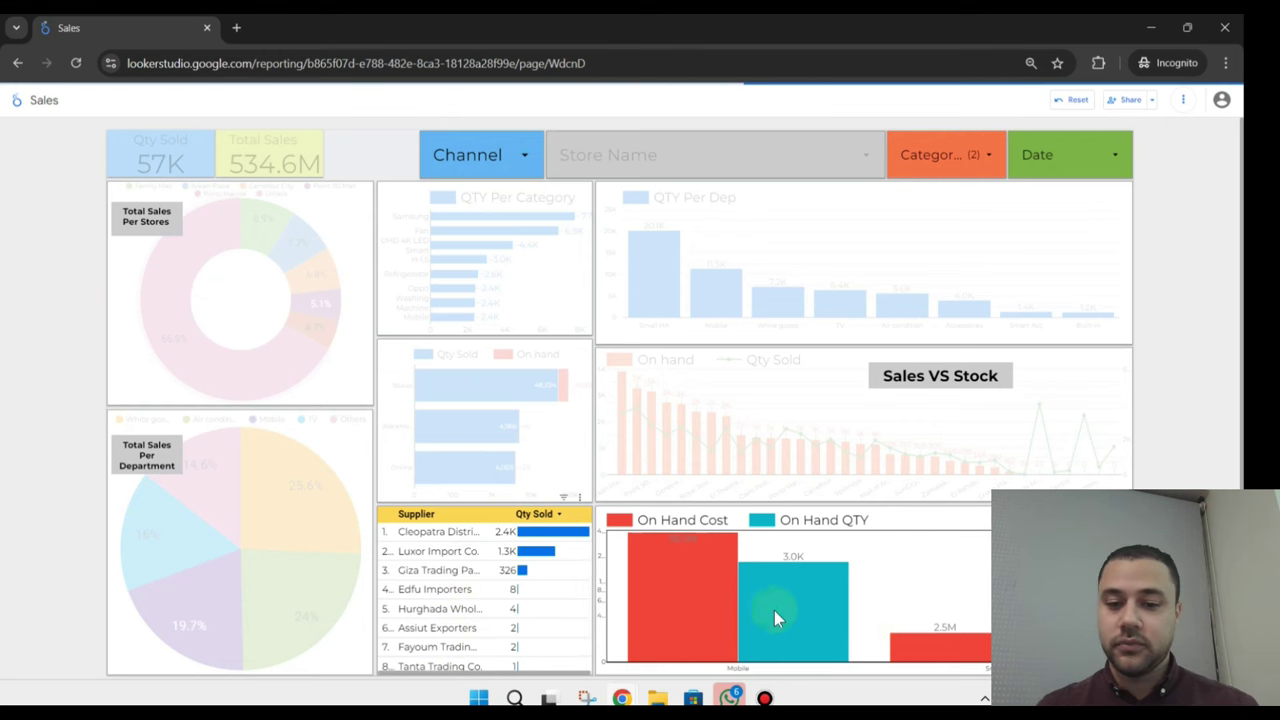
Back on the Sales dashboard, filter Store Name to Carrefour City and Point 90 Mall
click(764, 697)
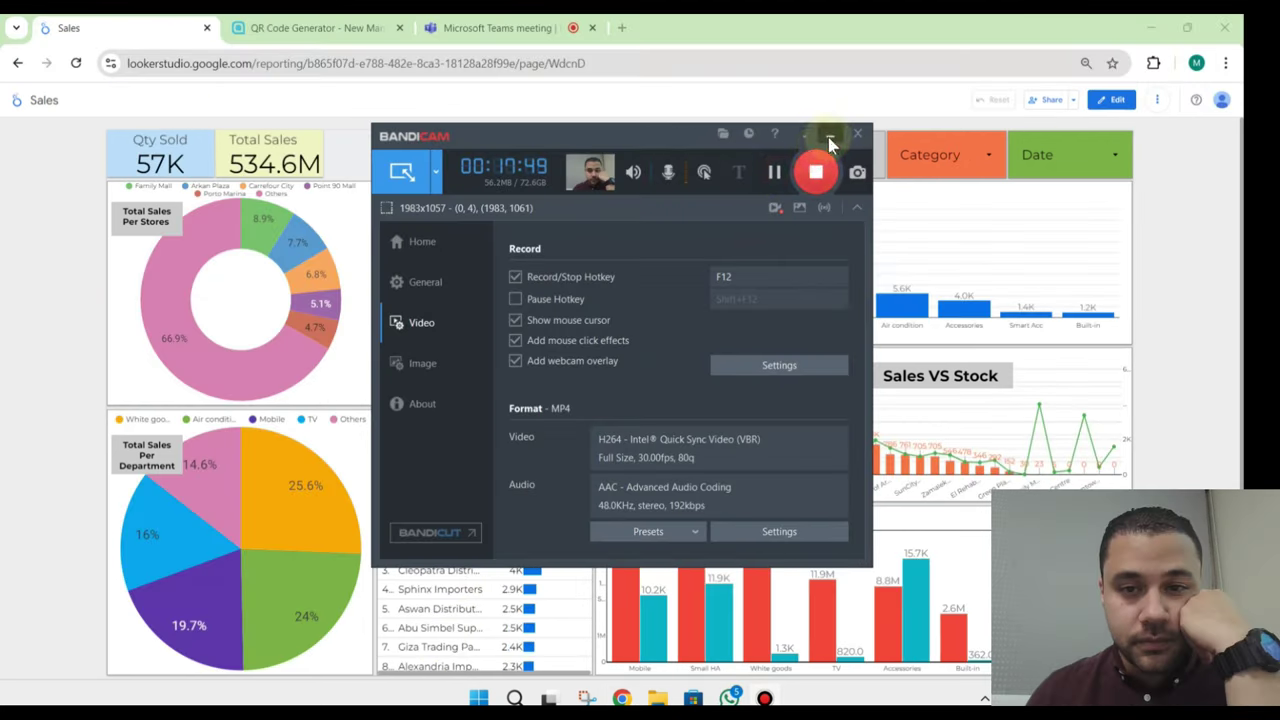
click(829, 134)
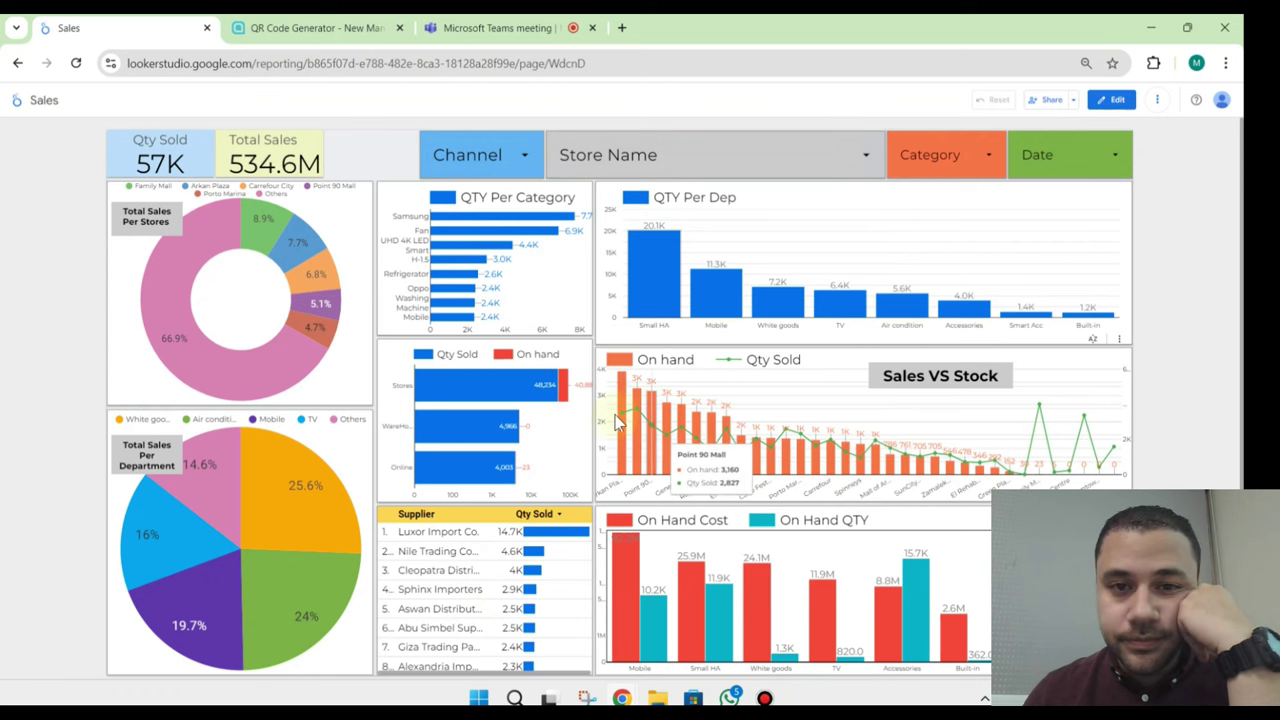
click(533, 27)
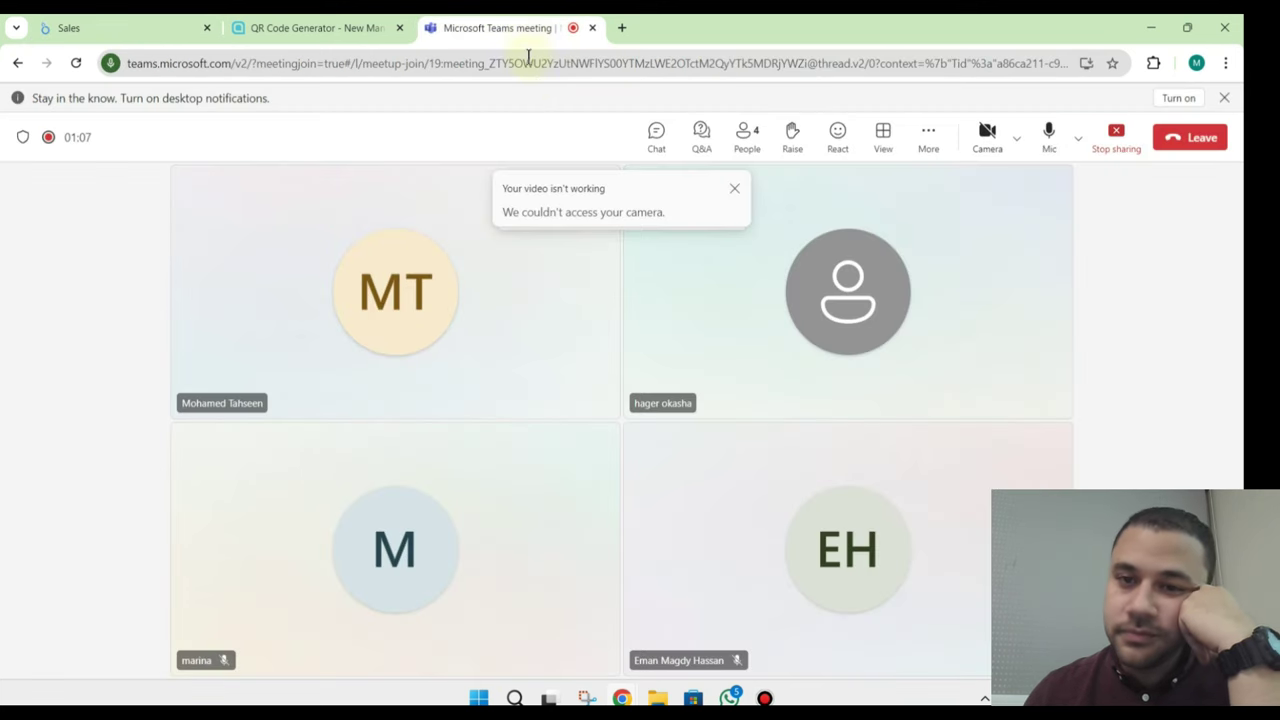
click(178, 30)
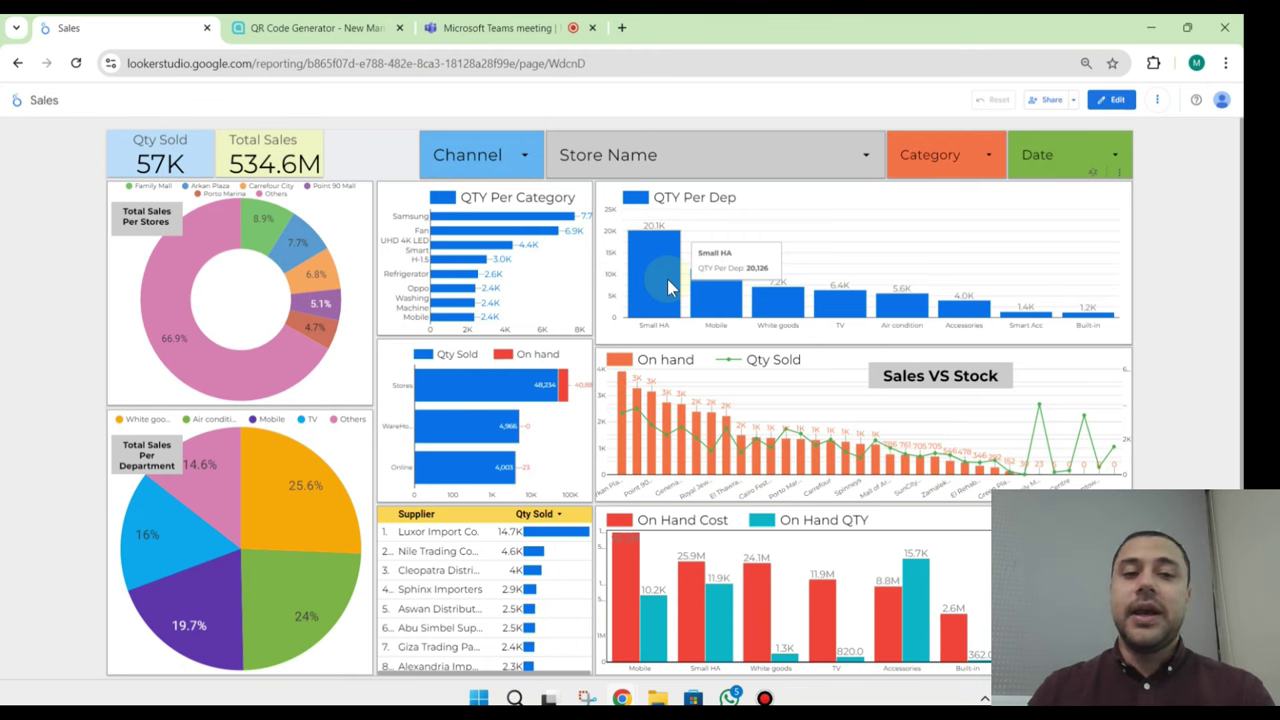
click(803, 155)
click(564, 141)
click(564, 203)
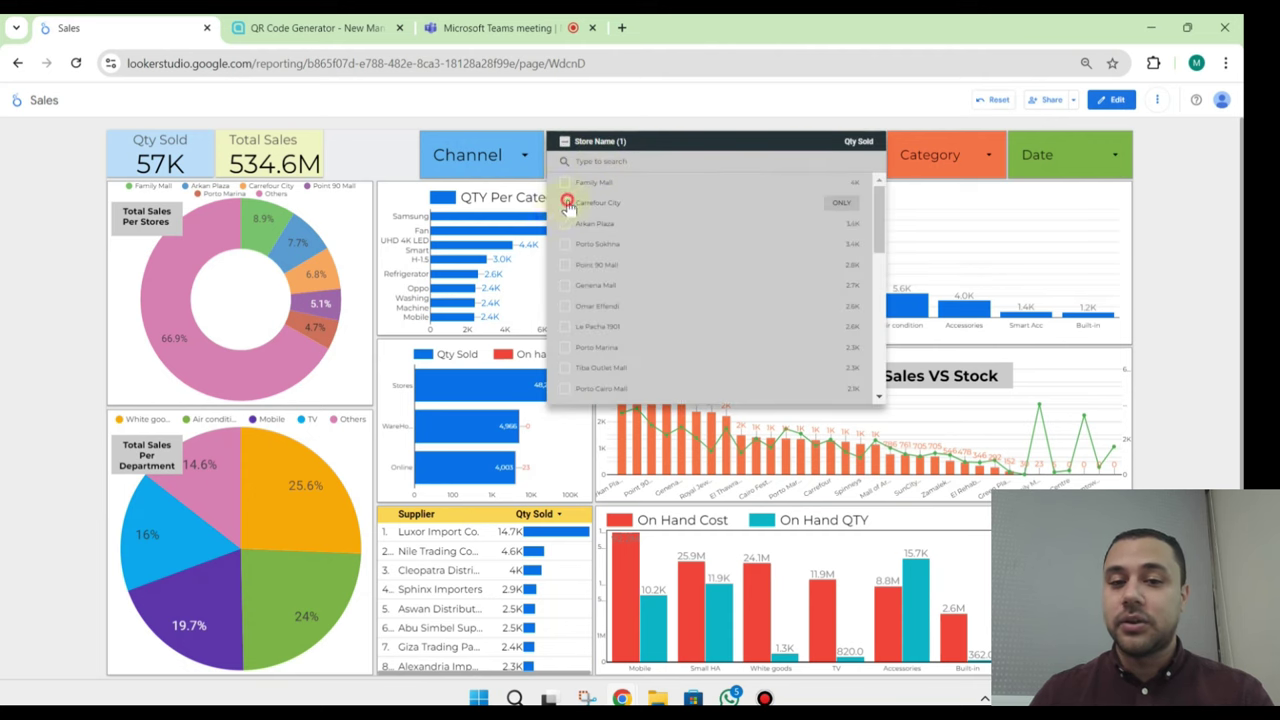
click(564, 264)
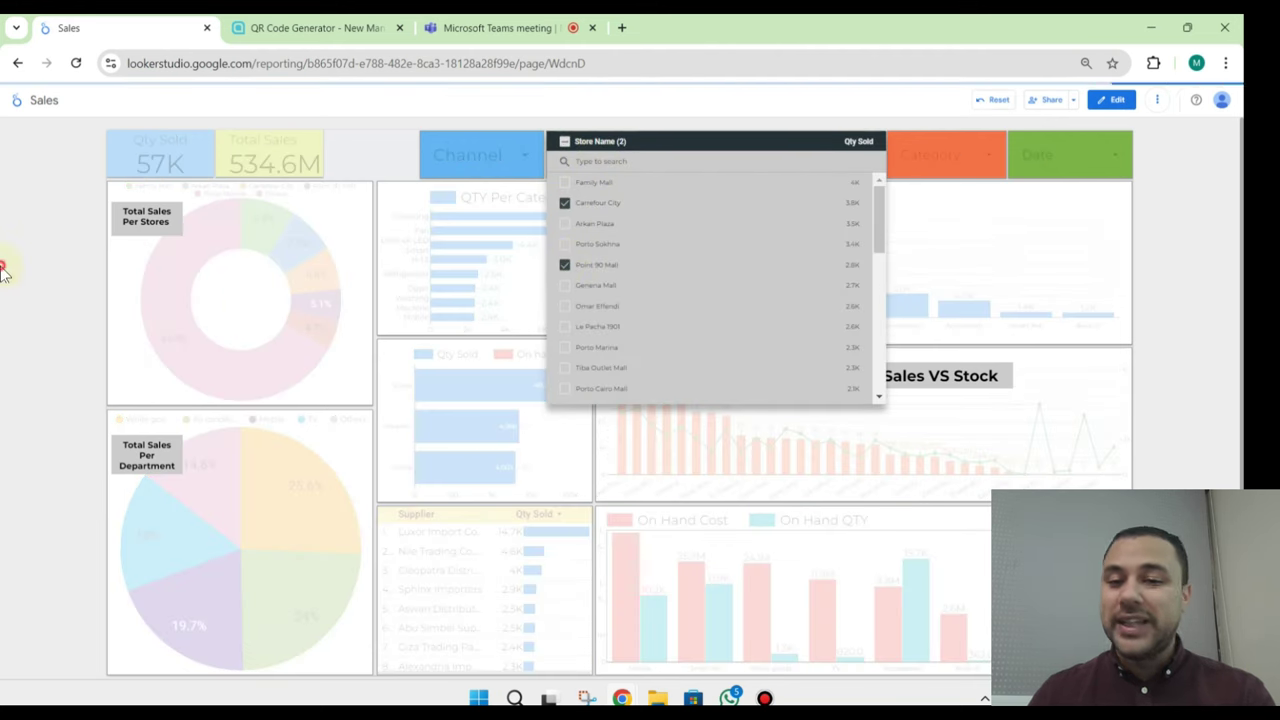
click(3, 272)
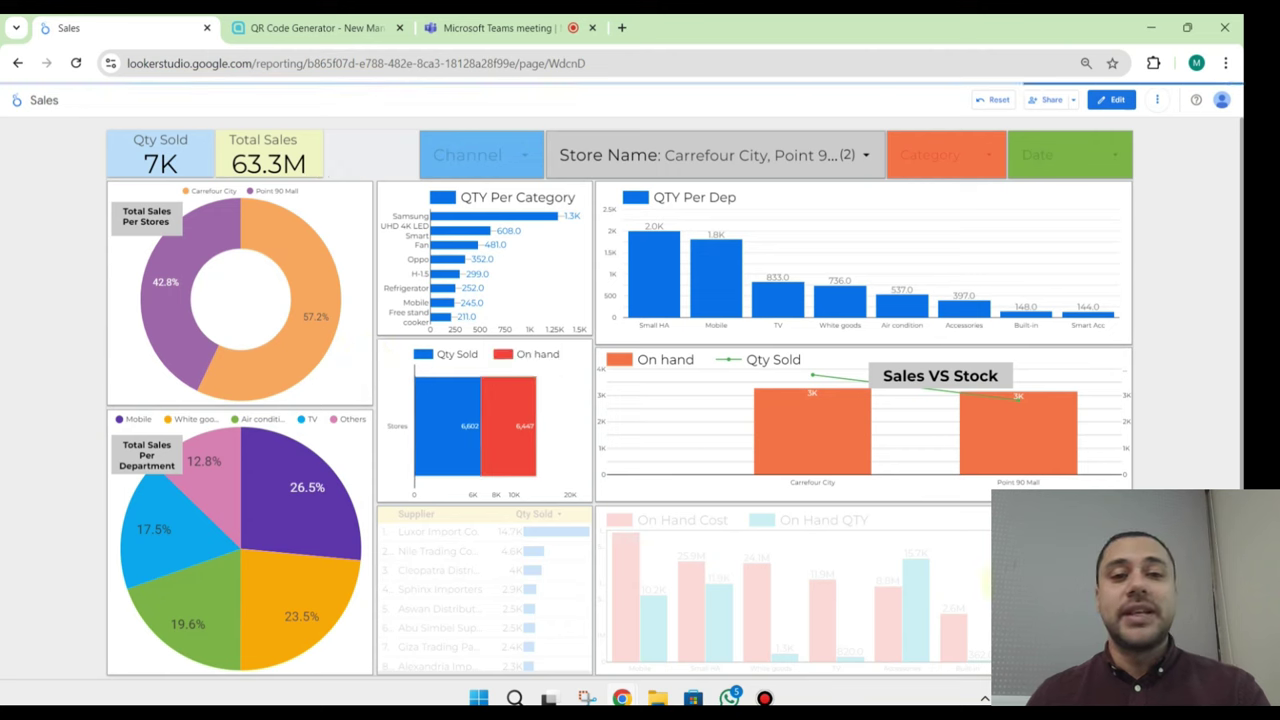
Re-filter the stores to Arkan Plaza and Porto Marina, then go to QR Code Generator
mouse_move(309, 236)
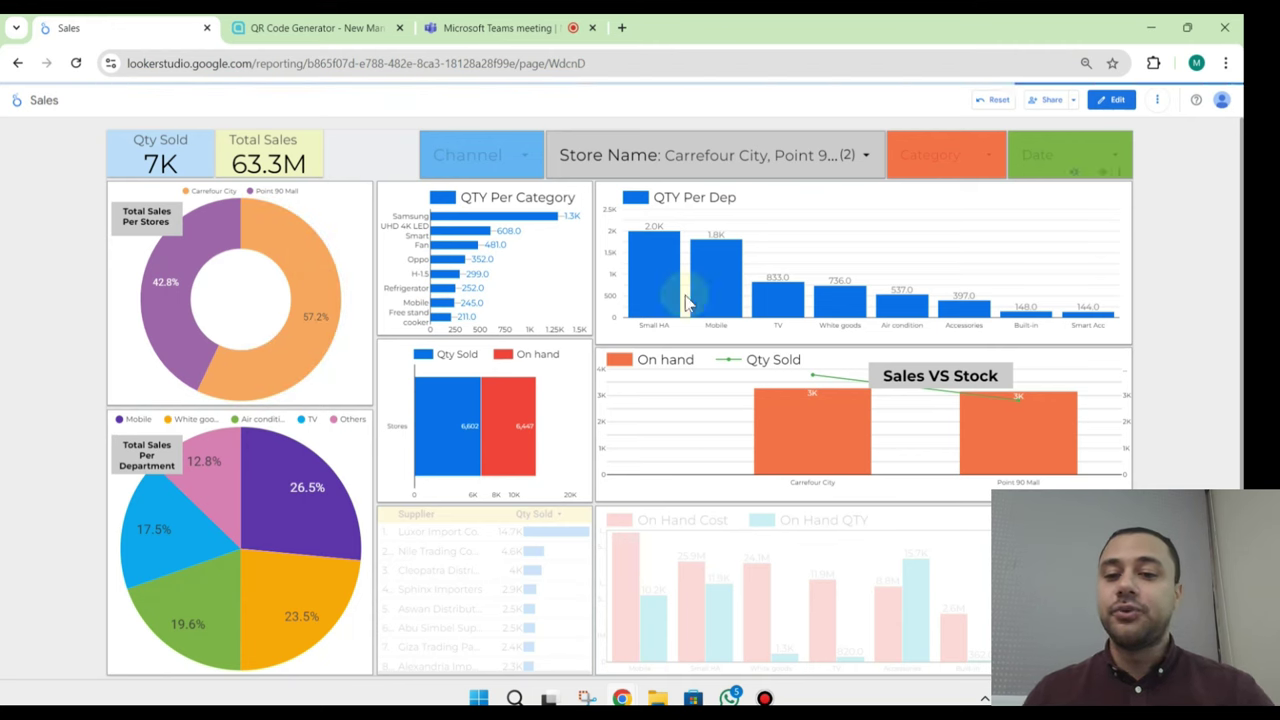
mouse_move(800, 402)
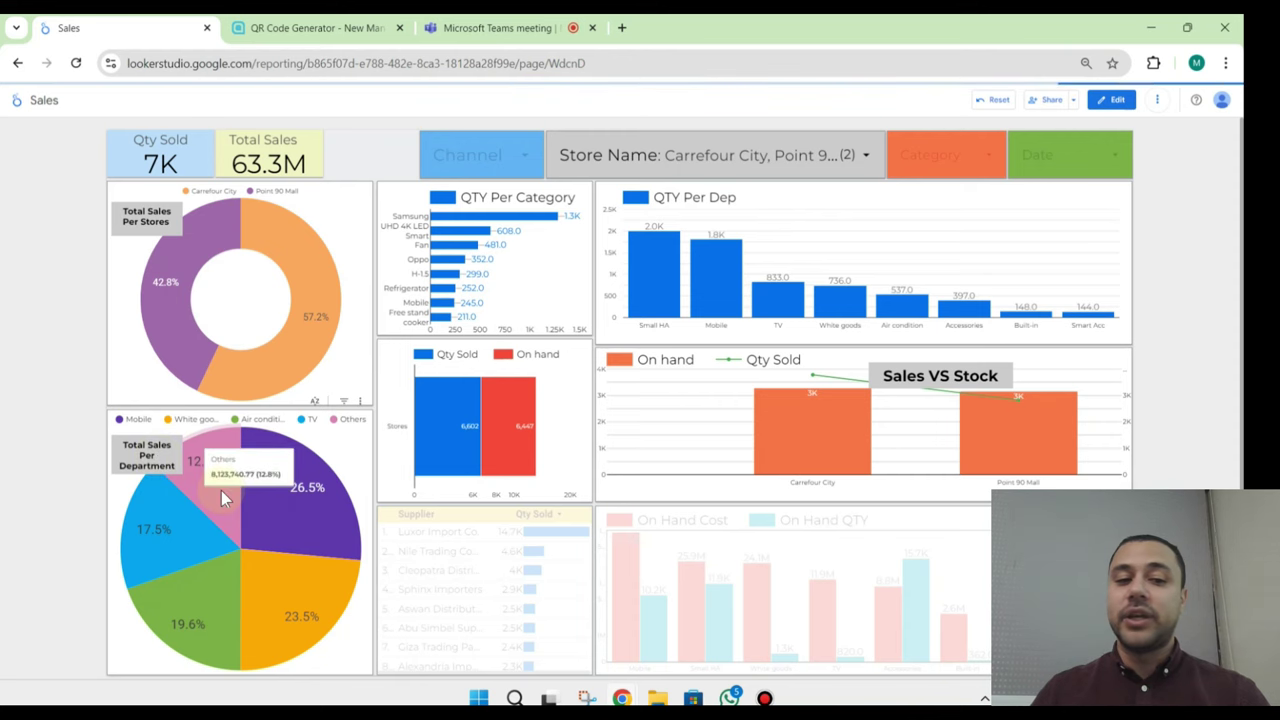
mouse_move(340, 525)
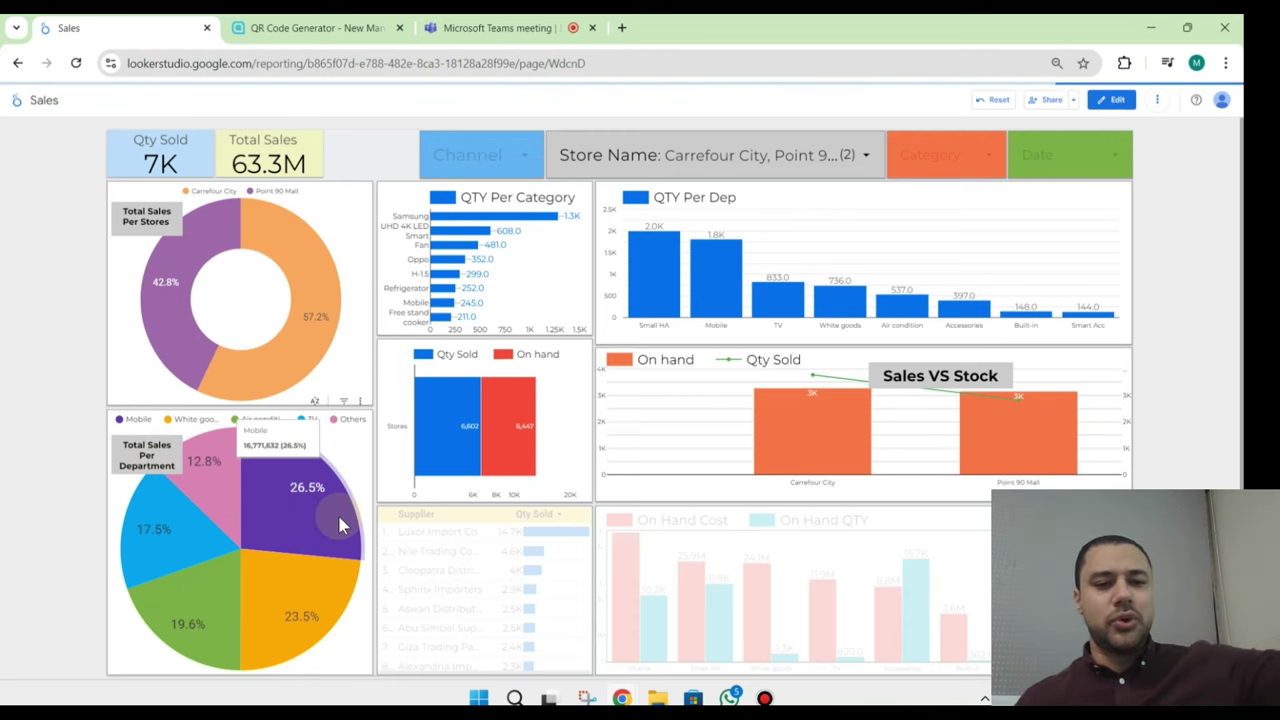
mouse_move(290, 612)
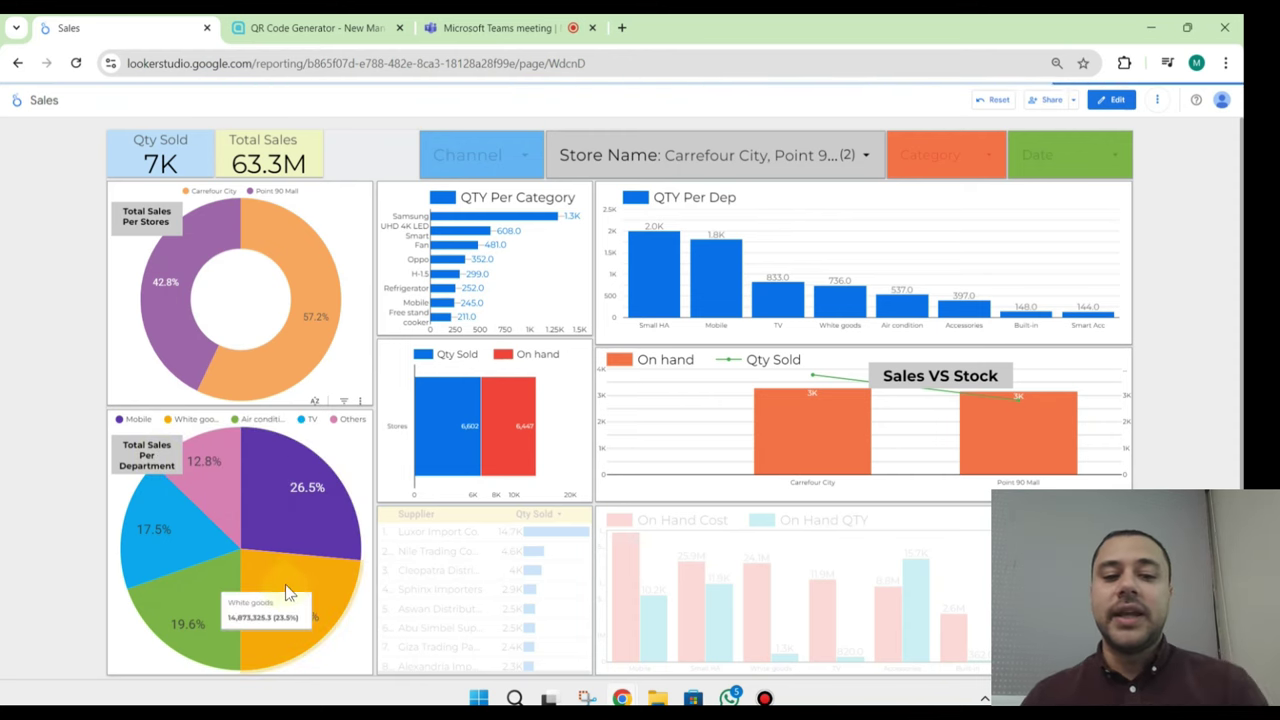
mouse_move(222, 625)
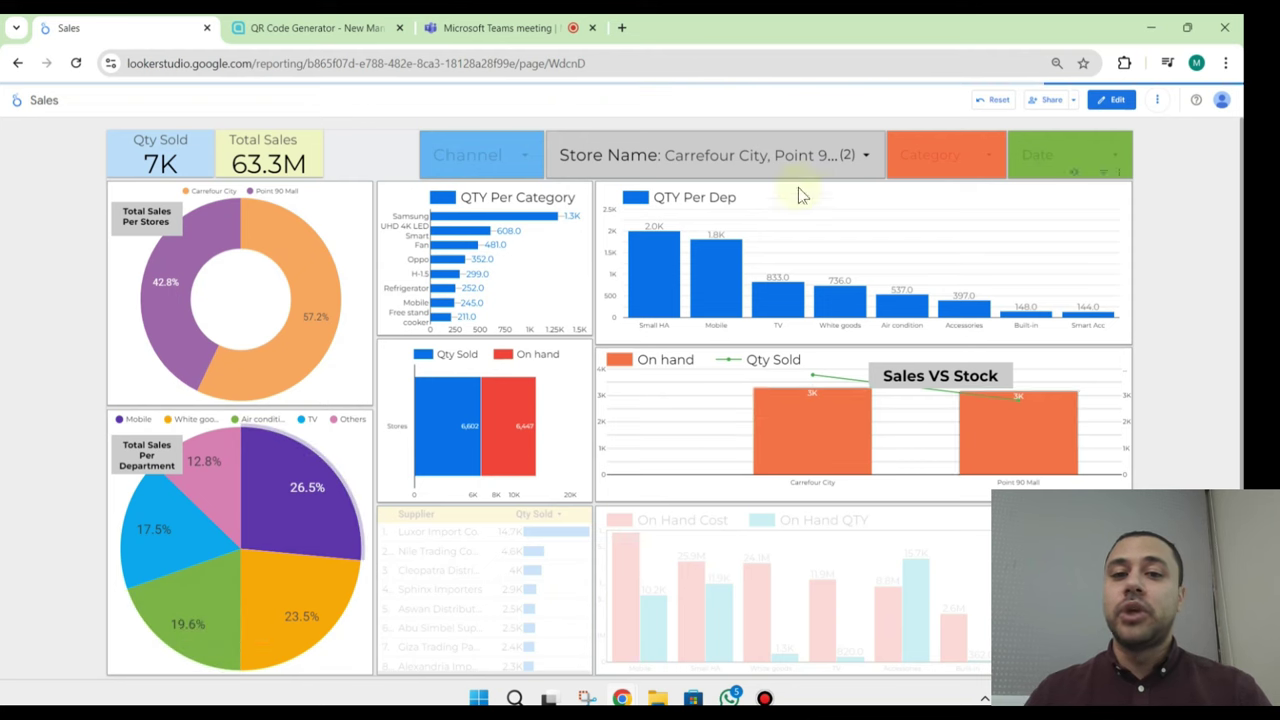
click(622, 160)
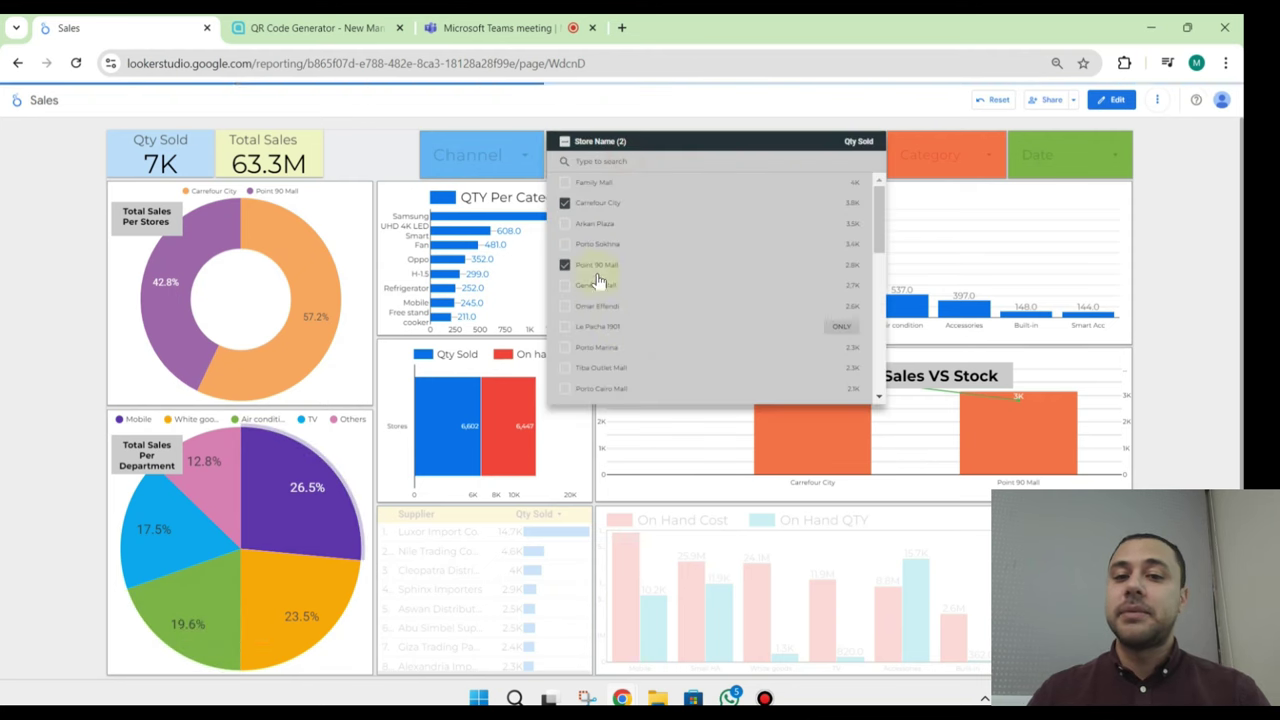
click(565, 145)
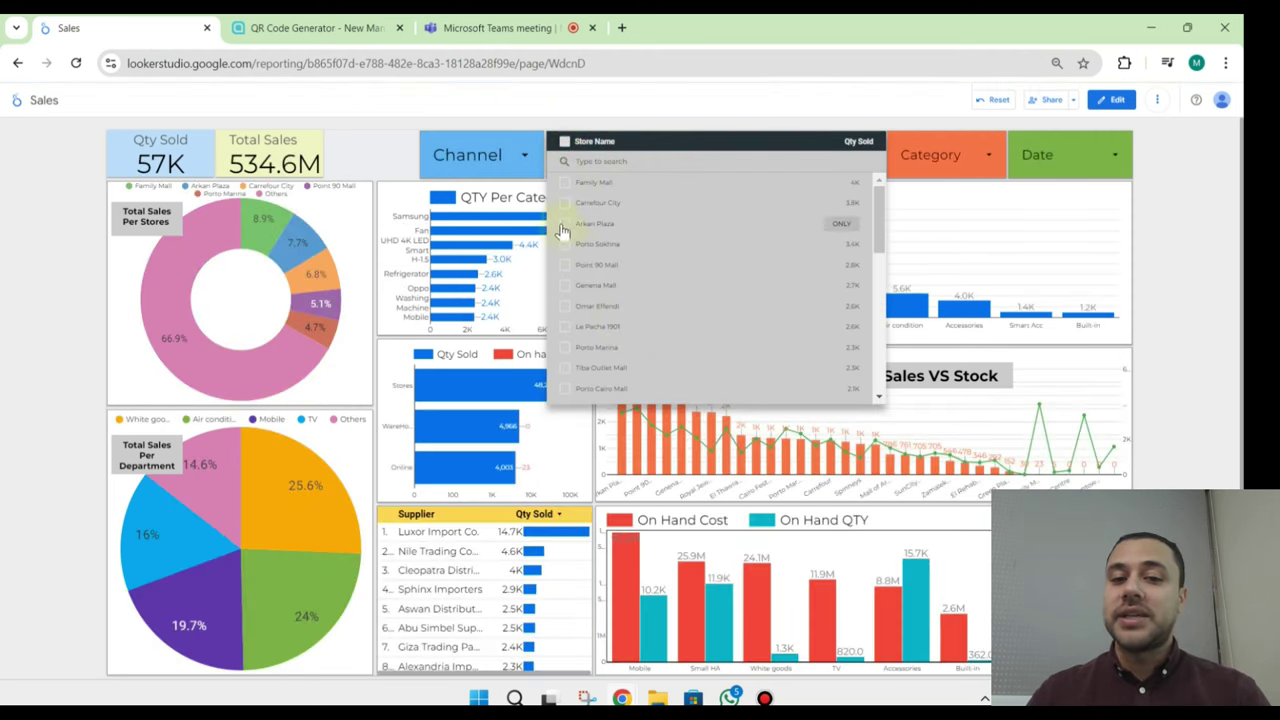
click(565, 223)
click(565, 347)
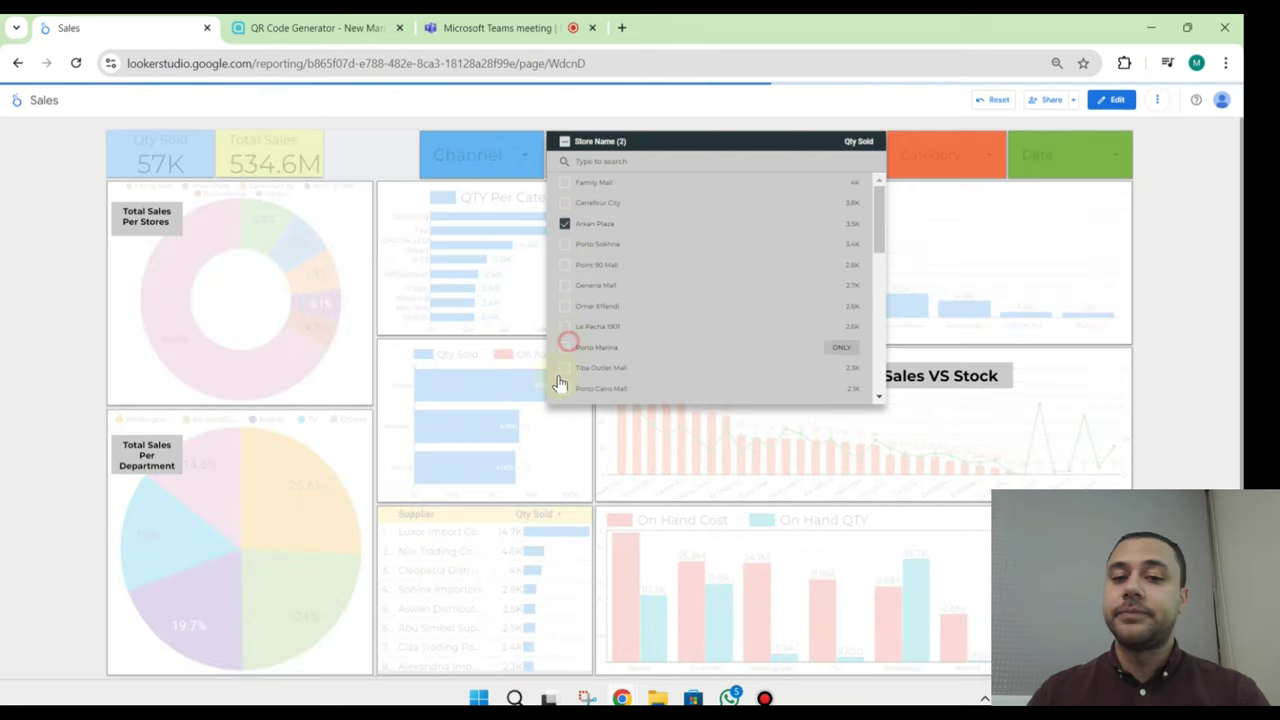
click(26, 314)
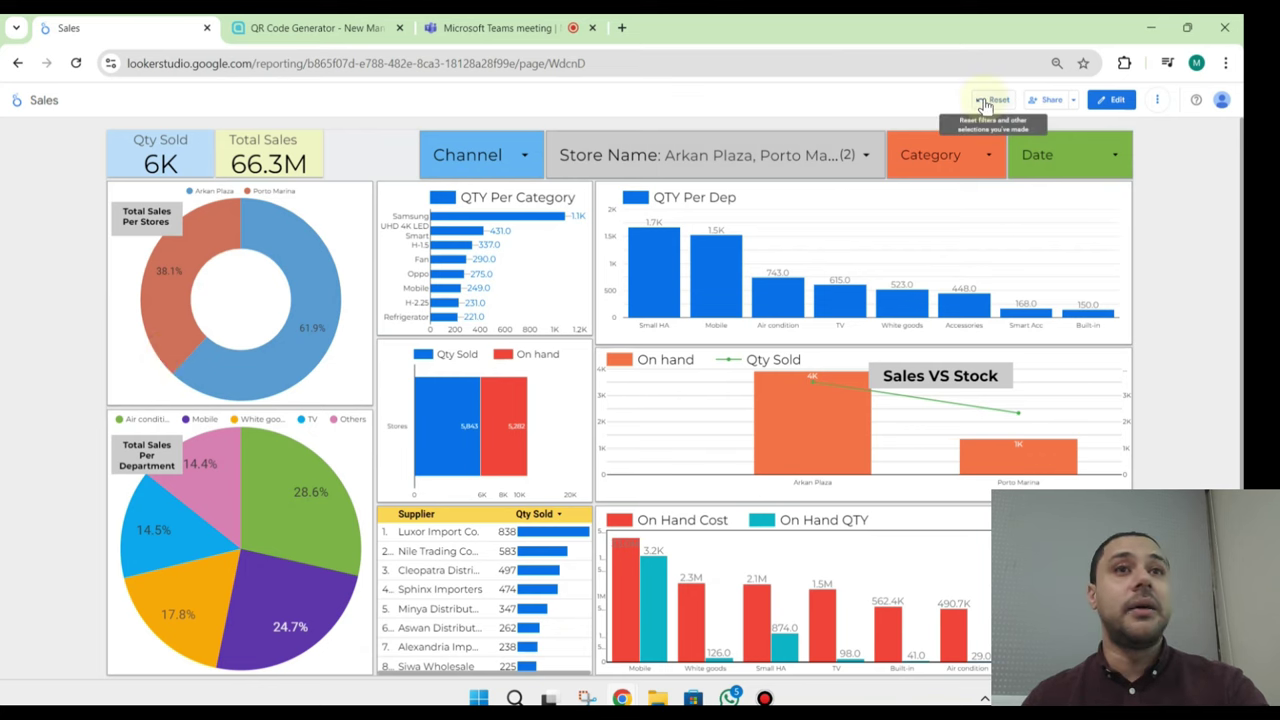
click(318, 27)
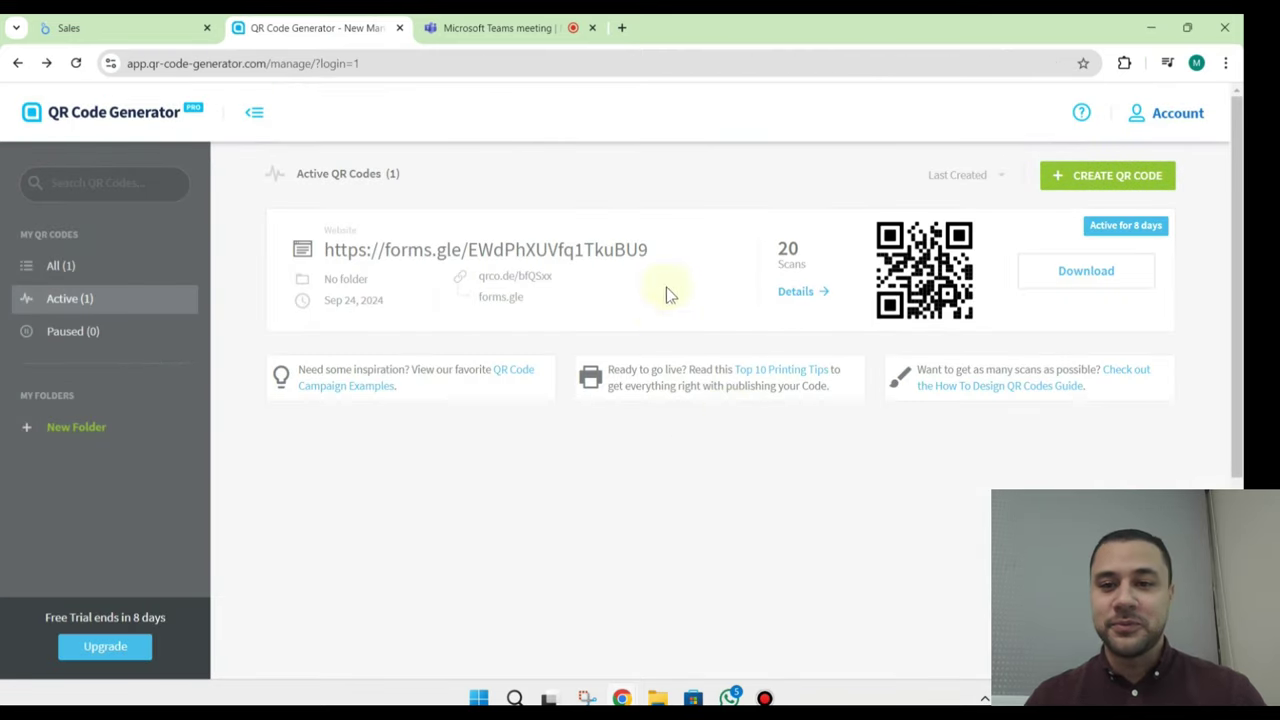
Start a new QR code and copy the Sales report's web address from Looker Studio
click(1105, 178)
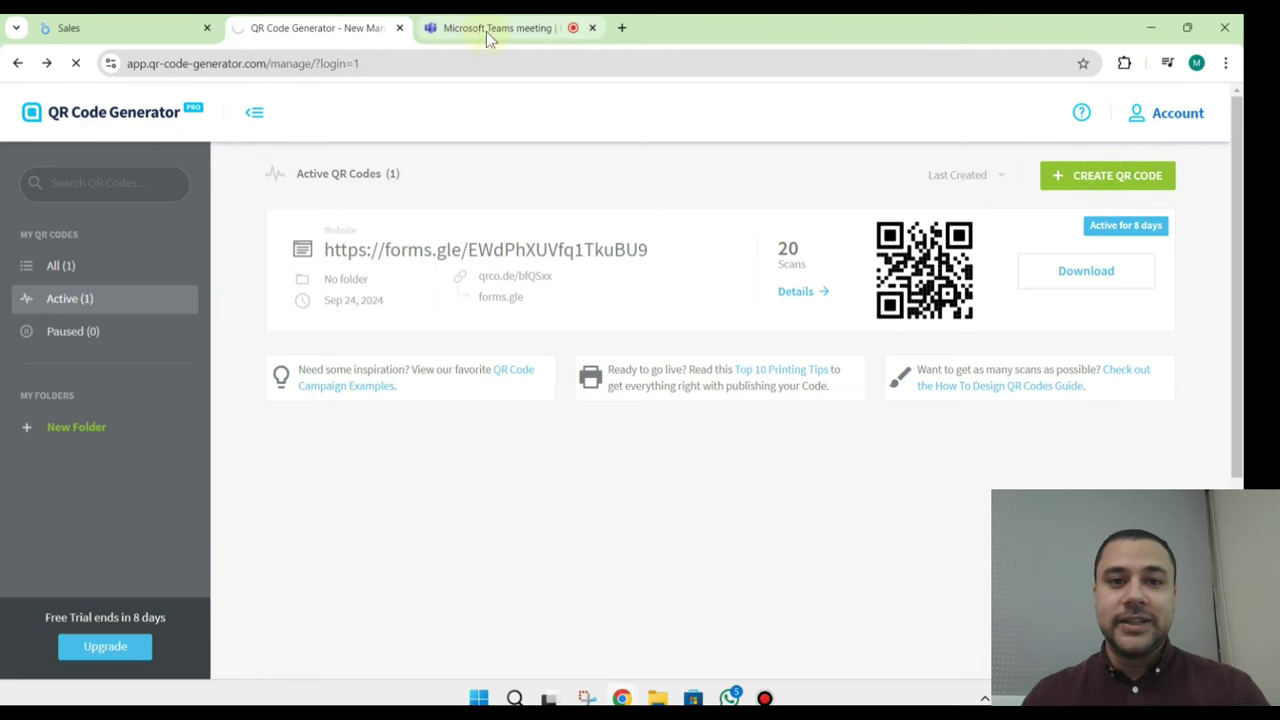
click(486, 28)
click(114, 27)
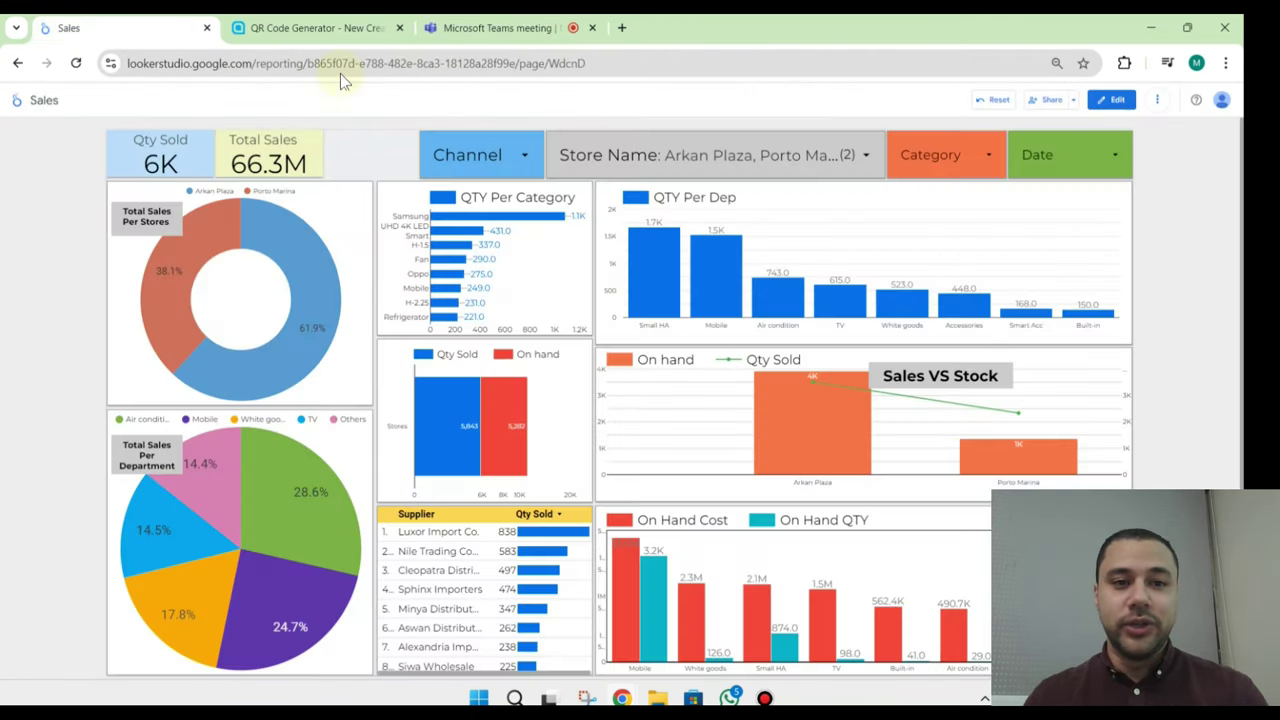
right_click(341, 68)
click(433, 222)
click(486, 28)
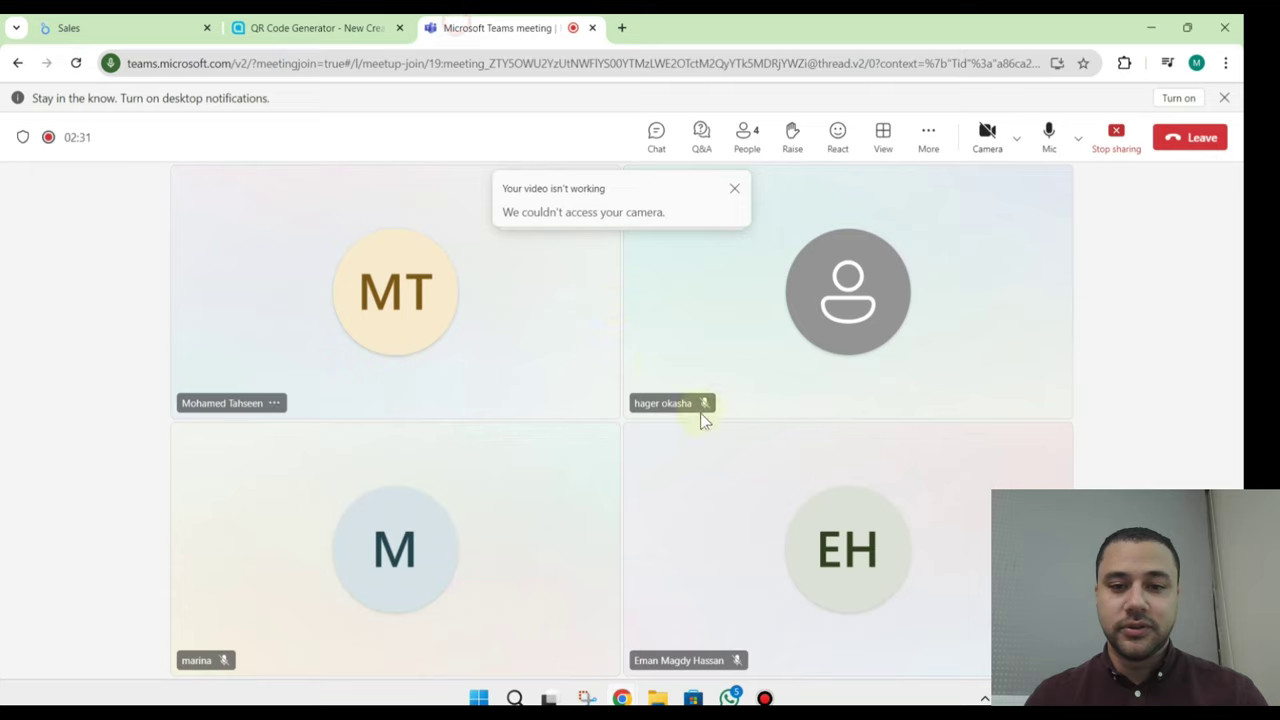
click(320, 27)
Generate a Website QR code using the pasted Sales report link
click(500, 220)
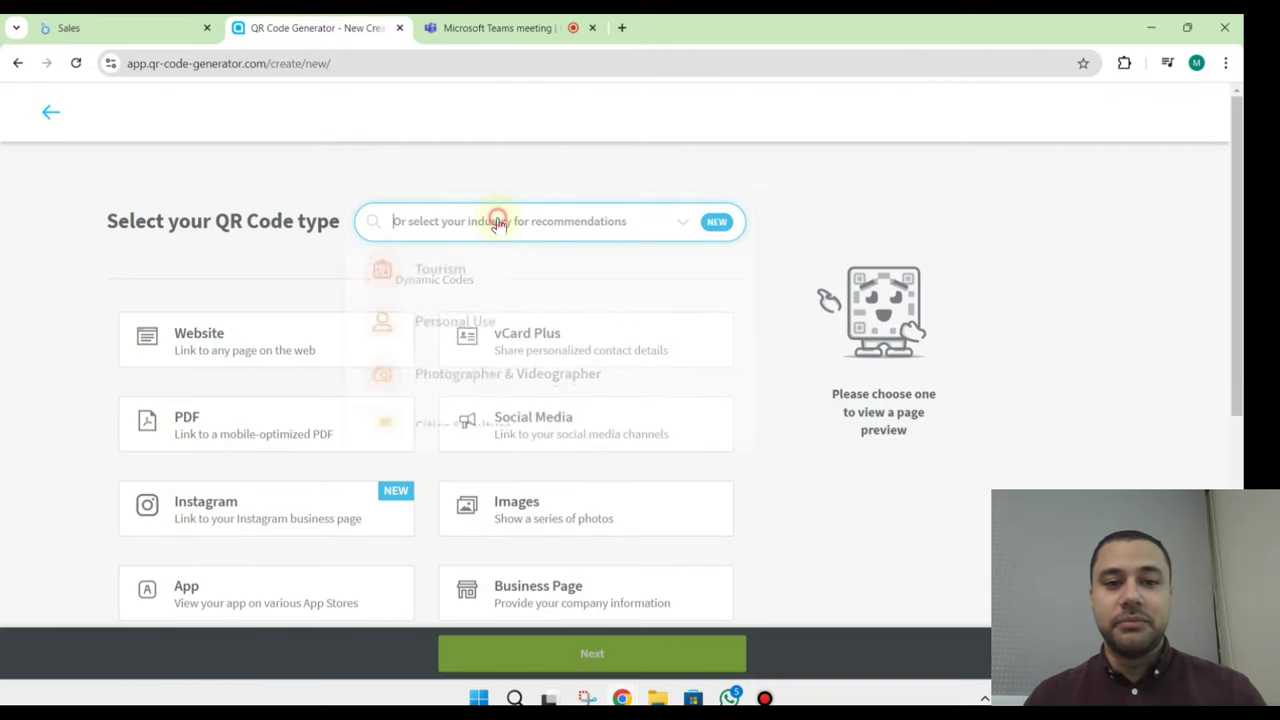
click(262, 345)
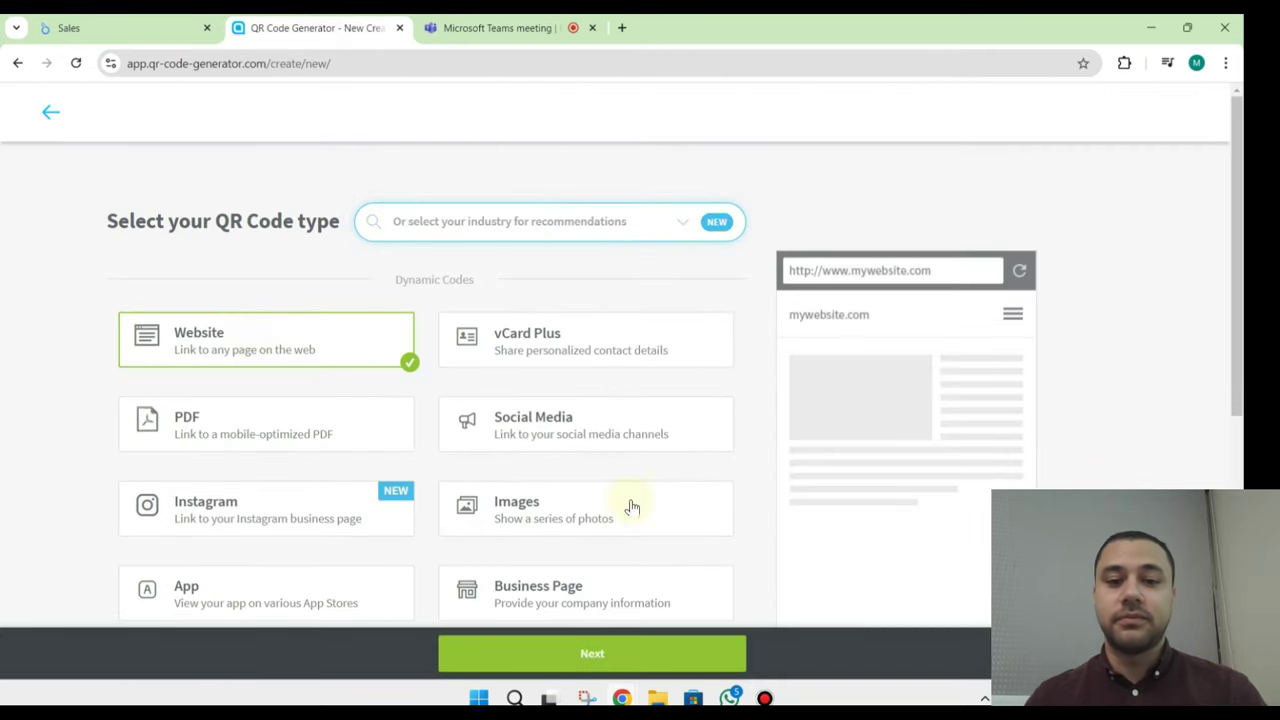
click(648, 655)
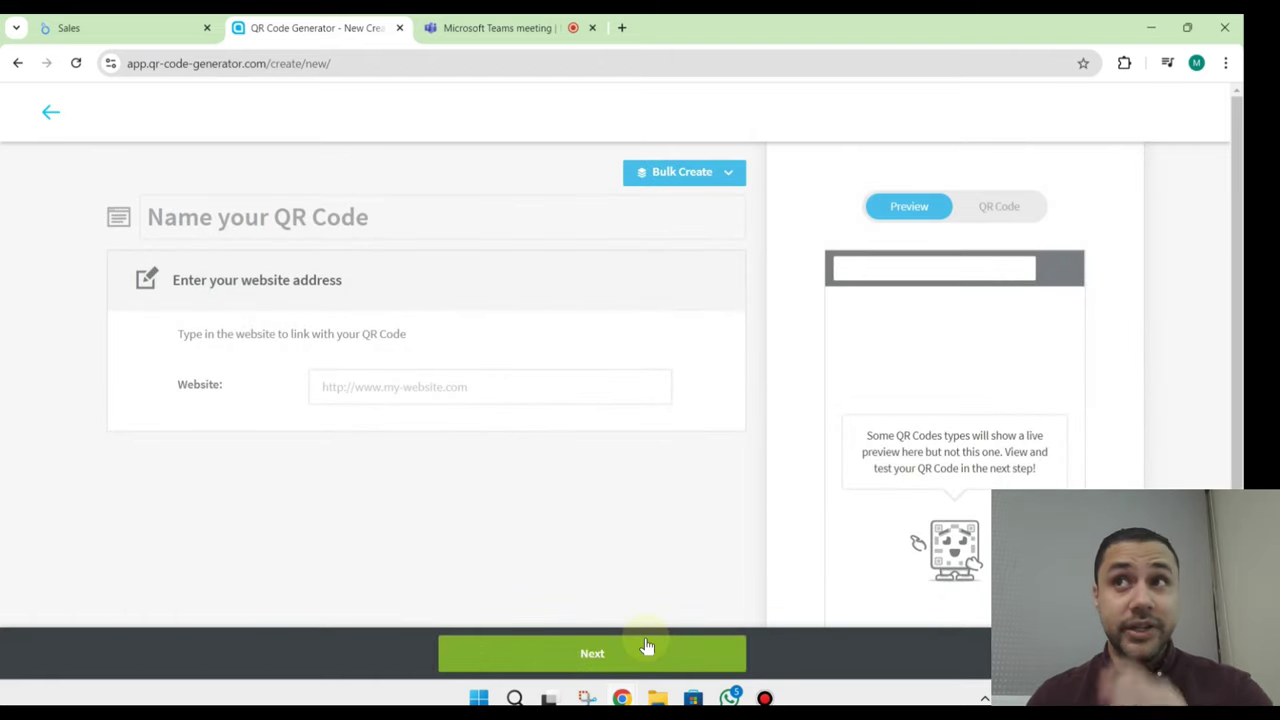
click(390, 384)
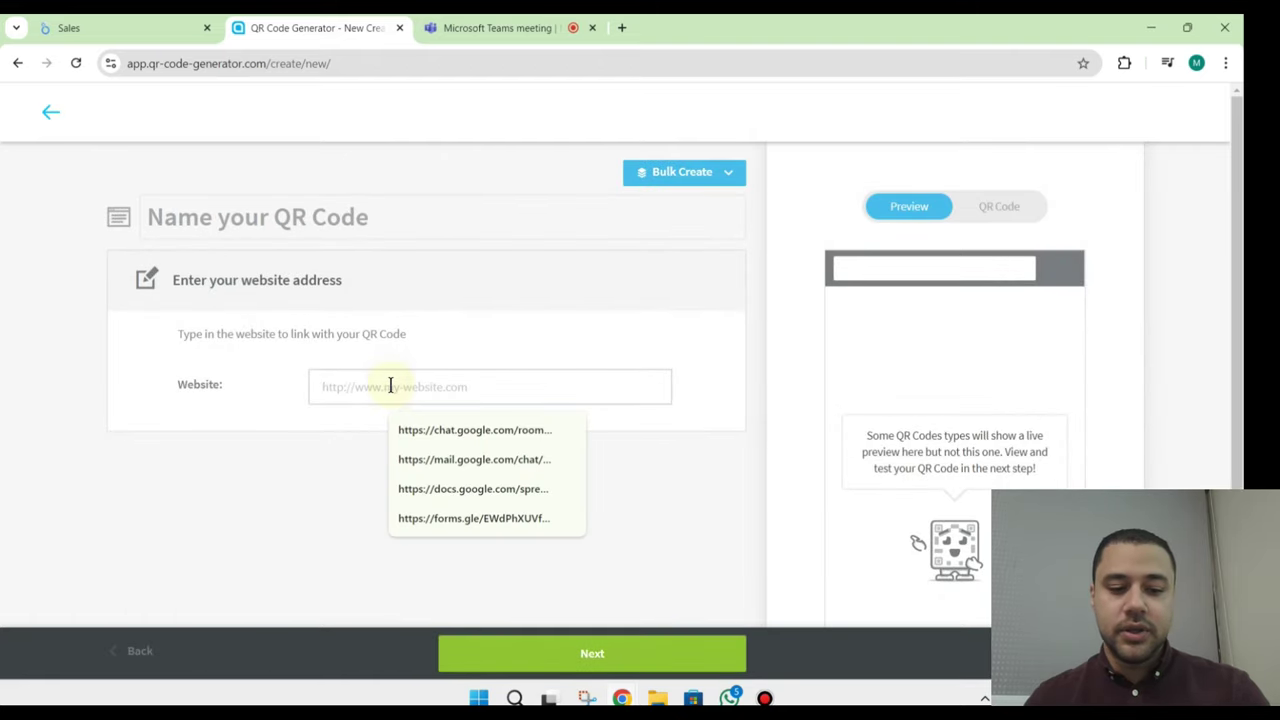
key(ctrl+v)
click(650, 658)
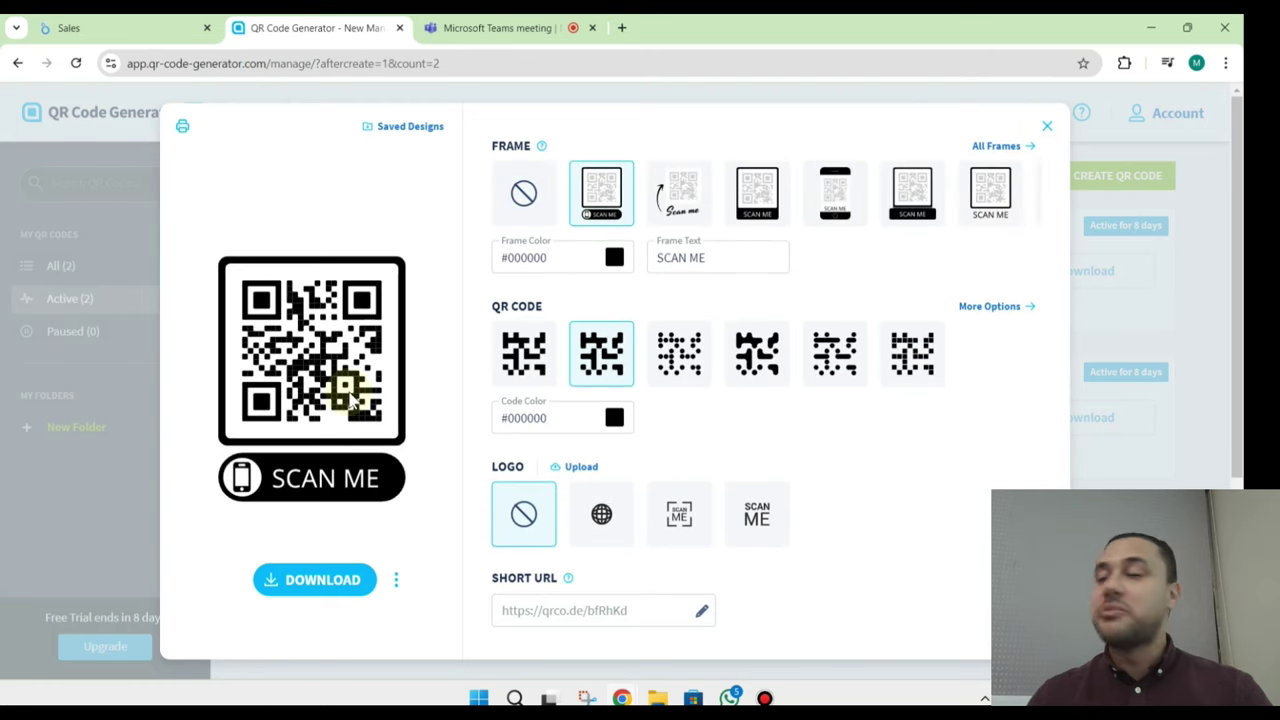
Download the QR code as frame.png to the Desktop, then minimize Chrome and WhatsApp
click(318, 580)
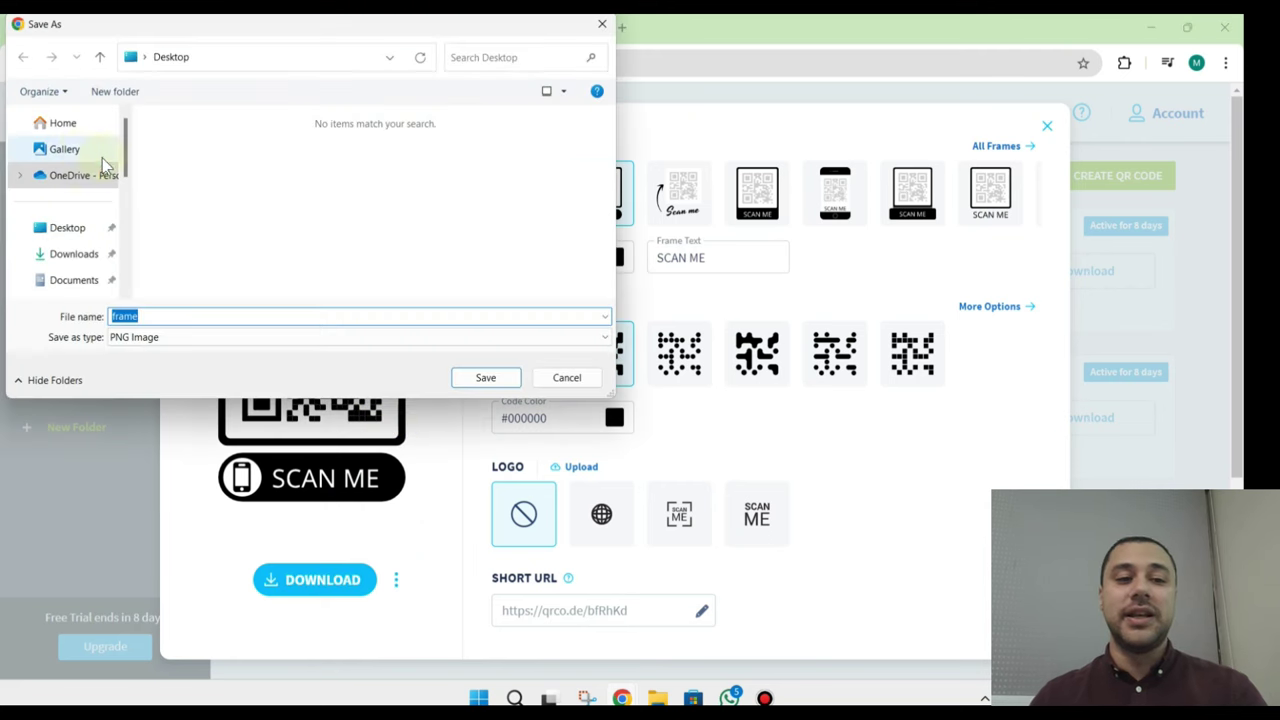
click(70, 227)
click(505, 377)
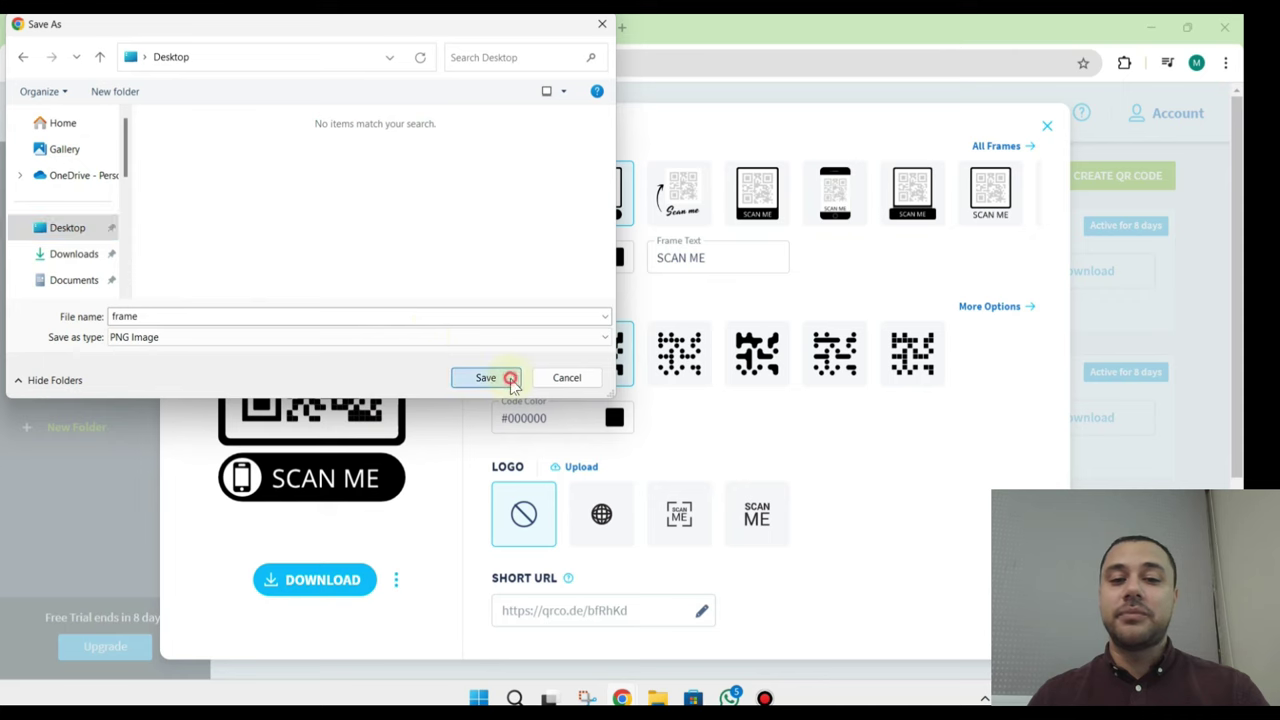
click(1153, 25)
click(1148, 34)
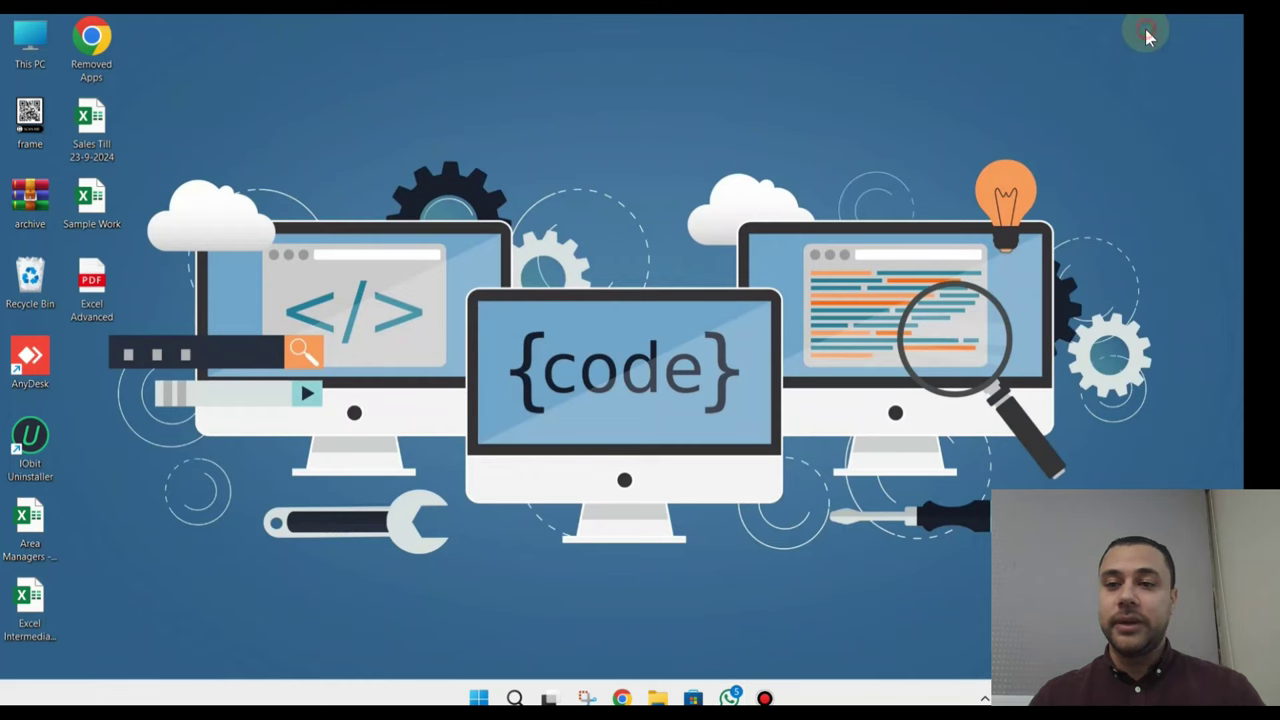
View frame.png full screen in Photos, close both promo tips, and return to QR Code Generator
double_click(30, 140)
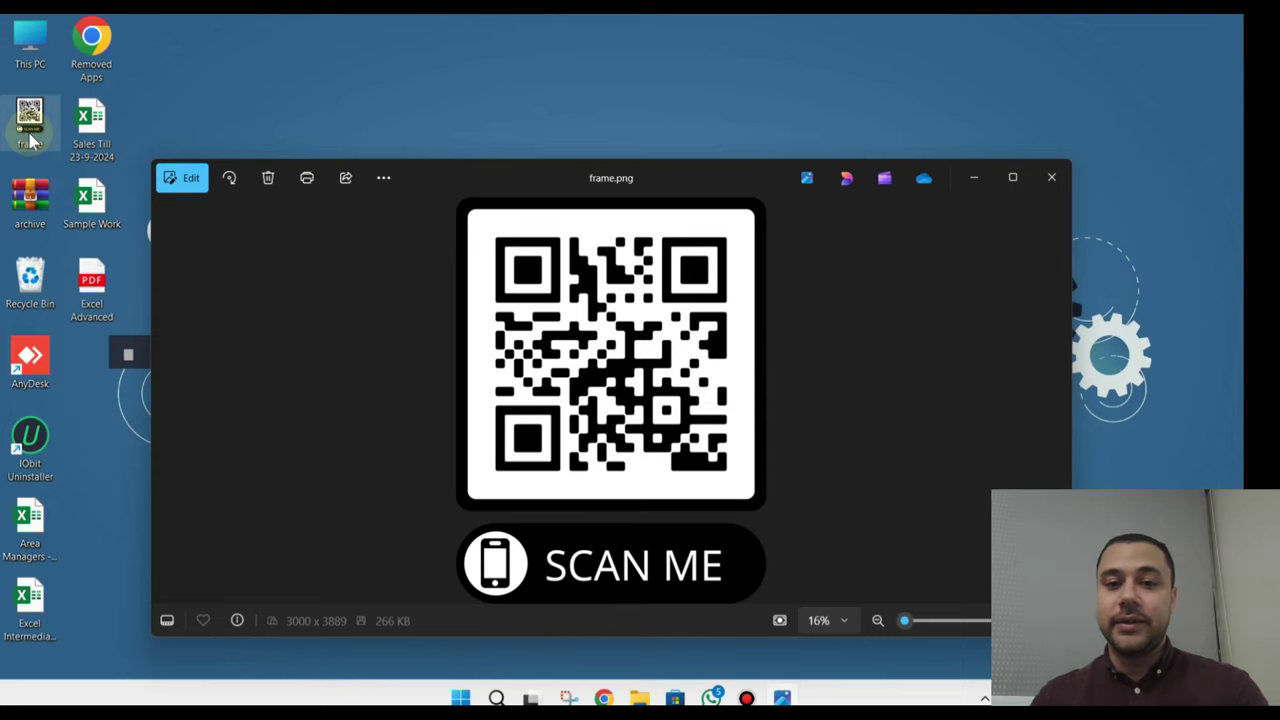
click(1010, 177)
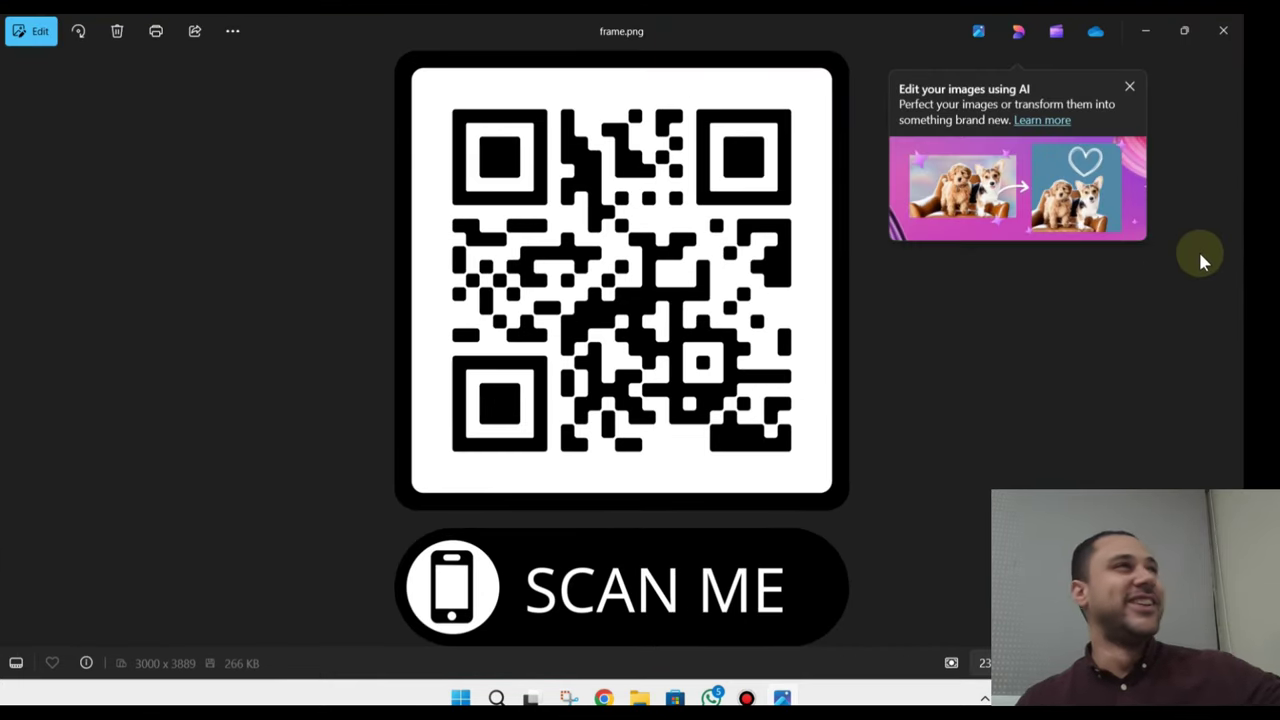
click(1131, 89)
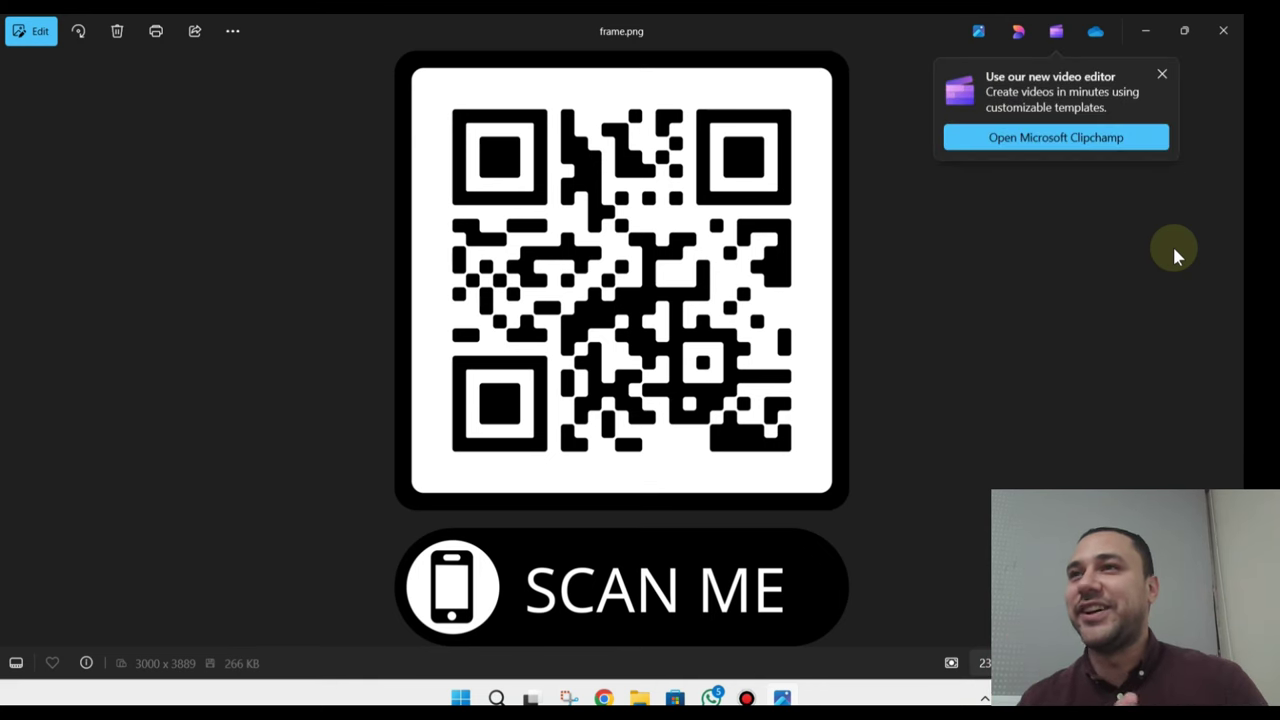
click(1161, 75)
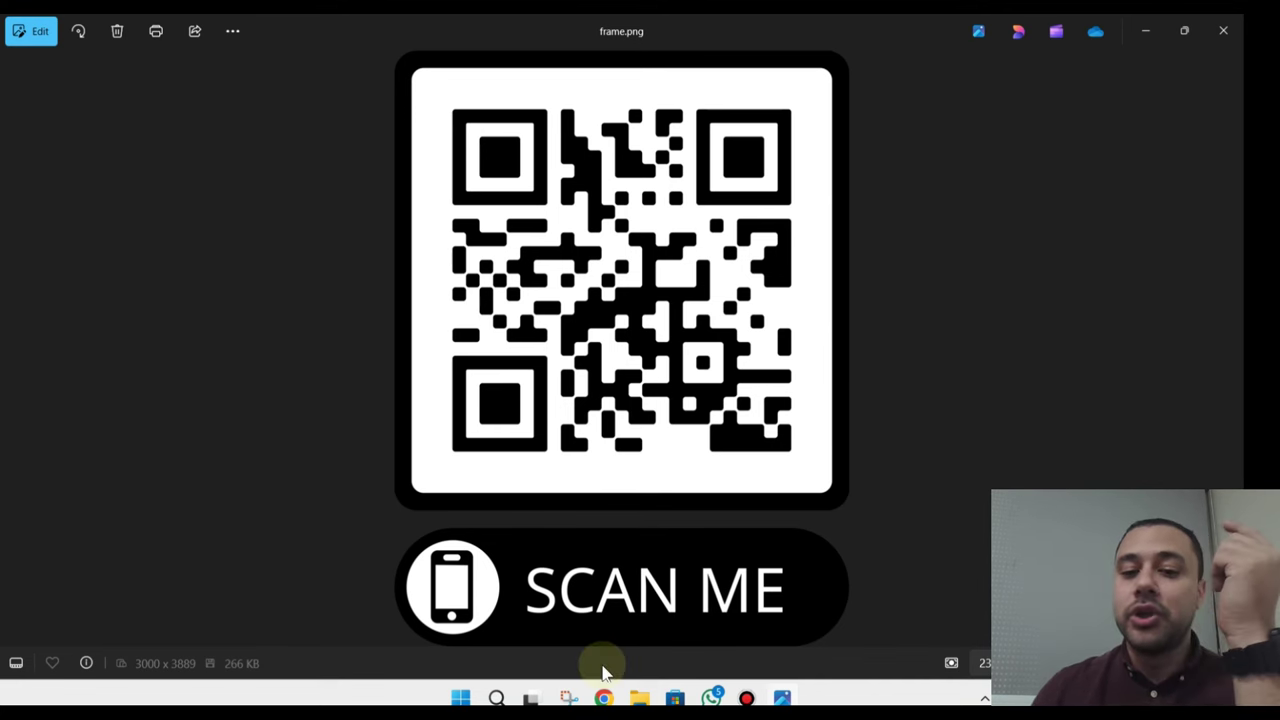
mouse_move(604, 695)
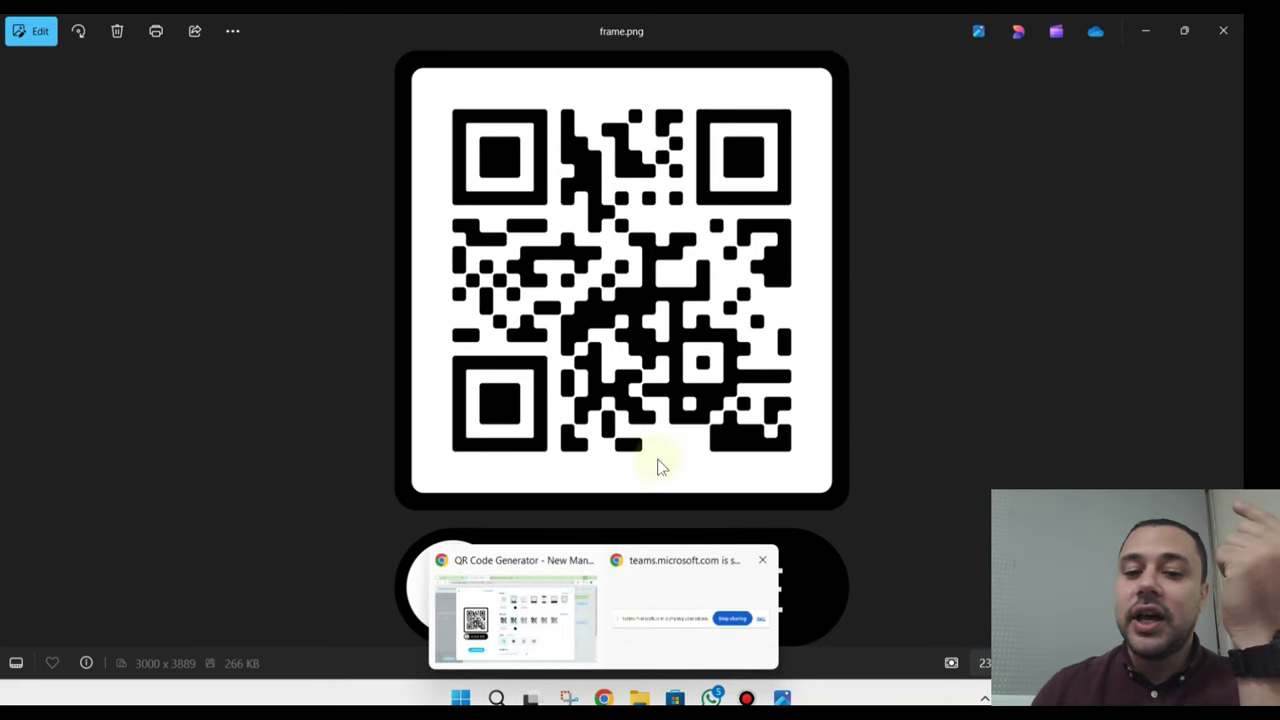
click(552, 612)
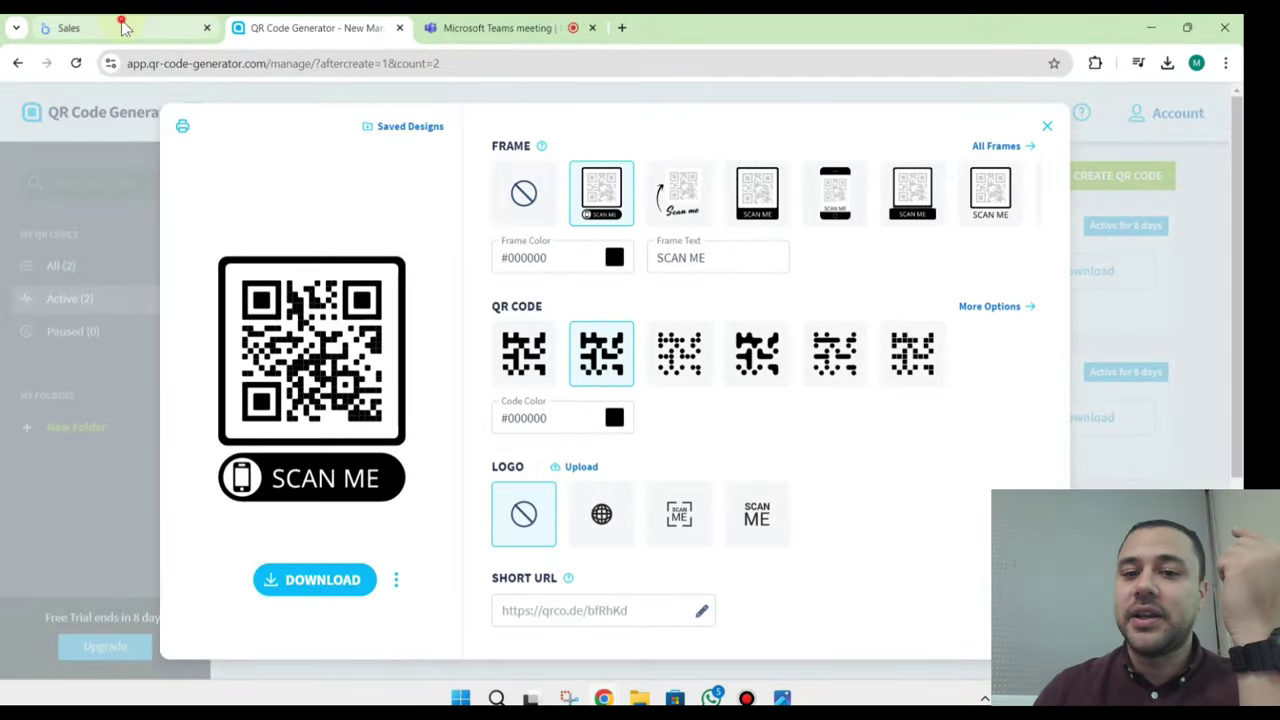
Reset the Sales dashboard's store filter, select the Small HA bar, then return to Looker Studio home
click(120, 22)
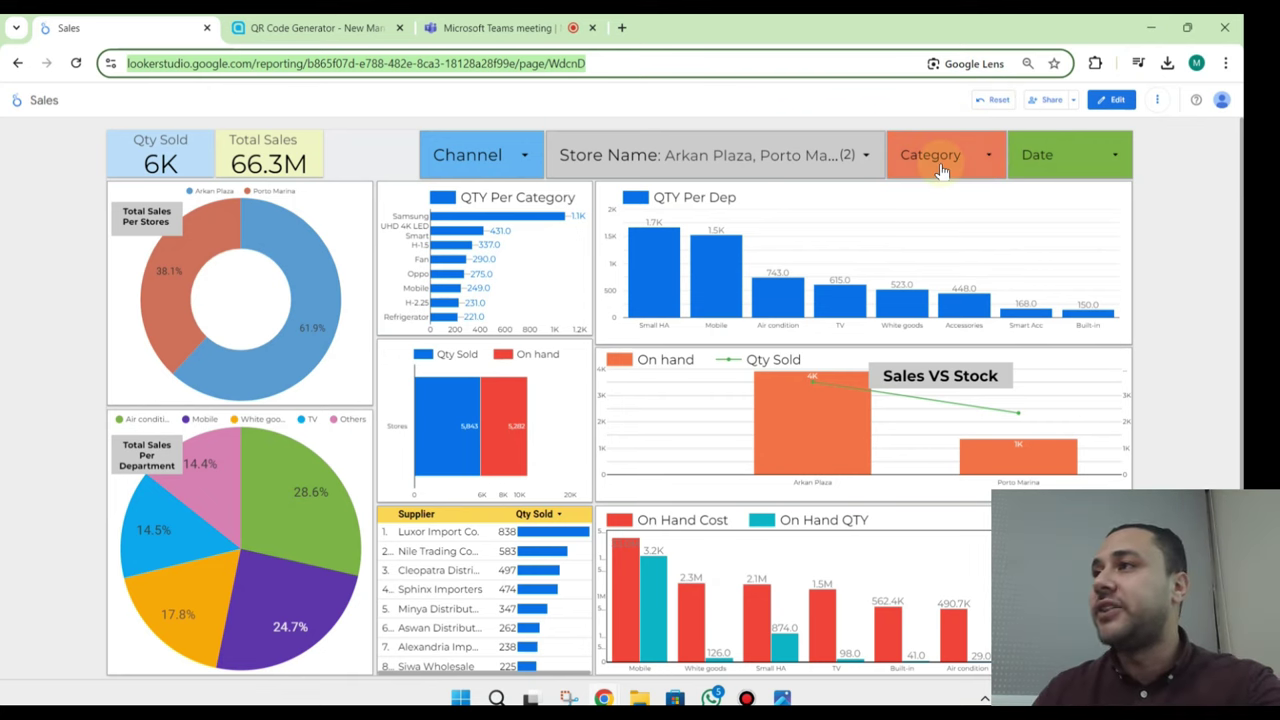
click(987, 102)
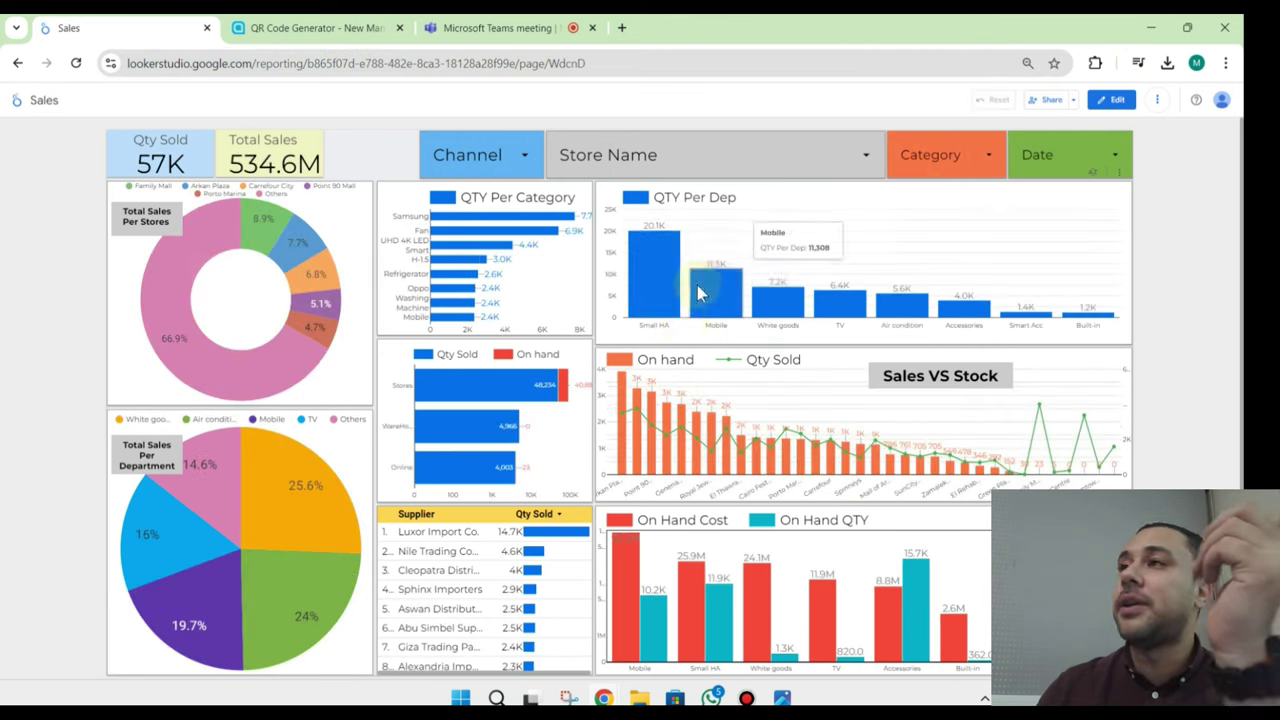
click(665, 270)
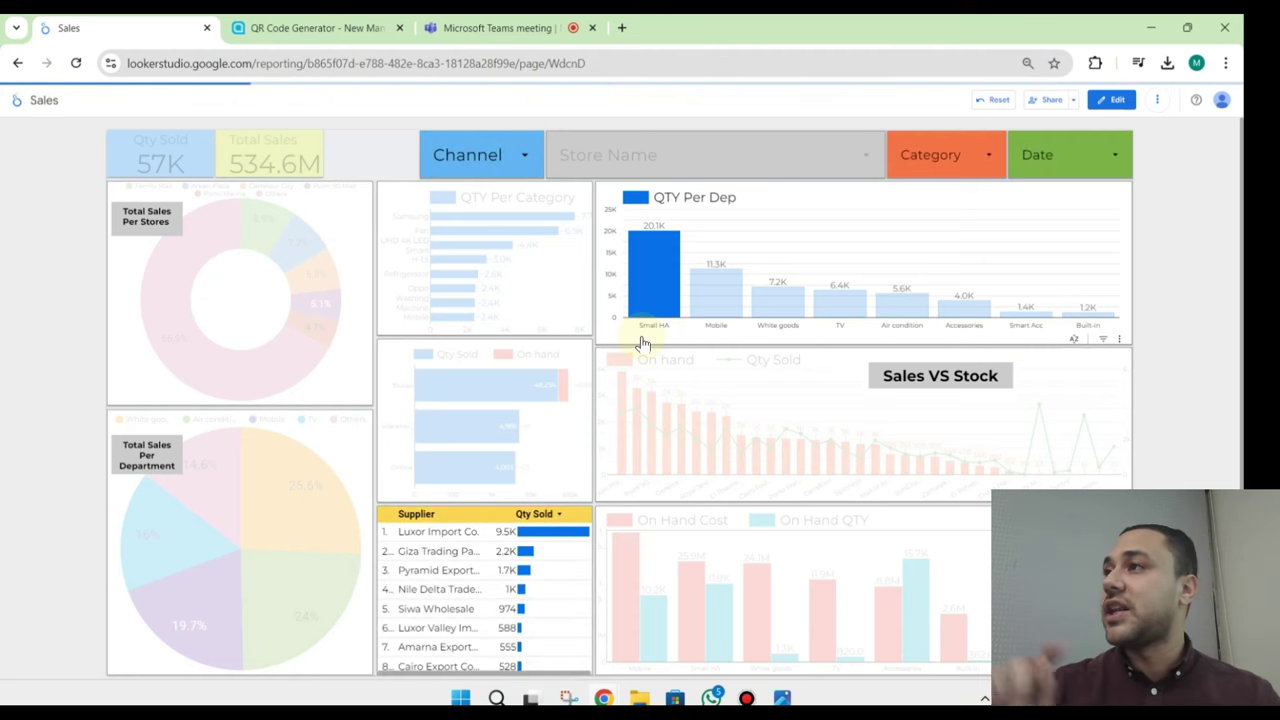
mouse_move(641, 257)
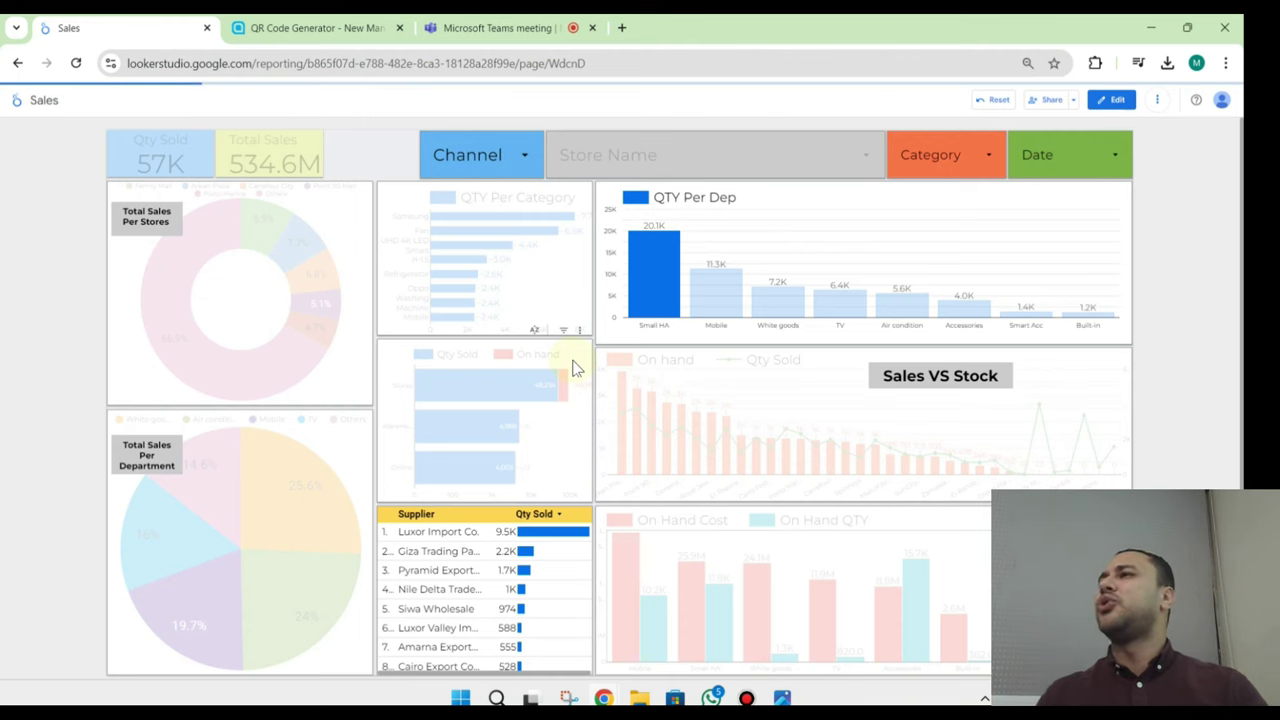
click(20, 101)
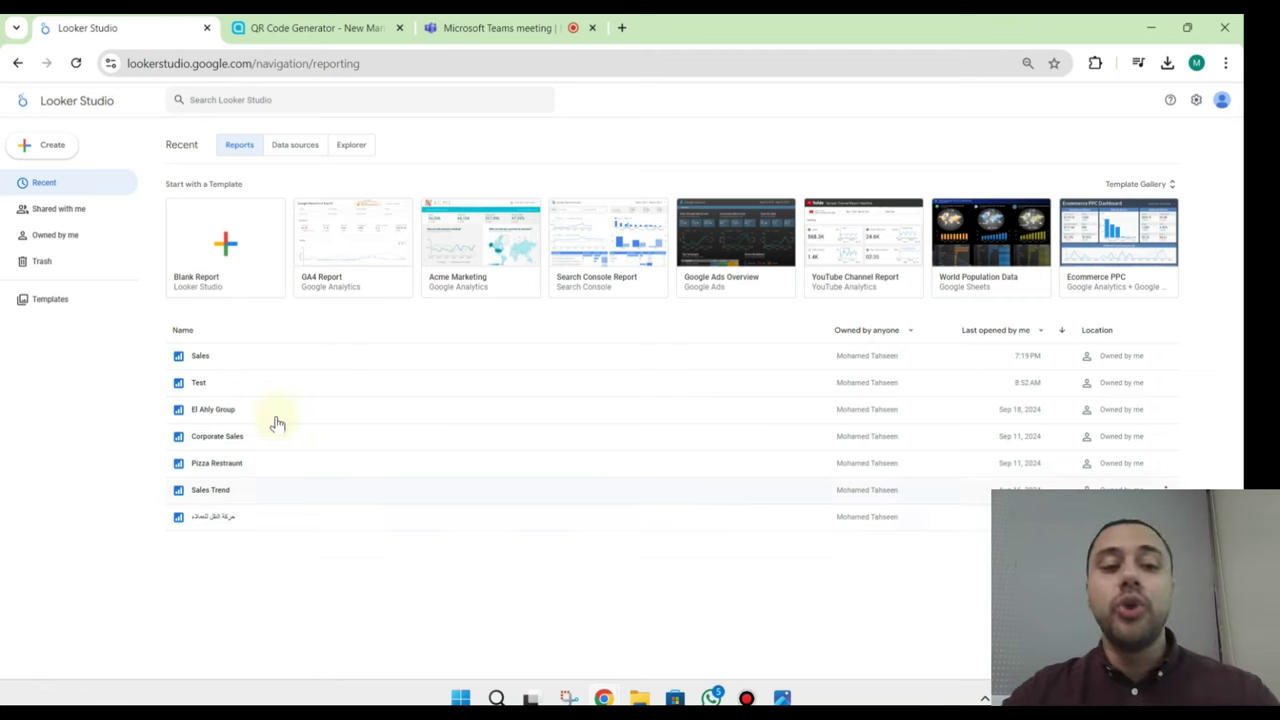
Zoom in on the Looker Studio home page with Ctrl+Plus and go to the Teams meeting
key(ctrl+plus)
key(ctrl+plus)
key(ctrl+plus)
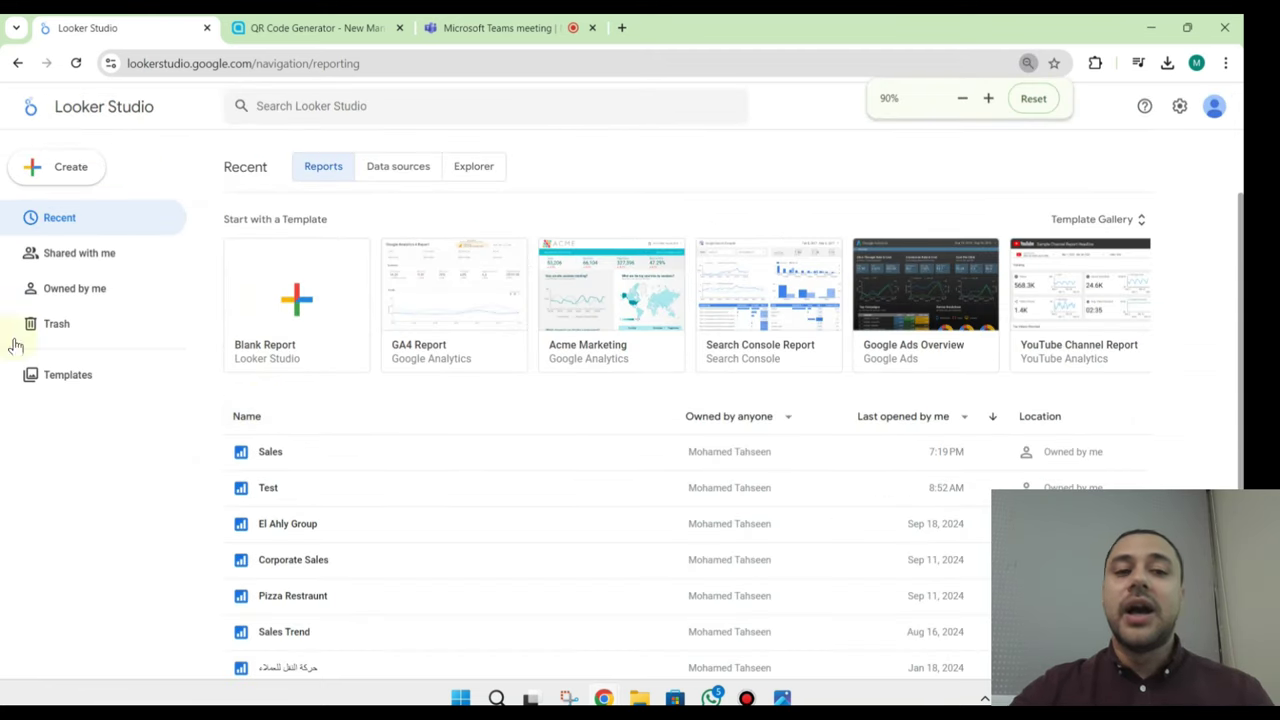
click(462, 30)
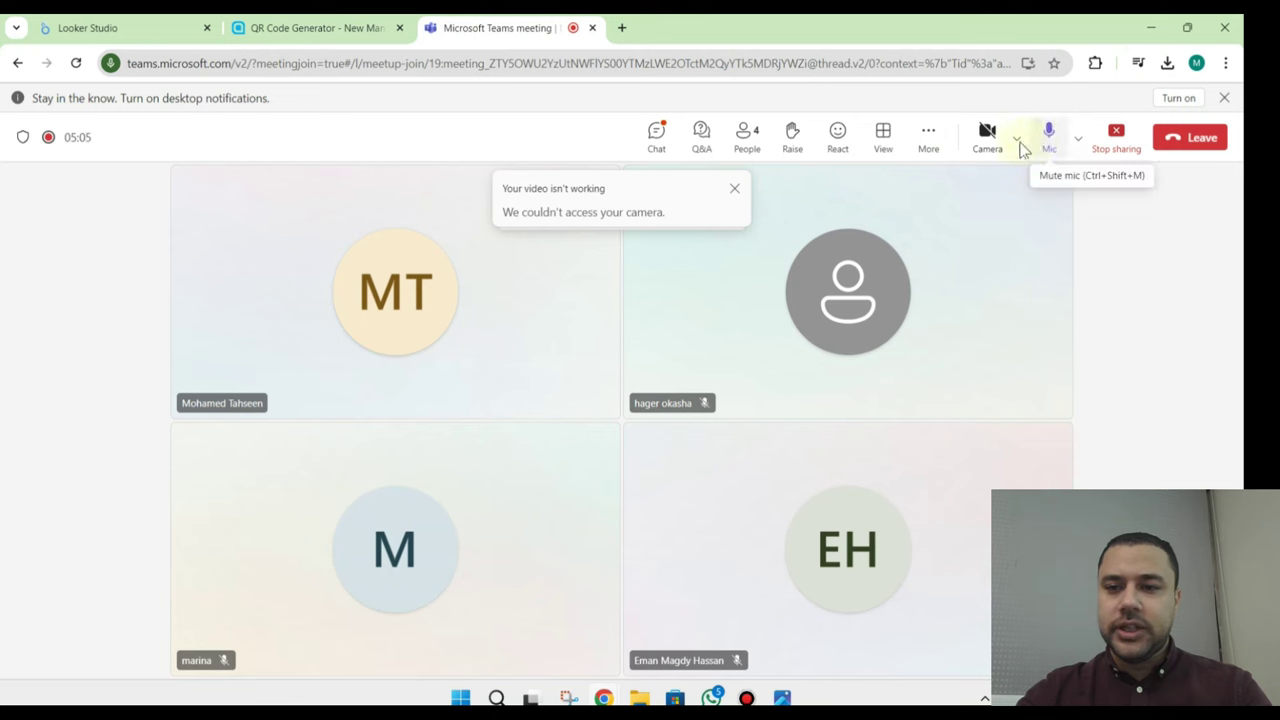
Stop the Teams share, re-share the Entire Screen, hide the share bar, and return to Looker Studio
click(1112, 138)
click(1120, 140)
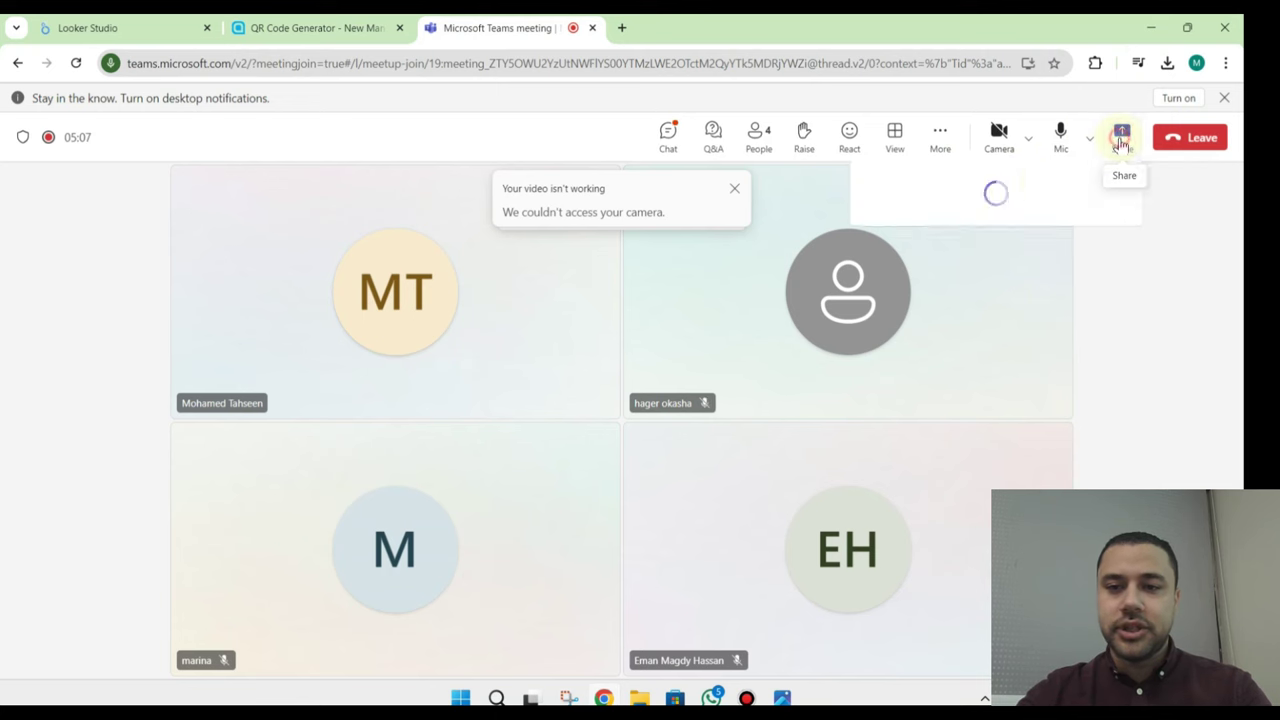
click(993, 226)
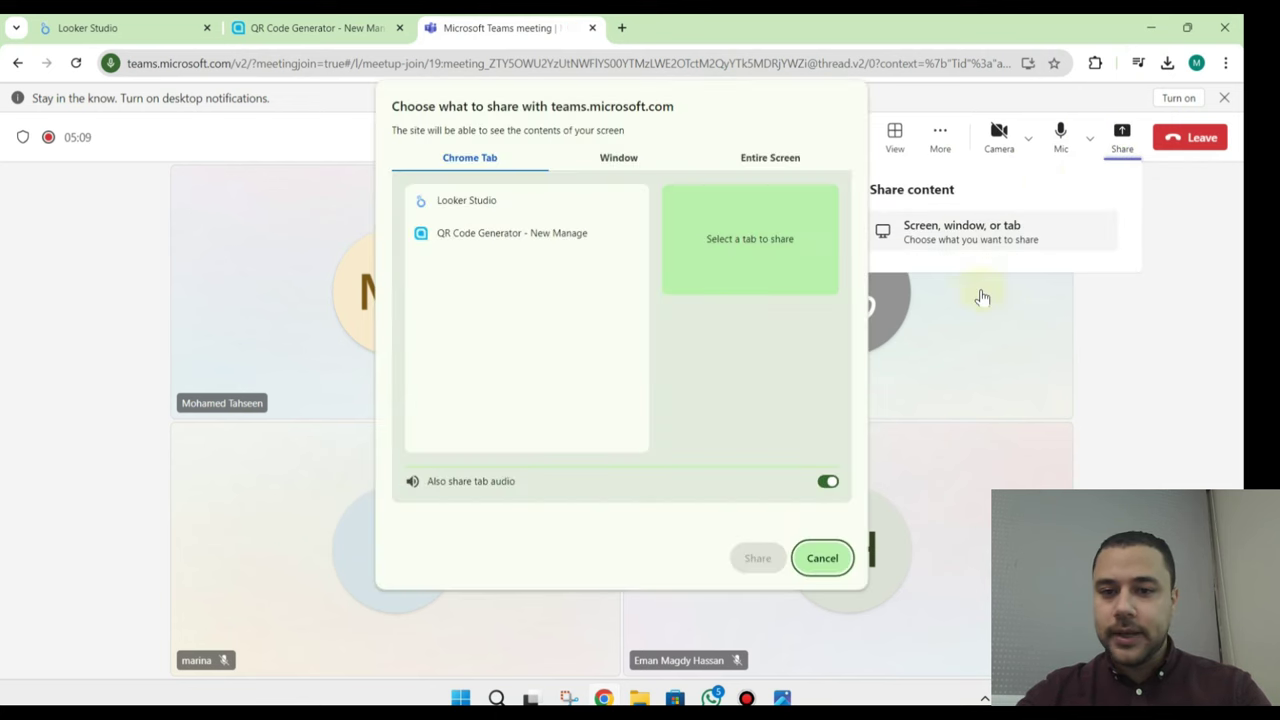
click(745, 157)
click(560, 262)
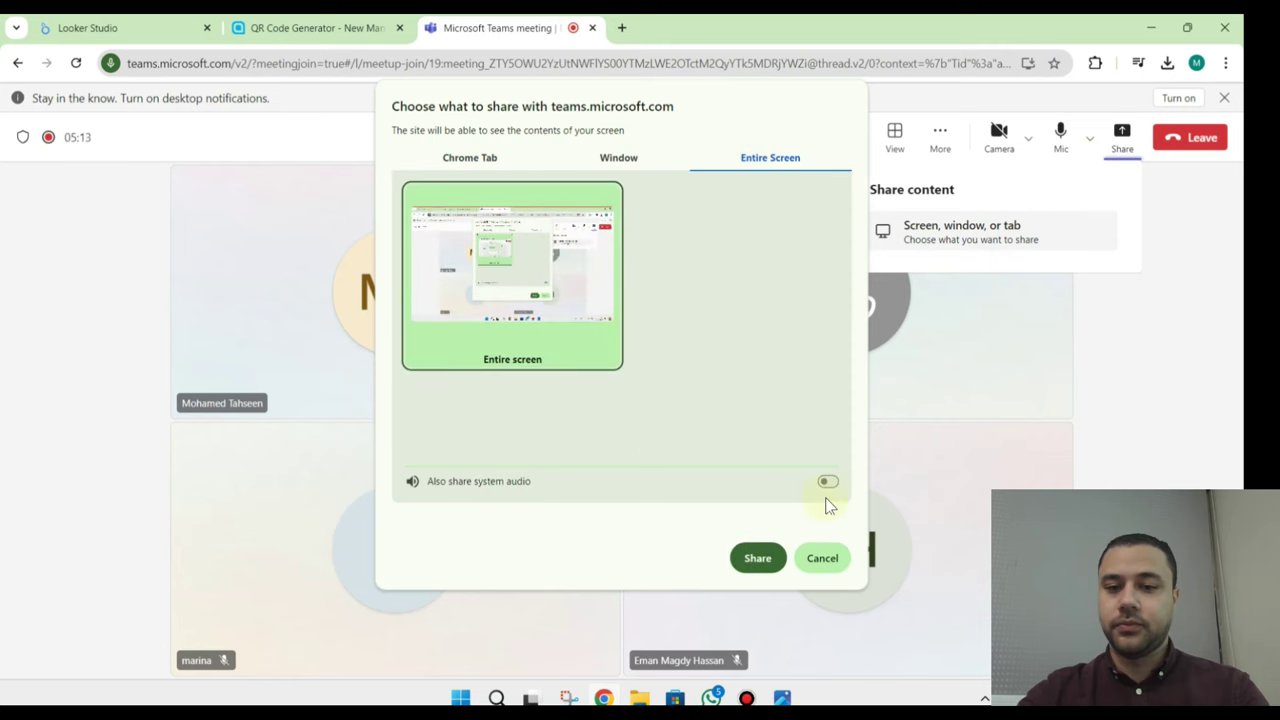
click(757, 557)
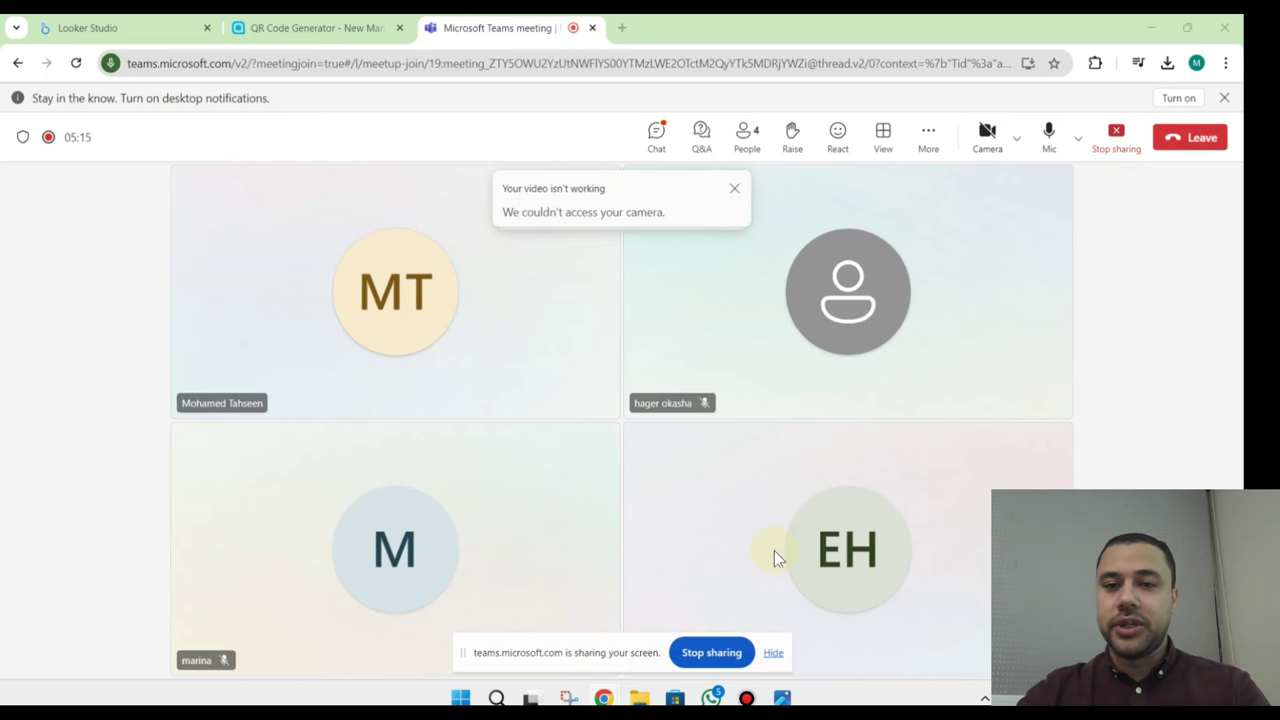
click(771, 652)
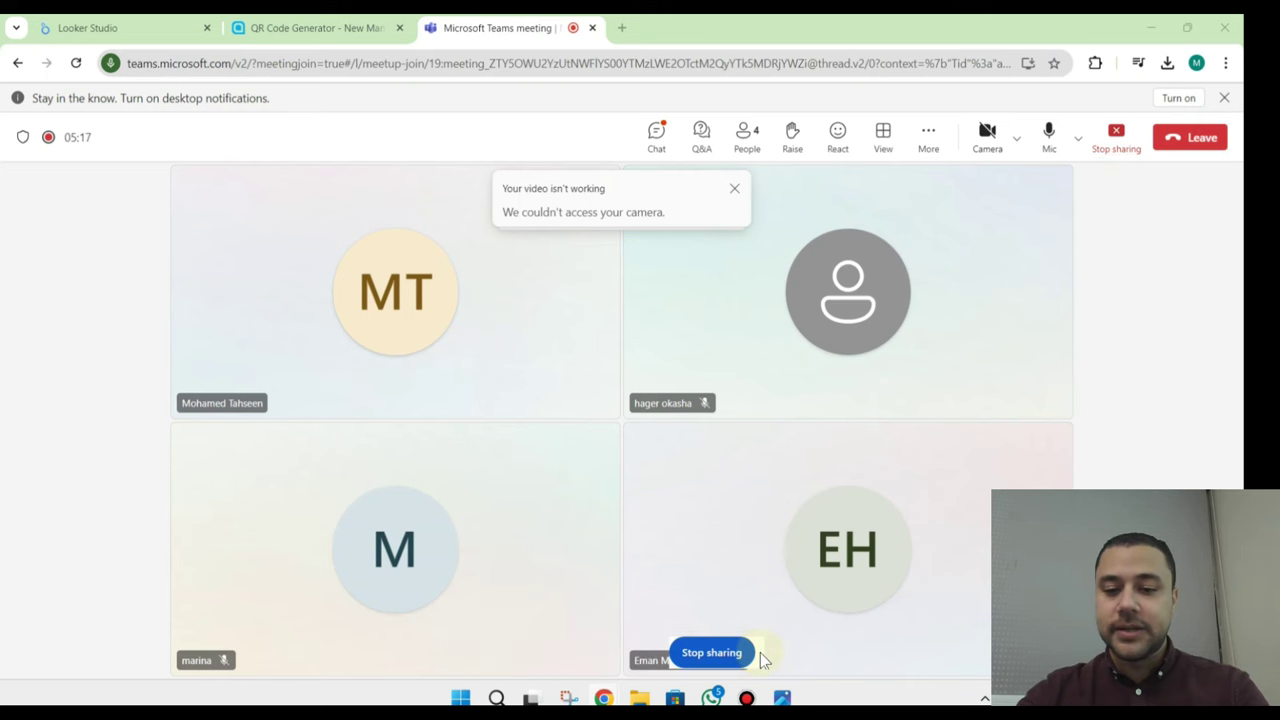
click(155, 28)
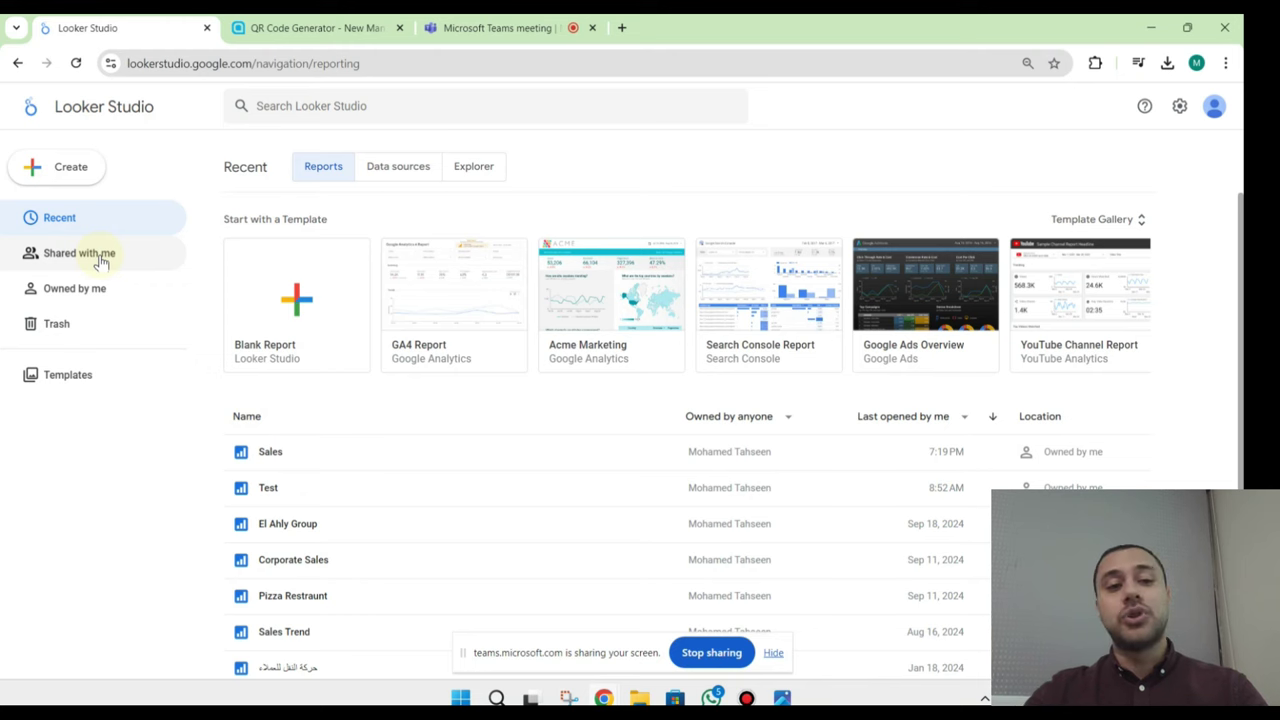
Browse the Shared with me, Owned by me and Recent report lists, then open Template Gallery
click(100, 258)
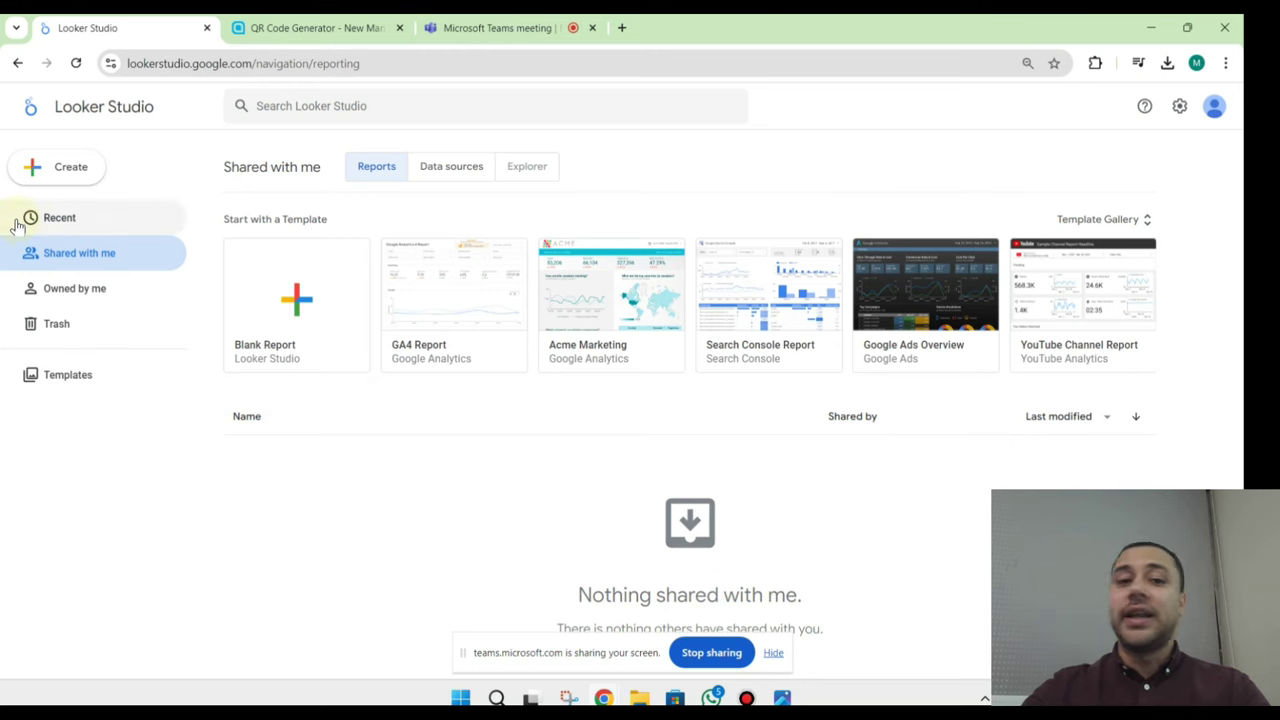
click(17, 225)
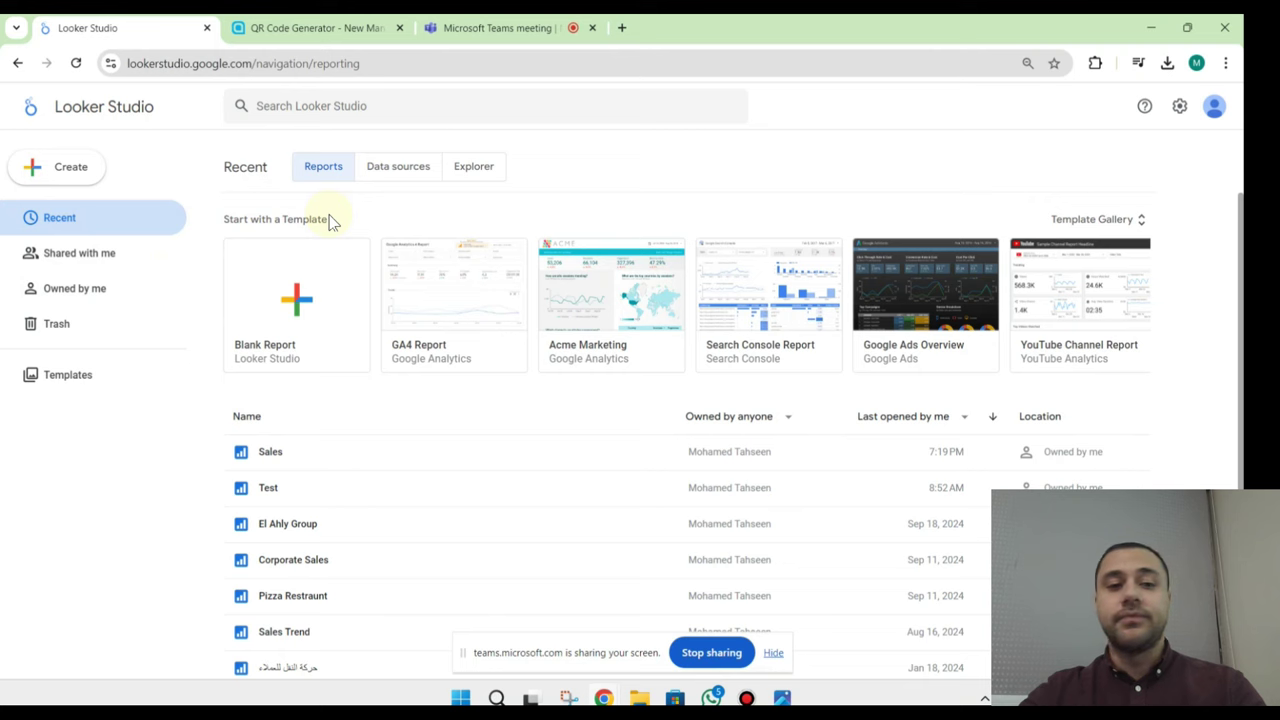
click(84, 290)
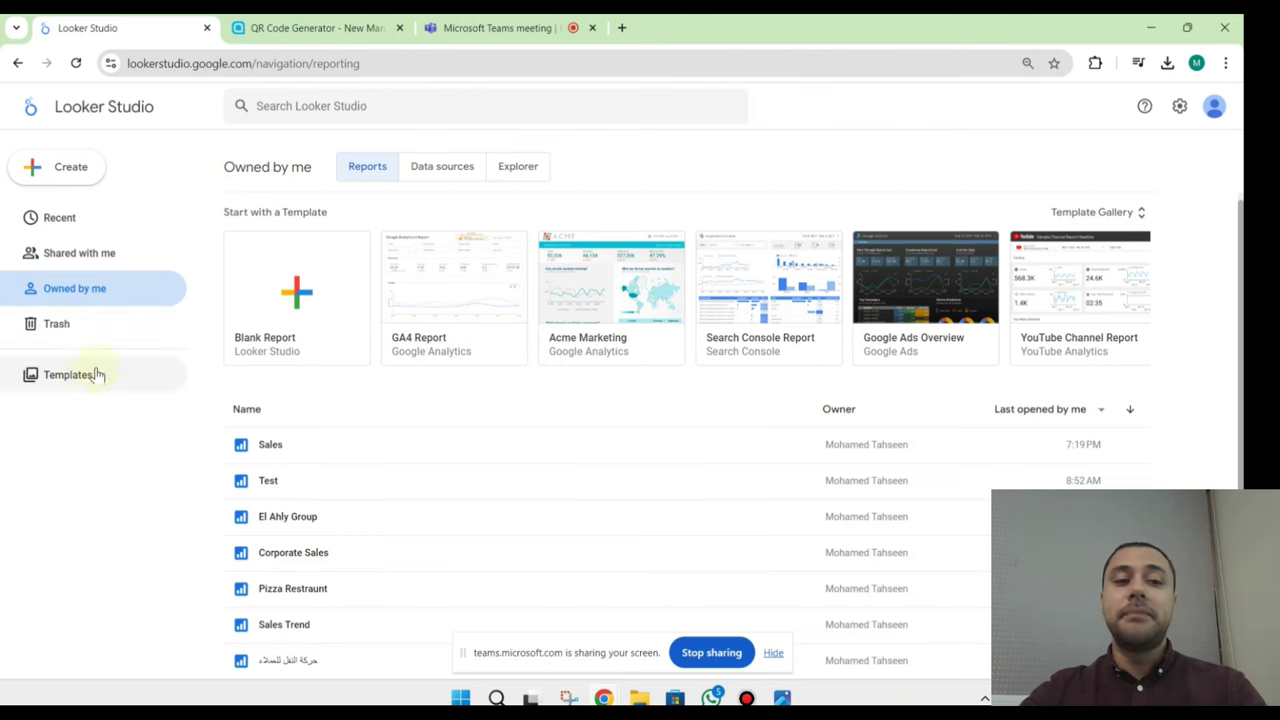
click(57, 216)
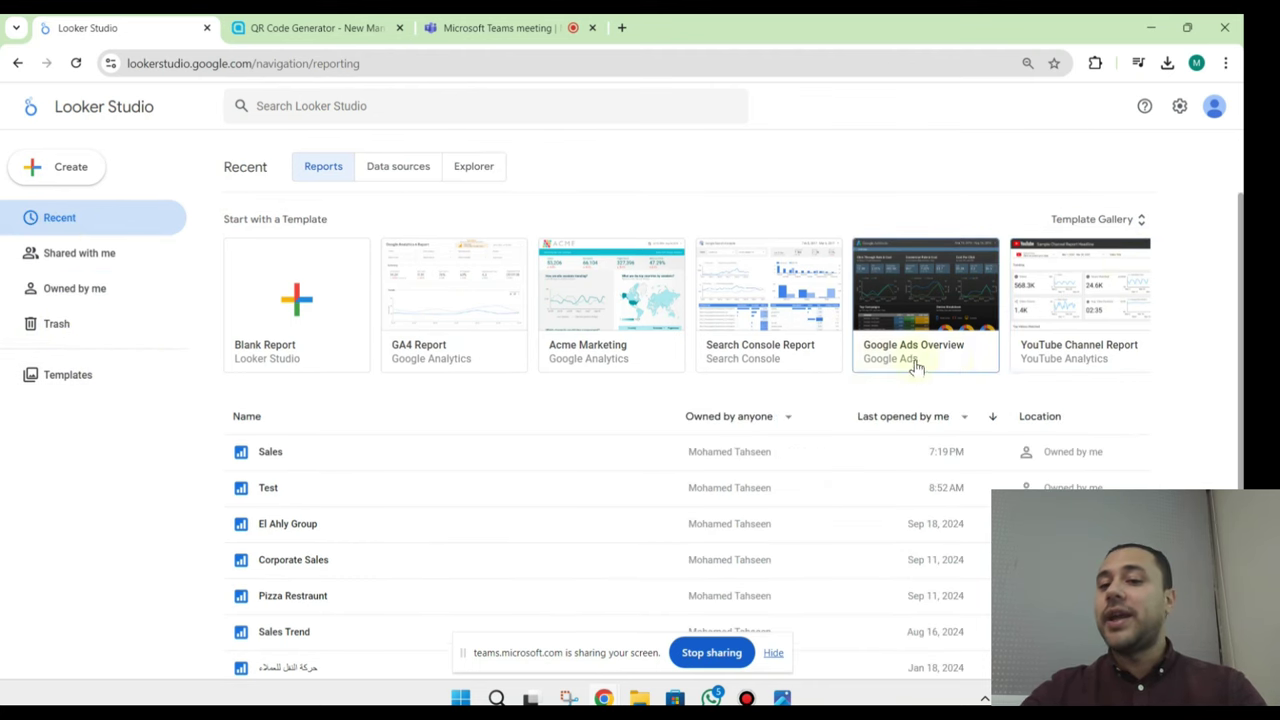
click(1120, 218)
Scroll down to the Google Sheets and YouTube Analytics templates, then go back to Recent reports
scroll(950, 442, down, 2)
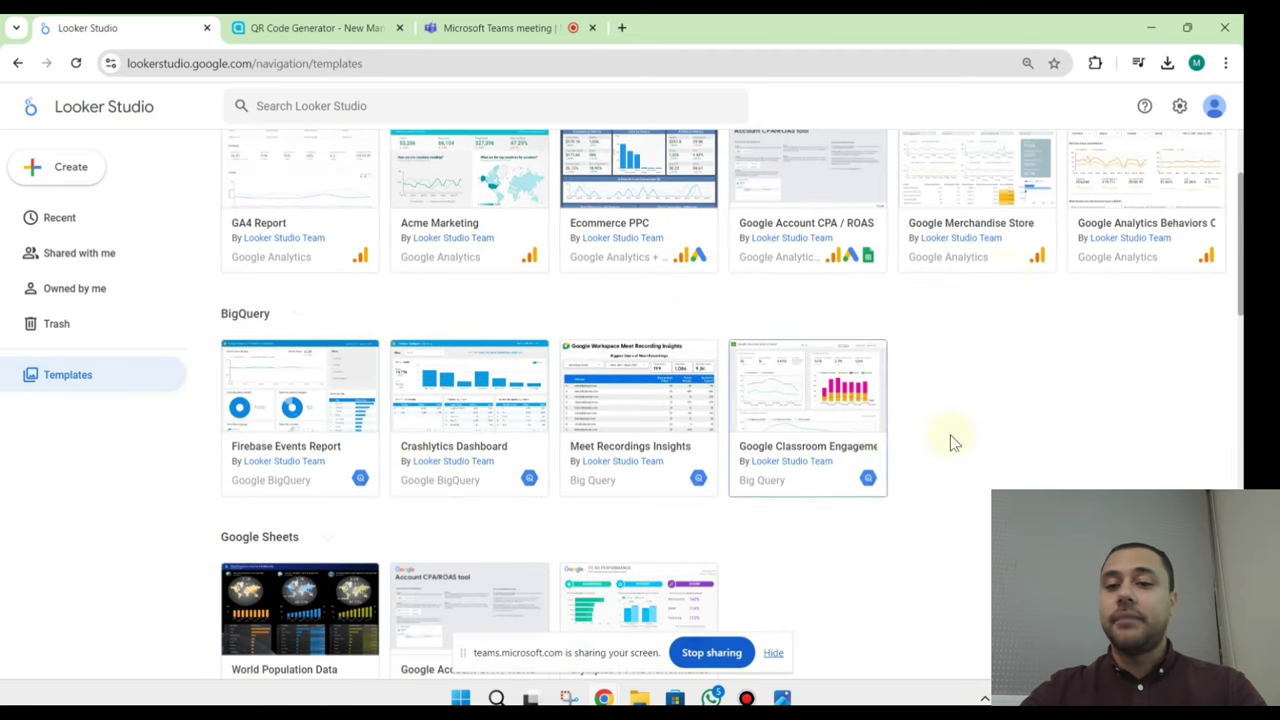
scroll(1006, 260, down, 2)
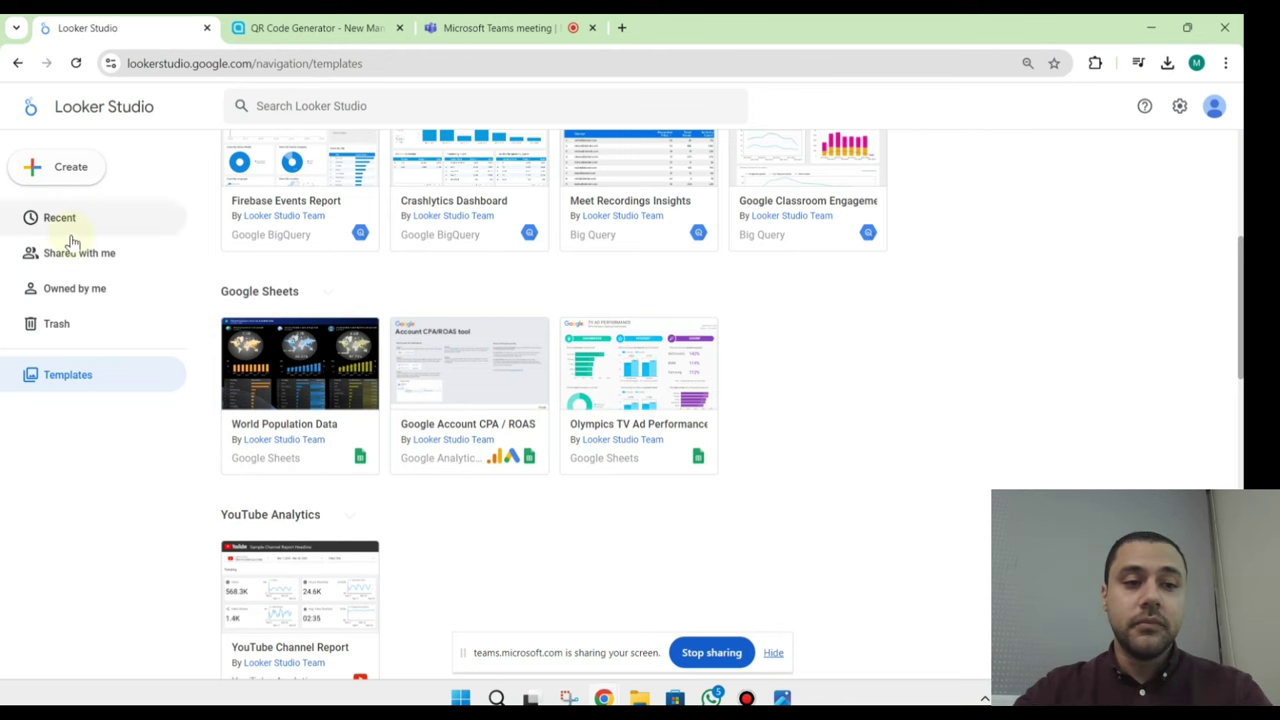
click(30, 107)
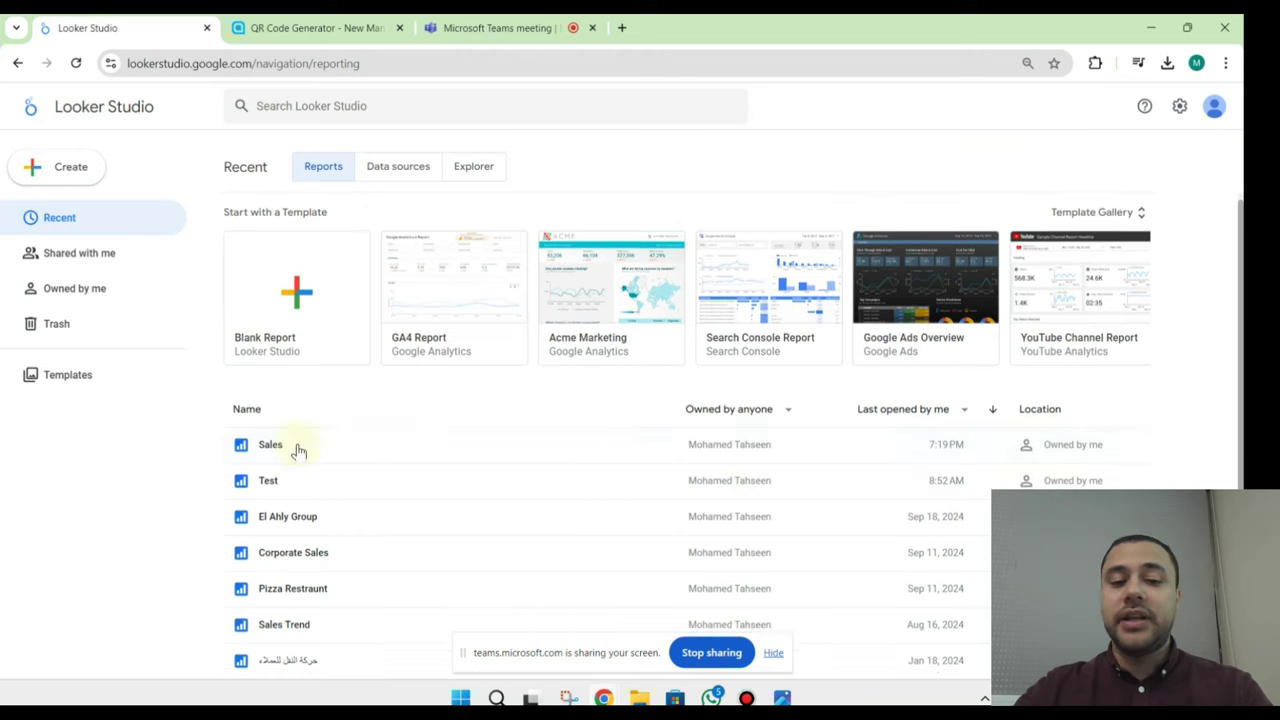
Open El Ahly Group, filter الوكيل to الأهرام التجارية, reset, then cross-filter on the 20.7K agent bar
click(295, 520)
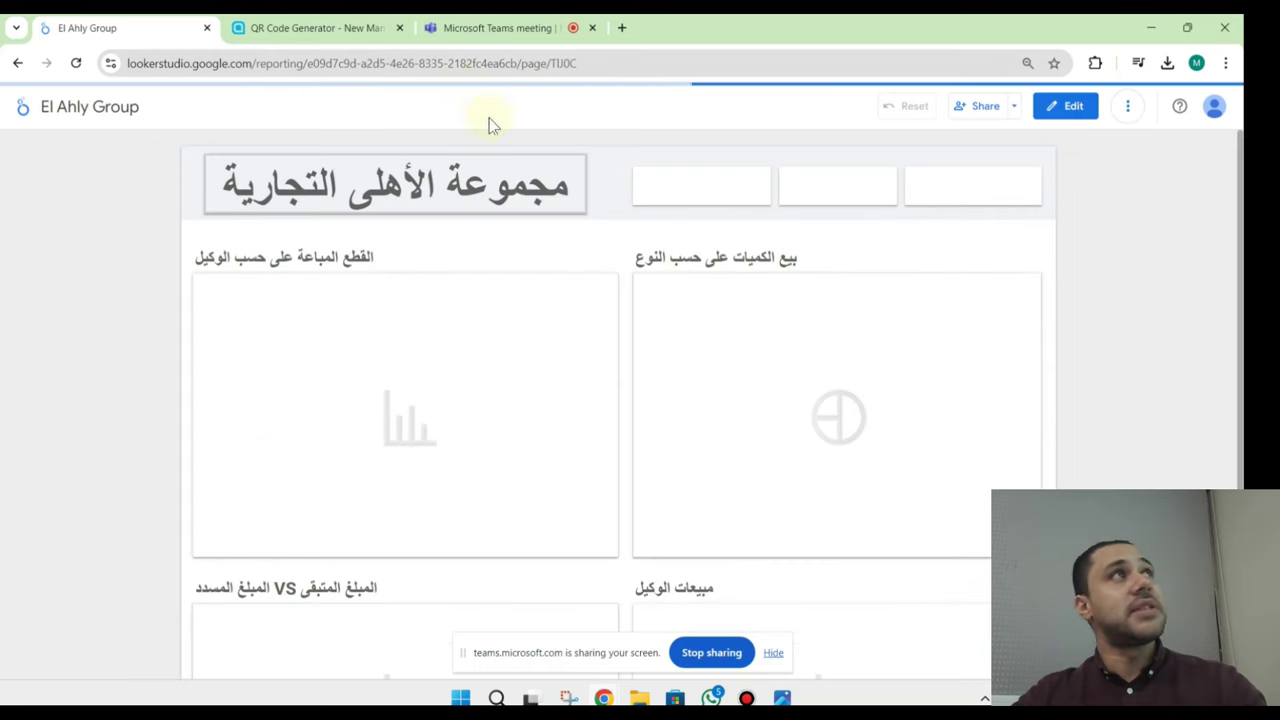
scroll(660, 380, down, 2)
scroll(680, 420, up, 2)
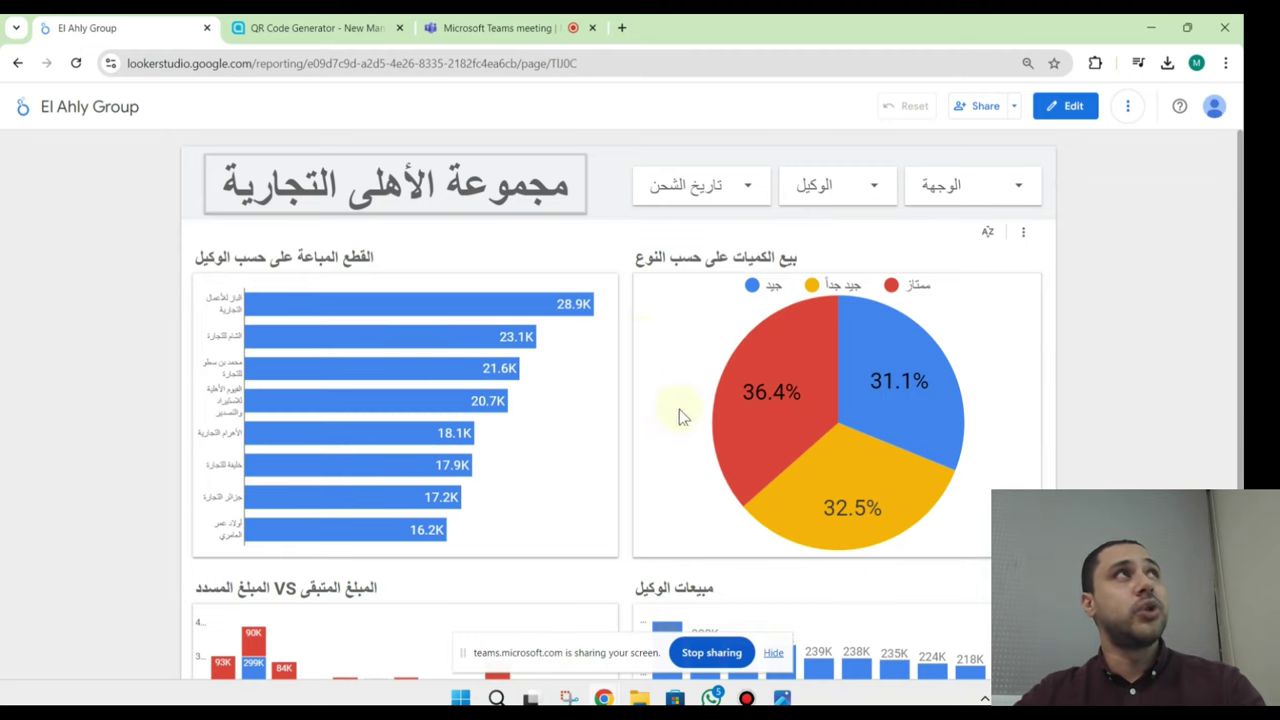
click(873, 178)
click(806, 181)
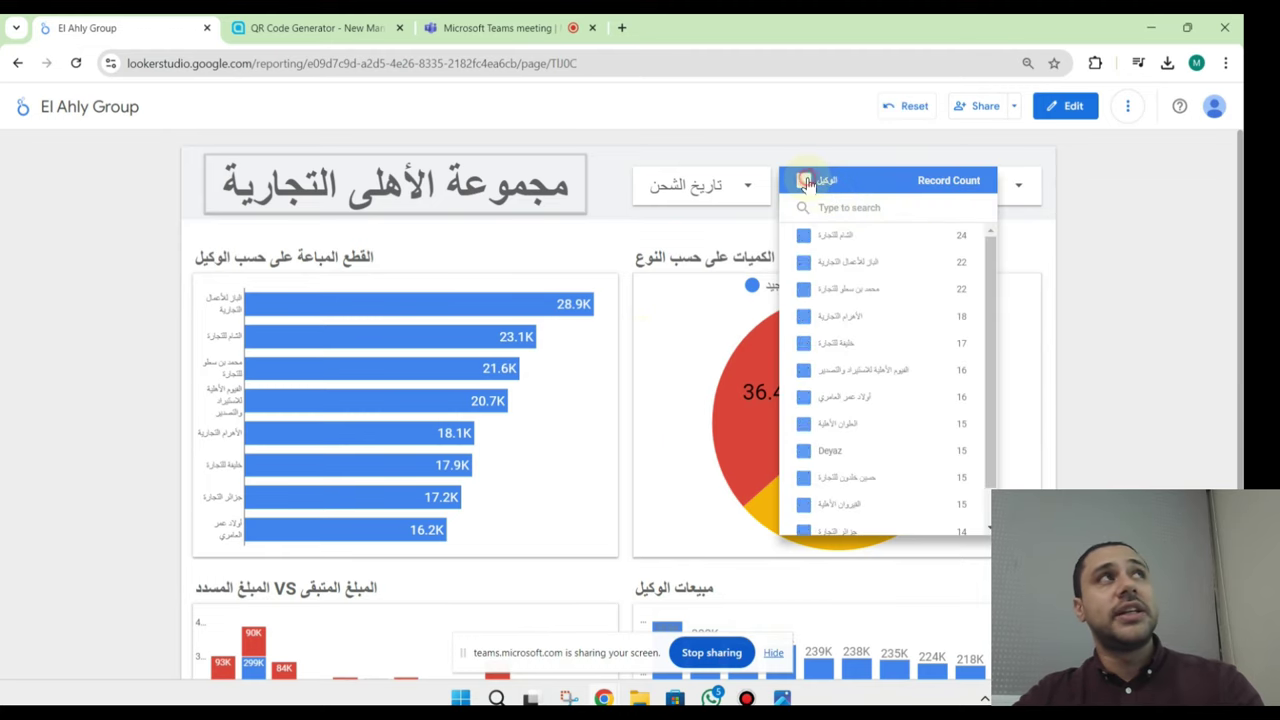
click(803, 318)
click(188, 377)
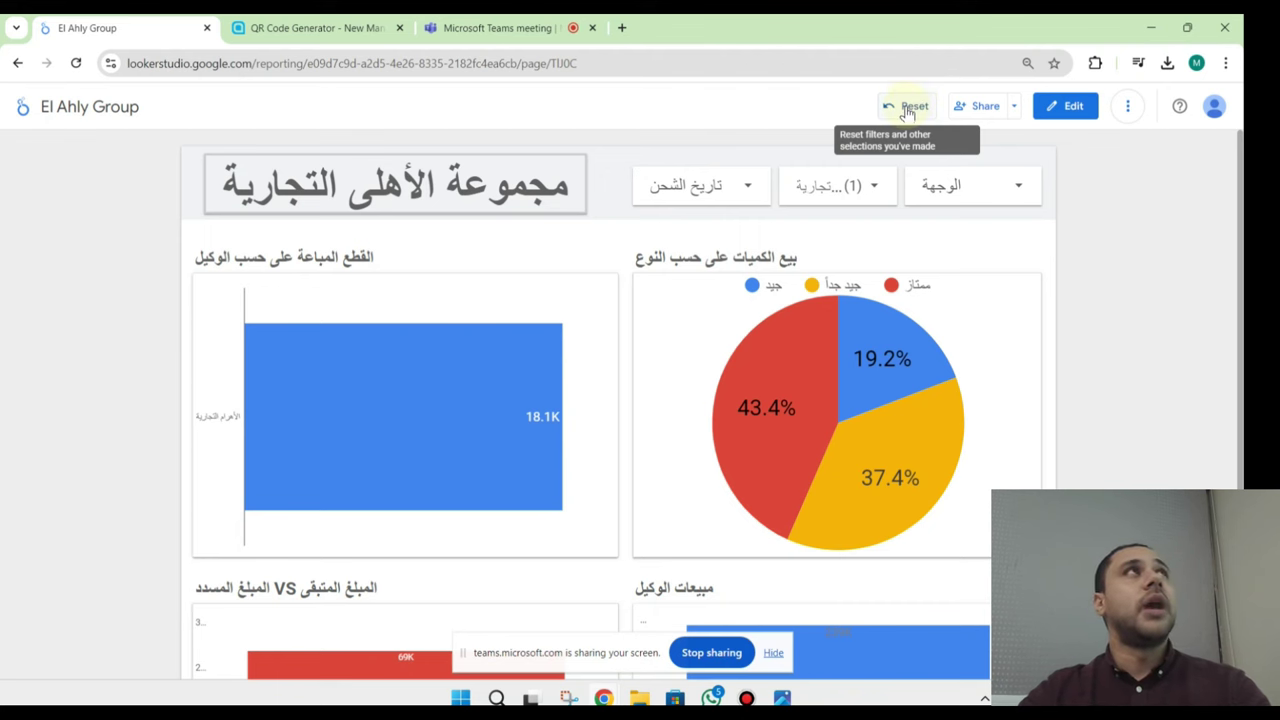
click(907, 108)
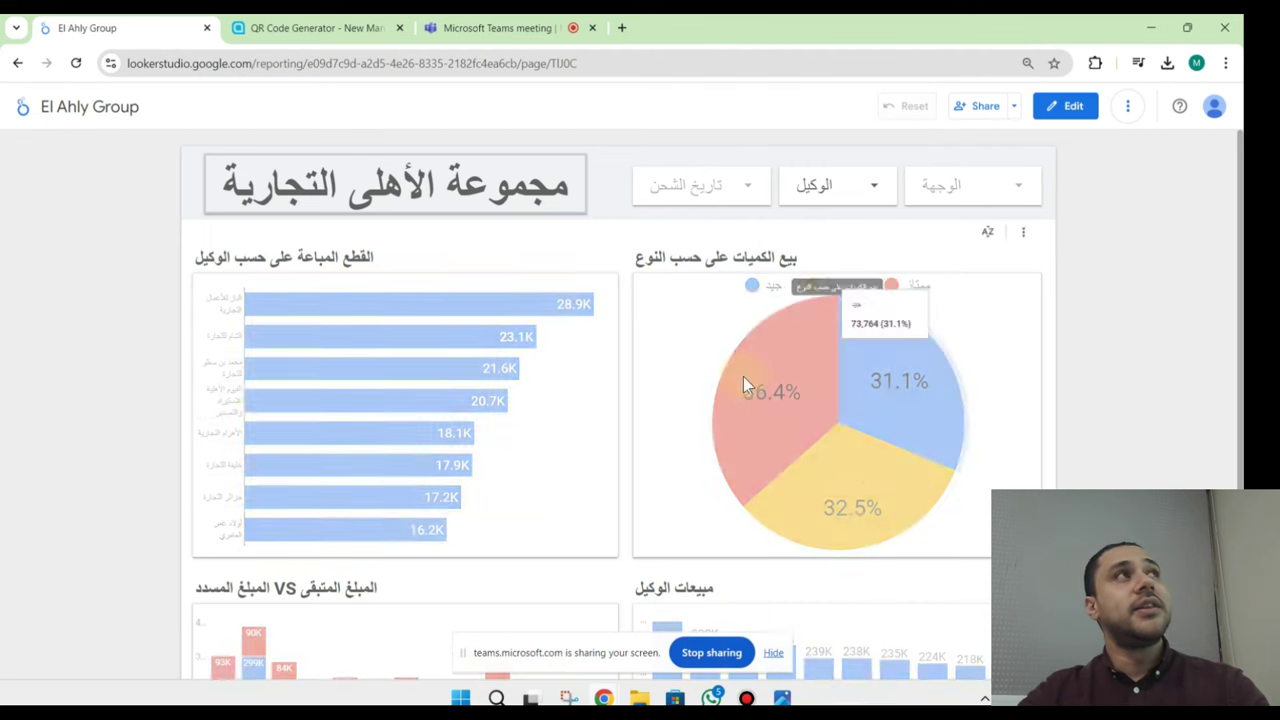
click(290, 403)
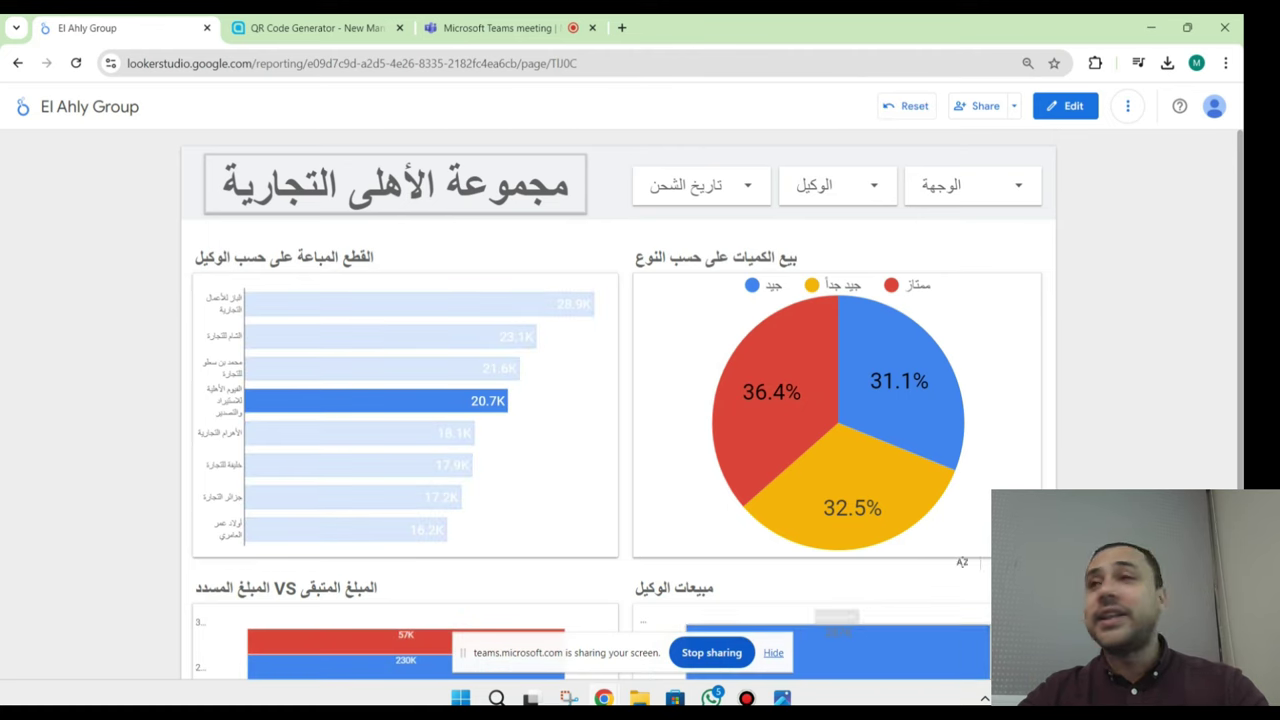
Scroll through the El Ahly Group charts and reset the 20.7K bar cross-filter to show all agents
scroll(594, 528, down, 2)
mouse_move(775, 575)
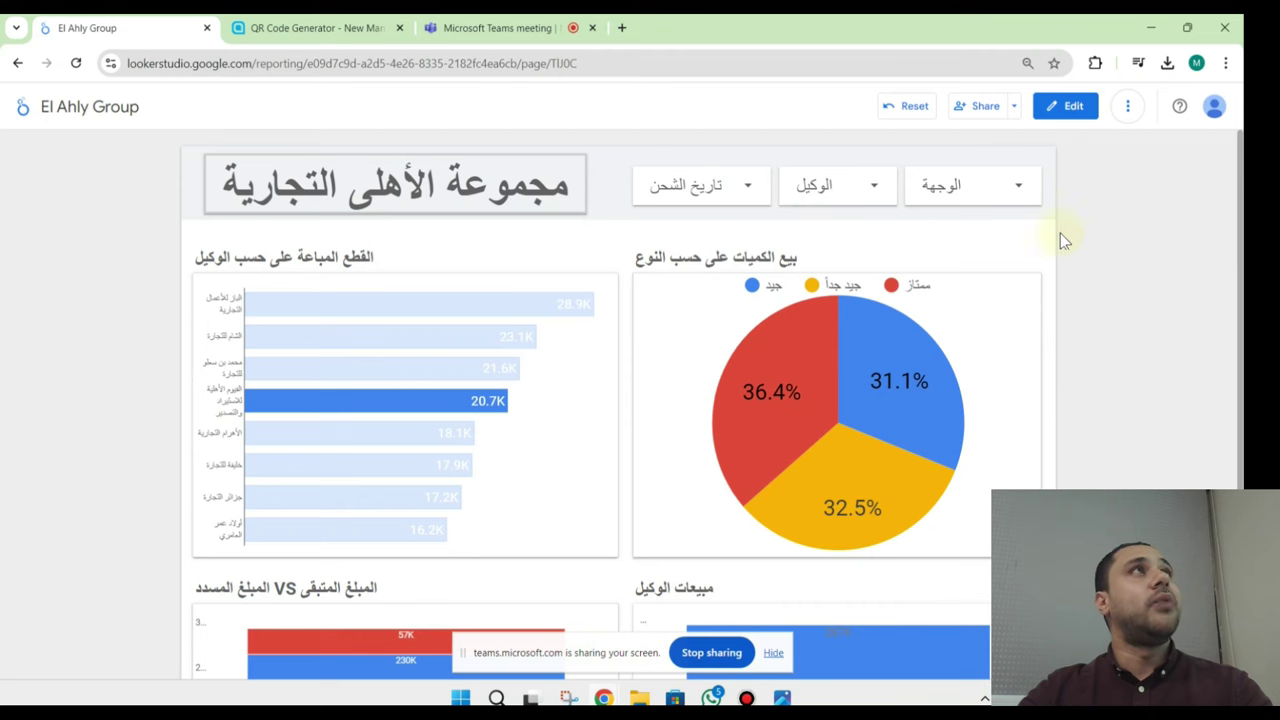
scroll(1000, 250, up, 2)
click(920, 104)
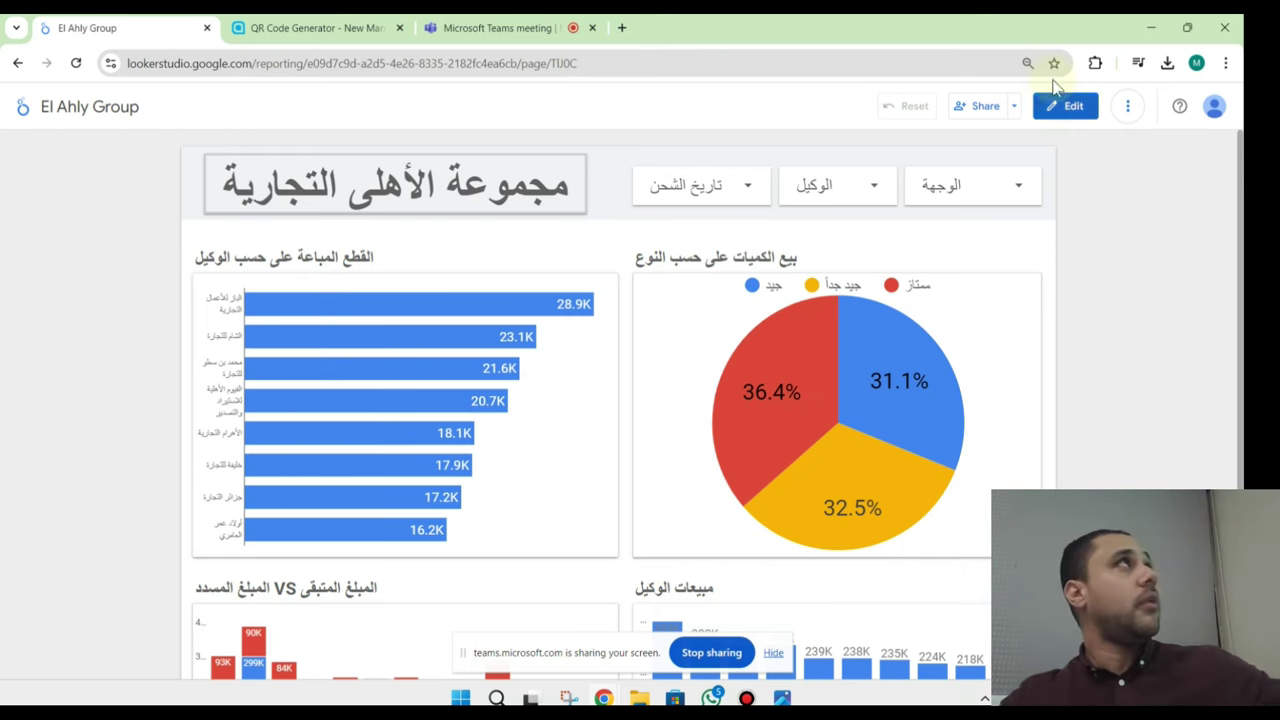
From the Looker Studio home page, start a Blank Report and dismiss the screen-sharing notice
click(22, 107)
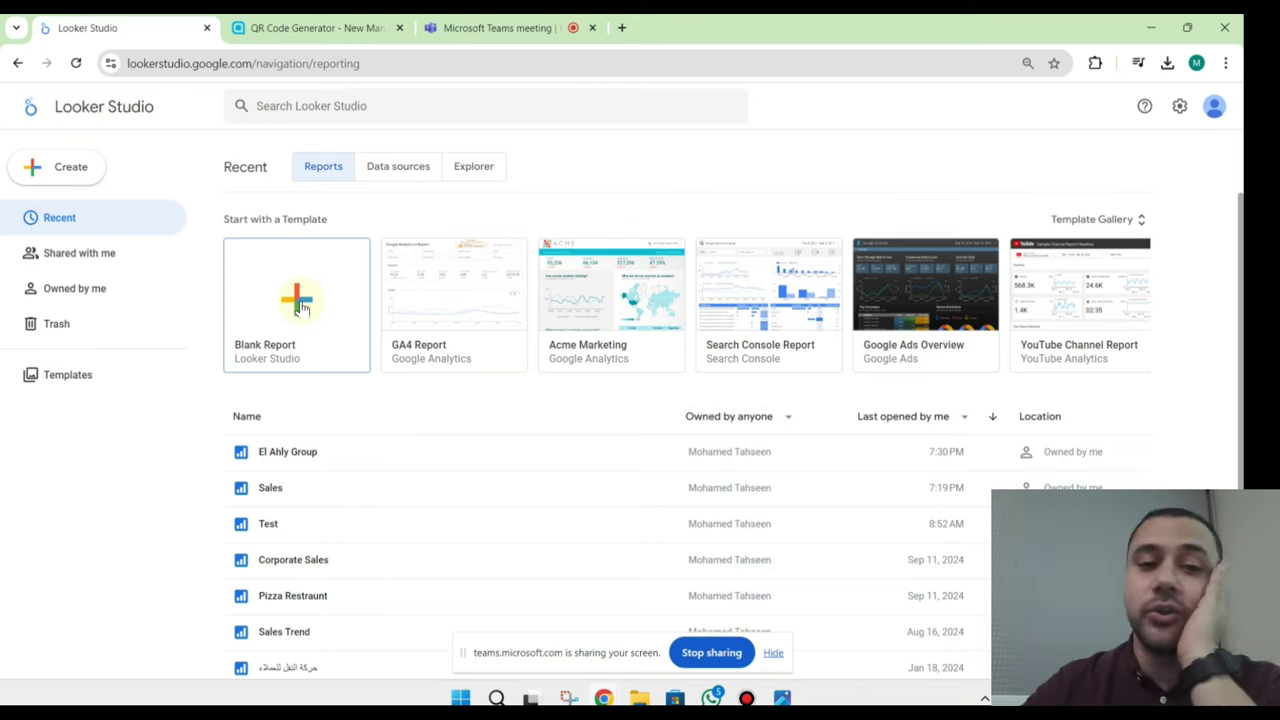
click(301, 307)
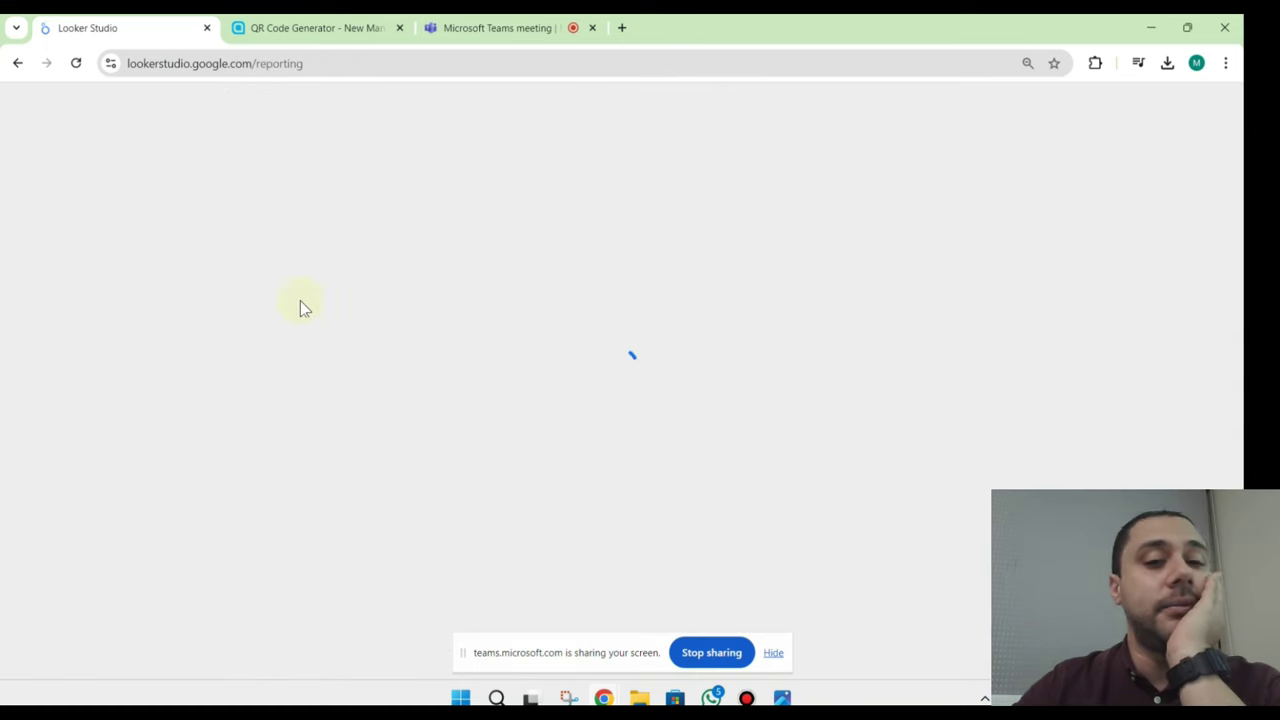
click(773, 652)
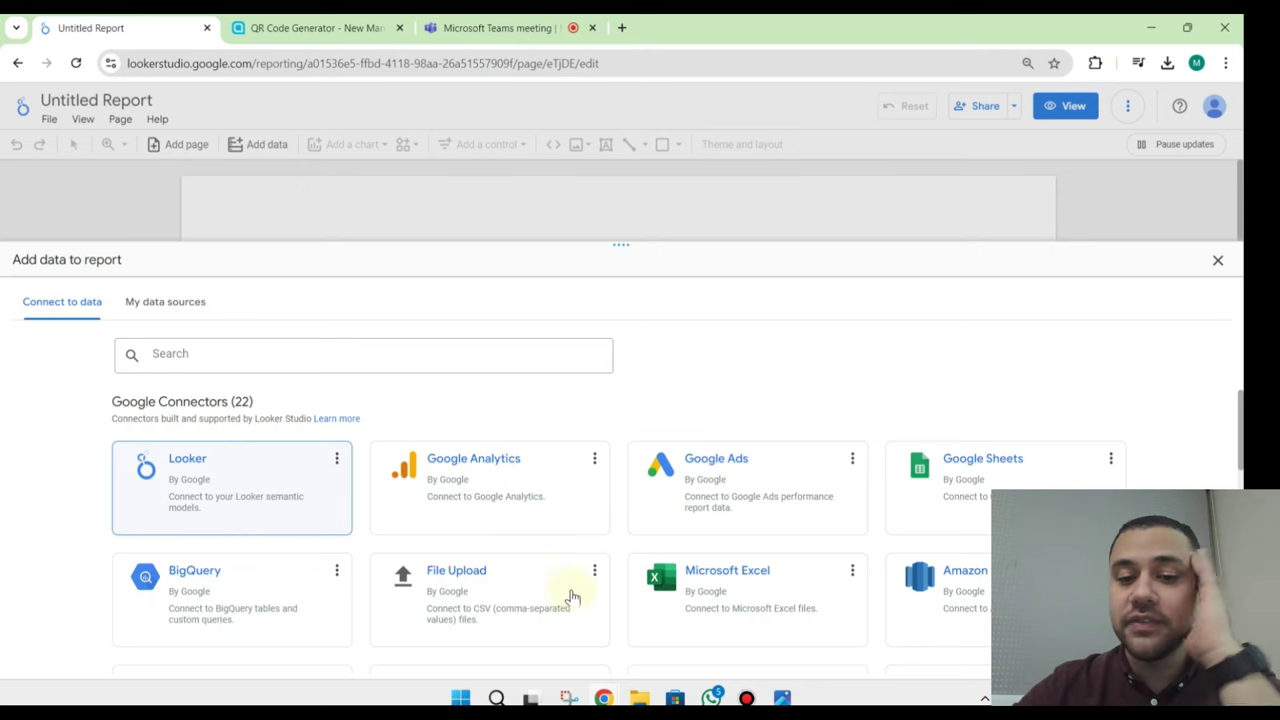
drag(1248, 406, 1248, 434)
scroll(1160, 429, up, 1)
scroll(917, 491, down, 1)
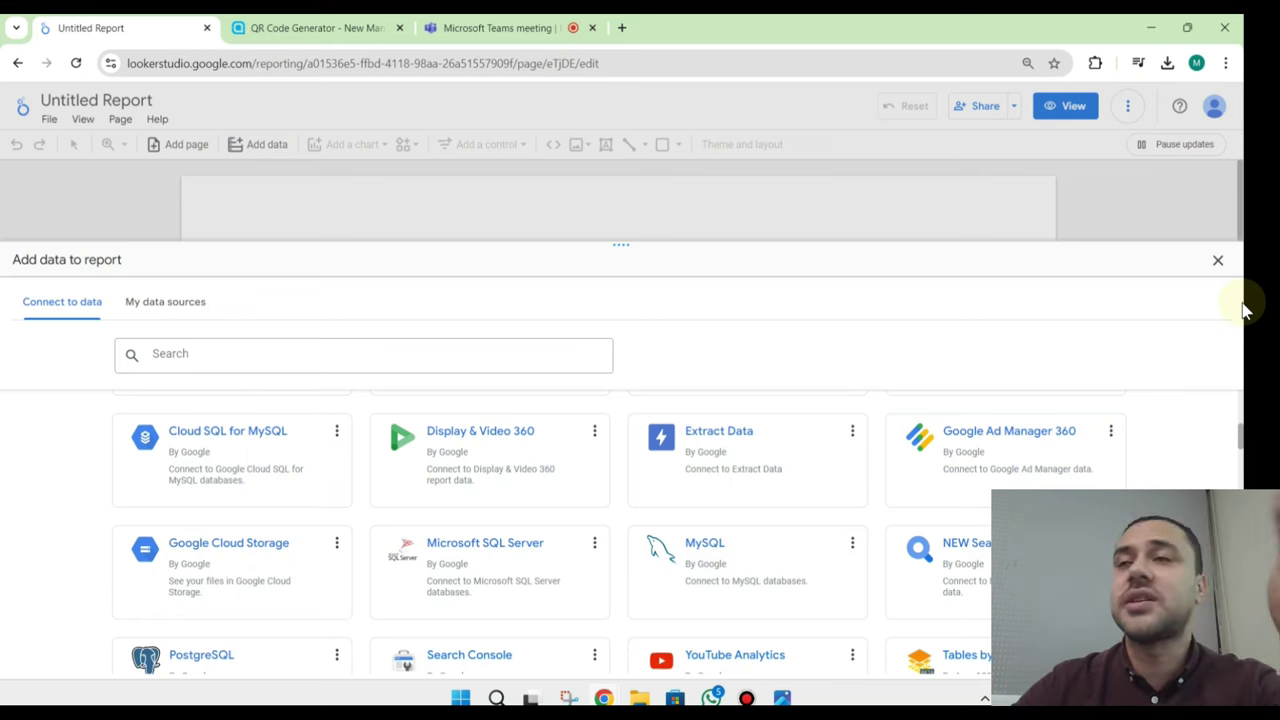
scroll(885, 495, up, 2)
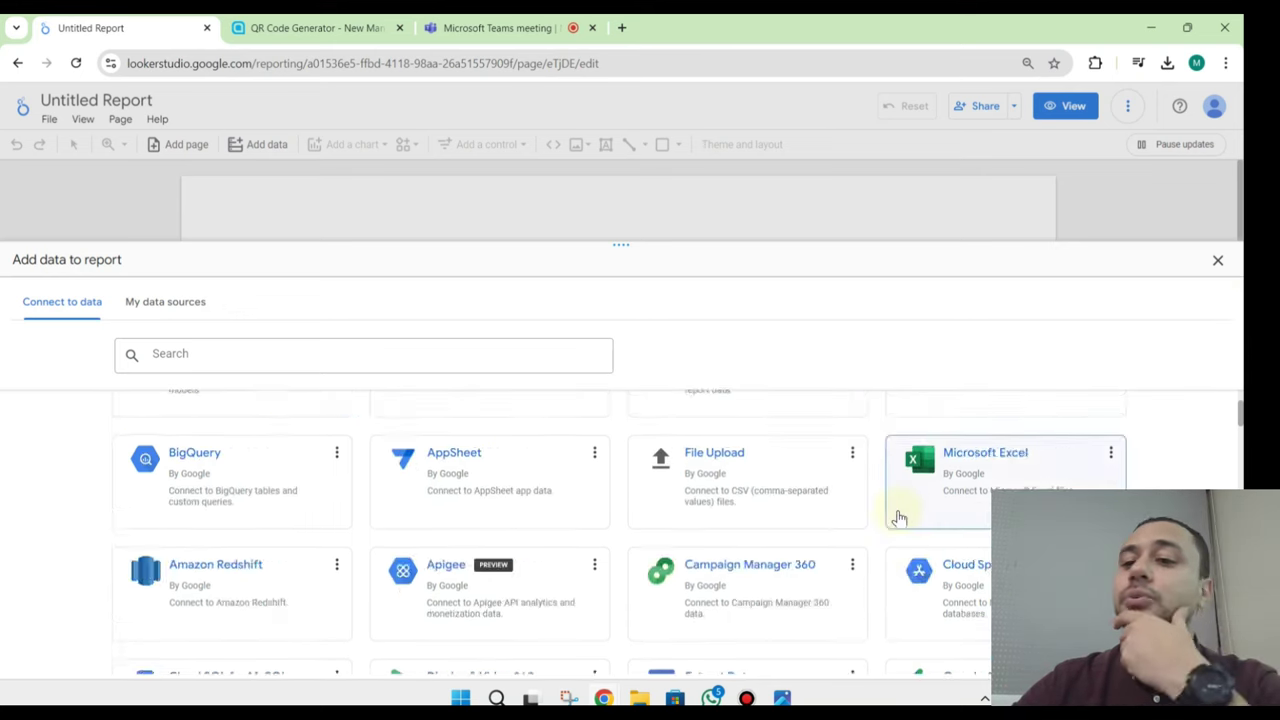
scroll(899, 517, up, 1)
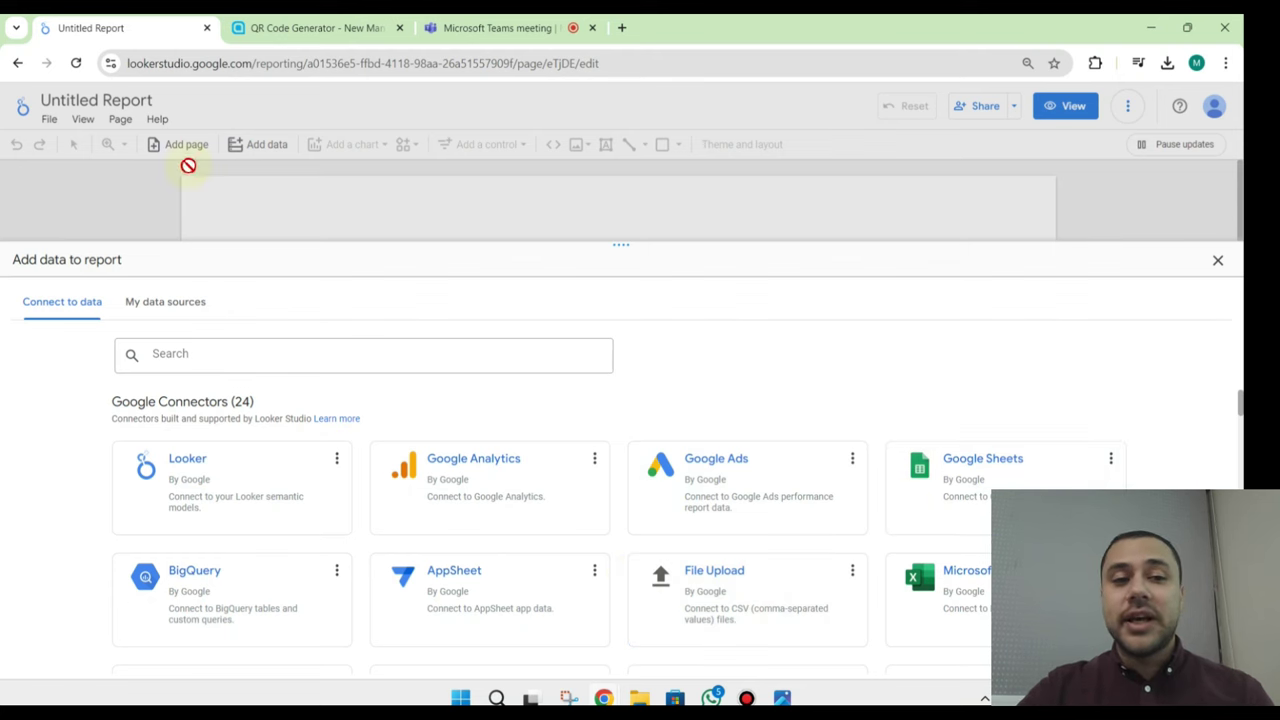
In a new Chrome tab, search 'sheets' and go to the Google Sheets home page
click(622, 27)
click(611, 64)
text(goo)
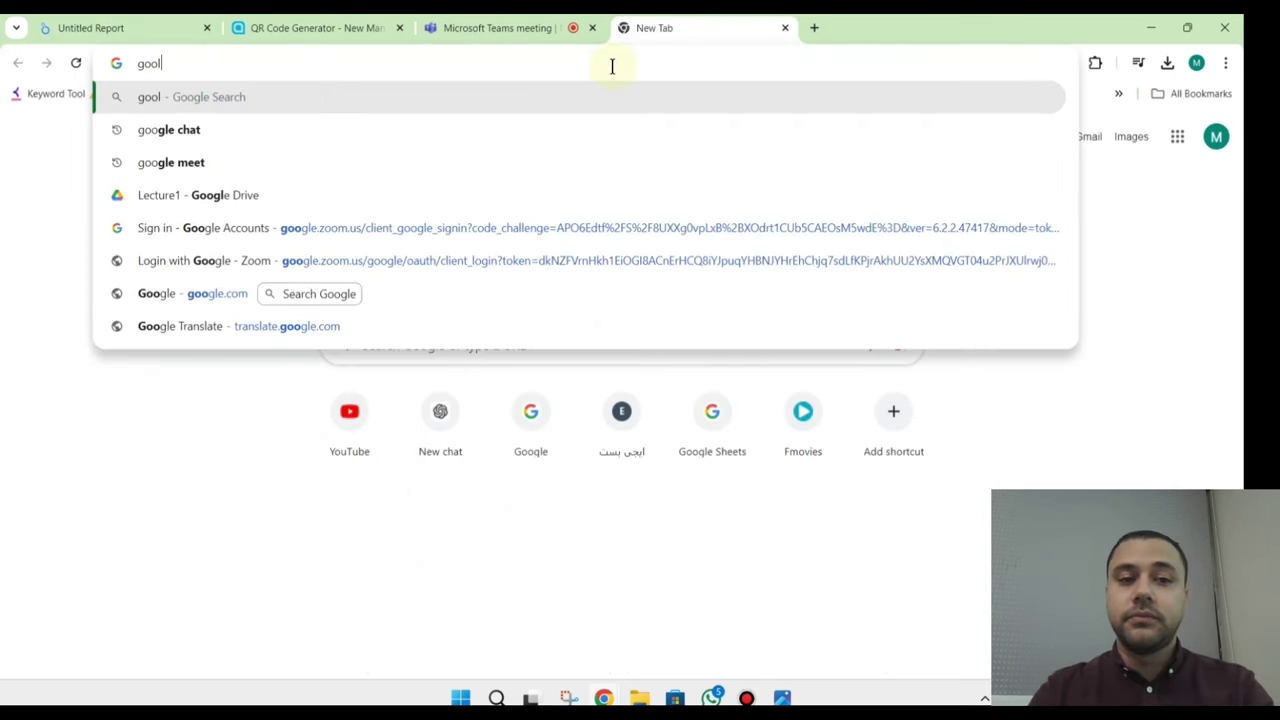
key(Escape)
text(sheets)
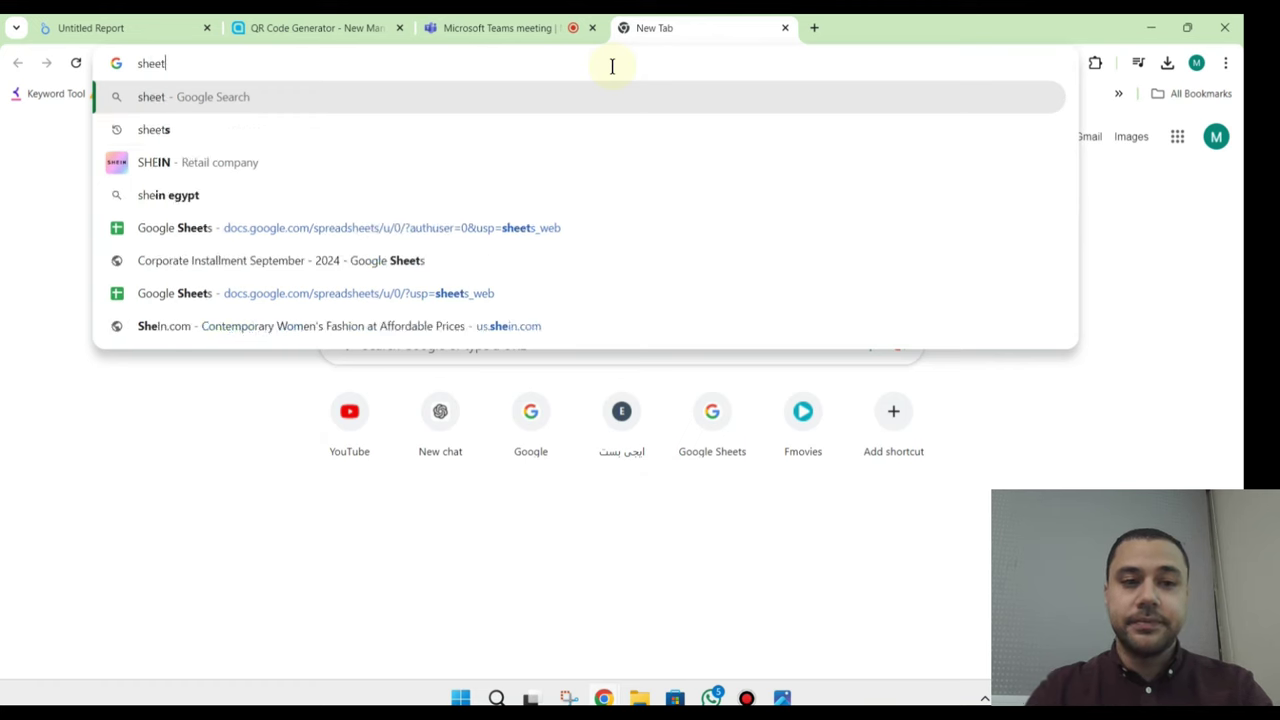
key(Down)
key(Down)
key(Down)
key(Down)
key(Down)
key(Down)
key(Down)
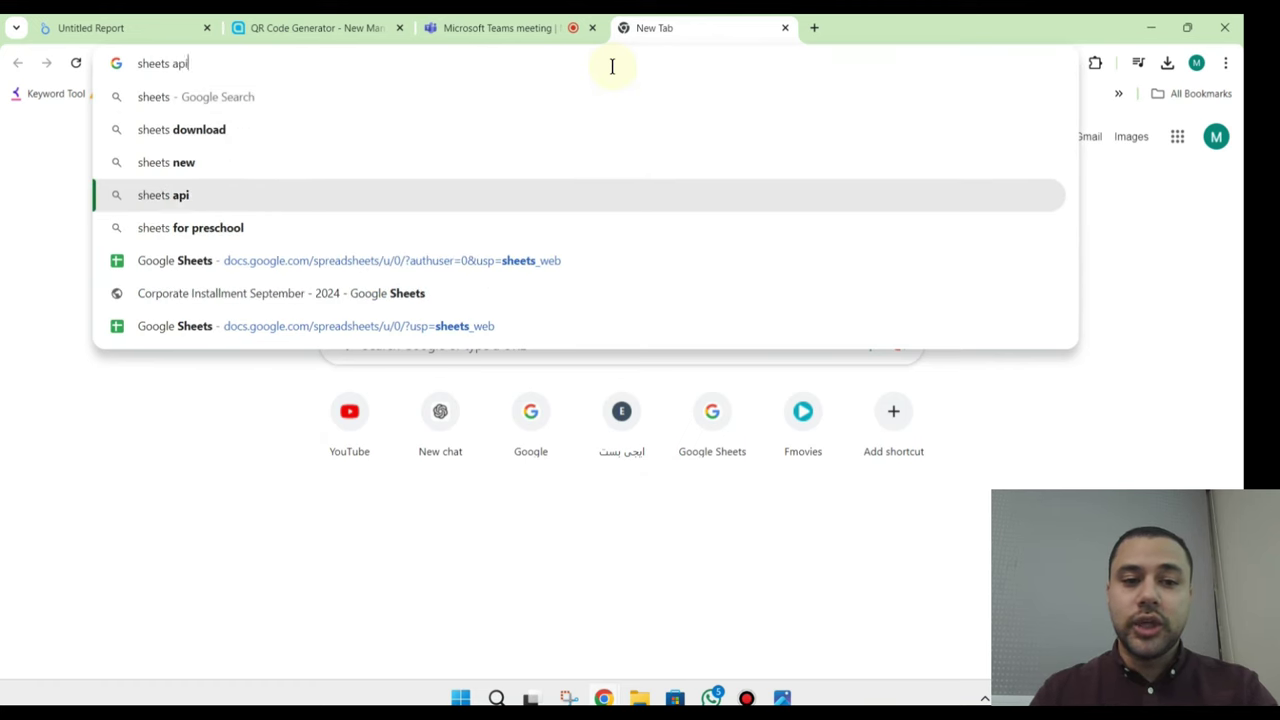
key(Return)
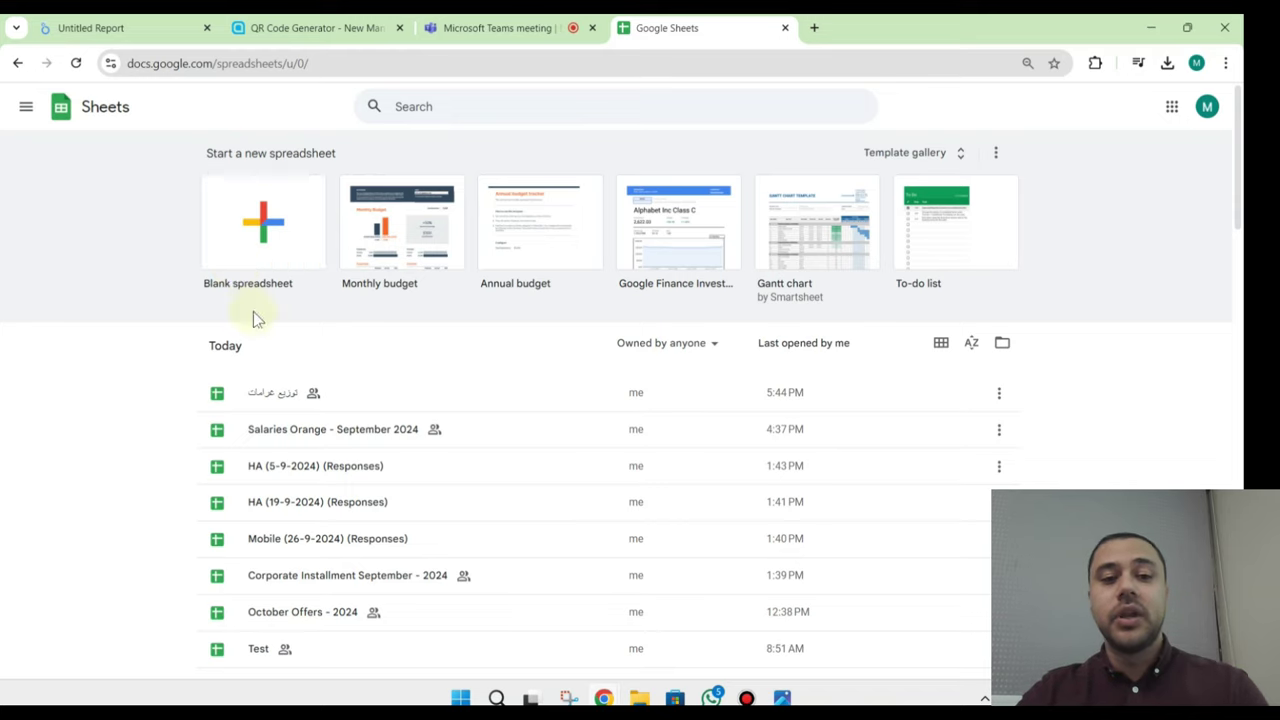
Open the Test file from the Today list on the Sheets home page
scroll(408, 457, down, 3)
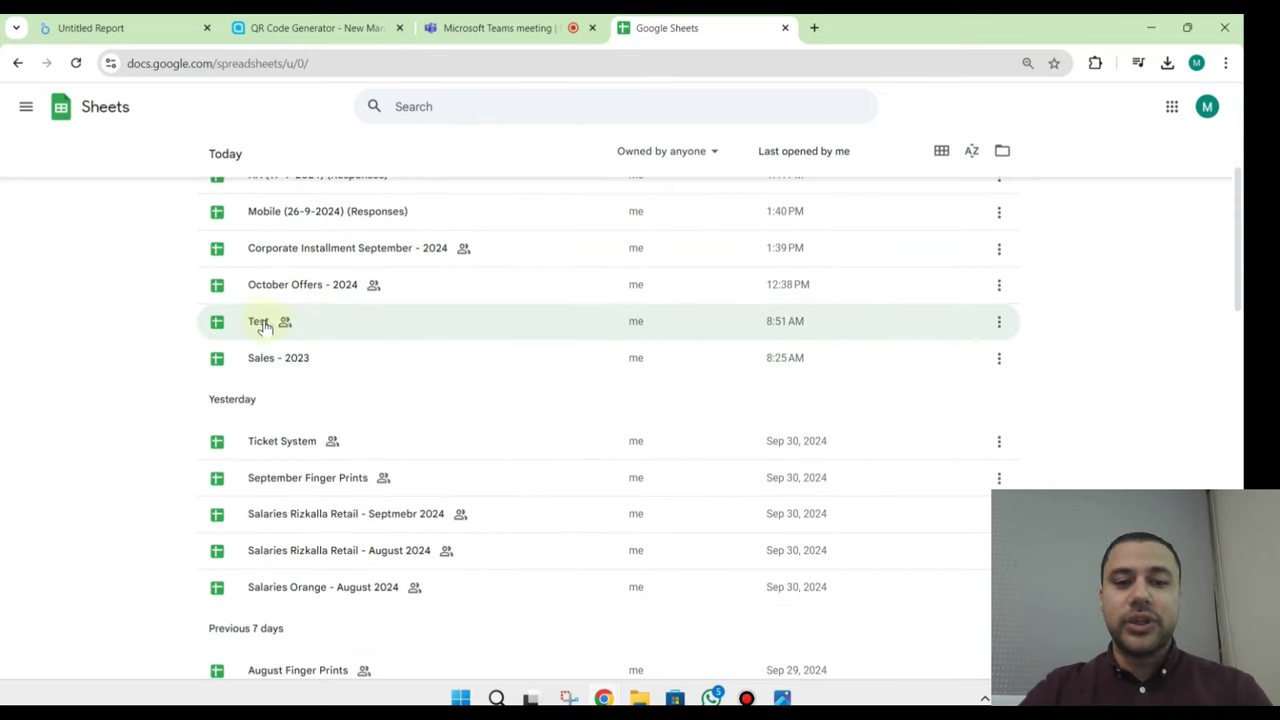
click(255, 323)
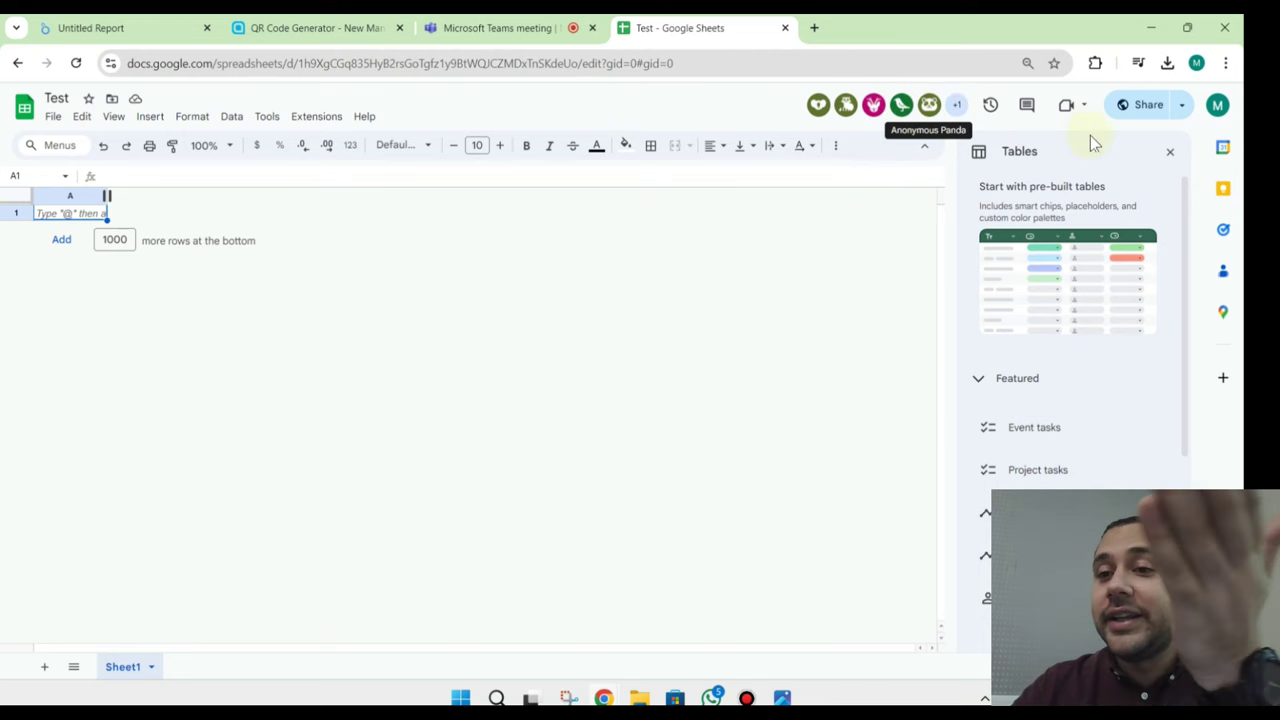
Close the Tables side panel in Test and switch back to the Untitled Report tab
click(1169, 152)
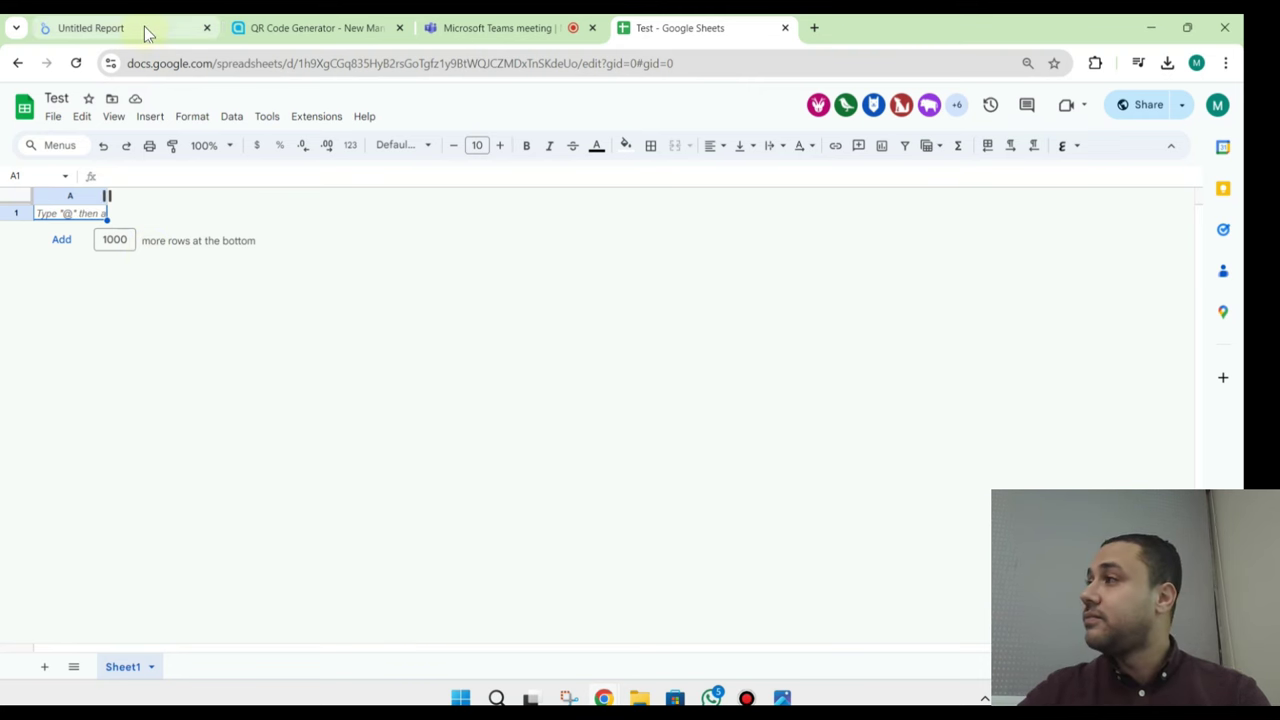
click(110, 28)
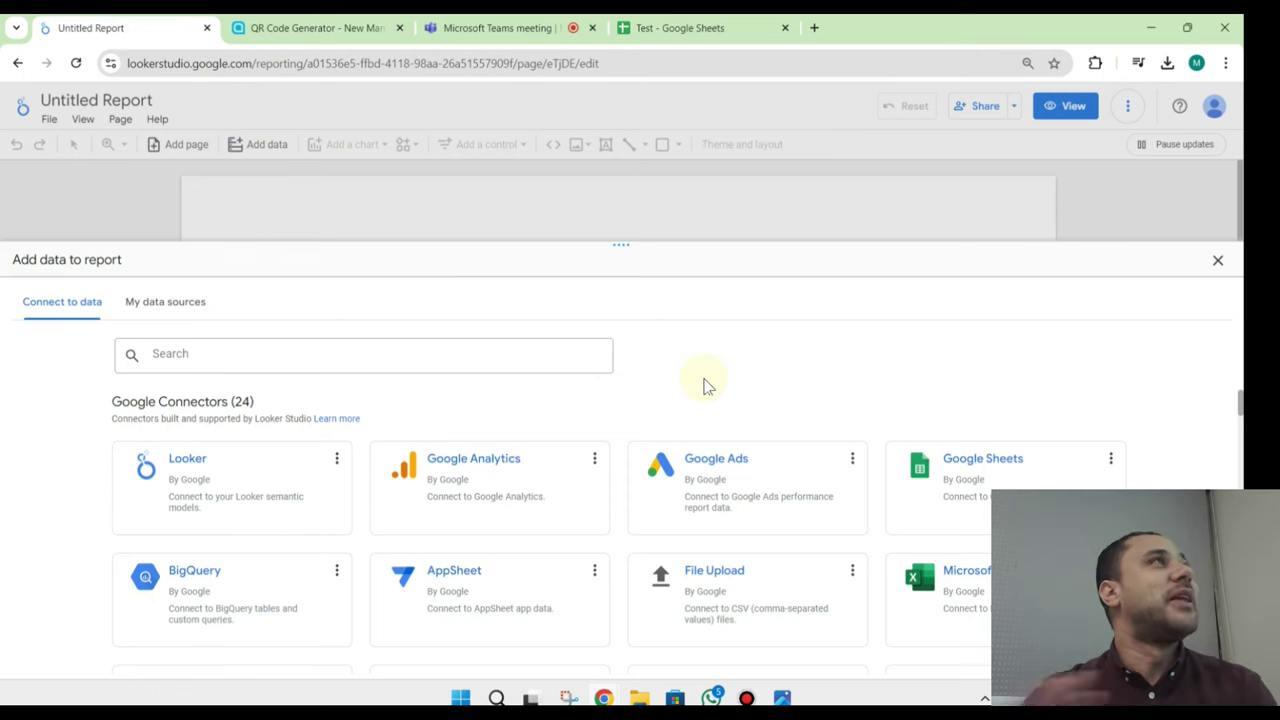
Switch to the Test - Google Sheets browser tab
click(718, 26)
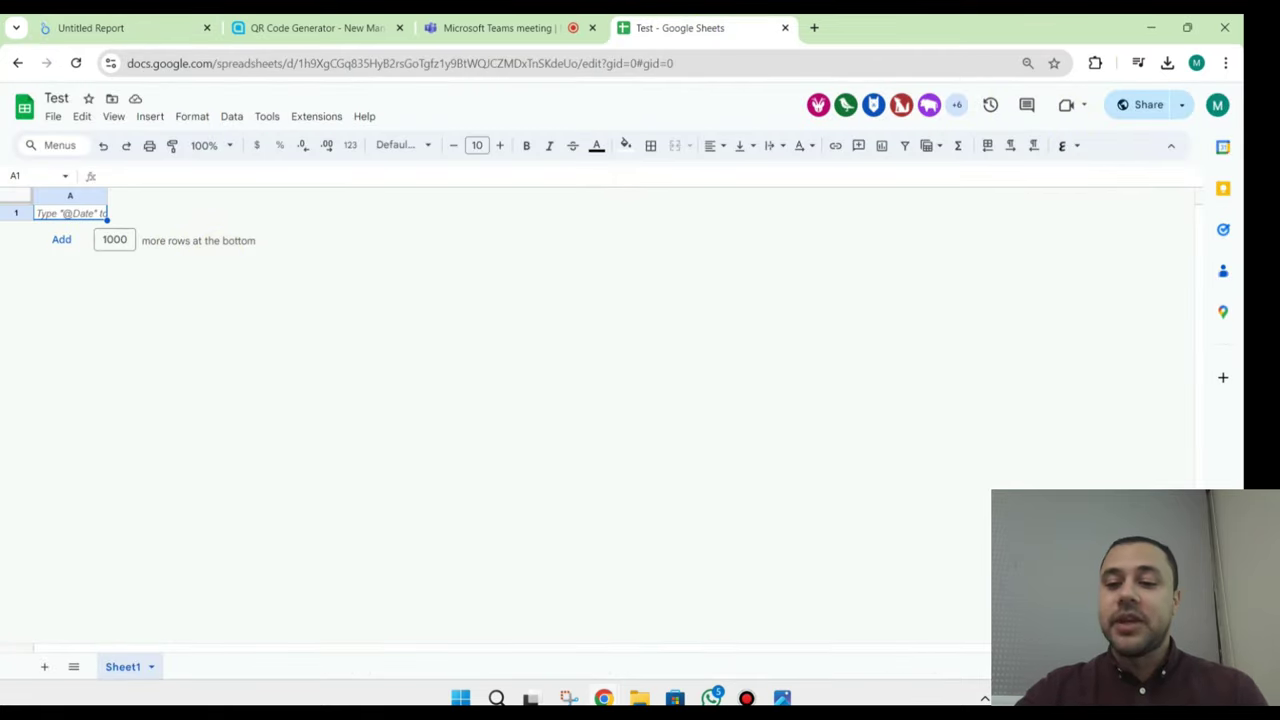
Open the SuperStore Sales DataSet.xlsx attachment from the WhatsApp chat in Excel, then minimize WhatsApp
key(super+d)
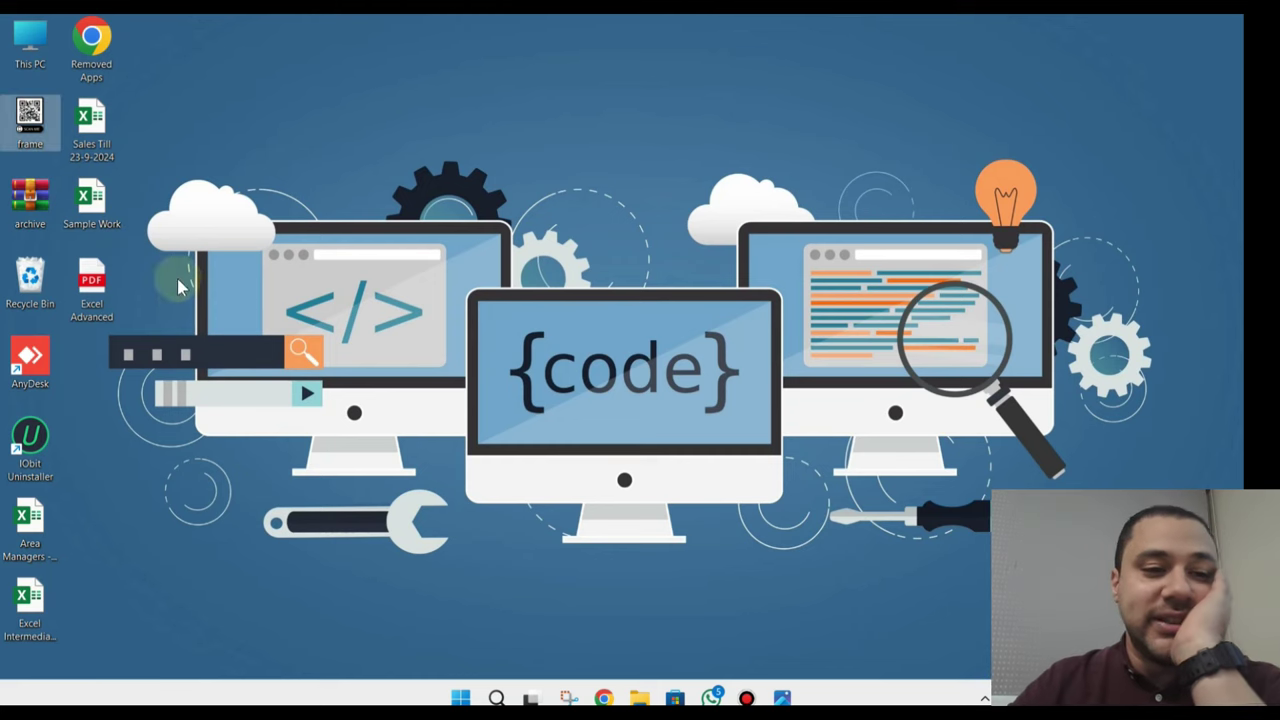
click(90, 120)
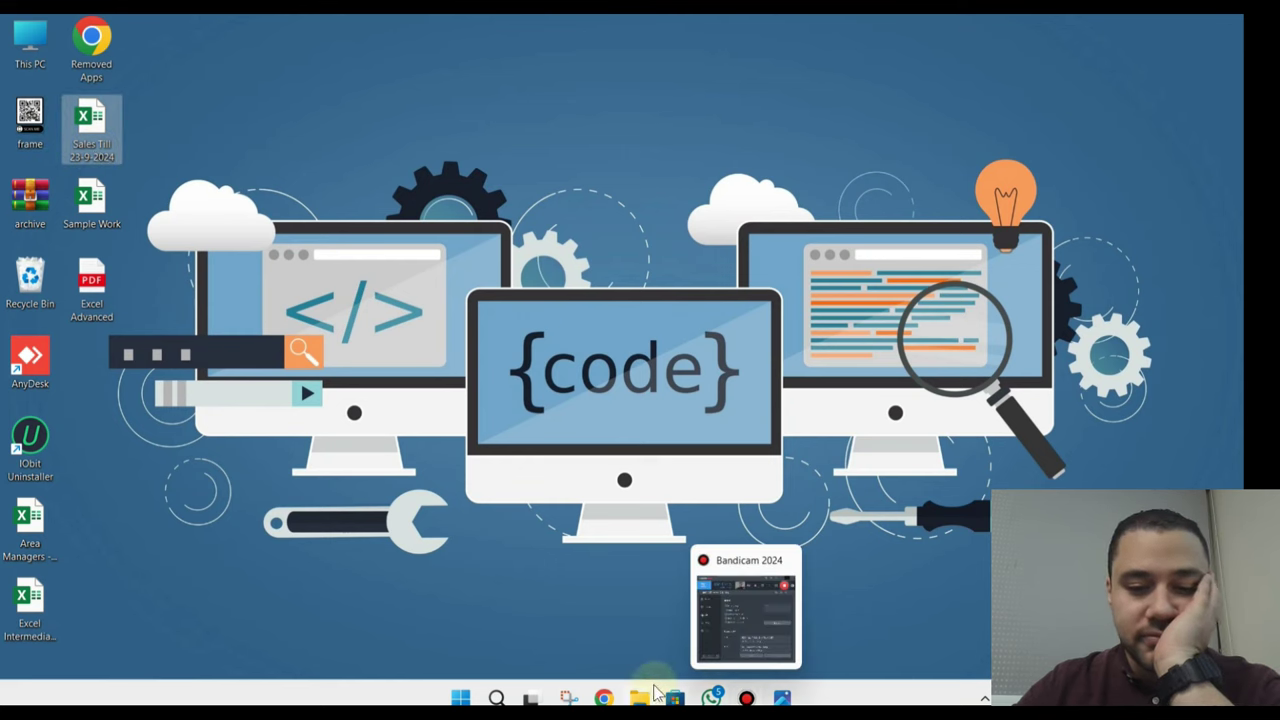
click(711, 697)
click(243, 177)
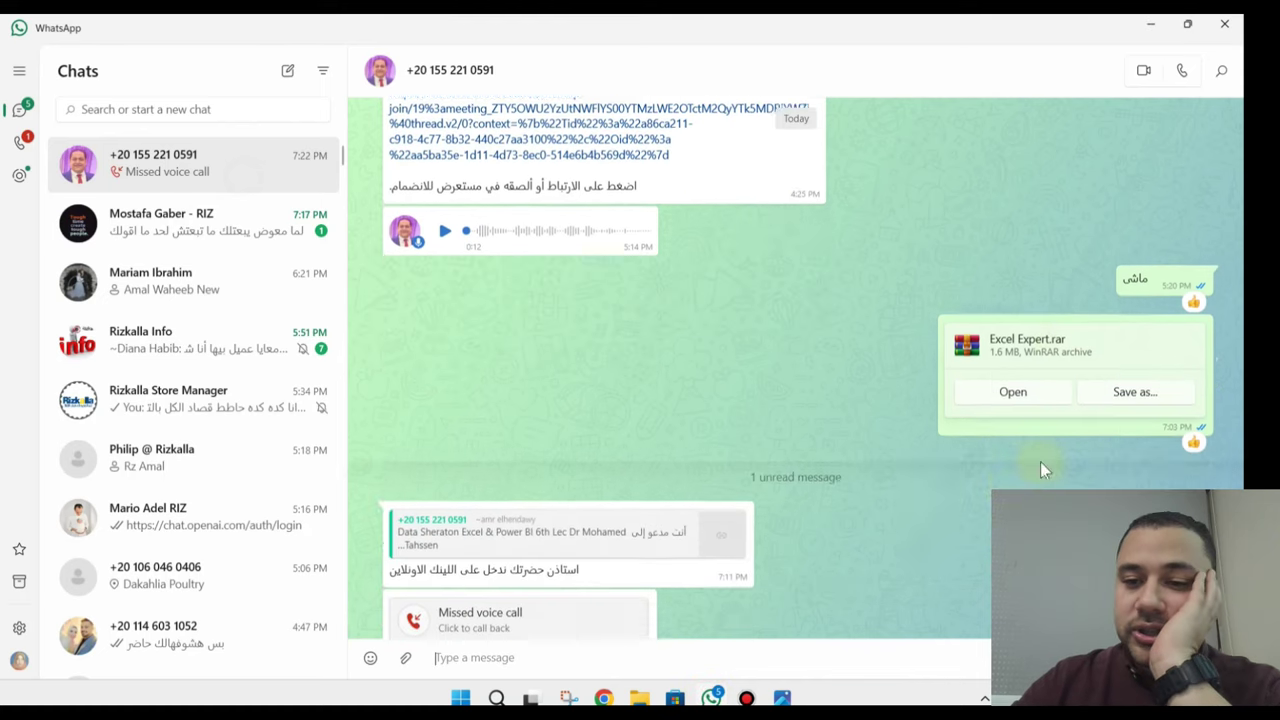
scroll(1040, 462, up, 5)
scroll(1040, 462, up, 5)
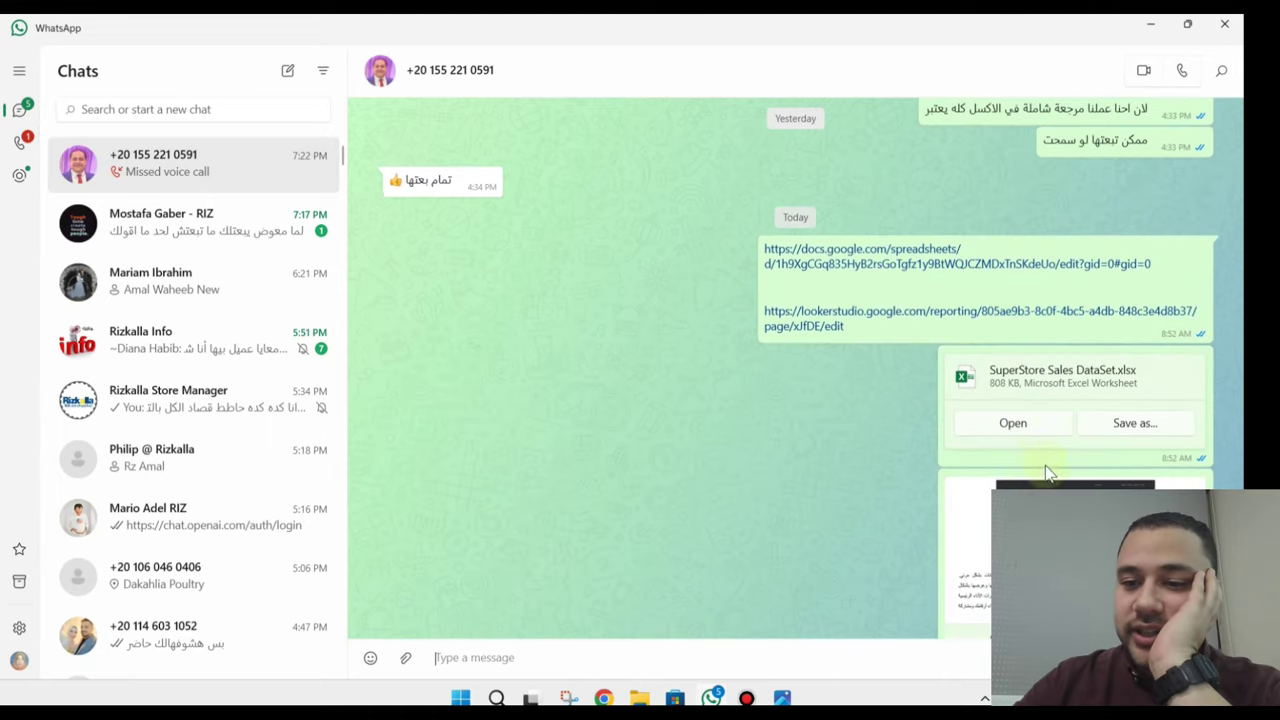
click(1036, 430)
click(1150, 24)
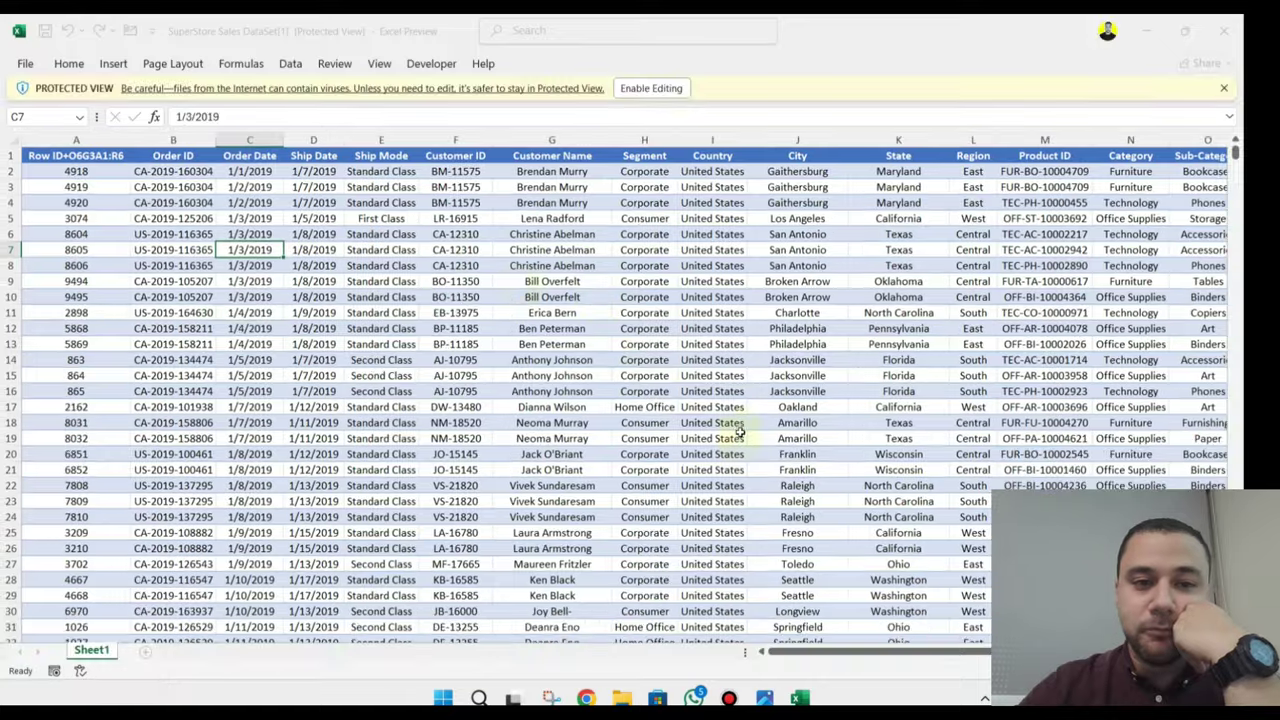
click(477, 257)
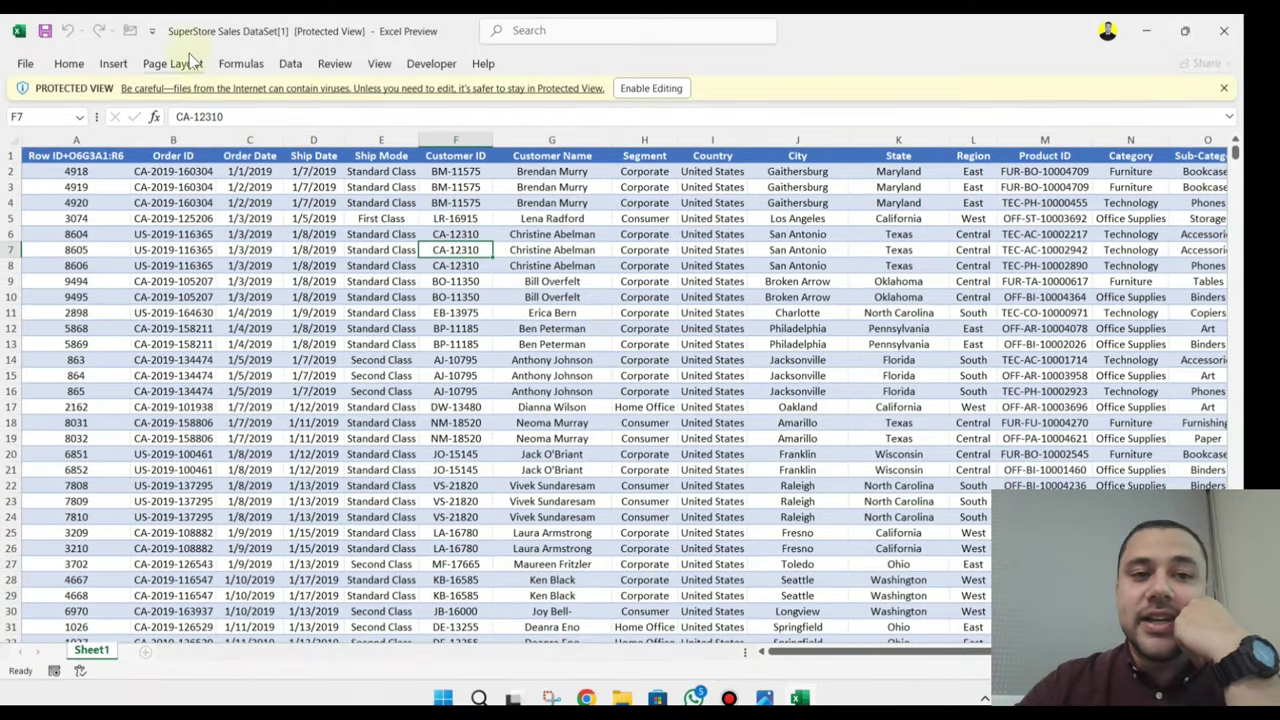
click(653, 88)
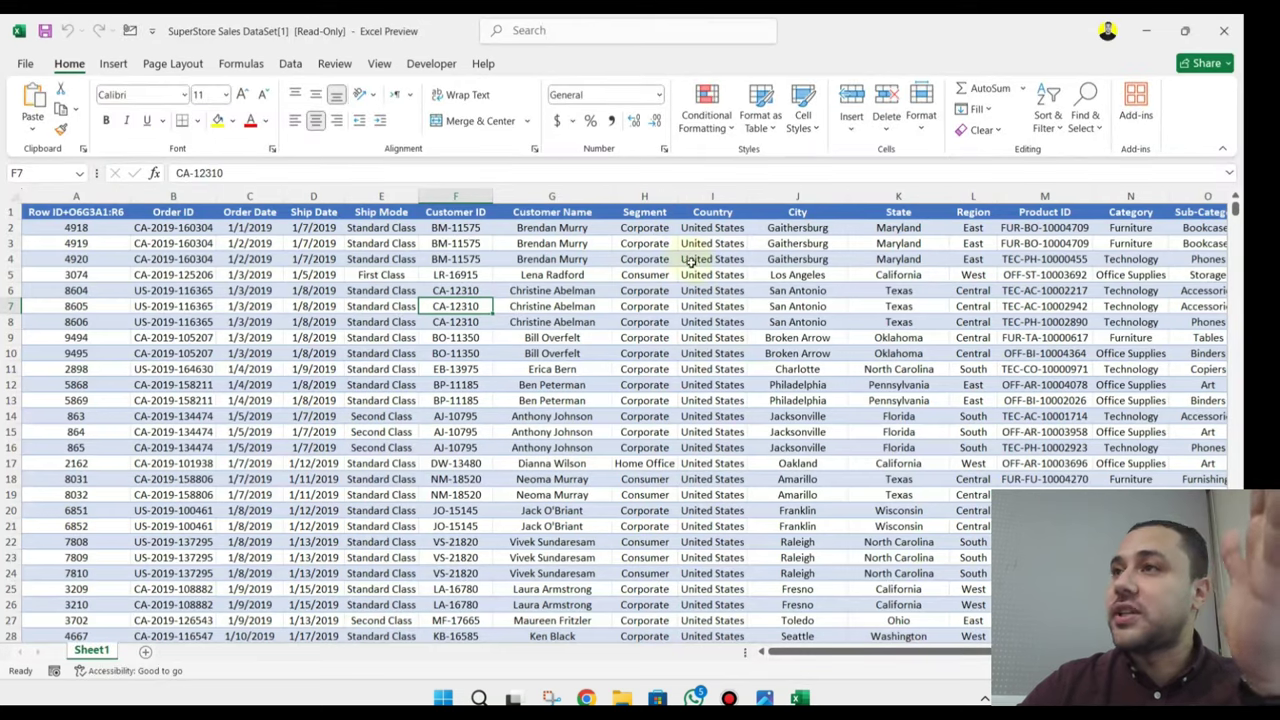
click(600, 307)
drag(105, 274, 1222, 384)
scroll(1080, 306, left, 10)
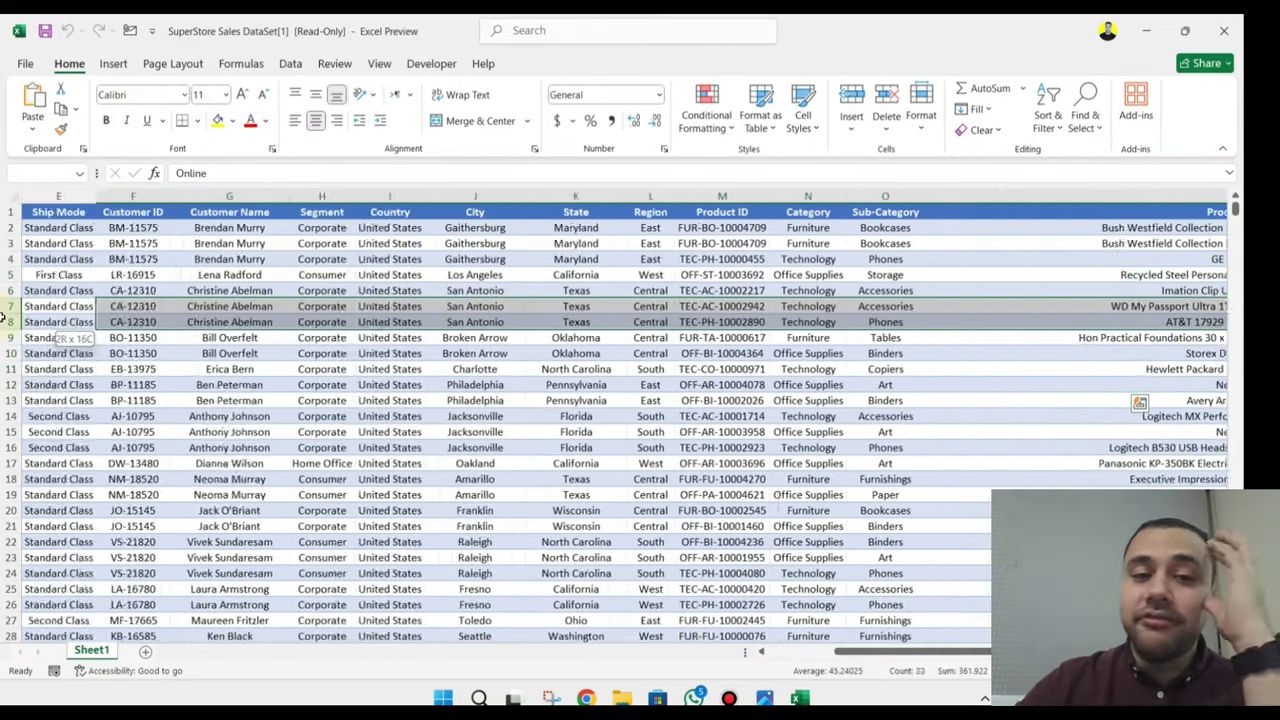
click(65, 230)
click(248, 308)
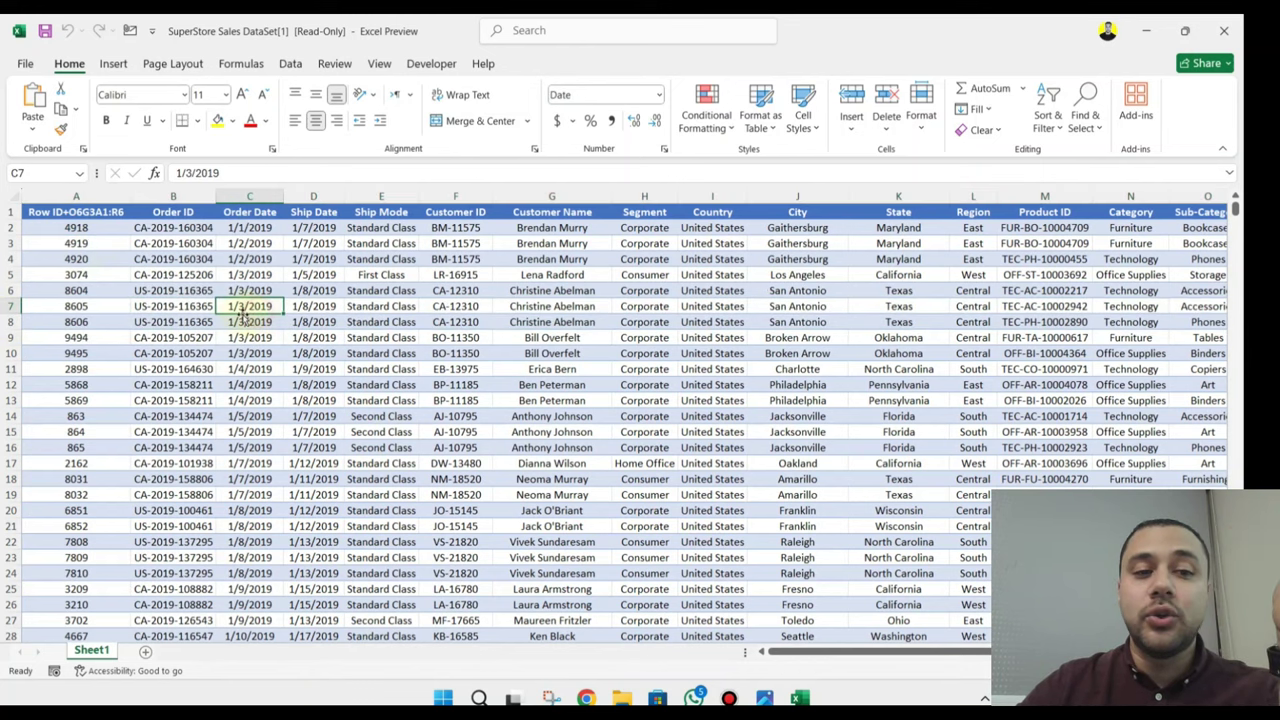
click(205, 245)
click(257, 243)
click(307, 243)
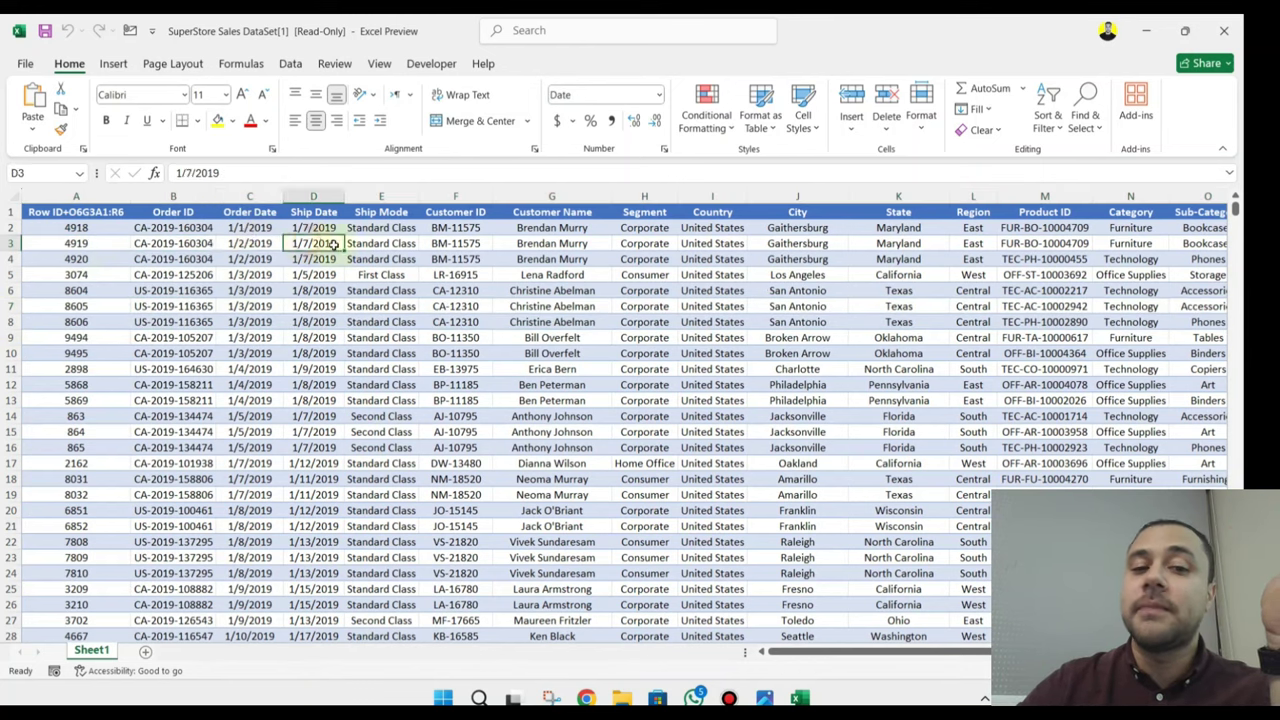
click(393, 243)
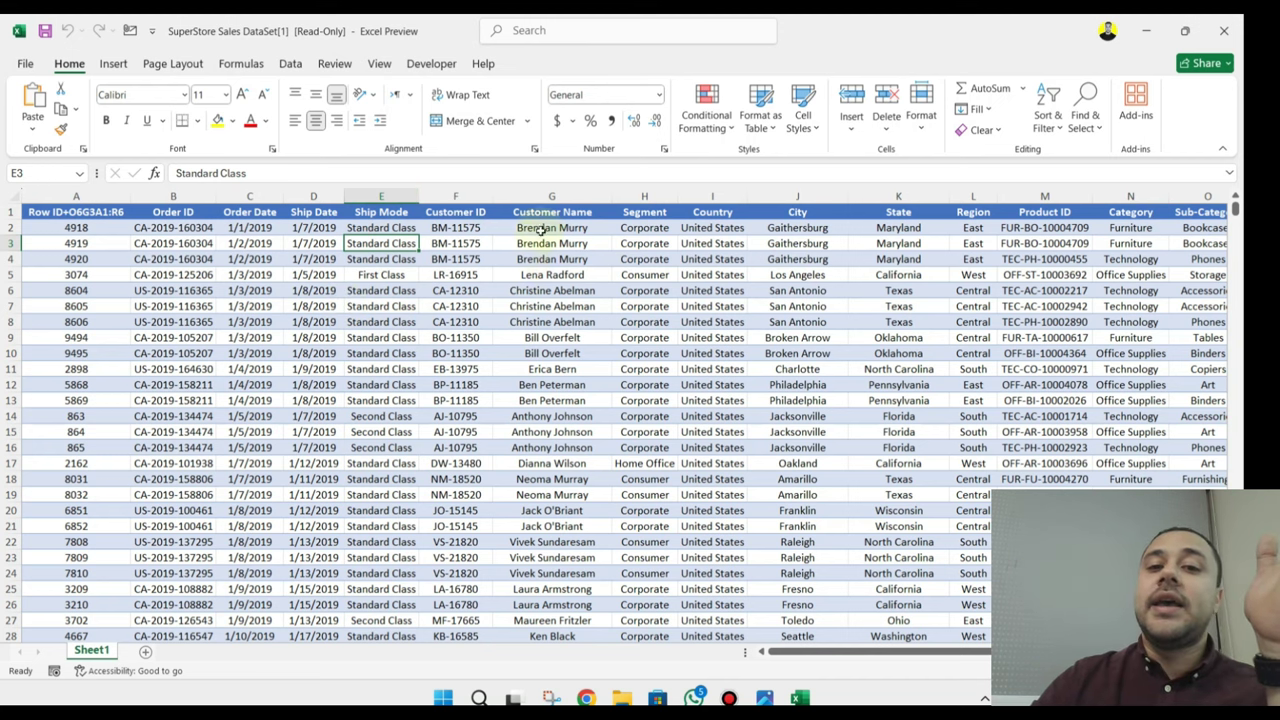
drag(644, 229, 652, 350)
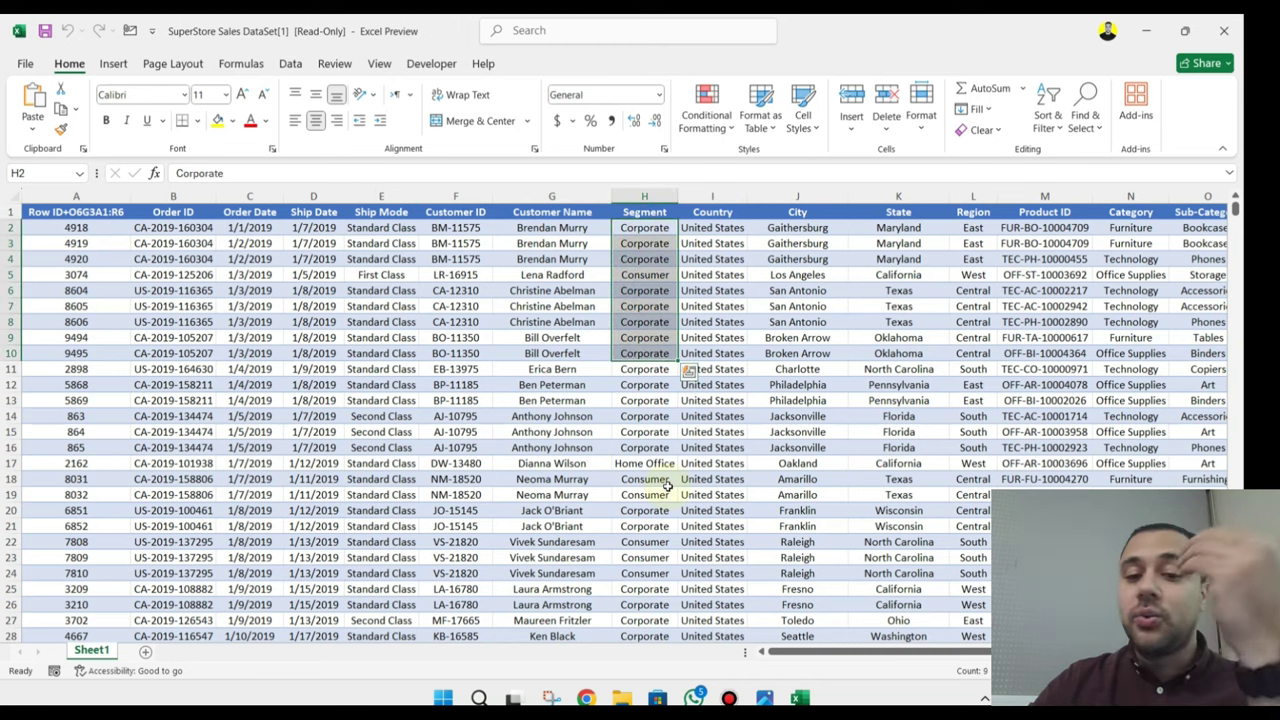
scroll(667, 487, down, 3)
scroll(745, 487, up, 3)
drag(730, 228, 727, 398)
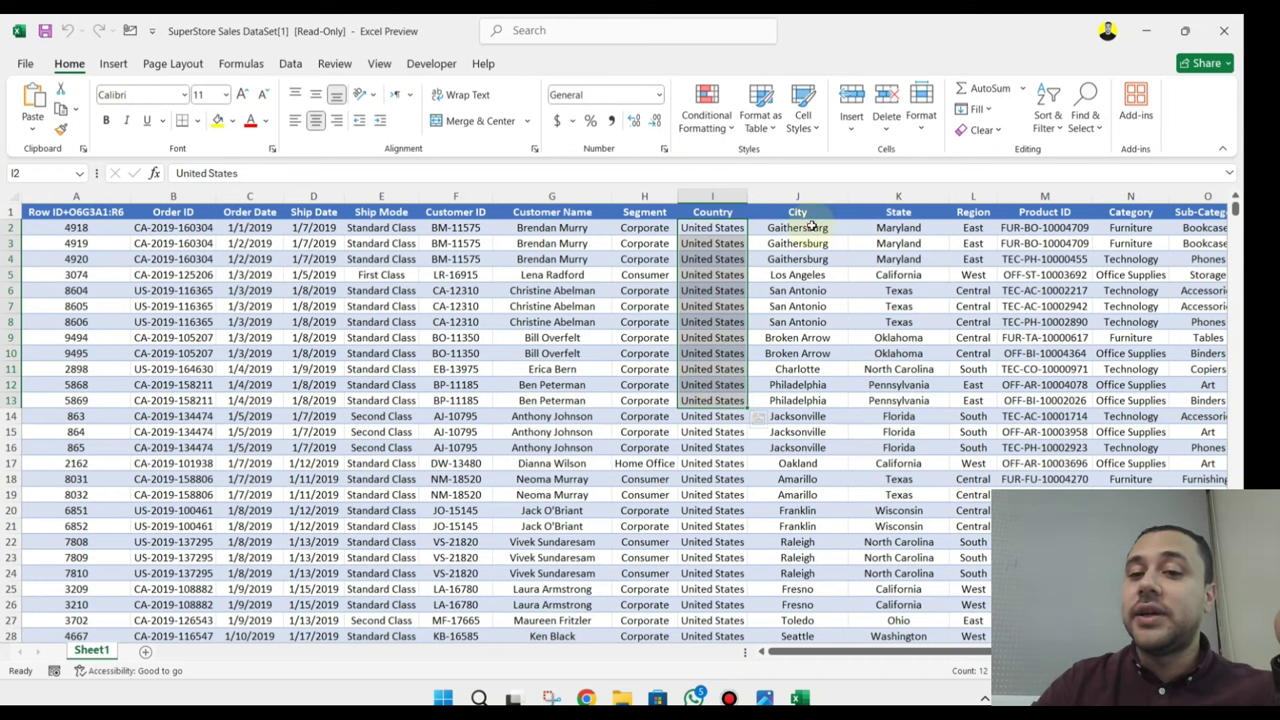
drag(806, 228, 811, 332)
drag(898, 228, 898, 290)
scroll(640, 420, right, 5)
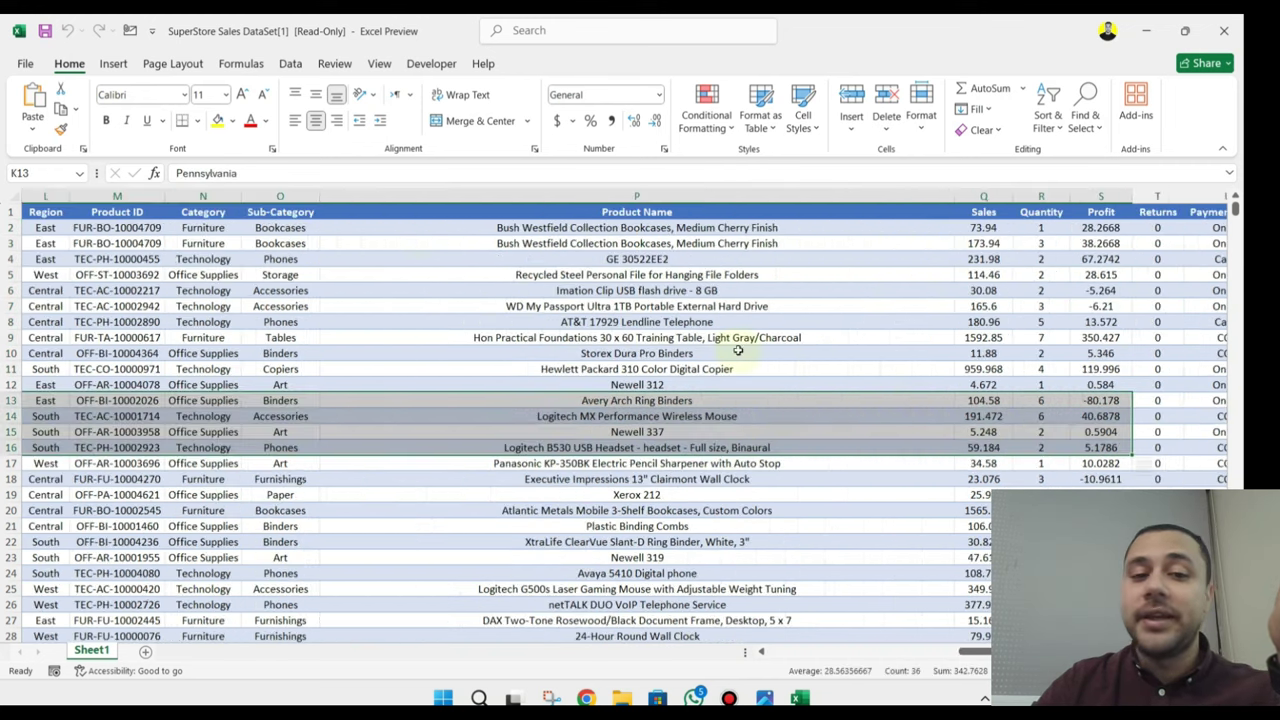
Check the Category, Product Name and Profit columns, then try saving the read-only workbook
click(418, 274)
drag(204, 228, 228, 338)
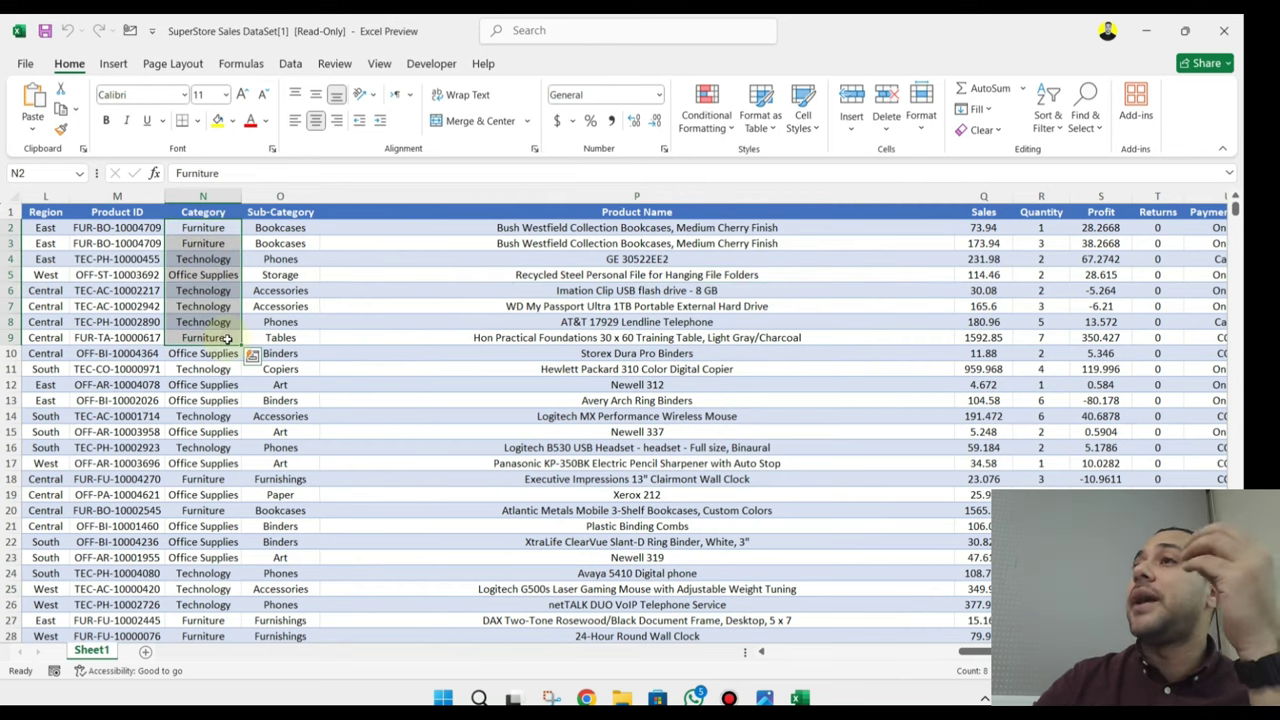
click(766, 336)
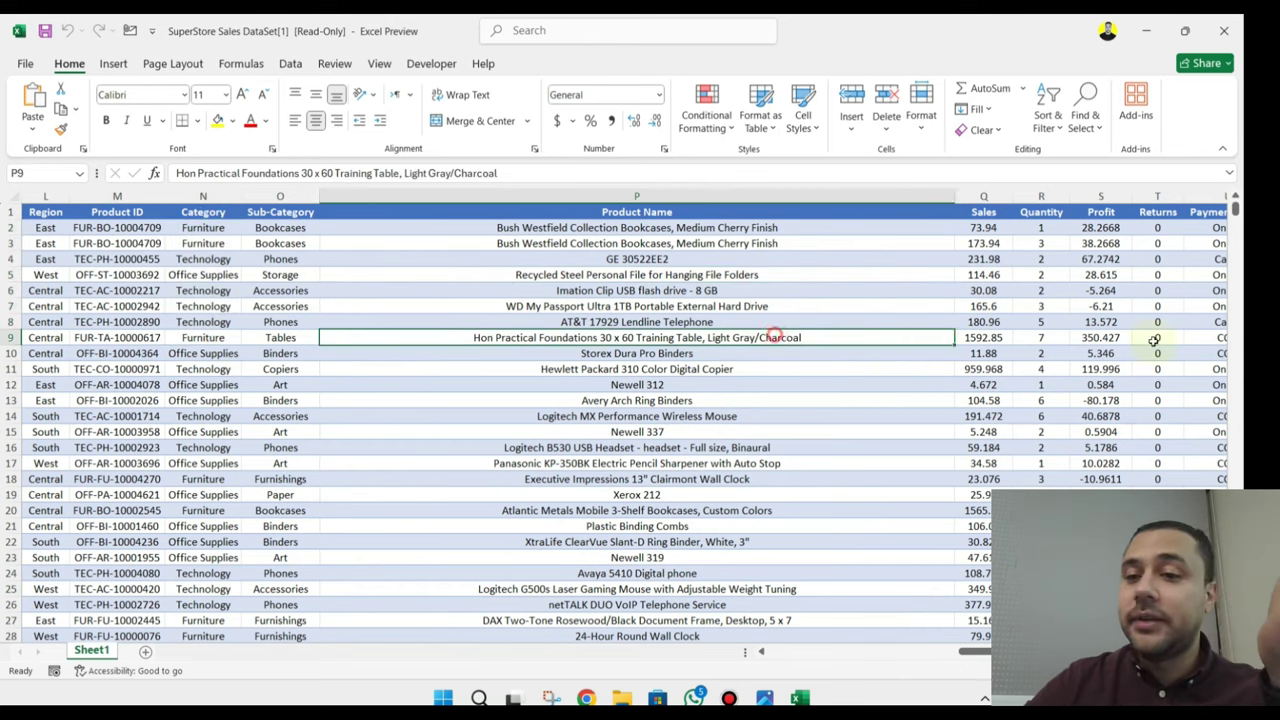
scroll(766, 331, right, 3)
click(869, 274)
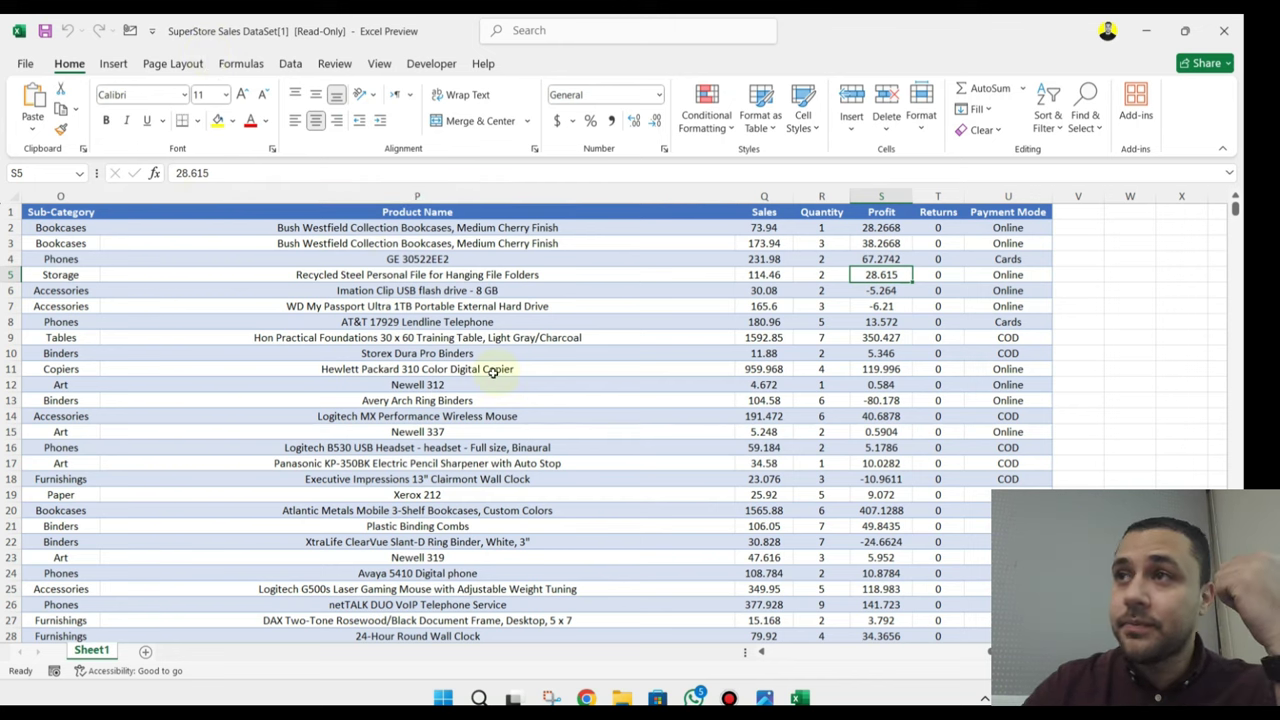
click(45, 31)
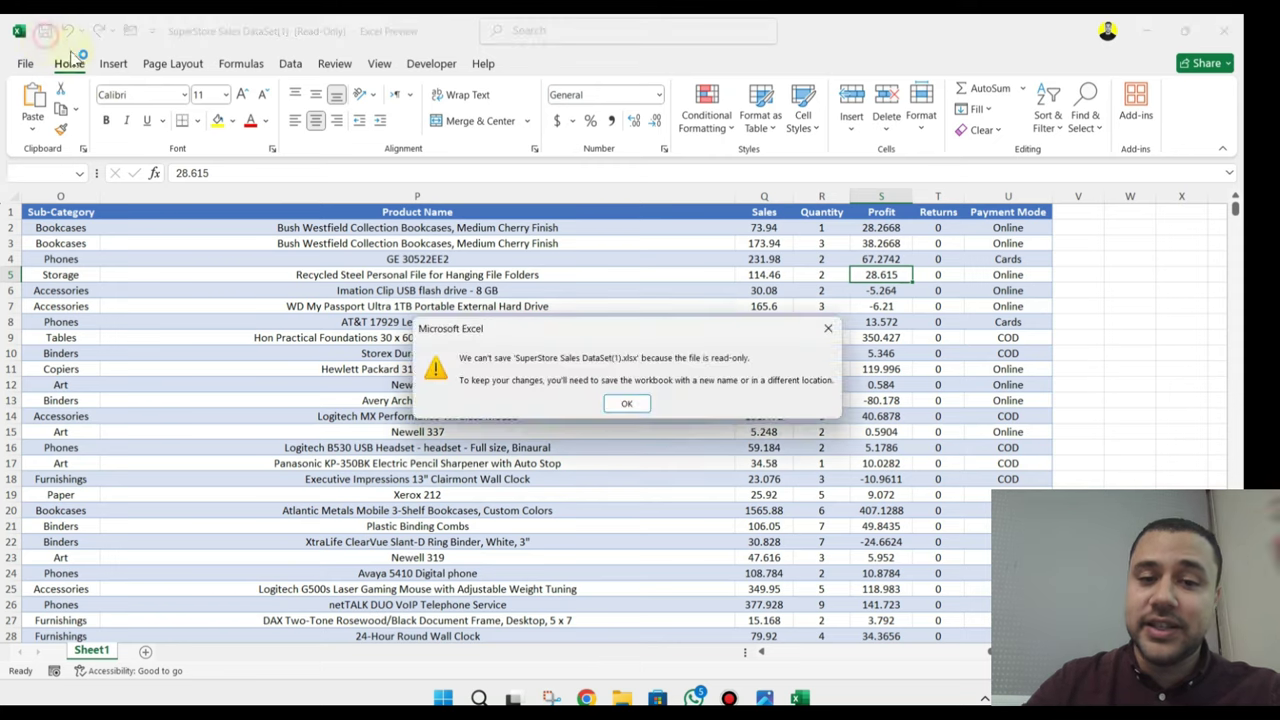
Save the workbook to the Desktop as 'Copy of SuperStore Sales DataSet' and close Excel
click(626, 403)
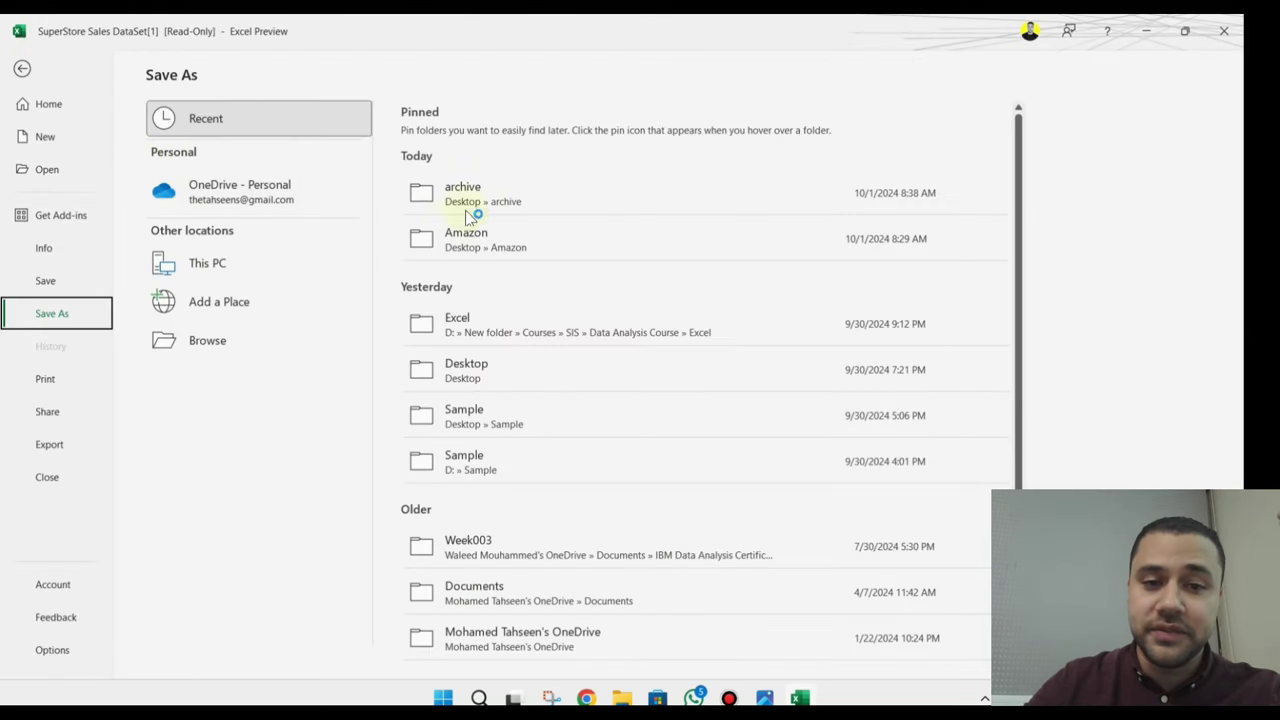
click(484, 369)
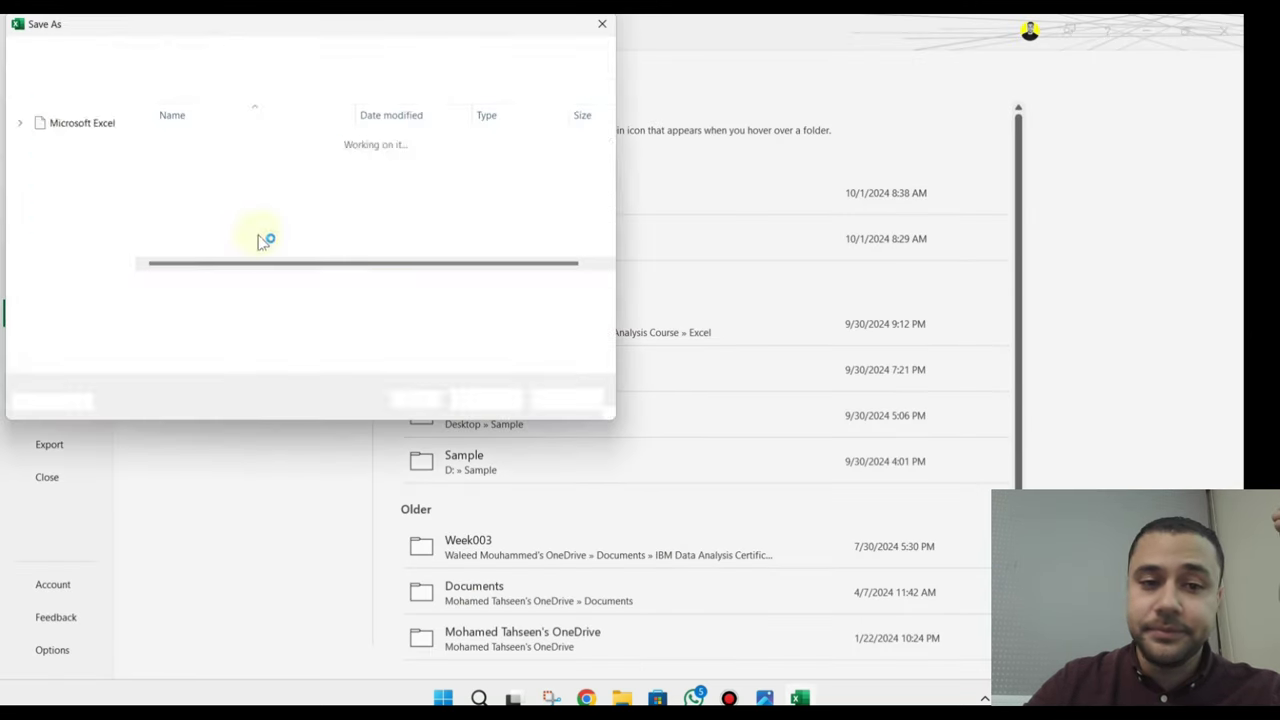
click(67, 227)
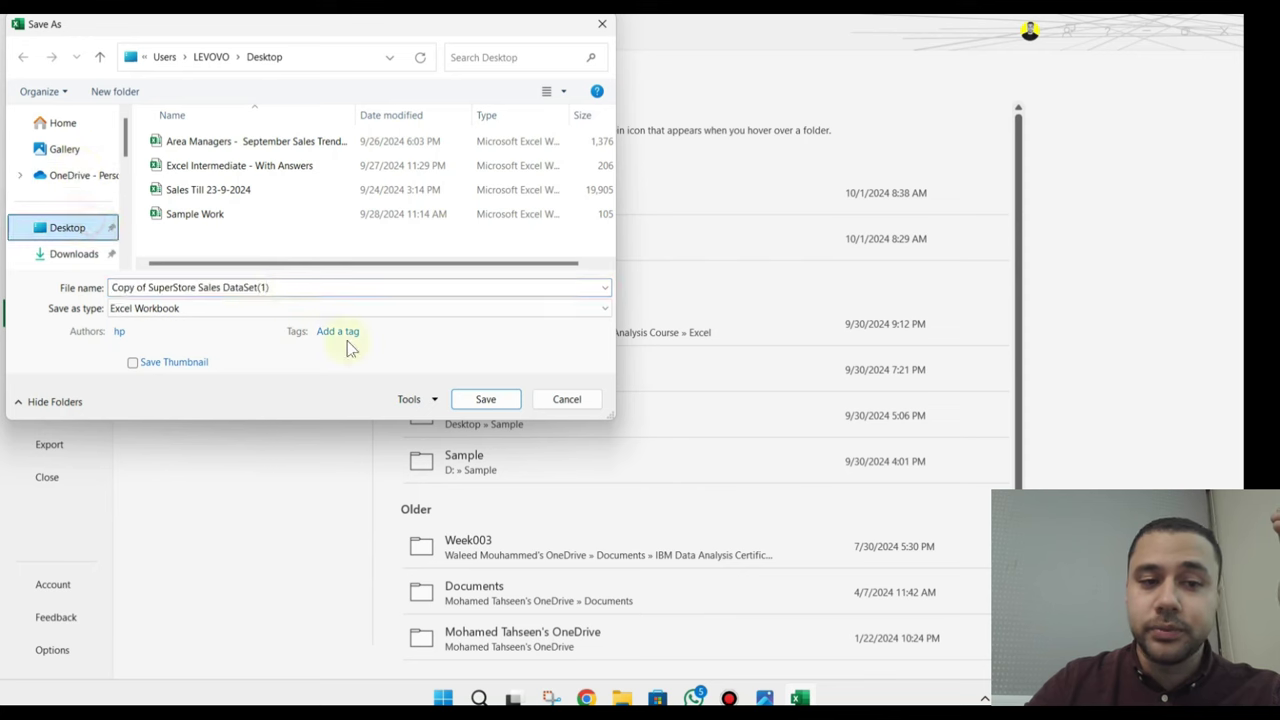
click(291, 288)
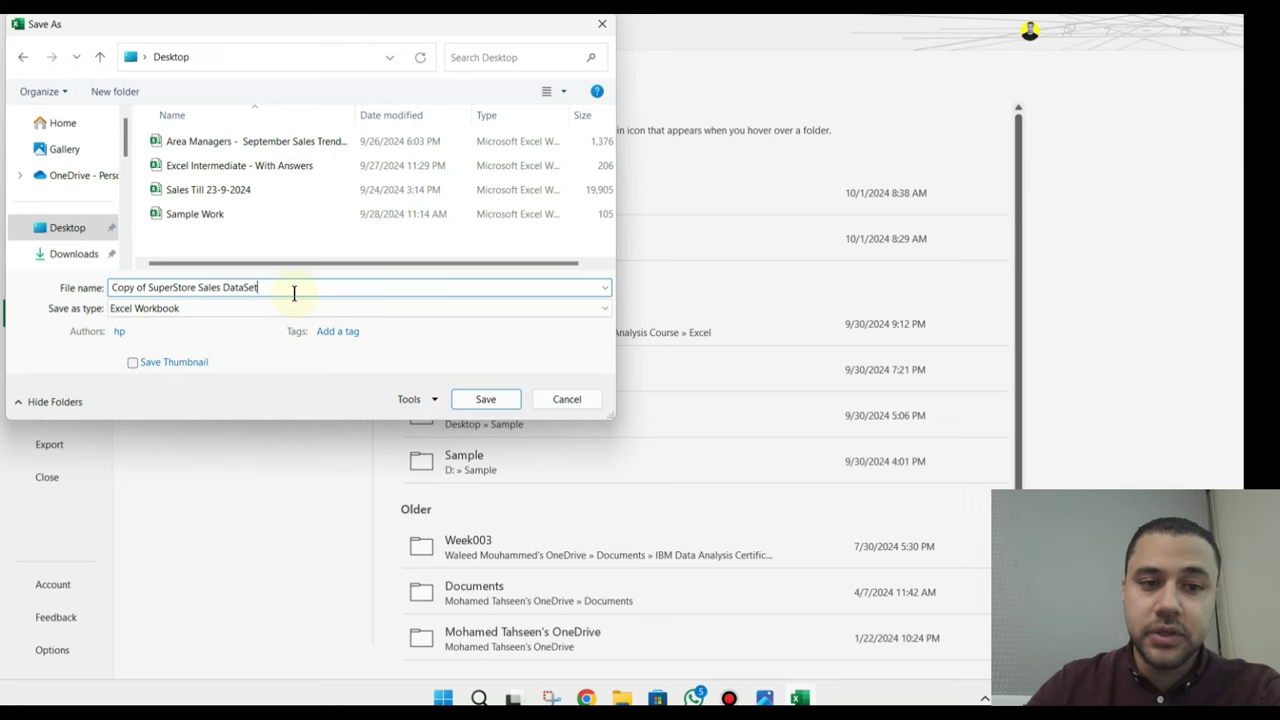
click(472, 398)
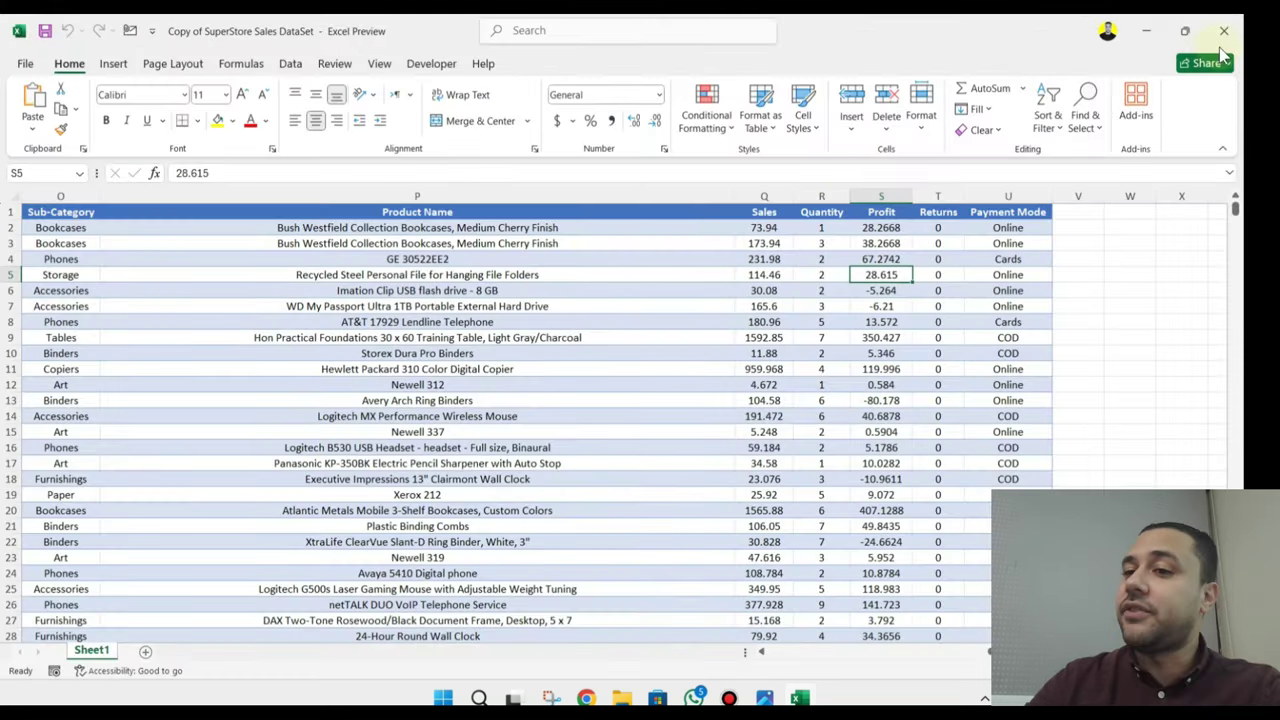
click(1223, 31)
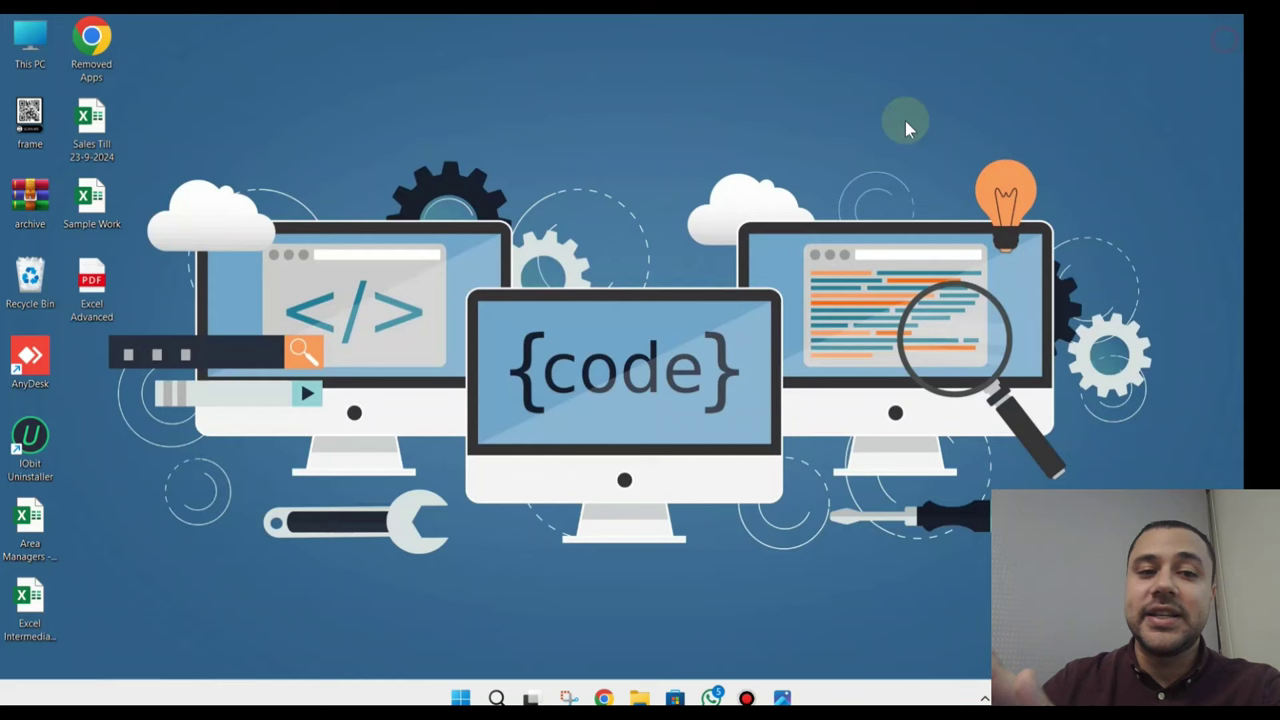
Refresh the desktop to show the new Copy file, then restore the Test Google Sheets window
right_click(254, 197)
click(297, 274)
click(91, 365)
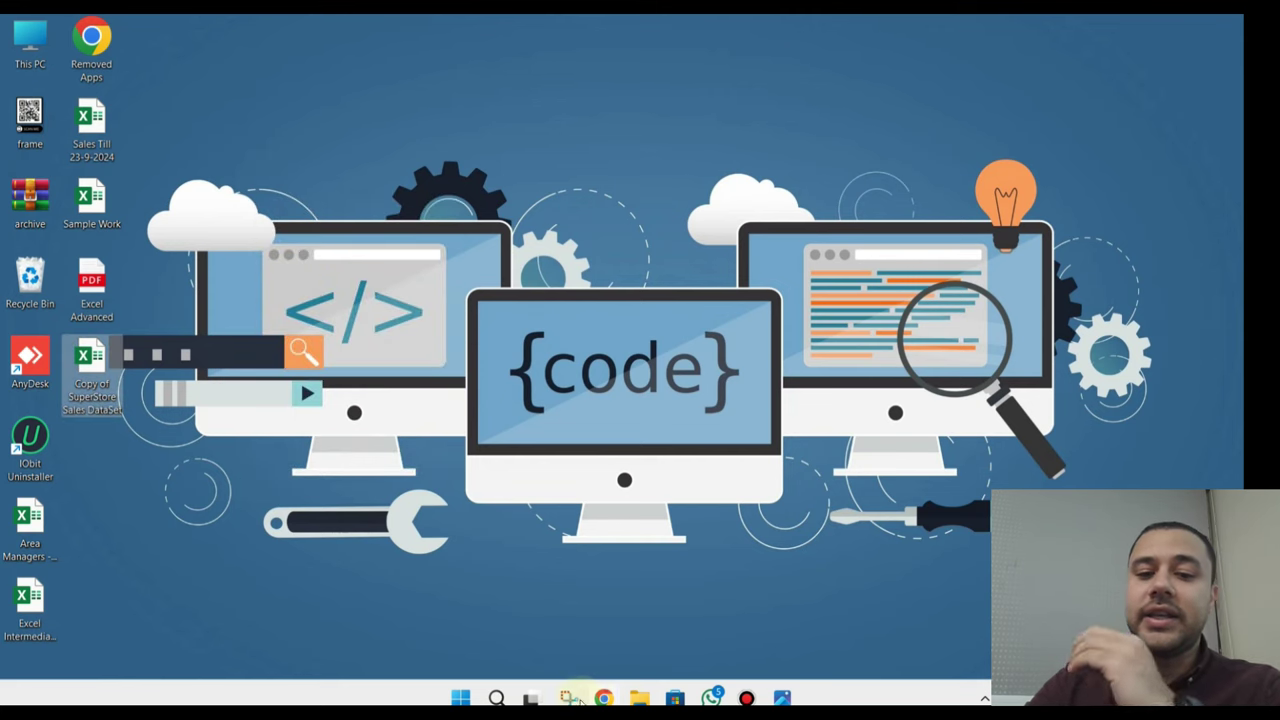
mouse_move(603, 697)
click(521, 621)
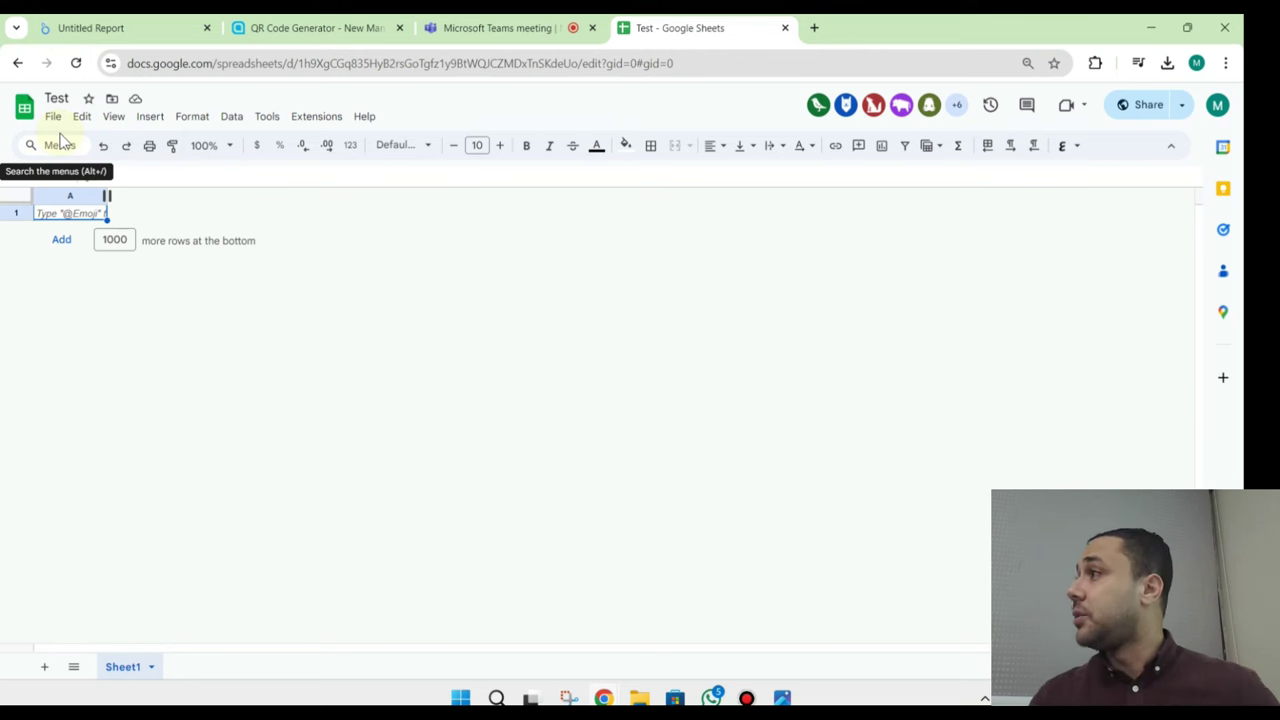
Upload Copy of SuperStore Sales DataSet.xlsx from the Desktop with Import location 'Replace spreadsheet'
click(53, 116)
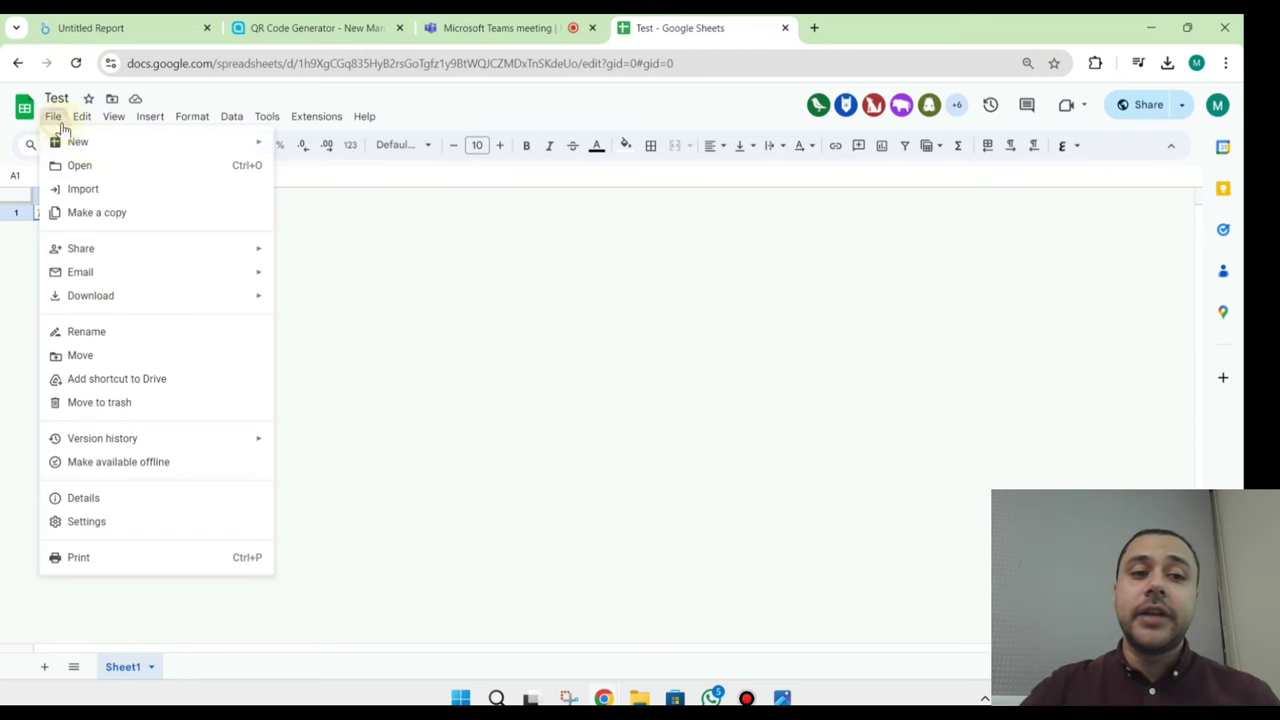
click(83, 189)
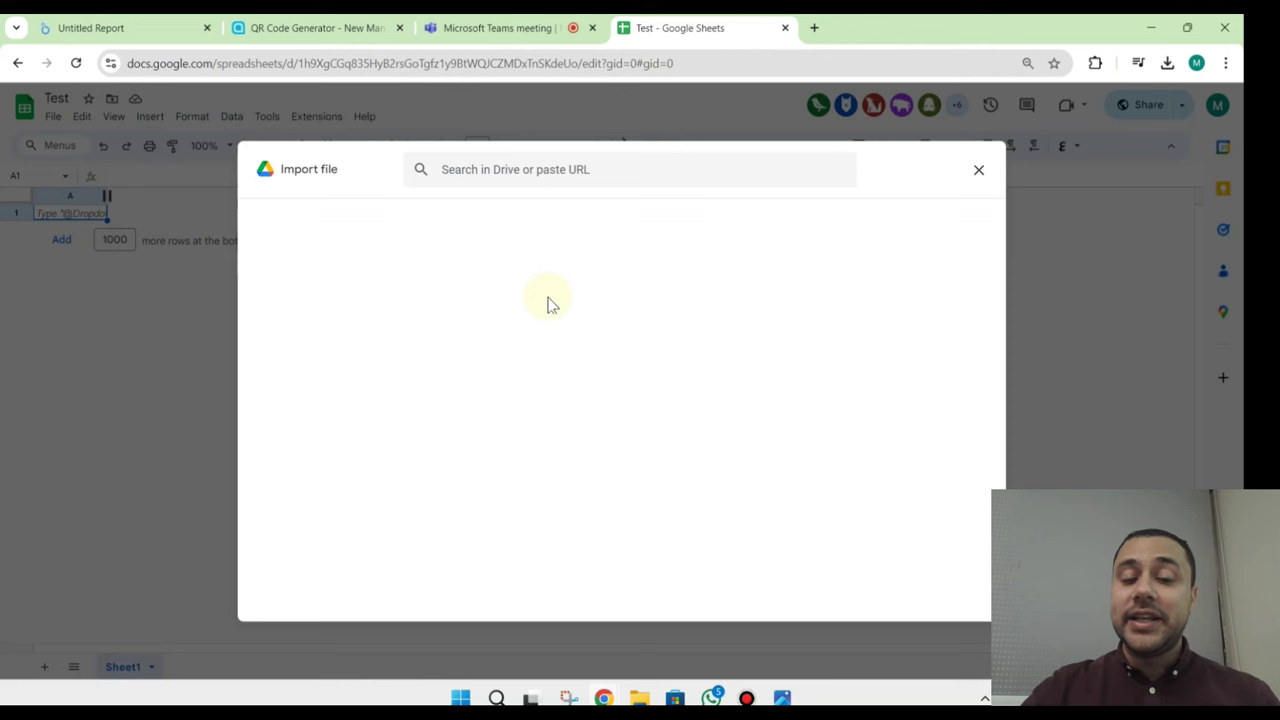
click(494, 216)
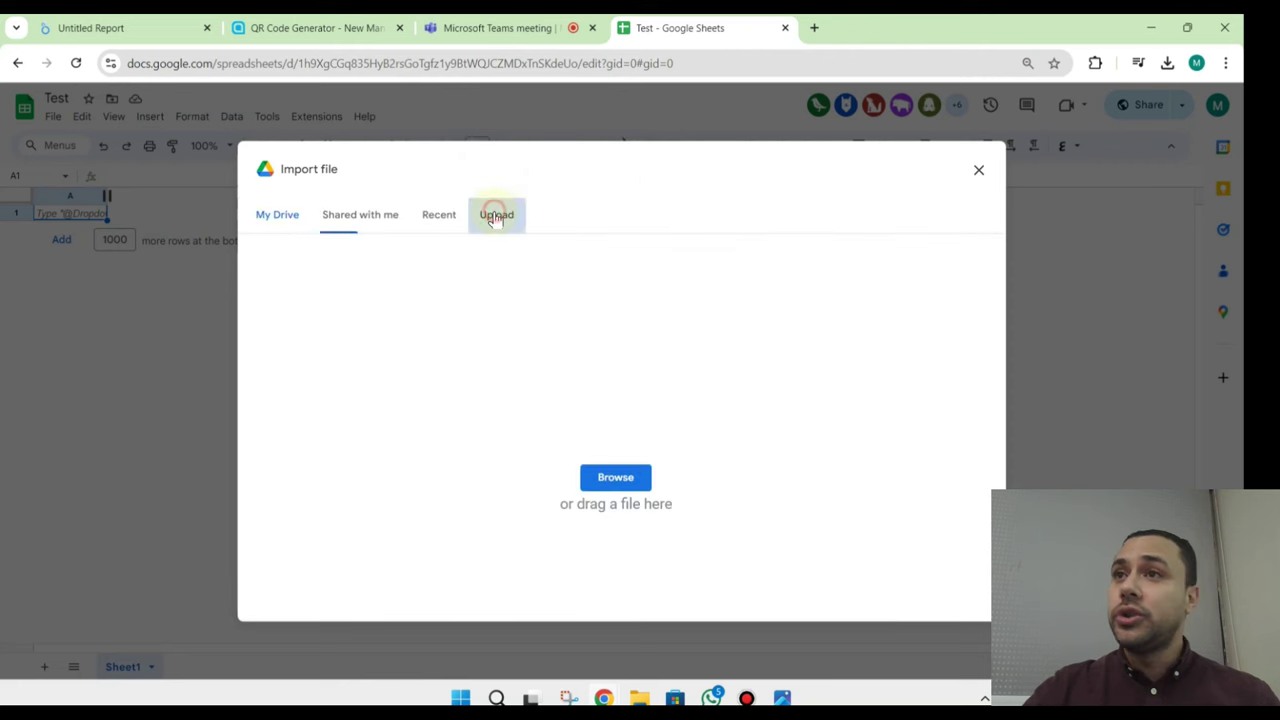
click(614, 480)
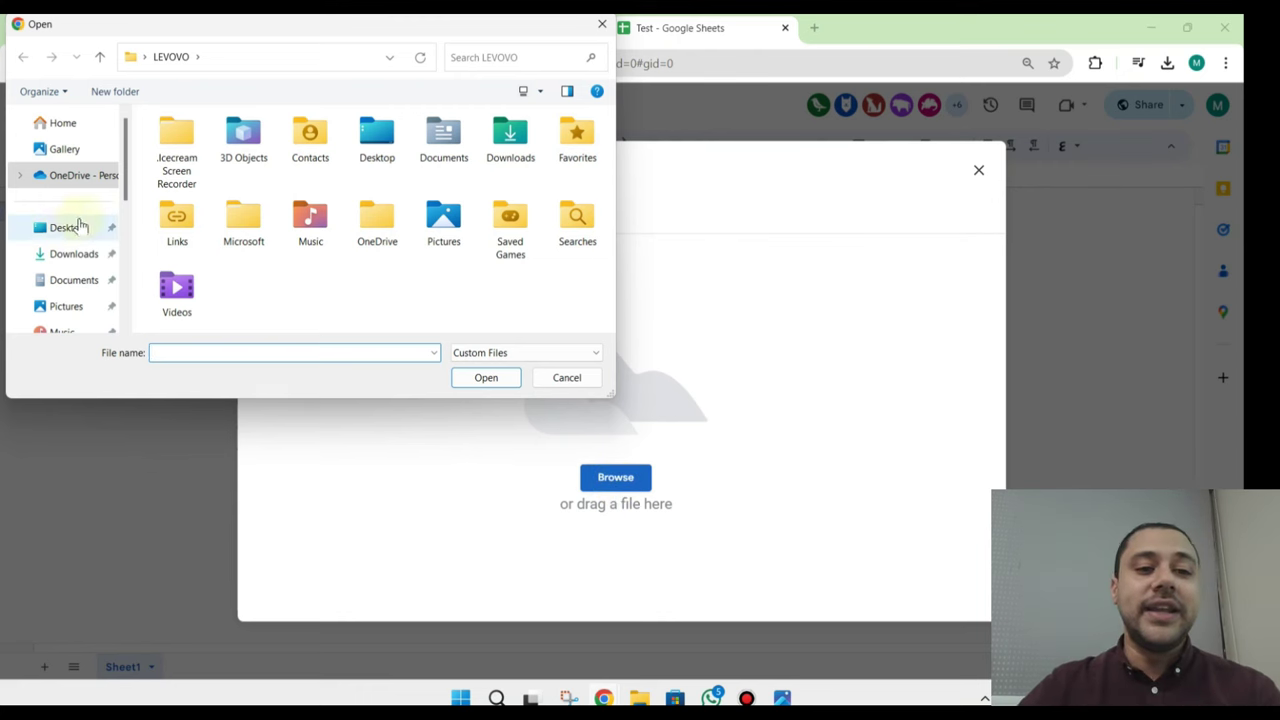
click(68, 228)
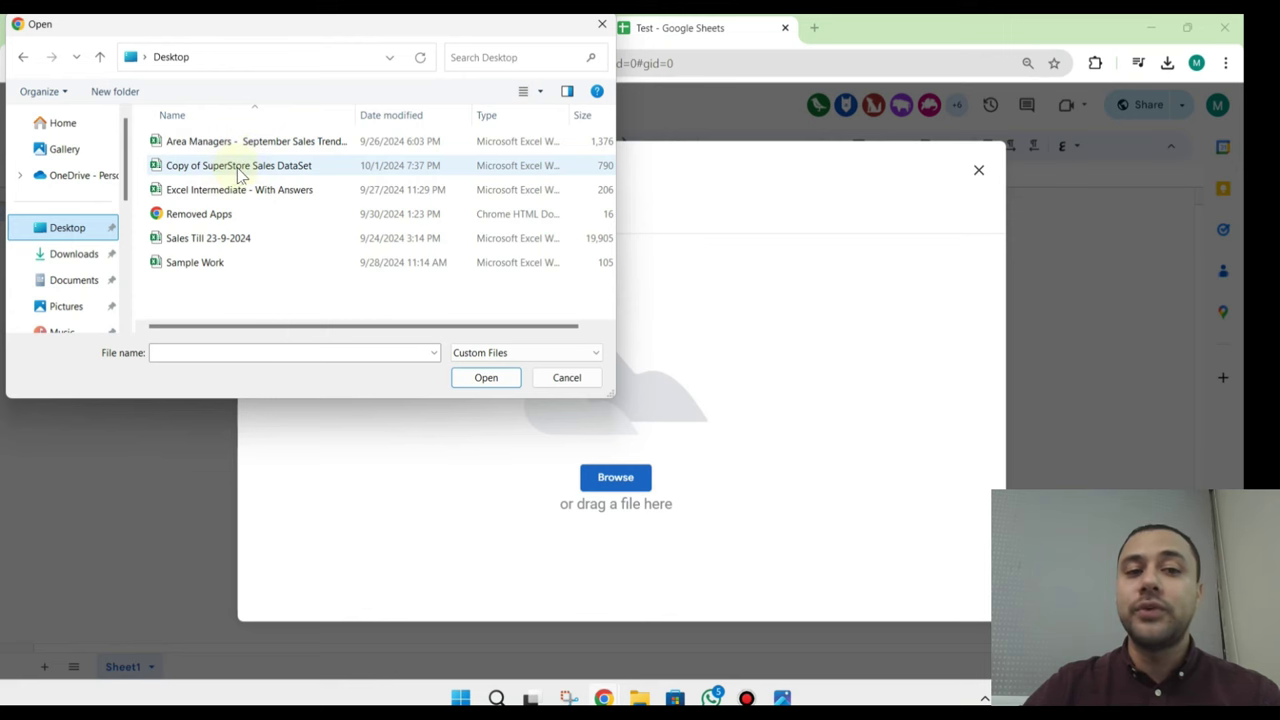
click(238, 170)
double_click(238, 170)
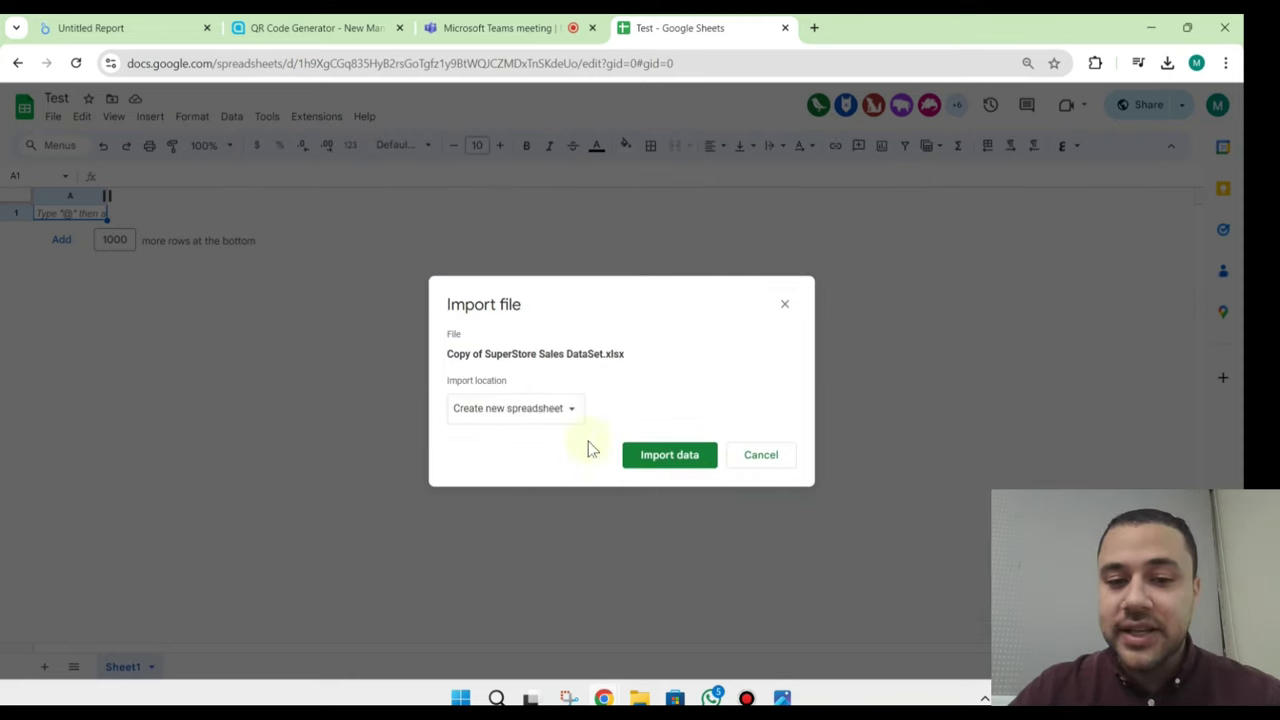
click(518, 412)
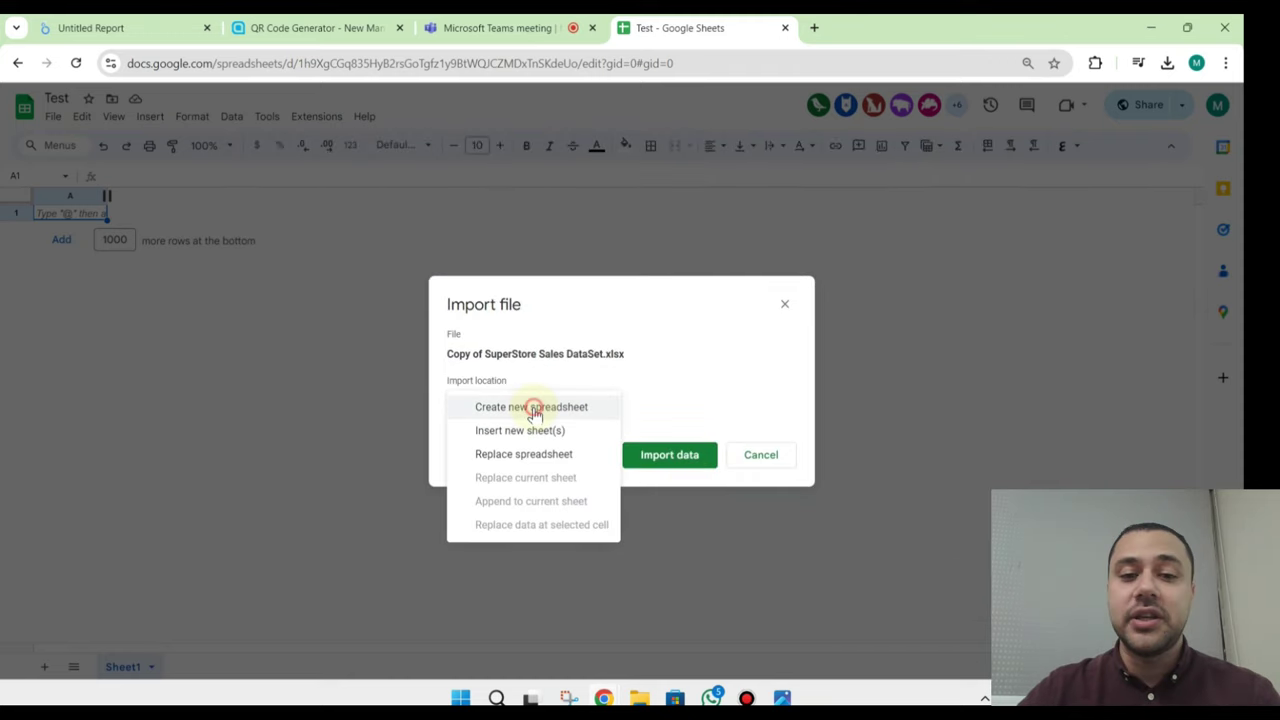
click(539, 457)
click(650, 481)
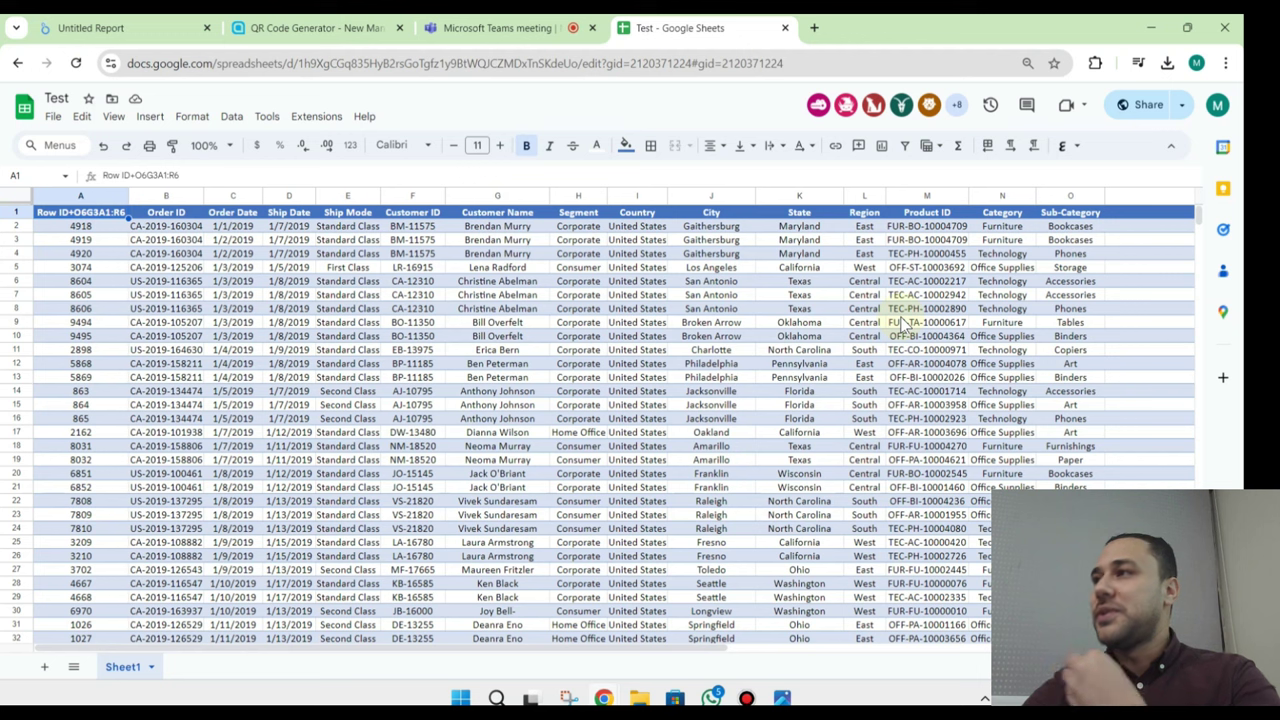
Check the desktop's Copy of SuperStore Sales DataSet file, then return to the Test spreadsheet
click(56, 98)
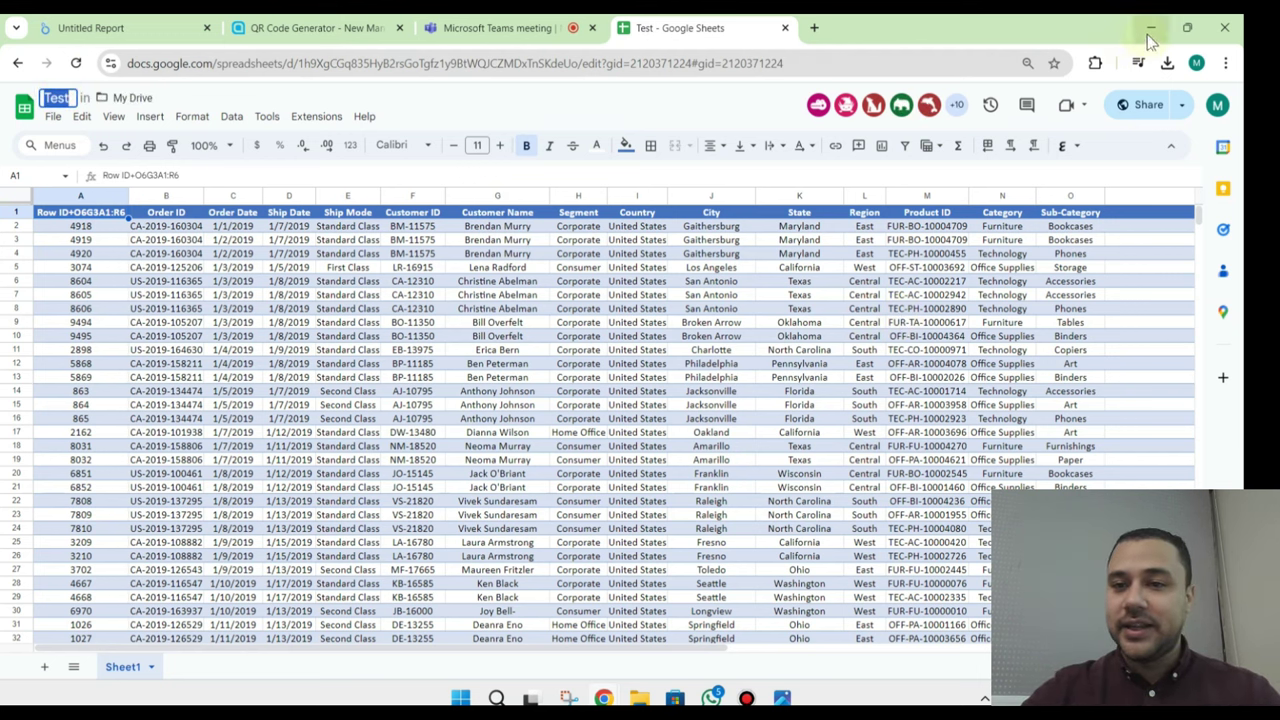
click(1151, 28)
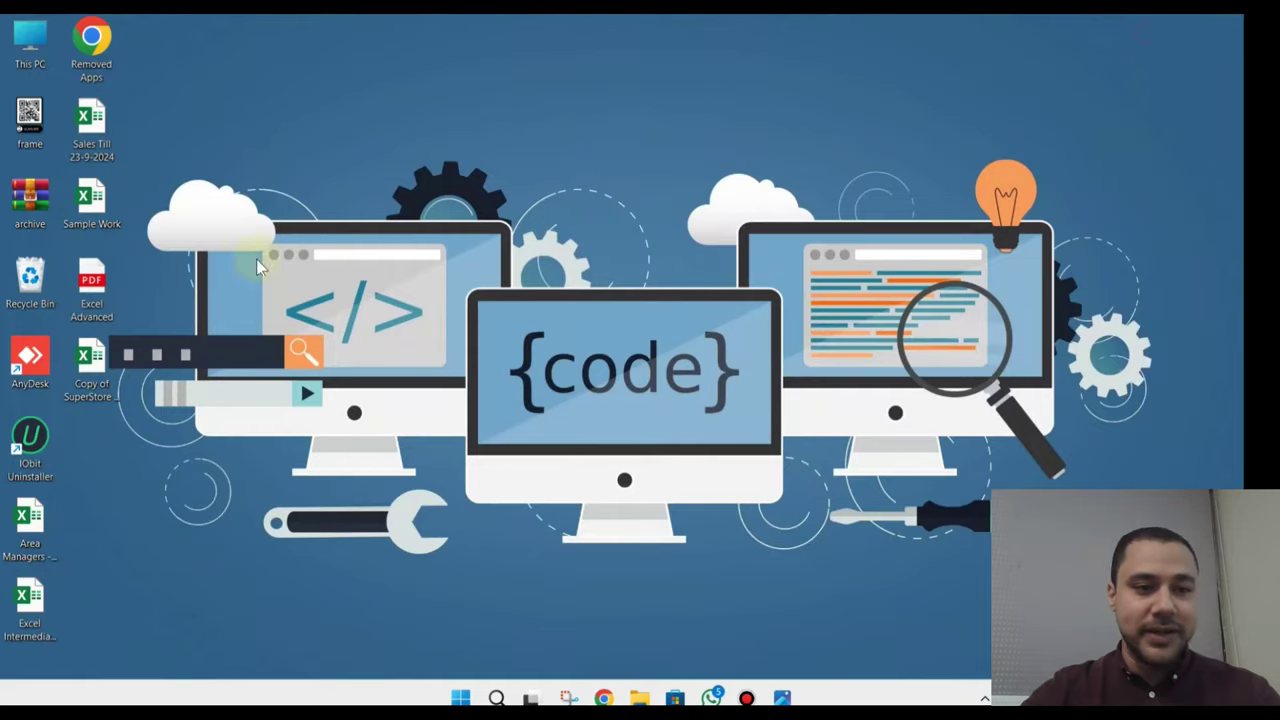
click(91, 365)
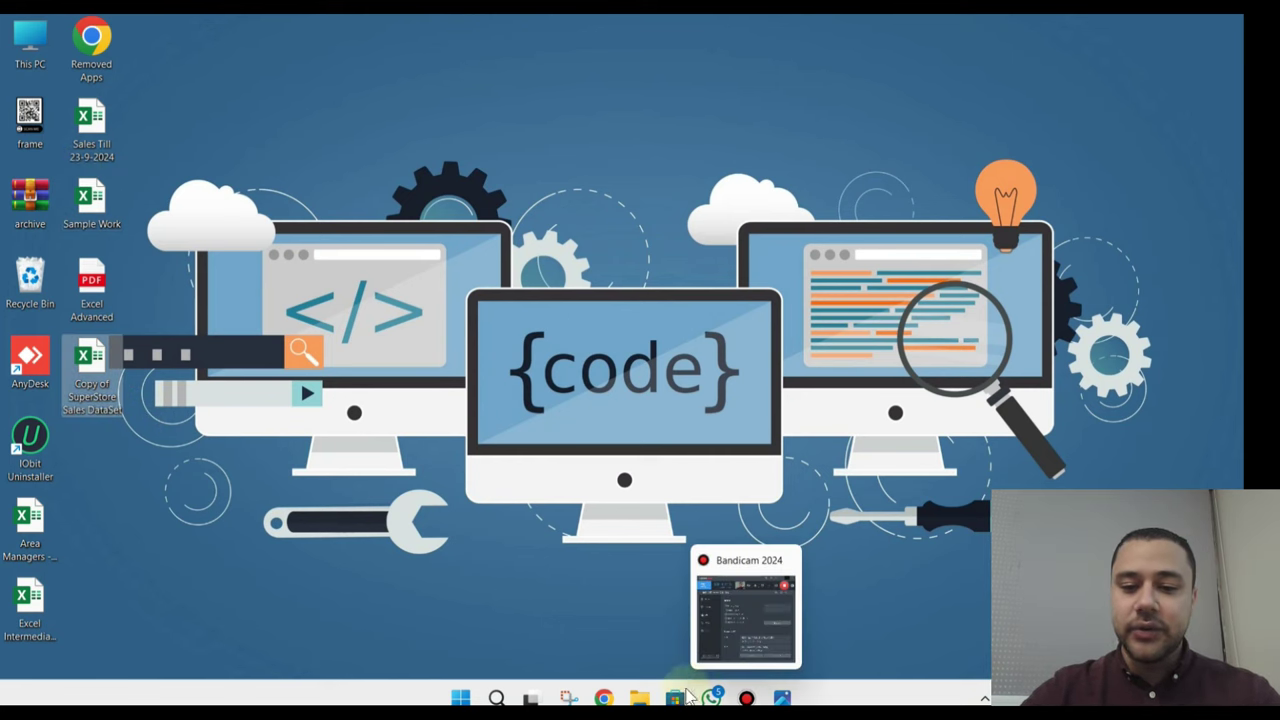
mouse_move(604, 697)
click(537, 628)
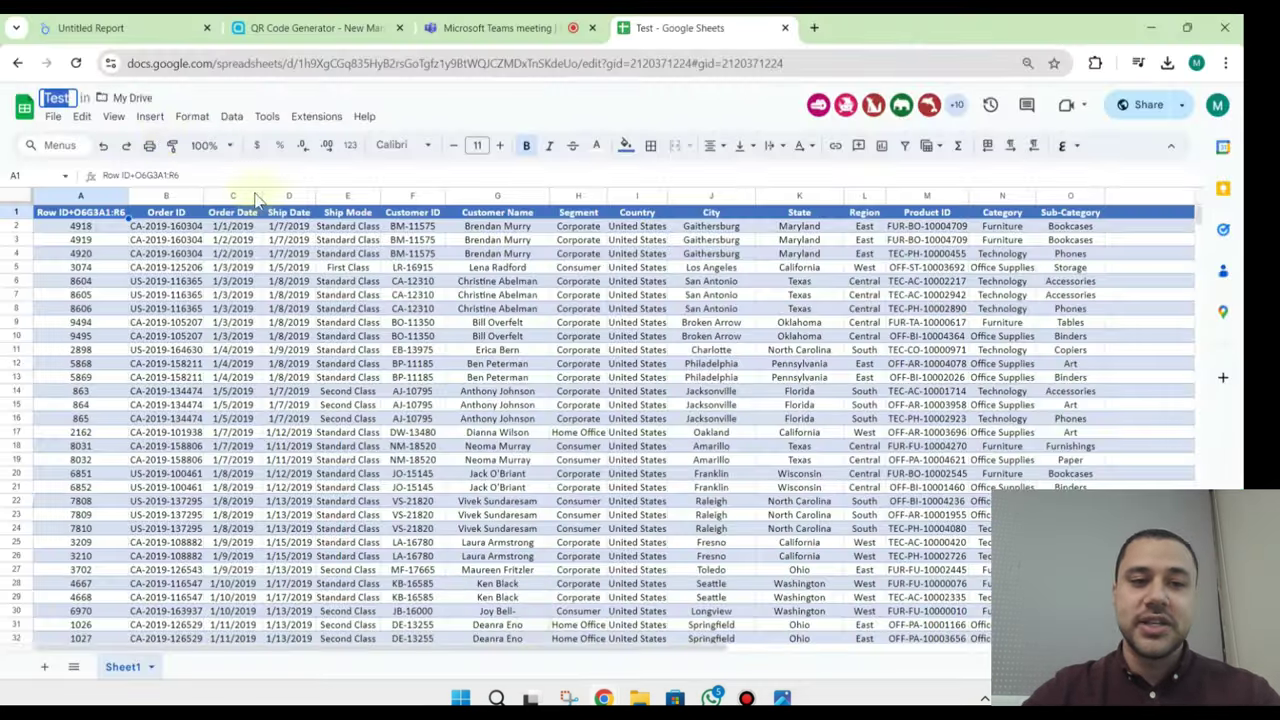
text(Str)
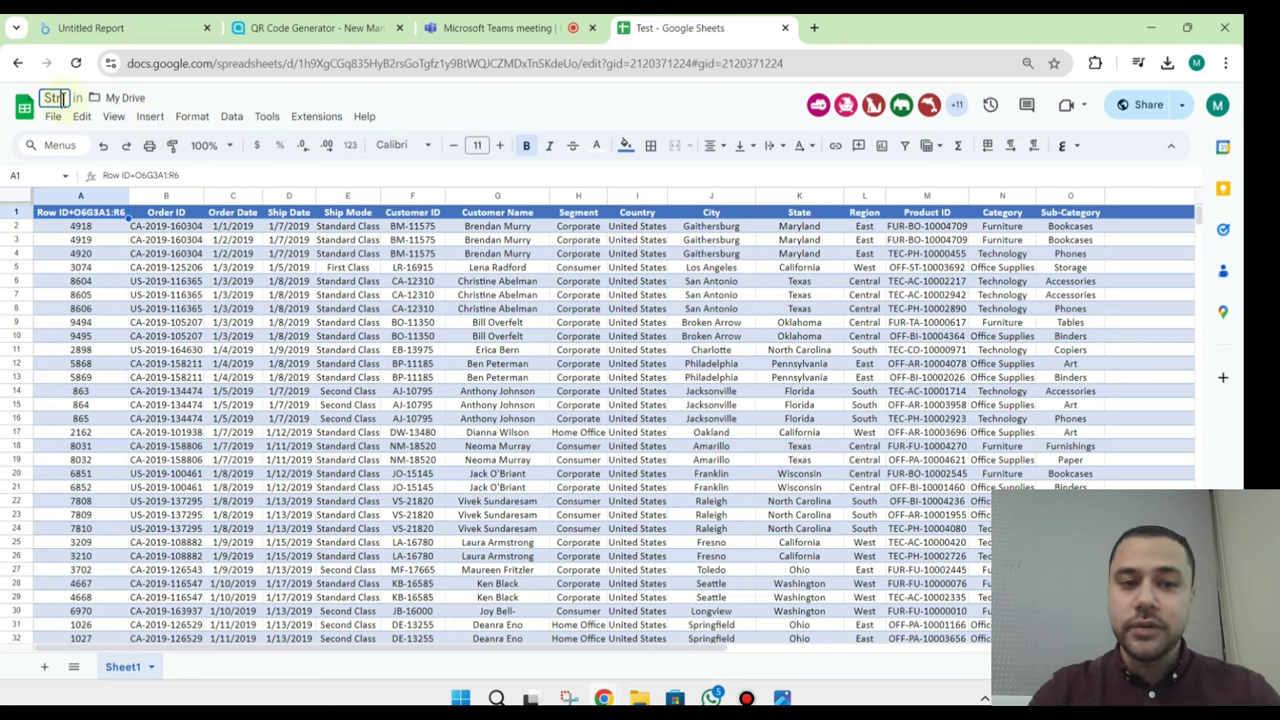
key(BackSpace)
text(ore)
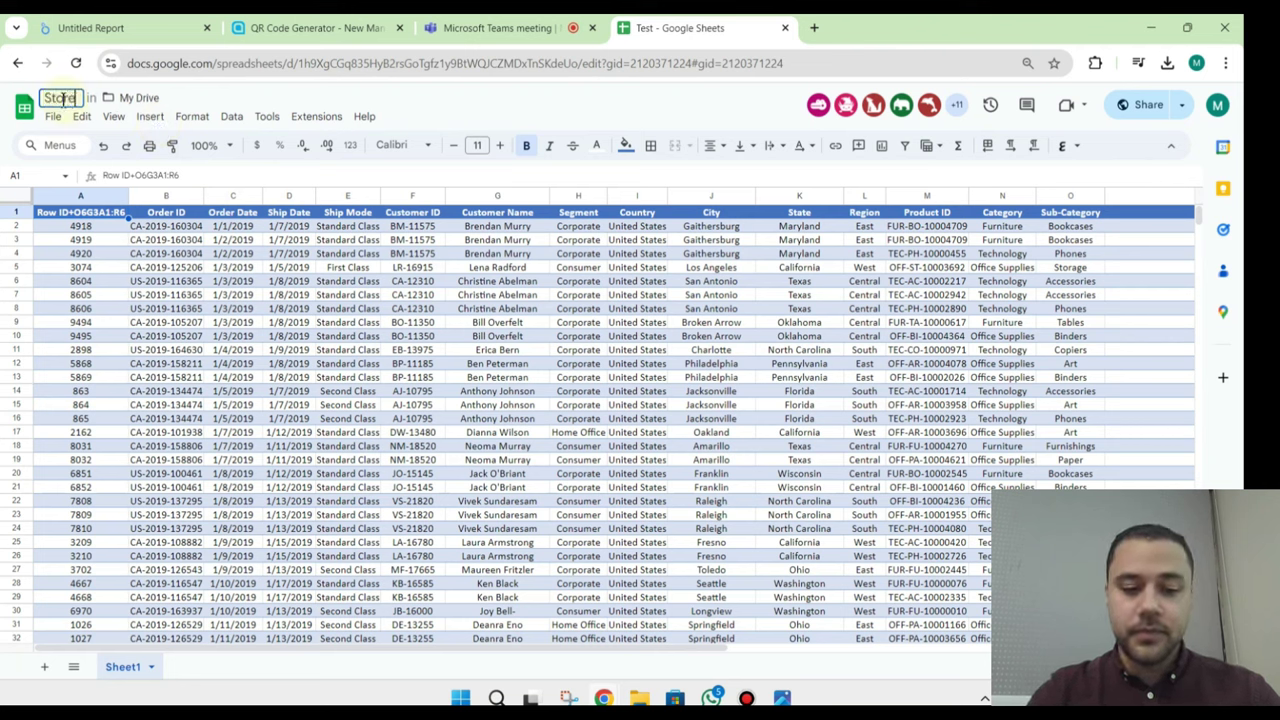
text( Sales)
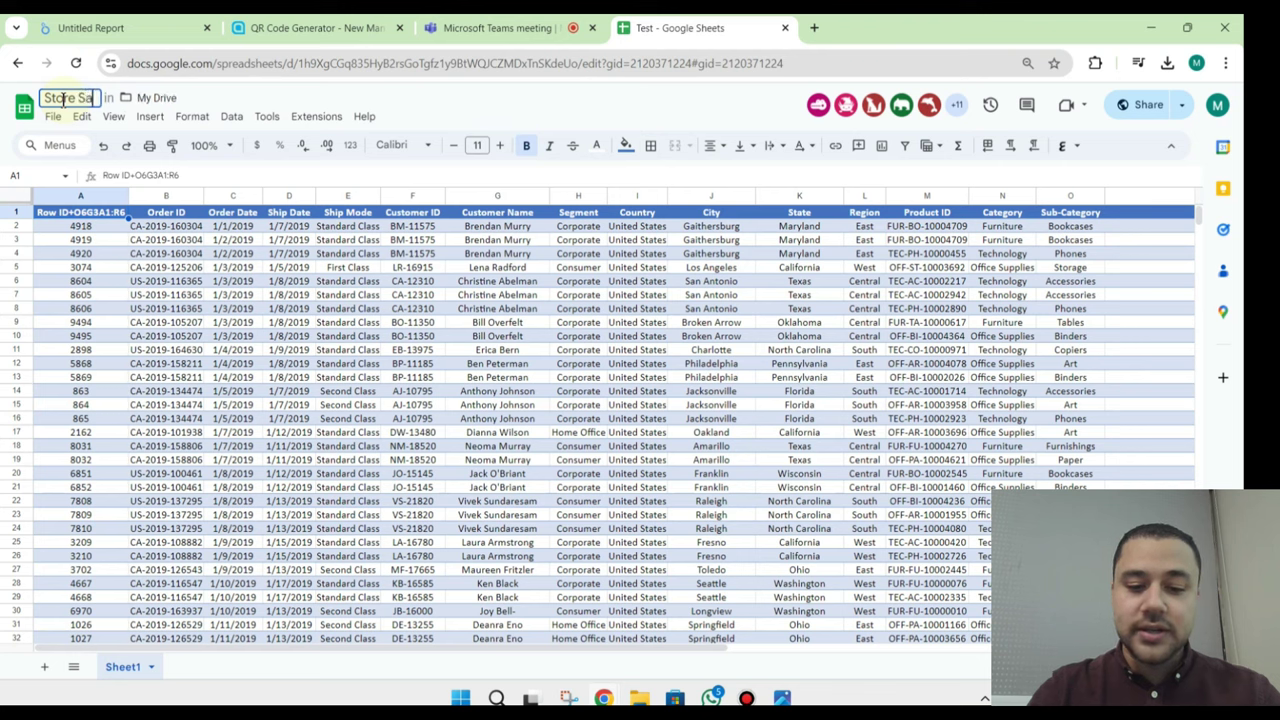
click(470, 270)
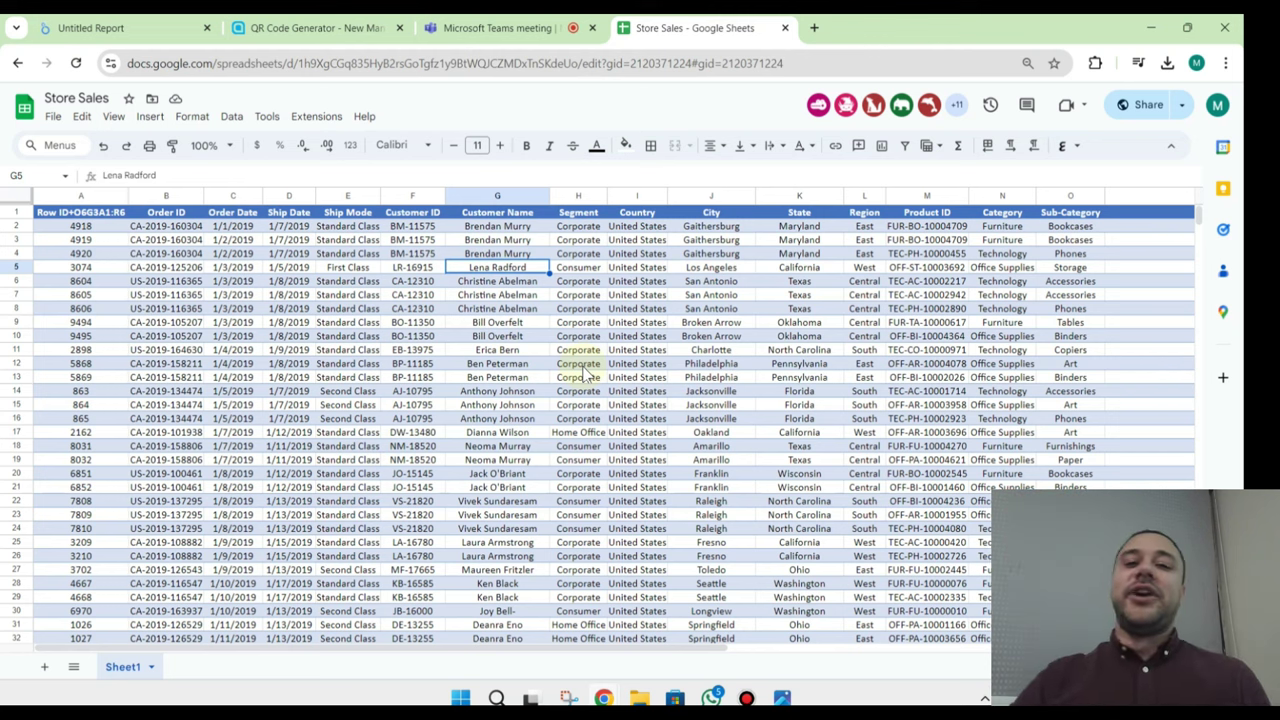
click(547, 419)
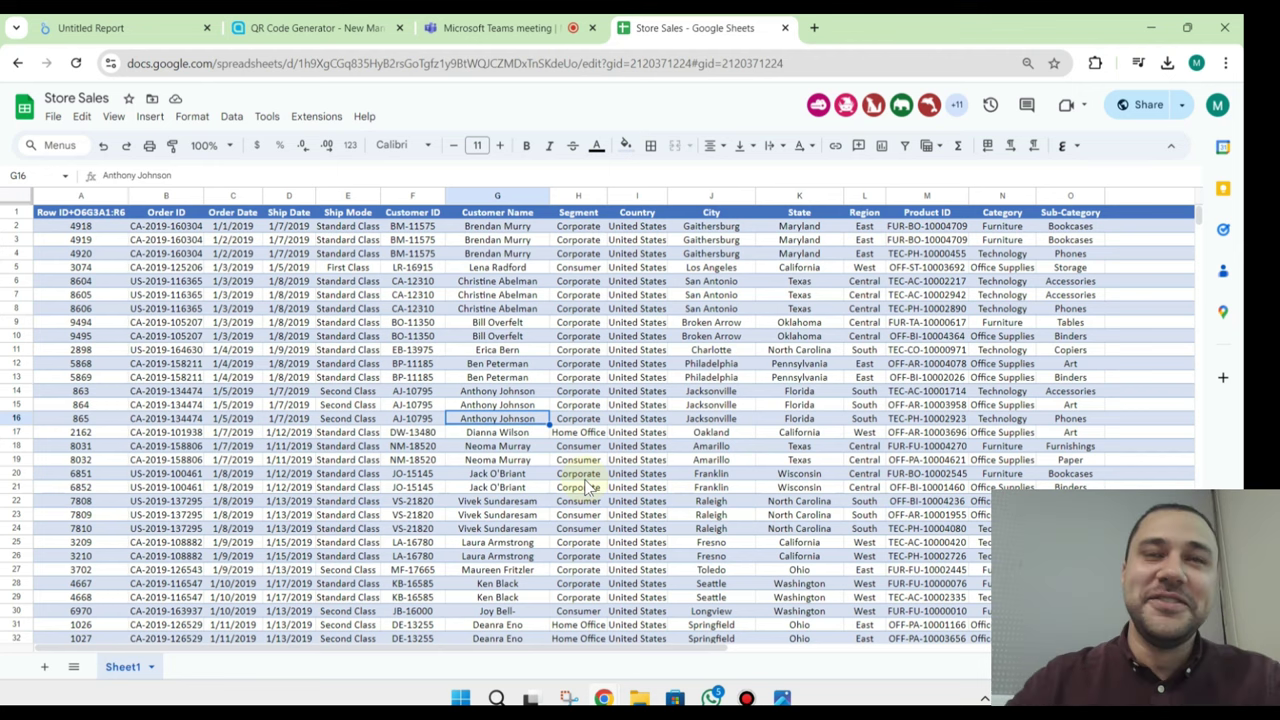
click(553, 310)
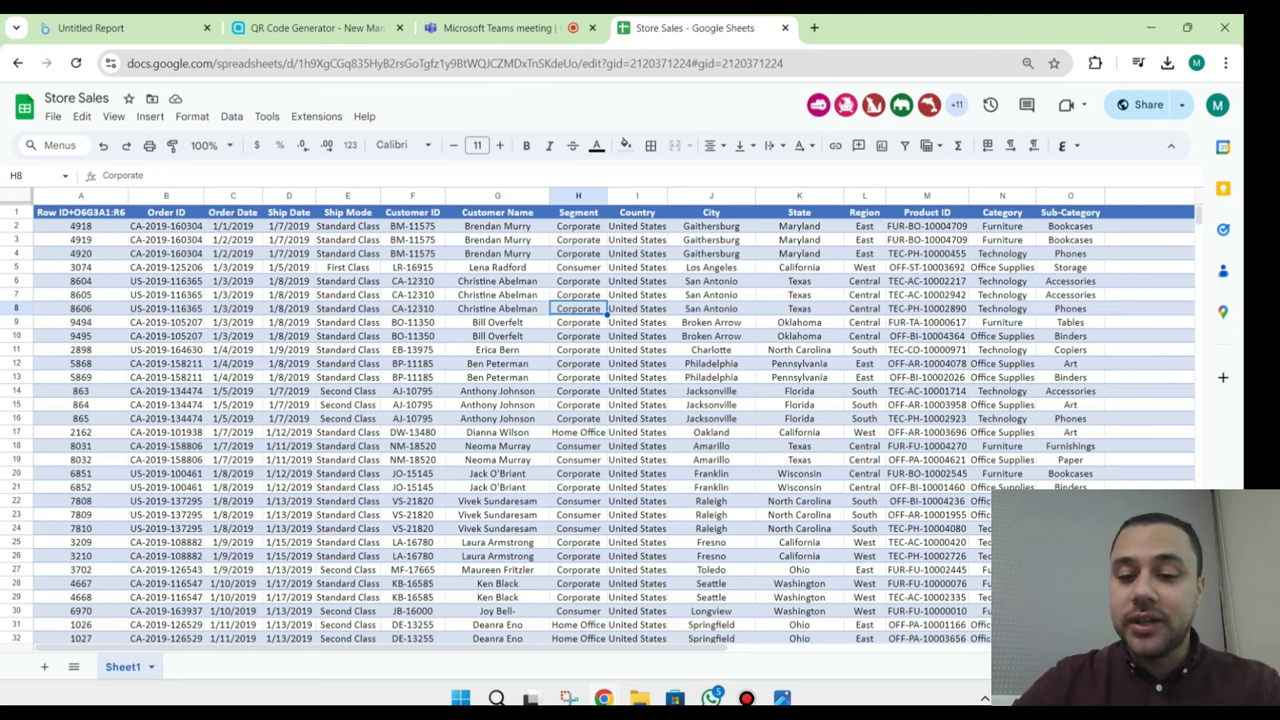
click(746, 697)
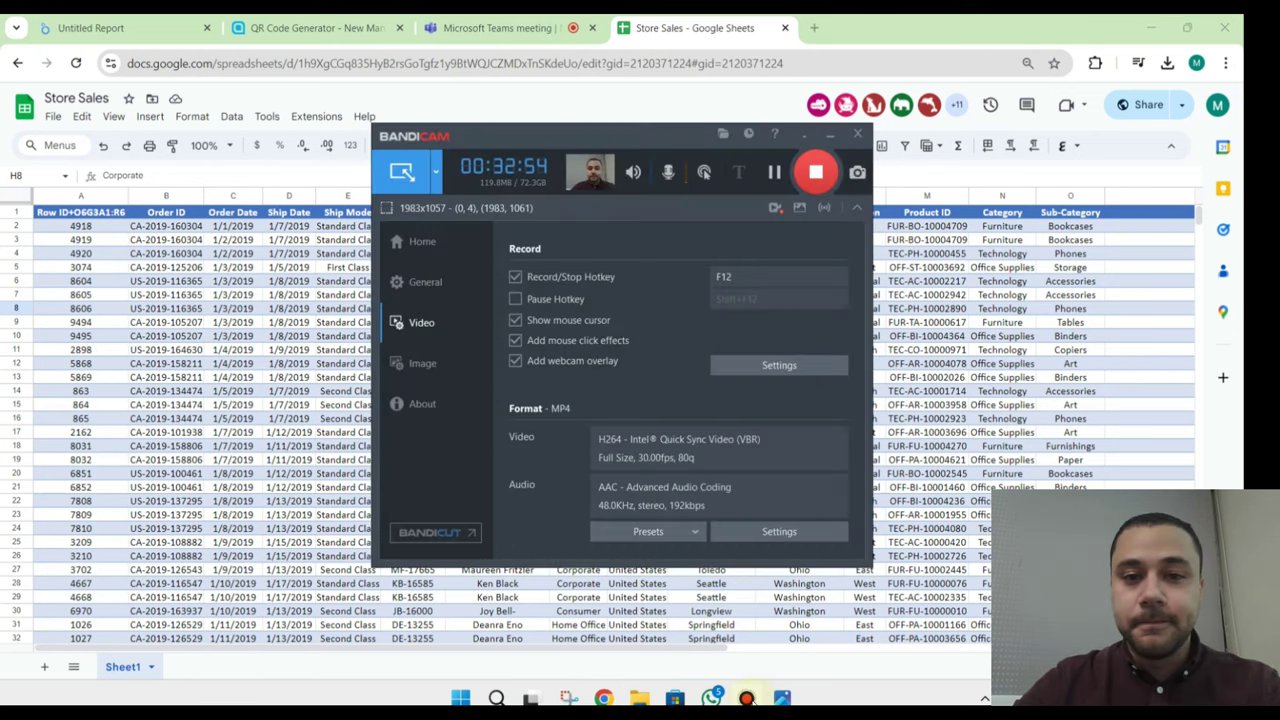
click(746, 697)
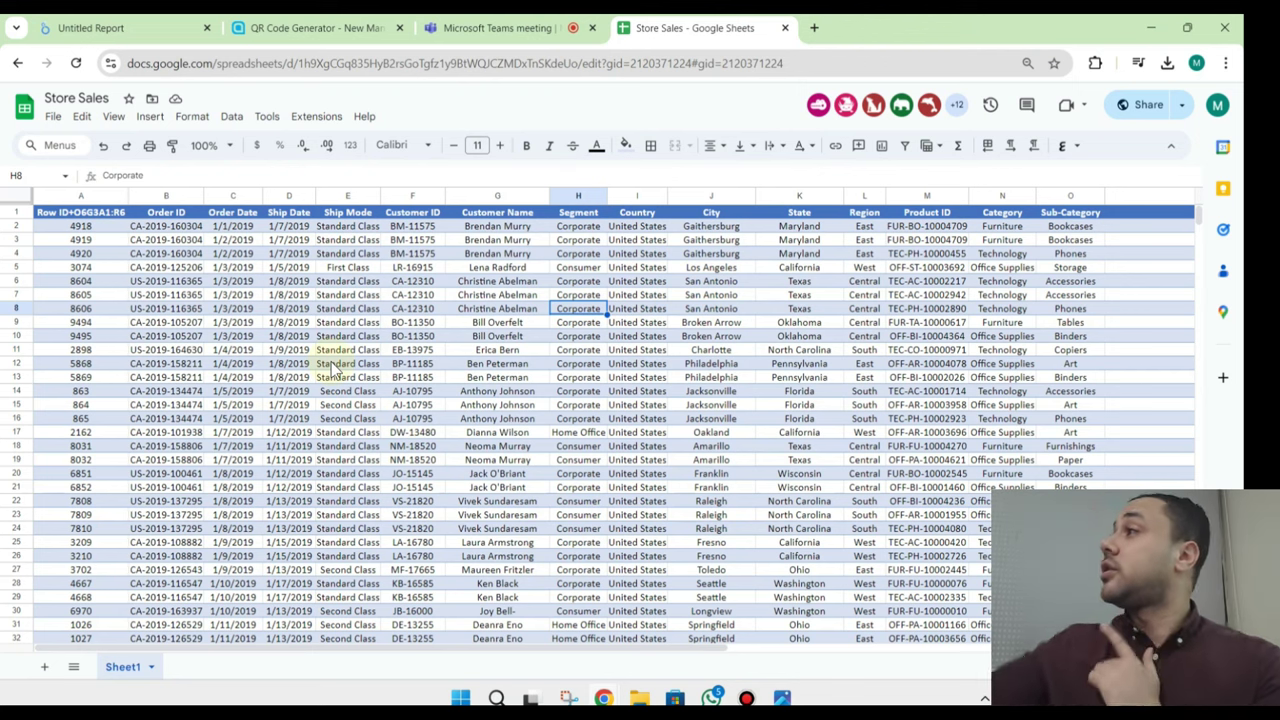
Leave the Untitled Report, closing its Add data panel, and go back to the reports list
click(120, 28)
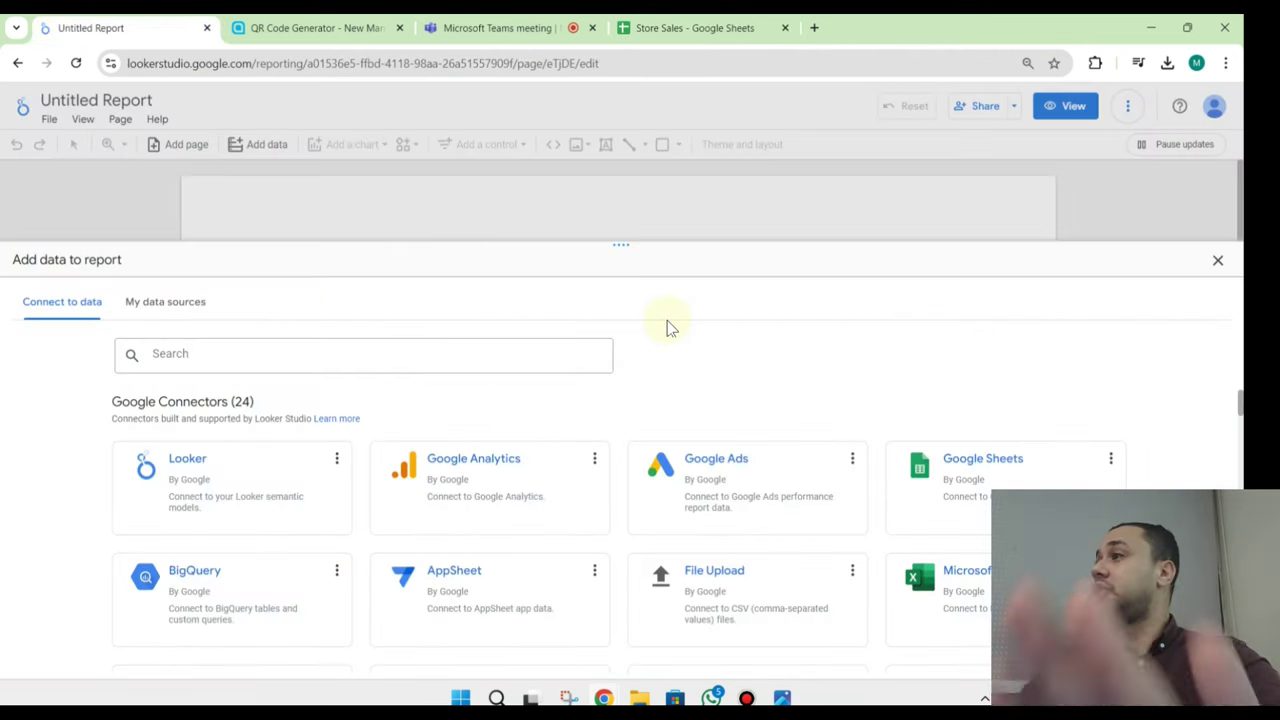
click(1218, 260)
click(18, 63)
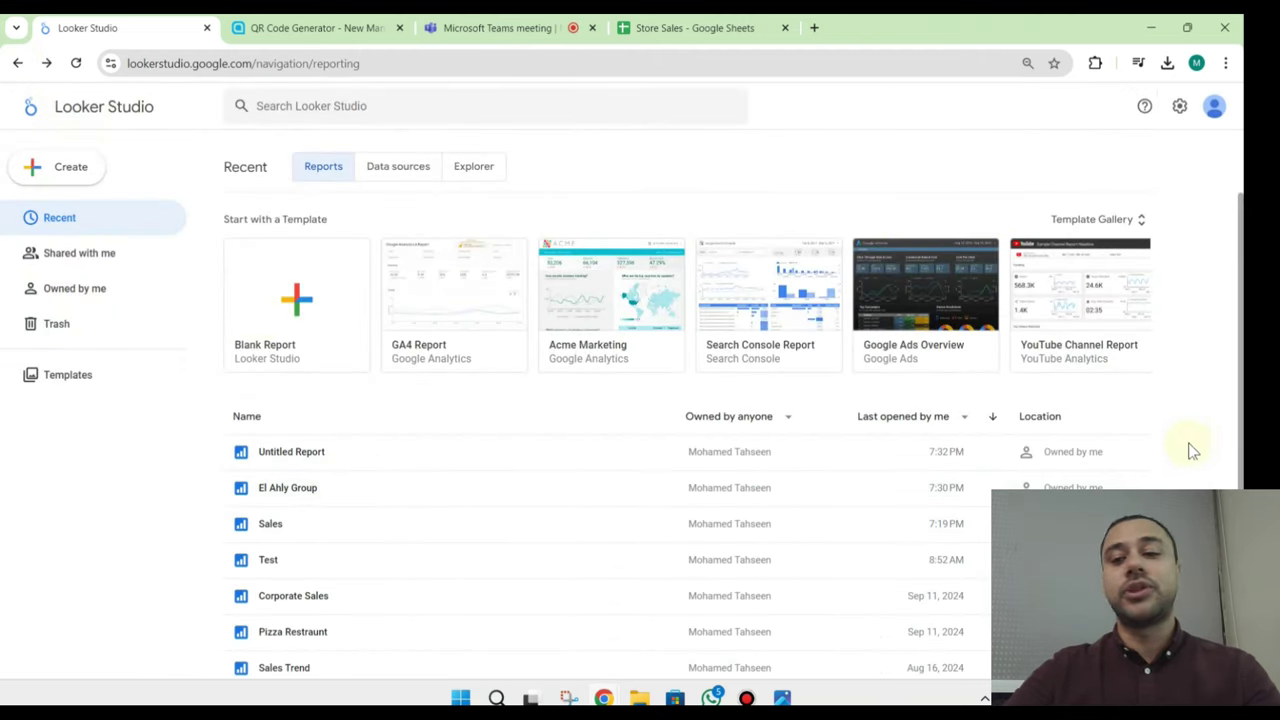
Remove the Untitled Report from the list and open the Test report
click(1133, 451)
click(1040, 505)
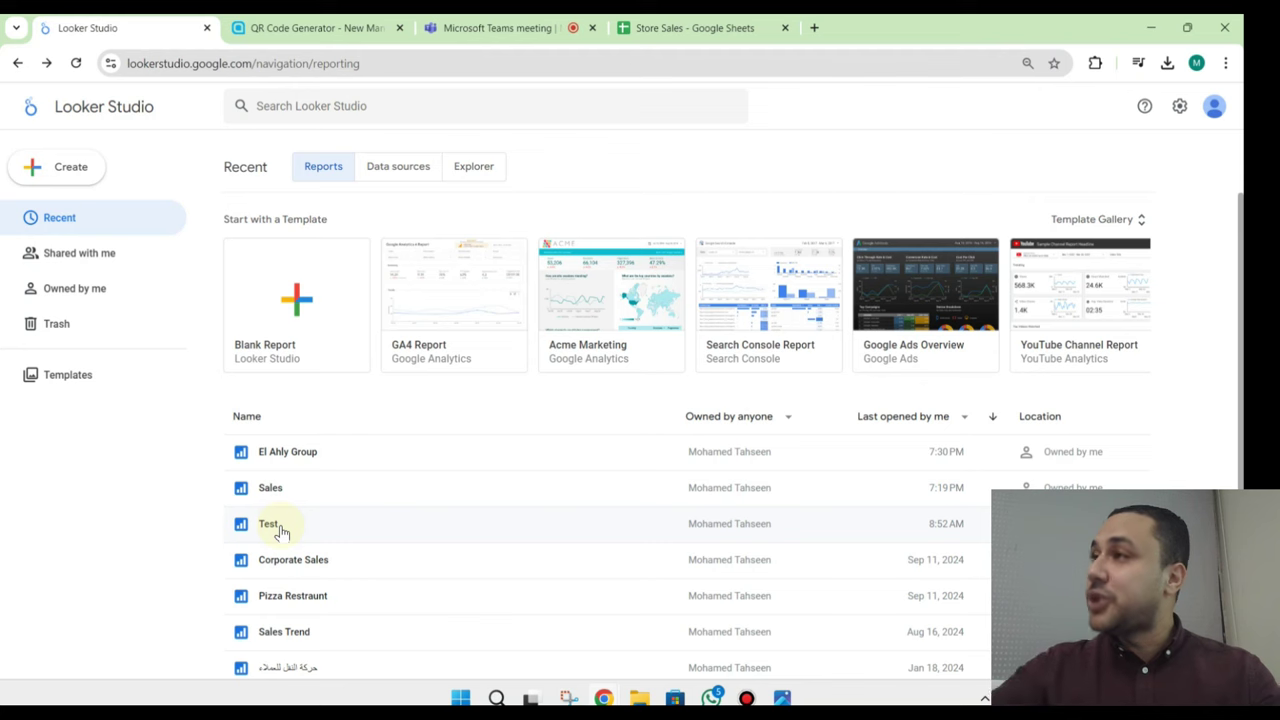
click(279, 529)
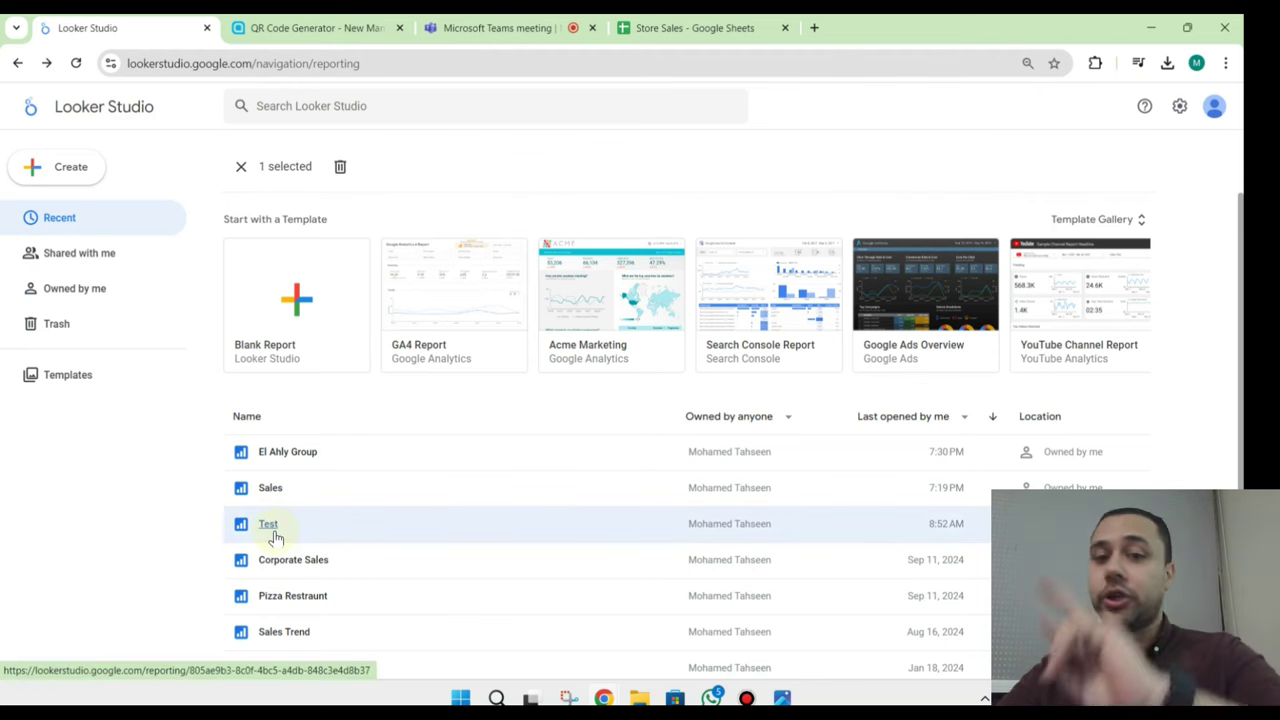
click(271, 528)
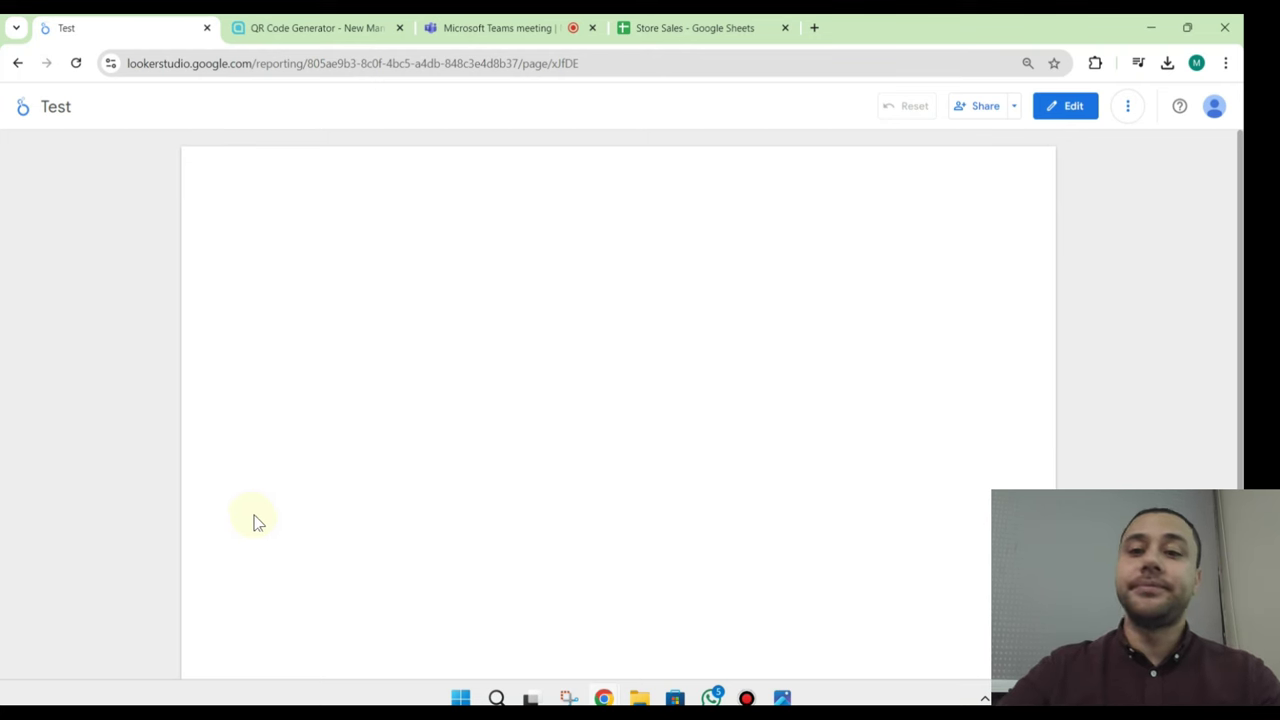
Put Test into edit mode, glance at collaborators and the File menu, and start Add data
click(1067, 108)
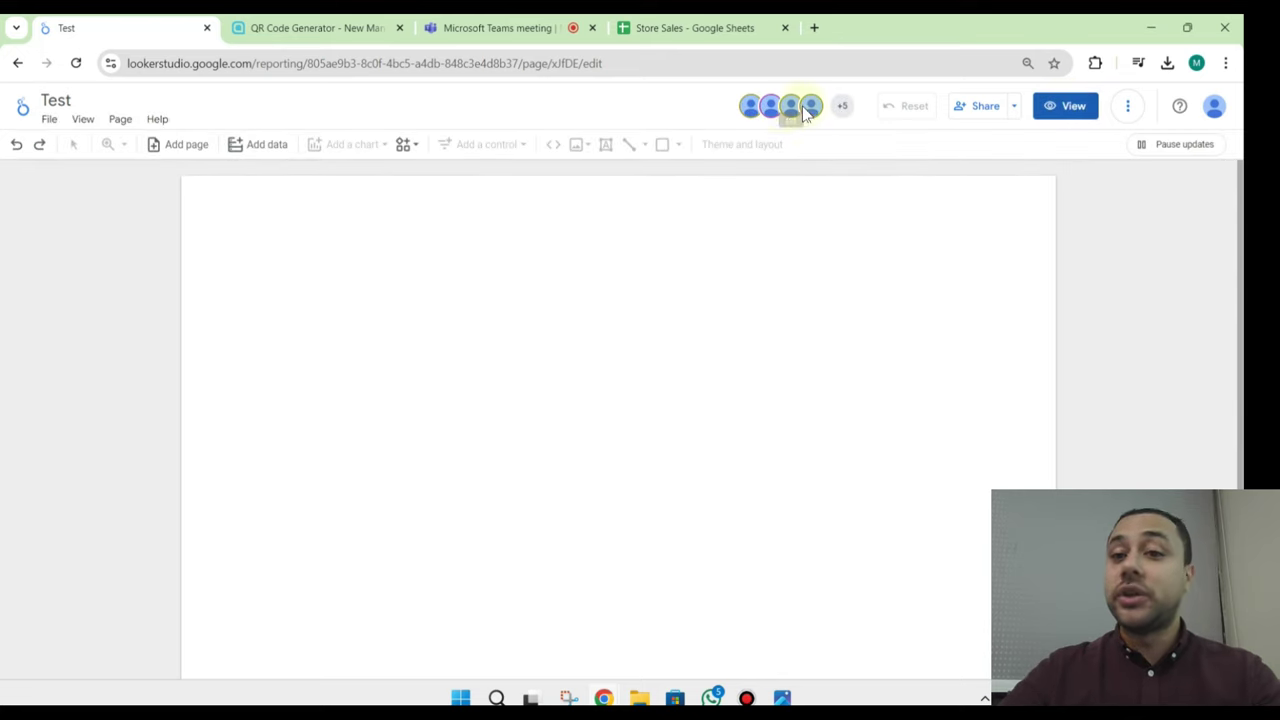
click(842, 107)
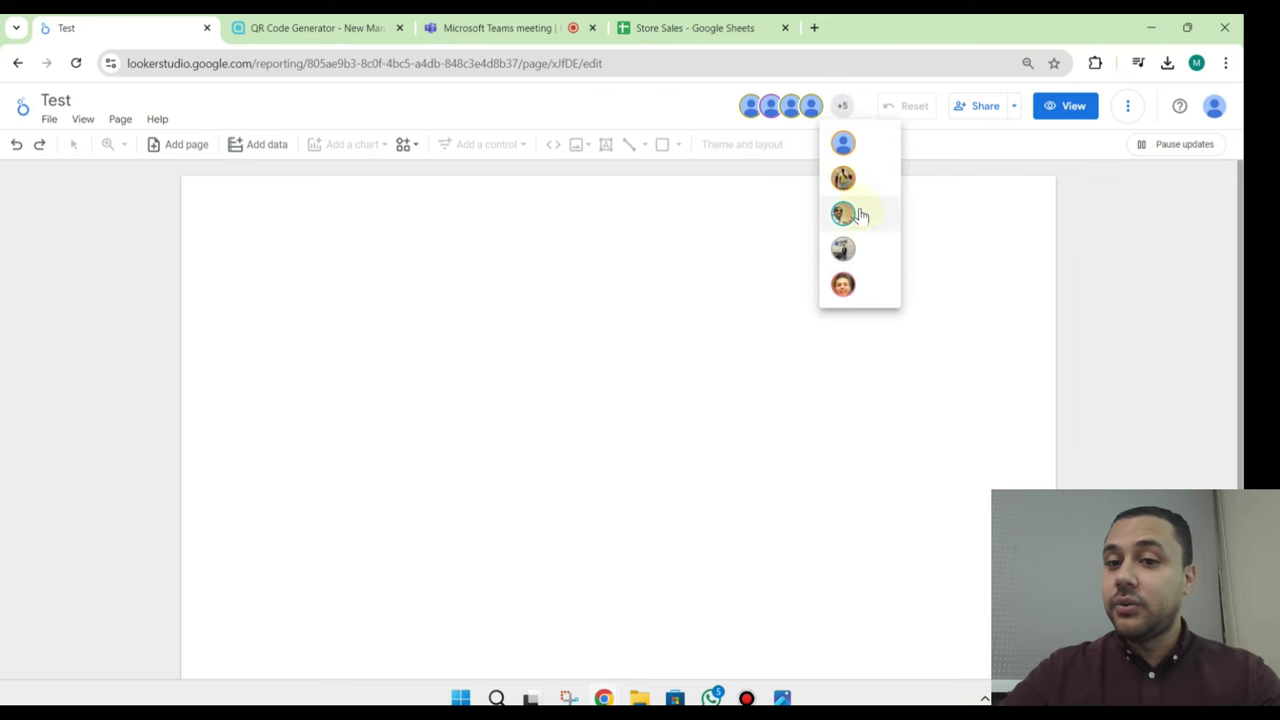
click(470, 300)
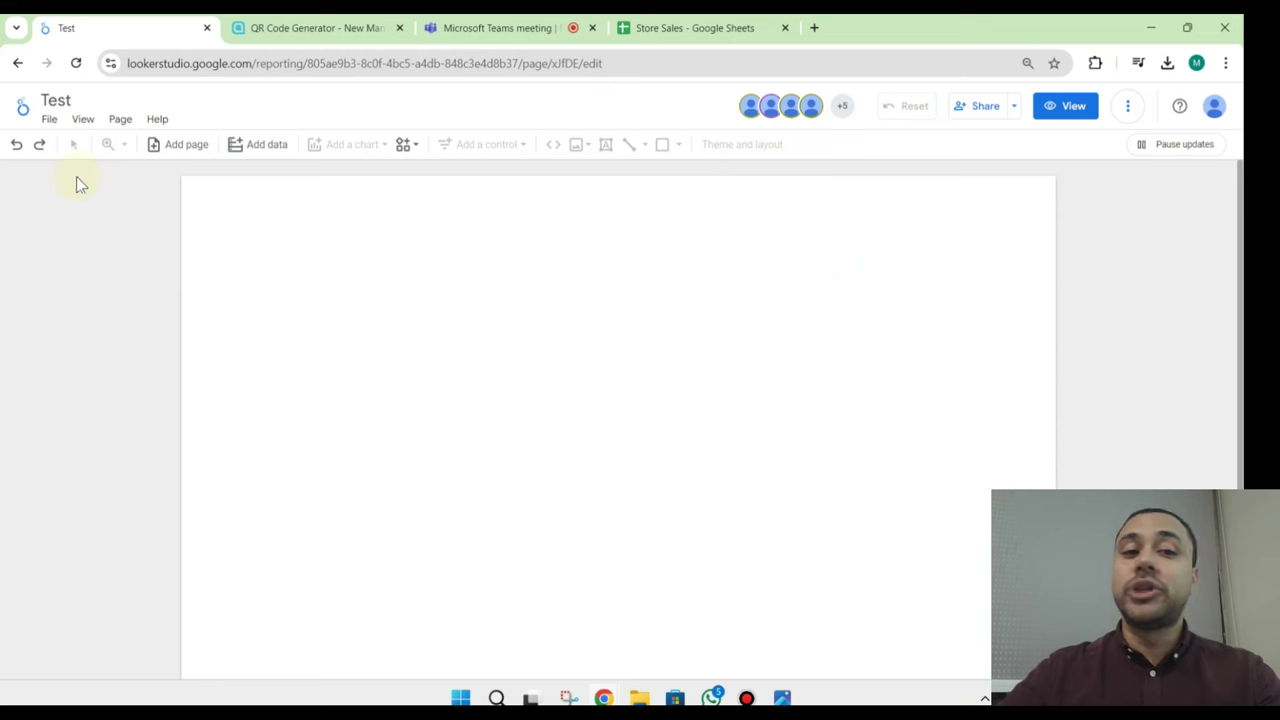
click(49, 119)
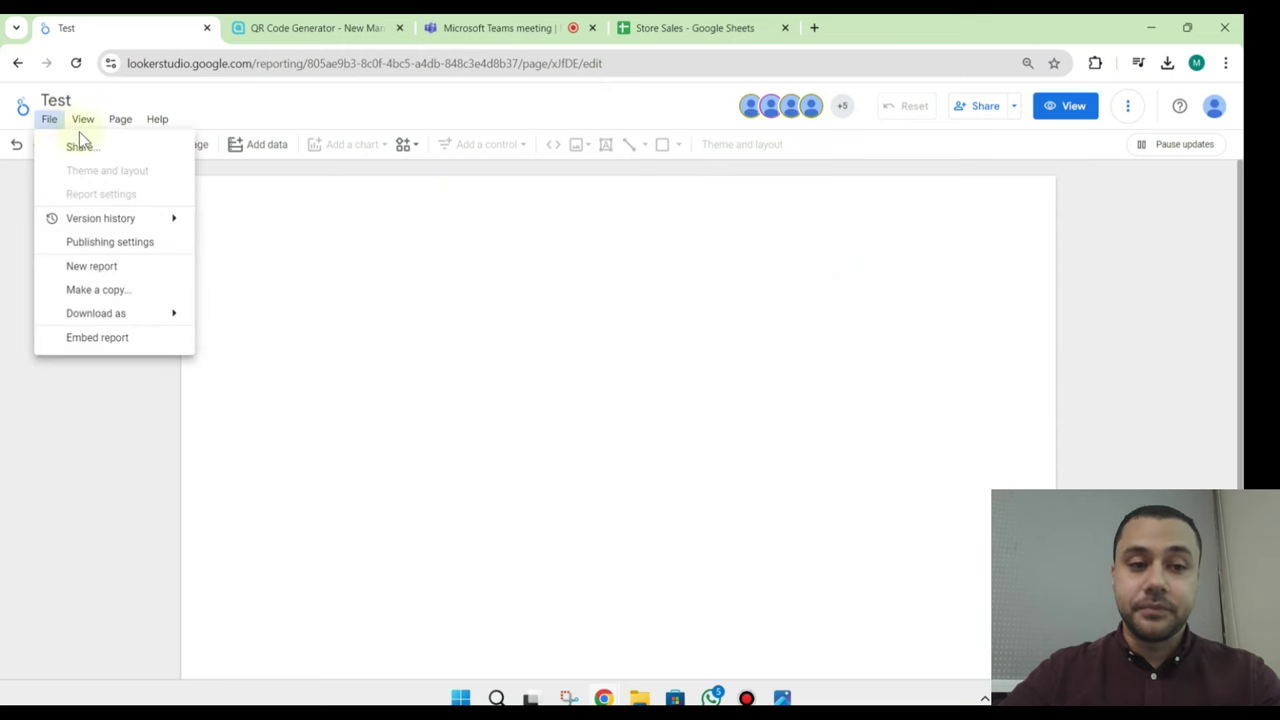
click(503, 210)
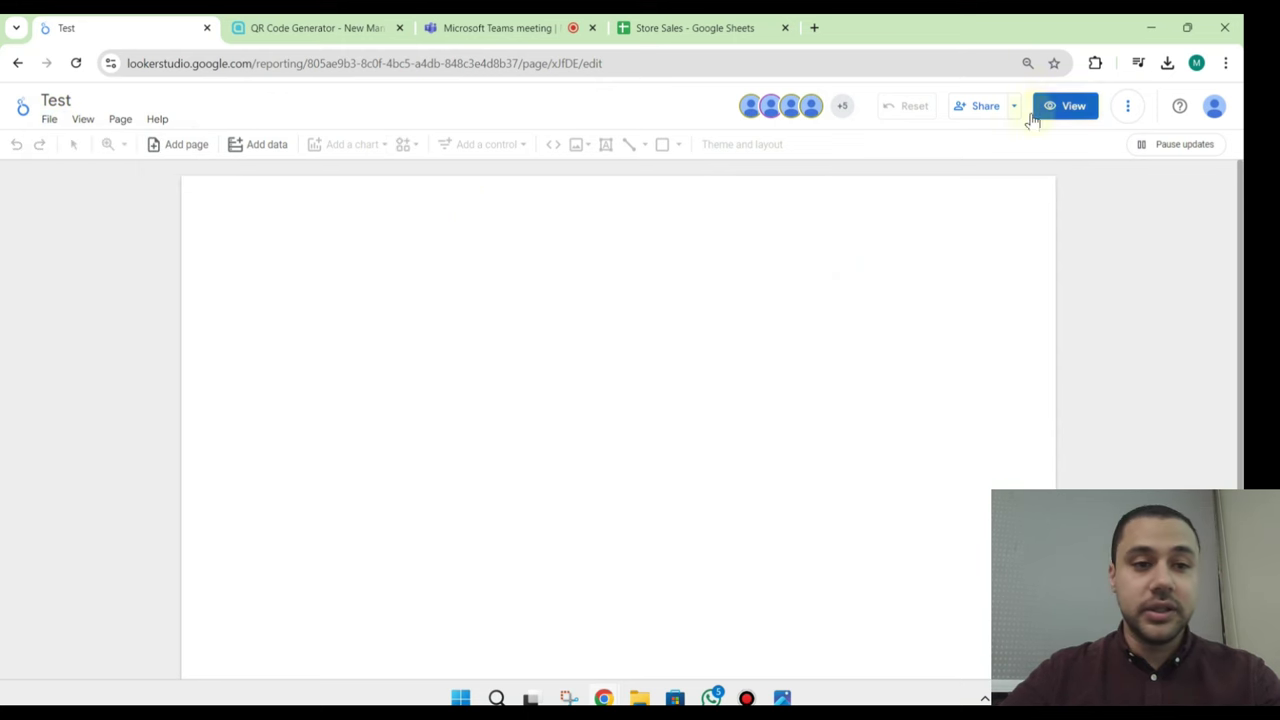
click(264, 146)
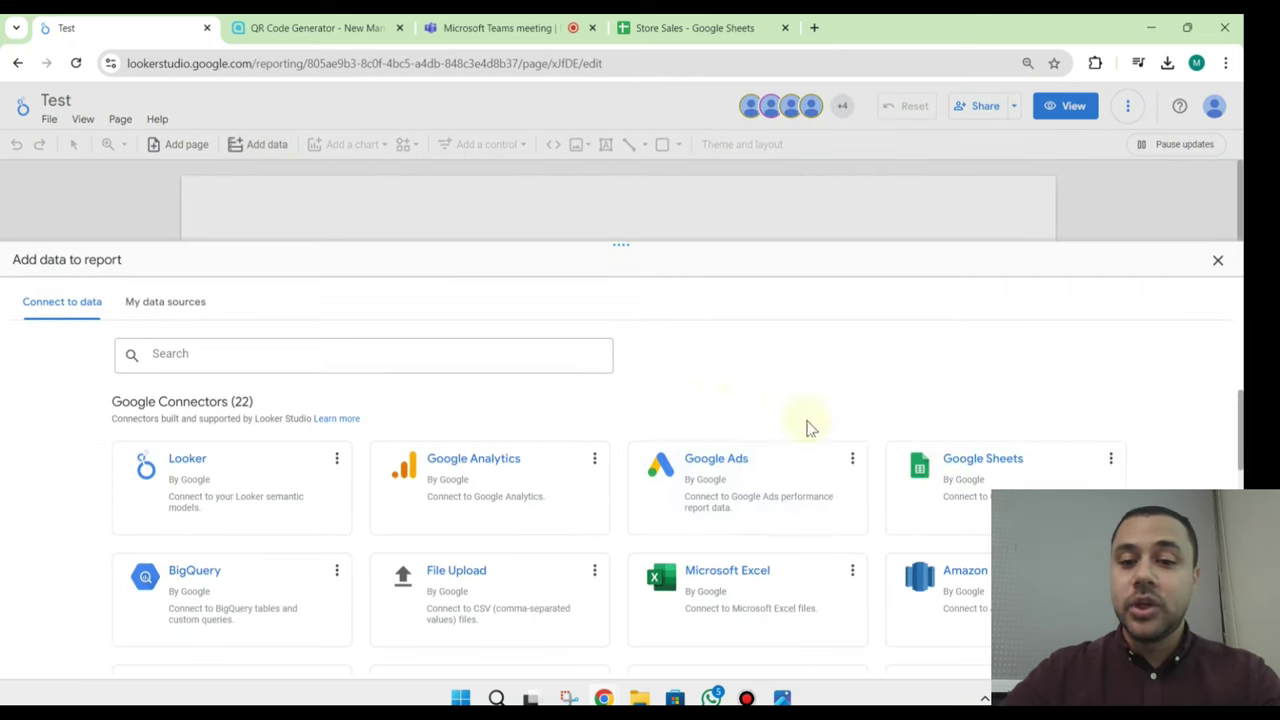
click(992, 474)
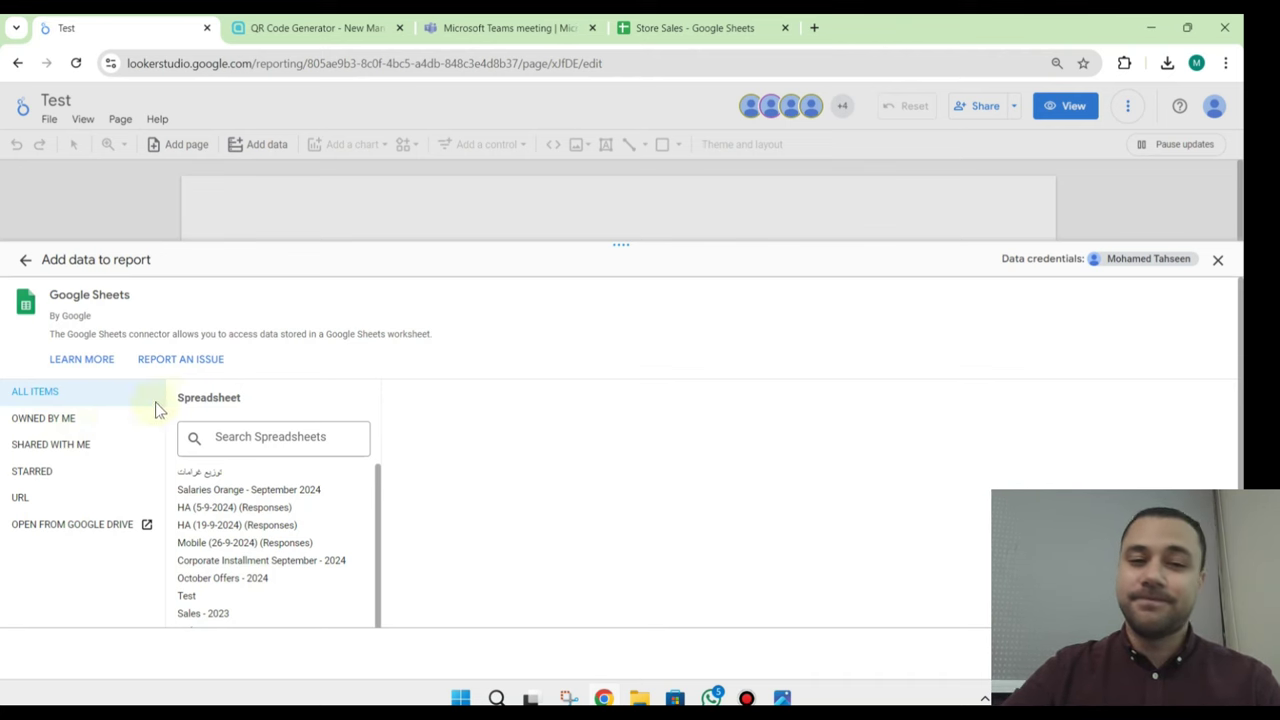
click(73, 412)
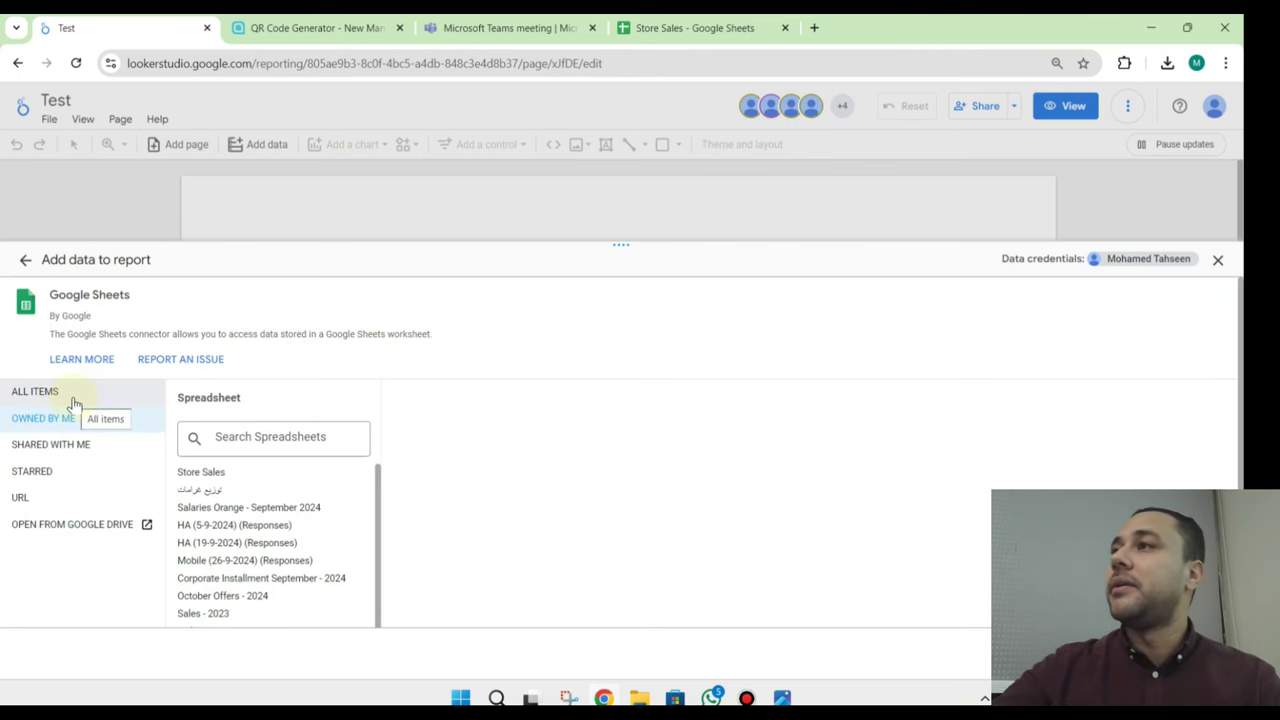
click(232, 476)
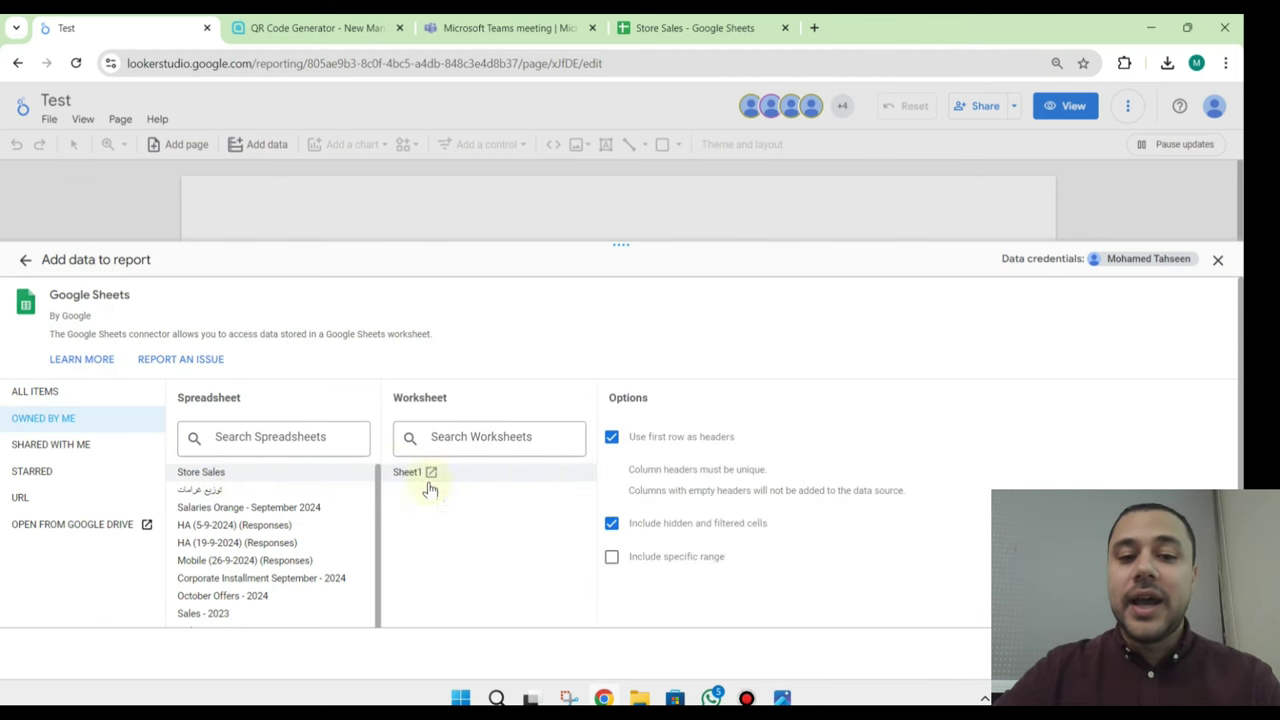
click(700, 24)
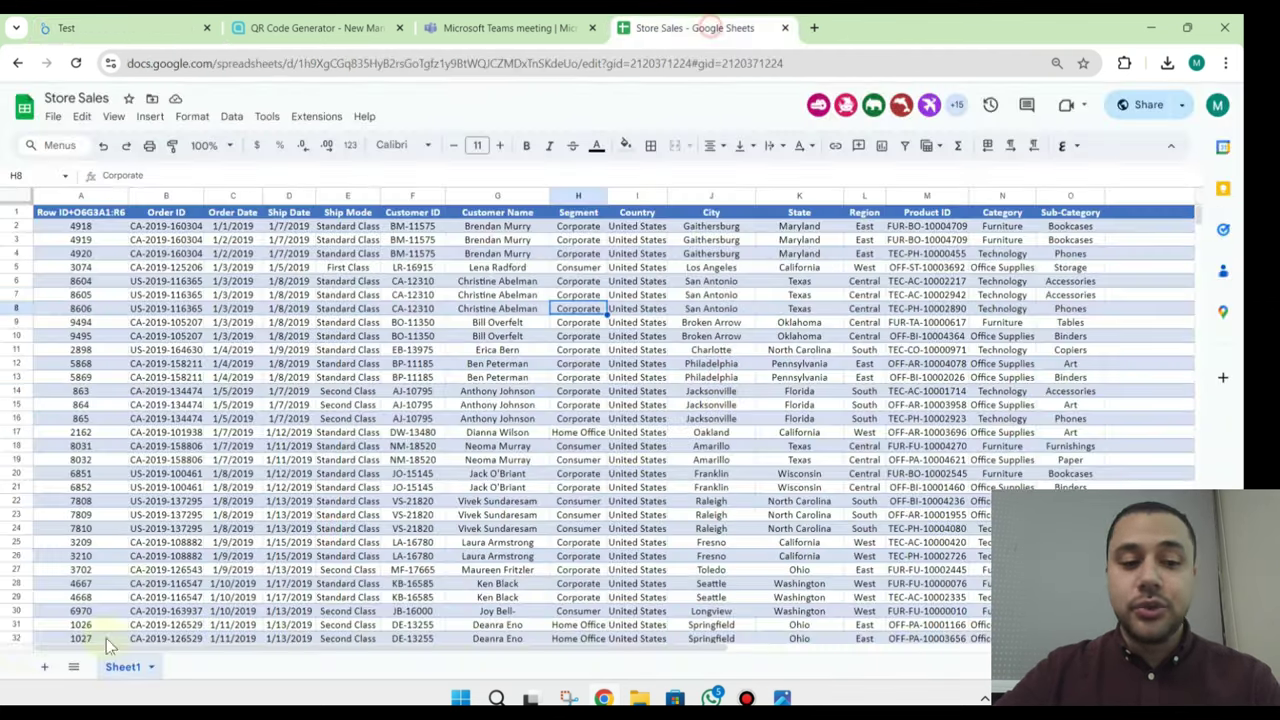
click(107, 35)
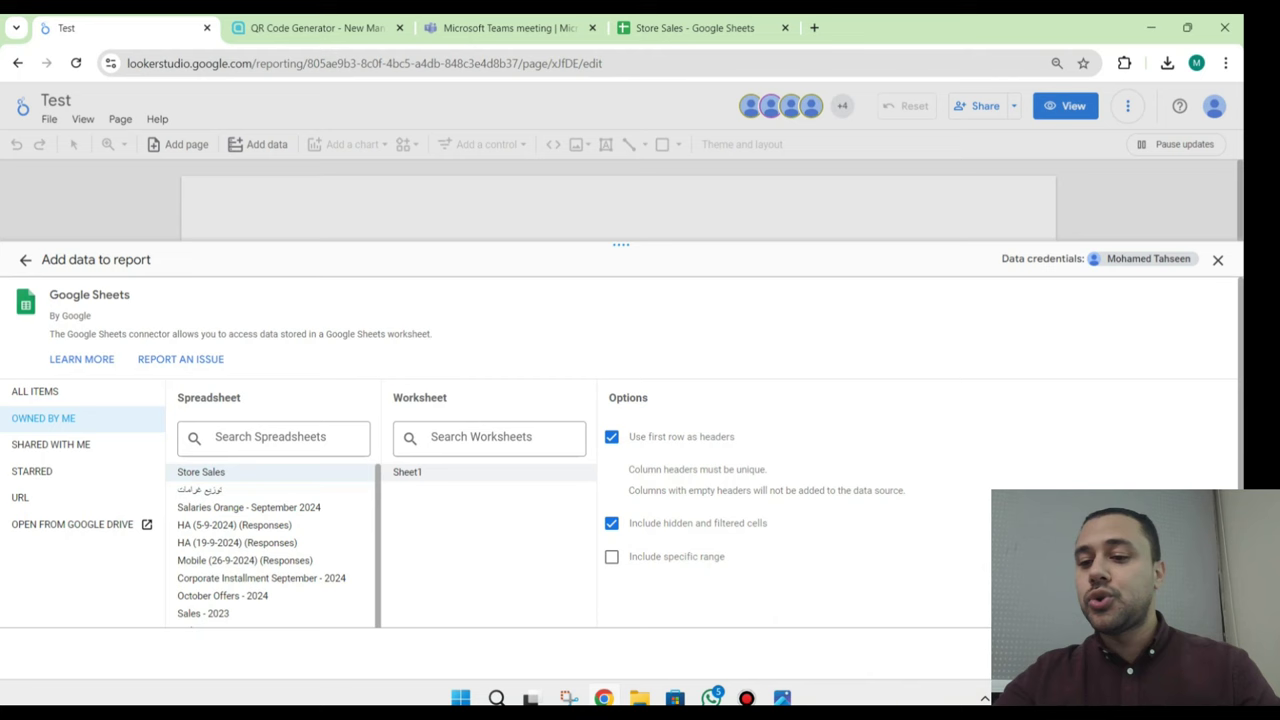
click(611, 437)
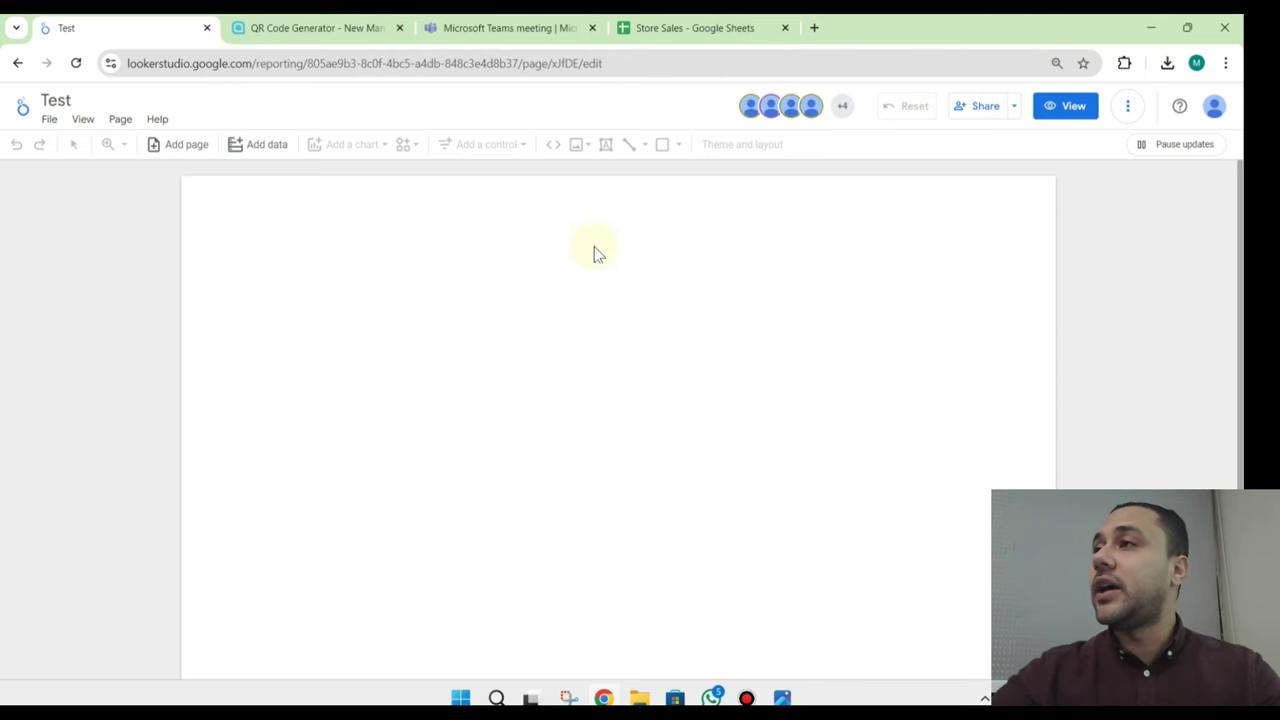
Connect Sheet1 of the Store Sales spreadsheet through the Google Sheets connector, adding an Order ID table
click(842, 277)
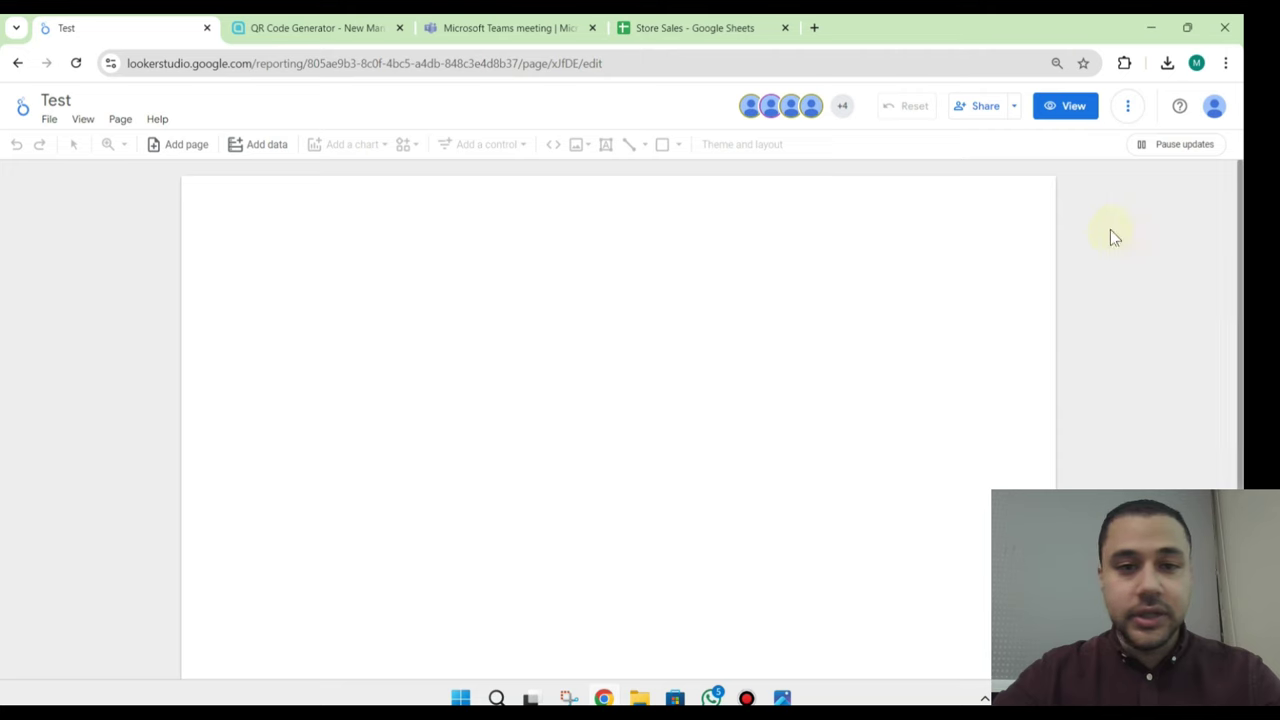
click(257, 142)
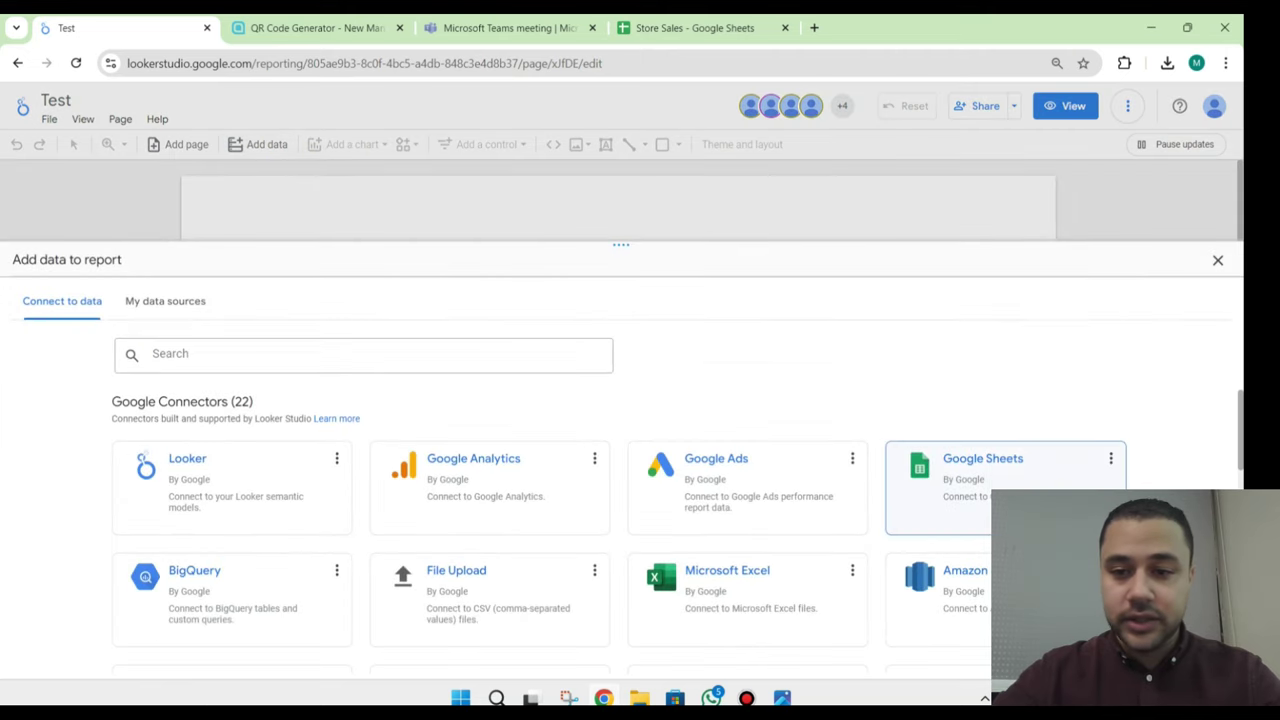
click(1040, 484)
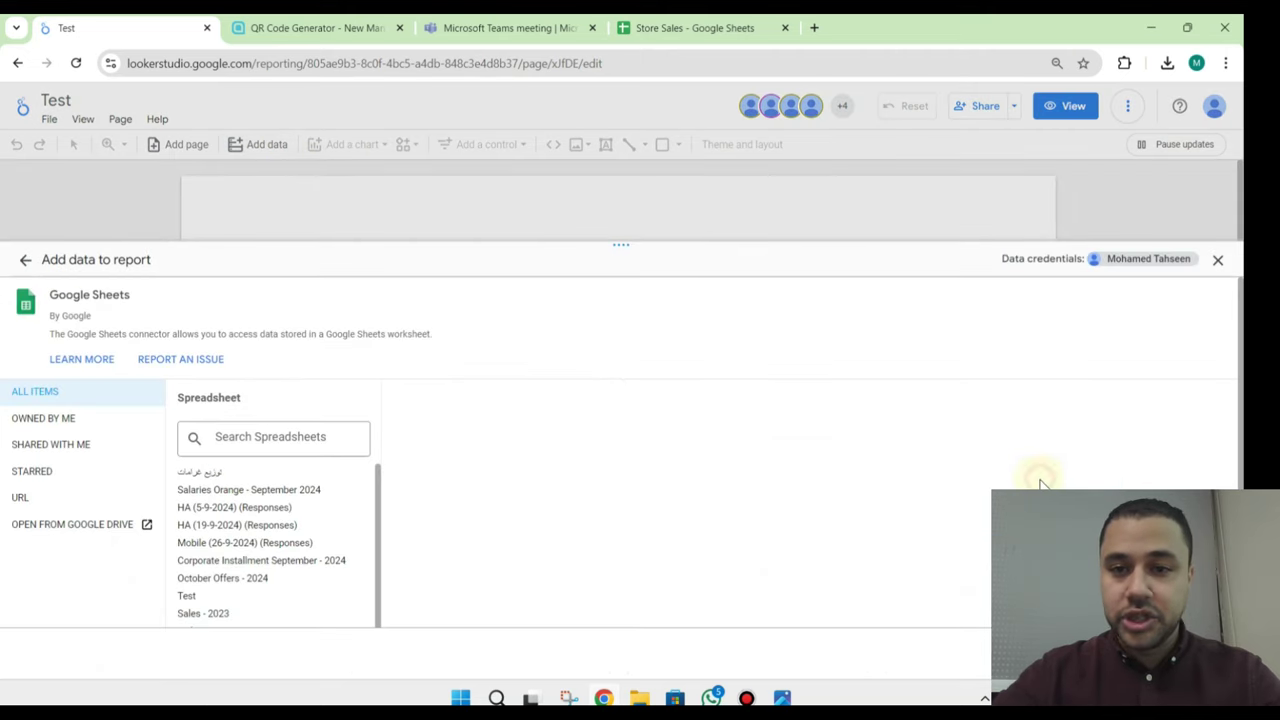
click(100, 417)
click(231, 476)
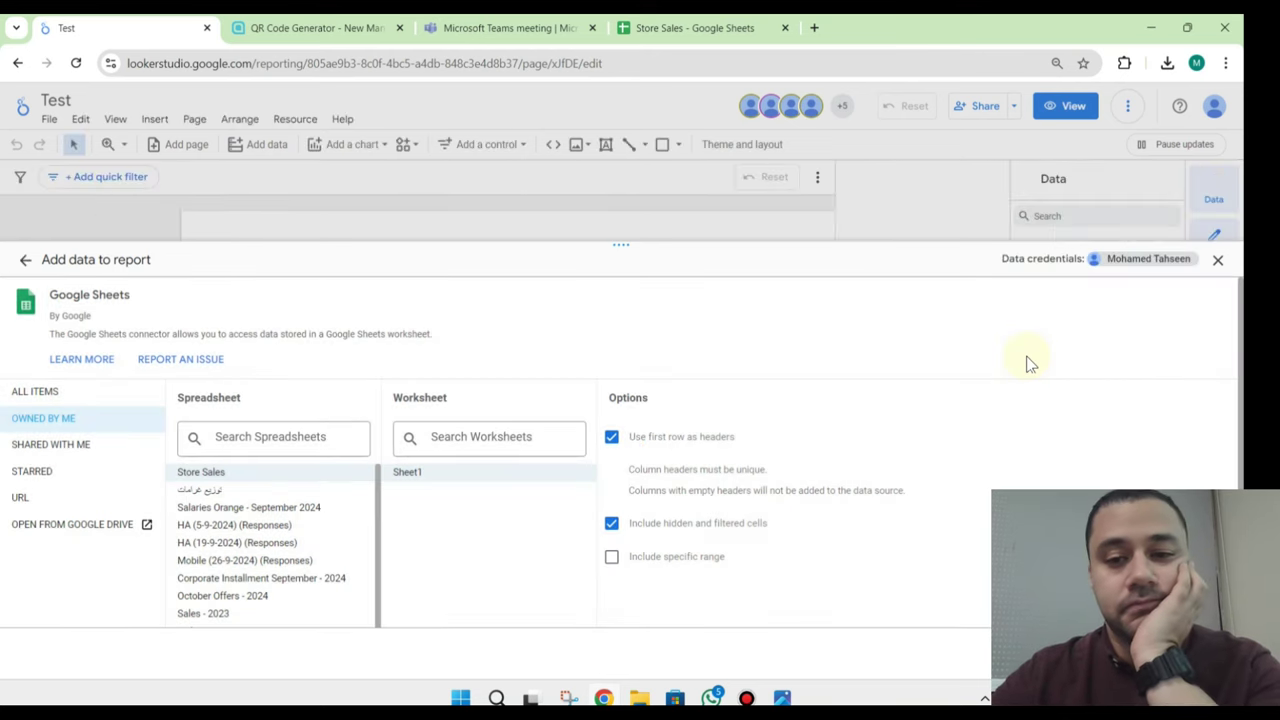
click(1219, 261)
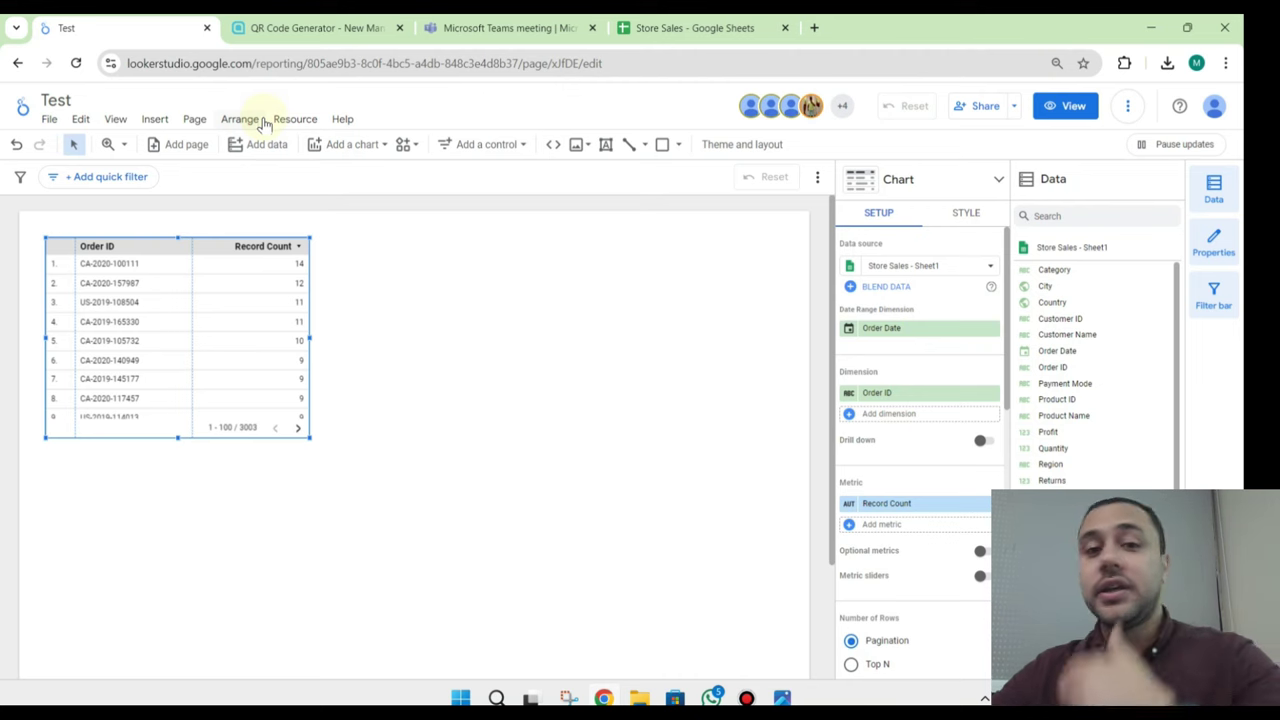
click(240, 119)
Bring up the report's data sources list from the Resource menu
click(292, 119)
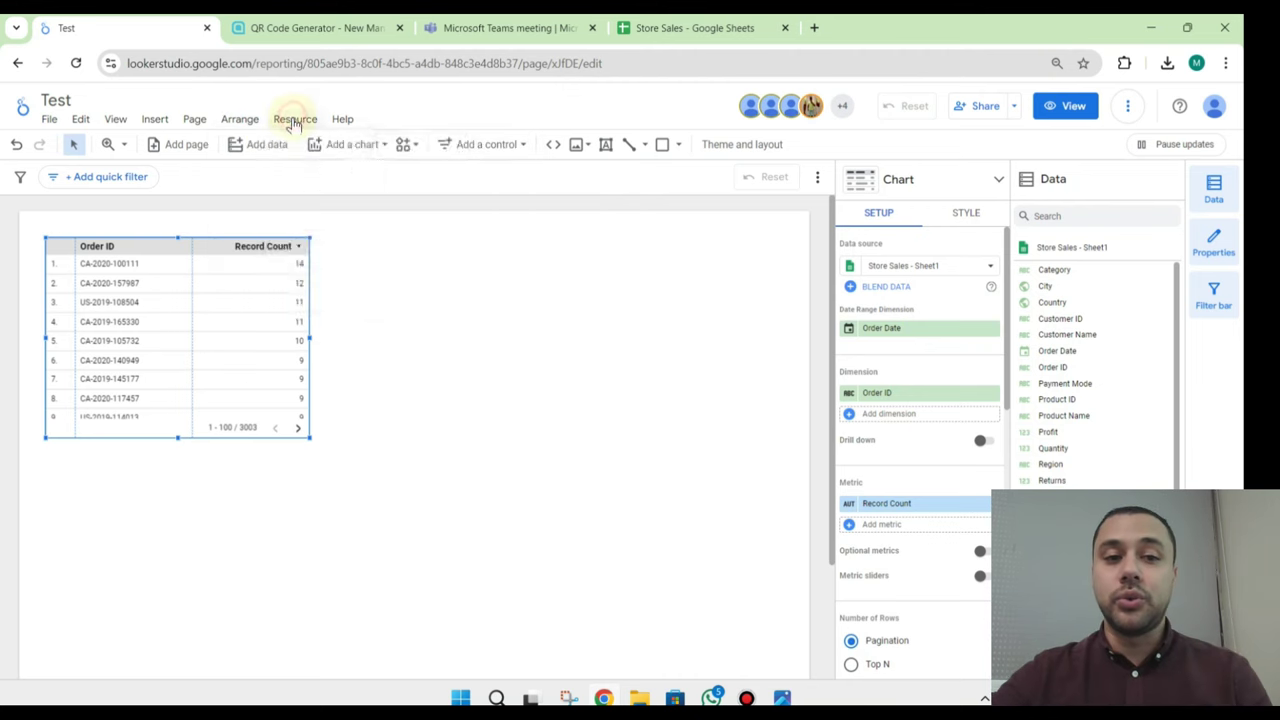
click(296, 120)
click(303, 150)
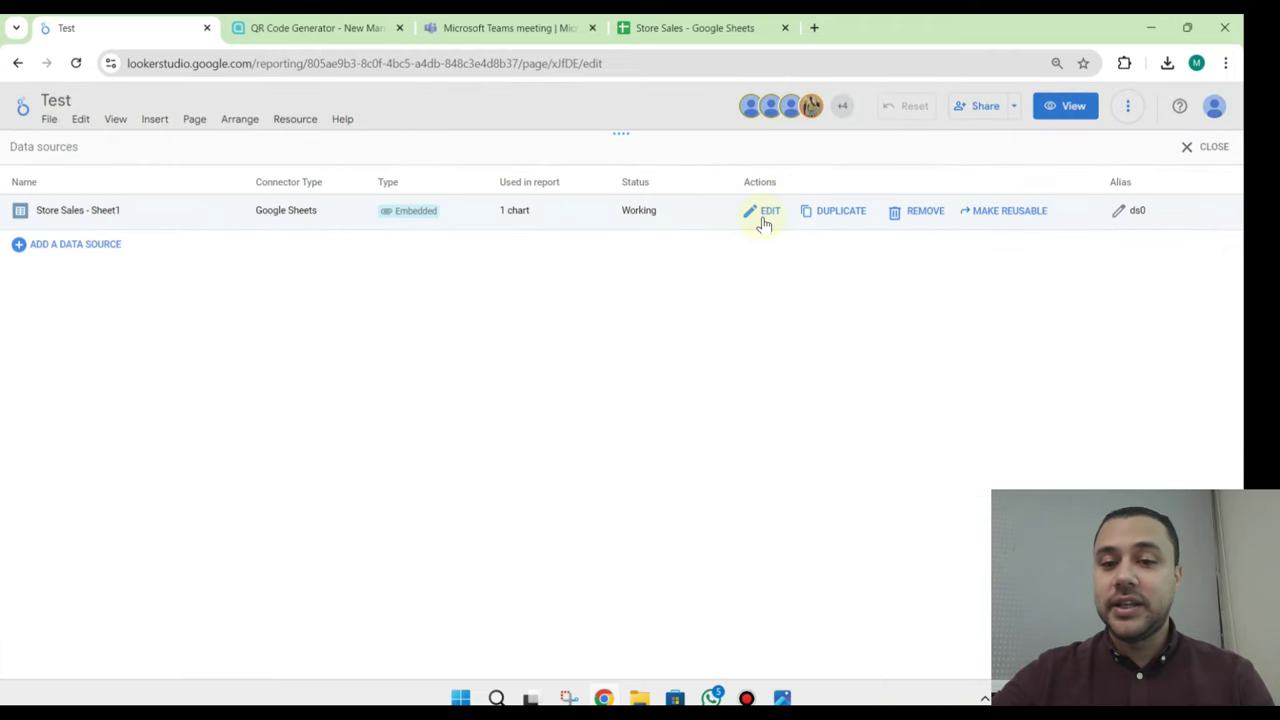
Edit Store Sales - Sheet1, leave data freshness unchanged, then finish and close the list
click(764, 211)
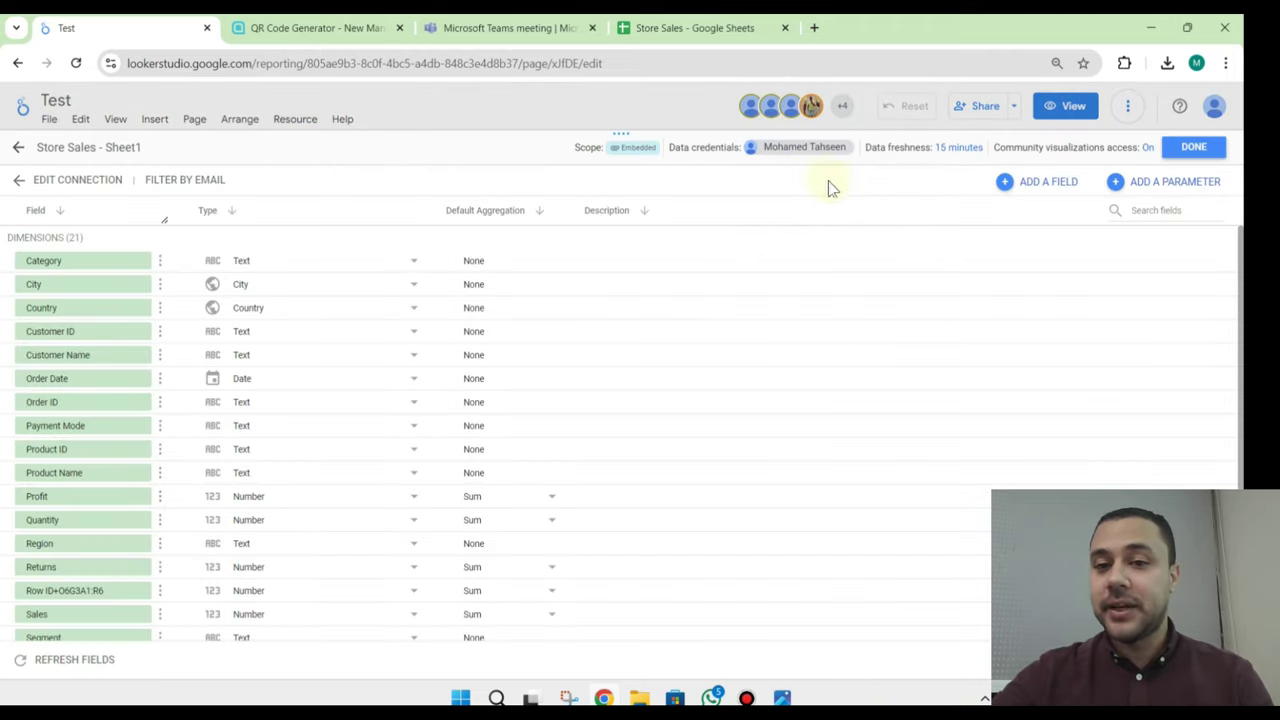
click(937, 152)
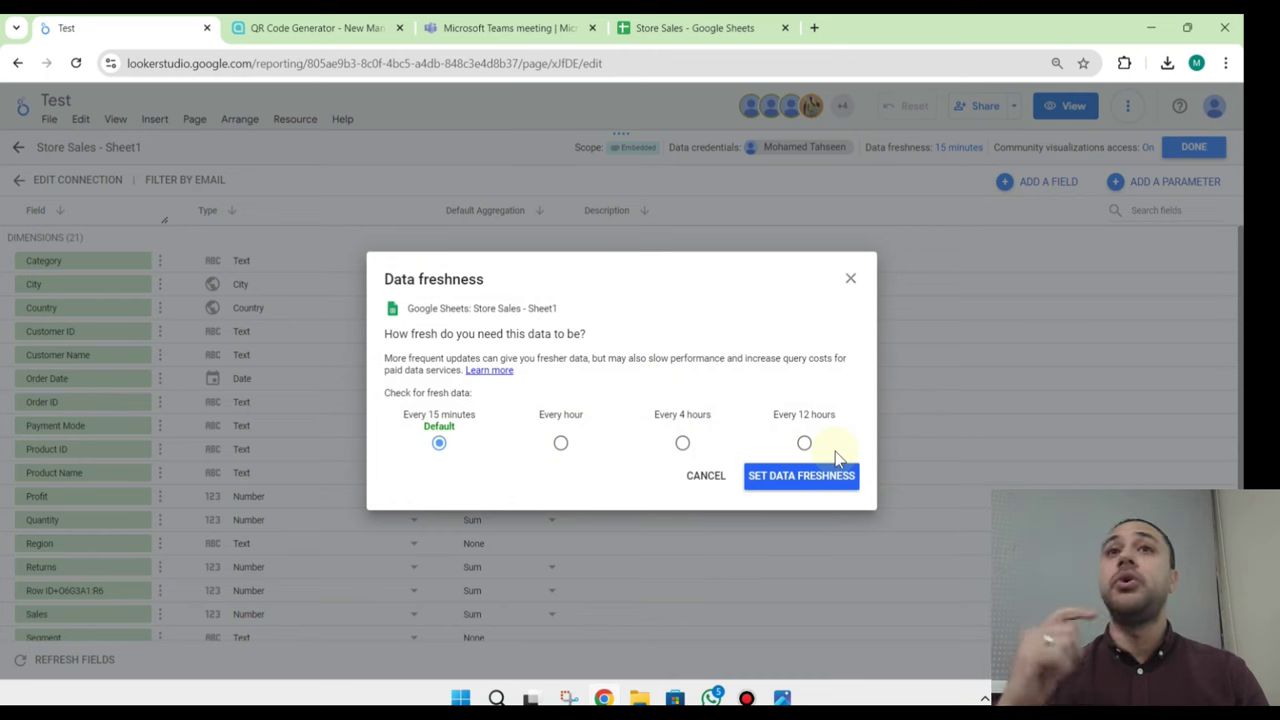
click(701, 472)
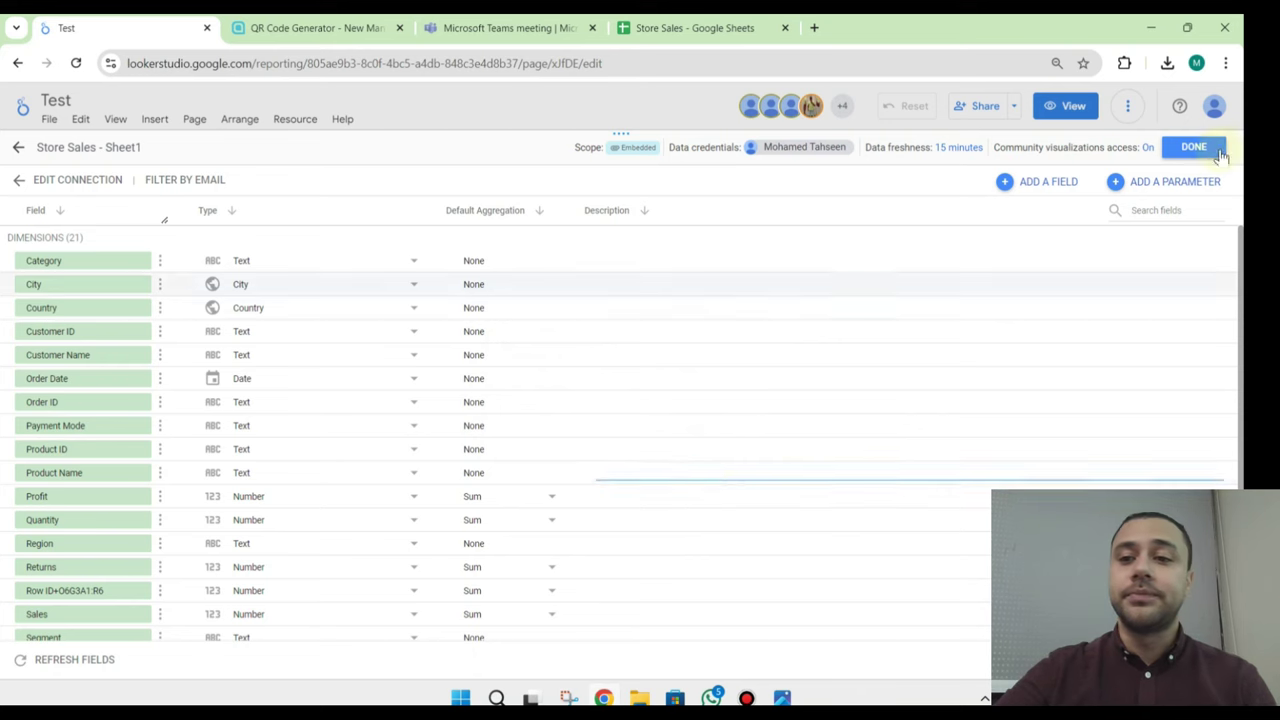
click(1194, 148)
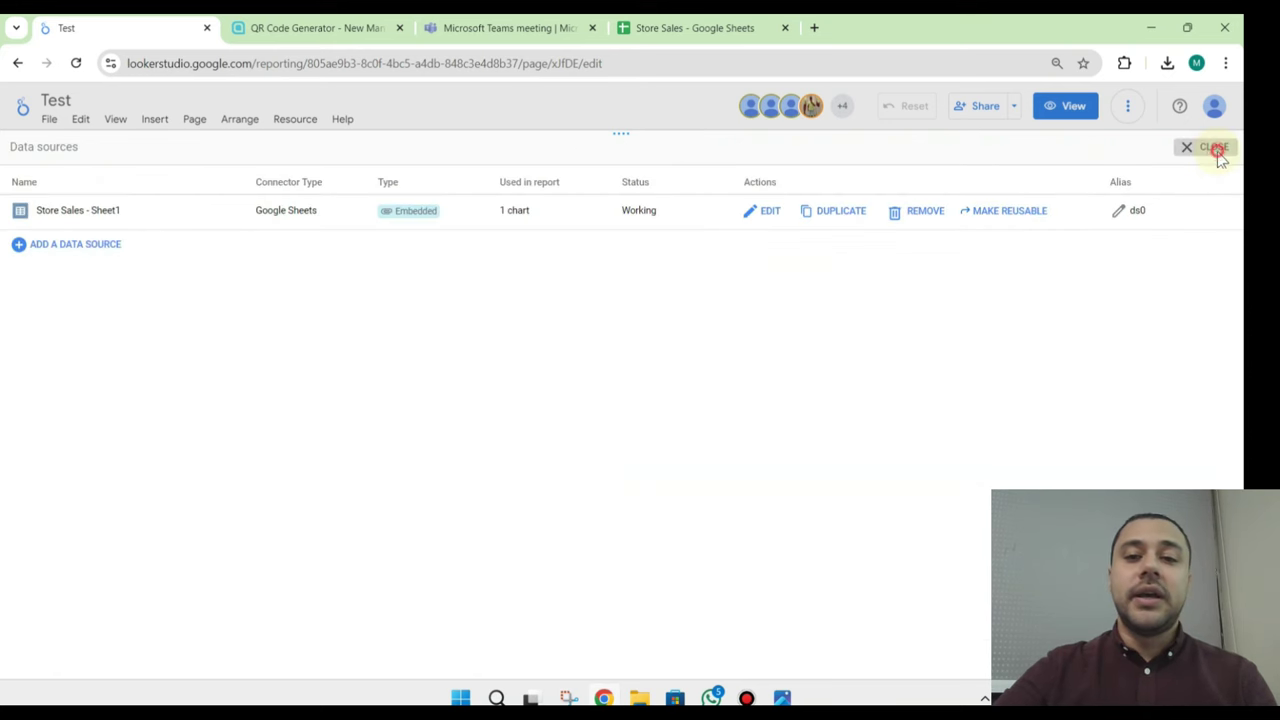
click(1216, 150)
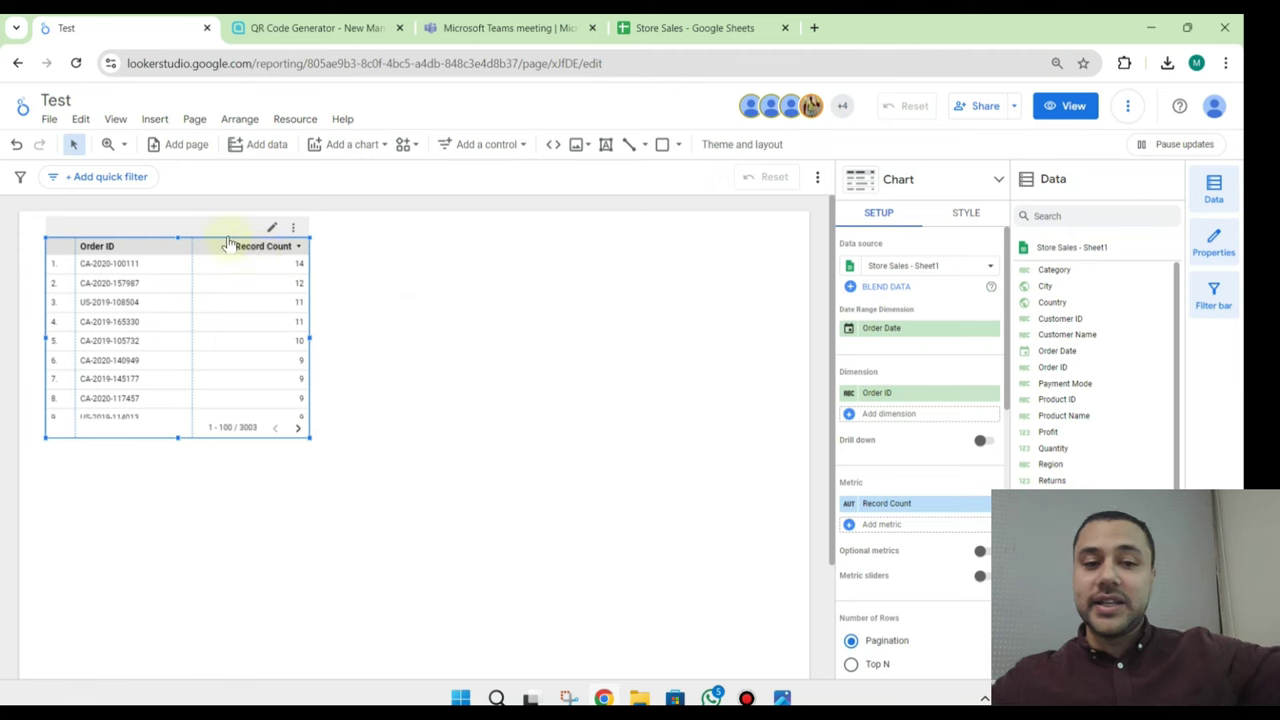
Delete the Order ID table and browse the File menu's Version history options
key(Delete)
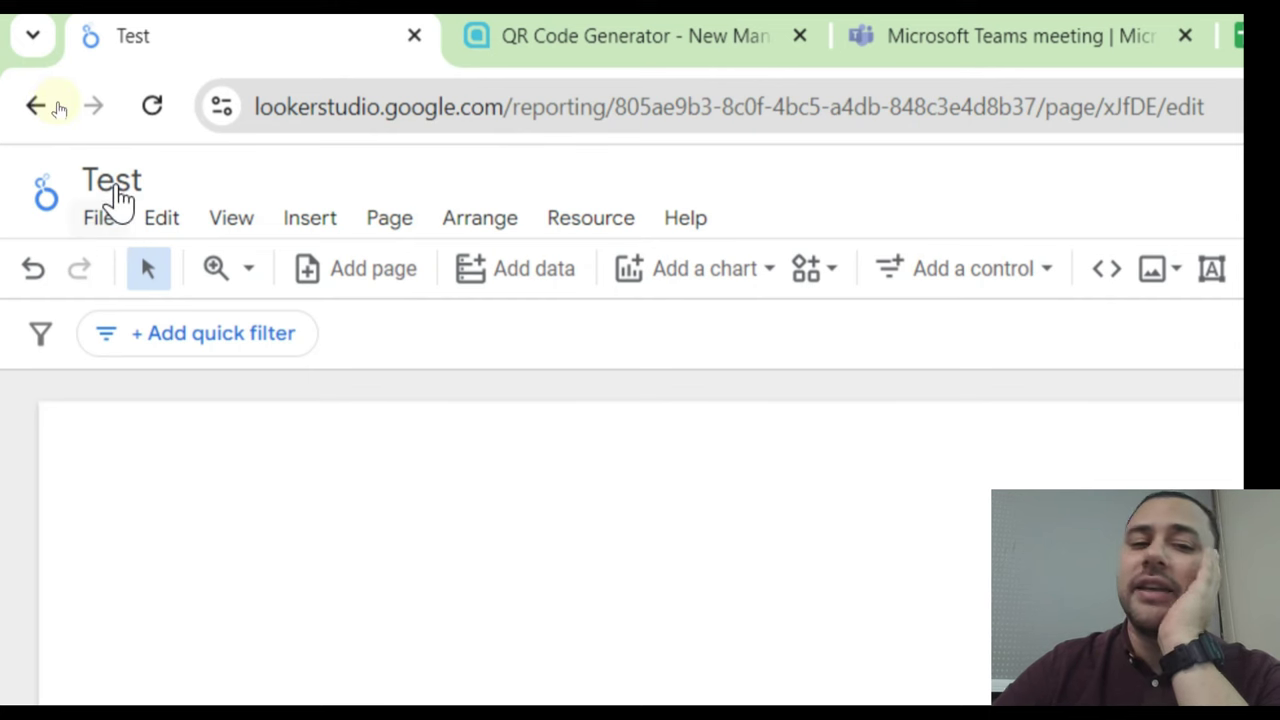
click(118, 230)
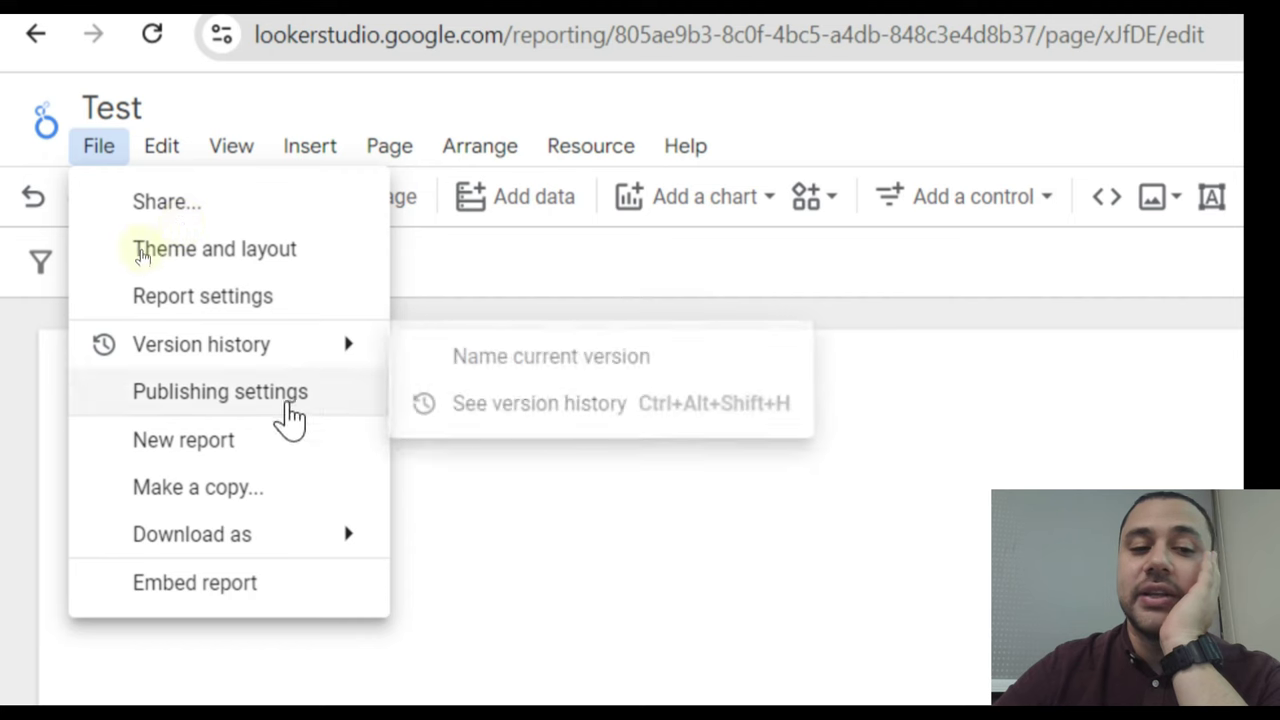
mouse_move(200, 349)
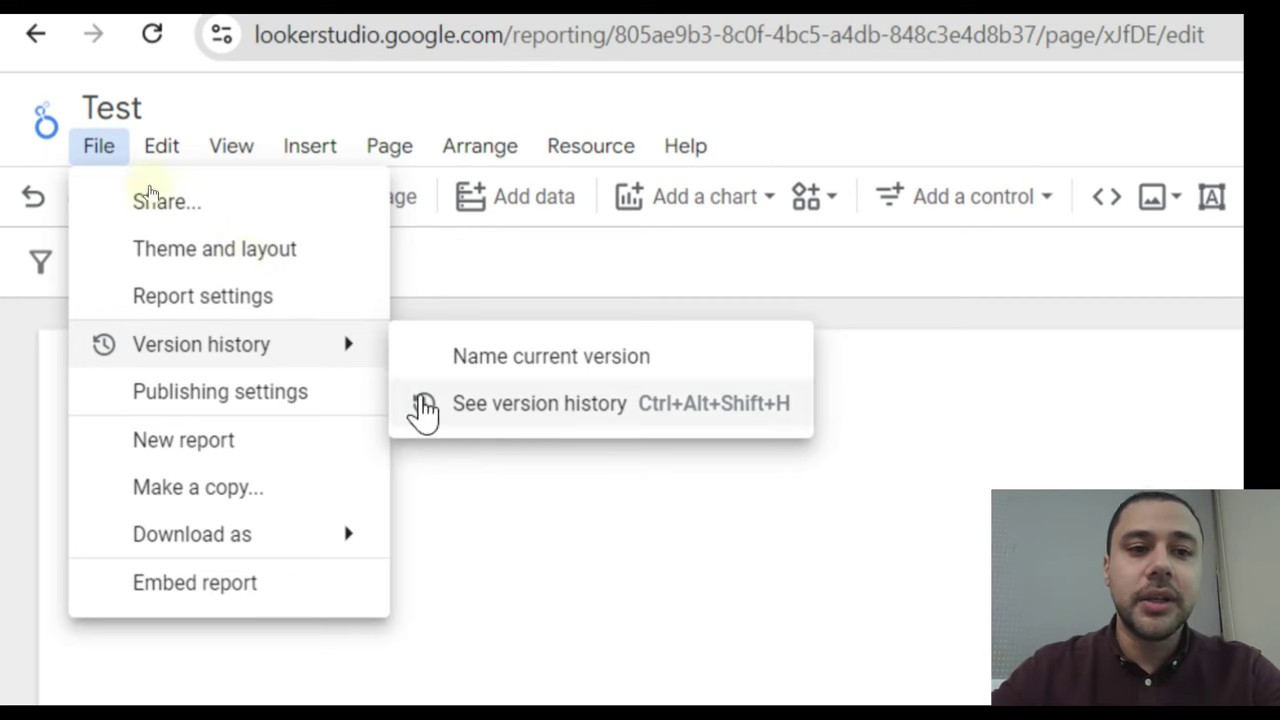
click(85, 108)
click(165, 178)
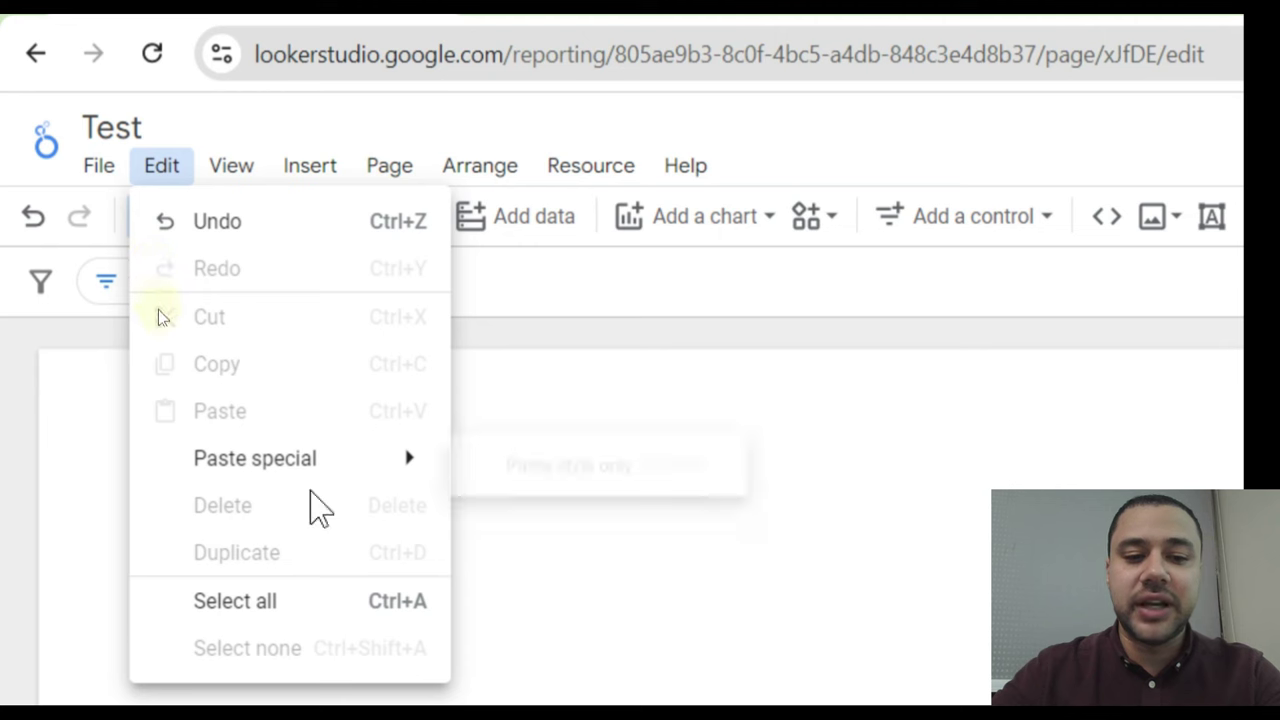
click(228, 166)
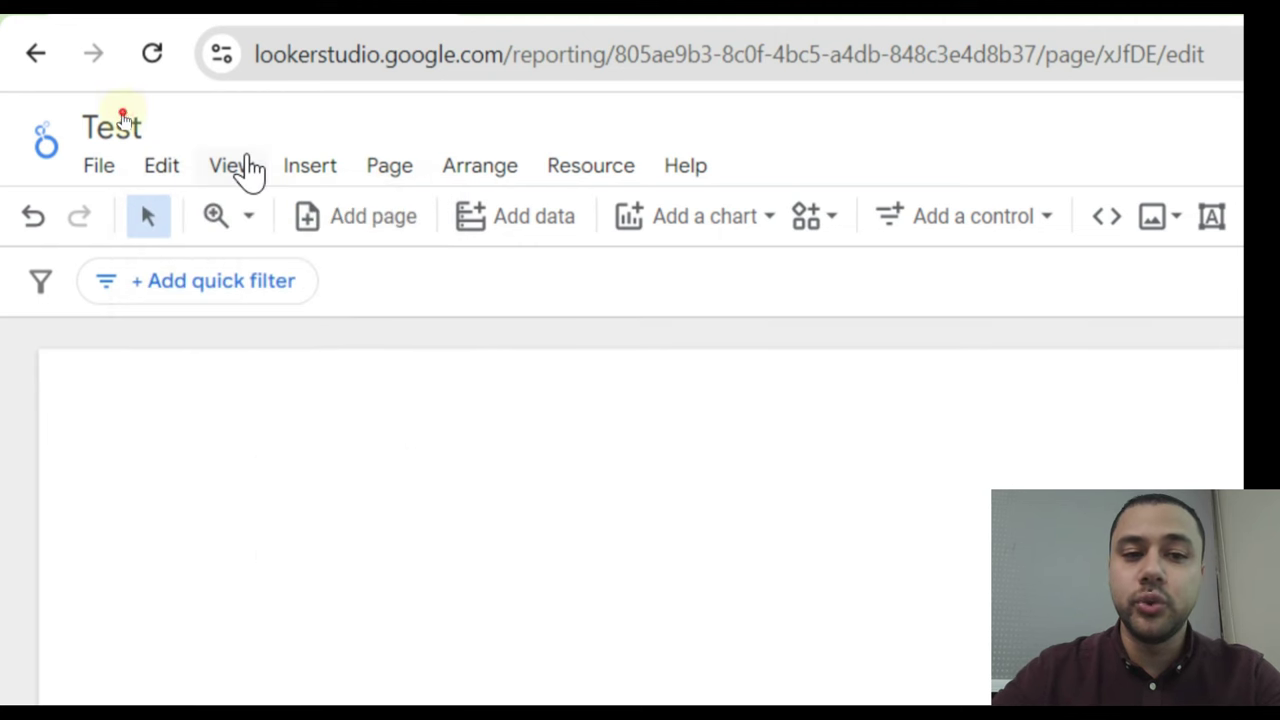
click(243, 166)
mouse_move(480, 508)
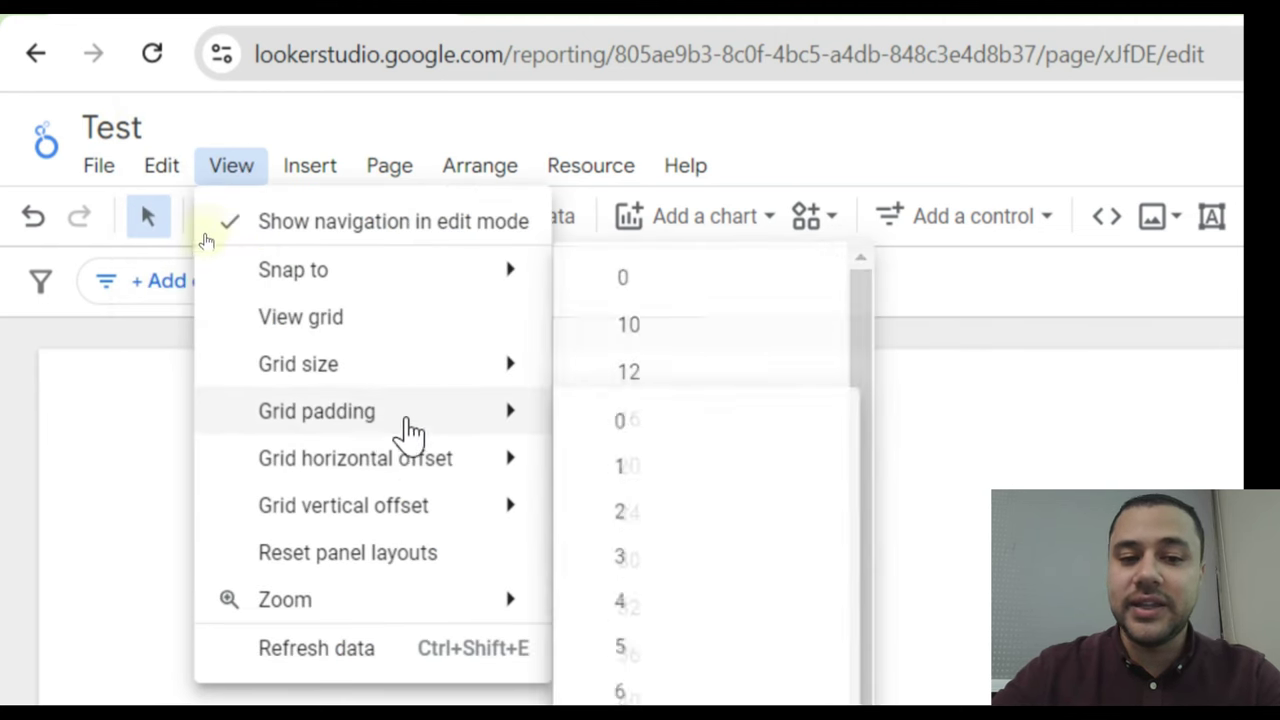
click(643, 286)
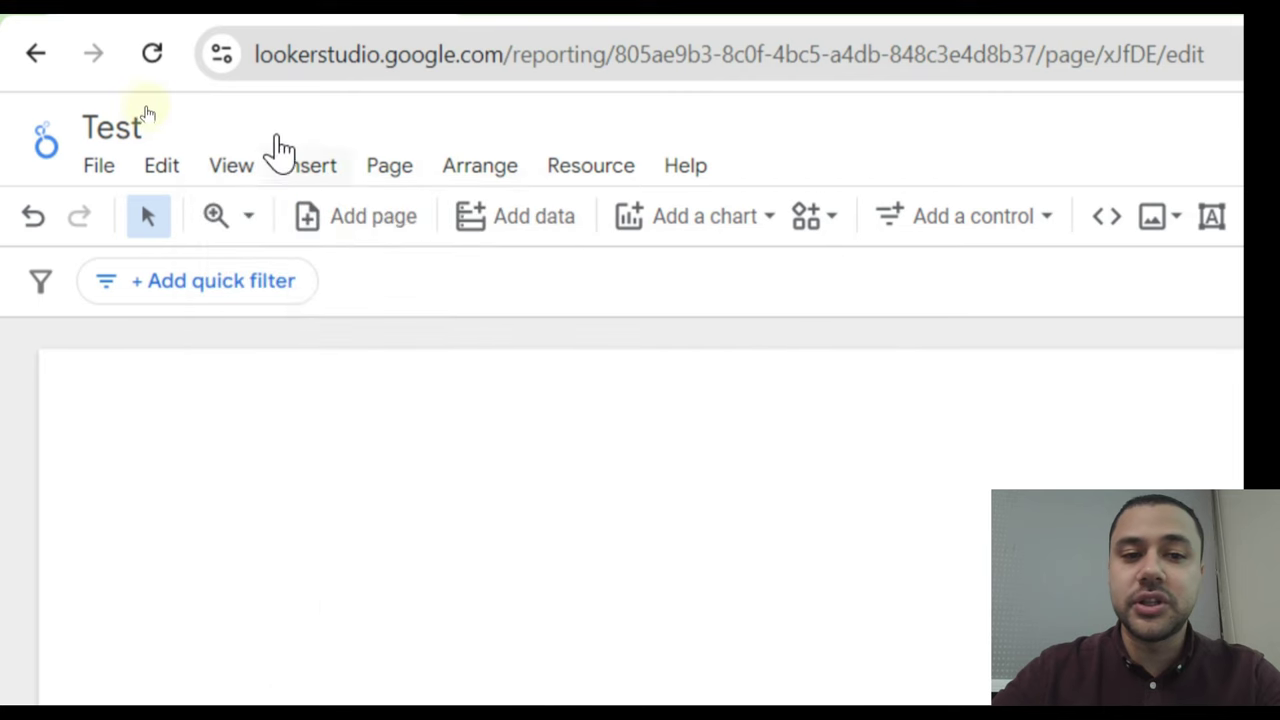
click(302, 165)
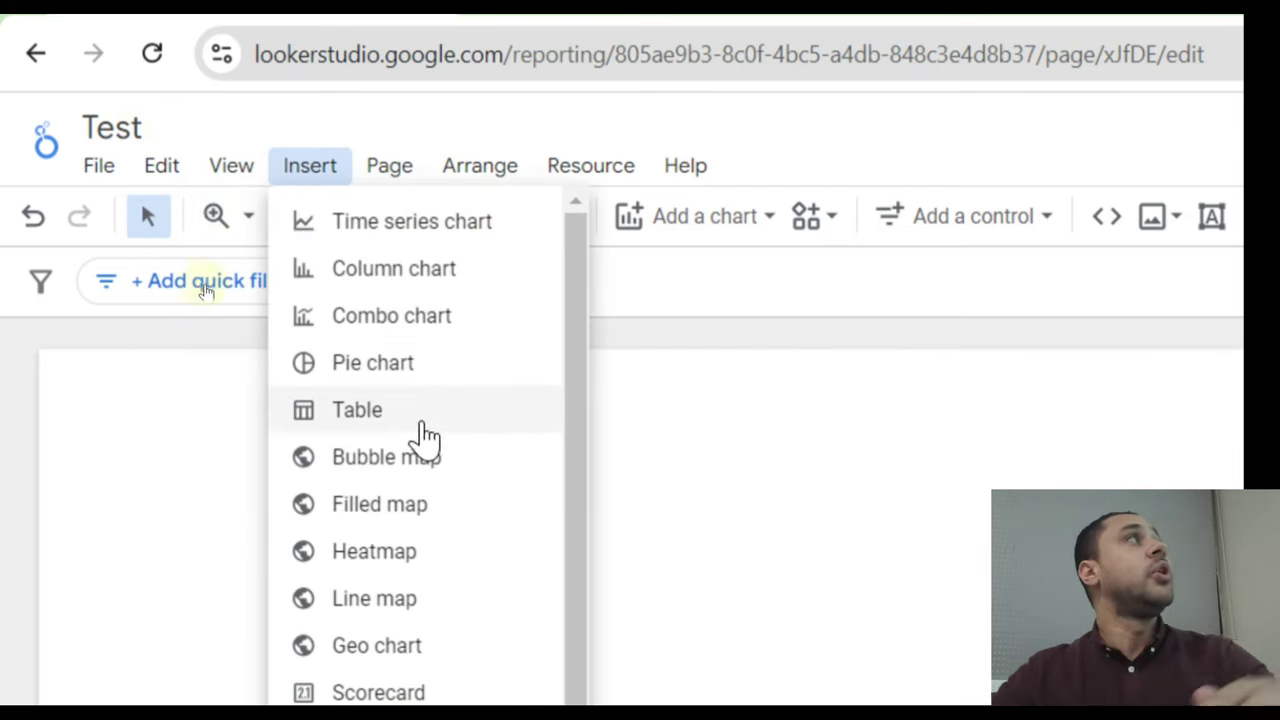
scroll(409, 471, down, 3)
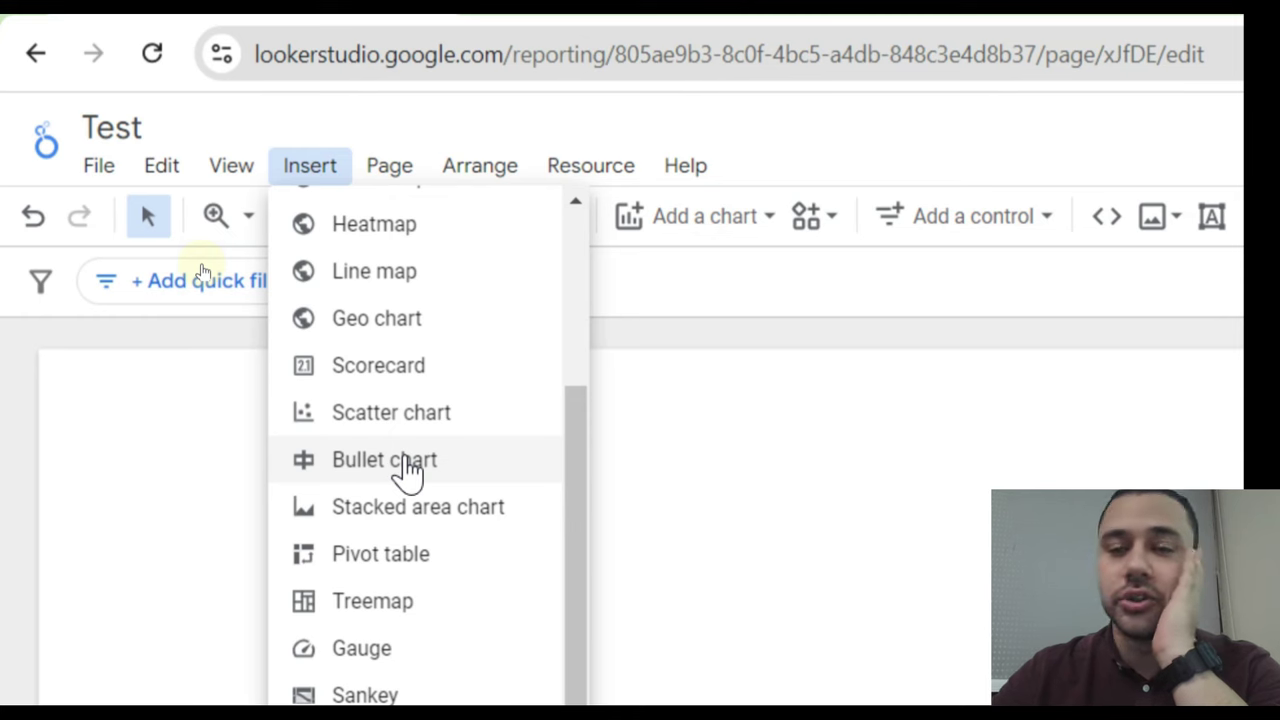
scroll(417, 434, down, 2)
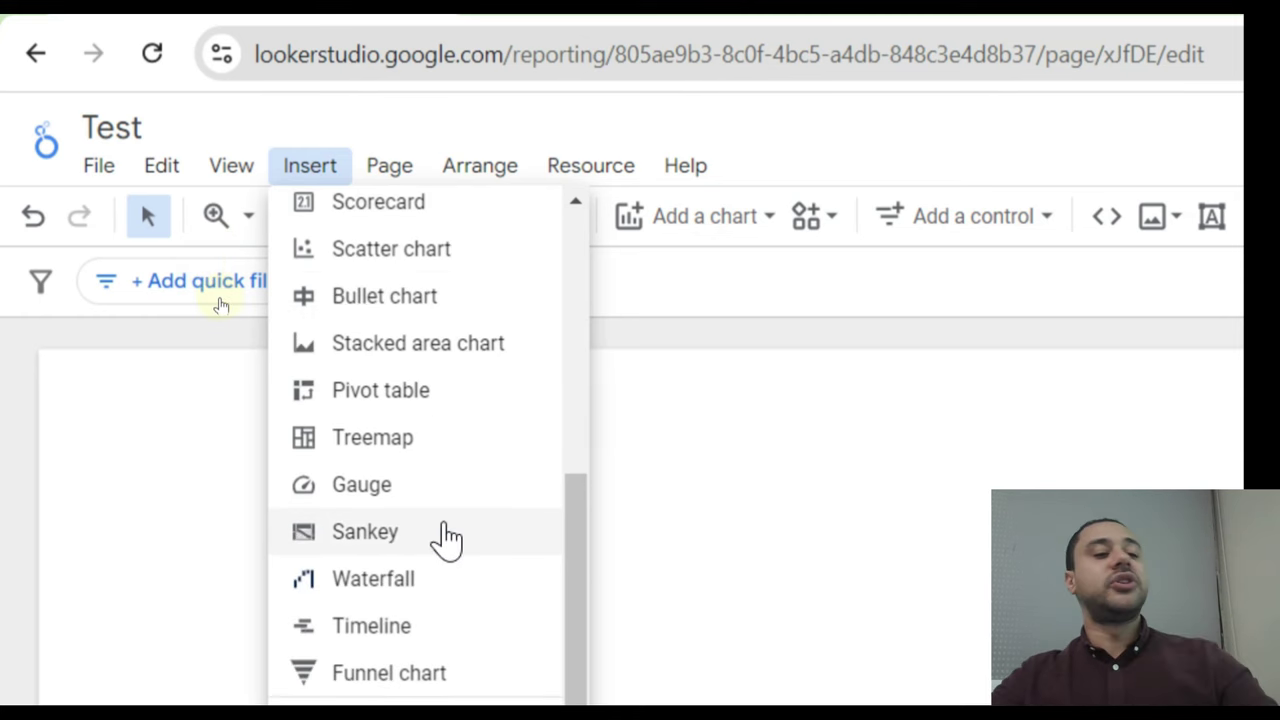
scroll(420, 420, up, 4)
scroll(452, 645, down, 8)
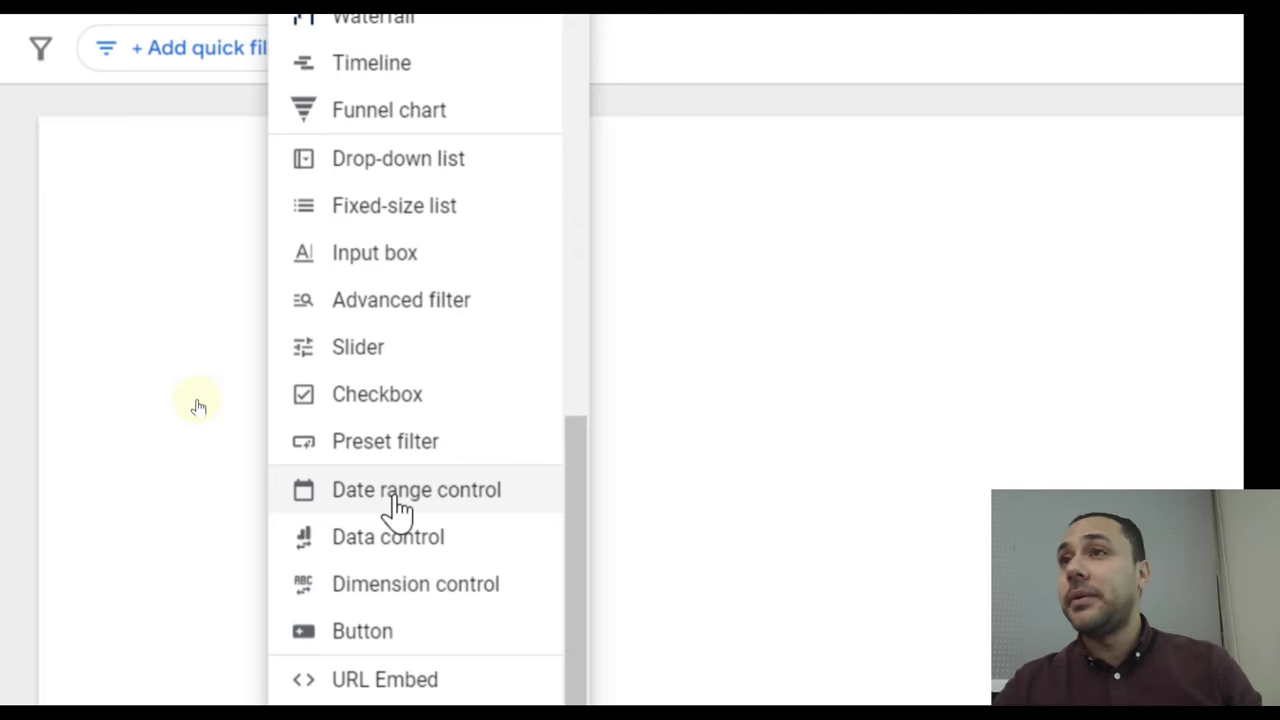
scroll(503, 360, up, 8)
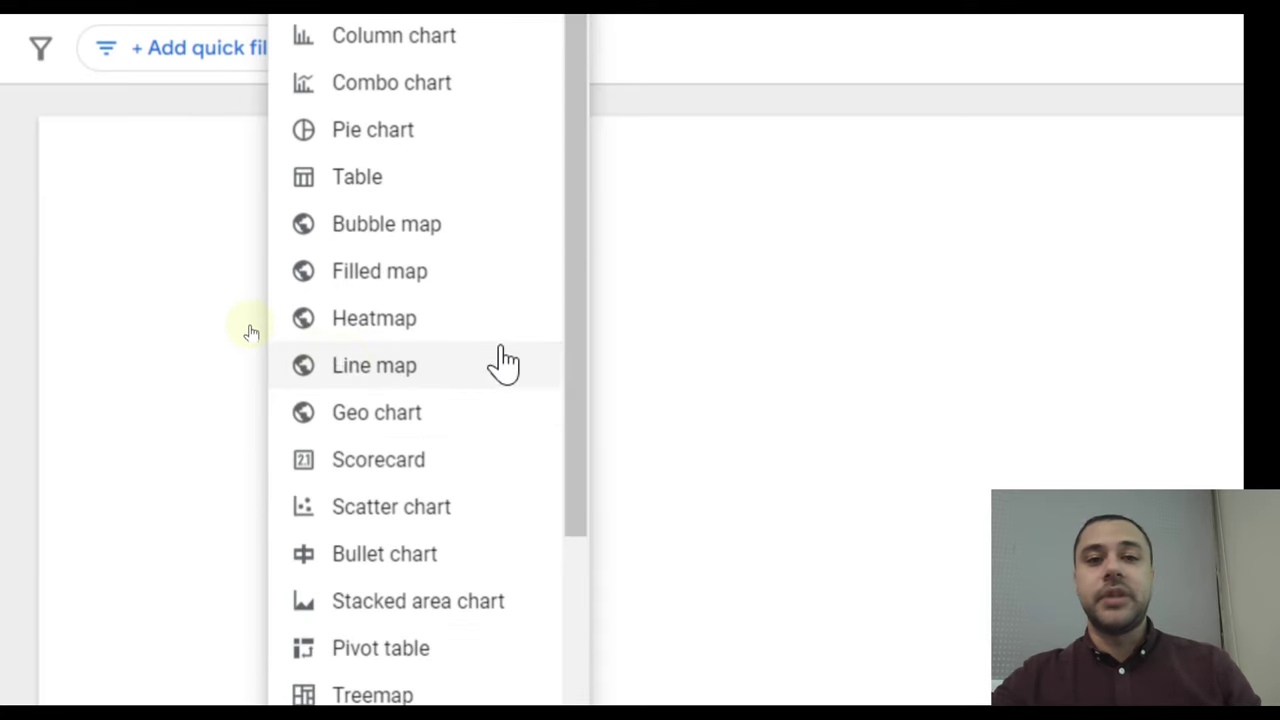
click(392, 200)
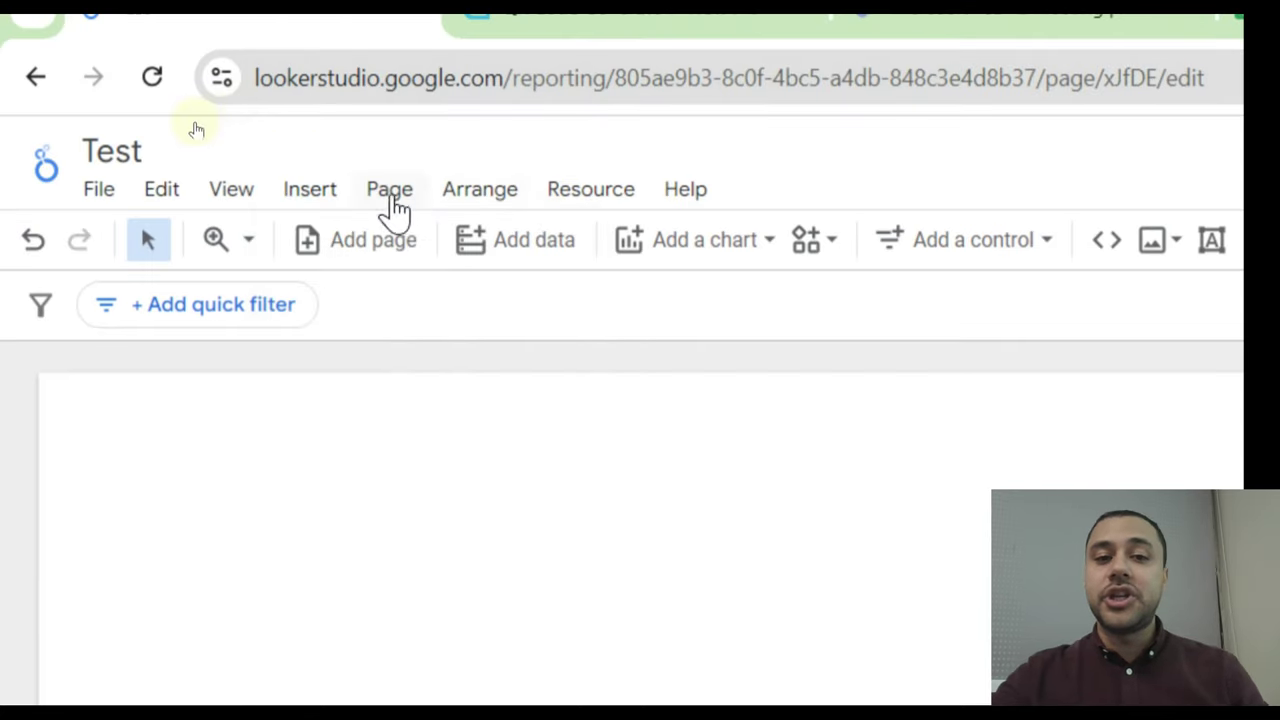
click(392, 200)
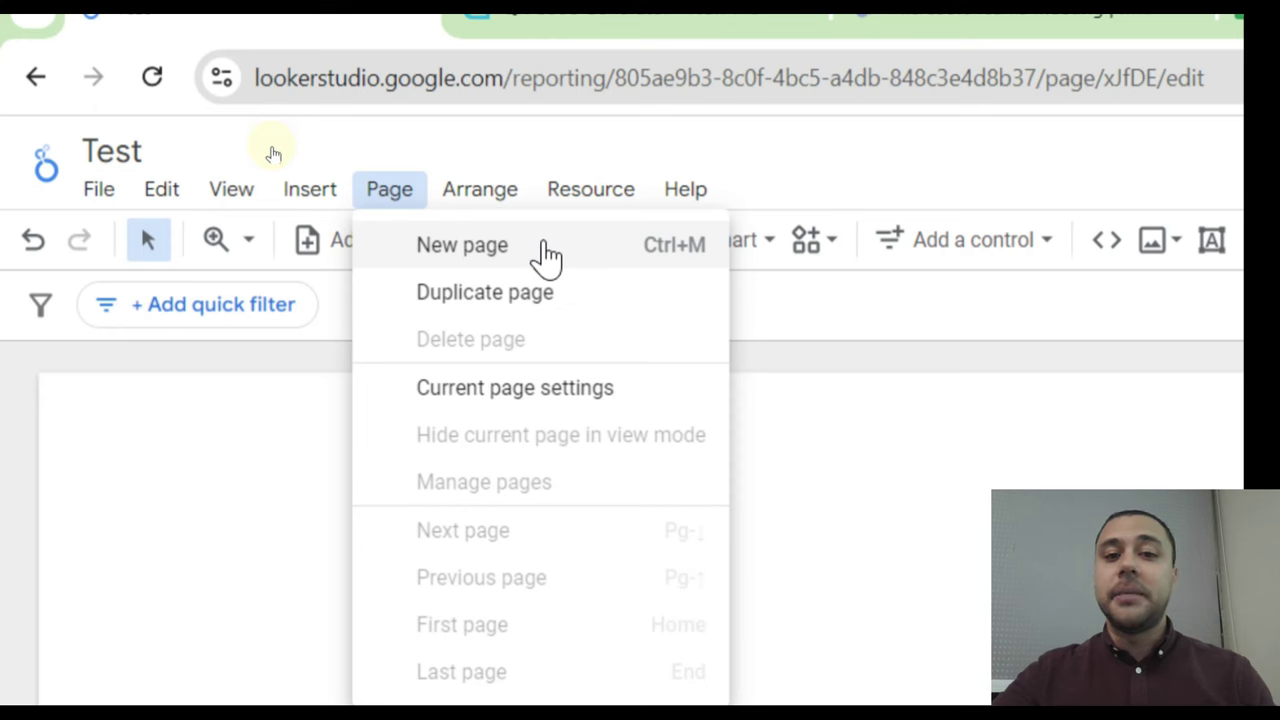
click(514, 189)
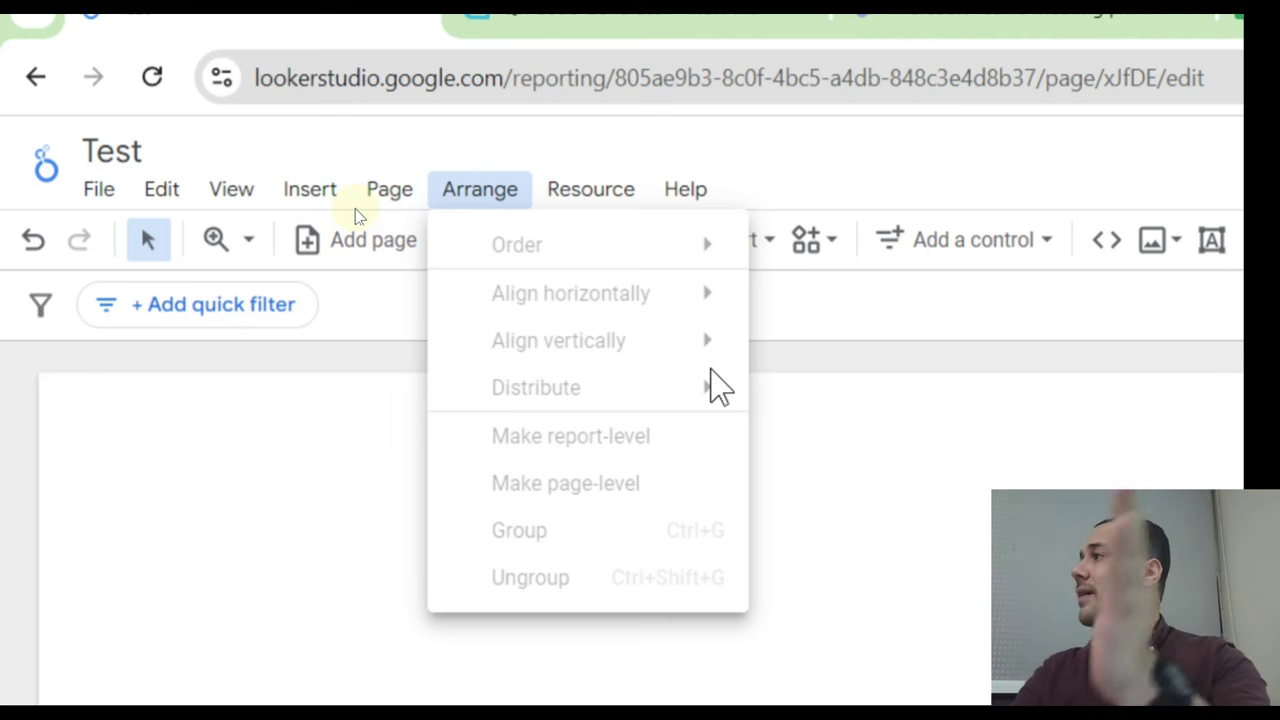
click(580, 210)
click(578, 212)
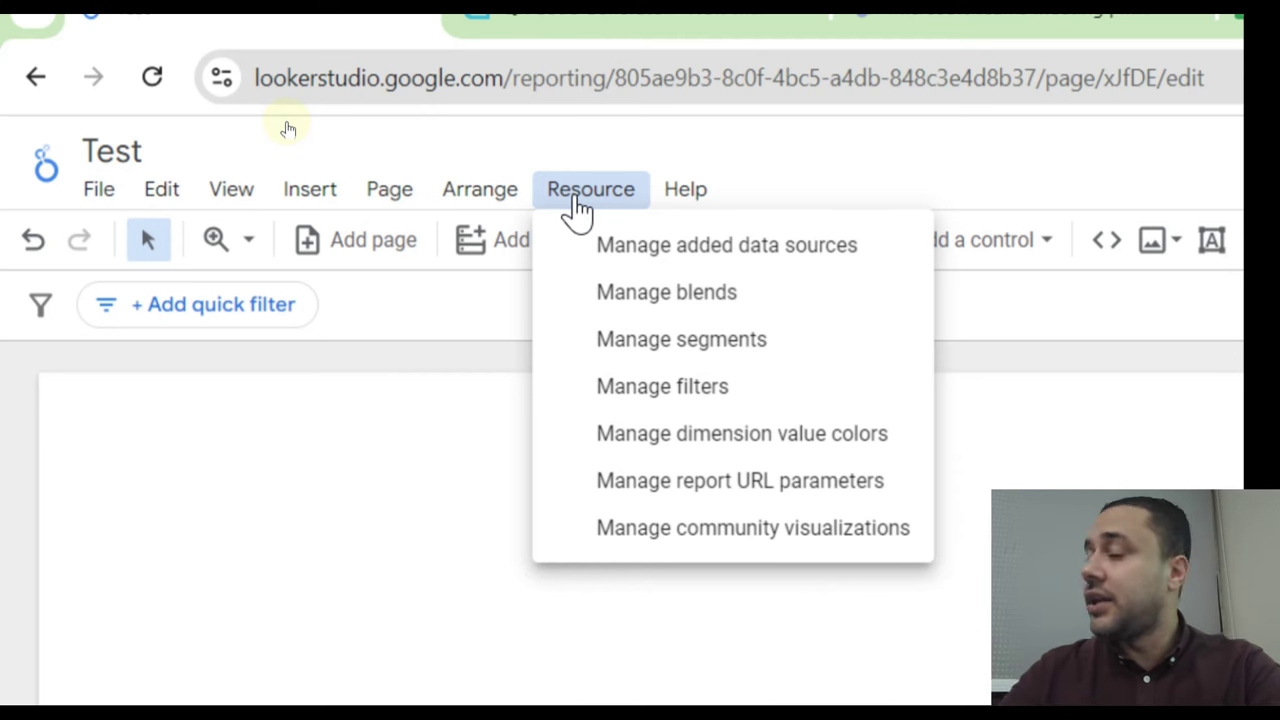
click(810, 175)
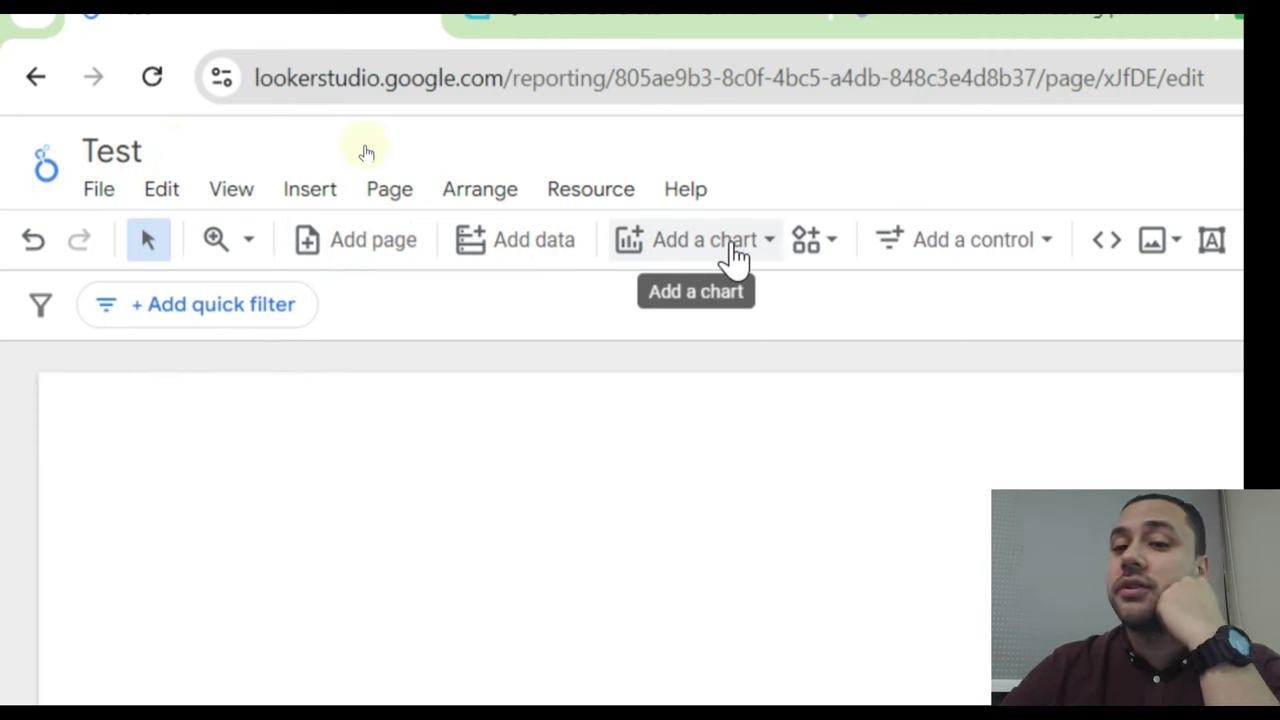
click(816, 243)
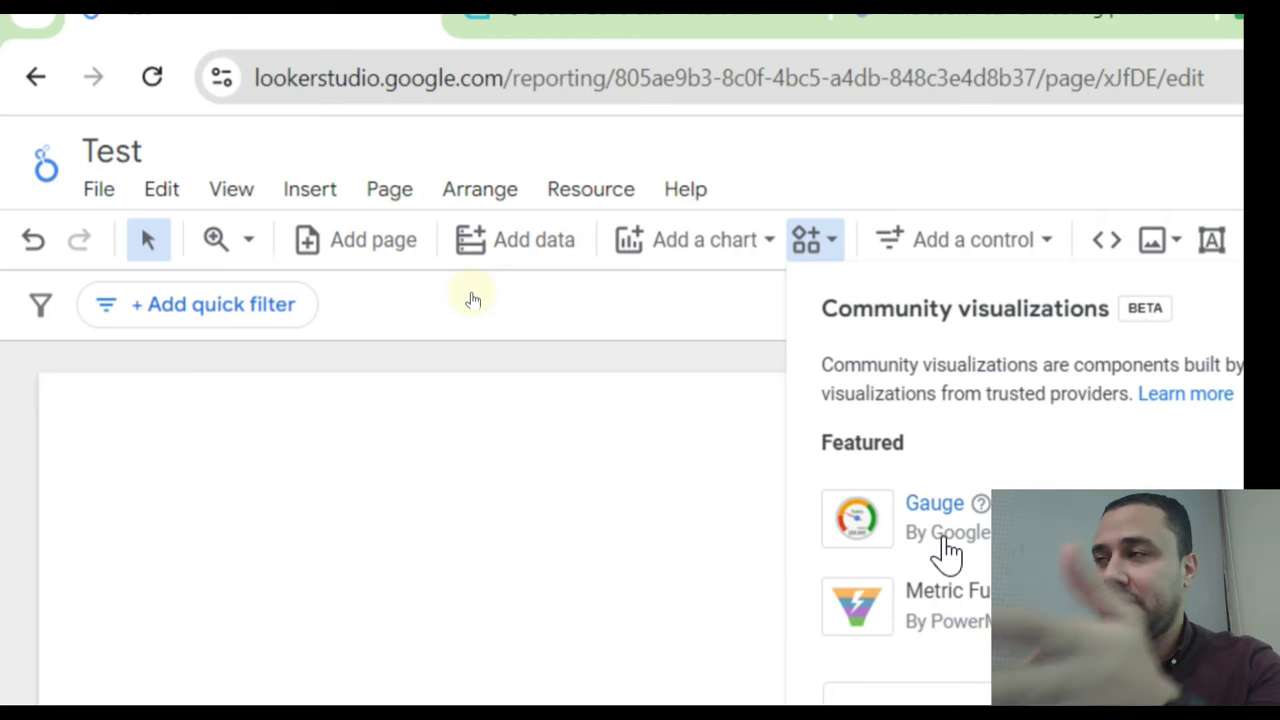
click(563, 366)
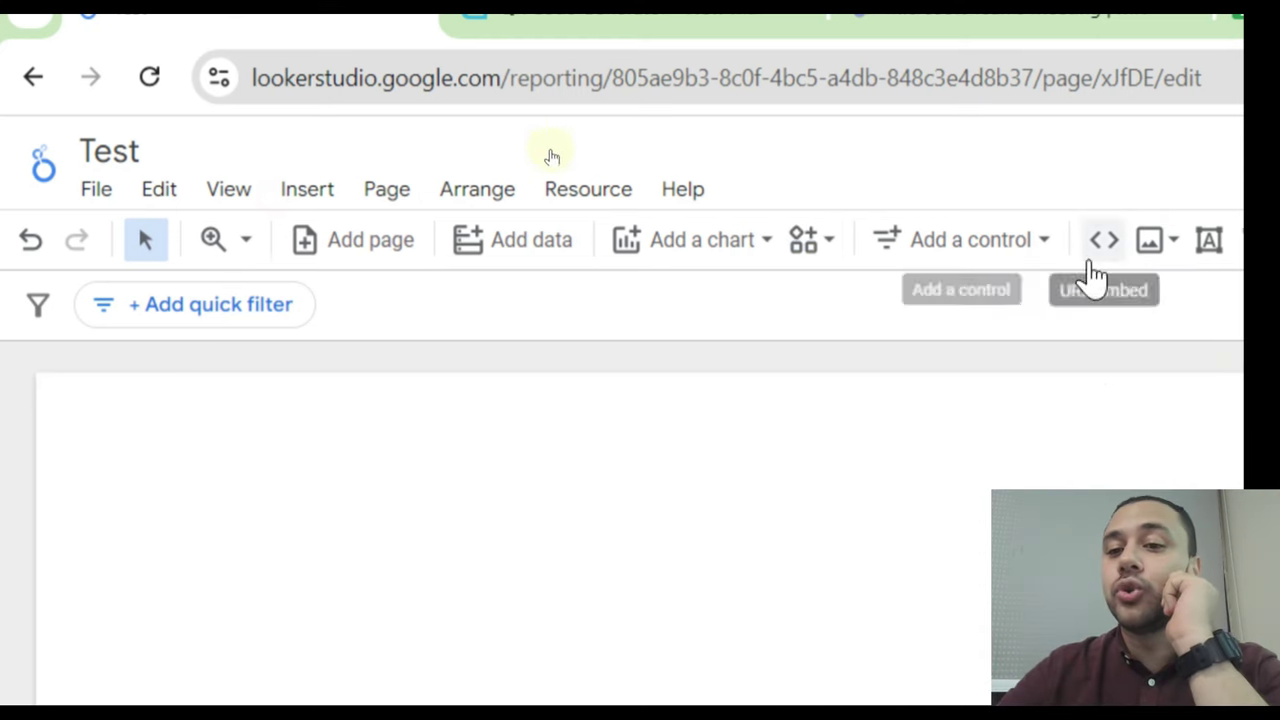
click(975, 245)
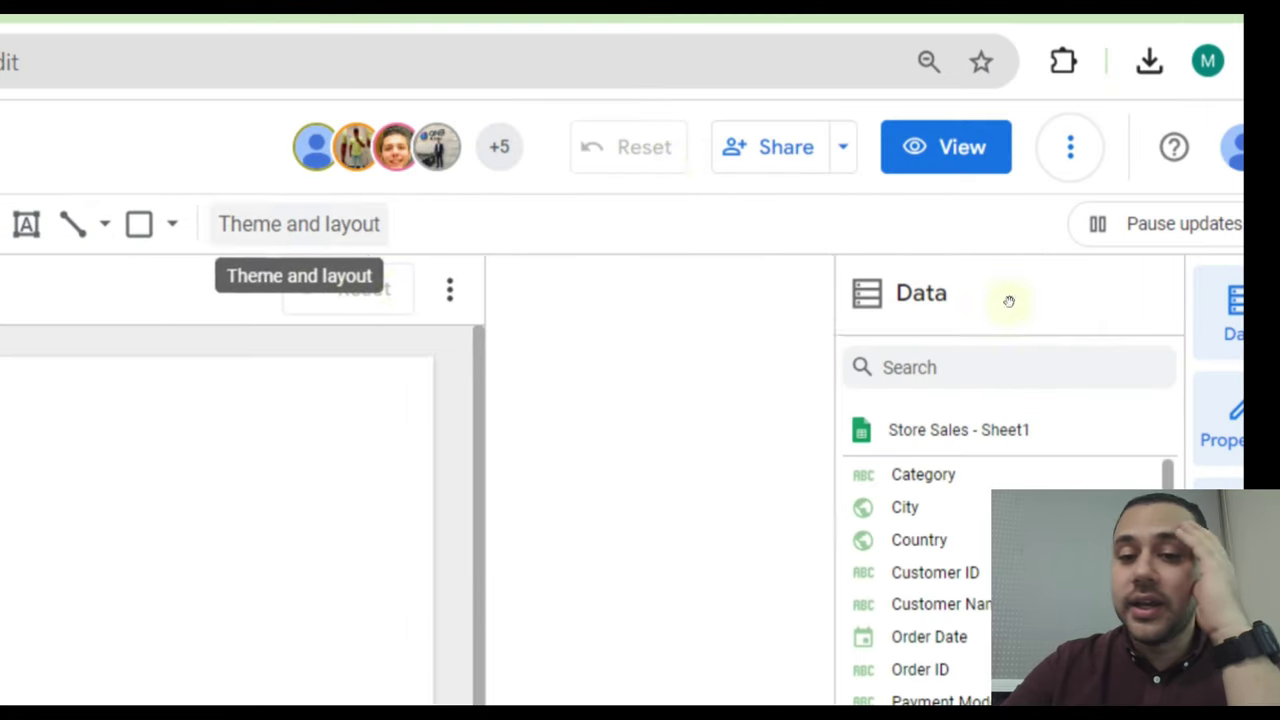
Browse the Theme and layout themes and view the Extract theme from image choices
click(925, 290)
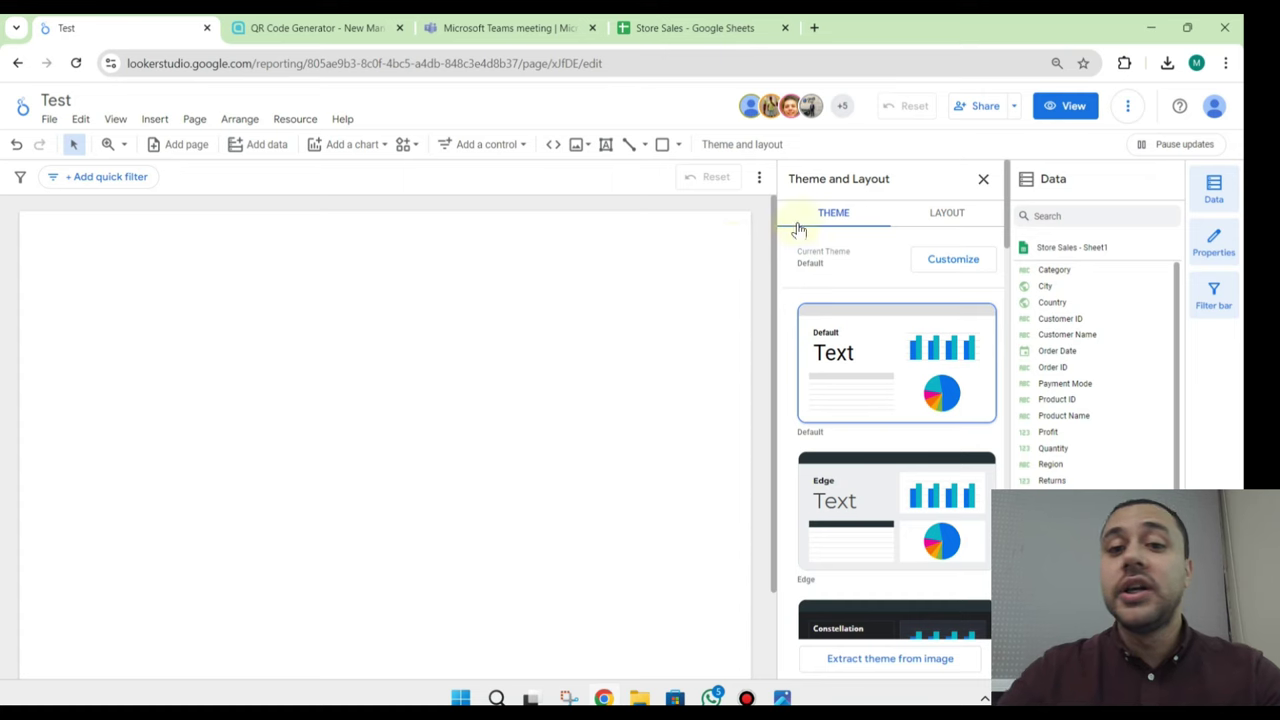
scroll(865, 260, down, 6)
scroll(860, 340, up, 6)
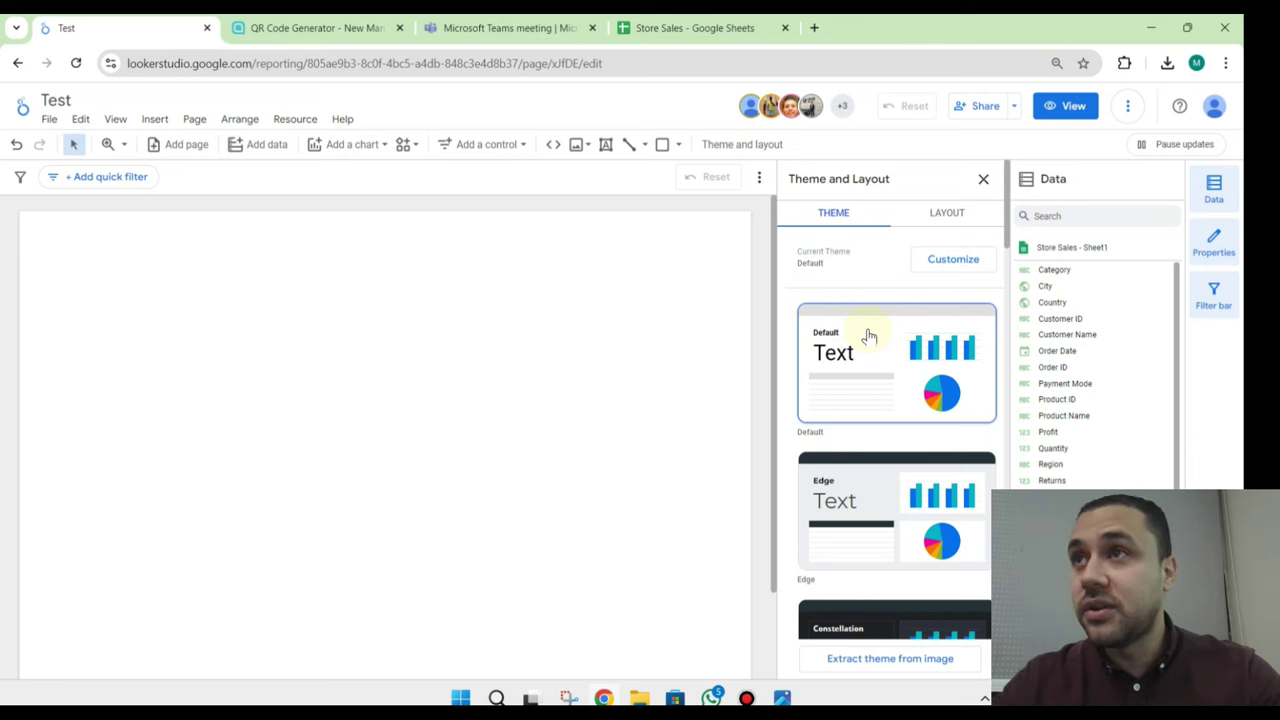
scroll(917, 323, down, 9)
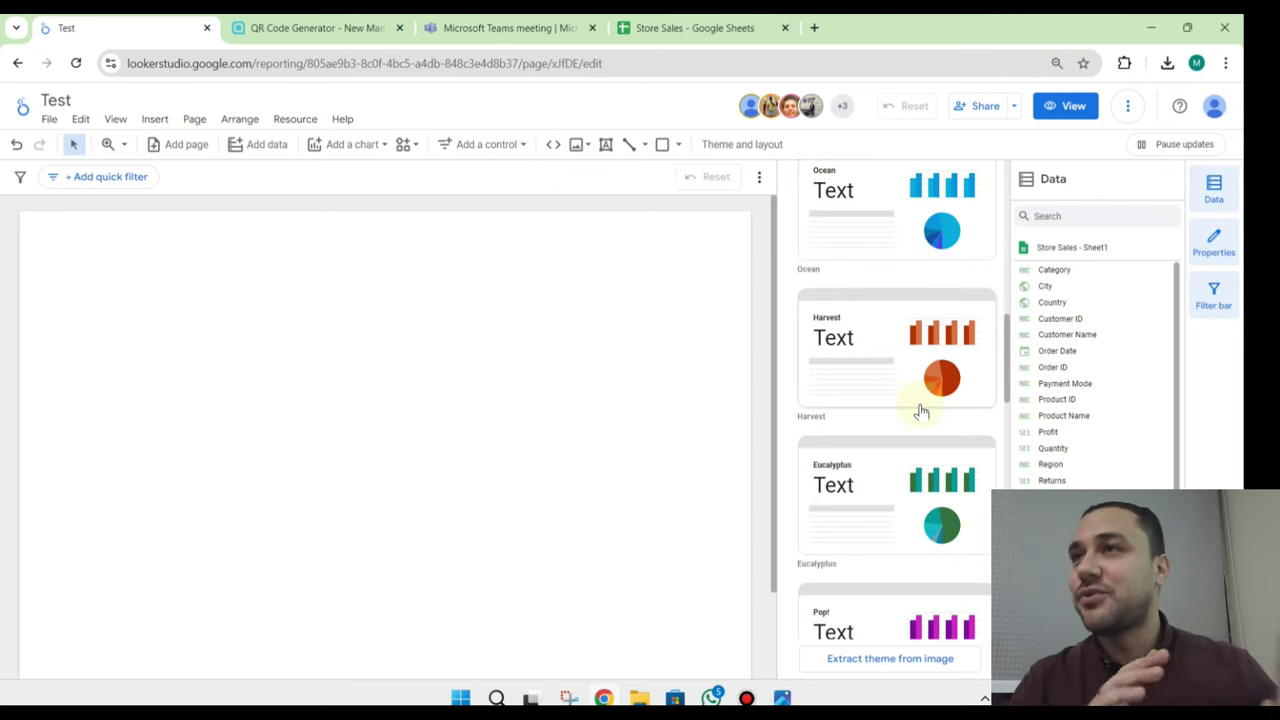
scroll(921, 411, down, 6)
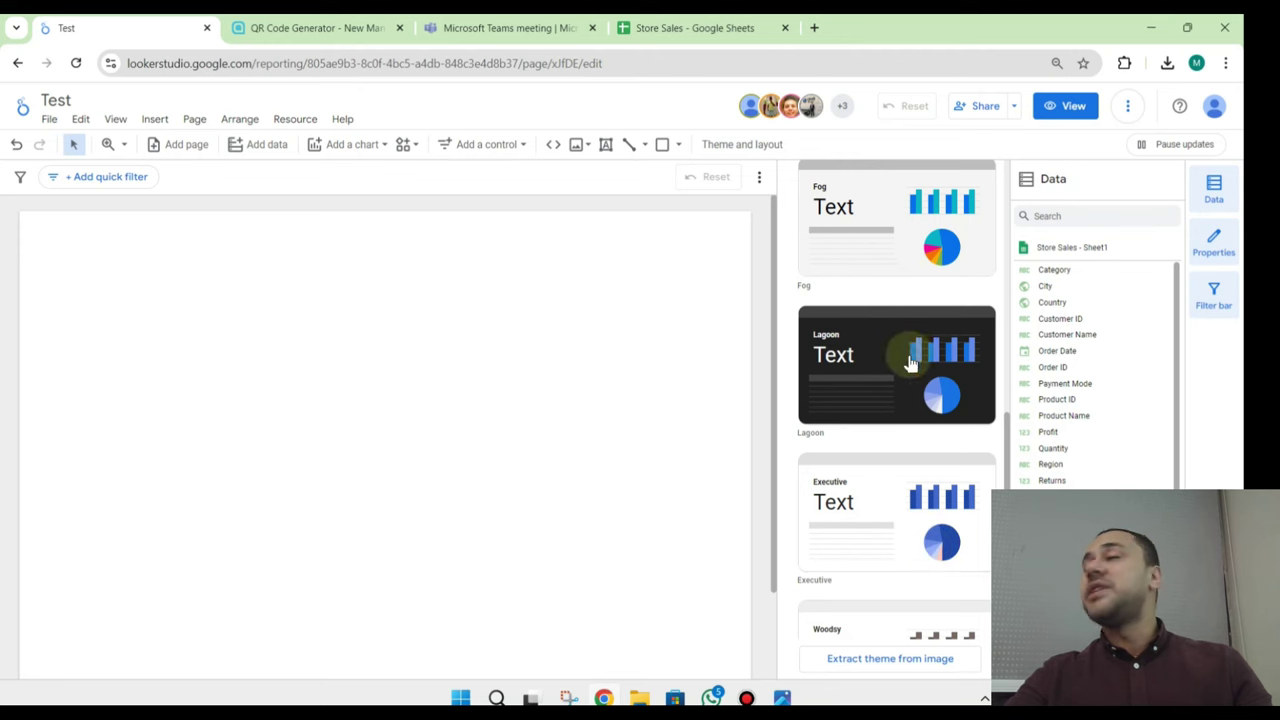
scroll(908, 385, down, 1)
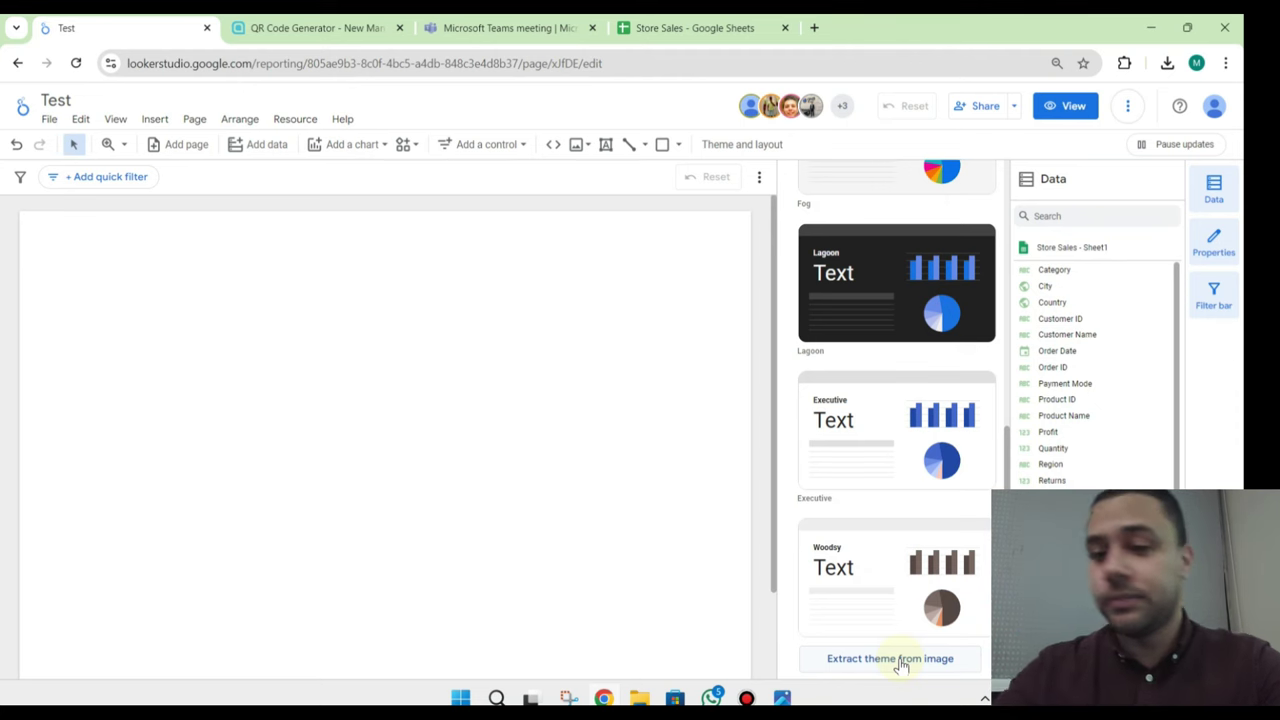
click(901, 663)
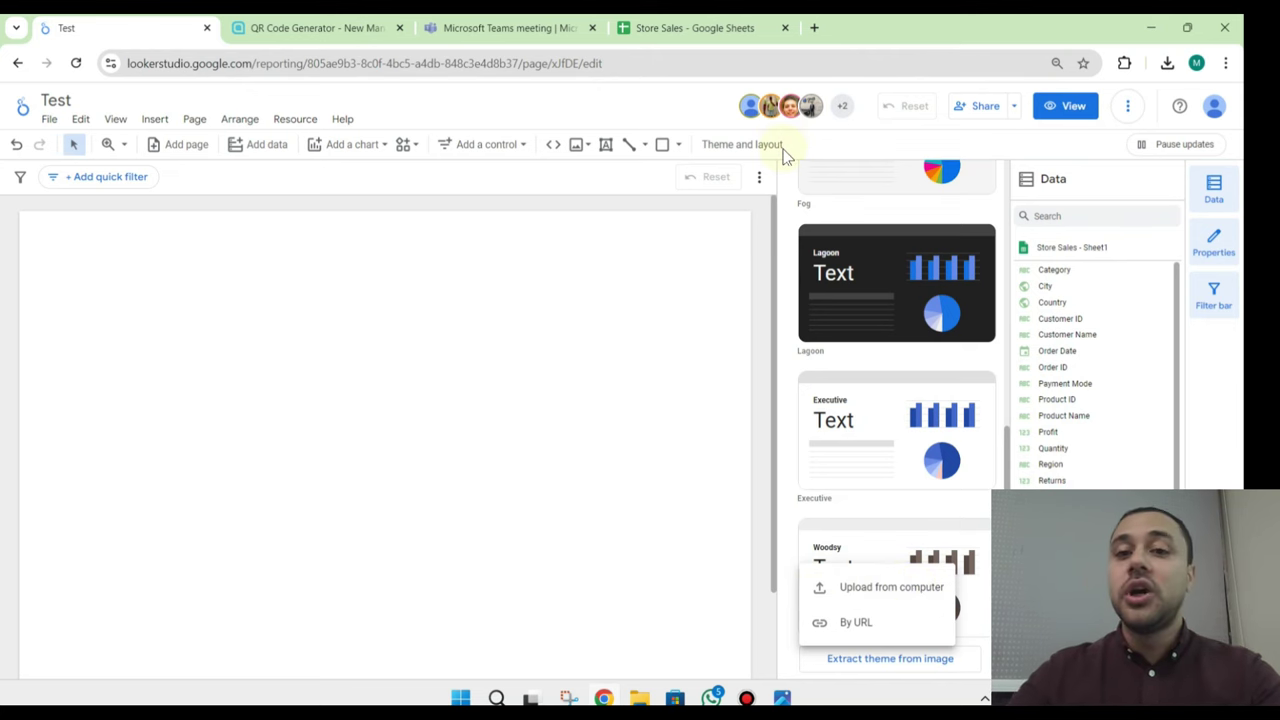
click(814, 28)
Go to color.adobe.com by typing 'colo' and choosing the address-bar suggestion
click(798, 64)
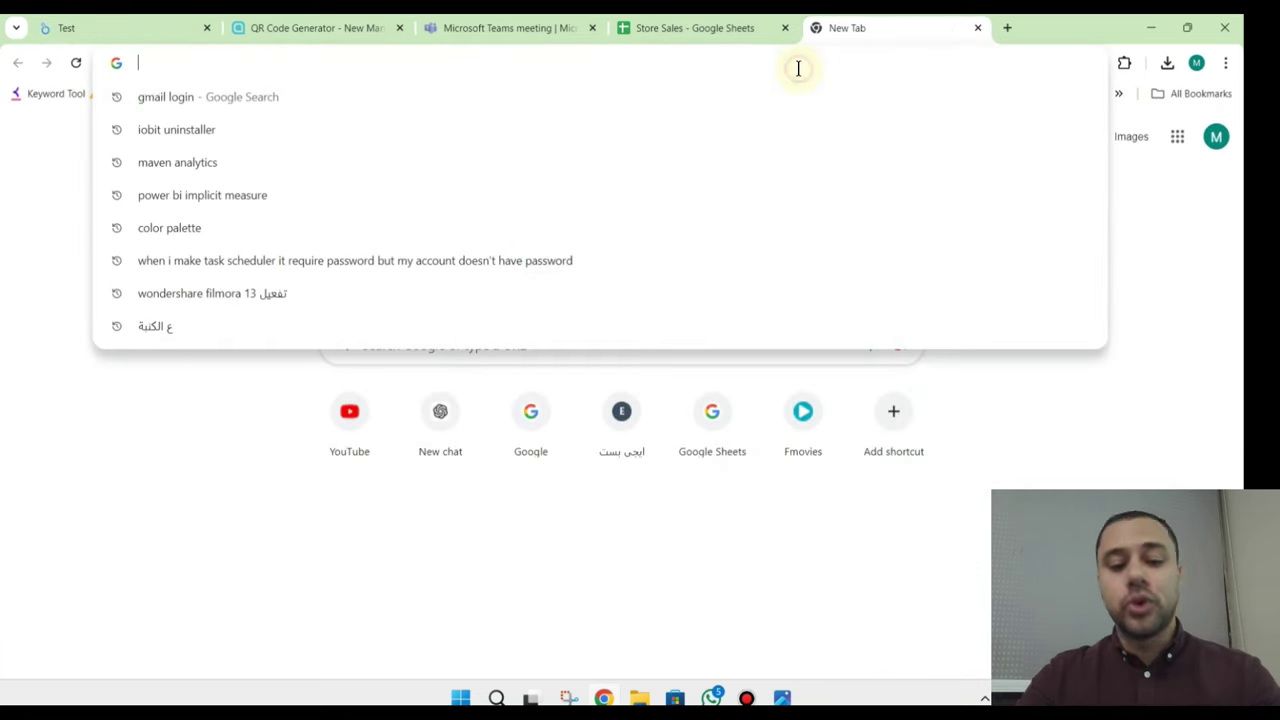
text(colo)
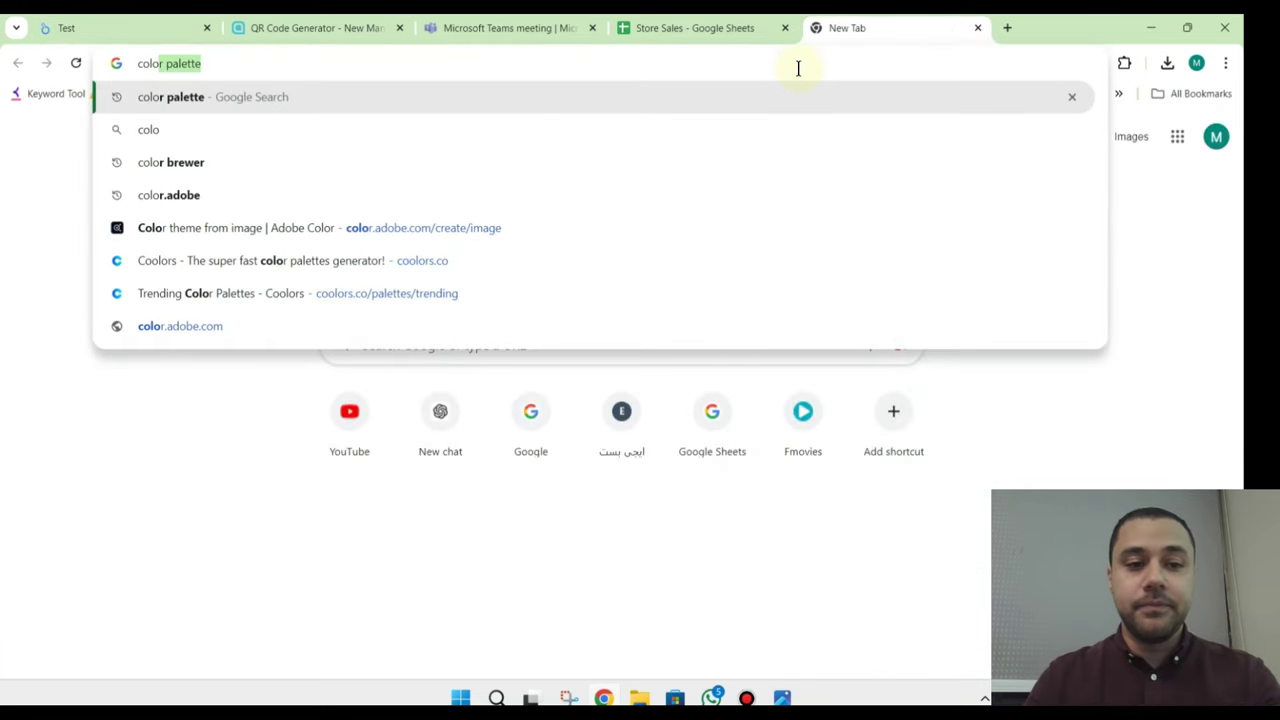
key(Down)
key(Down)
key(Down)
key(Down)
key(Down)
key(Down)
key(Down)
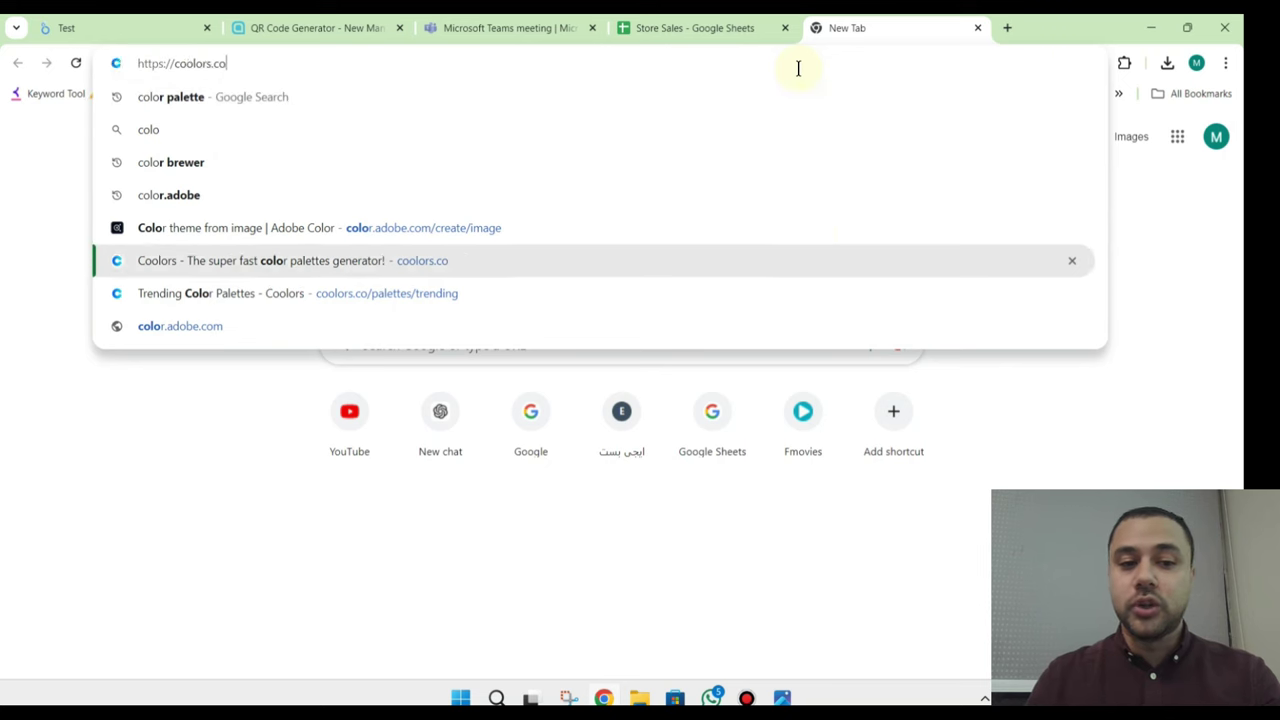
key(Return)
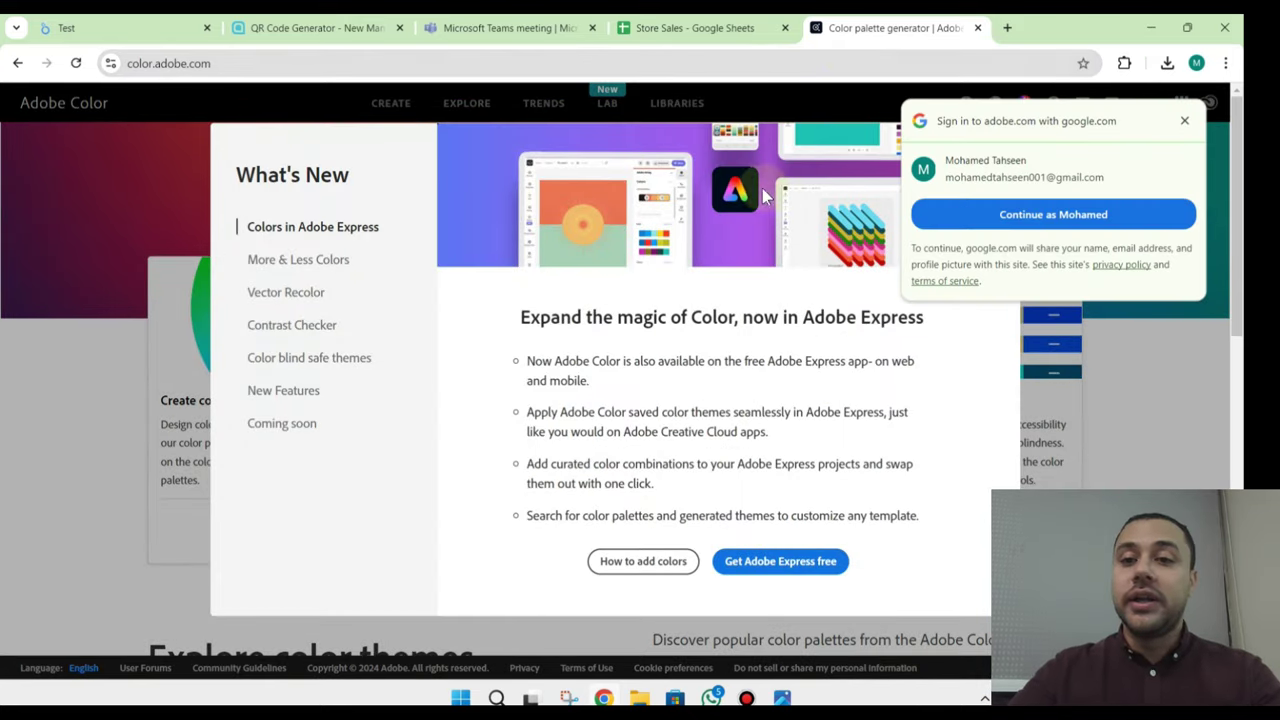
Dismiss the sign-in and What's New pop-ups and go to Adobe Color's Extract theme page
click(1184, 121)
click(1000, 146)
scroll(733, 377, down, 8)
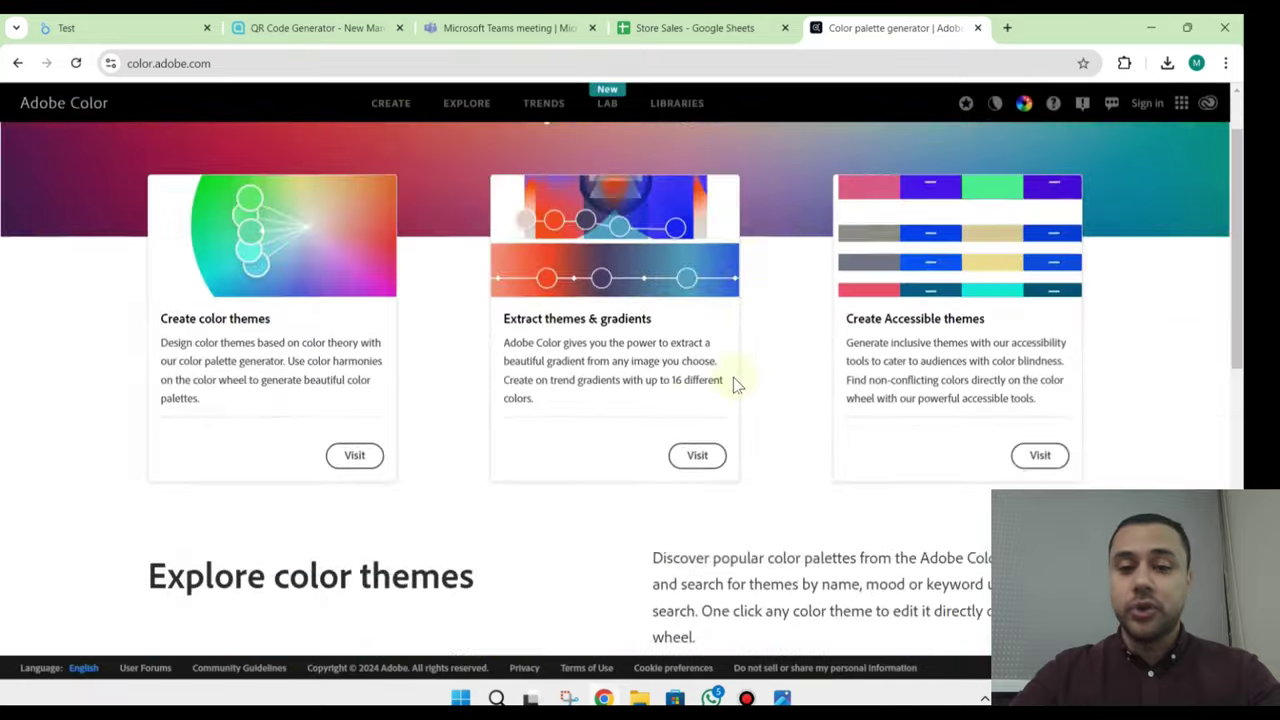
scroll(531, 403, up, 6)
scroll(527, 428, up, 3)
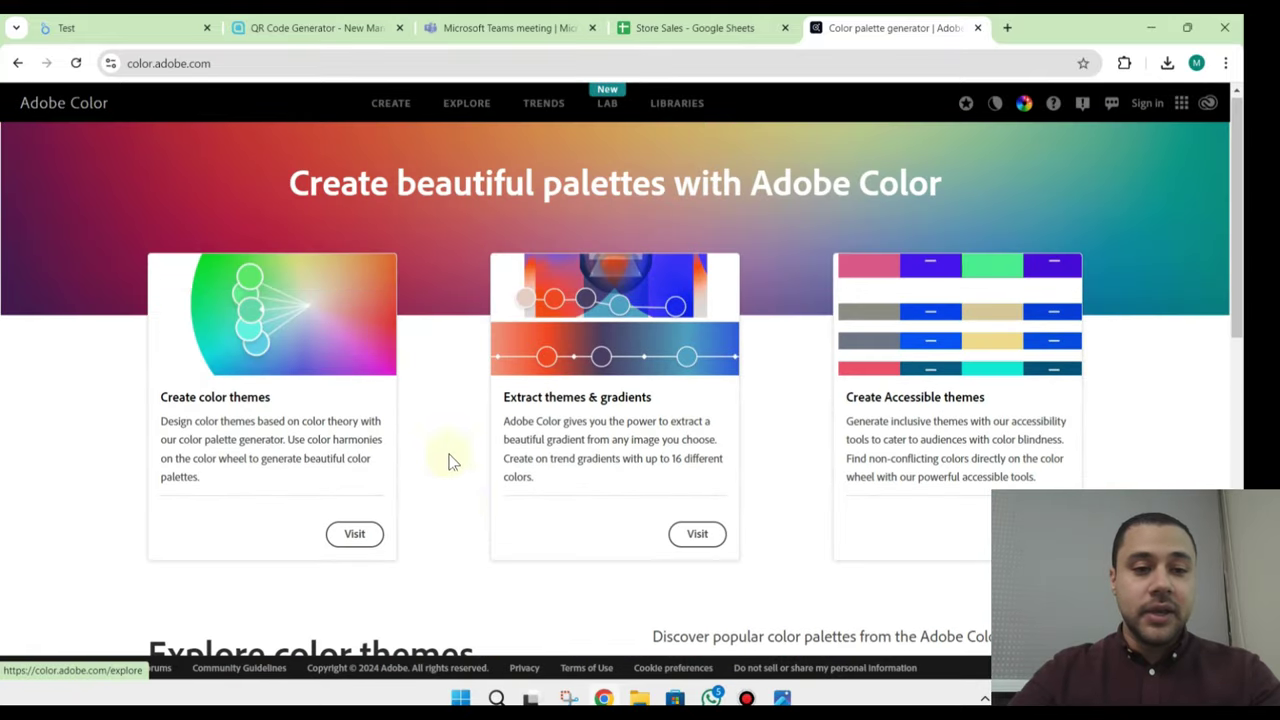
click(690, 533)
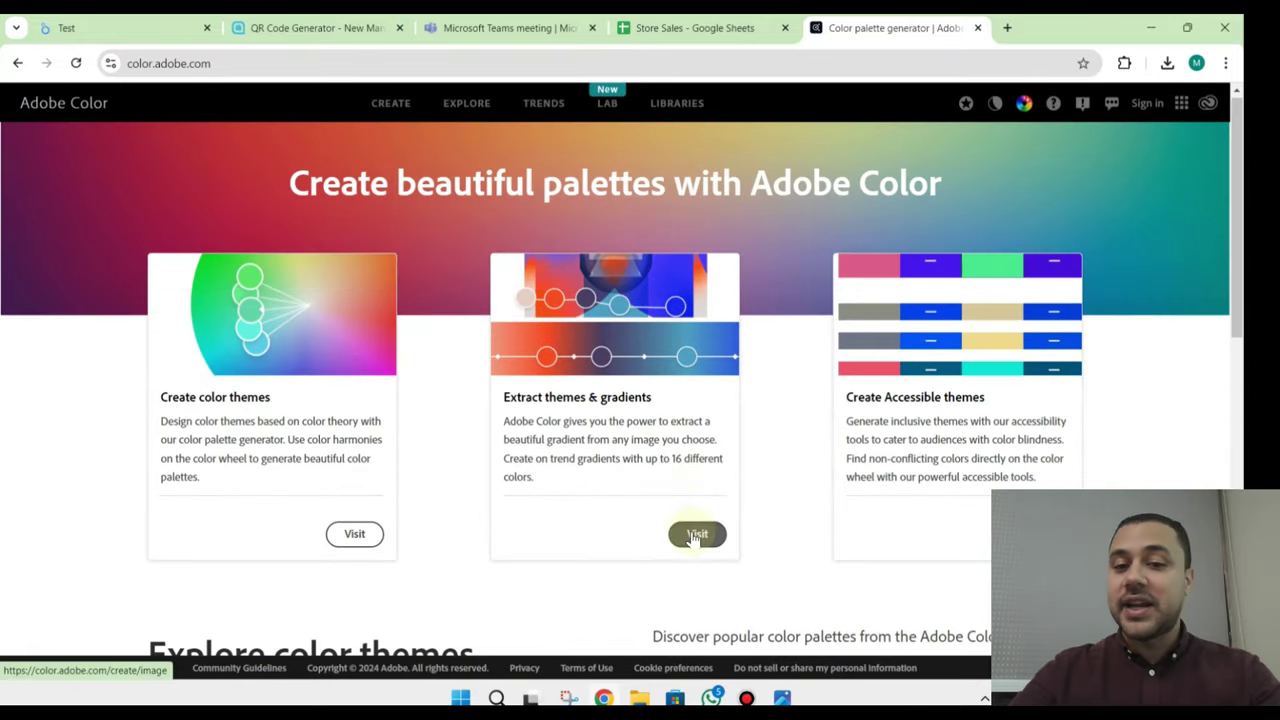
Extract a palette from the fourth image in D:\New folder\WallPaper
click(560, 494)
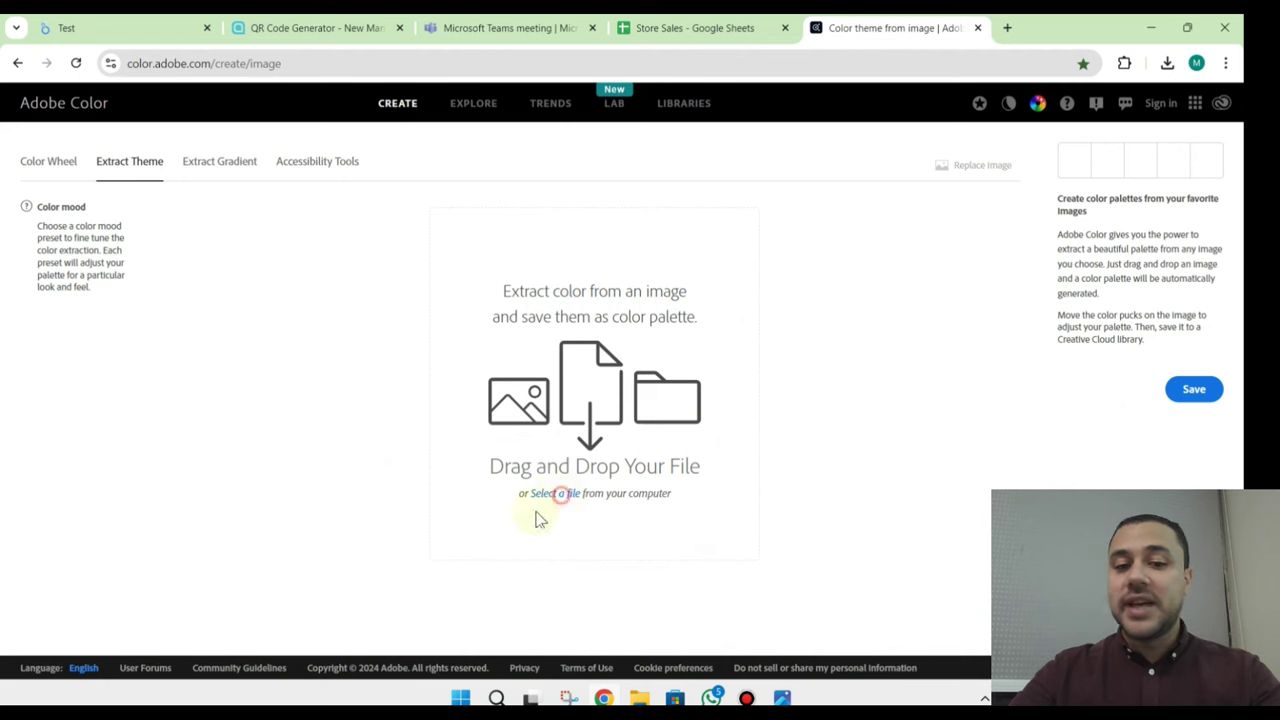
scroll(115, 288, down, 2)
scroll(115, 288, down, 1)
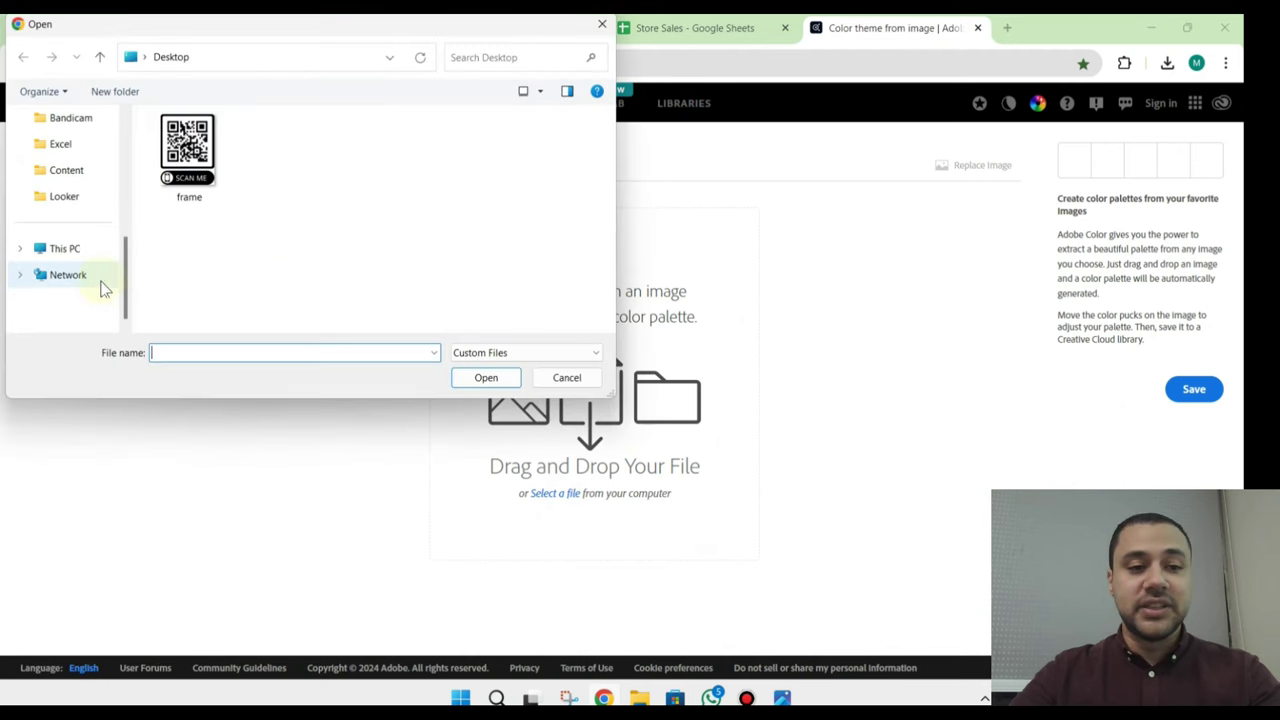
click(63, 249)
double_click(455, 170)
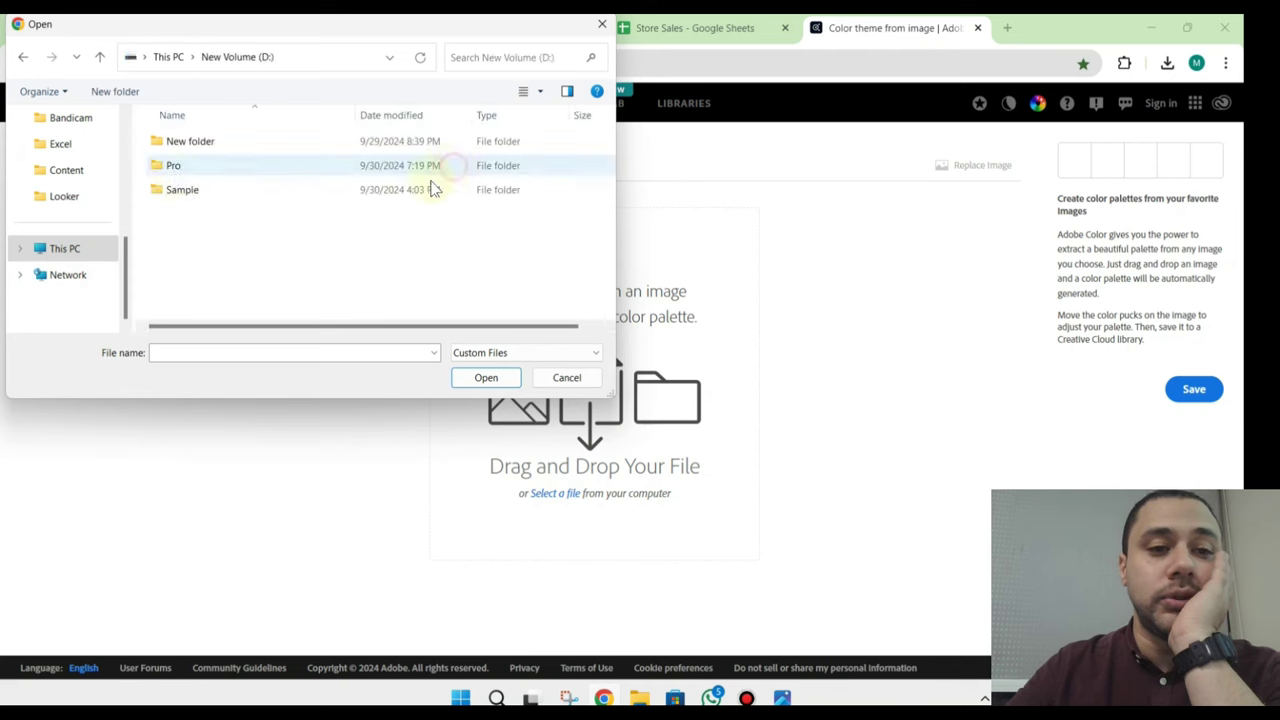
double_click(192, 140)
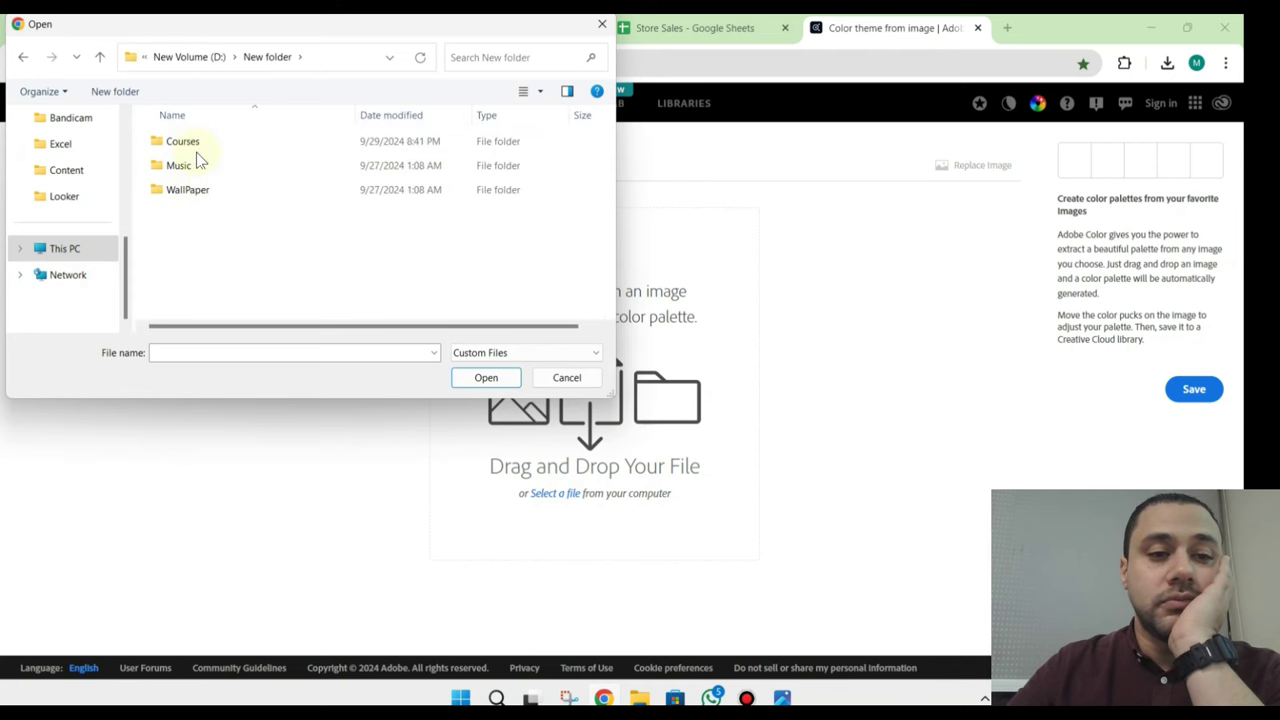
double_click(222, 195)
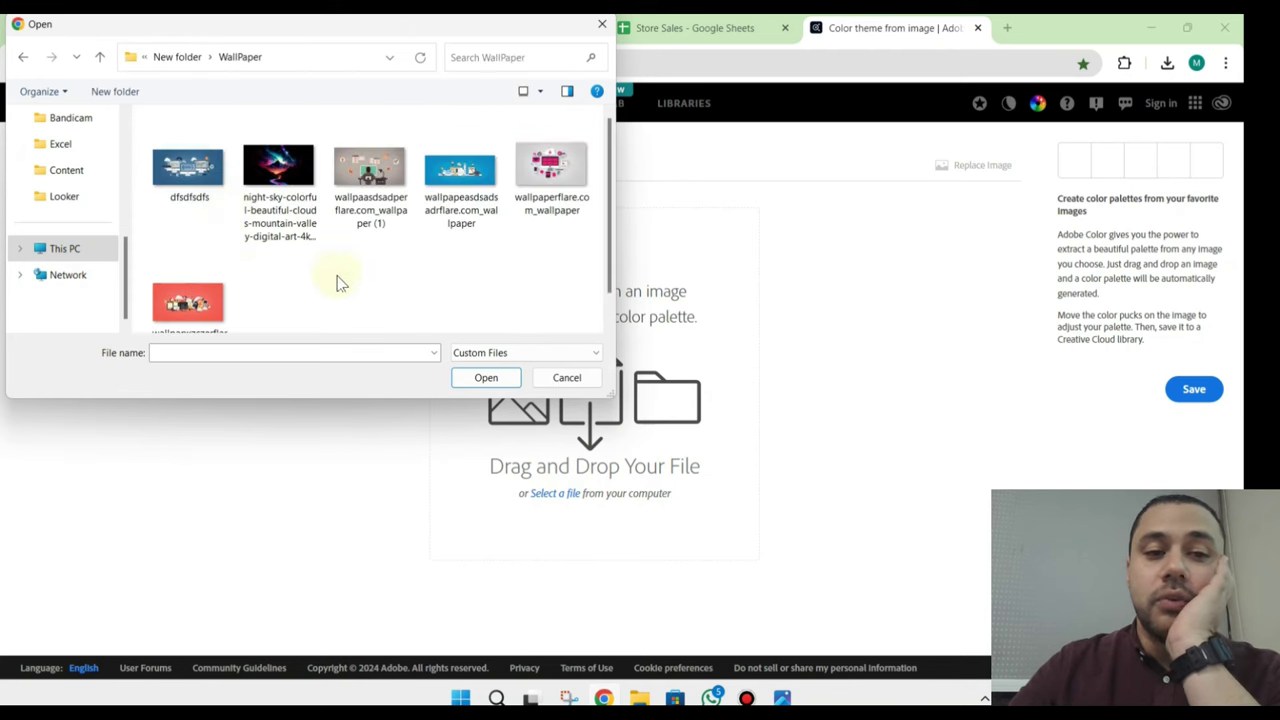
scroll(258, 283, down, 1)
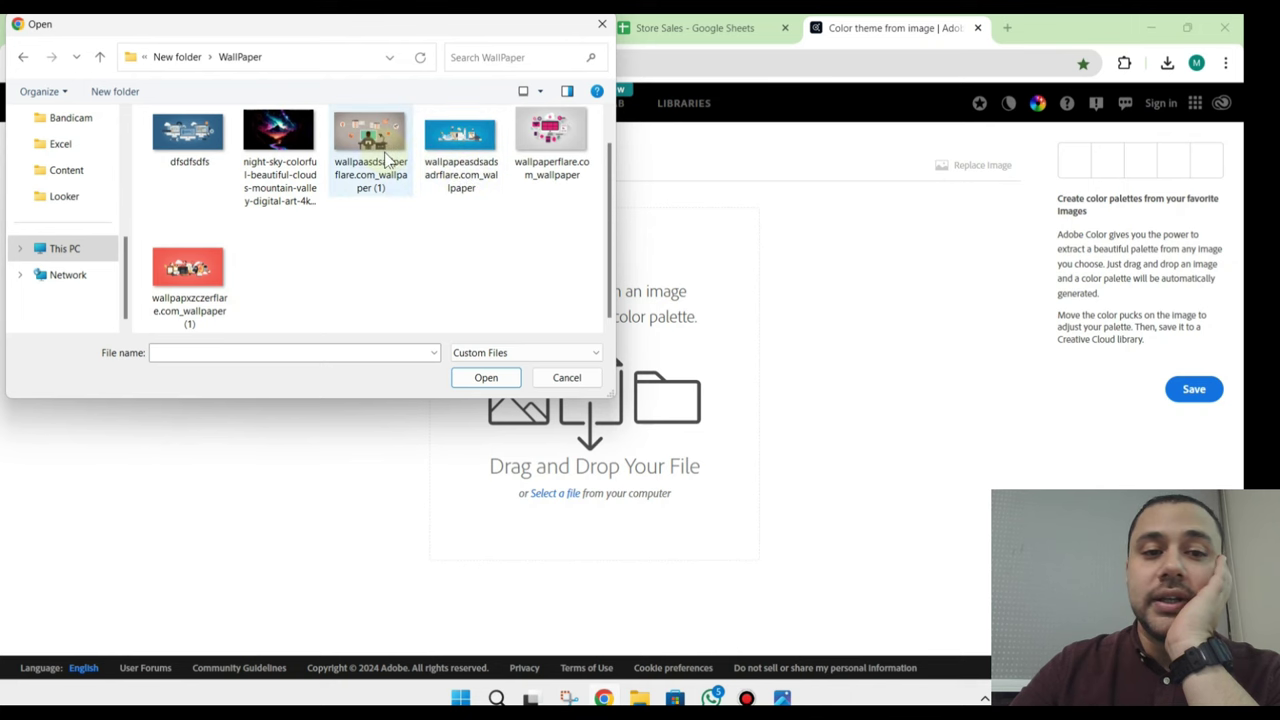
double_click(448, 165)
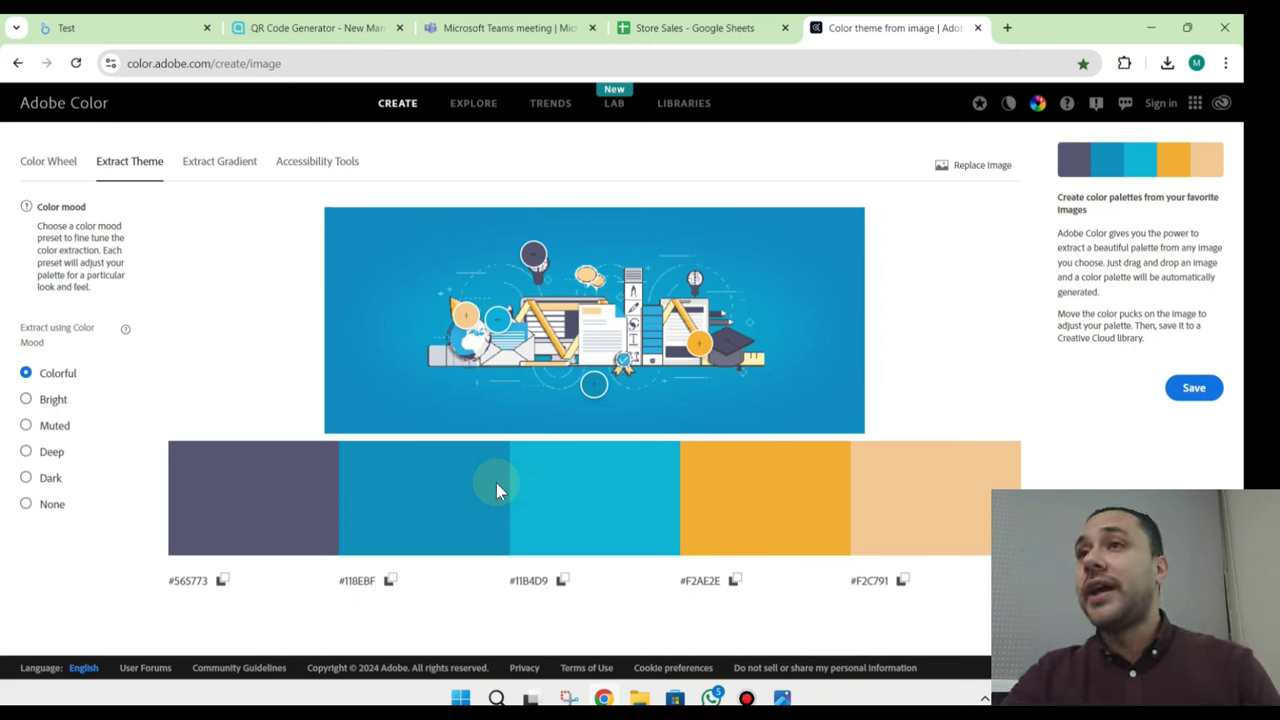
Dismiss the page's context menu and switch back to the Test report tab
right_click(496, 483)
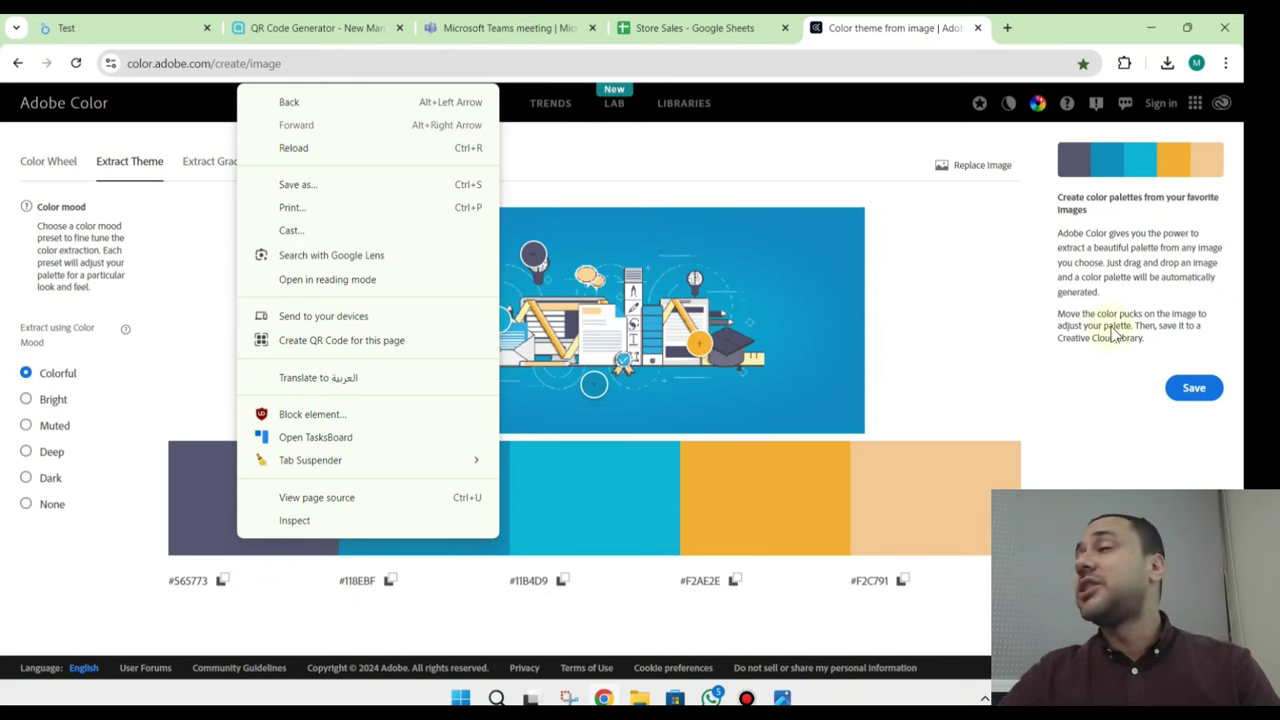
click(945, 295)
click(190, 28)
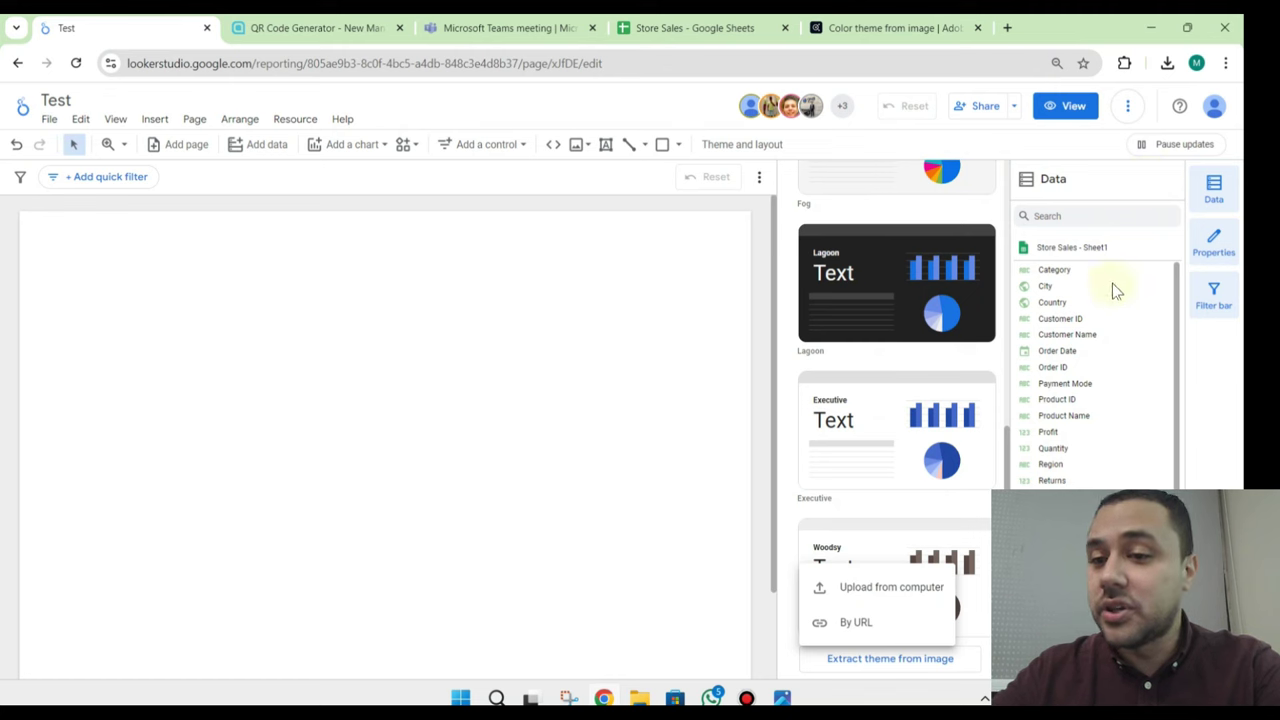
Close the image upload options and show the report Properties panel
click(1143, 268)
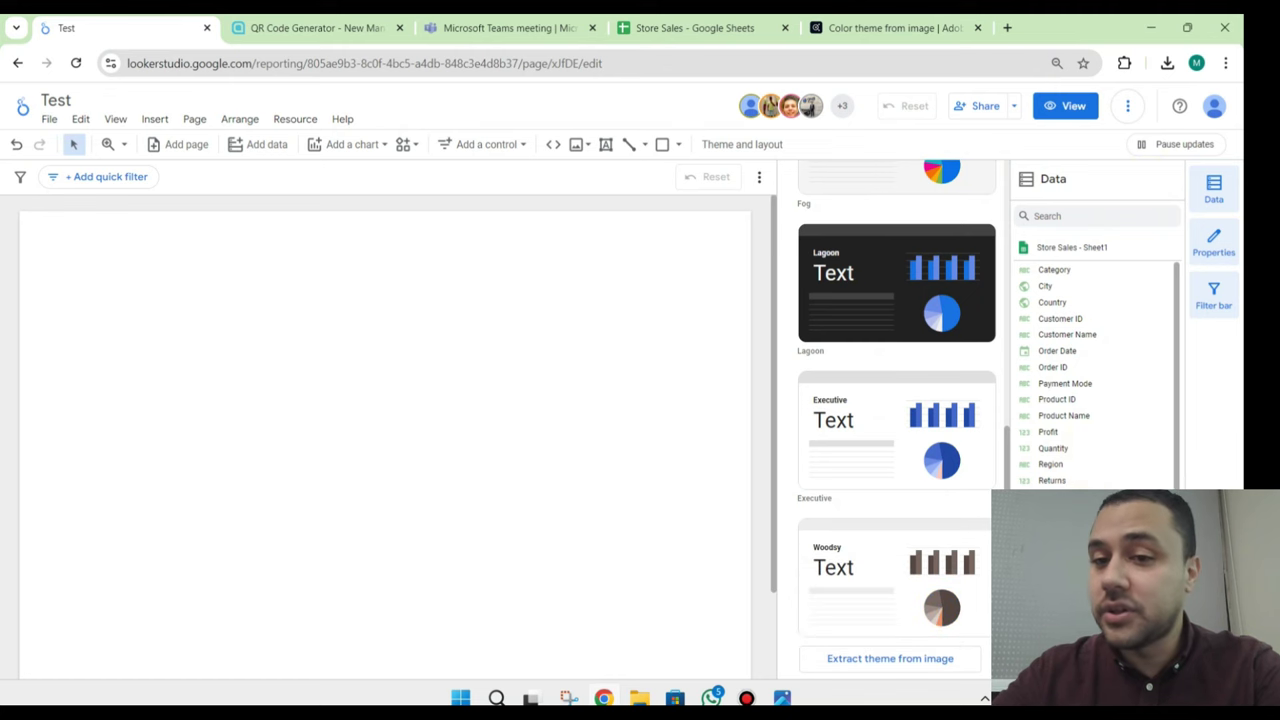
scroll(893, 303, up, 2)
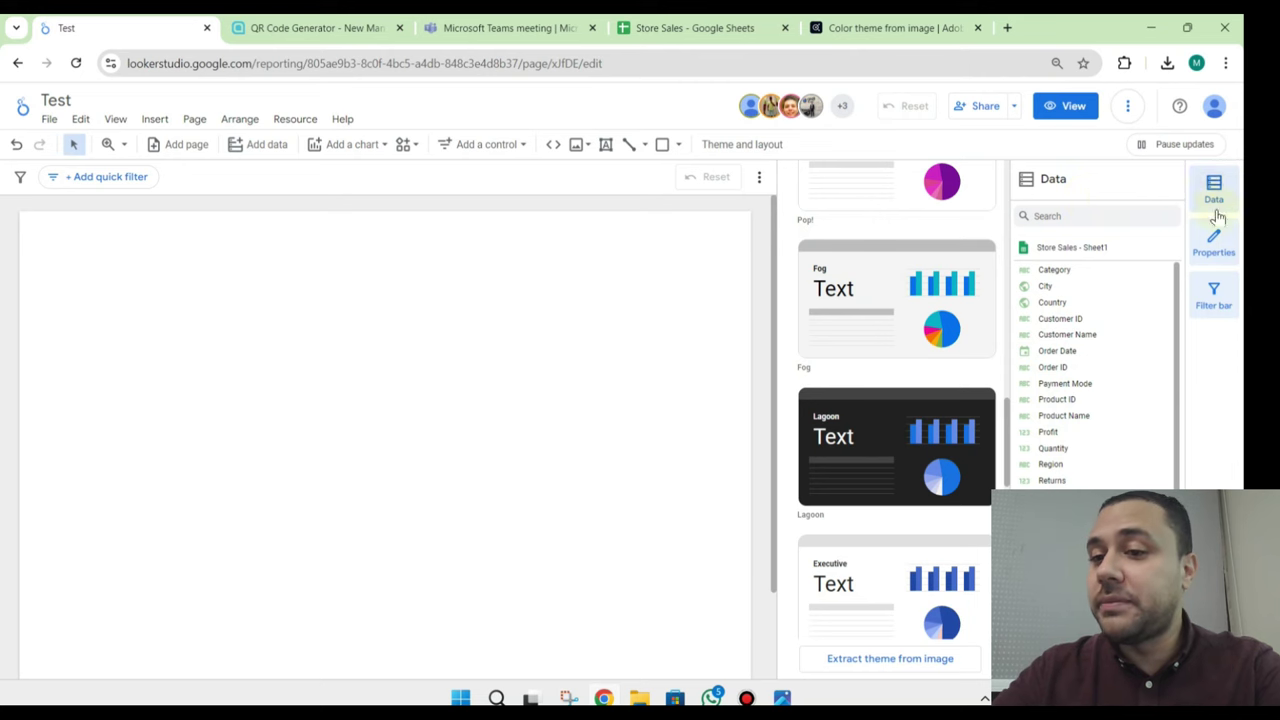
click(1216, 243)
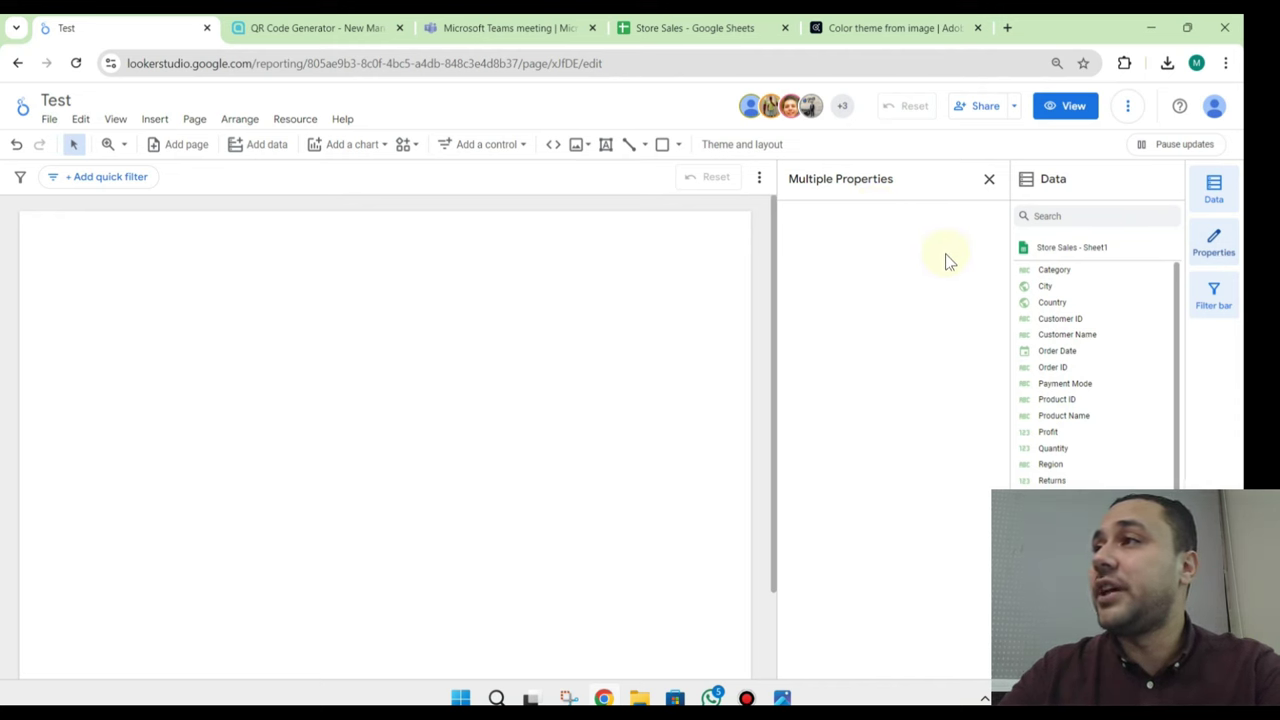
Toggle the Filter bar and Data panel off and back on, then deselect the page
click(1214, 292)
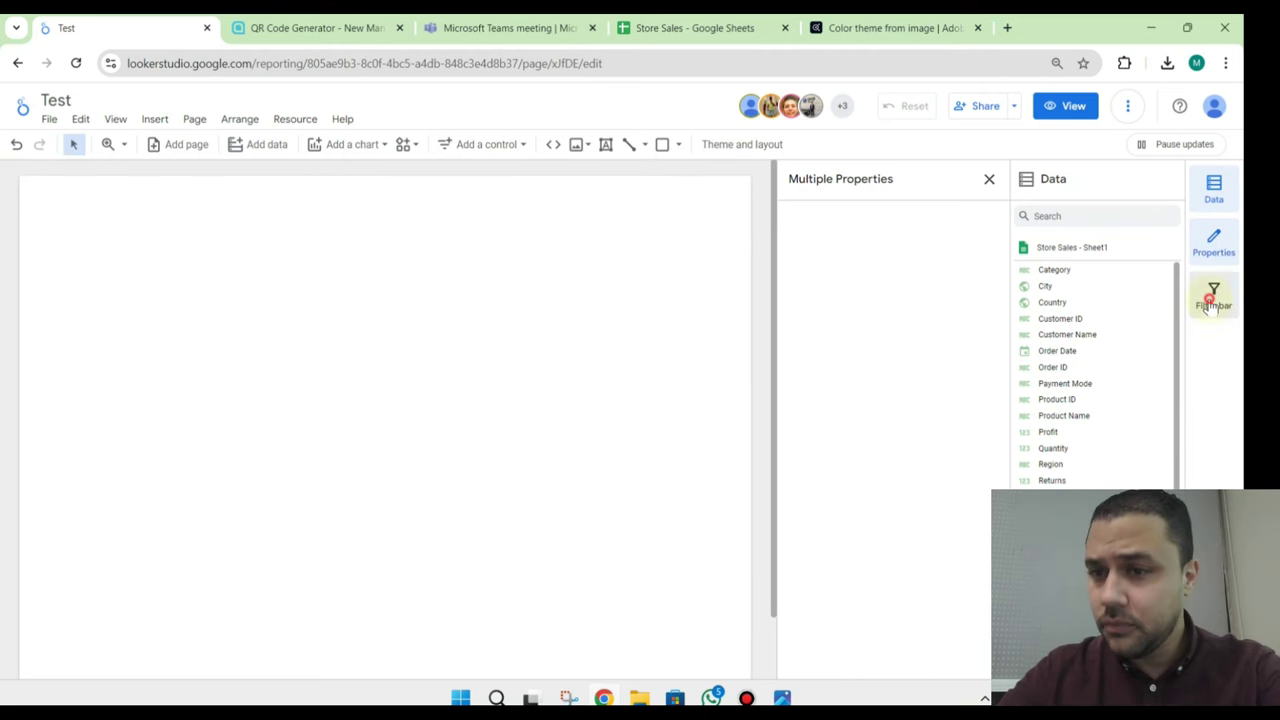
click(1213, 292)
click(1225, 194)
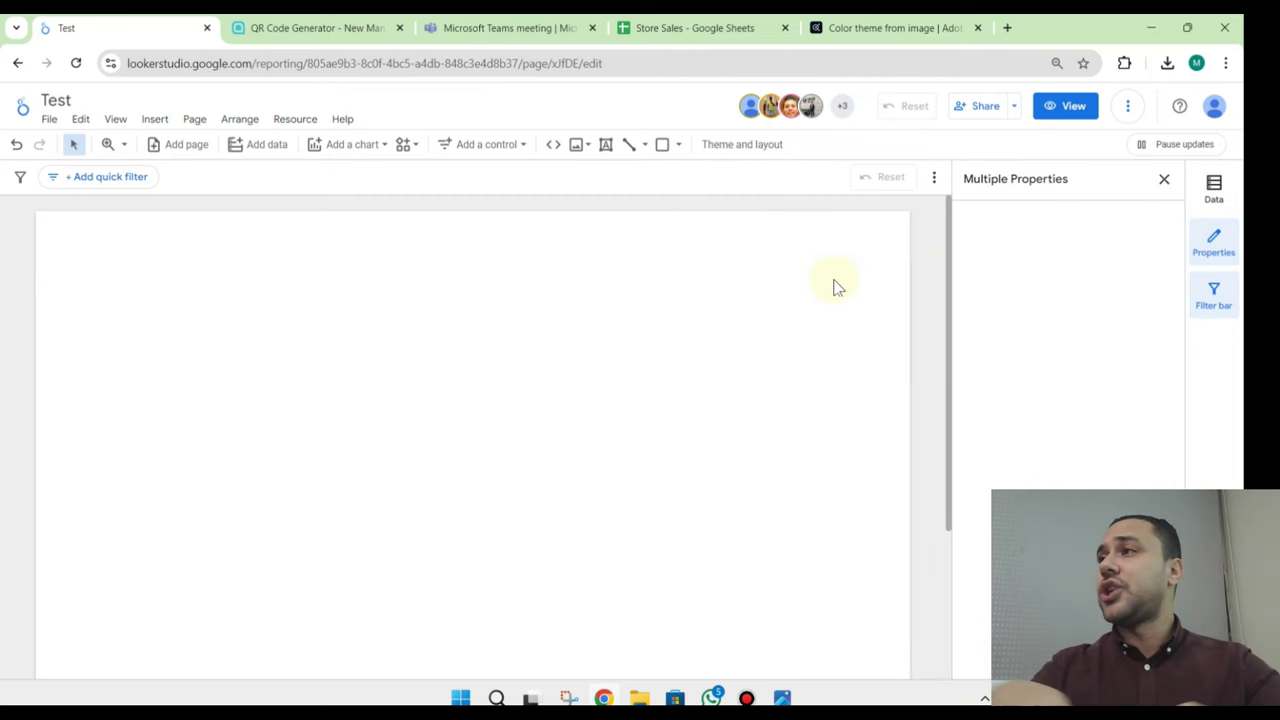
click(1220, 190)
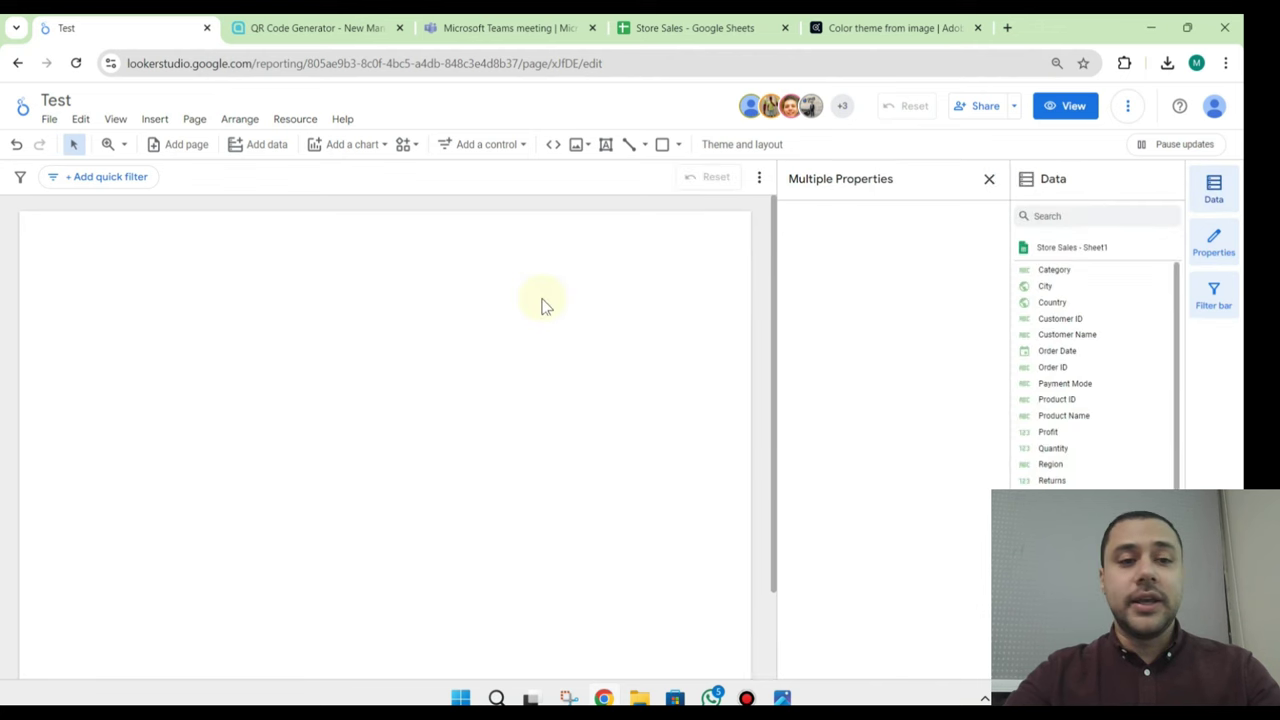
click(239, 380)
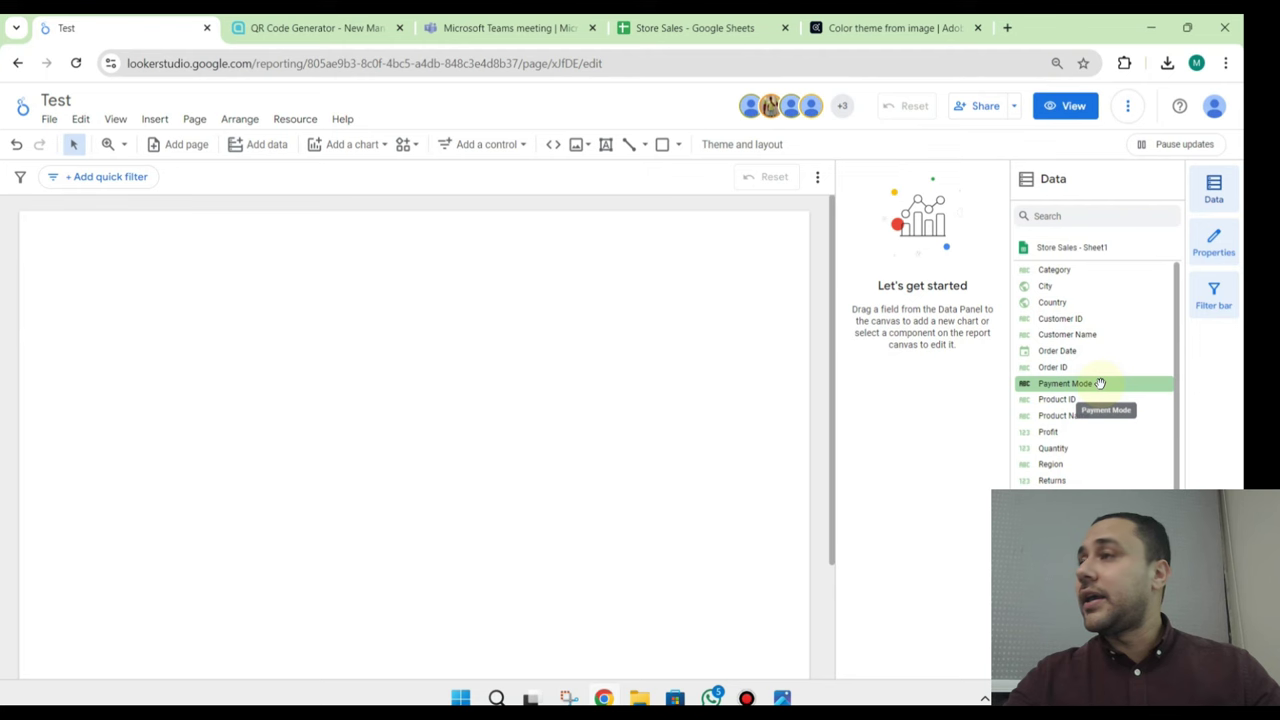
Create a Payment Mode table (COD, Online, Cards) and add summed Sales as its metric
drag(1099, 383, 203, 291)
drag(368, 405, 300, 290)
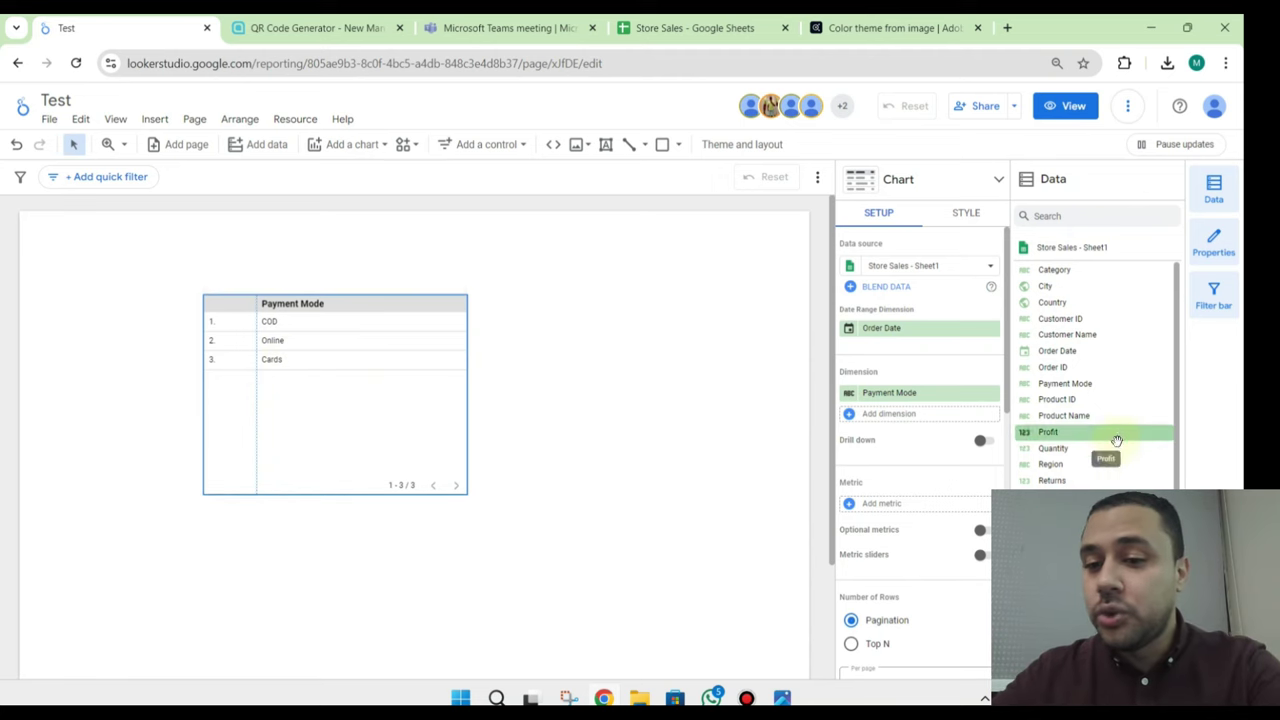
scroll(1105, 470, down, 1)
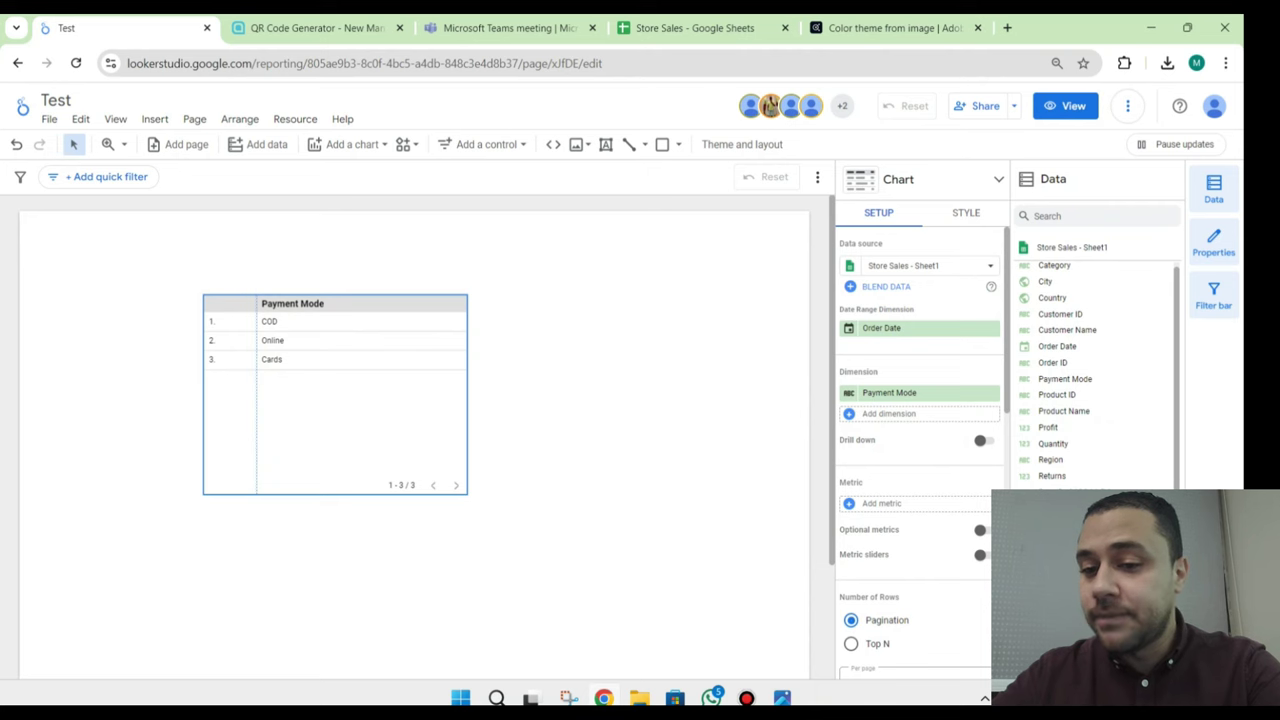
drag(686, 440, 300, 362)
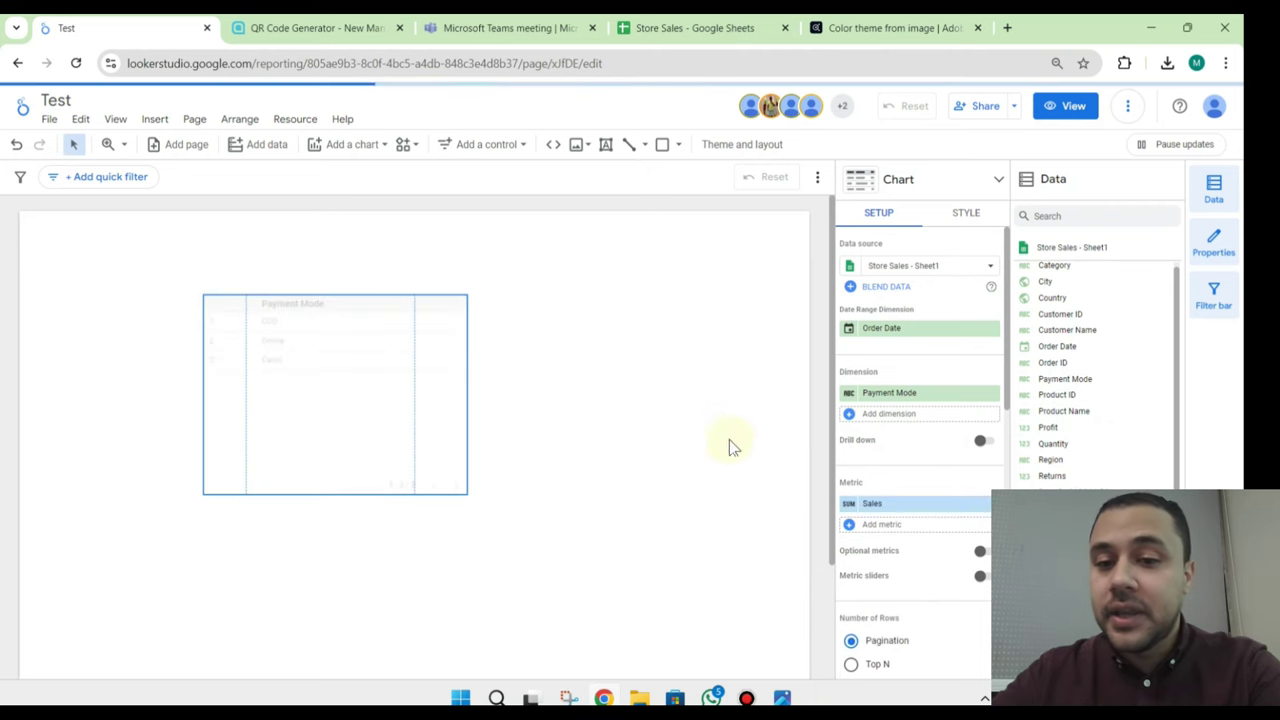
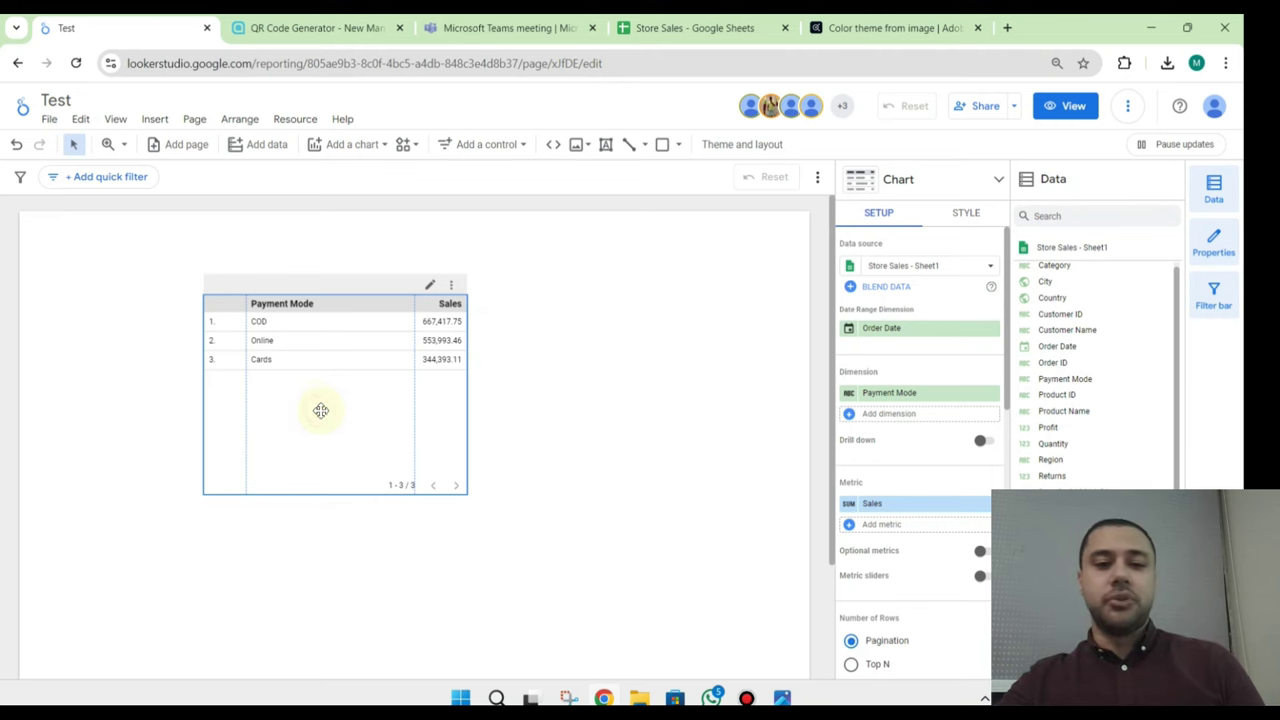
Delete the Sales by Payment Mode table from the report page
key(Delete)
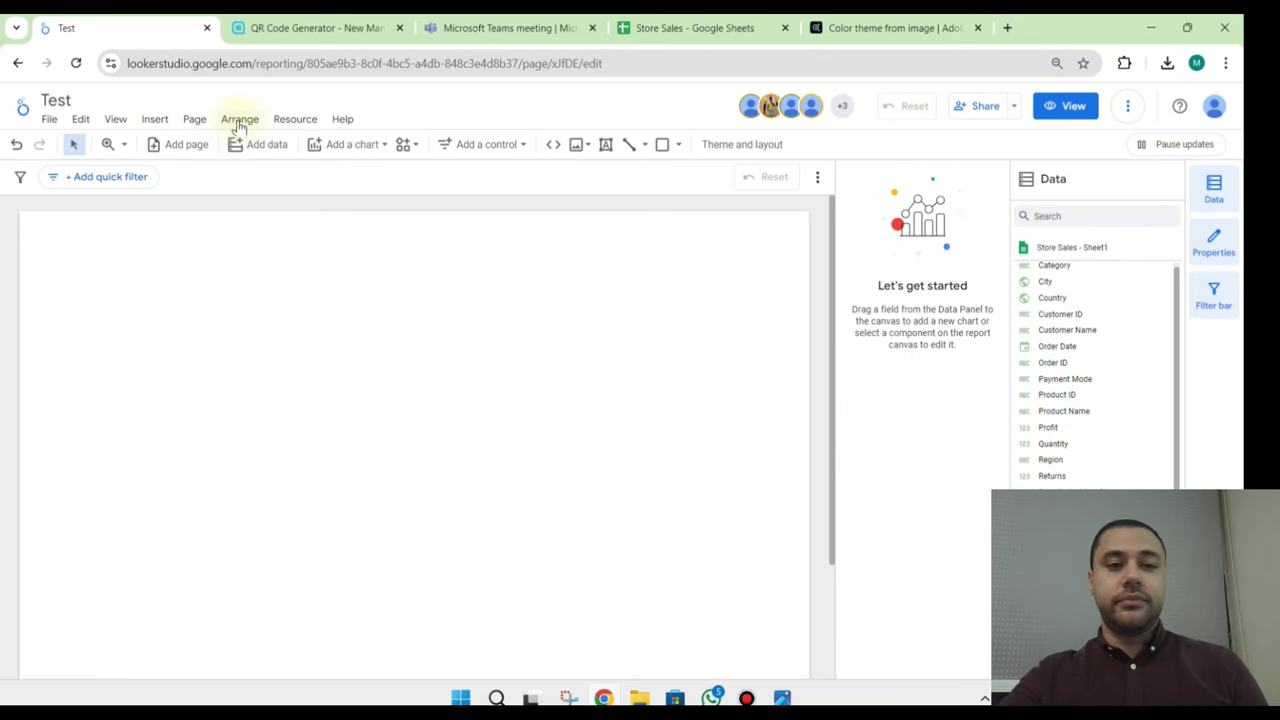
click(295, 119)
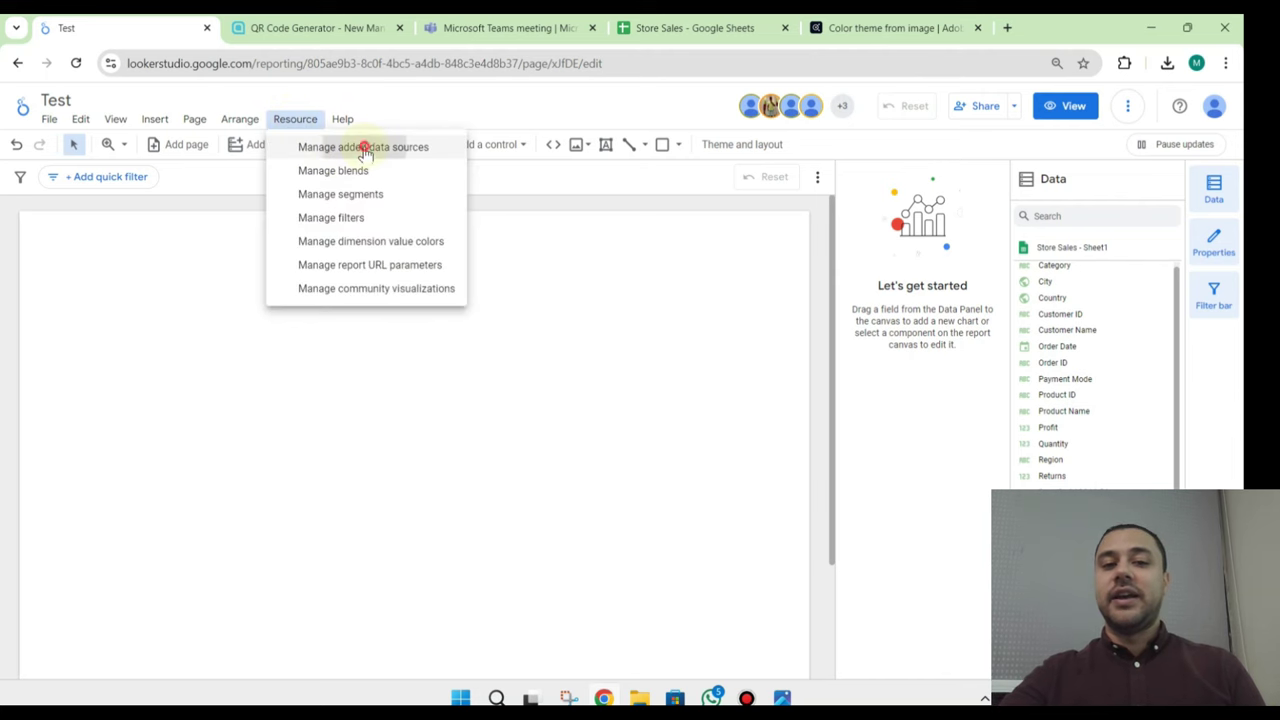
click(363, 148)
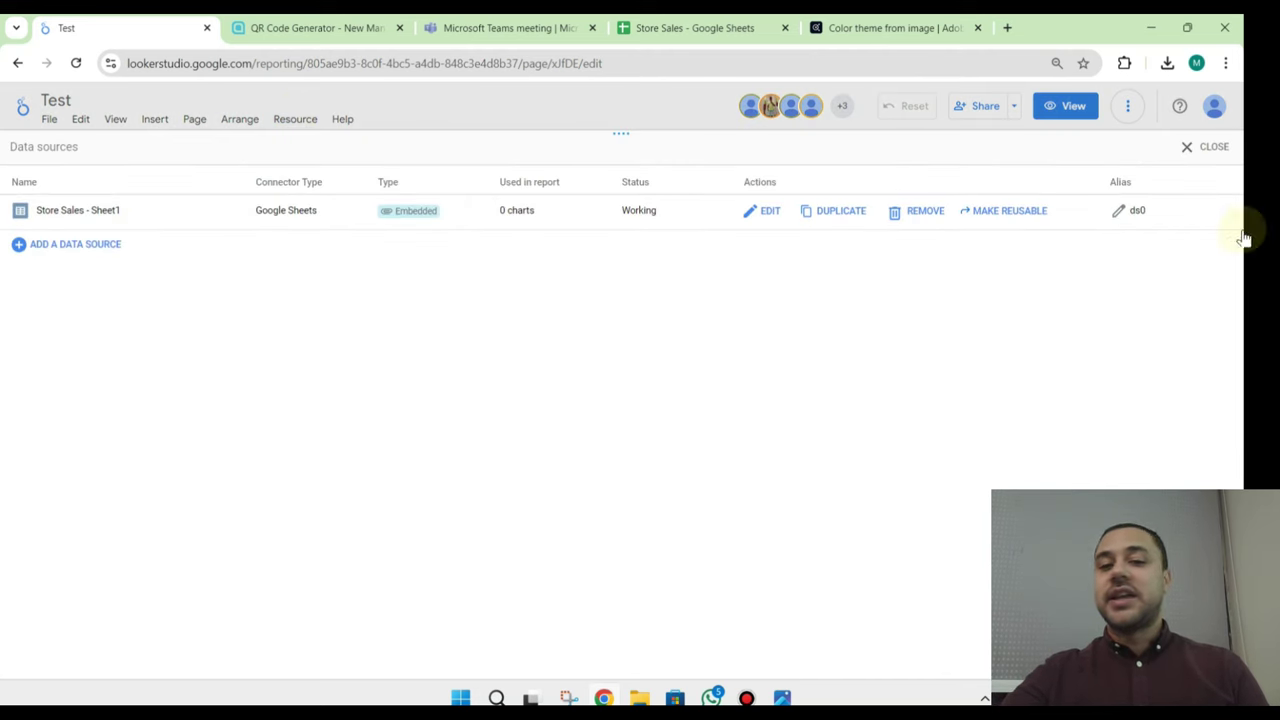
click(1205, 146)
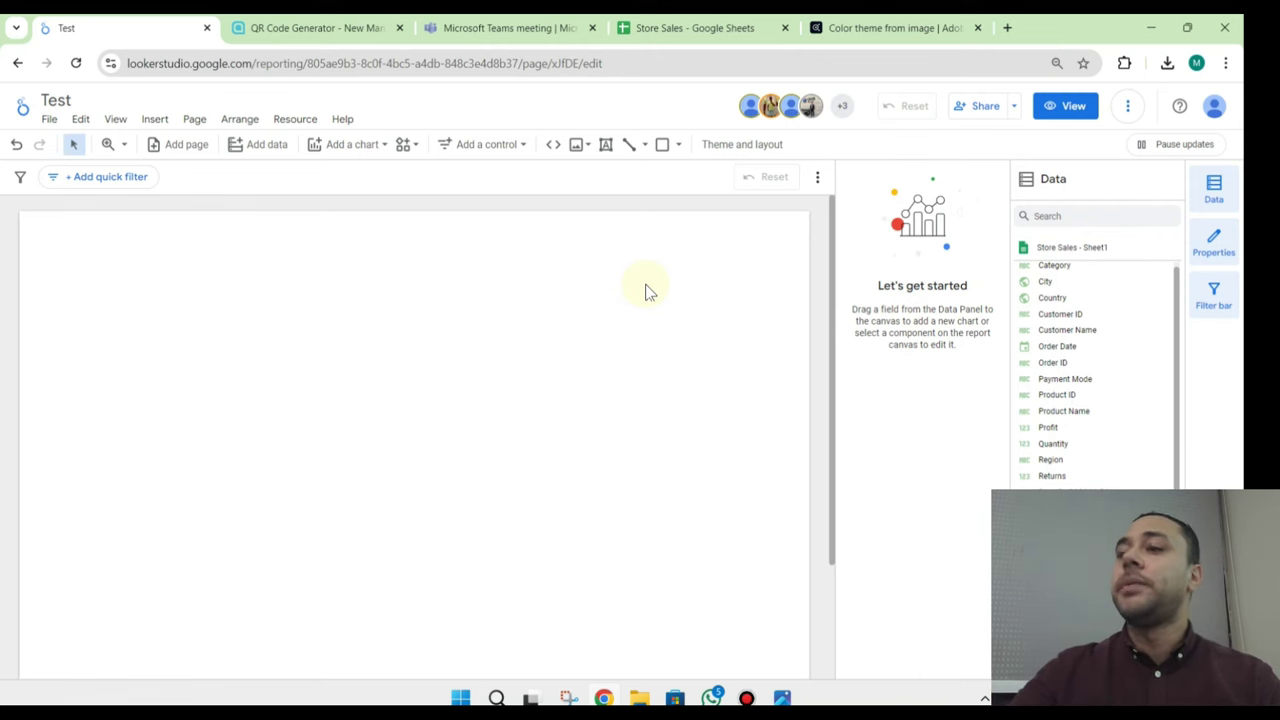
Insert a column chart on the page and enlarge it by its corner handle
click(155, 119)
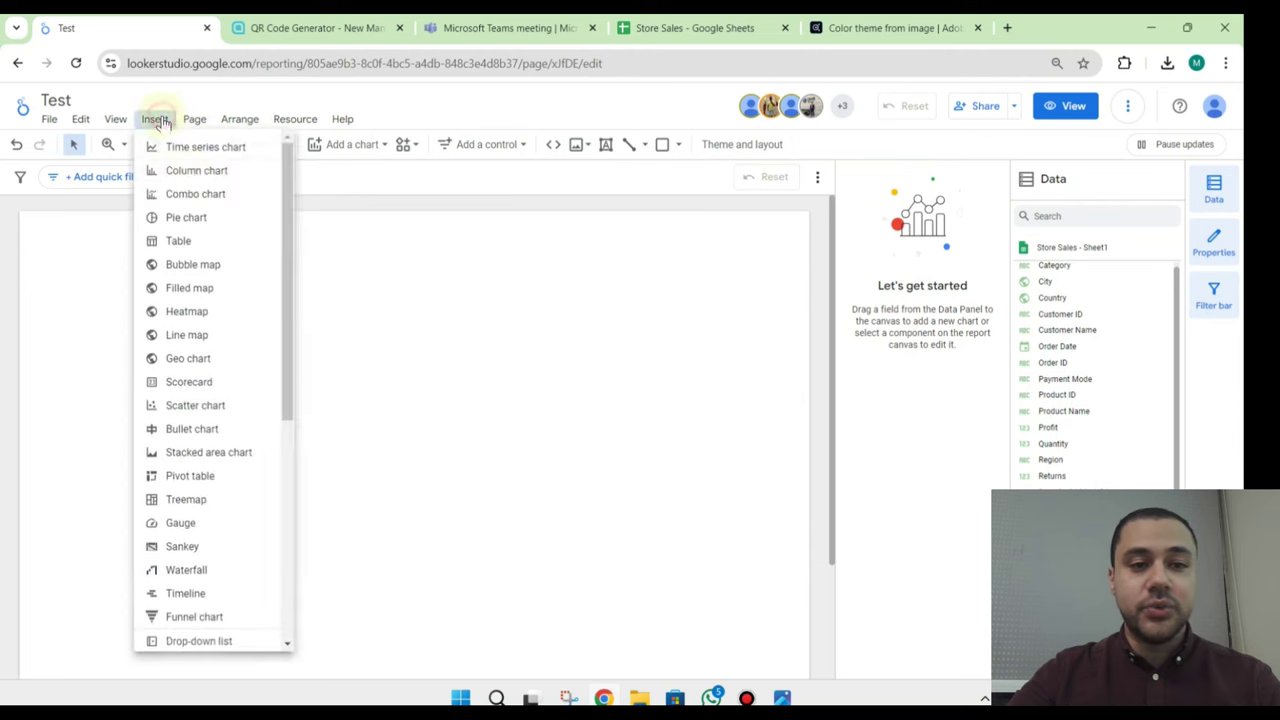
click(208, 172)
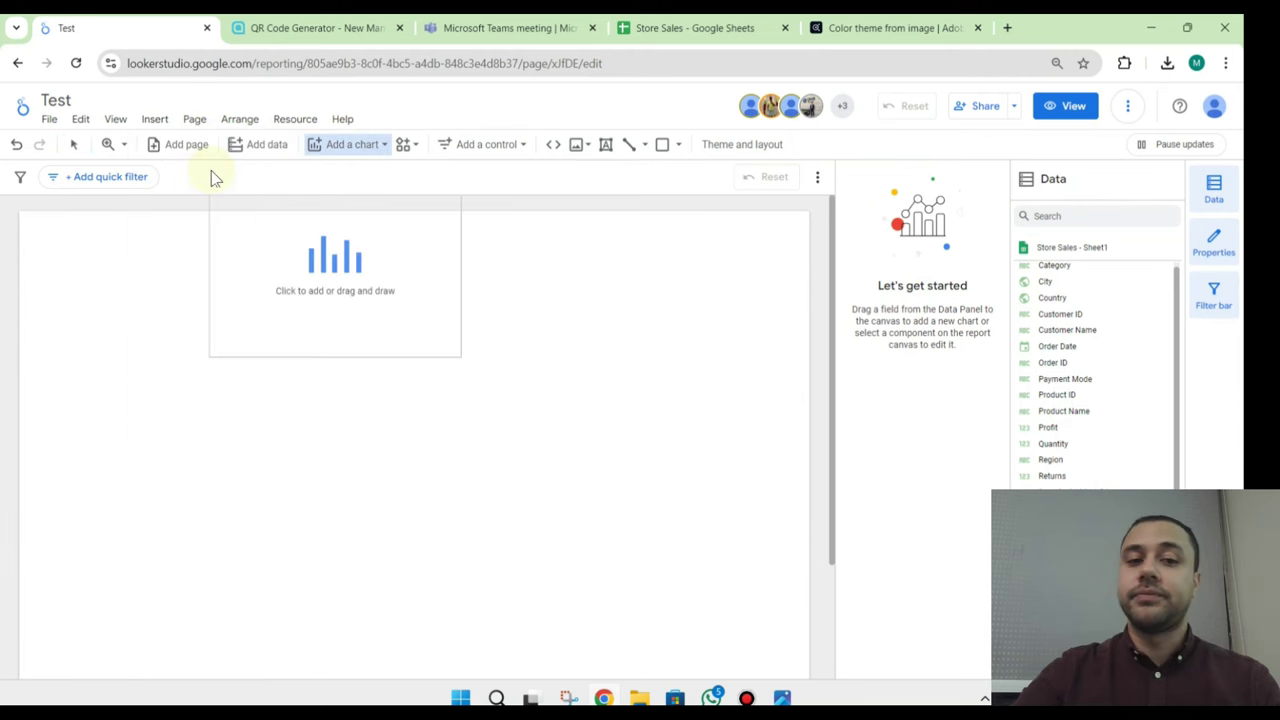
click(46, 245)
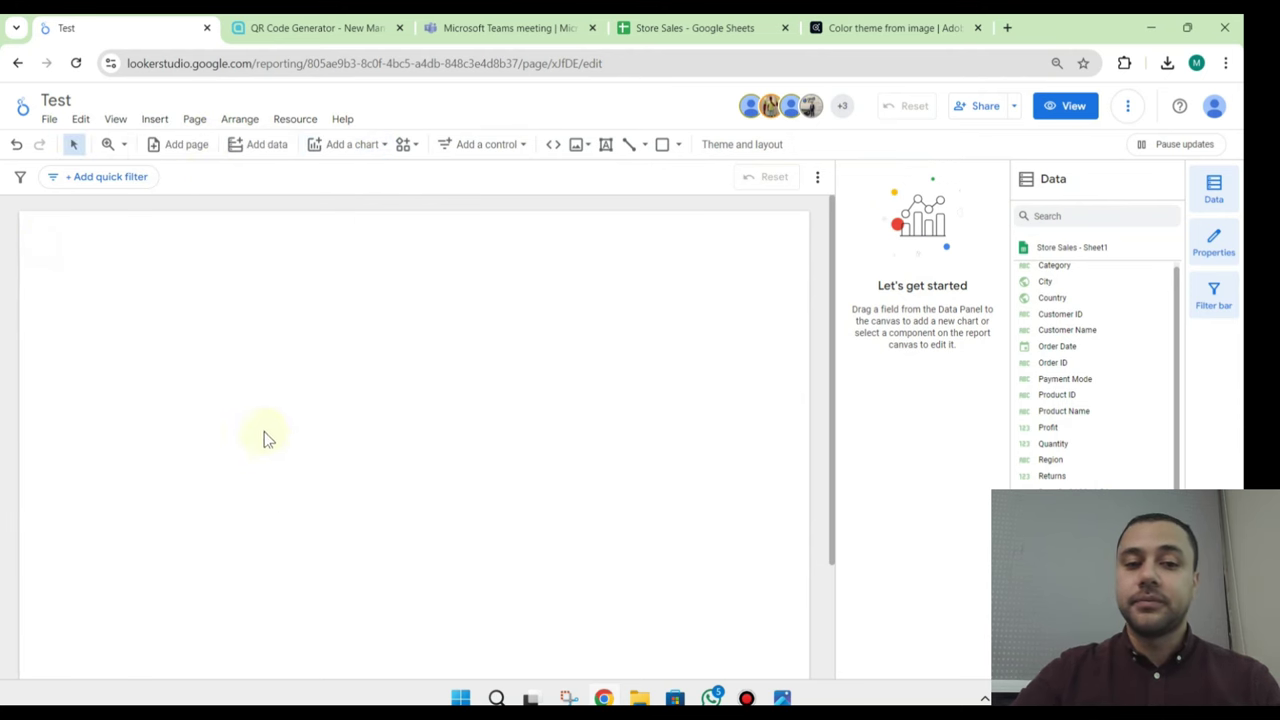
drag(295, 441, 466, 556)
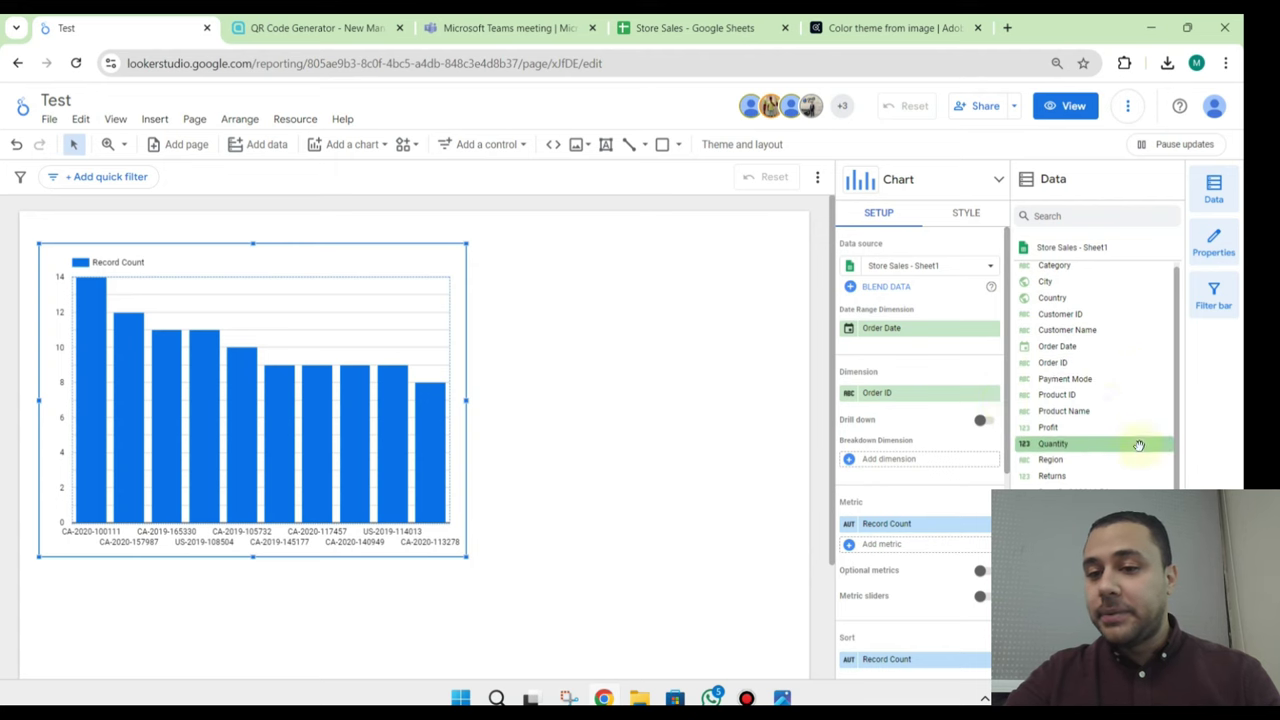
Set the chart to Payment Mode dimension and Sales metric, moved toward the page centre
scroll(1120, 420, up, 1)
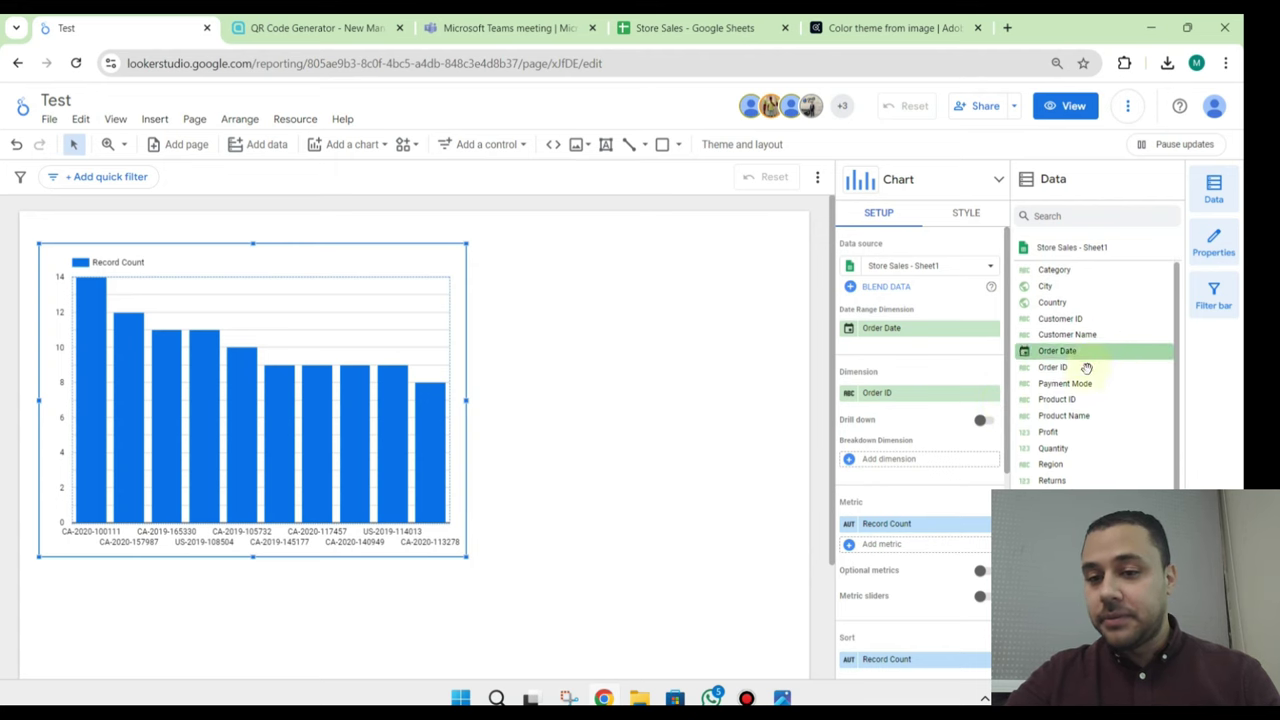
drag(1090, 385, 920, 398)
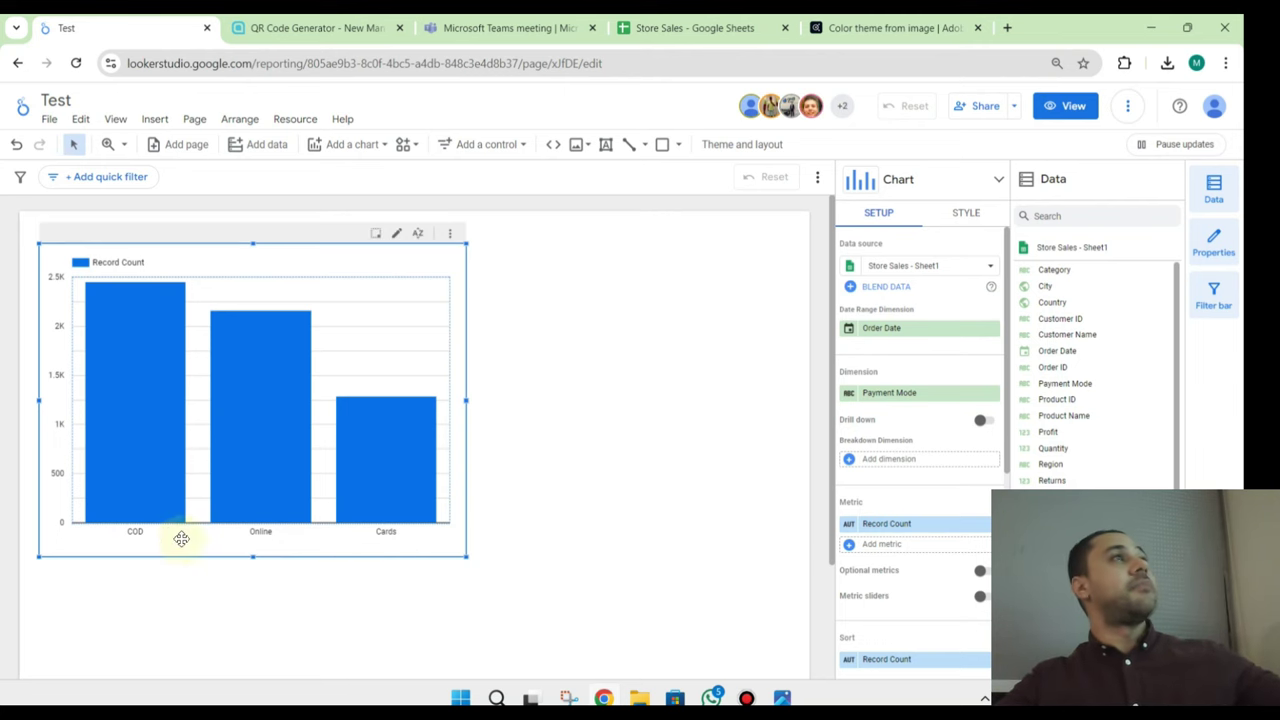
drag(434, 245, 635, 232)
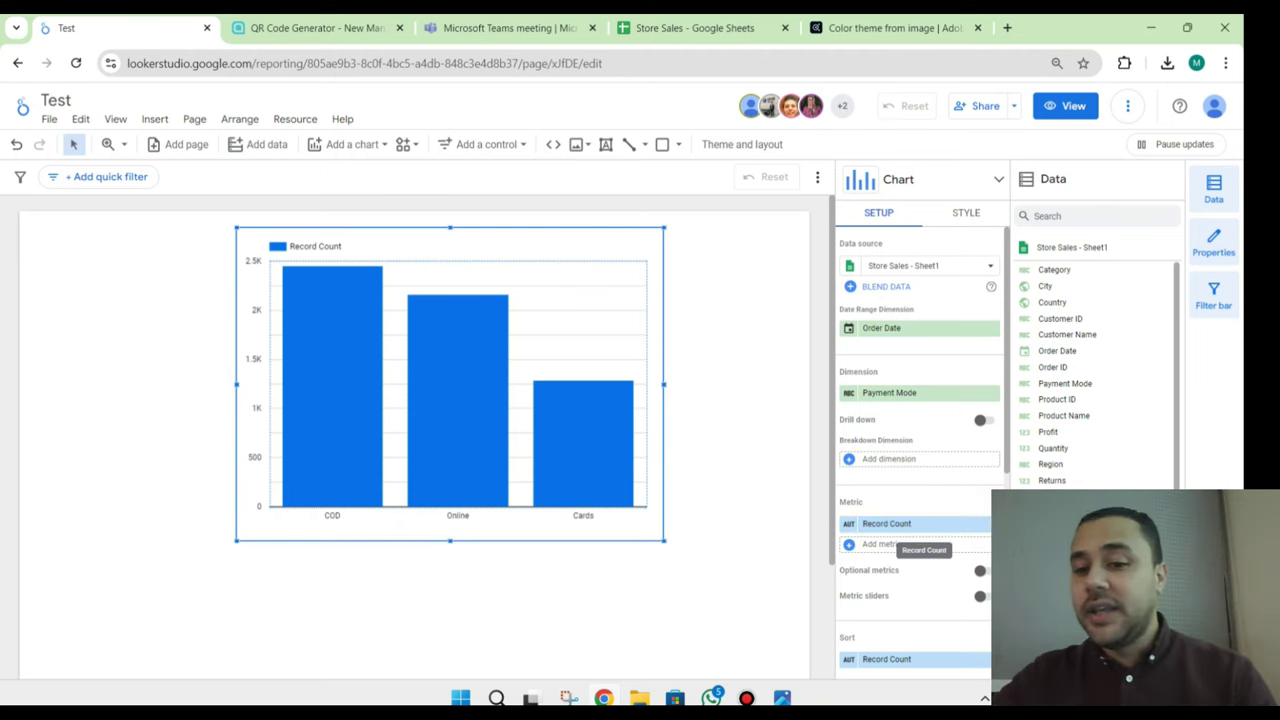
scroll(1095, 370, down, 1)
drag(1050, 491, 898, 525)
mouse_move(457, 451)
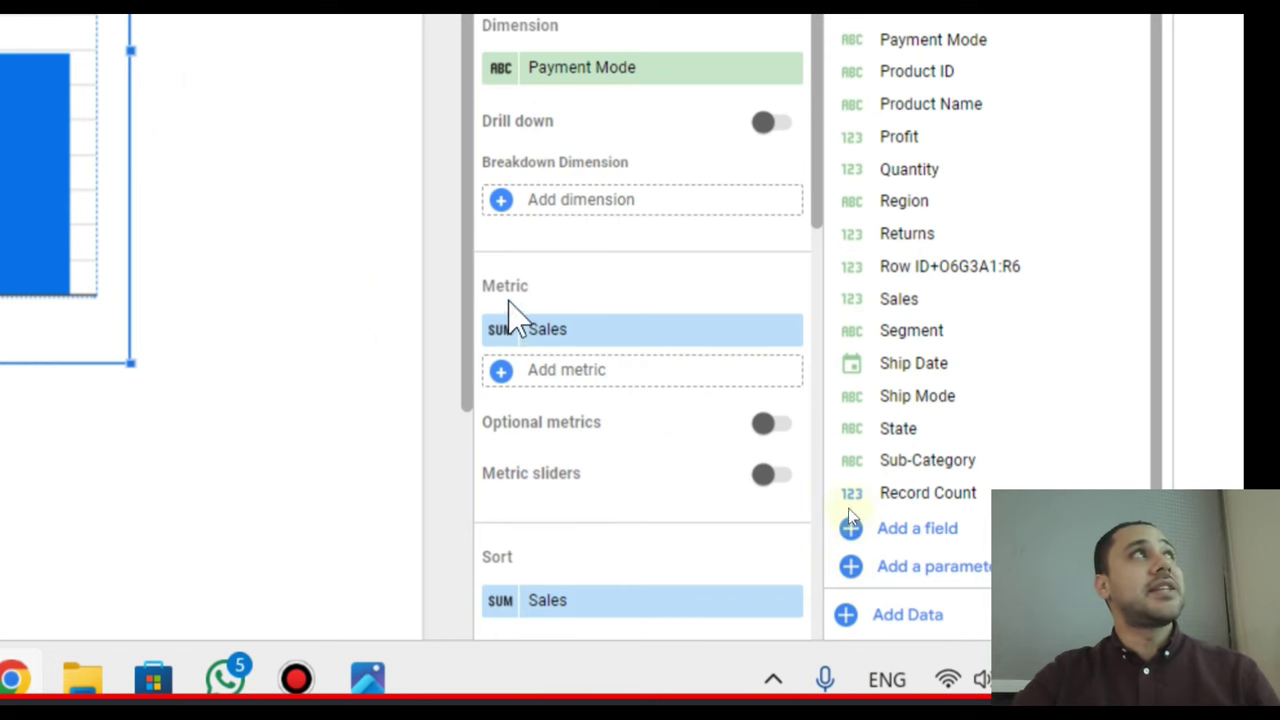
Keep Sum aggregation on the Sales metric and show the chart's Style settings
click(505, 332)
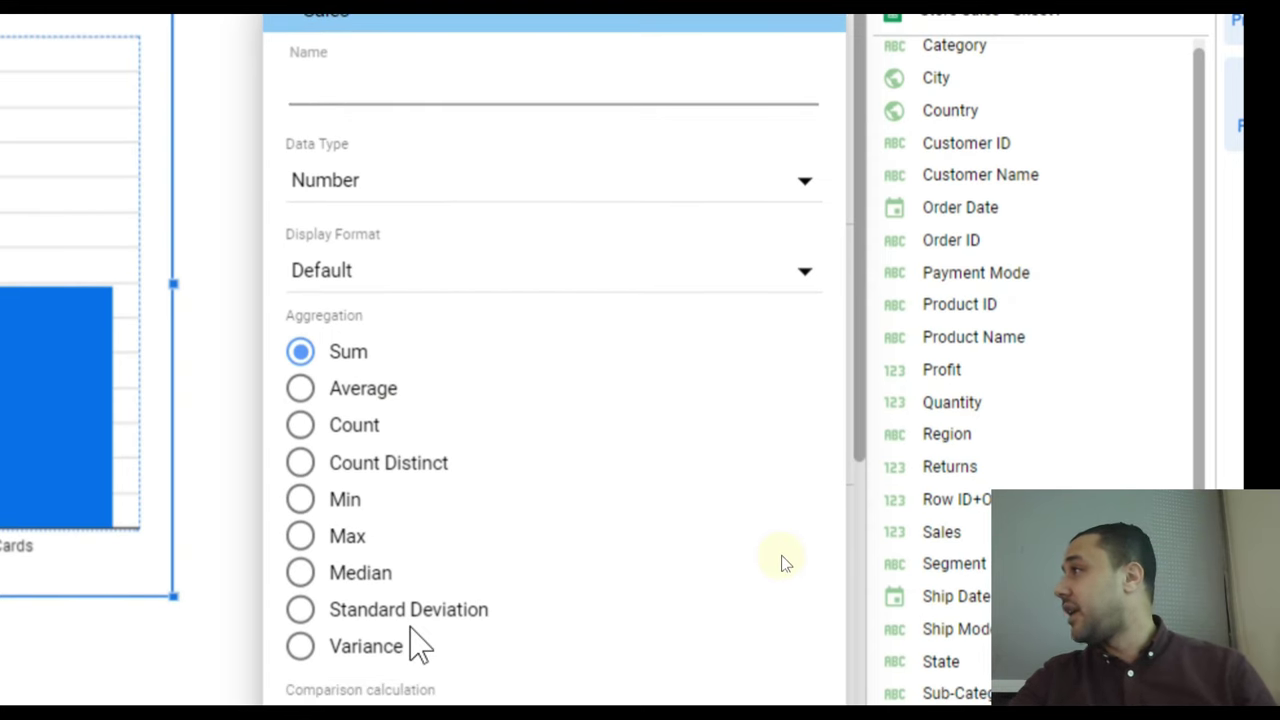
click(194, 503)
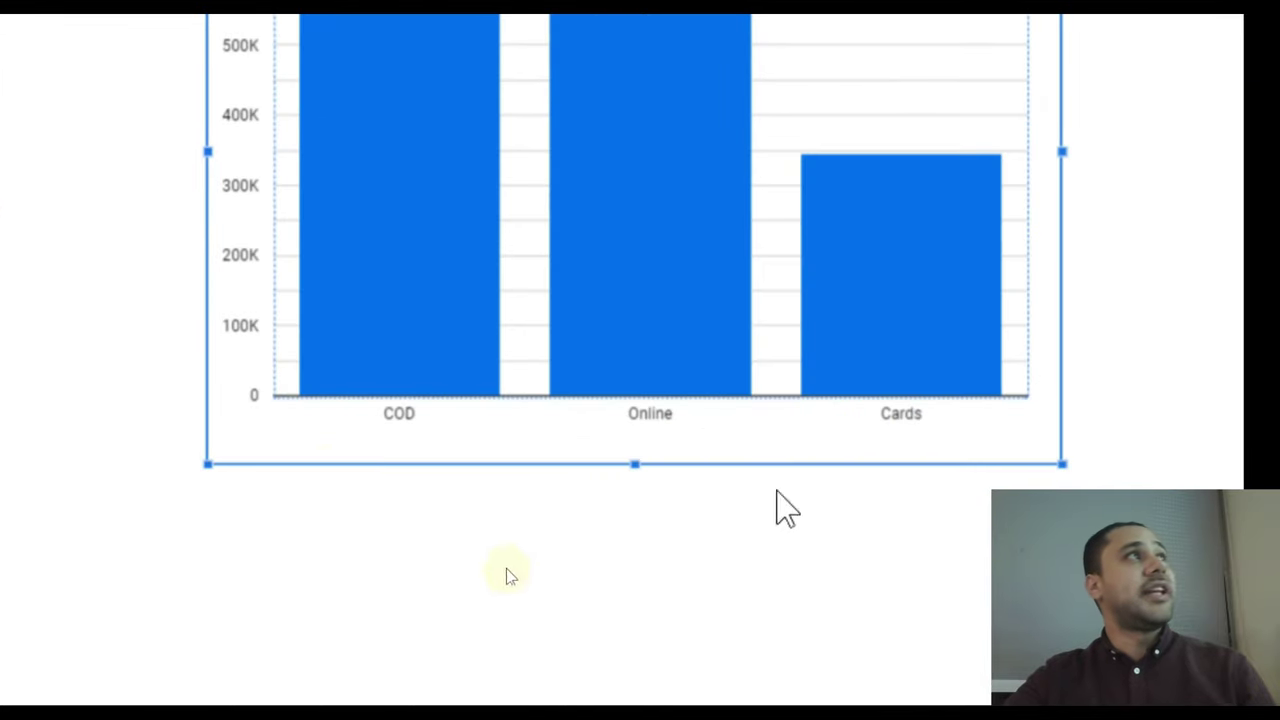
mouse_move(950, 279)
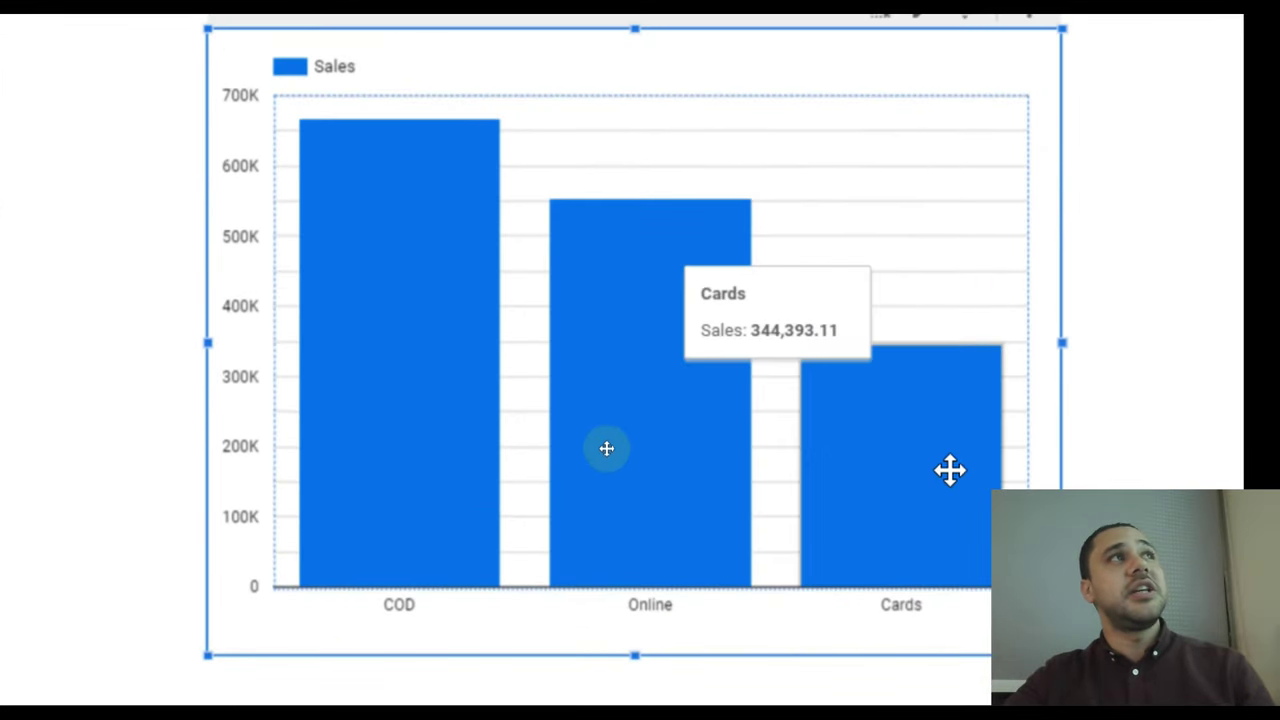
mouse_move(397, 349)
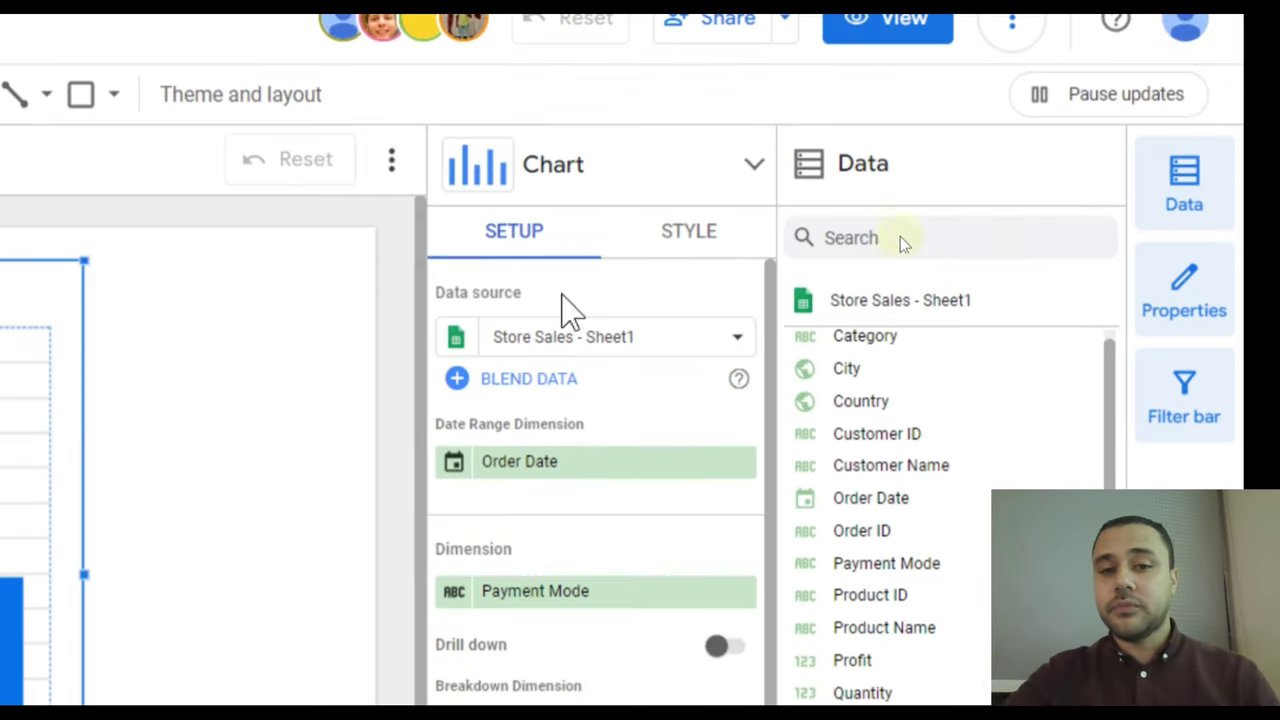
click(638, 252)
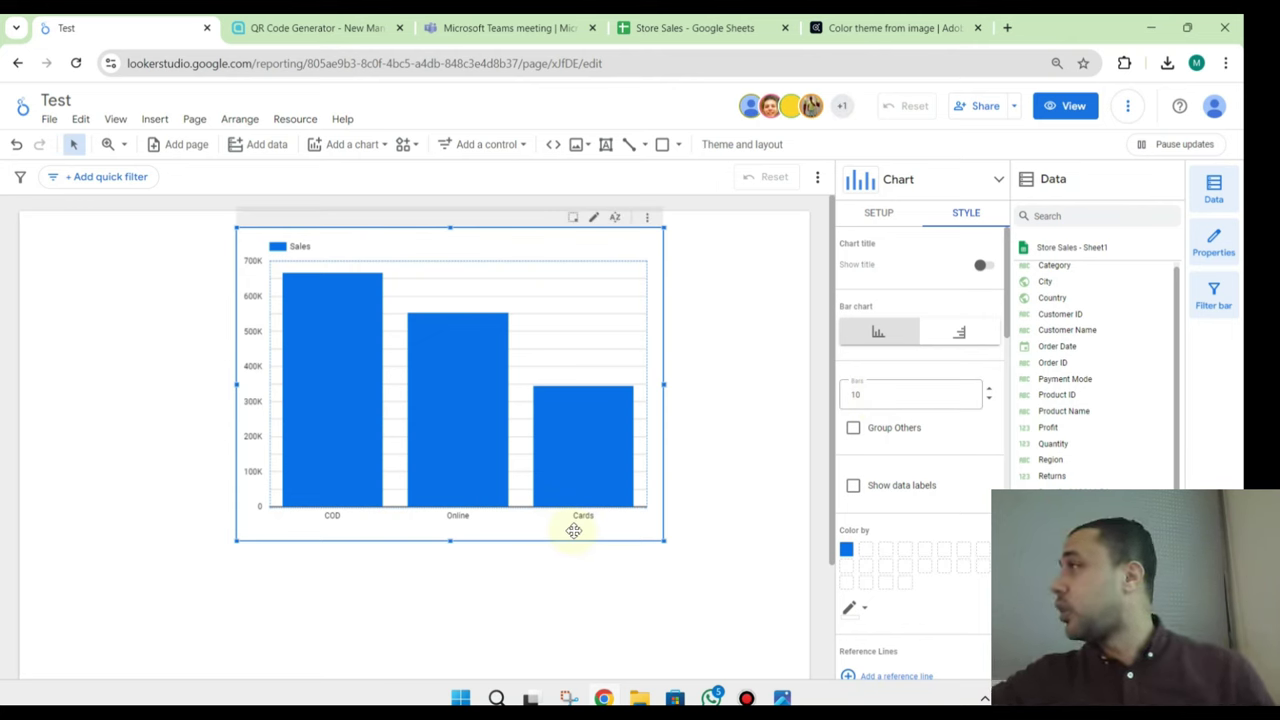
Show bar data labels as compact numbers with 0 decimal precision (667K, 554K, 344K)
click(853, 486)
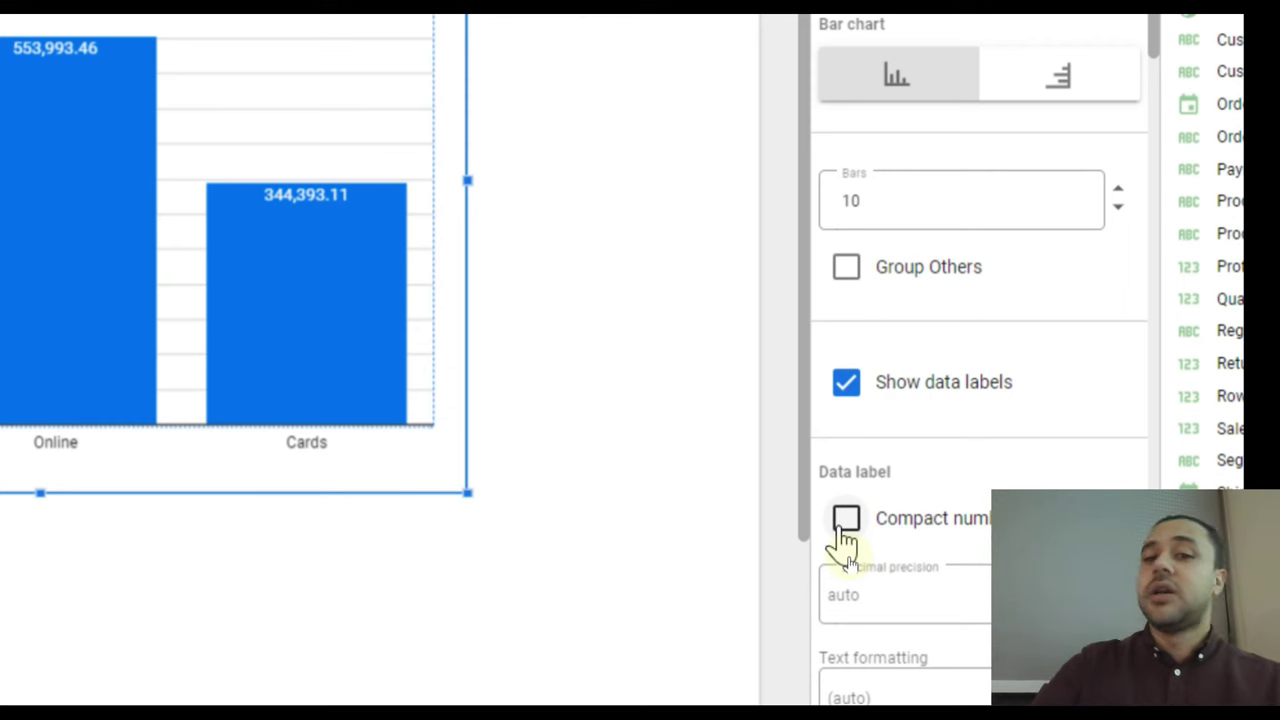
mouse_move(266, 206)
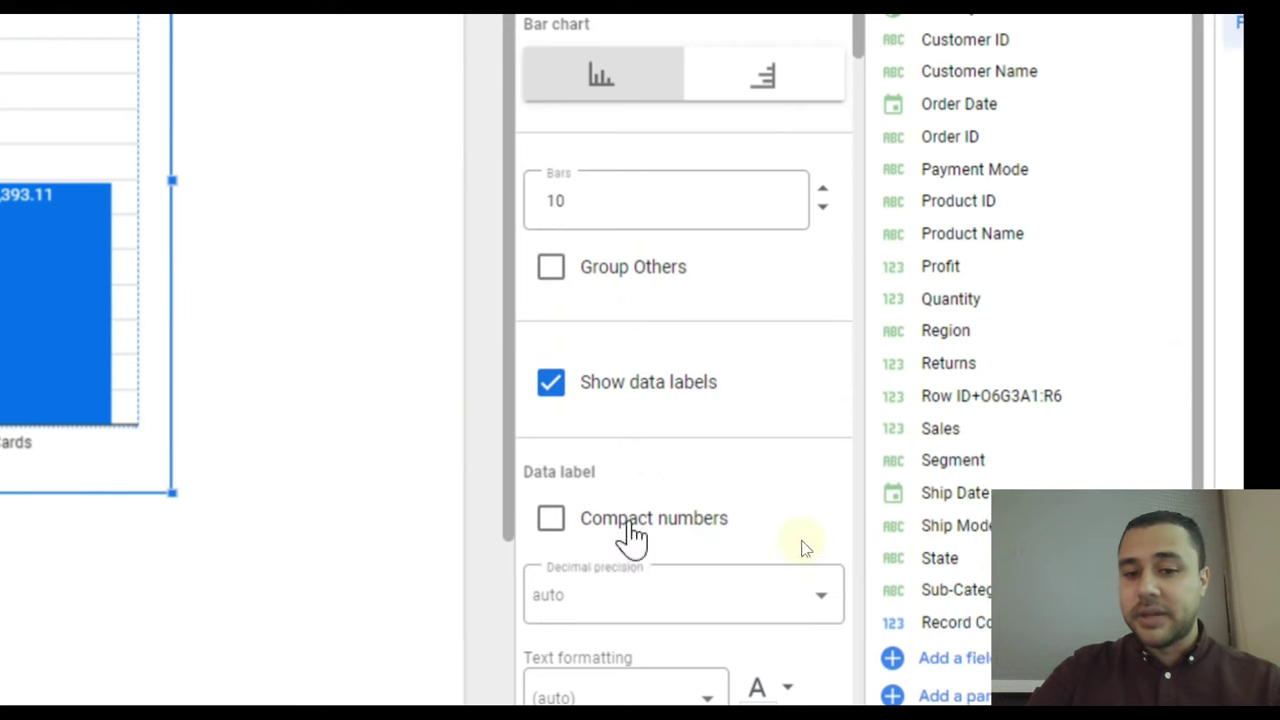
click(551, 518)
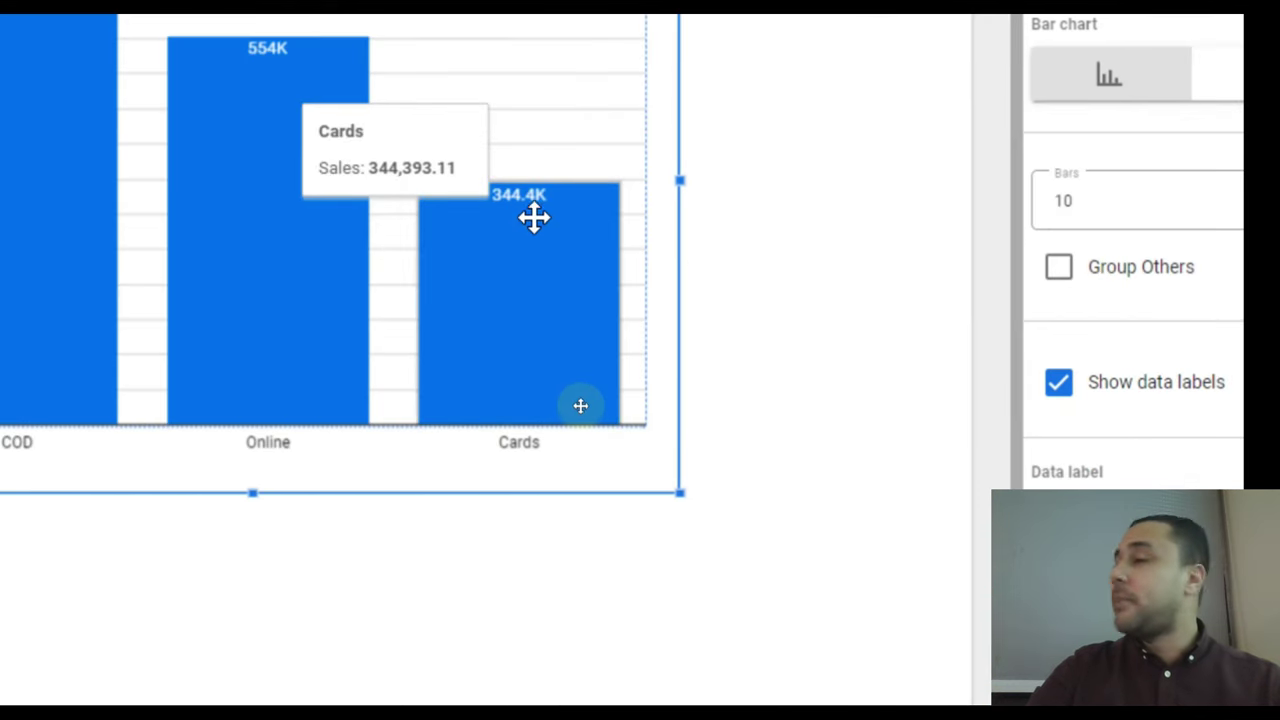
scroll(648, 580, down, 3)
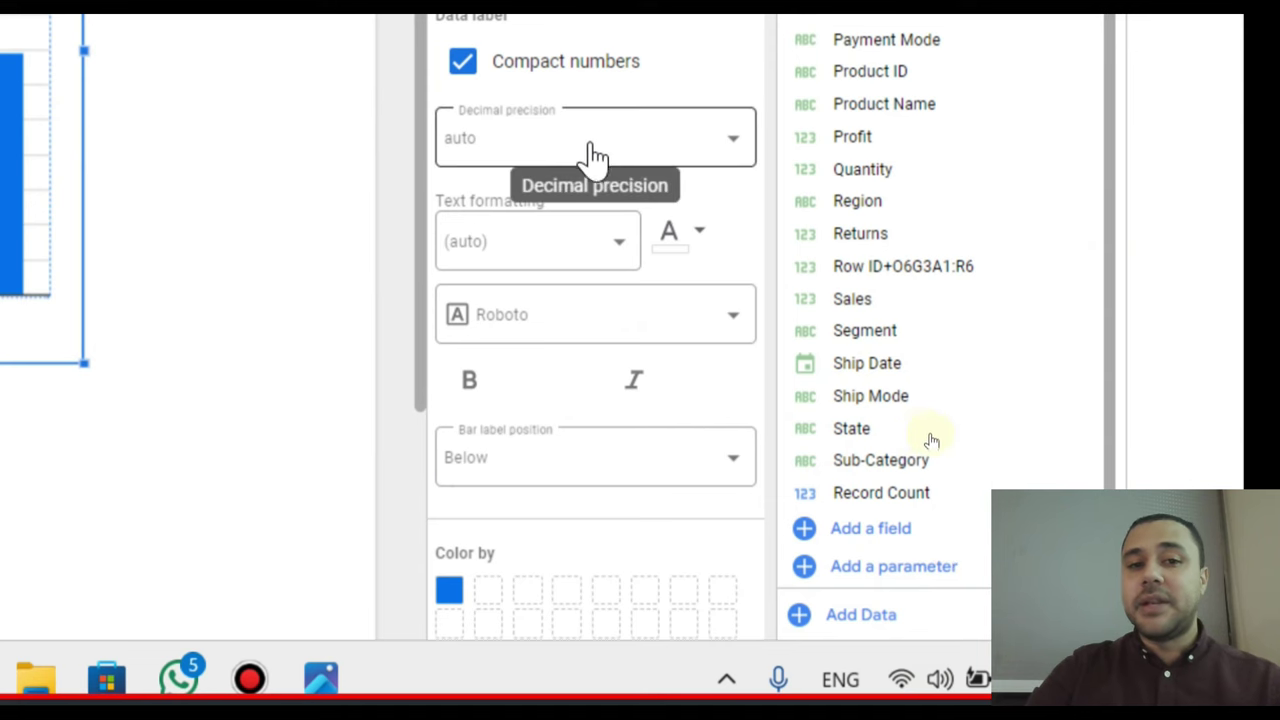
click(665, 158)
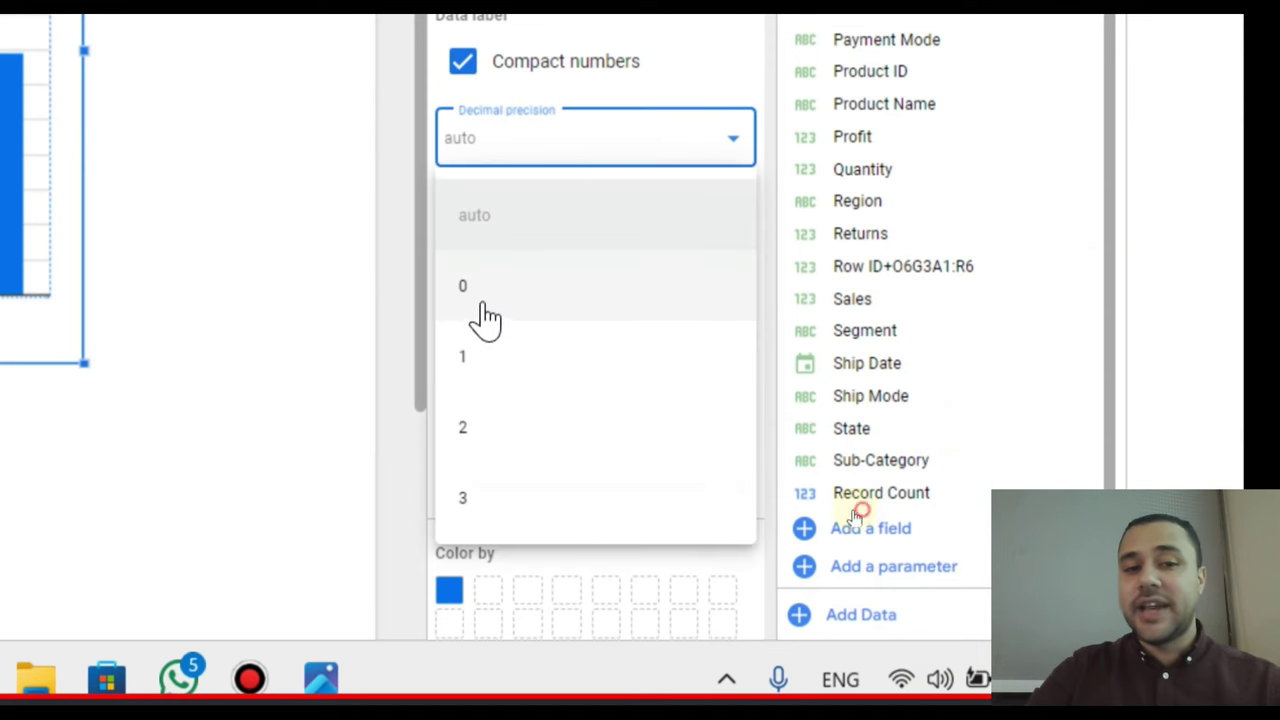
click(485, 318)
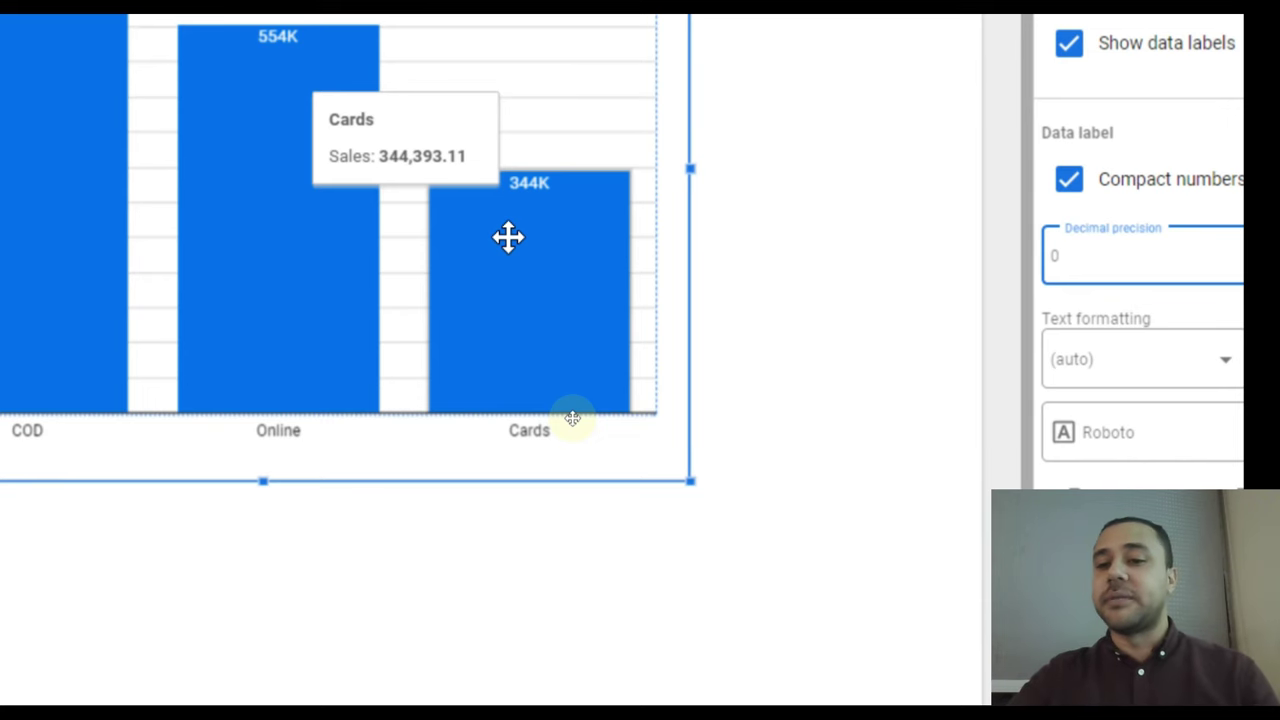
scroll(605, 268, down, 3)
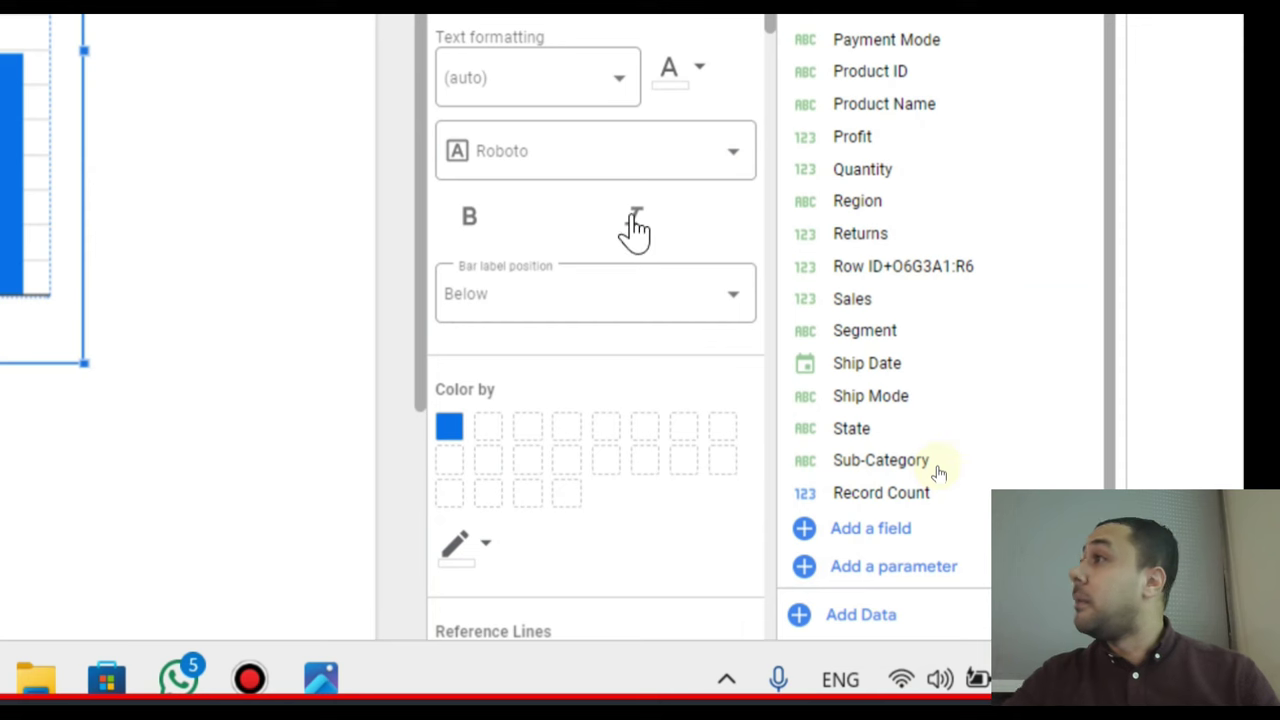
scroll(637, 235, down, 3)
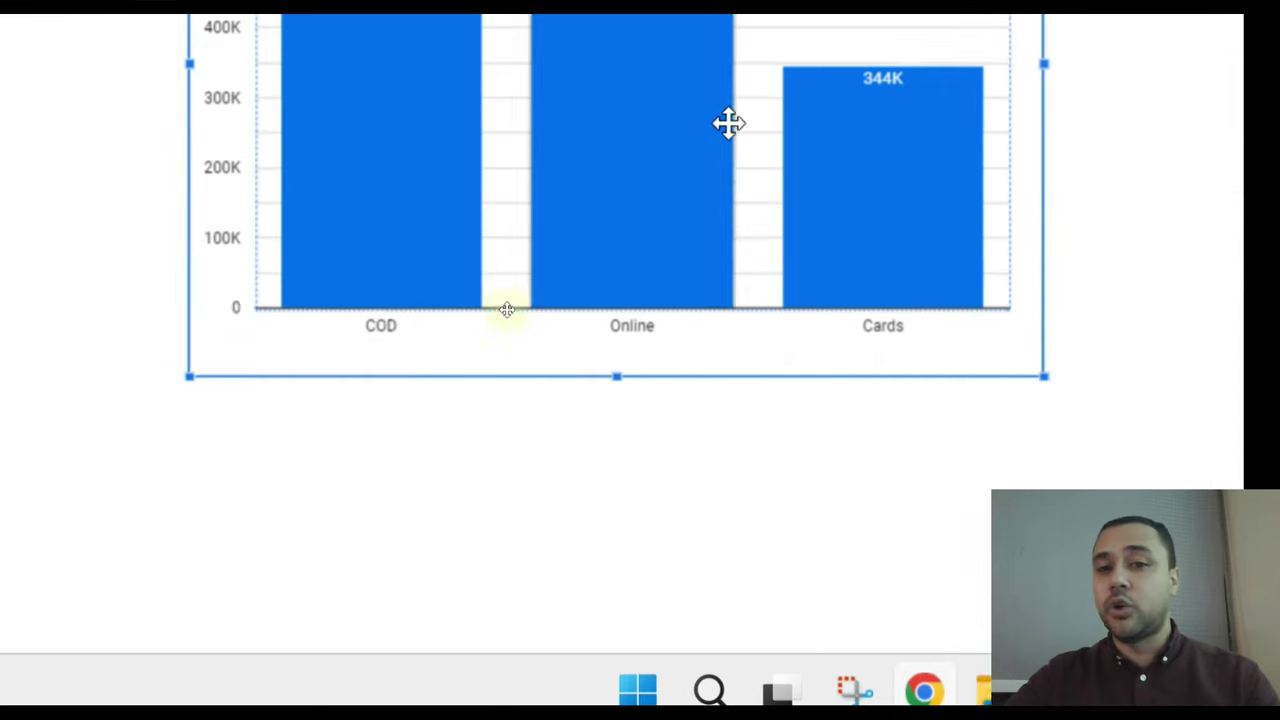
scroll(729, 120, up, 2)
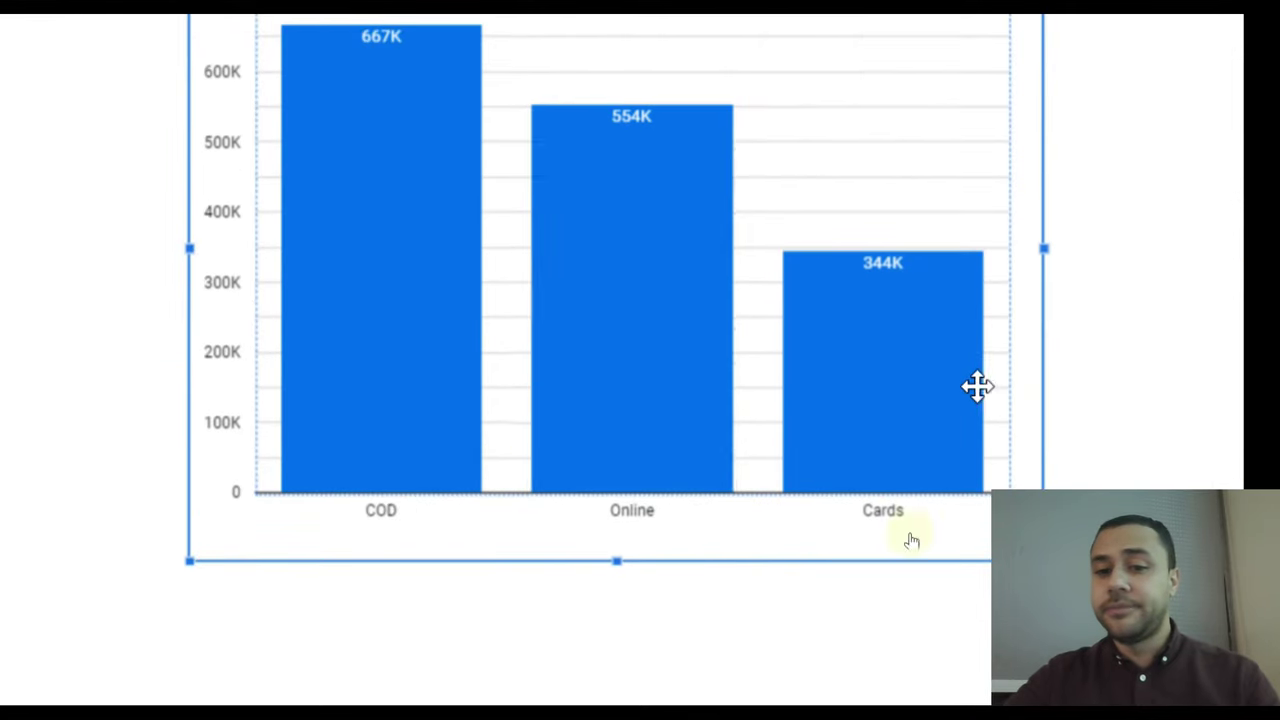
scroll(896, 467, down, 5)
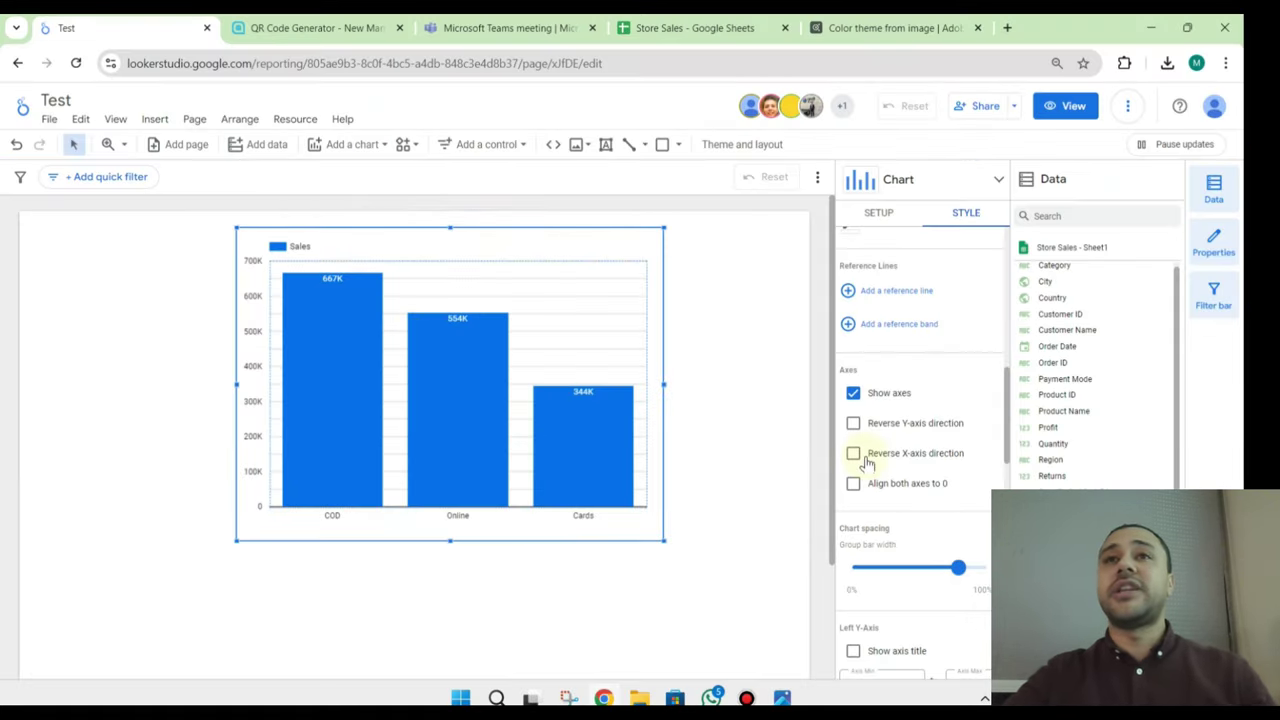
Leave both axis directions unreversed so the bars read COD, Online, Cards
click(852, 423)
click(852, 423)
click(853, 453)
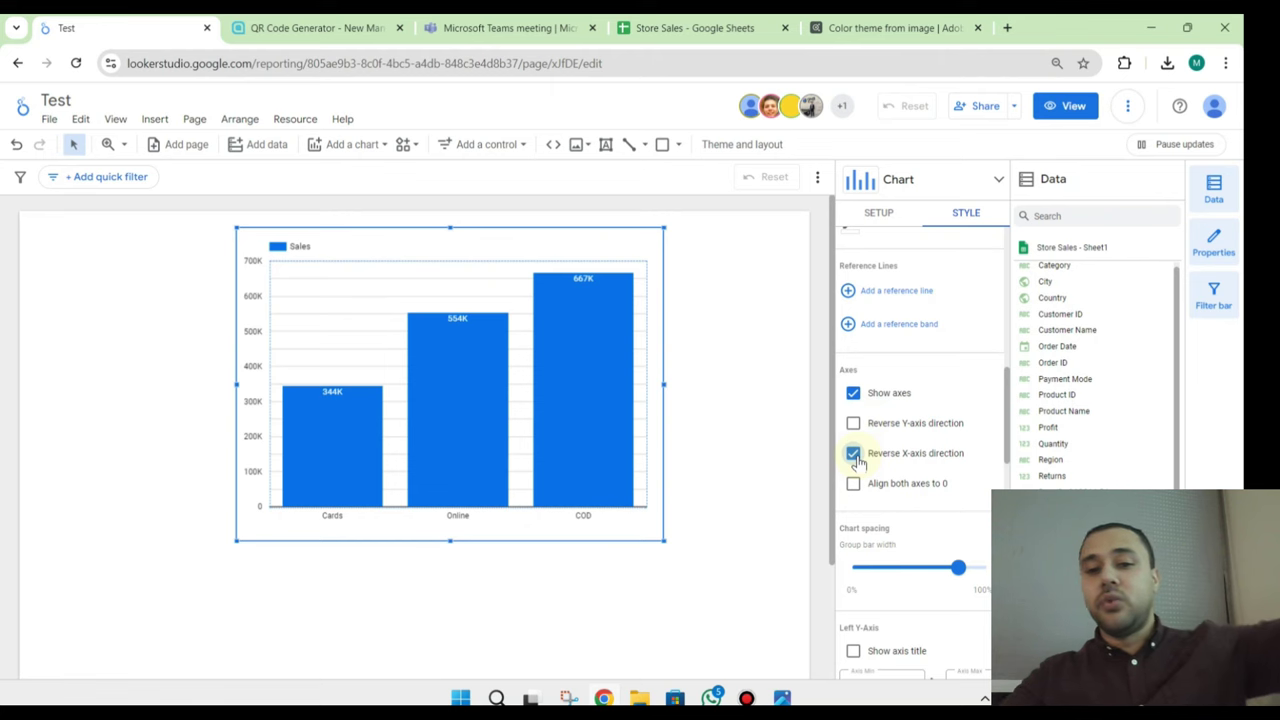
click(854, 455)
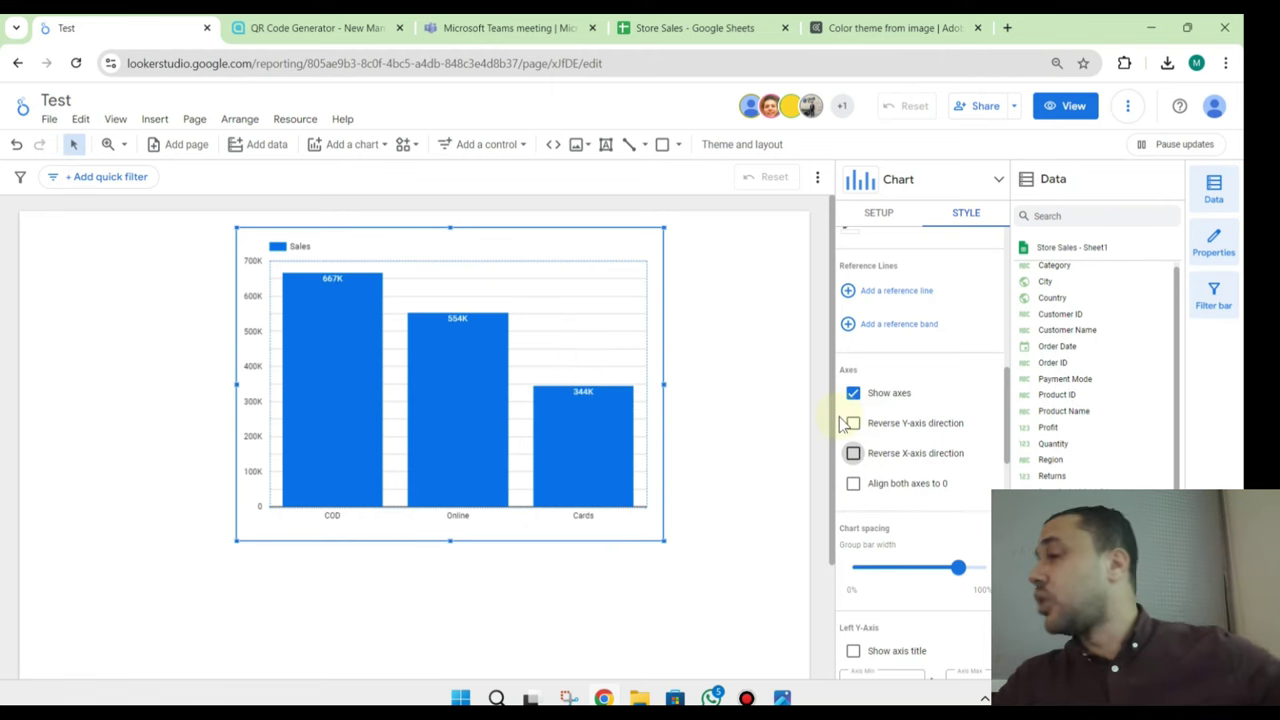
Set the column chart's group bar width to about 69%
scroll(920, 480, down, 2)
drag(958, 403, 914, 410)
drag(944, 413, 944, 413)
scroll(946, 417, down, 2)
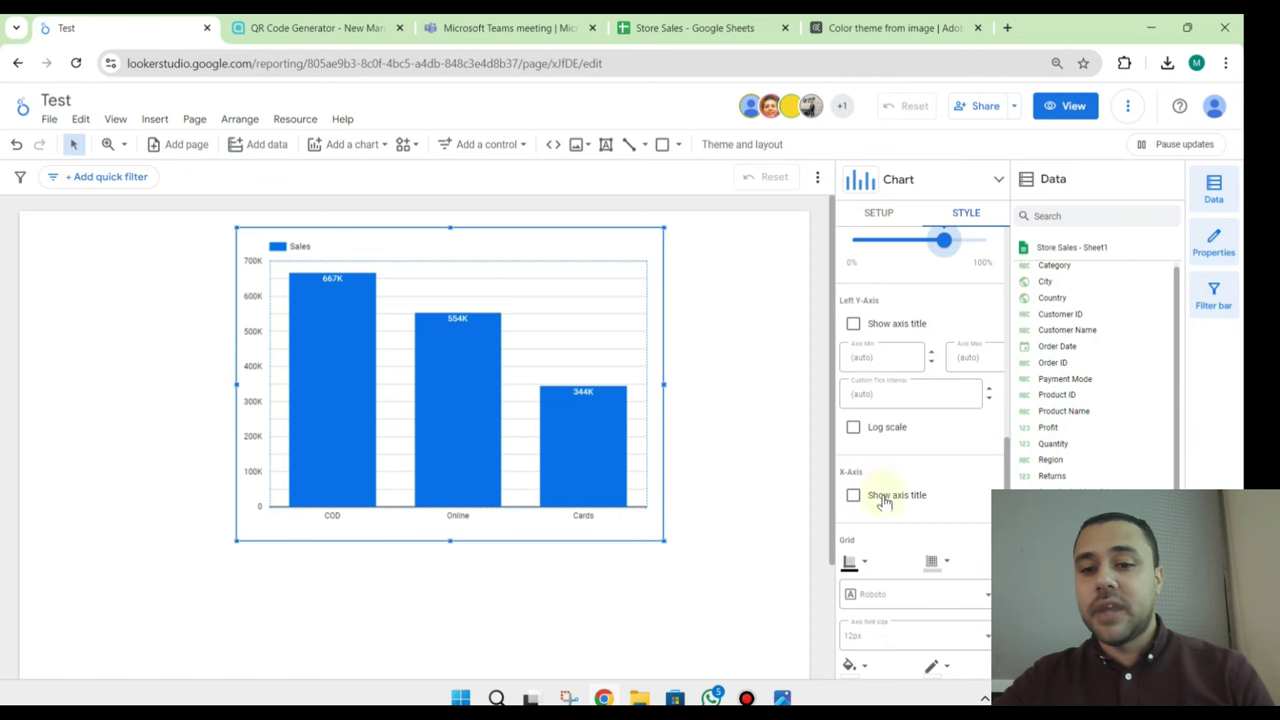
scroll(857, 512, down, 4)
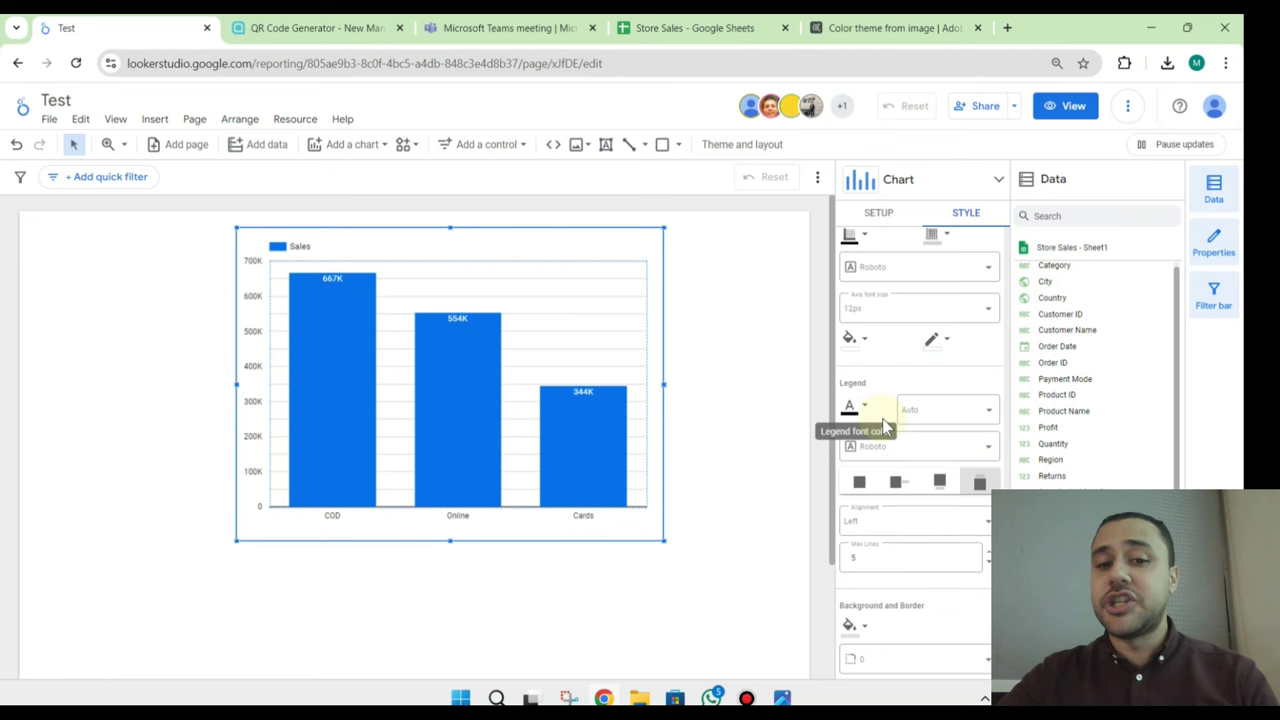
Set the column chart's legend font size to 28px, after trying 44px and 10px
click(980, 414)
scroll(960, 501, up, 2)
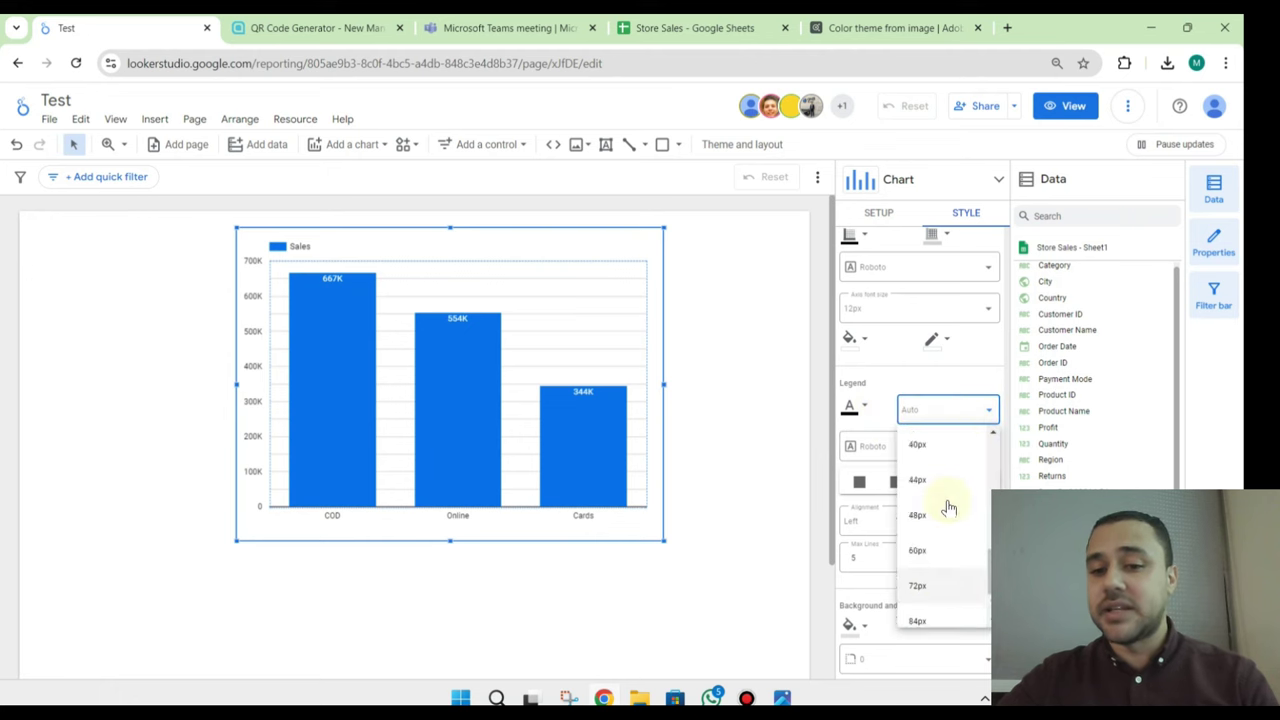
click(946, 486)
click(945, 410)
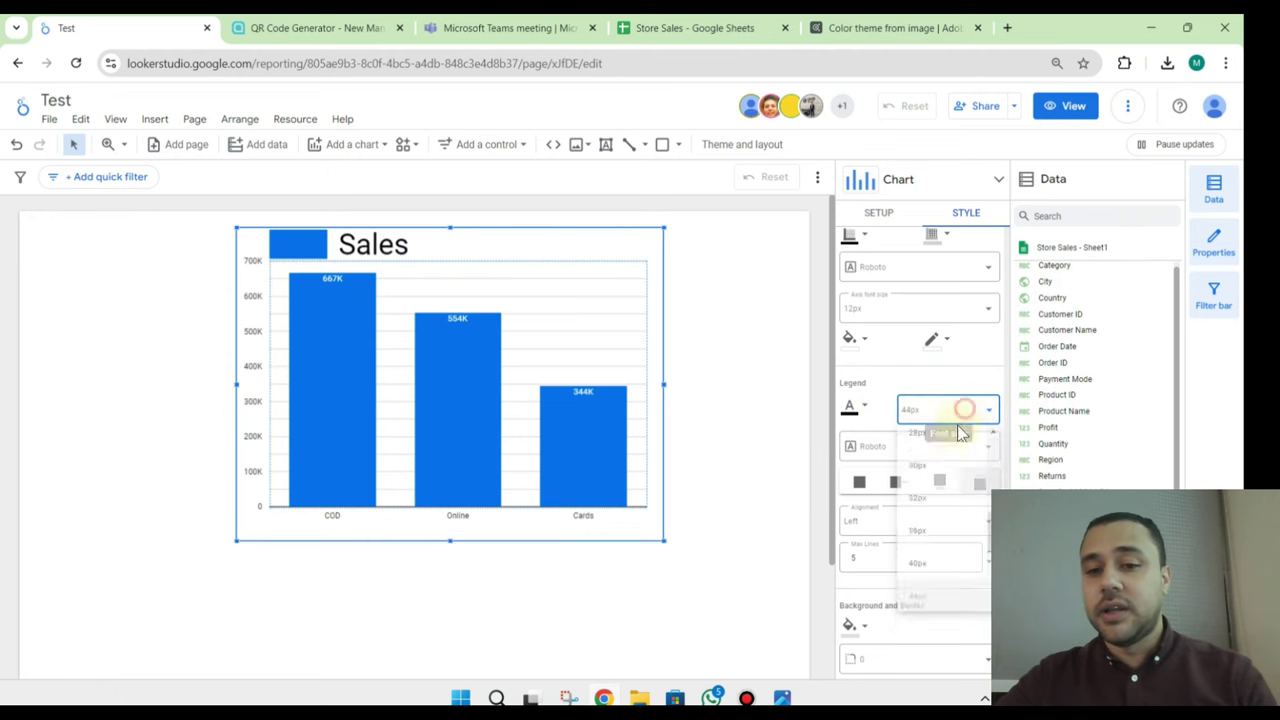
click(946, 520)
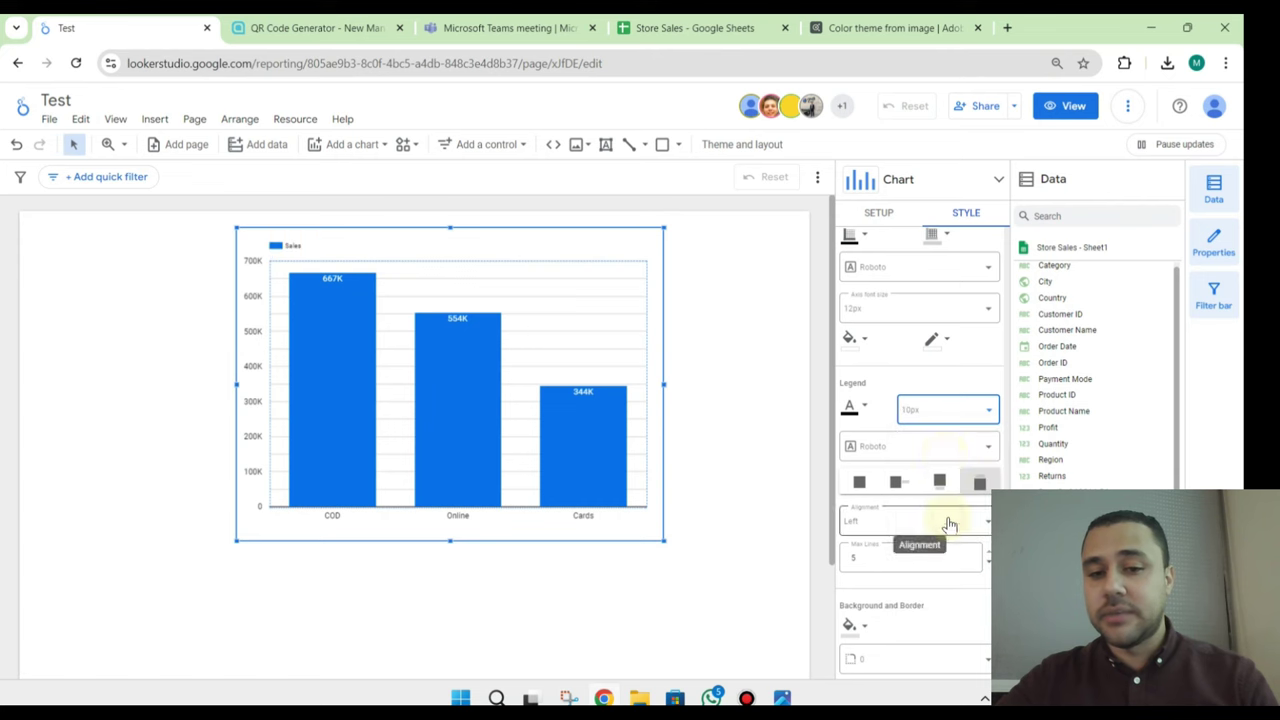
click(945, 410)
scroll(944, 540, down, 3)
click(920, 554)
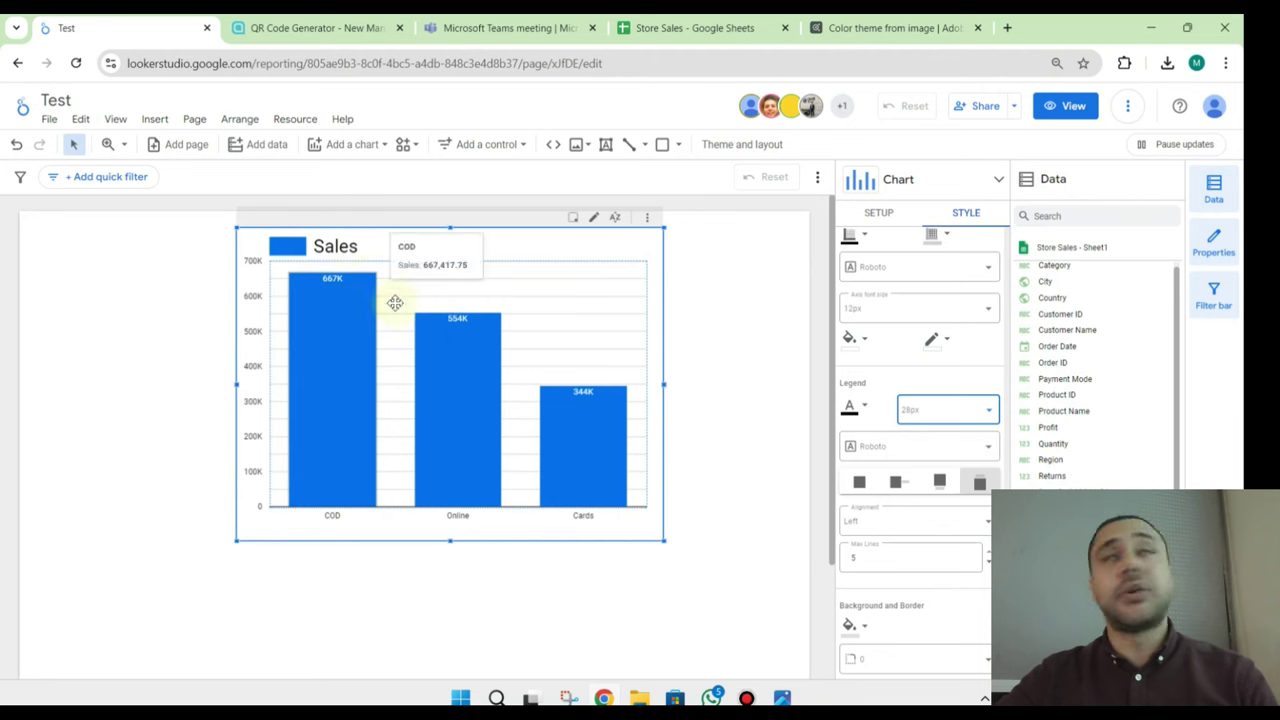
scroll(951, 506, down, 3)
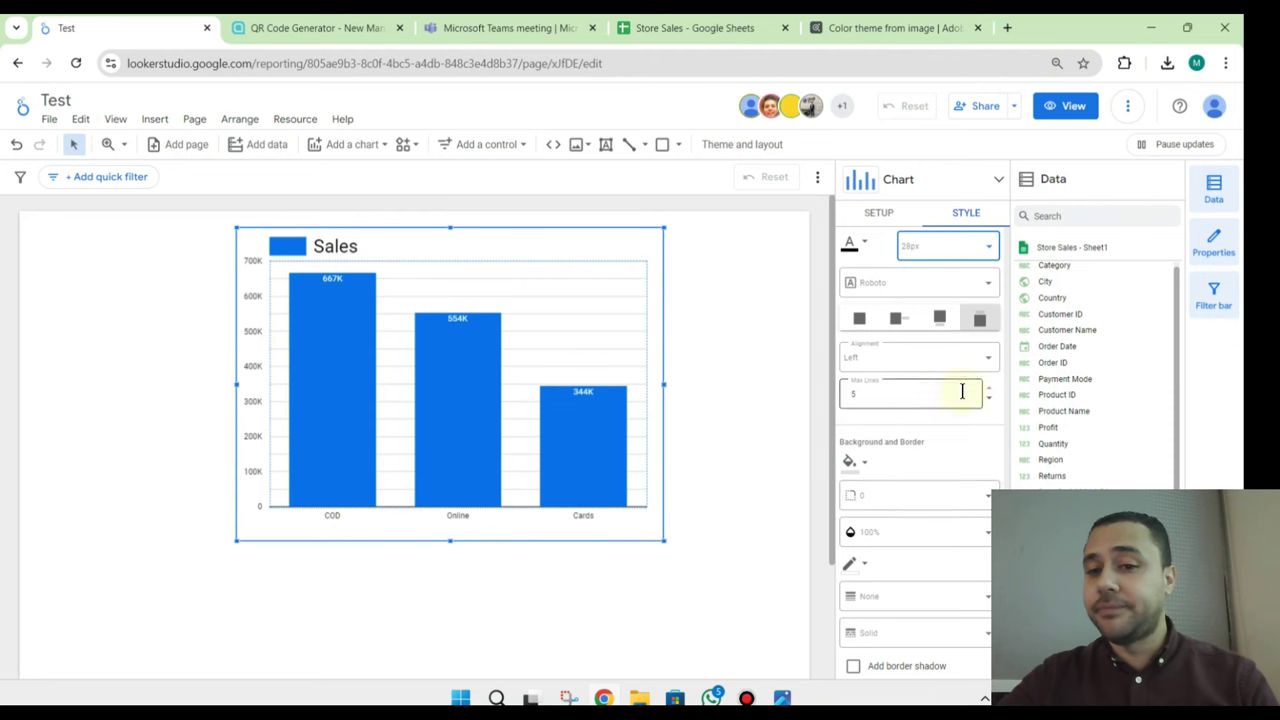
scroll(980, 430, down, 2)
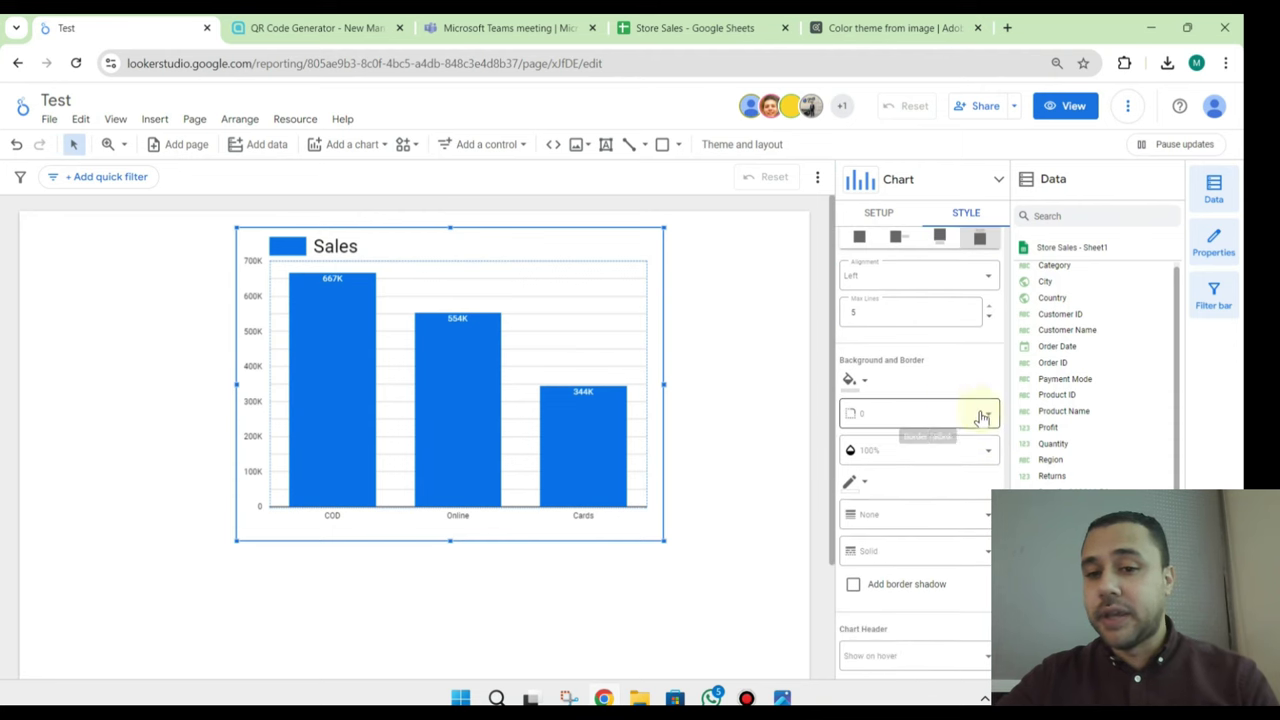
scroll(998, 389, down, 2)
scroll(998, 389, up, 3)
scroll(998, 389, down, 2)
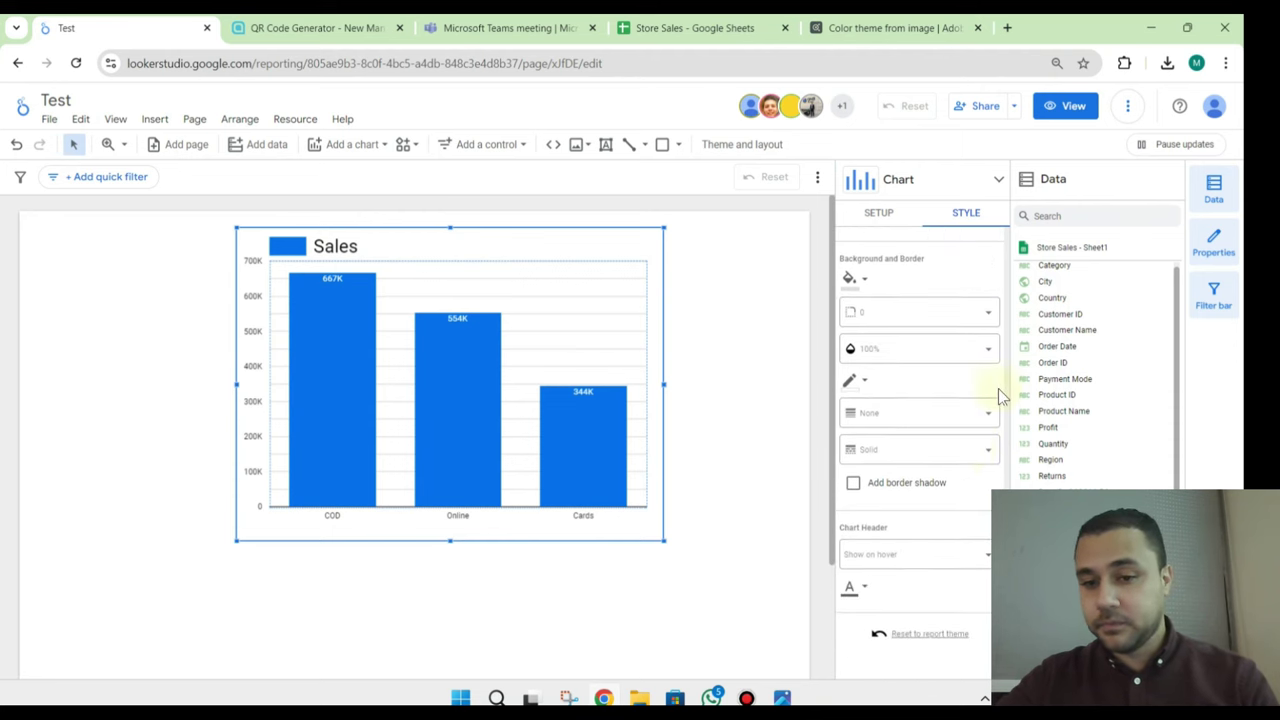
scroll(966, 505, up, 5)
scroll(962, 509, up, 3)
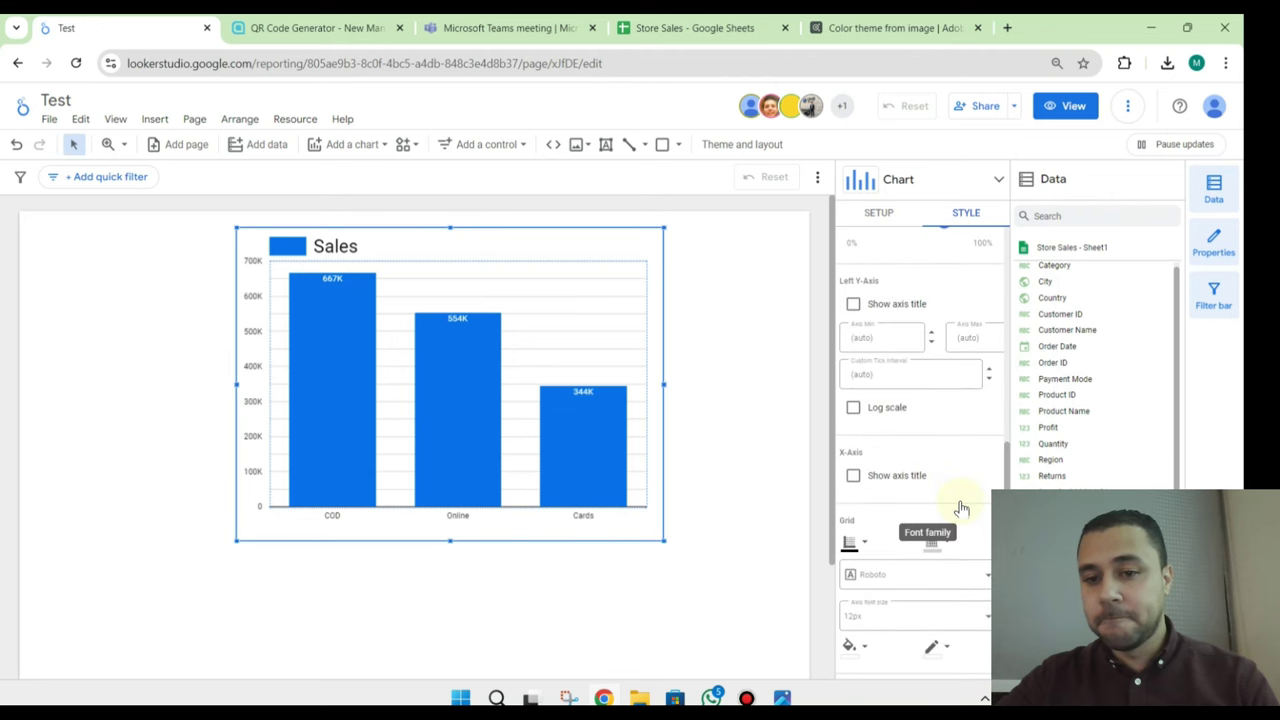
scroll(910, 440, up, 7)
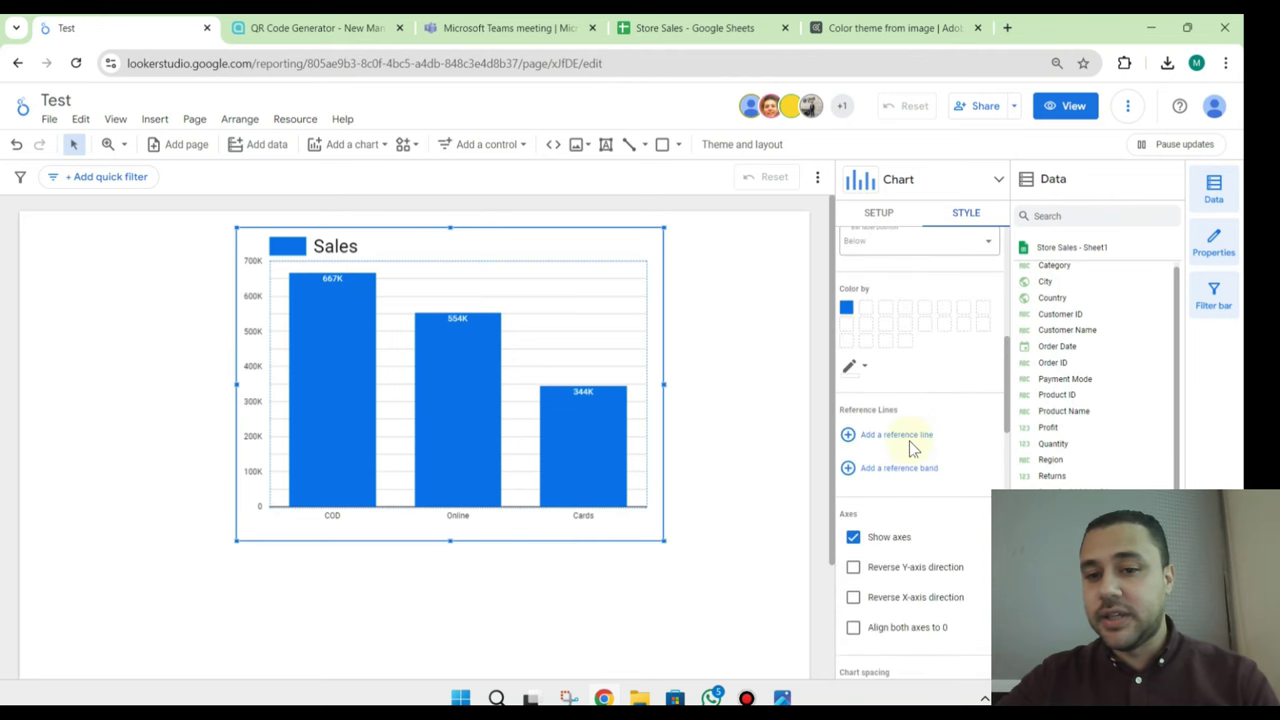
scroll(909, 447, up, 1)
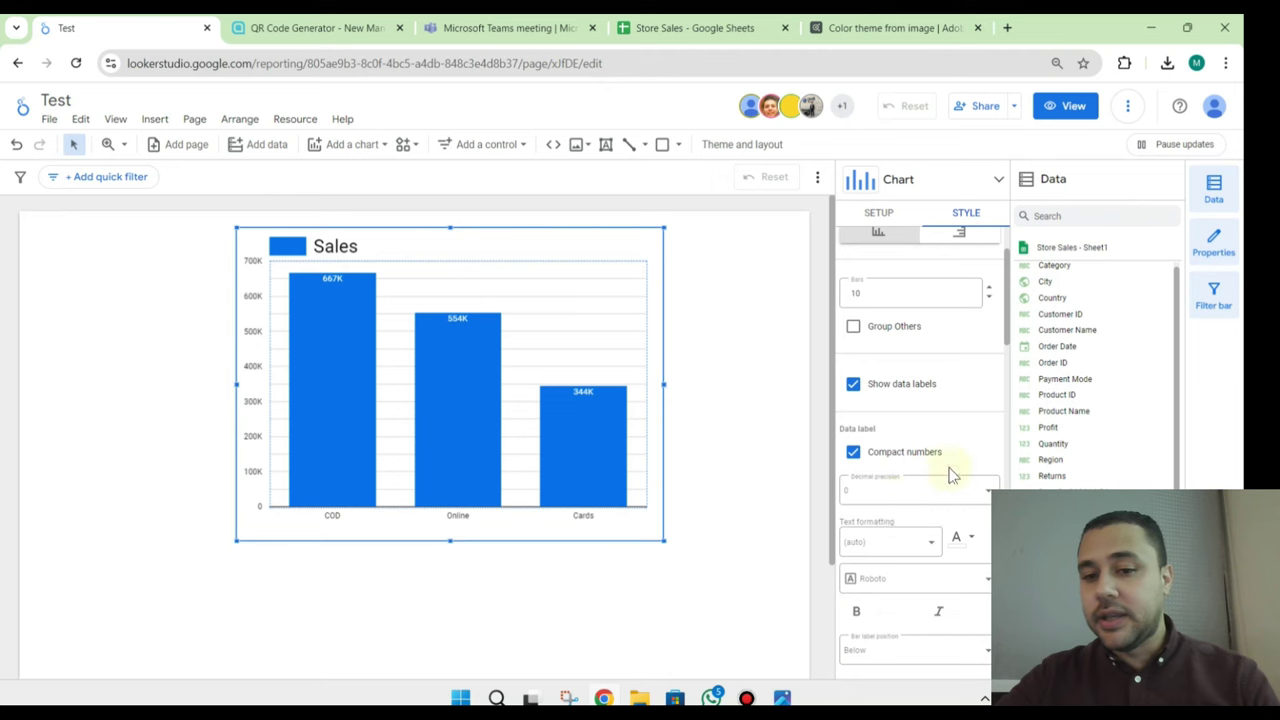
Set the chart's axis font size to 20px, after trying 11px and 18px
scroll(943, 468, up, 1)
scroll(940, 438, down, 8)
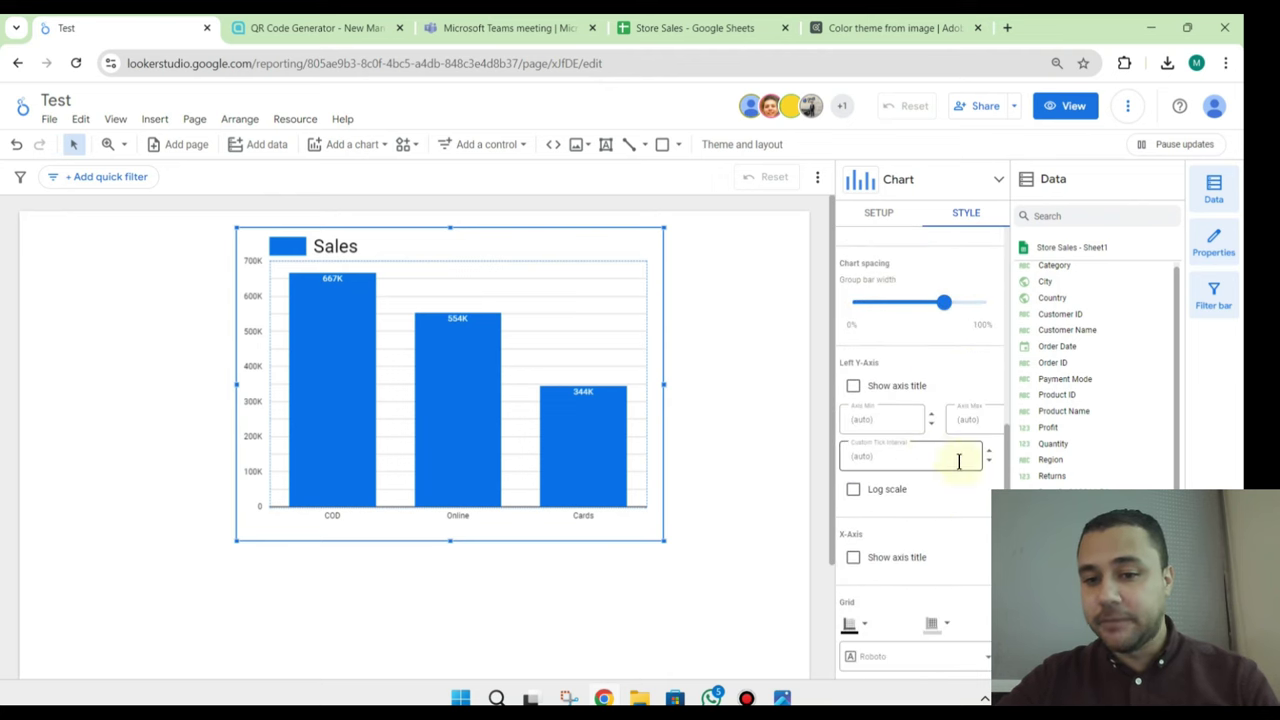
scroll(930, 509, down, 5)
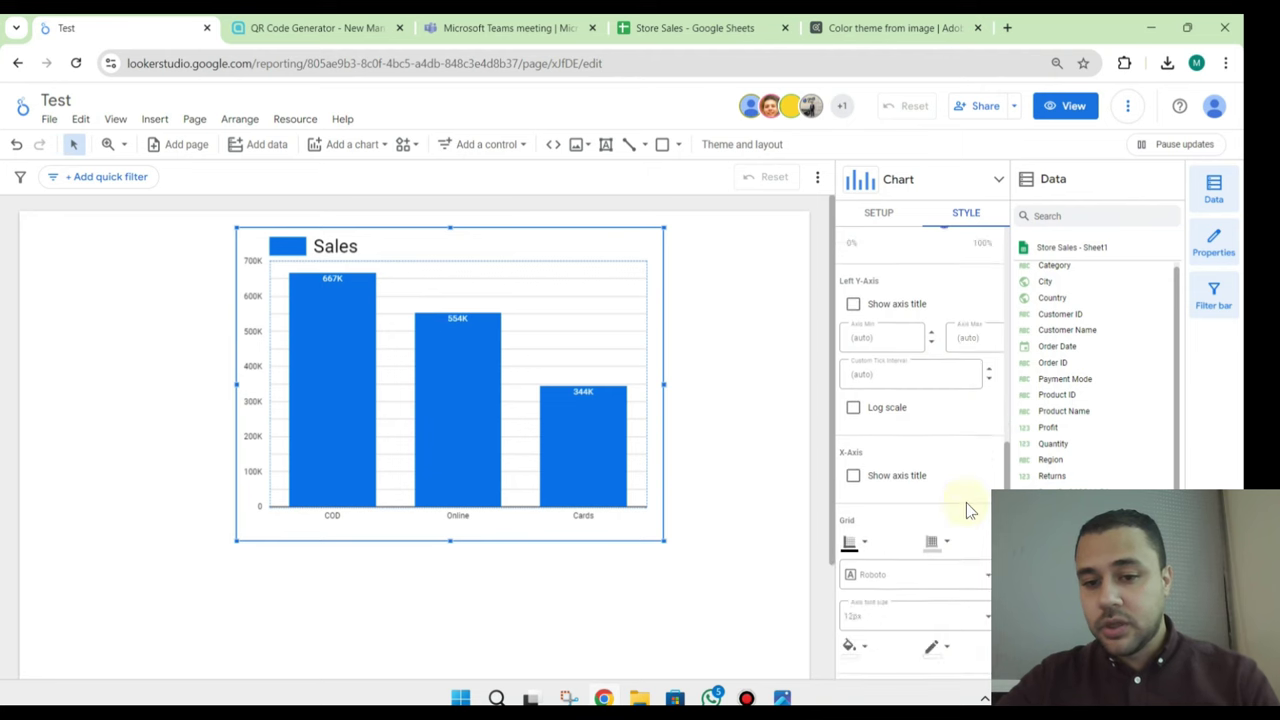
click(921, 460)
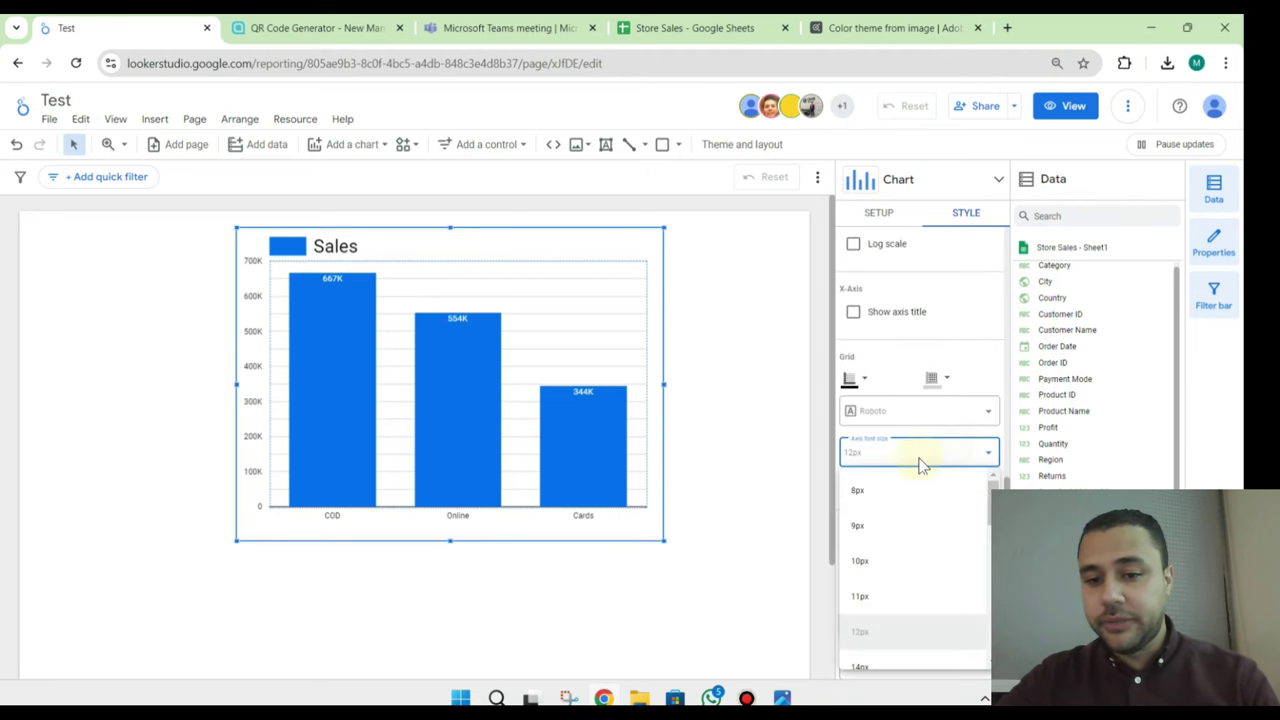
click(903, 596)
scroll(905, 430, down, 3)
click(900, 287)
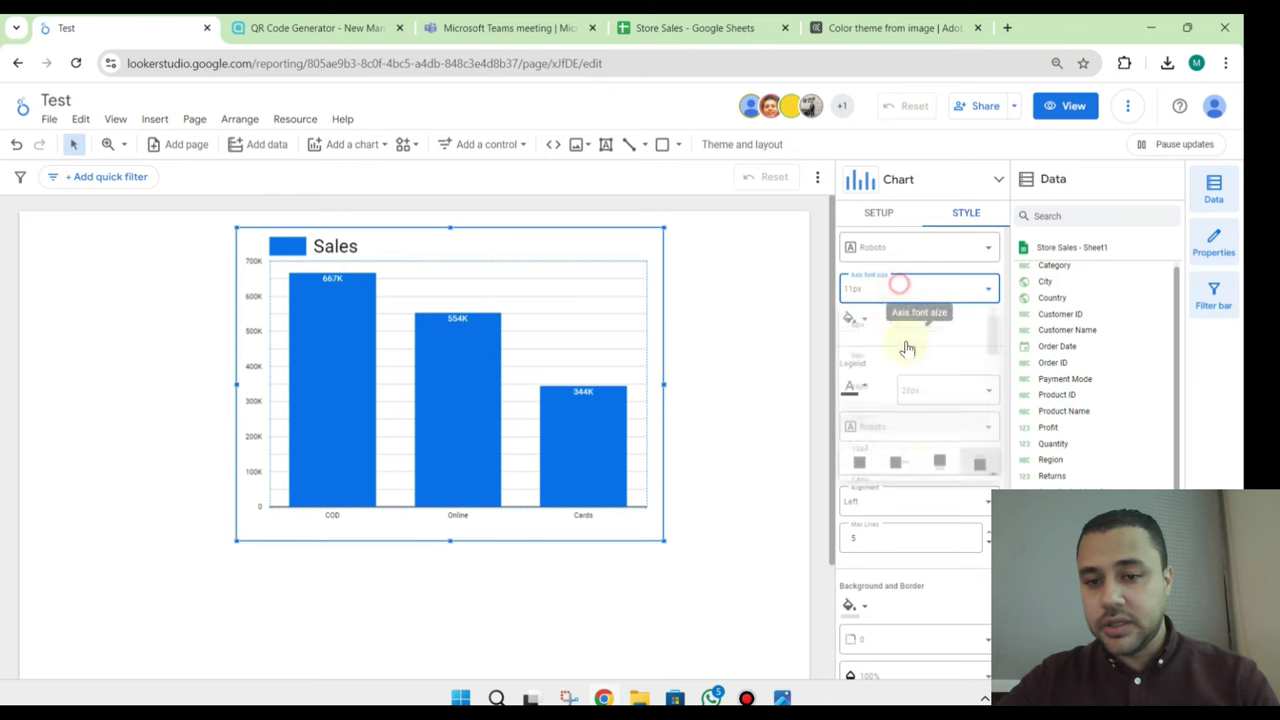
click(910, 435)
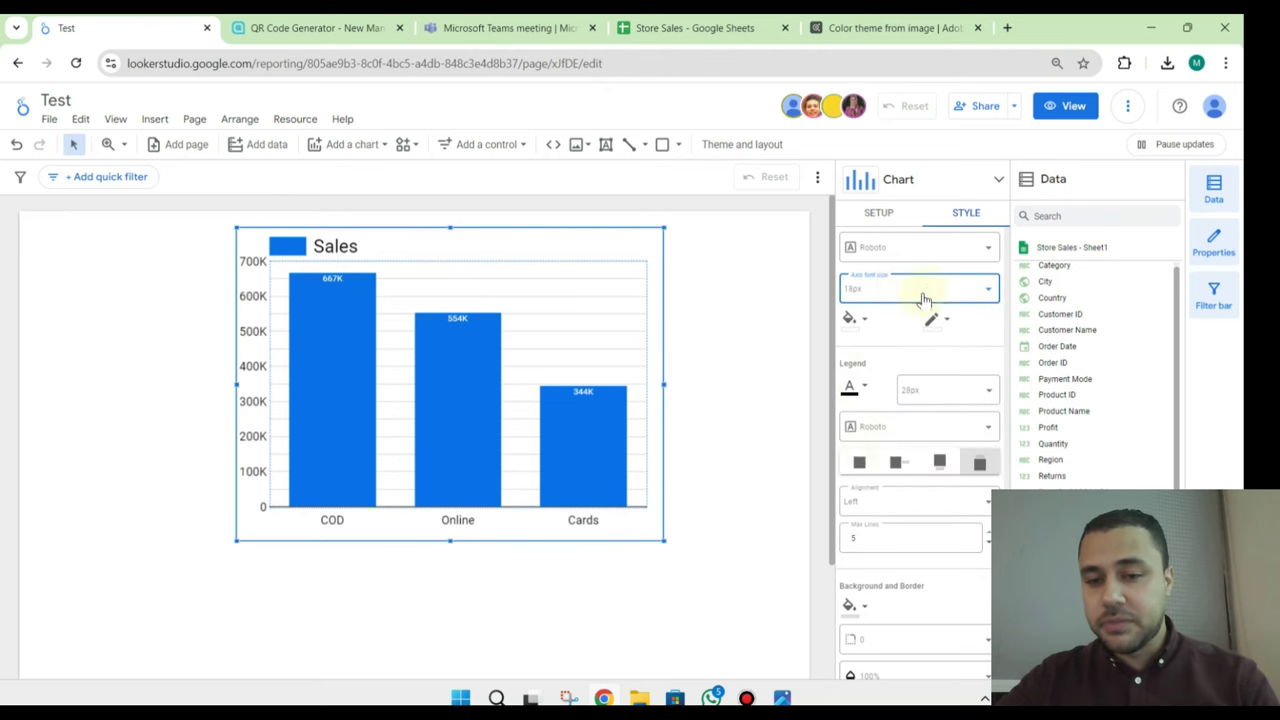
click(918, 289)
click(885, 445)
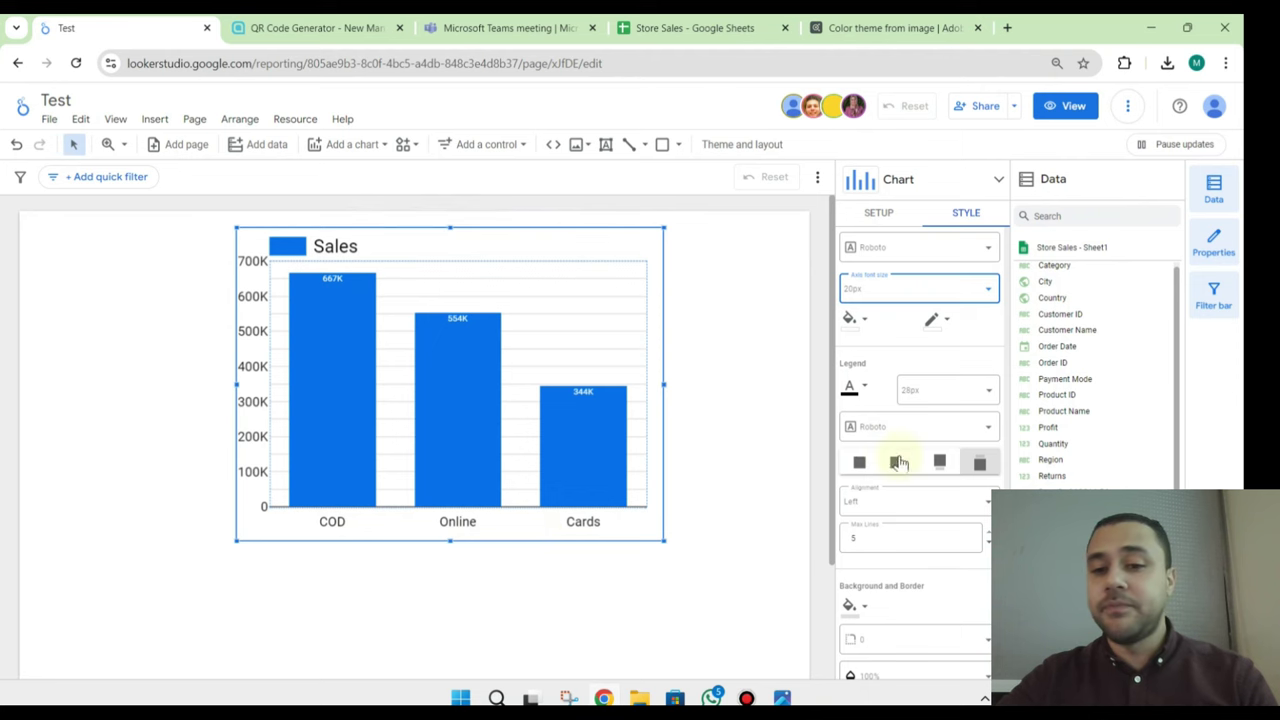
scroll(980, 530, down, 1)
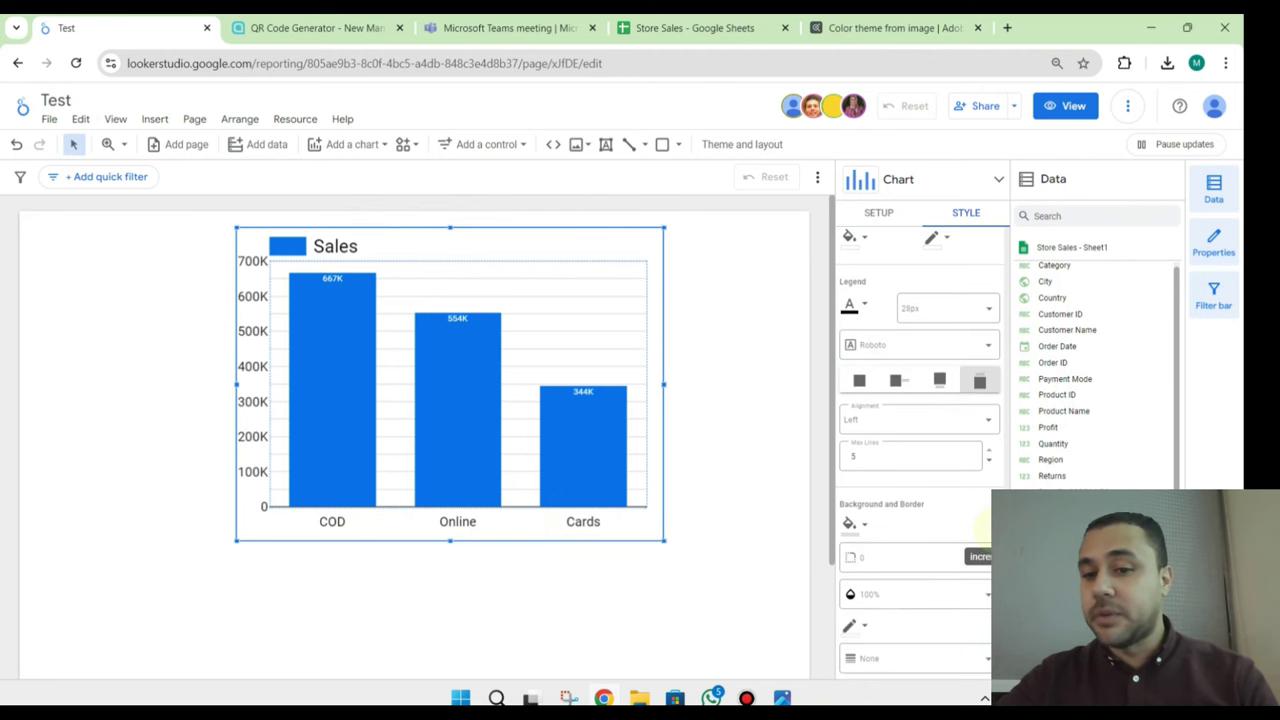
scroll(980, 530, up, 1)
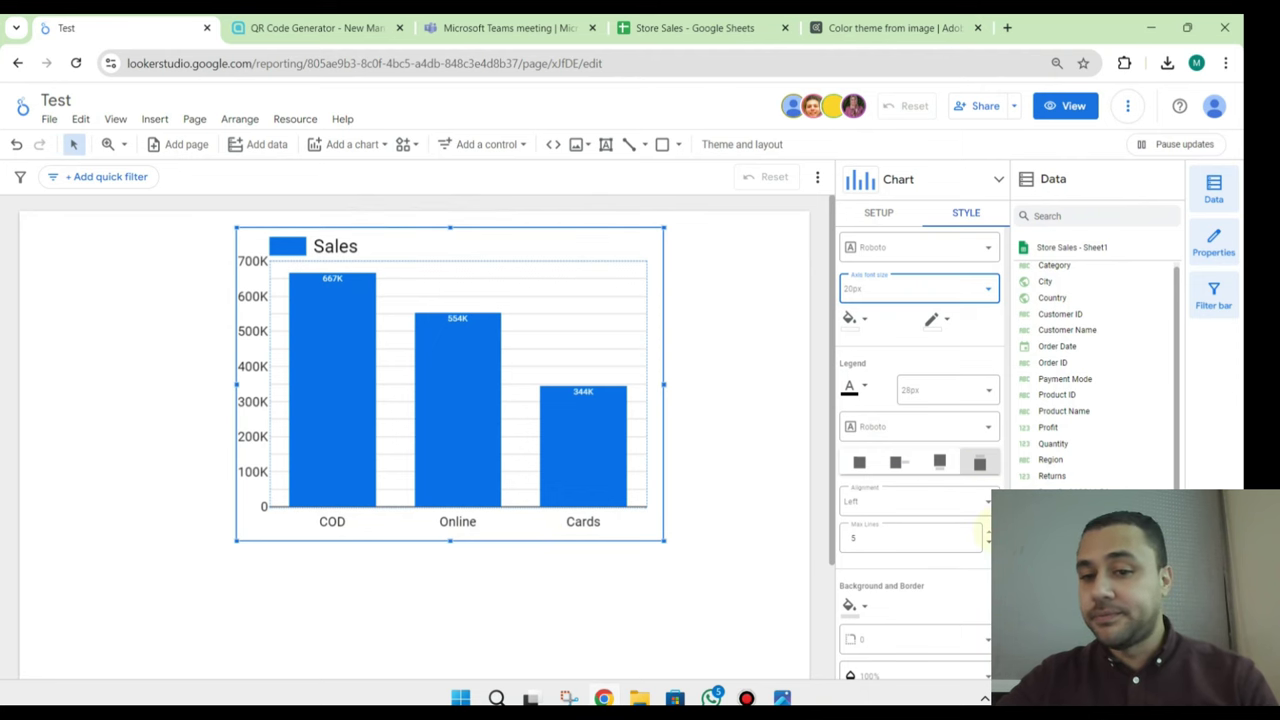
click(860, 463)
click(896, 465)
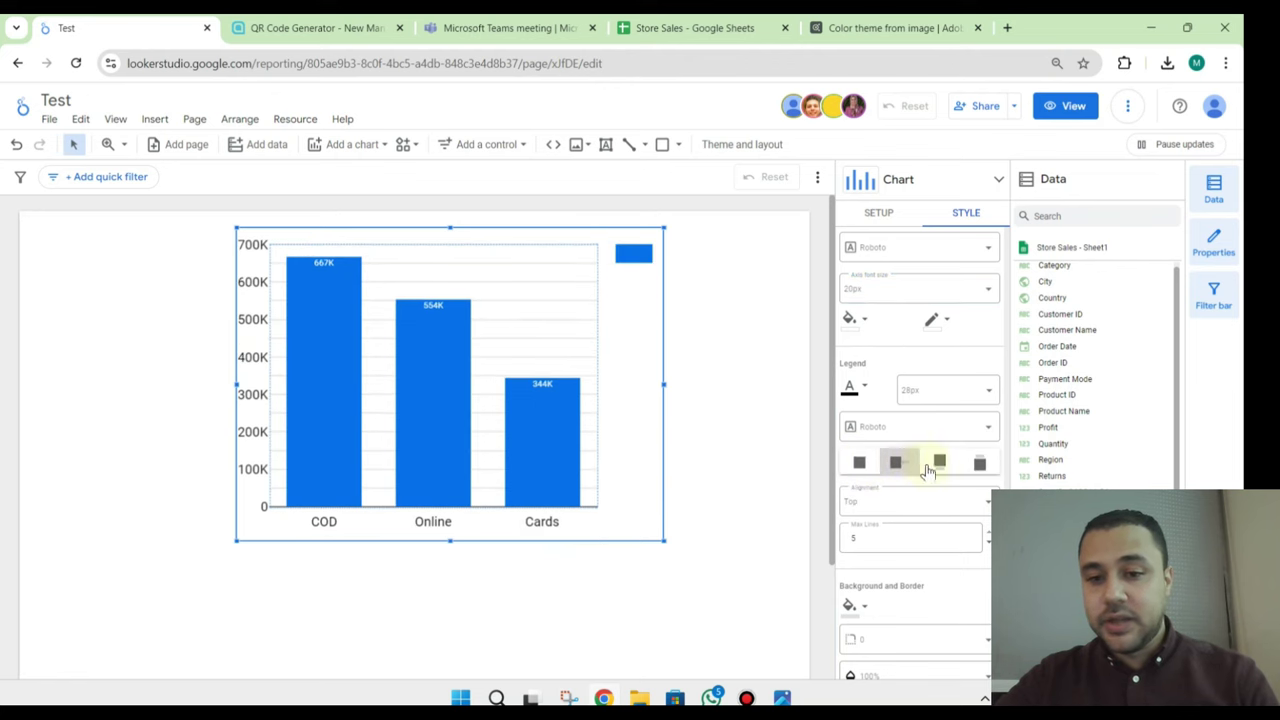
click(979, 462)
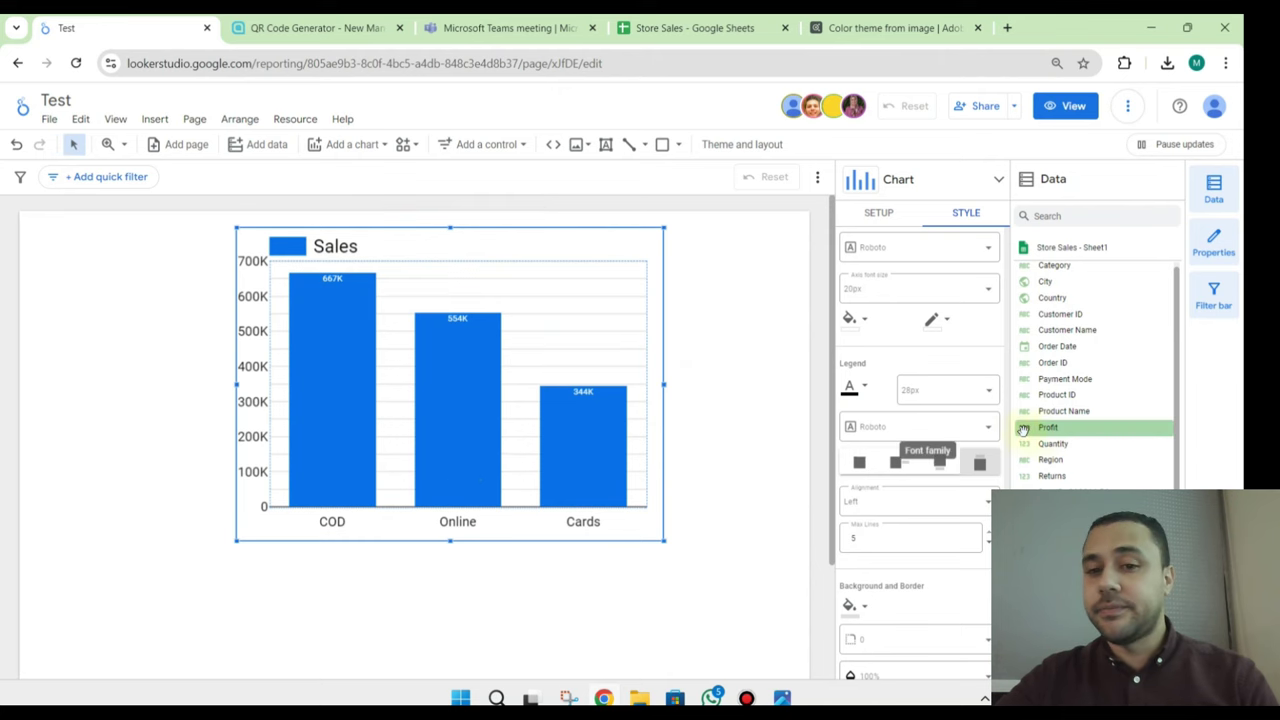
scroll(929, 420, up, 1)
scroll(925, 435, up, 2)
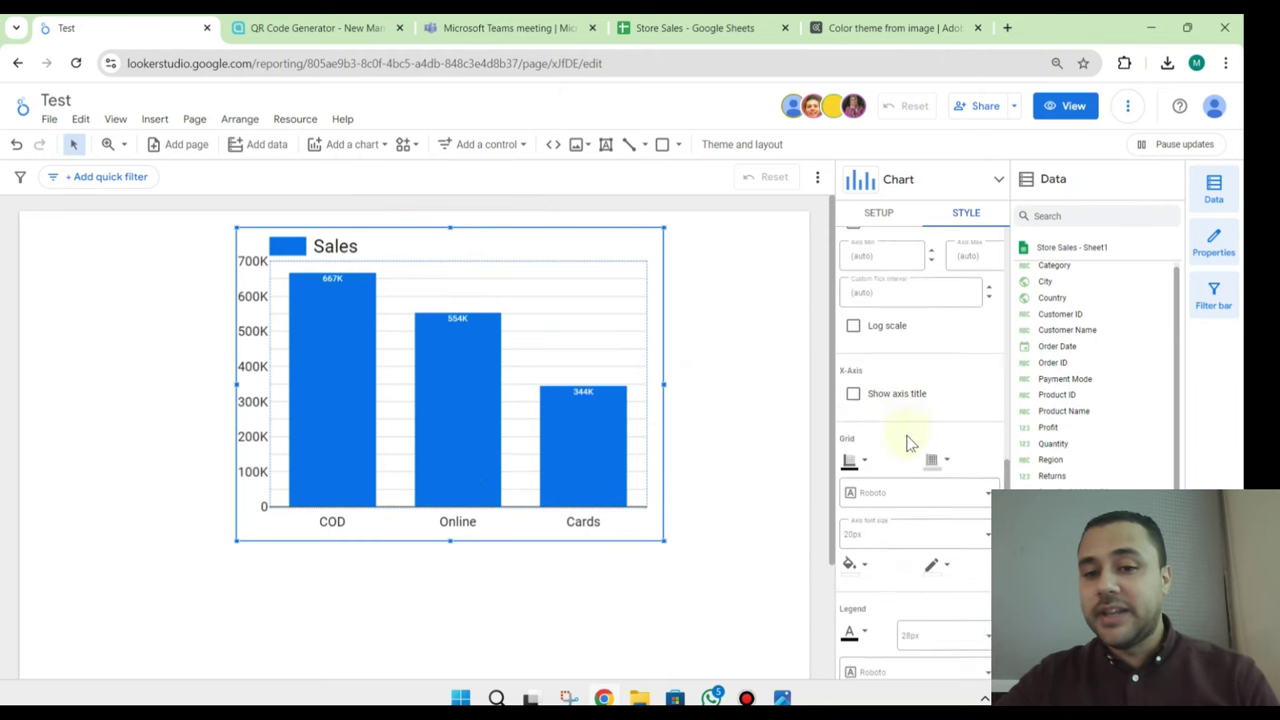
scroll(841, 399, up, 10)
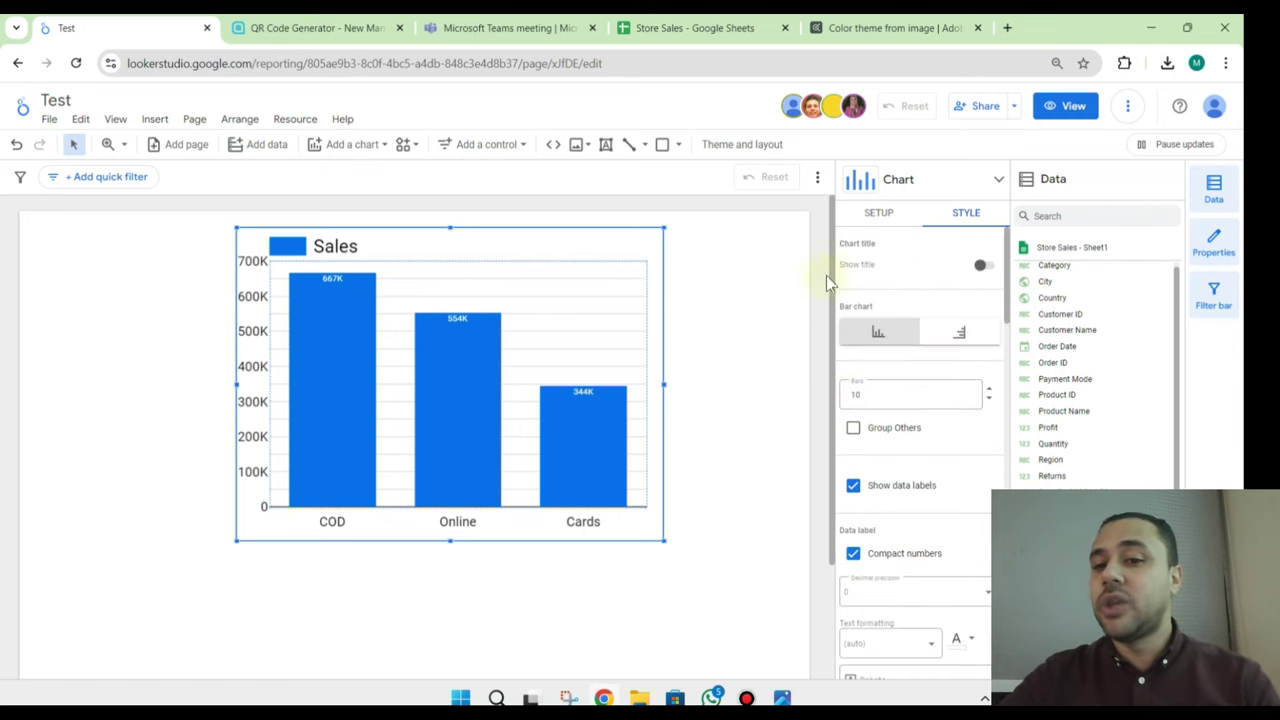
Turn the column chart's Show title option off after briefly starting a 'Sal' title
click(981, 267)
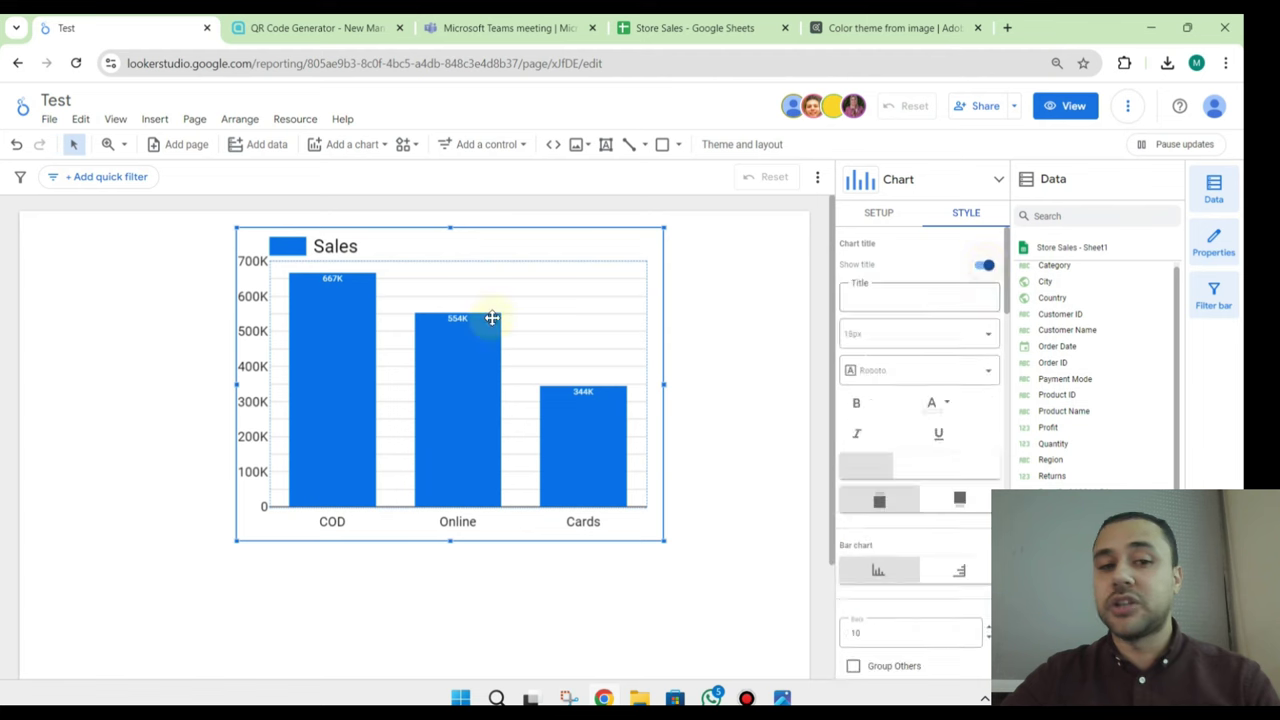
click(900, 299)
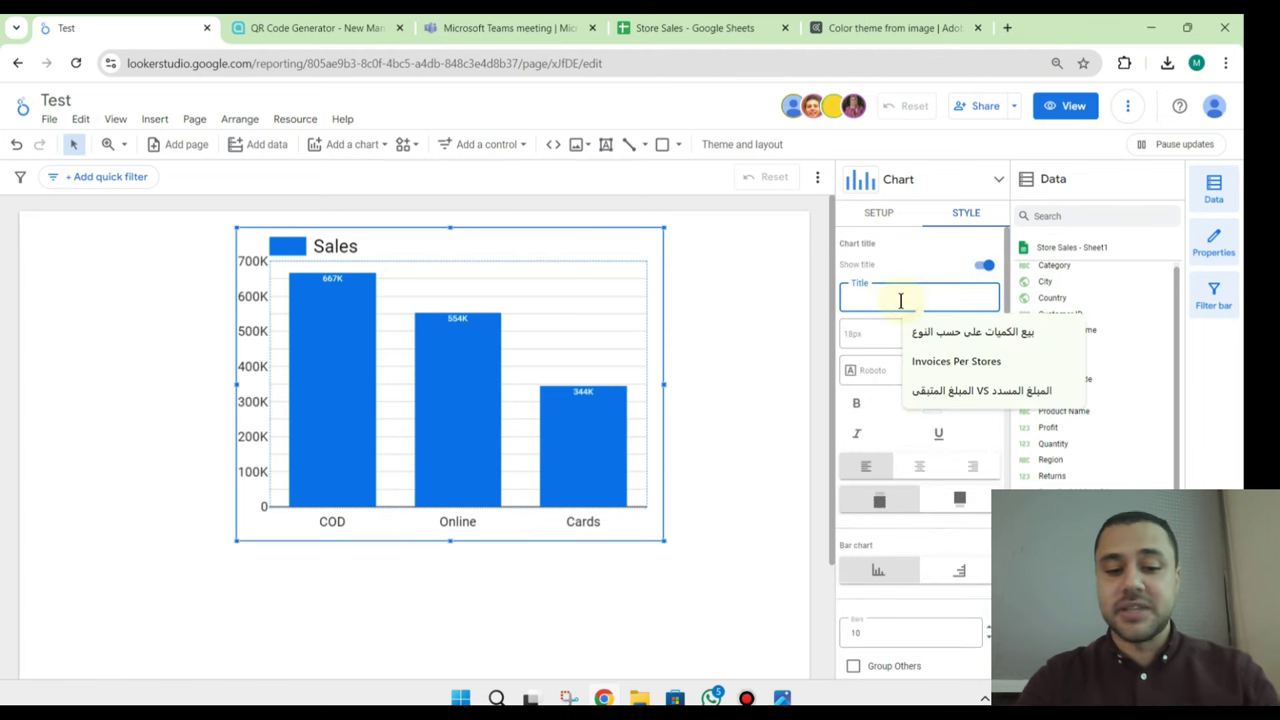
text(Sales)
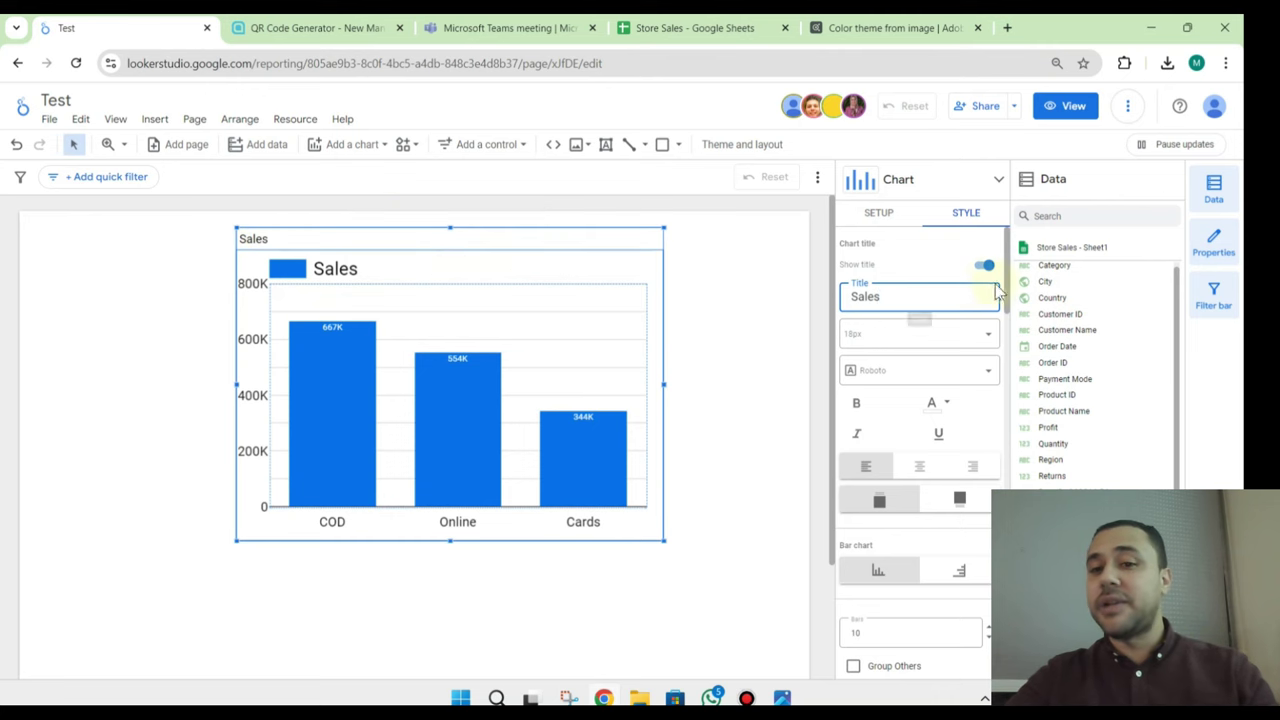
click(988, 268)
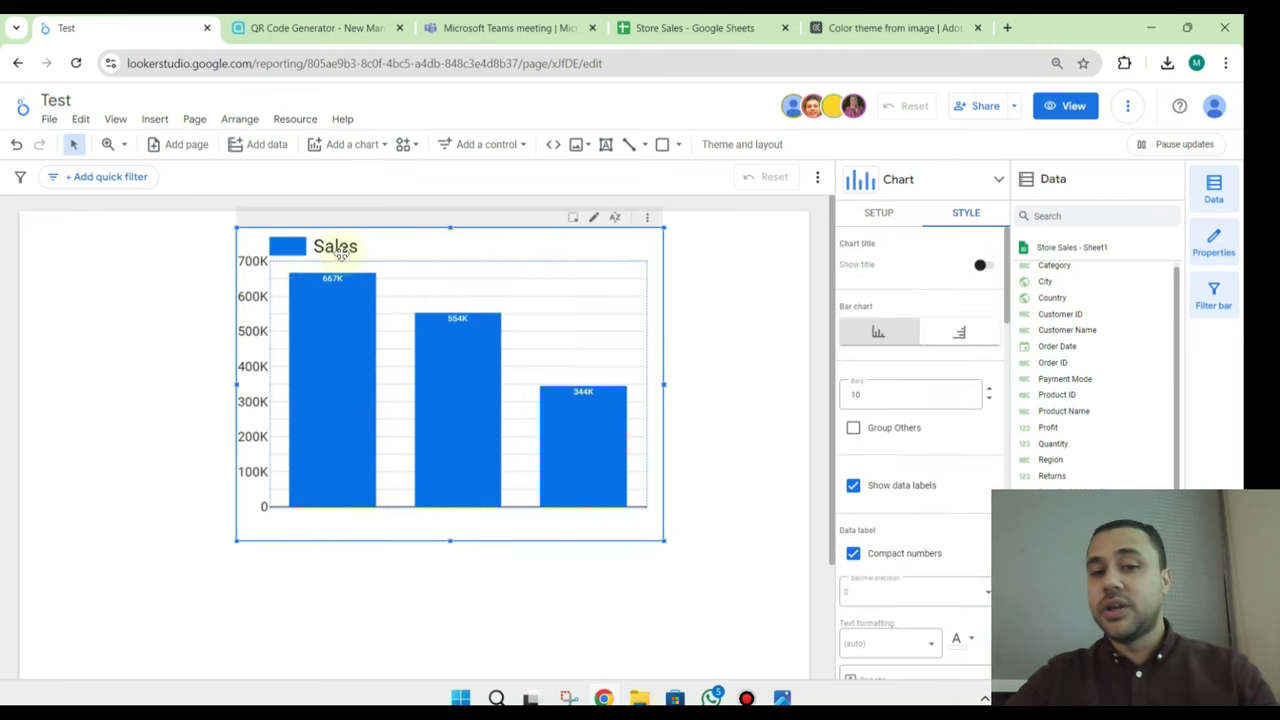
scroll(1000, 483, down, 1)
scroll(1000, 480, down, 2)
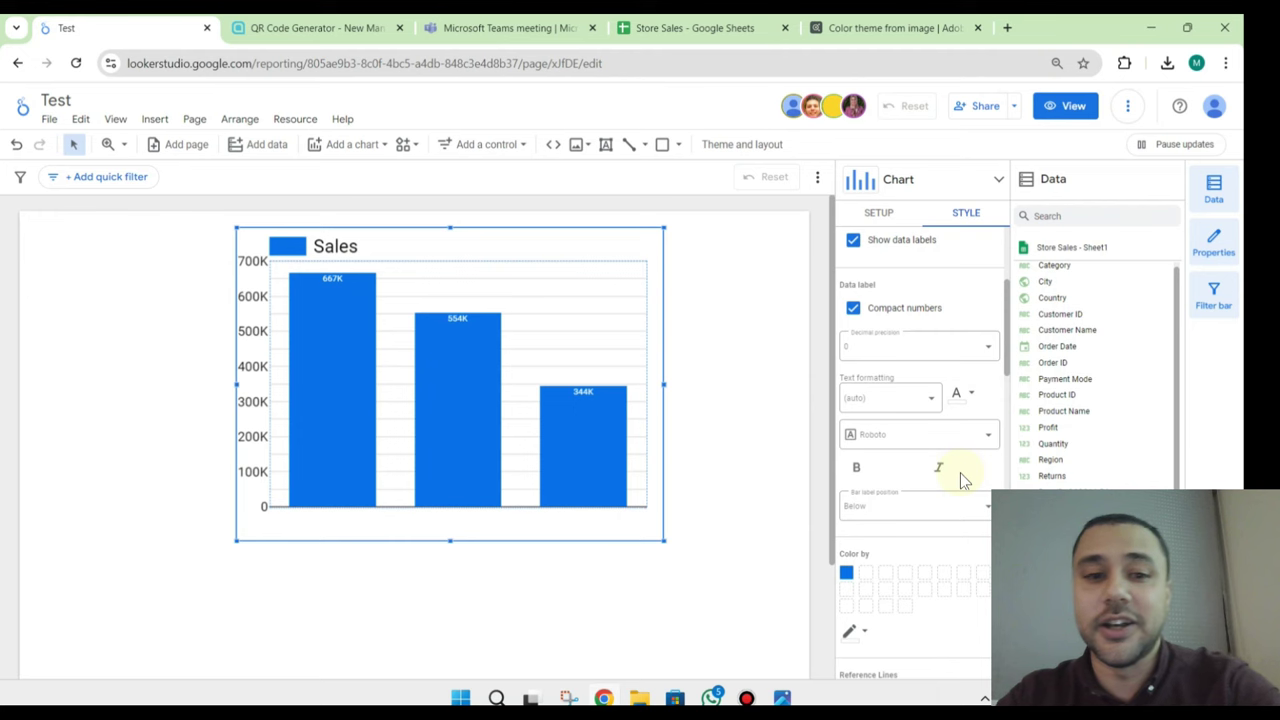
Move the Sales chart to the page's top-left and shrink it
click(900, 213)
drag(533, 252, 325, 247)
drag(456, 537, 343, 458)
drag(278, 256, 285, 285)
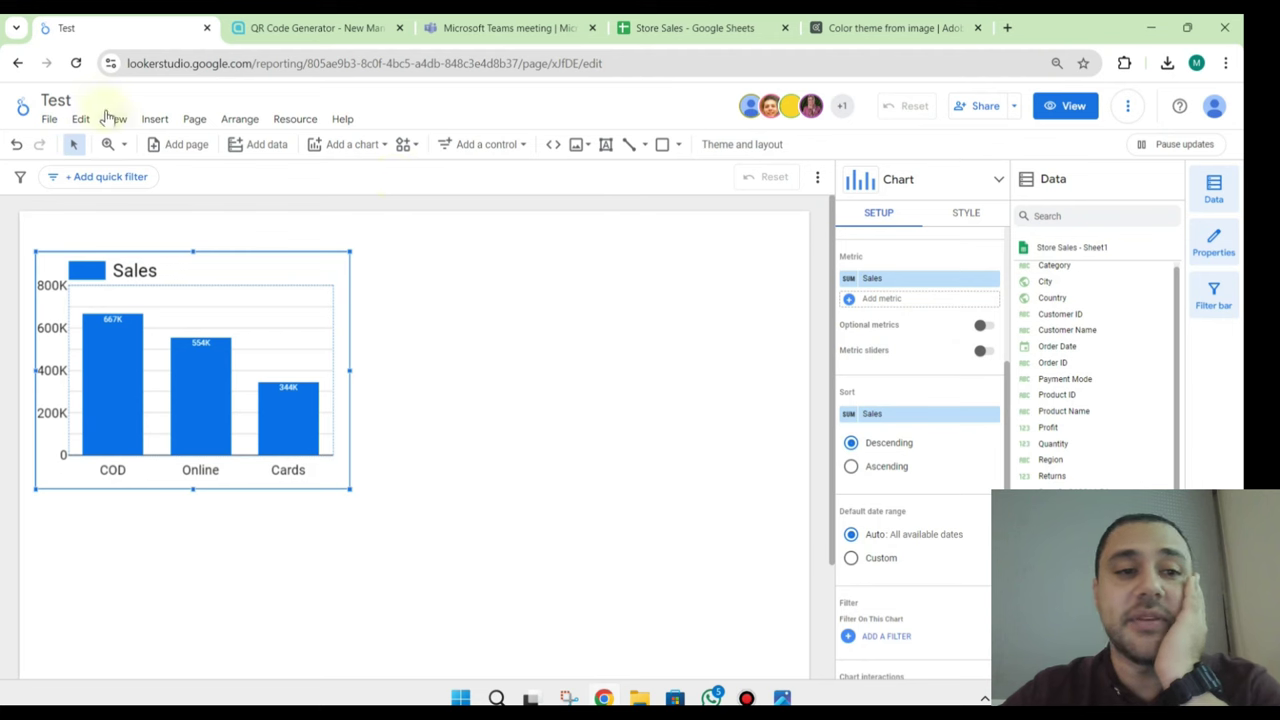
Insert a pie chart of Sales by Payment Mode beside the column chart
click(155, 119)
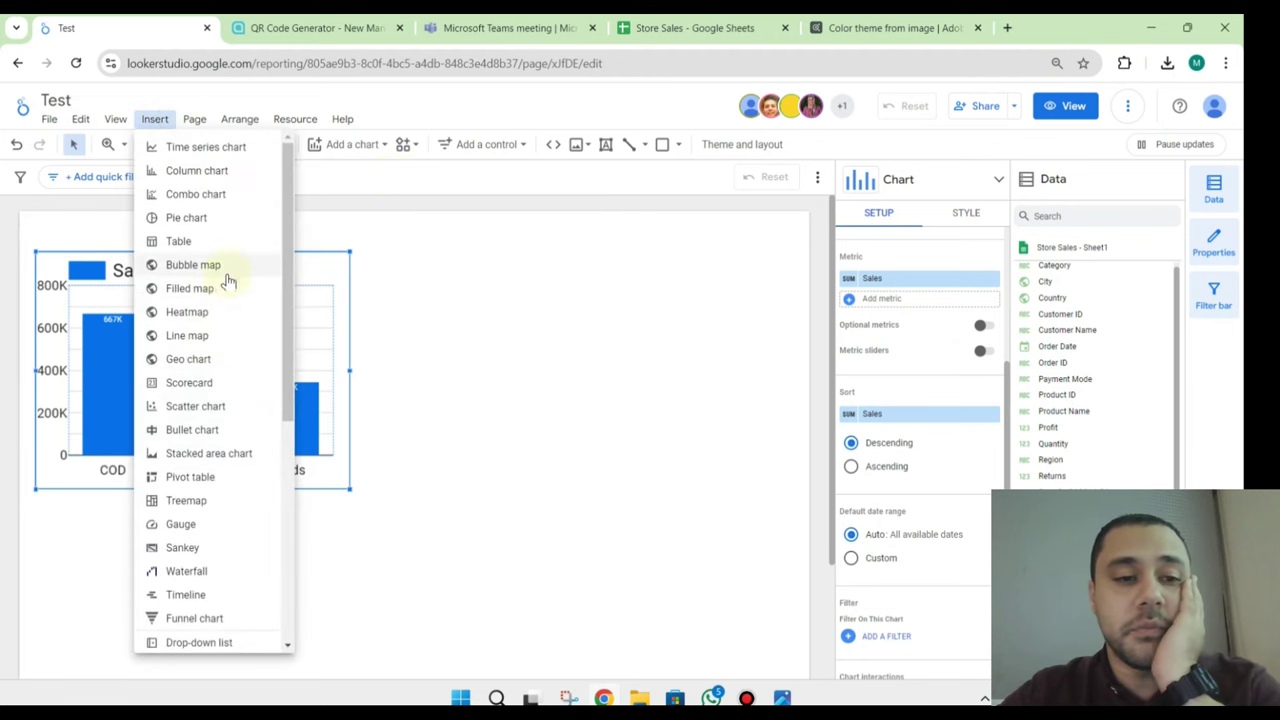
scroll(228, 282, down, 5)
scroll(206, 394, up, 5)
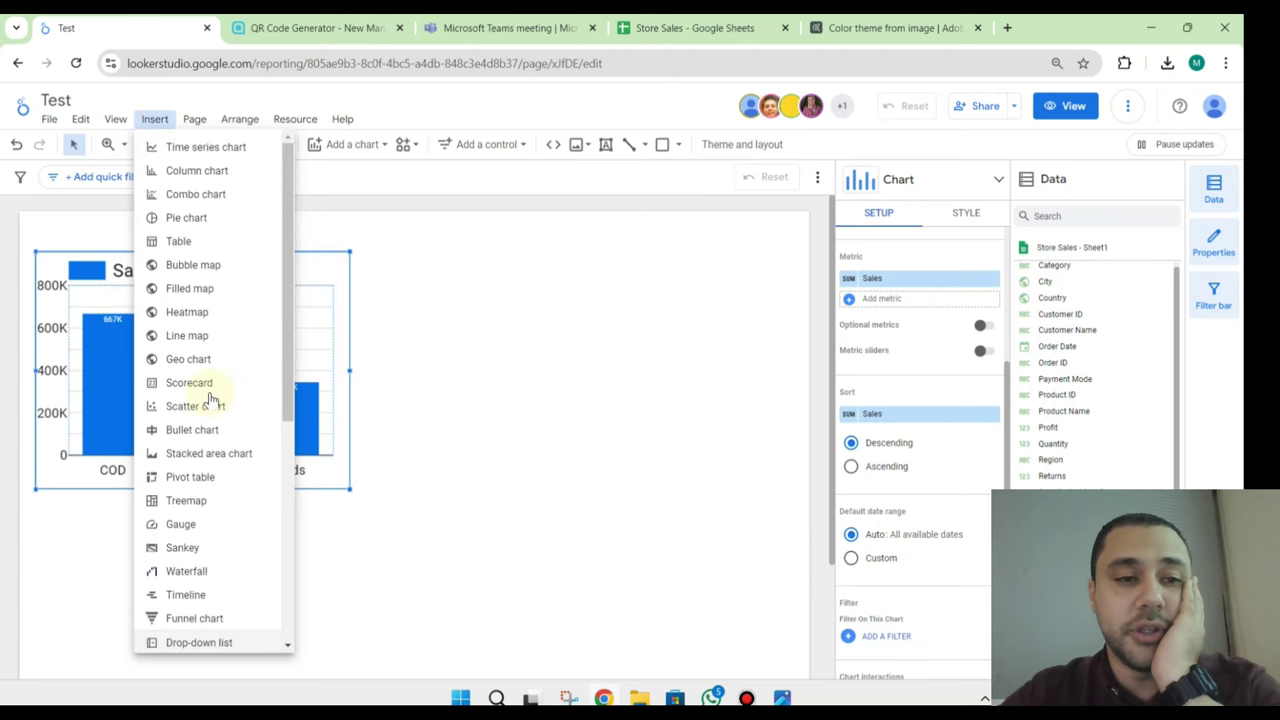
click(186, 217)
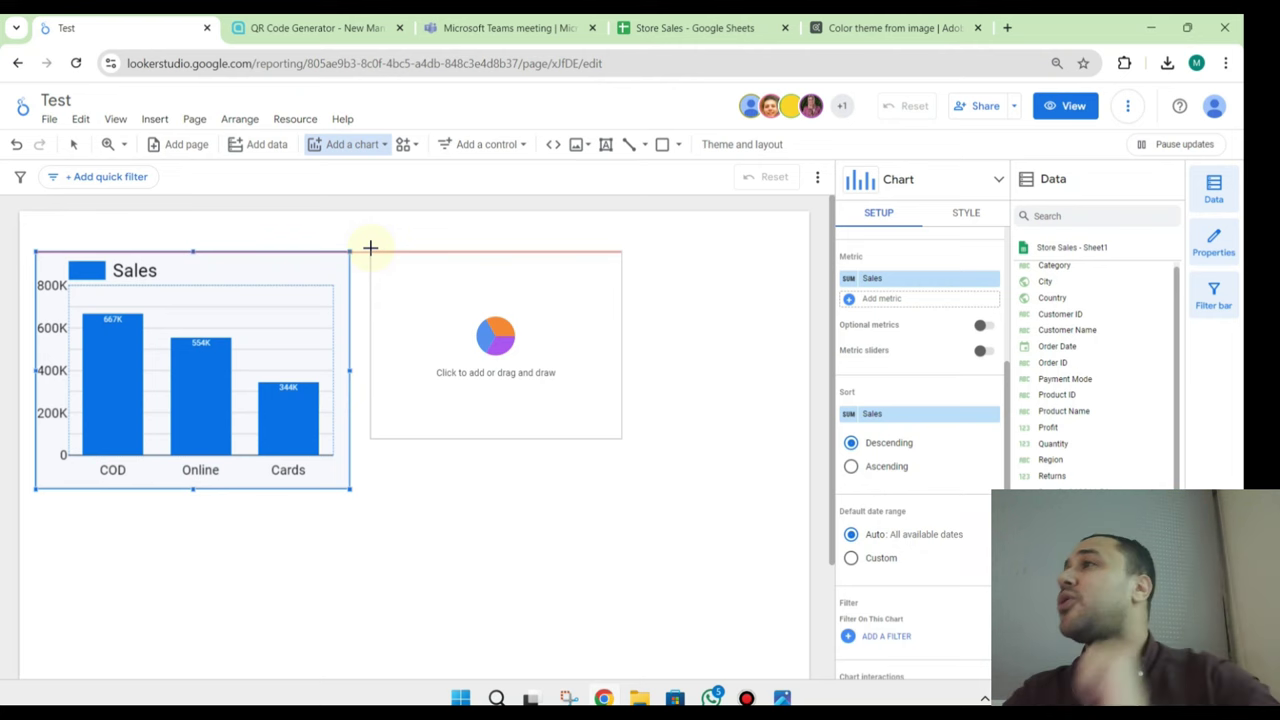
click(370, 249)
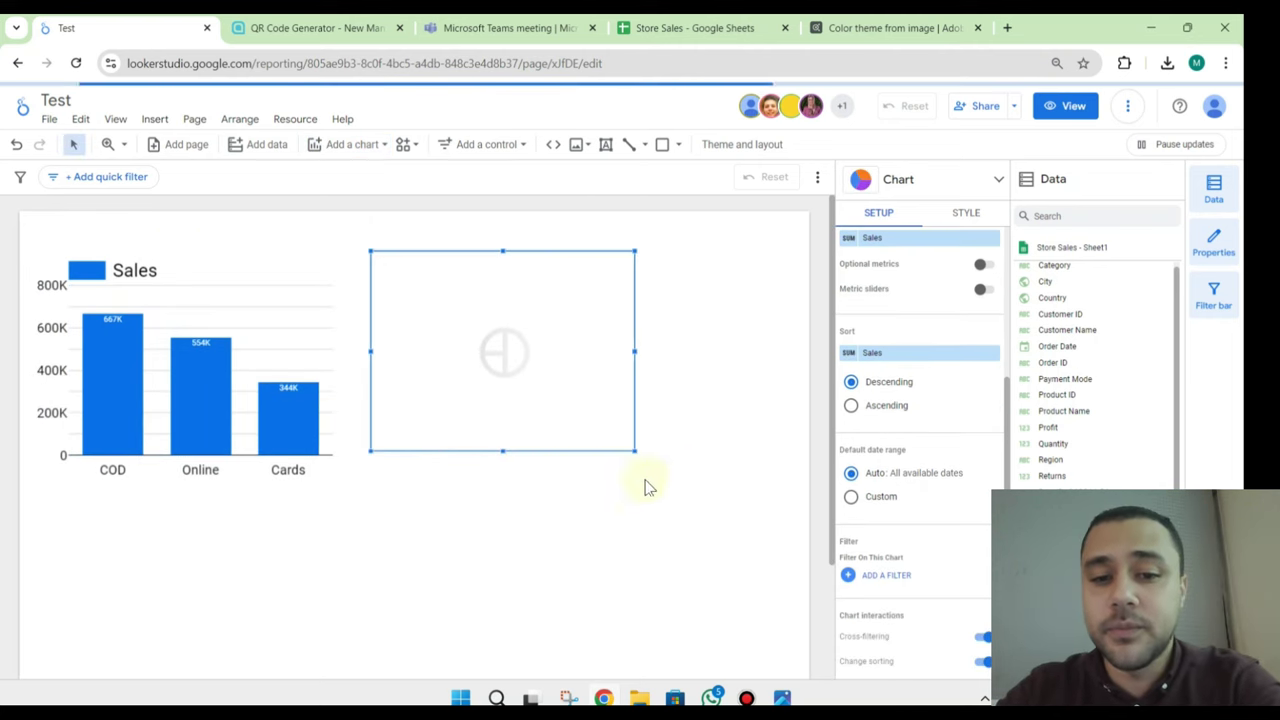
Resize the new pie chart to its final size
drag(631, 450, 643, 489)
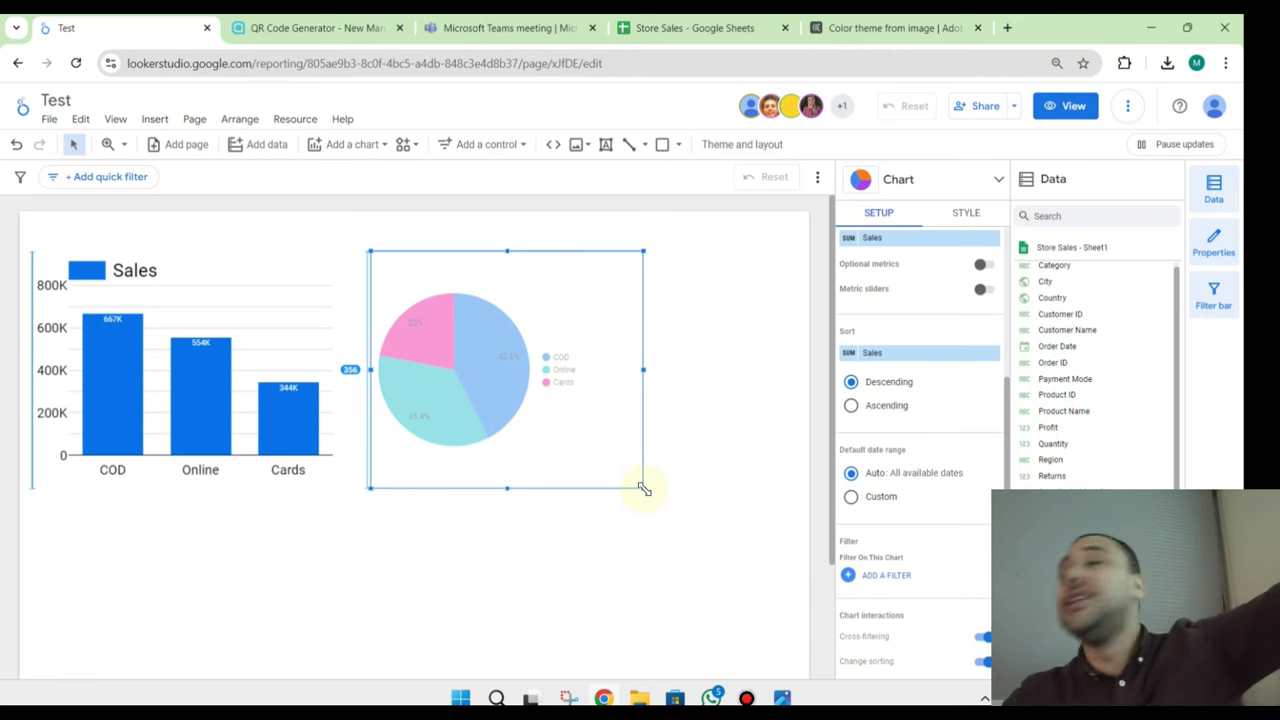
drag(644, 487, 646, 494)
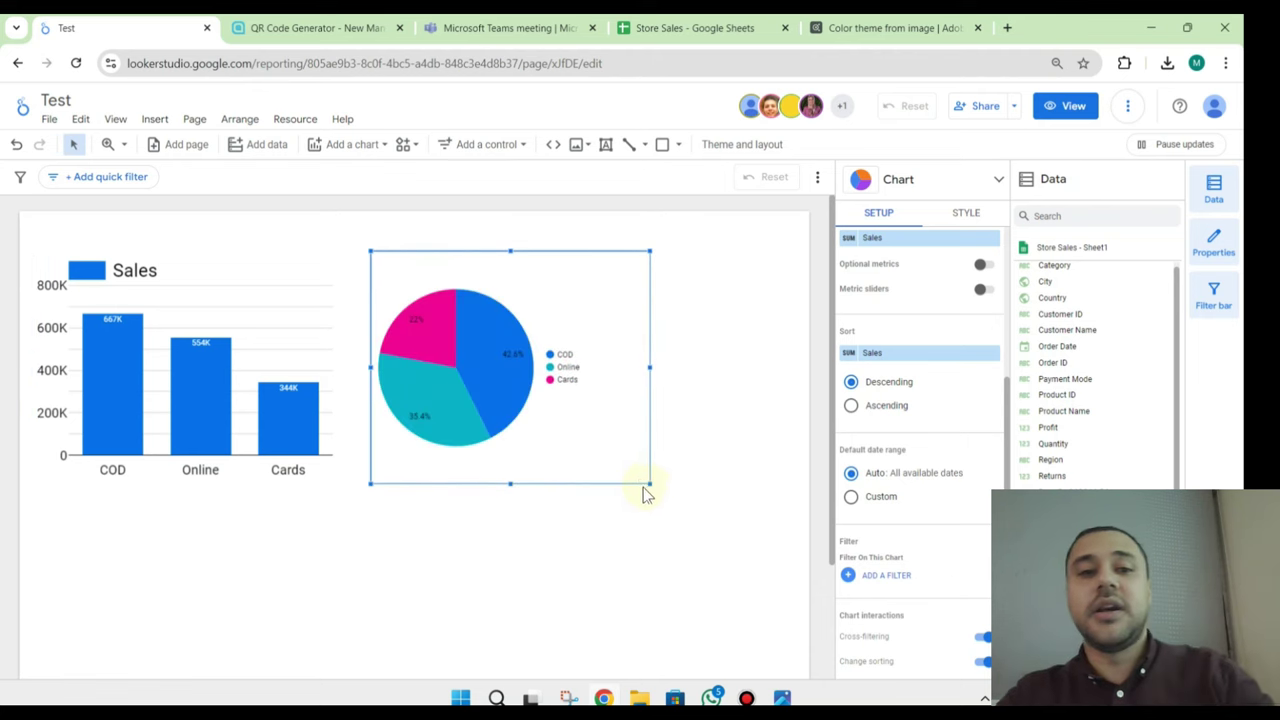
scroll(991, 371, up, 3)
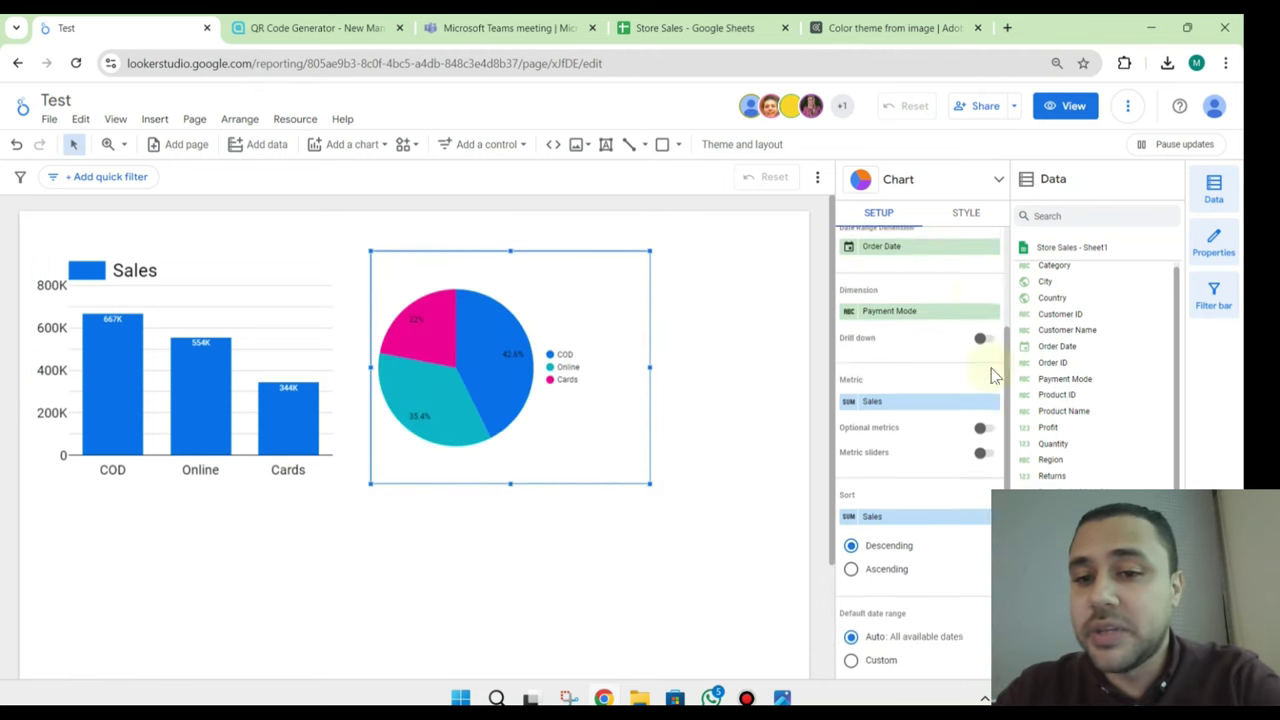
Replace Payment Mode with Segment as the pie's dimension: Consumer, Corporate, Home Office
drag(890, 425, 885, 397)
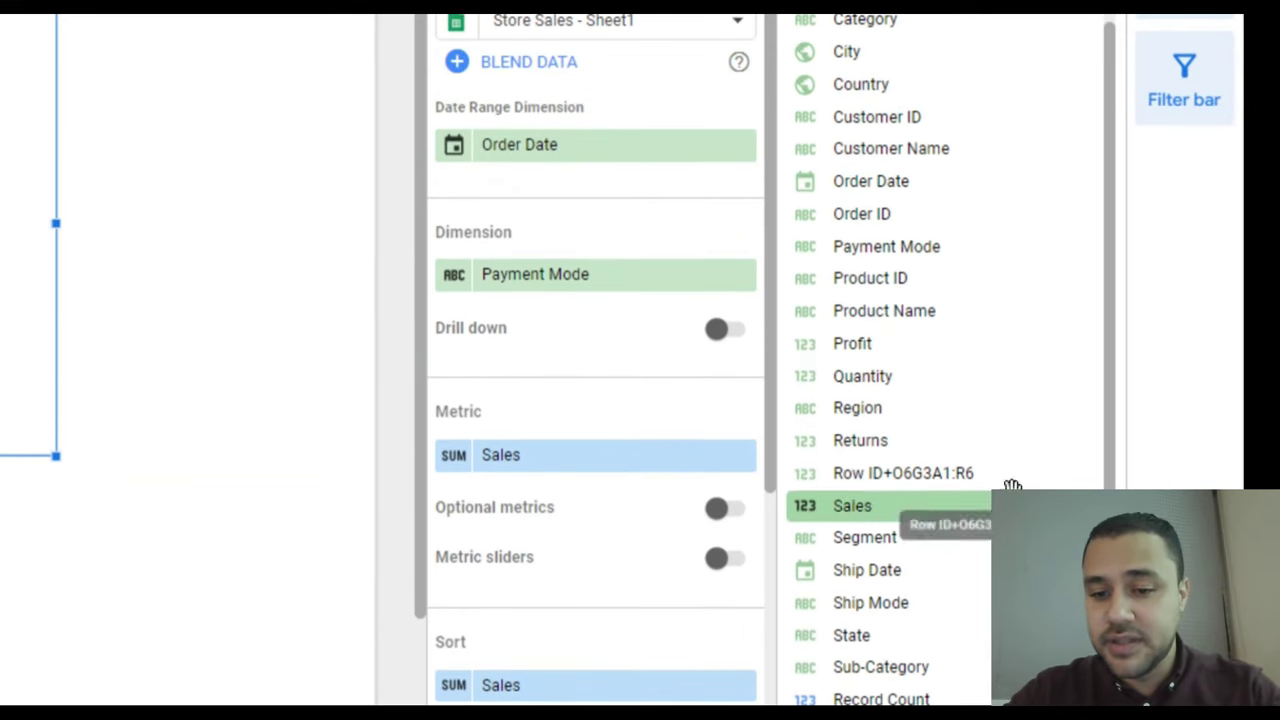
scroll(950, 612, up, 1)
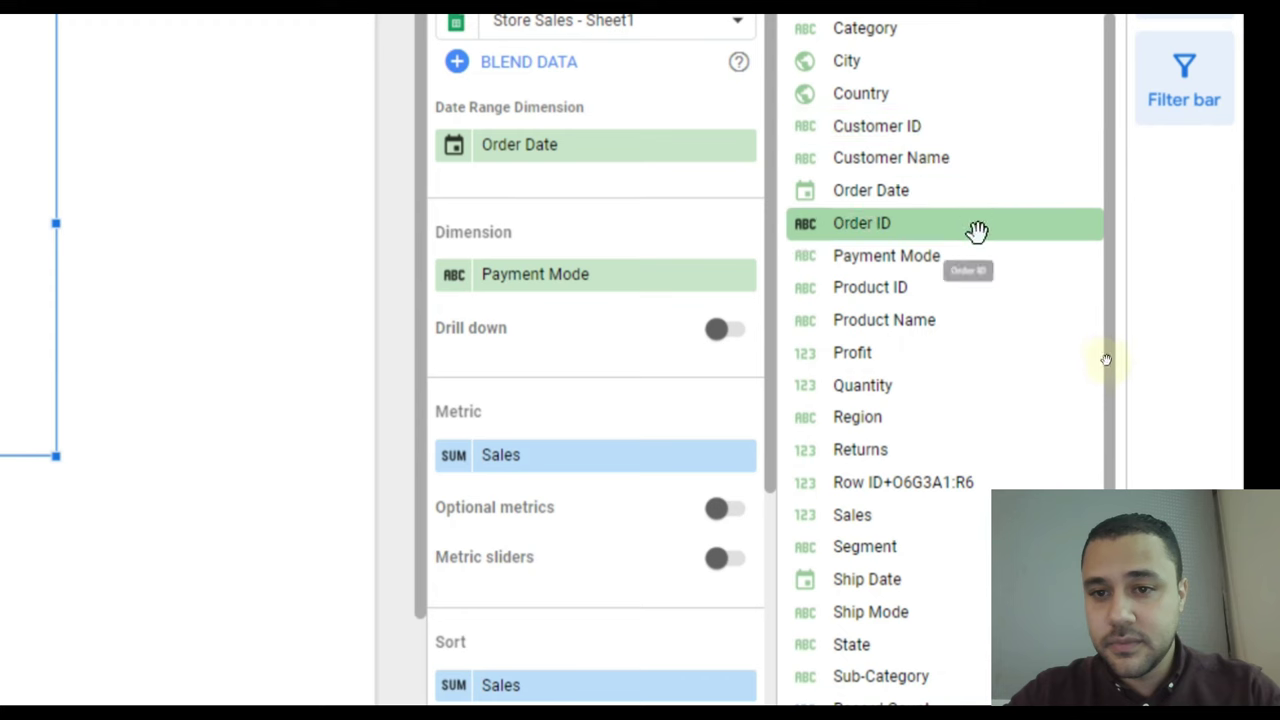
scroll(970, 623, down, 2)
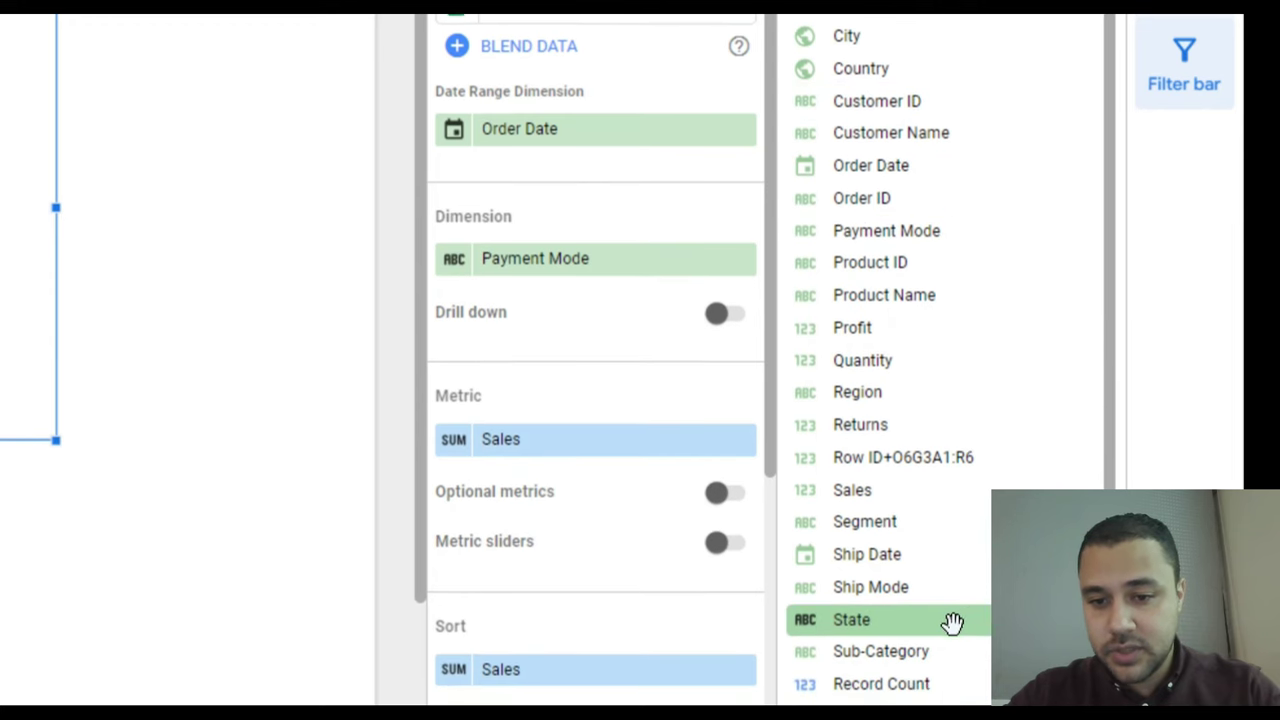
drag(908, 518, 575, 272)
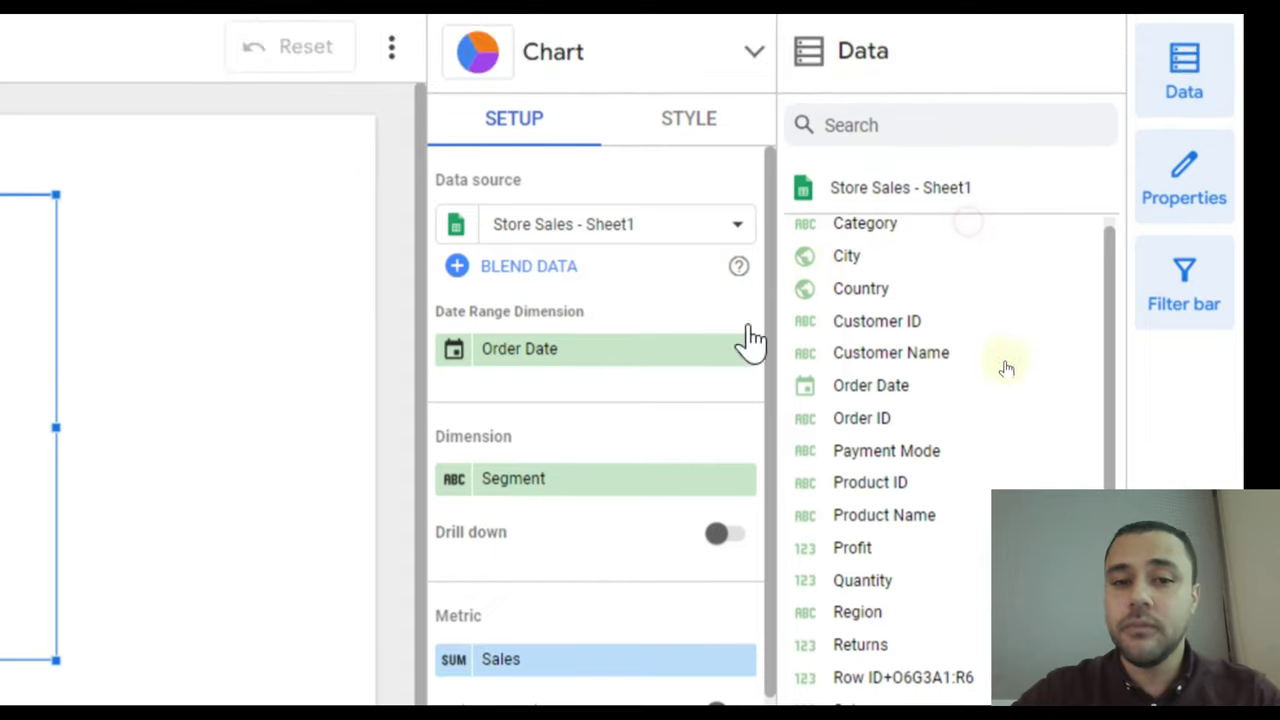
In the pie's Style settings, preview a donut hole, then slide it back to zero
click(689, 62)
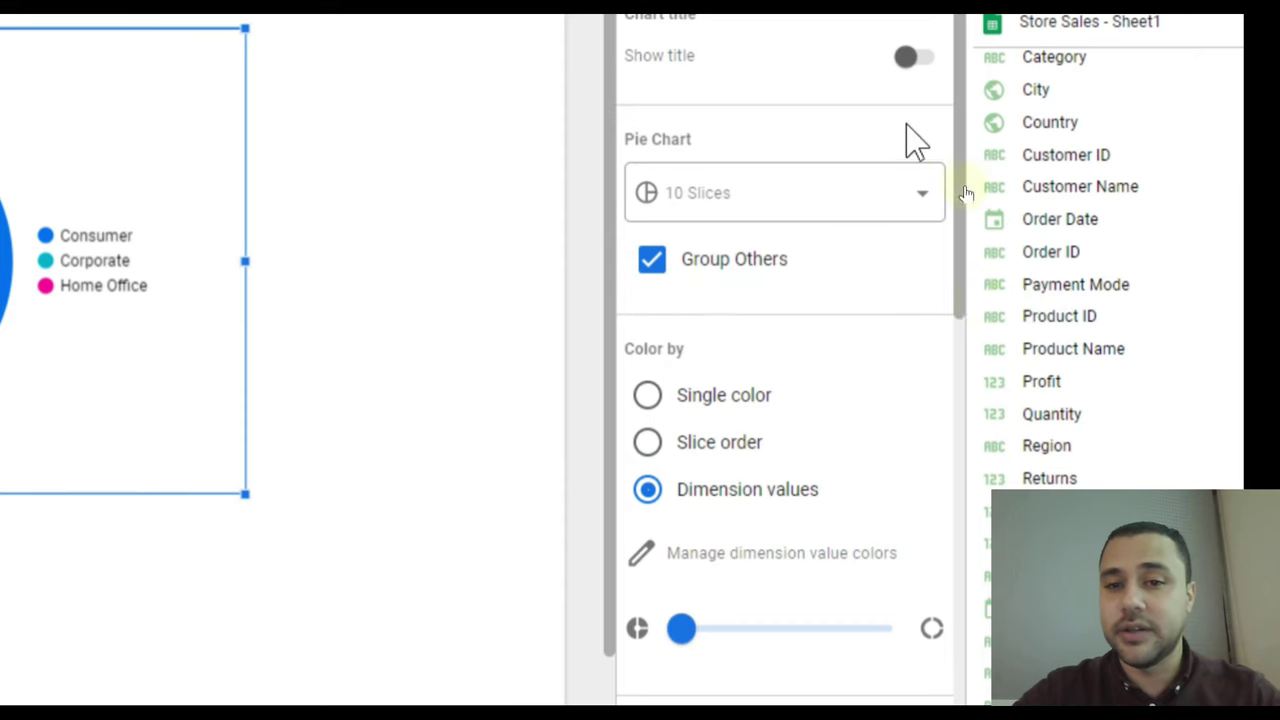
scroll(878, 490, down, 2)
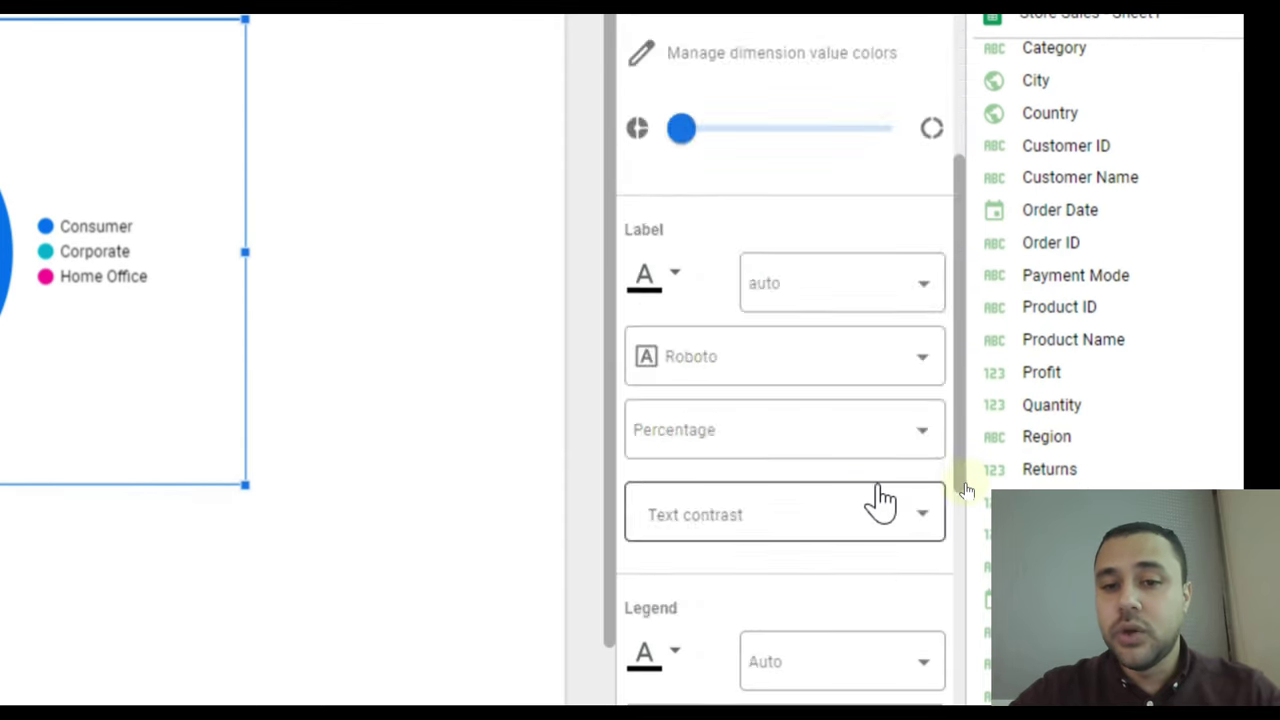
scroll(880, 500, up, 3)
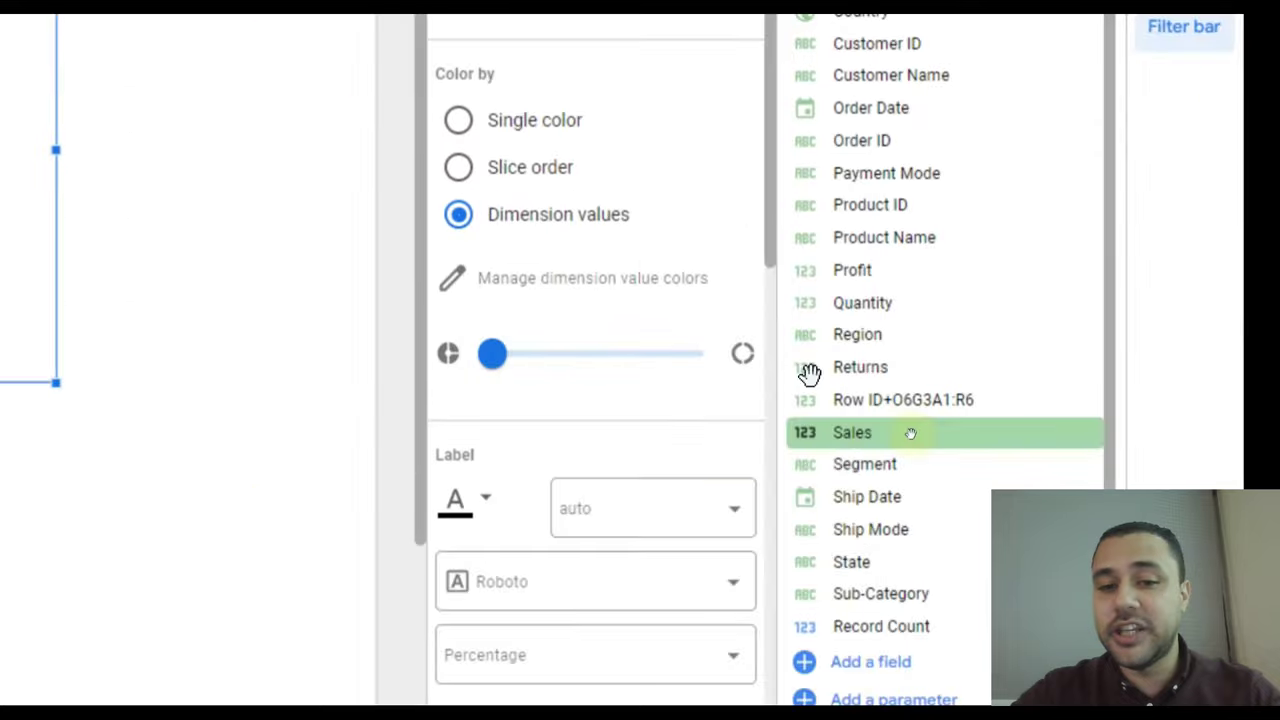
drag(1190, 457, 1279, 482)
drag(595, 380, 618, 380)
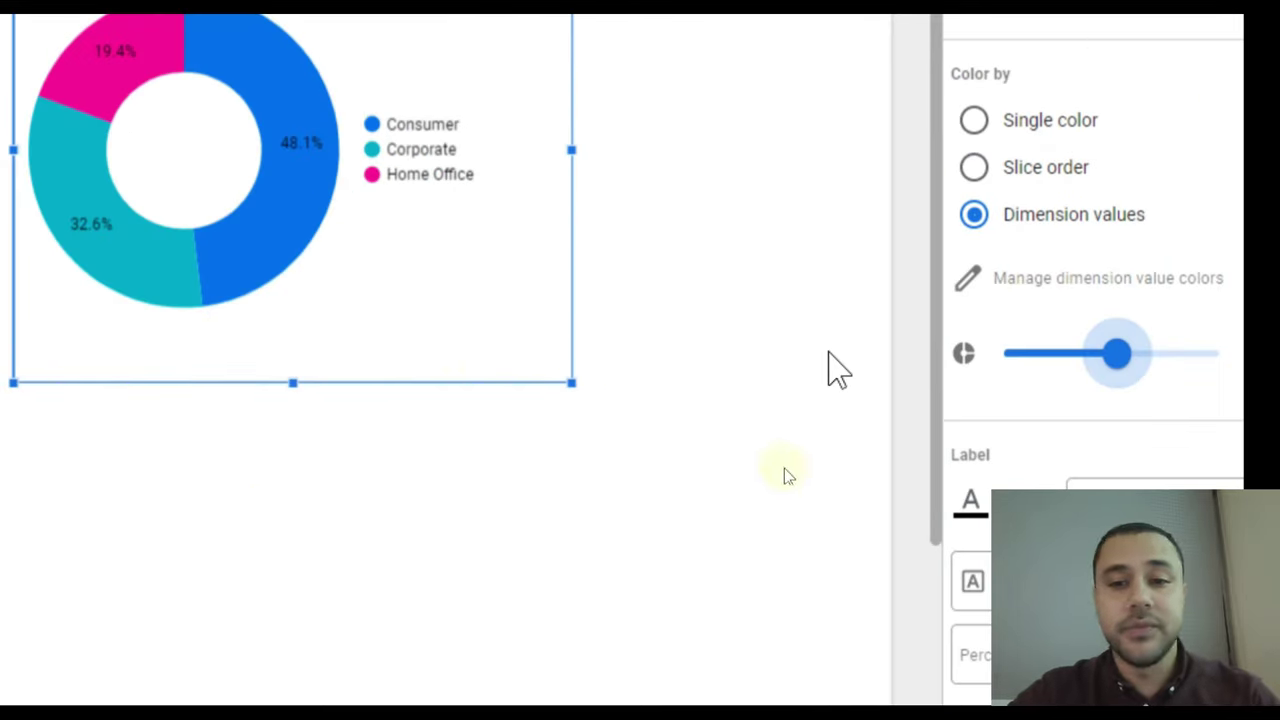
drag(1084, 363, 976, 368)
drag(797, 368, 729, 366)
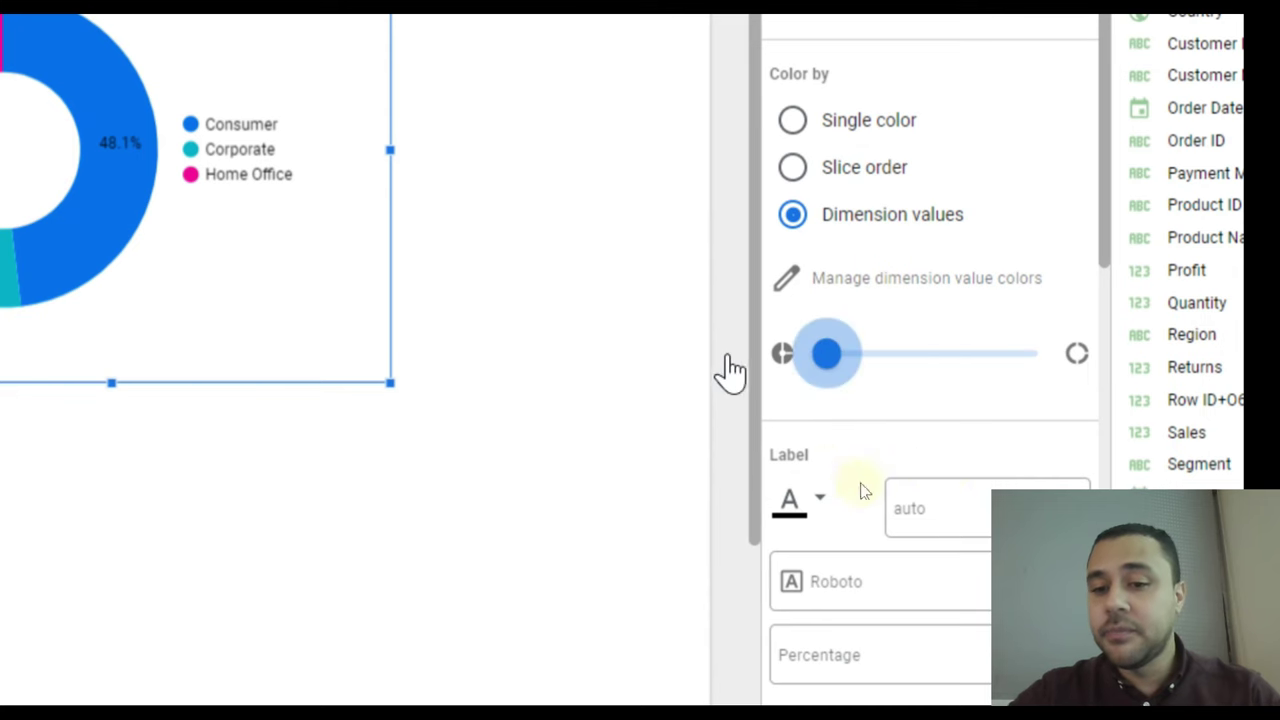
Set the pie slice label font size to 30px, then open the slice-label content options
click(978, 512)
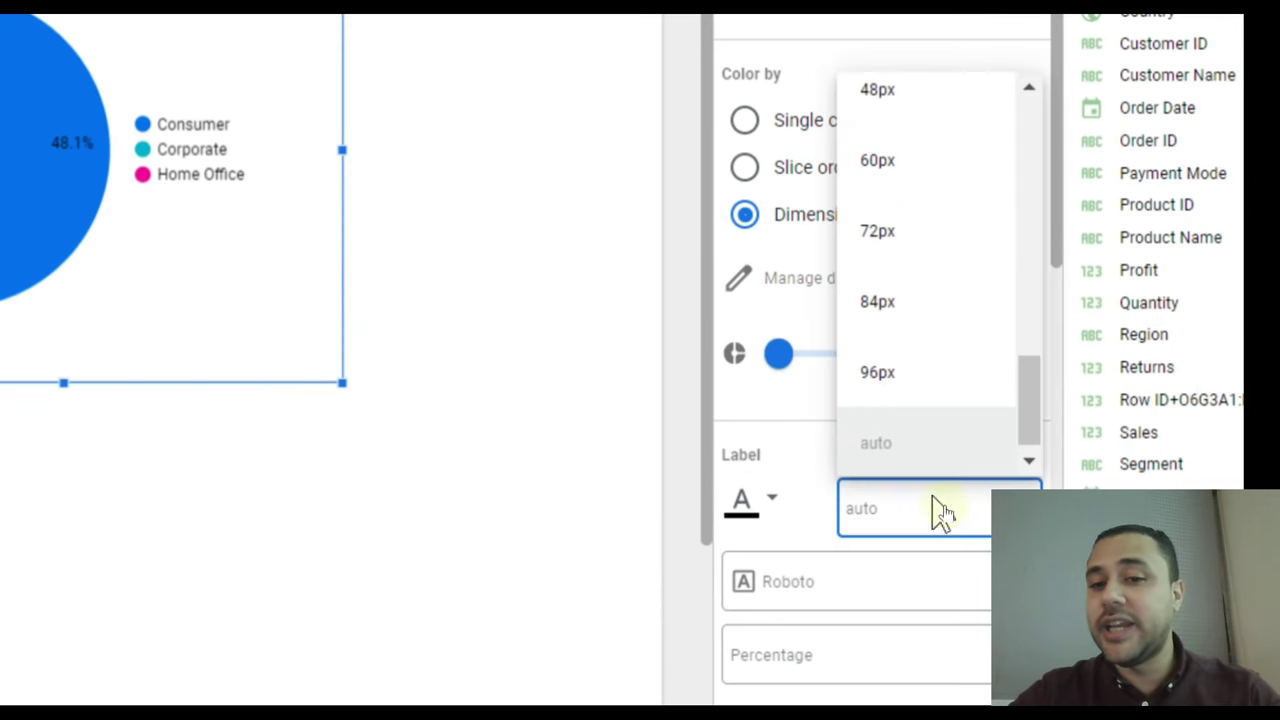
click(21, 375)
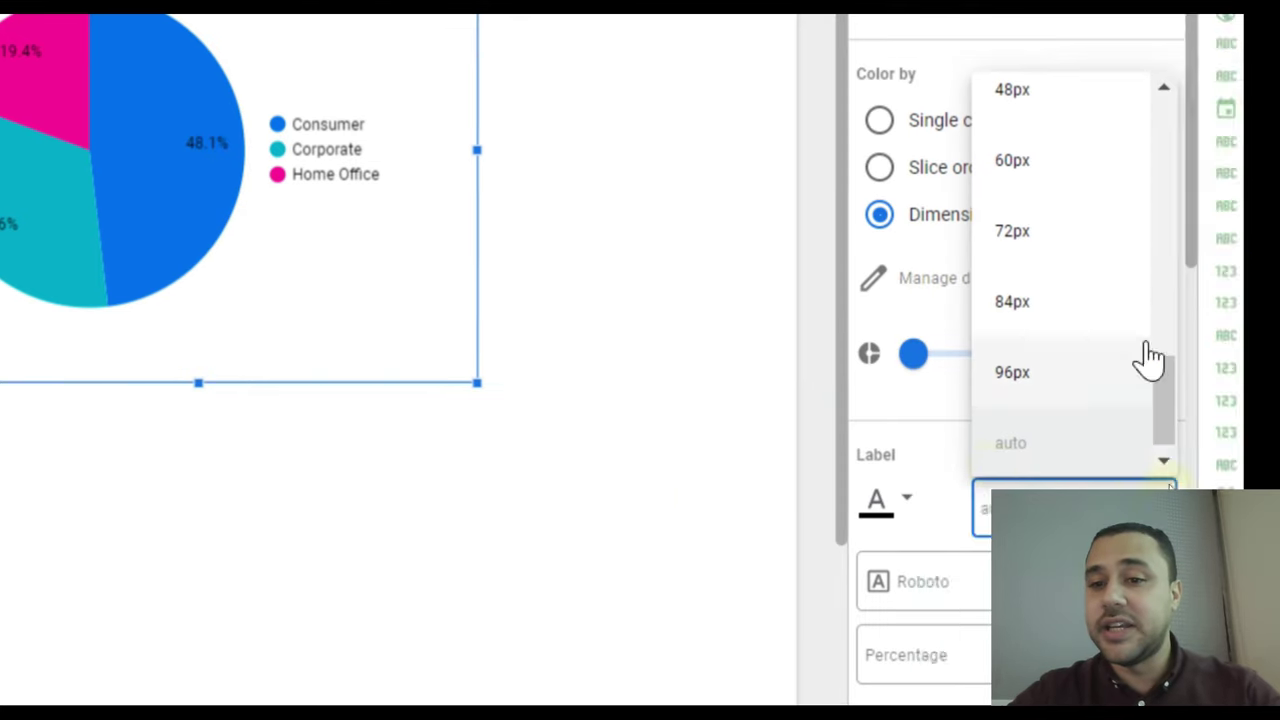
scroll(600, 225, up, 6)
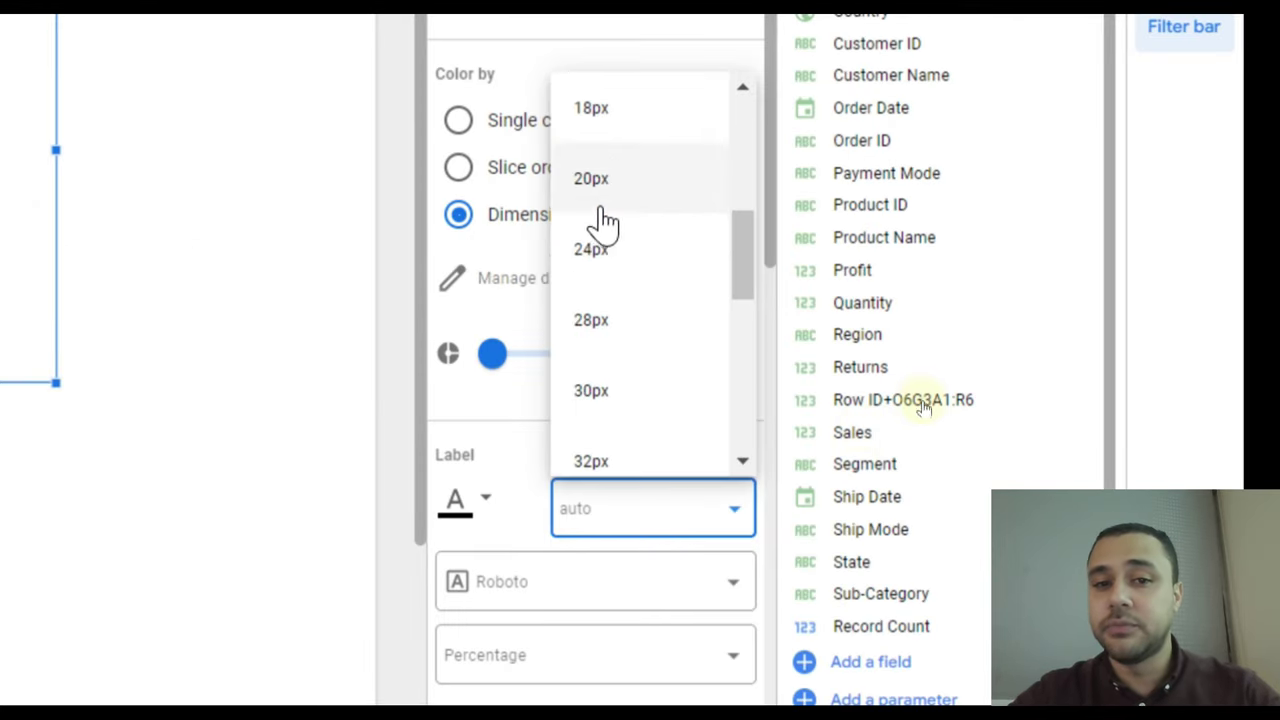
click(588, 190)
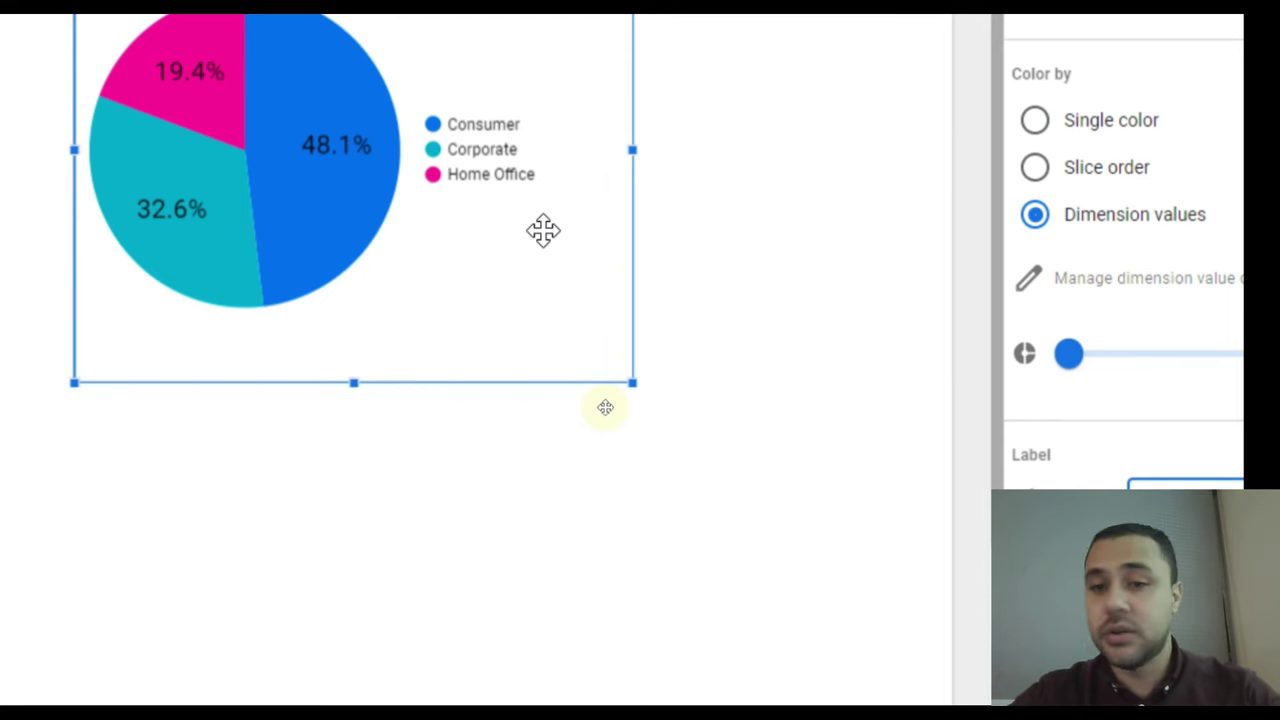
click(914, 490)
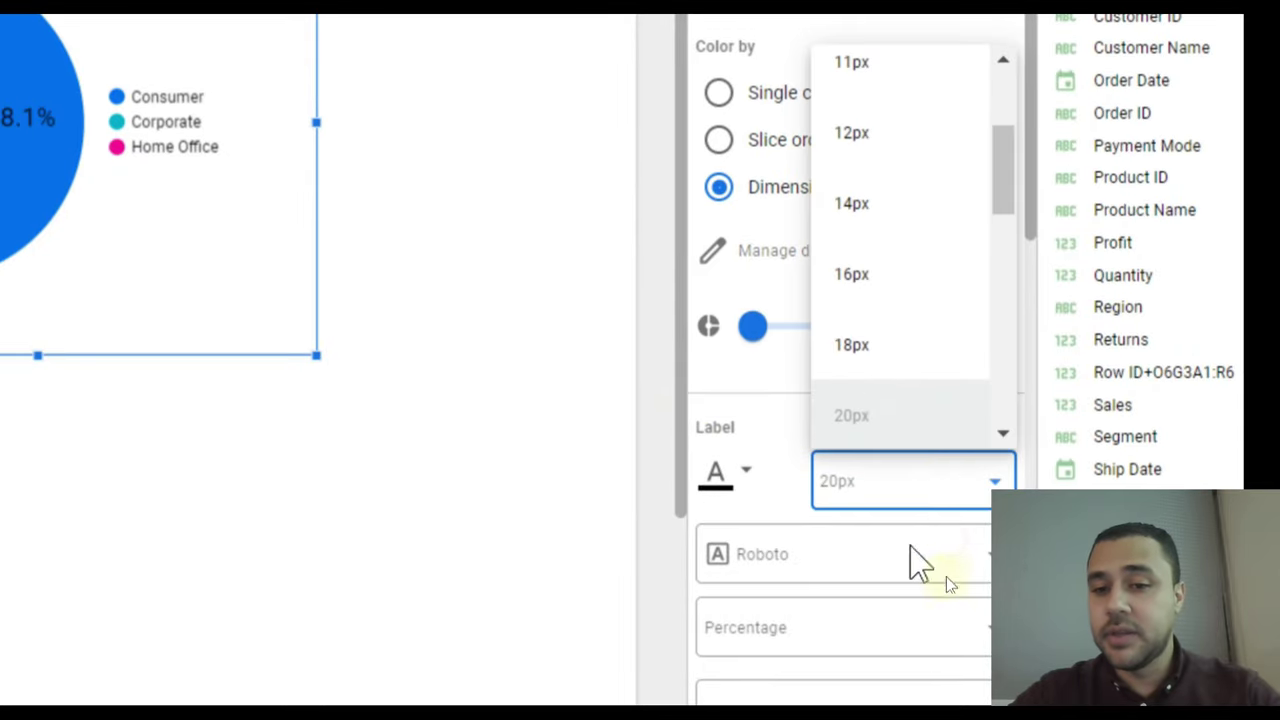
scroll(880, 340, down, 3)
click(880, 323)
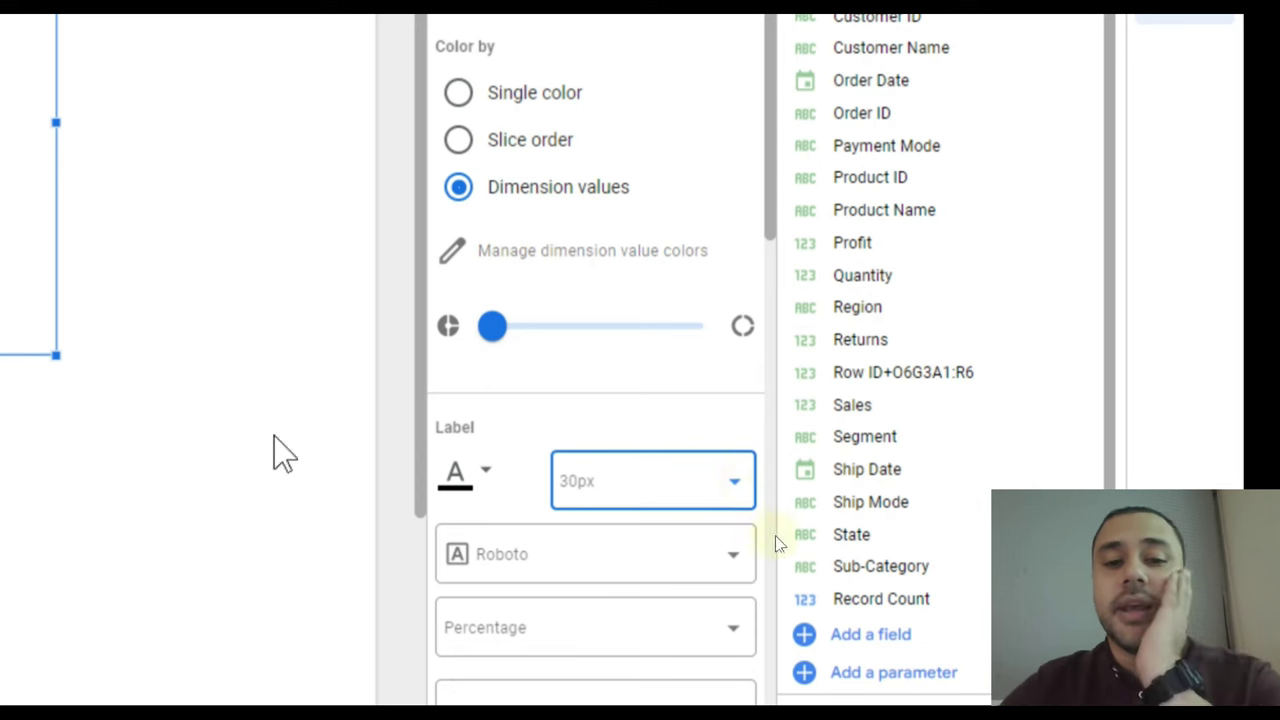
scroll(643, 563, down, 2)
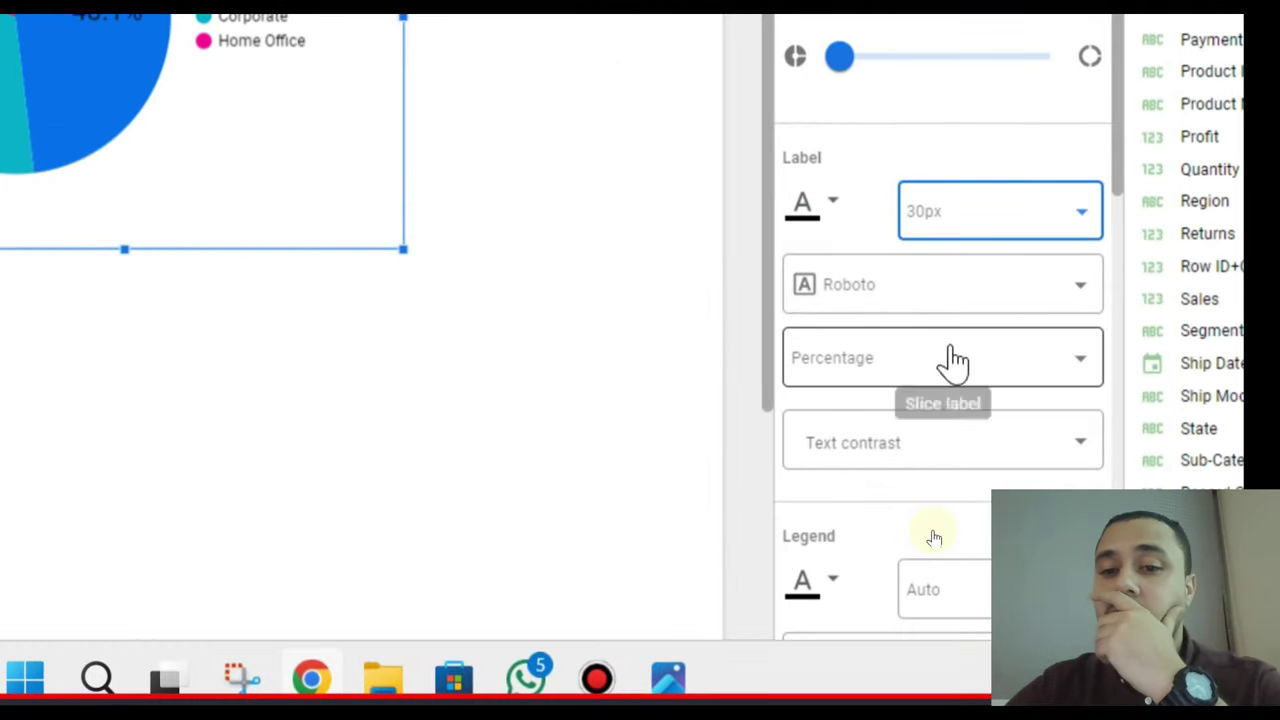
click(1040, 365)
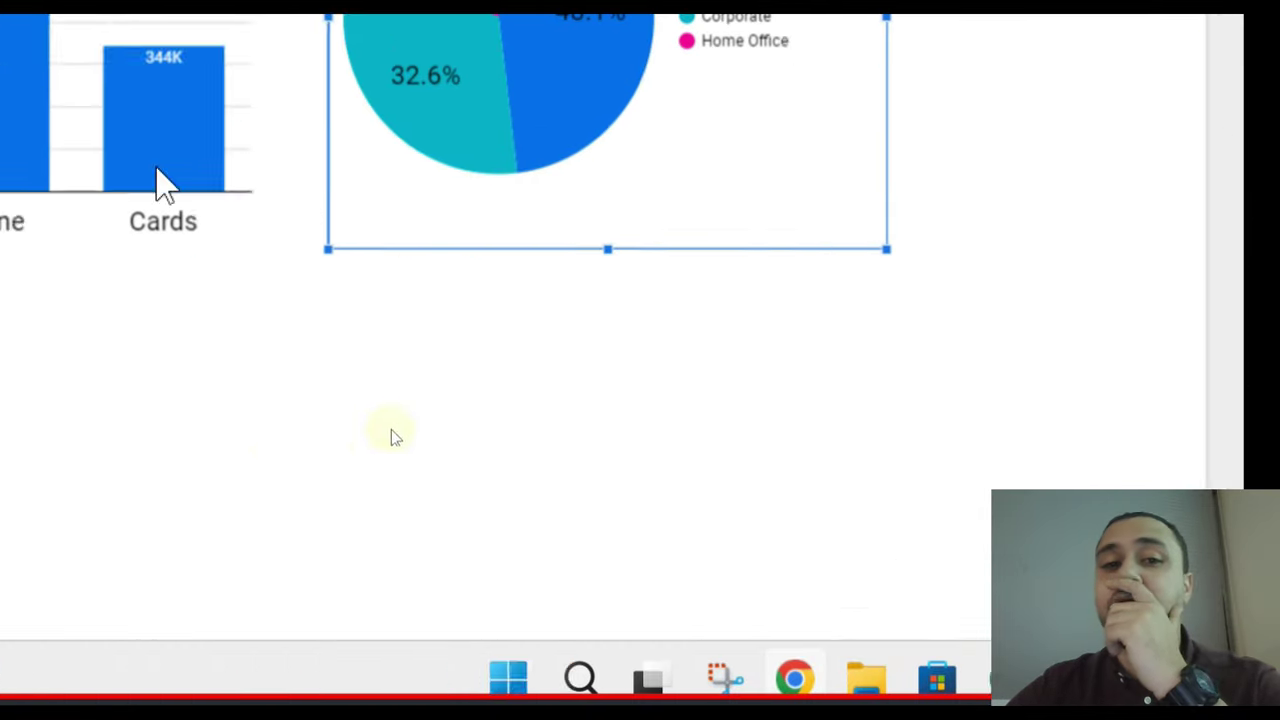
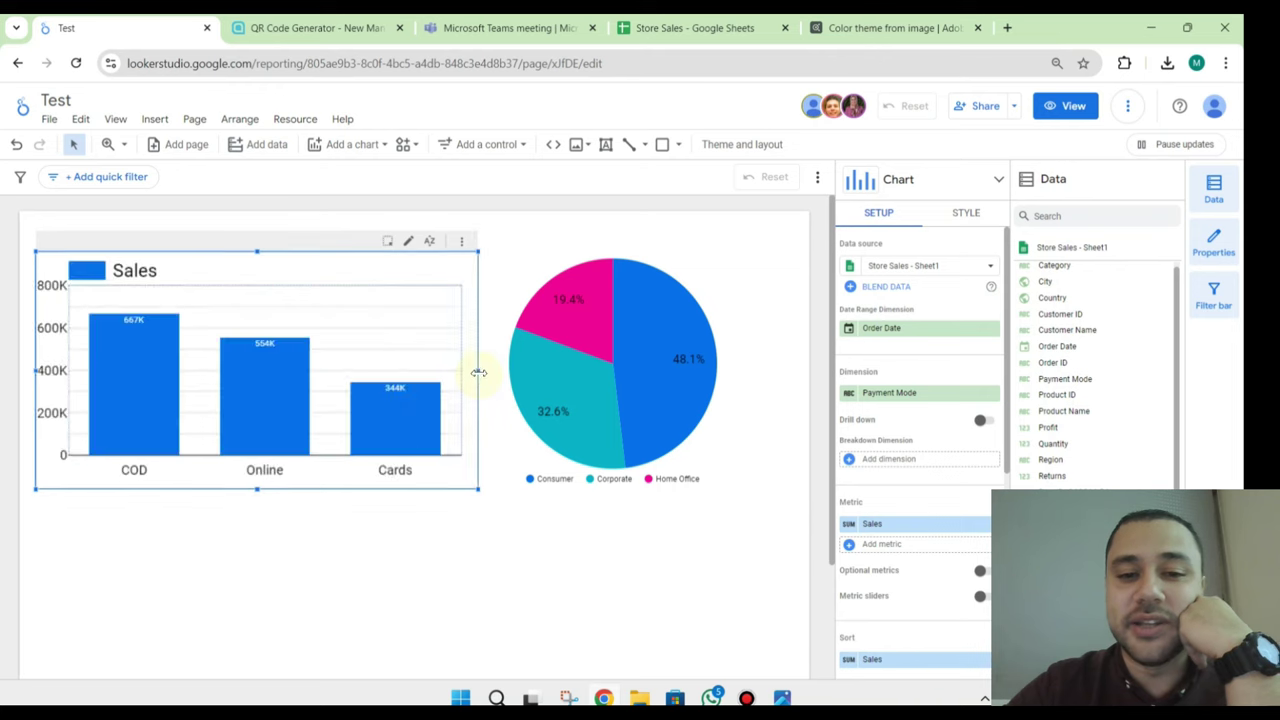
Shift the segment pie chart slightly to the right
click(748, 340)
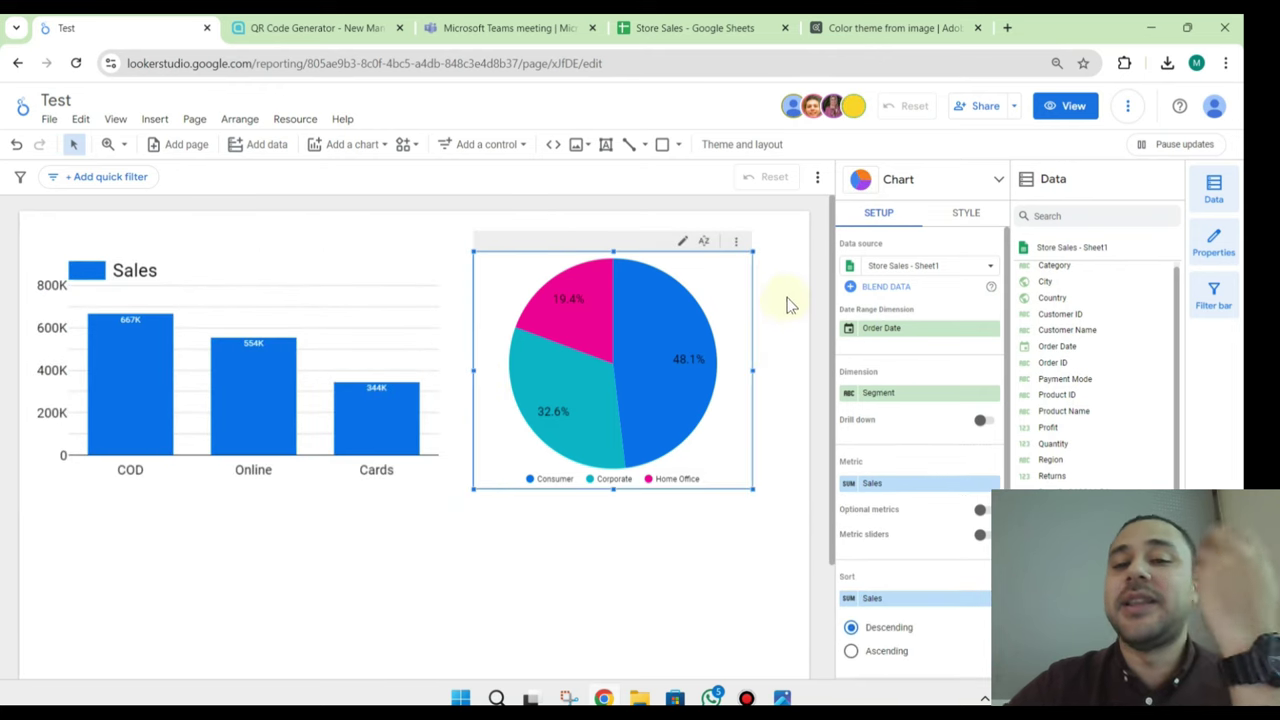
click(788, 303)
drag(726, 277, 748, 274)
click(803, 274)
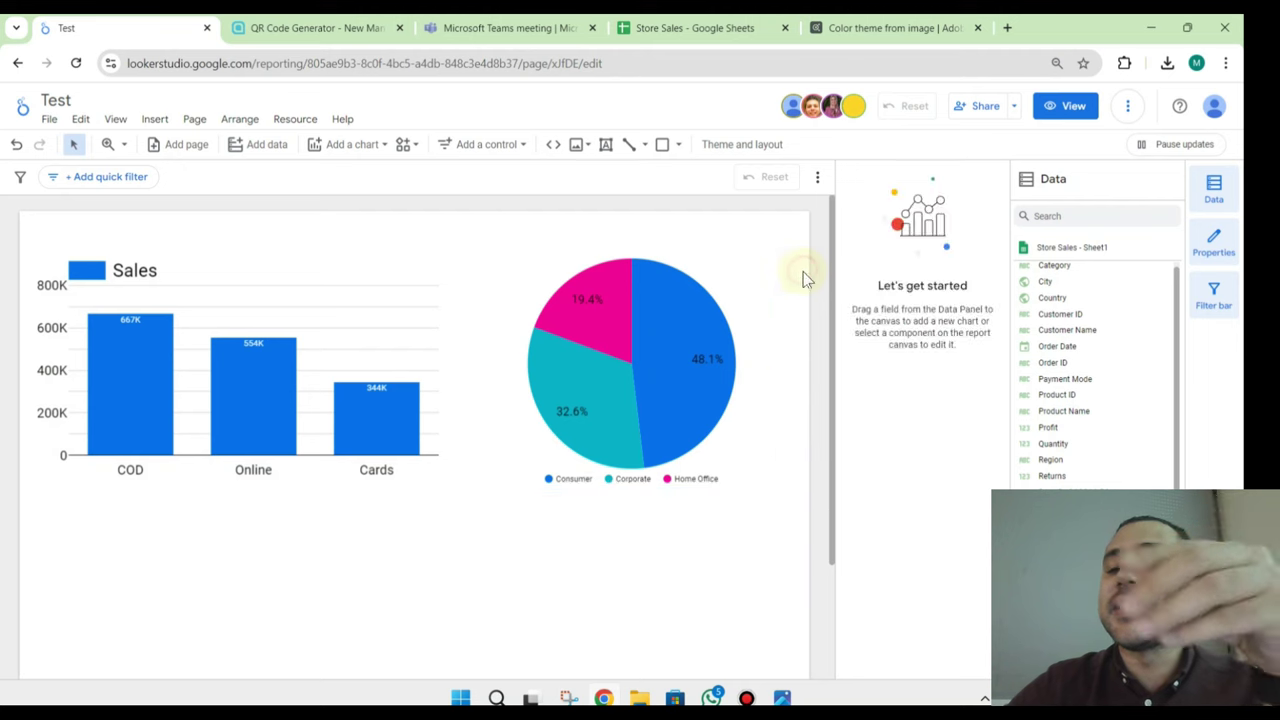
Apply the Edge theme to the report, then nudge the pie chart slightly left
click(741, 144)
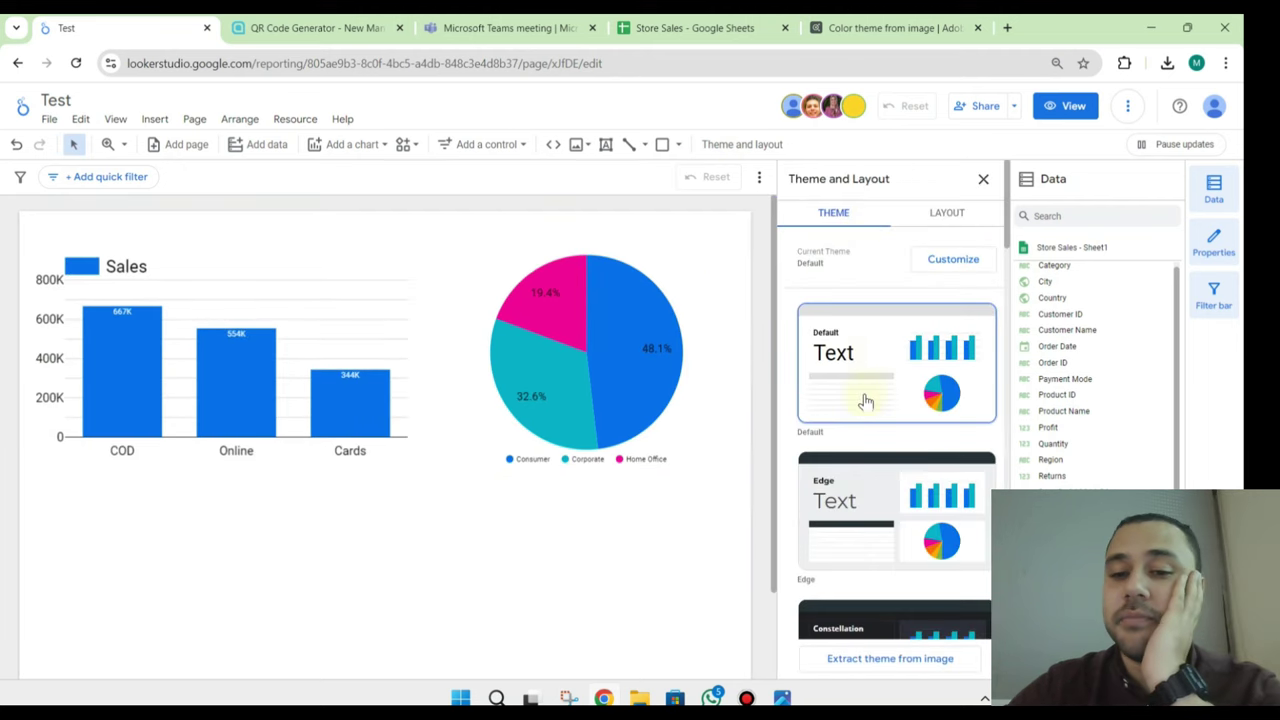
scroll(900, 450, down, 1)
scroll(937, 458, down, 10)
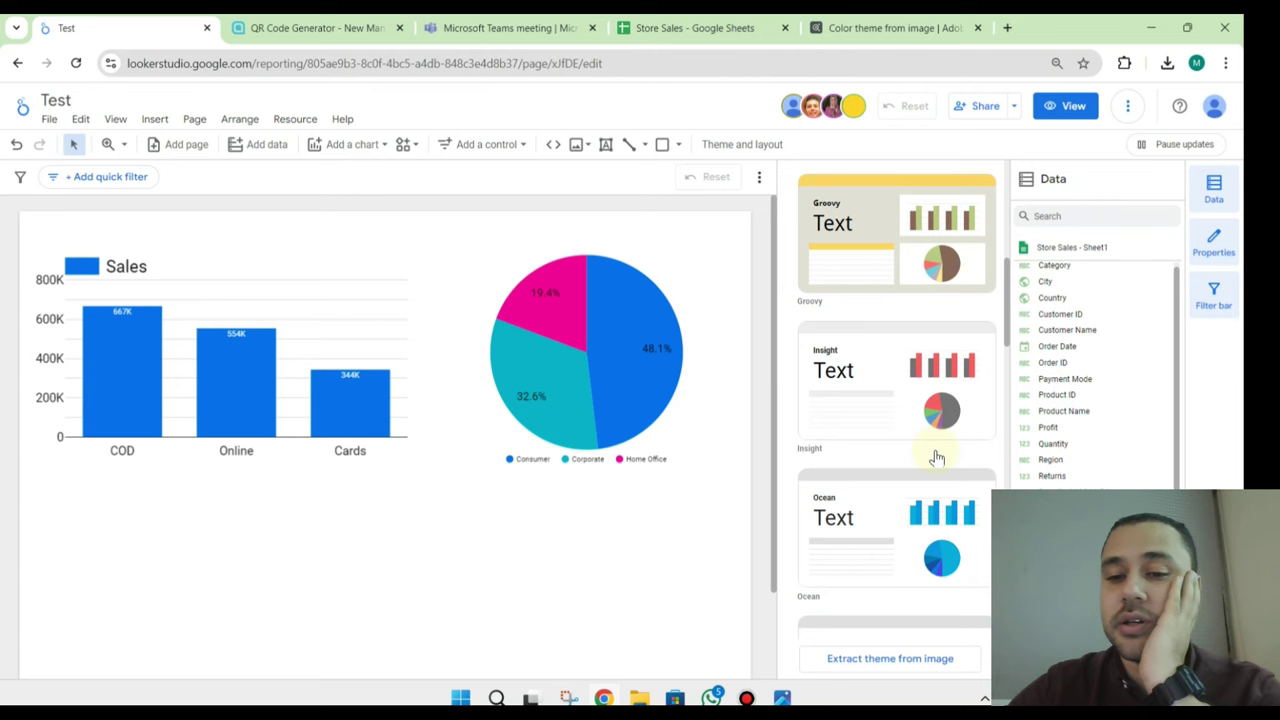
scroll(937, 461, down, 8)
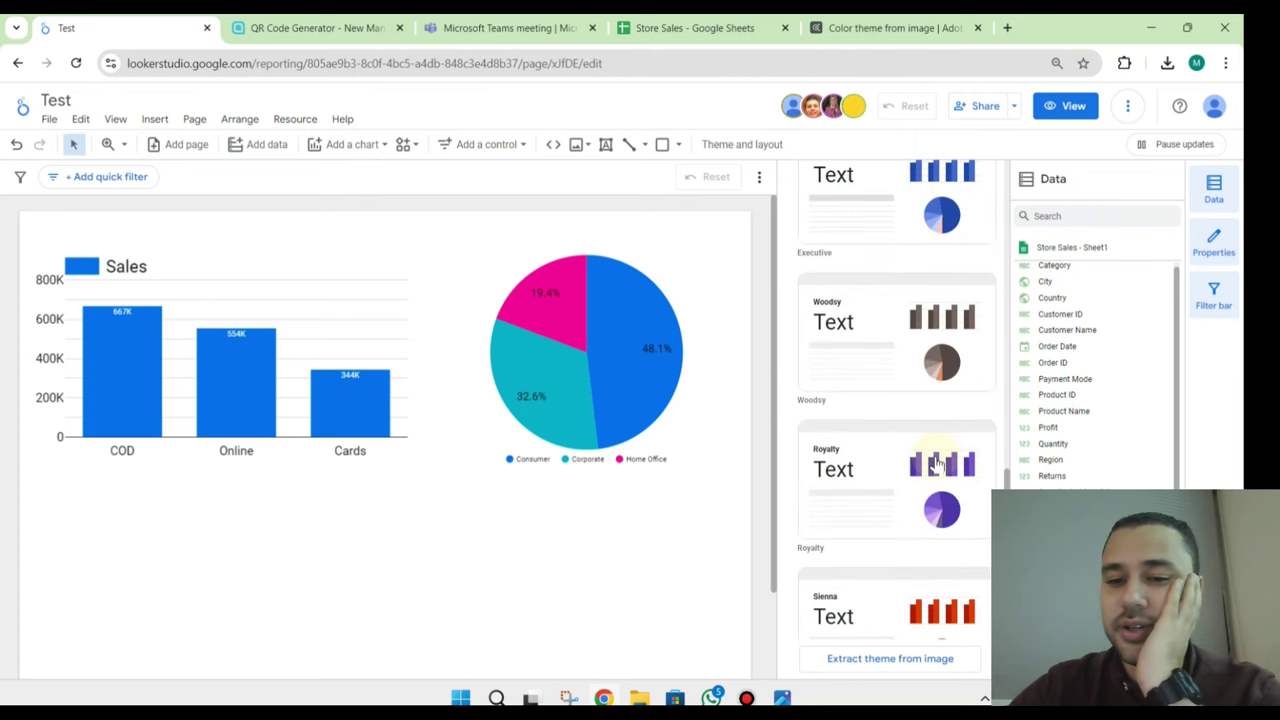
scroll(937, 468, down, 8)
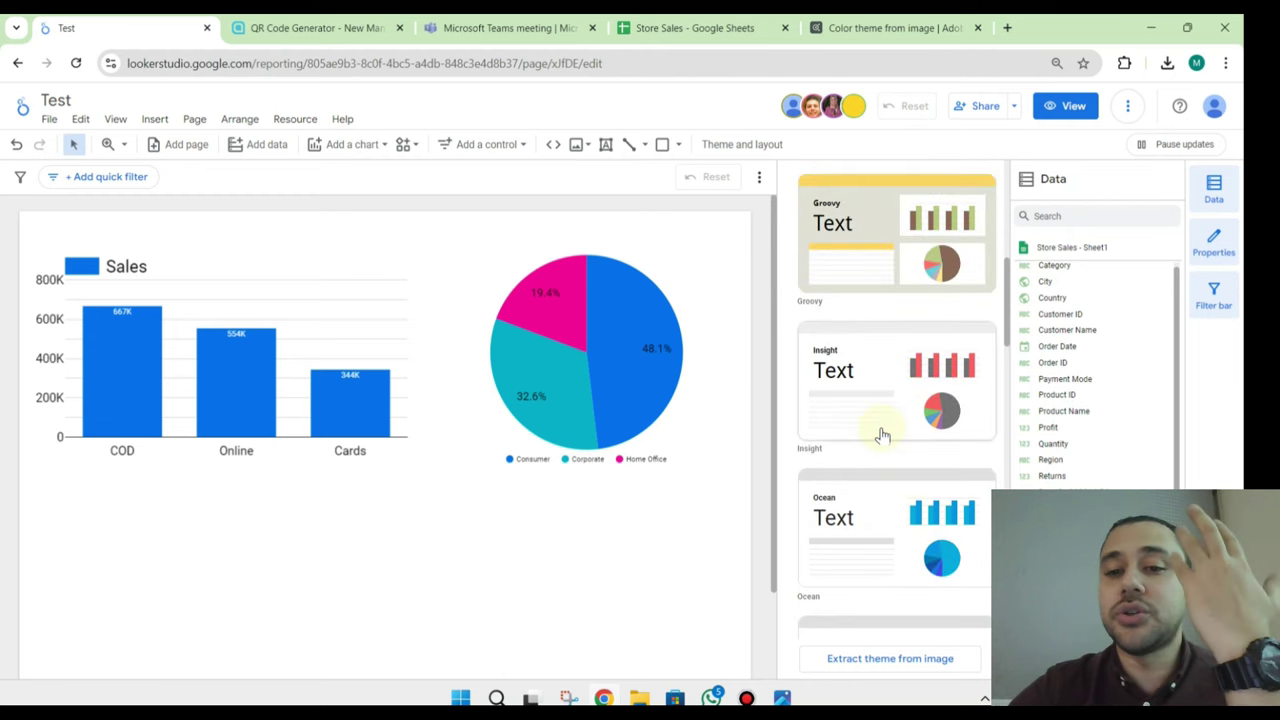
scroll(882, 435, up, 20)
click(855, 410)
mouse_move(561, 363)
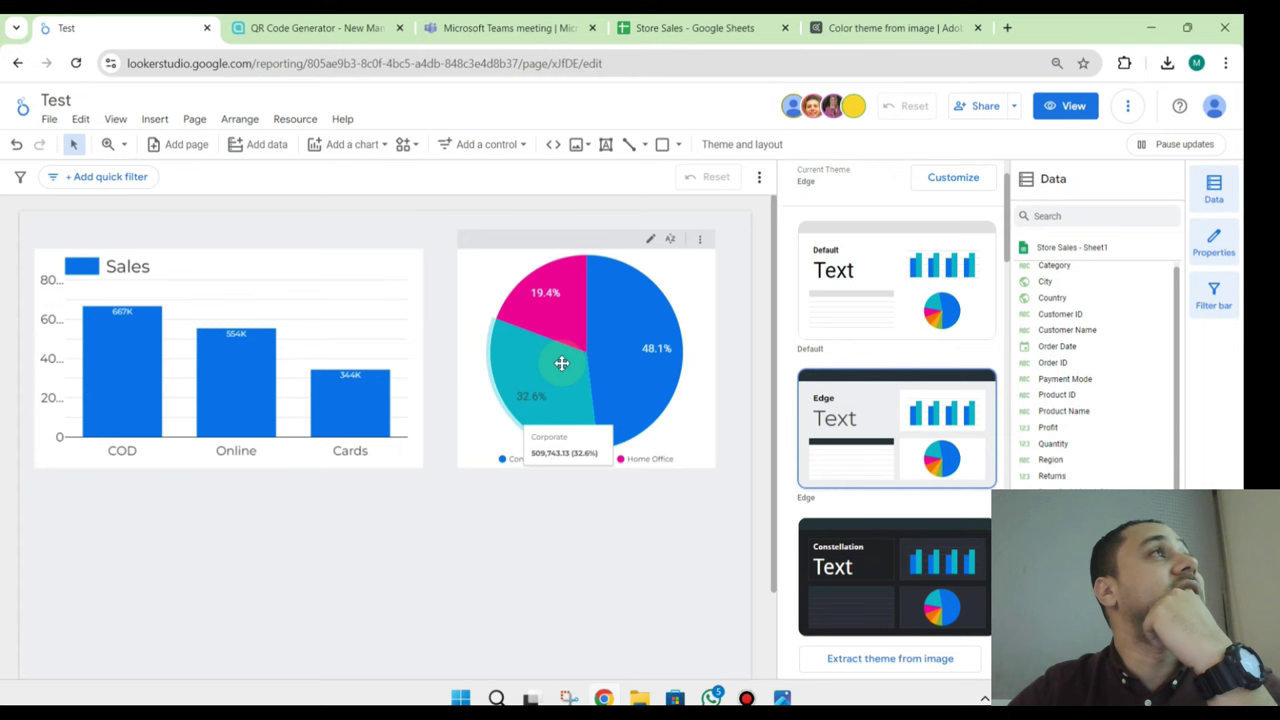
drag(528, 384, 517, 385)
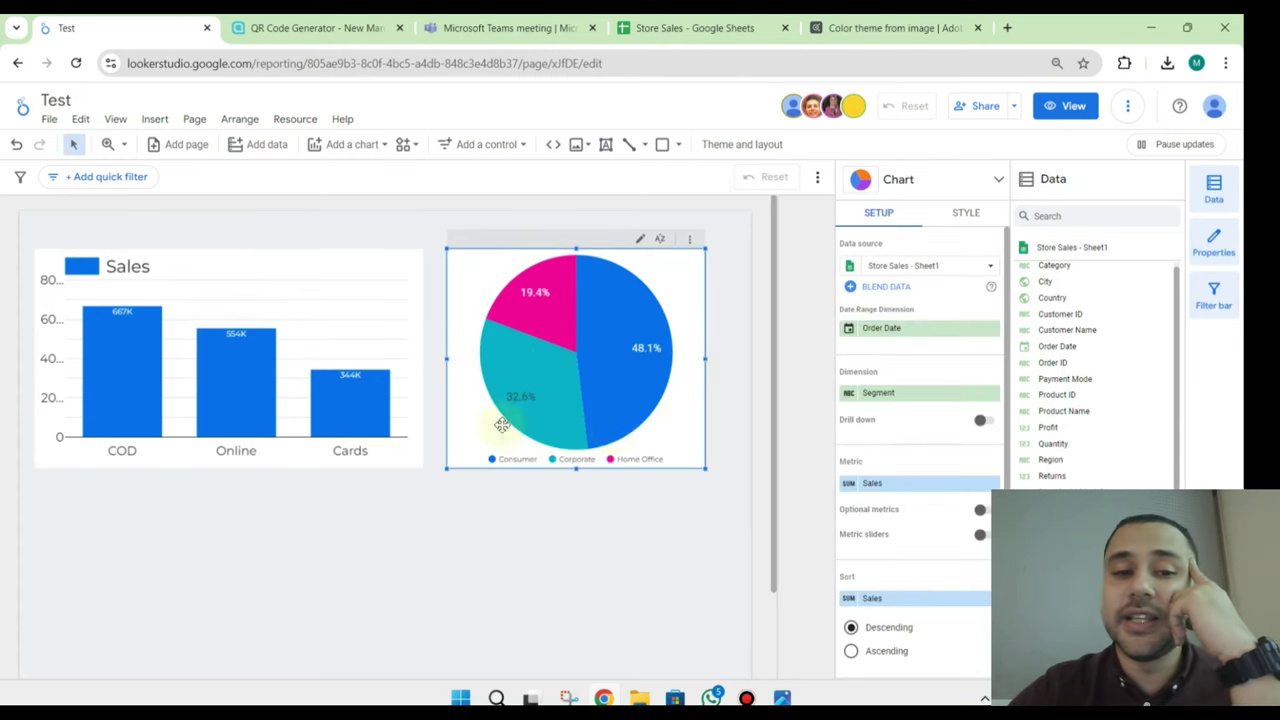
click(502, 425)
click(422, 271)
mouse_move(525, 308)
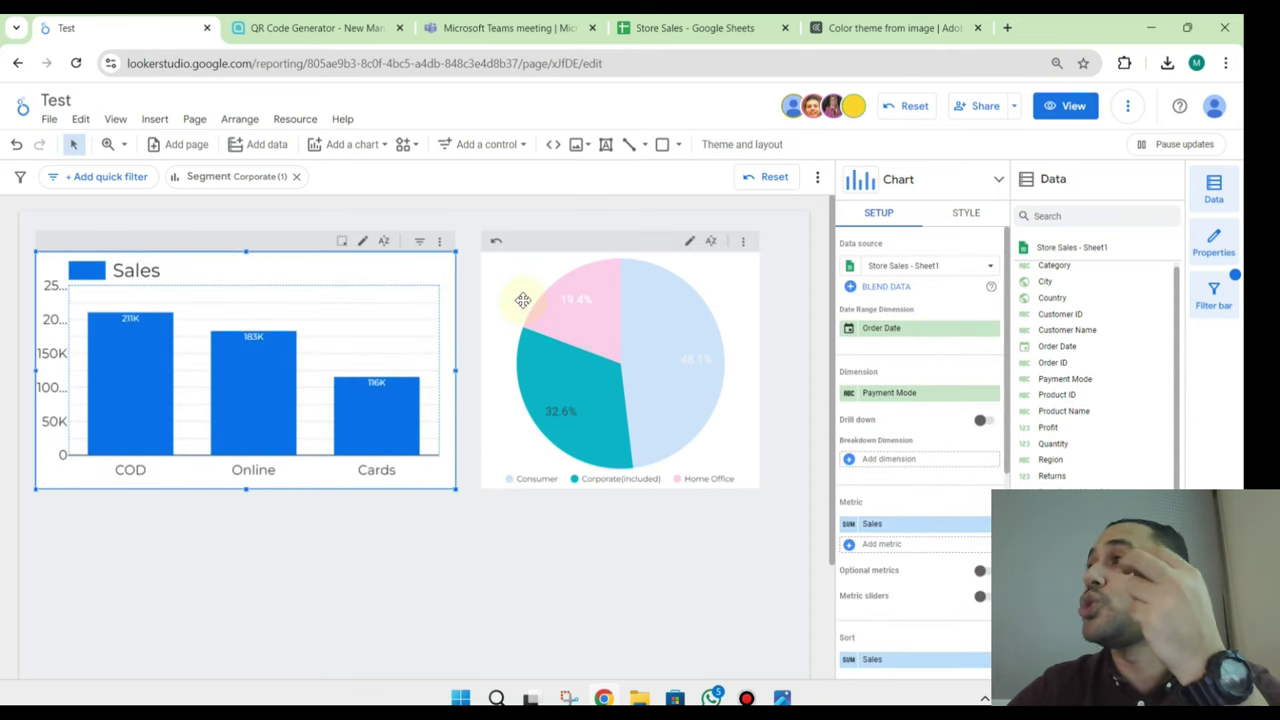
click(543, 477)
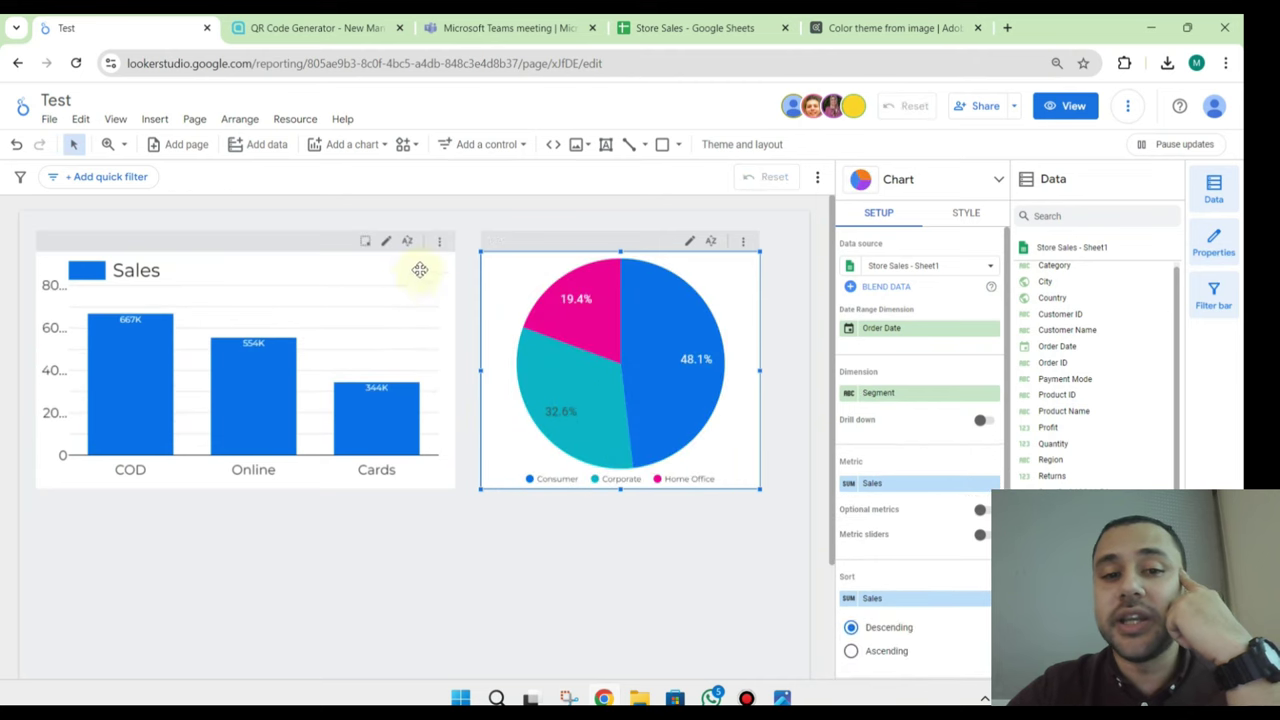
click(420, 268)
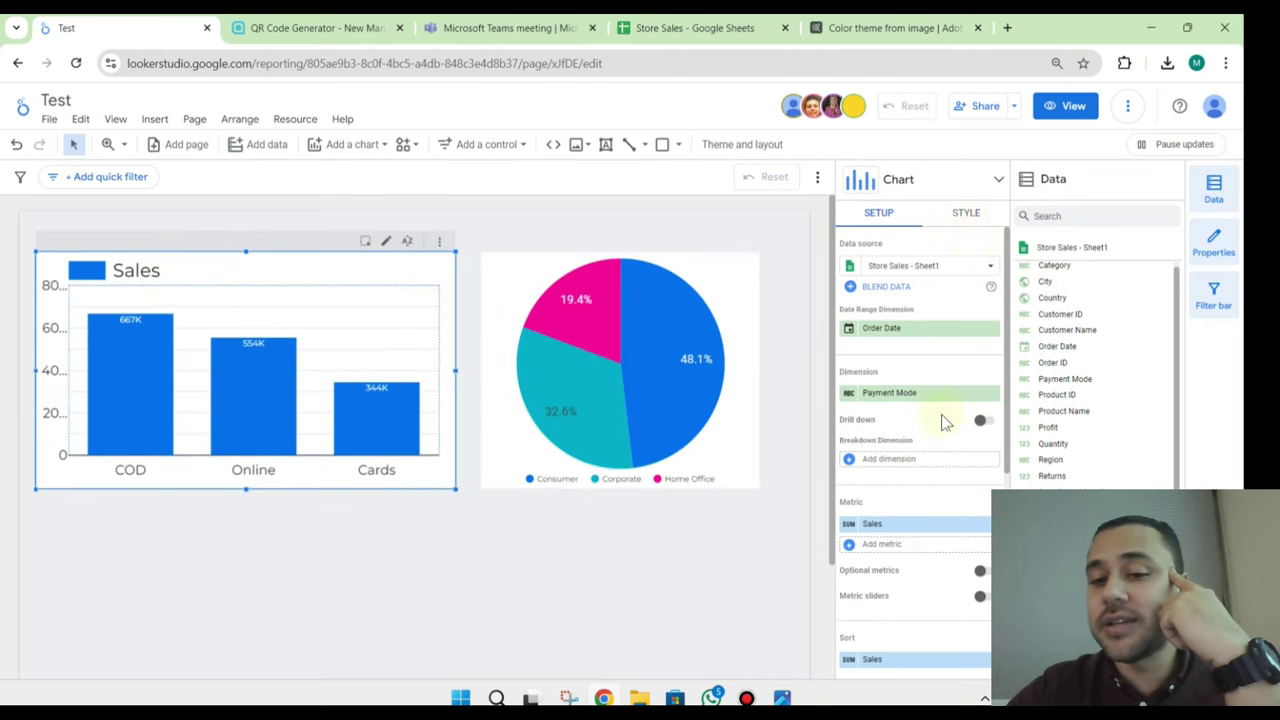
click(966, 212)
scroll(940, 476, down, 15)
scroll(940, 480, down, 5)
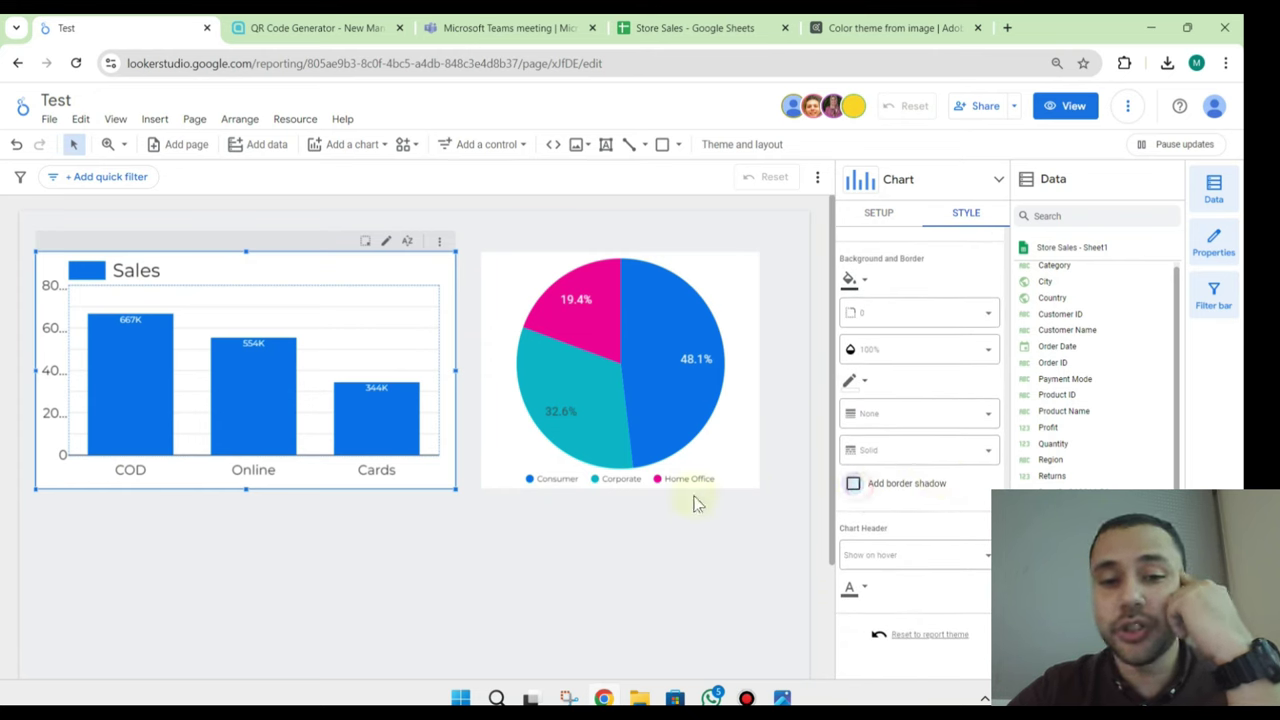
click(511, 531)
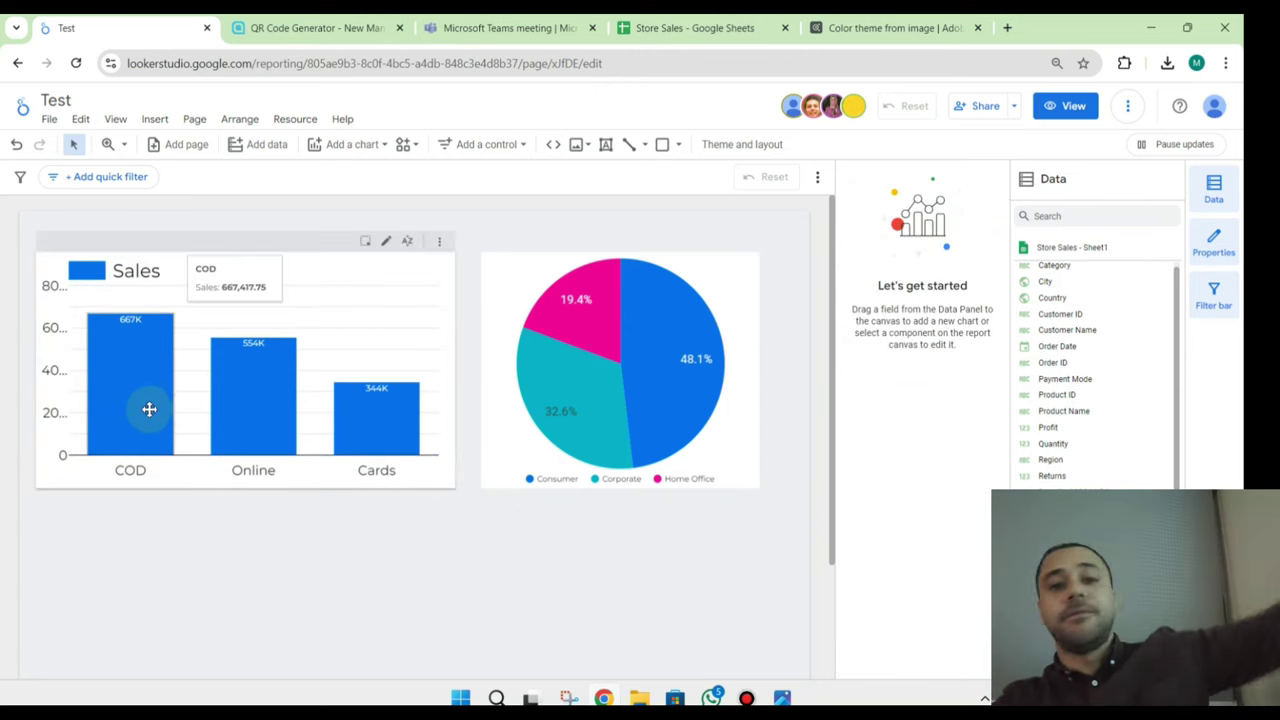
click(409, 258)
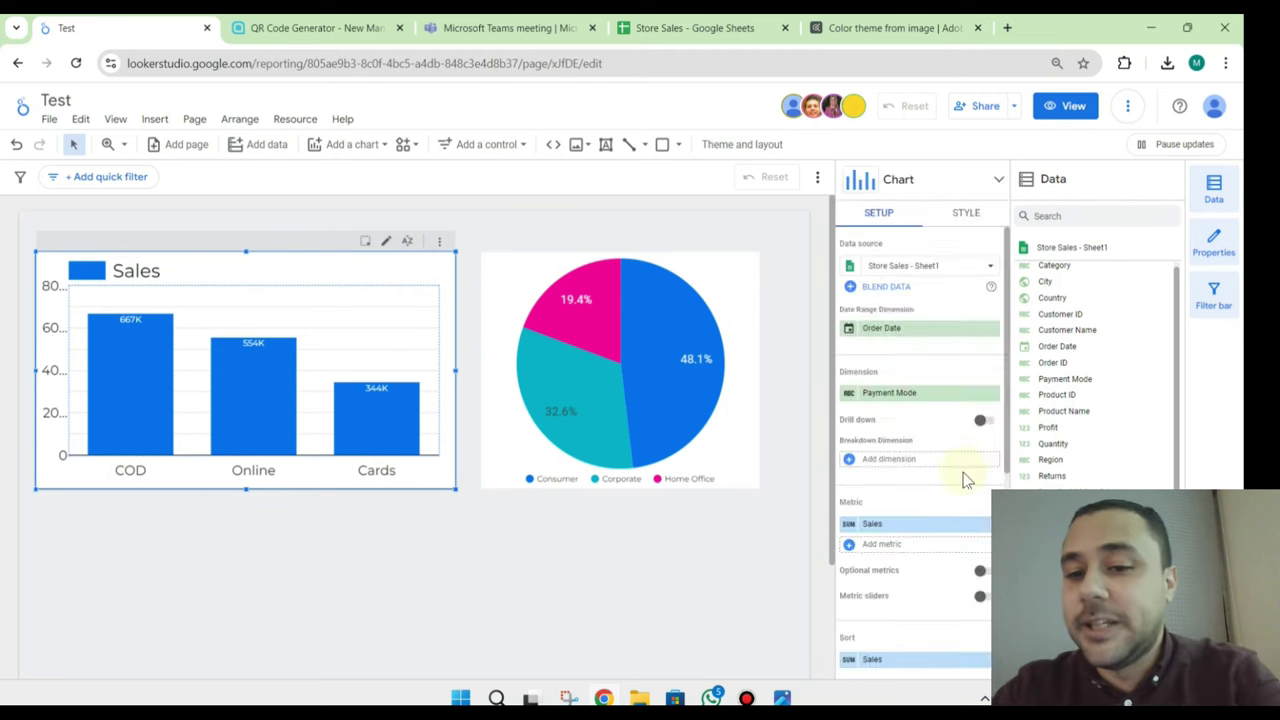
scroll(965, 480, down, 4)
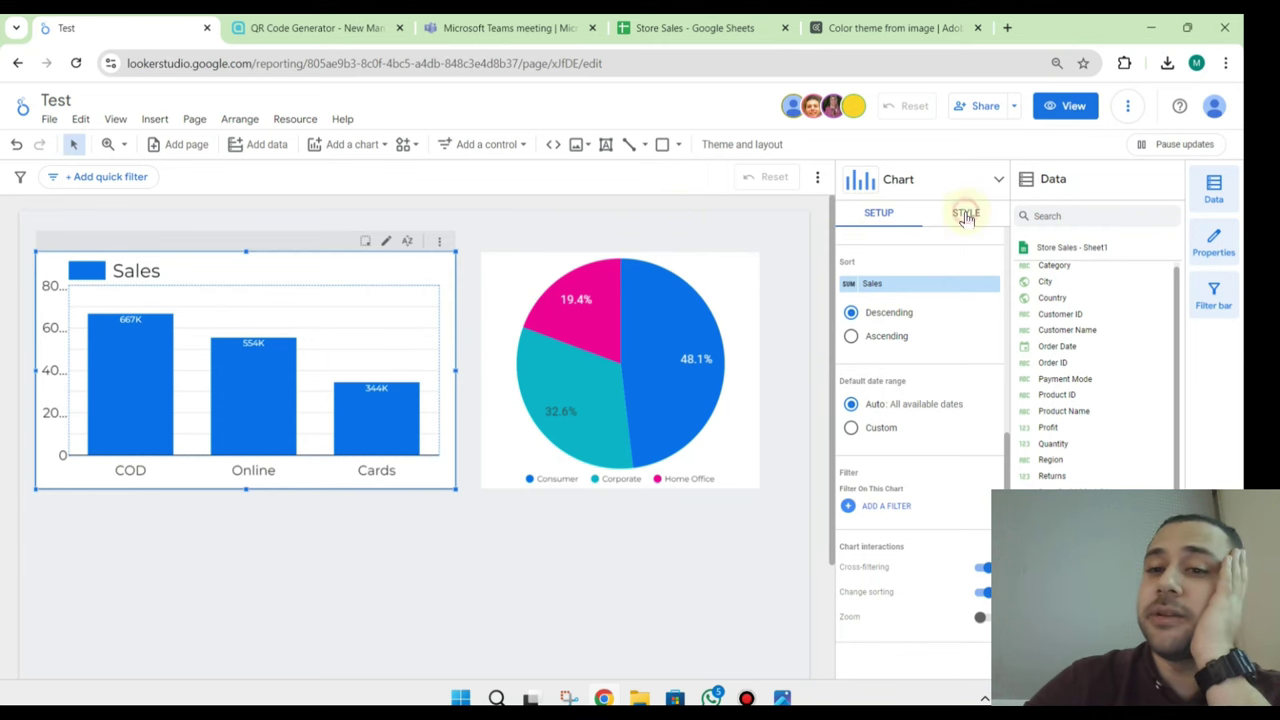
Set the Sales bar chart's border weight to 2
click(965, 216)
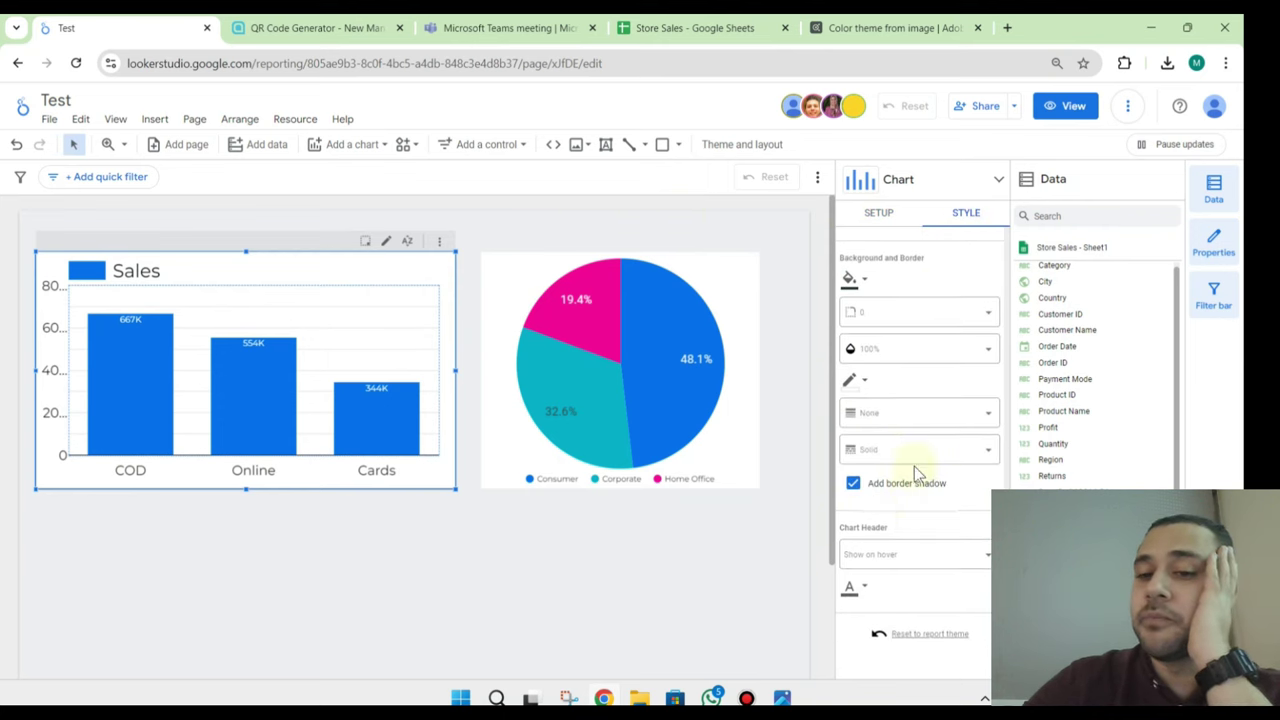
click(924, 414)
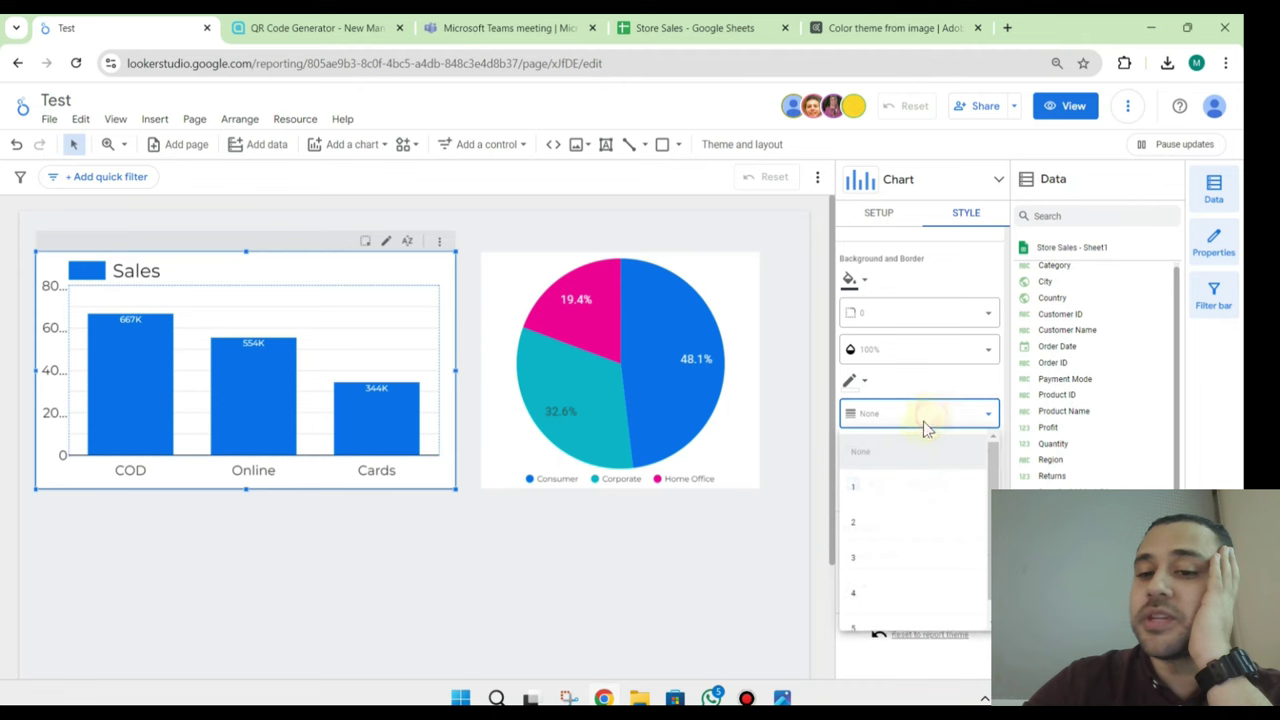
click(895, 519)
click(502, 558)
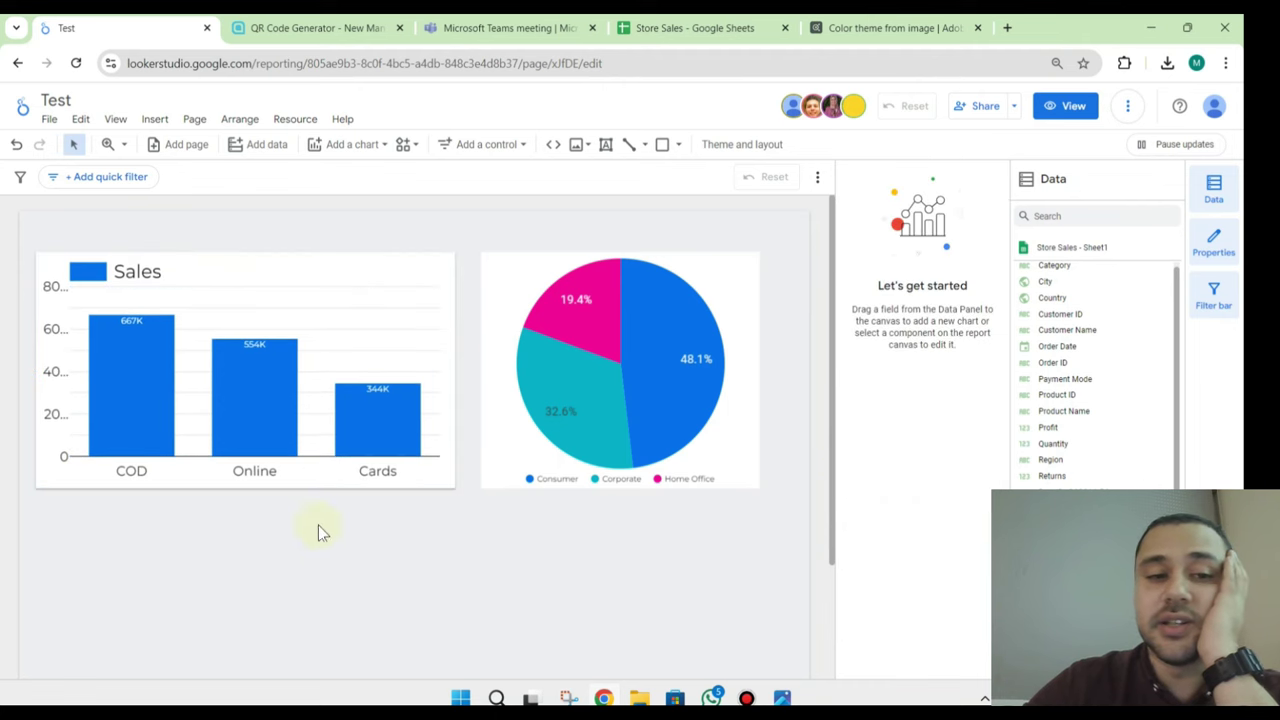
Give the bar chart's border a solid style and grey colour
click(441, 268)
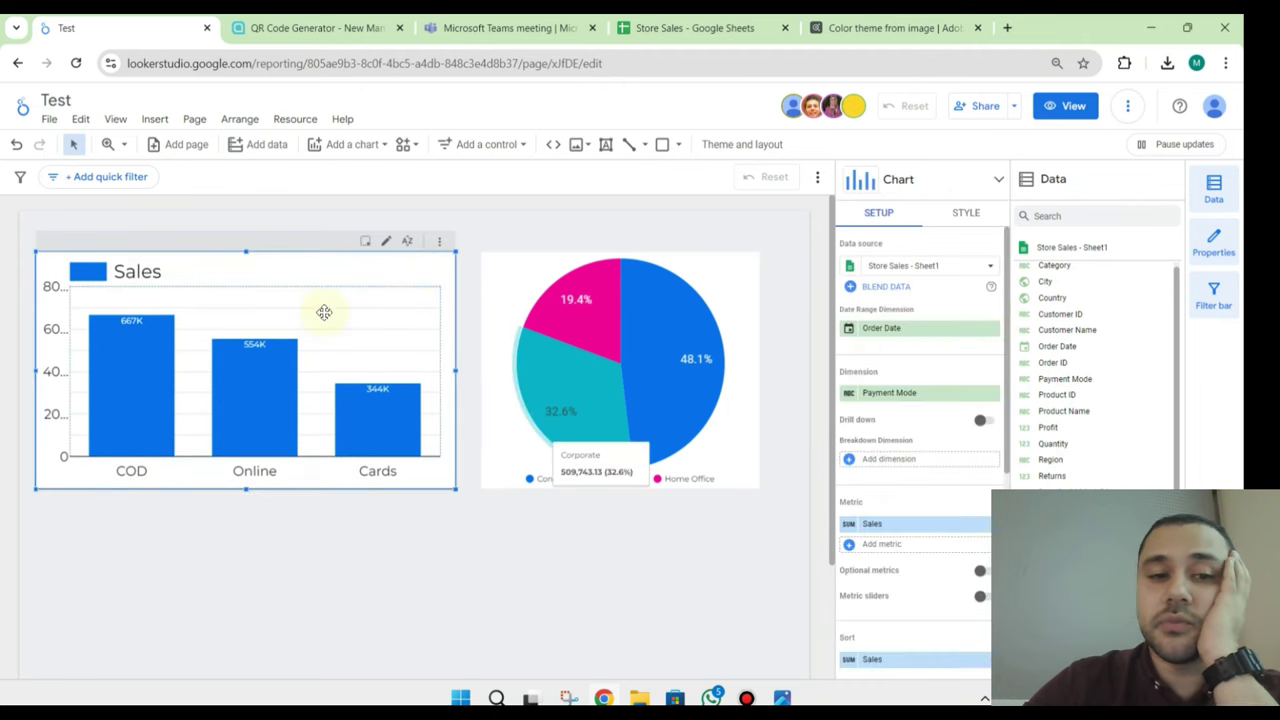
click(966, 213)
scroll(966, 460, down, 10)
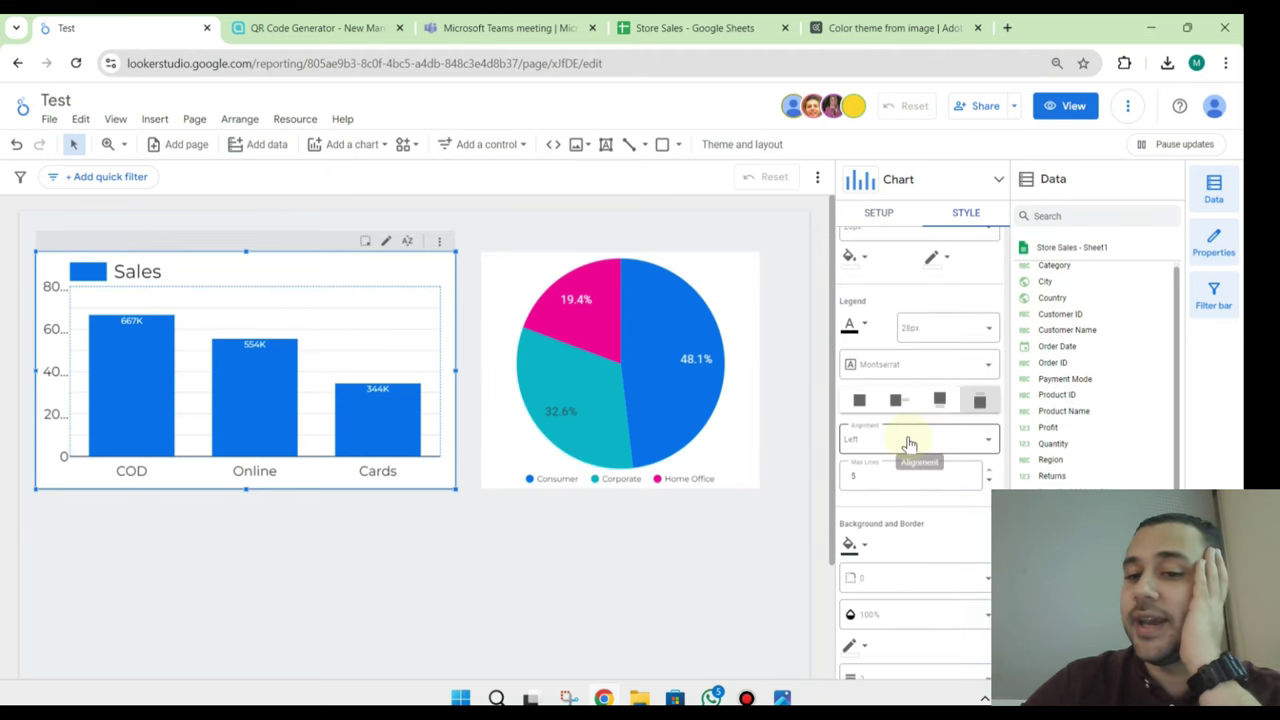
scroll(908, 450, down, 3)
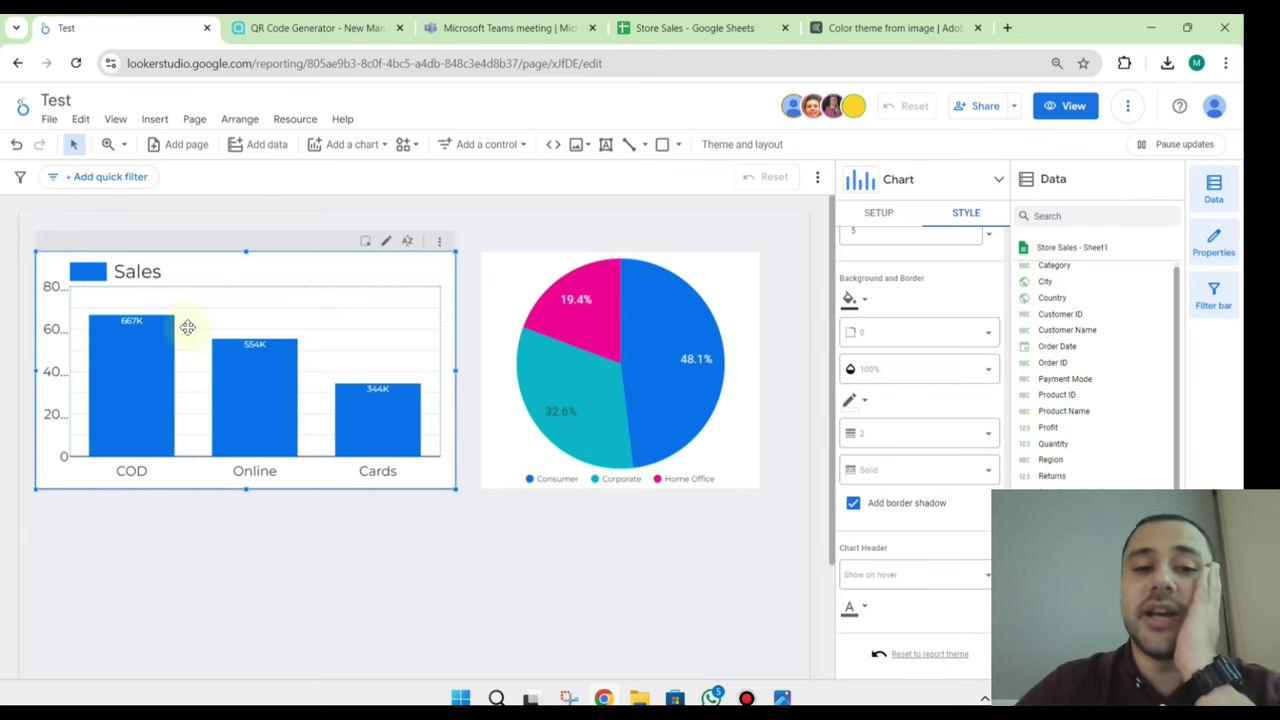
click(972, 472)
click(965, 410)
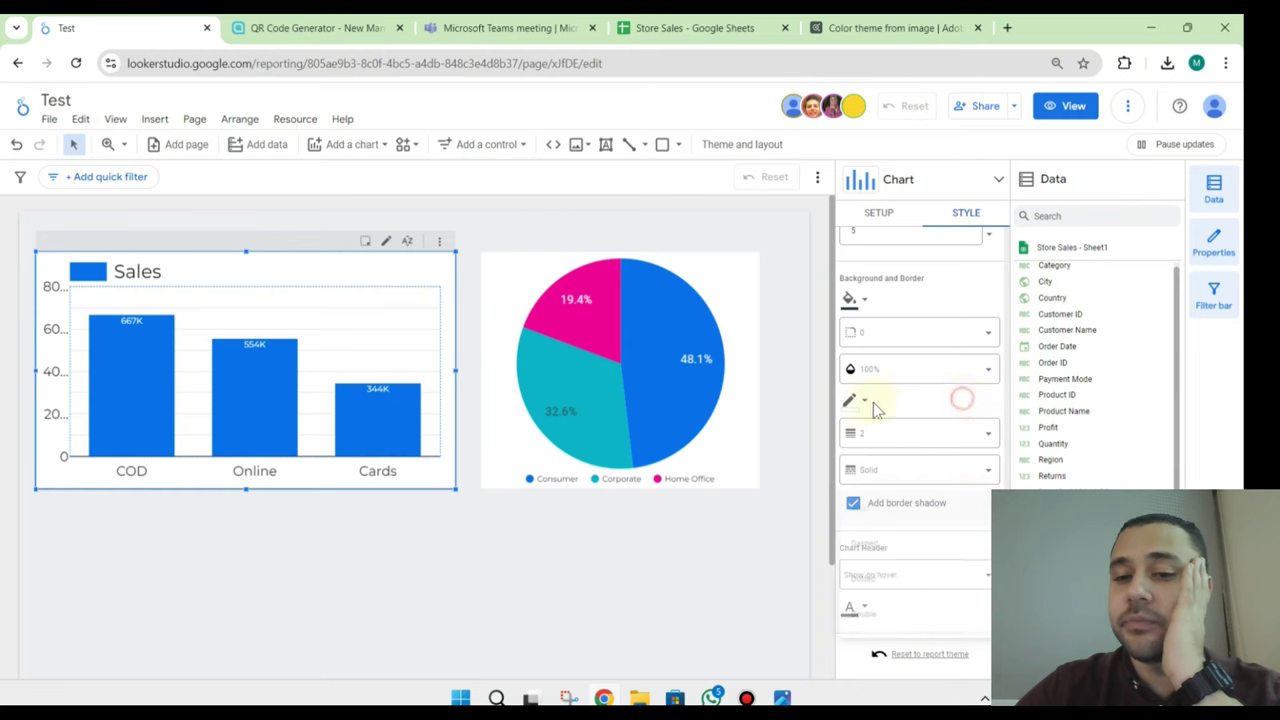
click(851, 400)
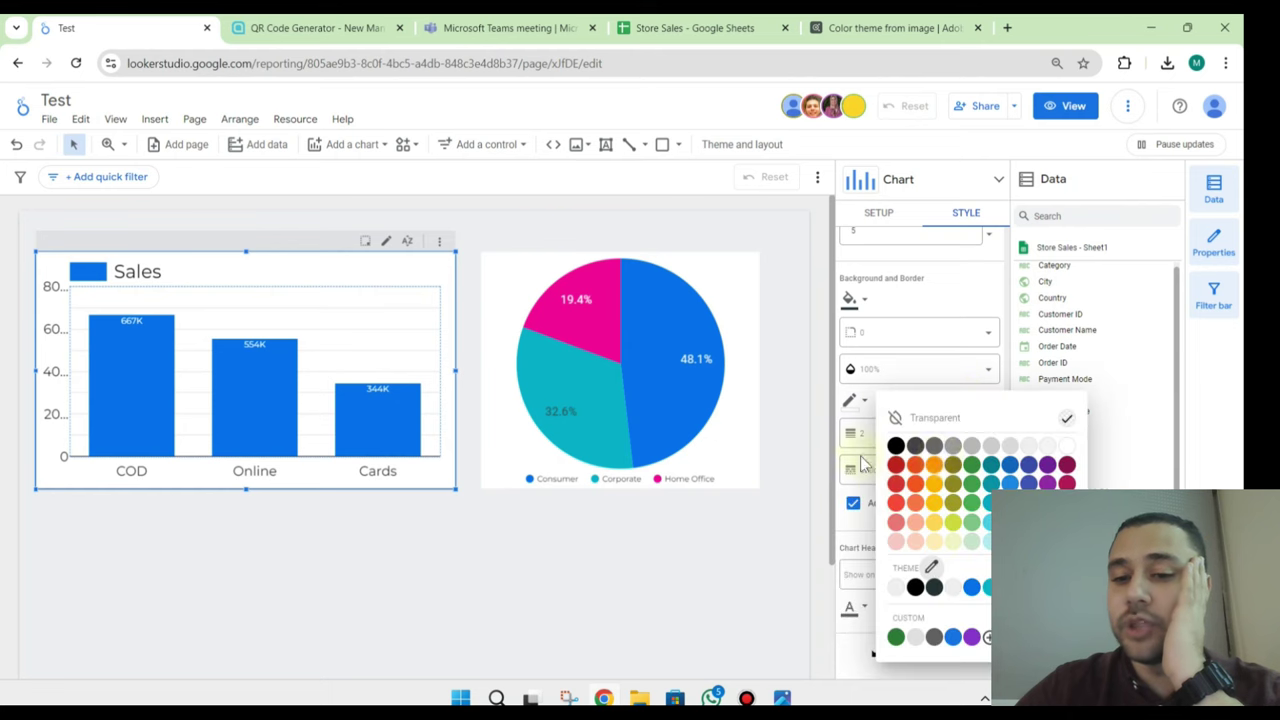
click(953, 452)
click(473, 532)
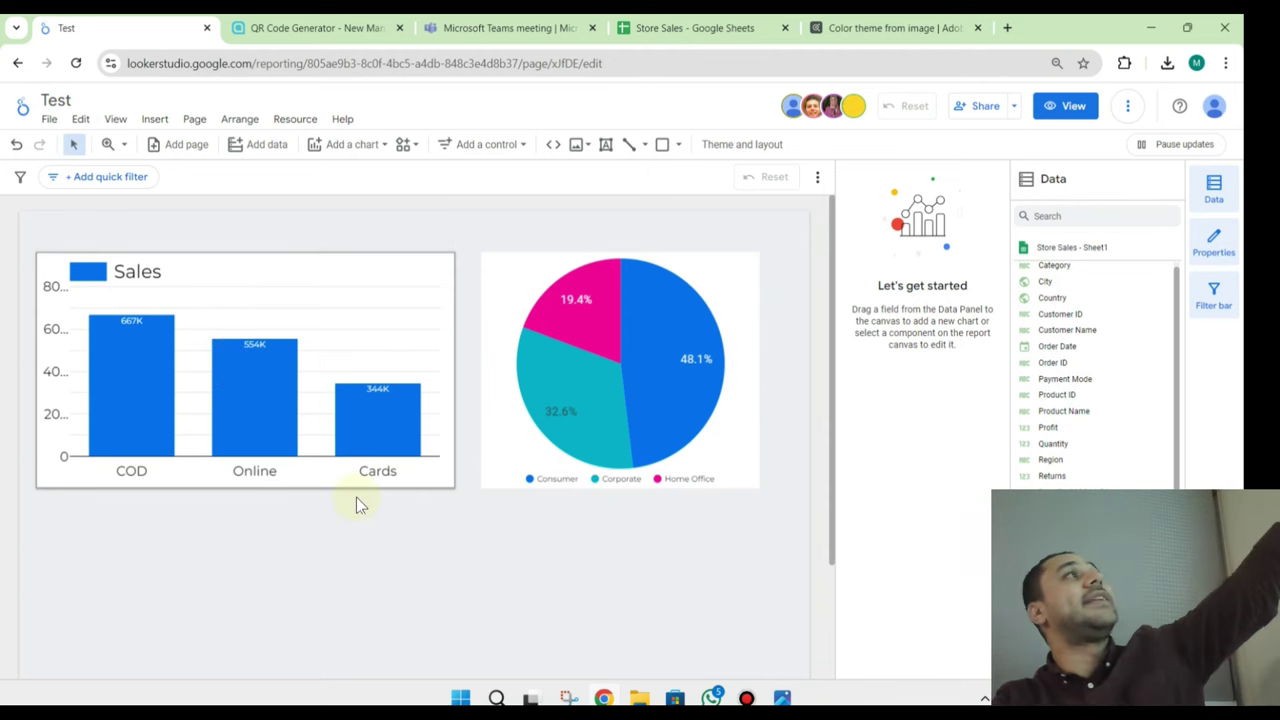
click(391, 260)
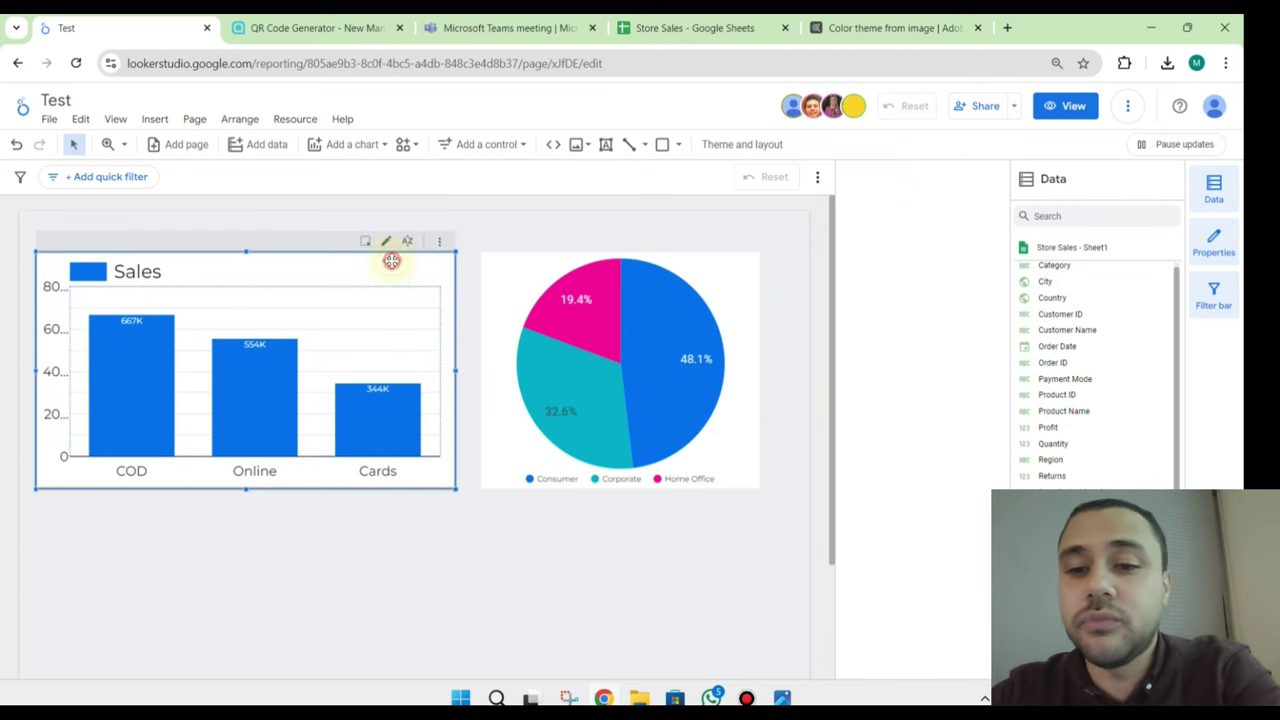
Reduce the Sales bar chart's border weight to 1
click(744, 266)
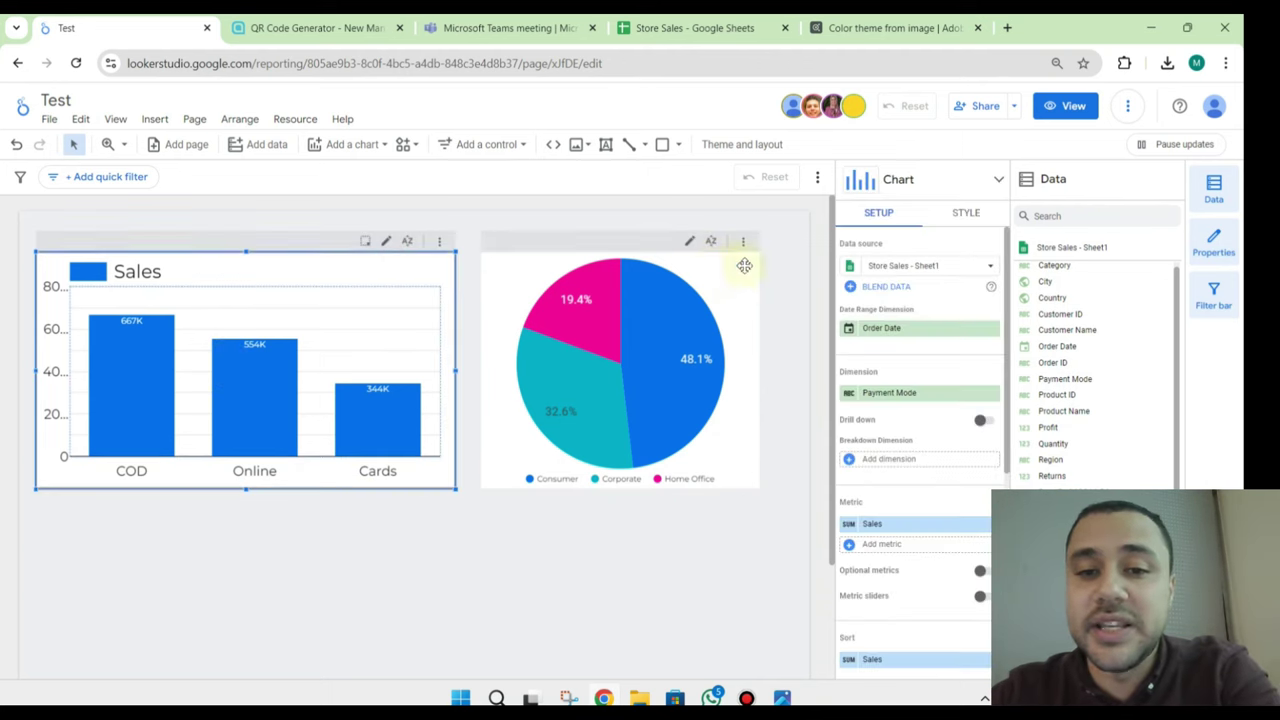
click(366, 269)
right_click(366, 269)
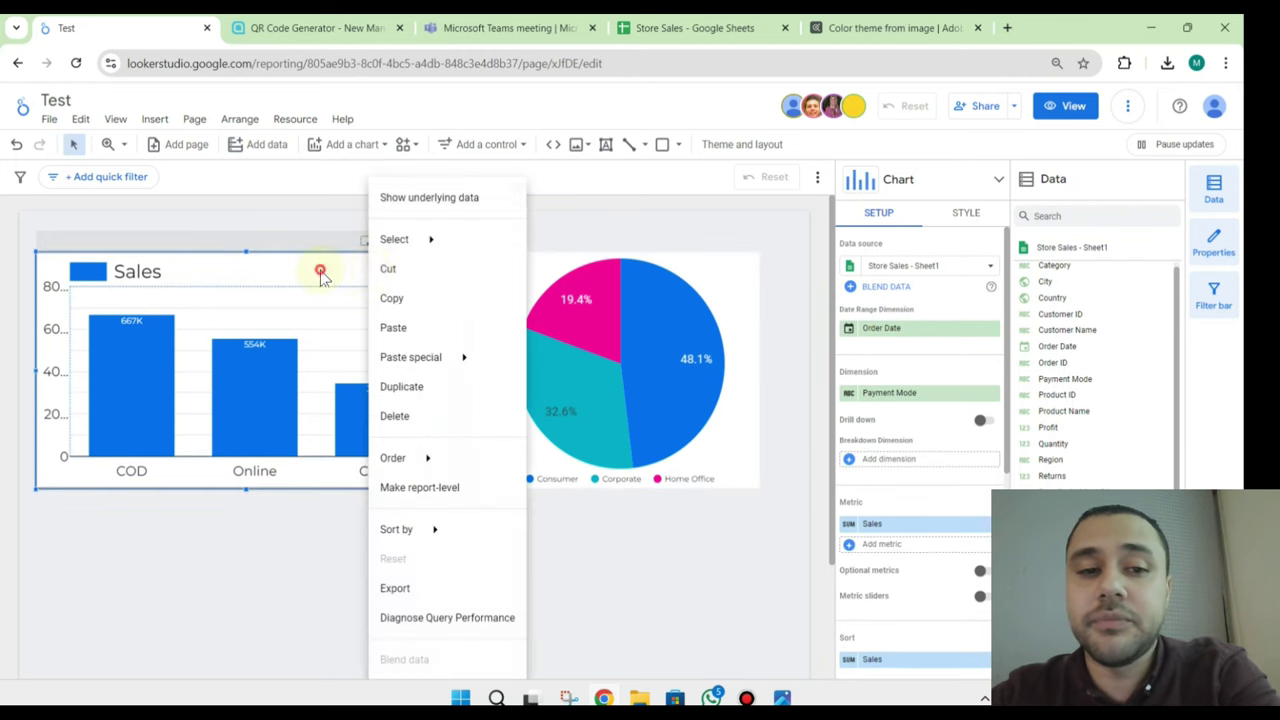
click(321, 270)
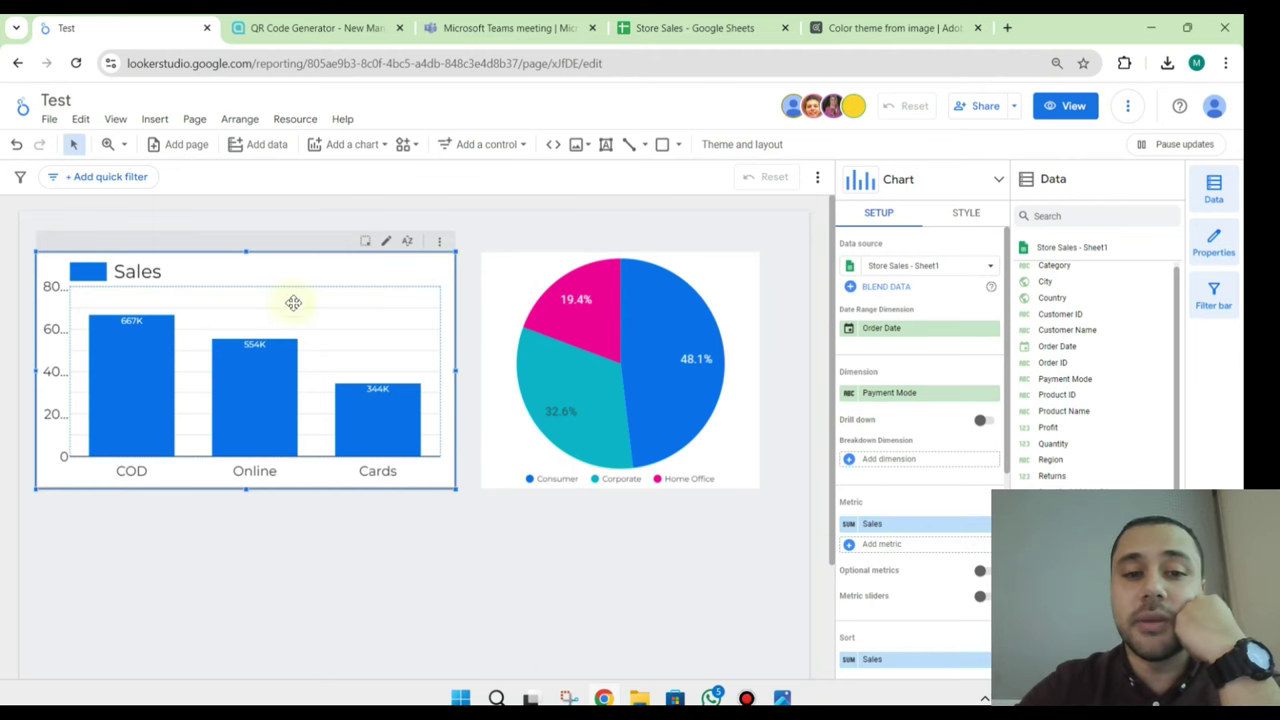
click(410, 565)
click(437, 286)
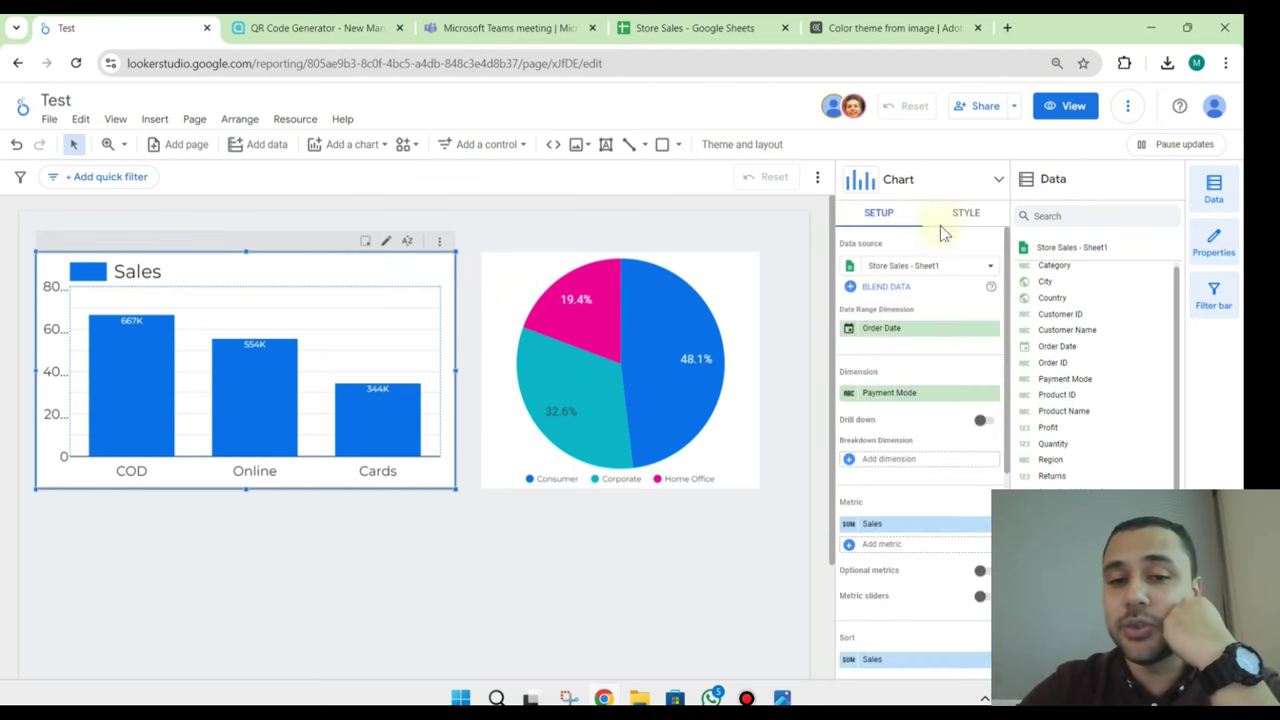
click(968, 212)
scroll(952, 404, down, 5)
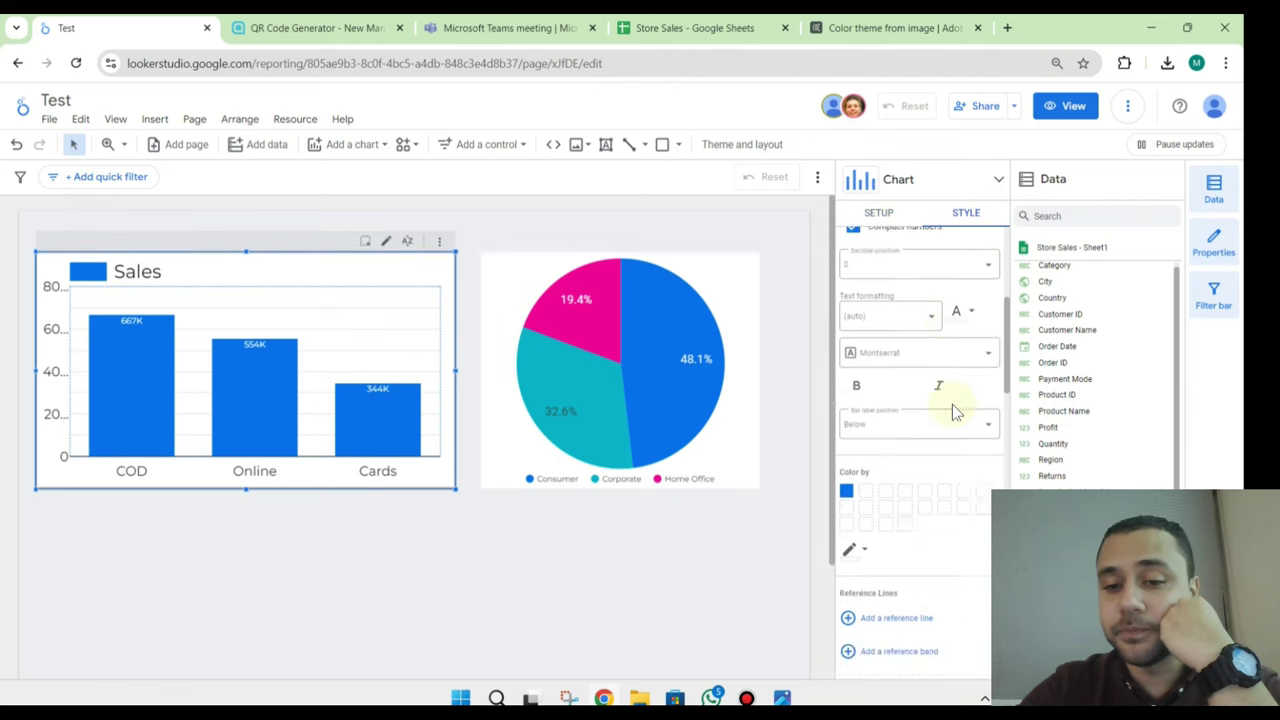
scroll(952, 404, down, 10)
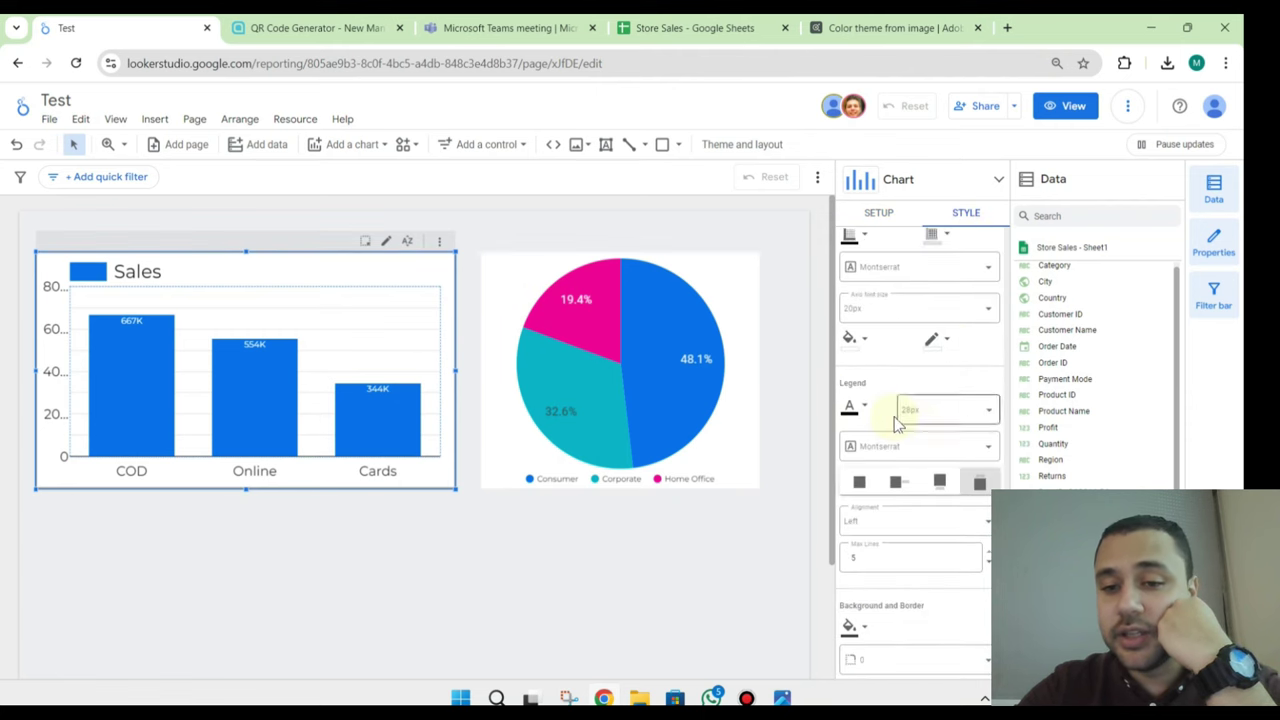
click(878, 411)
click(889, 480)
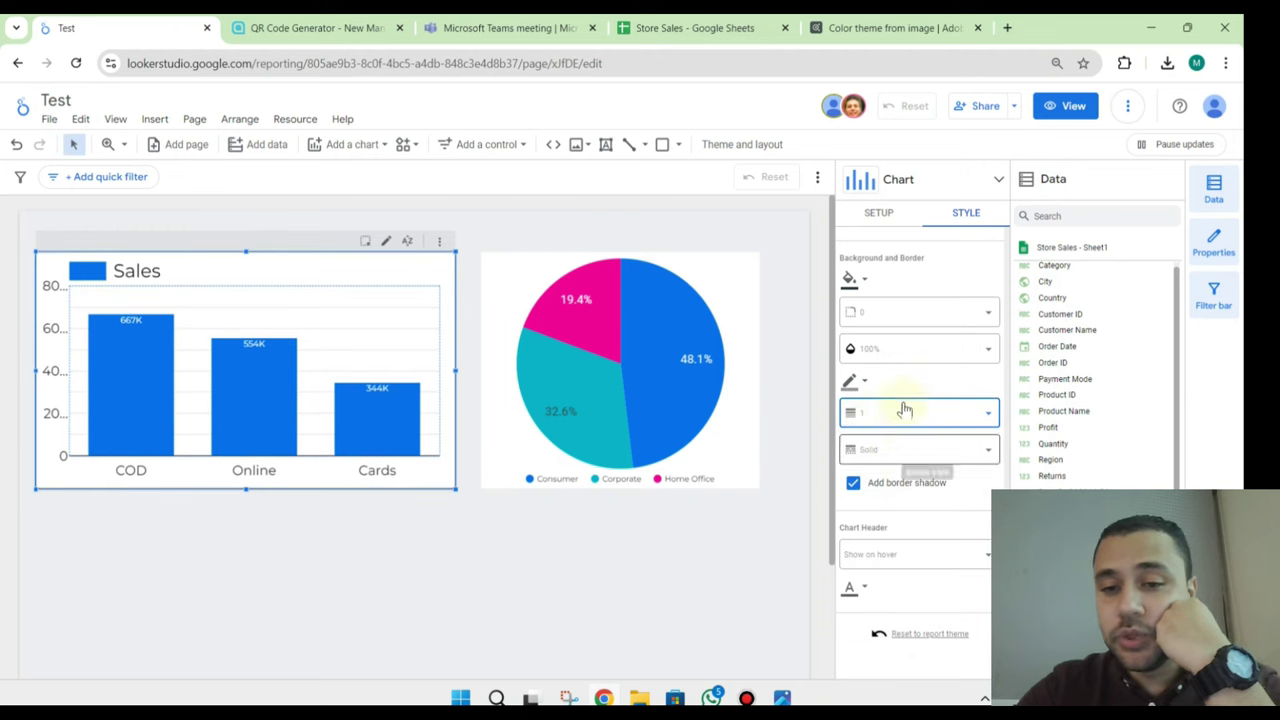
click(651, 520)
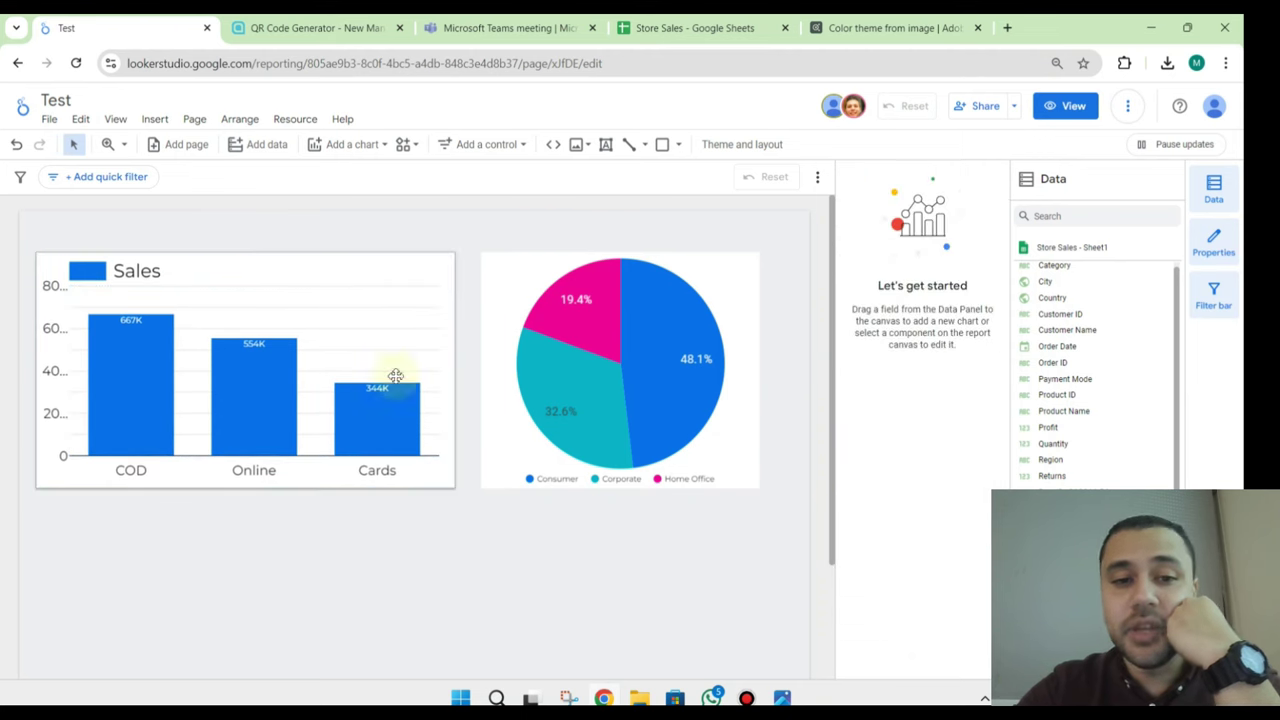
Copy the bar chart and paste only its style onto the pie chart
click(407, 266)
right_click(432, 286)
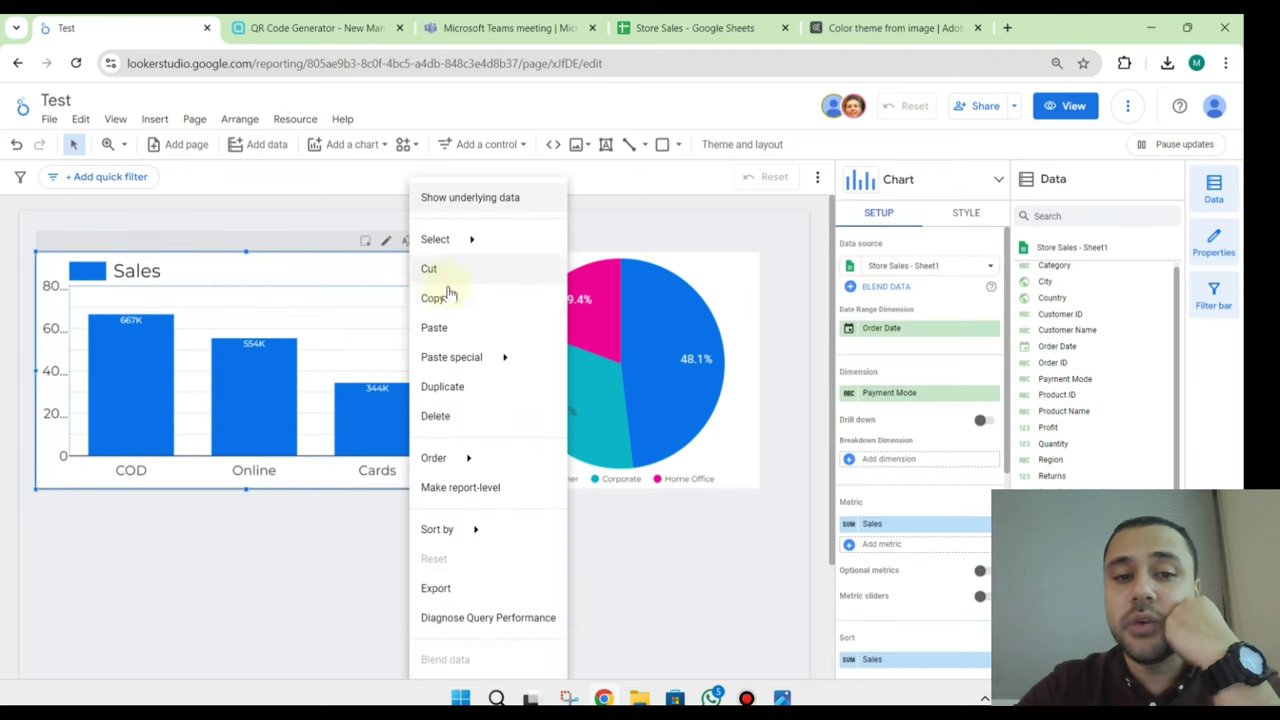
click(451, 294)
click(502, 263)
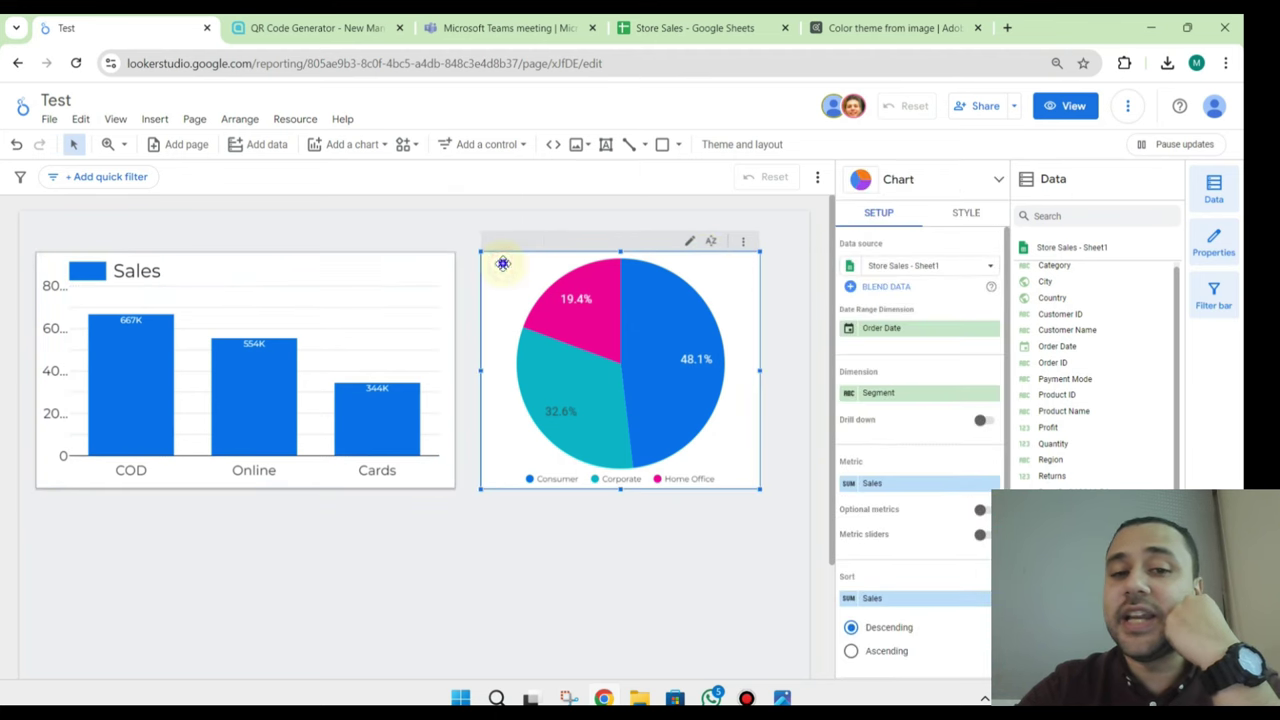
right_click(502, 263)
mouse_move(593, 363)
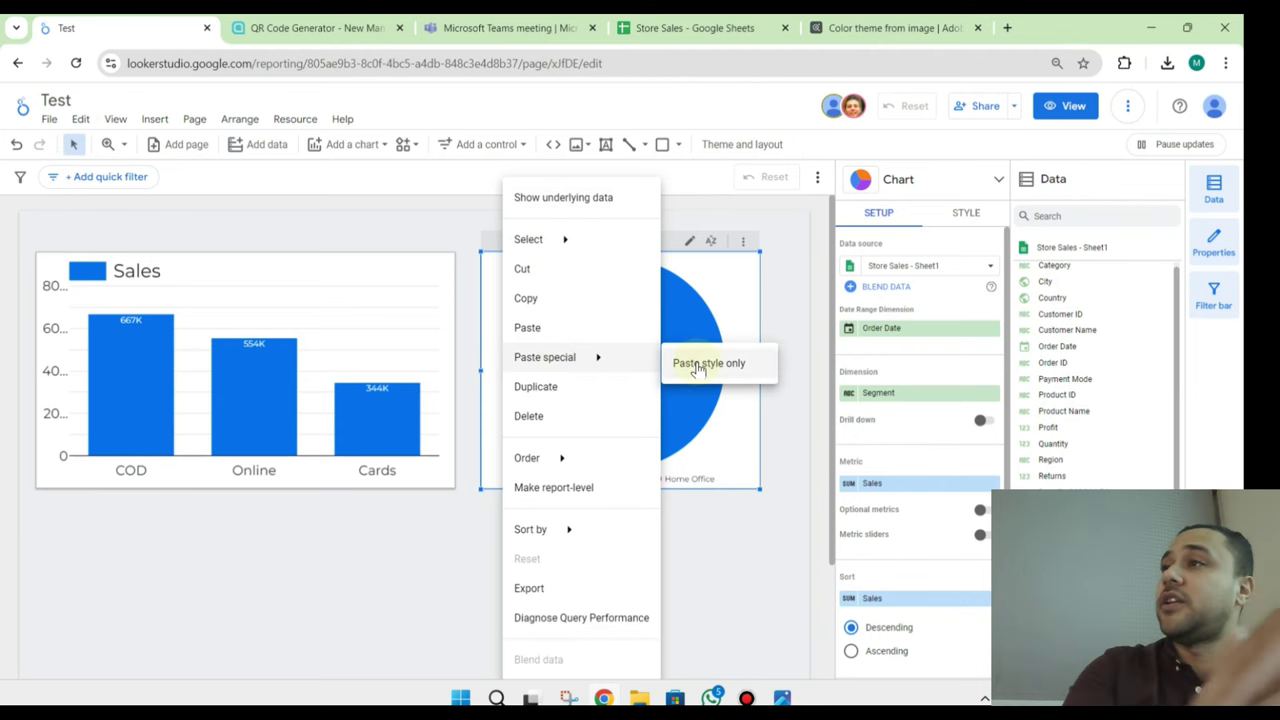
click(697, 368)
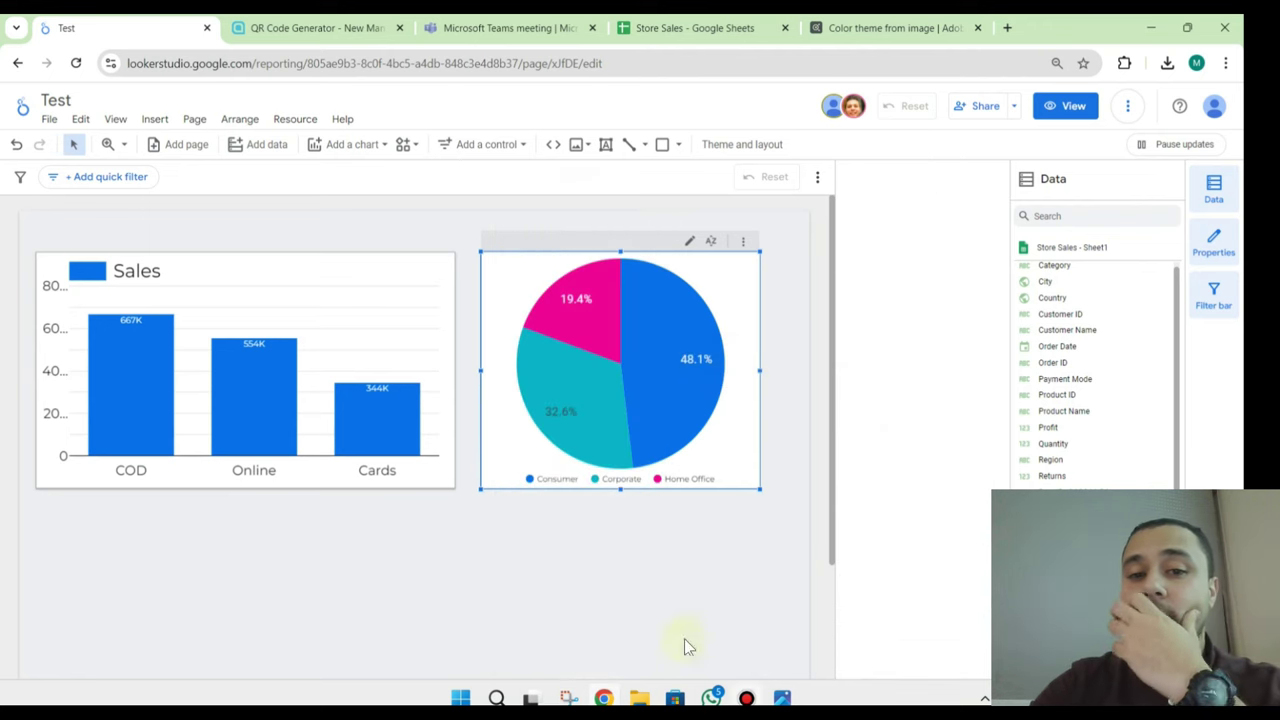
click(645, 582)
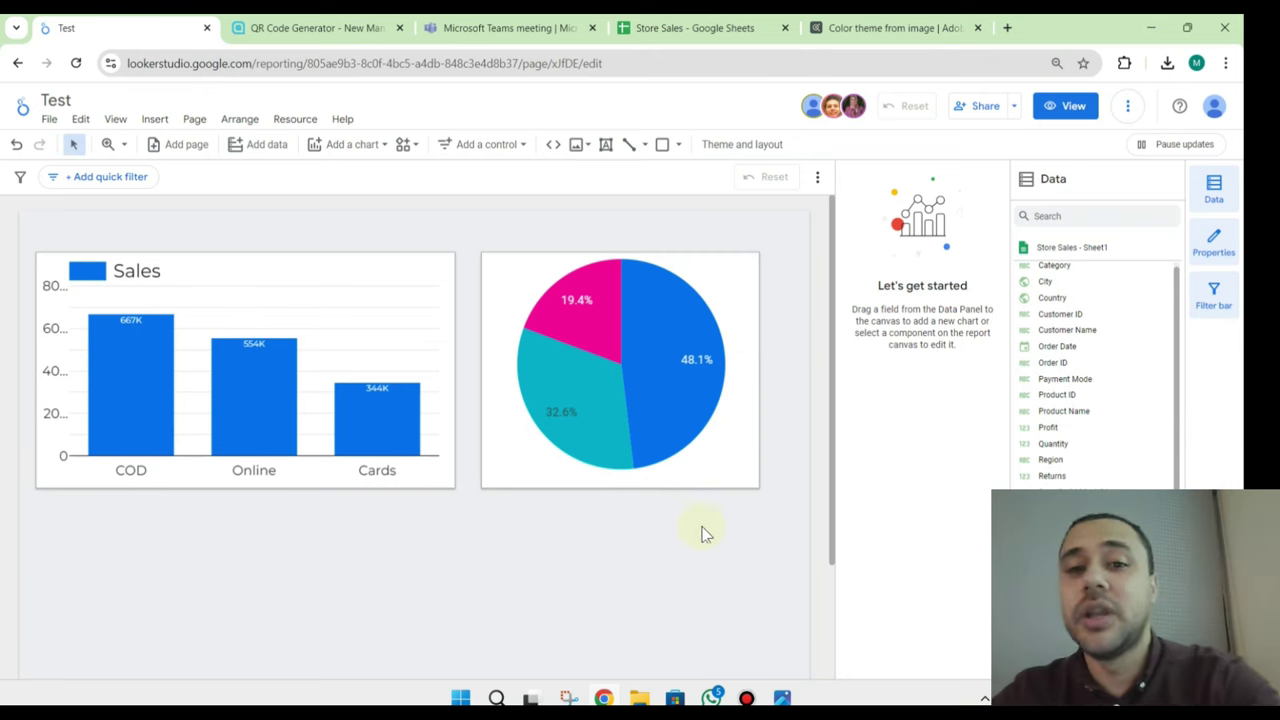
Widen the segment pie chart slightly using its corner handle
click(748, 277)
click(591, 580)
click(739, 450)
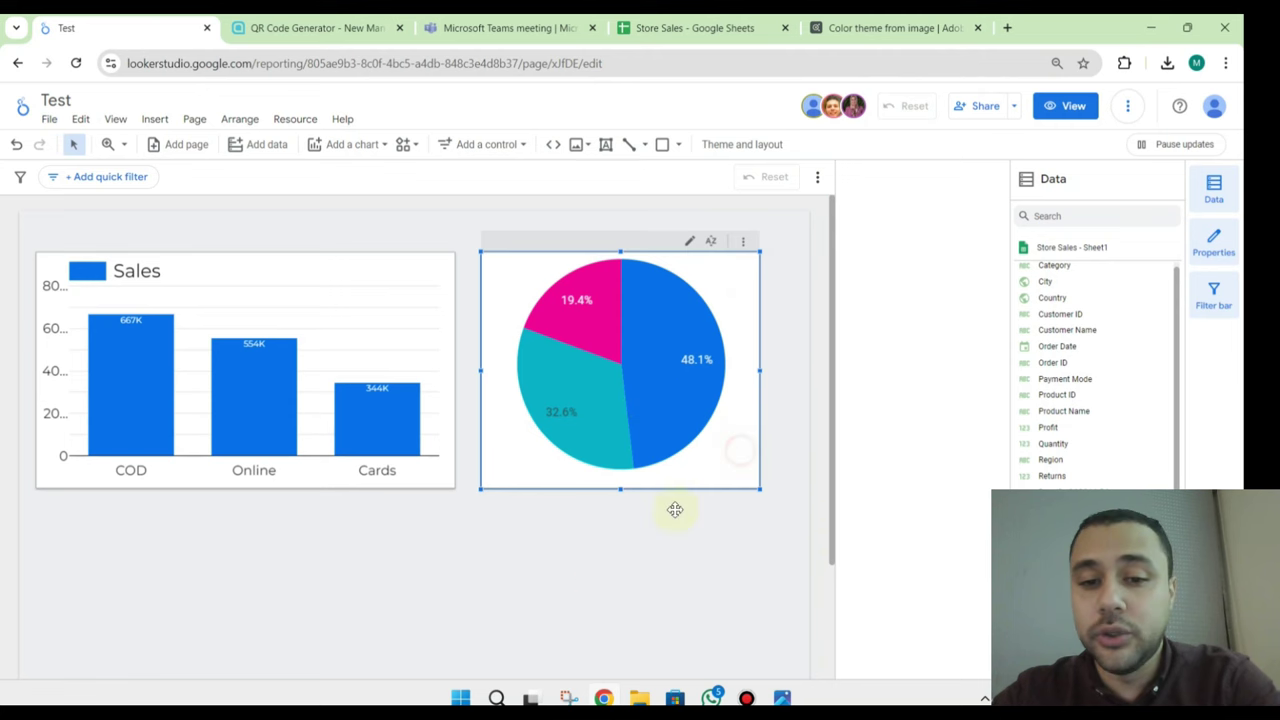
mouse_move(758, 485)
mouse_down()
mouse_move(794, 557)
mouse_move(771, 451)
mouse_move(767, 488)
mouse_up()
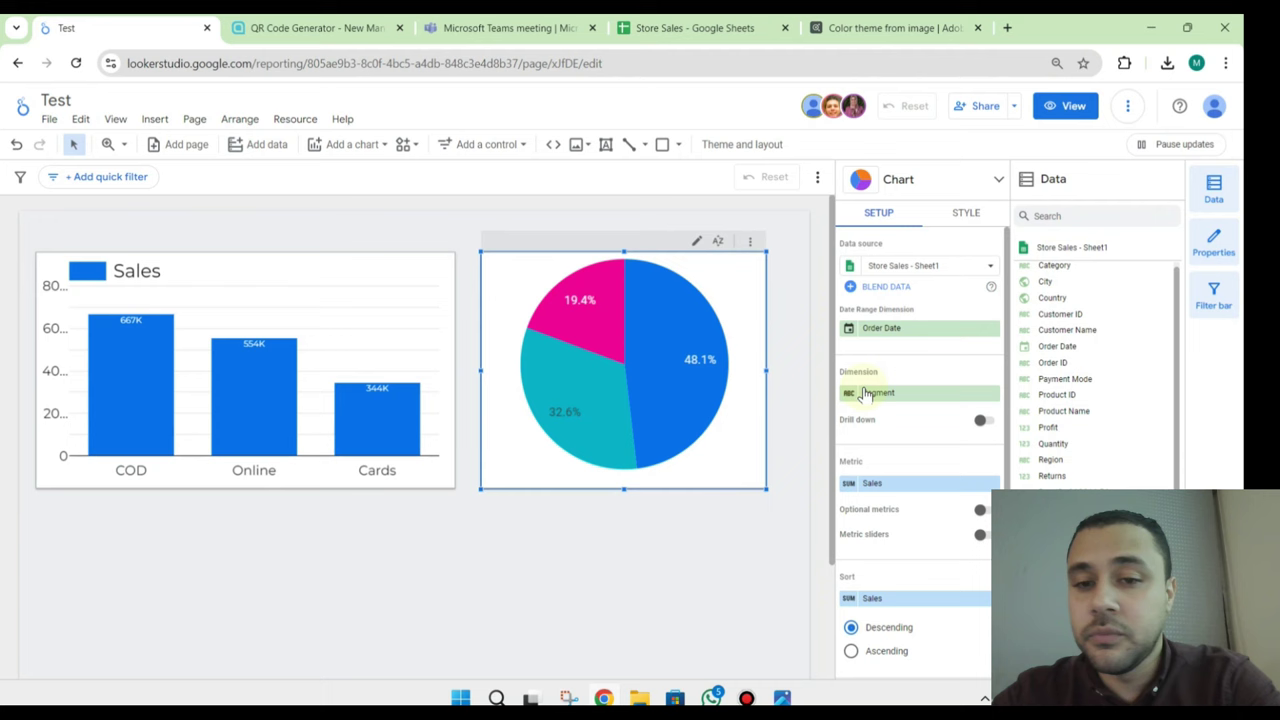
Set the pie chart legend to 16px text positioned at the bottom
scroll(922, 430, down, 5)
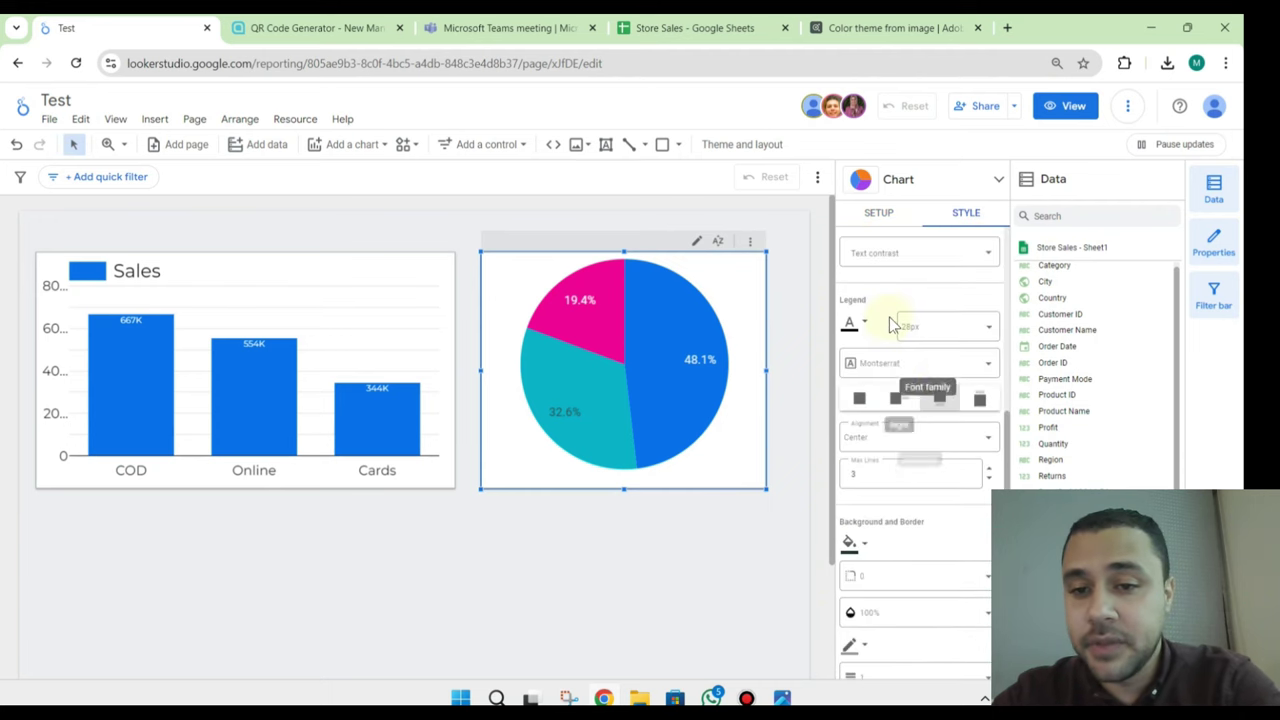
click(898, 400)
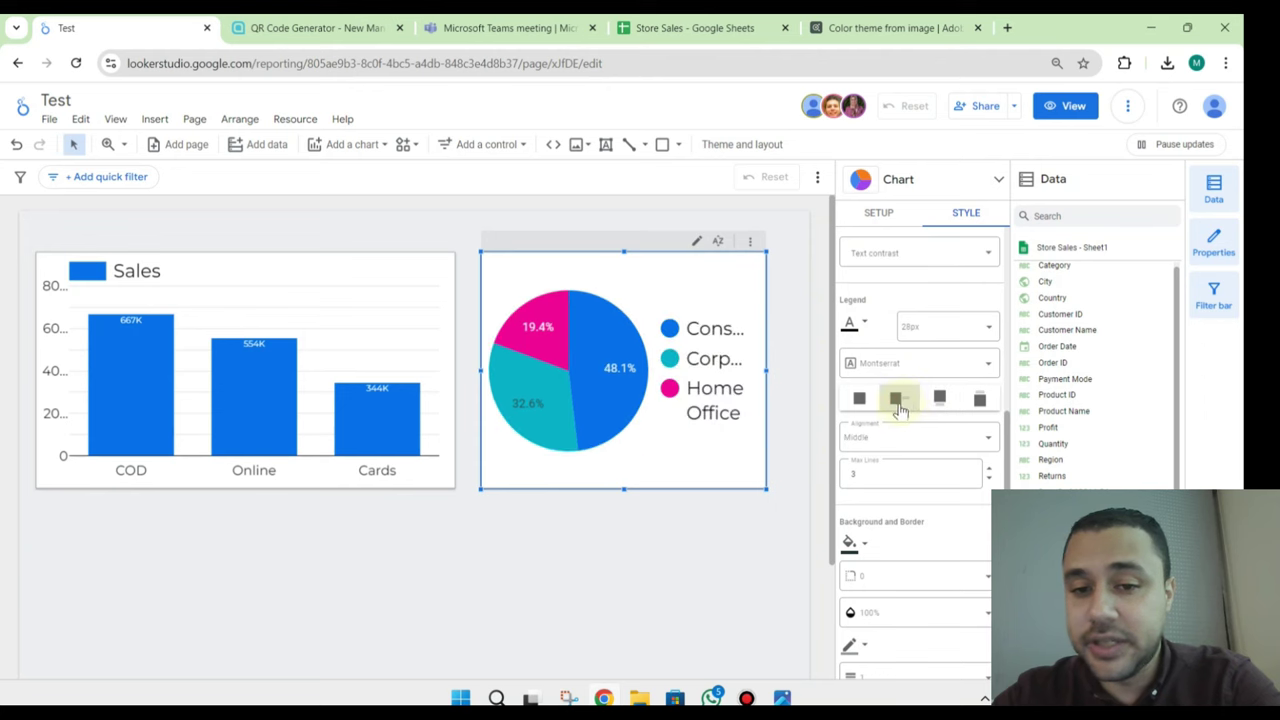
click(982, 320)
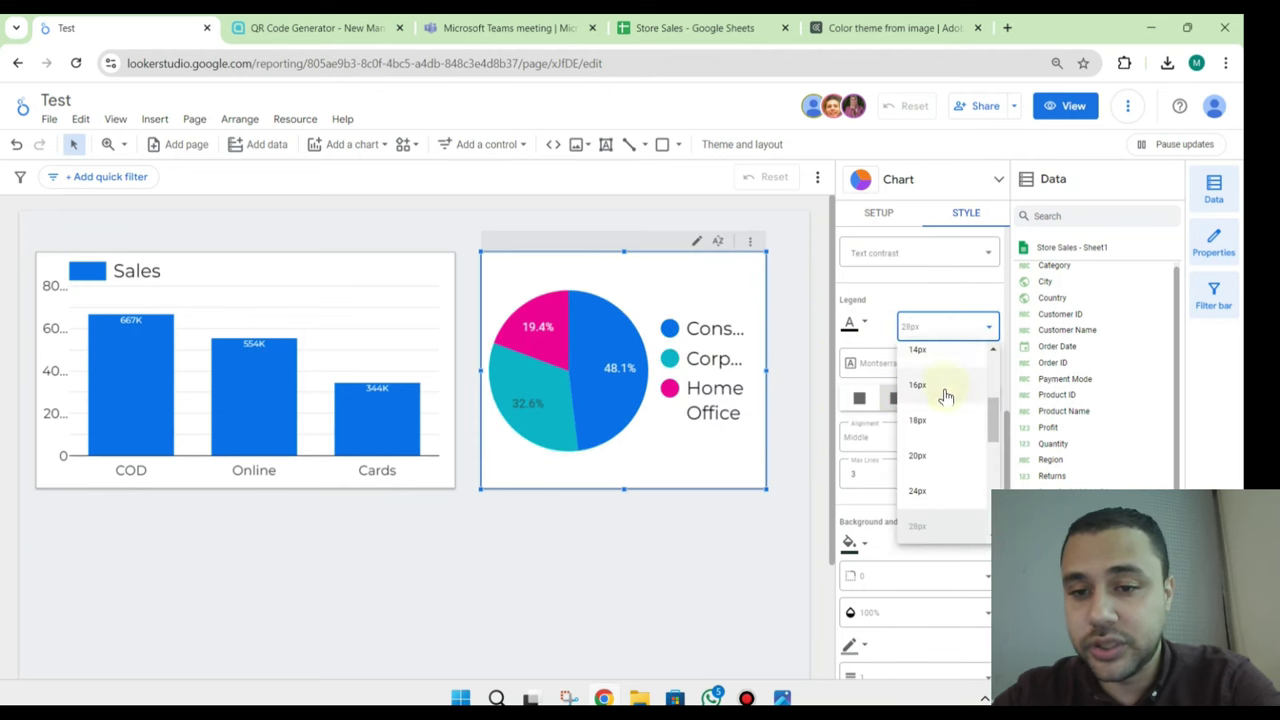
click(943, 392)
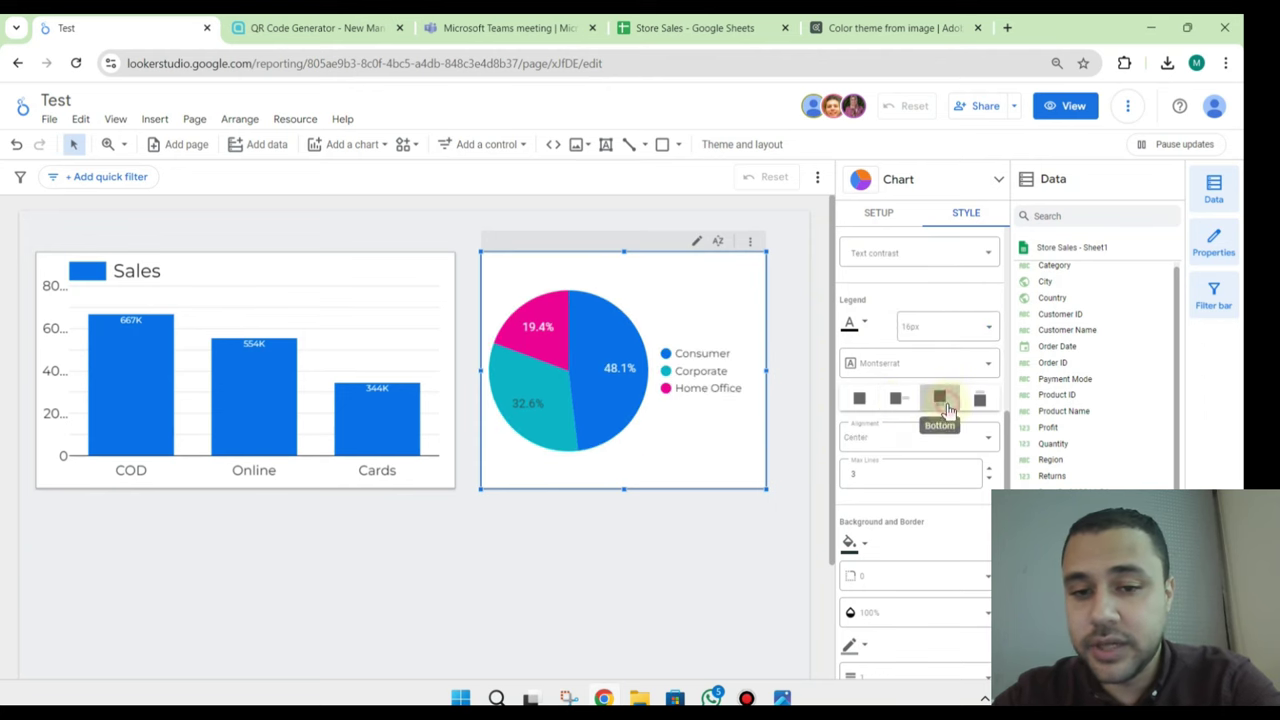
click(939, 402)
click(547, 510)
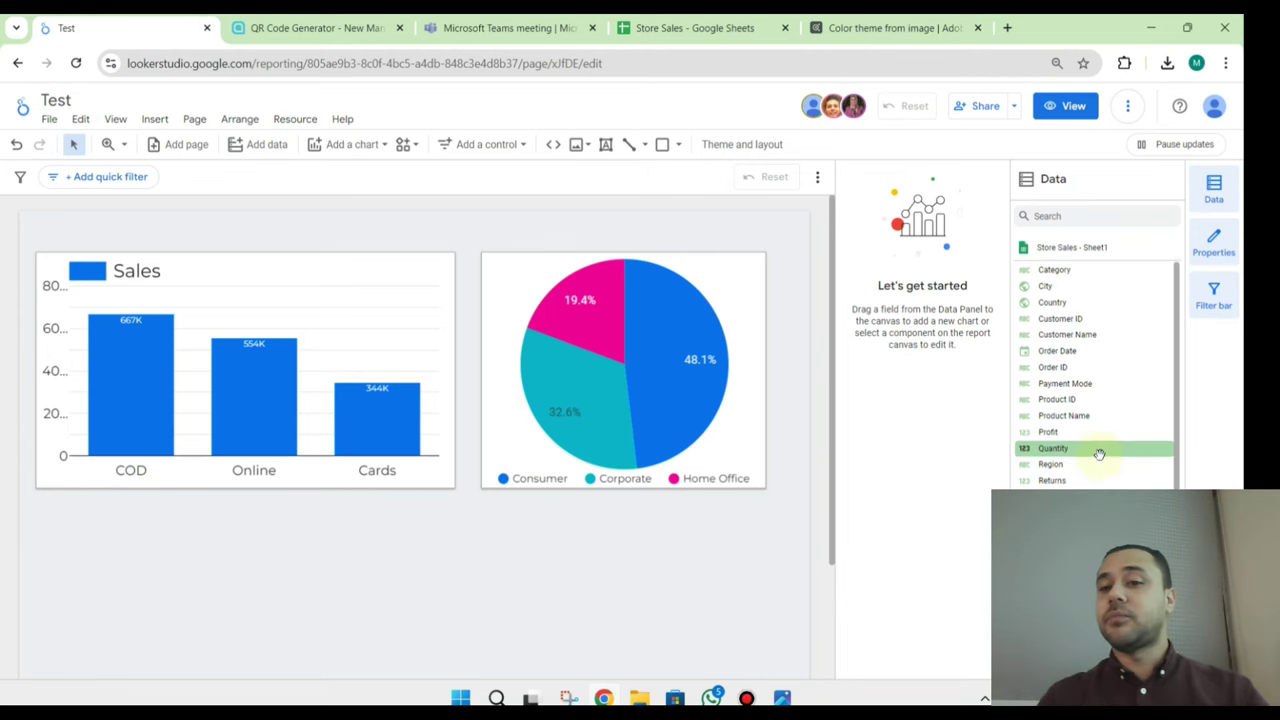
Add a Sales-by-Order-Date time series chart below the bar chart and stretch it across the page
scroll(1118, 395, down, 1)
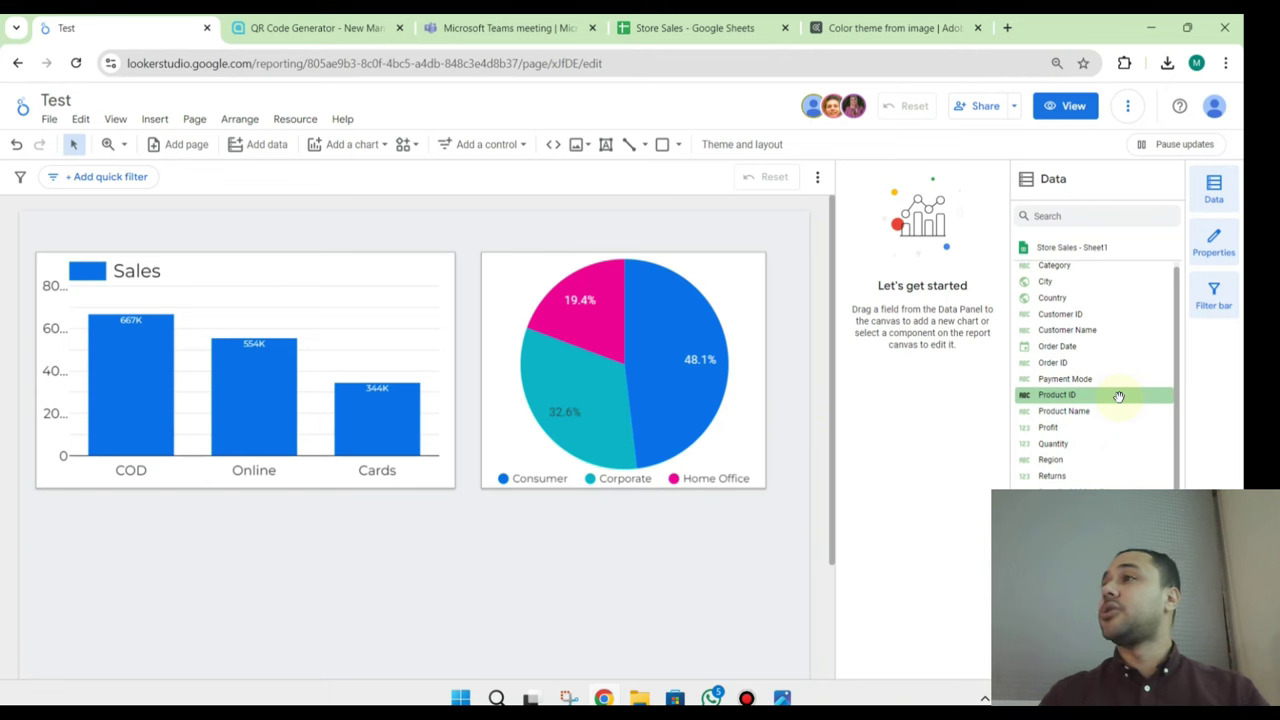
click(155, 119)
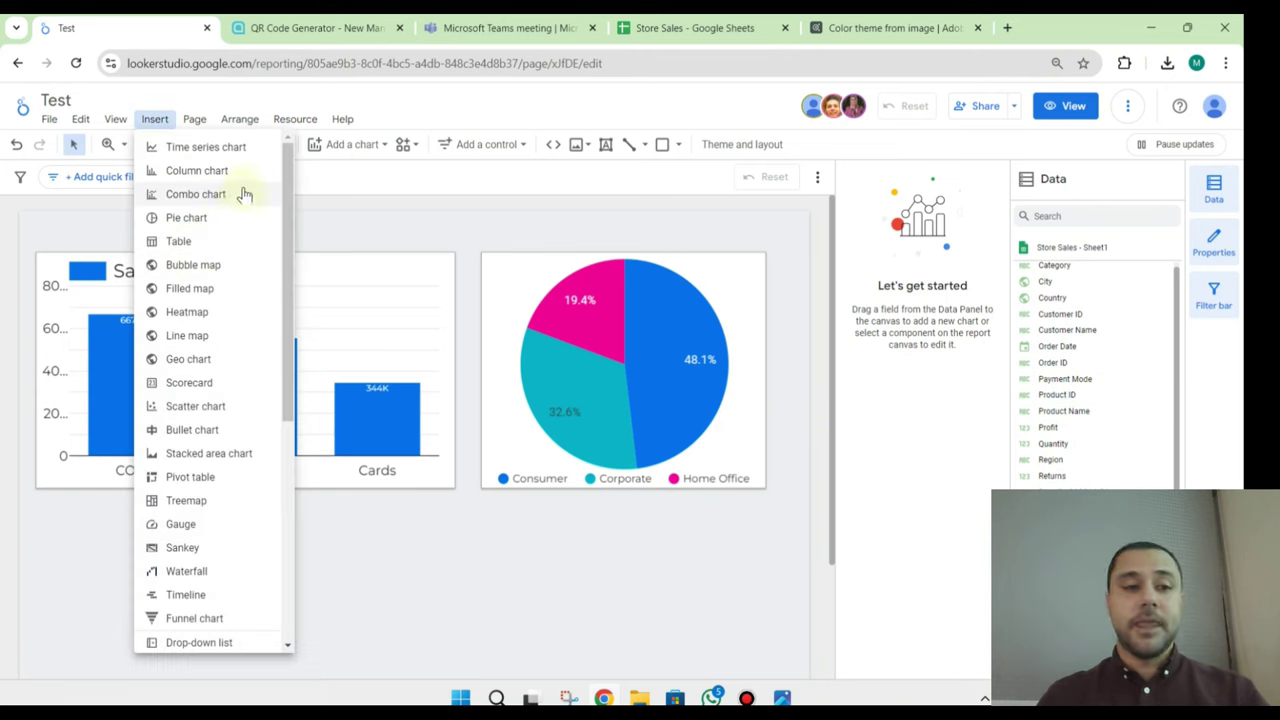
scroll(229, 343, down, 3)
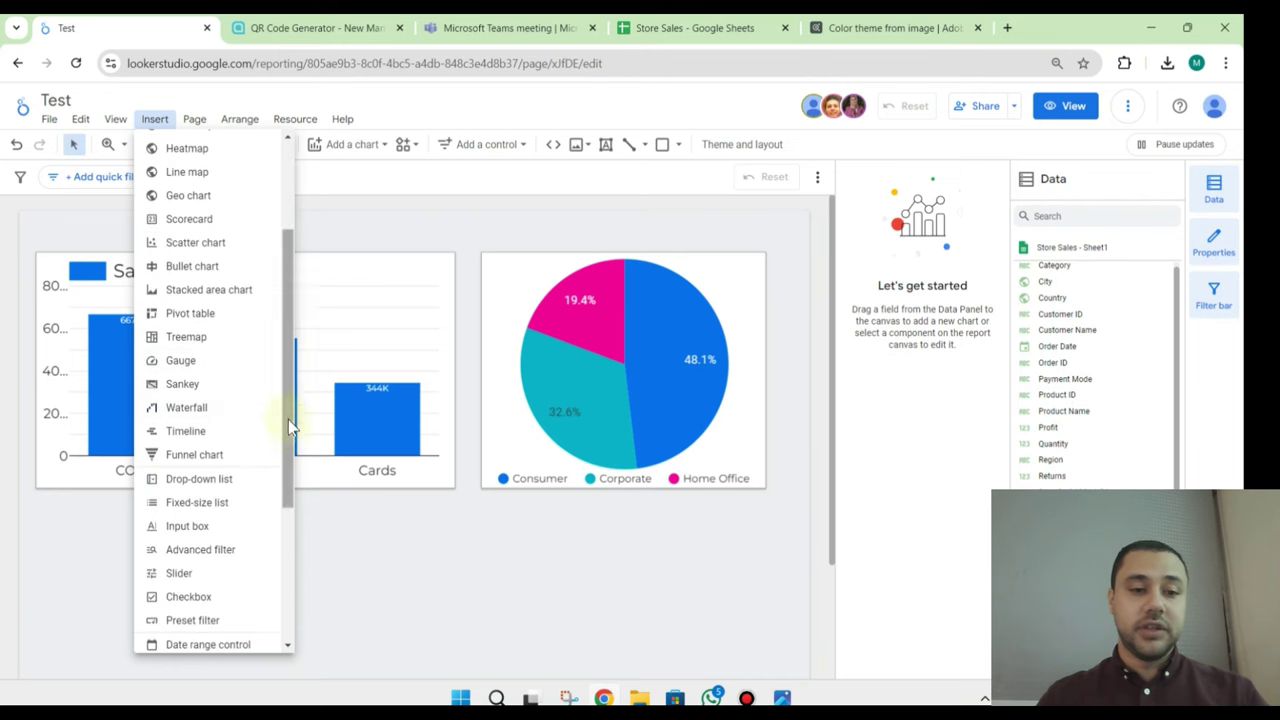
scroll(270, 430, down, 2)
scroll(258, 436, down, 2)
scroll(251, 443, up, 6)
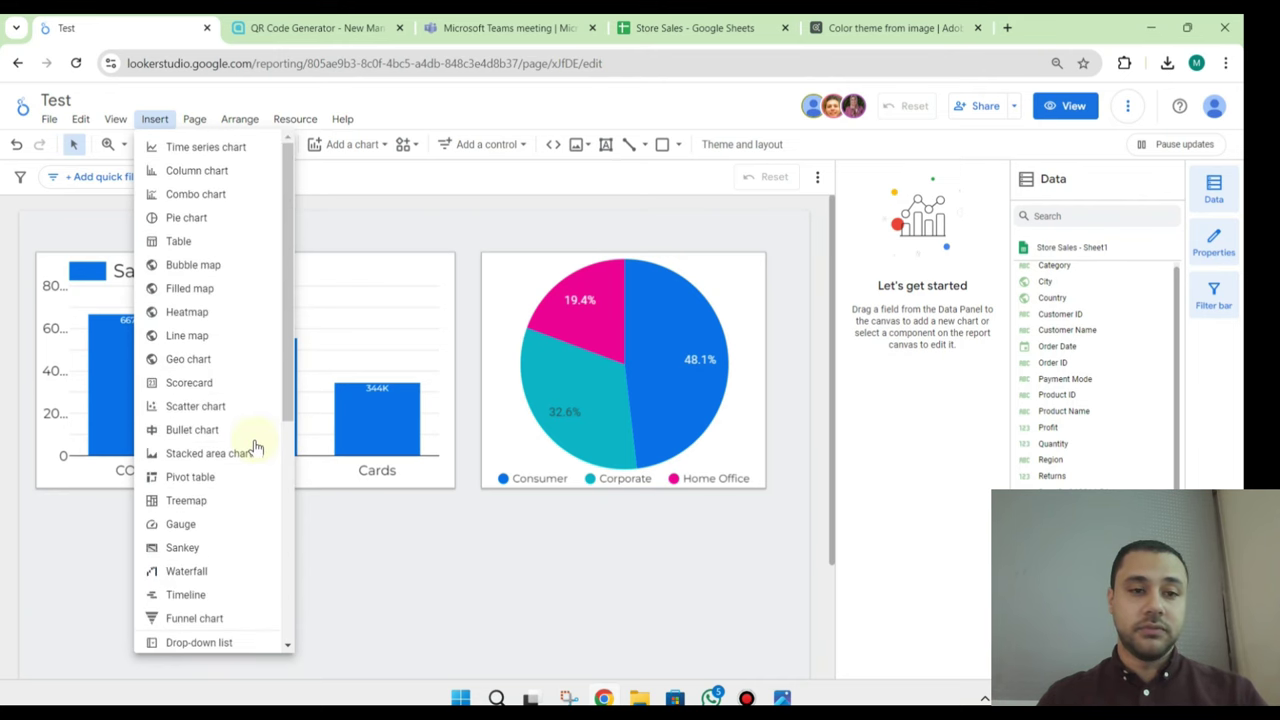
click(257, 146)
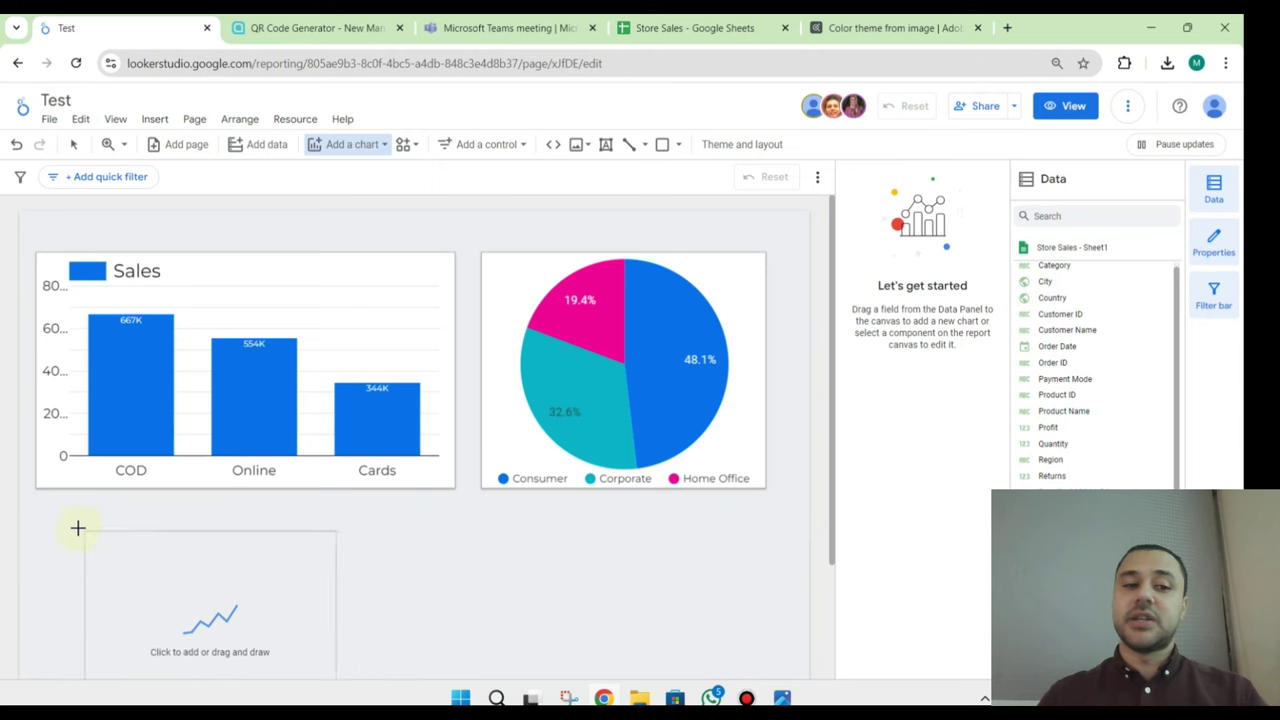
key(Escape)
click(290, 606)
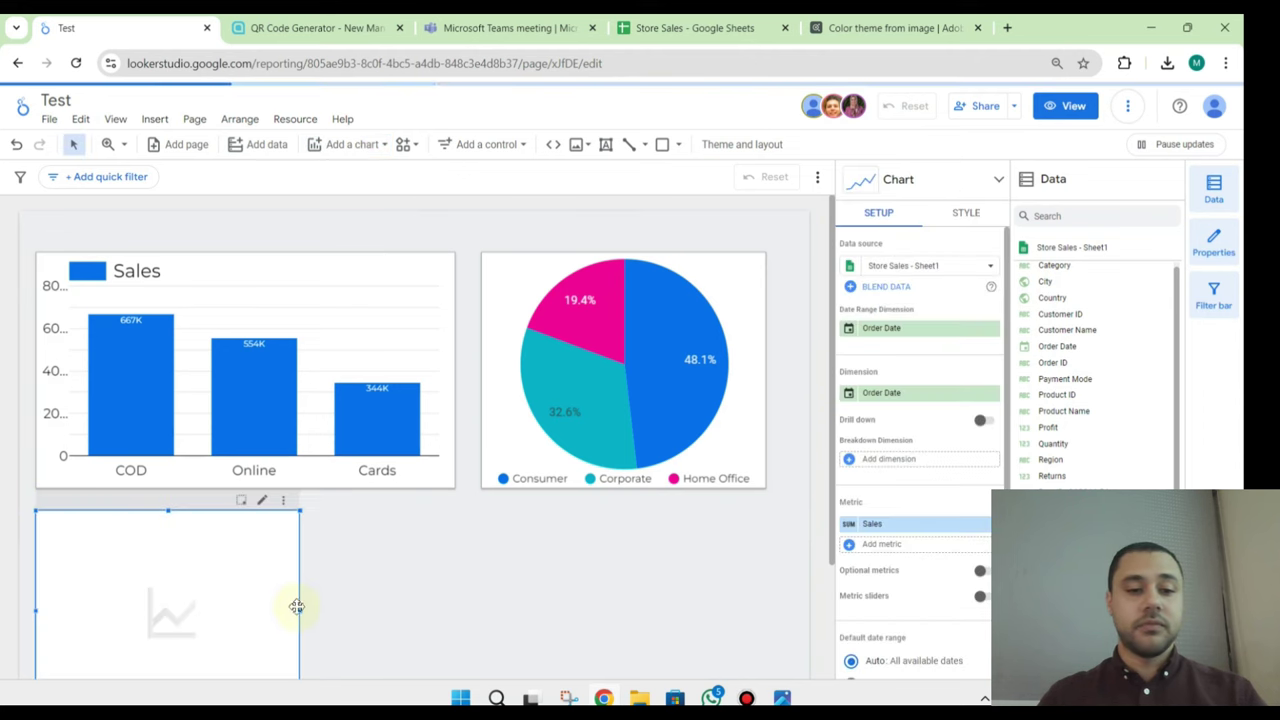
drag(297, 608, 766, 571)
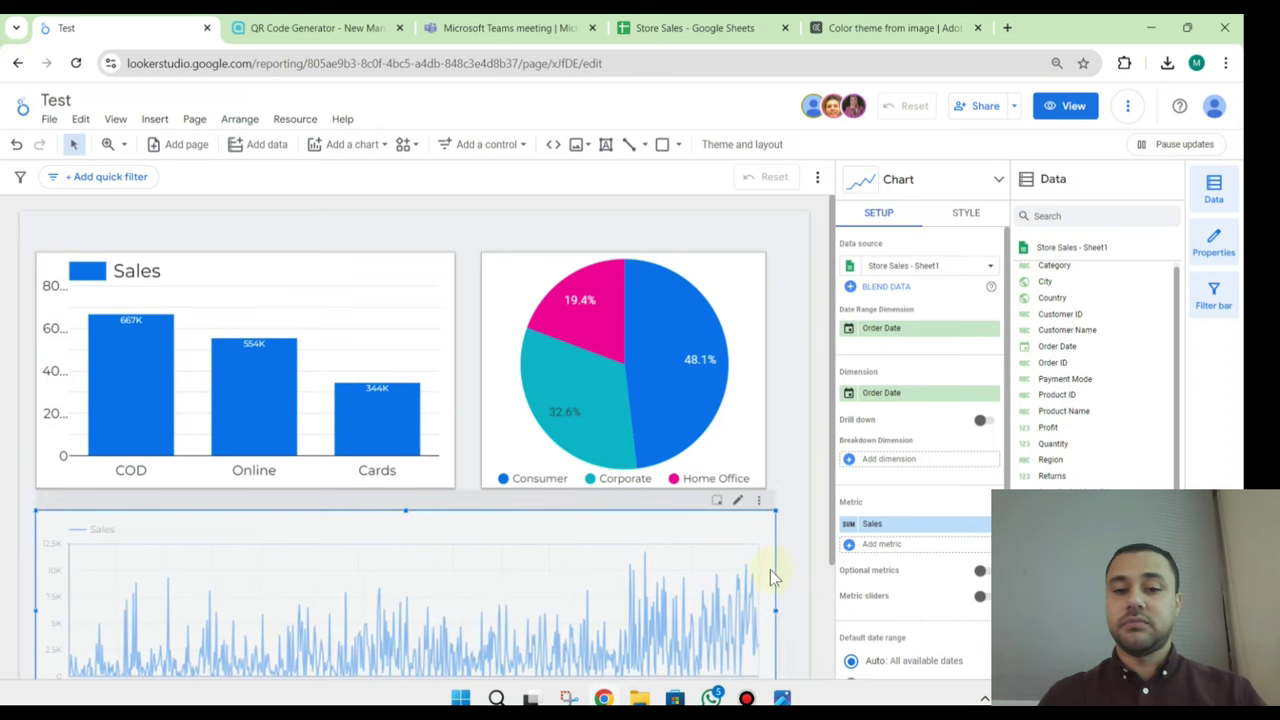
scroll(785, 473, down, 2)
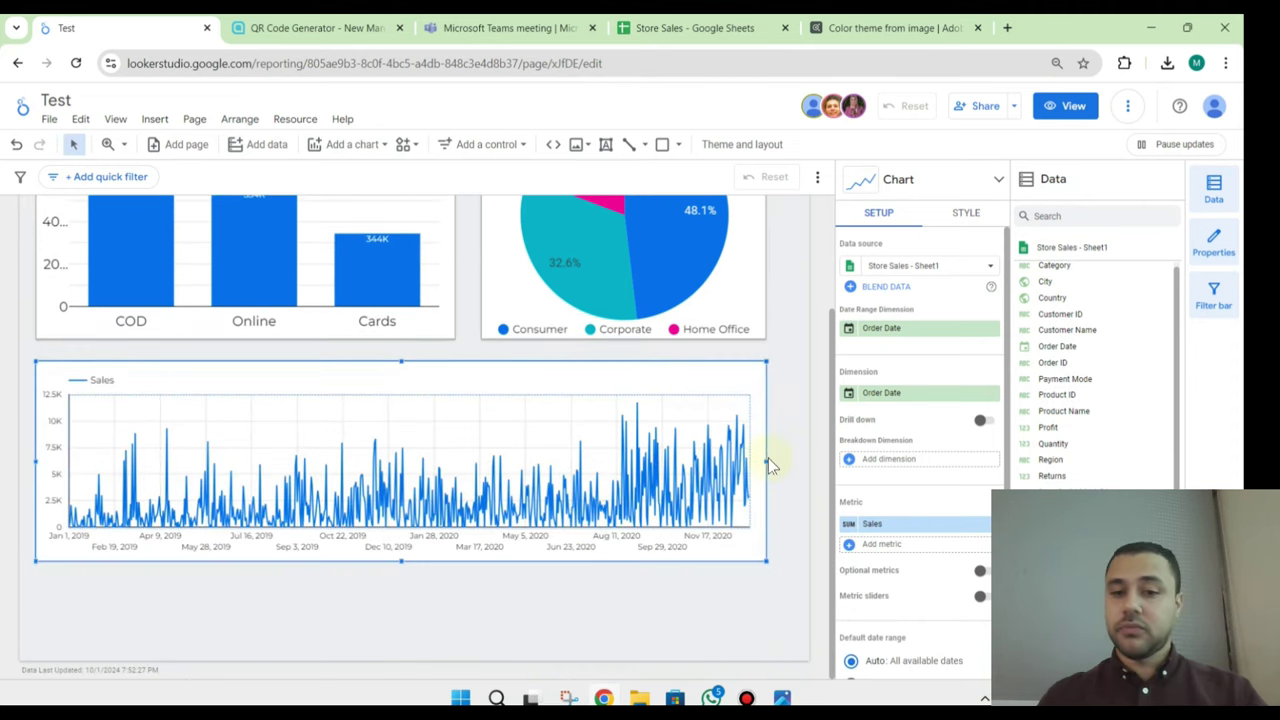
Resize the time series chart to full page width and taller, and turn on drill down
drag(766, 458, 456, 423)
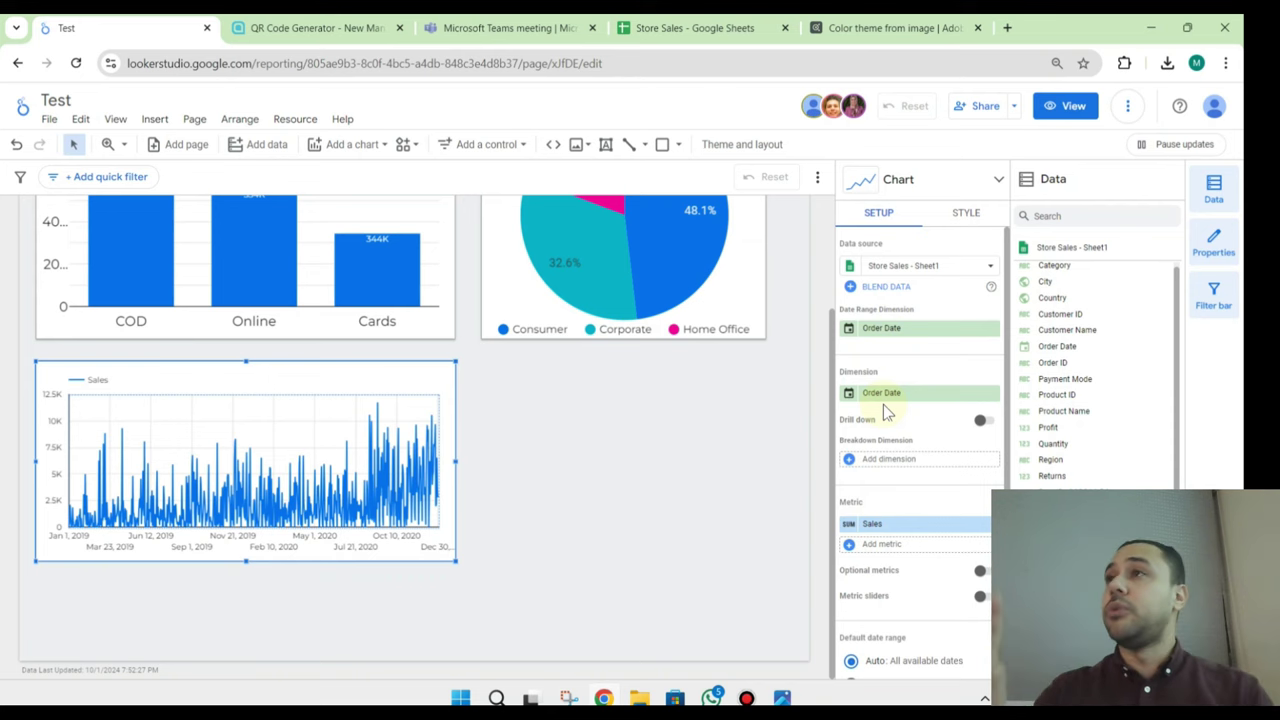
drag(456, 462, 767, 477)
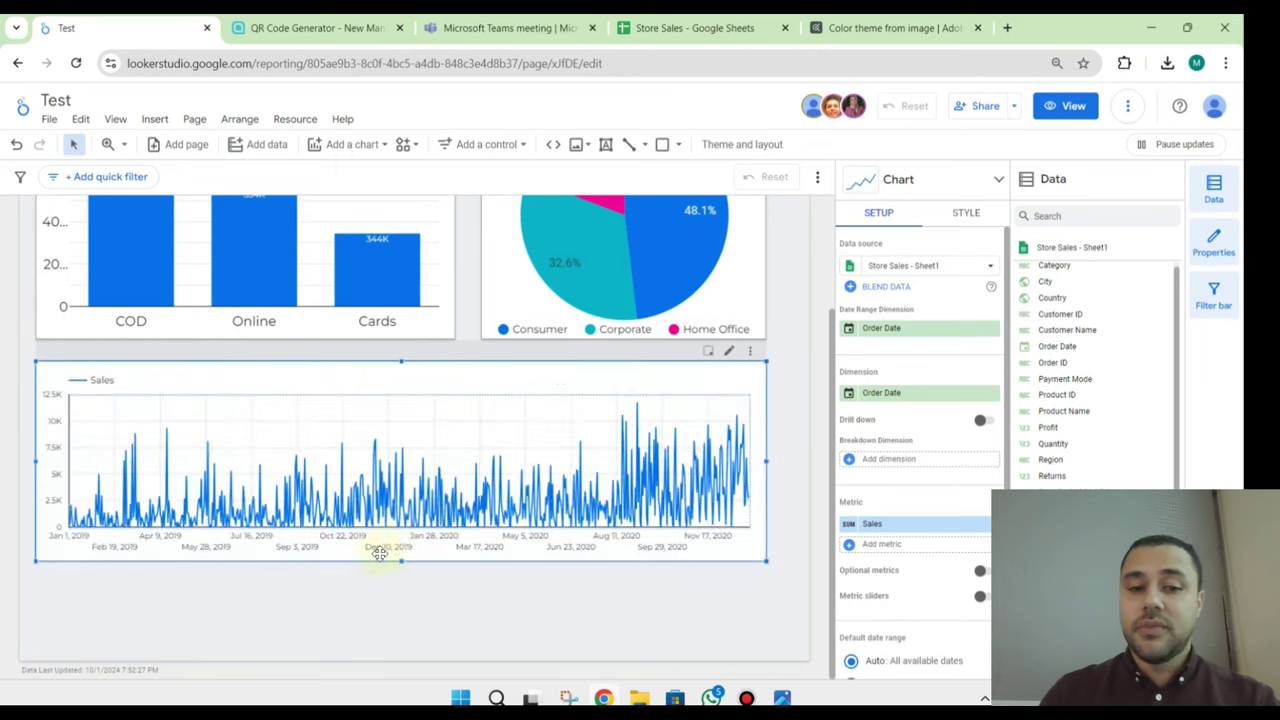
drag(403, 560, 401, 629)
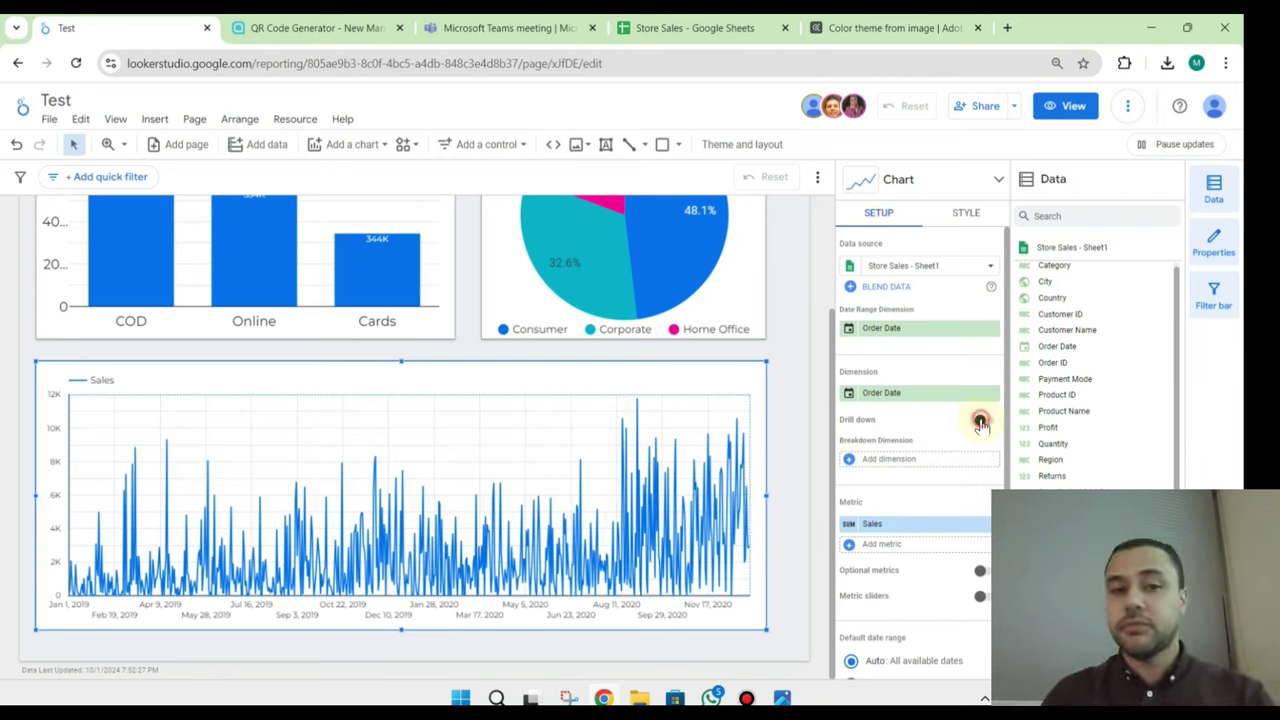
click(980, 421)
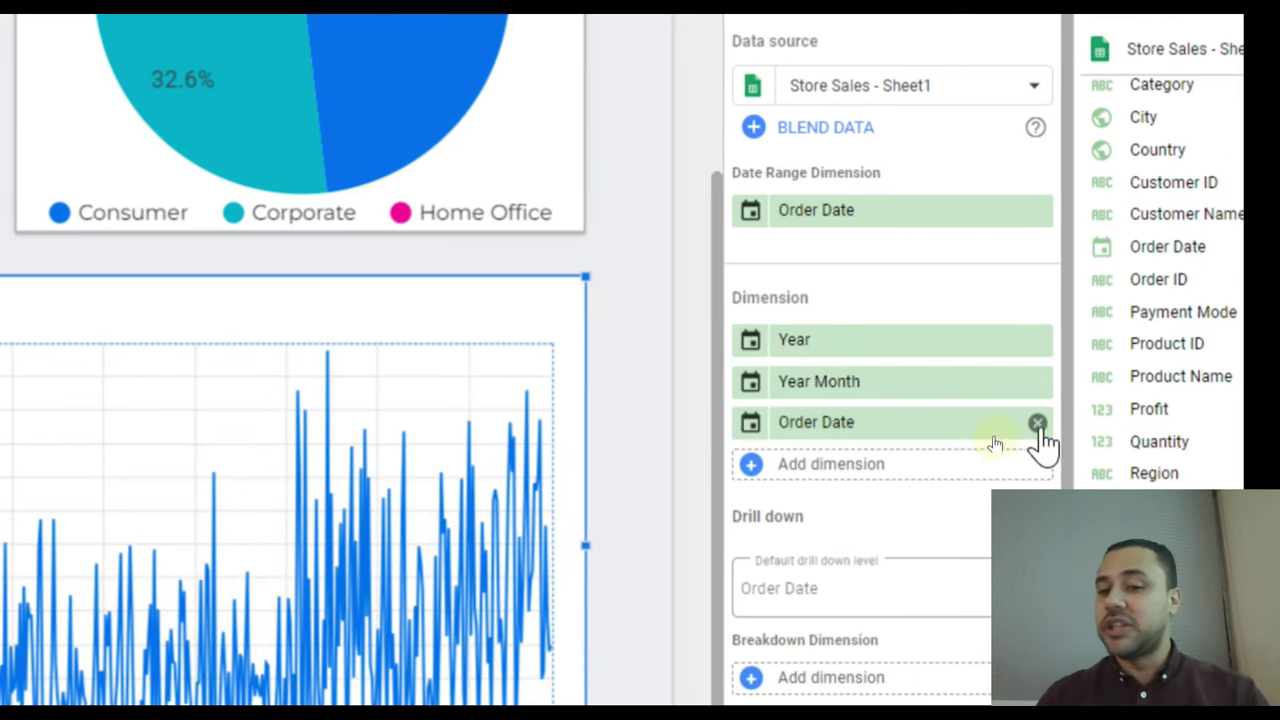
Remove the Order Date and Year dimensions, then delete the time series chart
click(1037, 423)
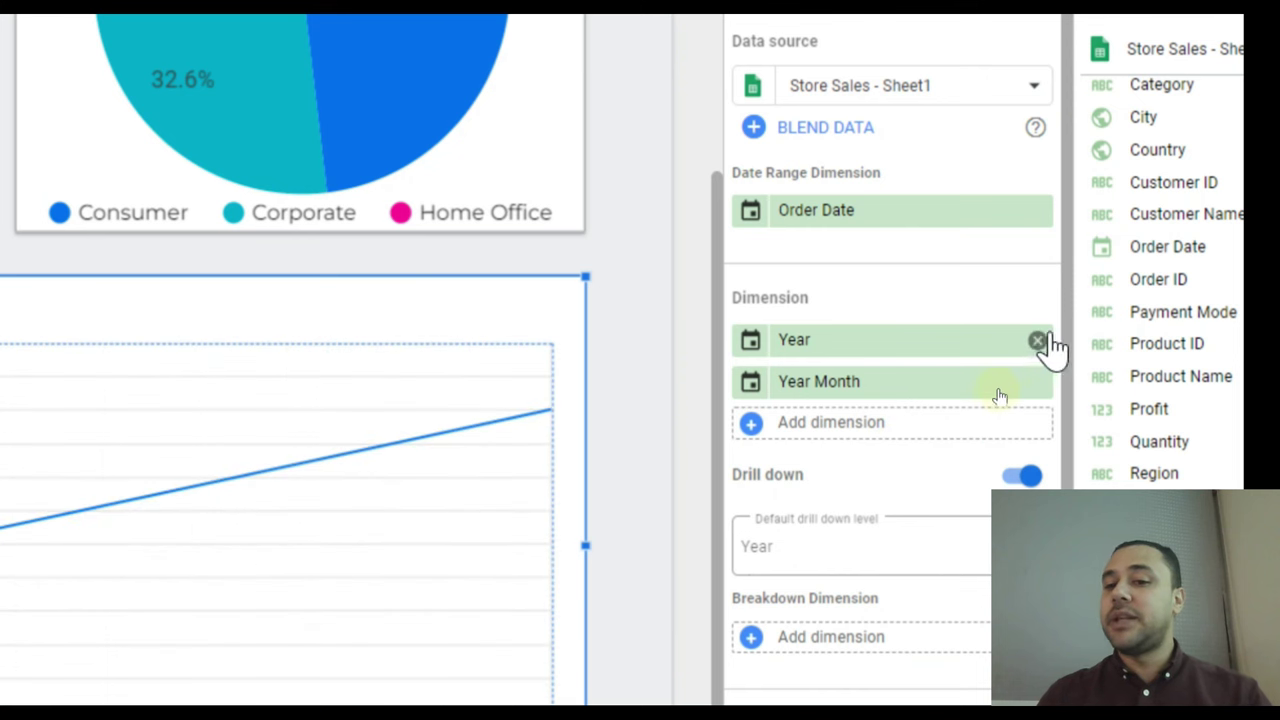
click(1037, 341)
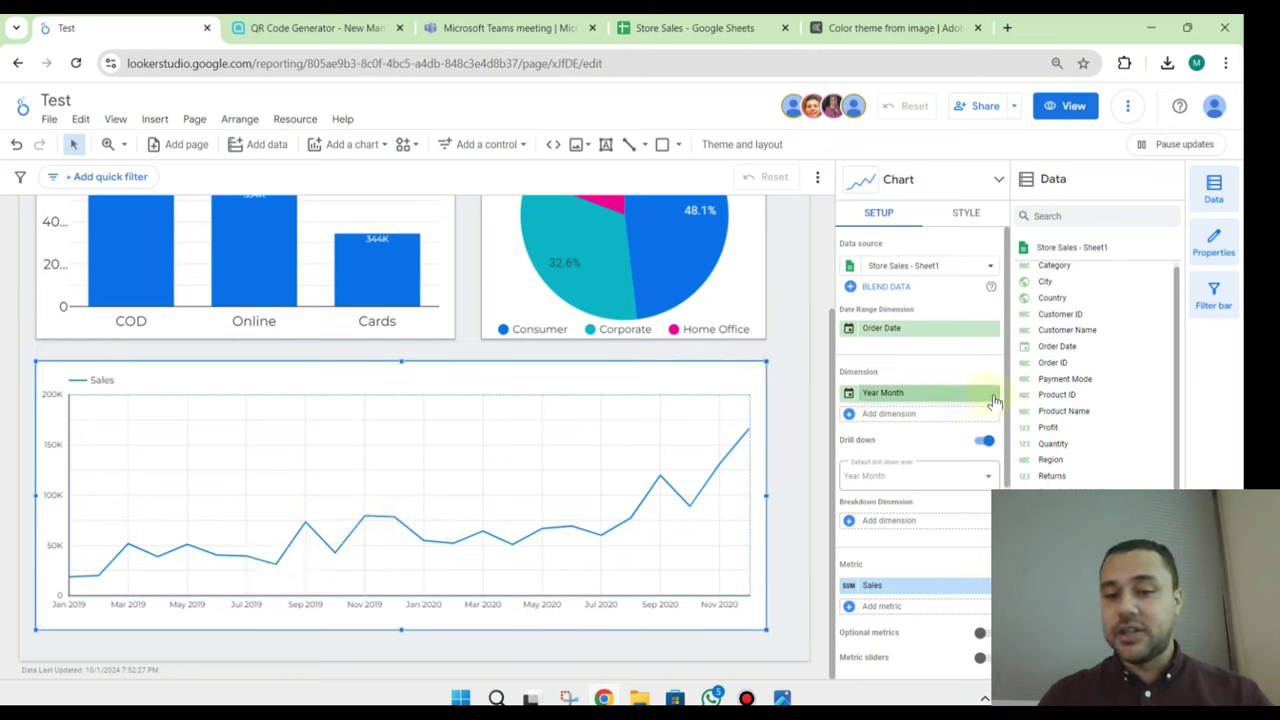
click(964, 394)
click(903, 372)
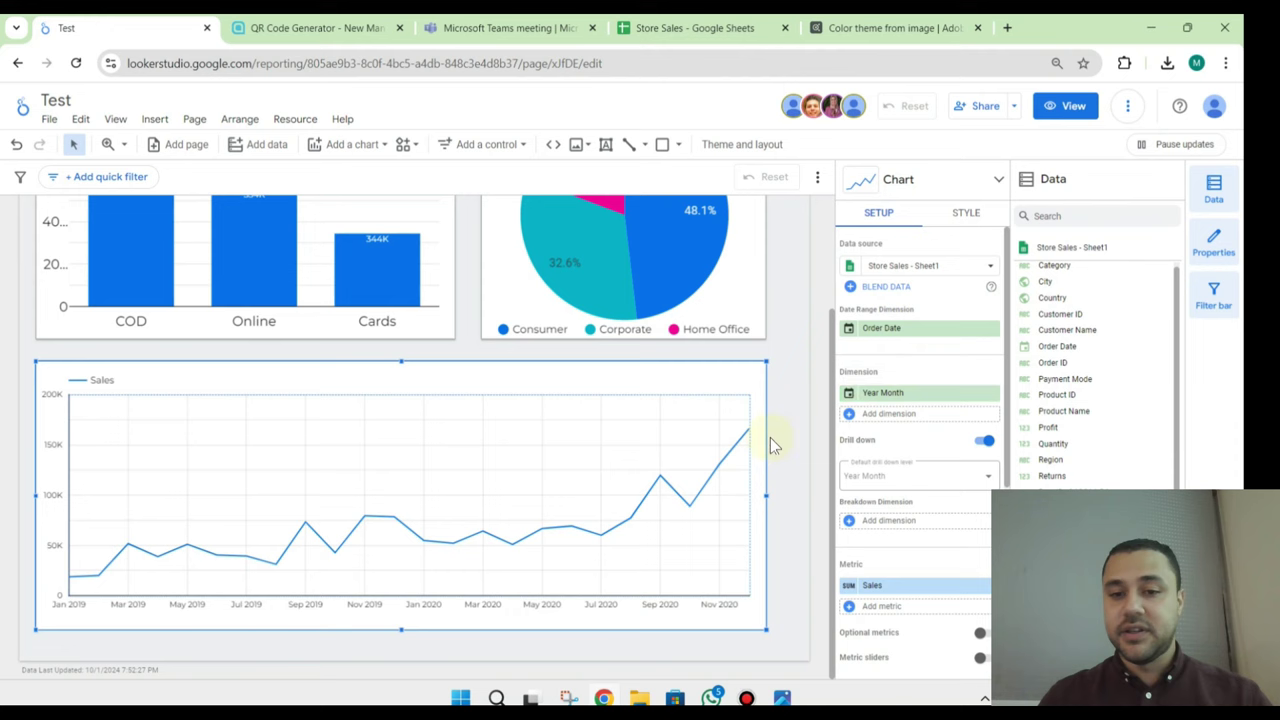
key(Delete)
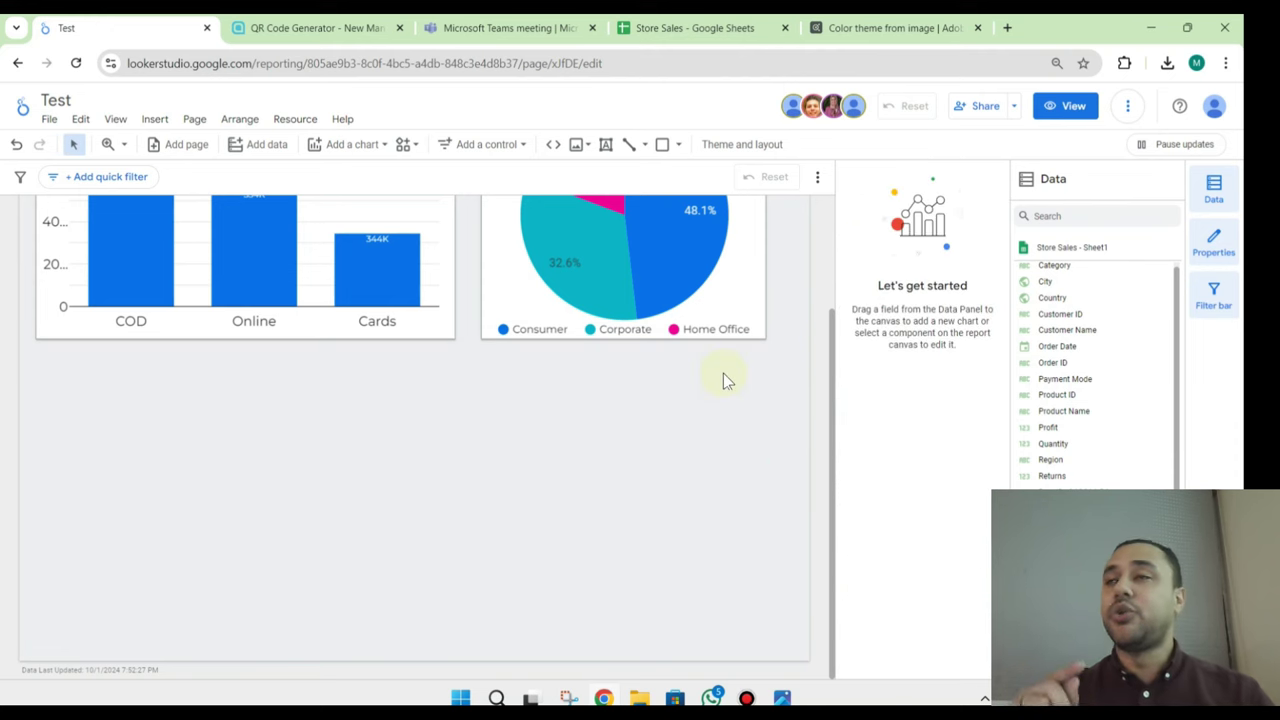
Draw a new time series chart across the page width below the bar chart
click(154, 119)
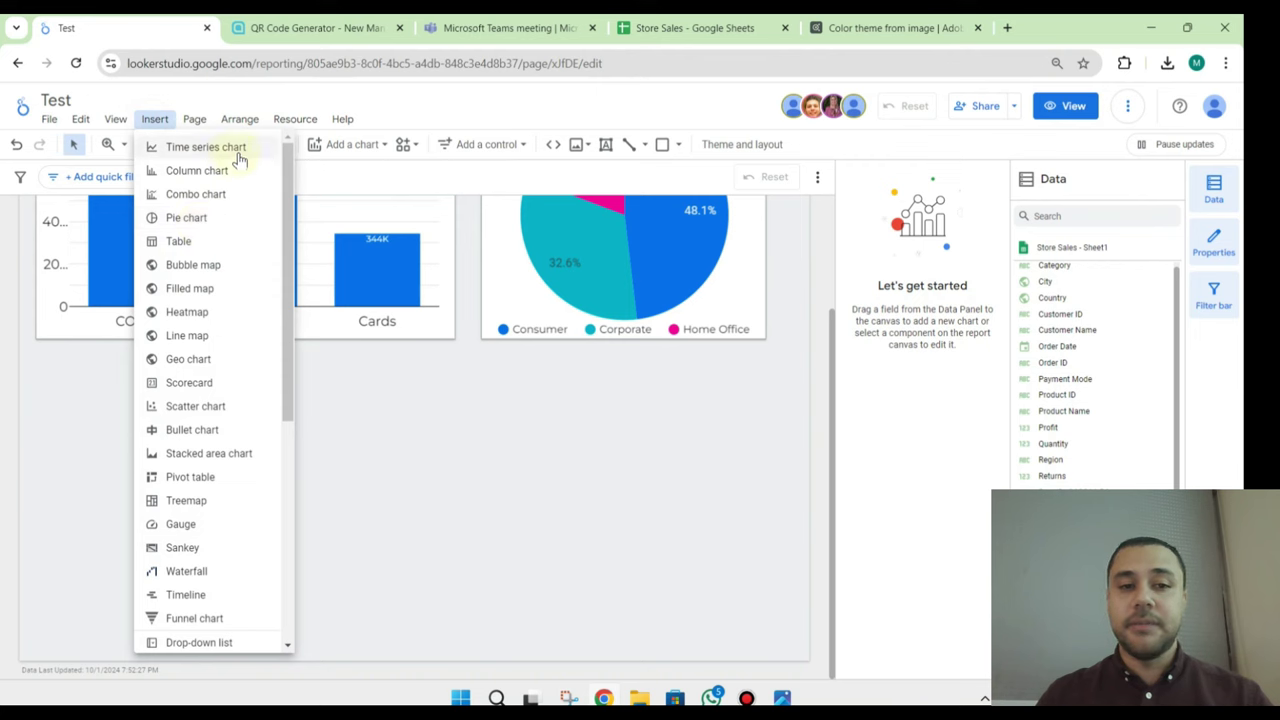
click(238, 150)
mouse_move(37, 351)
mouse_down()
mouse_move(269, 501)
mouse_move(300, 551)
mouse_move(543, 530)
mouse_move(714, 606)
mouse_move(778, 616)
mouse_move(766, 611)
mouse_up()
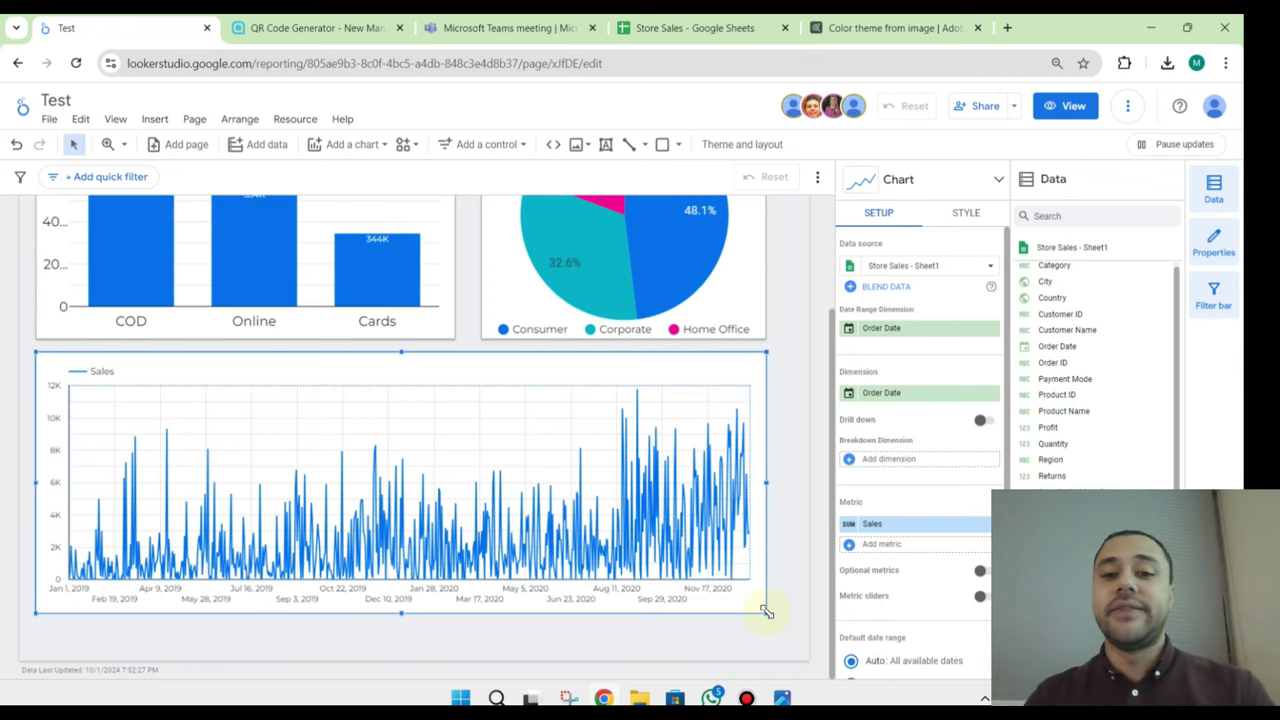
Enable drill down on the time series chart and drill up to monthly sales by Year Month
click(980, 422)
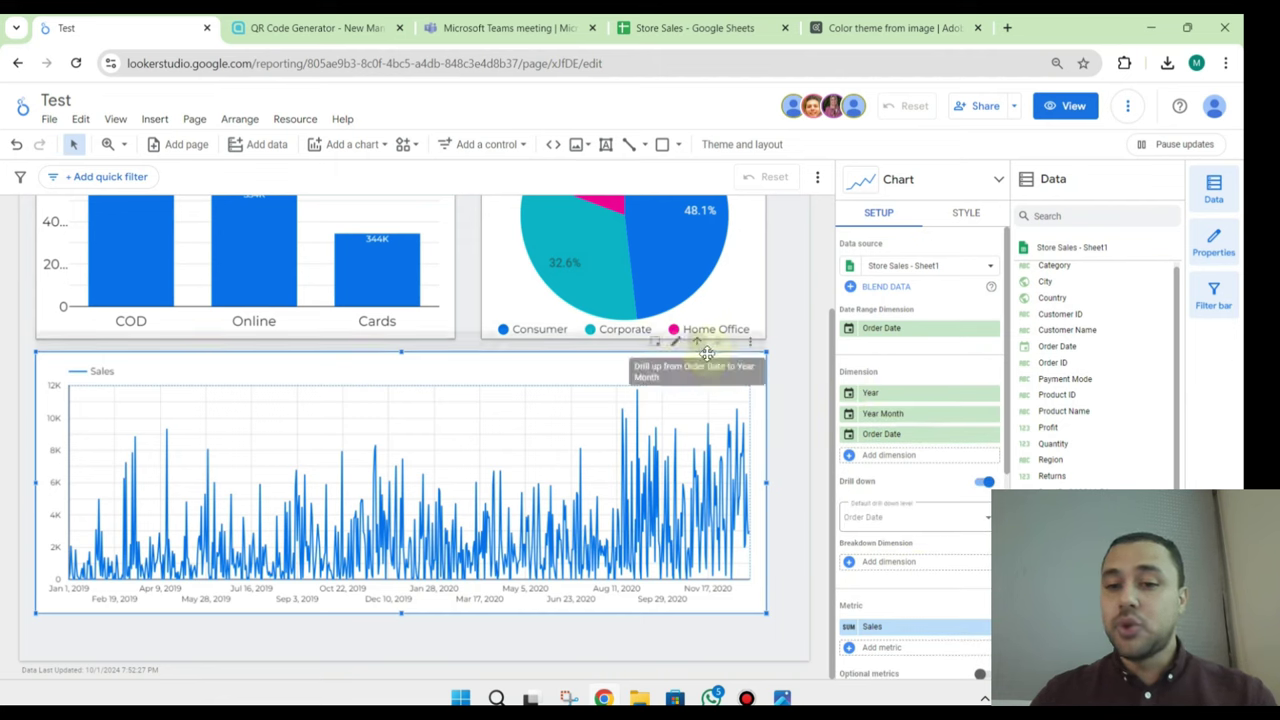
click(985, 482)
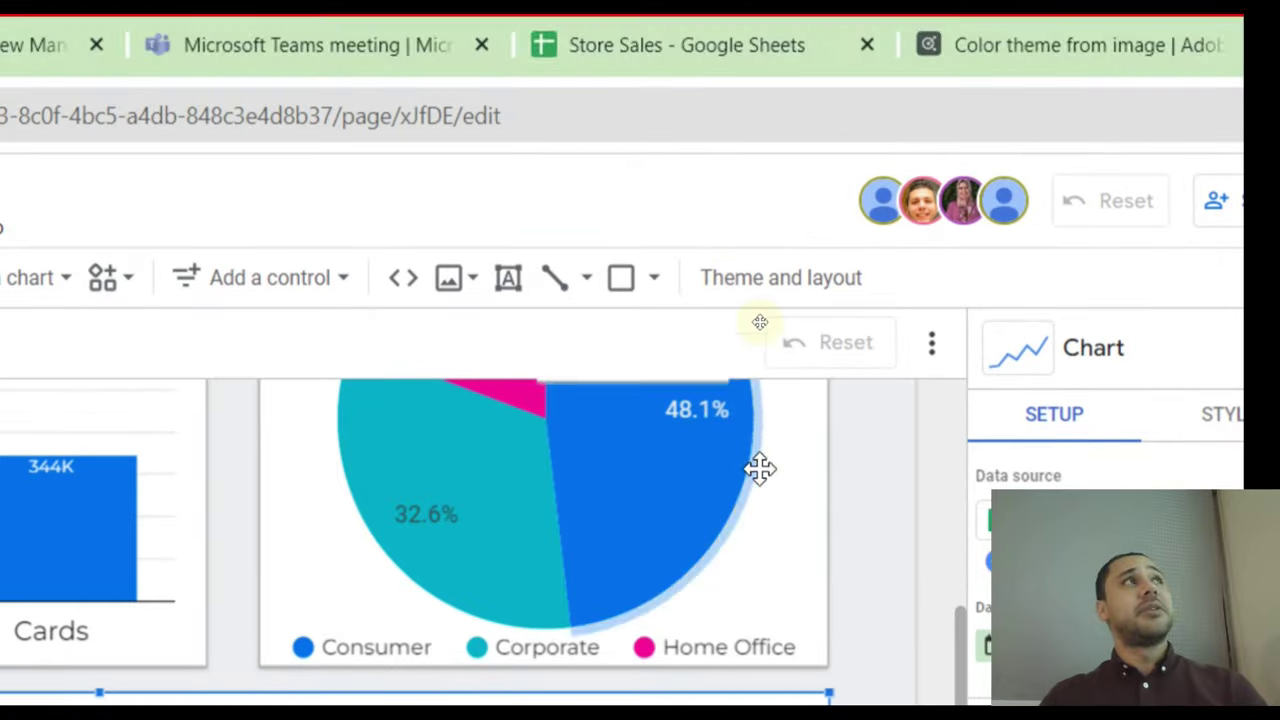
click(811, 637)
scroll(889, 588, up, 3)
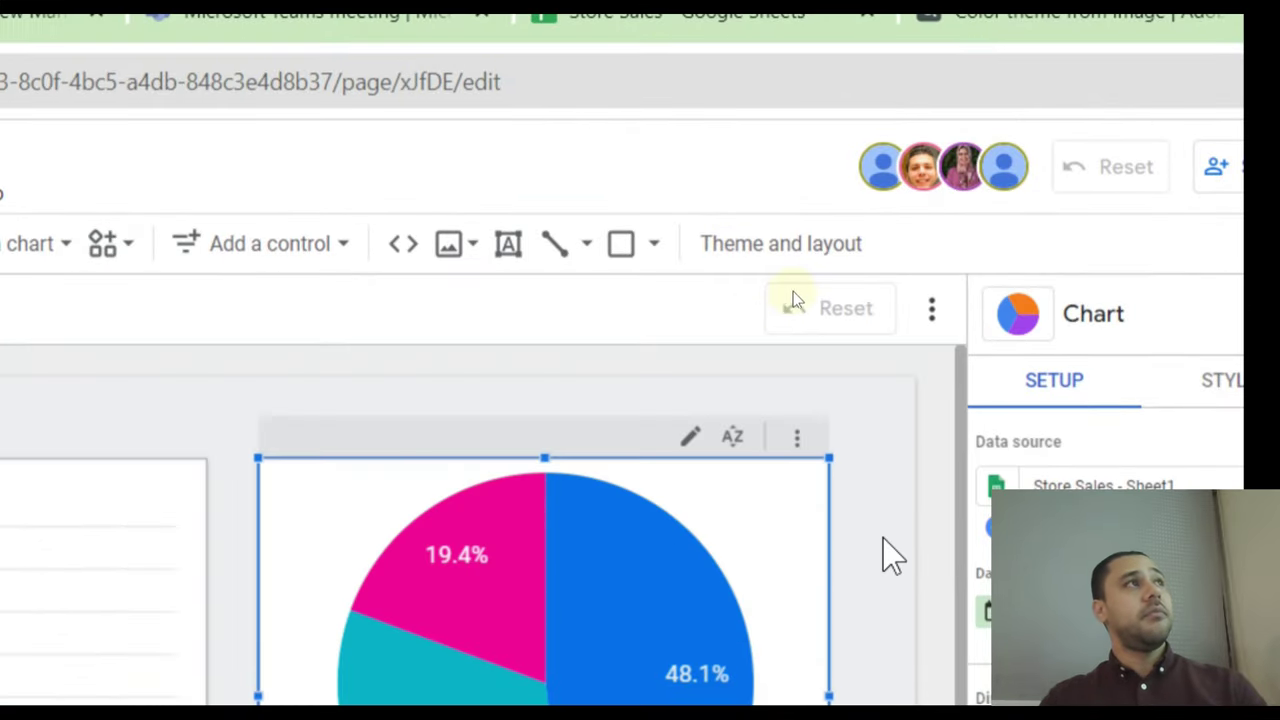
scroll(765, 550, down, 3)
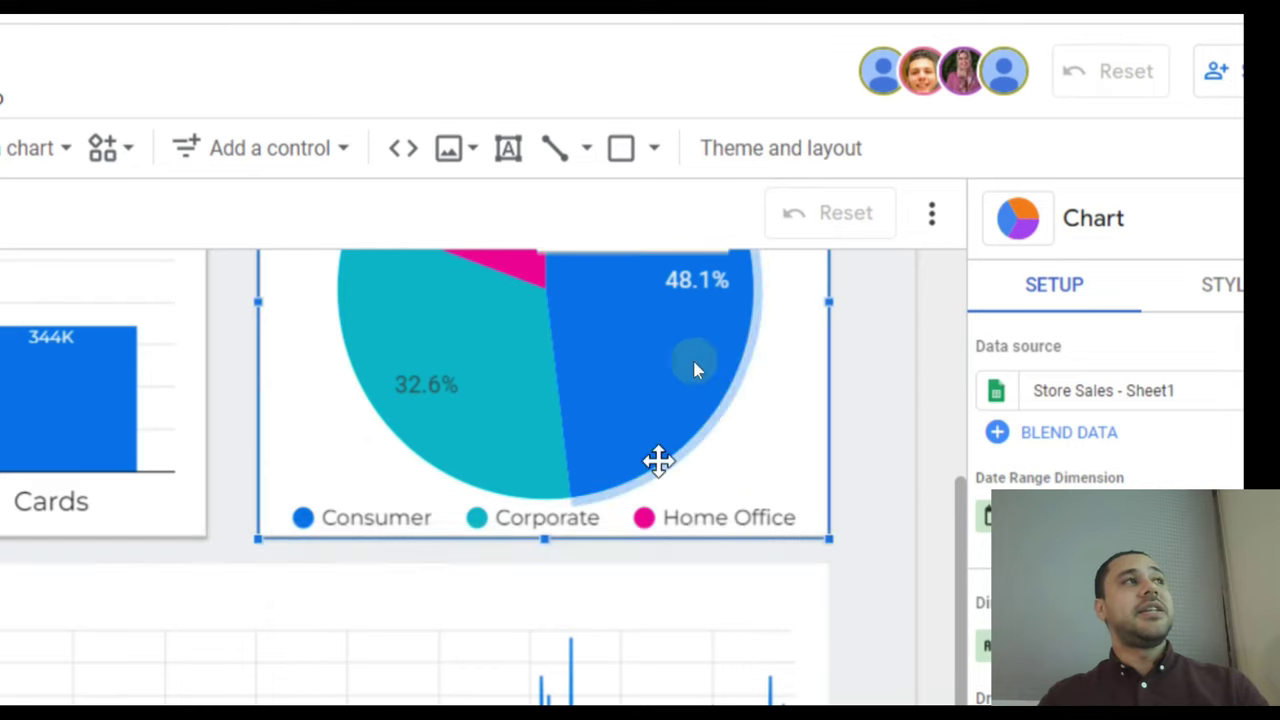
click(689, 705)
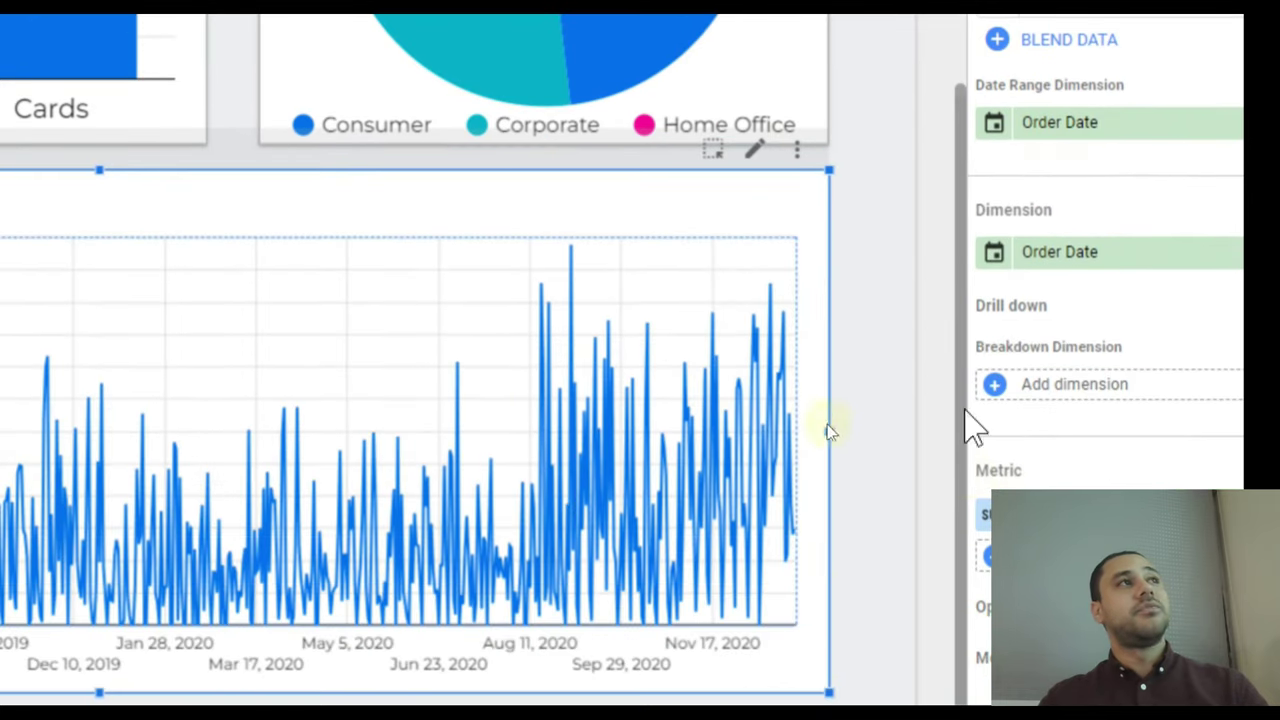
click(965, 505)
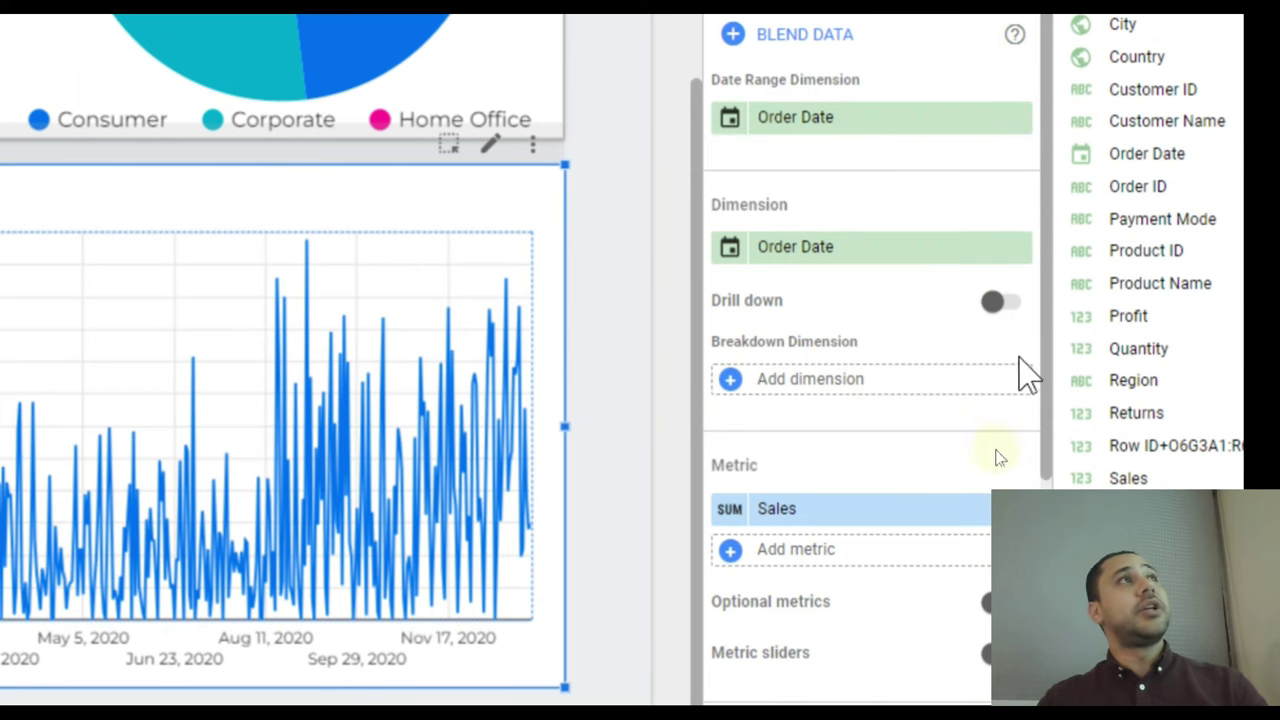
click(976, 304)
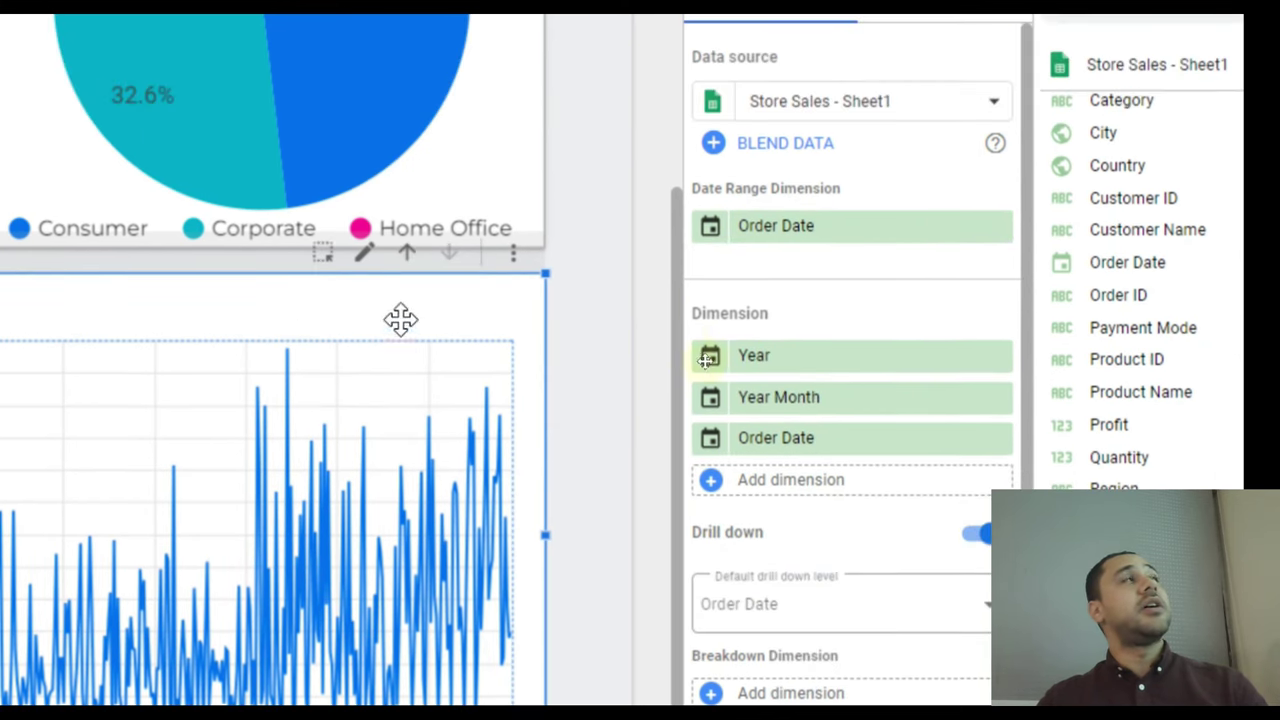
click(410, 265)
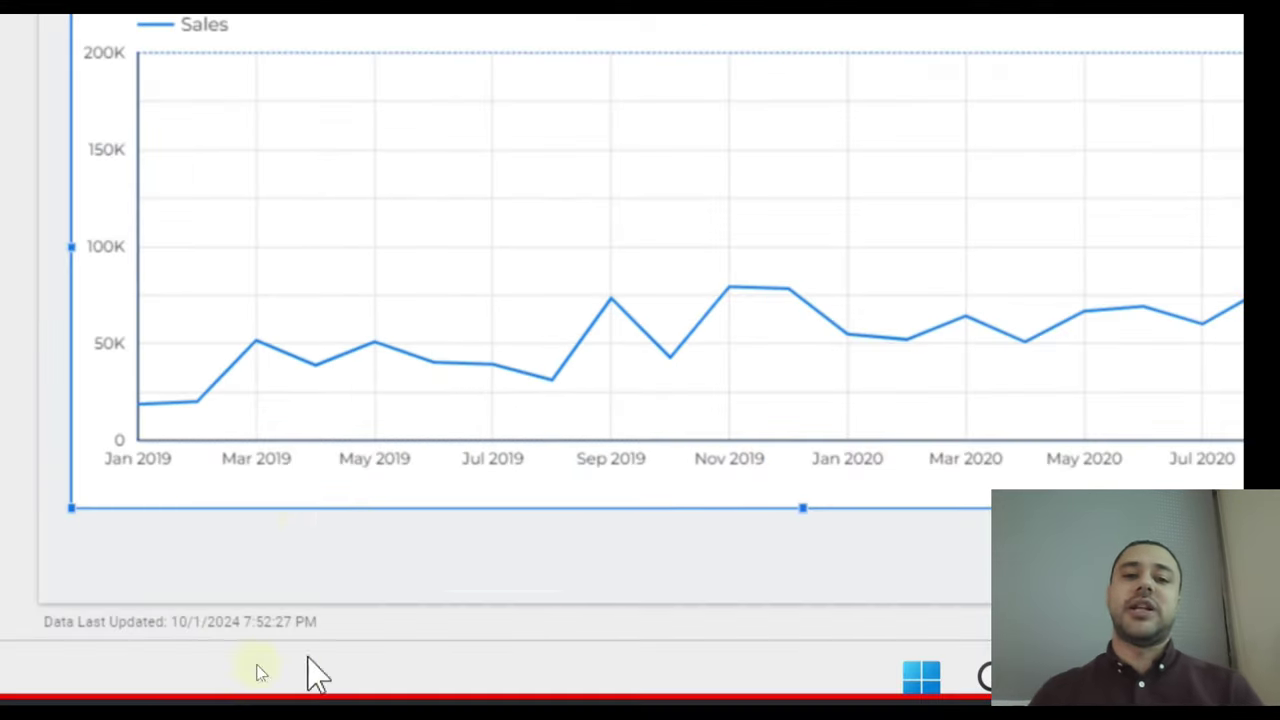
mouse_move(720, 316)
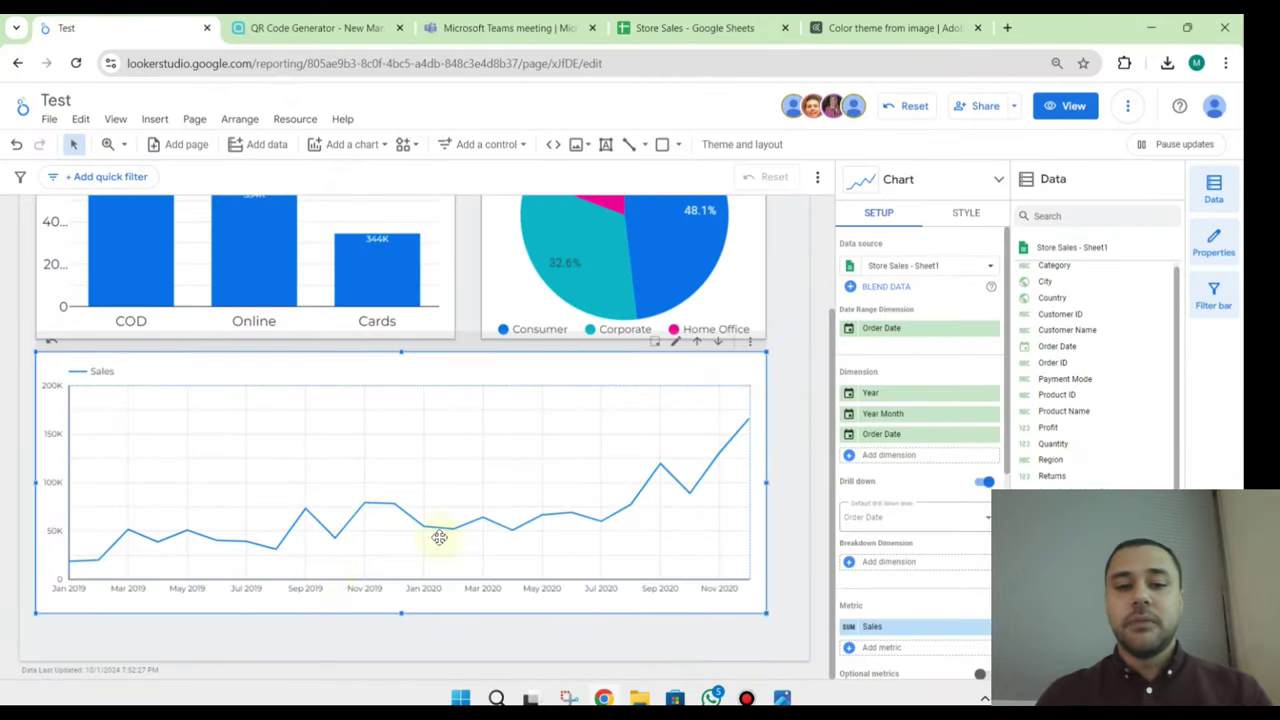
click(697, 341)
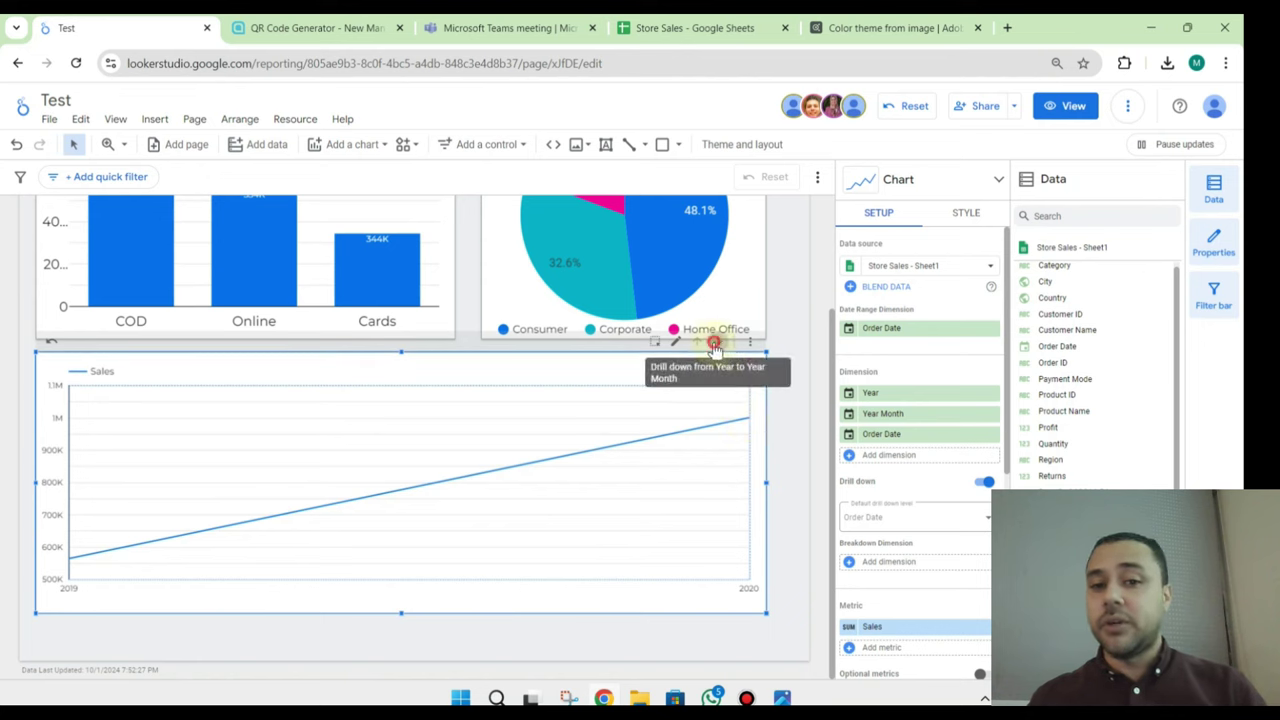
click(716, 345)
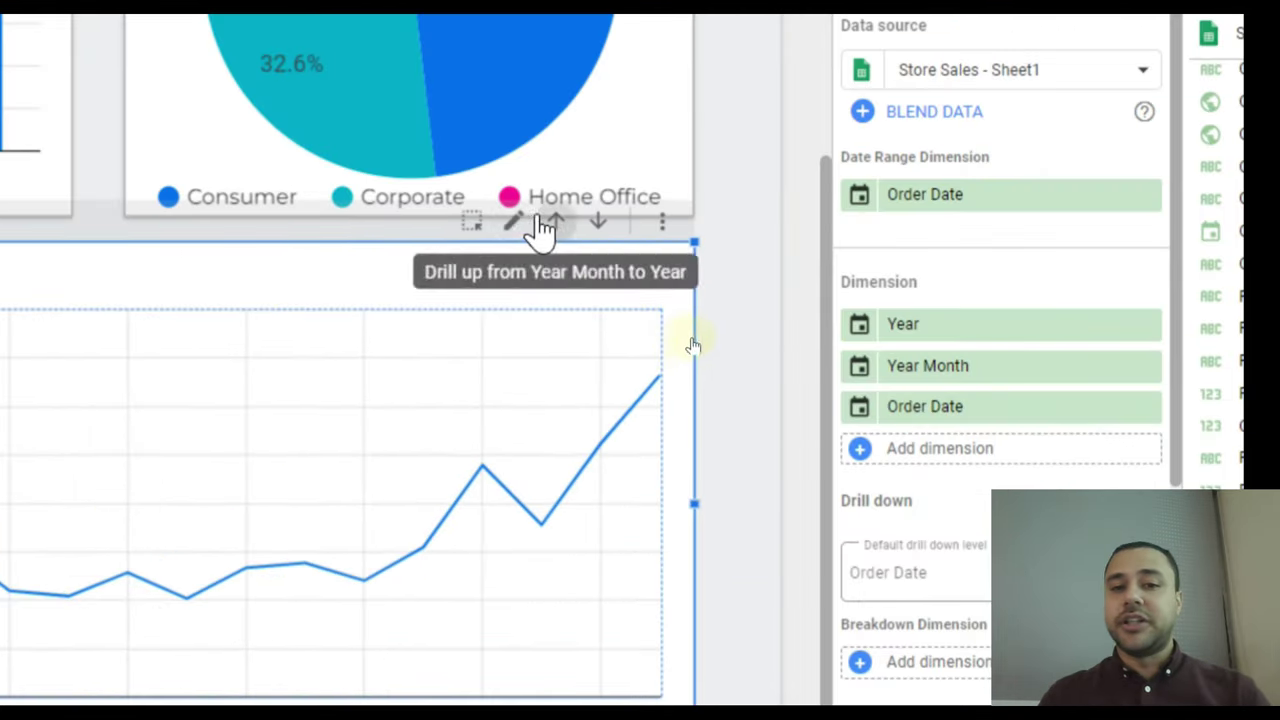
click(548, 222)
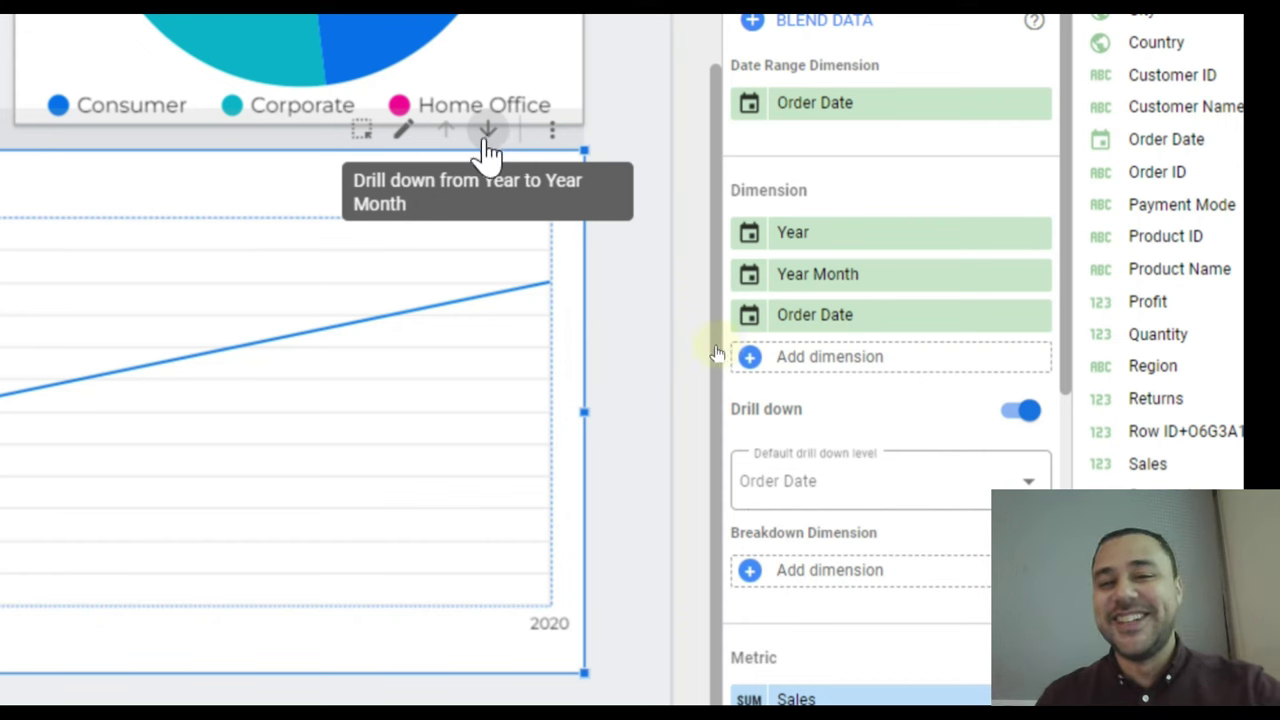
click(716, 348)
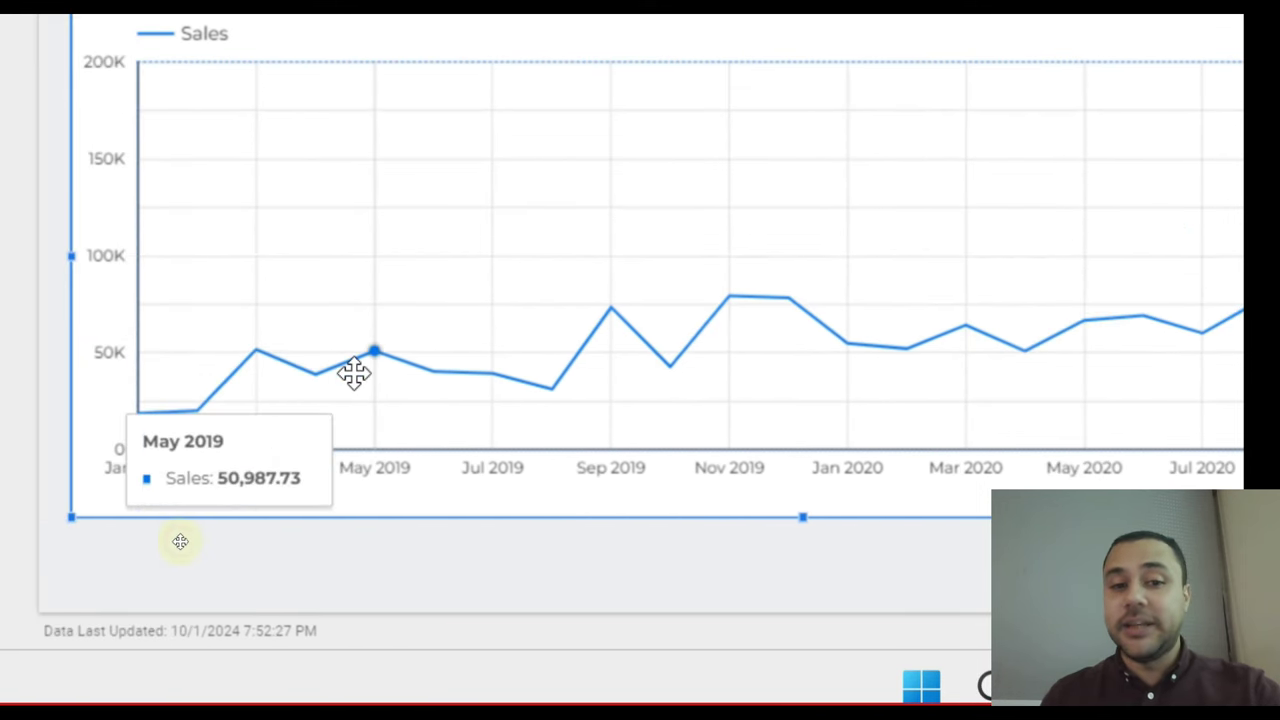
Test the drill up/down arrows, then narrow the time series to about the bar chart's width
click(368, 351)
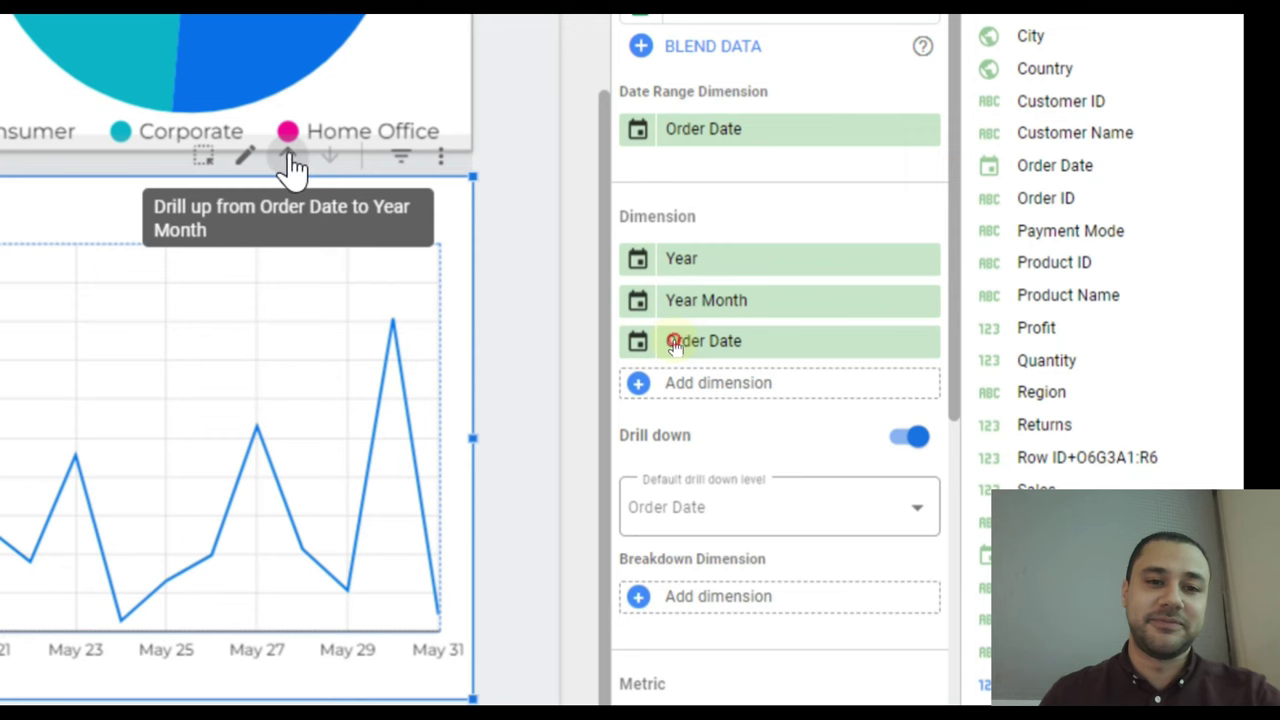
click(287, 157)
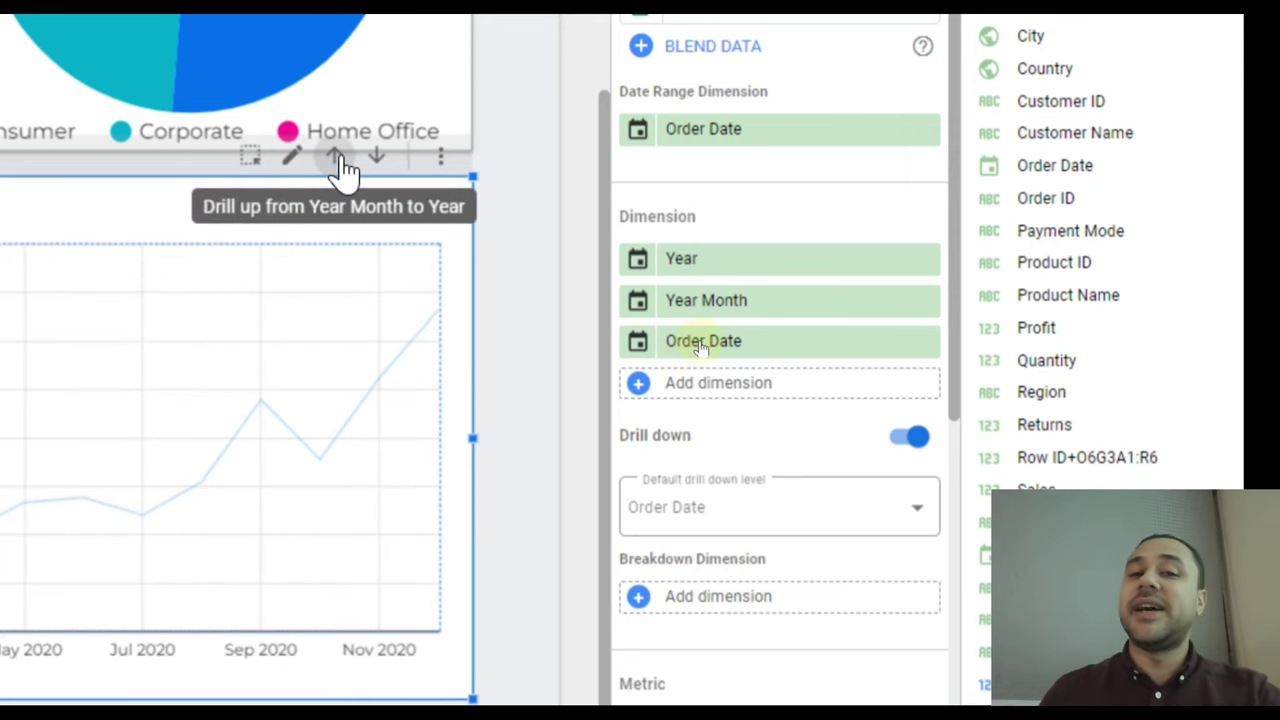
click(334, 157)
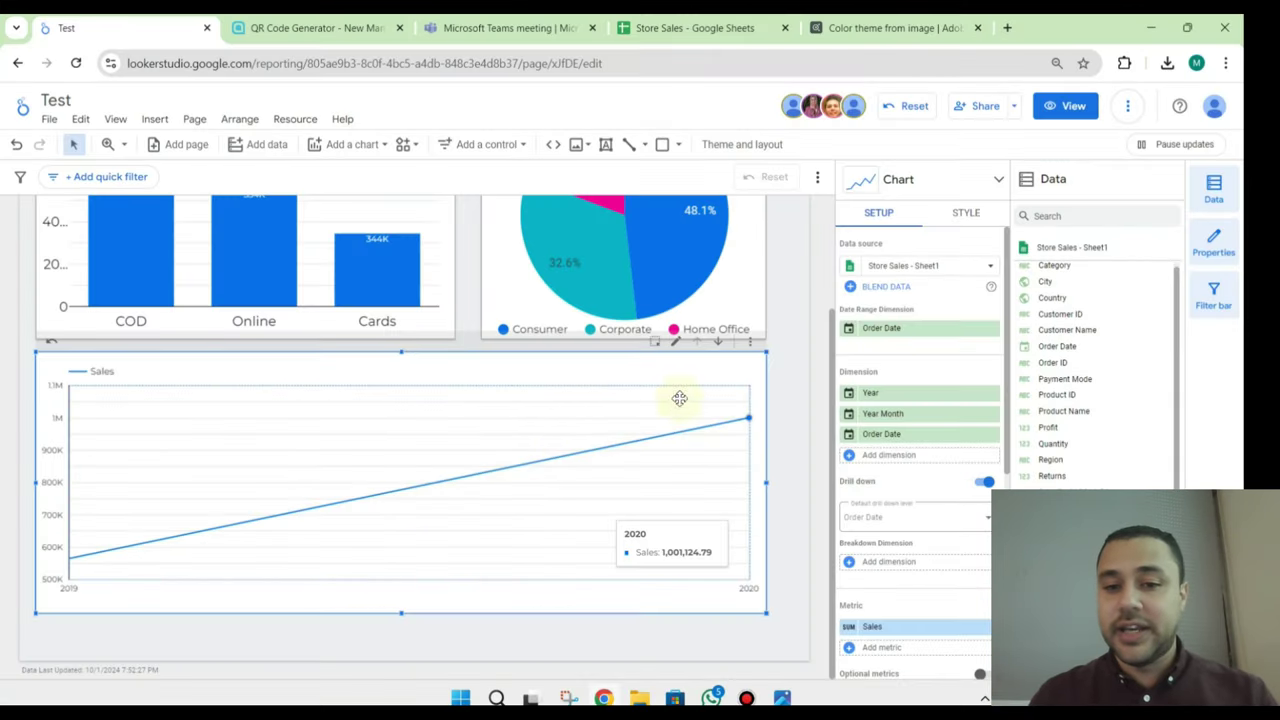
click(718, 341)
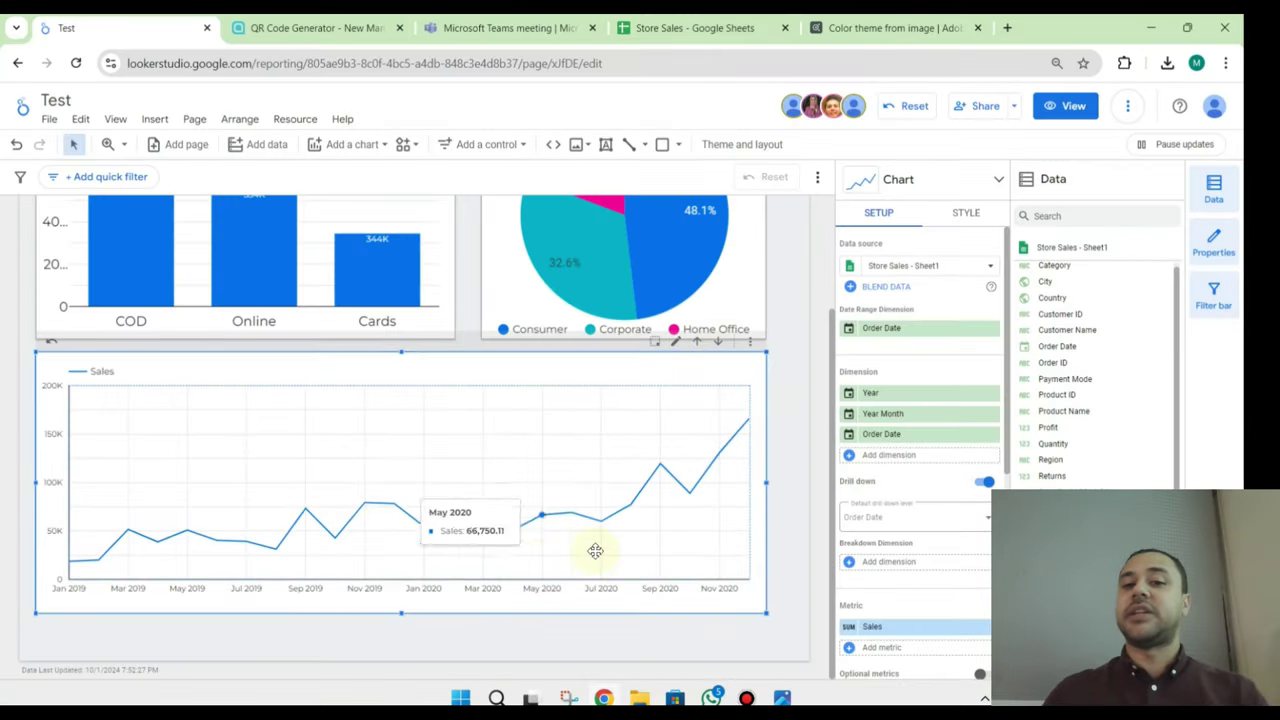
drag(766, 482, 456, 485)
click(515, 456)
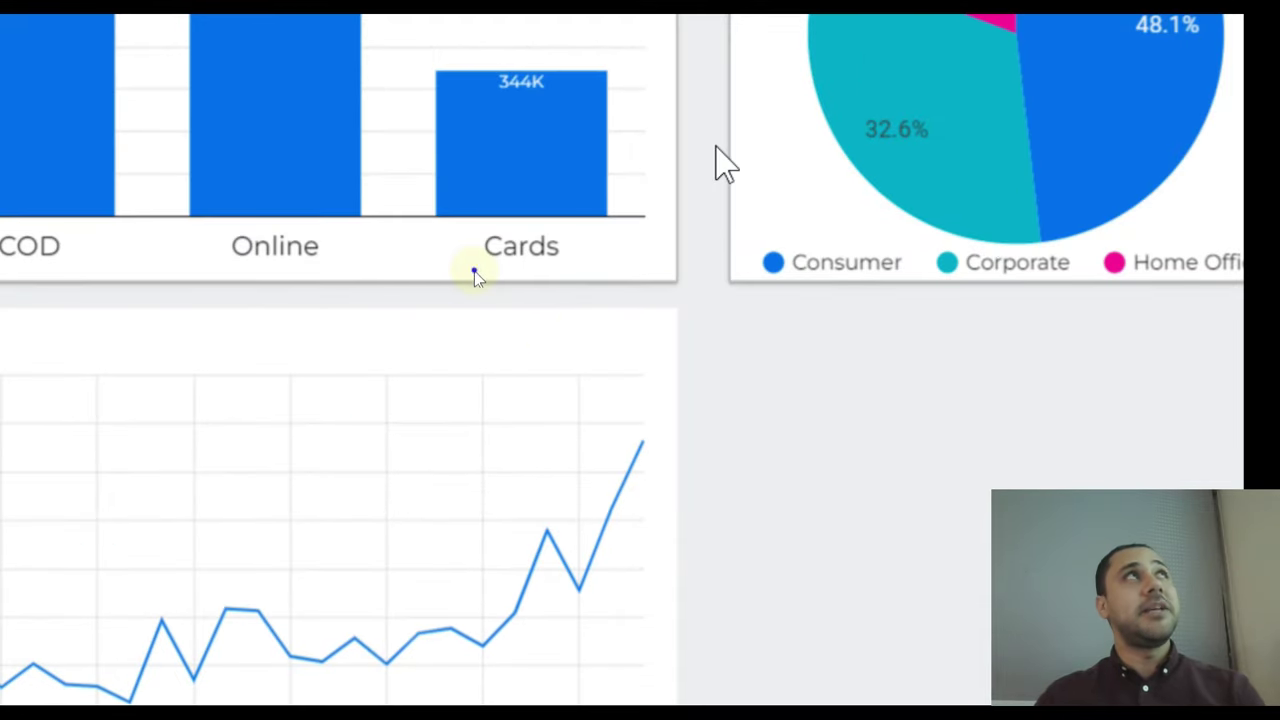
Copy the pie chart and paste its style onto the Sales time series chart
right_click(715, 150)
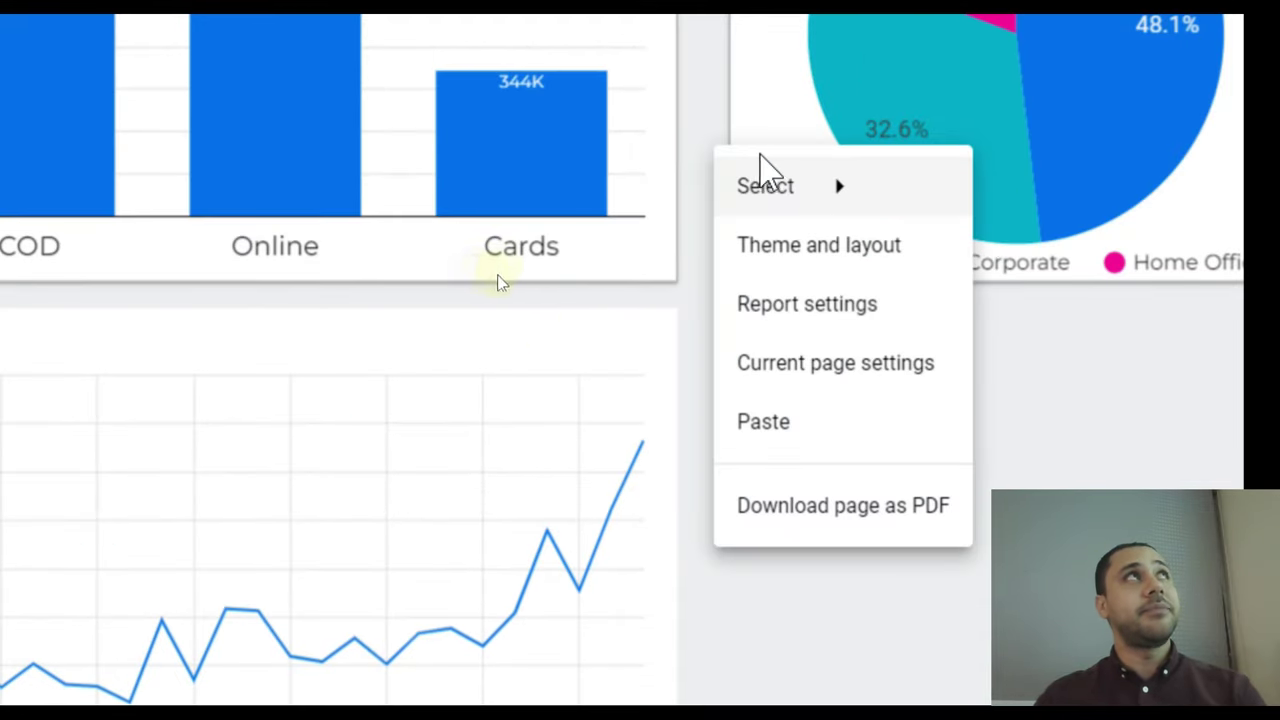
right_click(763, 145)
click(749, 118)
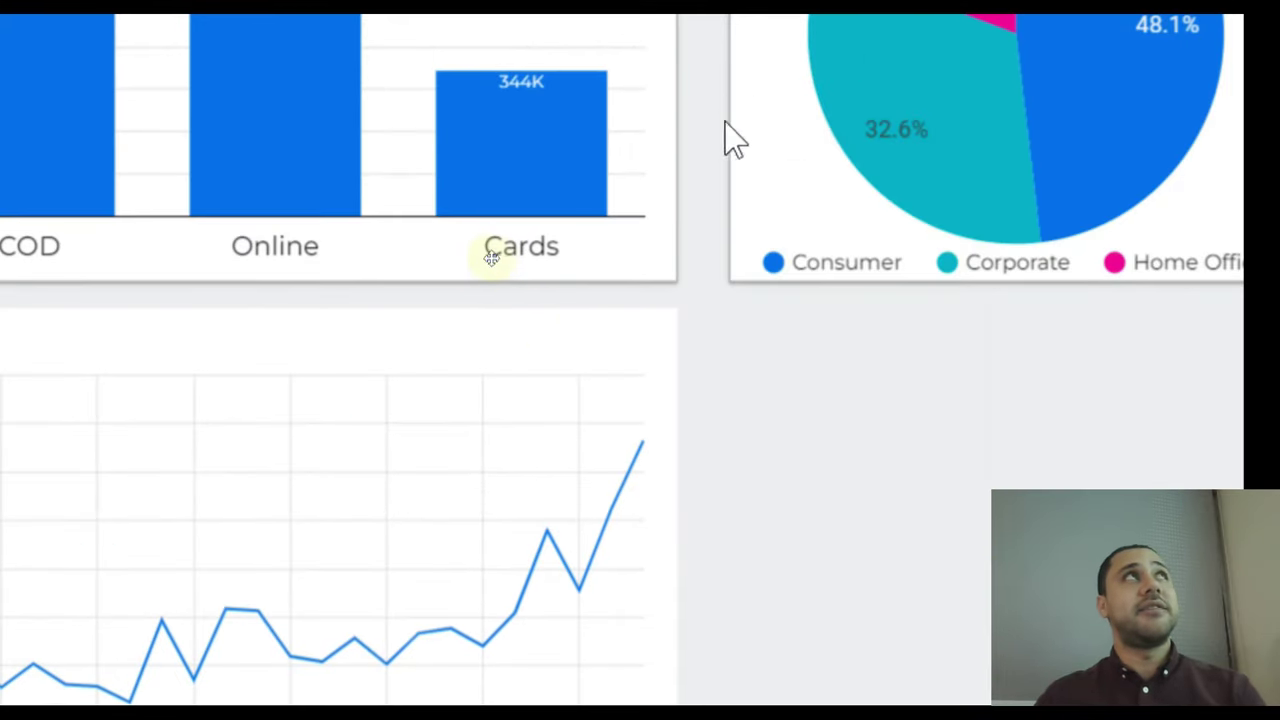
click(754, 120)
right_click(754, 120)
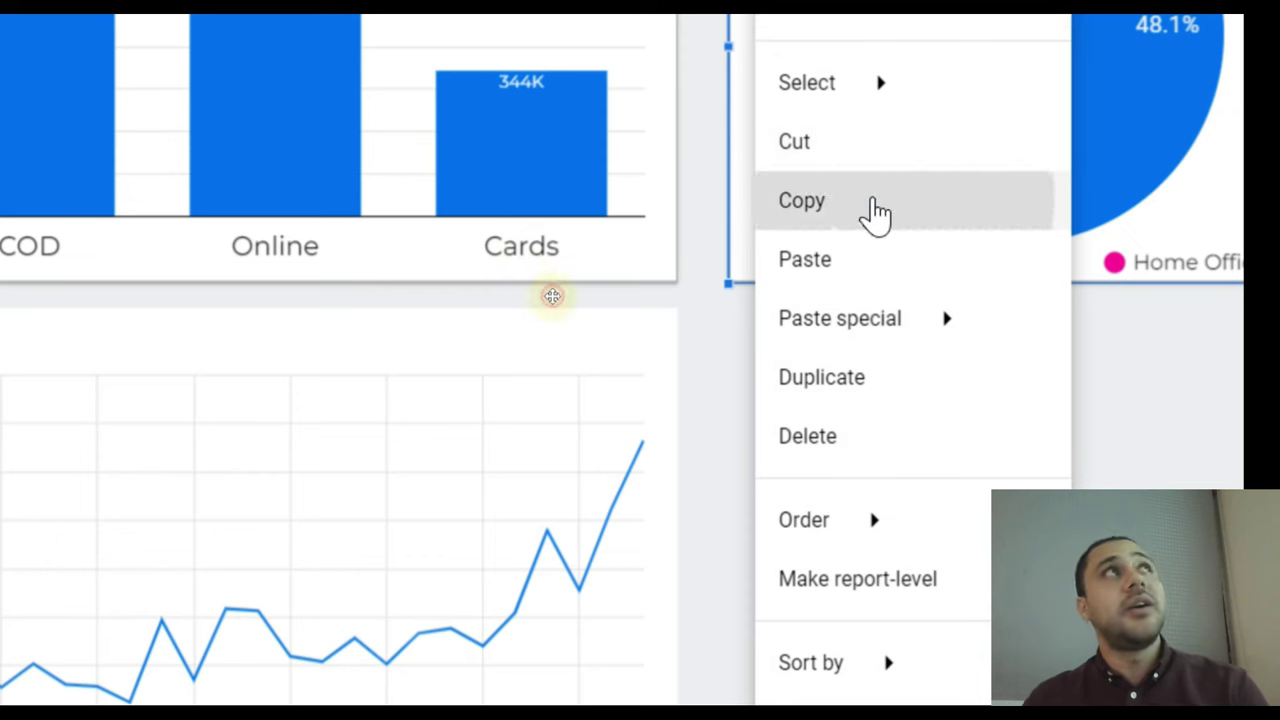
click(875, 213)
right_click(445, 348)
mouse_move(563, 278)
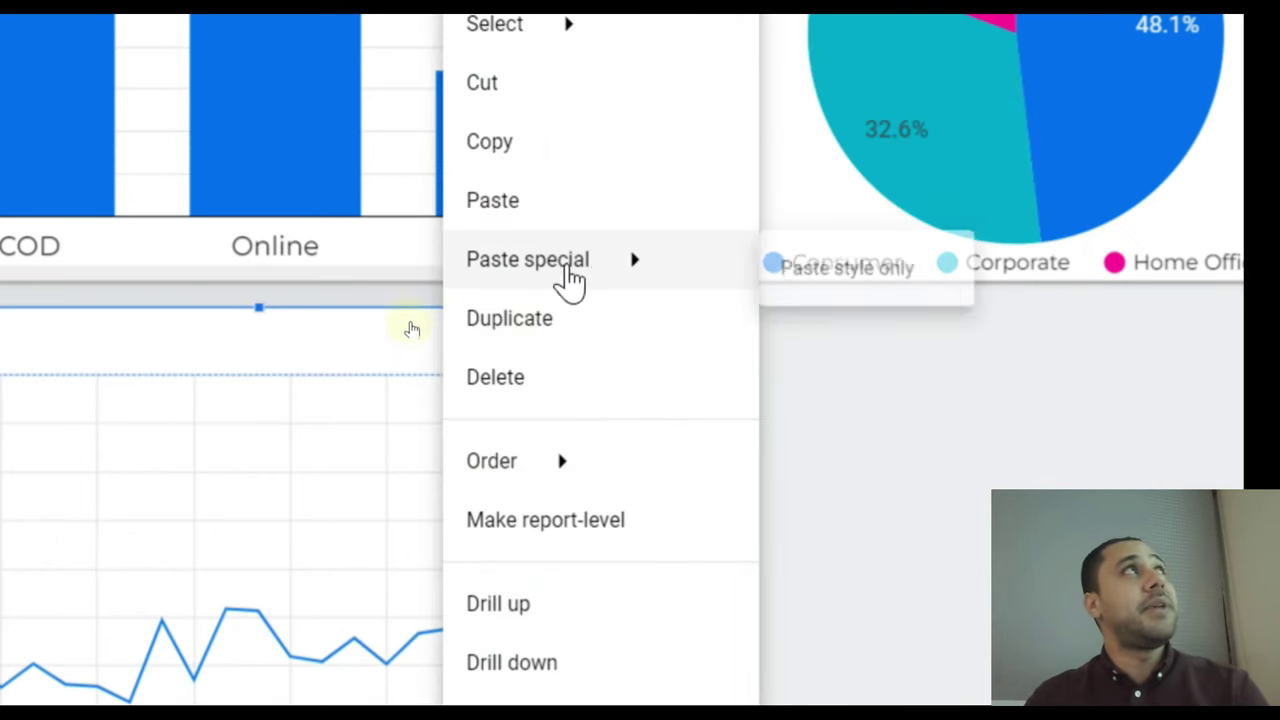
click(858, 284)
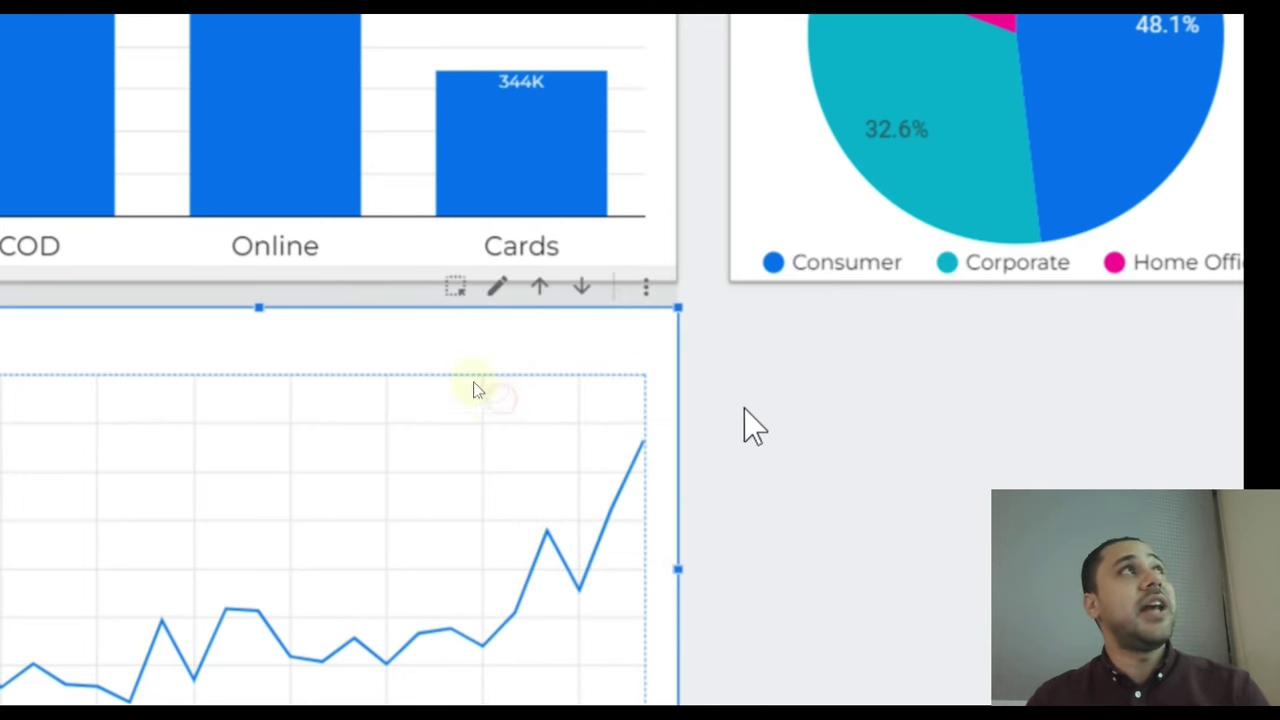
click(754, 428)
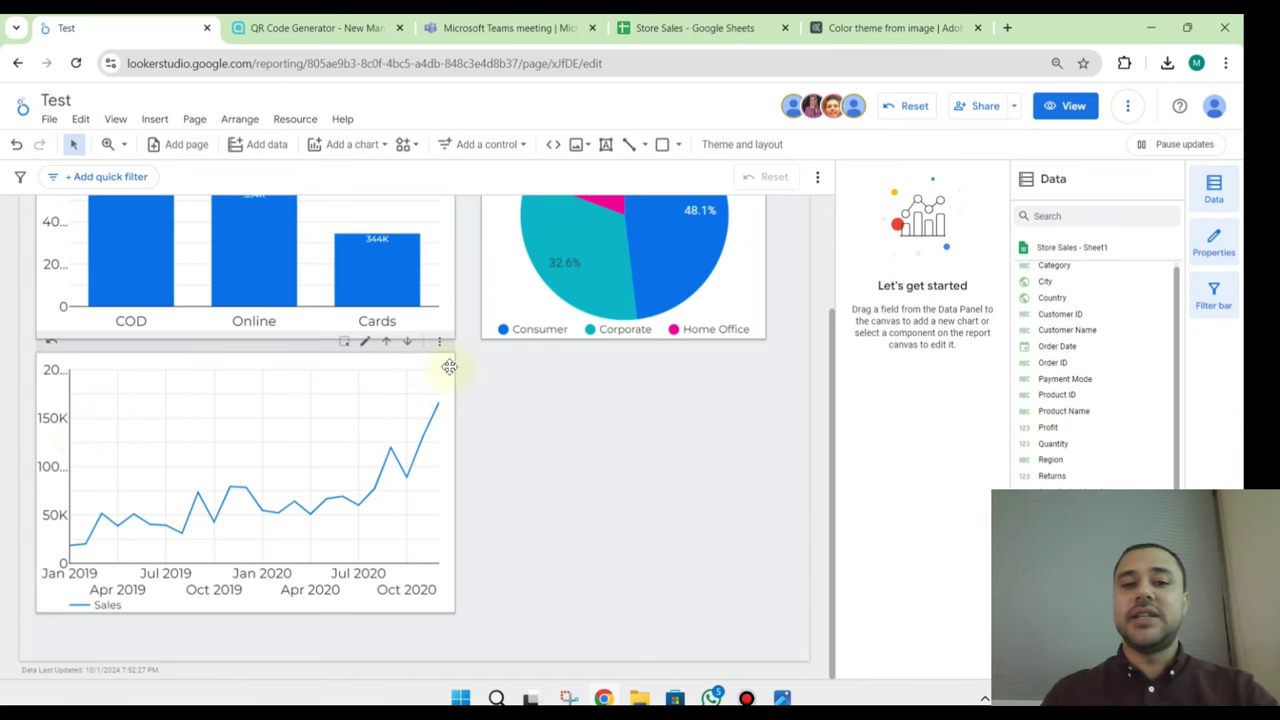
Widen the pie chart on both sides, toward the bar chart and to the right
scroll(455, 340, up, 3)
mouse_move(505, 257)
mouse_down()
mouse_move(486, 251)
mouse_move(508, 258)
mouse_up()
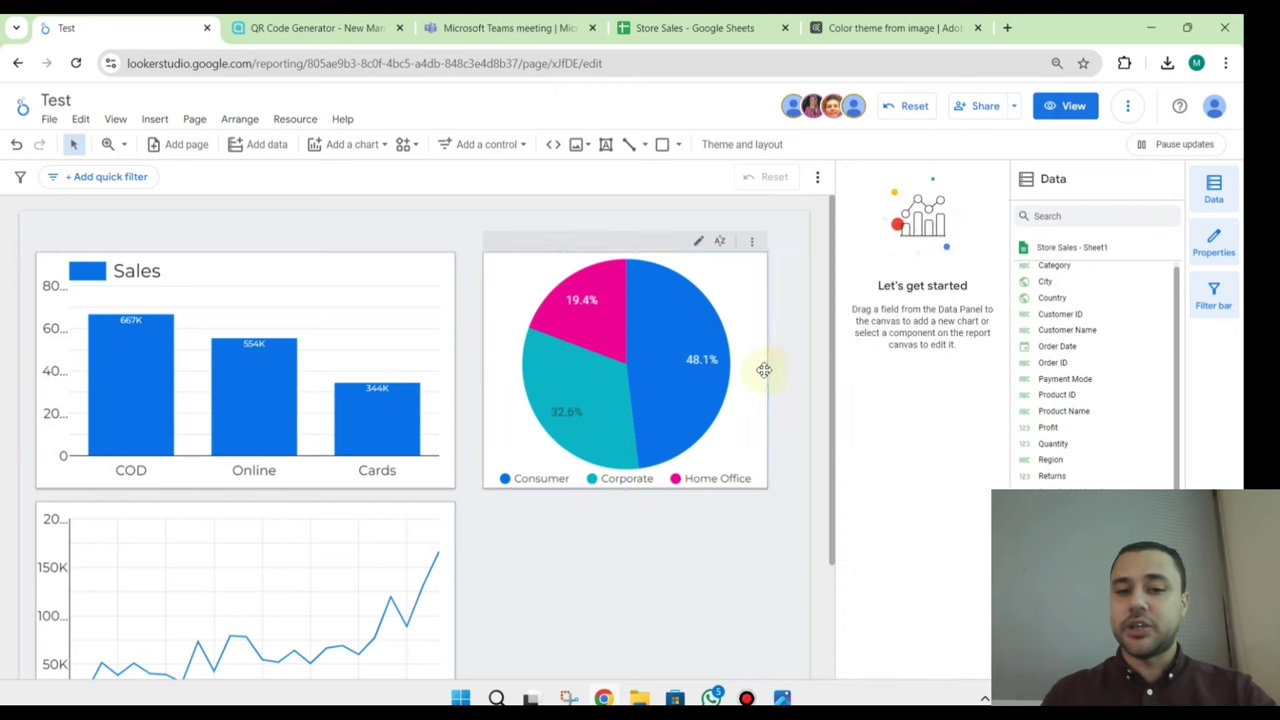
drag(768, 370, 784, 371)
drag(482, 370, 471, 370)
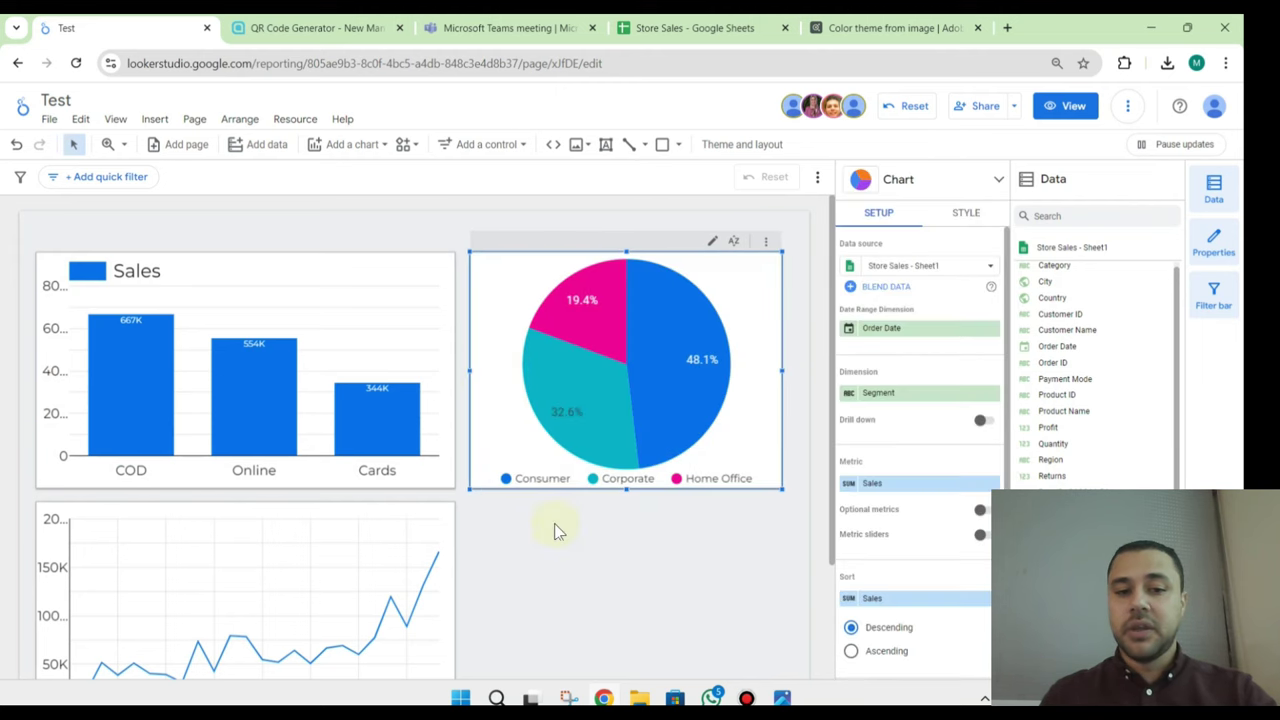
Shrink the time series chart from its top and move the bar and pie charts down together
scroll(530, 535, down, 3)
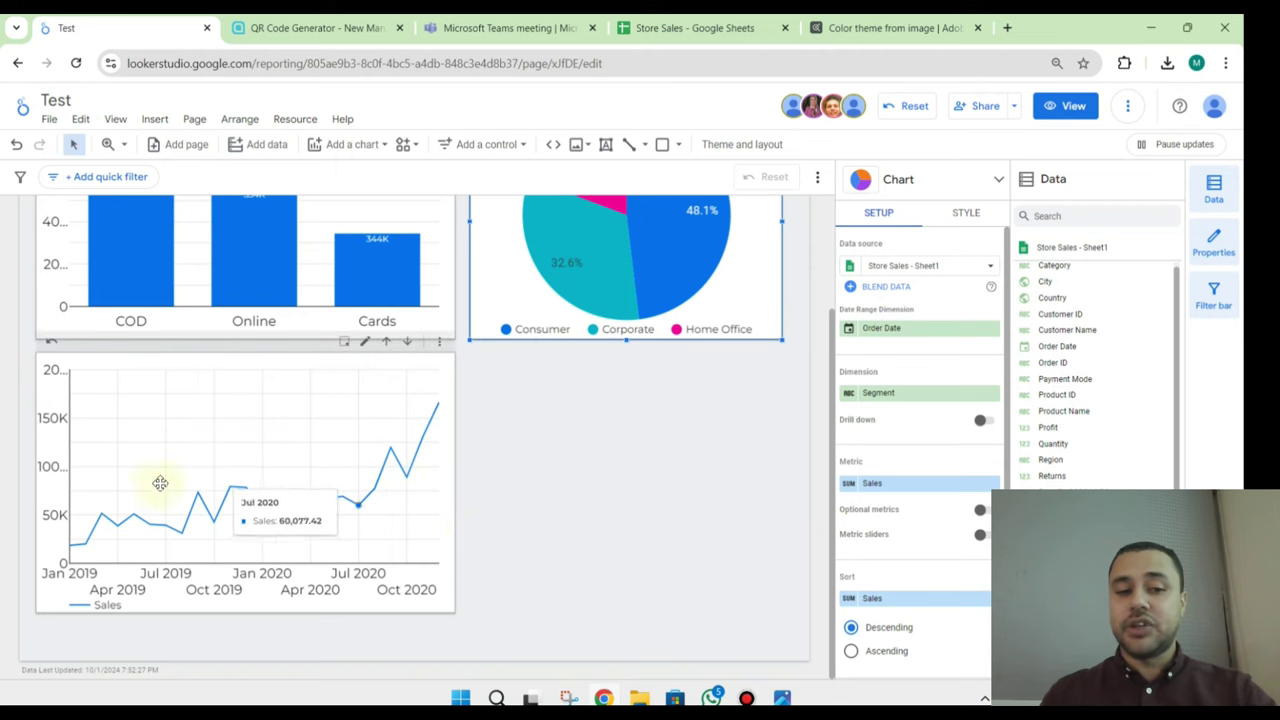
click(442, 366)
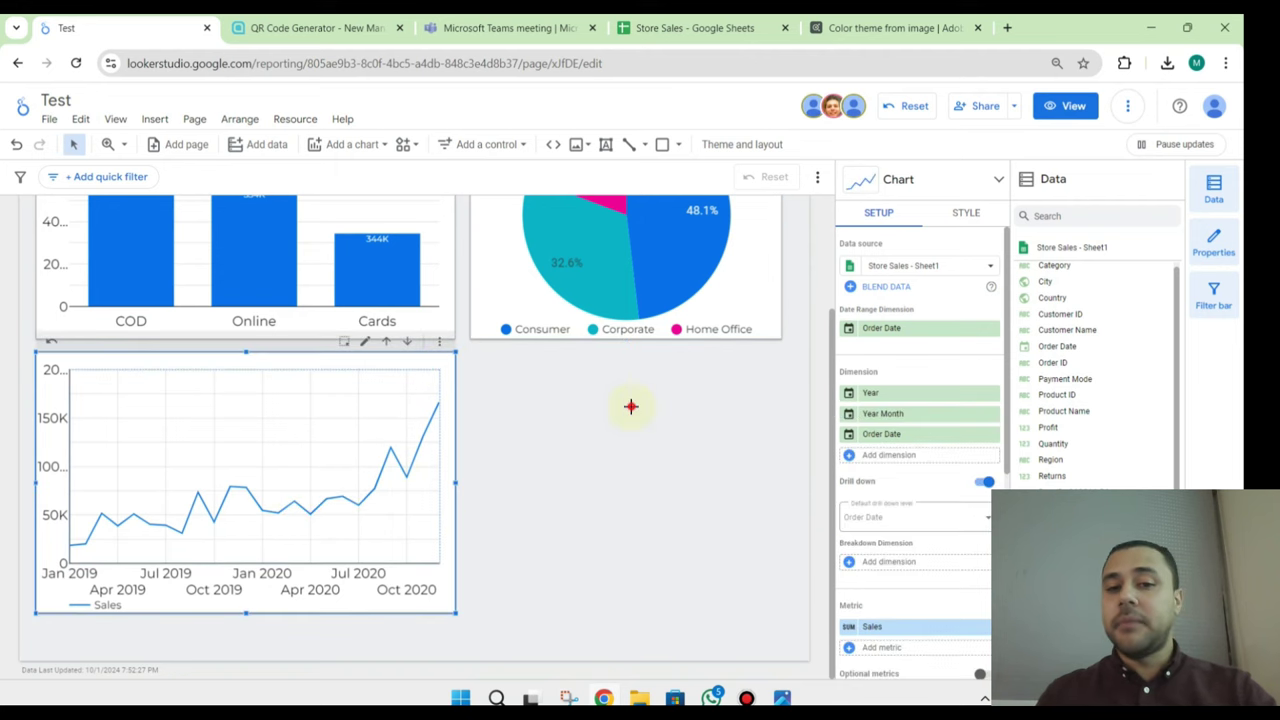
click(699, 408)
scroll(690, 375, up, 3)
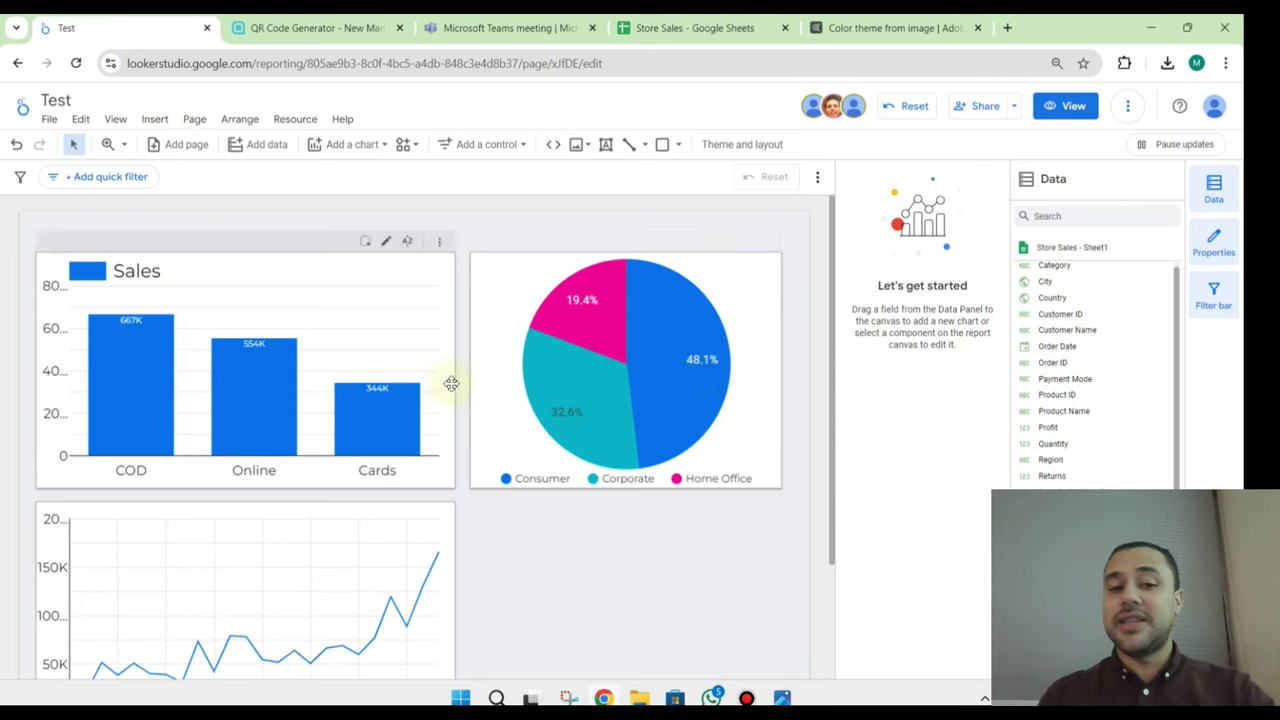
scroll(430, 420, down, 2)
click(257, 430)
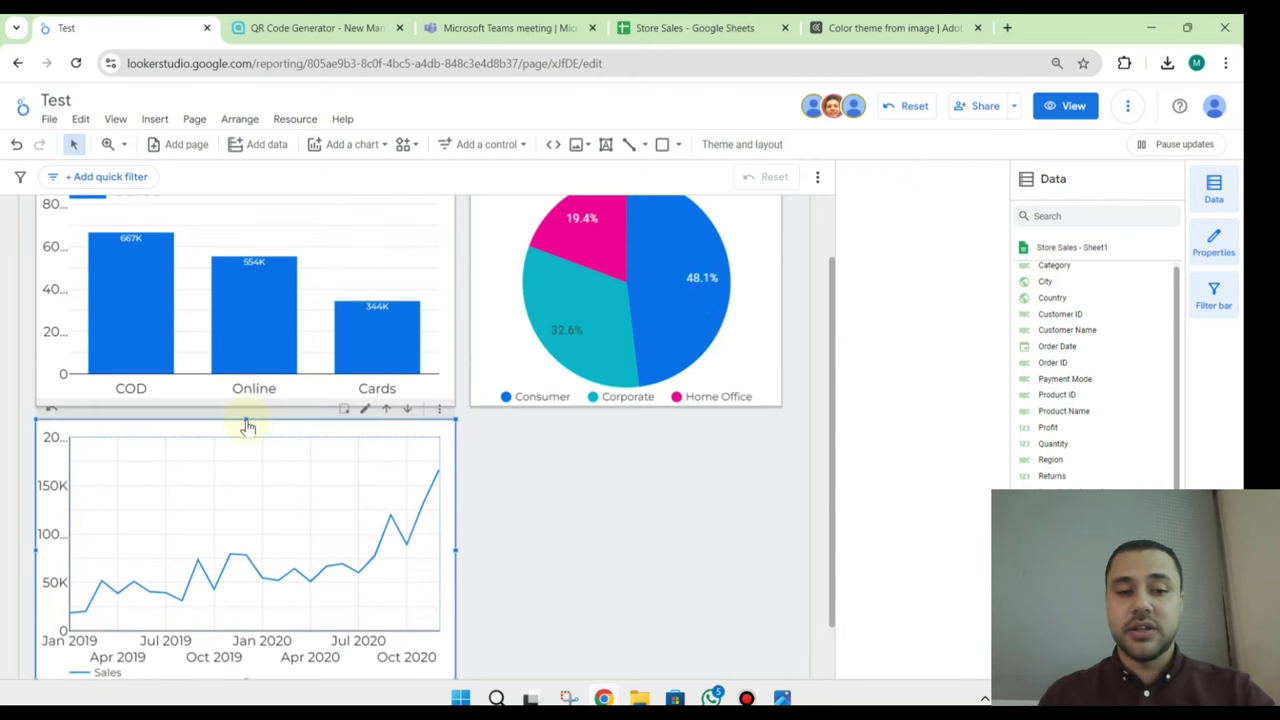
drag(248, 420, 257, 444)
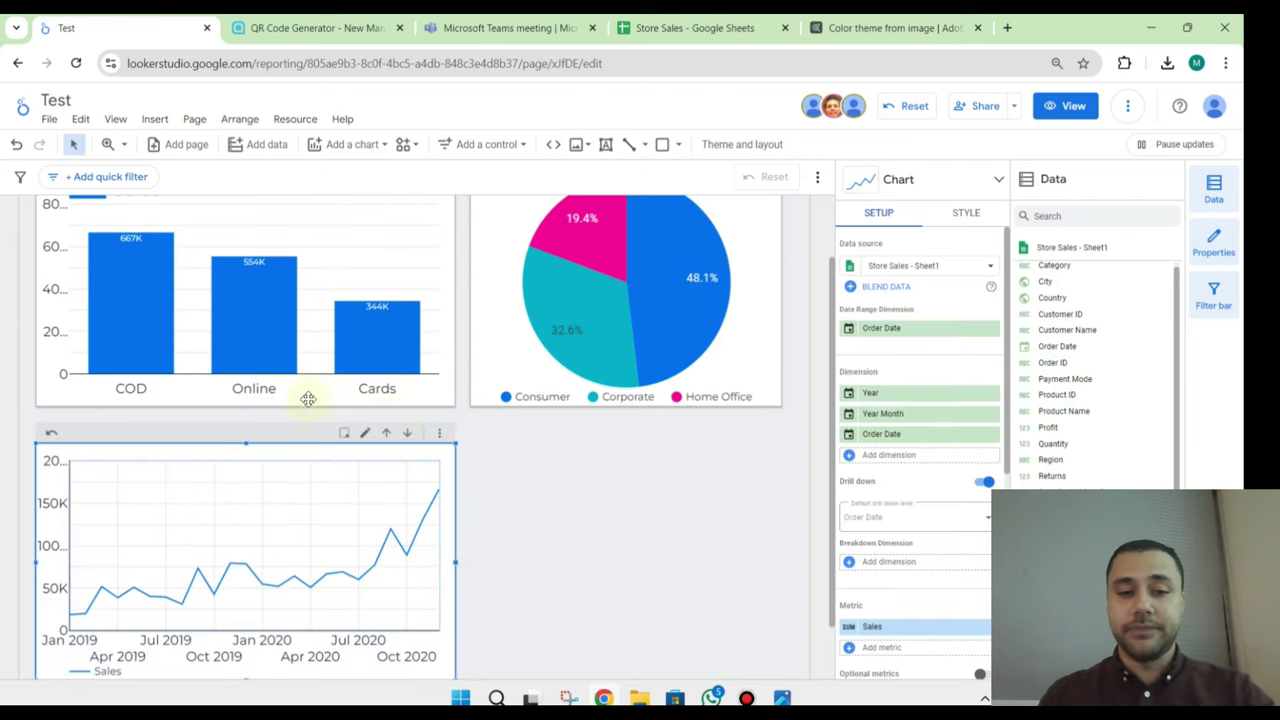
click(485, 395)
shift+click(424, 394)
drag(437, 393, 434, 414)
click(486, 463)
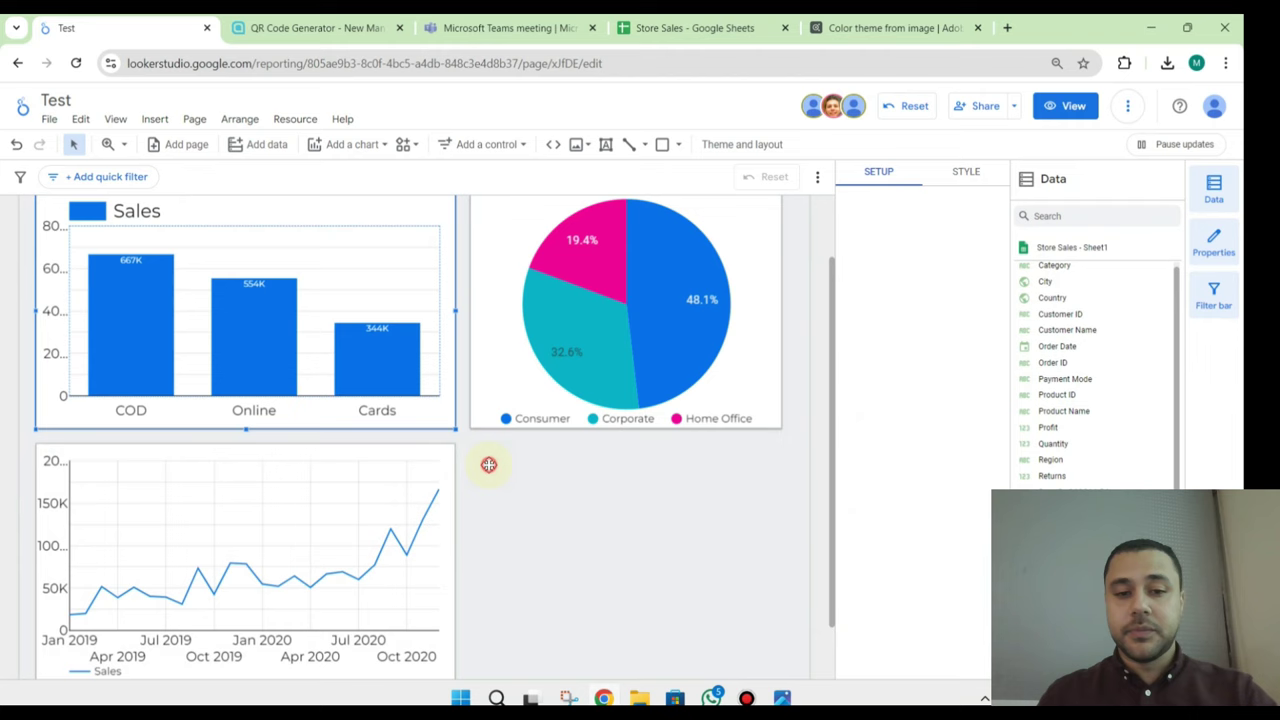
scroll(560, 440, up, 1)
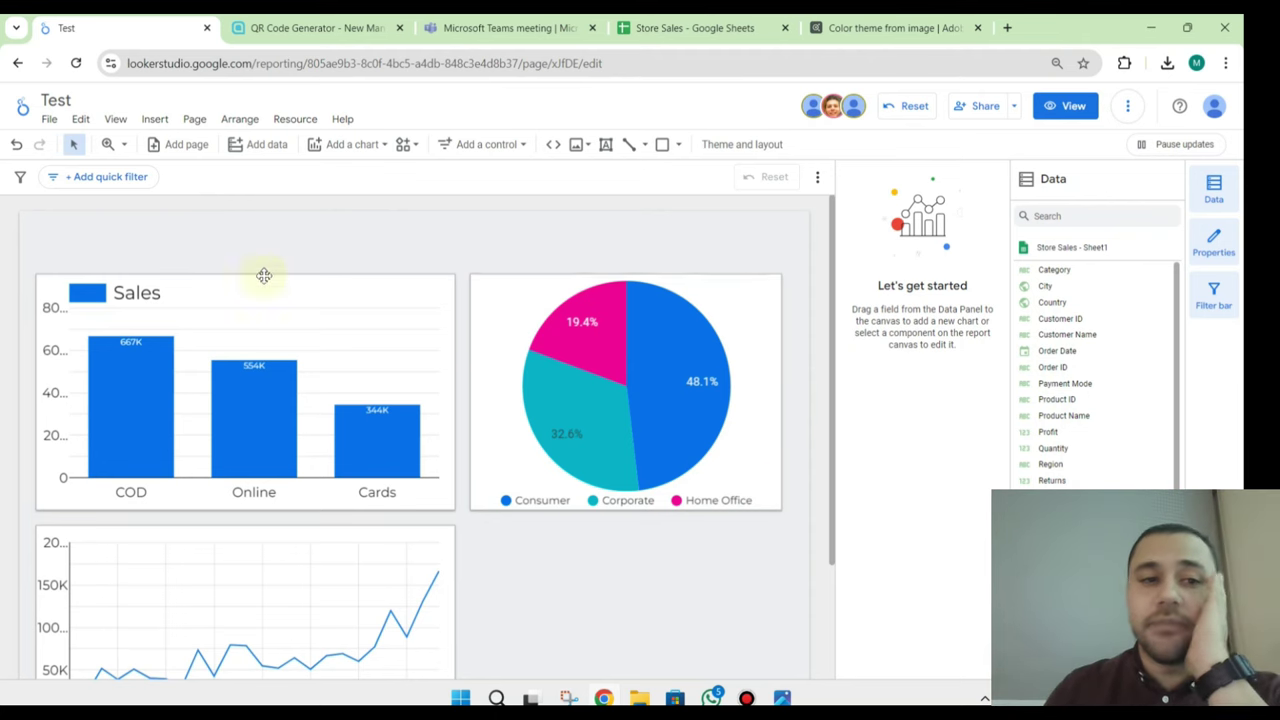
Insert a bubble map below the pie chart and make it wider and taller
click(155, 119)
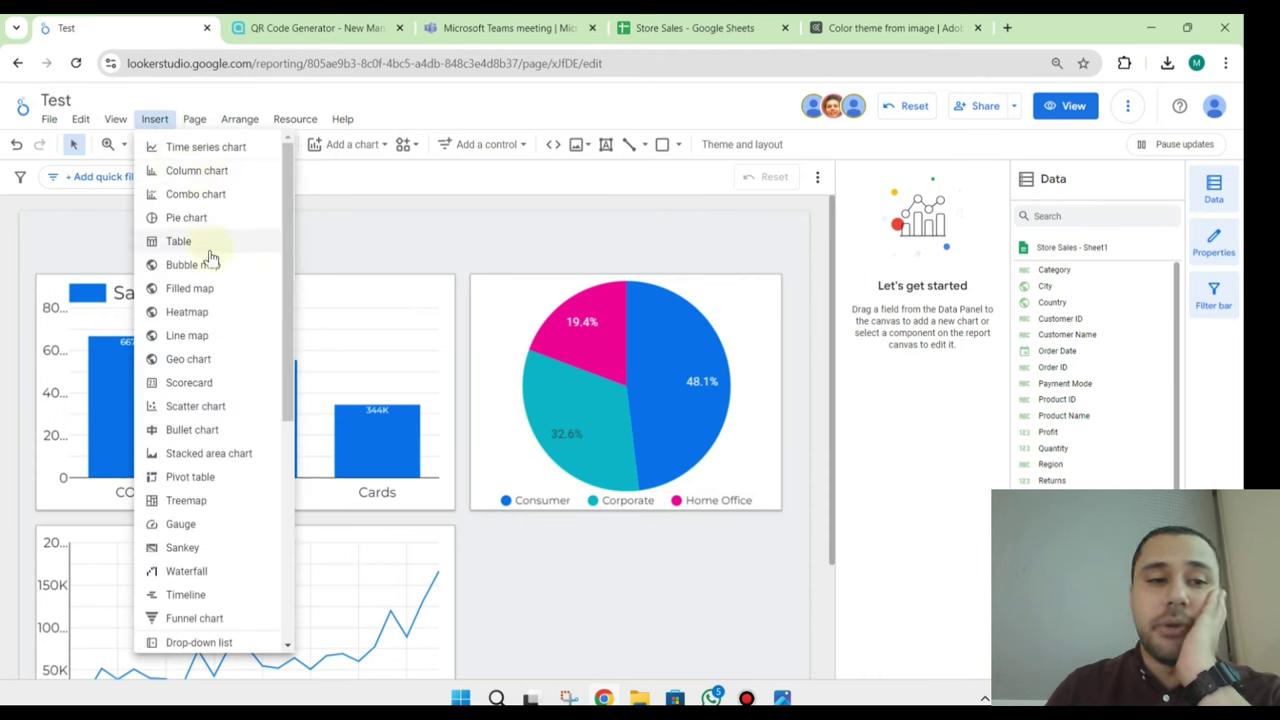
scroll(208, 415, down, 3)
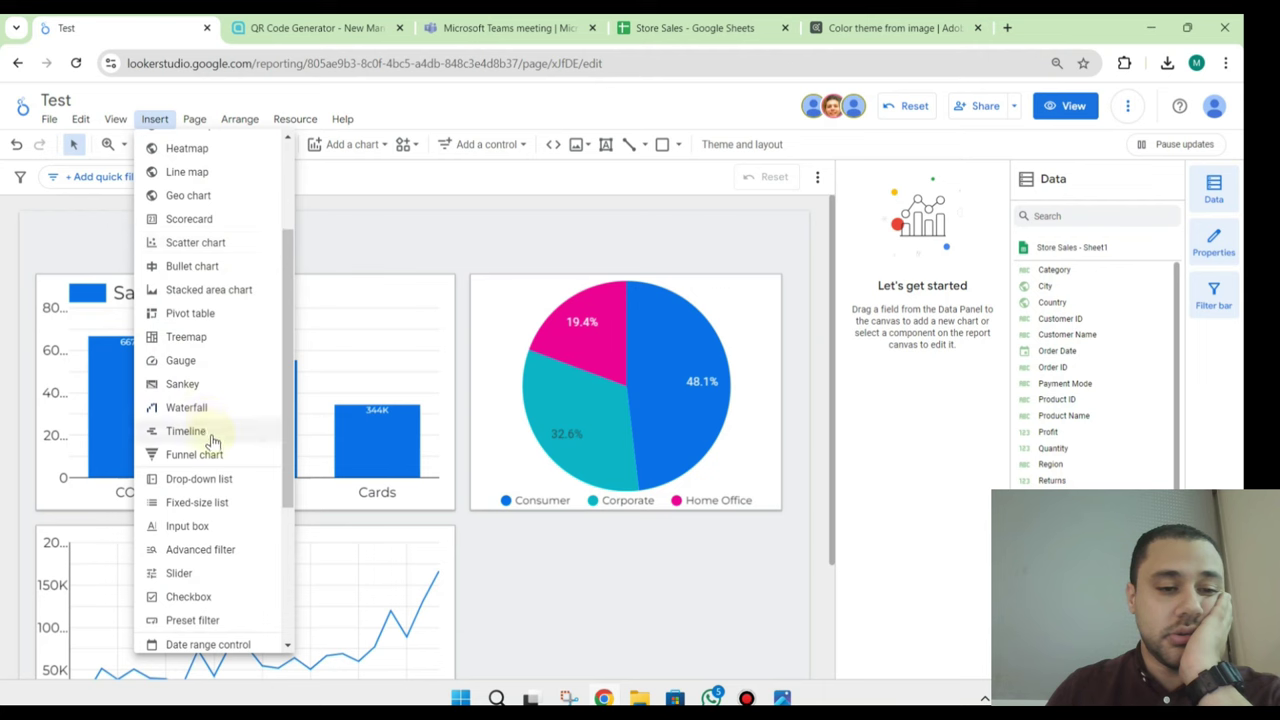
scroll(220, 400, up, 3)
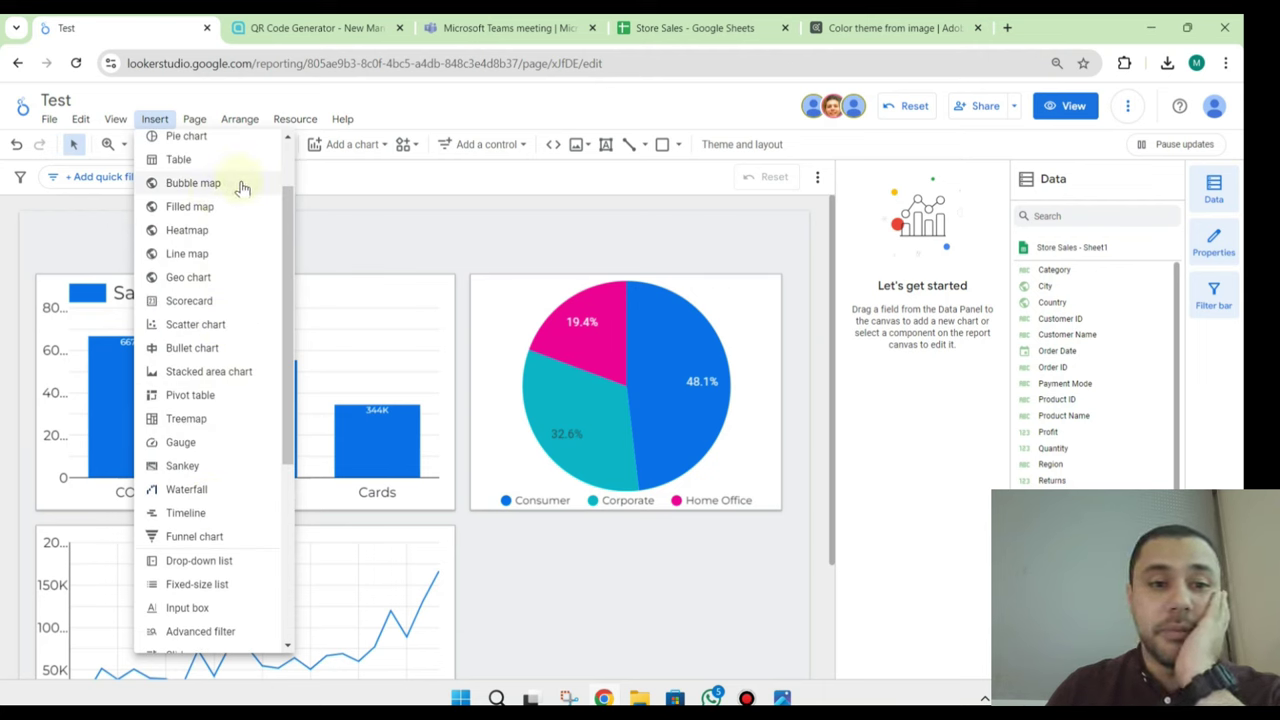
click(242, 184)
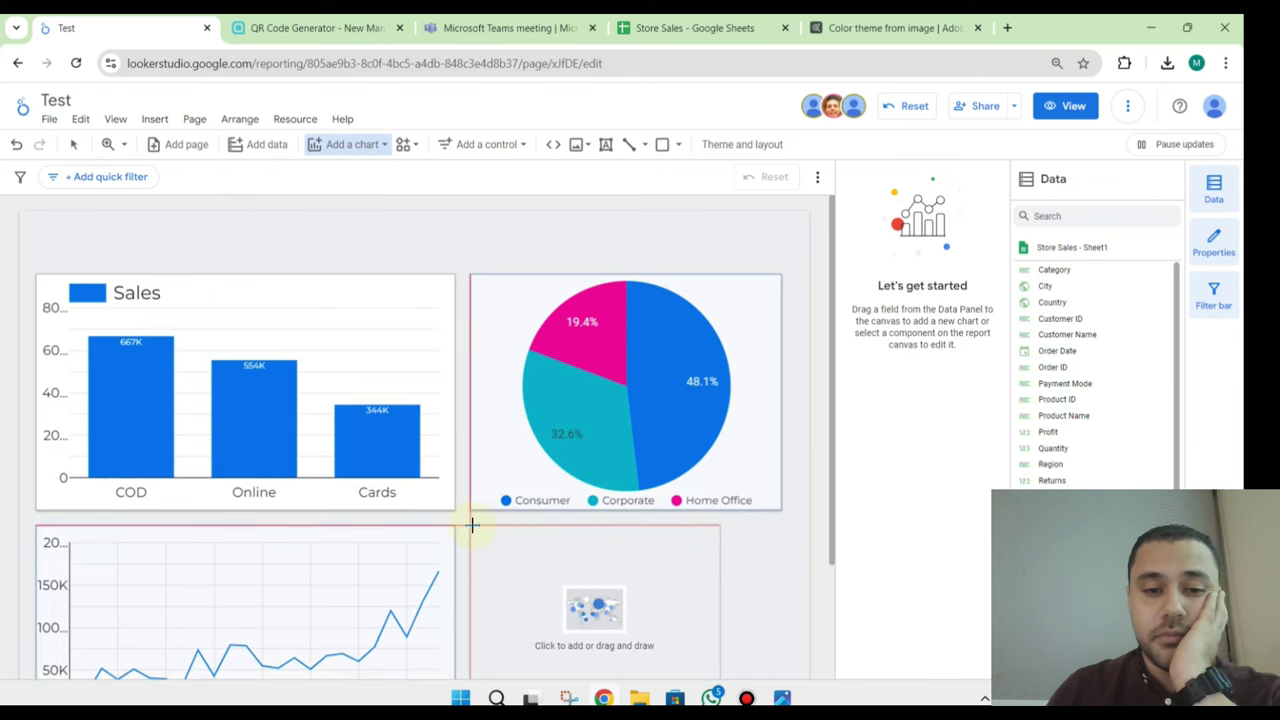
click(472, 524)
scroll(792, 522, down, 2)
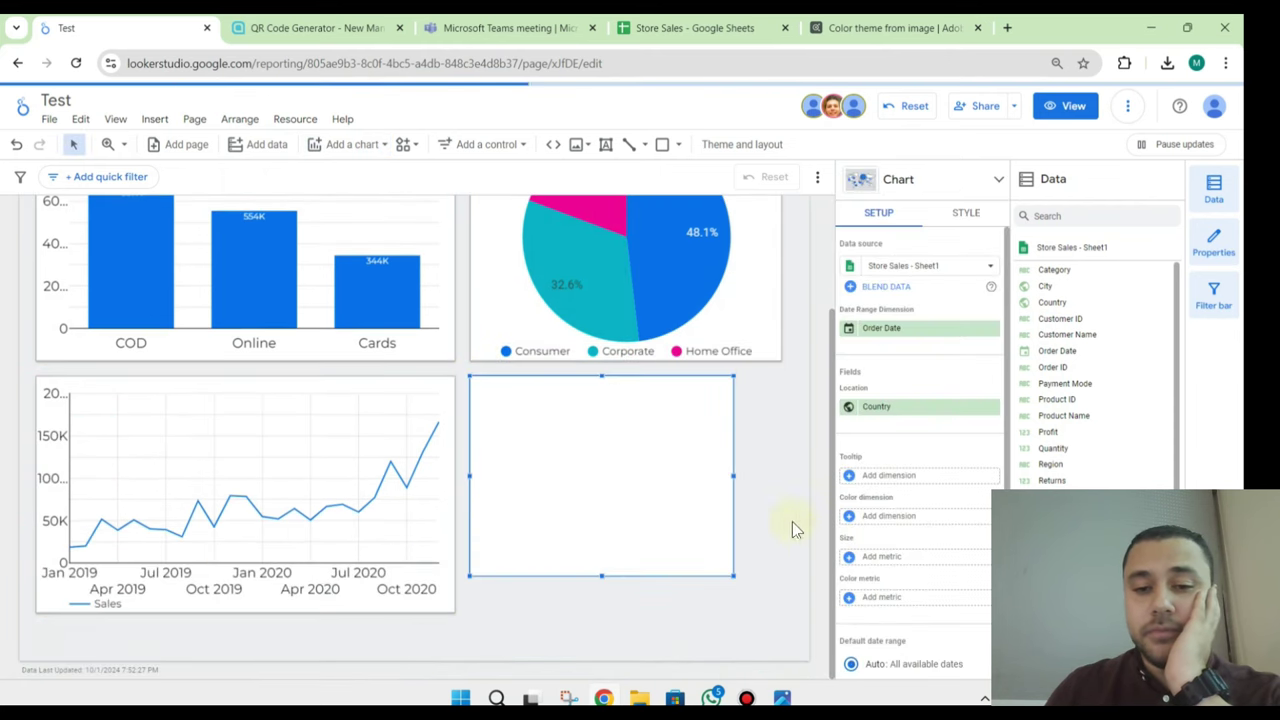
drag(733, 475, 778, 481)
drag(628, 576, 630, 614)
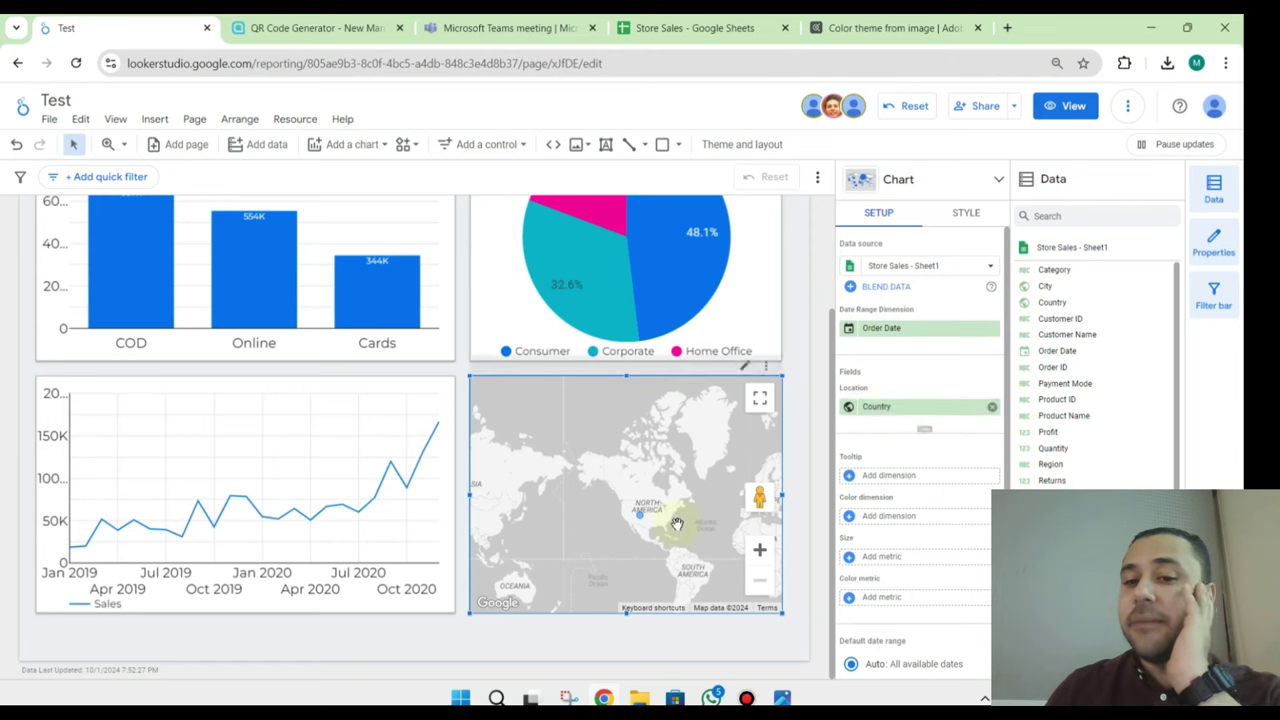
Set the bubble map's Location field to City instead of Country
scroll(962, 465, down, 1)
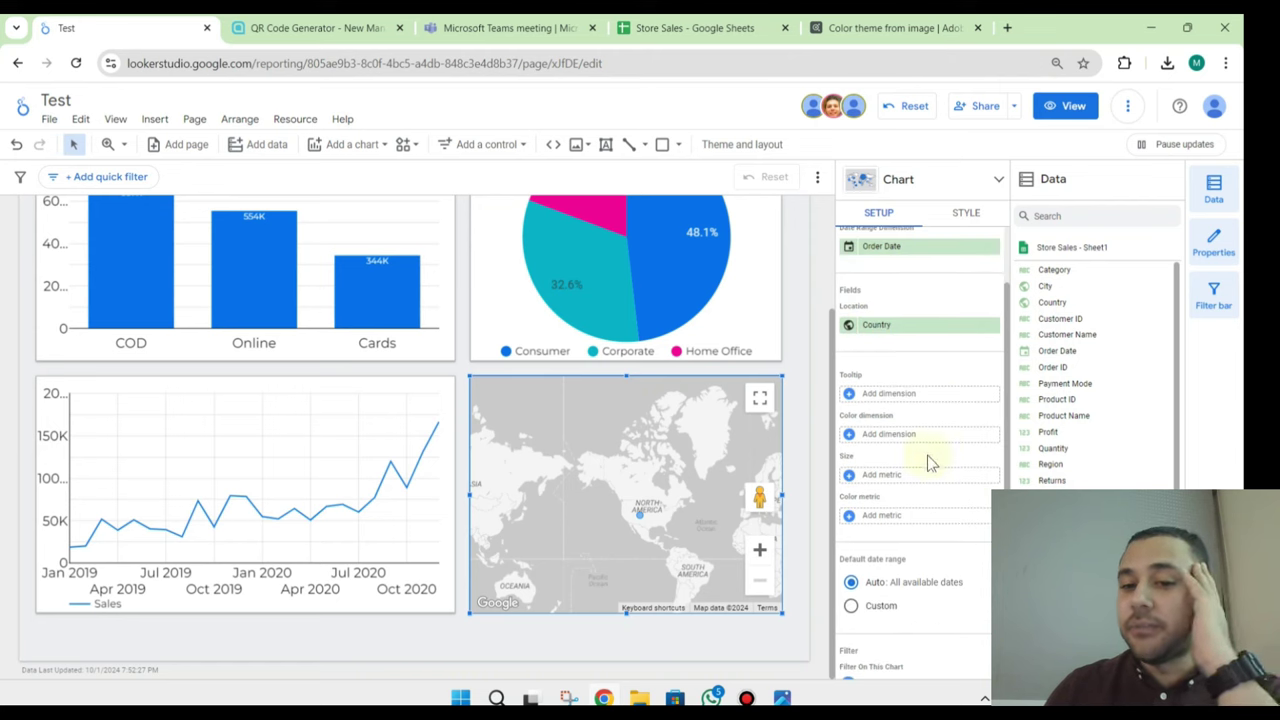
scroll(935, 396, up, 1)
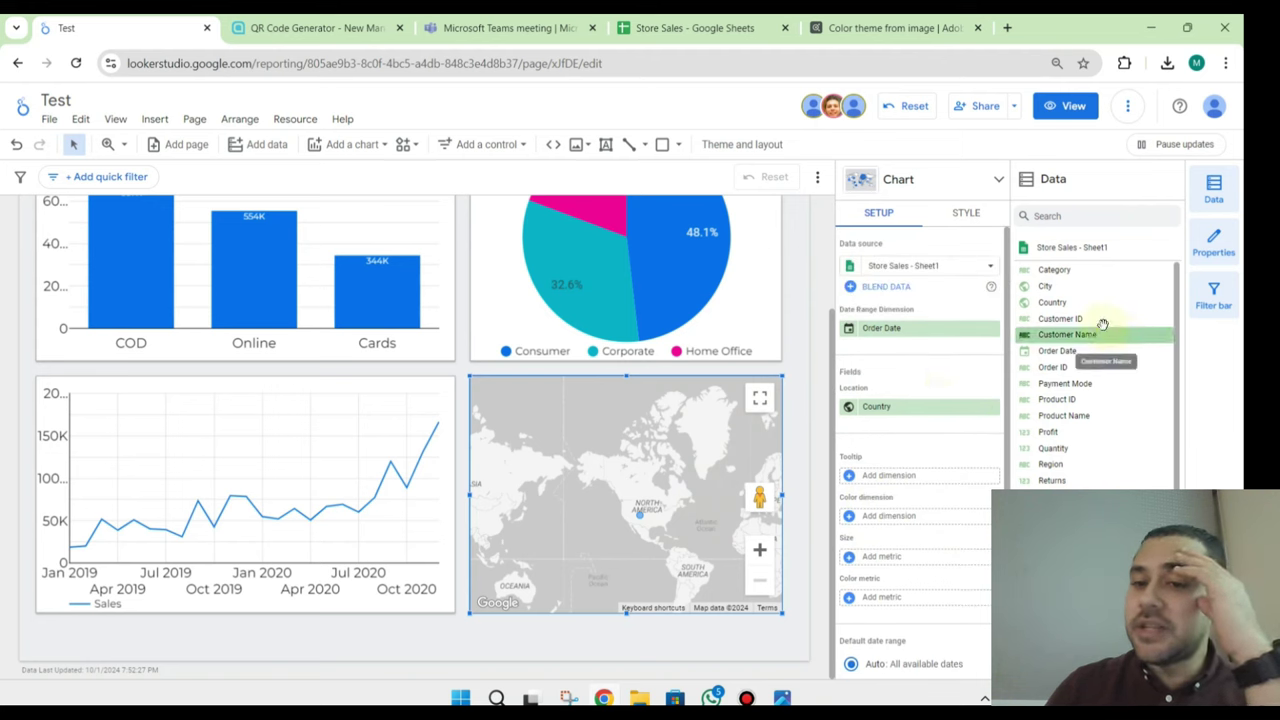
drag(1045, 286, 925, 420)
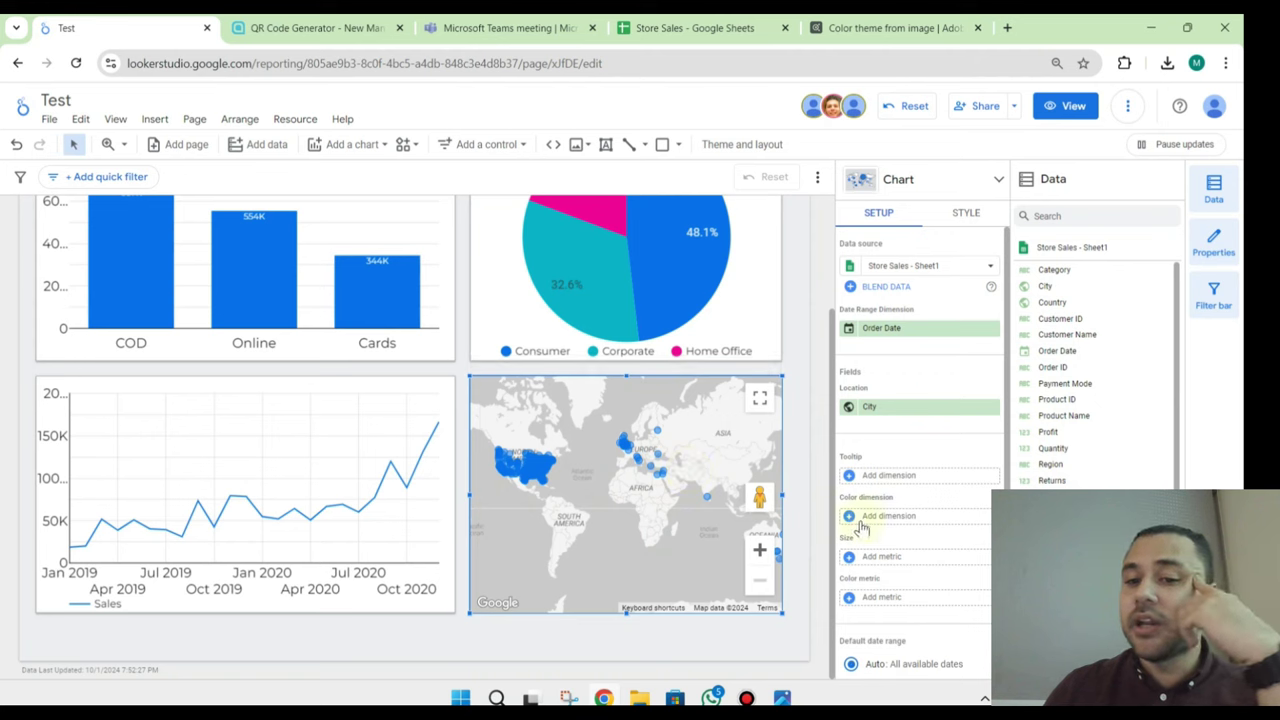
click(908, 520)
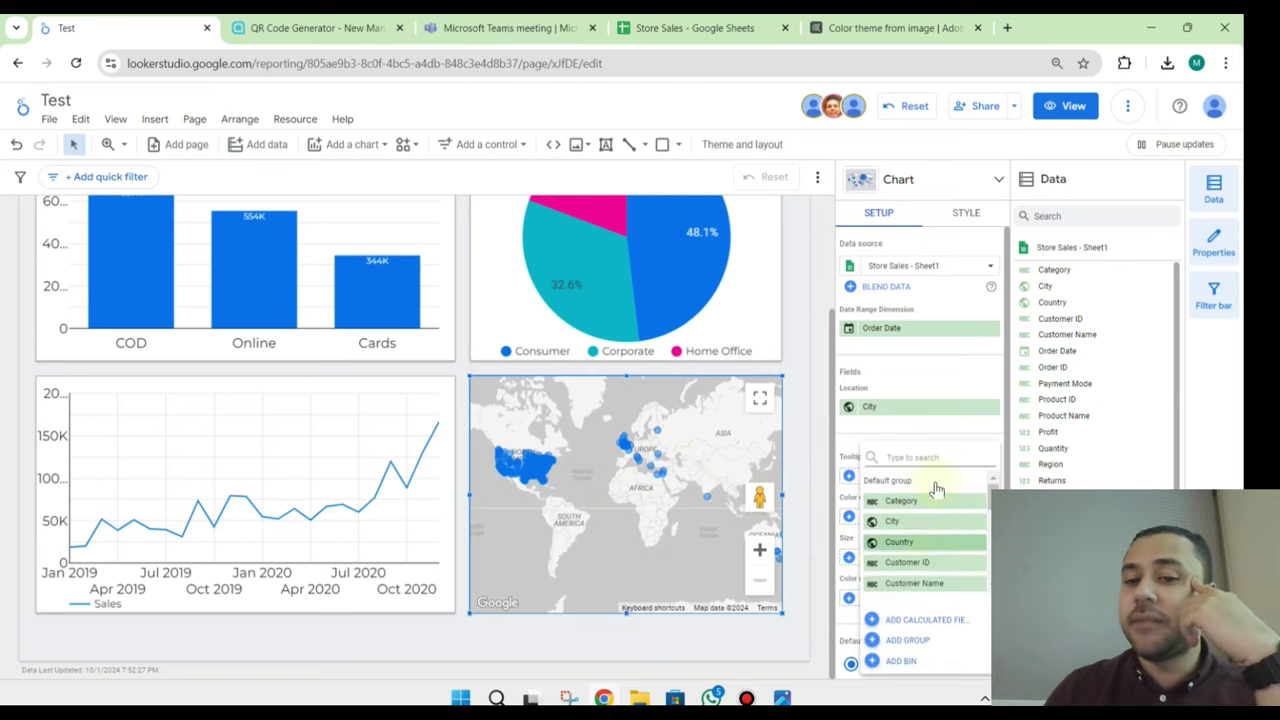
click(962, 431)
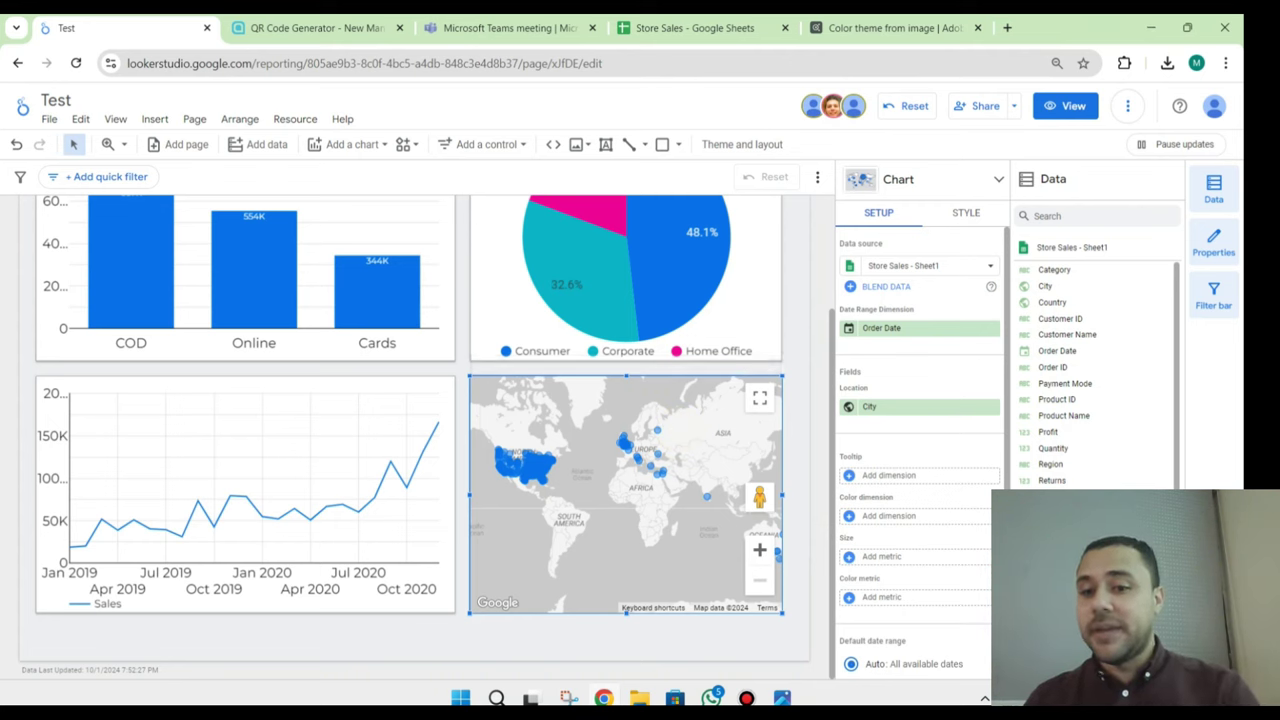
Size the City bubbles on the map by summed Sales using the Size field
drag(1050, 496, 890, 556)
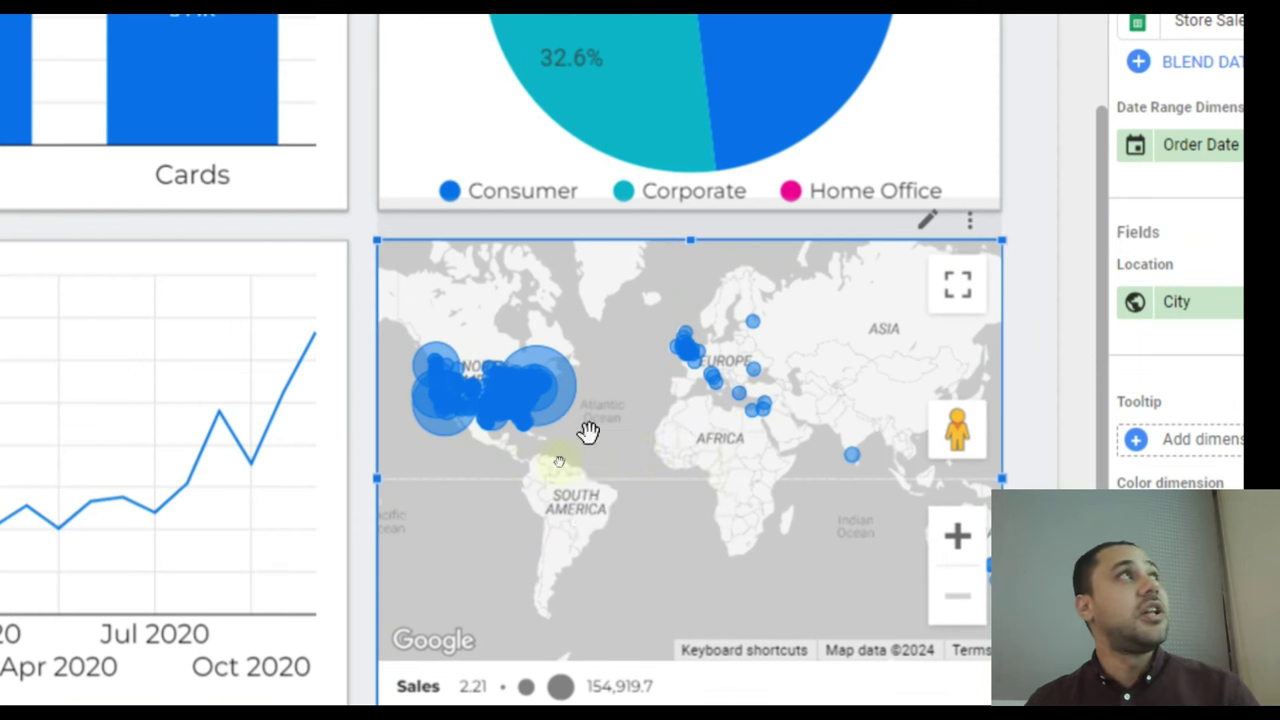
mouse_move(563, 394)
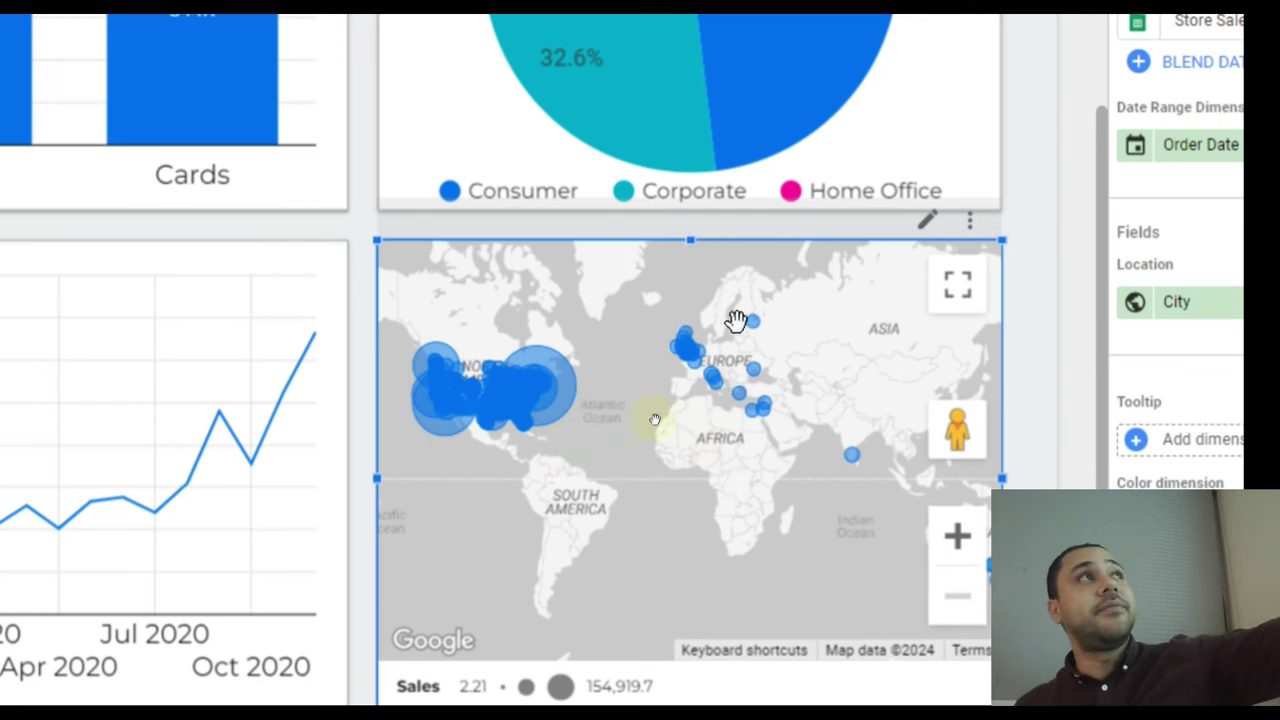
mouse_move(752, 325)
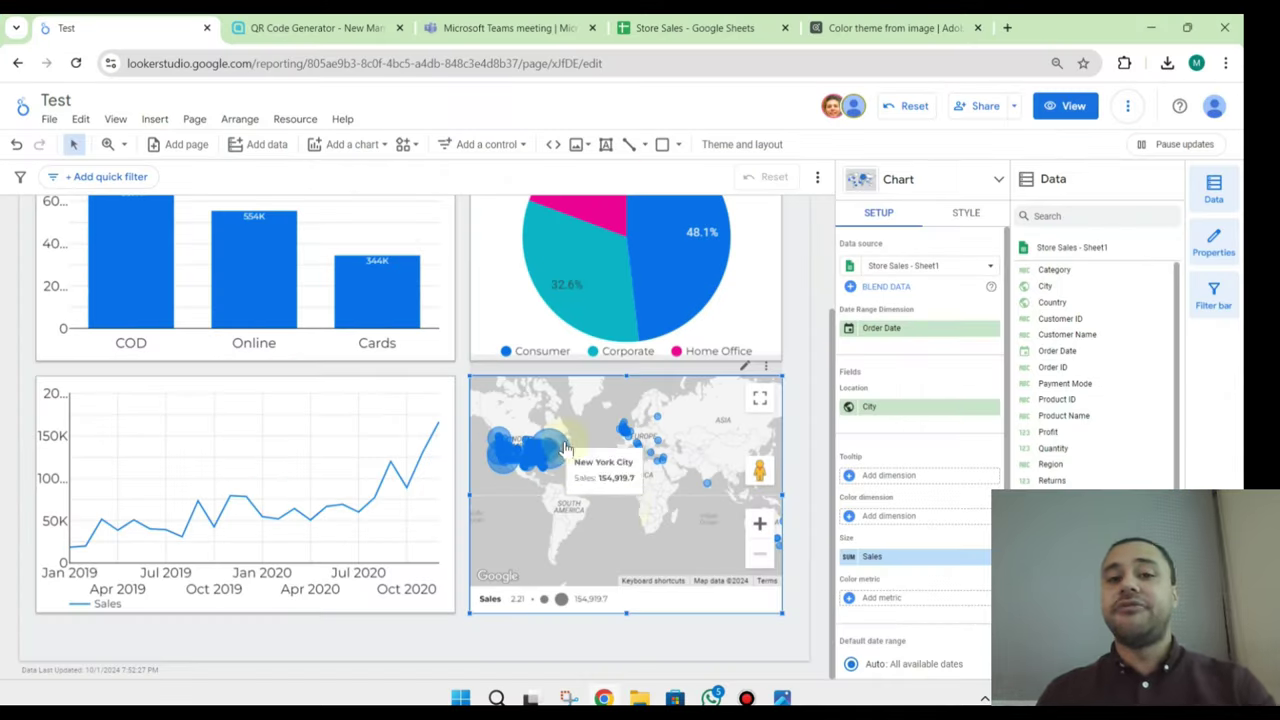
mouse_move(737, 397)
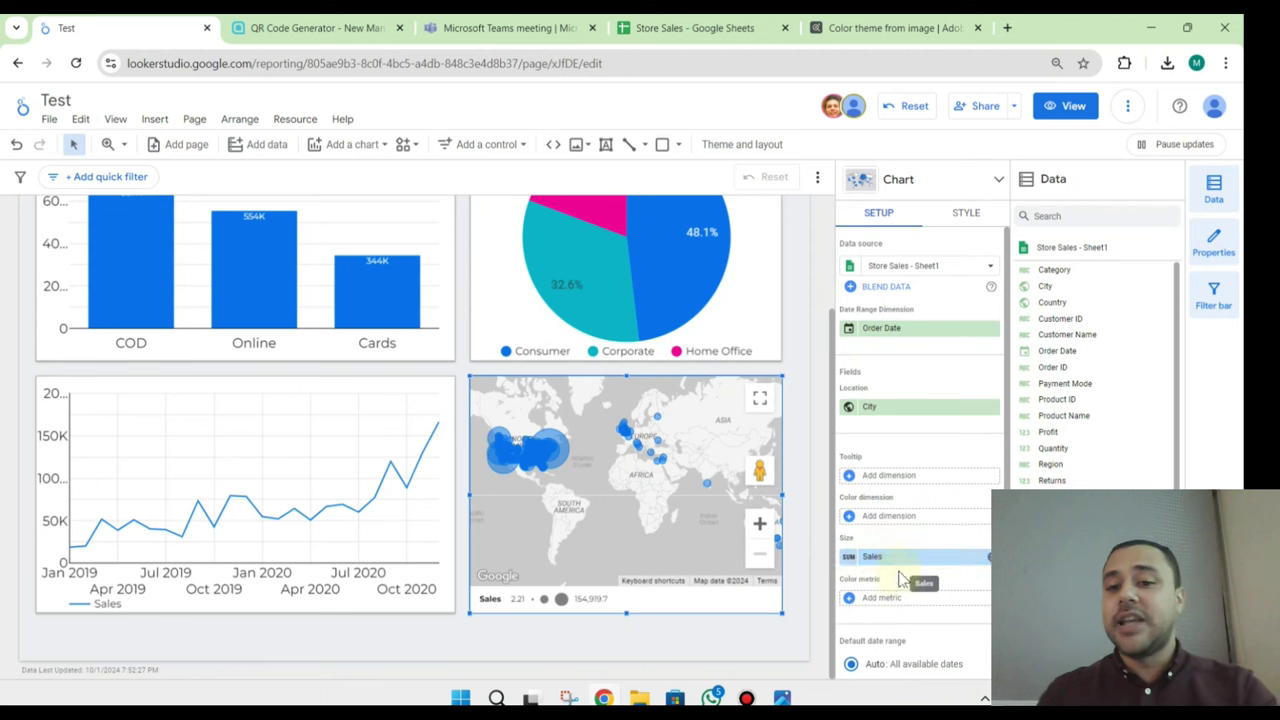
Replace Sales as the bubble size, trying Quantity first and settling on Profit
click(988, 557)
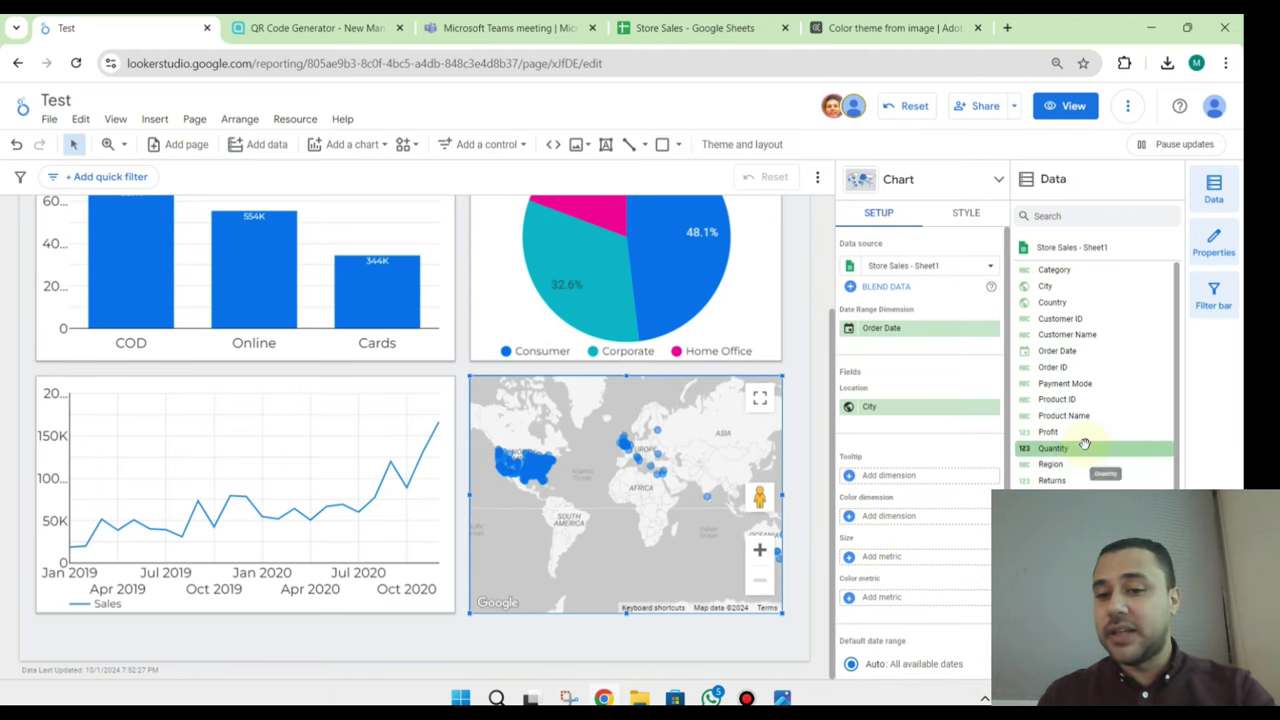
drag(1090, 450, 885, 556)
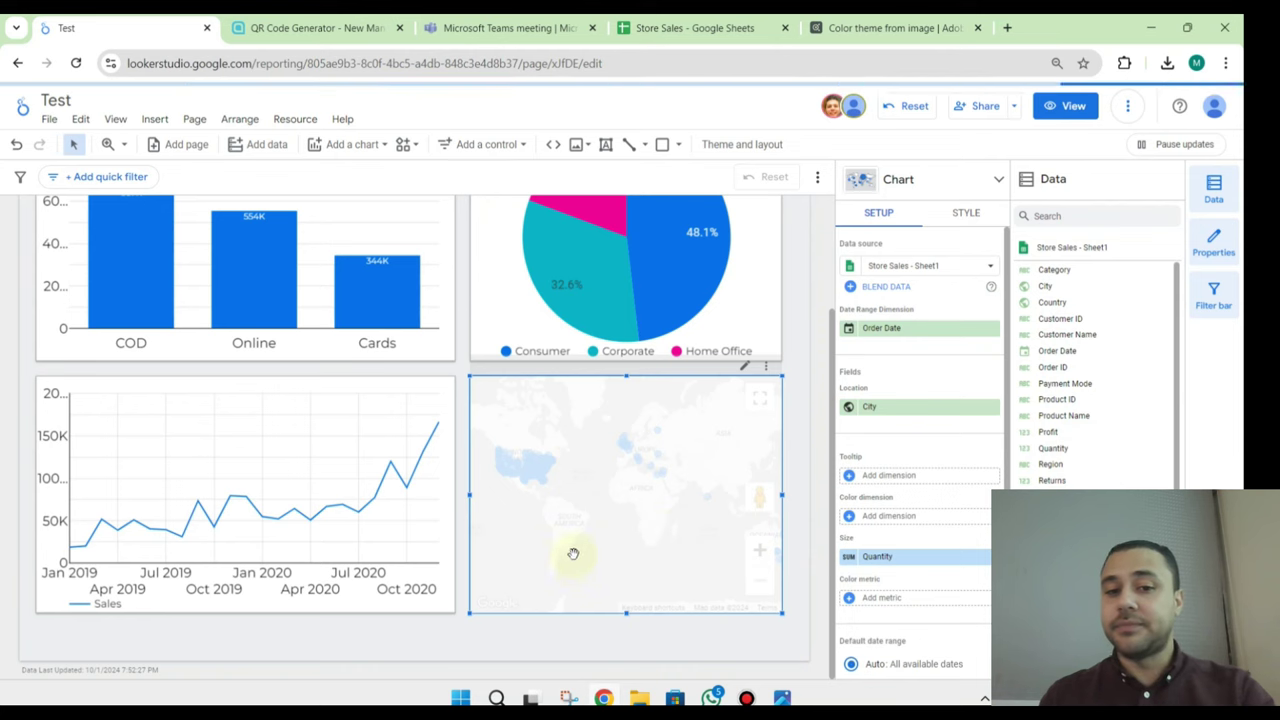
mouse_move(557, 462)
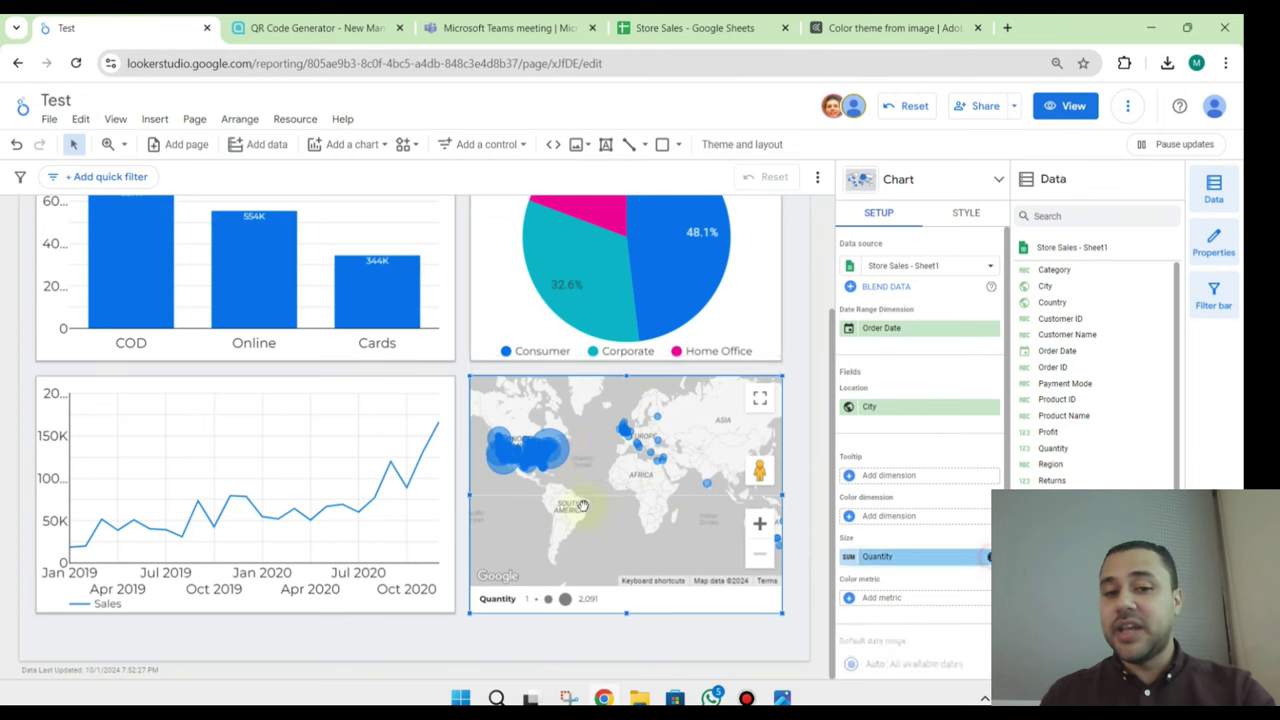
click(982, 557)
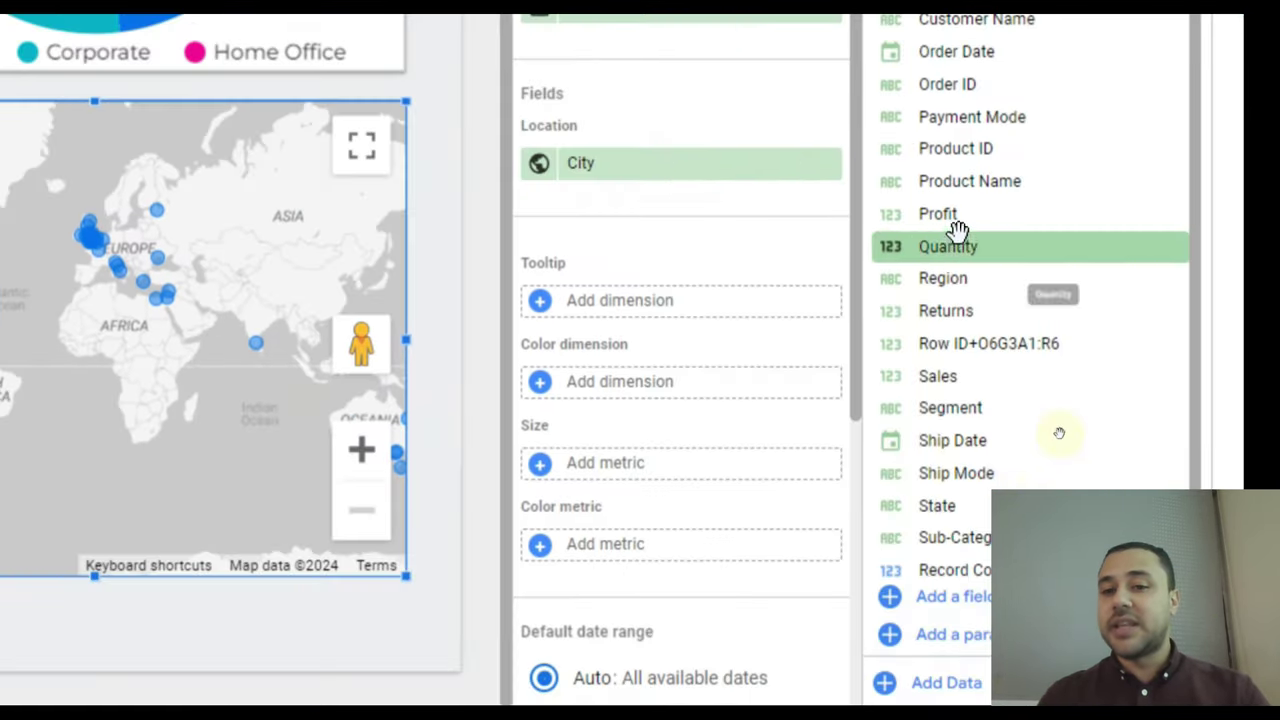
drag(1209, 312, 1079, 446)
drag(828, 350, 612, 466)
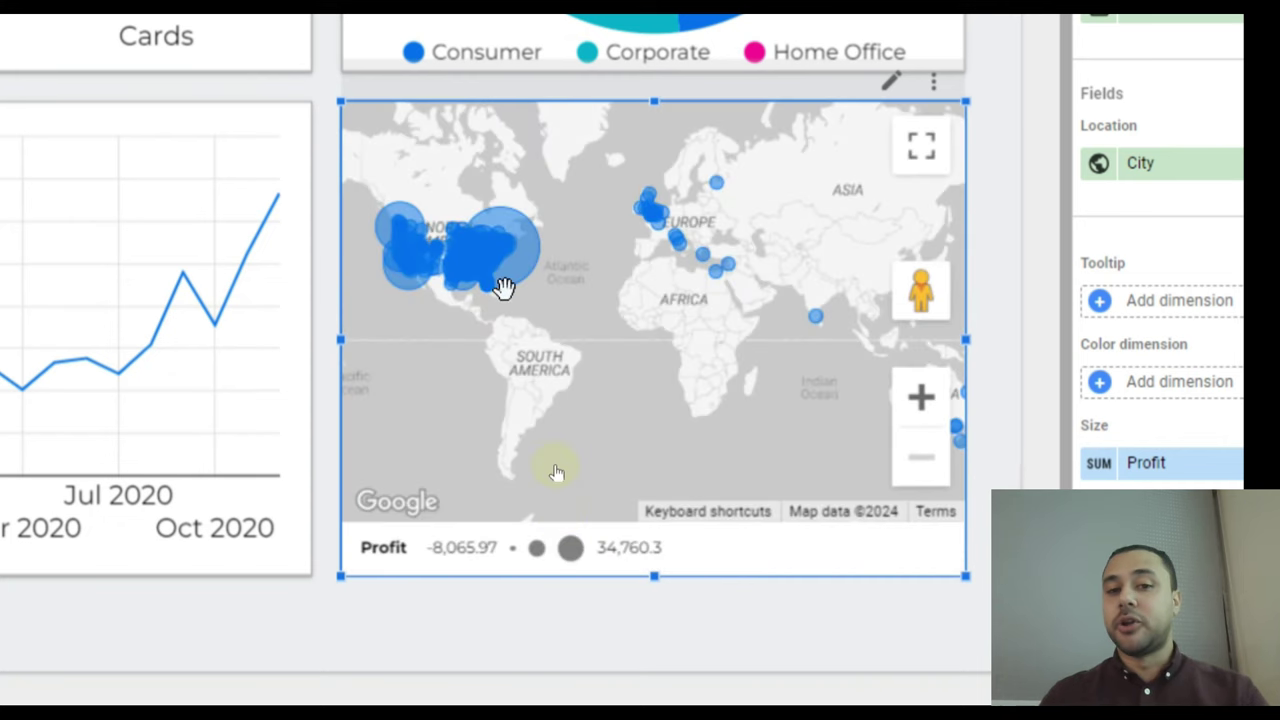
mouse_move(524, 280)
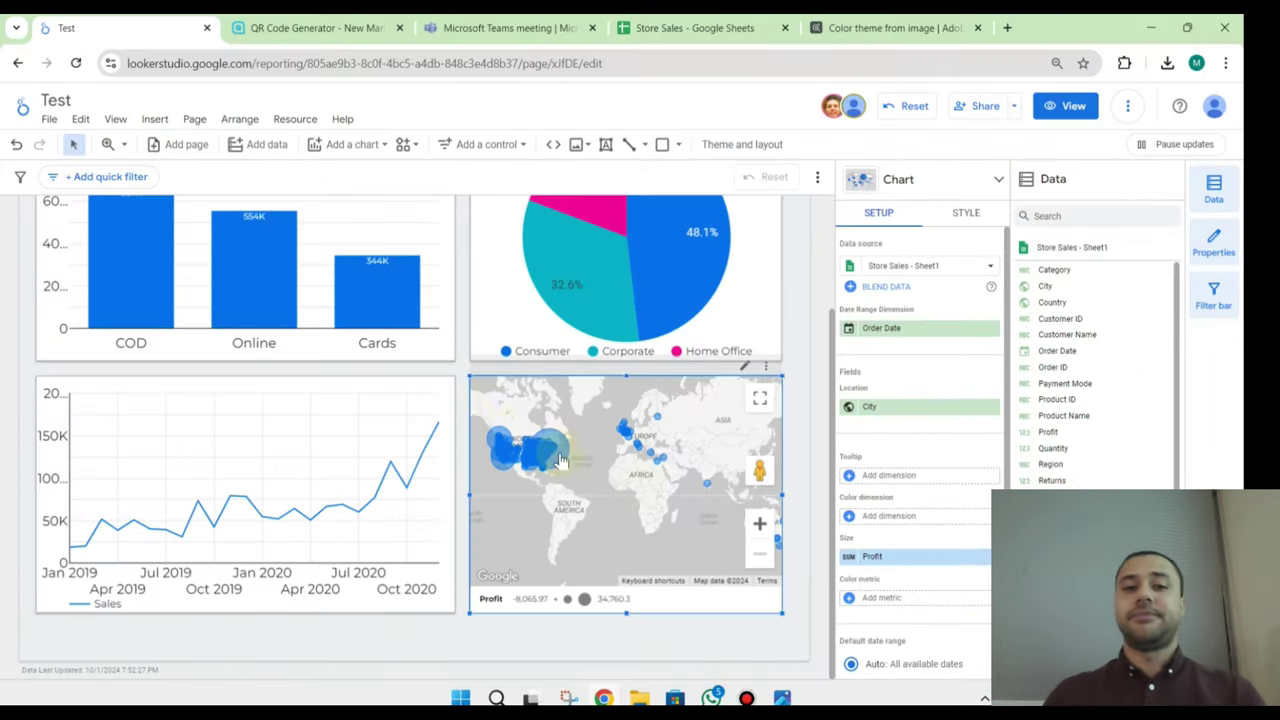
Zoom and pan the bubble map to centre on New York City's Profit bubble
scroll(561, 460, up, 1)
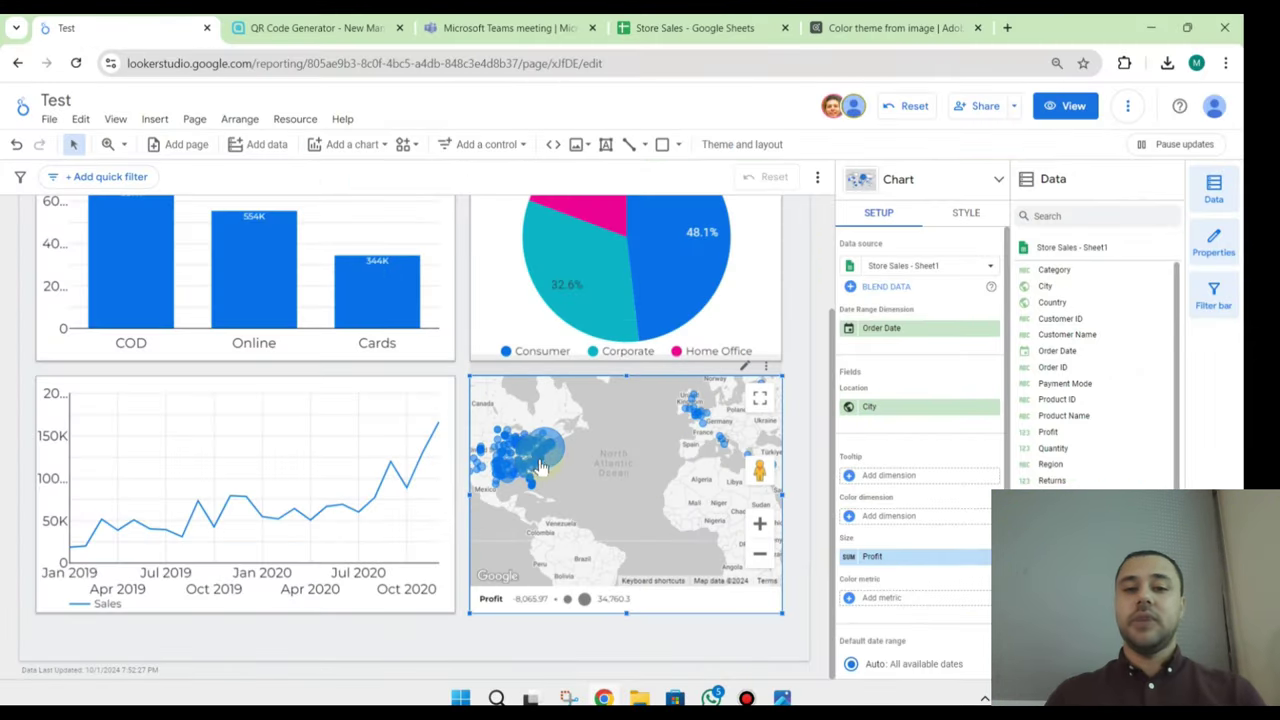
scroll(548, 478, down, 1)
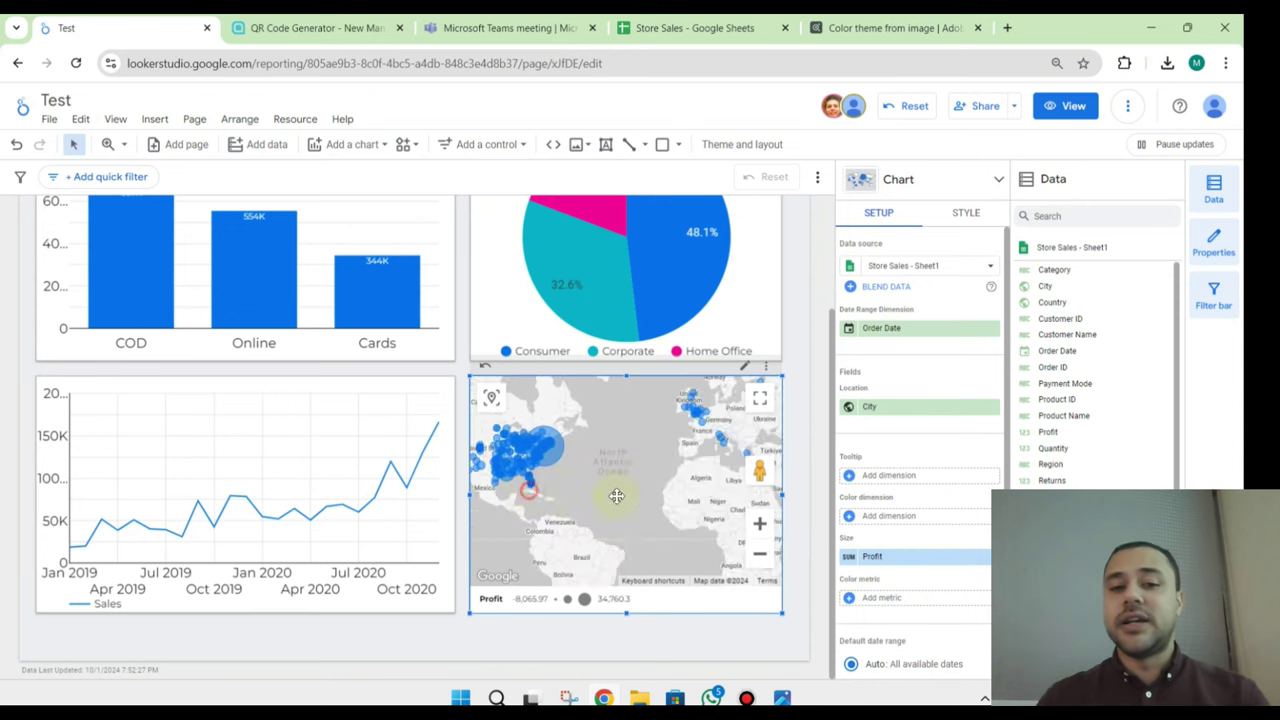
scroll(608, 491, up, 2)
scroll(643, 500, up, 2)
scroll(669, 457, up, 2)
scroll(670, 431, up, 2)
drag(634, 500, 577, 517)
scroll(577, 510, up, 2)
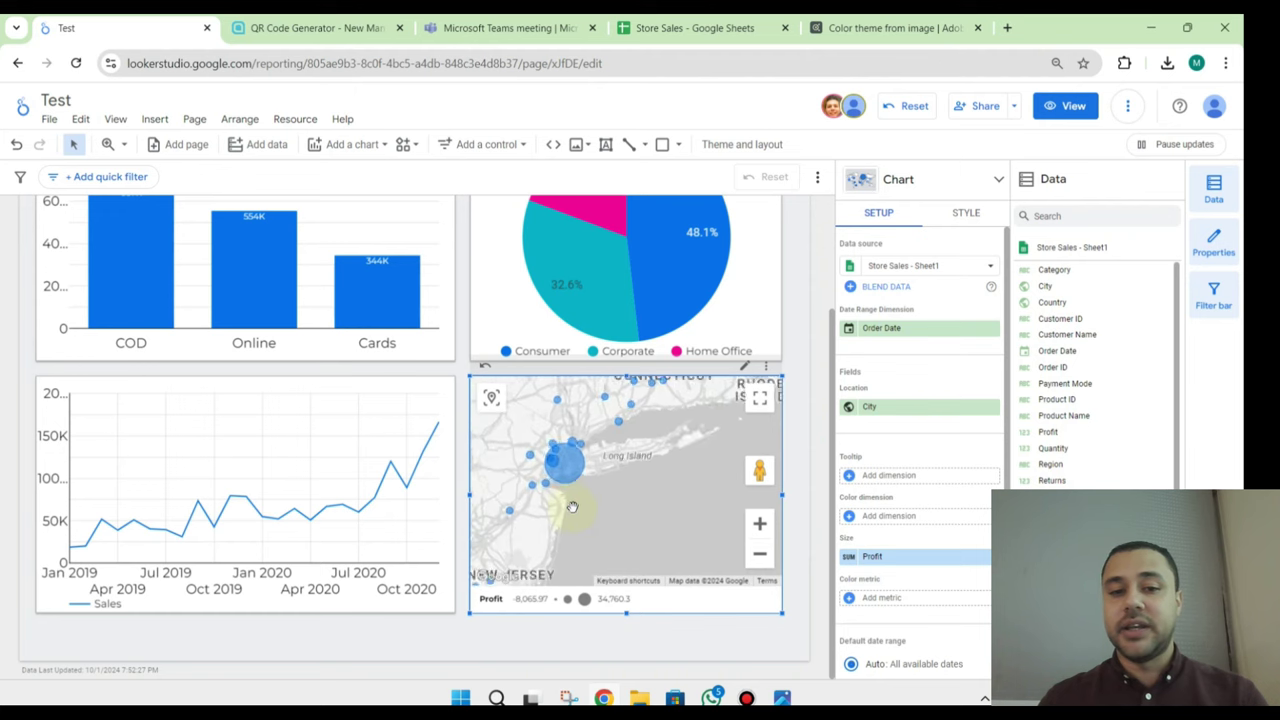
scroll(586, 490, down, 2)
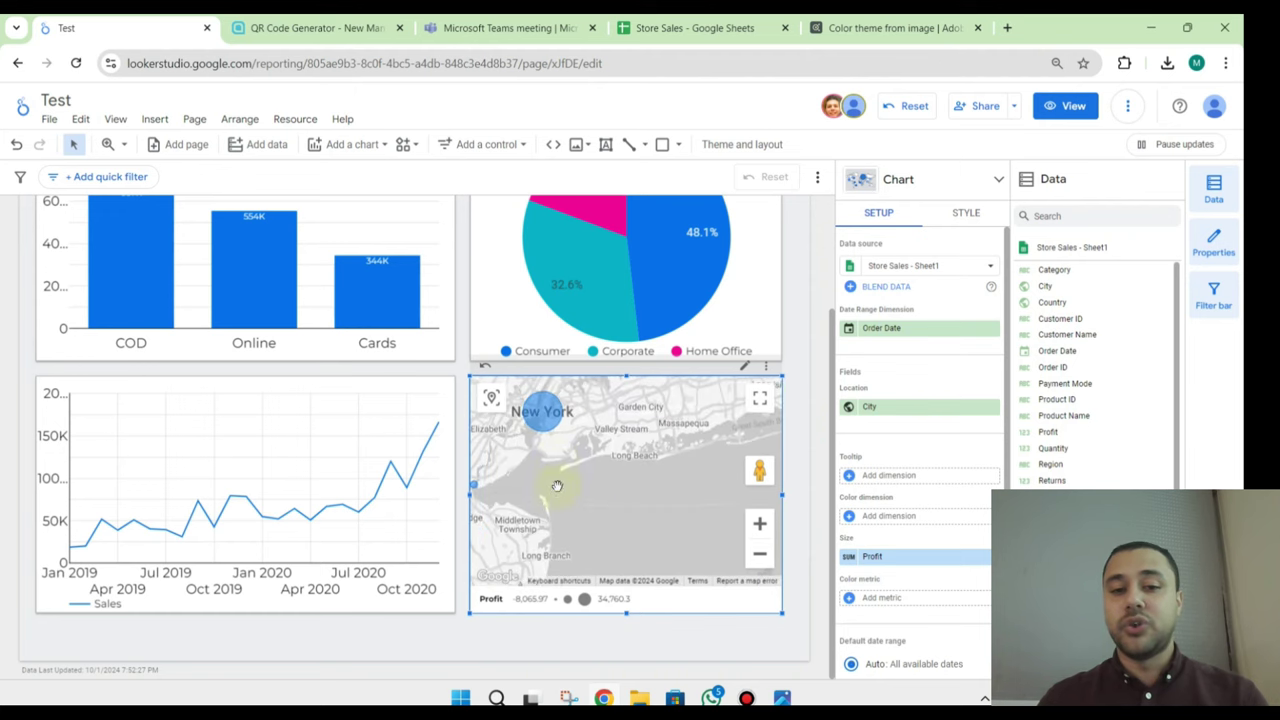
drag(600, 486, 680, 537)
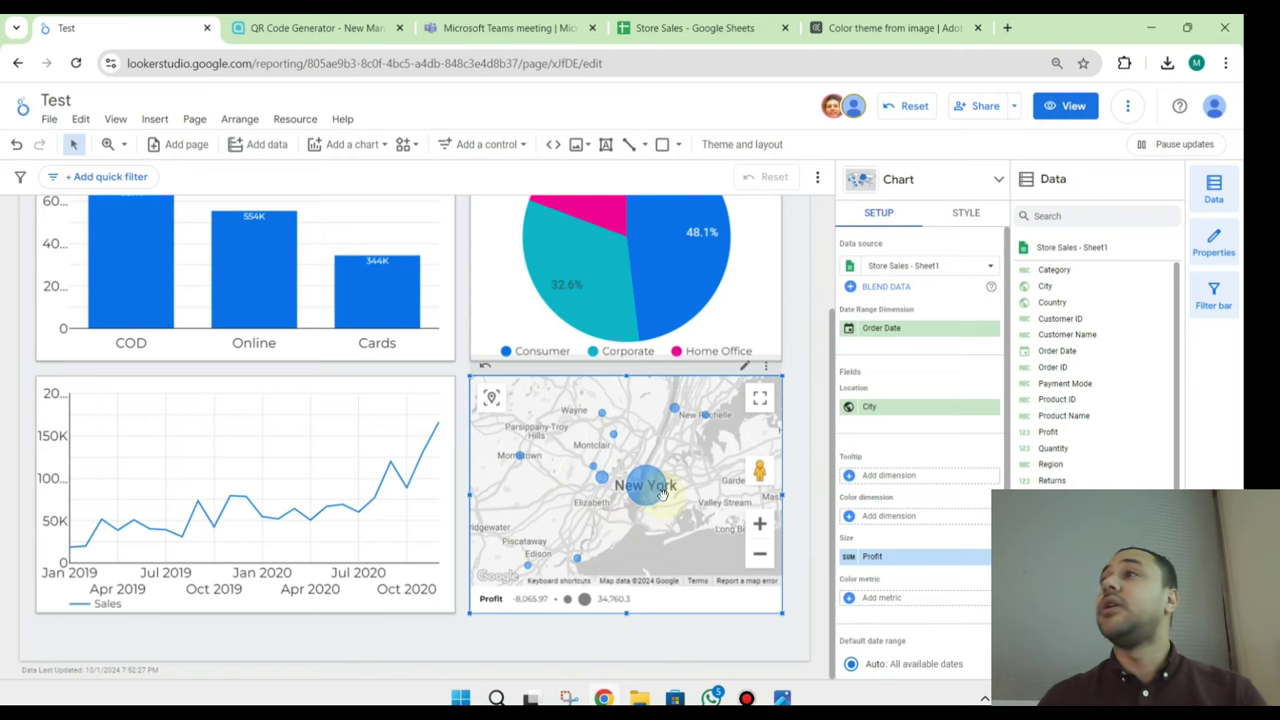
mouse_move(661, 494)
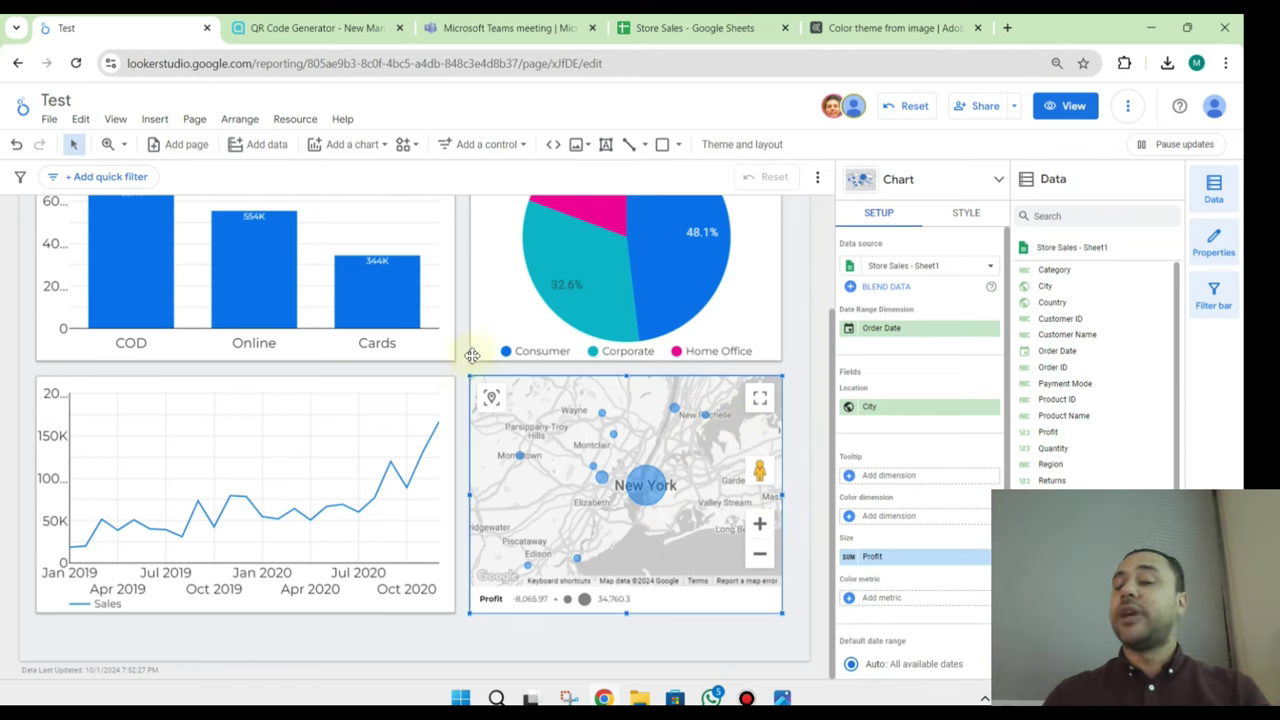
scroll(472, 355, up, 3)
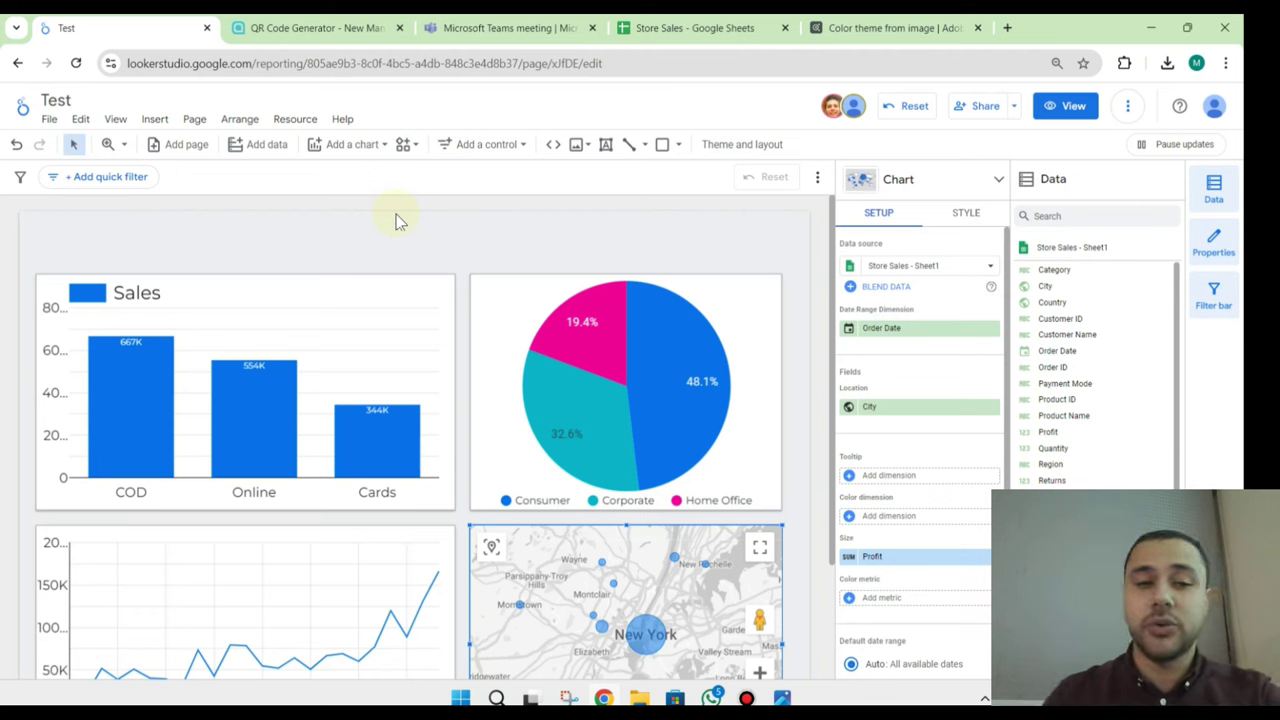
Rename the report title from 'Test' to 'Sales Dashboard'
click(48, 118)
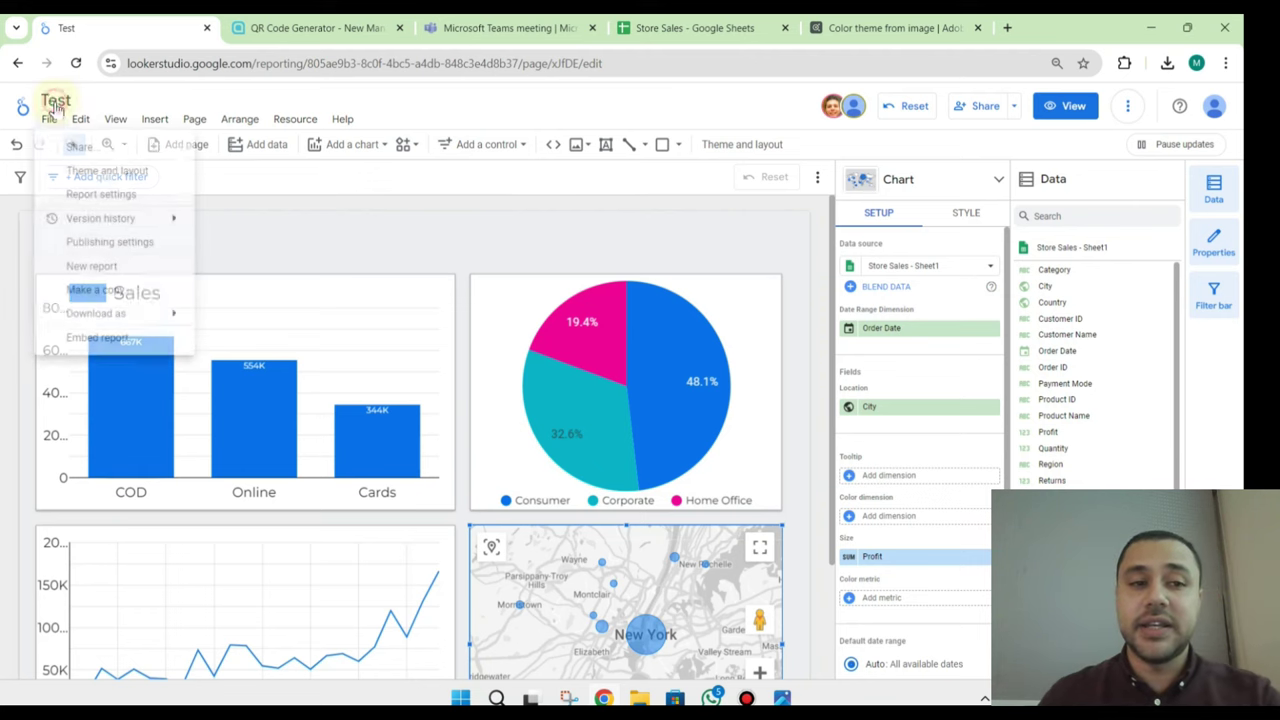
double_click(56, 101)
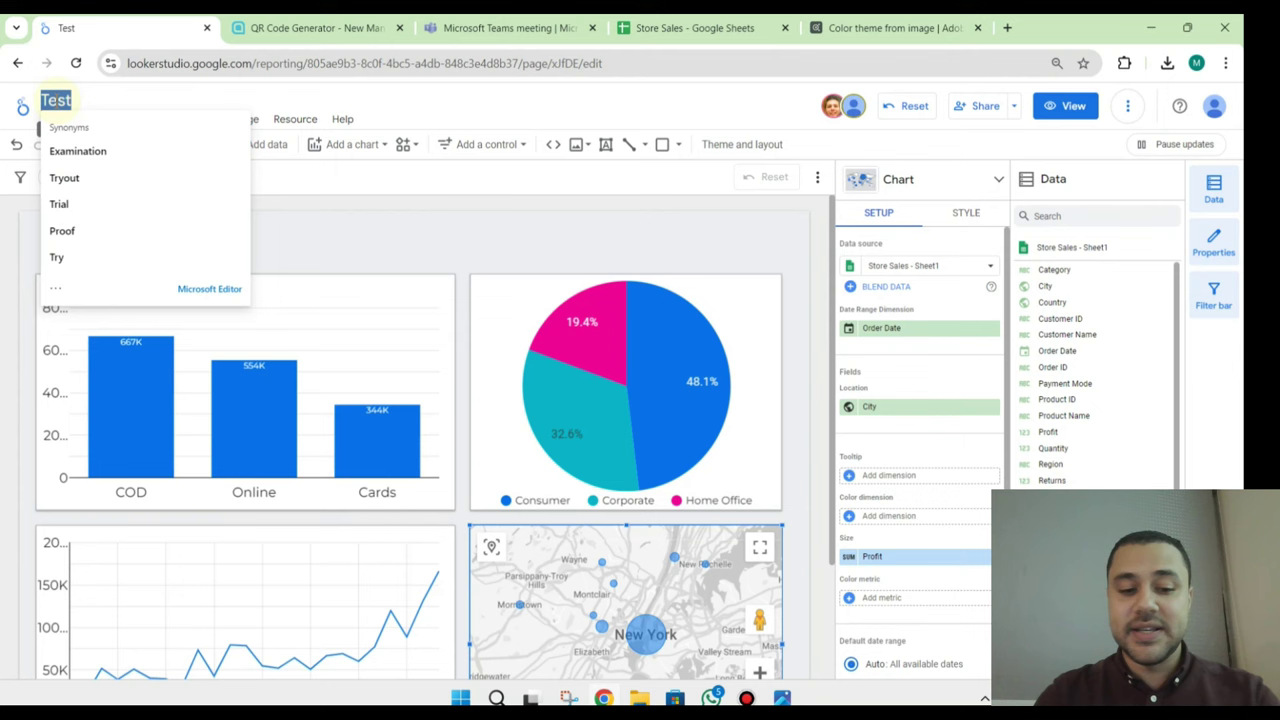
text(Sales Dashboard)
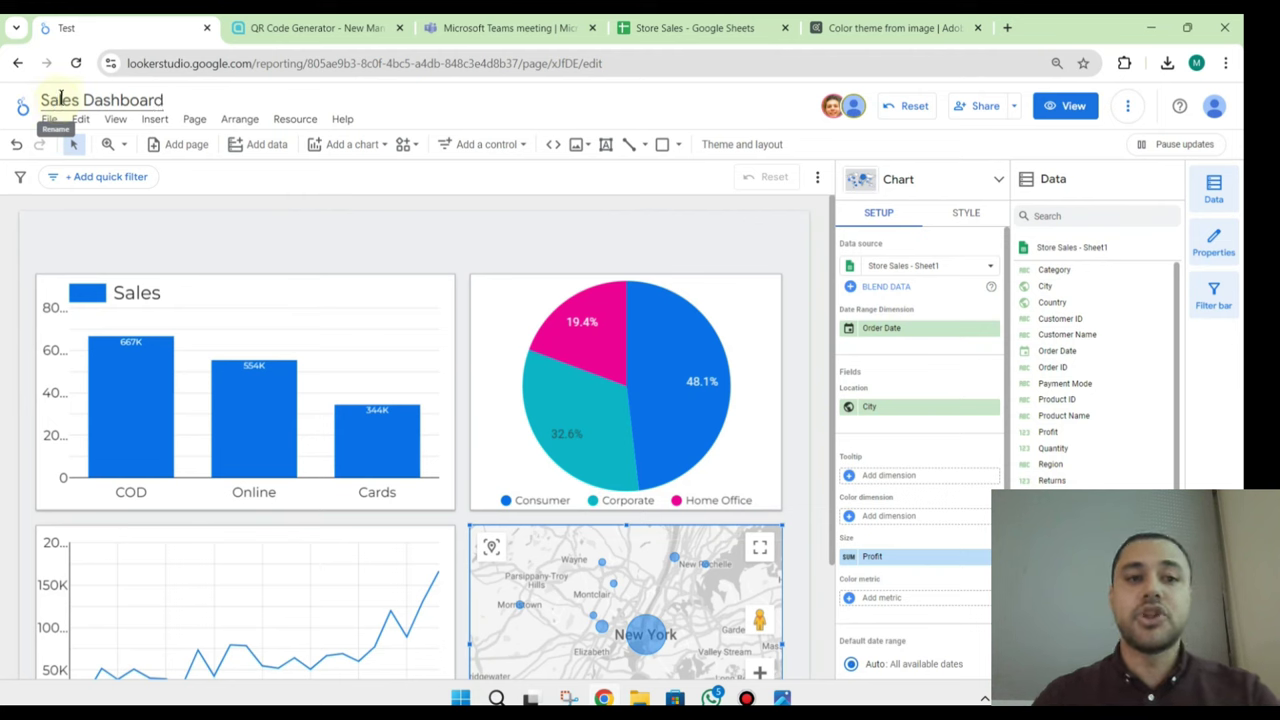
click(220, 212)
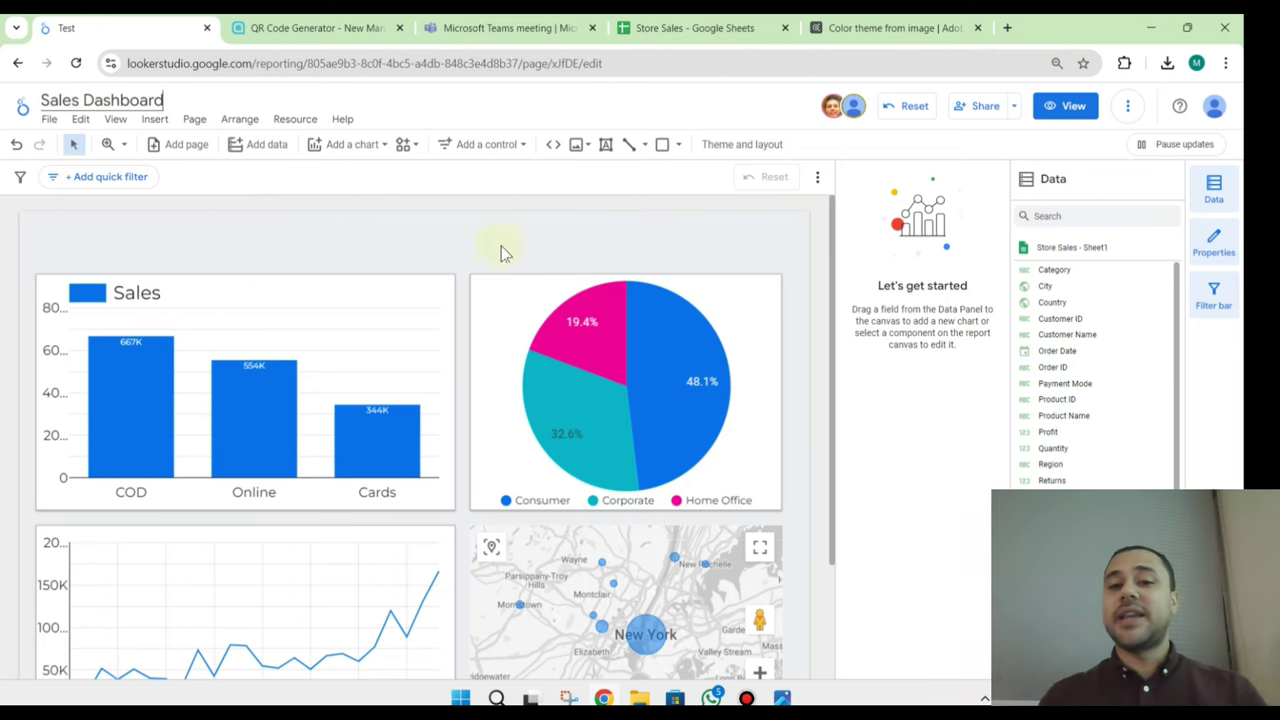
Move the line chart, bubble map, and bar and pie charts lower on the page
scroll(501, 246, down, 1)
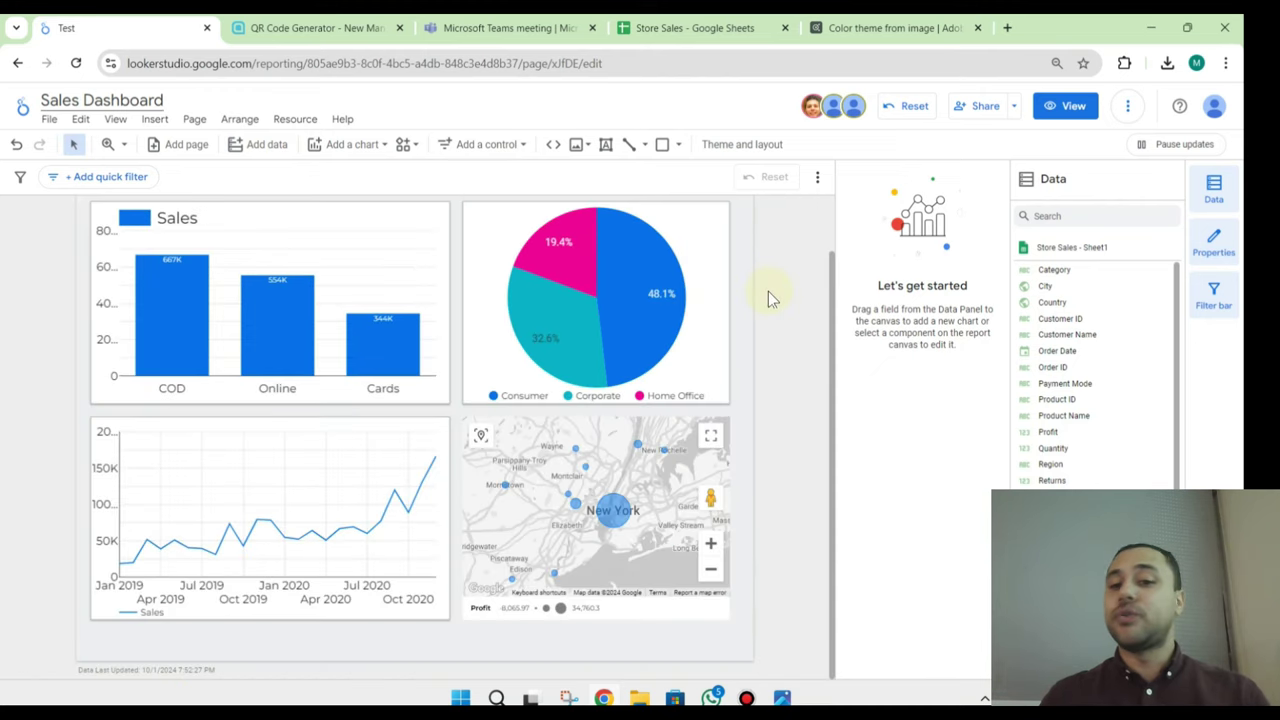
drag(331, 426, 329, 452)
click(520, 420)
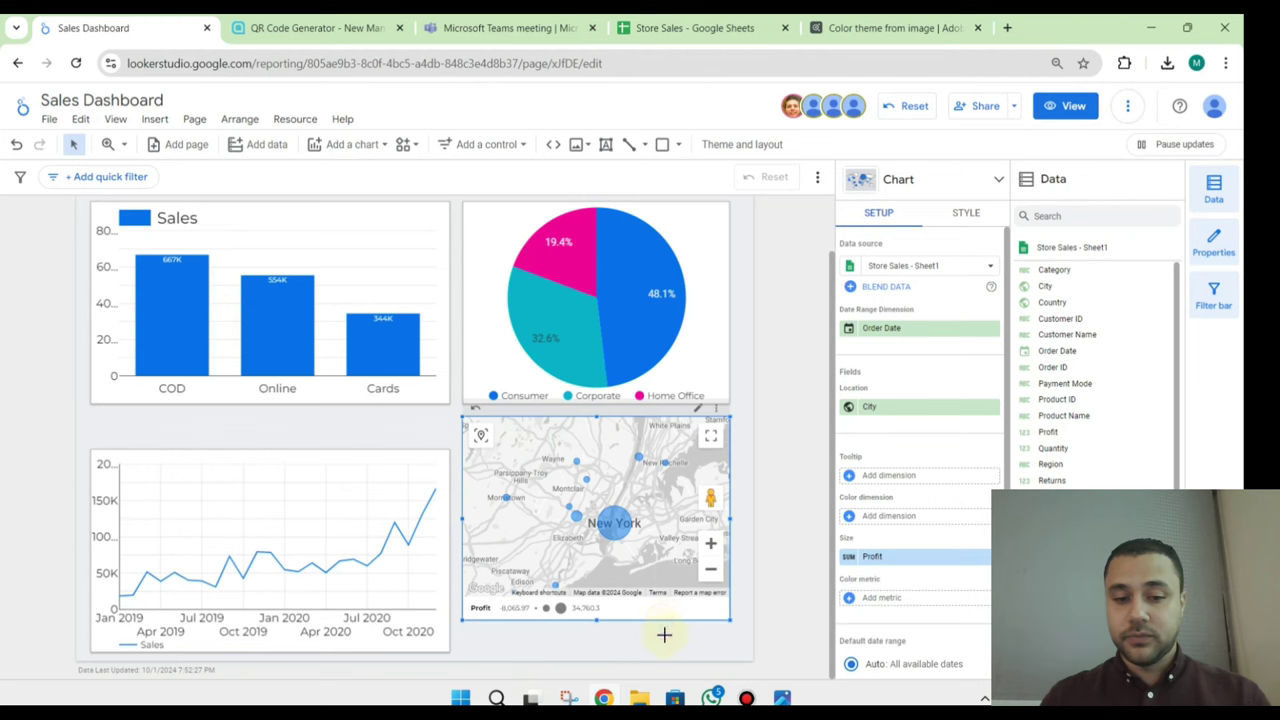
drag(724, 617, 725, 648)
click(488, 277)
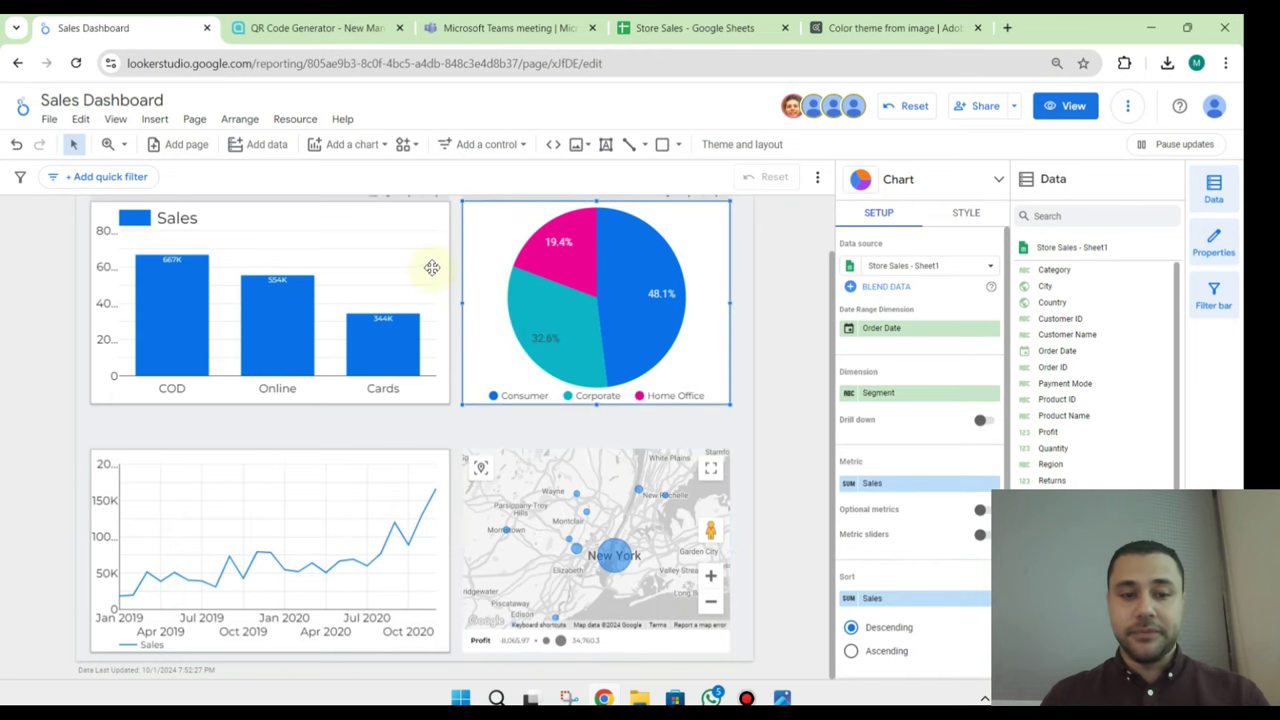
shift+click(429, 229)
drag(477, 214, 479, 250)
Widen the pie chart slightly and widen the bubble map to match it
drag(731, 337, 741, 337)
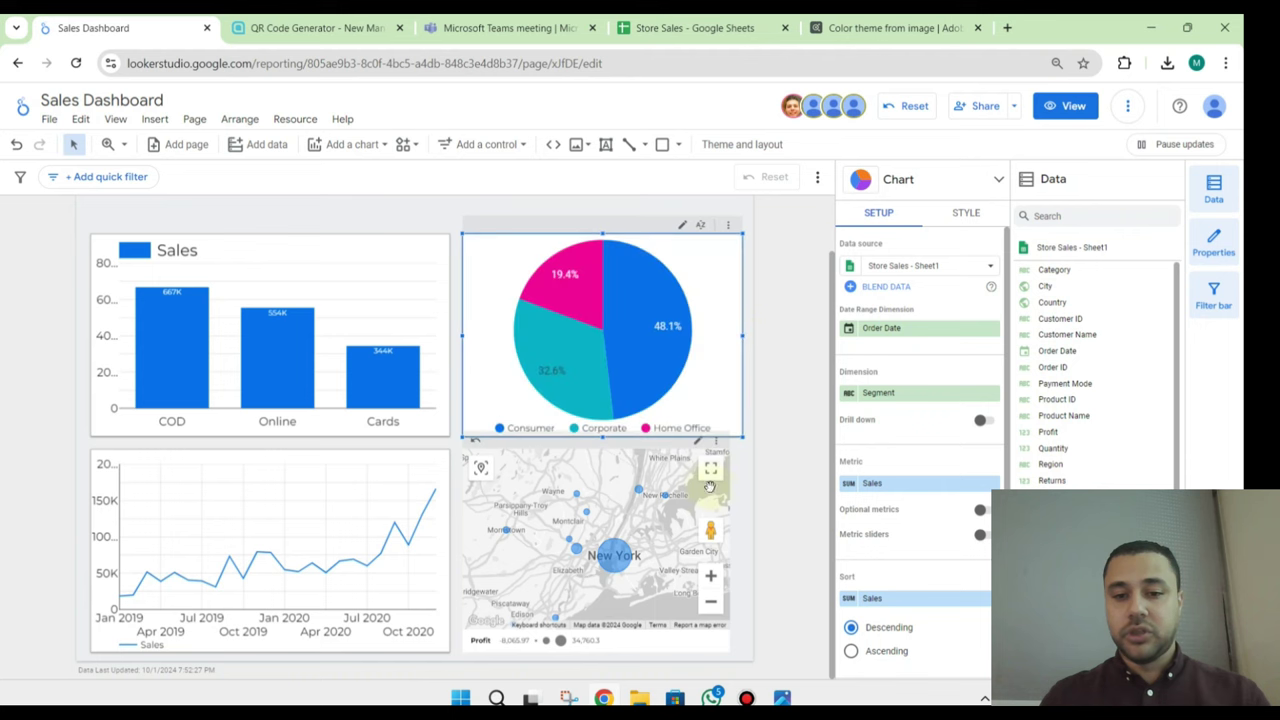
click(726, 508)
drag(729, 547, 743, 548)
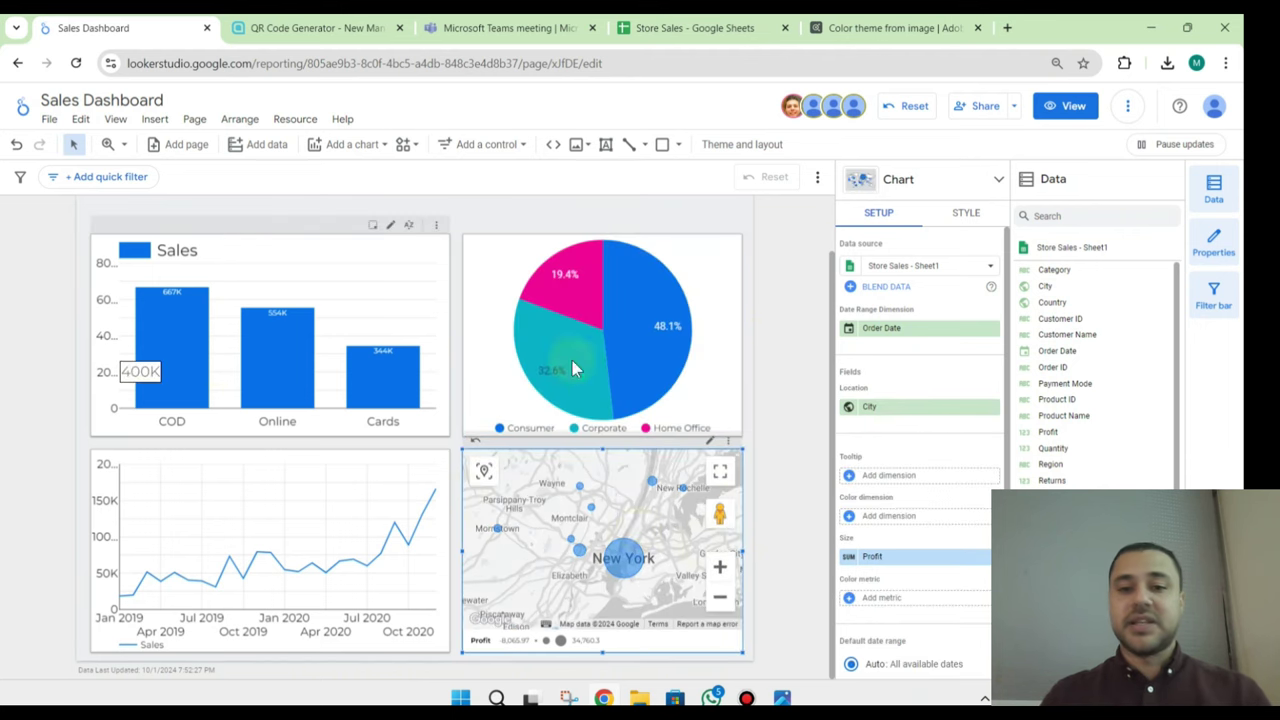
click(786, 345)
scroll(750, 385, up, 1)
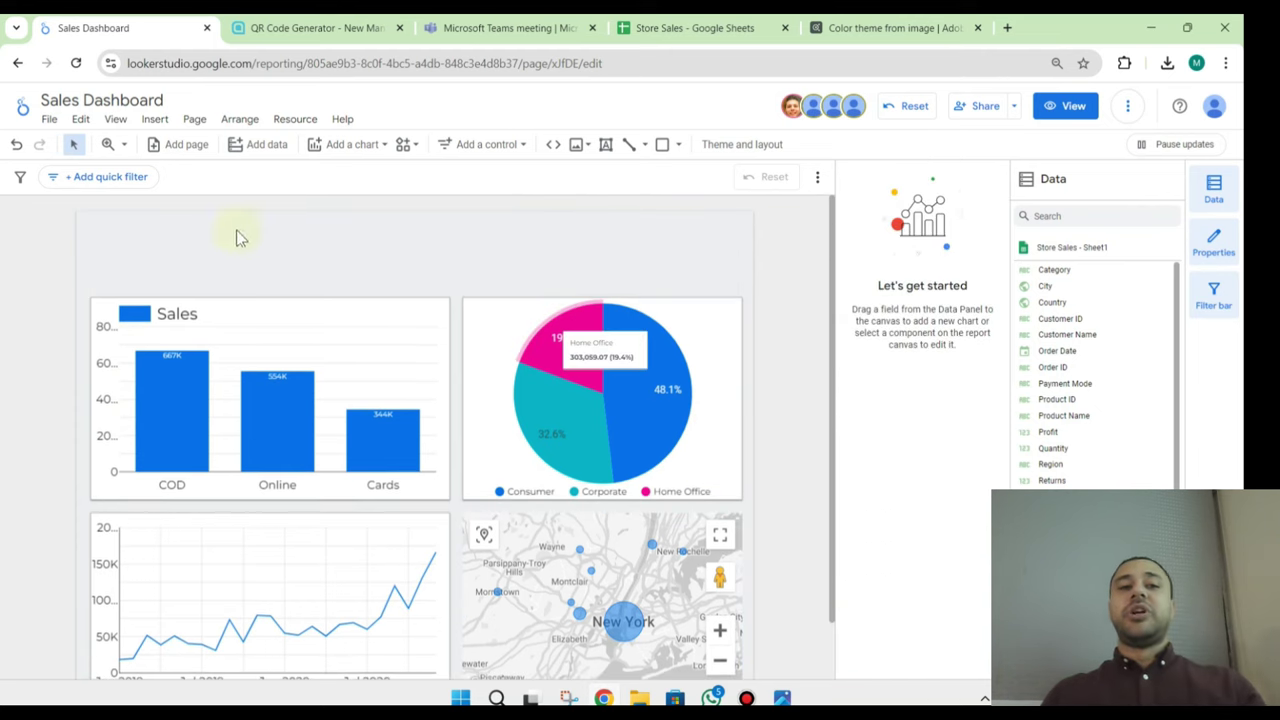
click(155, 121)
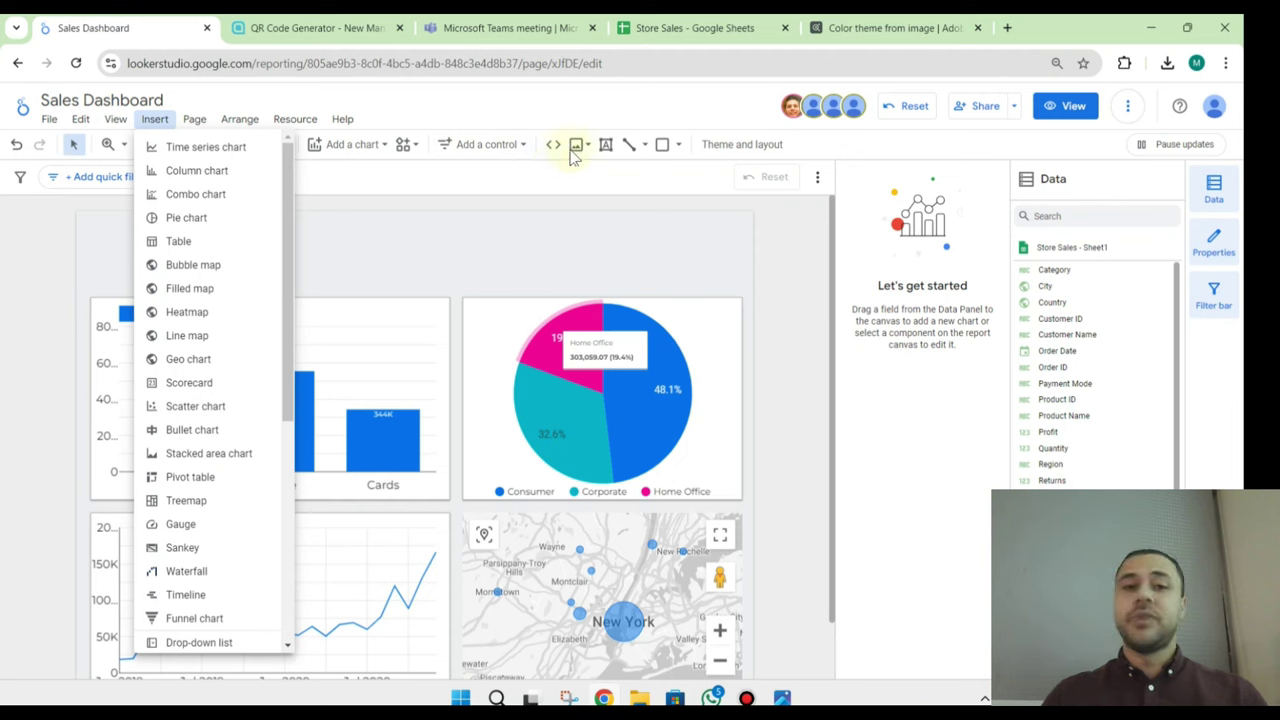
Draw a text box across the empty top strip for the 'Sales Dashboard' heading
click(629, 231)
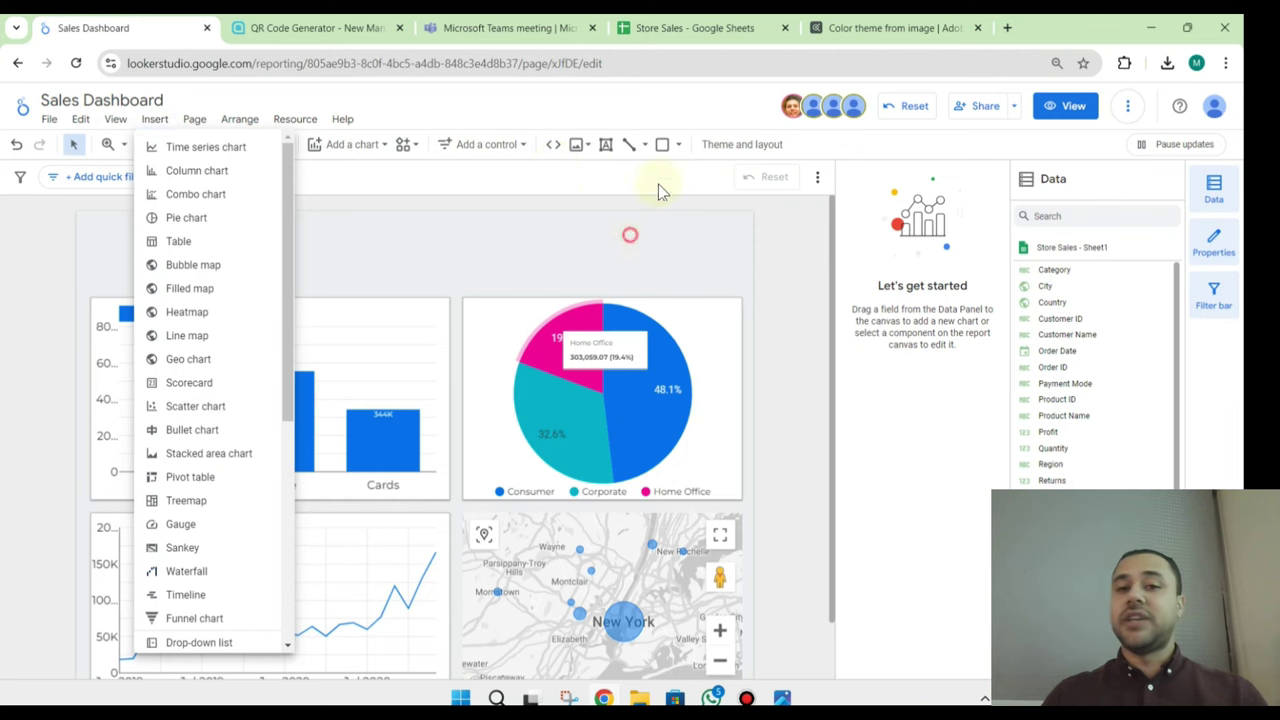
click(607, 148)
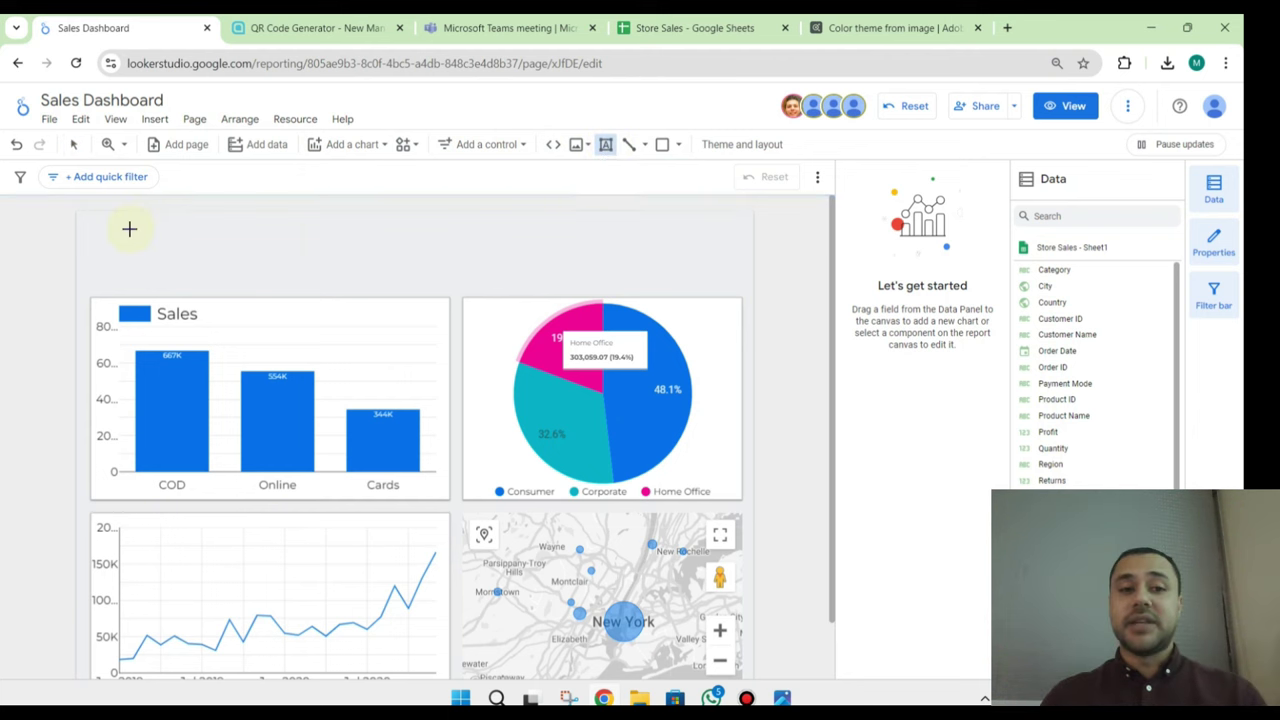
drag(125, 222, 717, 280)
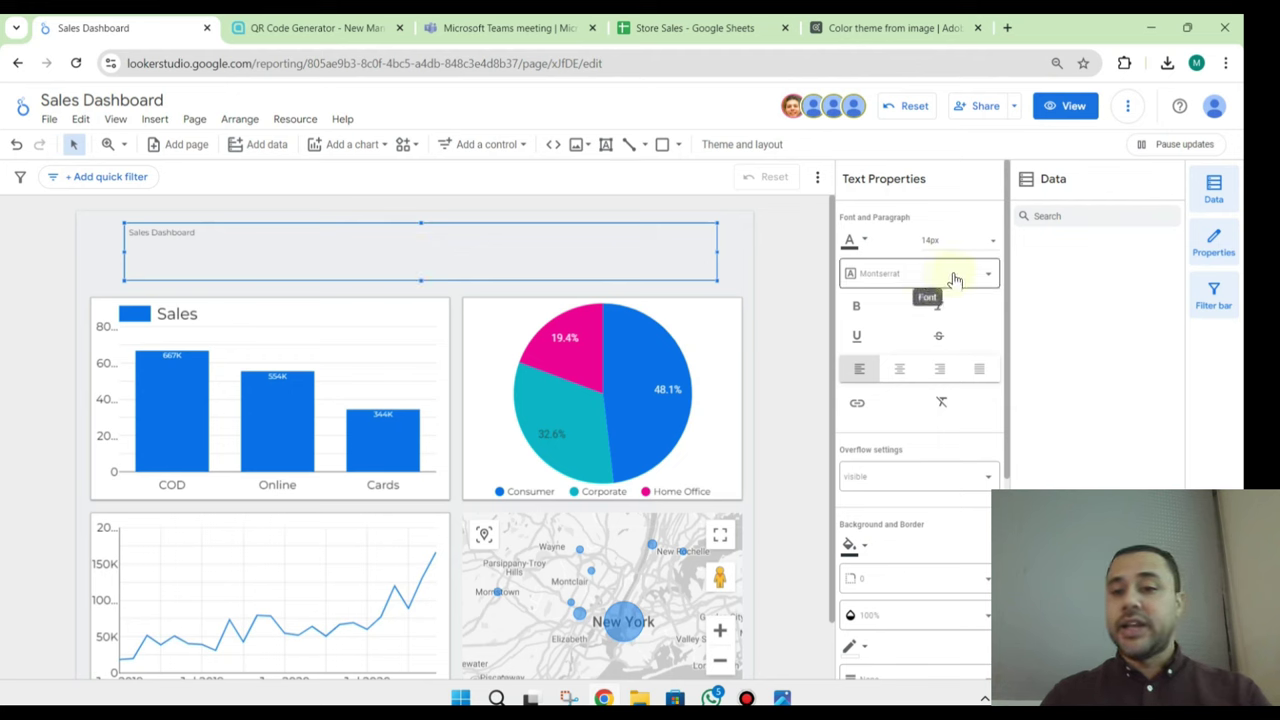
Raise the title's font size from 48px through 60px to 72px
click(977, 243)
scroll(966, 340, down, 3)
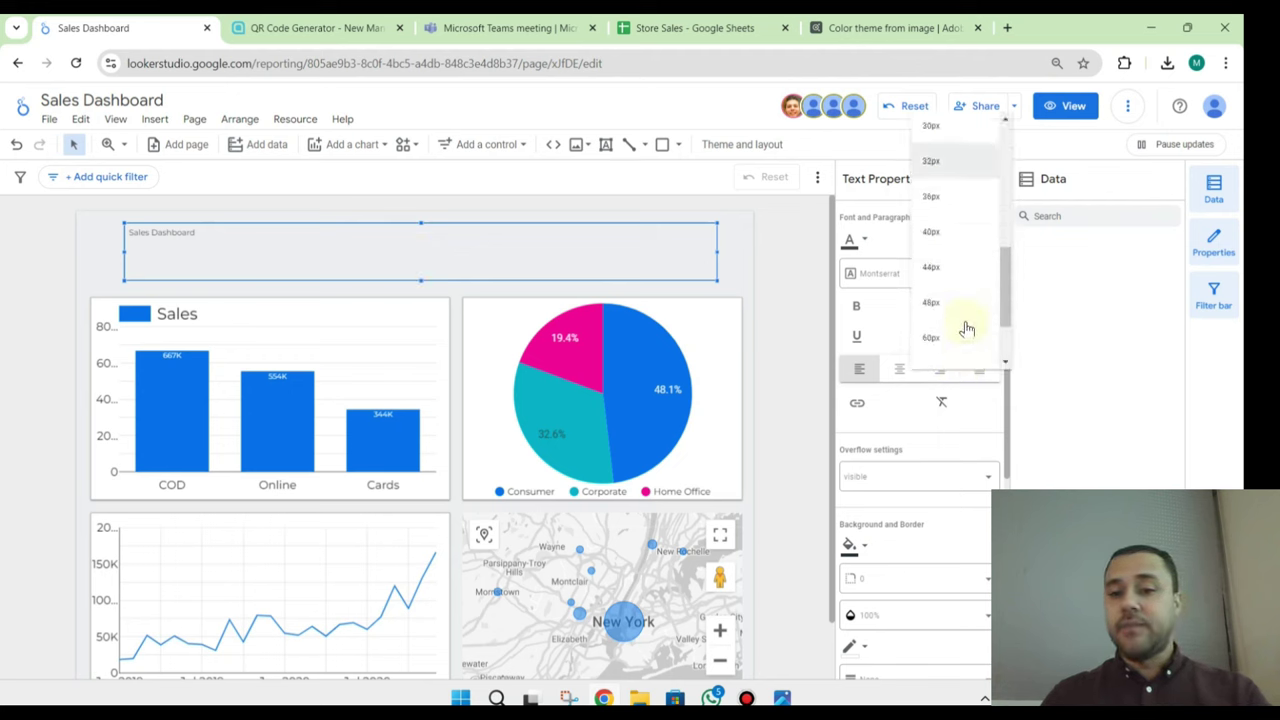
click(958, 310)
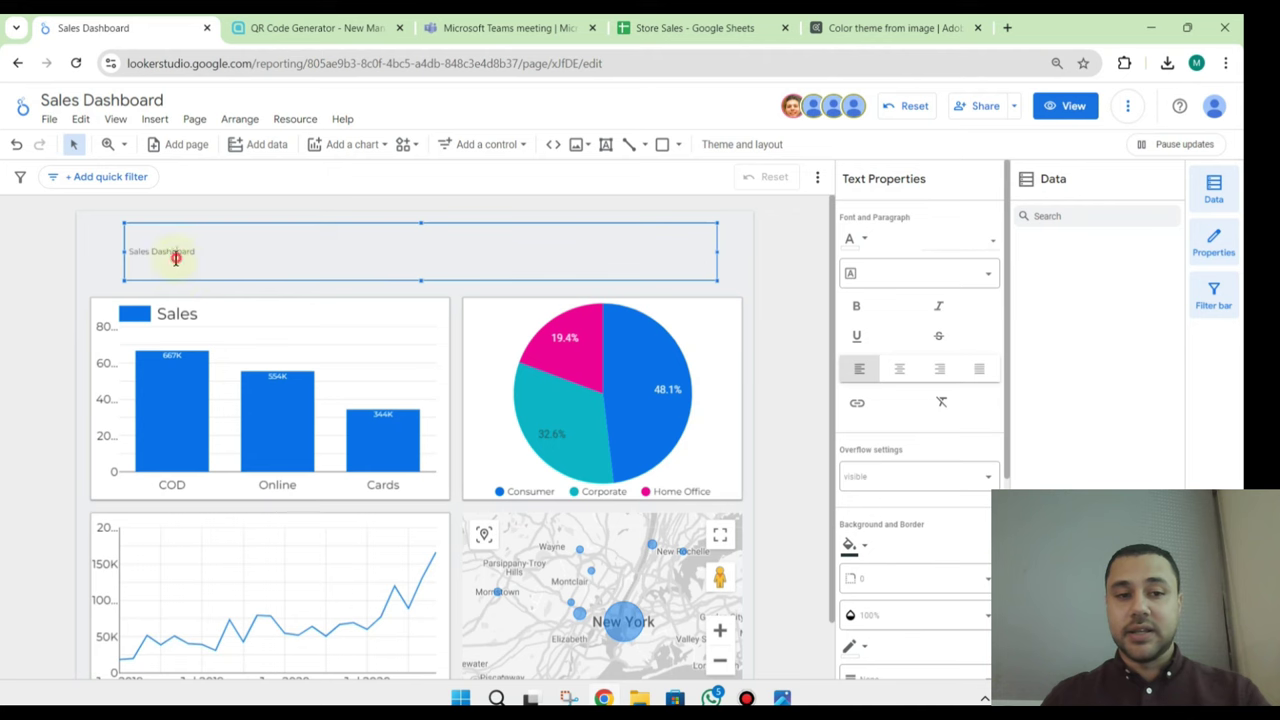
triple_click(176, 258)
click(966, 242)
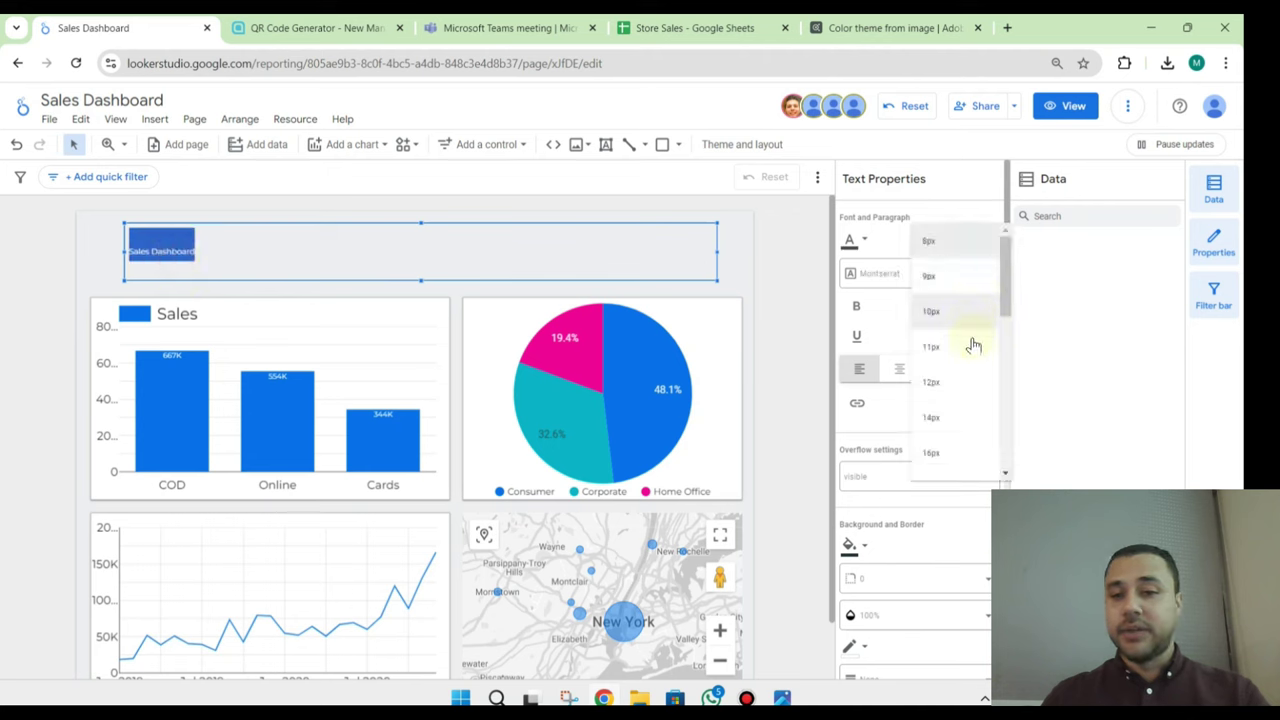
scroll(966, 350, down, 5)
click(960, 326)
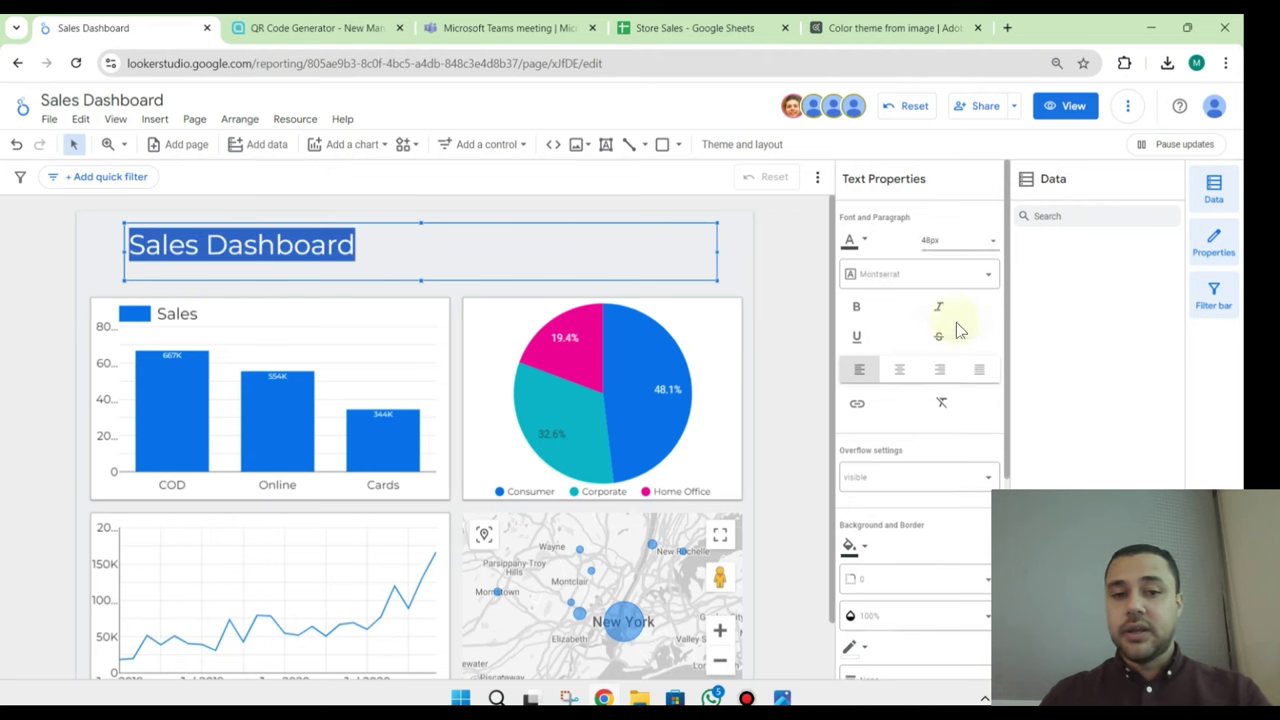
click(975, 243)
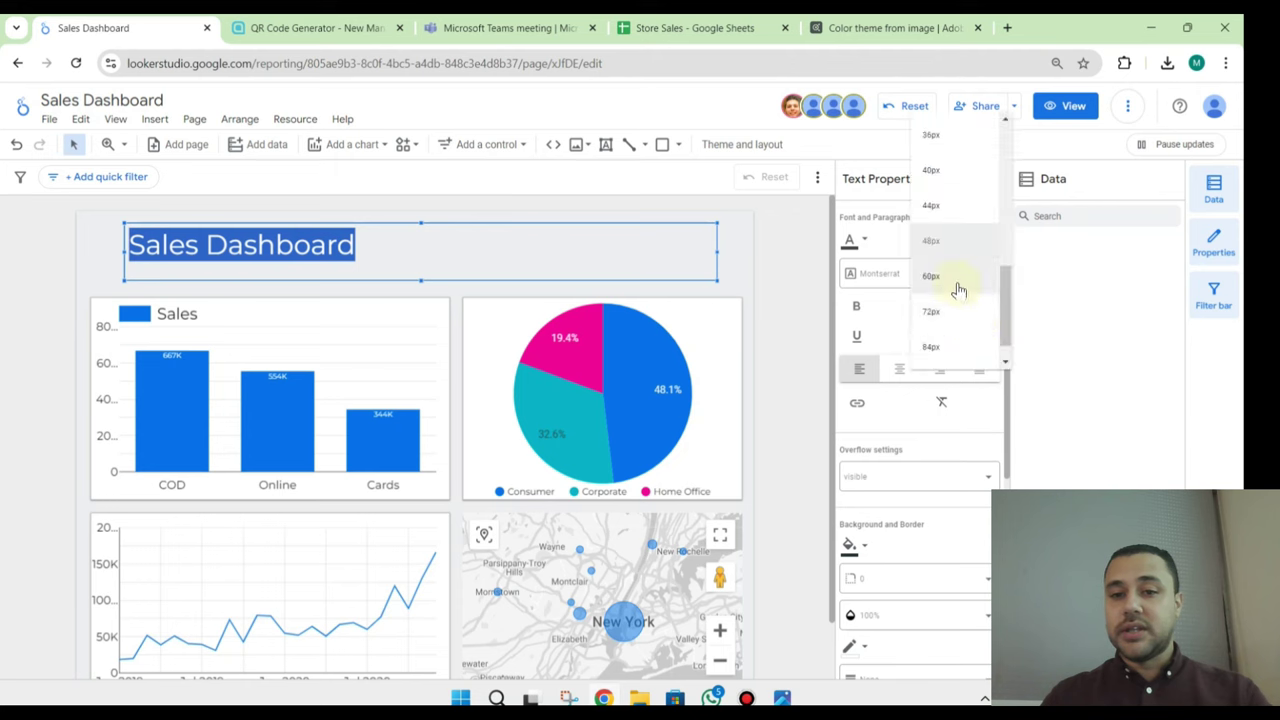
click(958, 278)
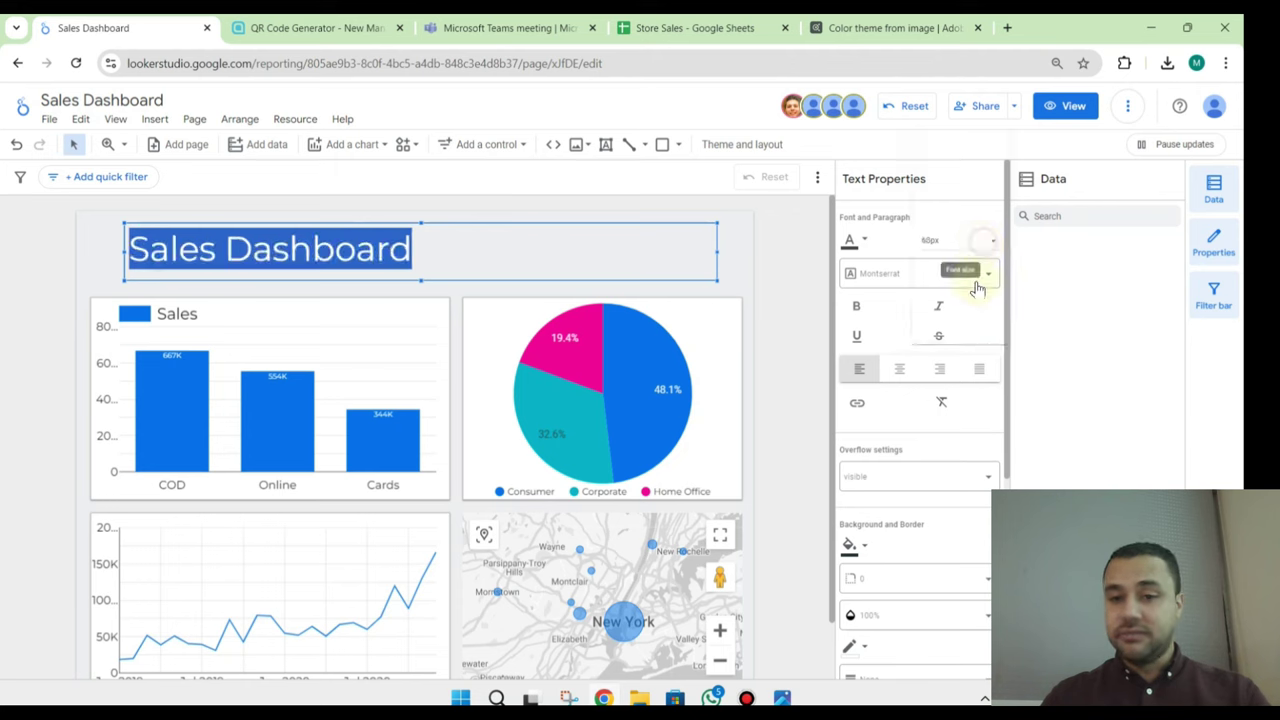
click(976, 243)
click(960, 281)
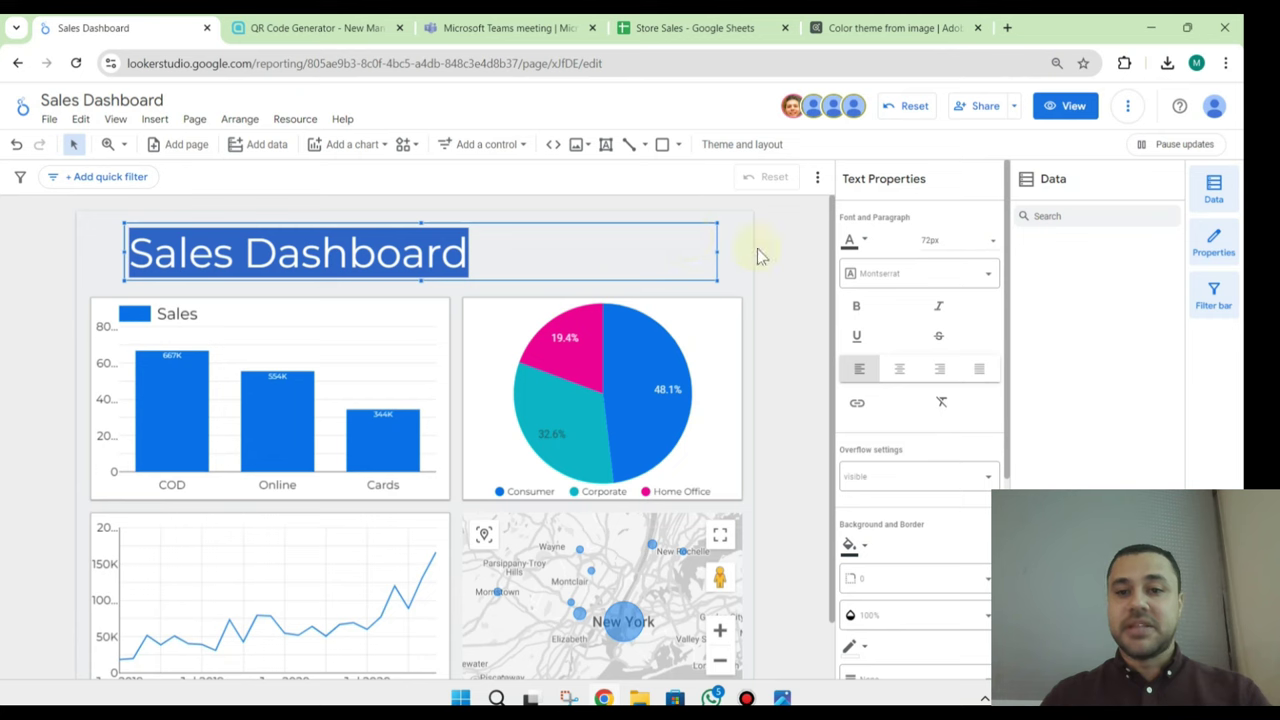
click(788, 249)
click(475, 249)
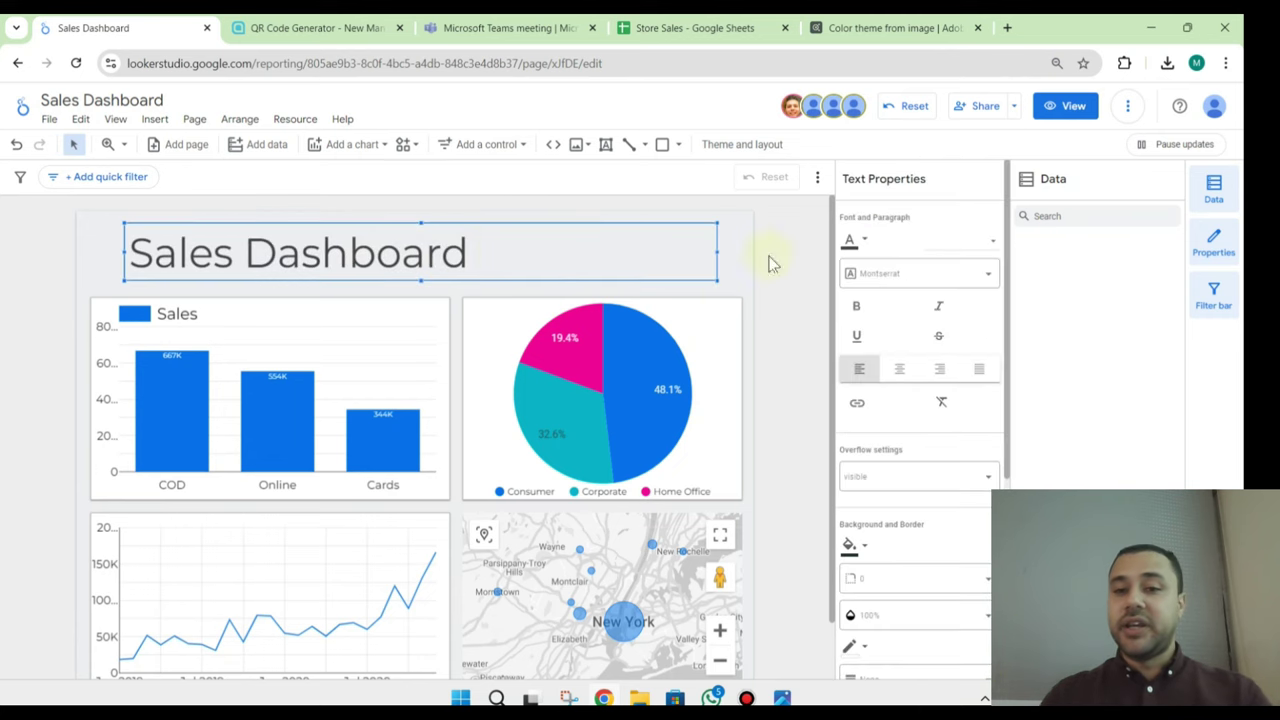
scroll(921, 415, down, 2)
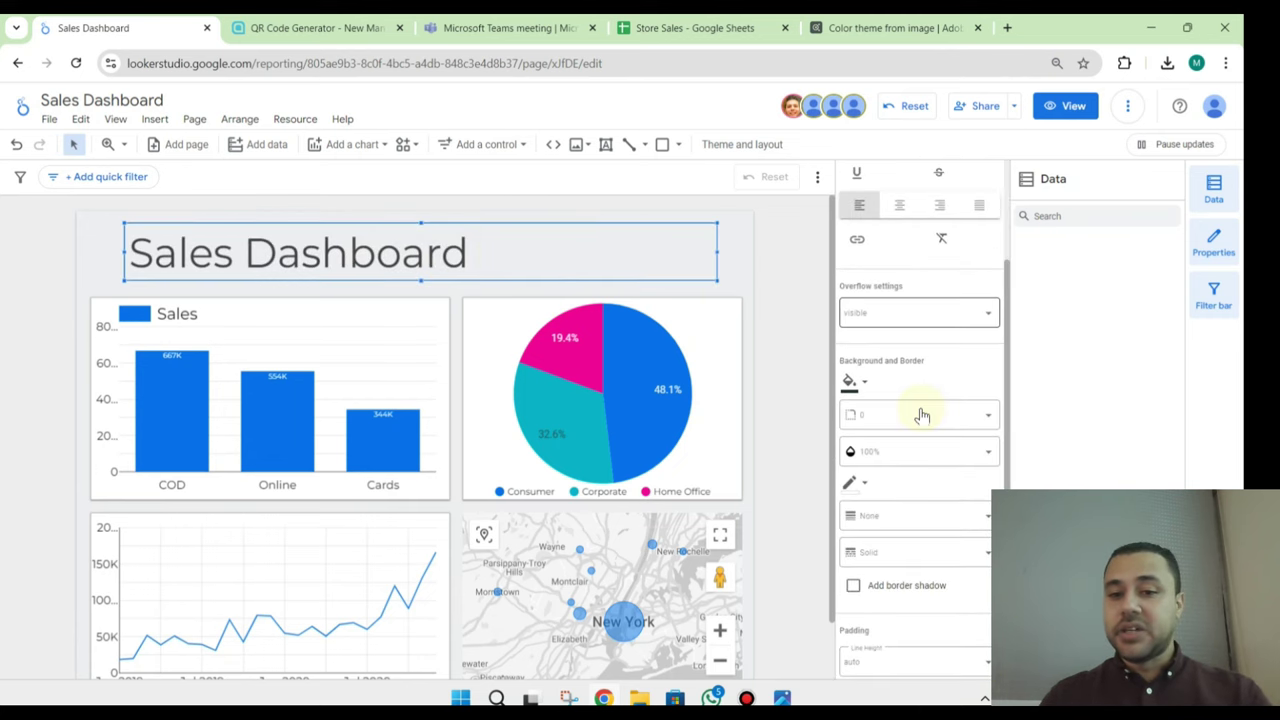
Fill the title box with a blue background and stretch it to full width
click(853, 381)
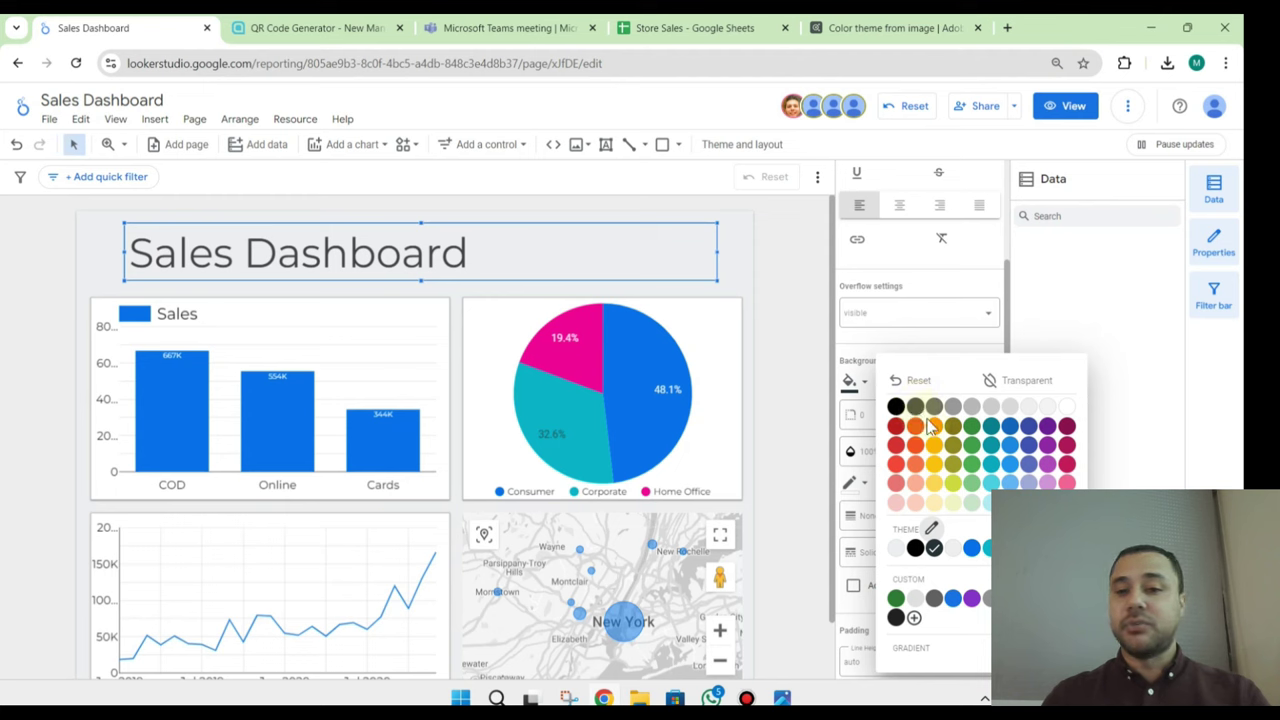
click(1010, 444)
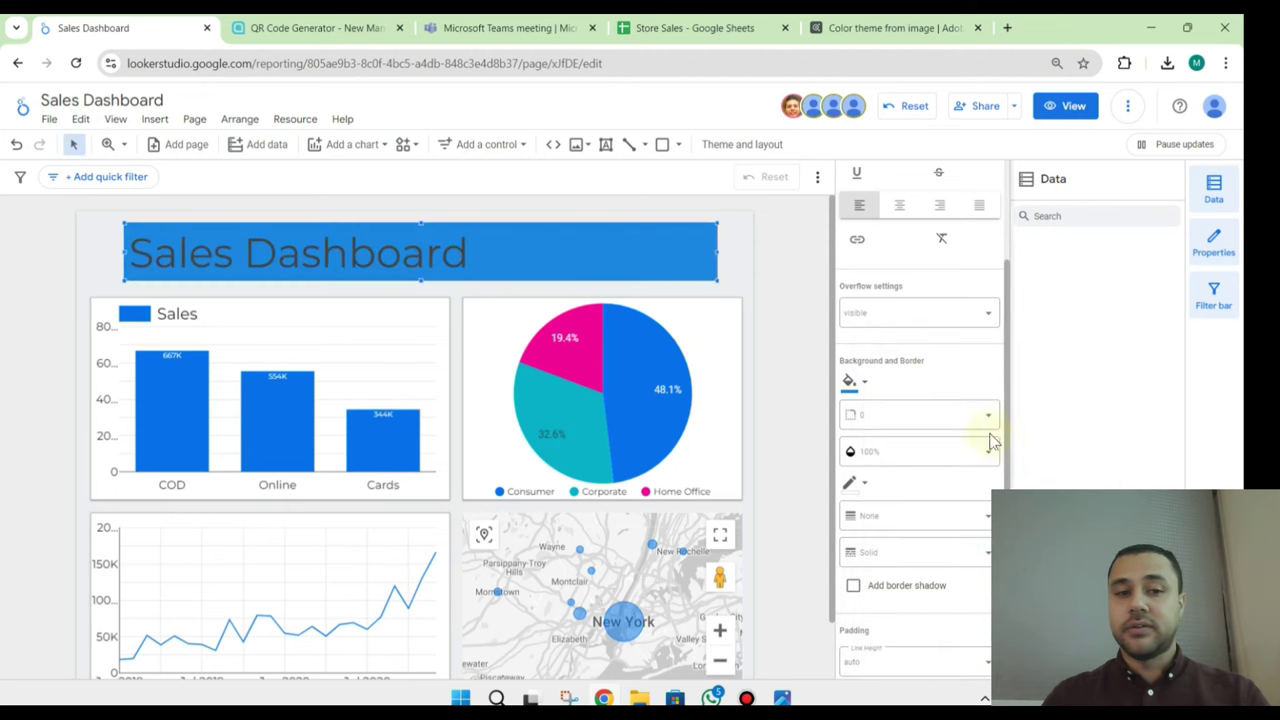
click(536, 244)
drag(716, 247, 744, 255)
click(160, 228)
drag(124, 250, 90, 251)
Make the 'Sales Dashboard' title text white and bold
click(226, 252)
double_click(226, 252)
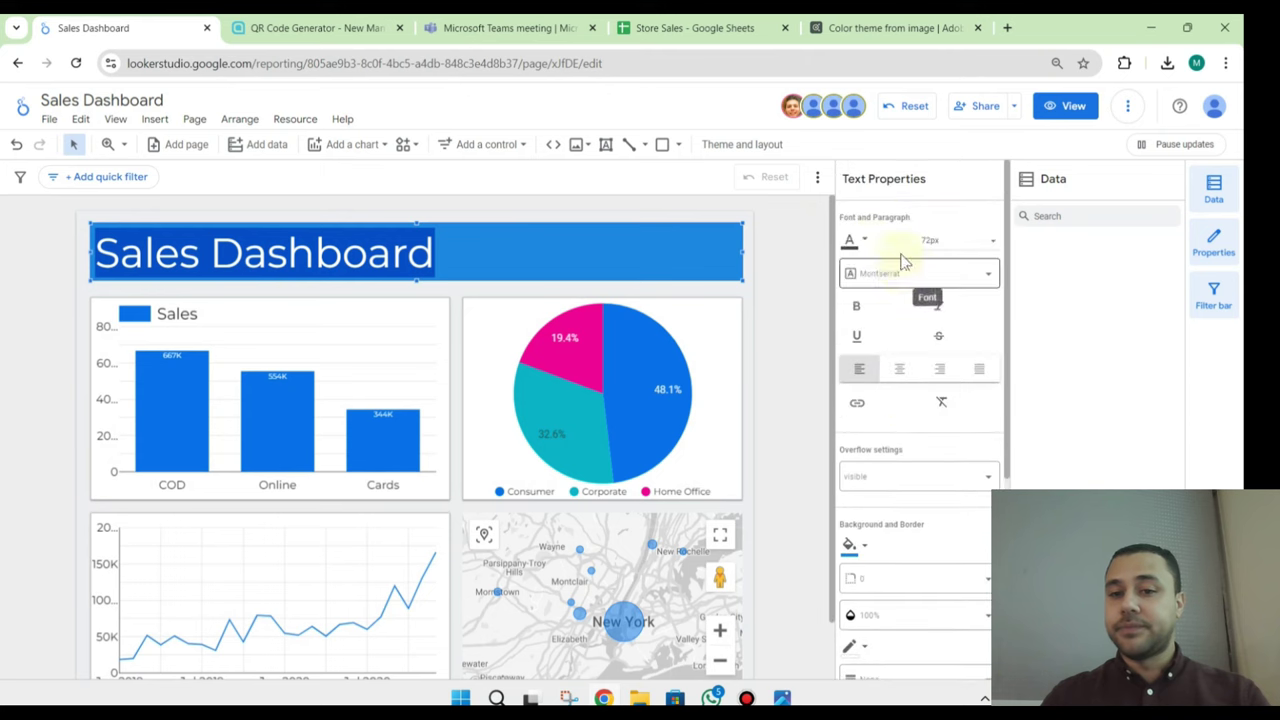
click(858, 240)
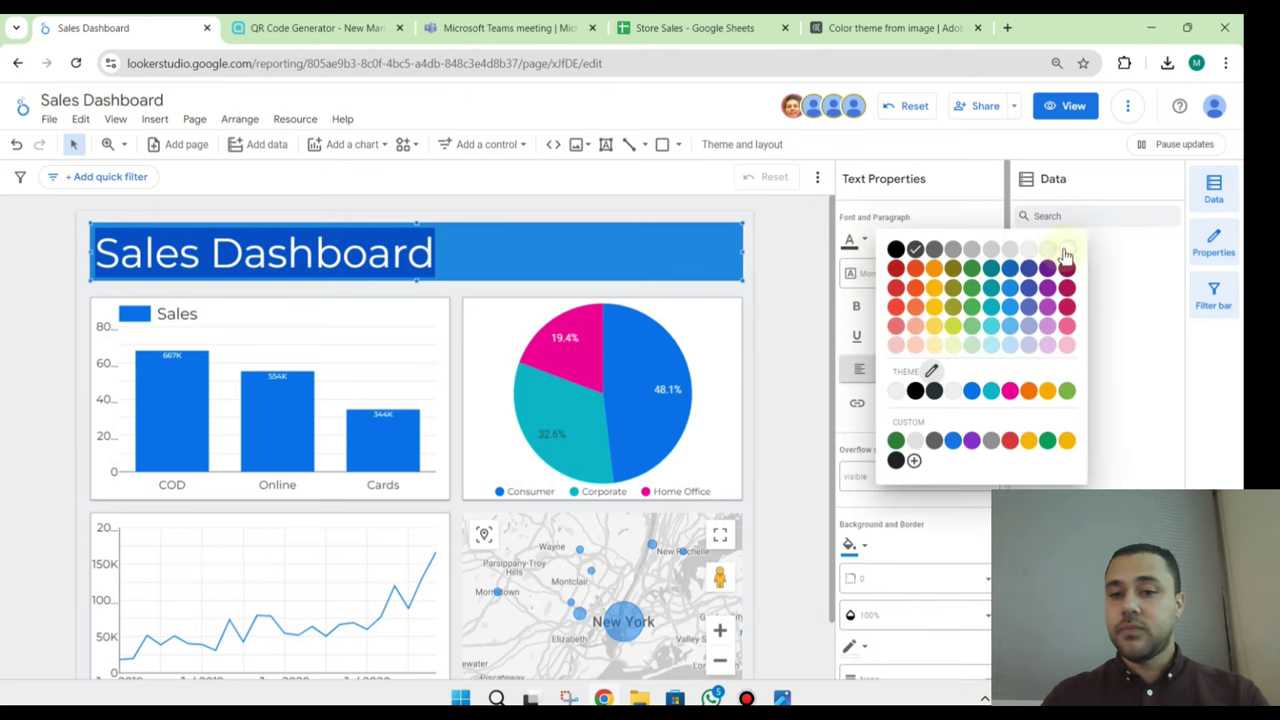
click(1065, 252)
click(857, 309)
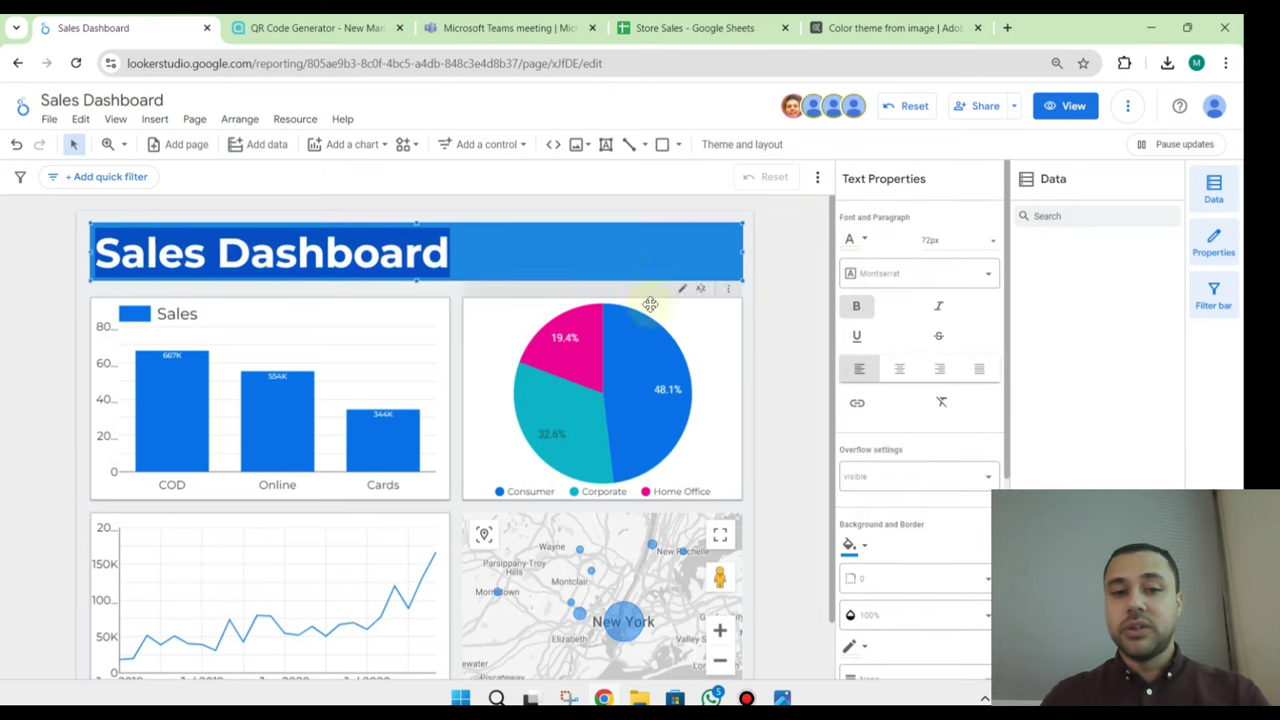
click(804, 296)
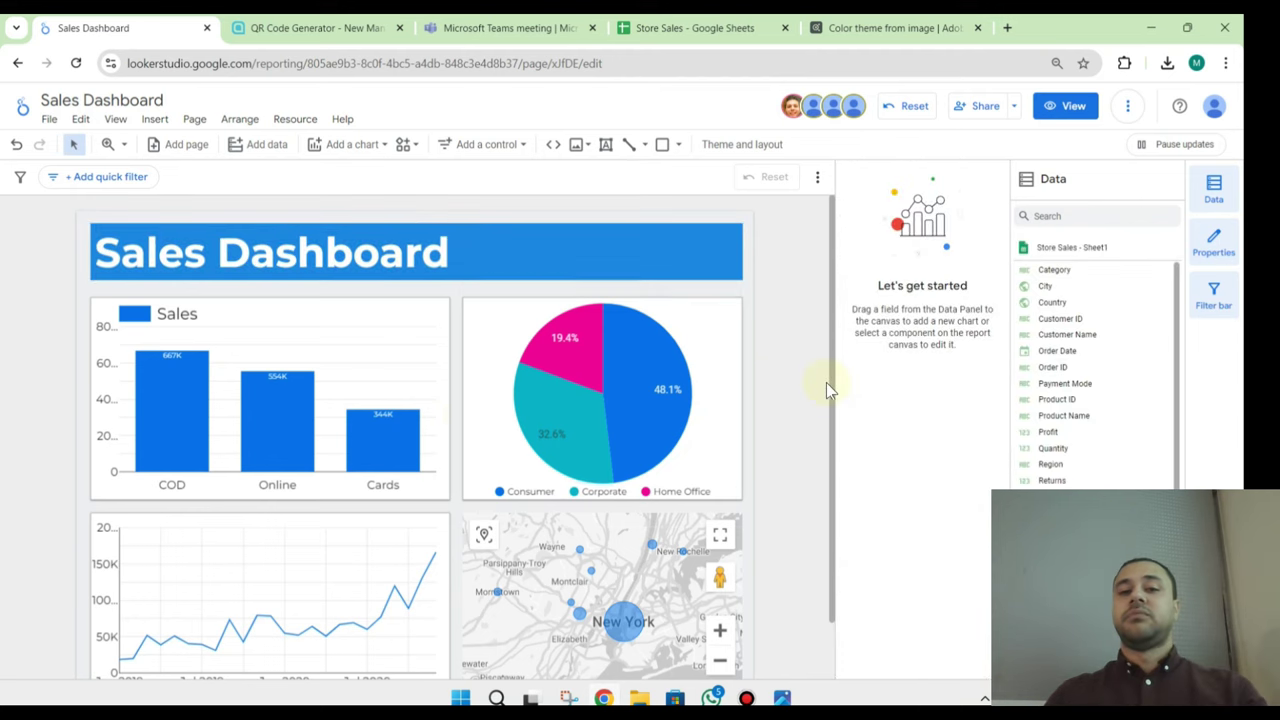
scroll(826, 383, down, 2)
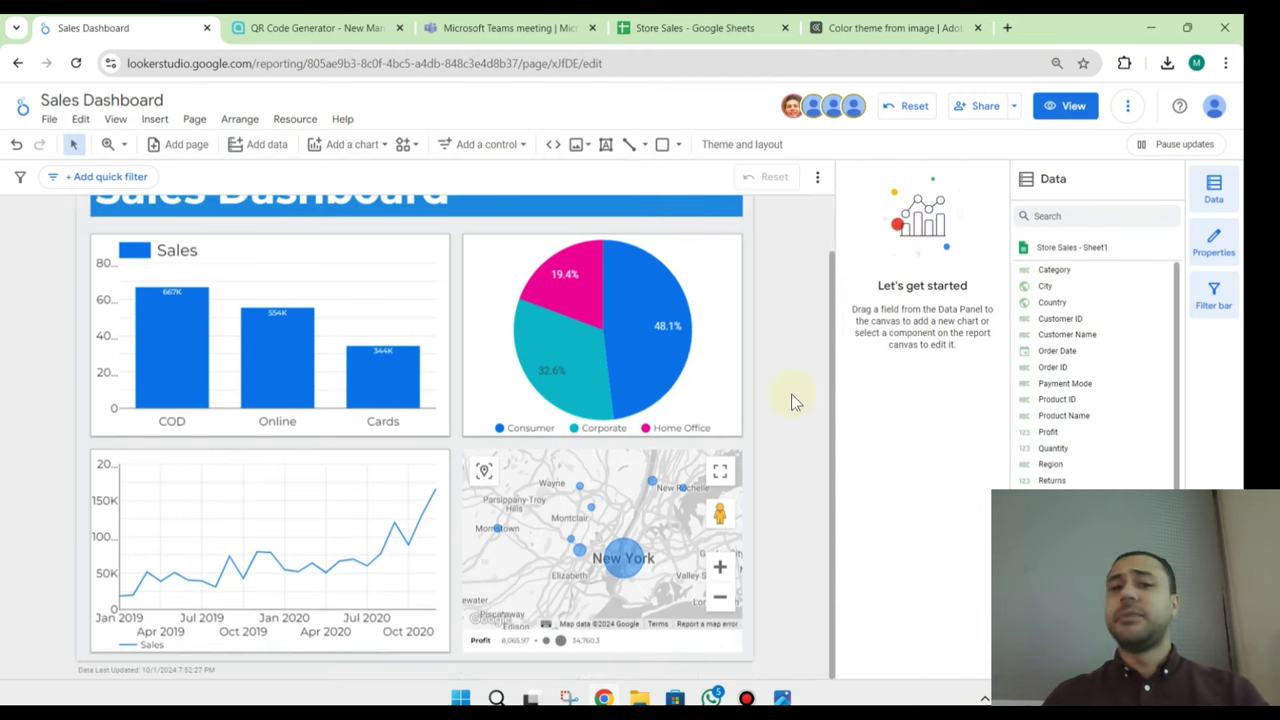
scroll(760, 318, up, 2)
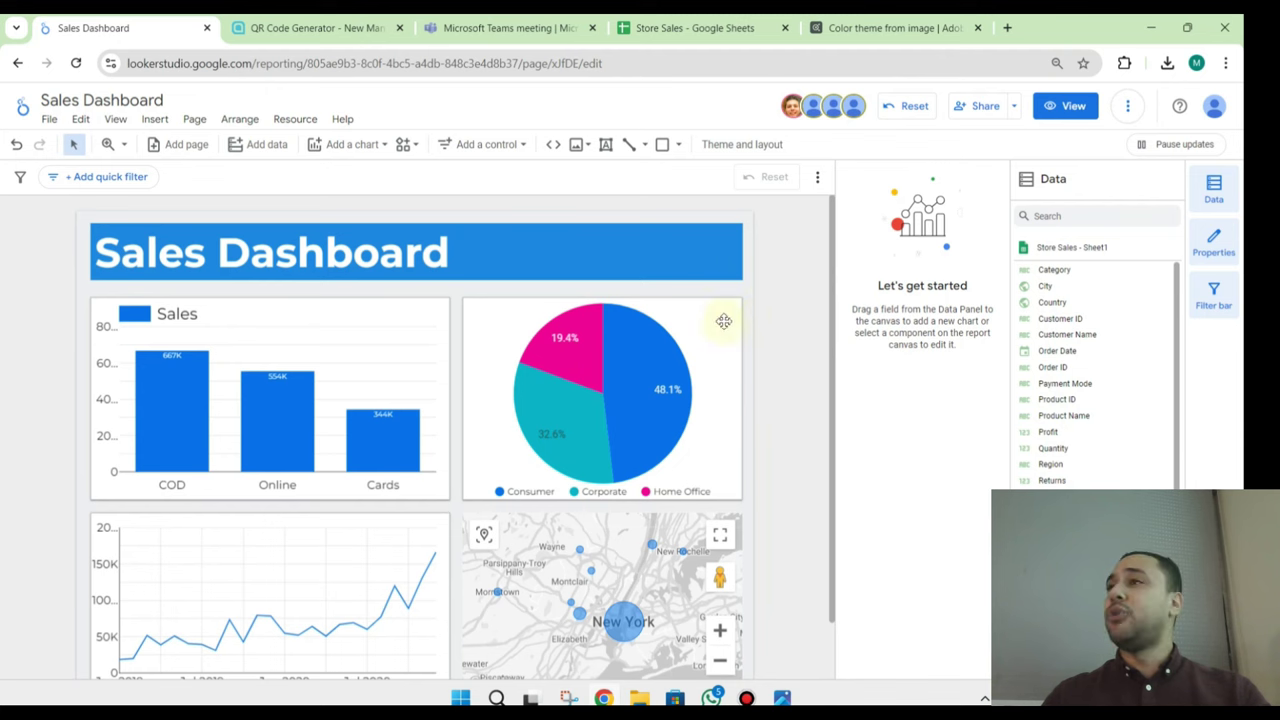
Place a Sales scorecard reading 1,565,804.32 at the banner's right end and widen it to fit
click(156, 120)
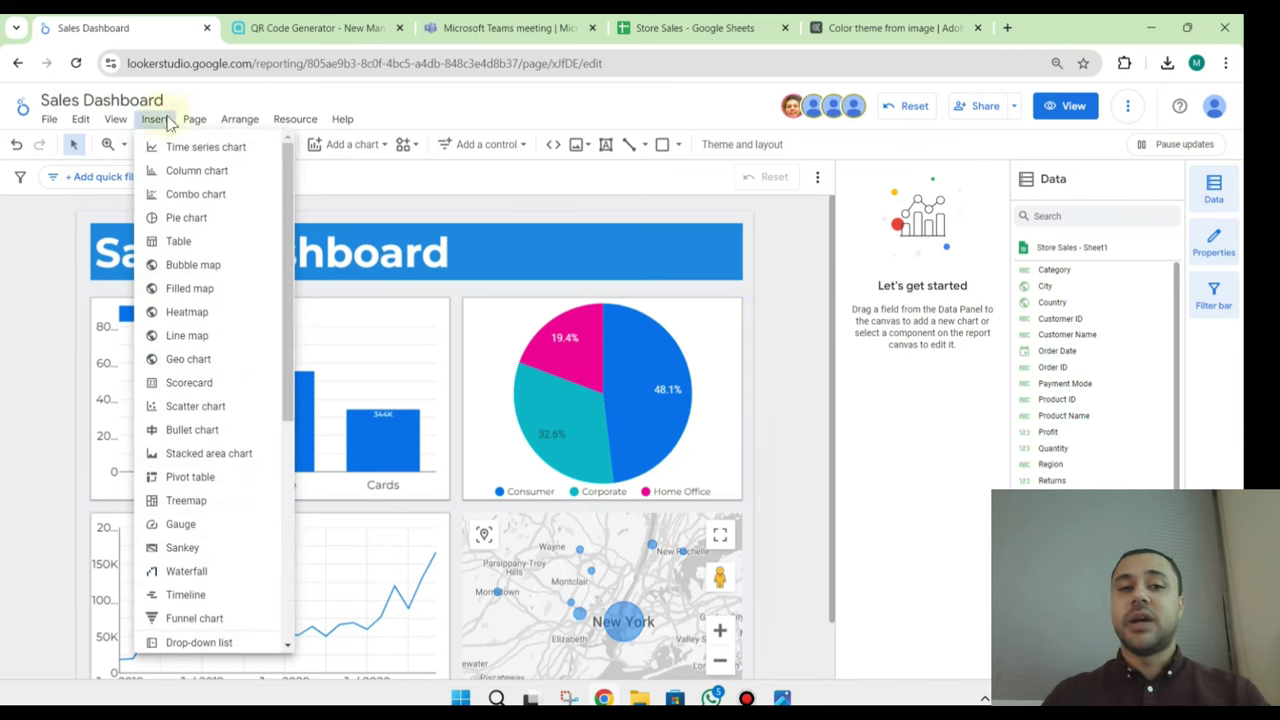
click(353, 146)
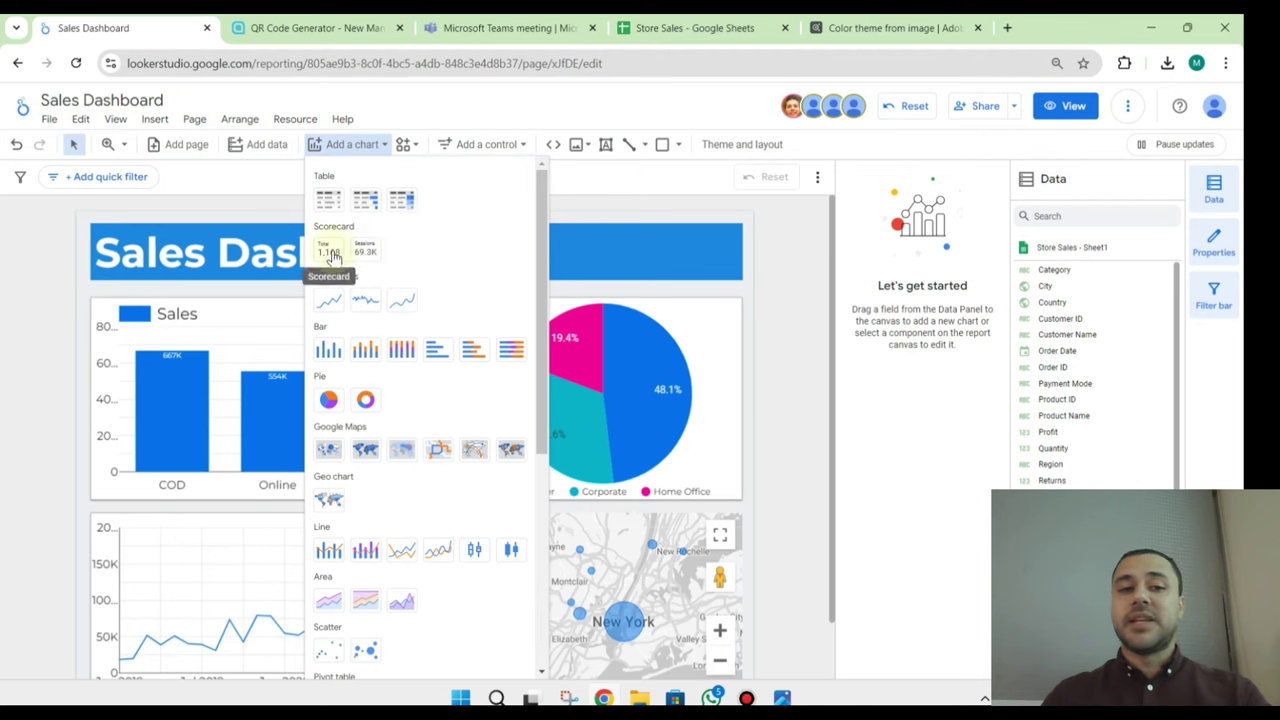
click(331, 254)
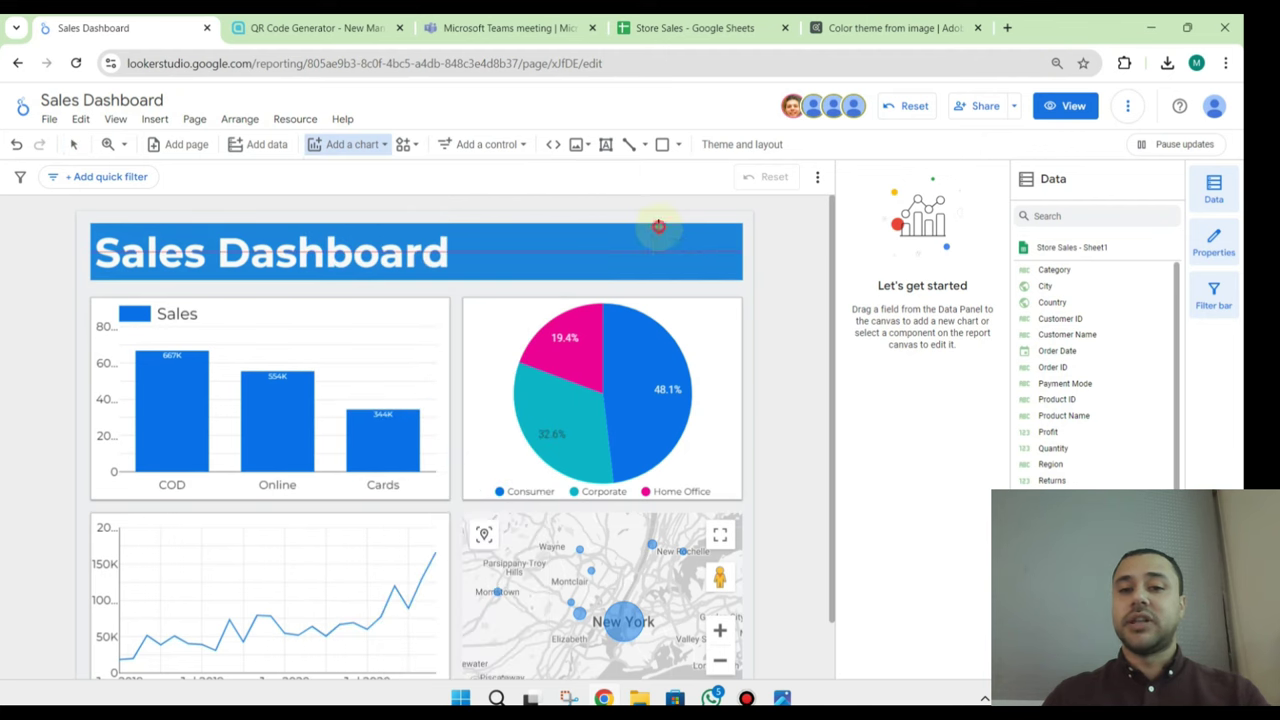
click(658, 226)
drag(713, 255, 708, 251)
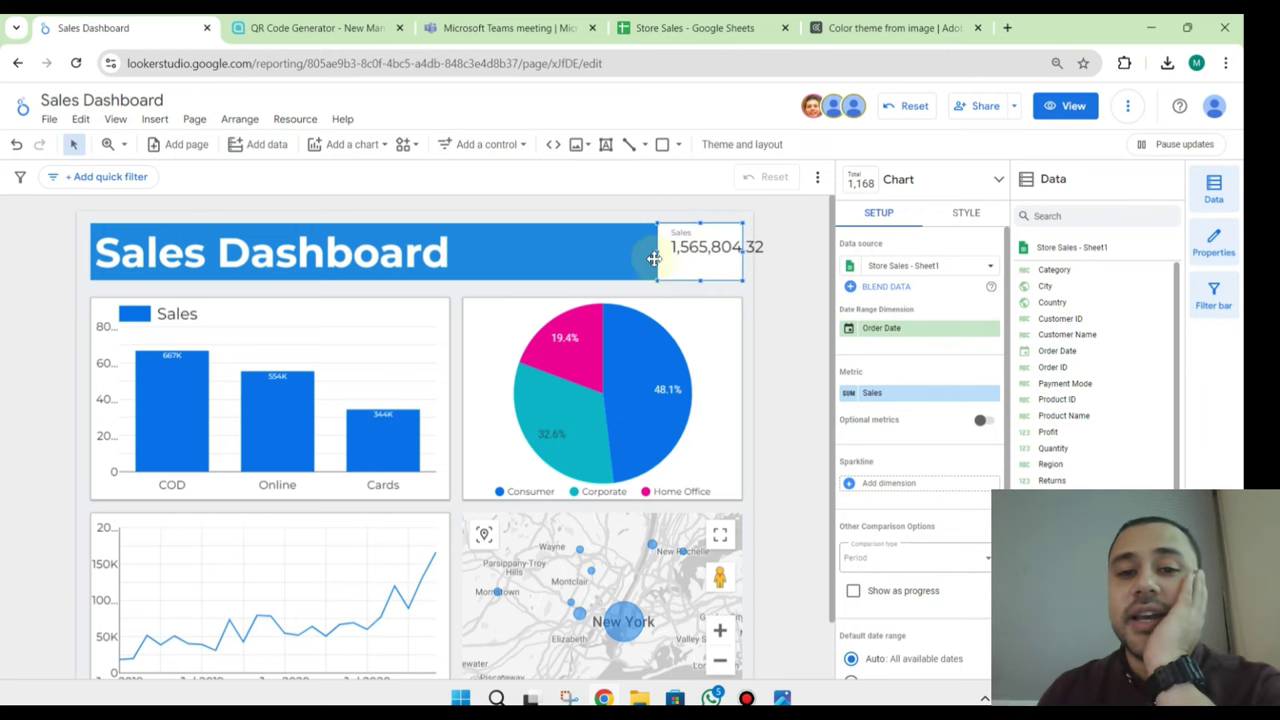
drag(660, 252, 634, 252)
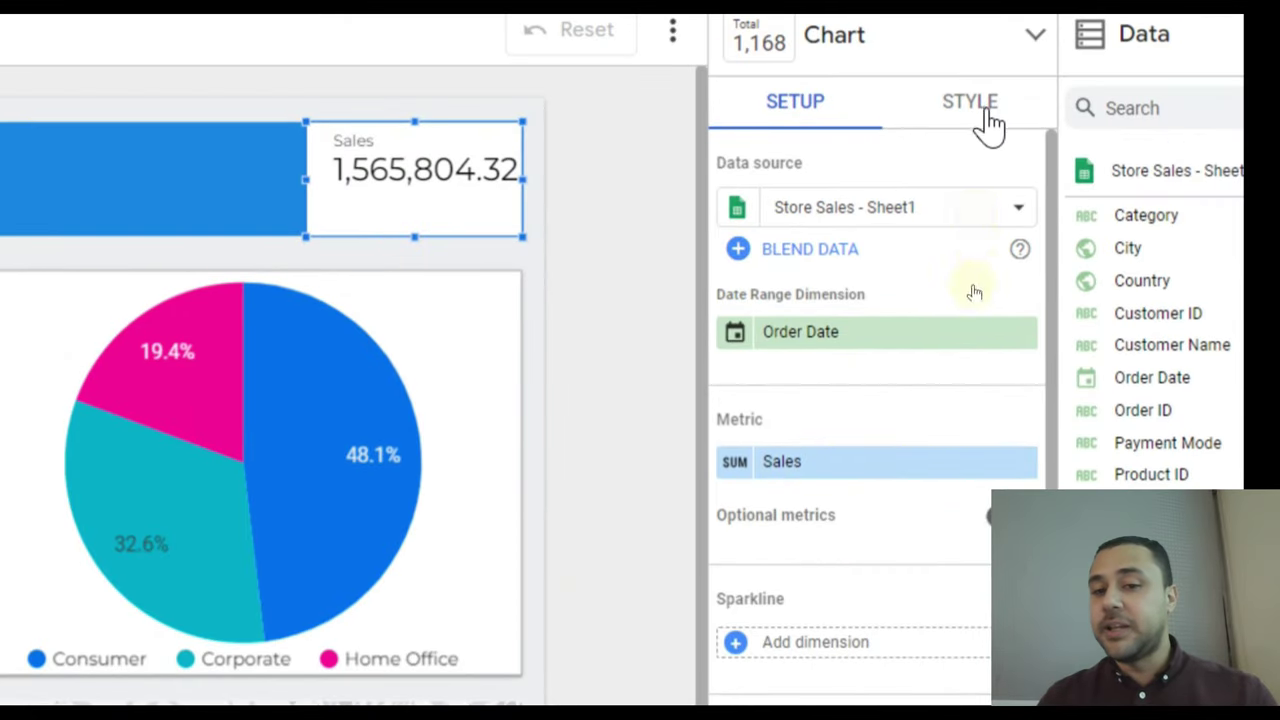
Show the Sales value as a compact number with 2 decimals, reading 1.57M
click(970, 102)
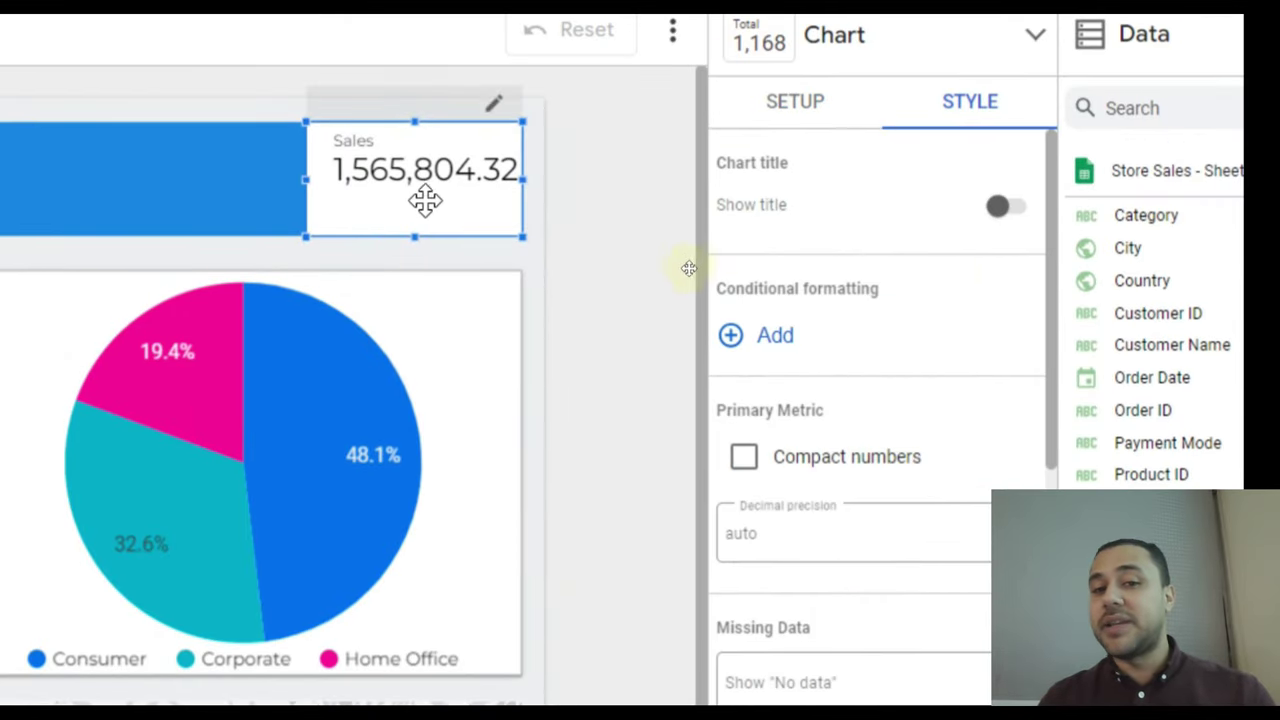
click(744, 457)
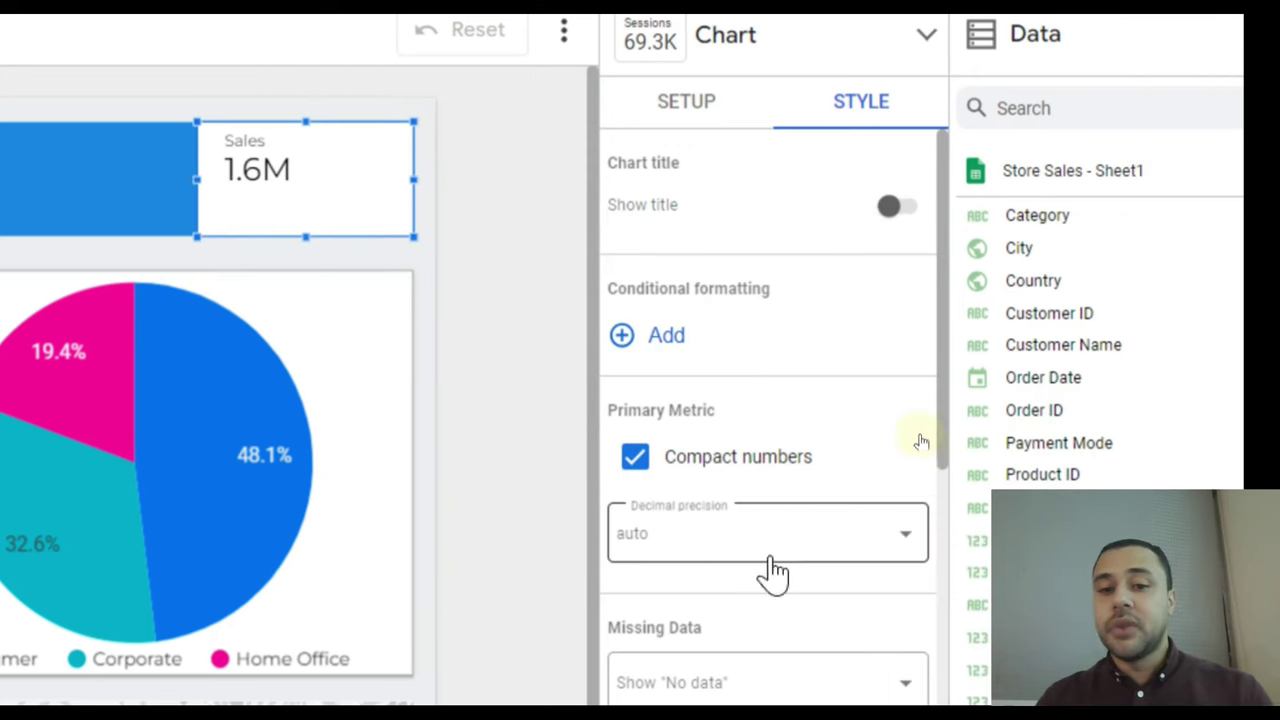
click(773, 573)
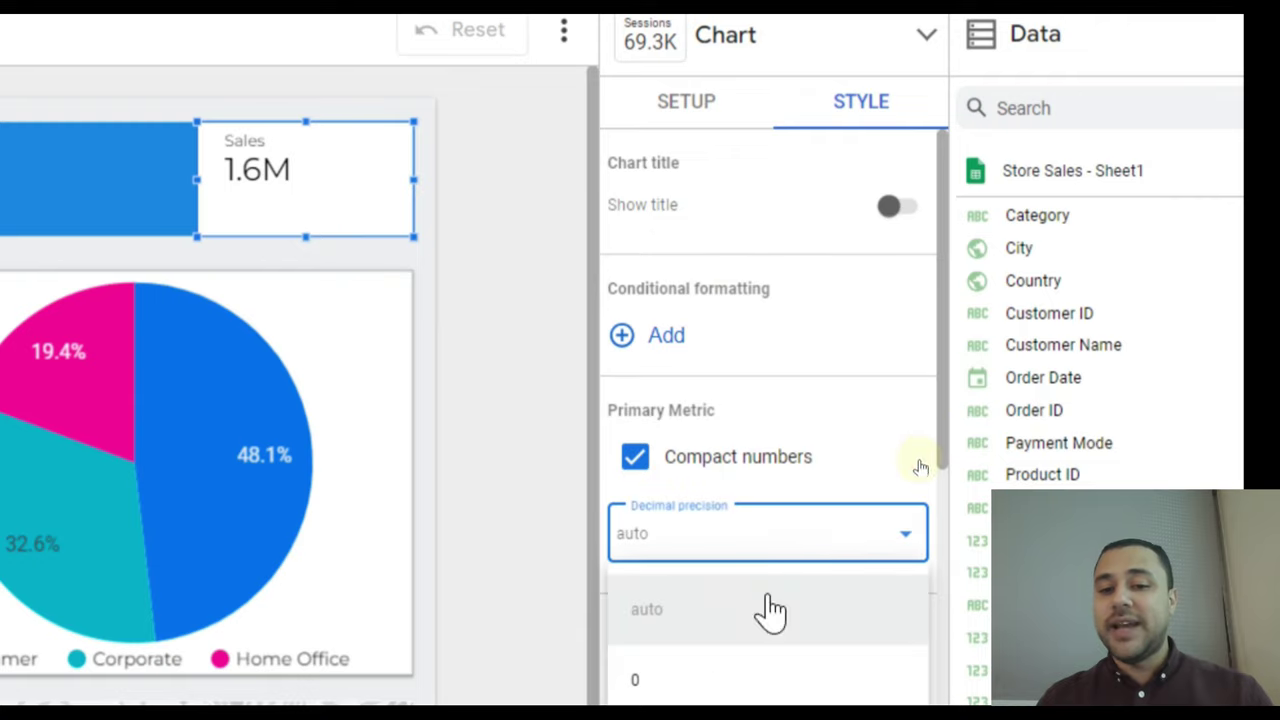
click(696, 642)
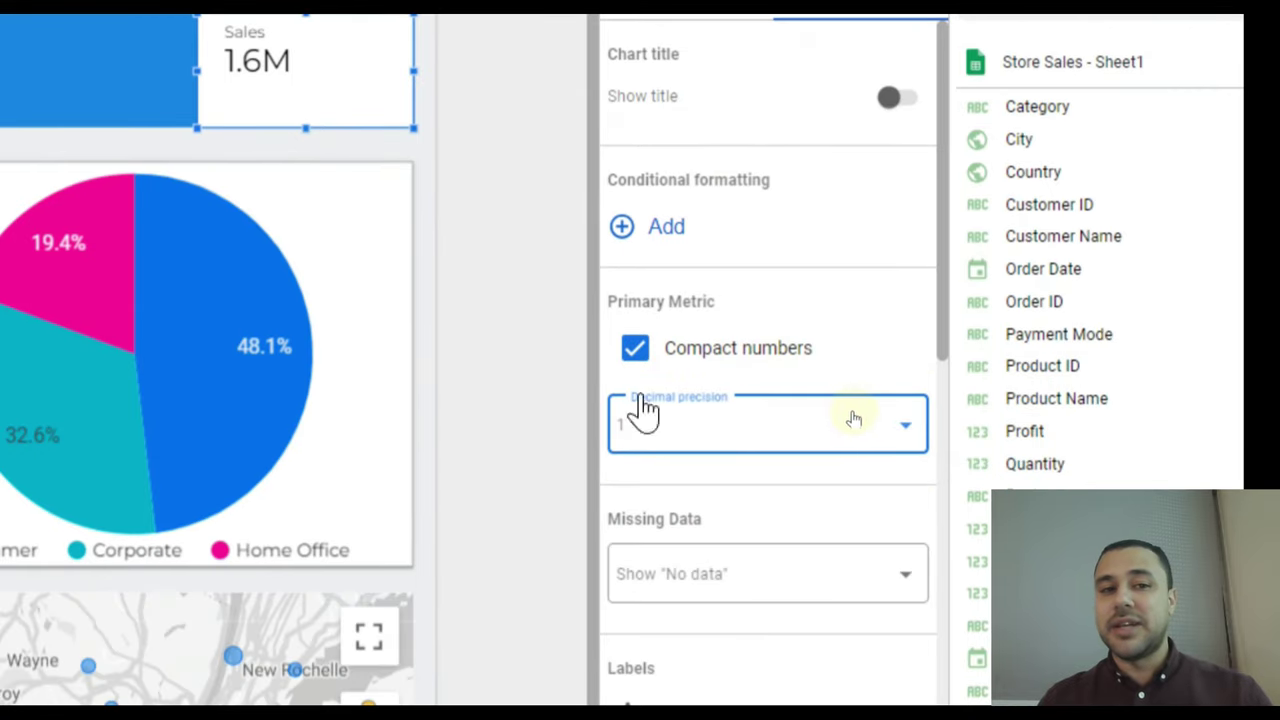
click(700, 471)
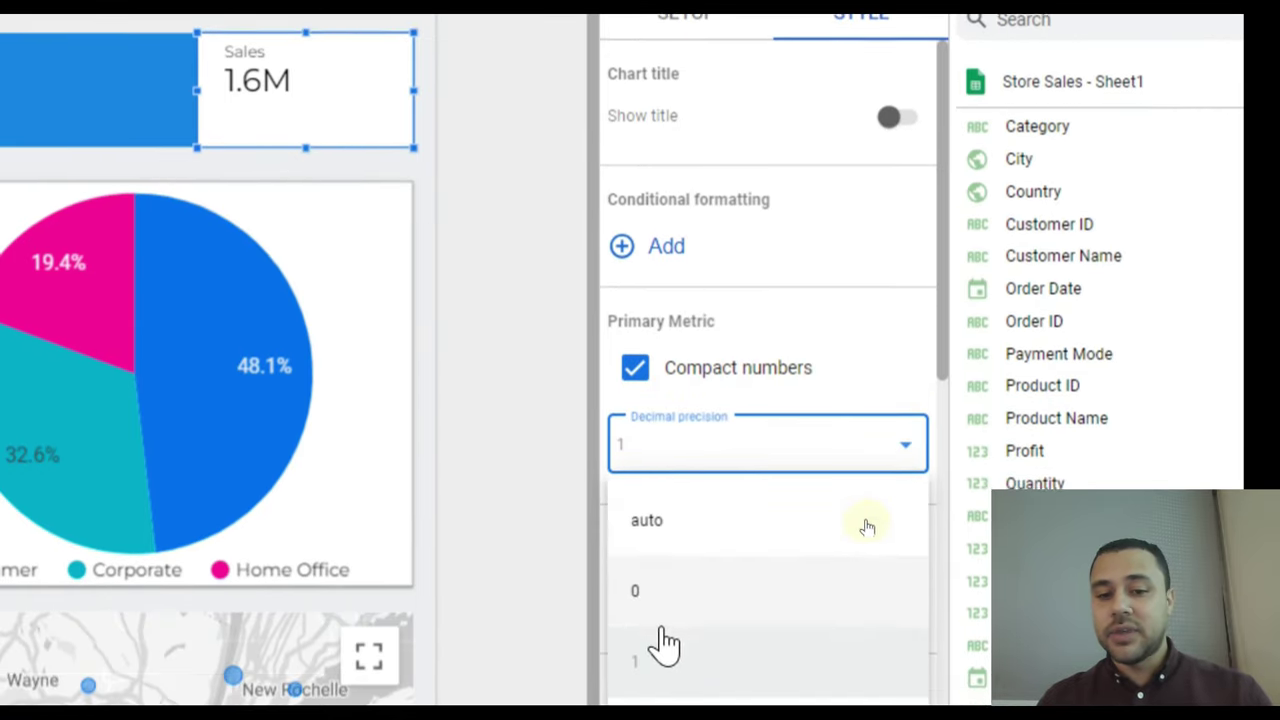
click(676, 632)
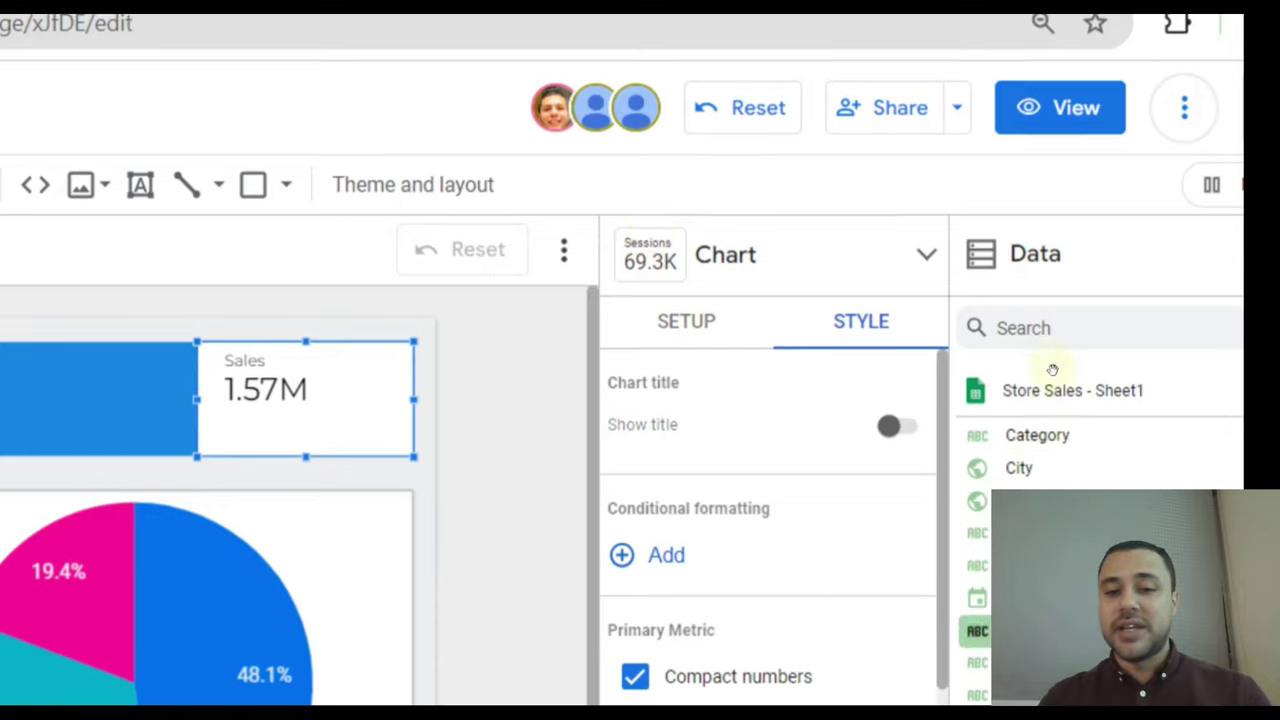
Enlarge the Sales value font size to 48px
scroll(877, 351, down, 5)
scroll(877, 430, down, 2)
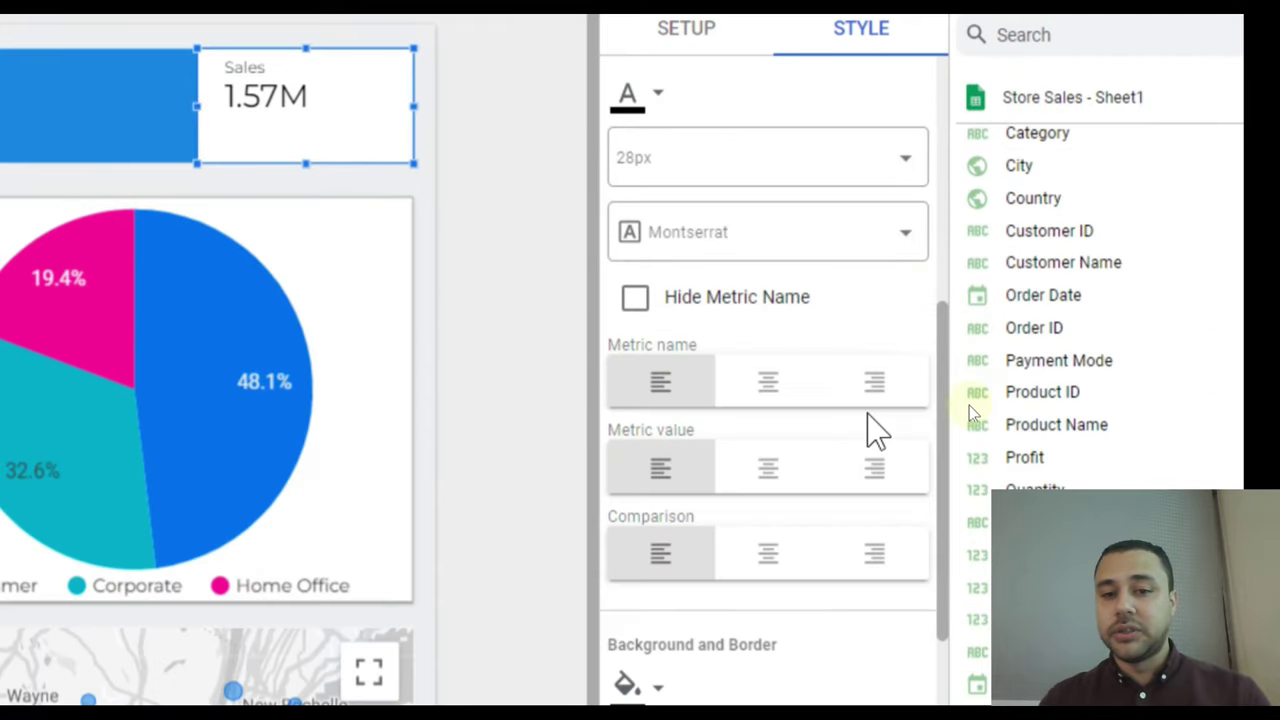
click(740, 152)
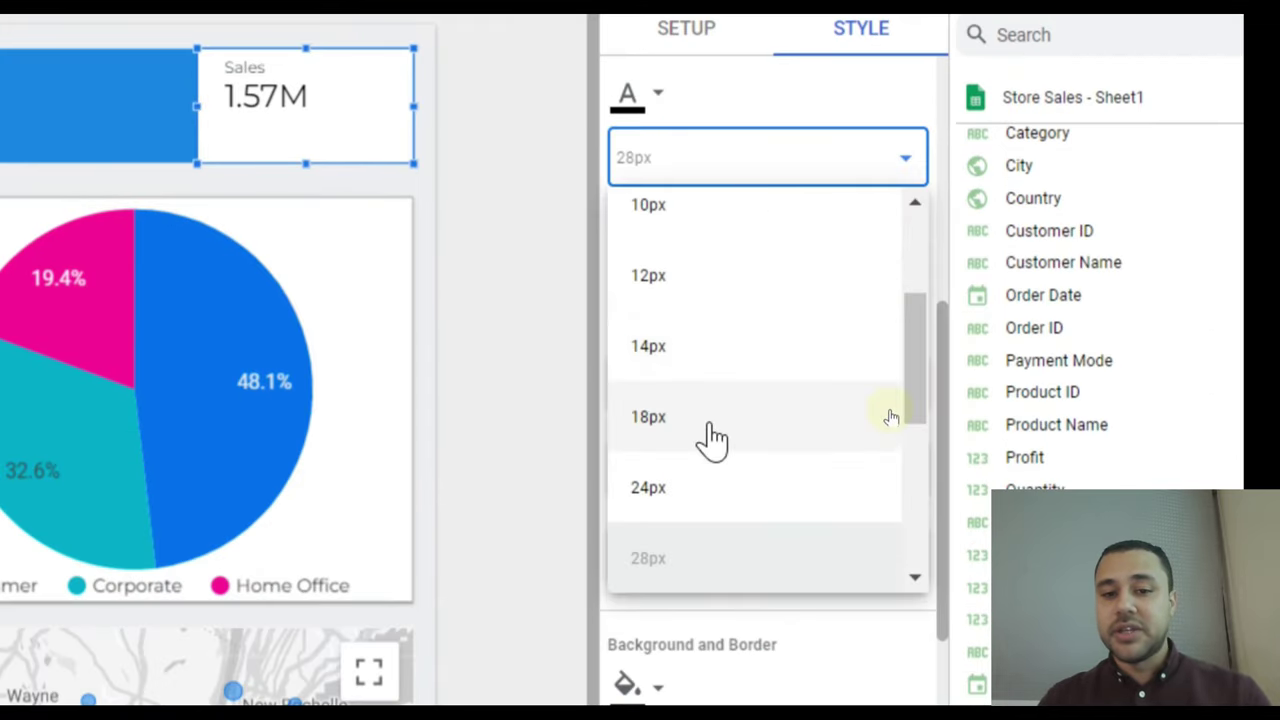
scroll(712, 420, down, 2)
click(712, 482)
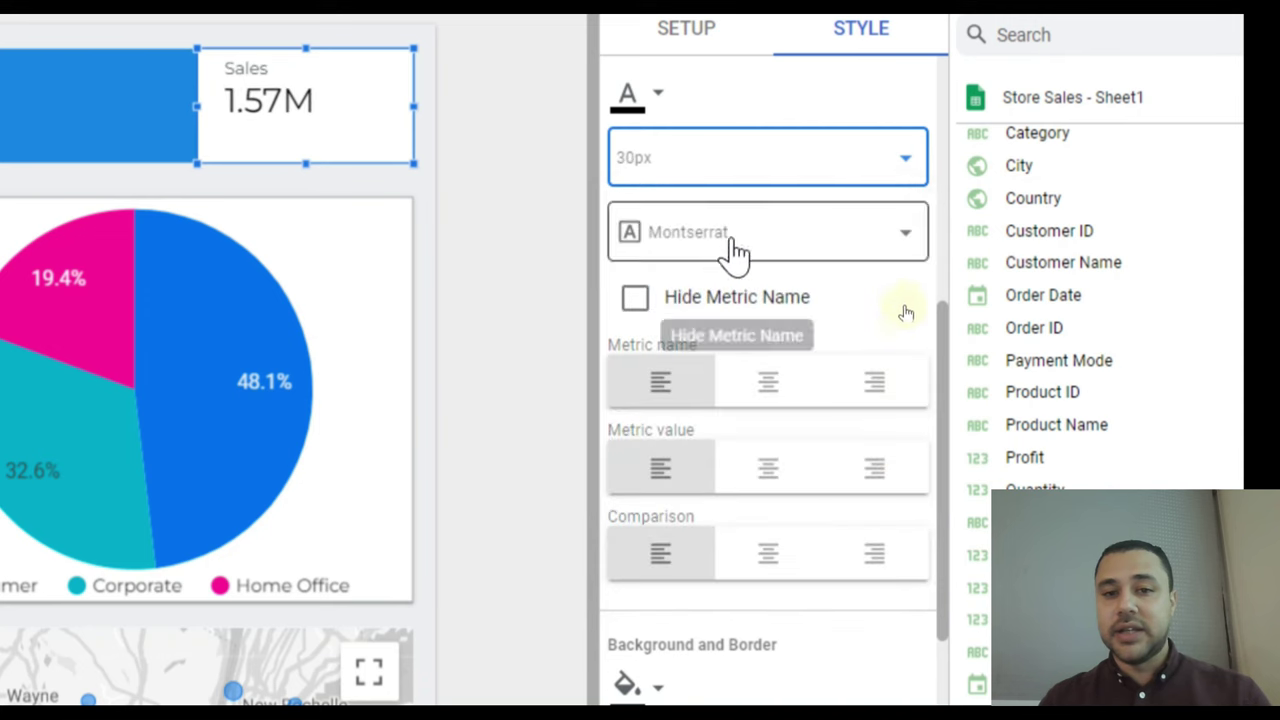
click(748, 172)
scroll(753, 480, down, 2)
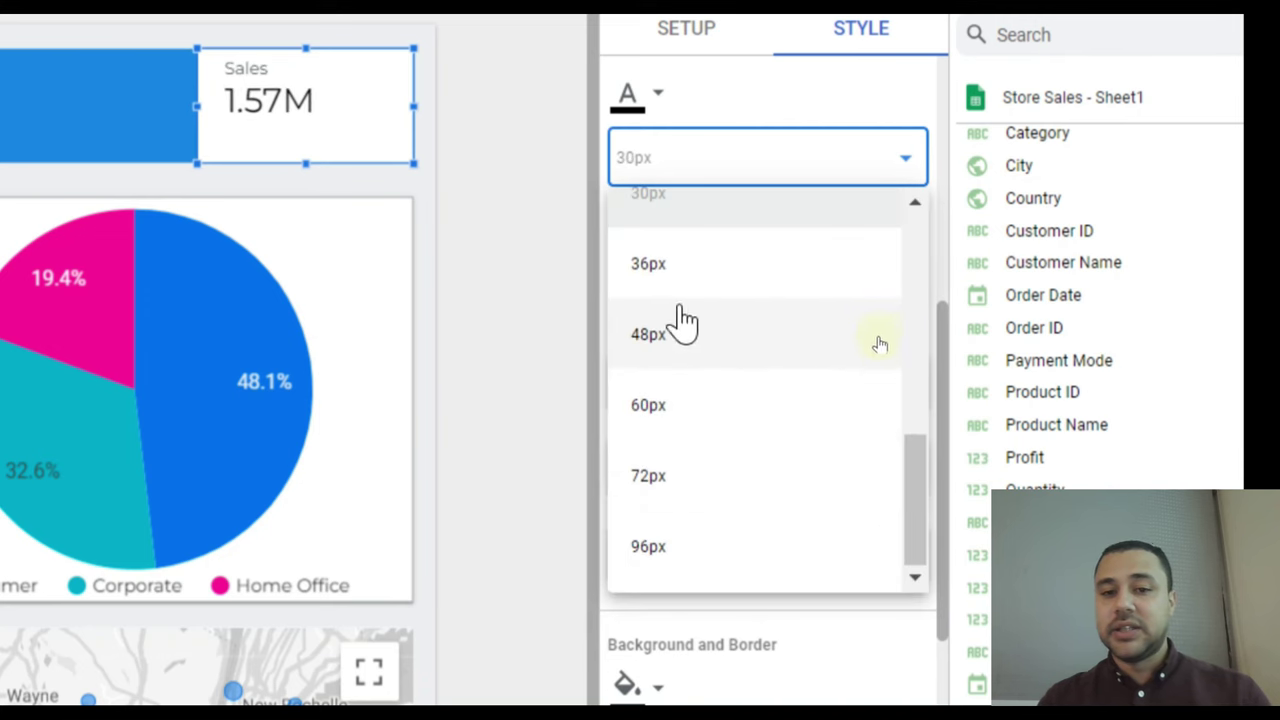
click(722, 344)
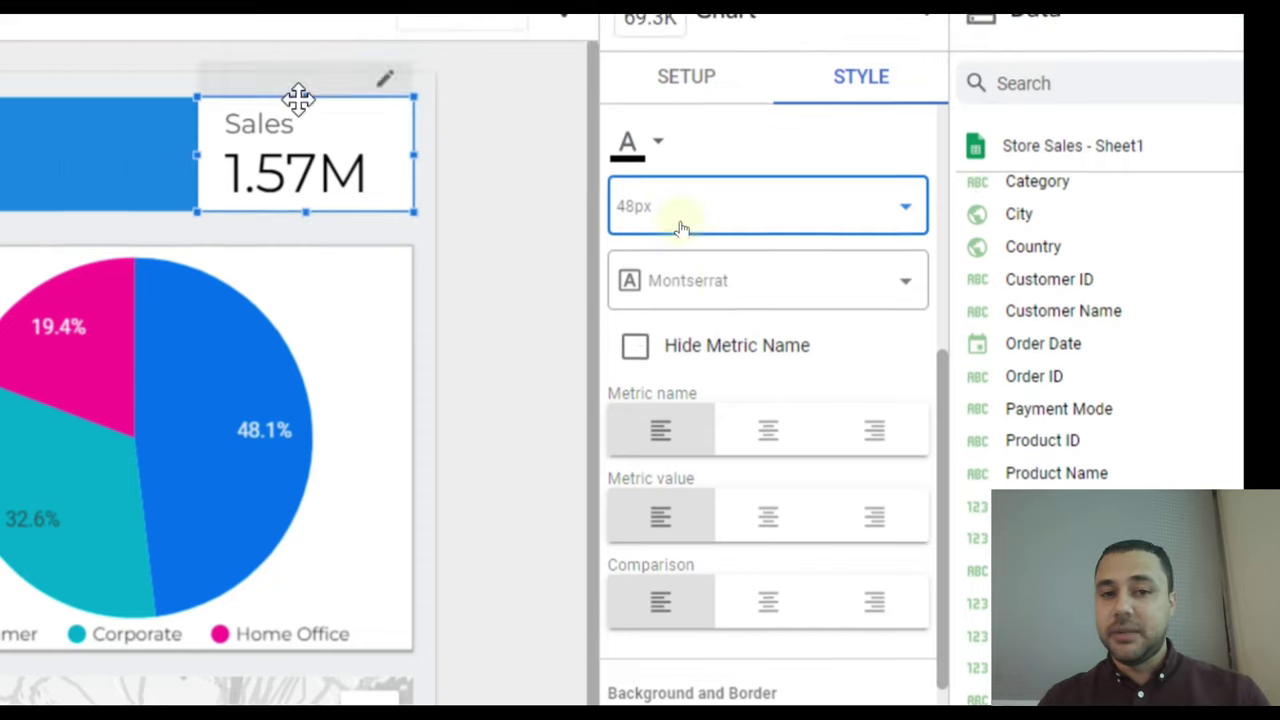
Resize the scorecard and center-align its metric name, value and comparison text
drag(414, 109, 367, 116)
drag(367, 170, 399, 172)
drag(351, 134, 372, 131)
click(767, 437)
click(767, 522)
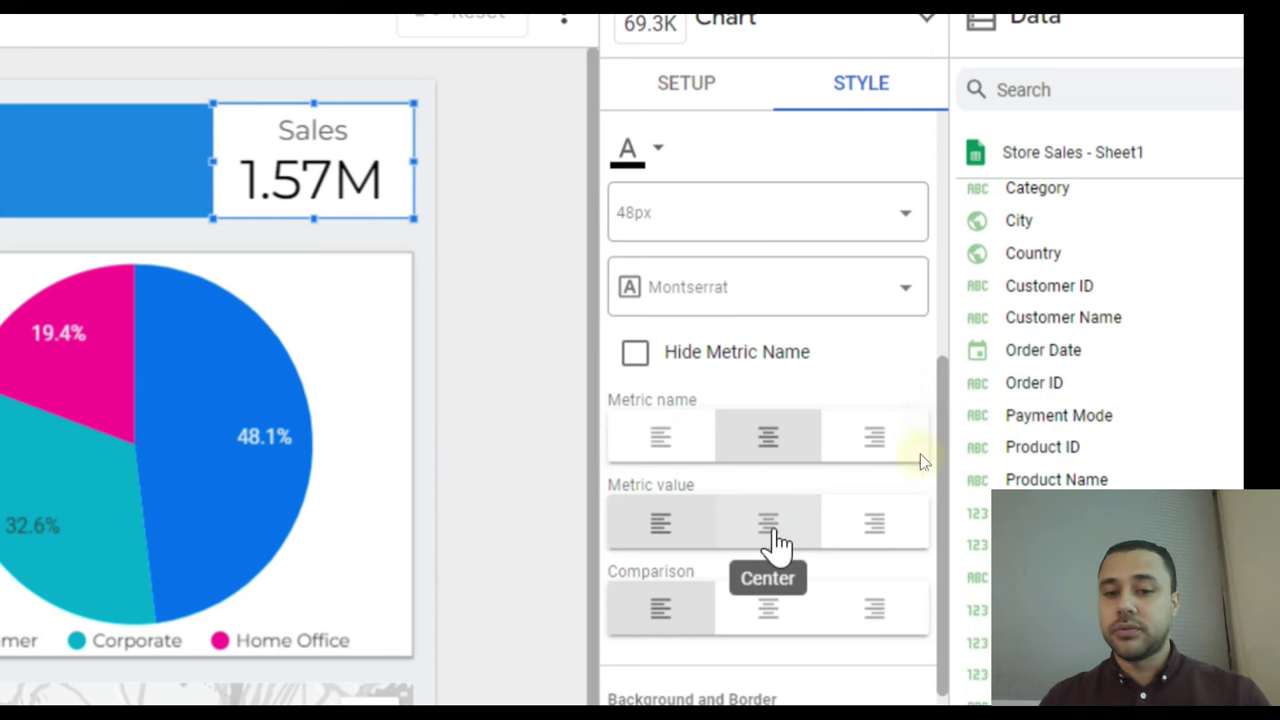
click(767, 608)
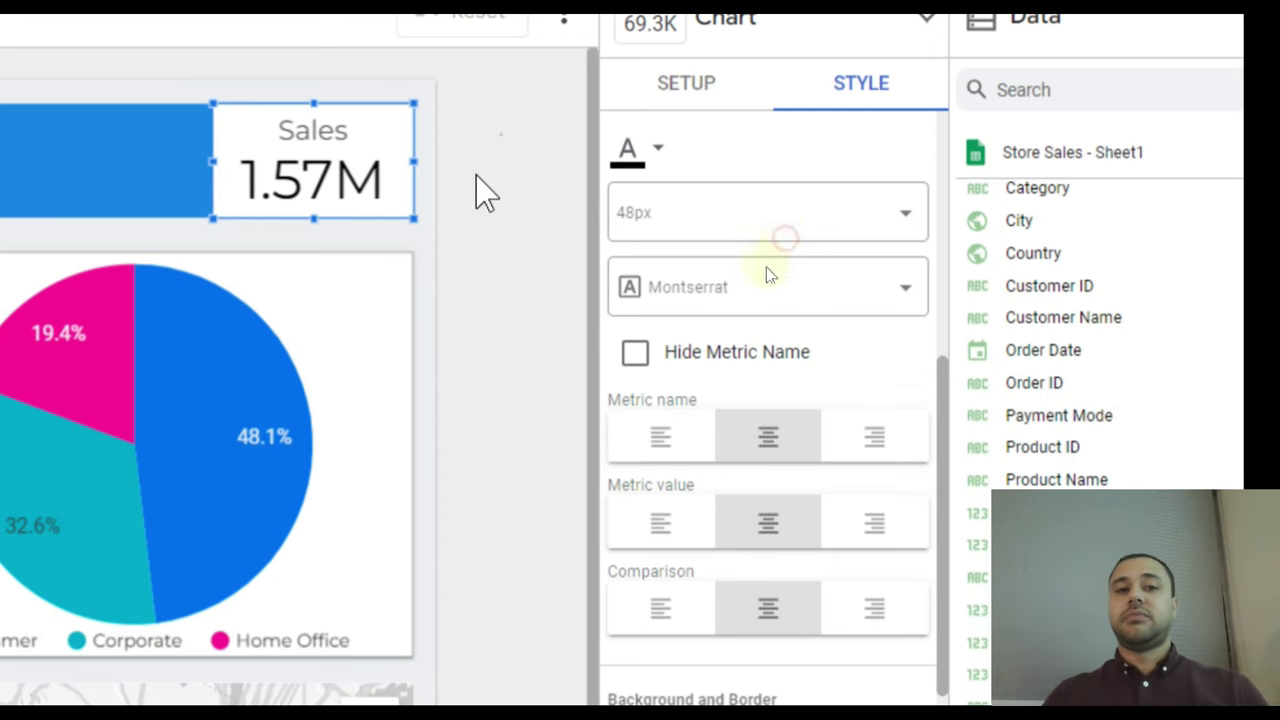
click(500, 140)
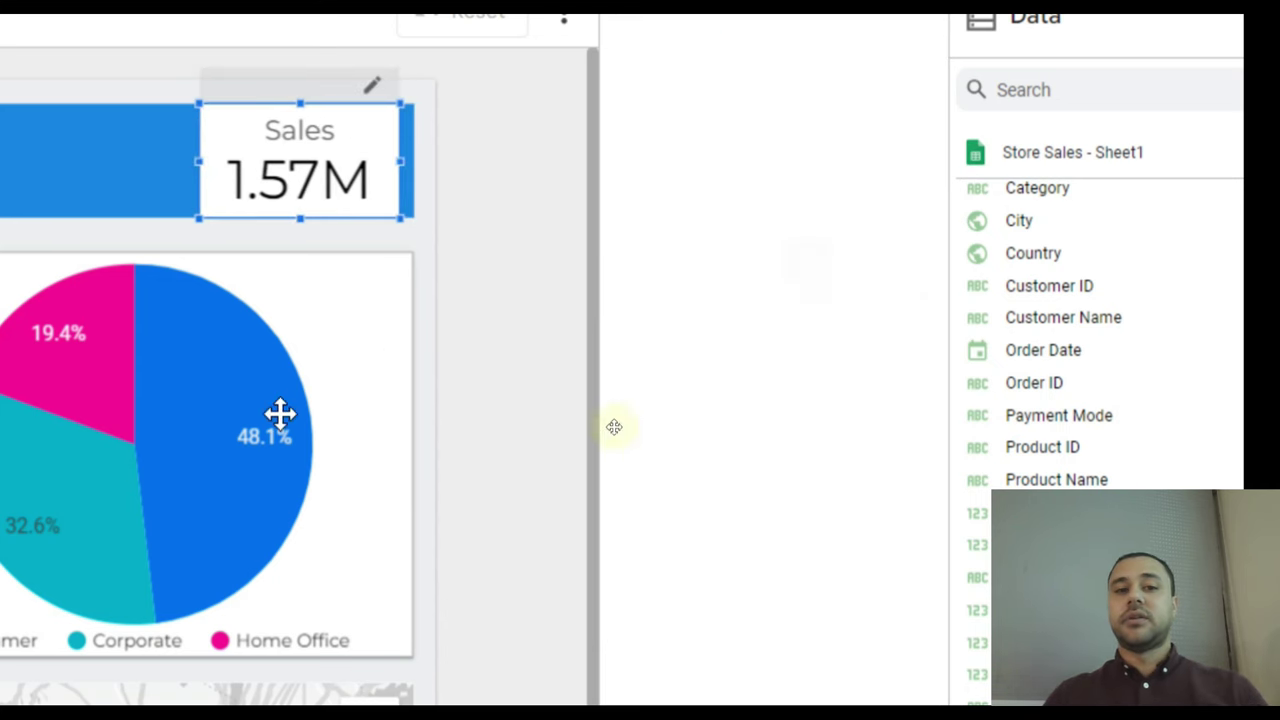
click(545, 288)
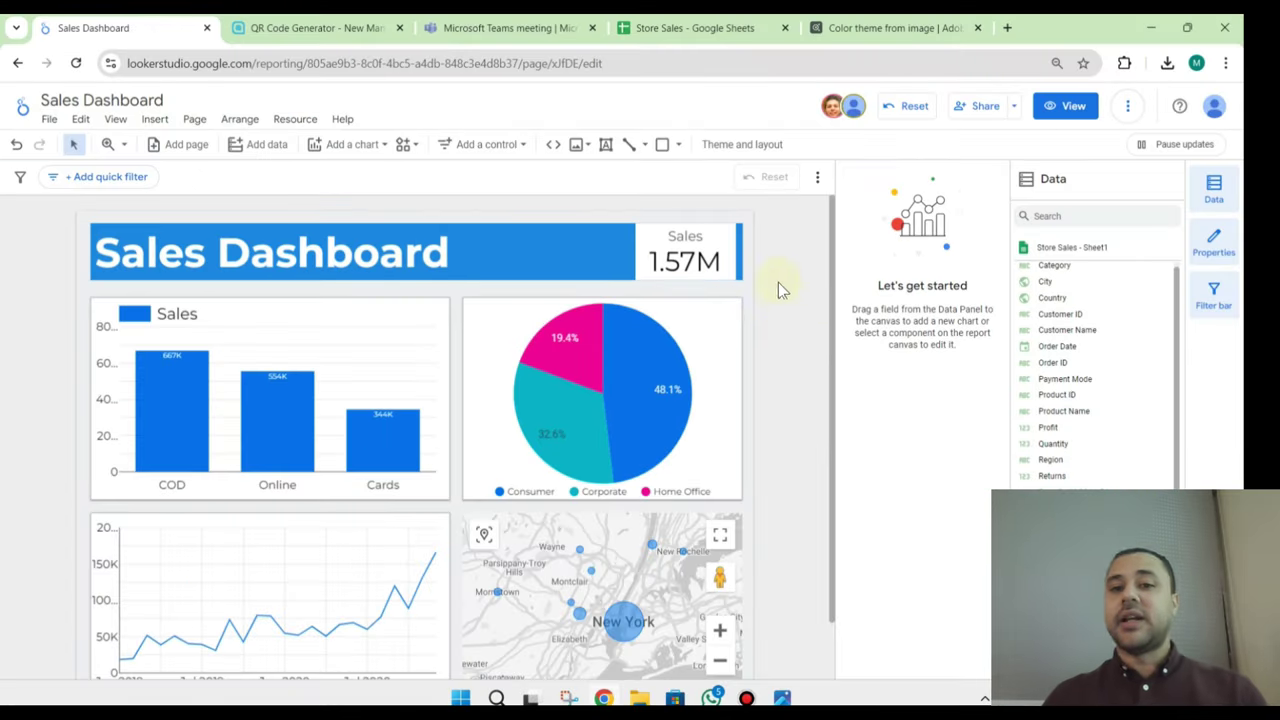
Move the Sales scorecard to the right end of the header banner
click(431, 178)
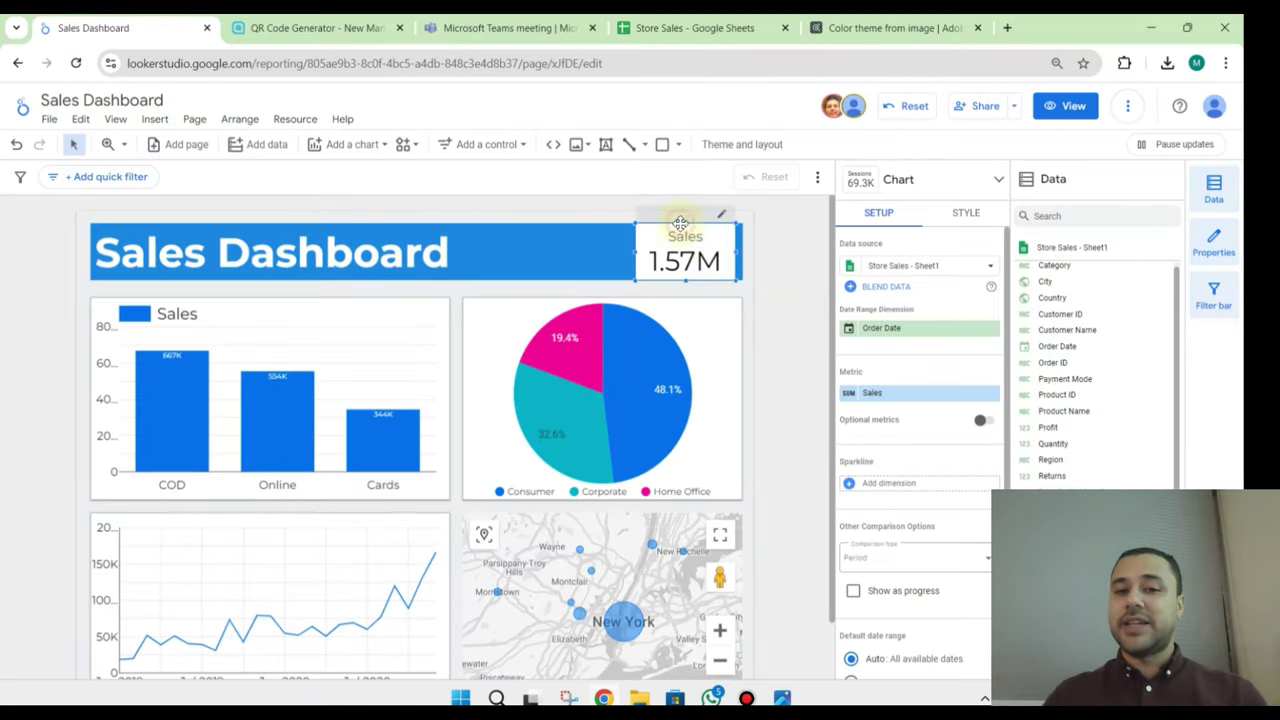
drag(683, 220, 711, 235)
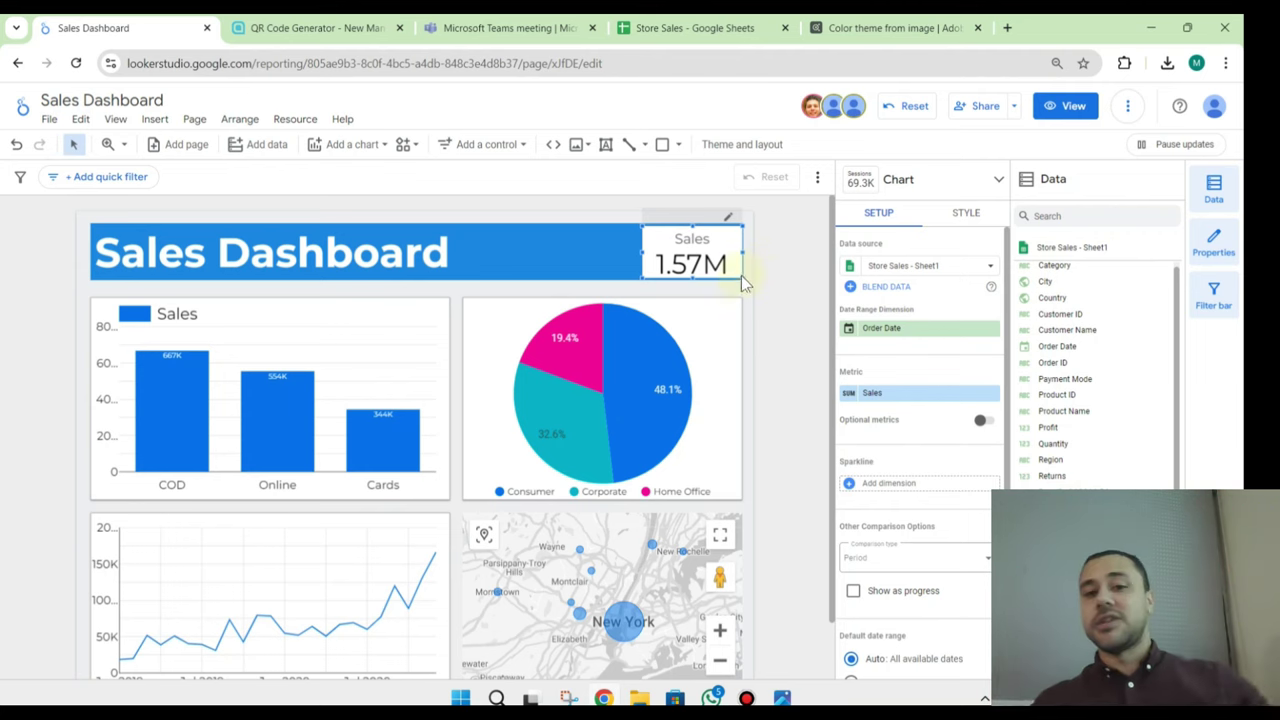
drag(714, 257, 718, 254)
click(751, 325)
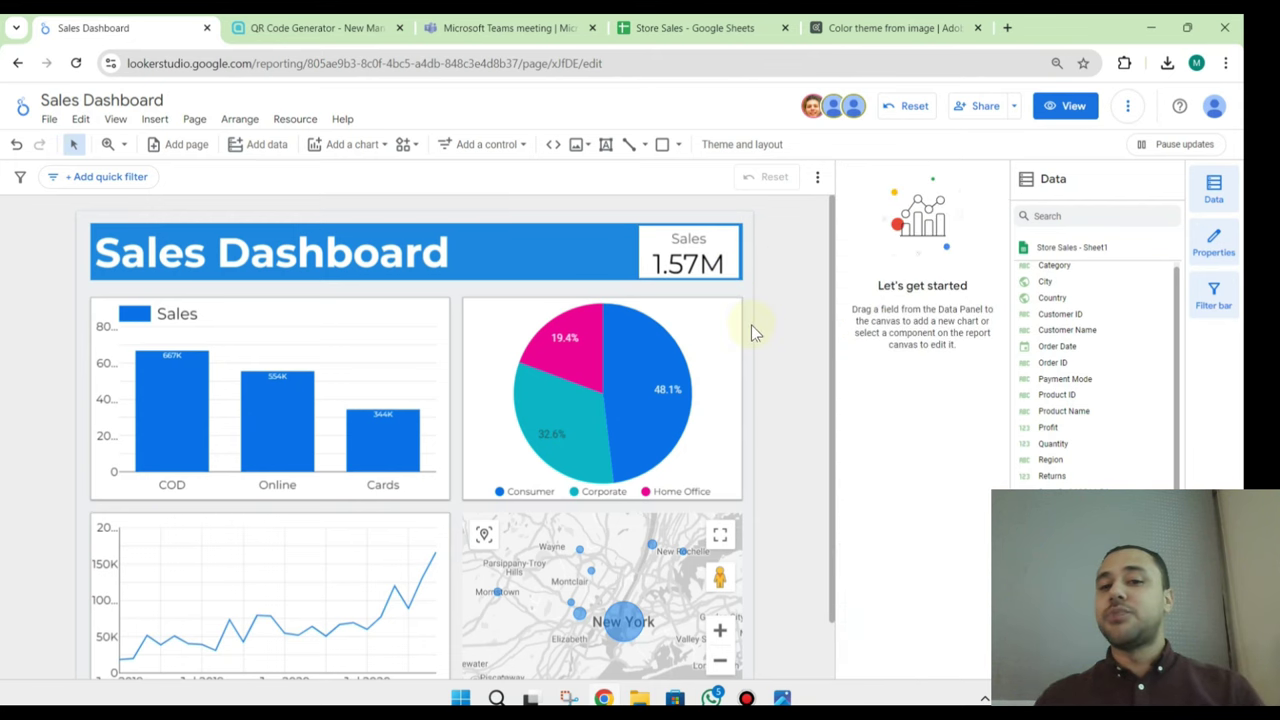
Duplicate the Sales scorecard with Ctrl+D, place the copy to its left, and drop Profit onto it
click(704, 250)
key(ctrl+d)
drag(714, 248, 602, 245)
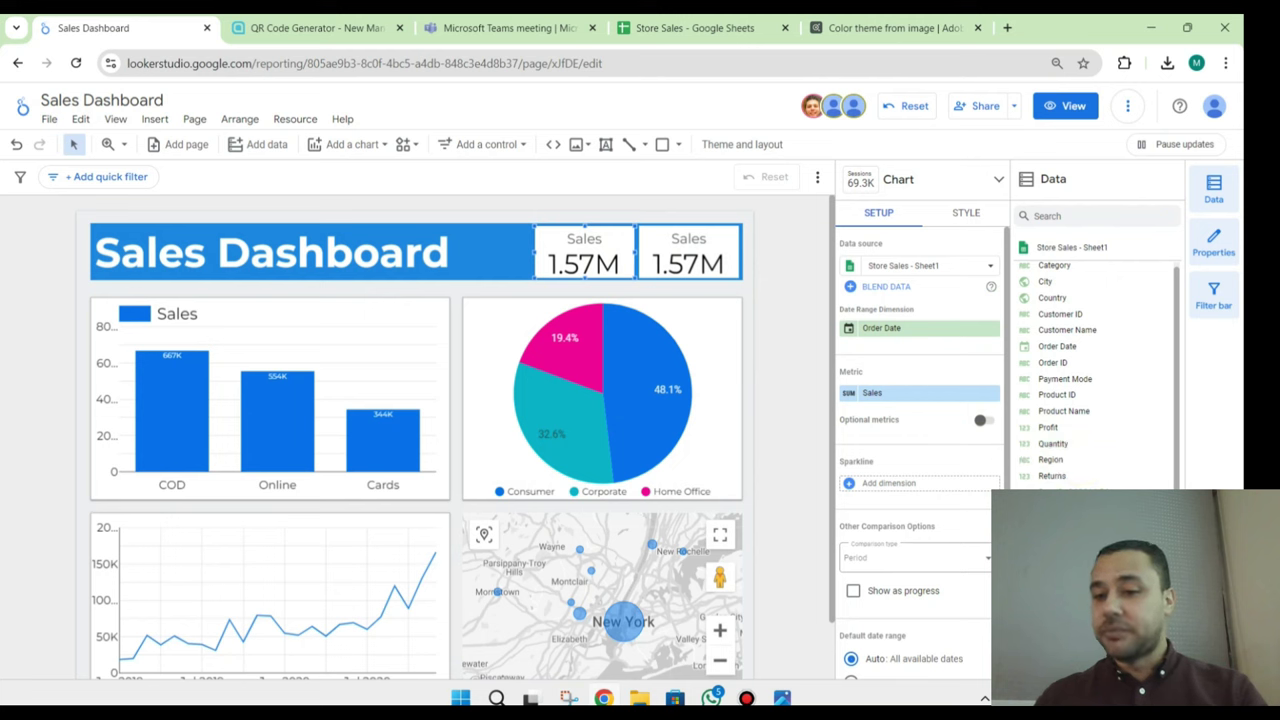
drag(1077, 427, 596, 262)
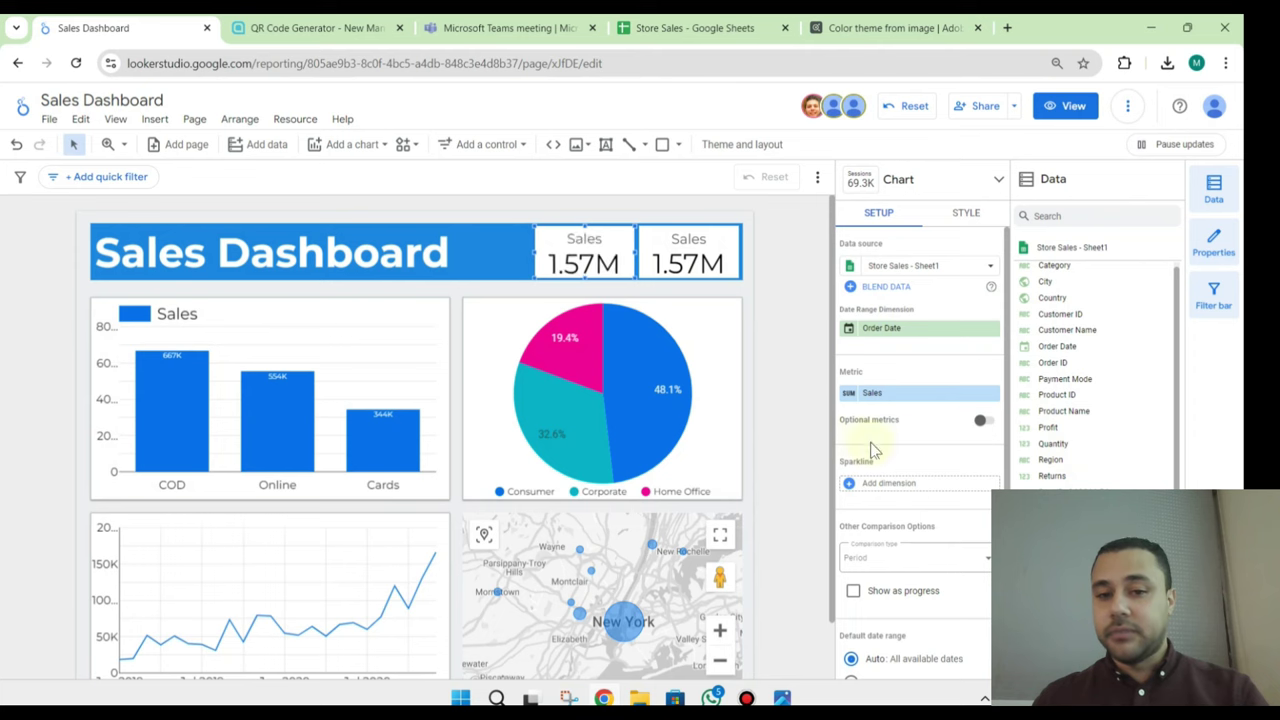
Make the copied scorecard show Profit with 0 decimal precision, reading 175K
drag(1055, 427, 906, 401)
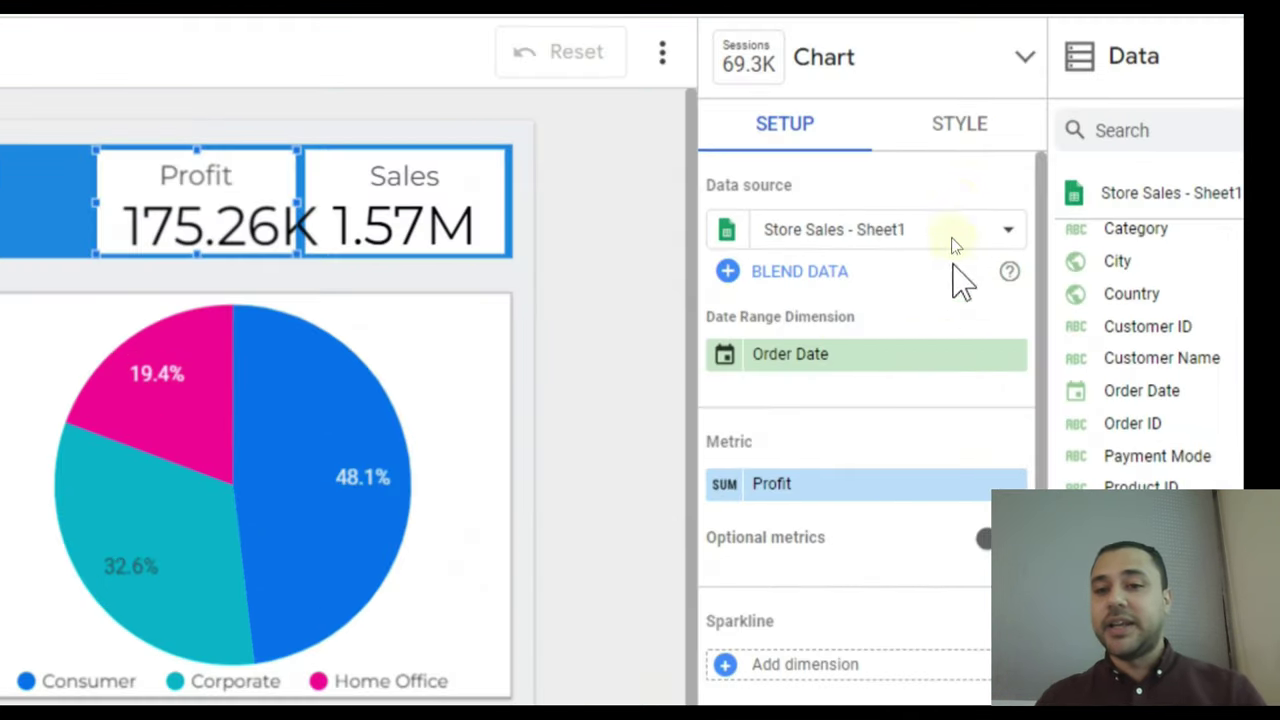
click(960, 123)
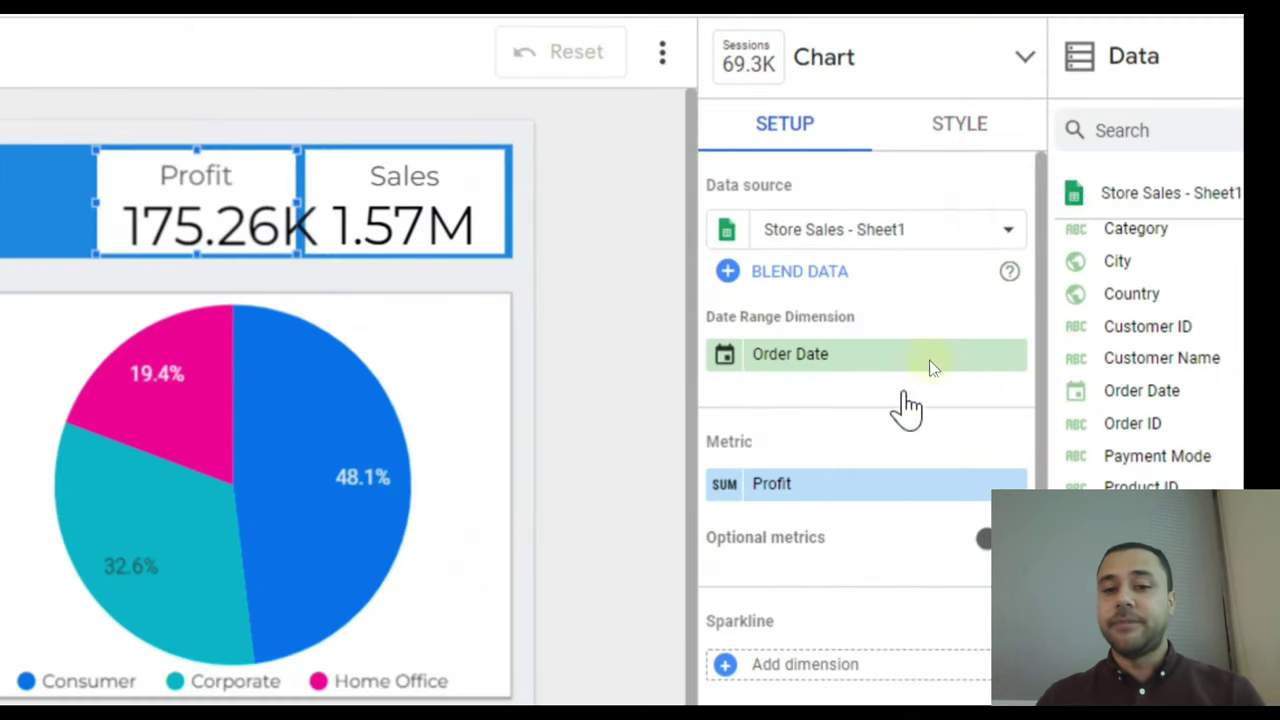
scroll(878, 287, down, 2)
click(1004, 232)
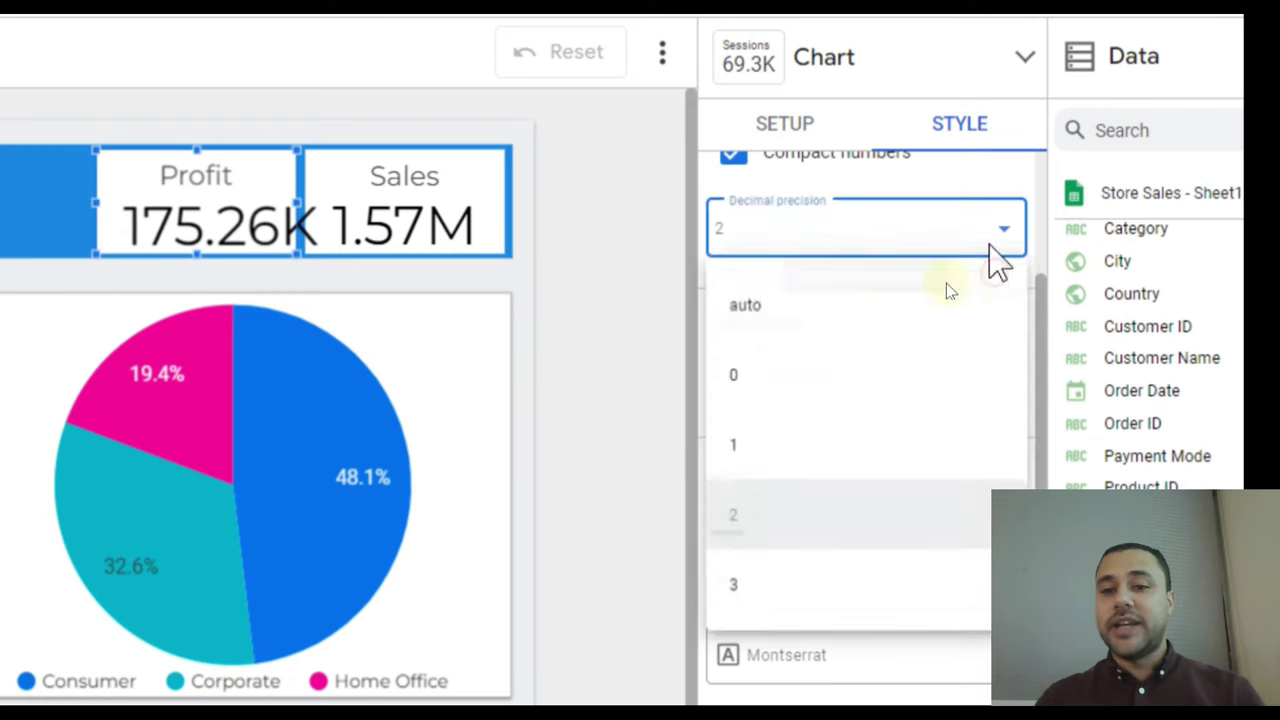
click(762, 385)
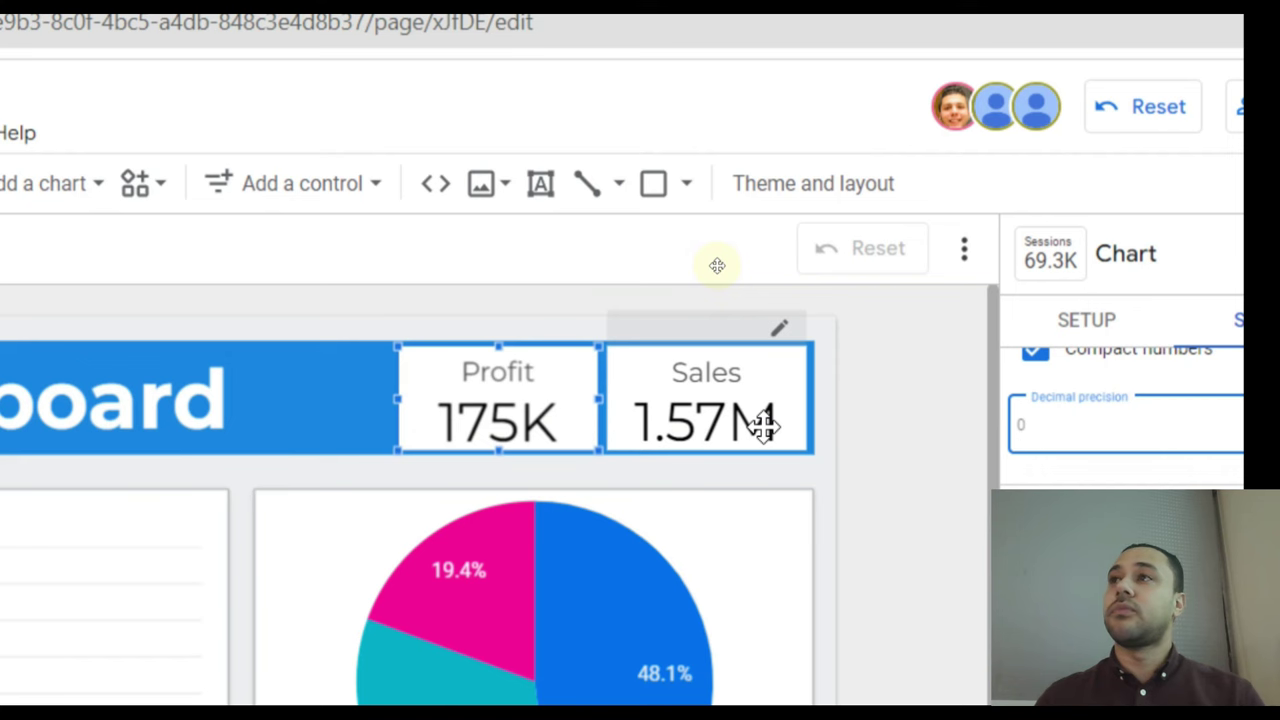
click(860, 420)
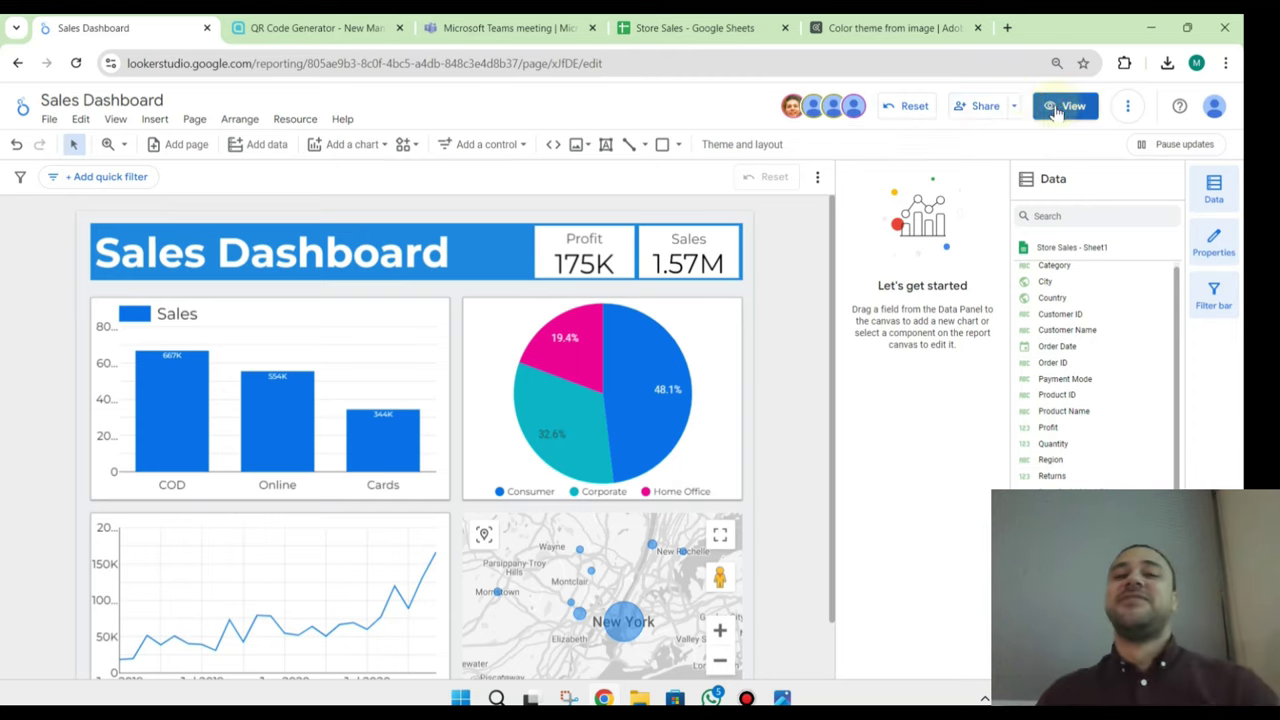
Preview the report in view mode and zoom the browser out twice to see the whole dashboard
click(1065, 106)
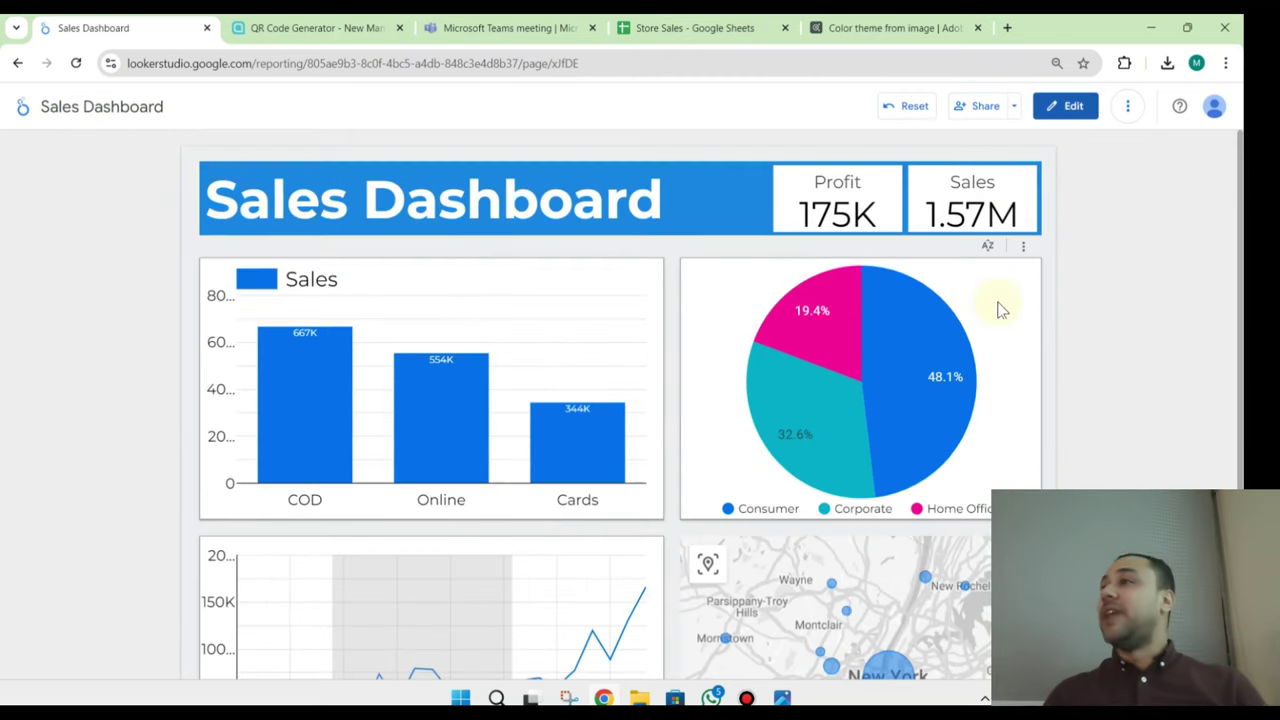
key(ctrl+minus)
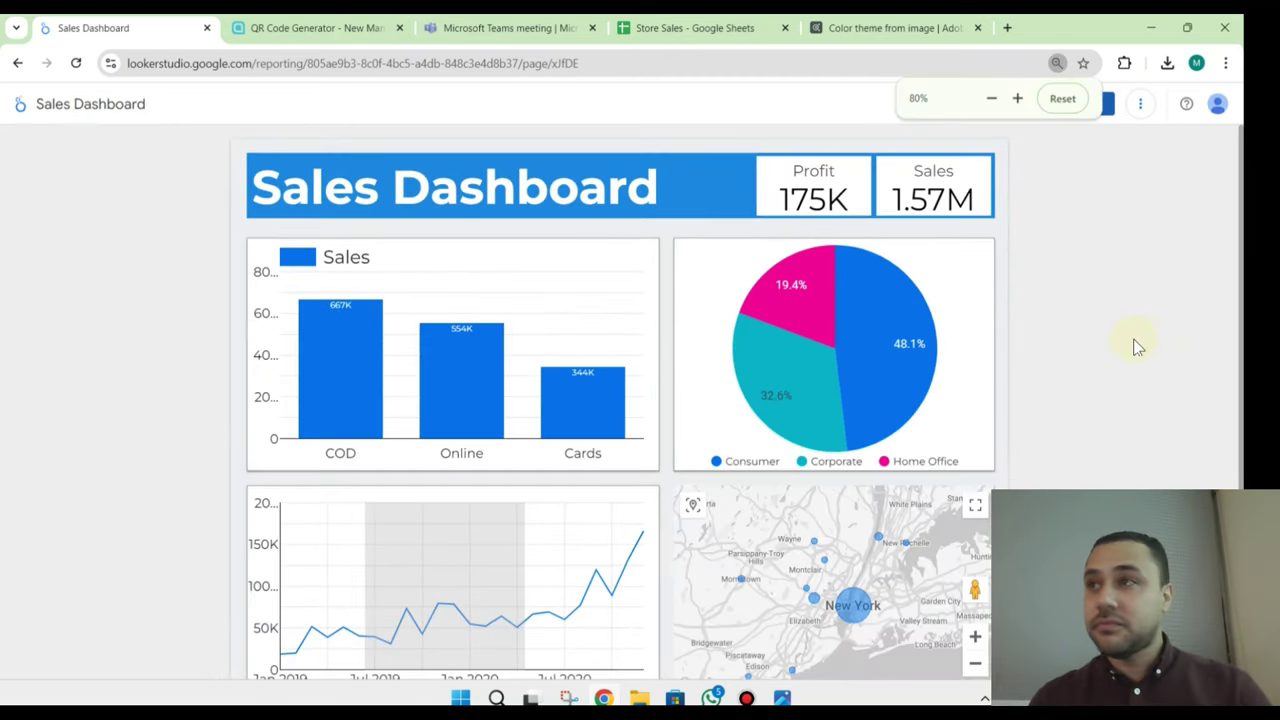
key(ctrl+minus)
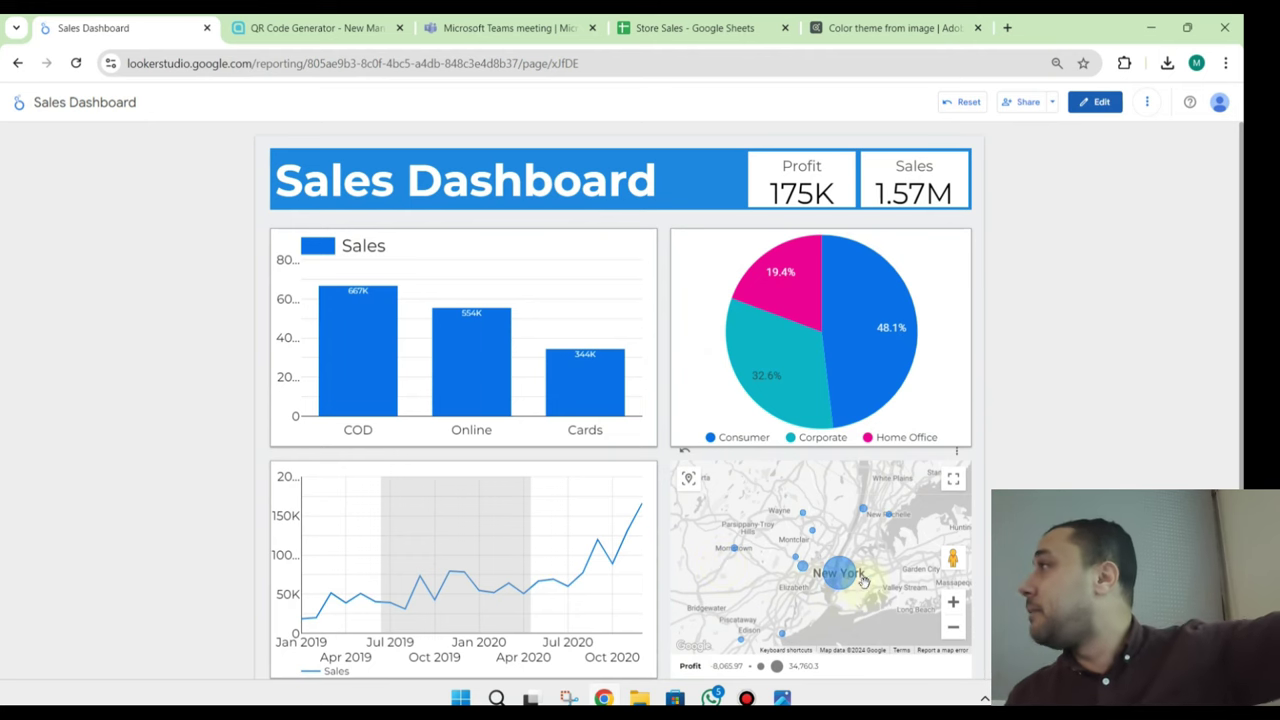
click(1092, 104)
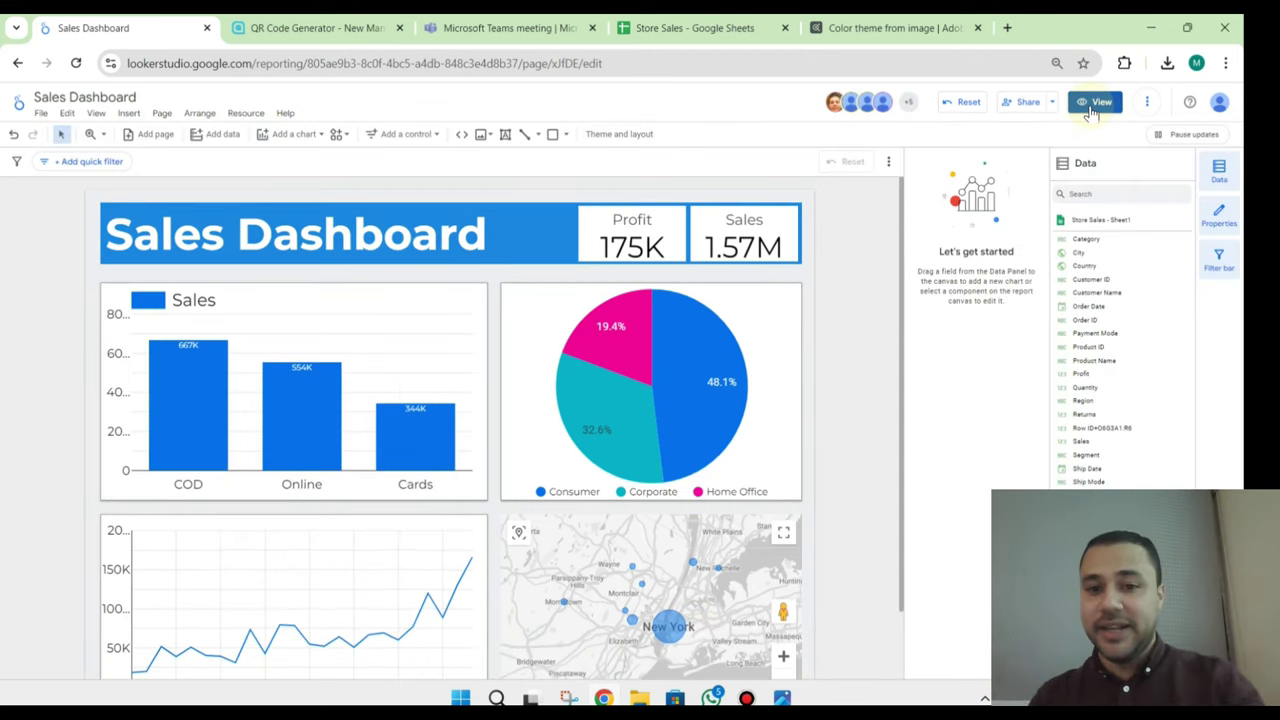
scroll(600, 380, down, 1)
right_click(503, 355)
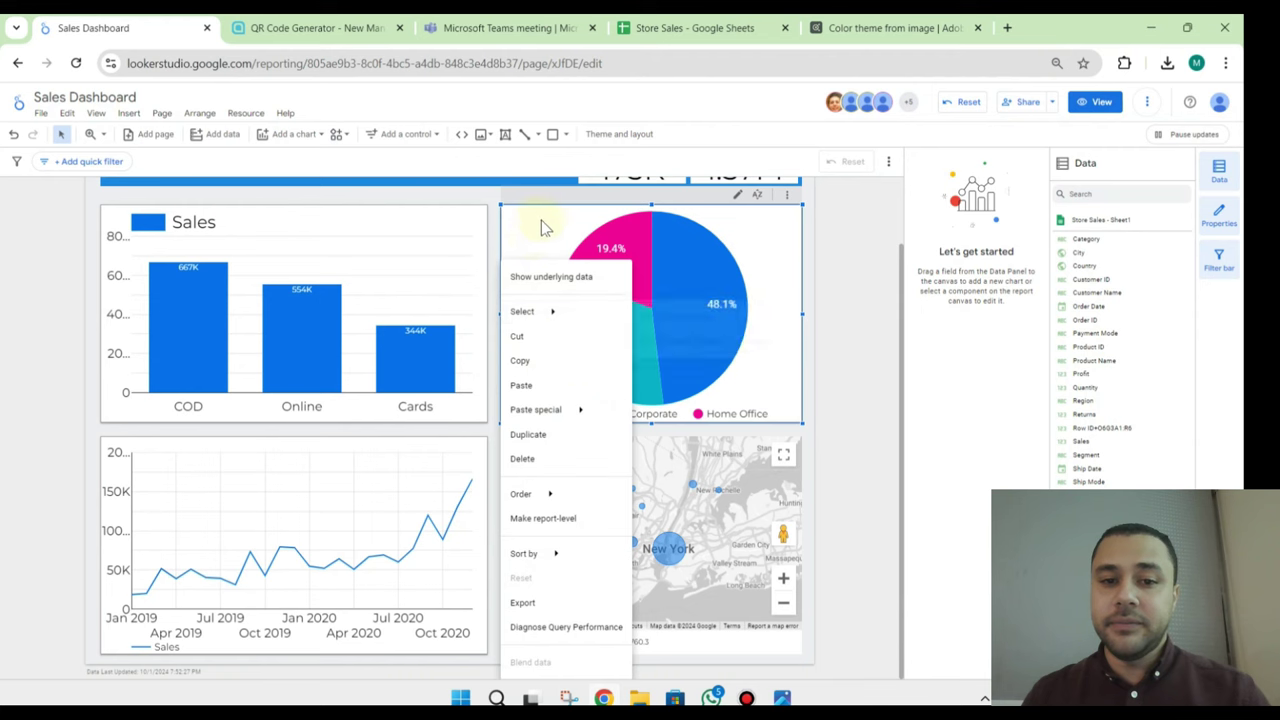
click(577, 362)
click(606, 468)
right_click(606, 468)
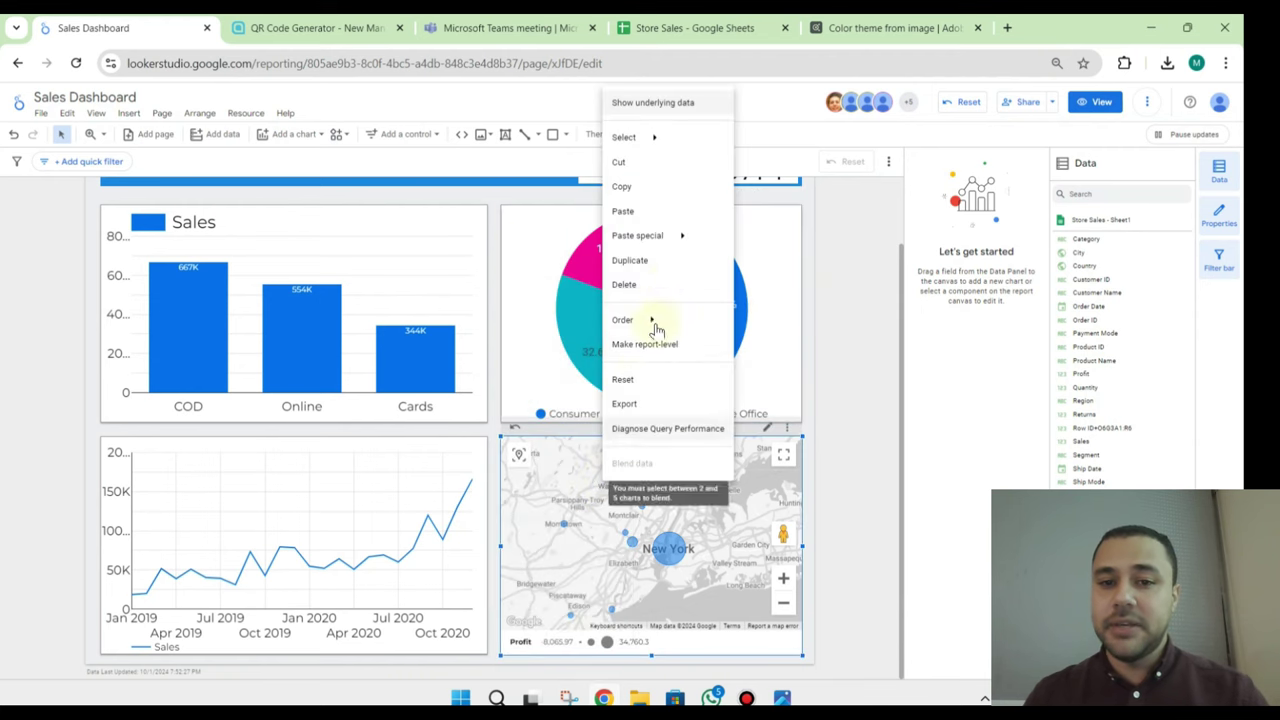
click(771, 240)
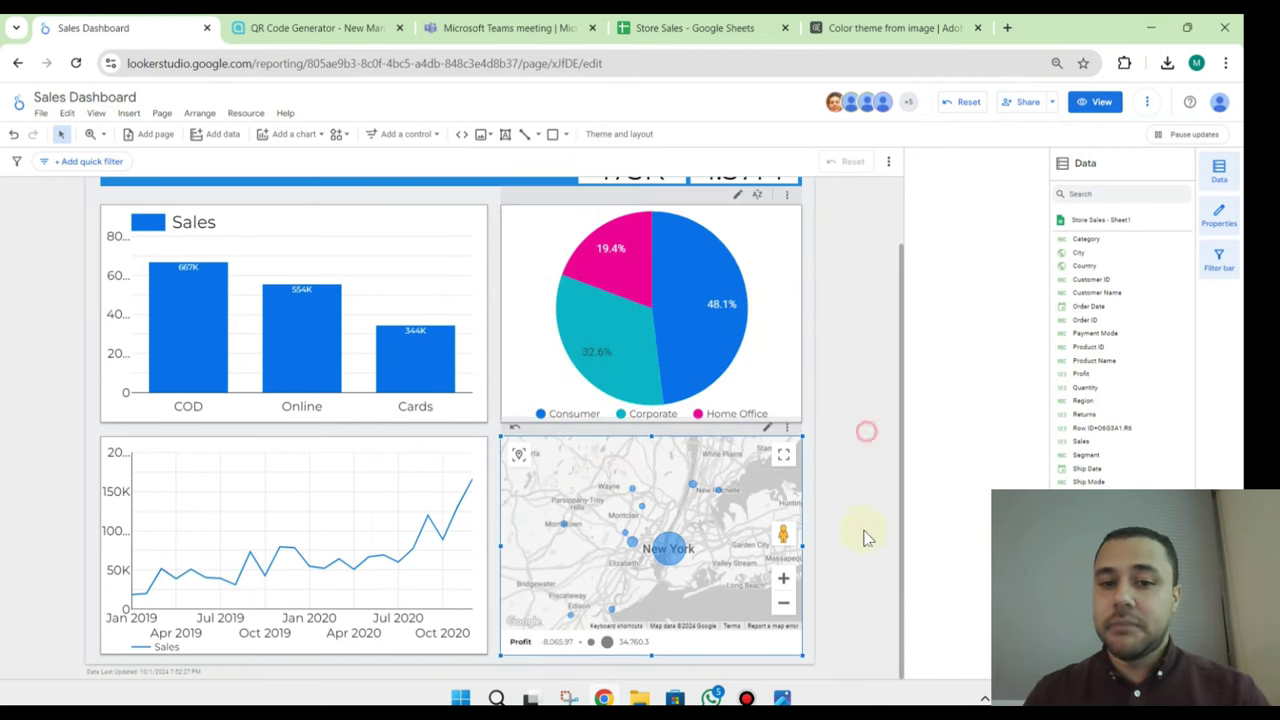
click(867, 453)
click(1079, 116)
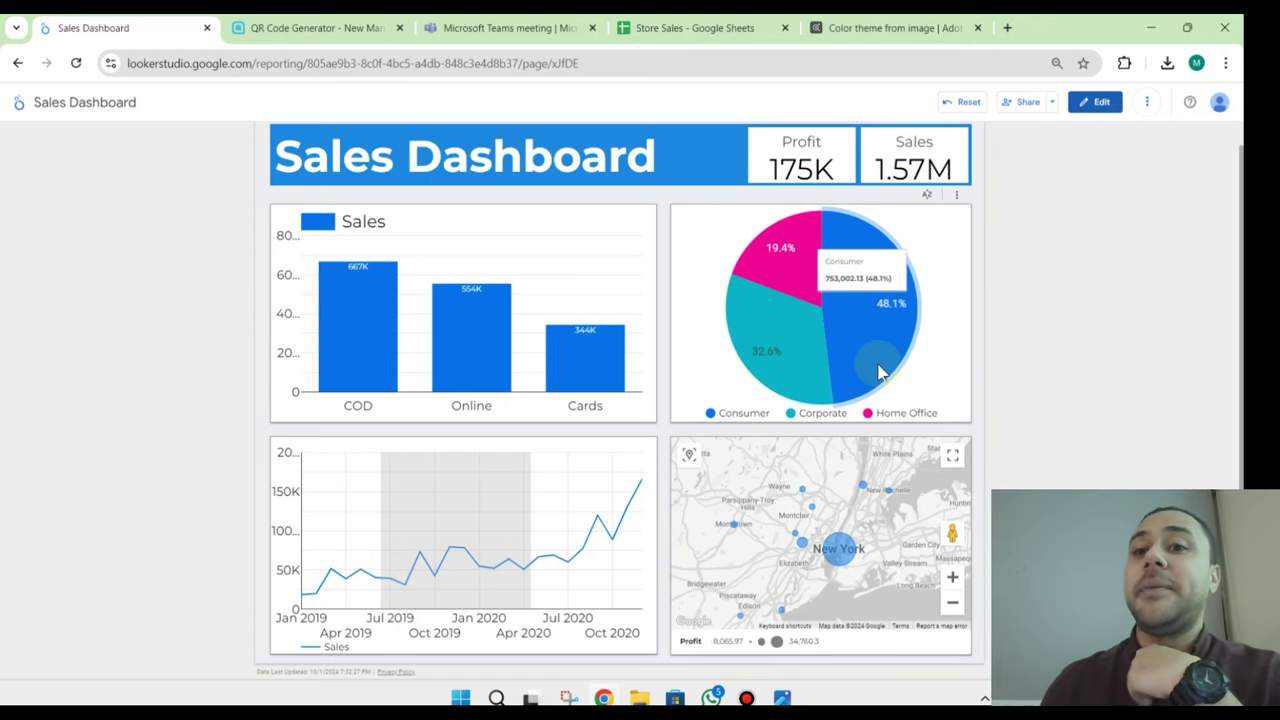
click(1097, 108)
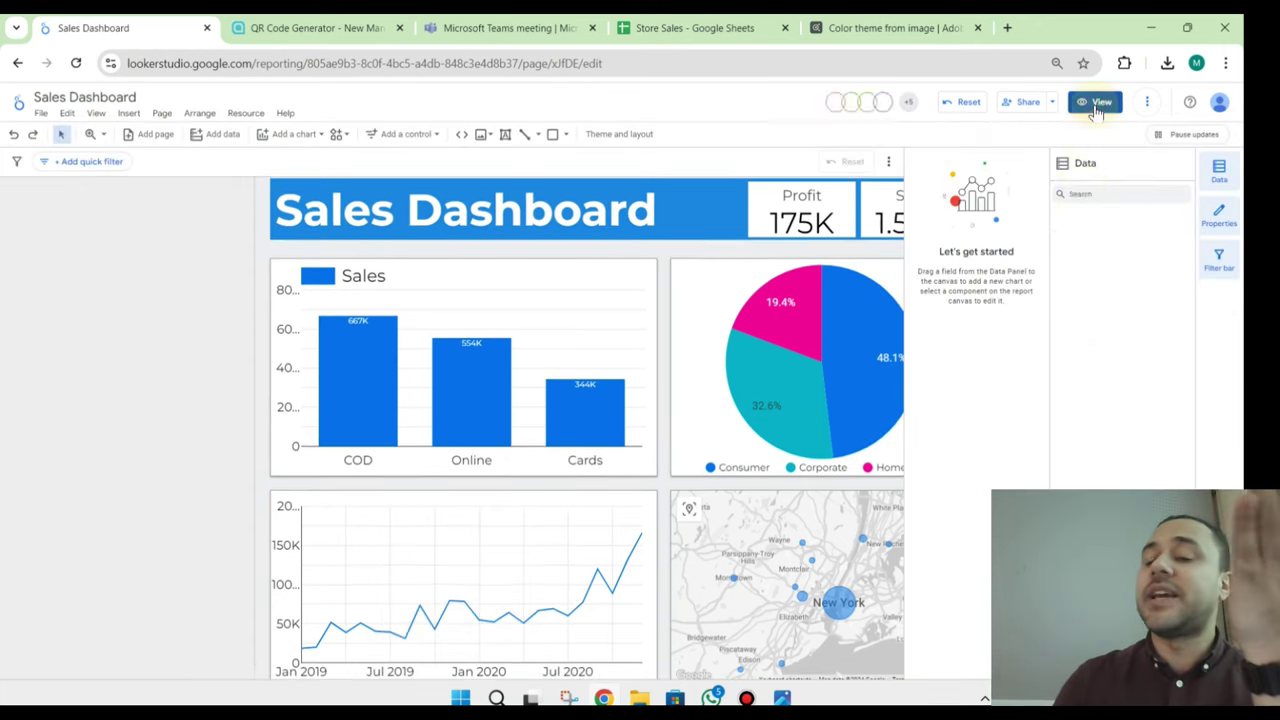
click(1029, 103)
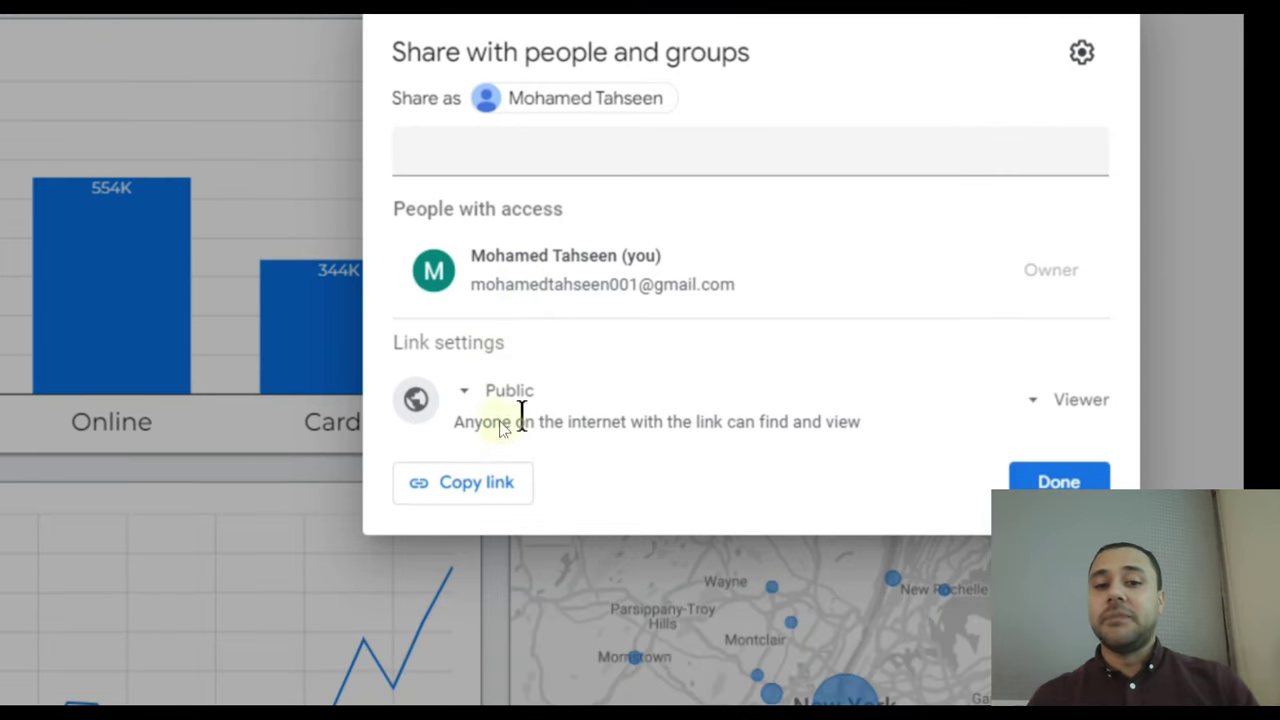
click(505, 495)
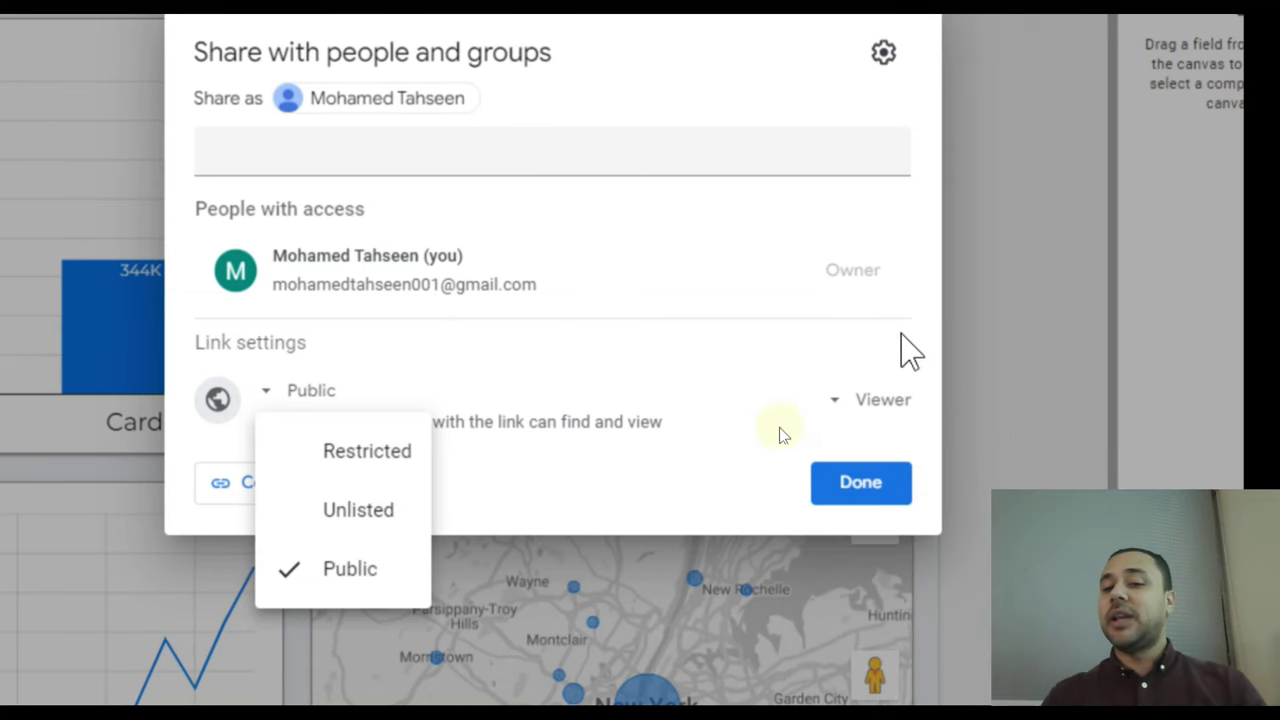
click(880, 399)
click(880, 399)
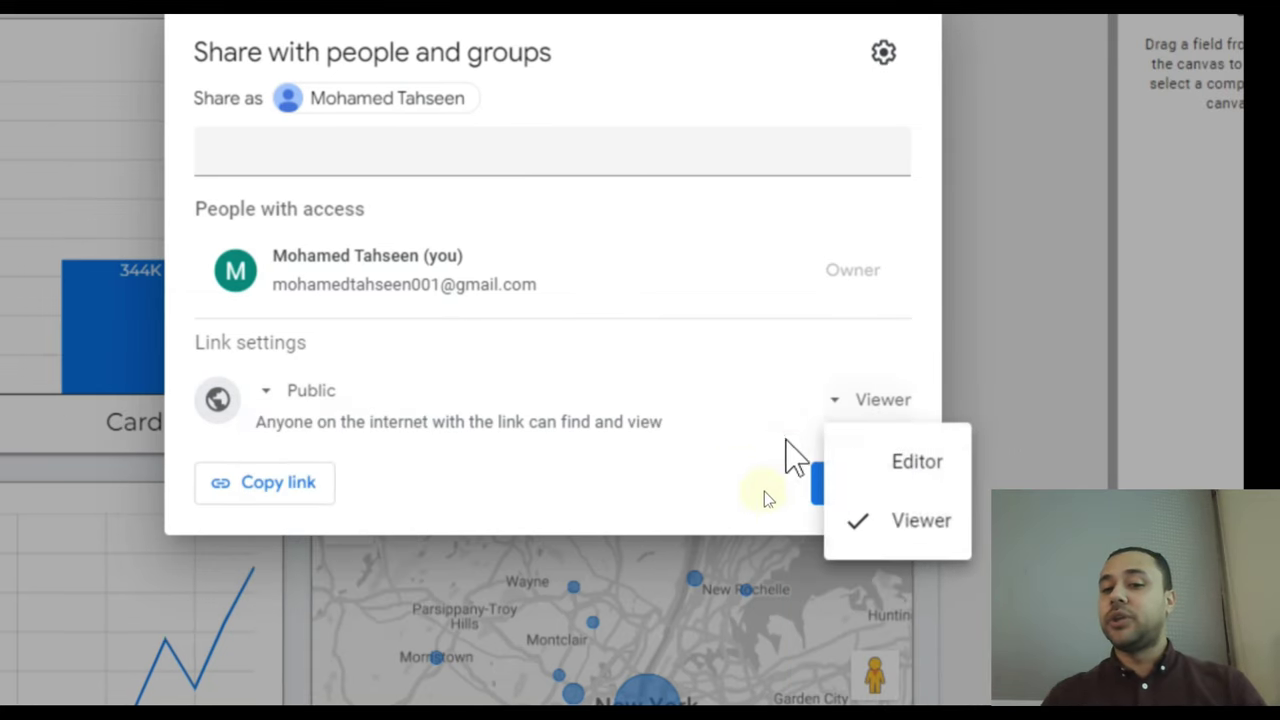
click(656, 497)
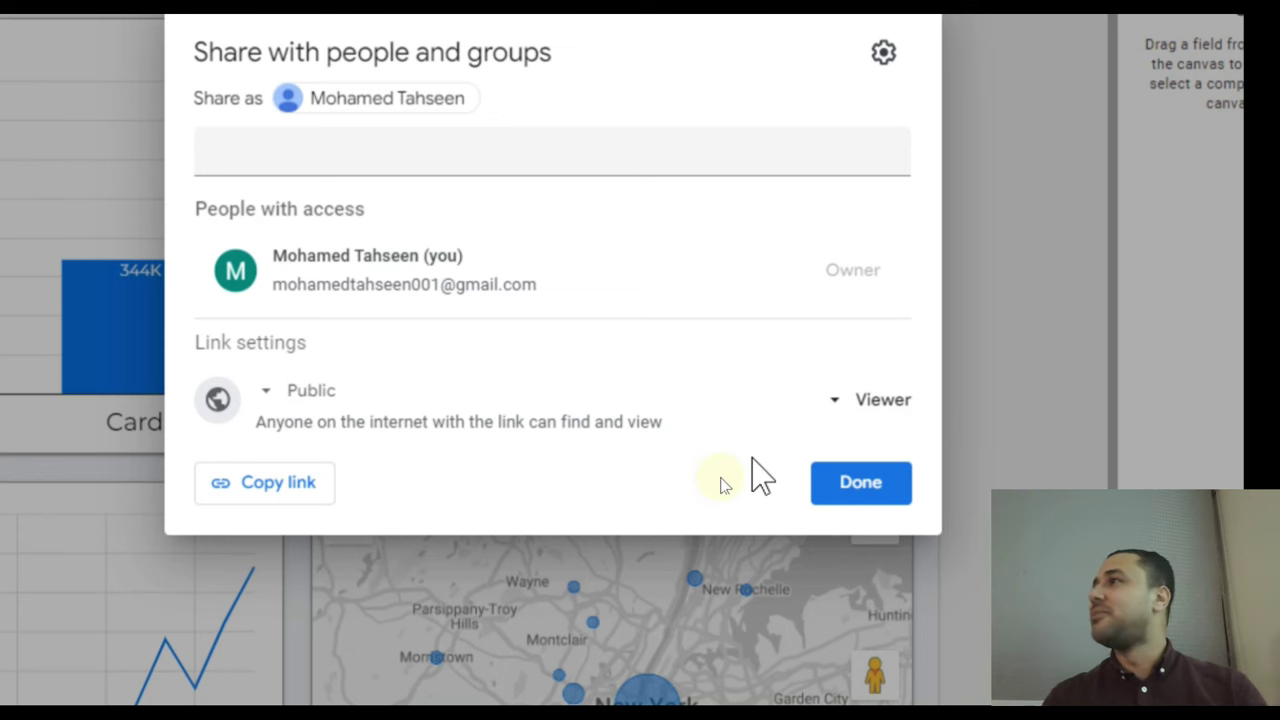
click(837, 484)
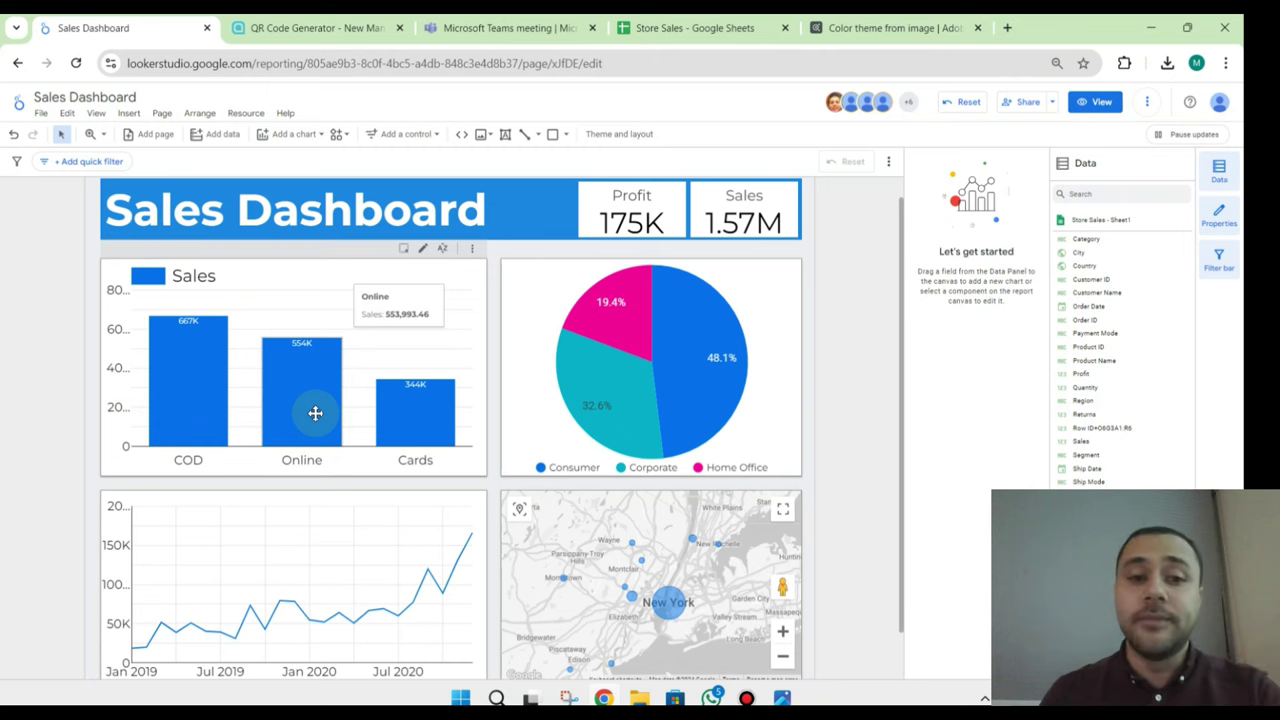
click(313, 416)
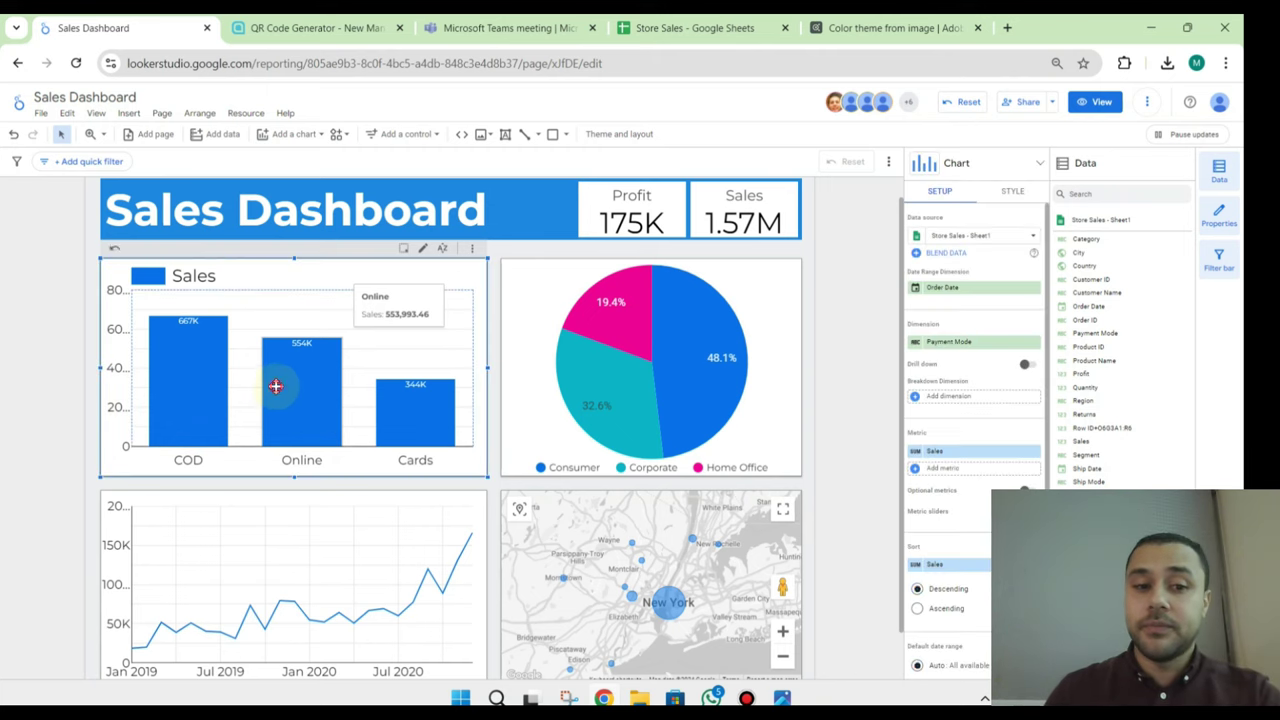
click(425, 370)
click(1095, 101)
click(453, 340)
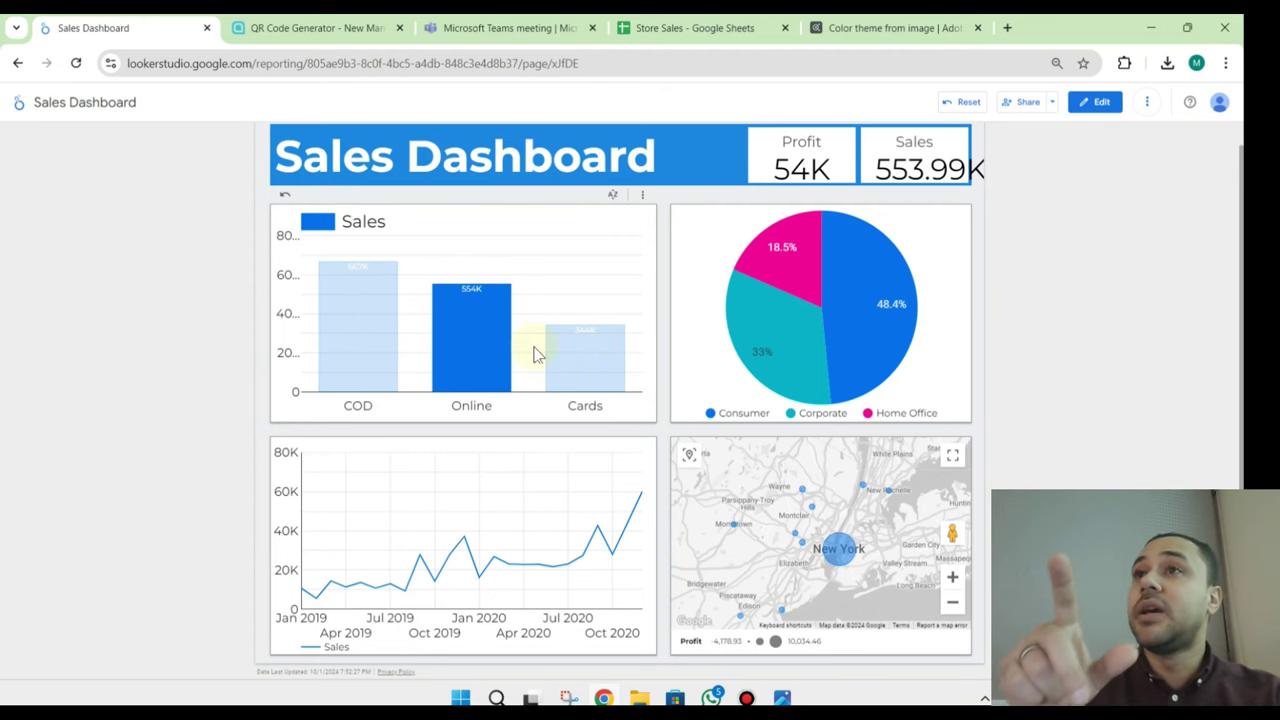
click(375, 349)
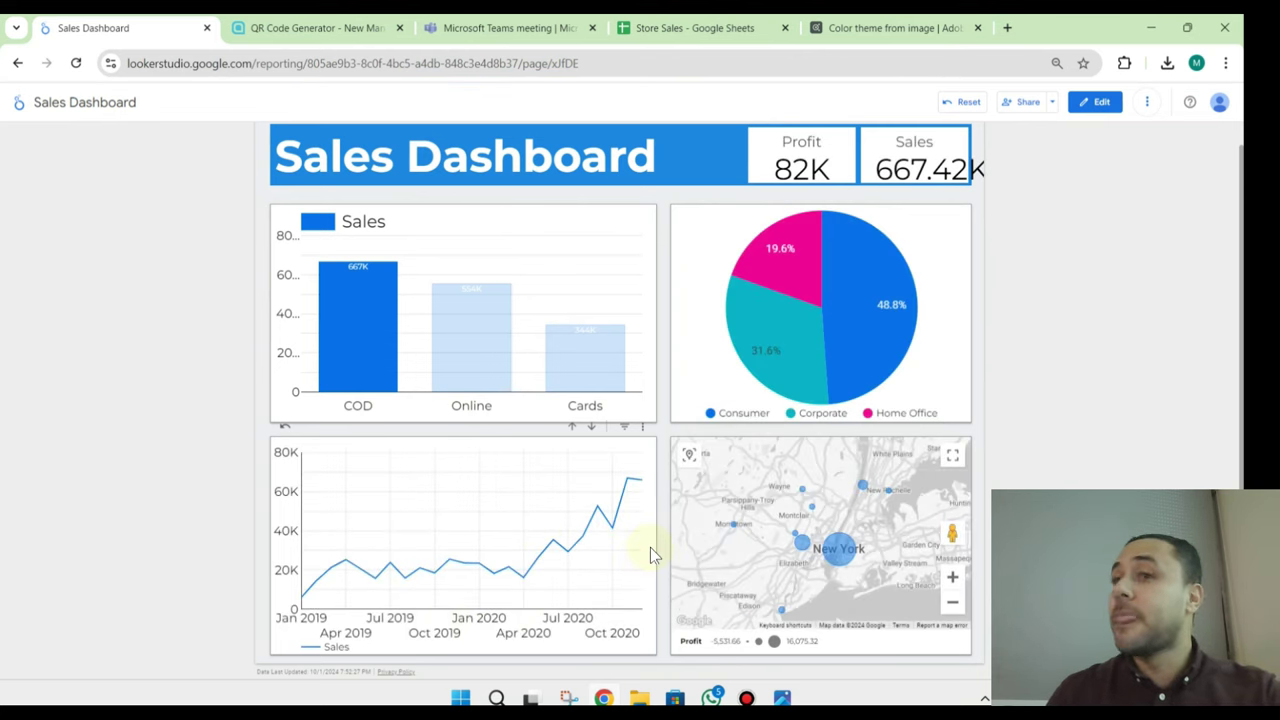
click(363, 323)
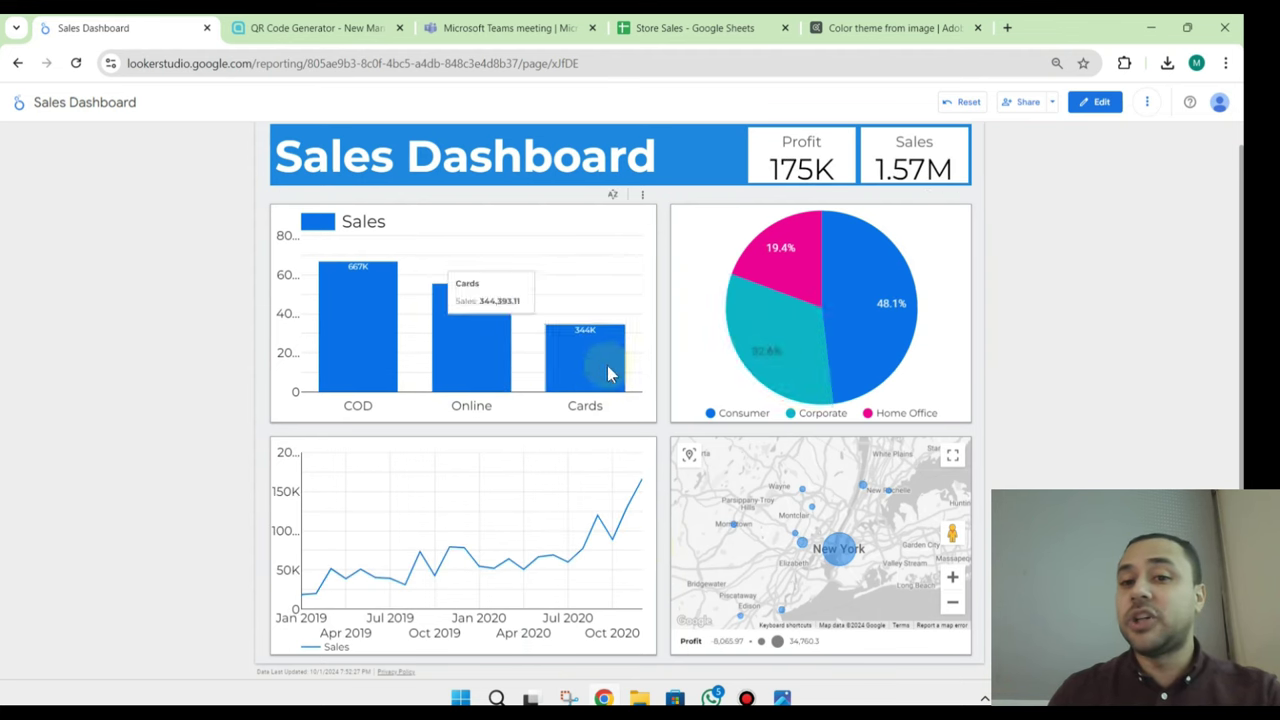
click(846, 292)
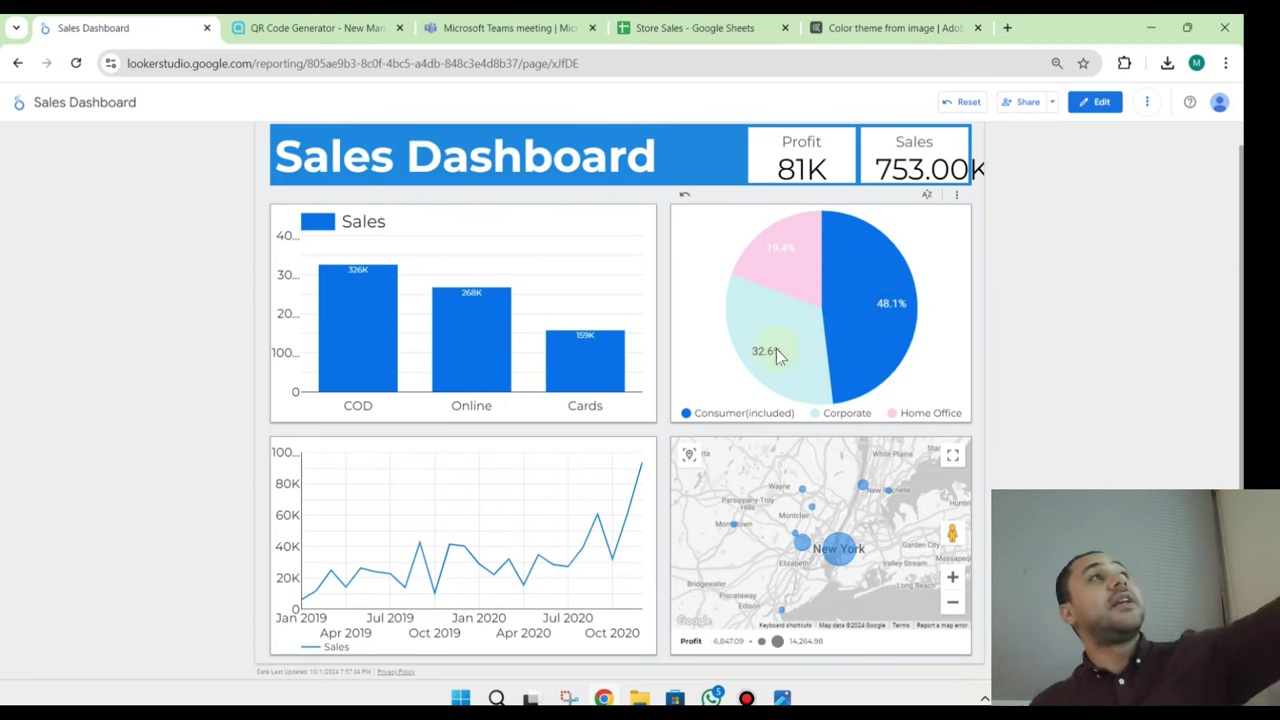
mouse_move(757, 335)
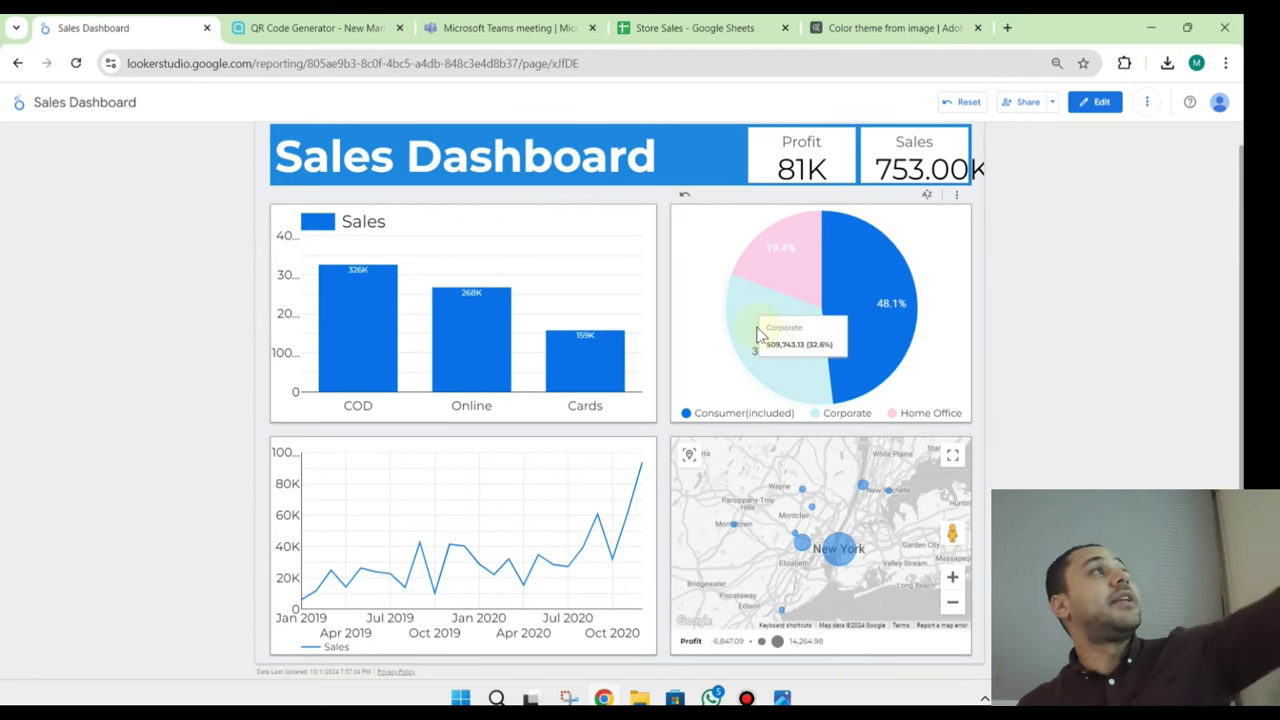
mouse_move(457, 287)
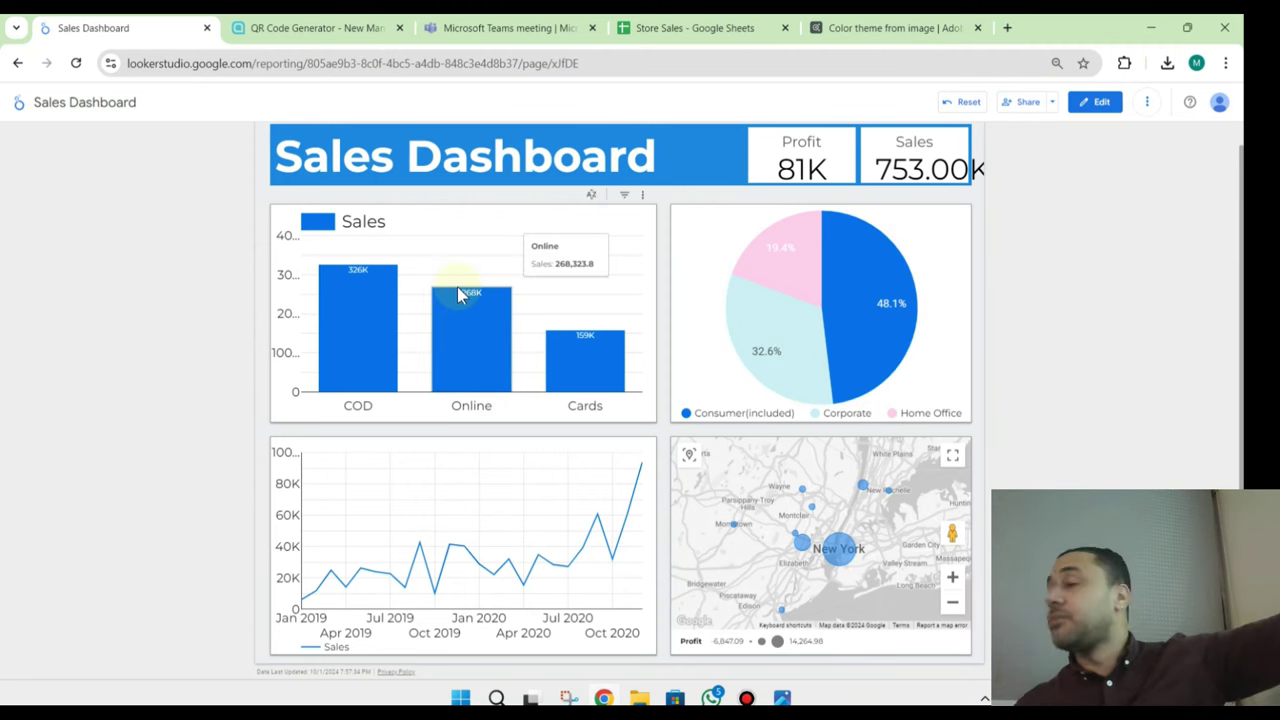
click(864, 308)
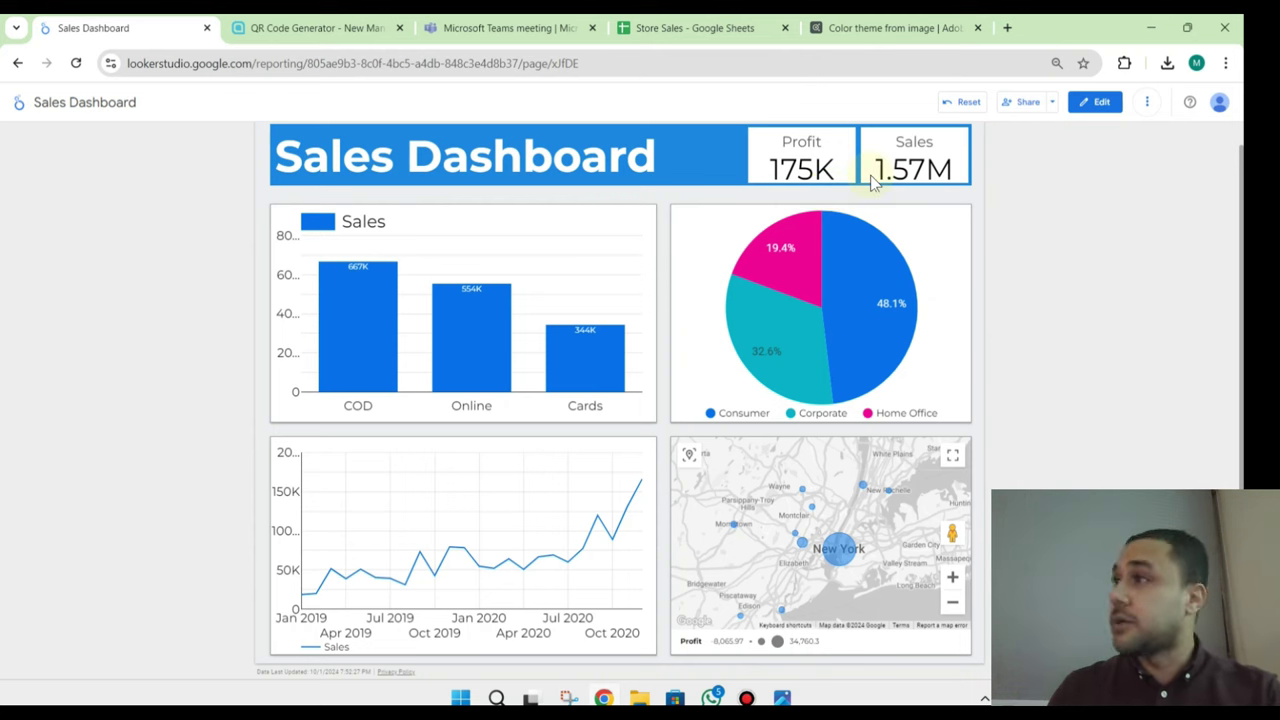
click(1120, 106)
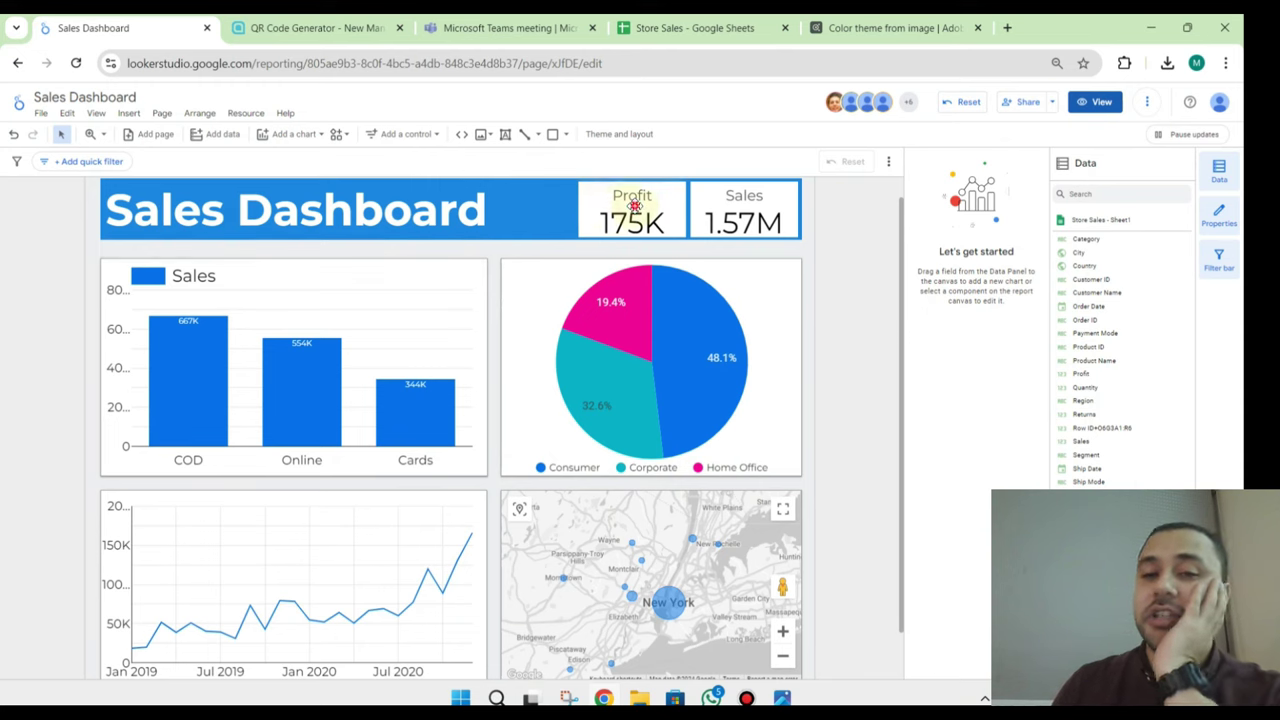
Delete the Profit scorecard from the header banner
click(634, 205)
key(Delete)
click(634, 205)
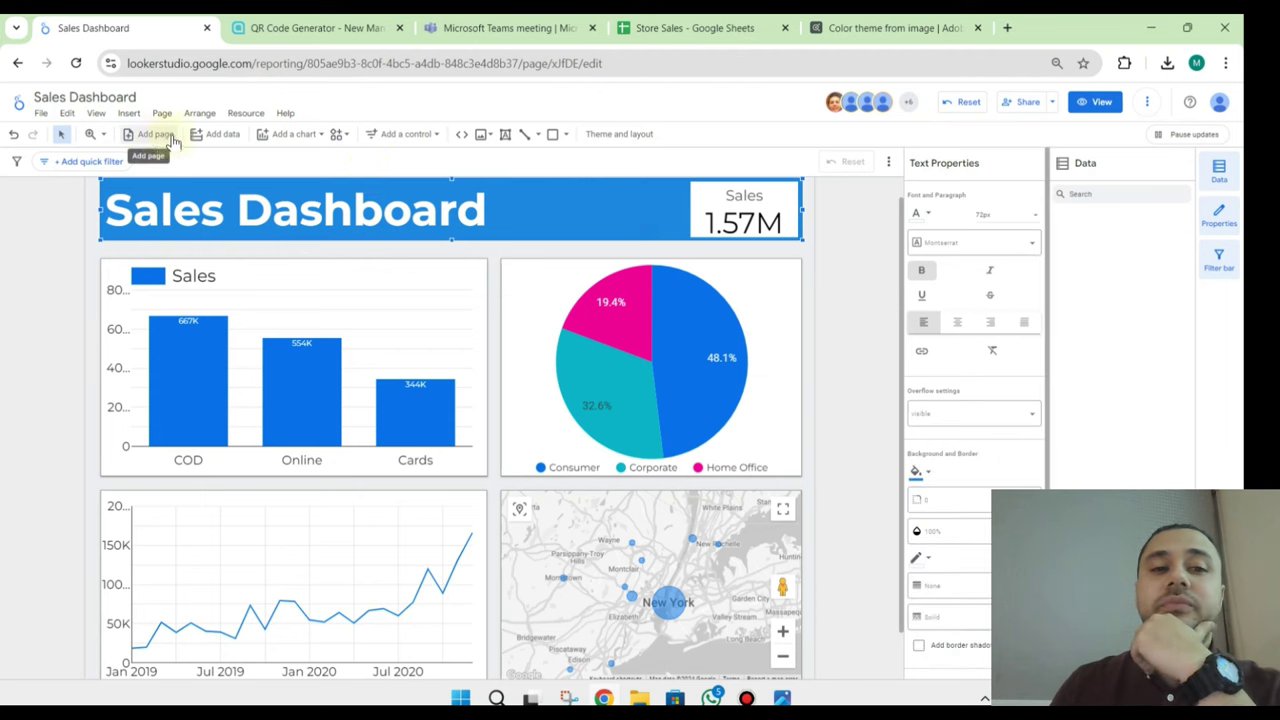
Add a Payment Mode drop-down list filter to the header beside the Sales scorecard
click(288, 135)
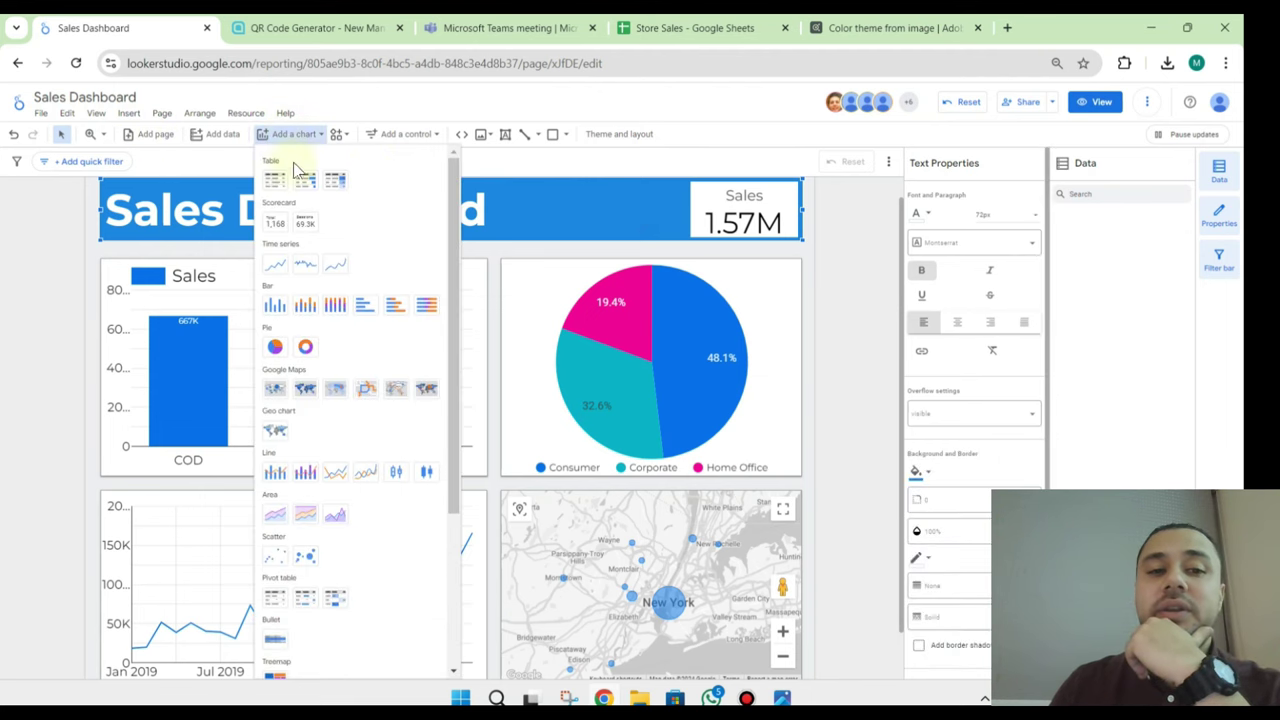
click(408, 135)
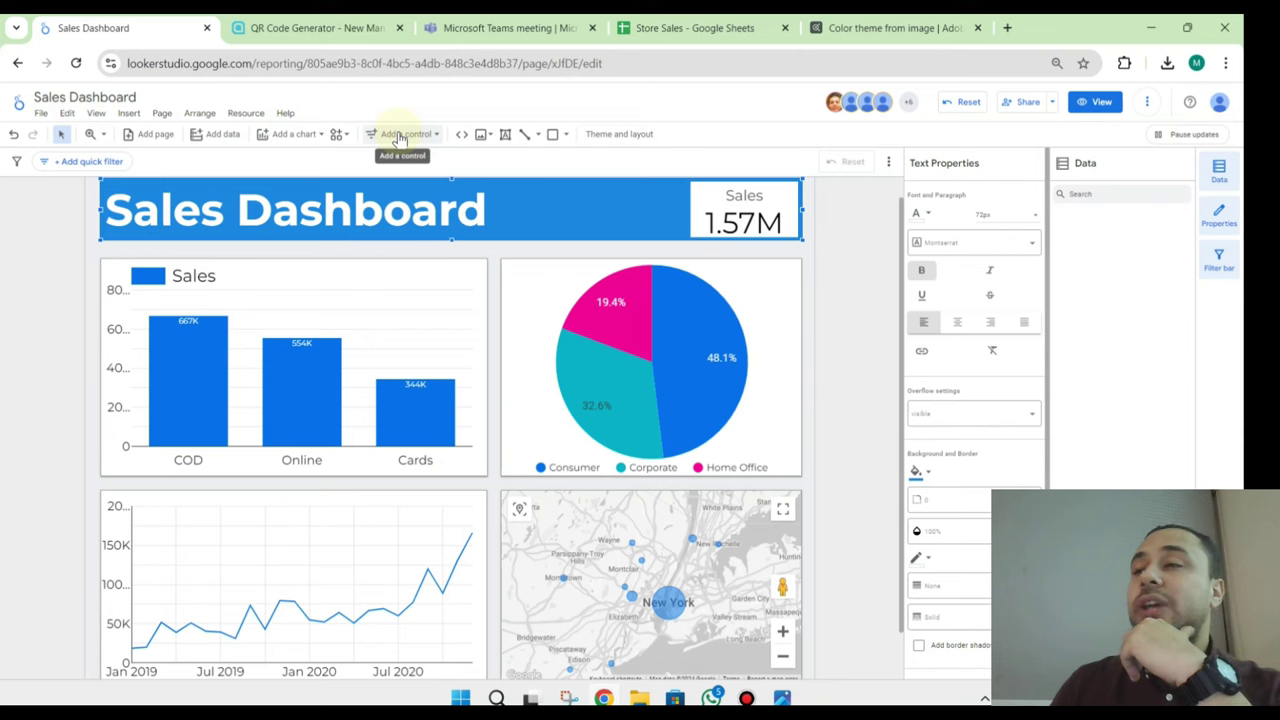
click(400, 136)
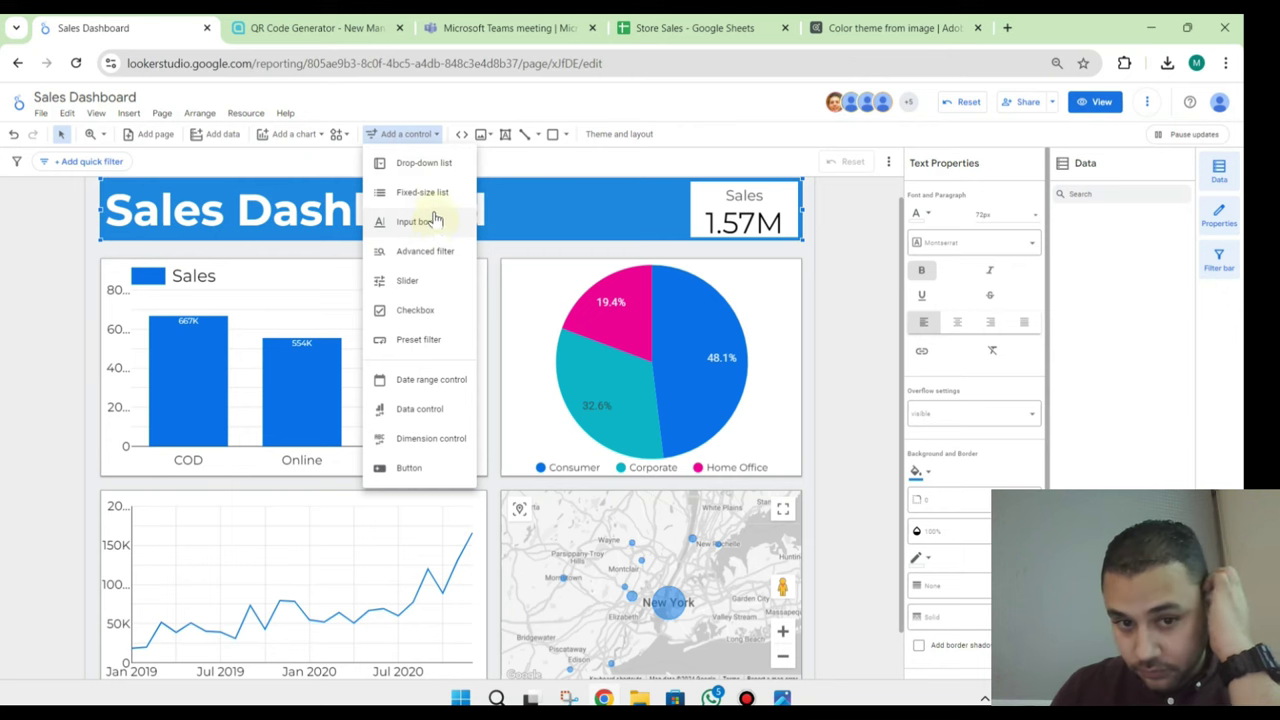
click(449, 163)
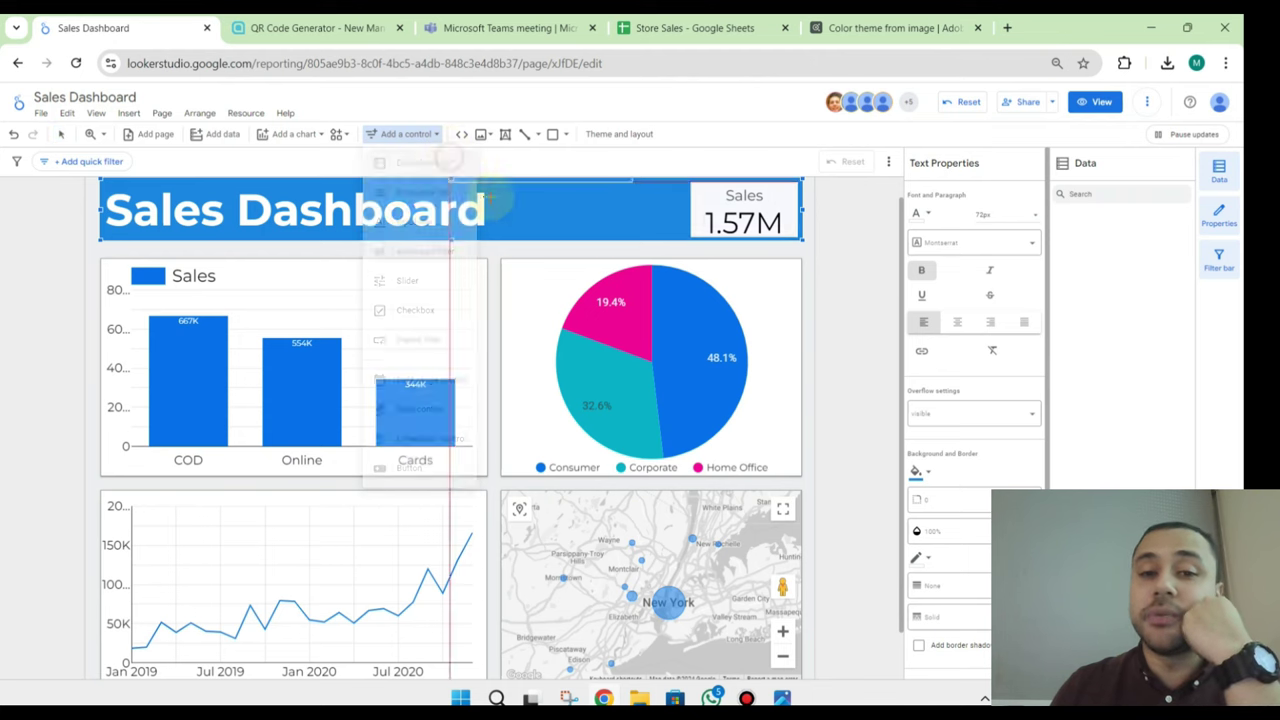
click(521, 211)
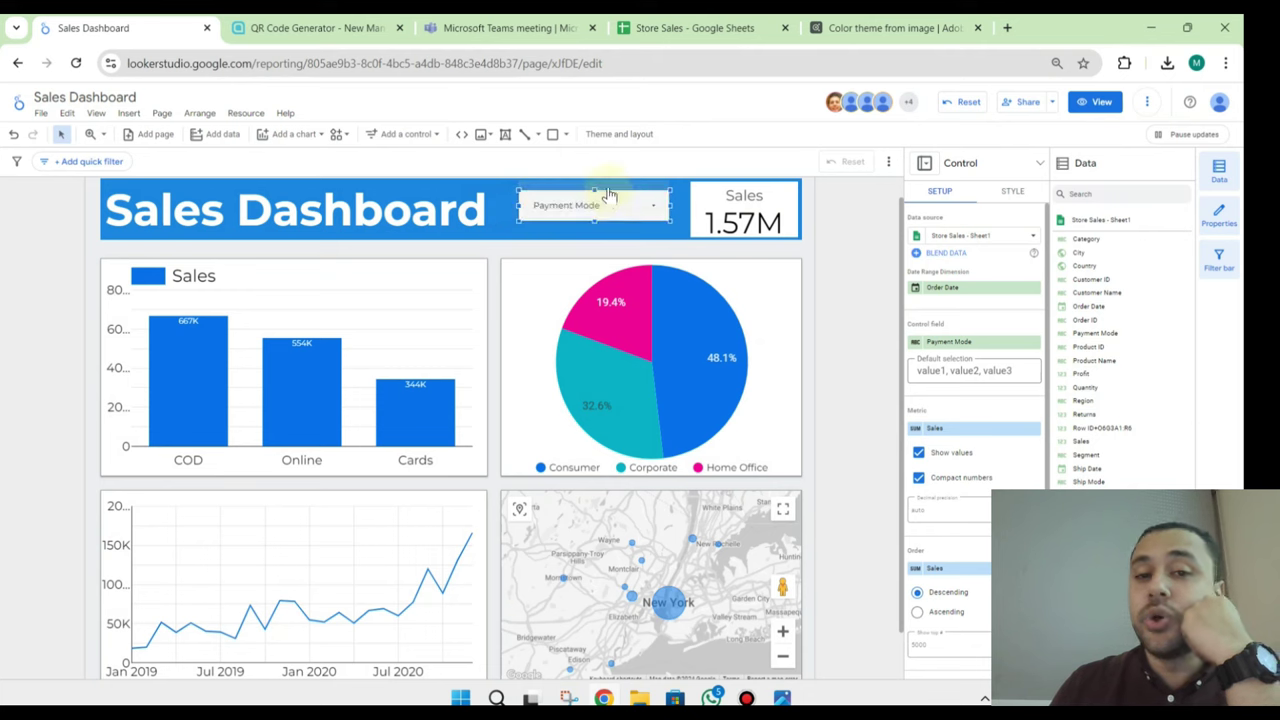
drag(608, 197, 628, 189)
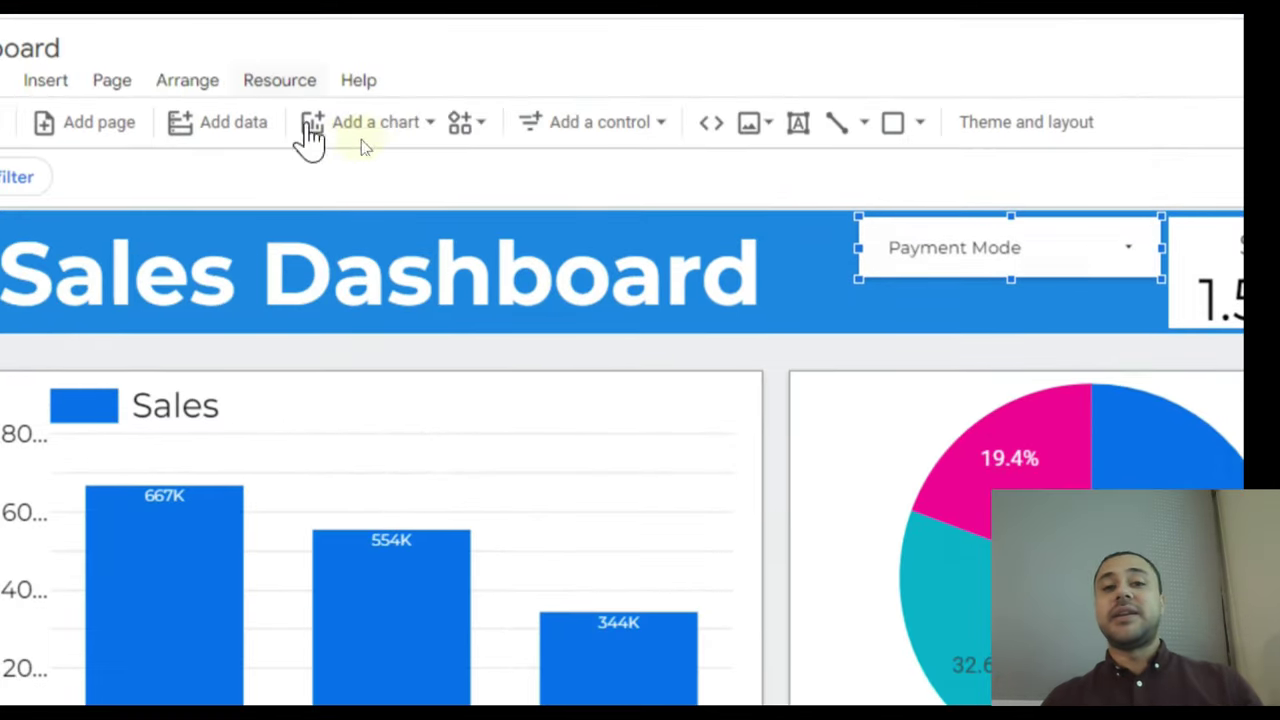
click(600, 122)
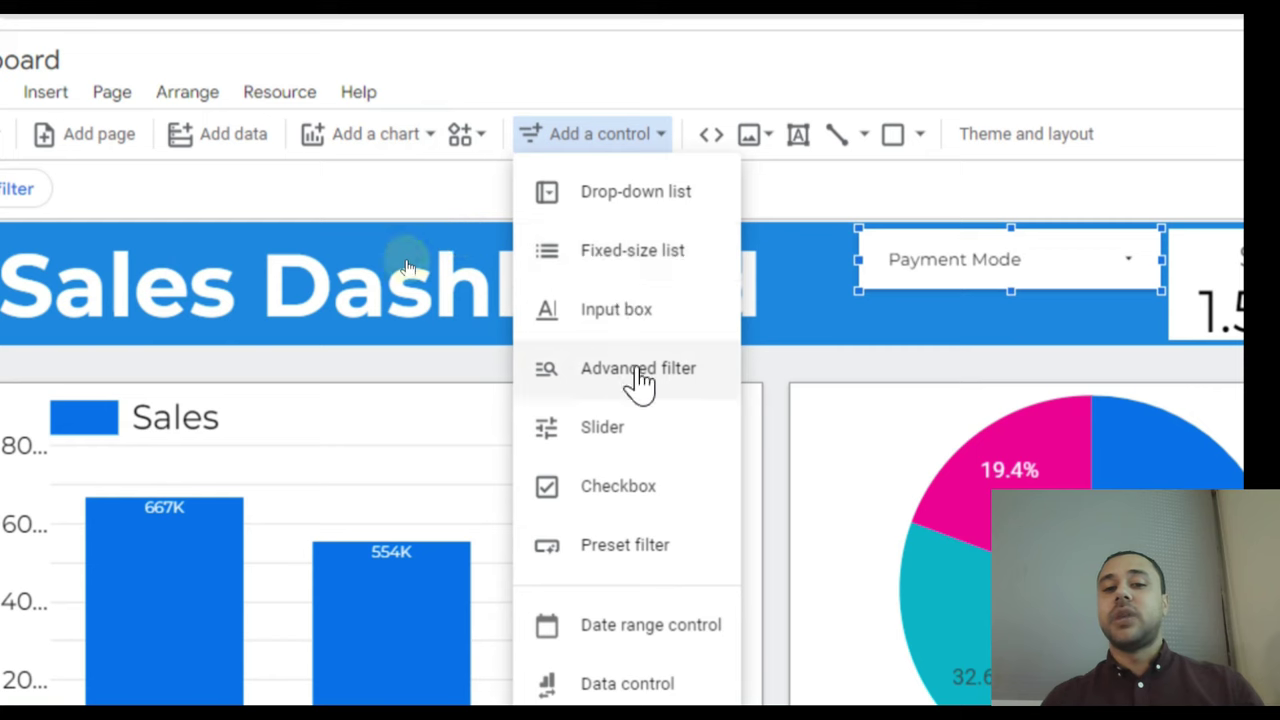
click(963, 292)
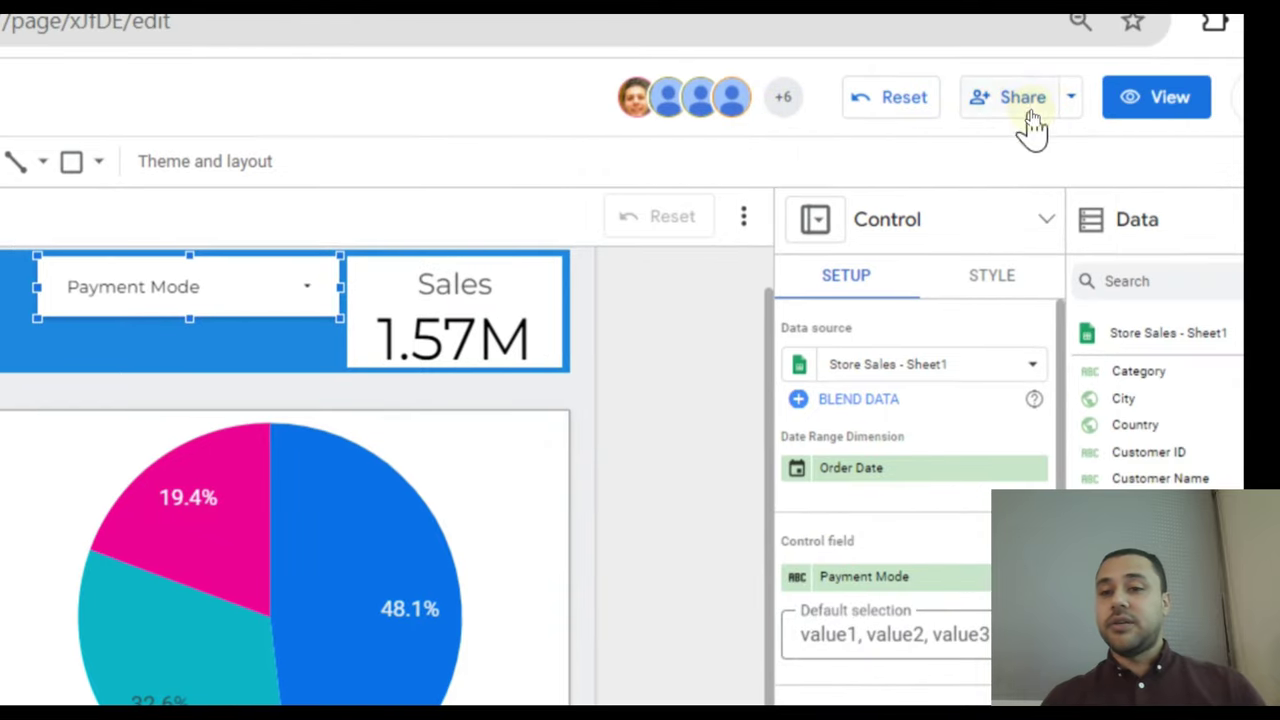
In view mode, filter Payment Mode to Online only, then reset the filter to include all modes
click(1090, 120)
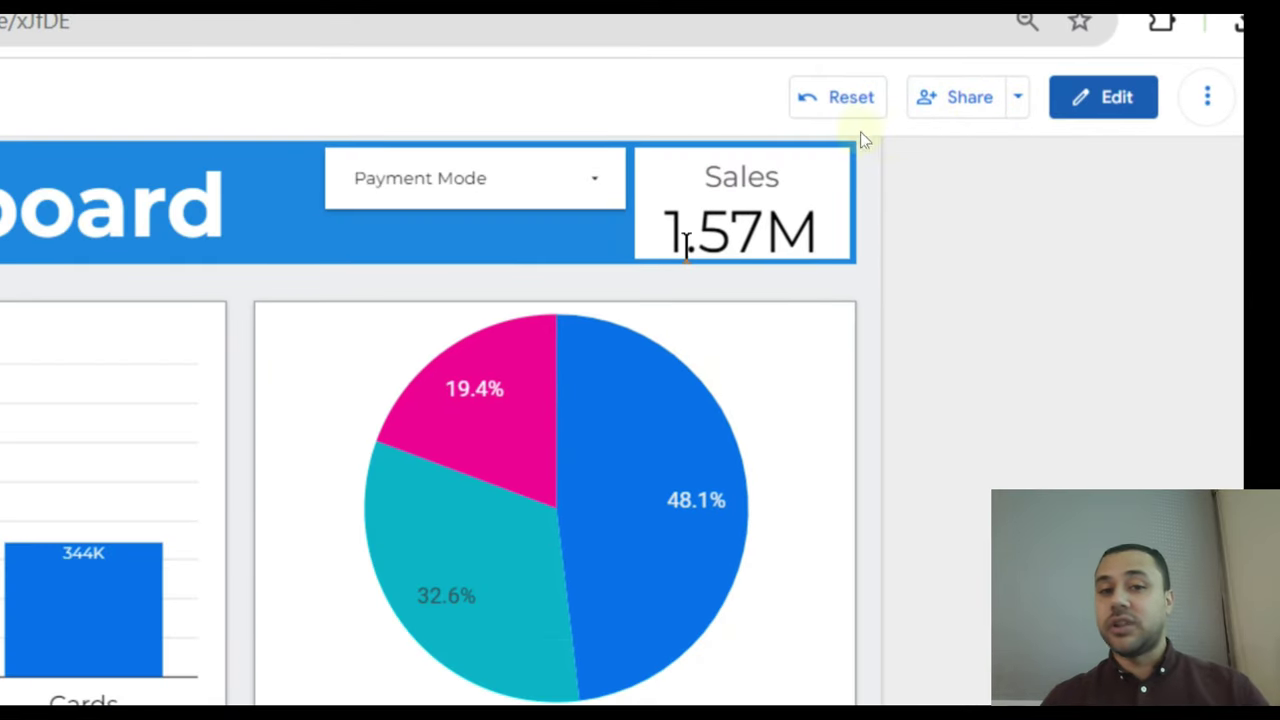
click(558, 186)
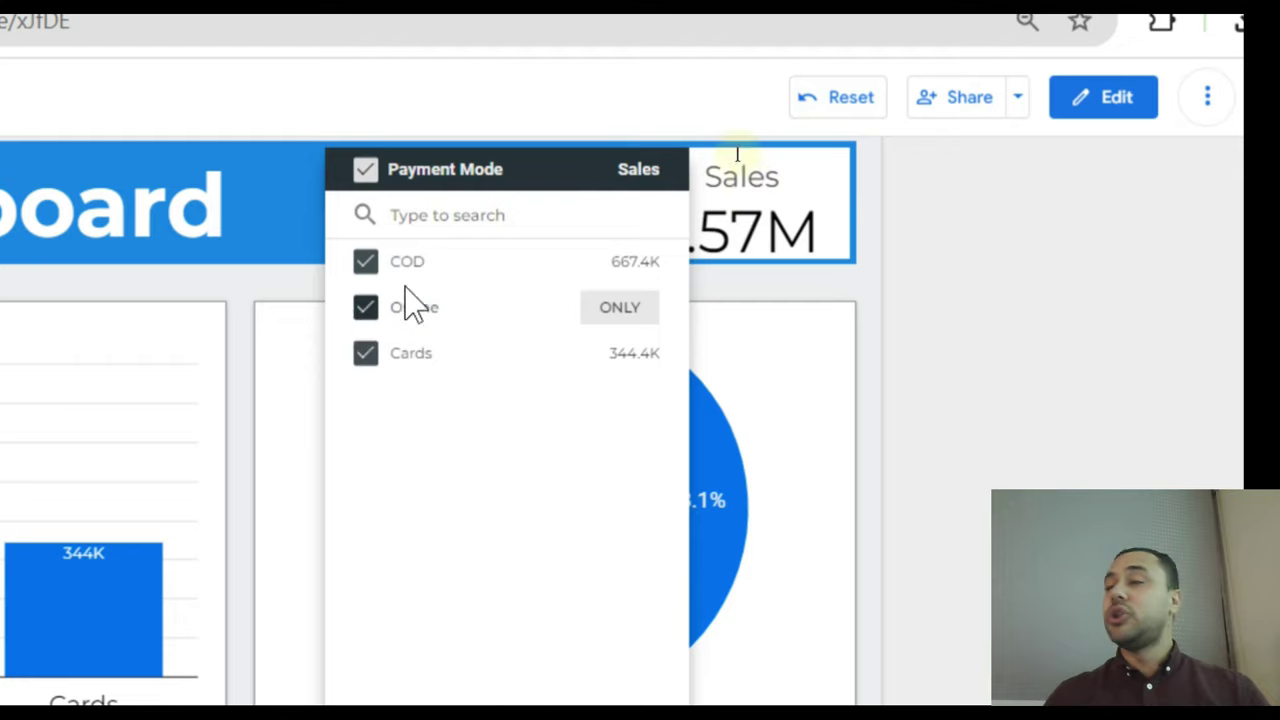
click(742, 169)
click(742, 307)
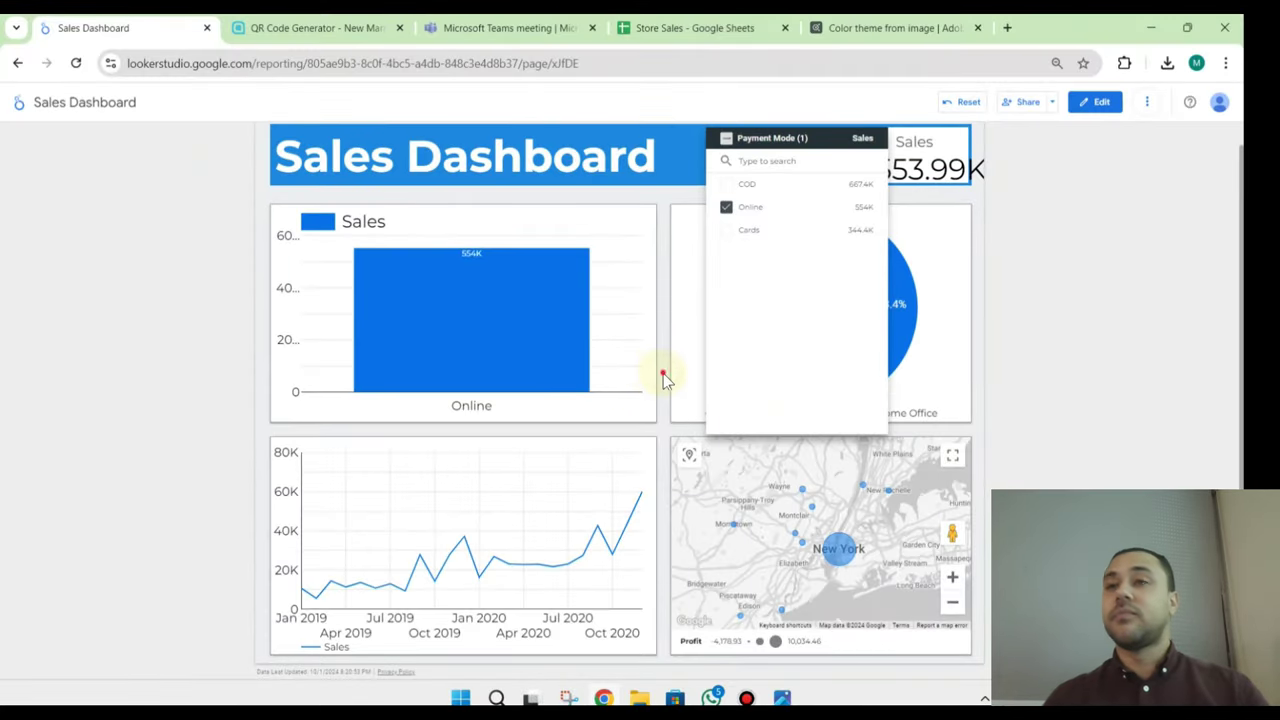
click(661, 376)
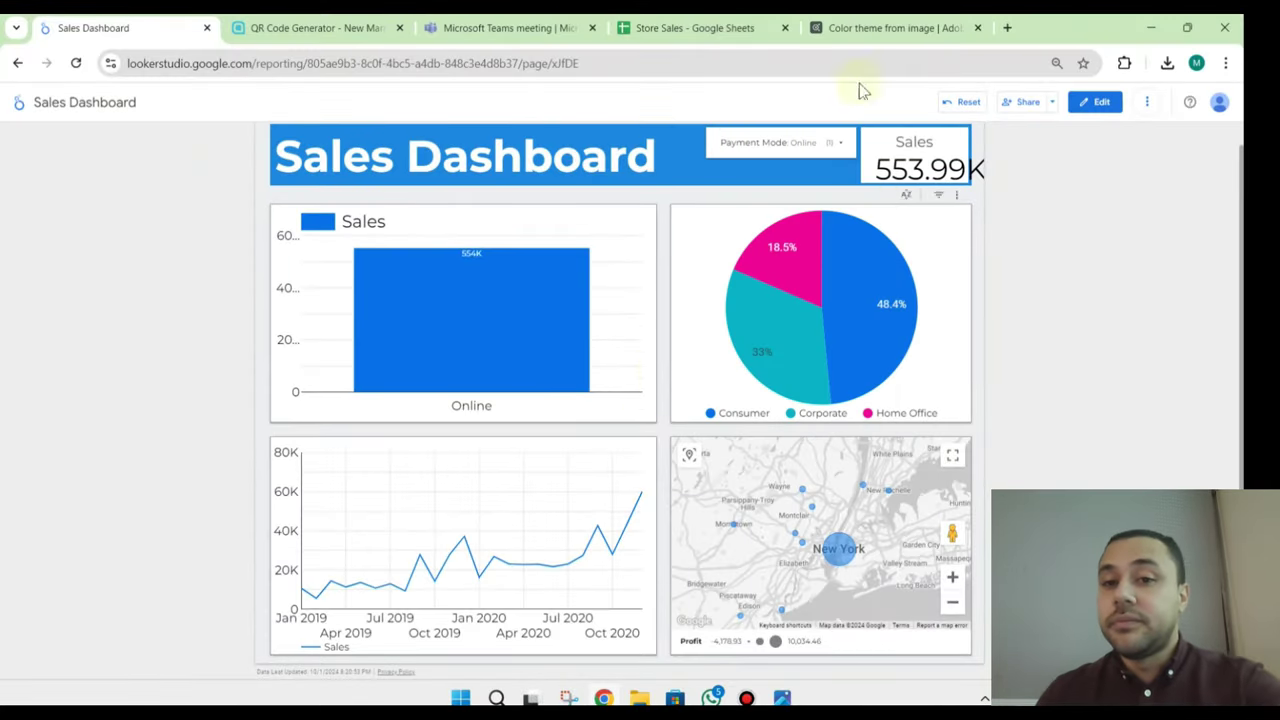
click(980, 108)
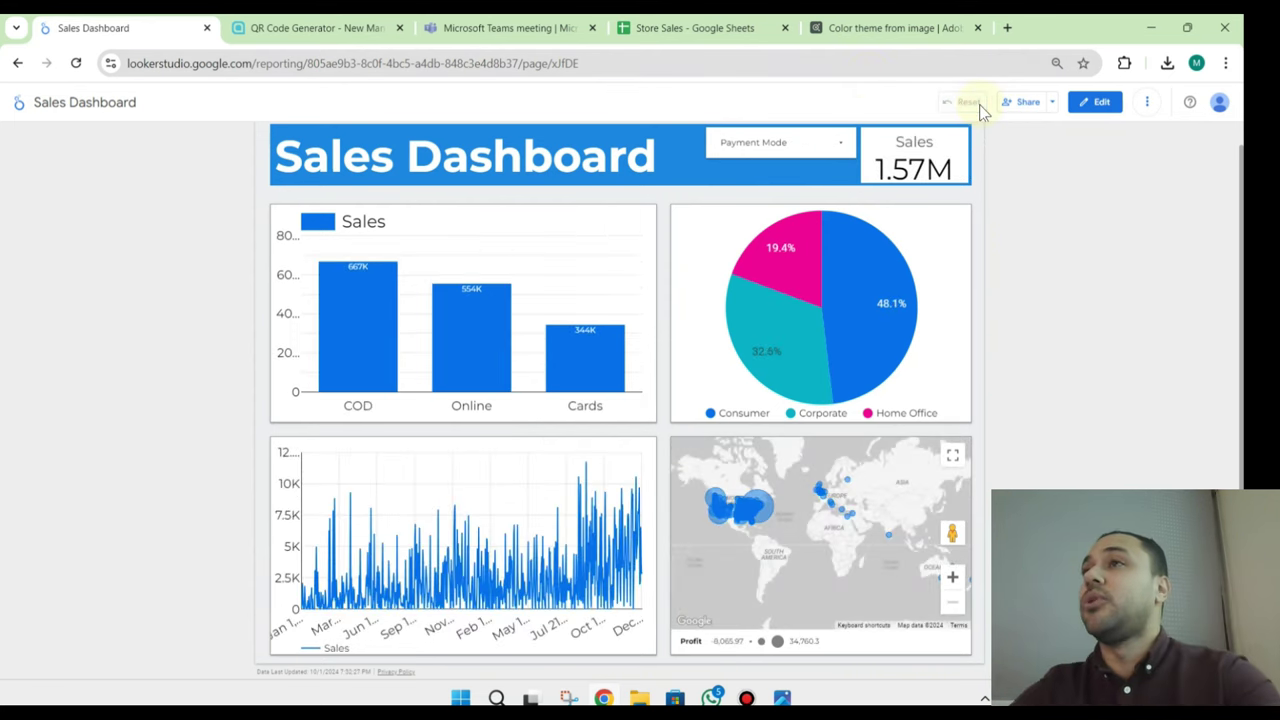
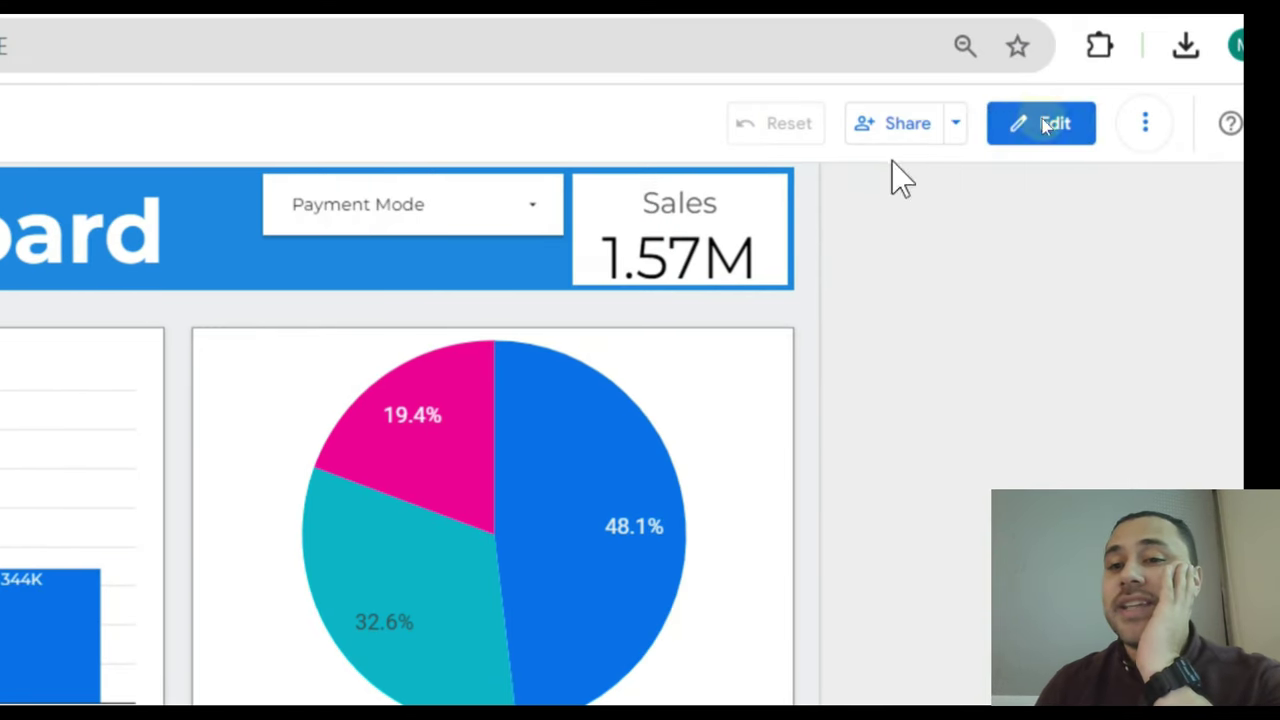
Put the Sales Dashboard into edit mode, glance at the Add a control list, then open Resource
click(1045, 124)
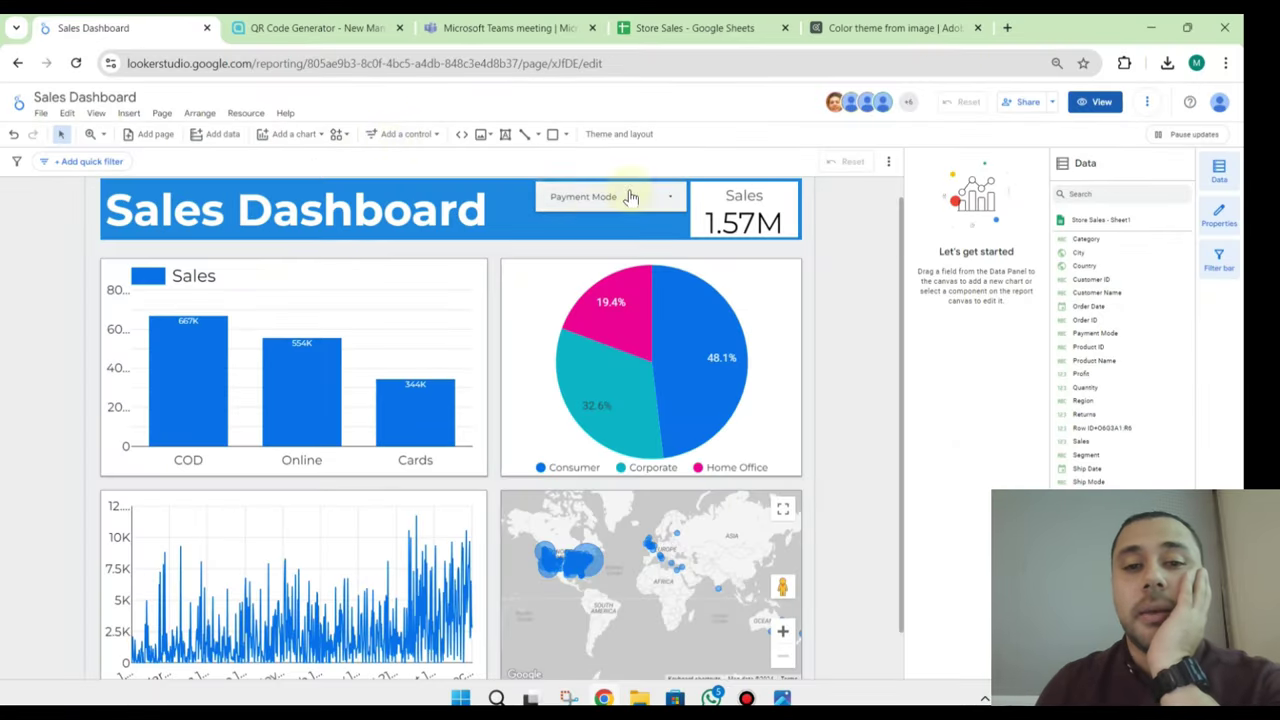
click(409, 140)
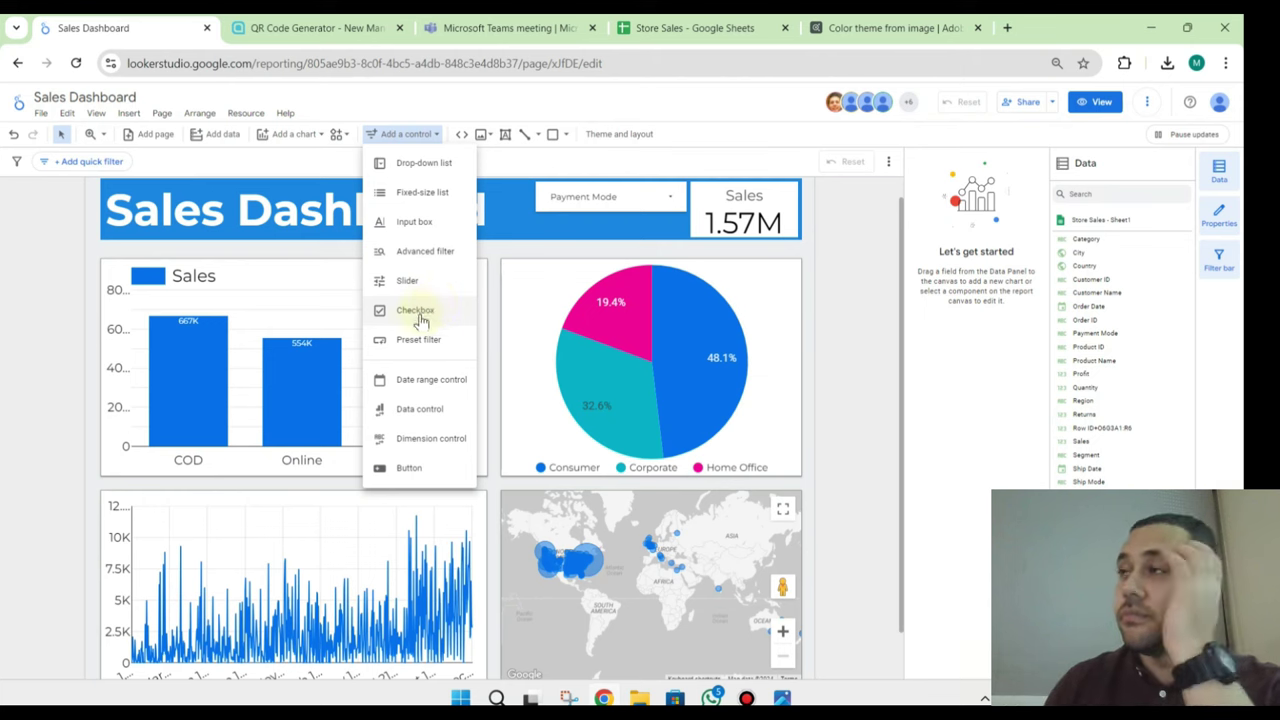
click(836, 252)
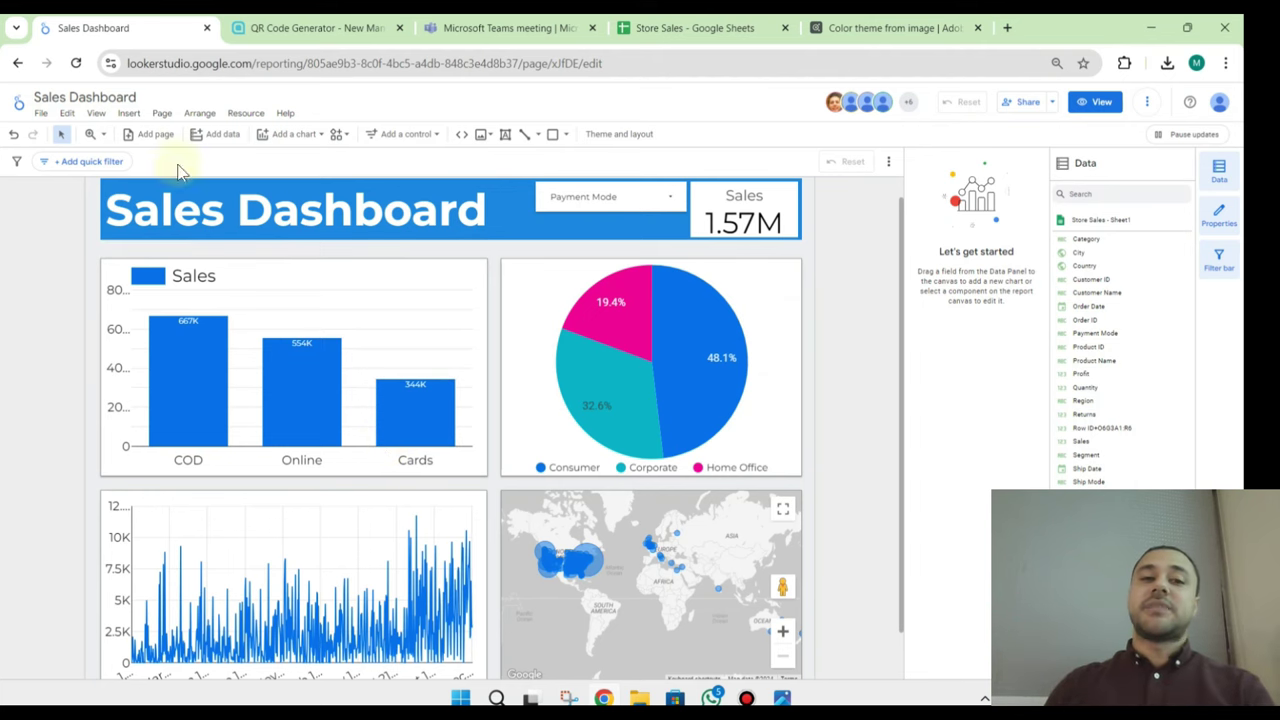
click(245, 114)
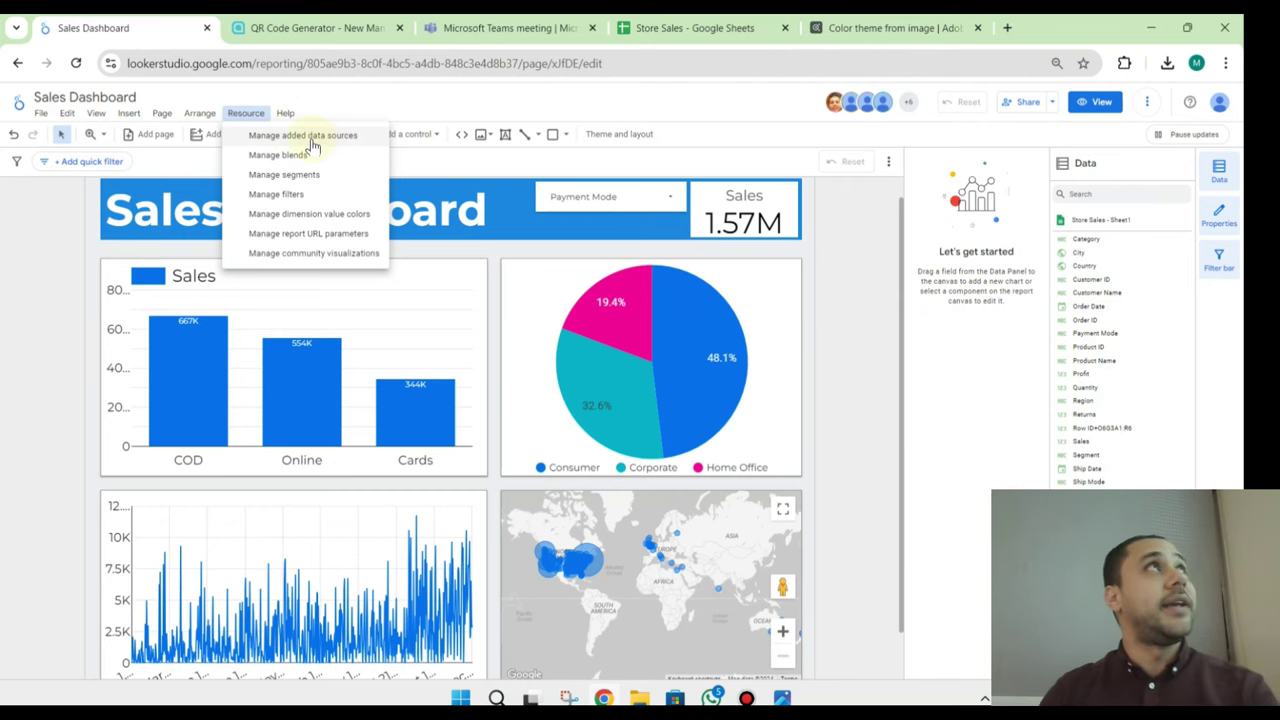
Open the Store Sales - Sheet1 data source fields and hide Record Count and Row ID
click(310, 138)
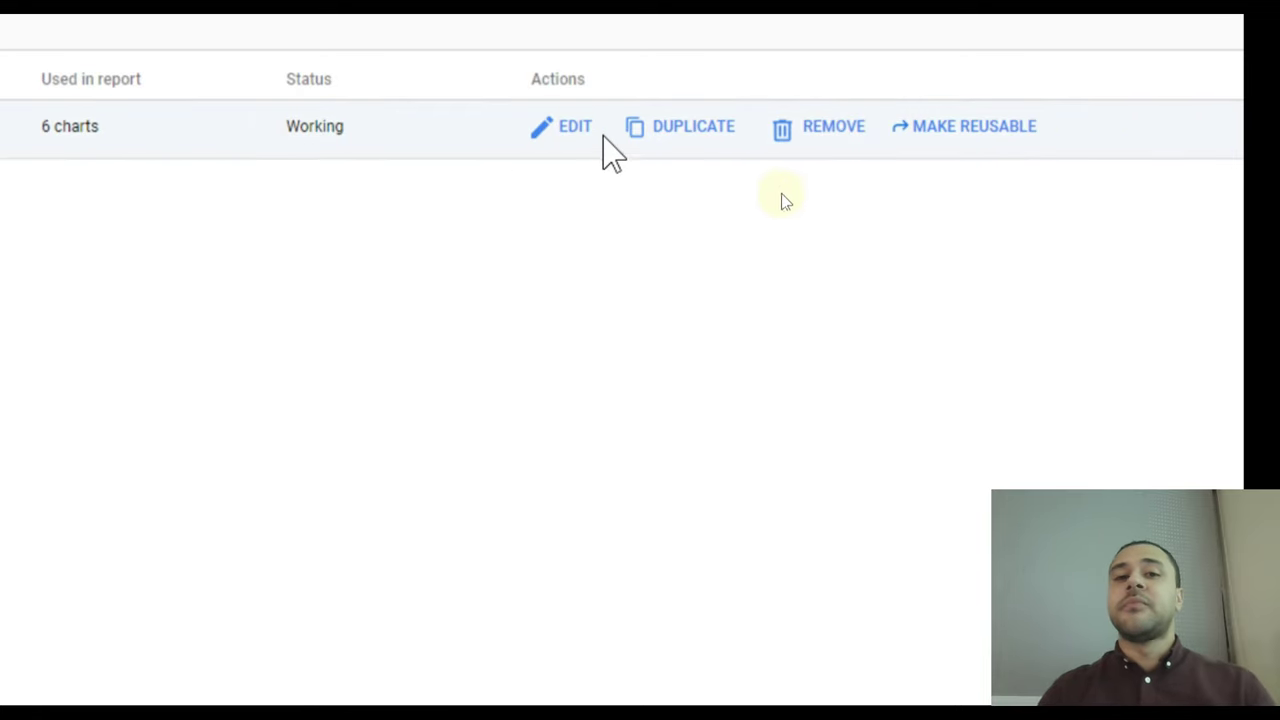
click(538, 140)
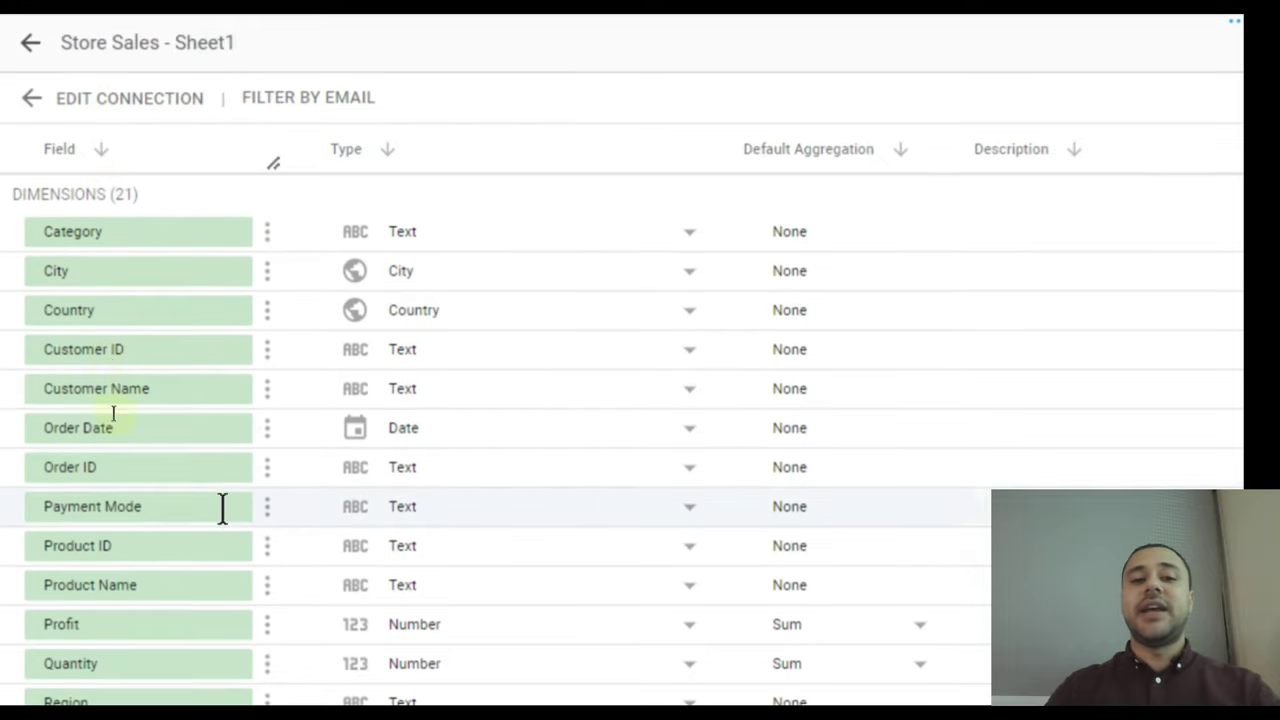
scroll(222, 500, down, 4)
scroll(110, 608, down, 2)
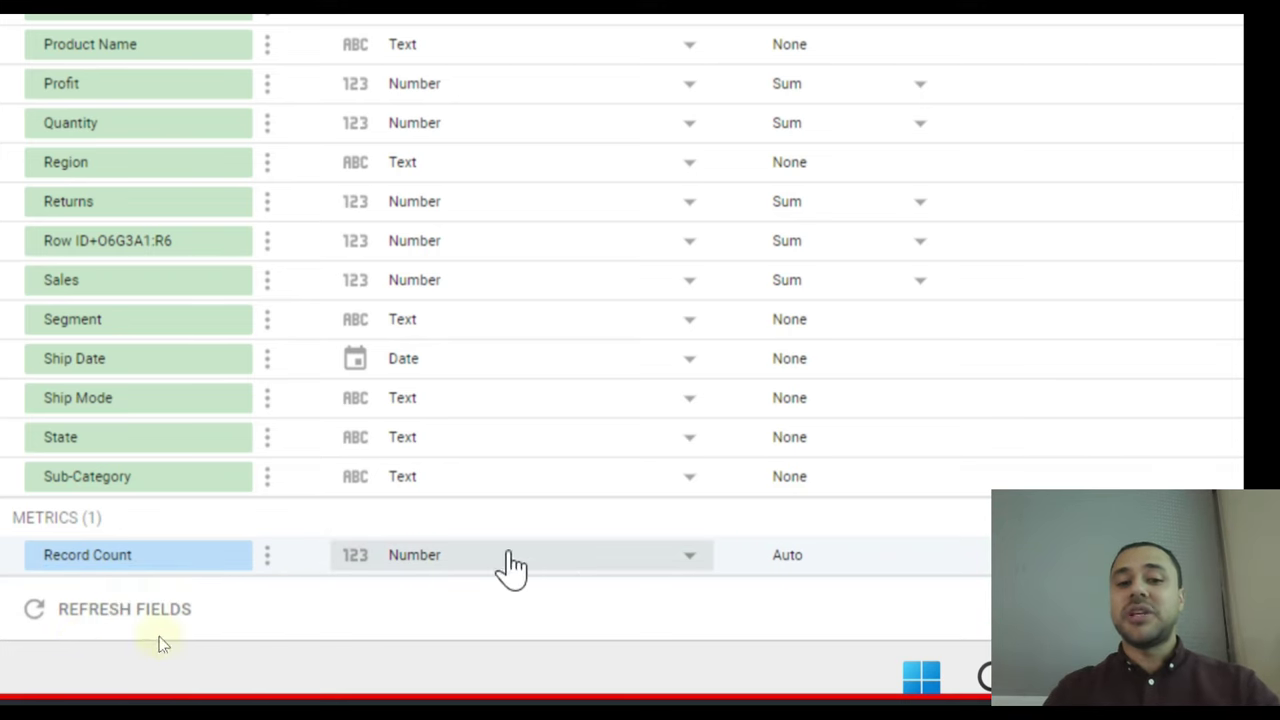
click(267, 557)
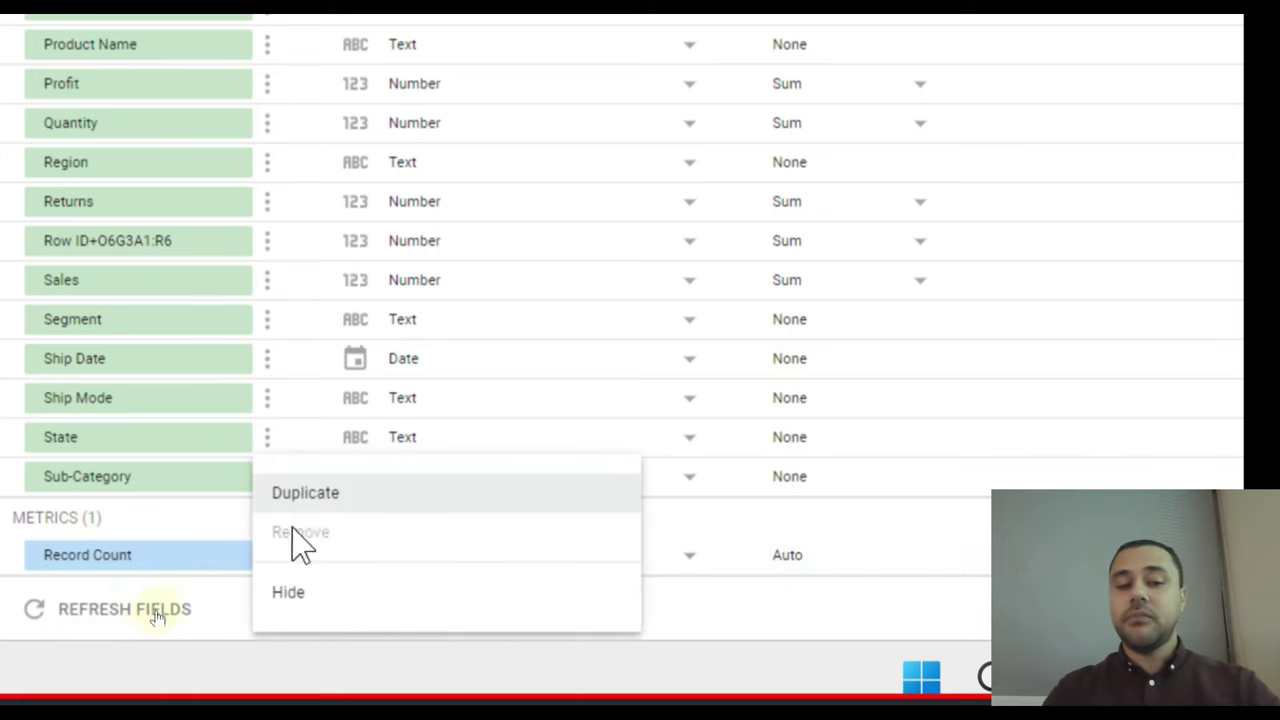
click(318, 610)
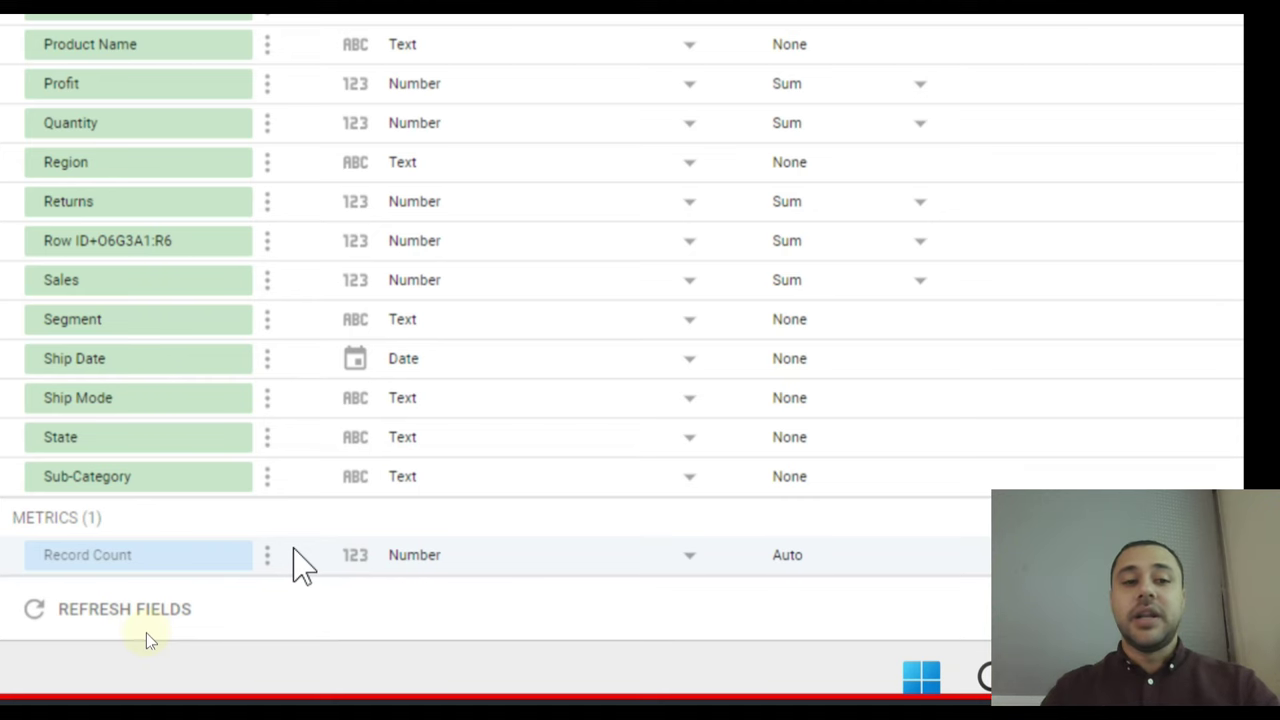
click(267, 242)
click(323, 405)
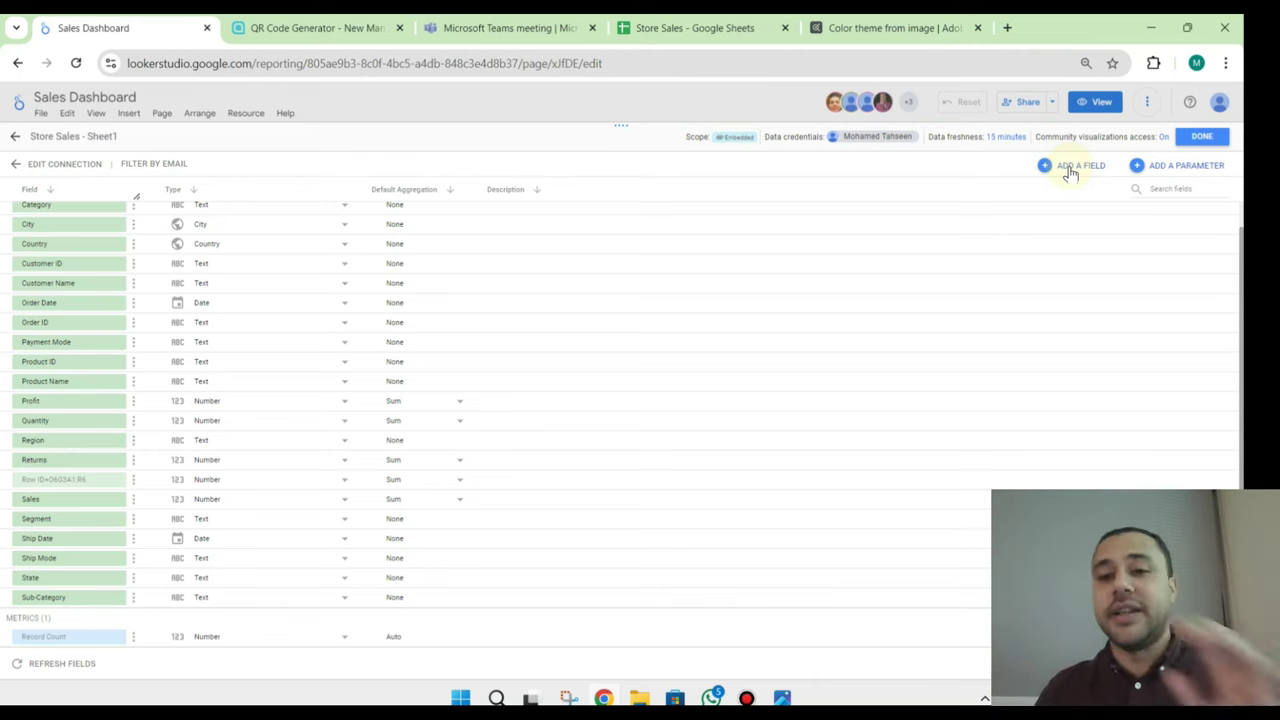
Add a calculated field named Tax14% and place the cursor in its empty Formula box
click(1075, 174)
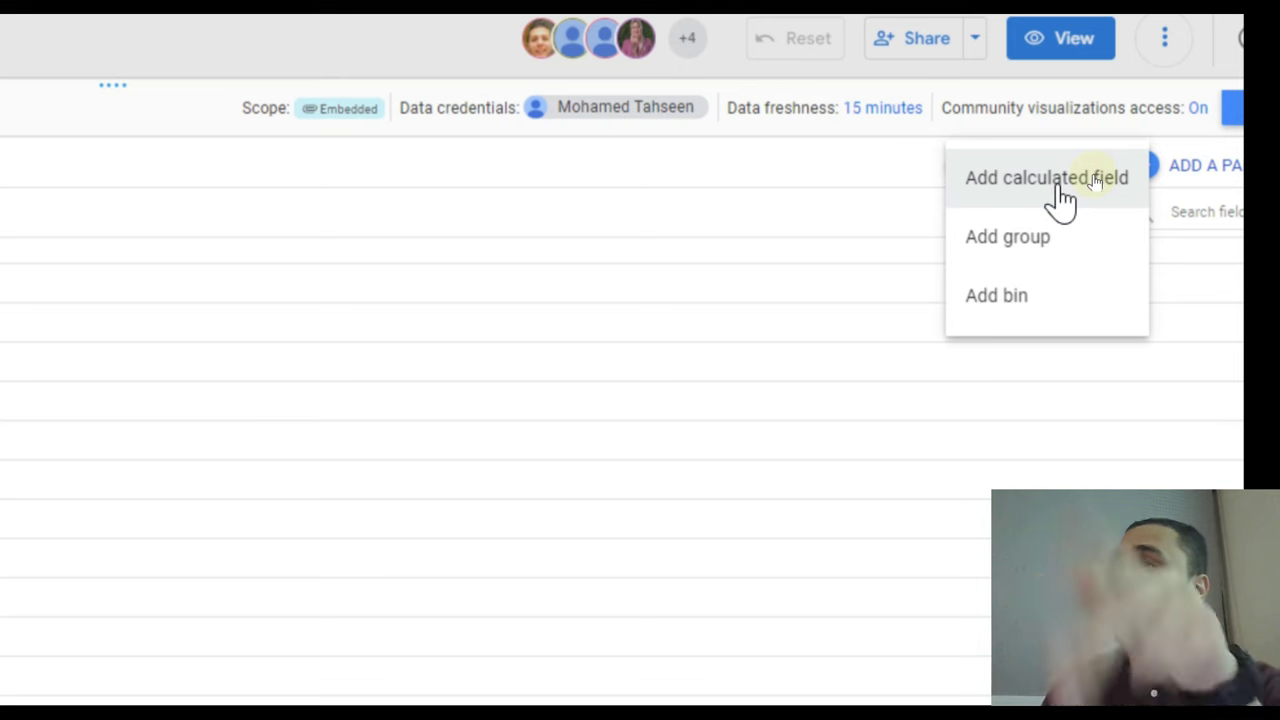
click(1094, 178)
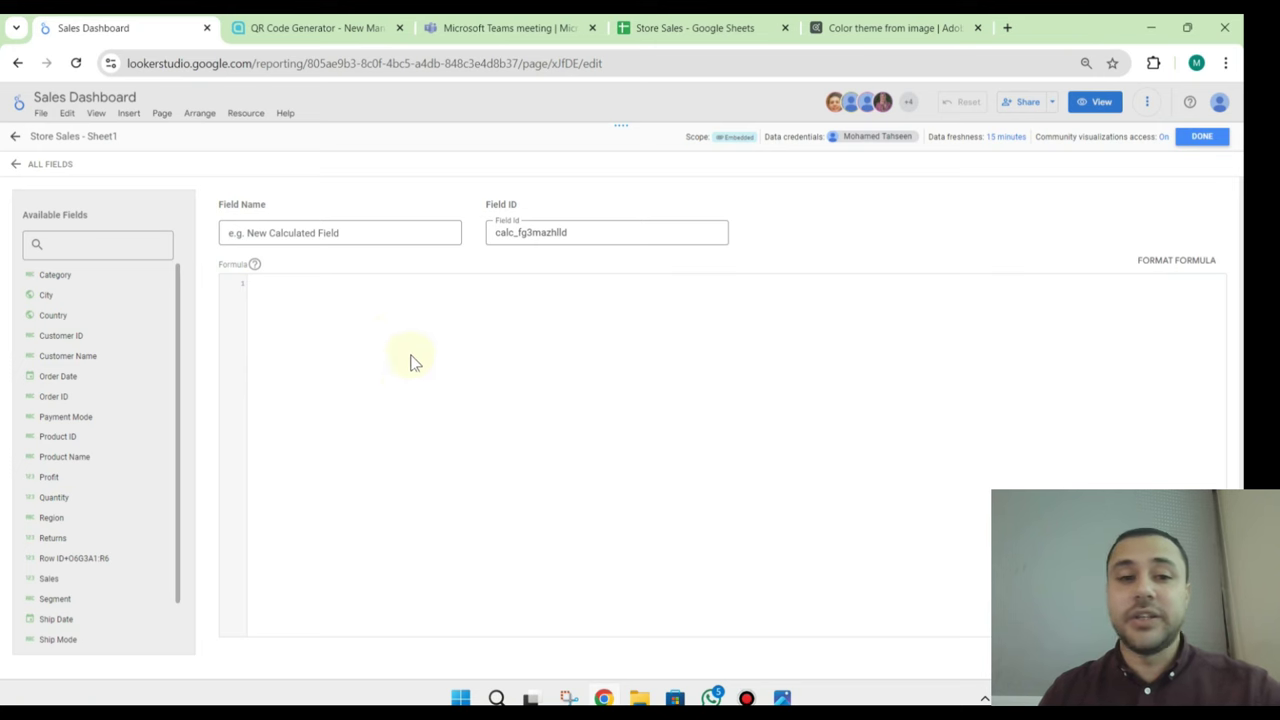
click(352, 234)
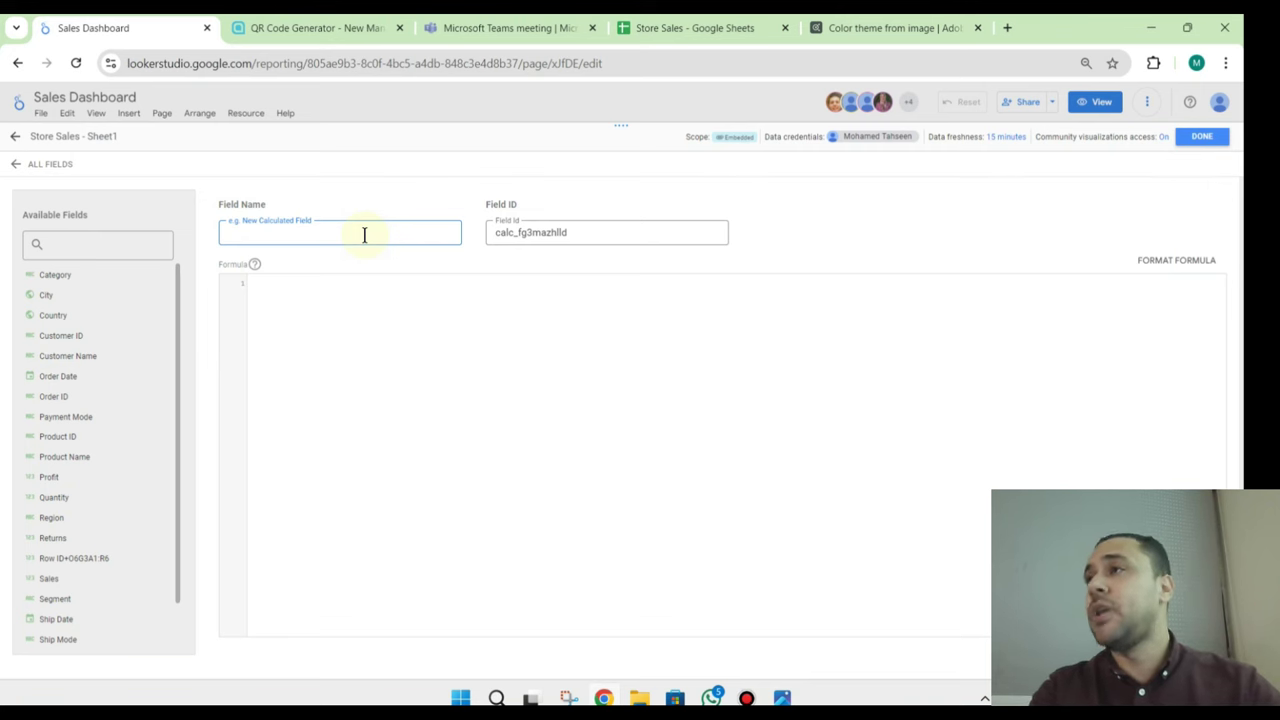
text(Tax14%)
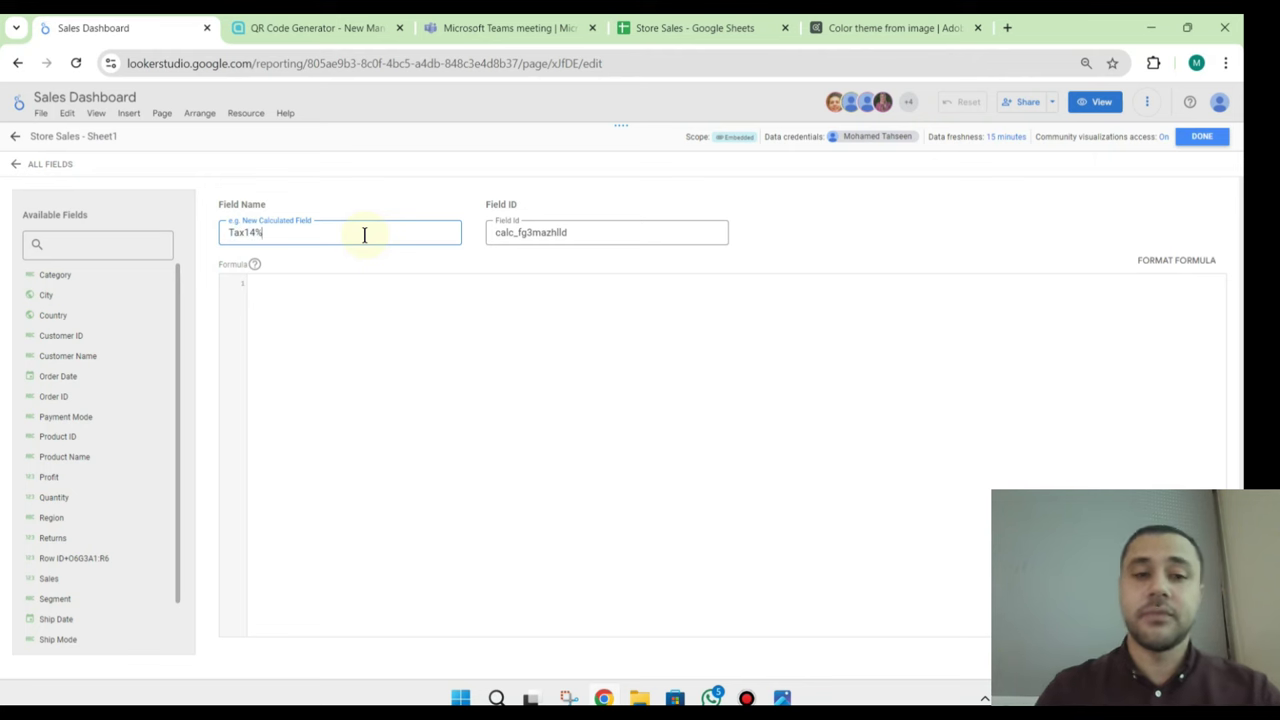
click(281, 341)
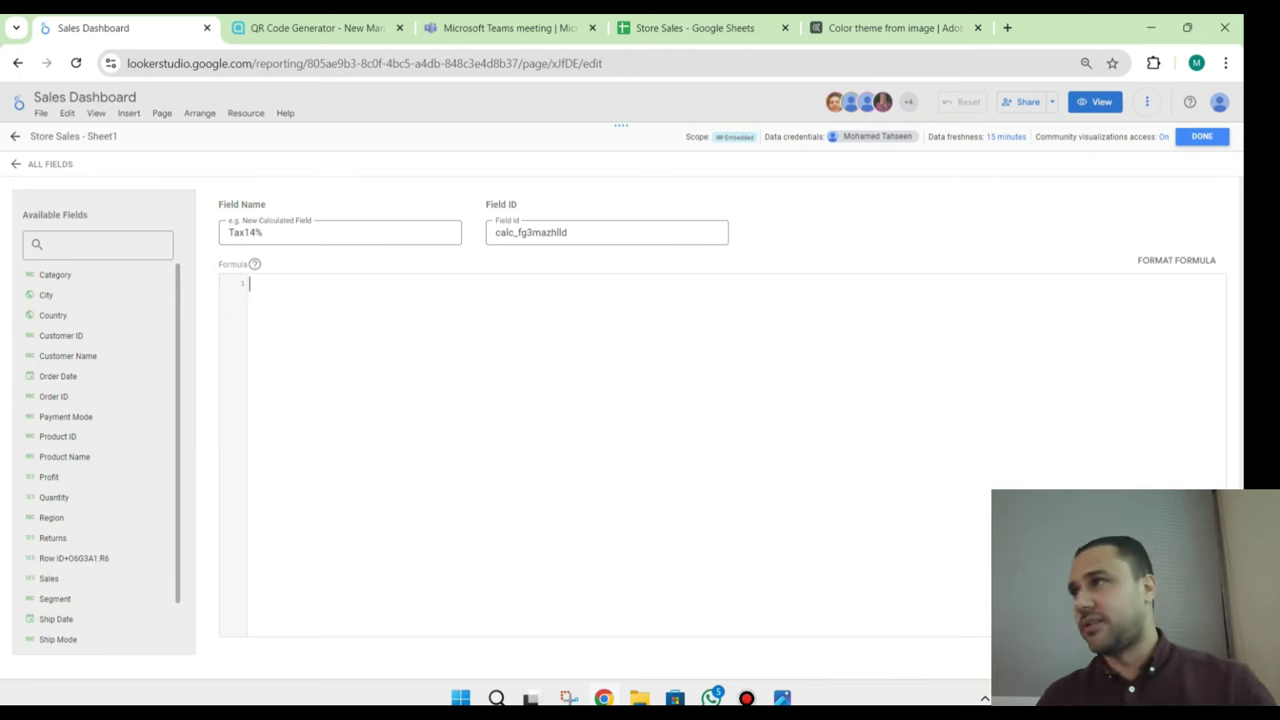
Enter the formula Sales*.14 for the Tax14% field
scroll(55, 530, down, 1)
click(66, 522)
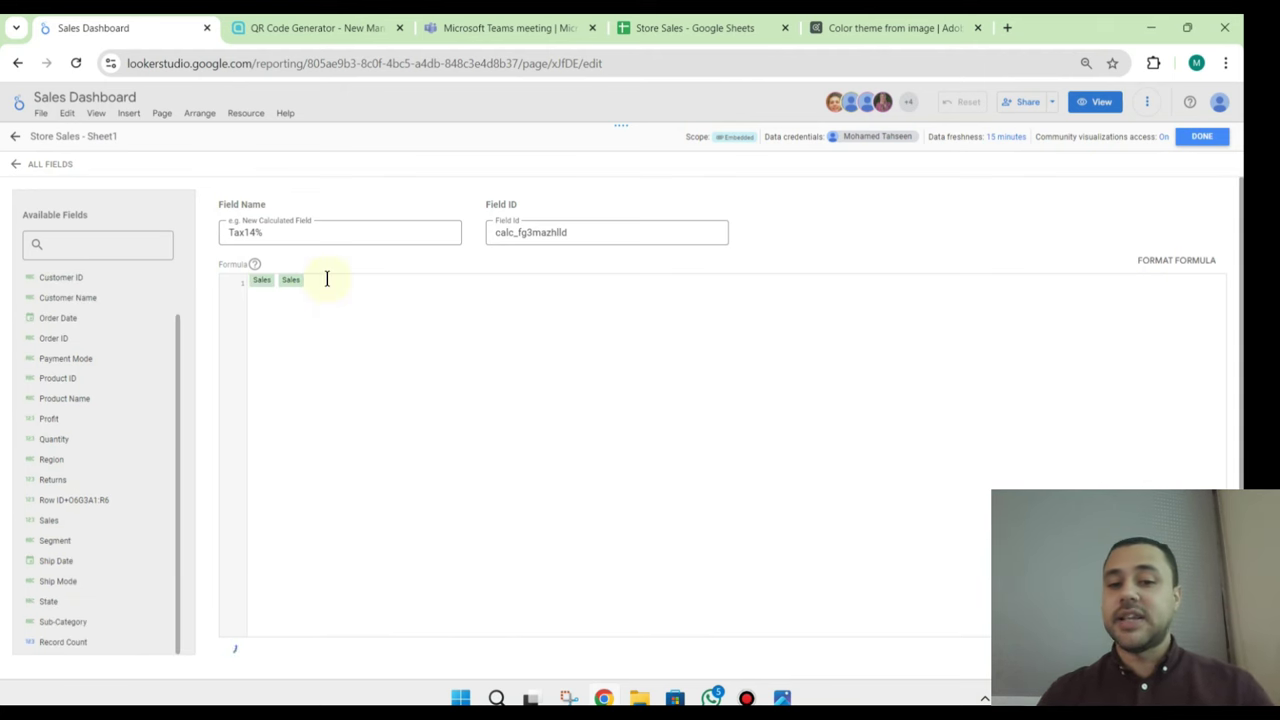
key(BackSpace)
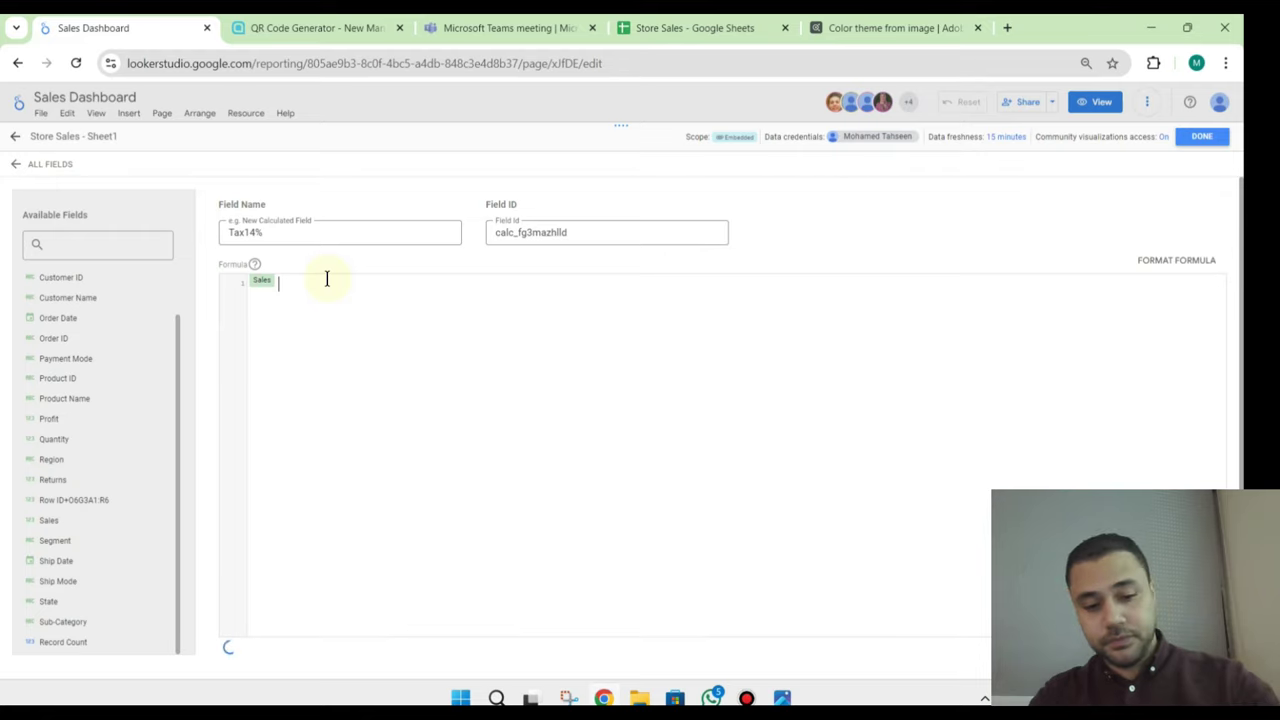
key(BackSpace)
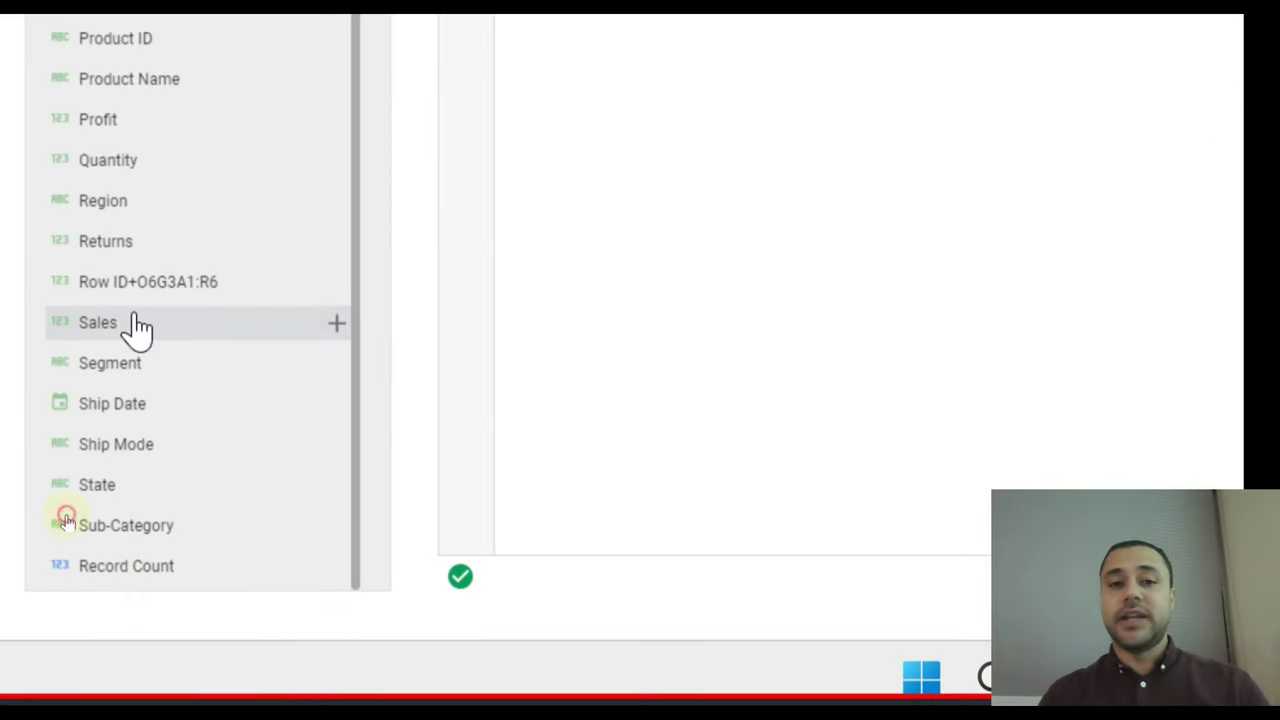
click(138, 325)
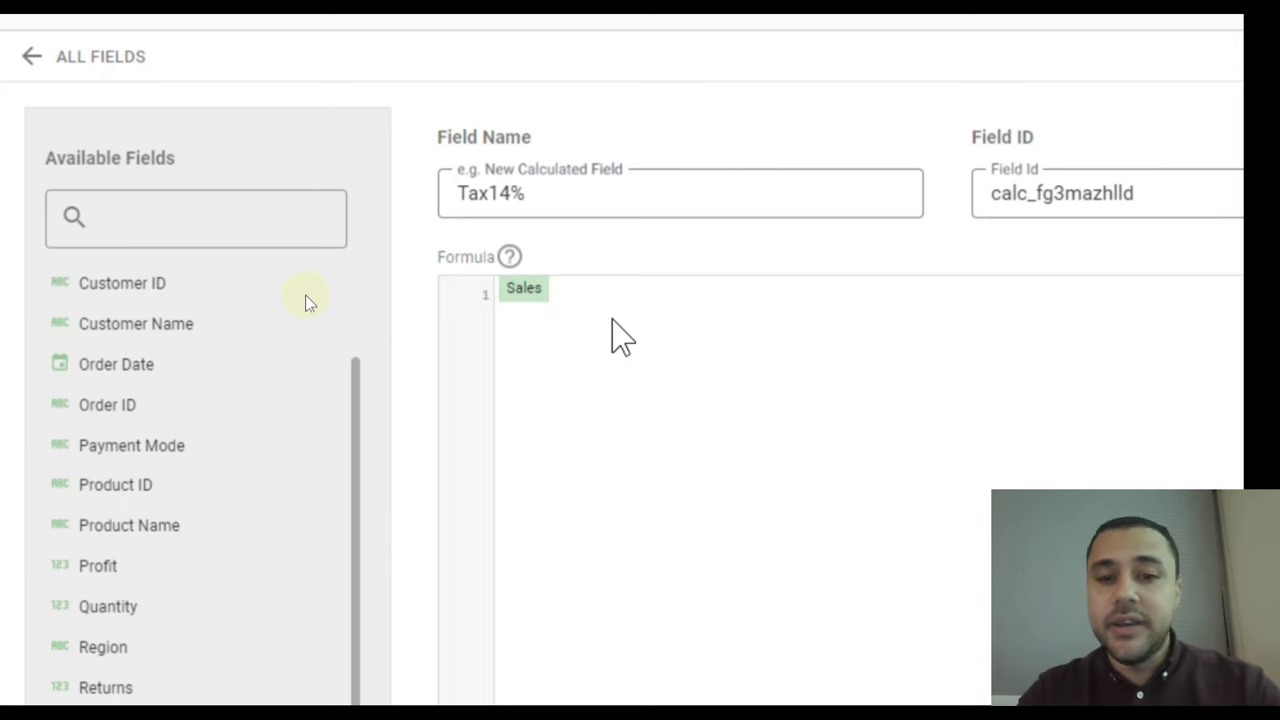
text(*)
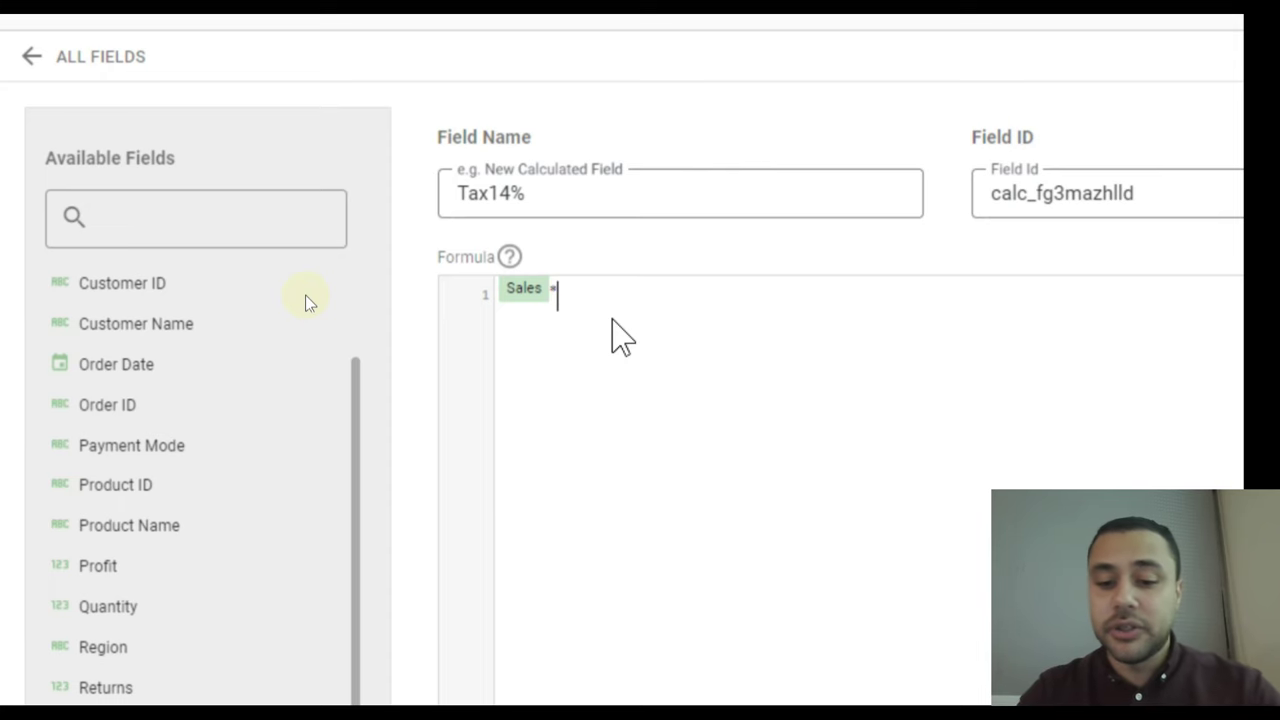
text(.14)
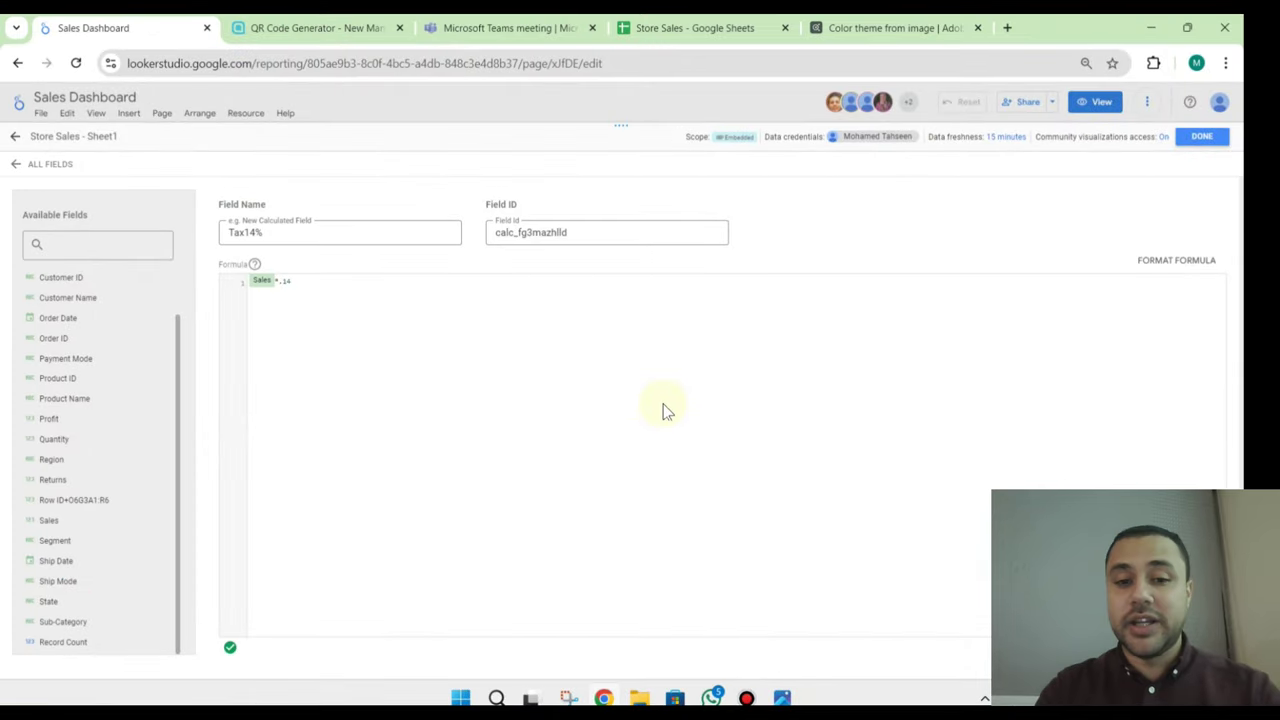
key(BackSpace)
key(BackSpace)
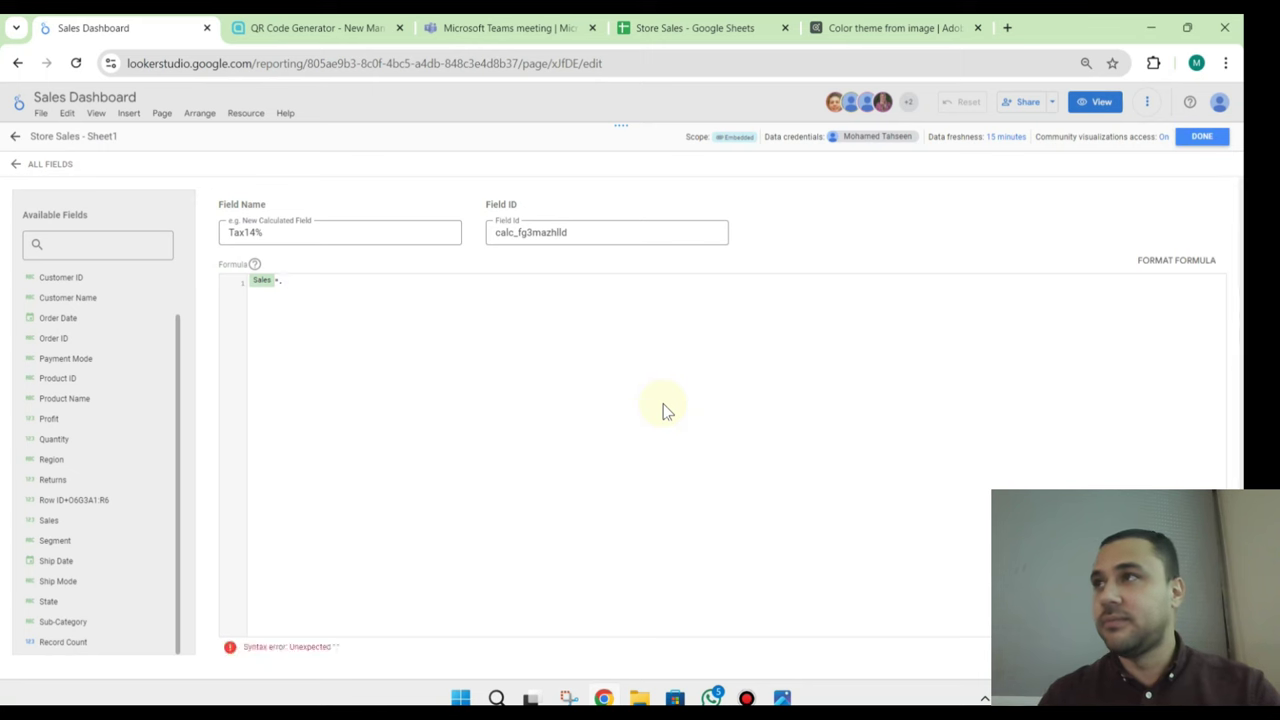
text(asdsa)
key(BackSpace)
key(BackSpace)
key(BackSpace)
key(BackSpace)
key(BackSpace)
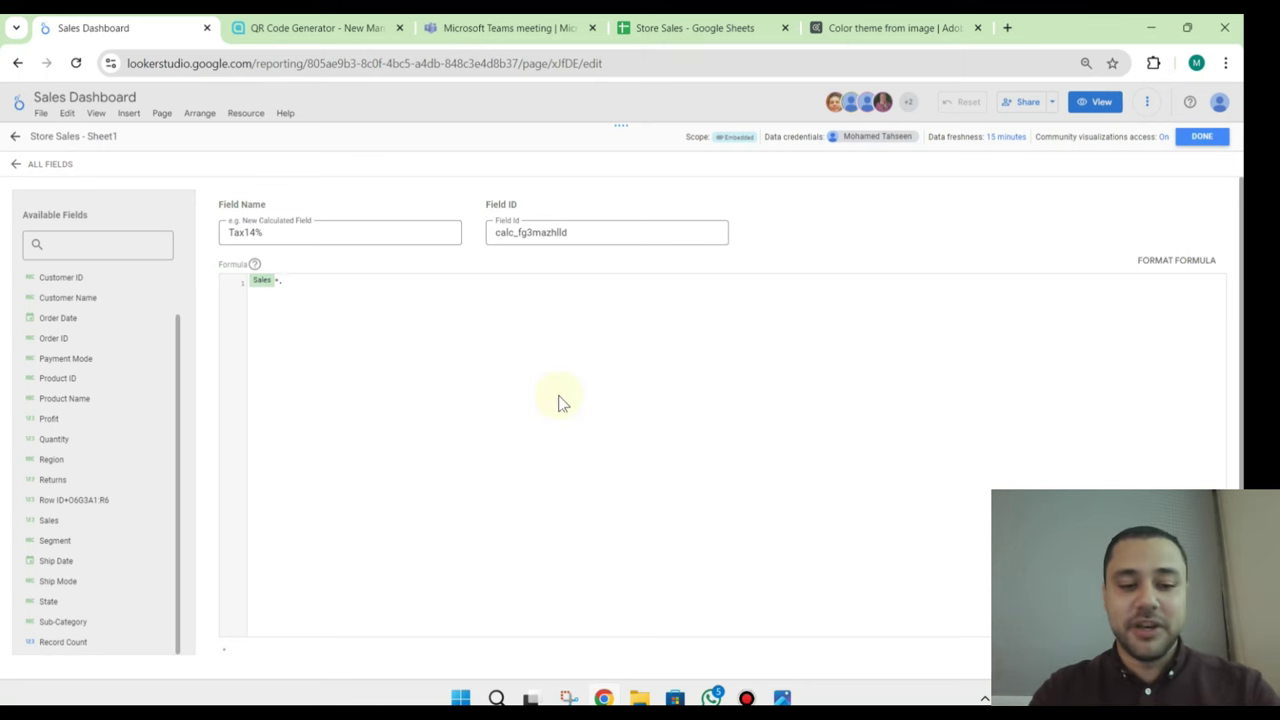
text(14)
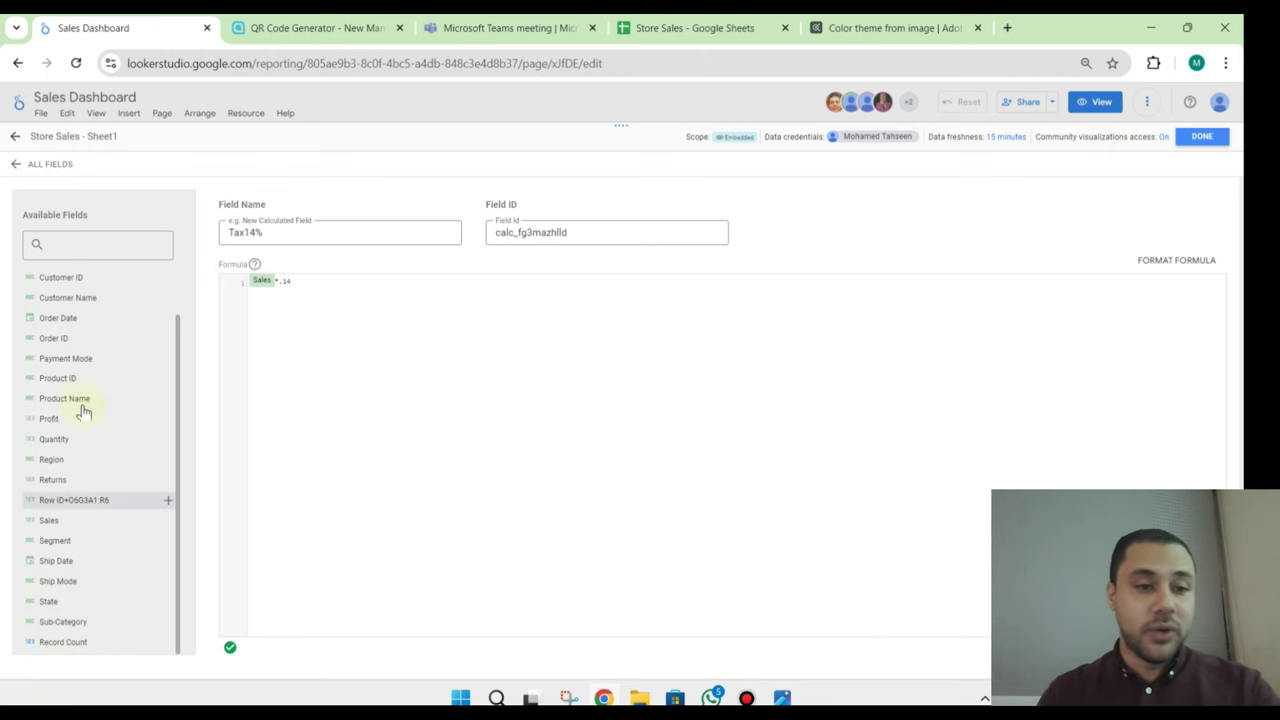
Save Tax14%, confirm it appears in the data source field list, and close the report tab
scroll(138, 350, up, 1)
scroll(136, 345, down, 1)
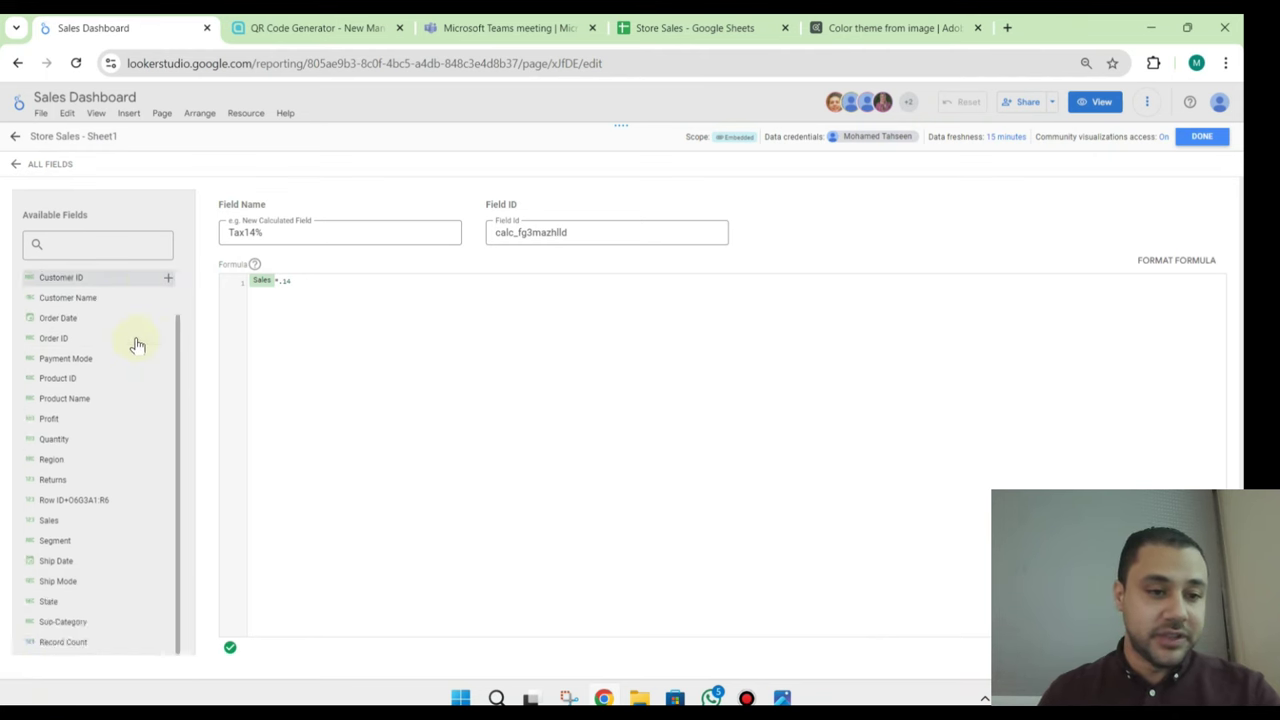
click(1203, 137)
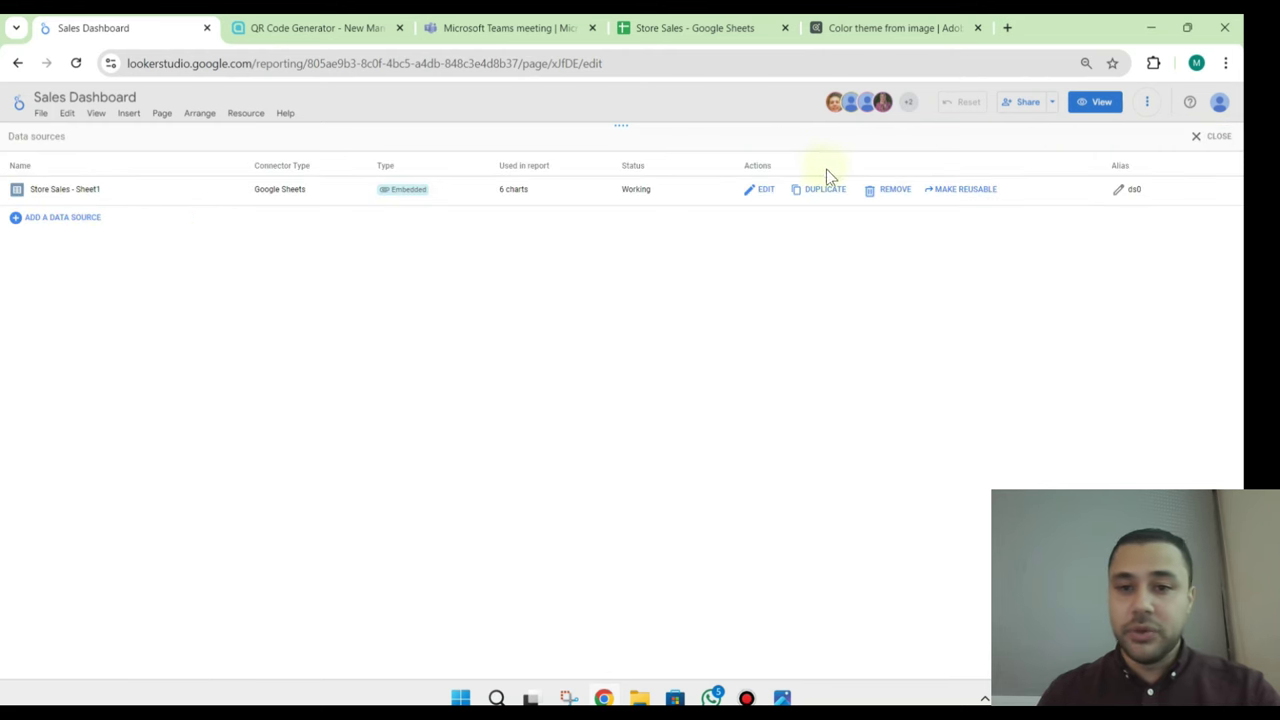
click(760, 192)
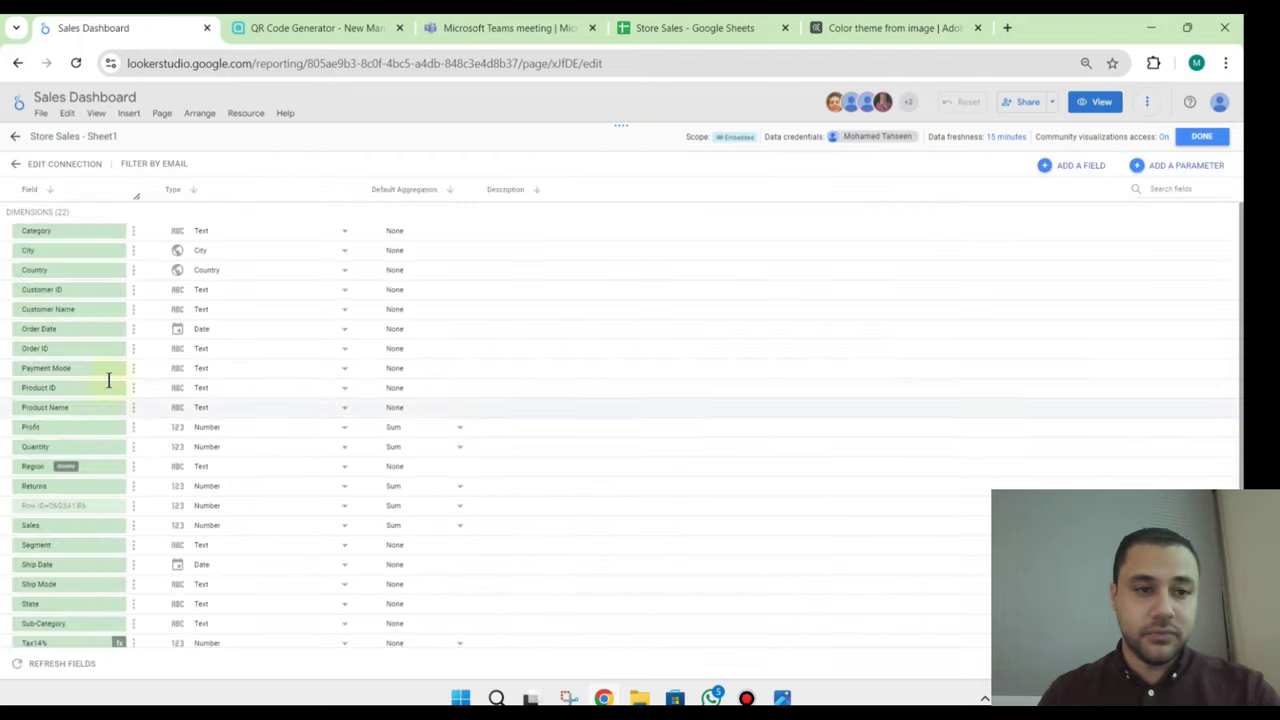
scroll(85, 400, down, 1)
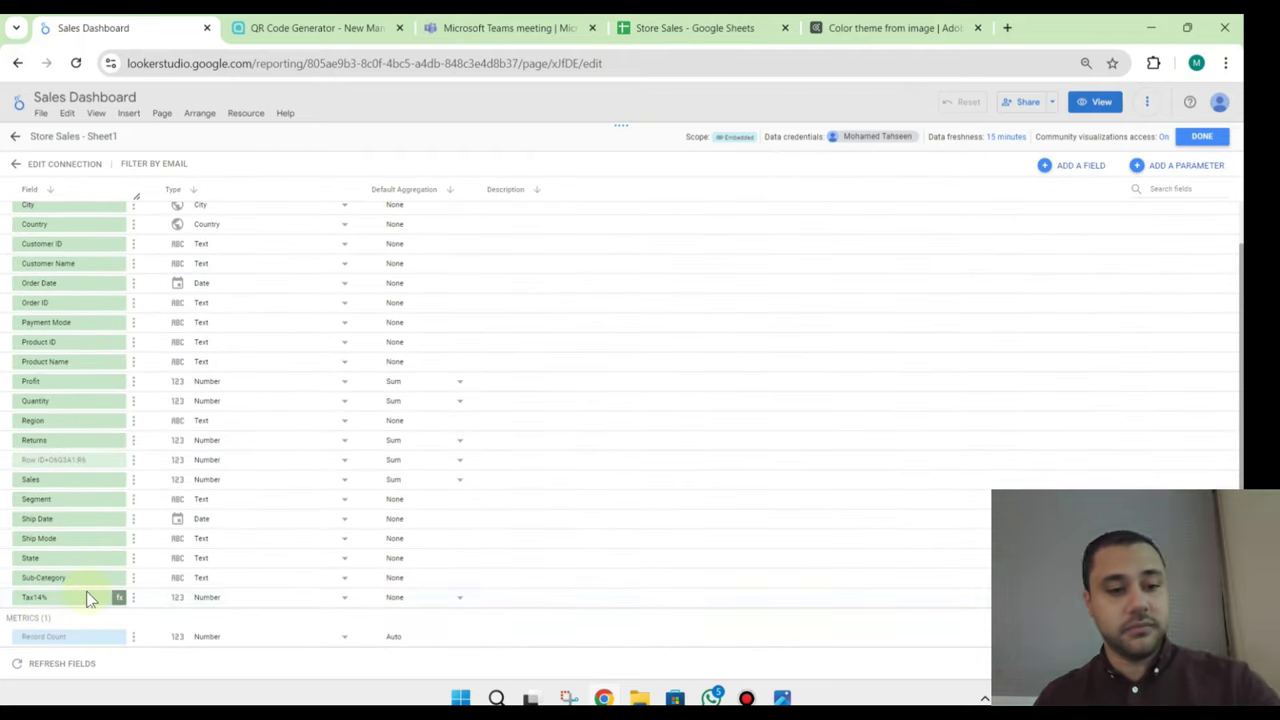
key(ctrl+w)
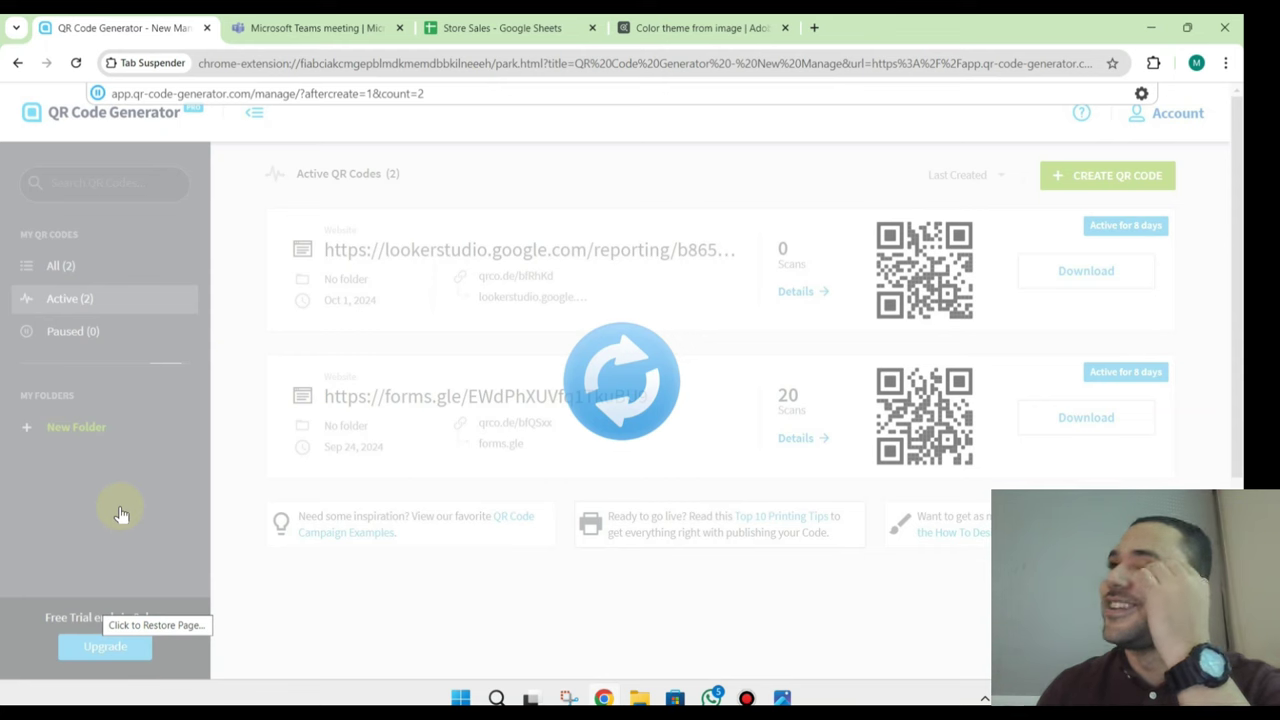
Open lookerstudio.google.com in a new, maximized browser window
click(814, 28)
drag(866, 22, 340, 140)
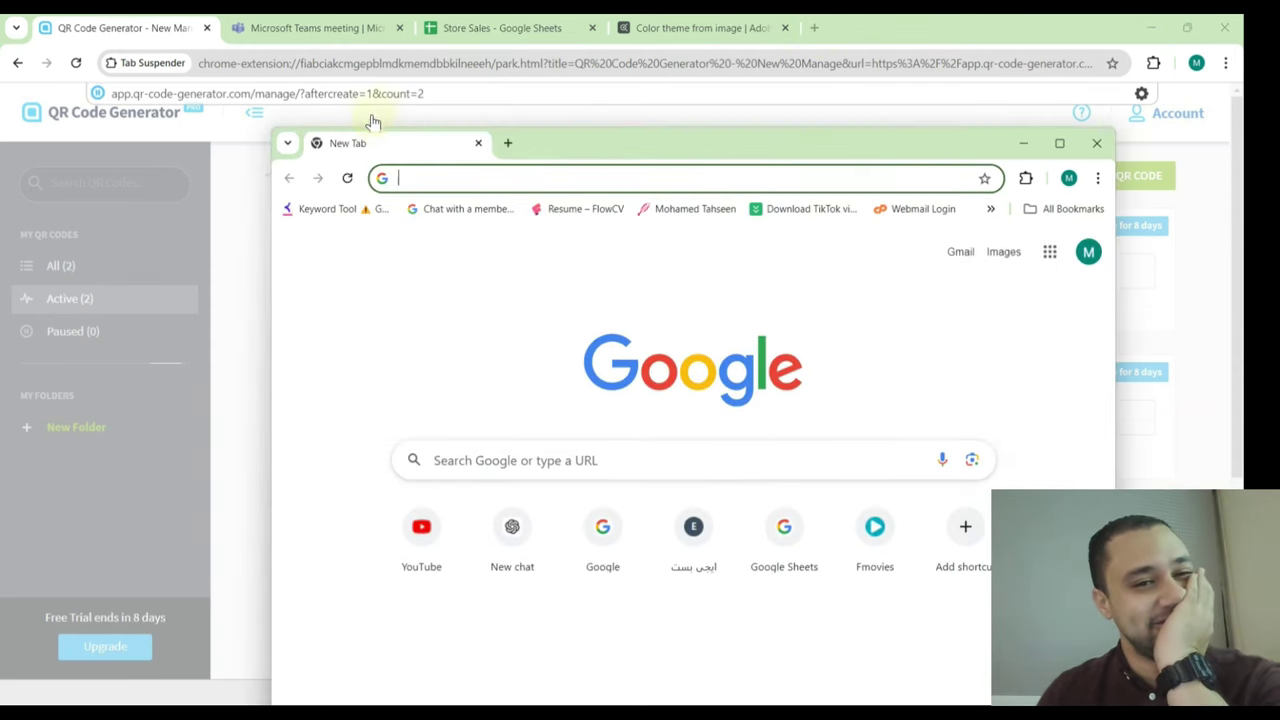
double_click(558, 137)
click(371, 63)
text(look)
key(Return)
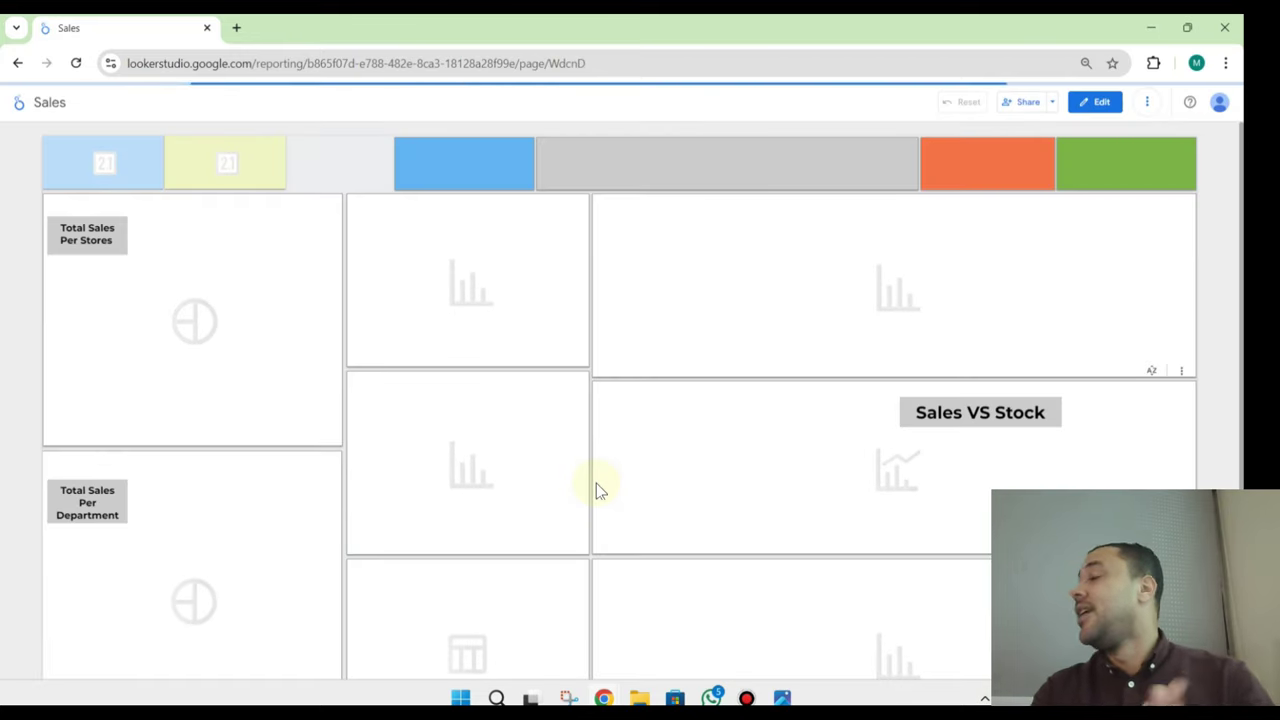
Open the Sales Dashboard from the recent reports and switch it to edit mode
click(21, 101)
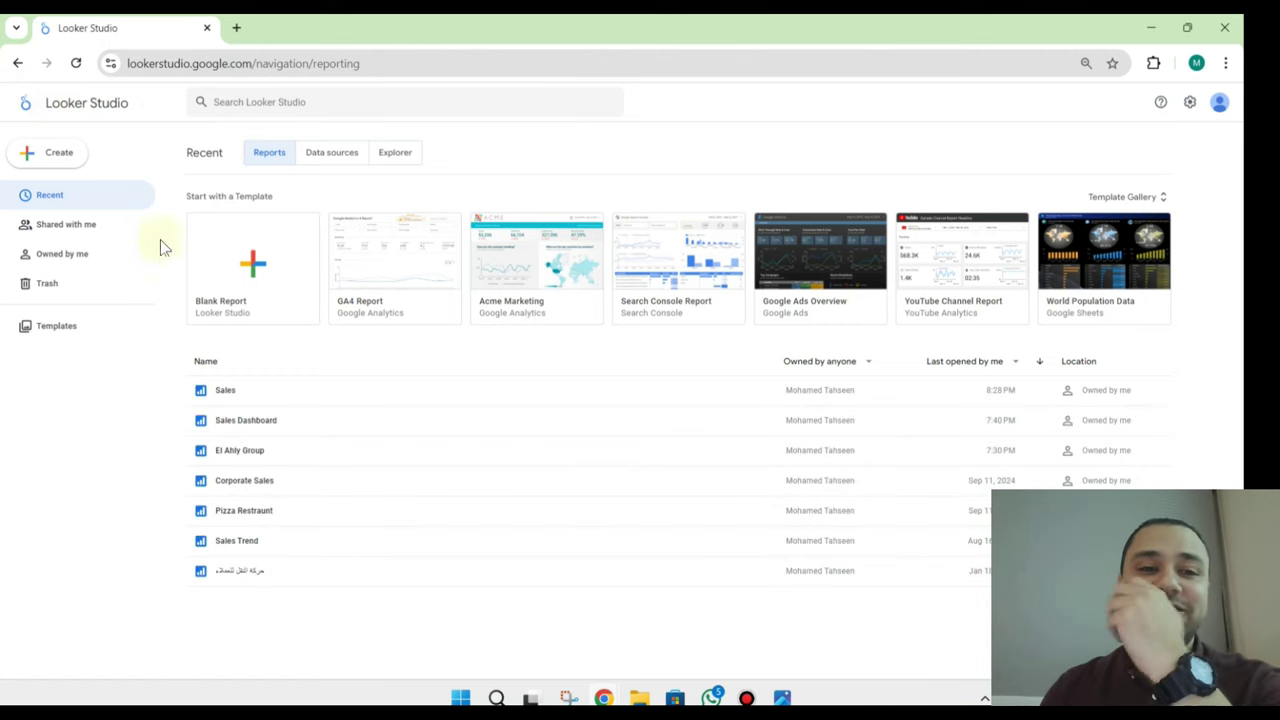
click(228, 391)
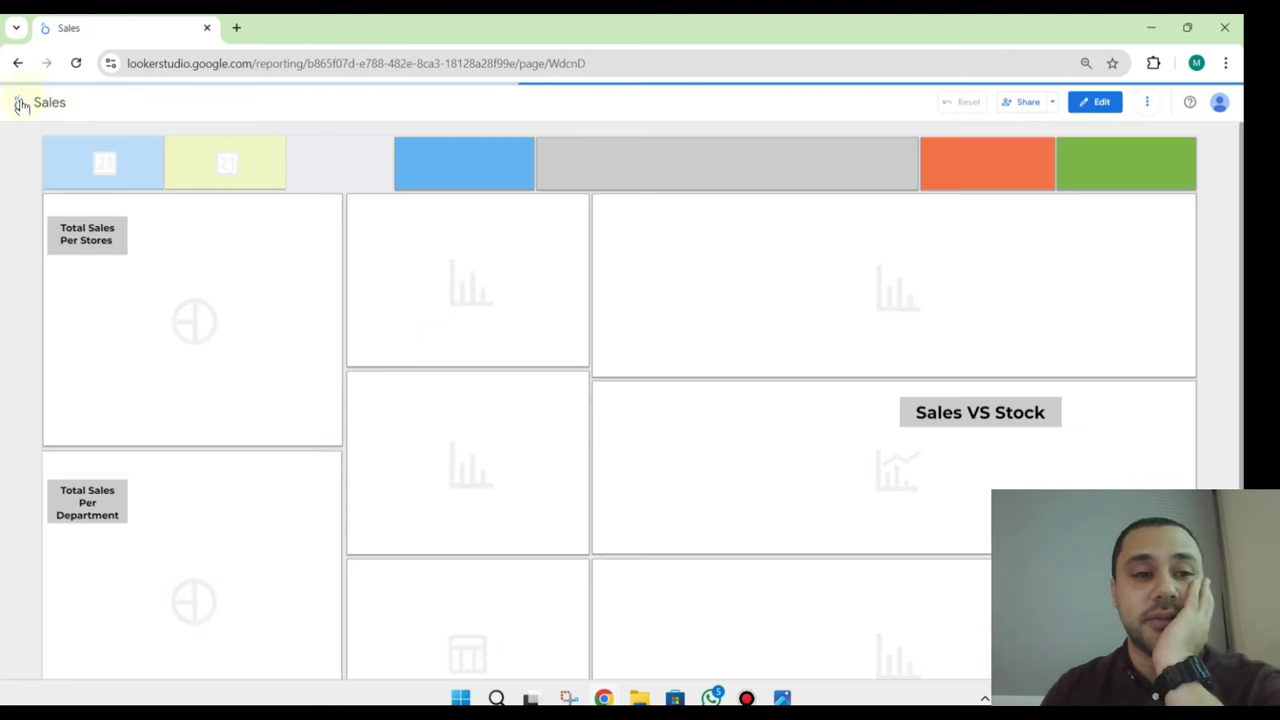
click(20, 104)
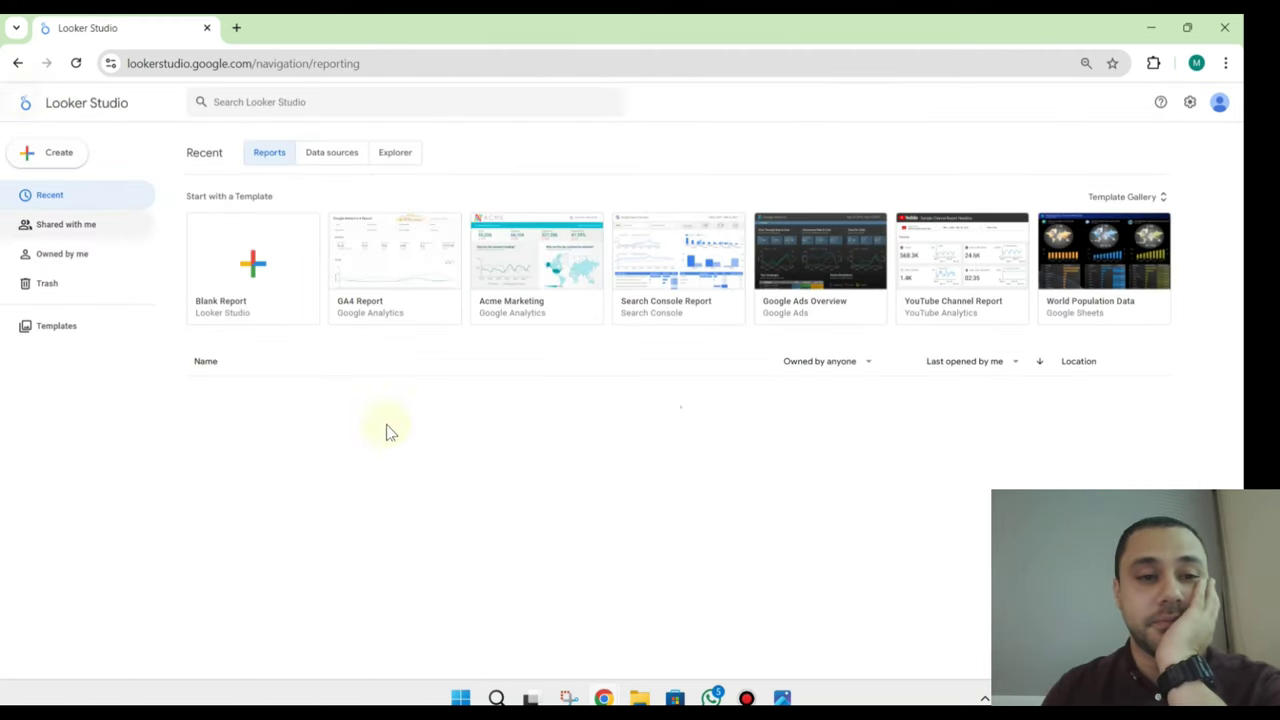
click(245, 421)
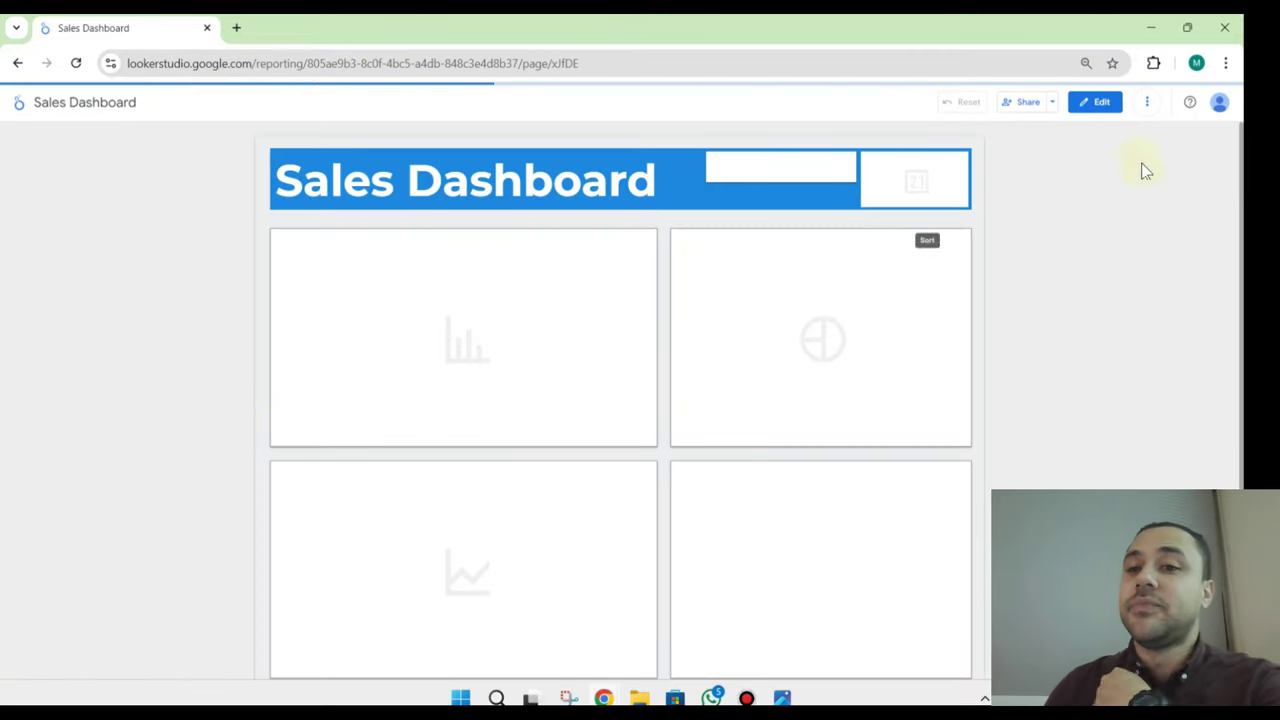
click(1098, 104)
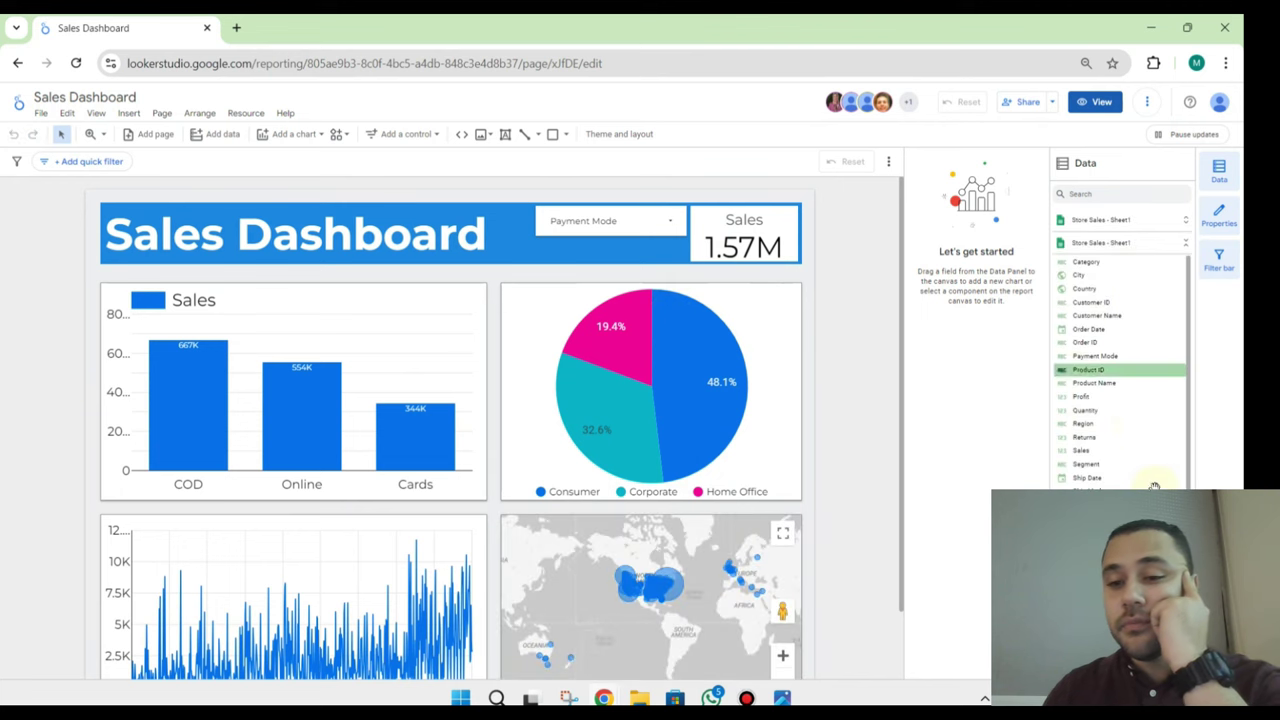
scroll(1149, 477, down, 1)
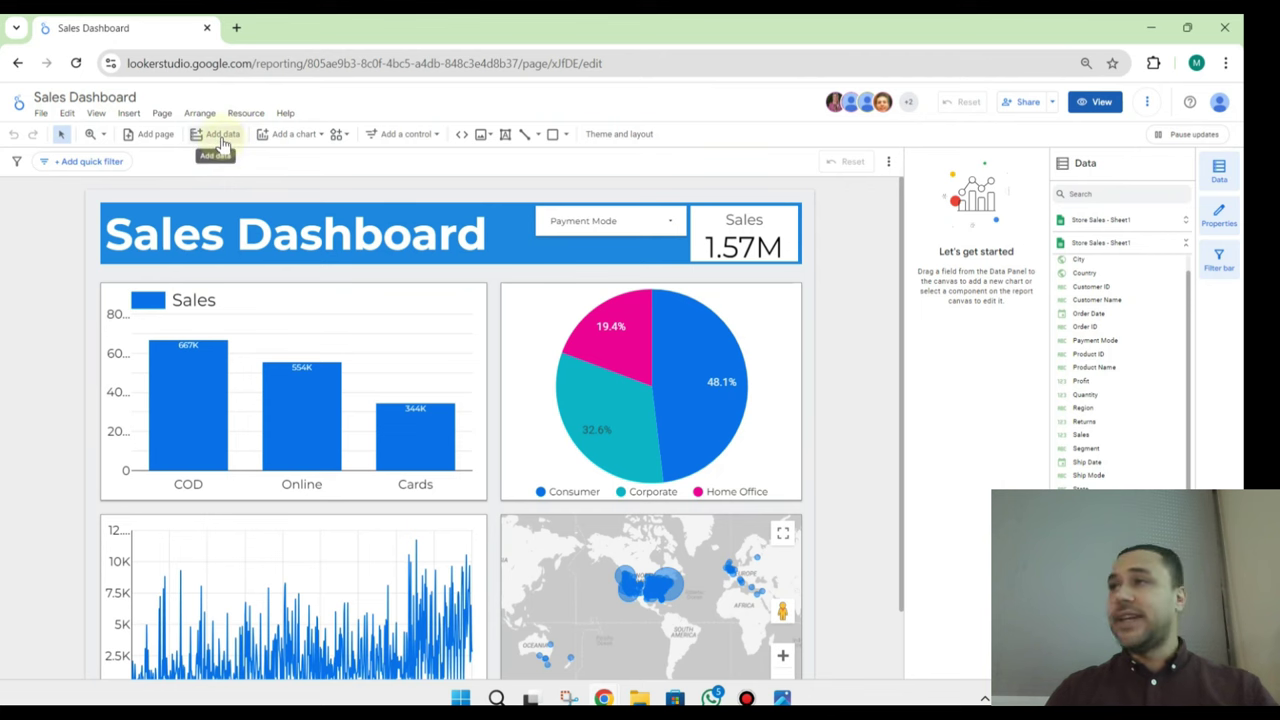
Start adding data, clear the connector search, and pick the File Upload connector
click(221, 137)
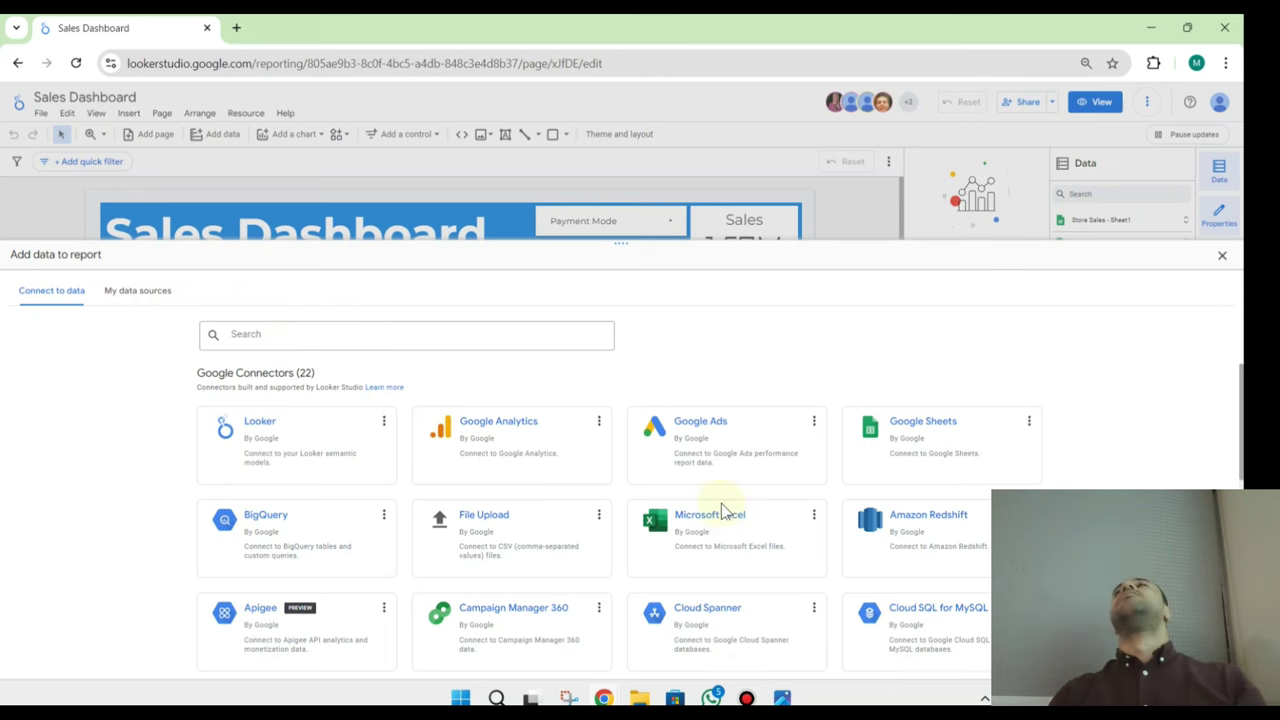
scroll(721, 503, down, 3)
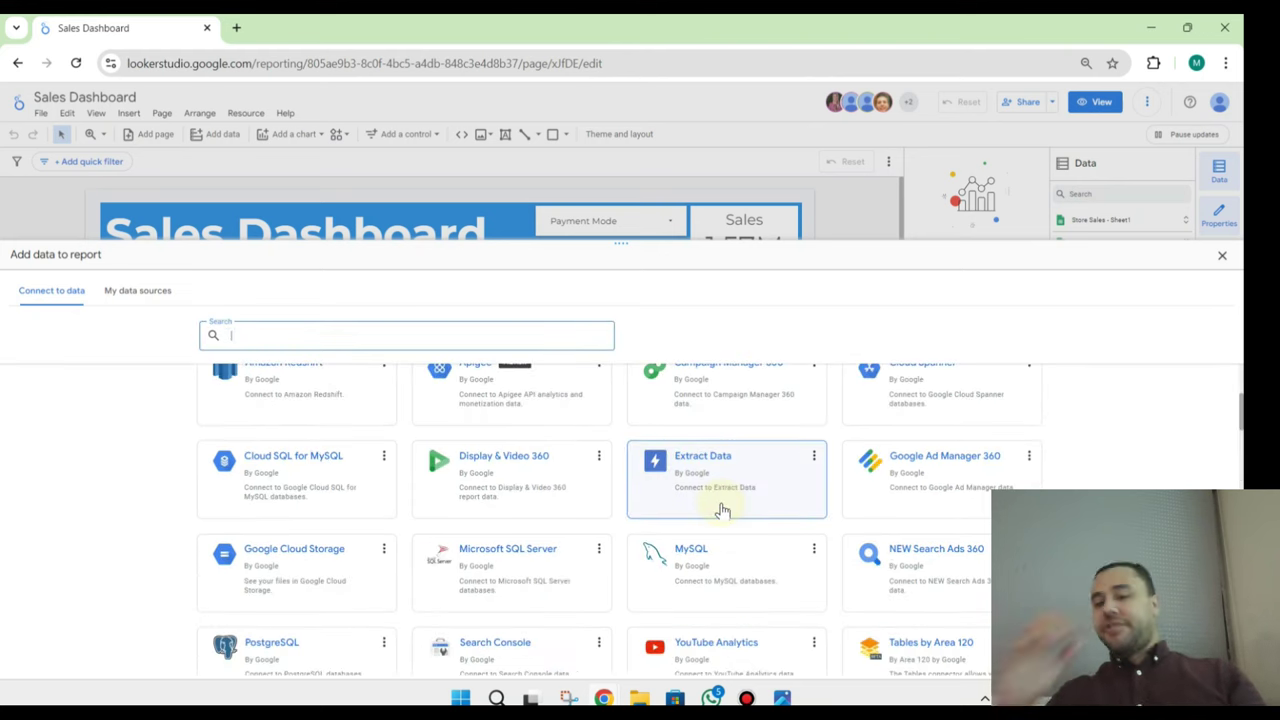
scroll(712, 509, down, 3)
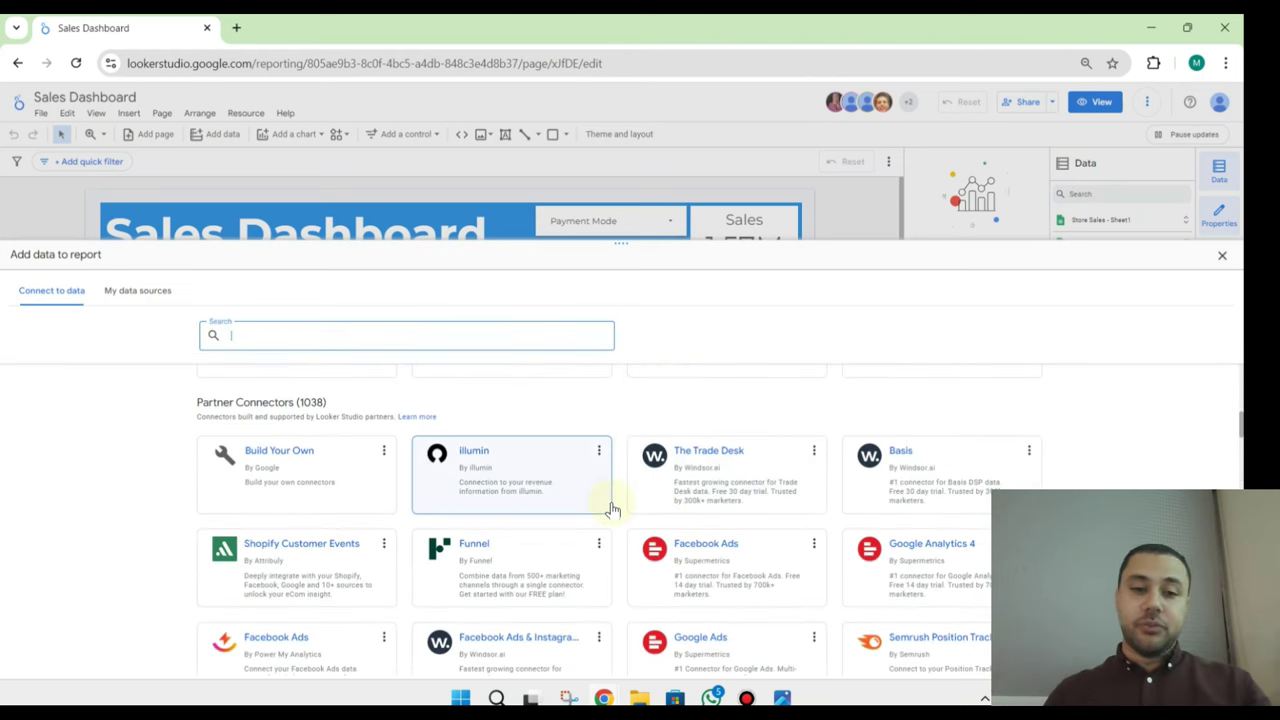
scroll(480, 450, up, 1)
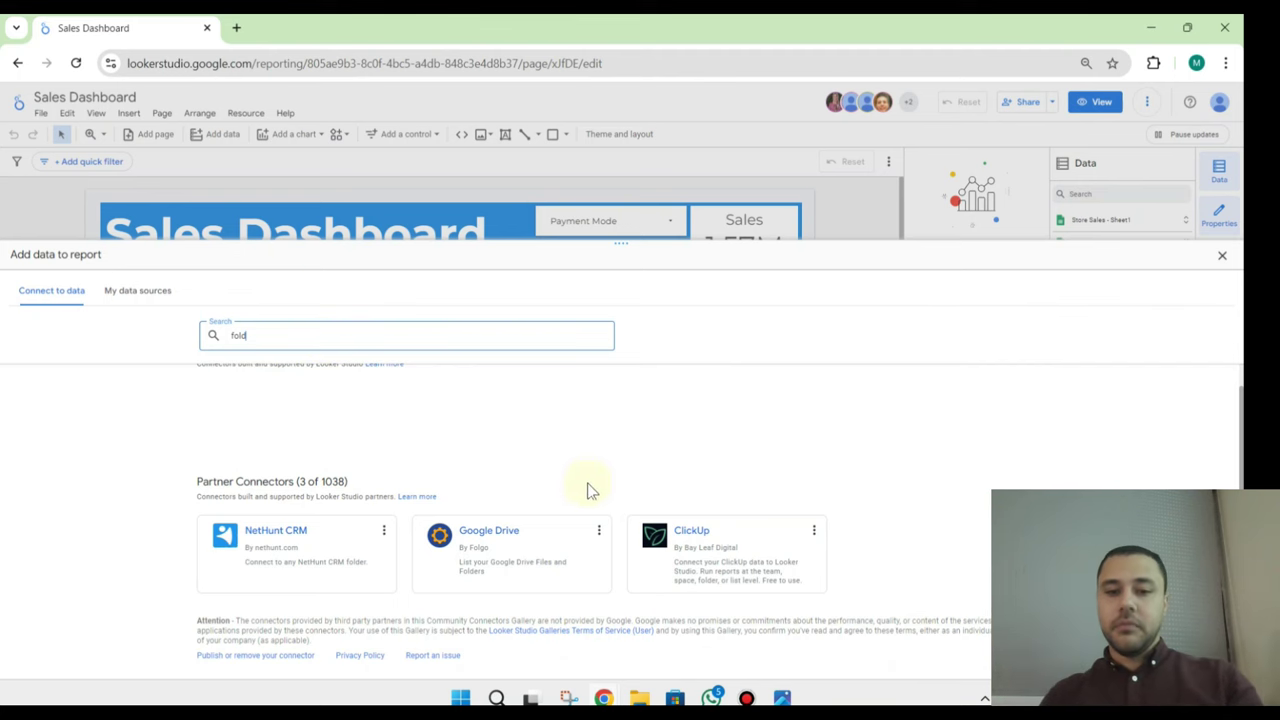
double_click(391, 331)
key(BackSpace)
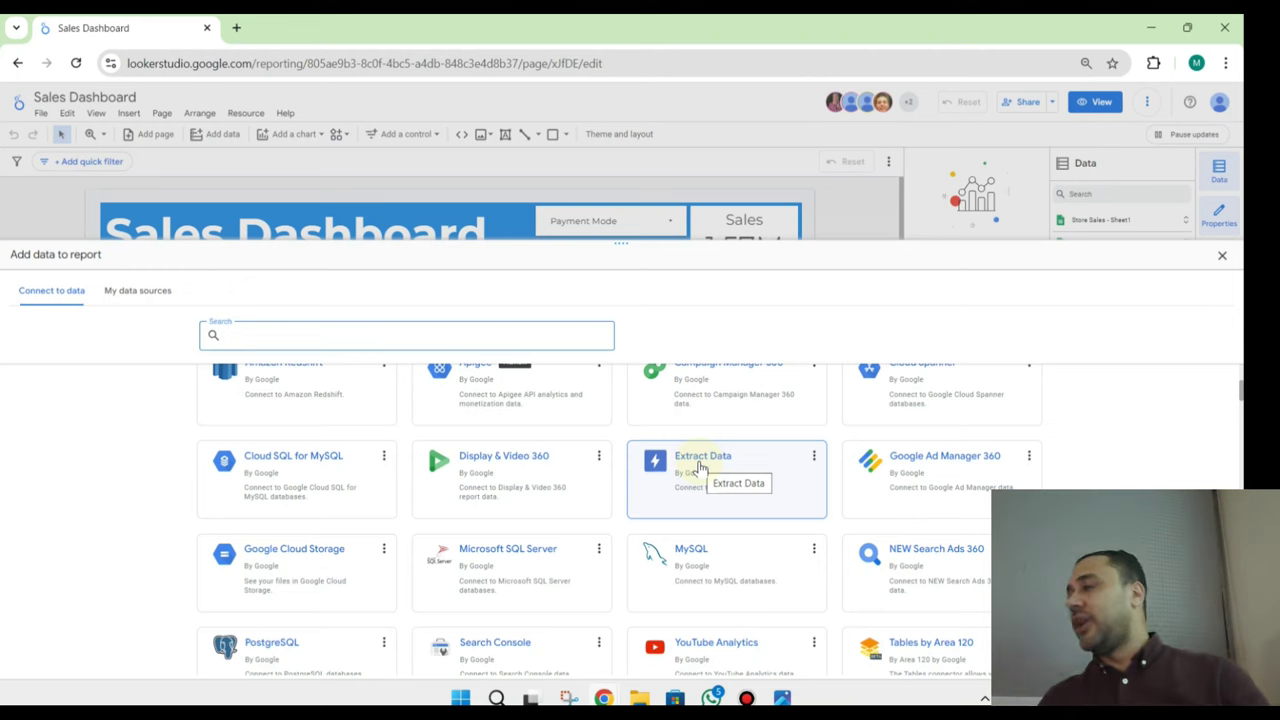
scroll(634, 557, up, 5)
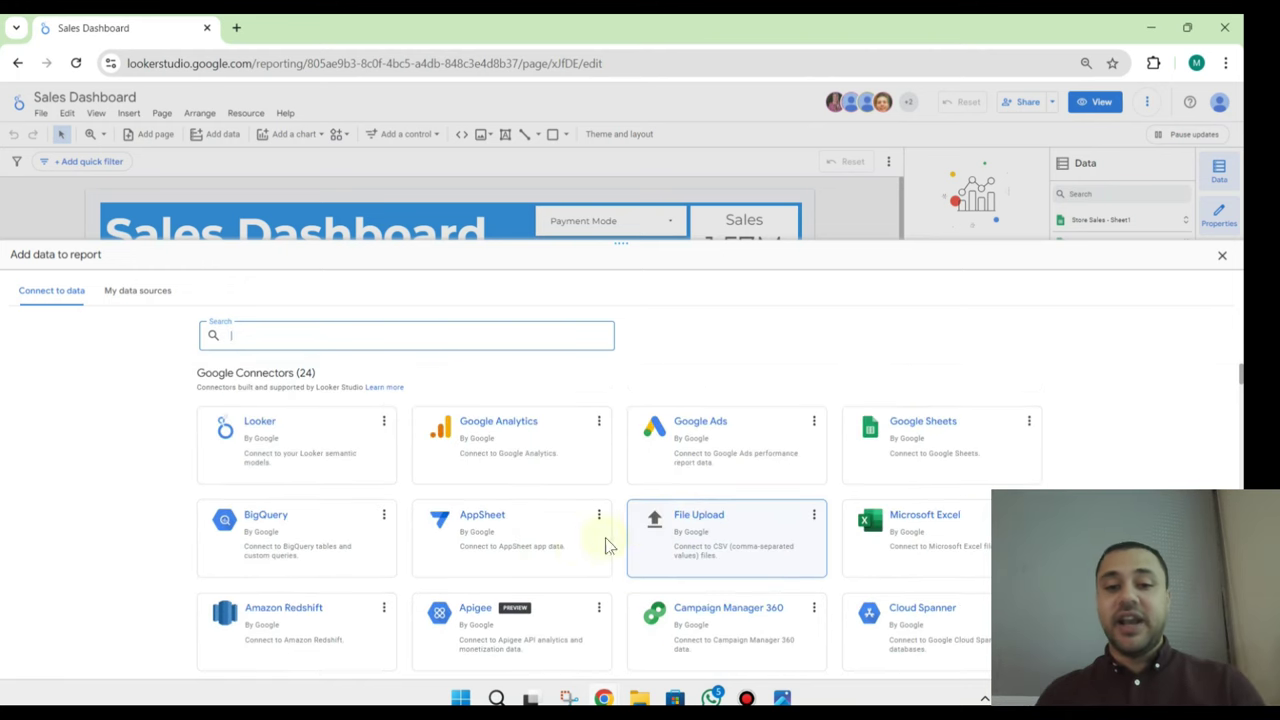
click(749, 531)
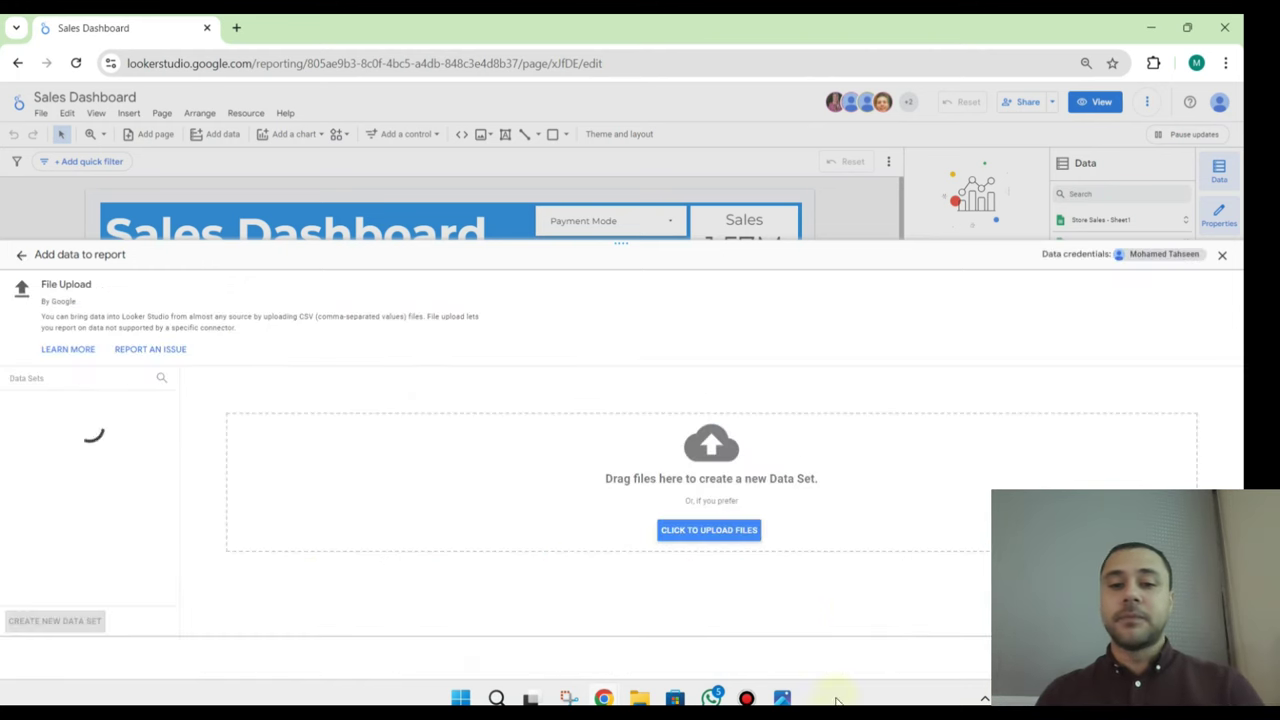
click(712, 533)
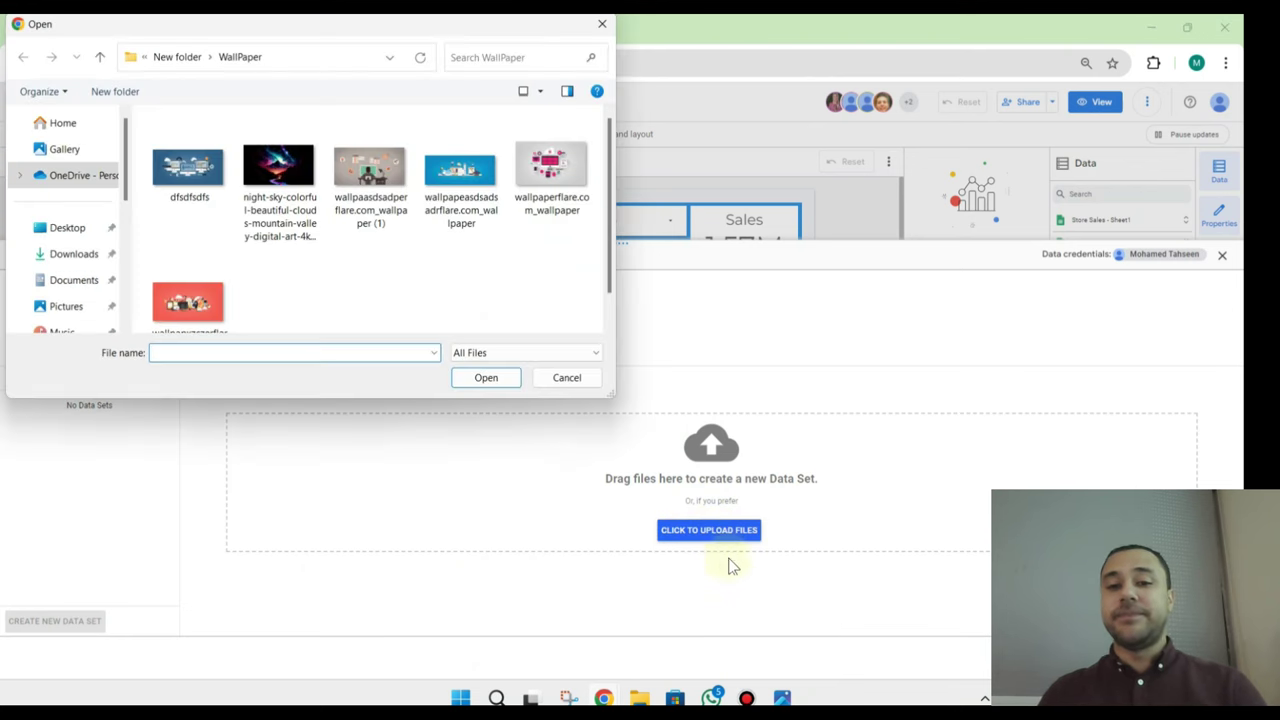
click(80, 229)
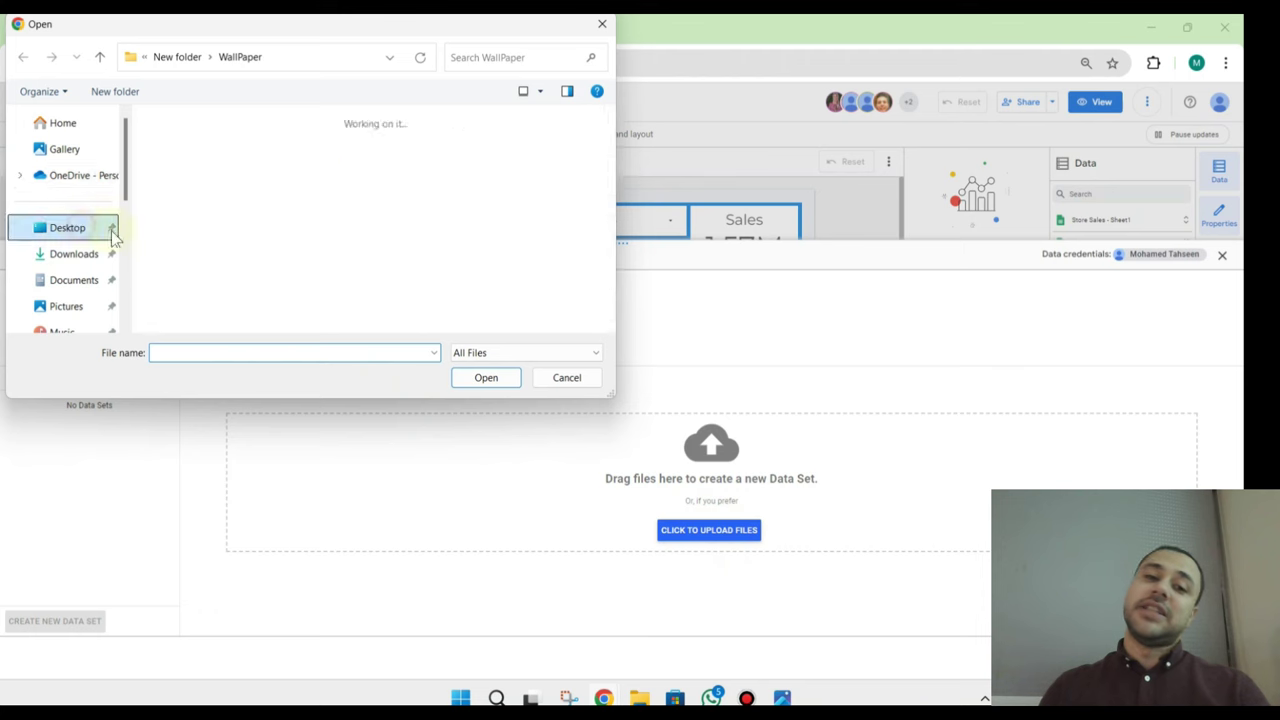
scroll(314, 249, down, 1)
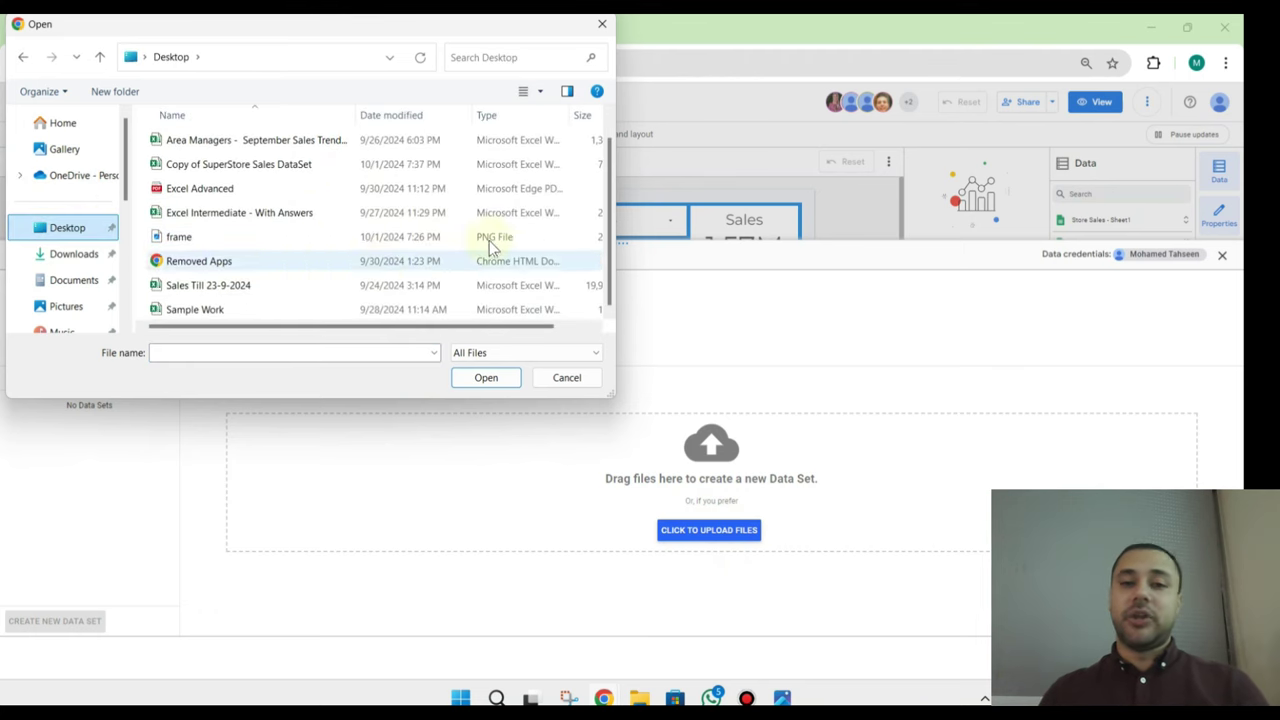
click(602, 23)
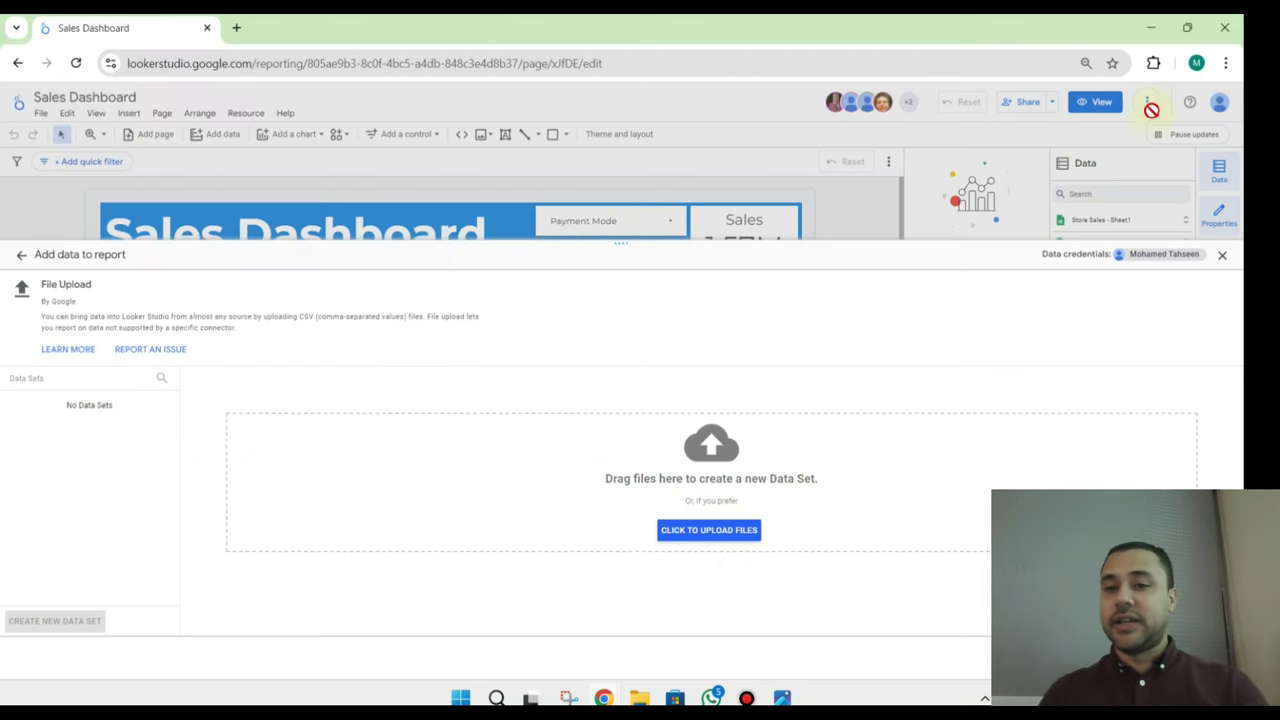
Create a desktop folder named Test and drag the Sample Work file below it
click(1151, 27)
key(super+d)
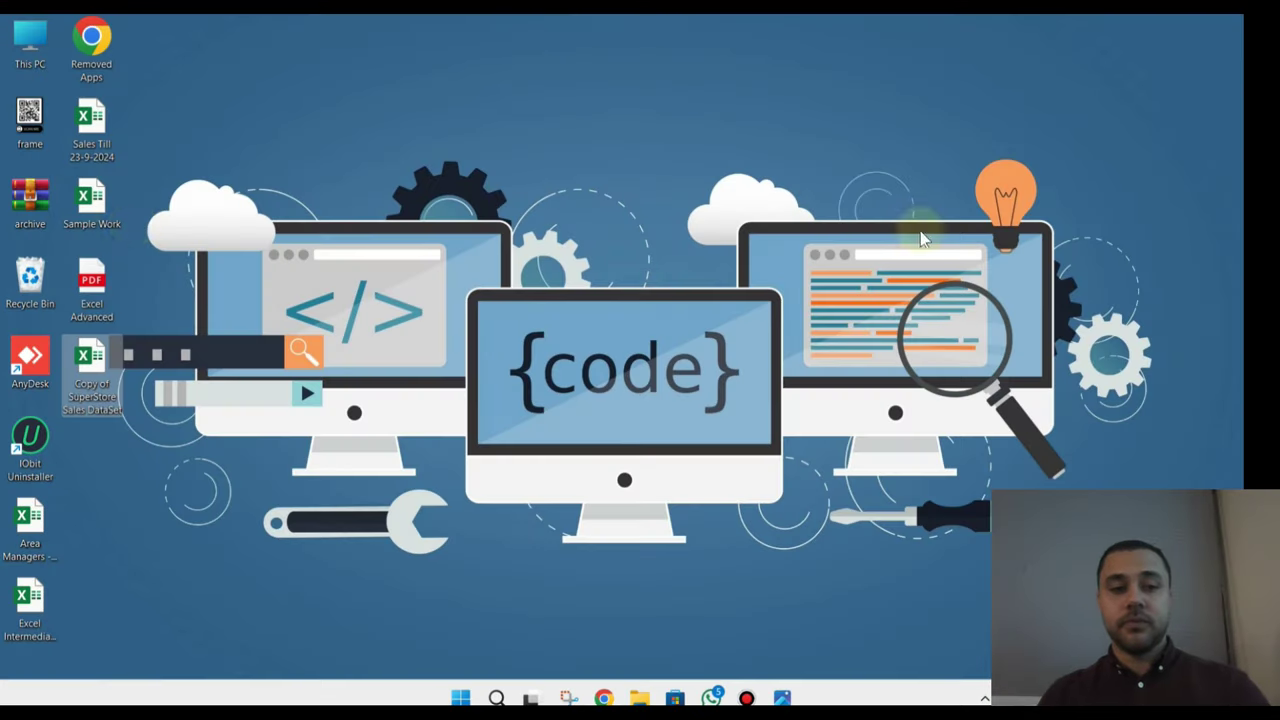
right_click(131, 225)
right_click(118, 500)
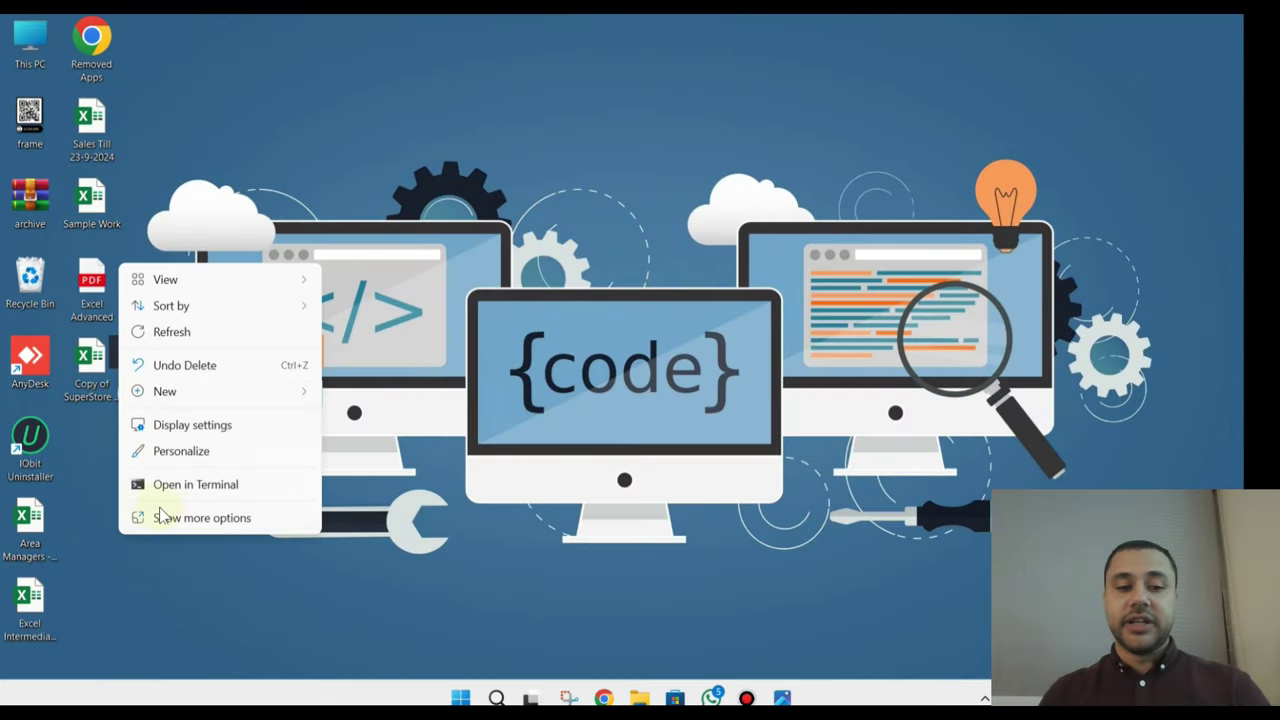
click(213, 519)
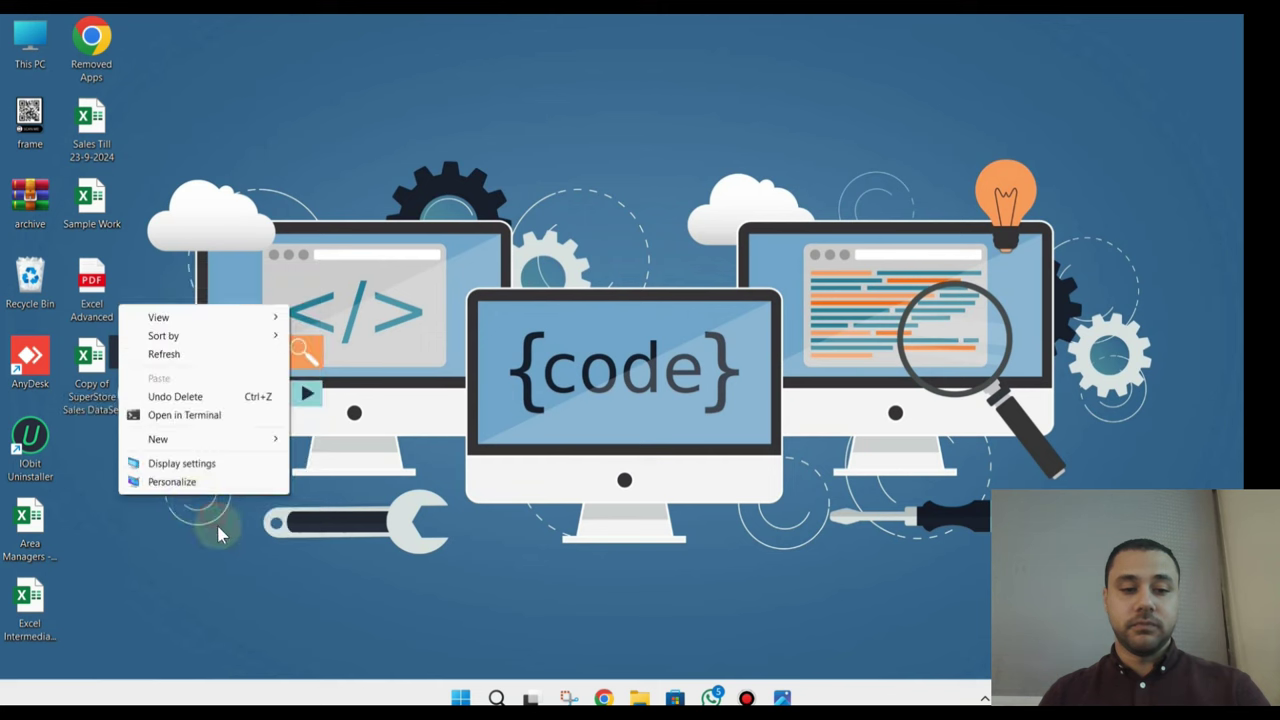
mouse_move(251, 443)
click(330, 442)
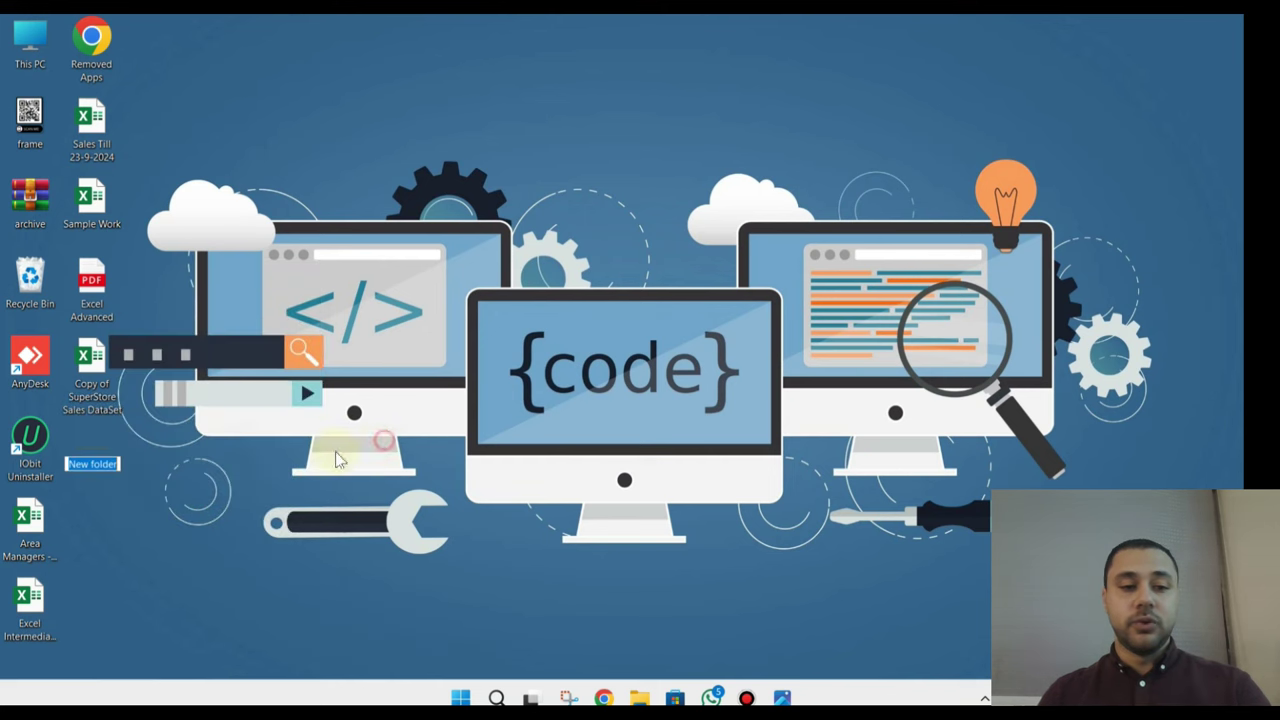
text(Test)
click(192, 480)
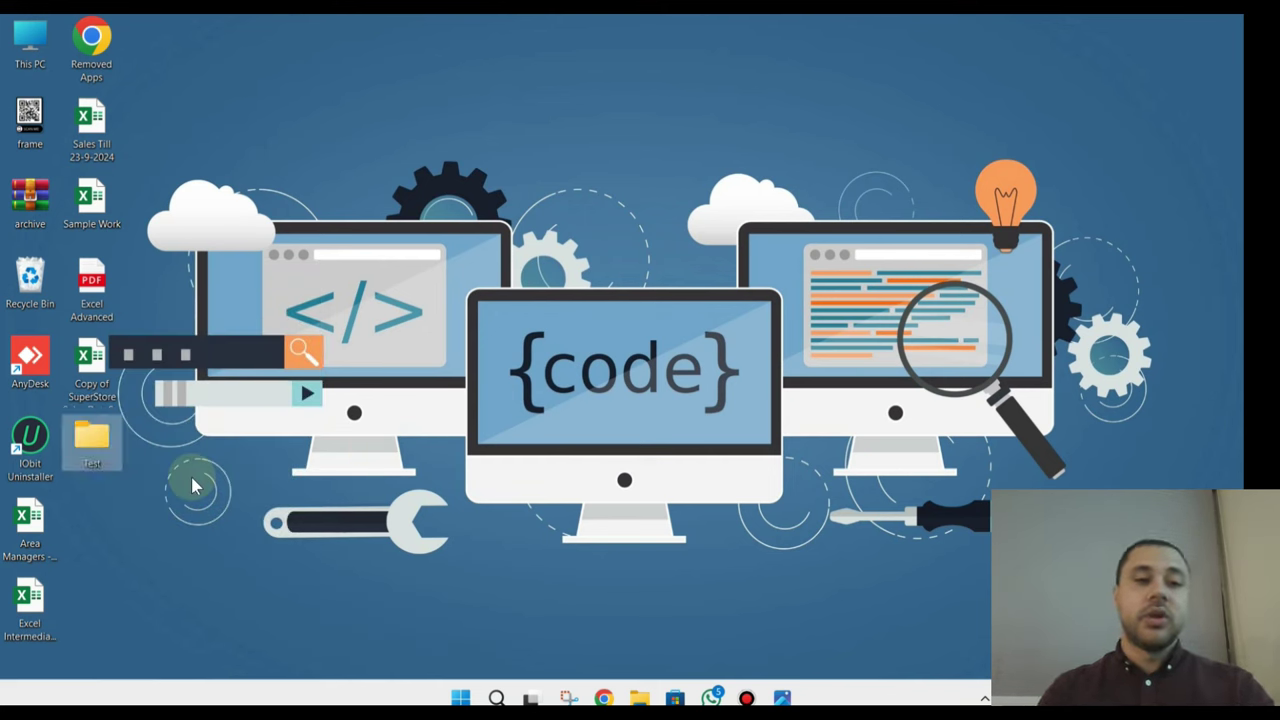
click(112, 228)
drag(112, 228, 100, 445)
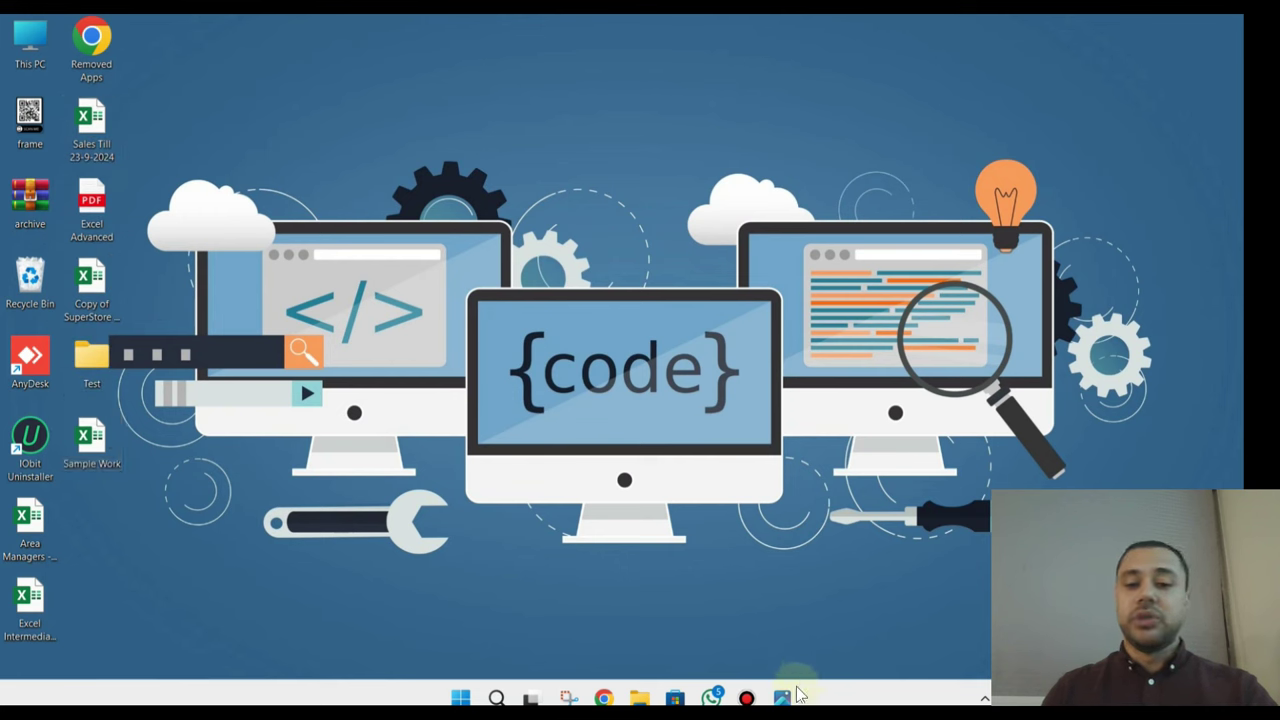
Back in Looker Studio, browse the Test folder without uploading, then reopen File Upload via Add data
mouse_move(603, 697)
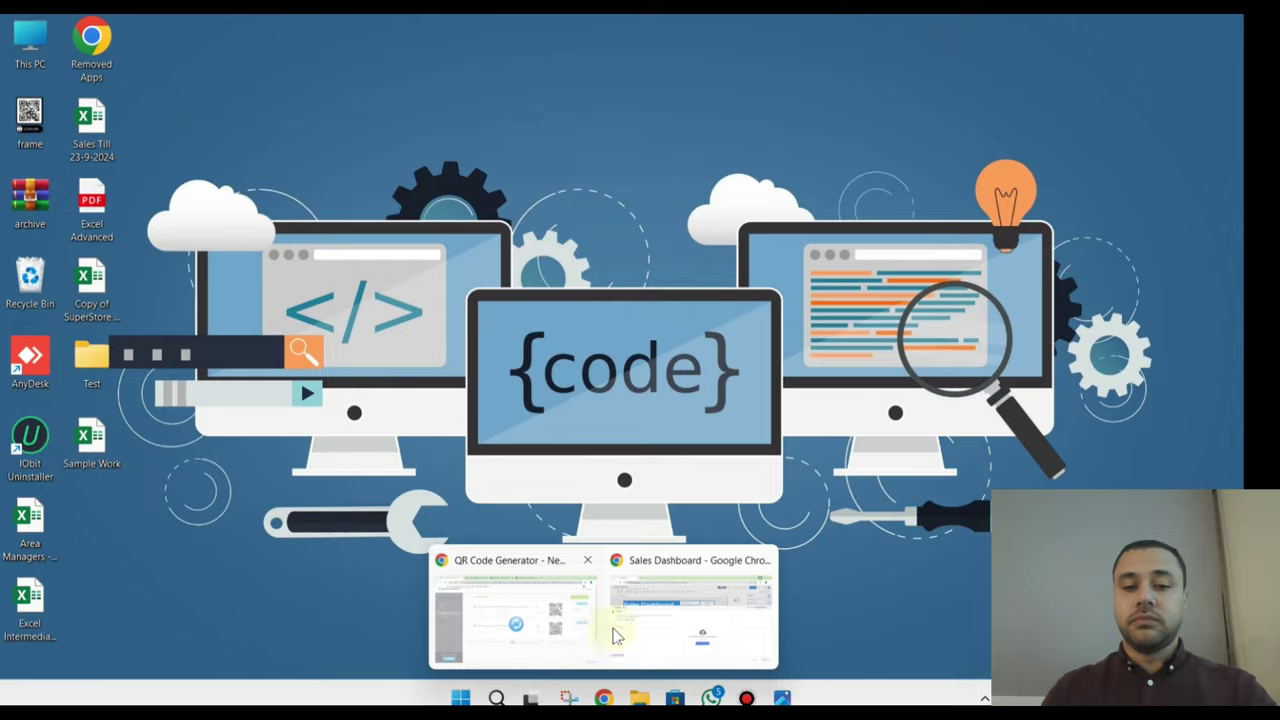
click(662, 630)
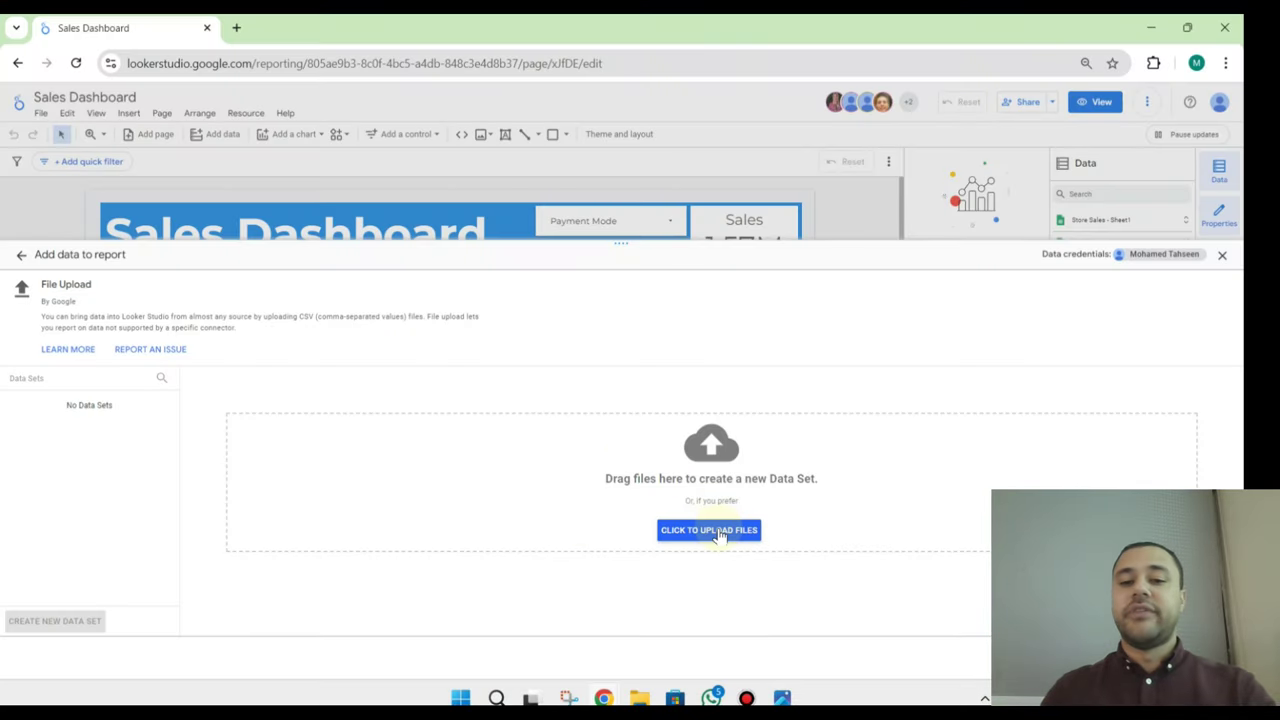
click(716, 531)
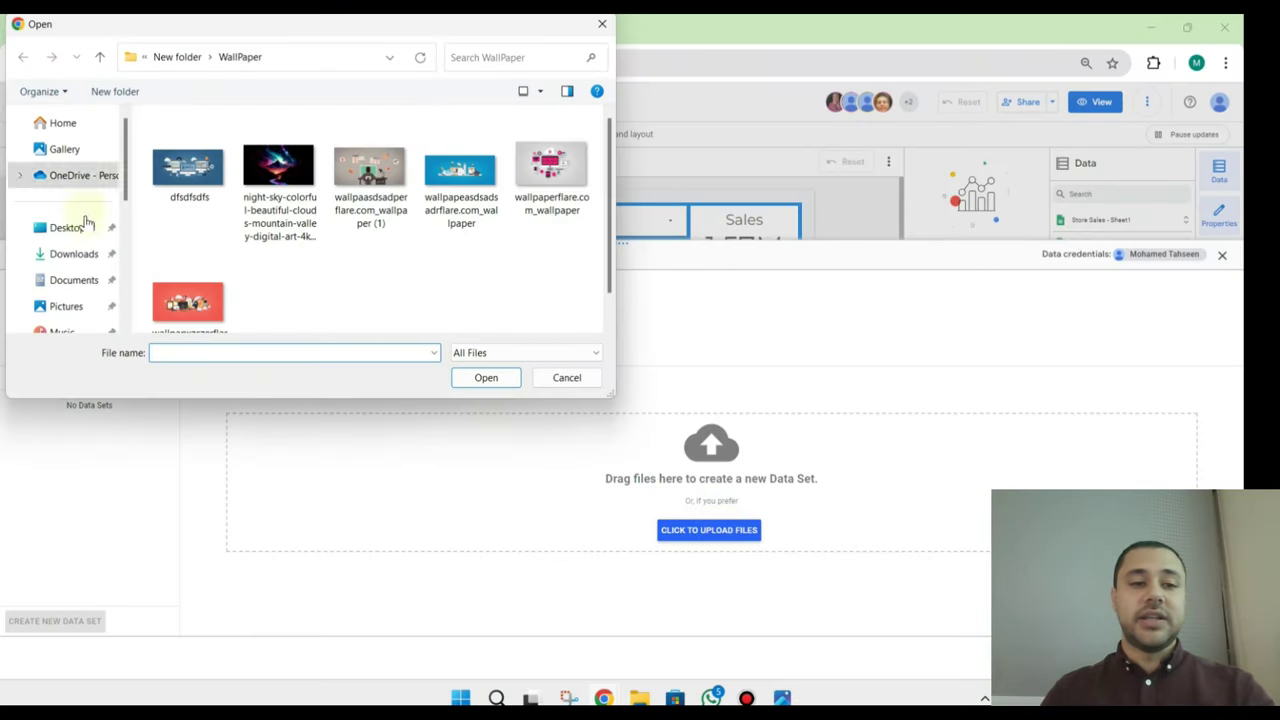
click(90, 228)
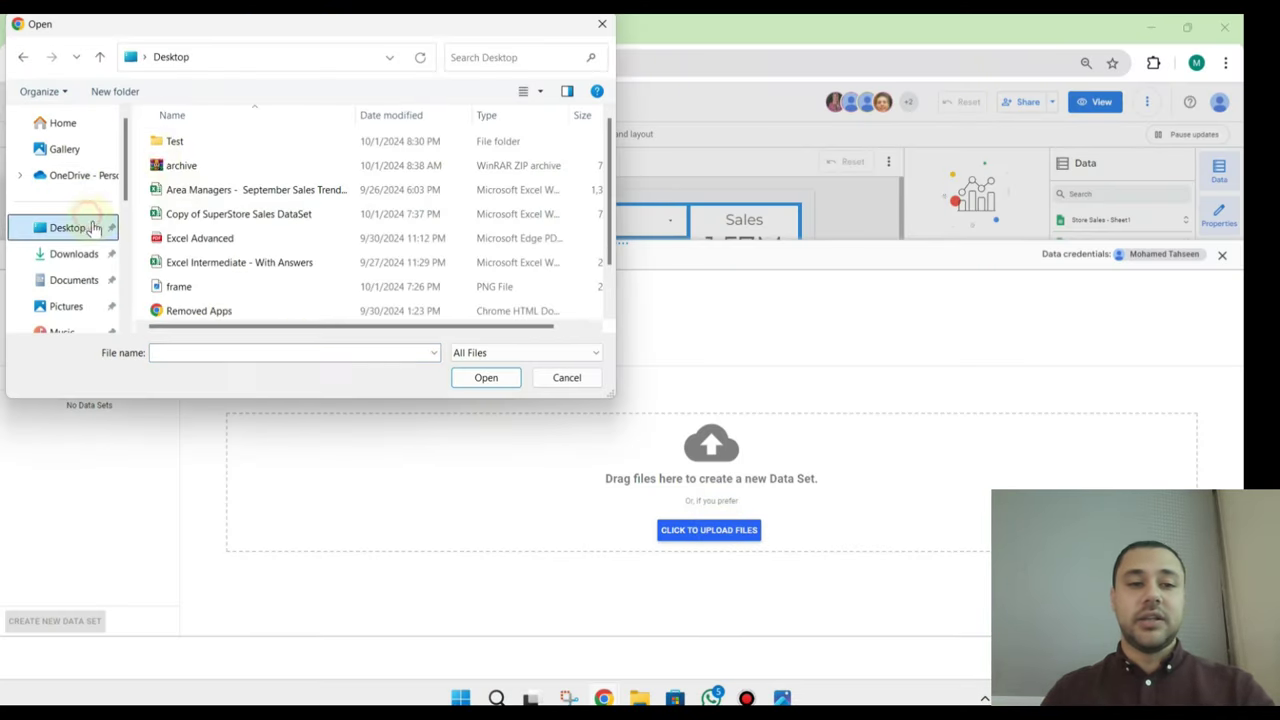
click(515, 379)
click(513, 377)
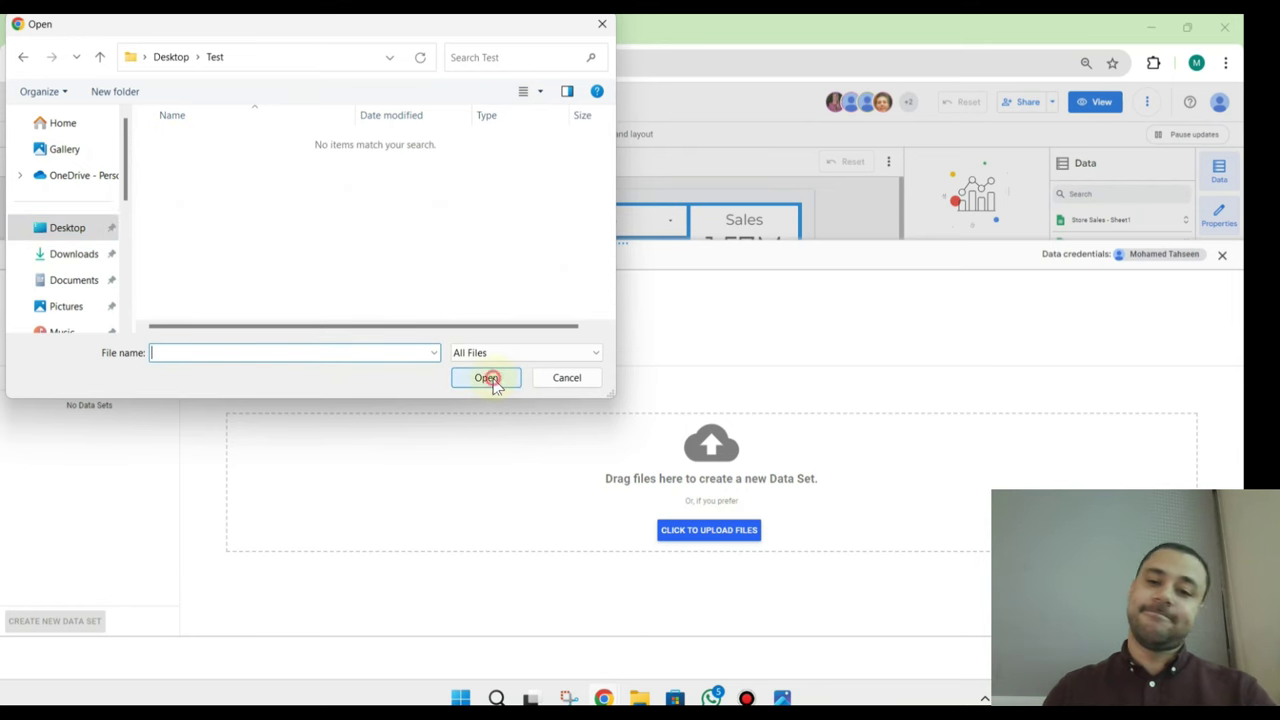
click(553, 381)
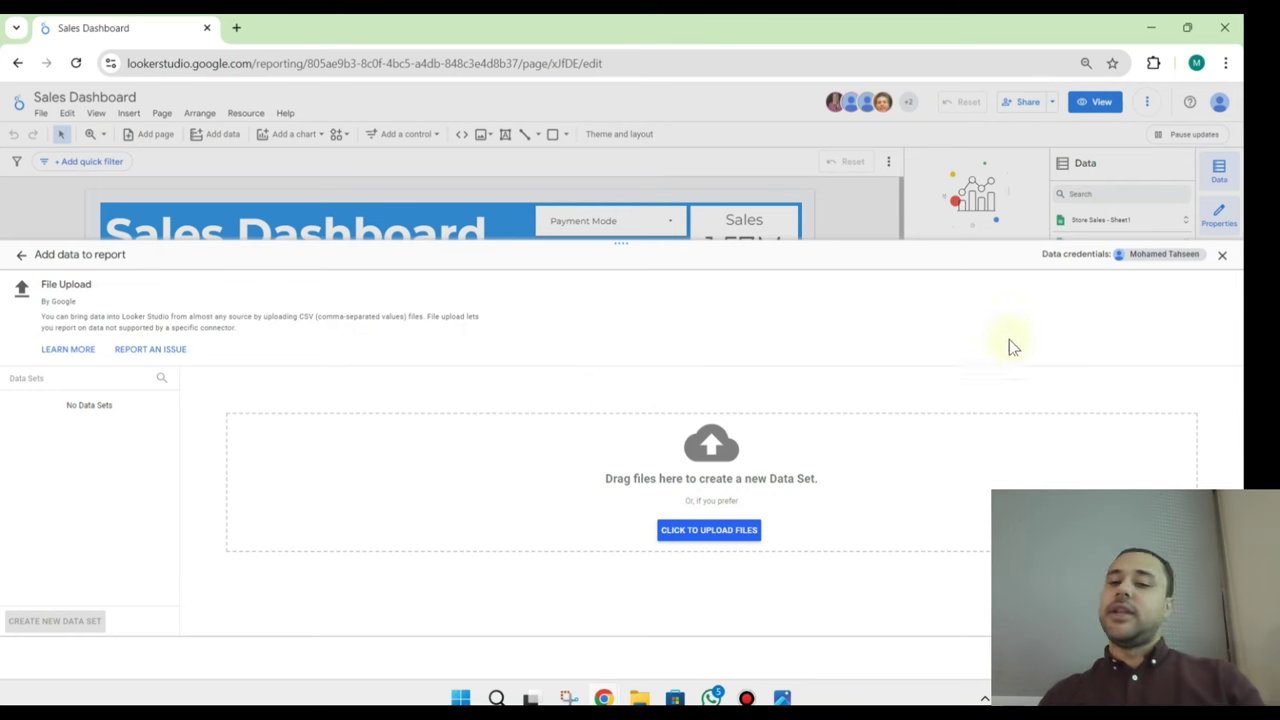
click(1226, 256)
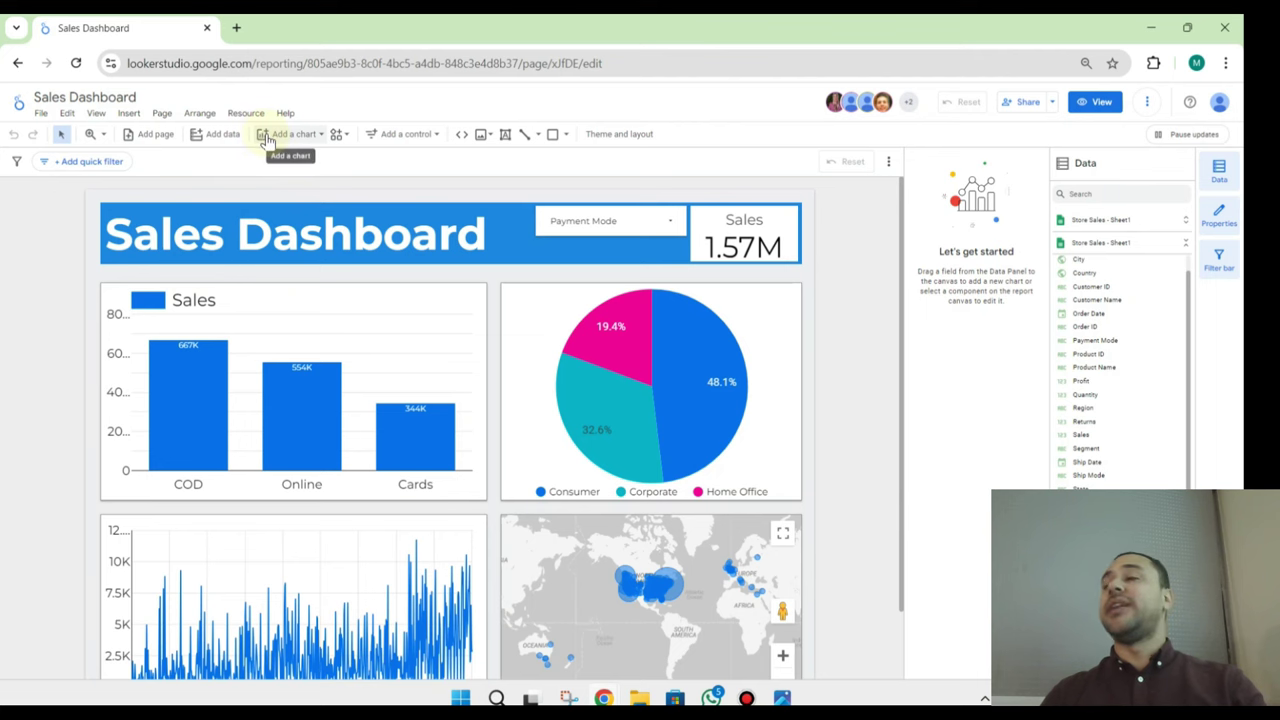
click(219, 138)
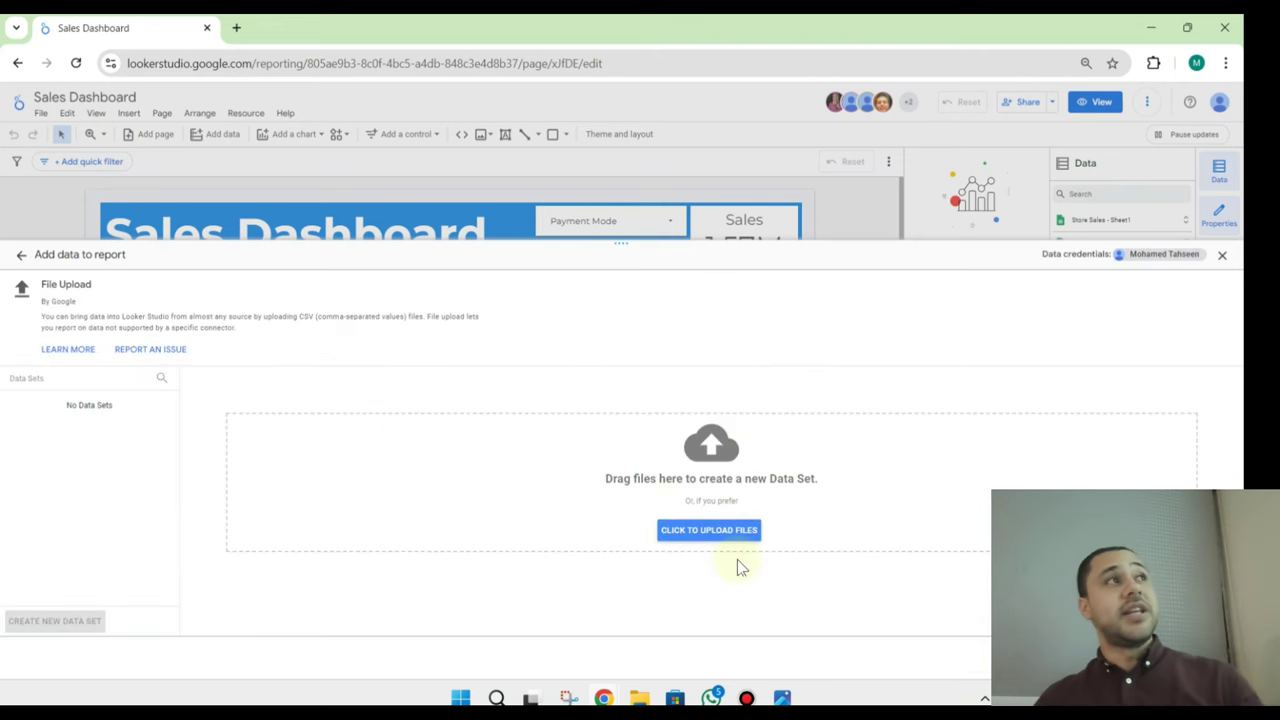
Upload the Sample Work workbook from the Desktop through the File Upload picker
click(745, 533)
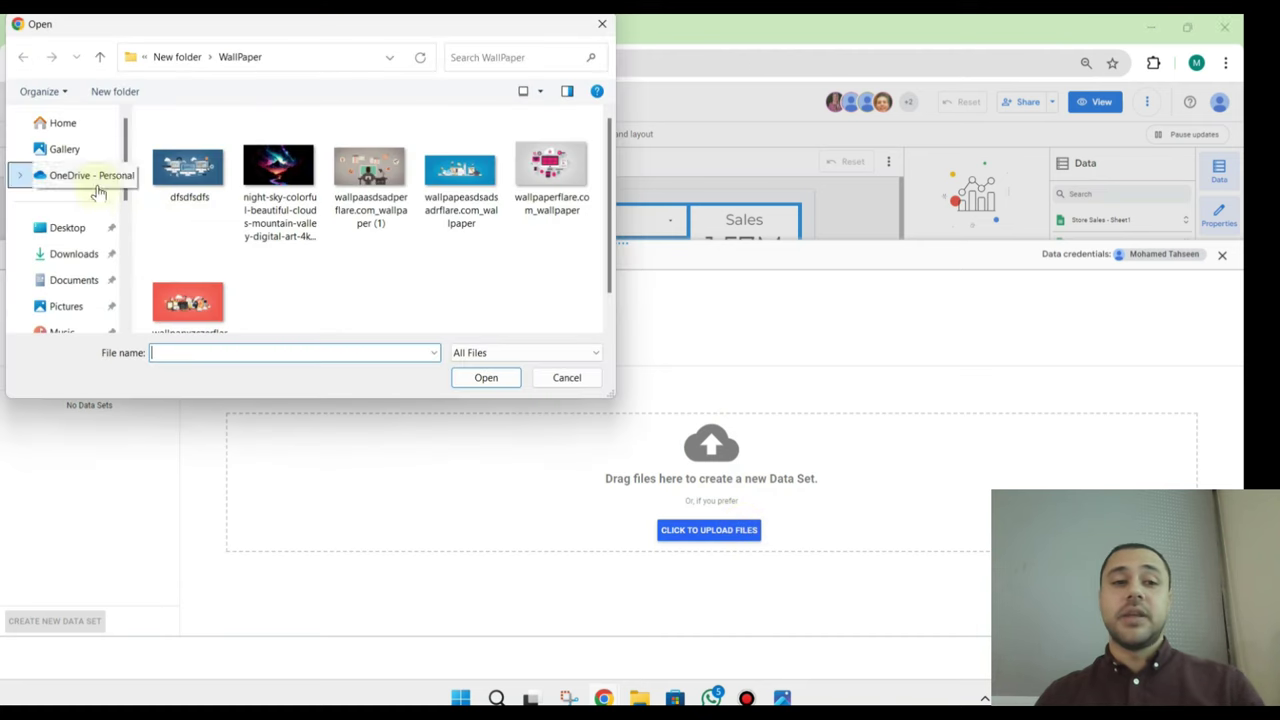
click(88, 228)
double_click(202, 150)
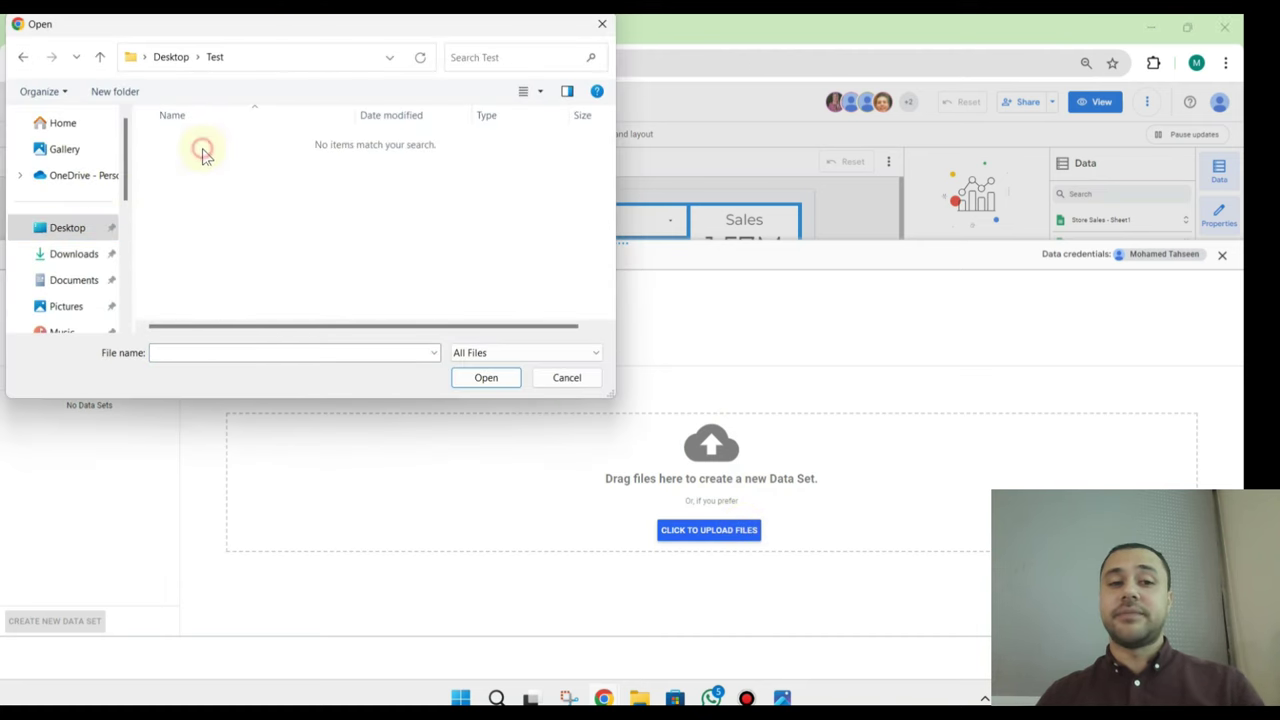
click(539, 353)
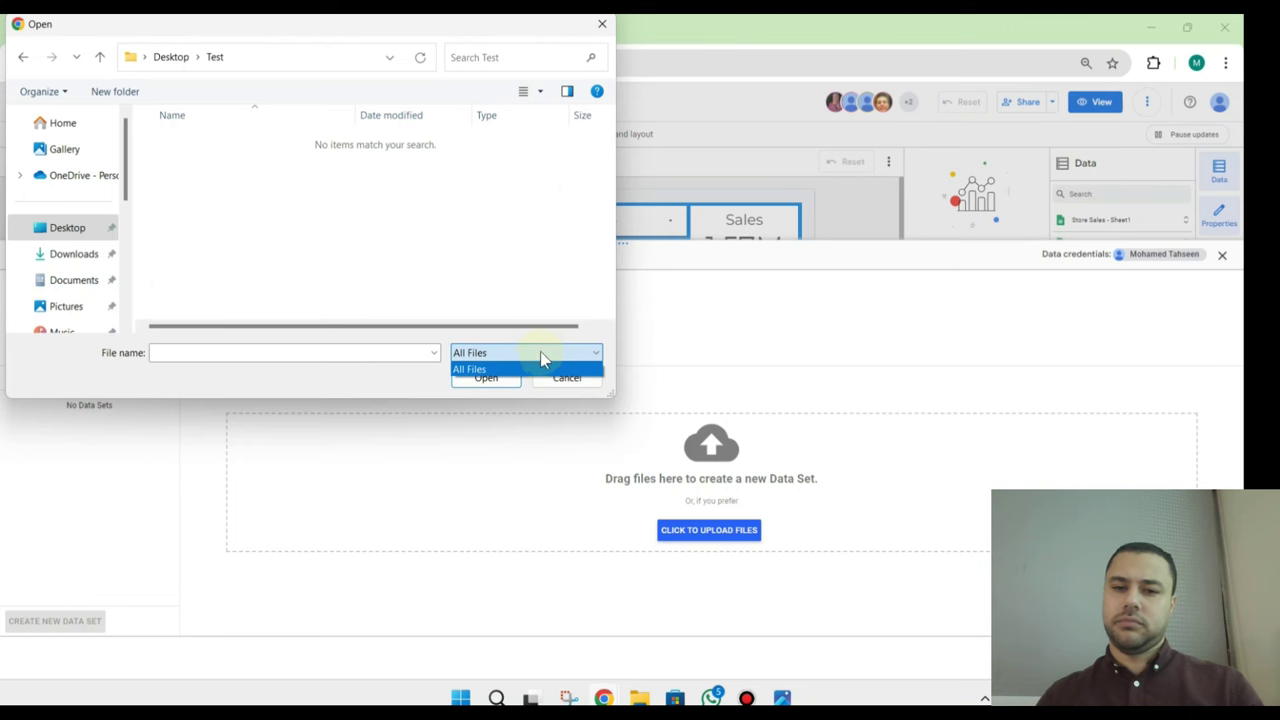
click(540, 357)
click(568, 379)
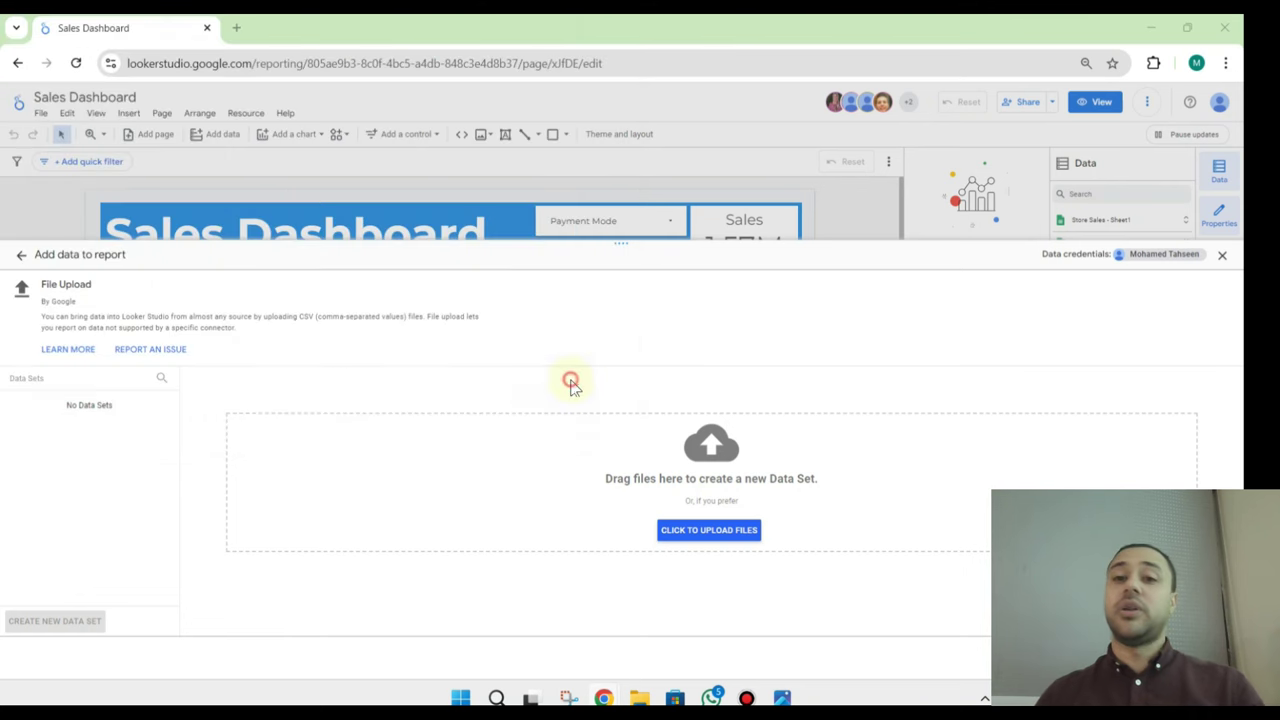
click(732, 540)
click(86, 228)
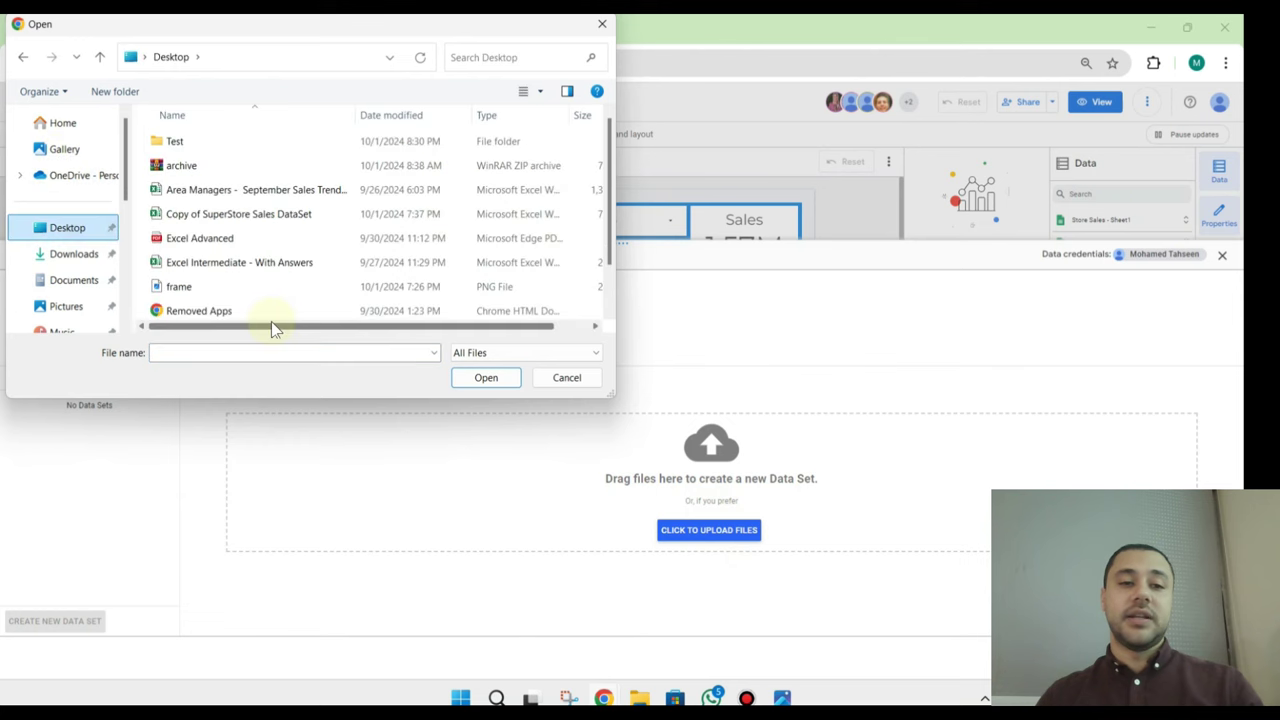
scroll(261, 223, down, 1)
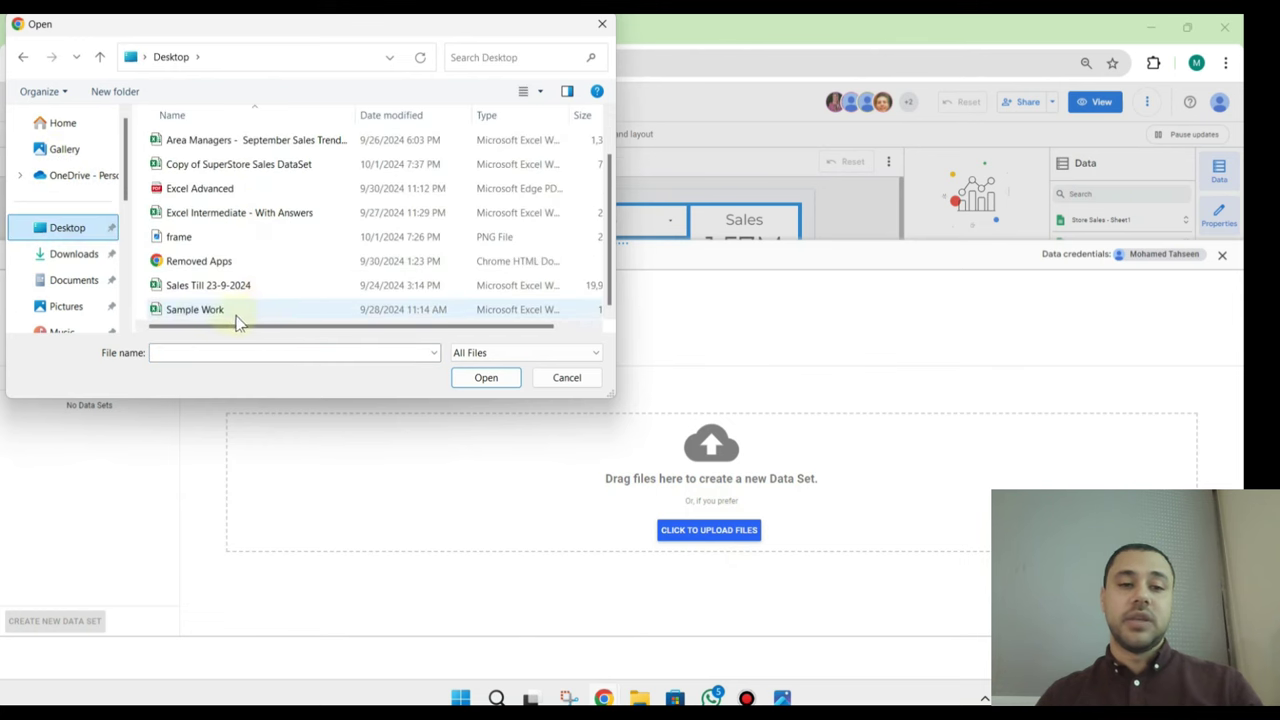
double_click(200, 310)
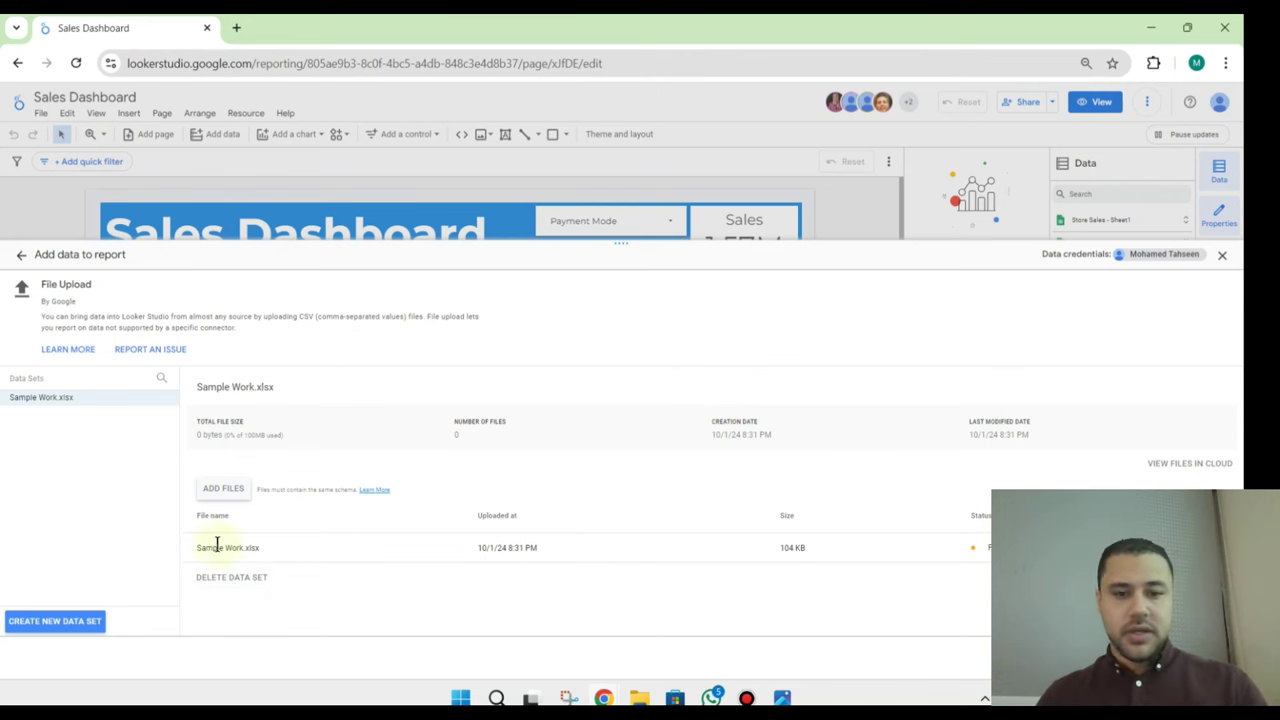
Cancel deleting the Sample Work.xlsx data set, dismiss the cloud storage note, and close the add-data page
click(240, 580)
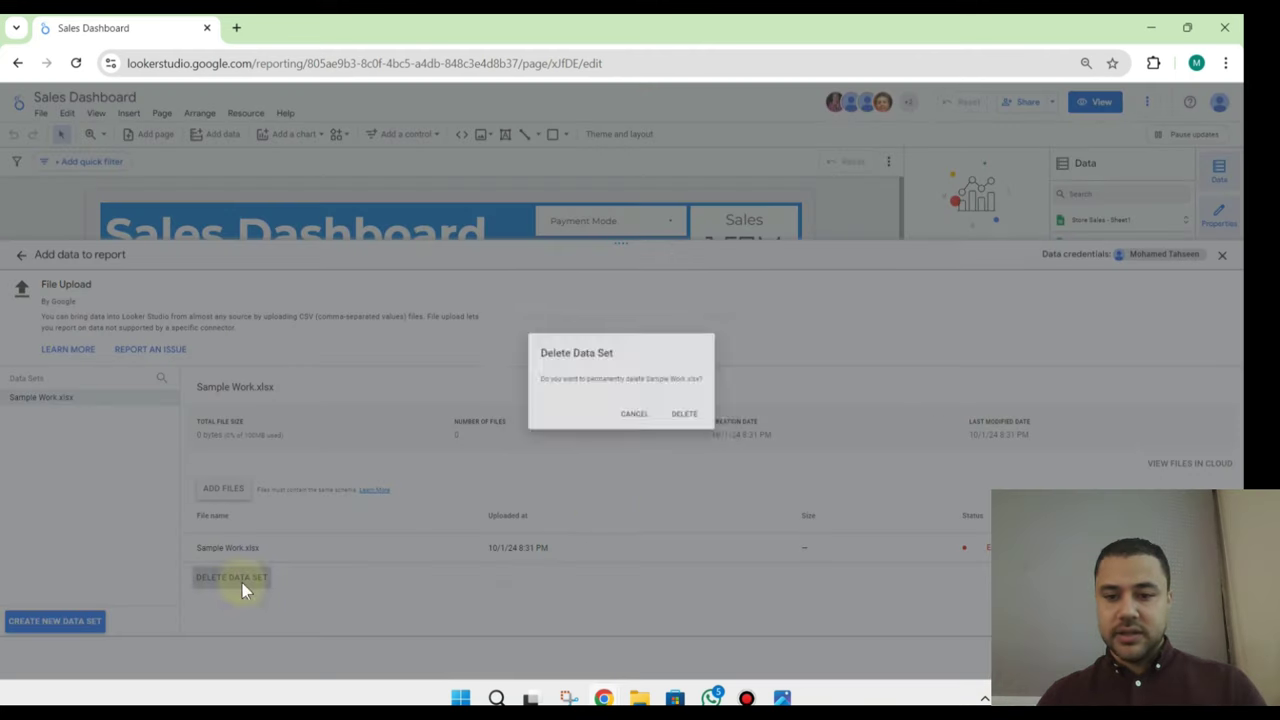
click(637, 421)
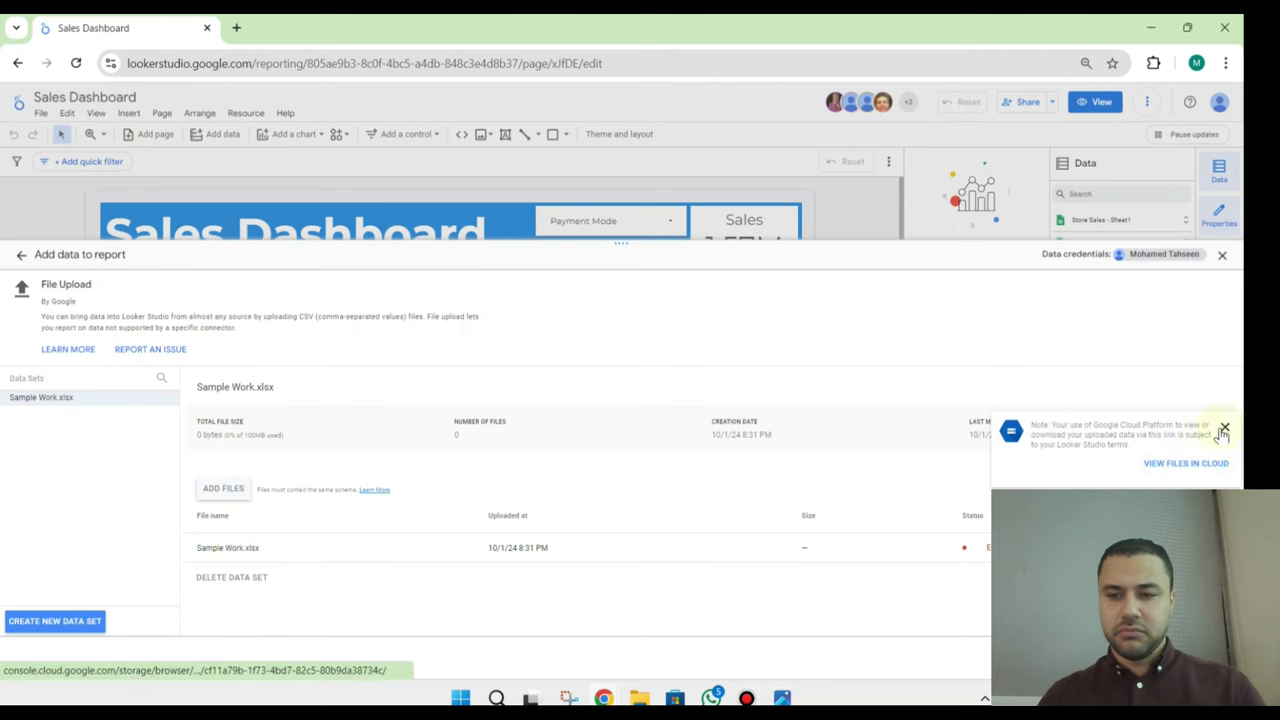
click(1222, 428)
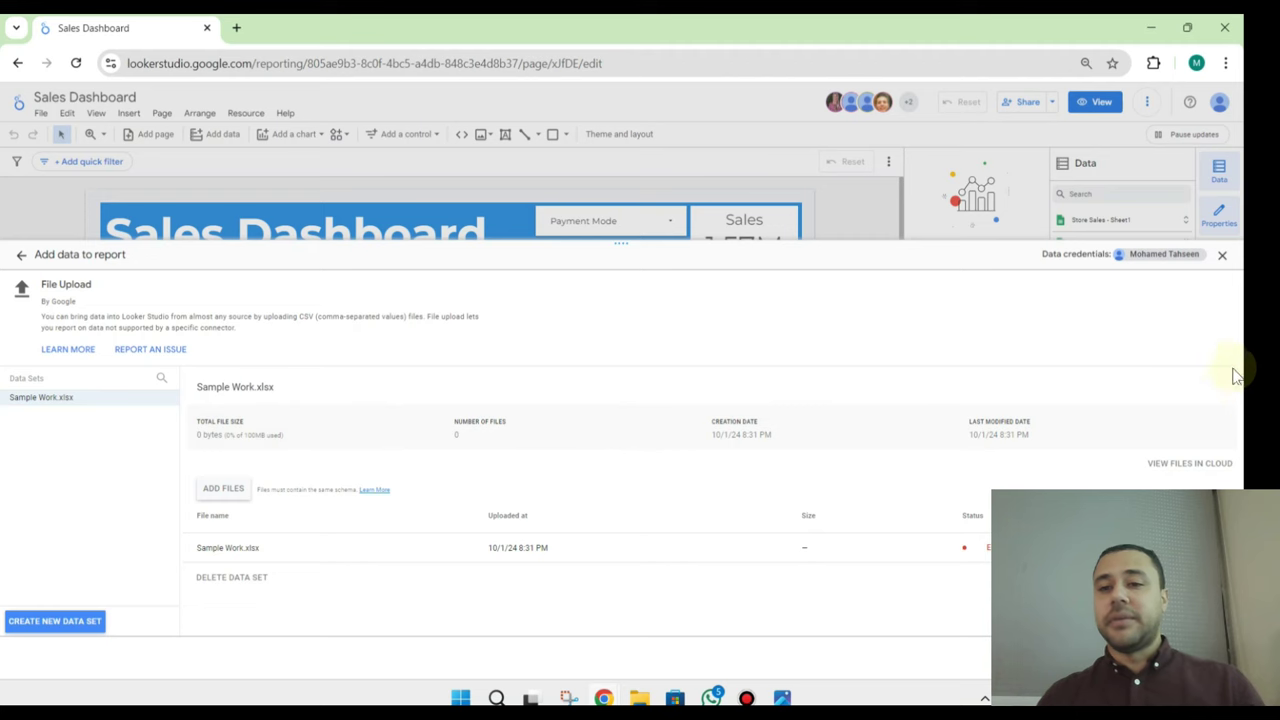
click(1222, 258)
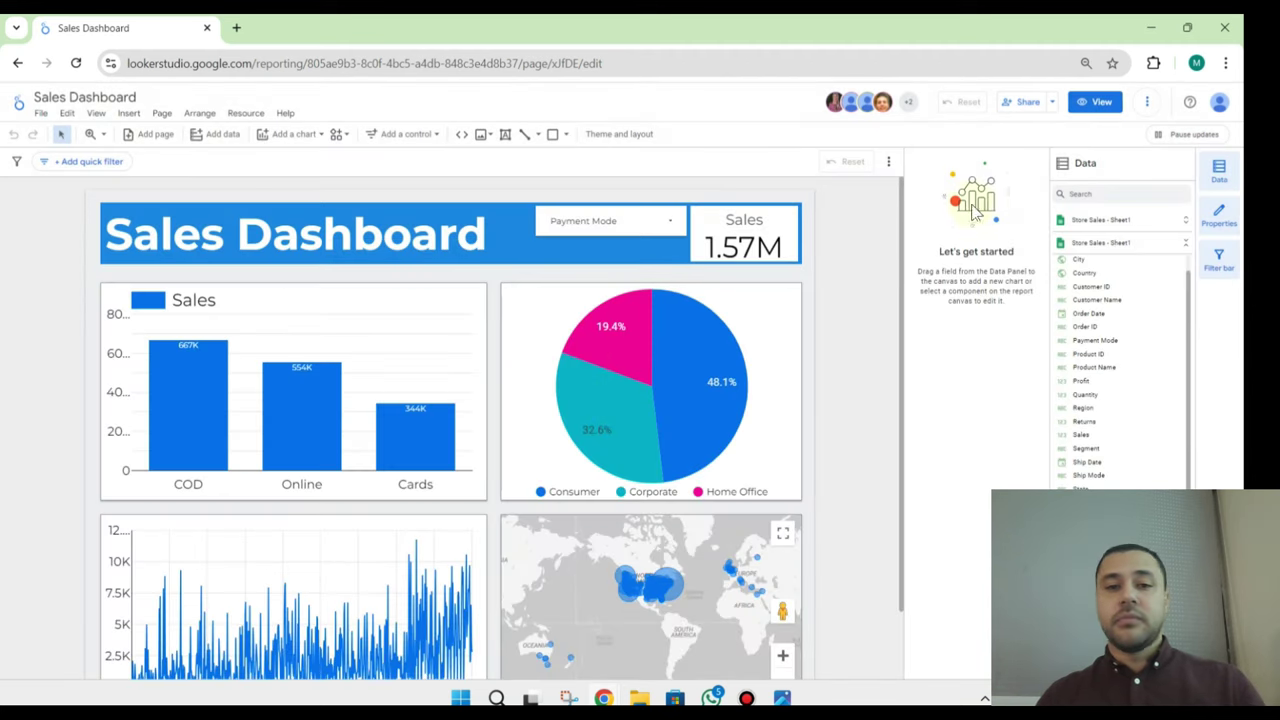
Look at the Microsoft Excel connector from Add data, then minimize Chrome to reach the desktop
click(222, 136)
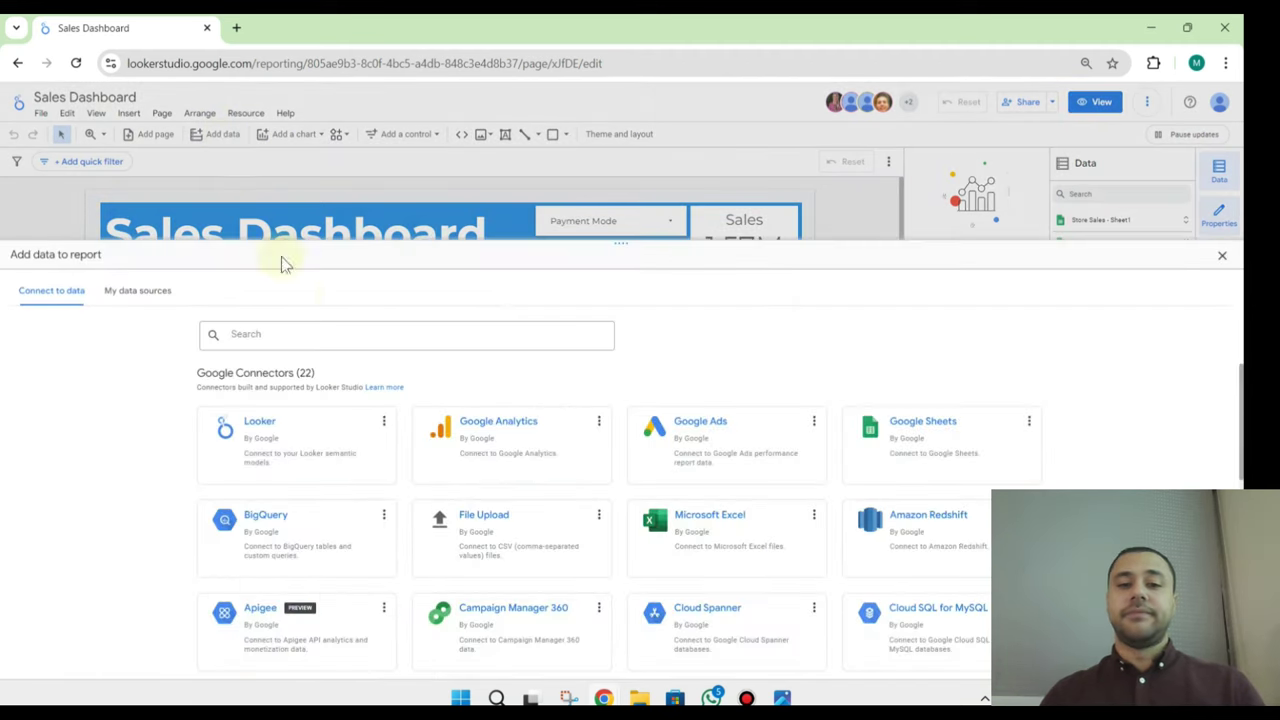
click(710, 530)
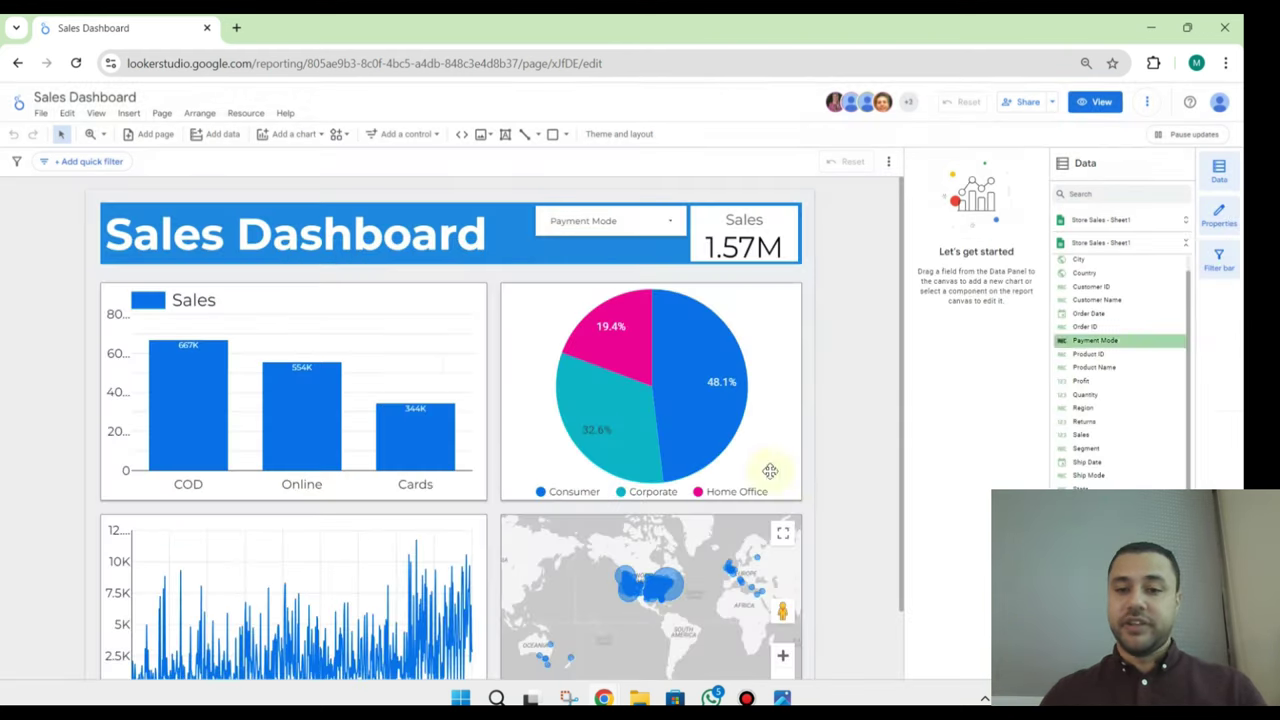
click(1150, 26)
double_click(90, 472)
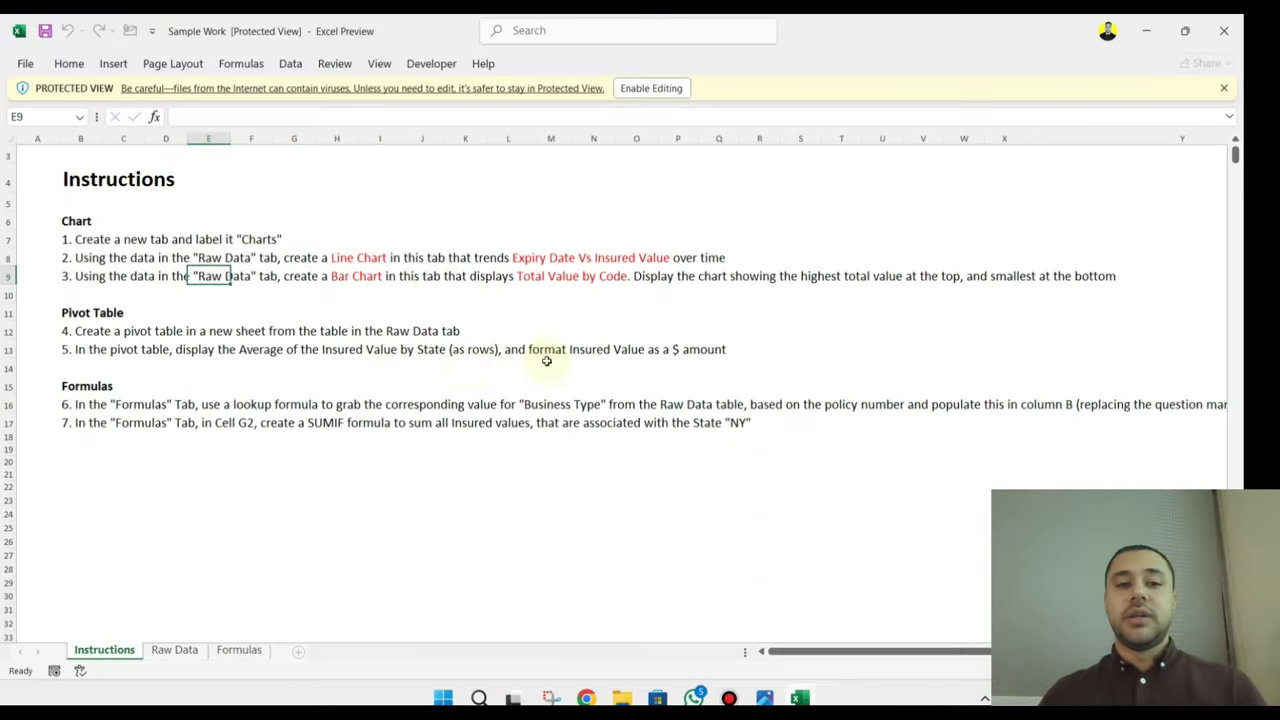
click(668, 88)
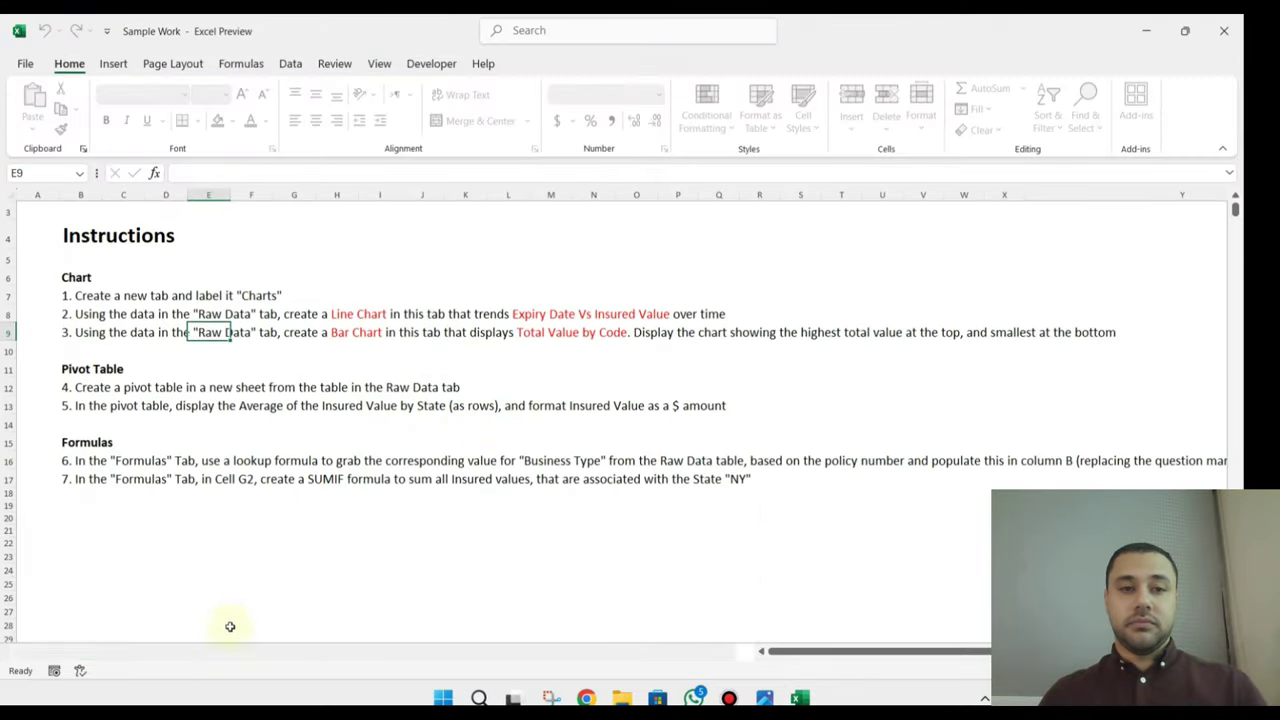
click(176, 650)
click(238, 650)
click(180, 650)
click(690, 400)
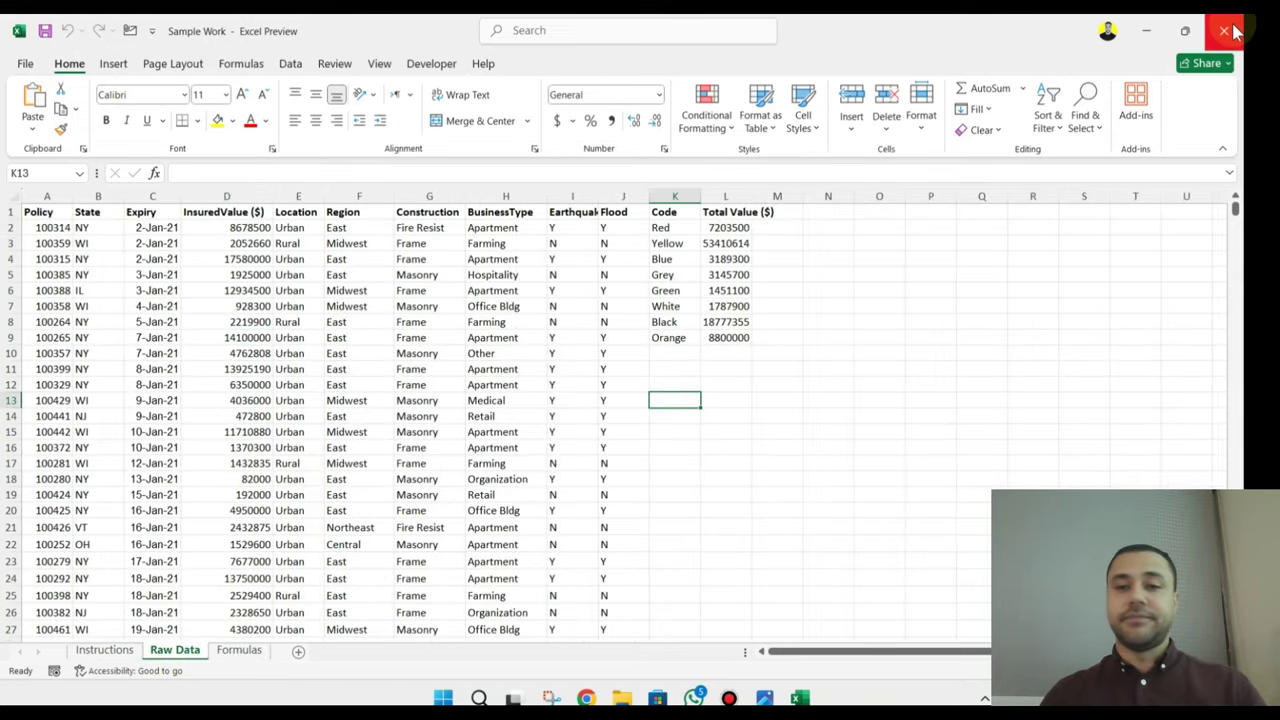
click(1224, 31)
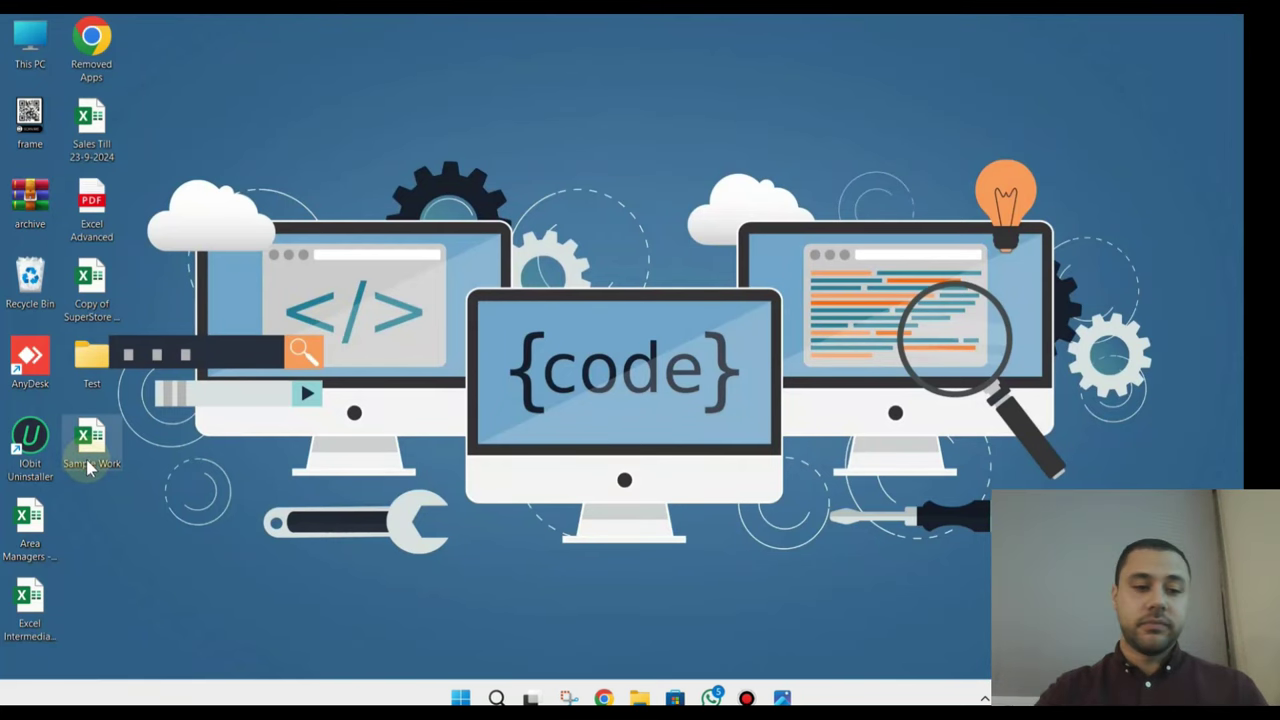
Move the Sample Work file into the desktop Test folder and open that folder maximized
drag(88, 466, 113, 372)
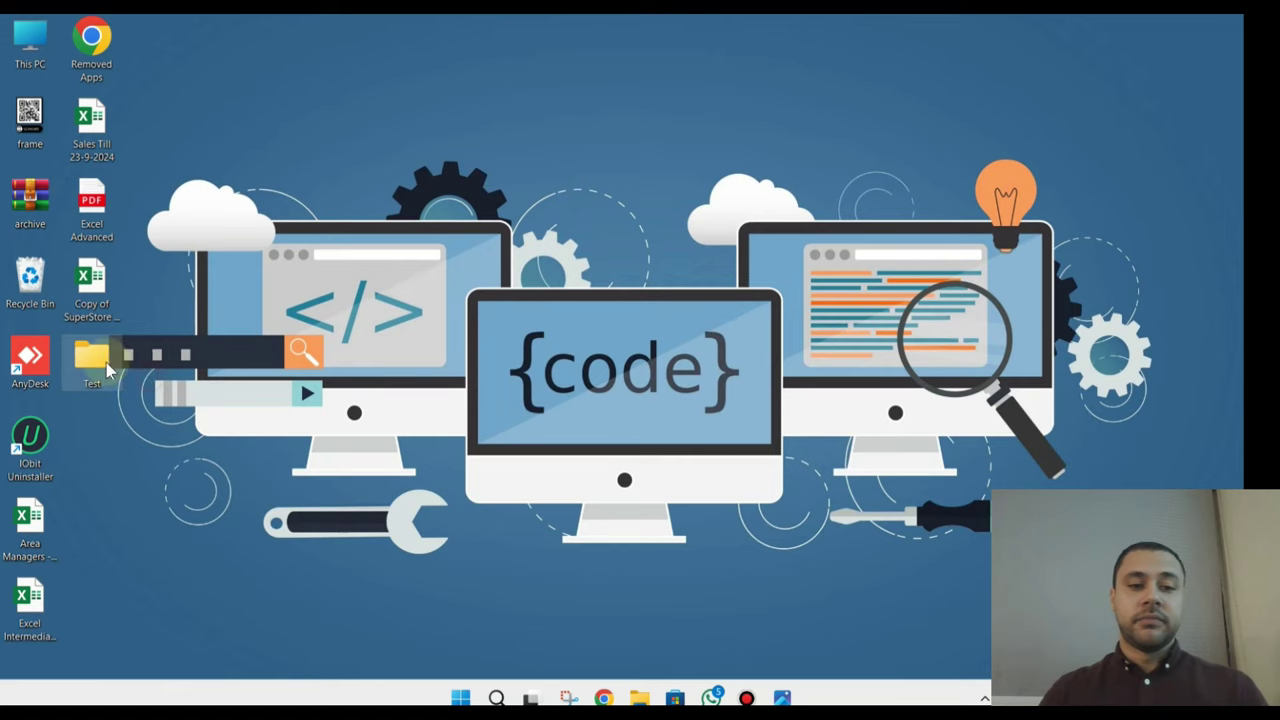
double_click(108, 370)
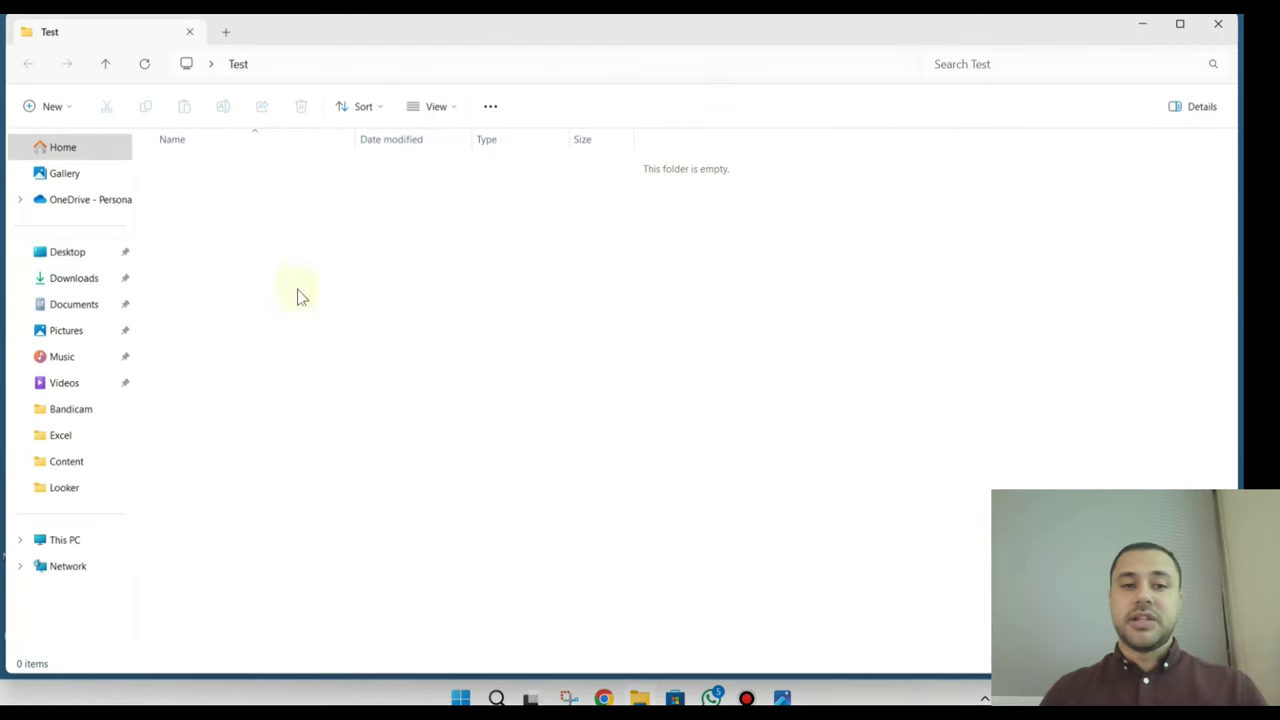
click(1181, 27)
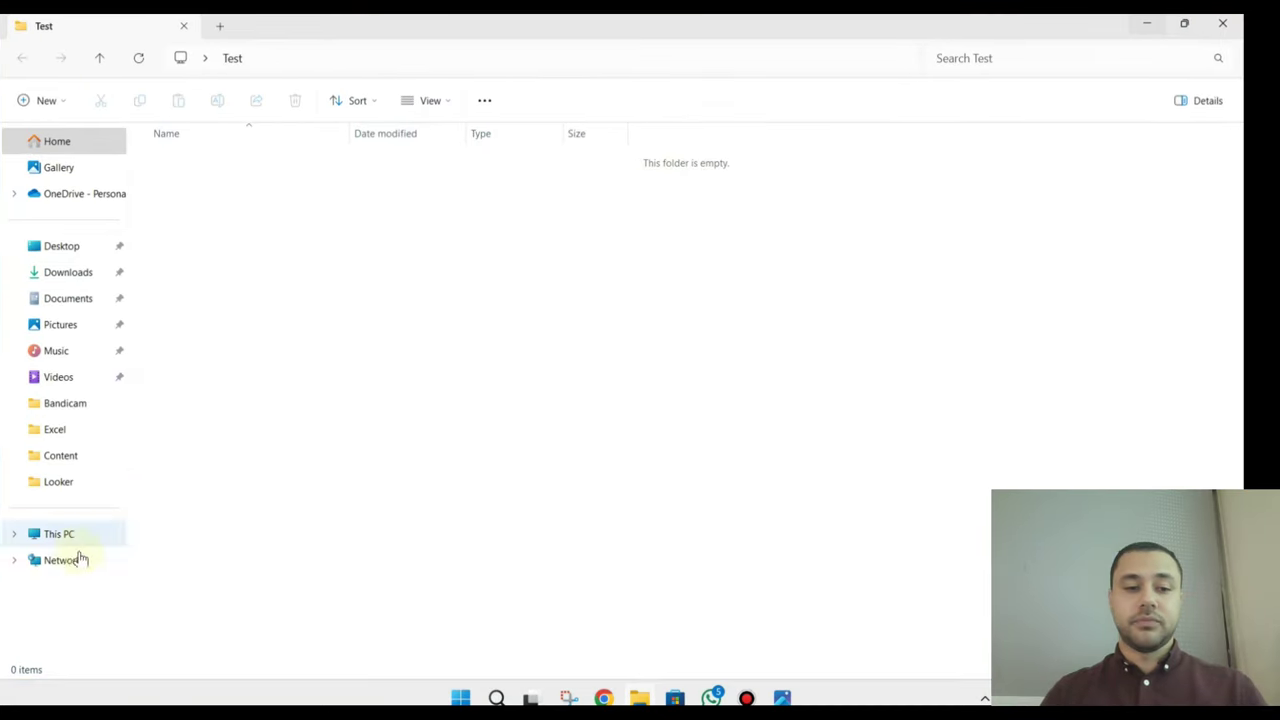
Browse to D: > New folder > Courses > AASTMT > Excel > Power Pivot > the Arabic-named folder
click(79, 536)
double_click(451, 170)
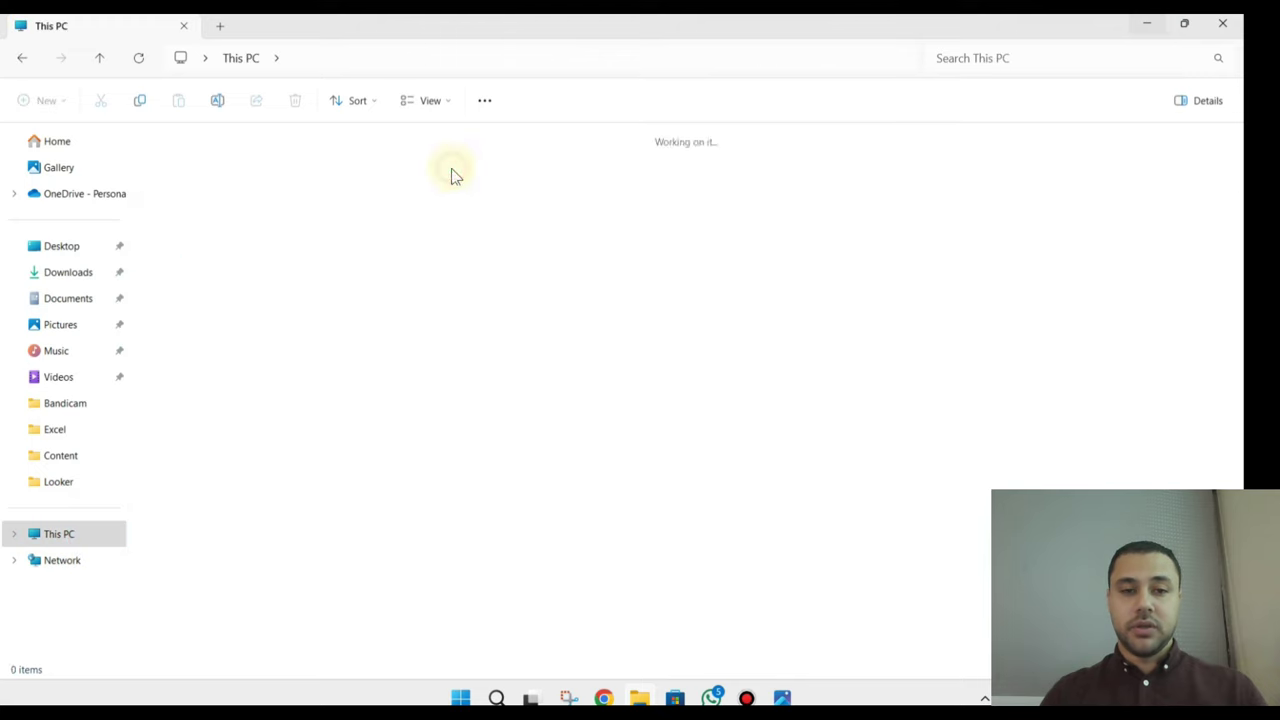
double_click(212, 175)
double_click(200, 178)
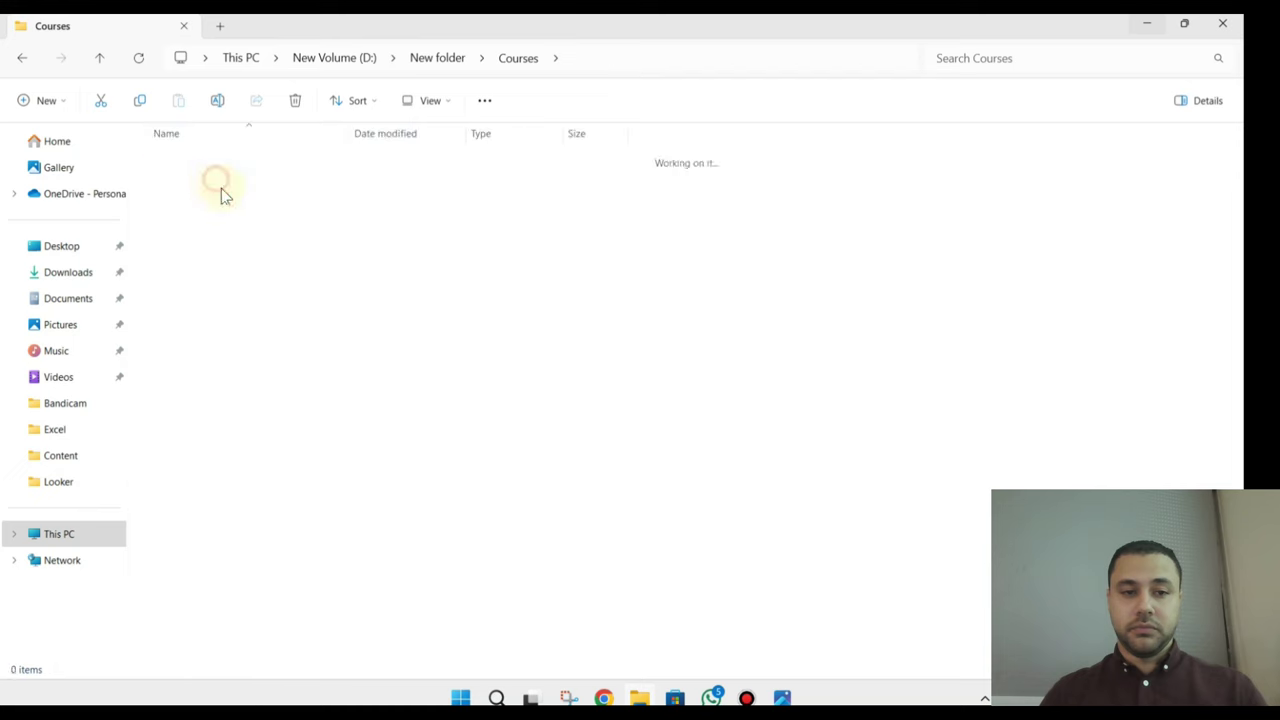
double_click(218, 185)
double_click(184, 160)
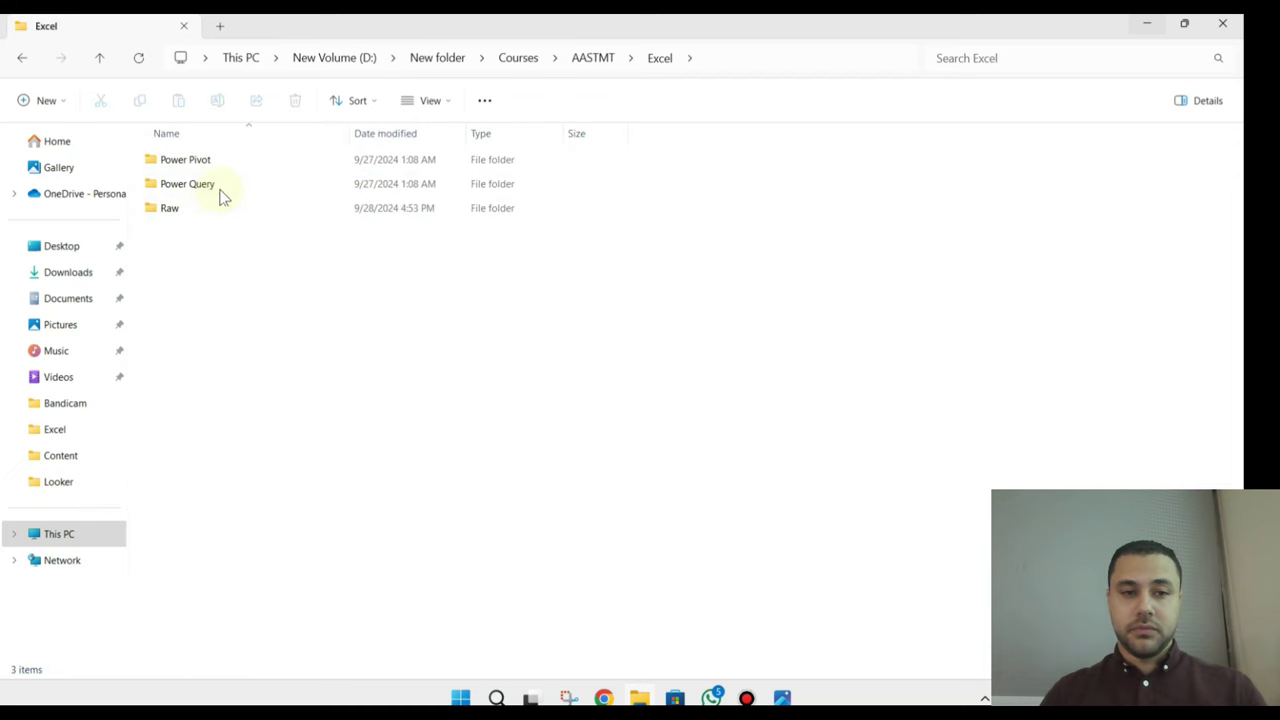
double_click(226, 163)
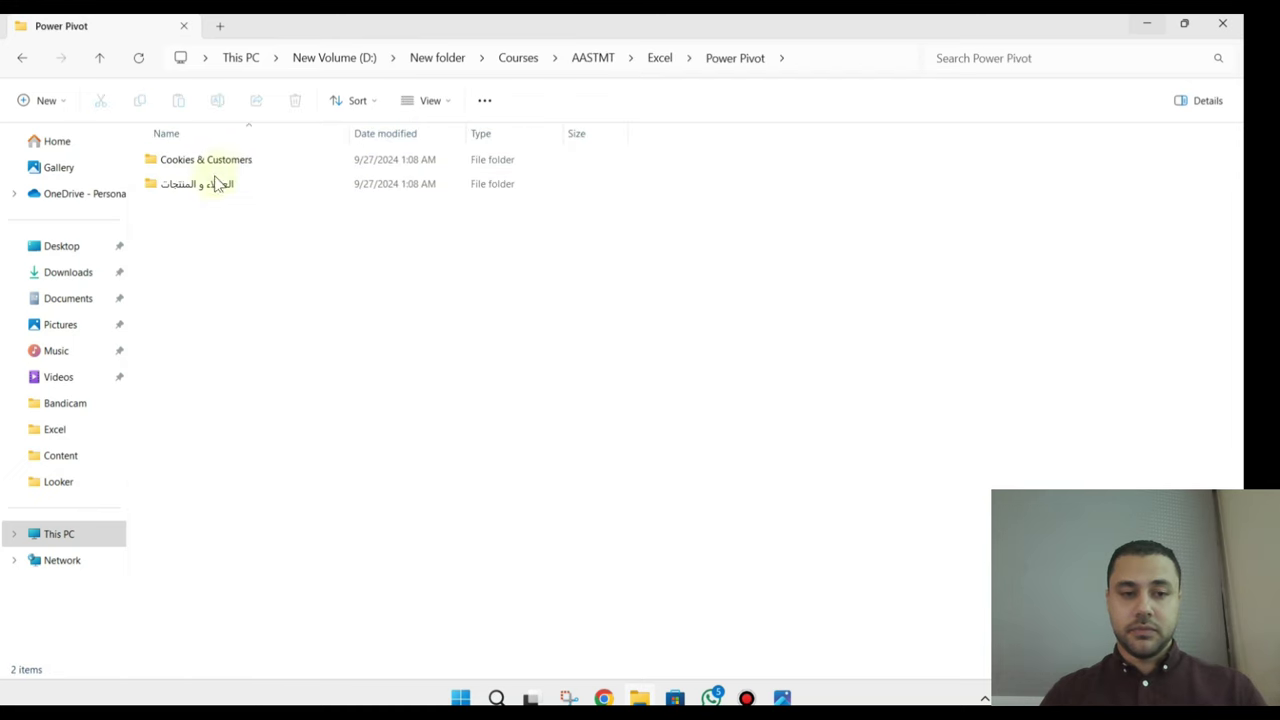
click(208, 160)
click(205, 186)
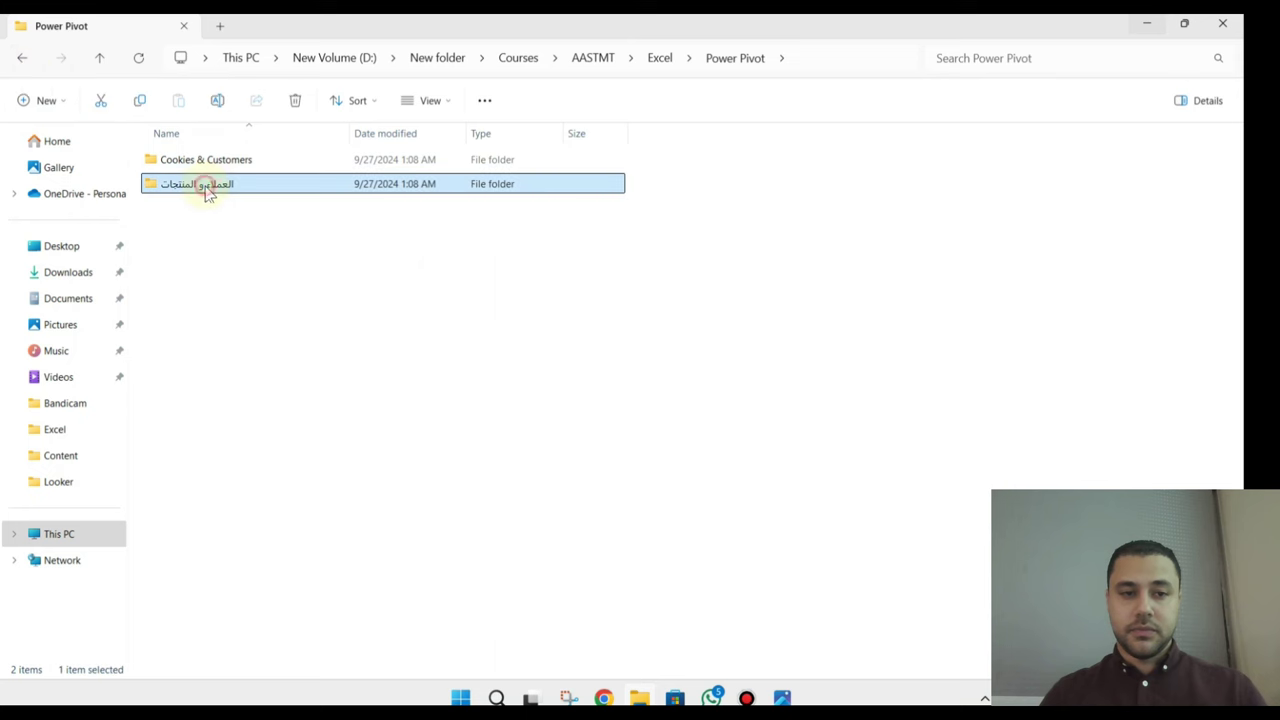
double_click(205, 188)
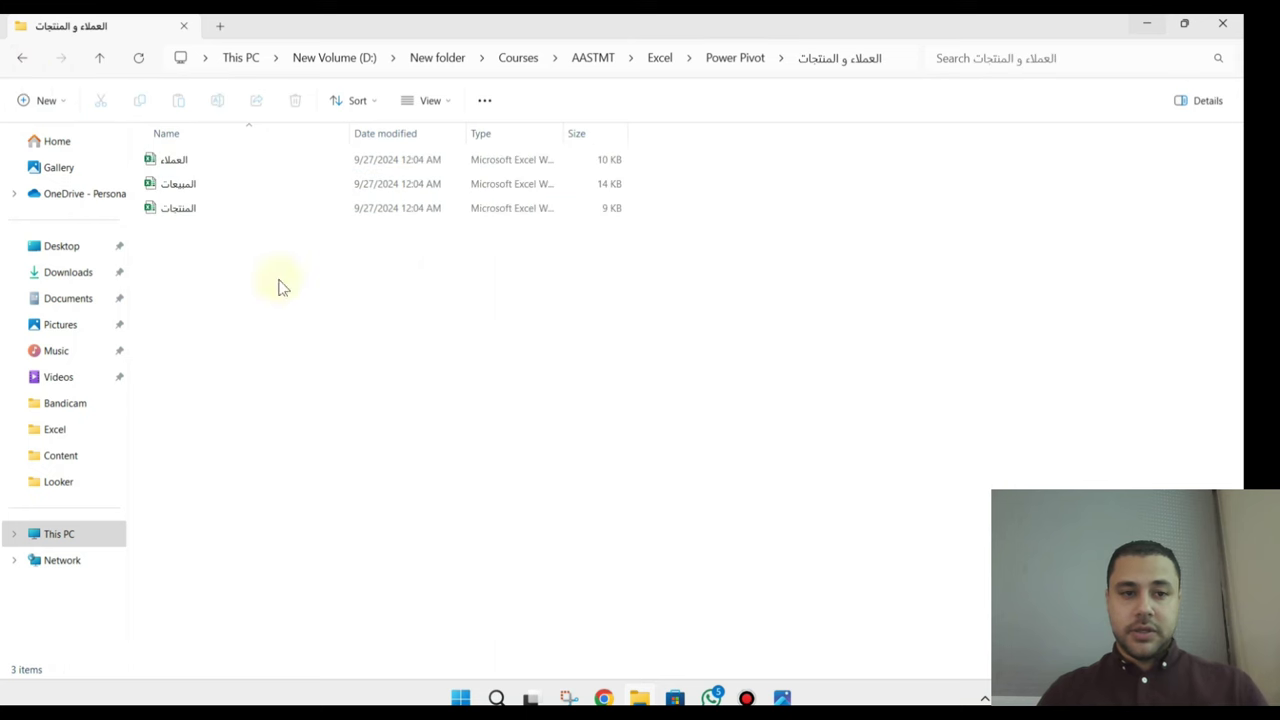
Copy the customers, sales and products workbooks into the desktop Test folder, then close it
drag(186, 280, 180, 200)
right_click(171, 238)
drag(190, 270, 168, 172)
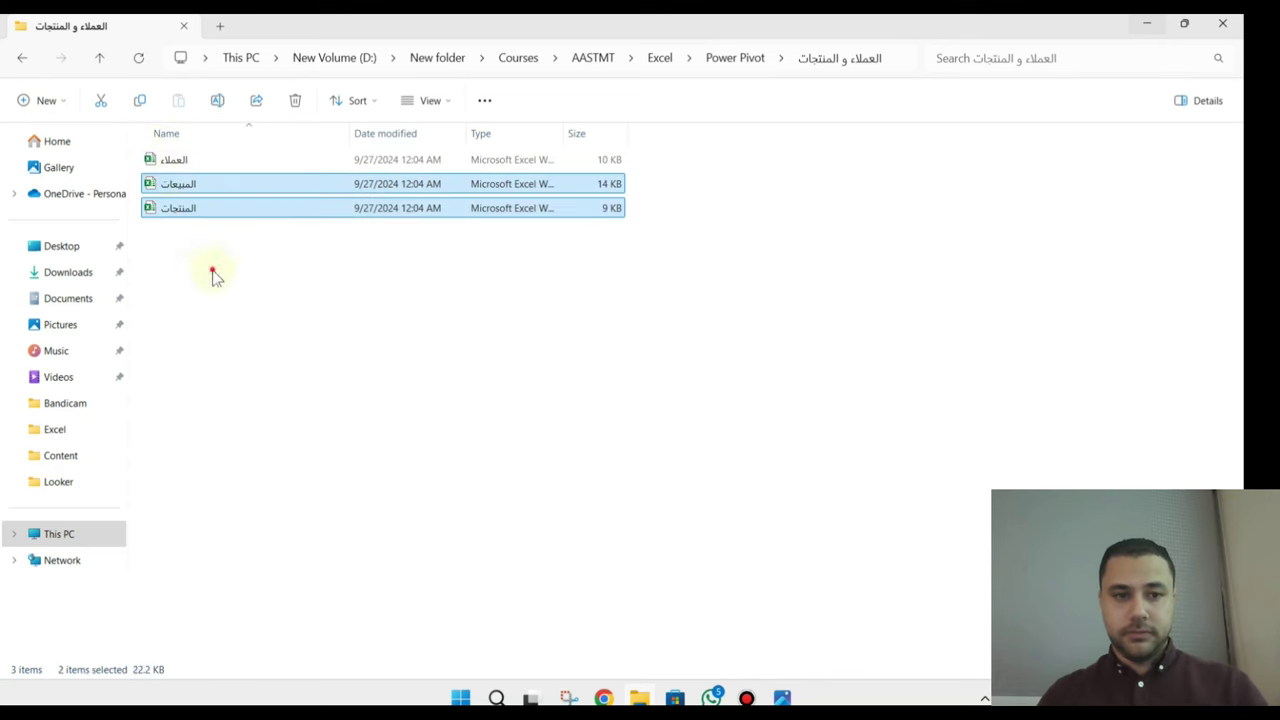
drag(206, 266, 178, 141)
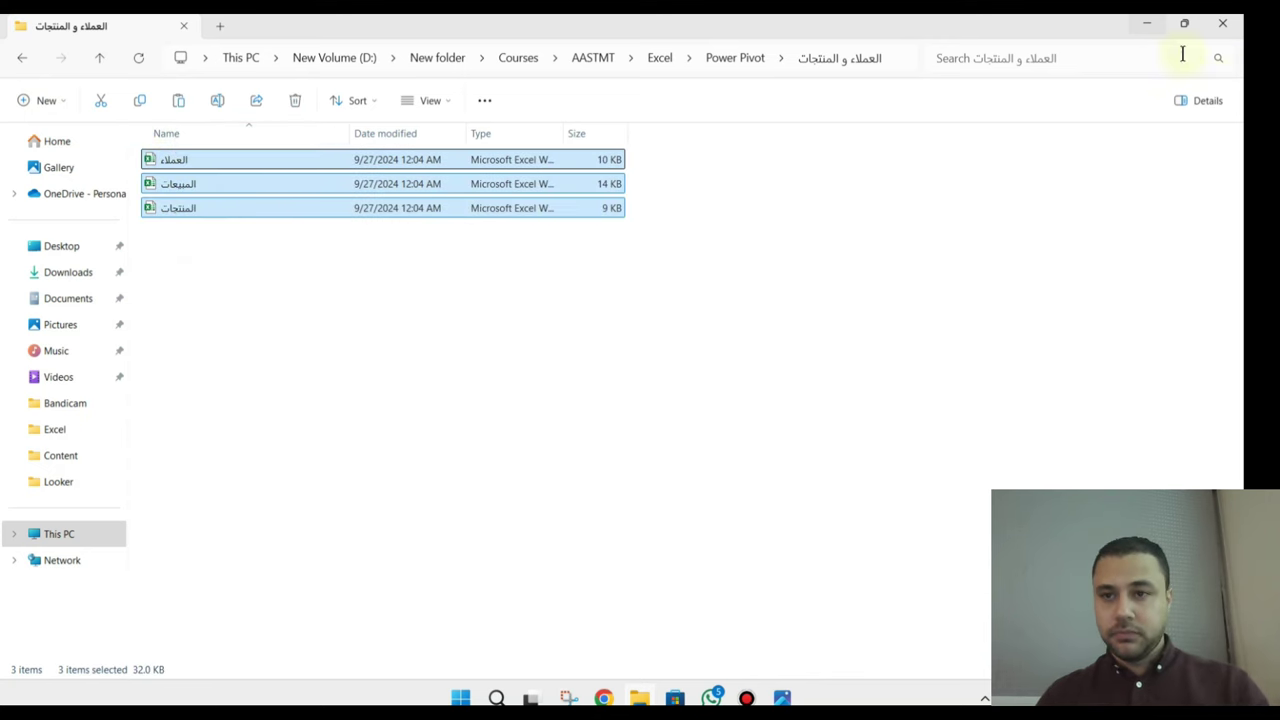
click(1146, 24)
double_click(106, 358)
key(ctrl+v)
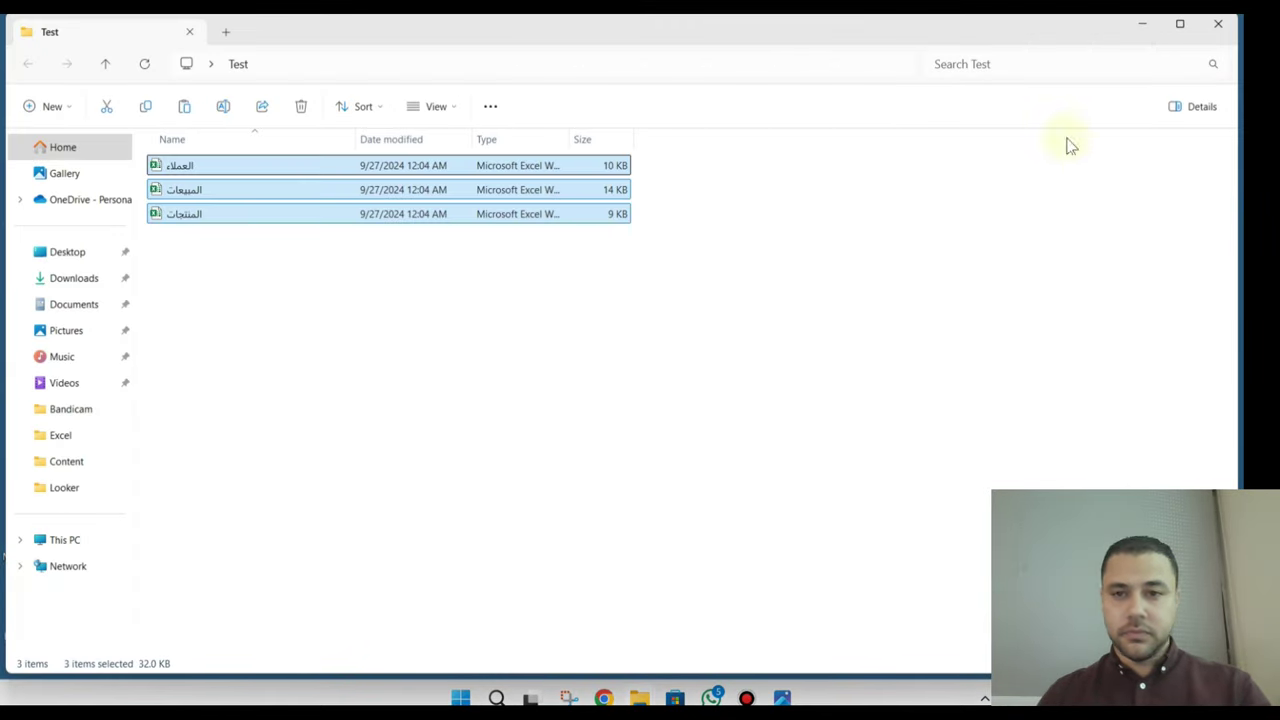
click(1218, 23)
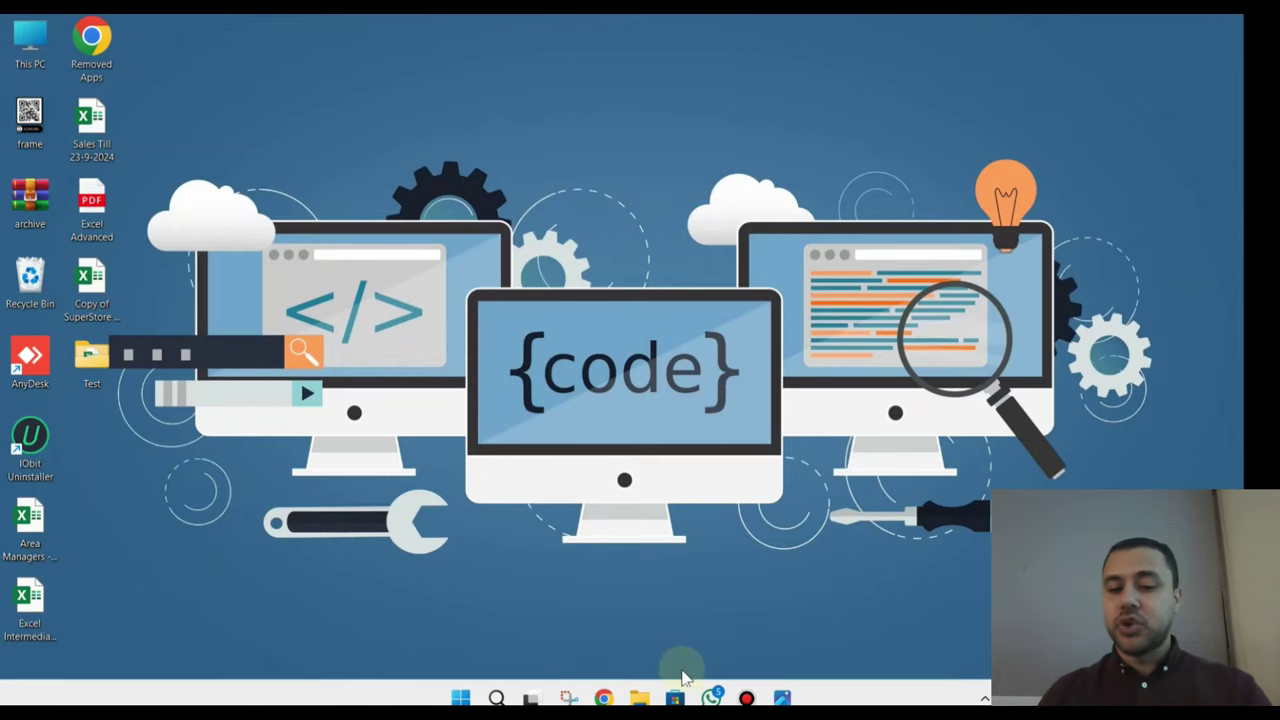
Remove the duplicate Store Sales - Sheet1 source used in 0 charts from Manage added data sources
mouse_move(610, 699)
click(672, 618)
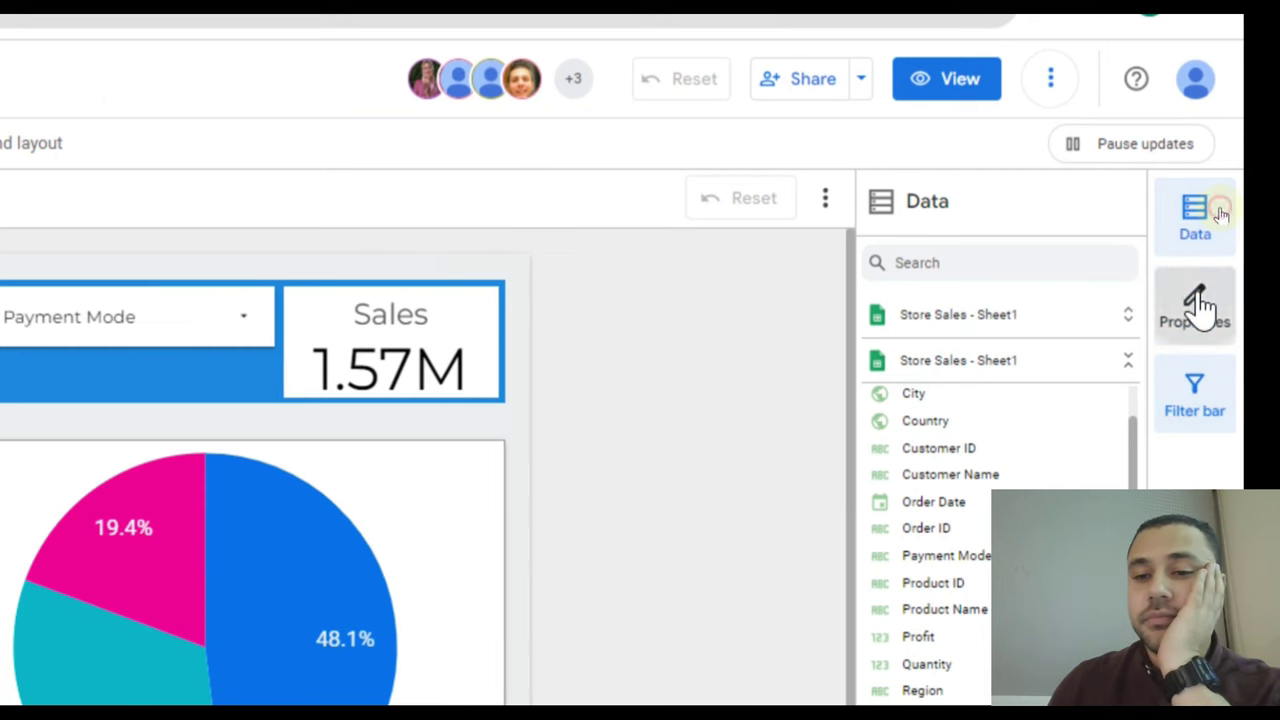
click(1200, 236)
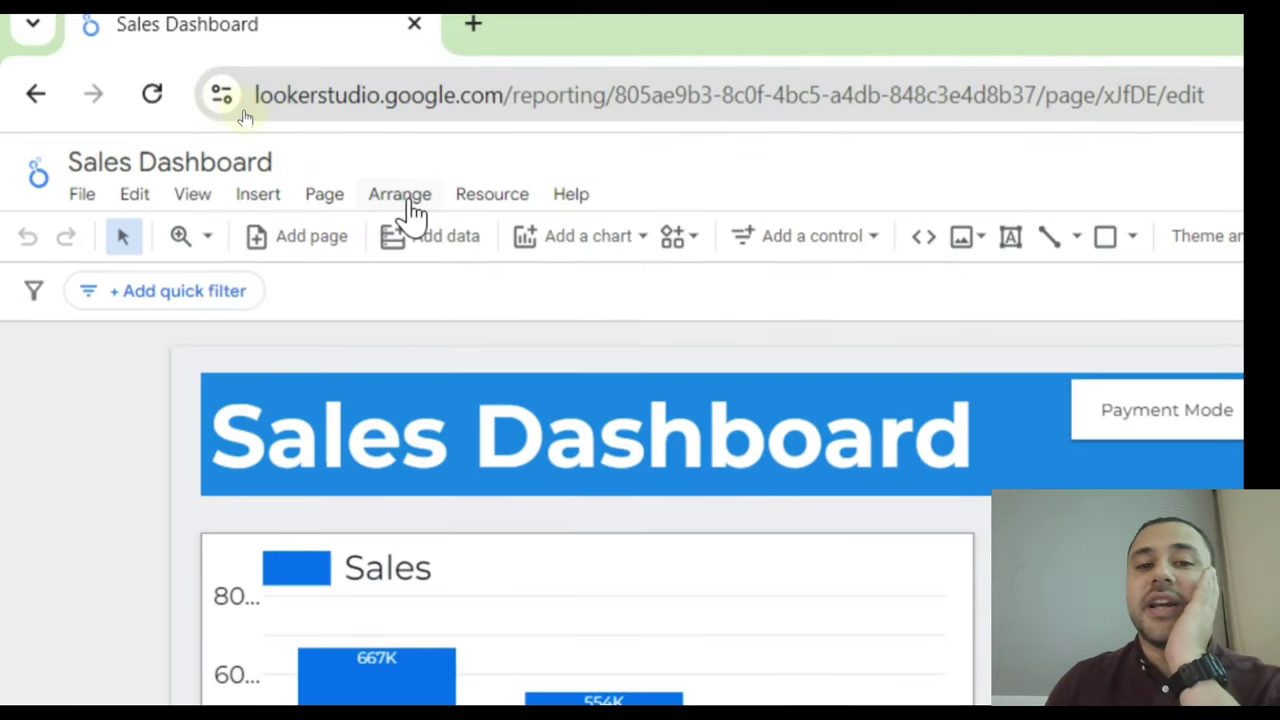
click(494, 197)
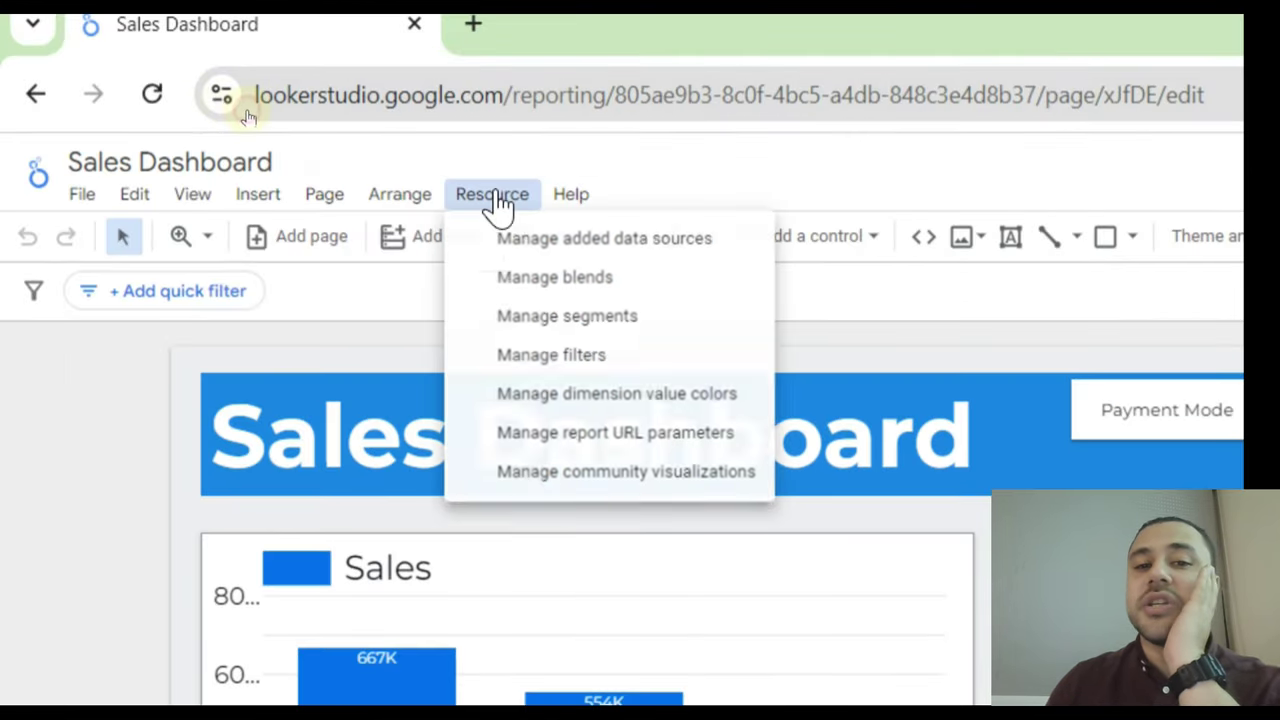
click(612, 252)
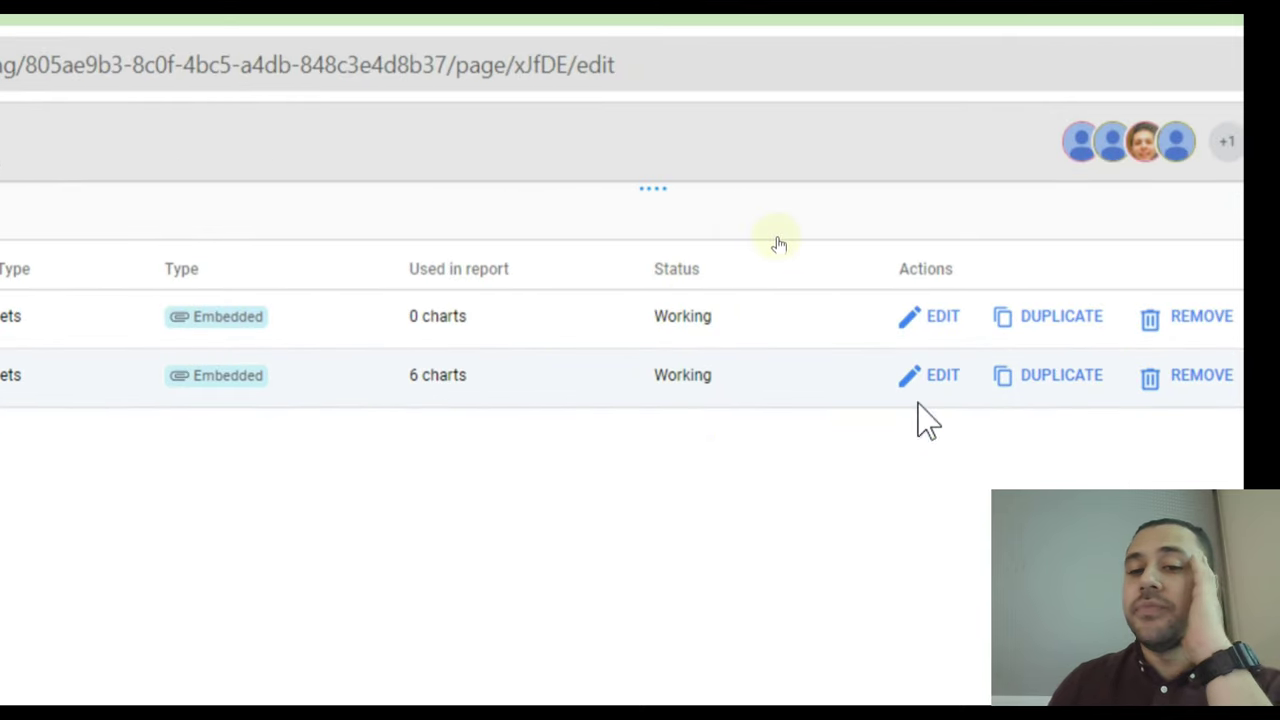
click(765, 322)
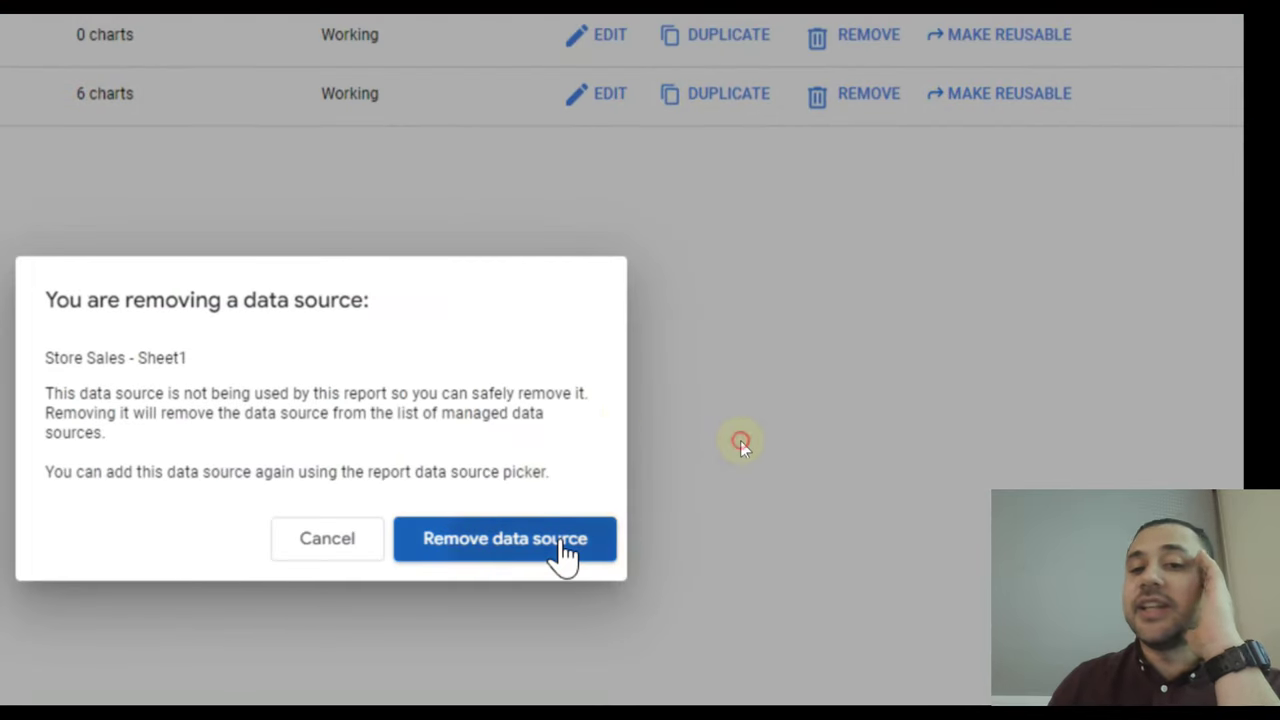
click(562, 540)
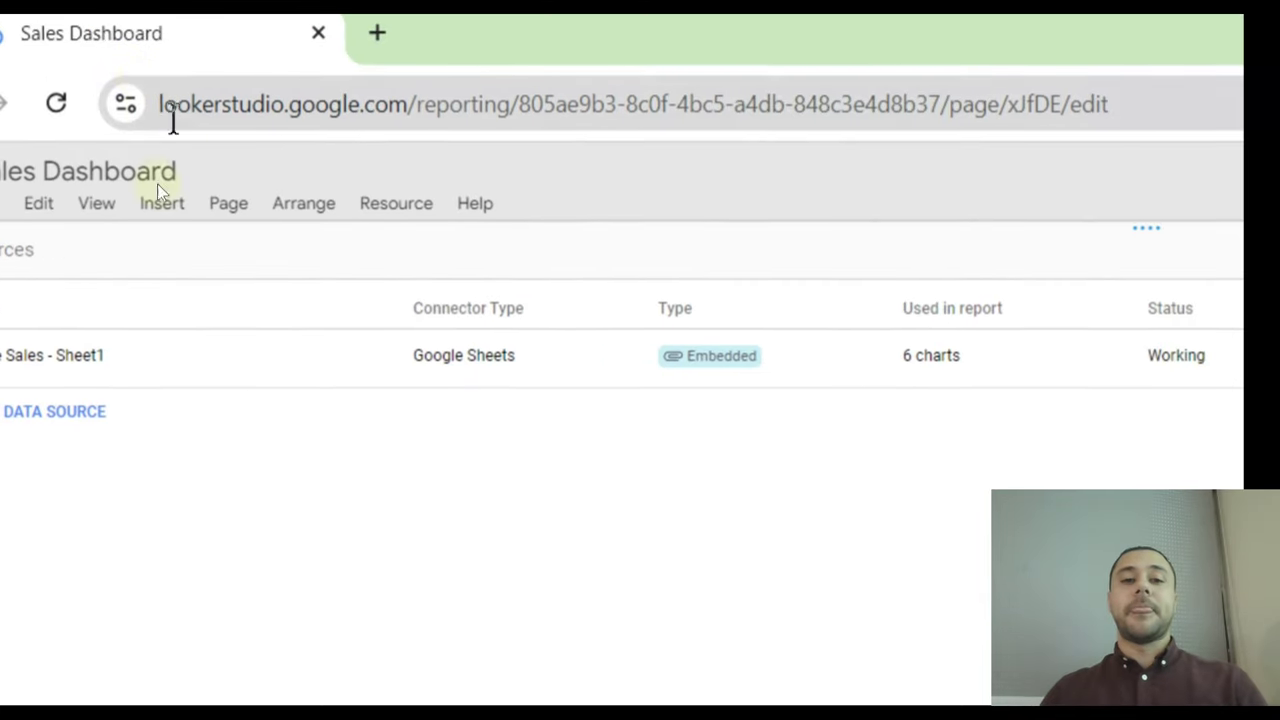
Start adding a data source, try the Microsoft Excel connector, then cancel back to the connectors
click(157, 422)
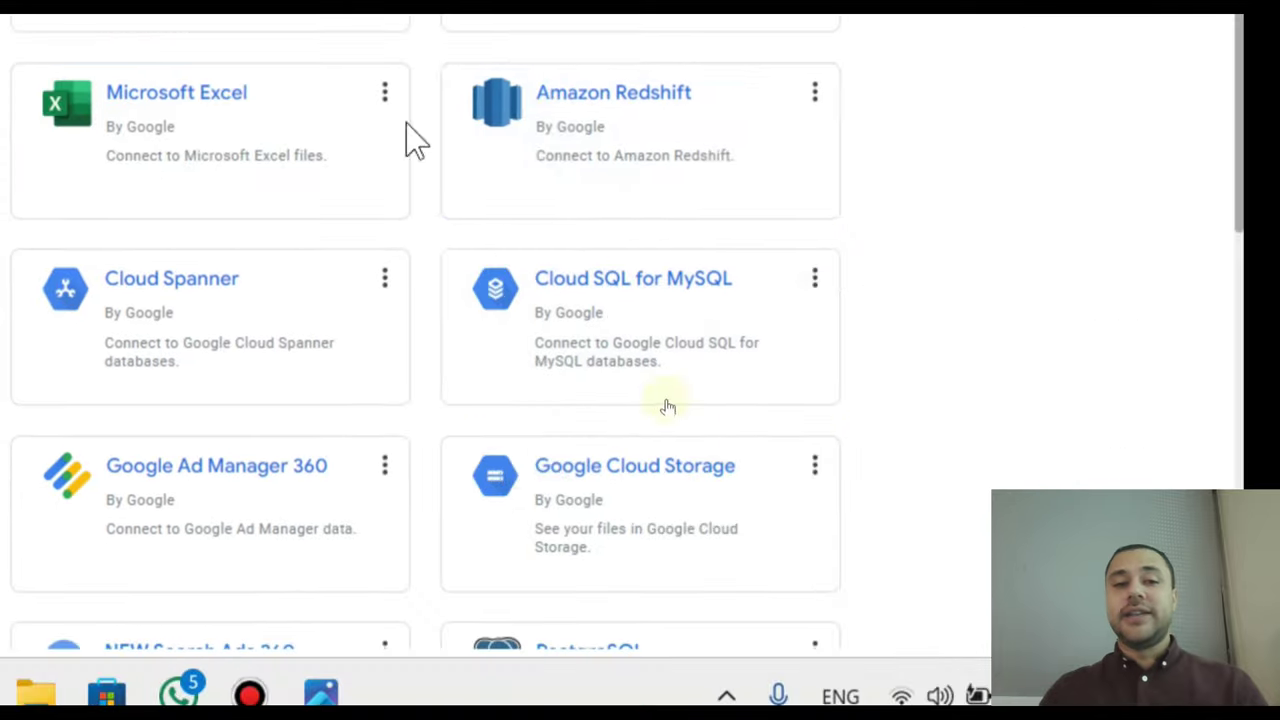
click(160, 185)
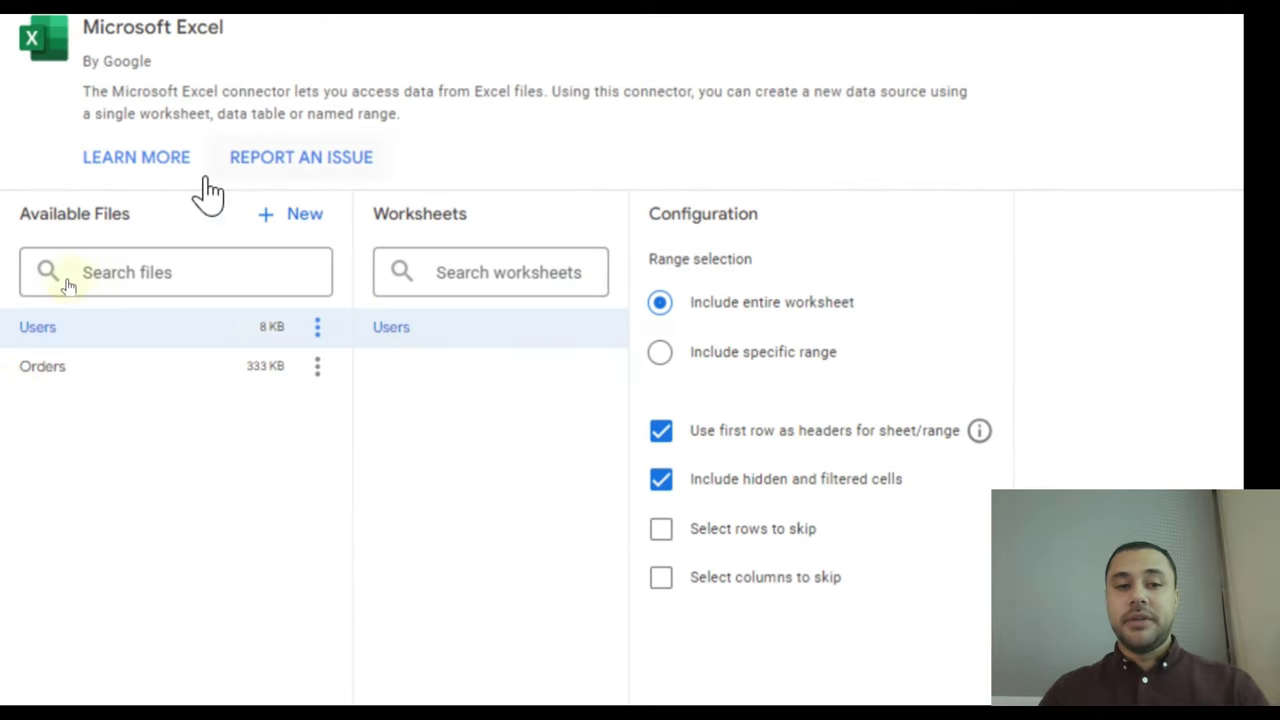
scroll(550, 545, down, 1)
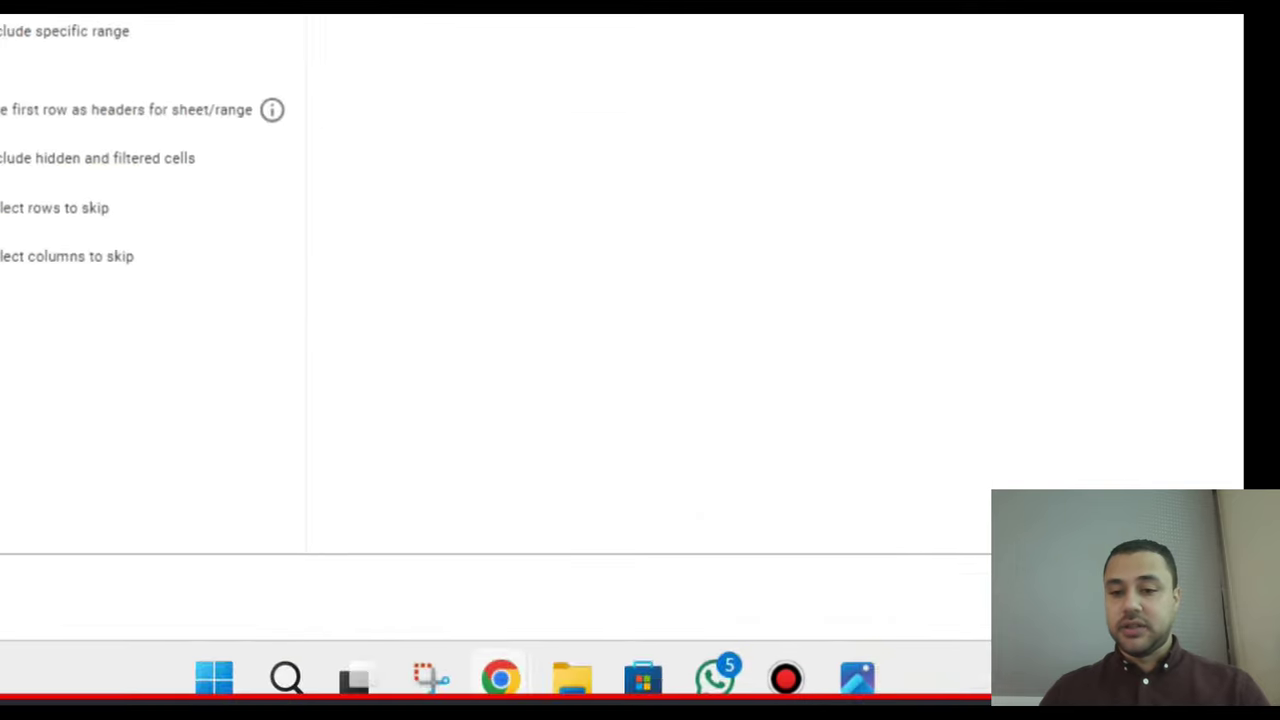
click(1279, 719)
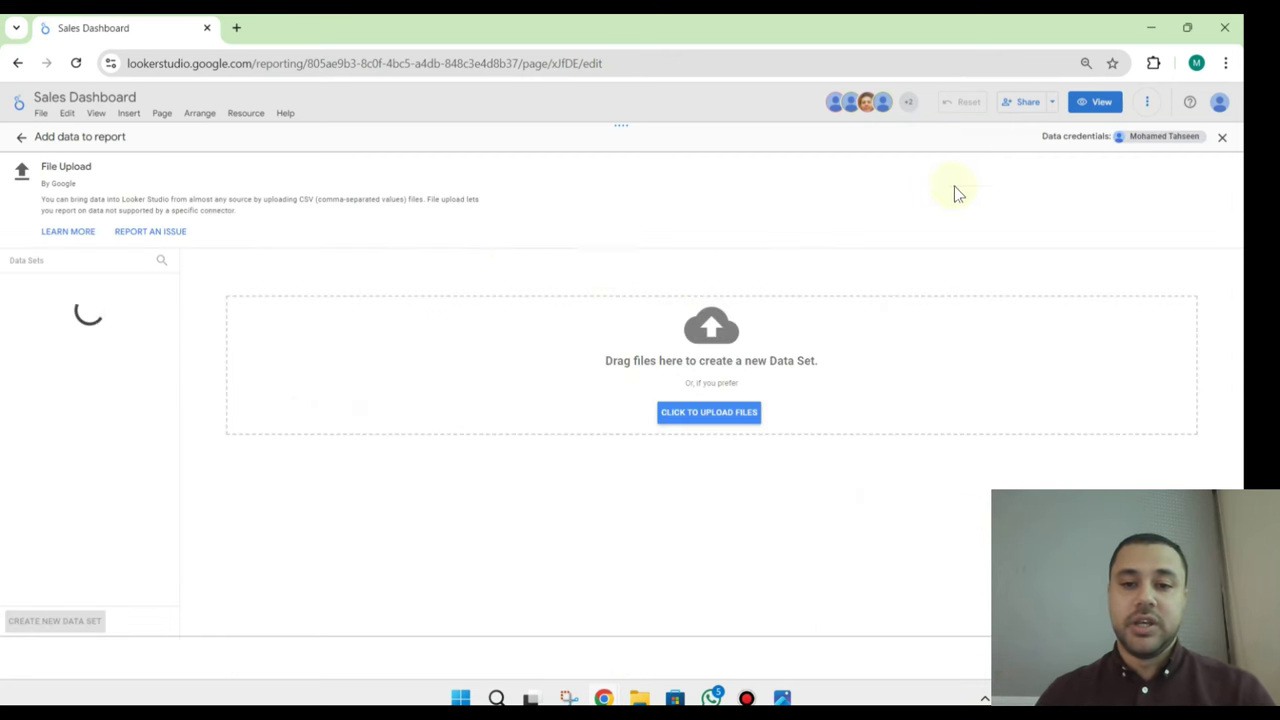
Upload the first workbook from Desktop > Test, then close the Add data to report panel
click(737, 414)
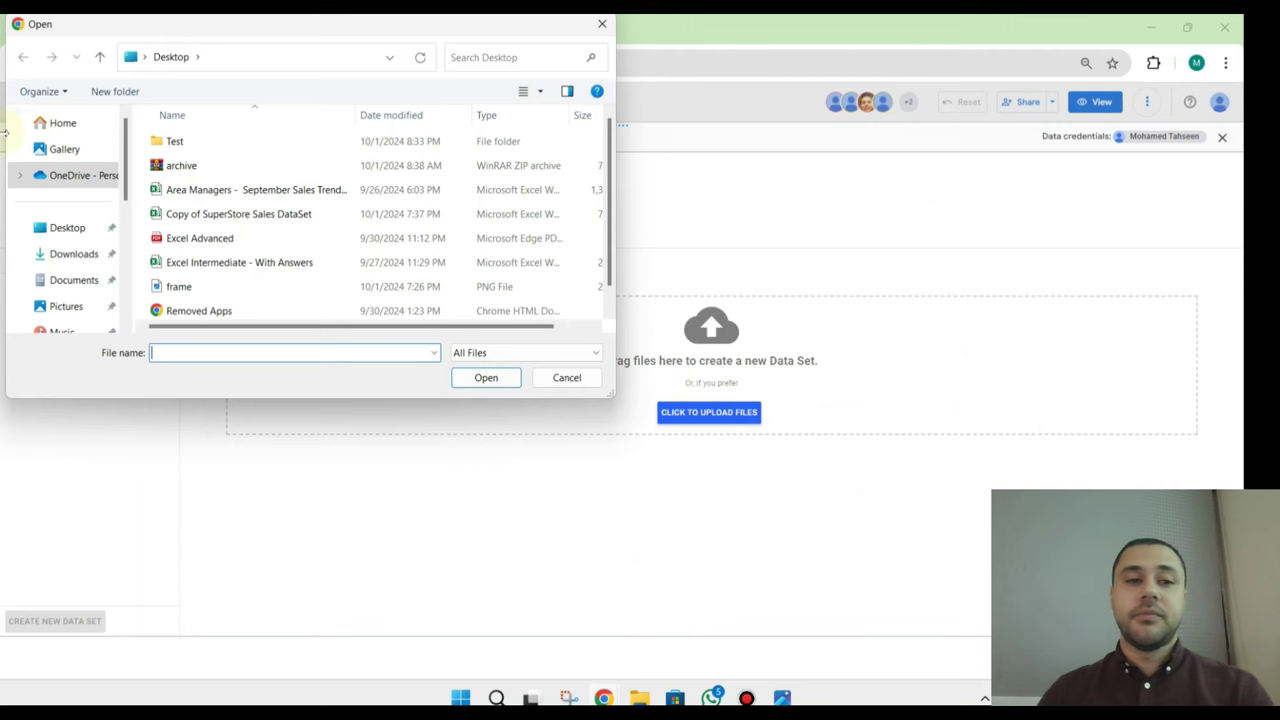
double_click(209, 142)
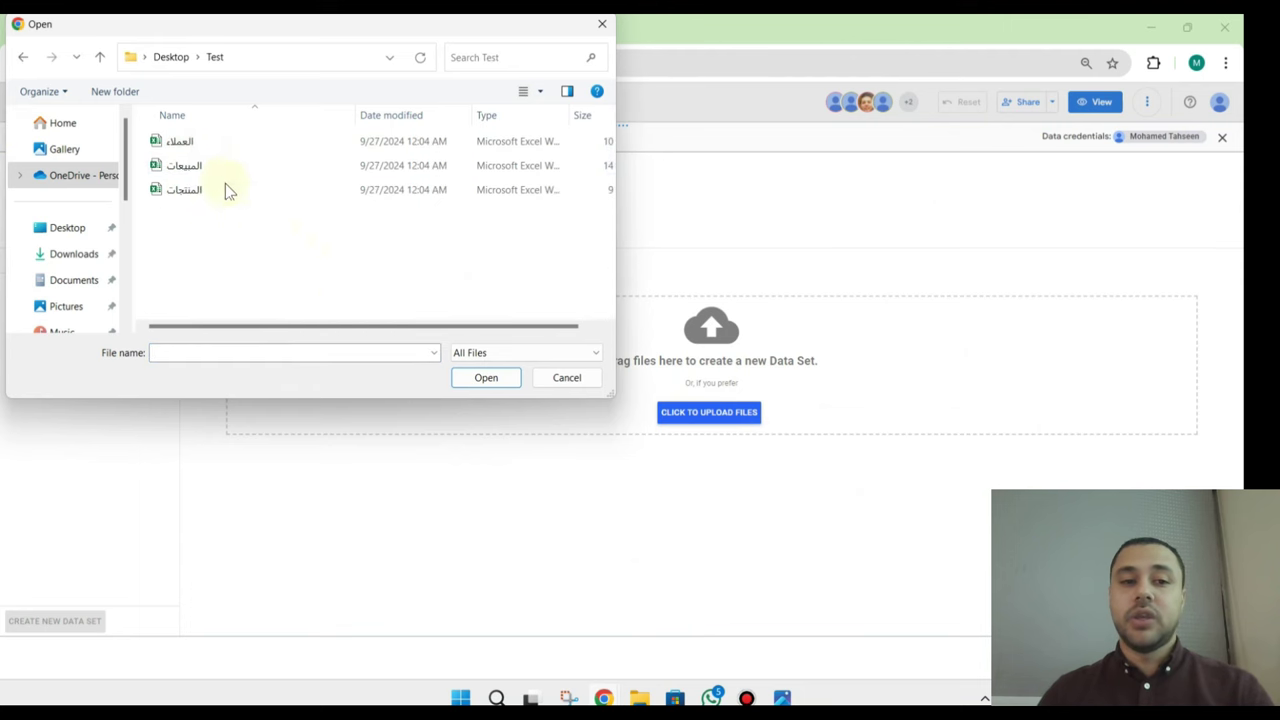
double_click(193, 149)
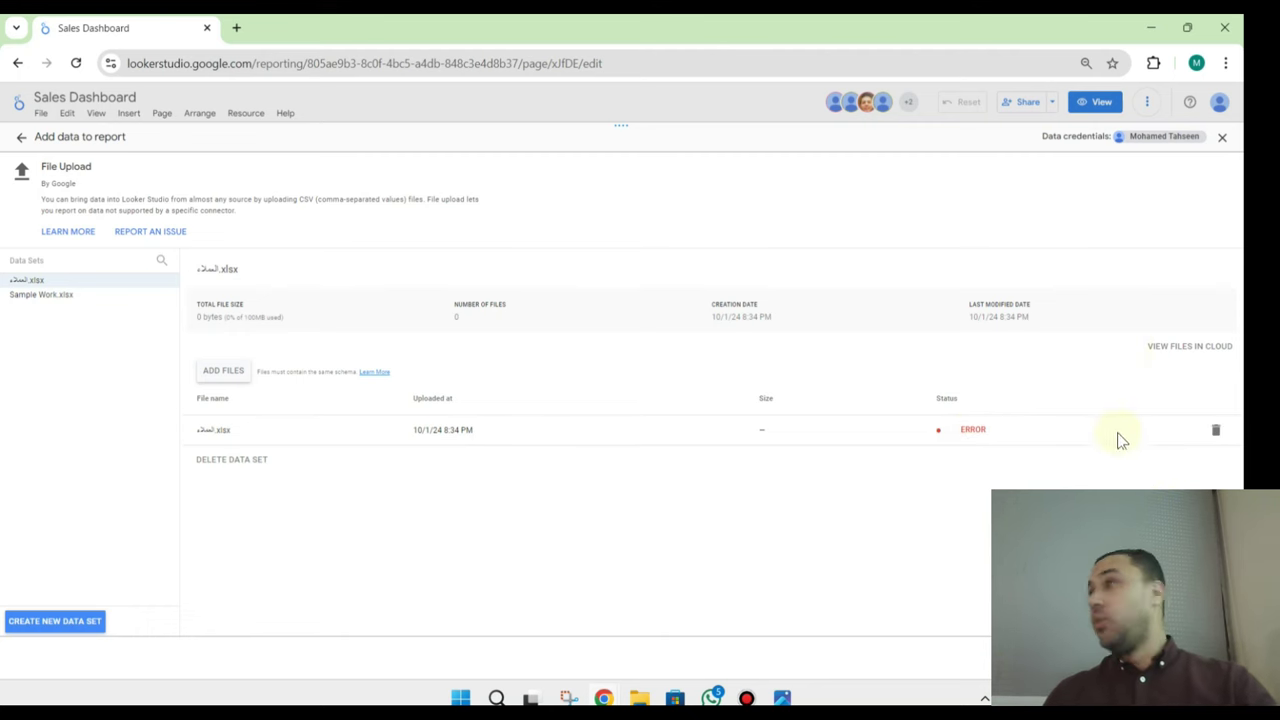
click(1222, 137)
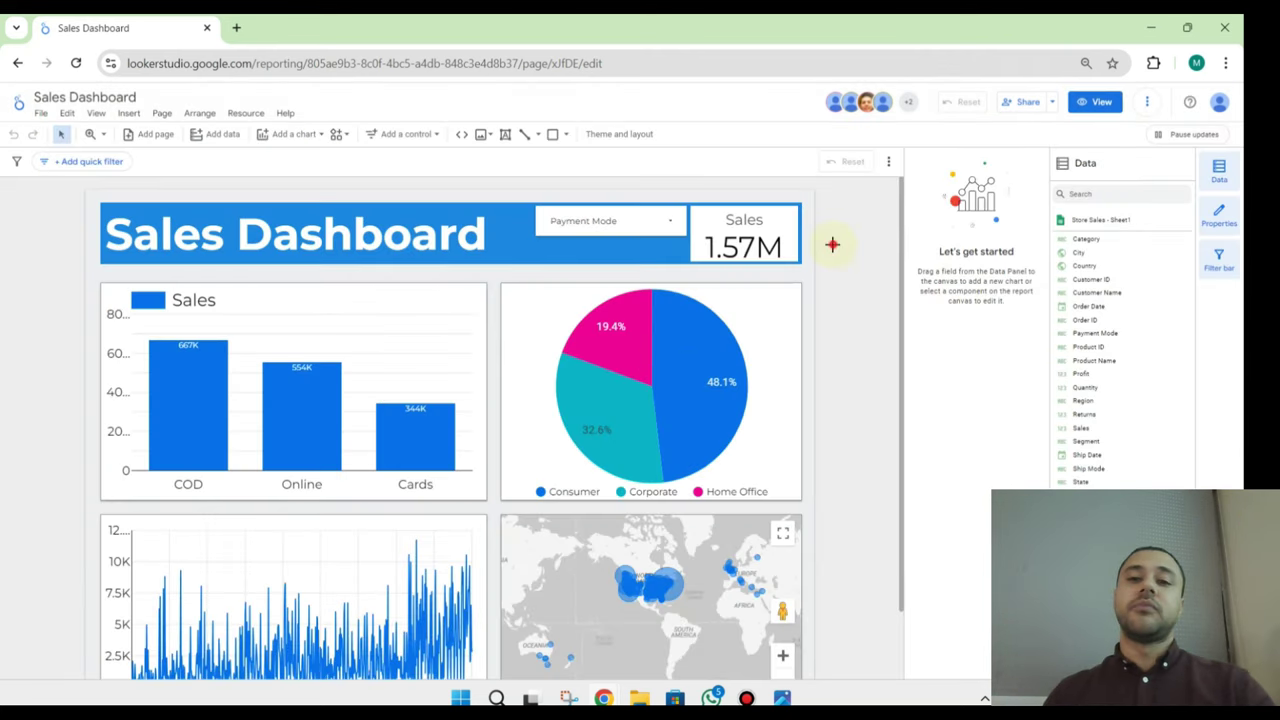
Open the Store Sales spreadsheet in Google Sheets from a new browser tab
click(237, 27)
click(256, 66)
text(google.com)
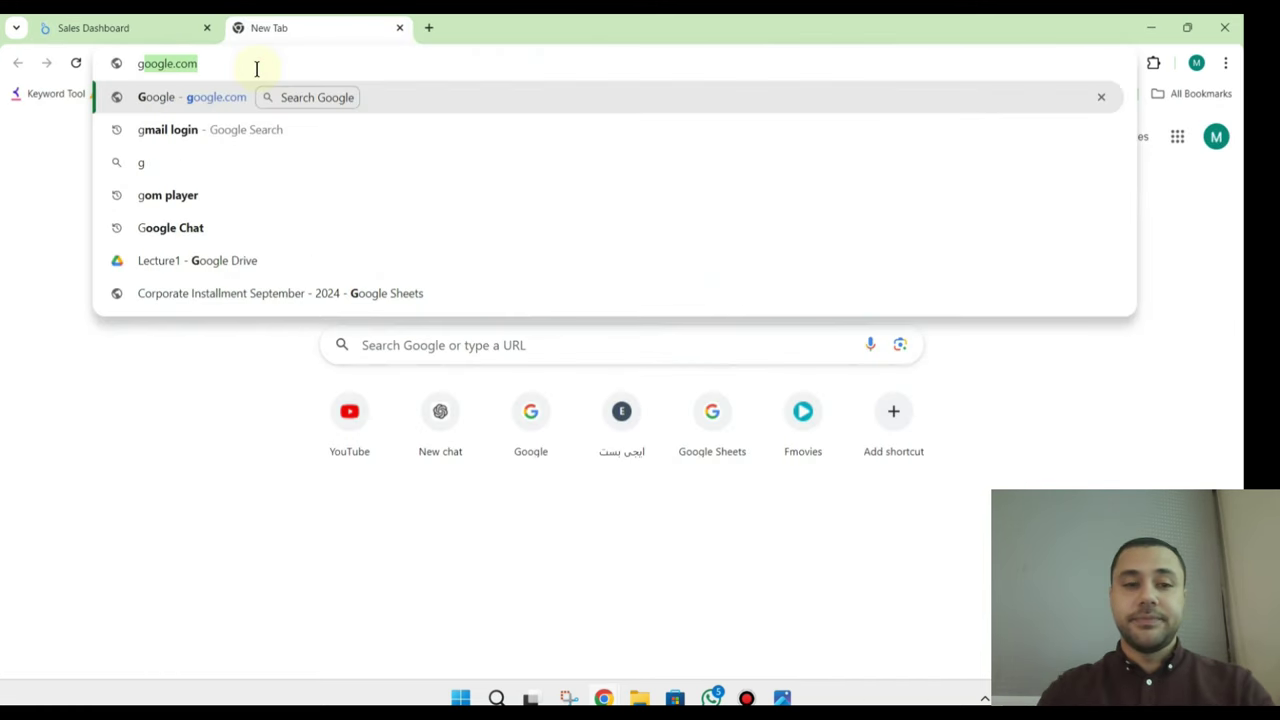
key(Return)
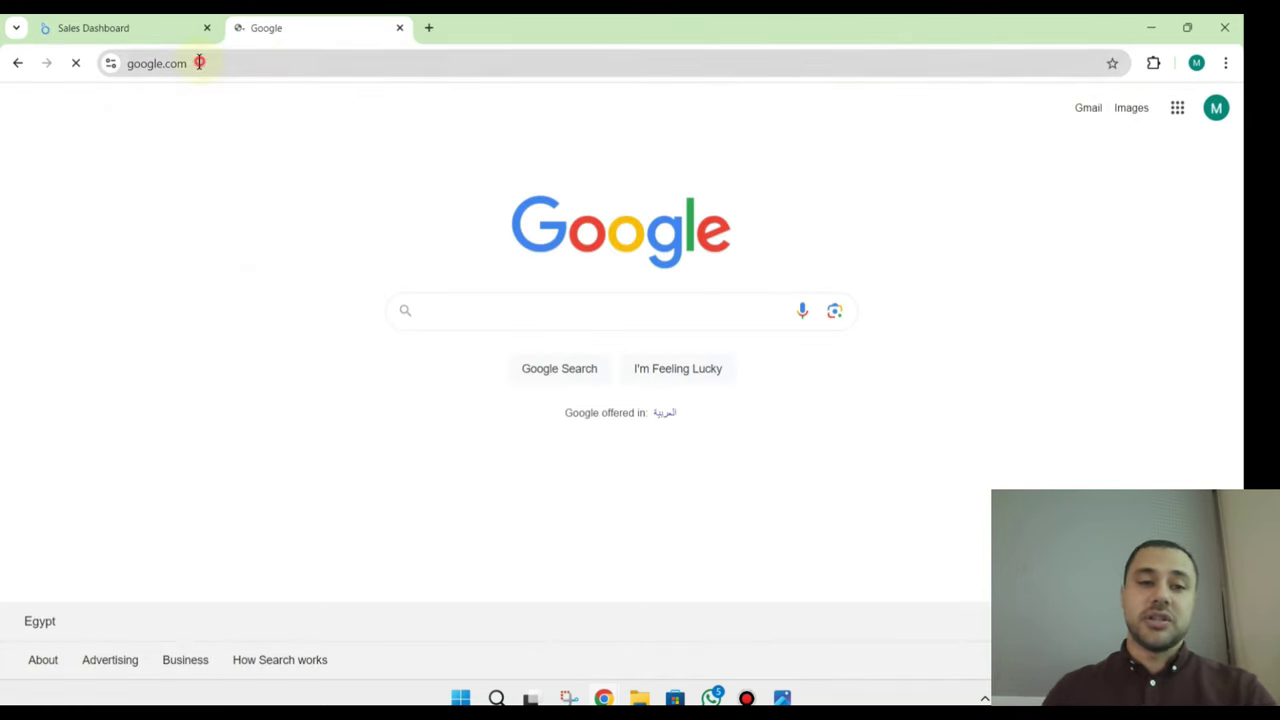
click(199, 62)
text(sheet)
key(Return)
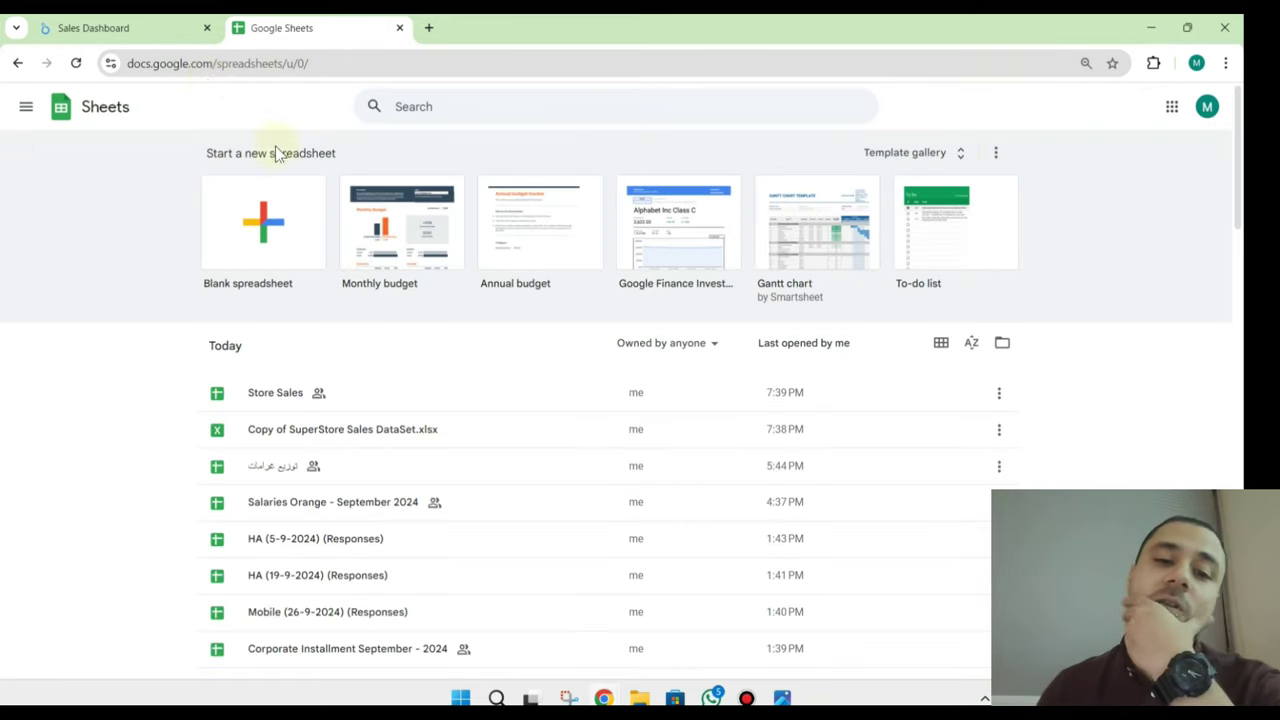
click(316, 393)
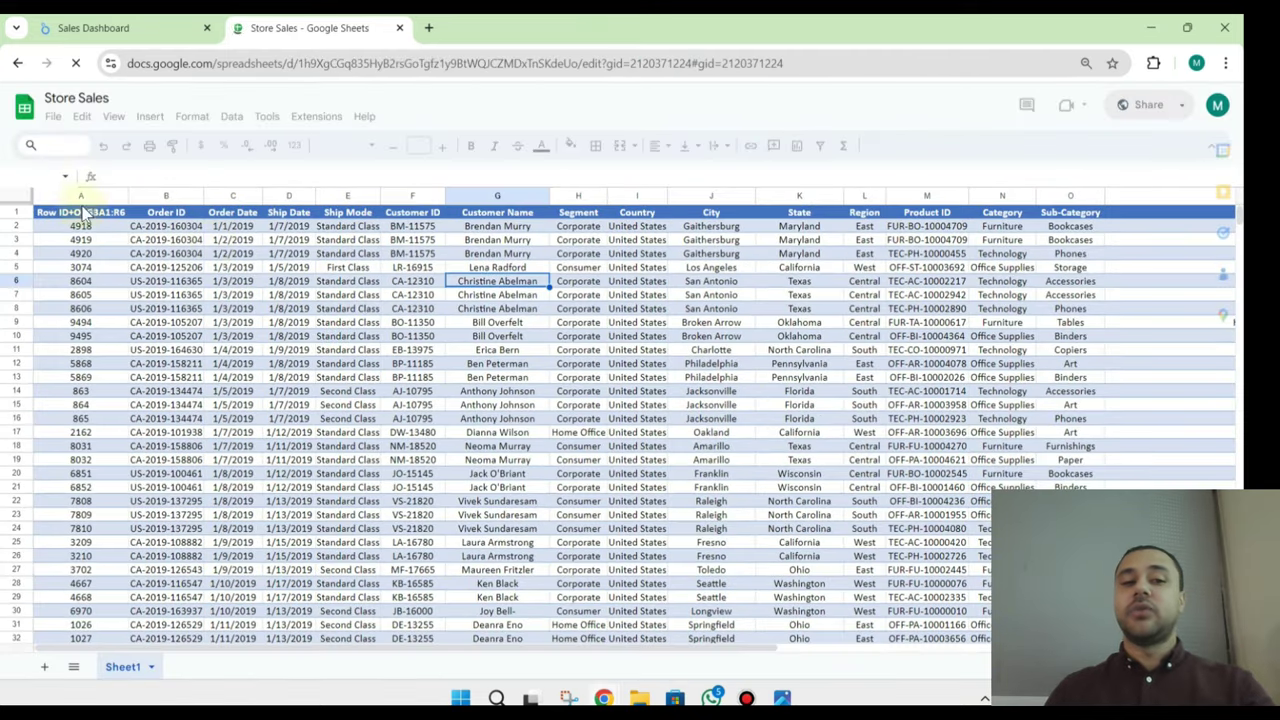
Replace the Row ID header in cell A1 with a person's name, then return to the Sales Dashboard
drag(711, 363, 1245, 457)
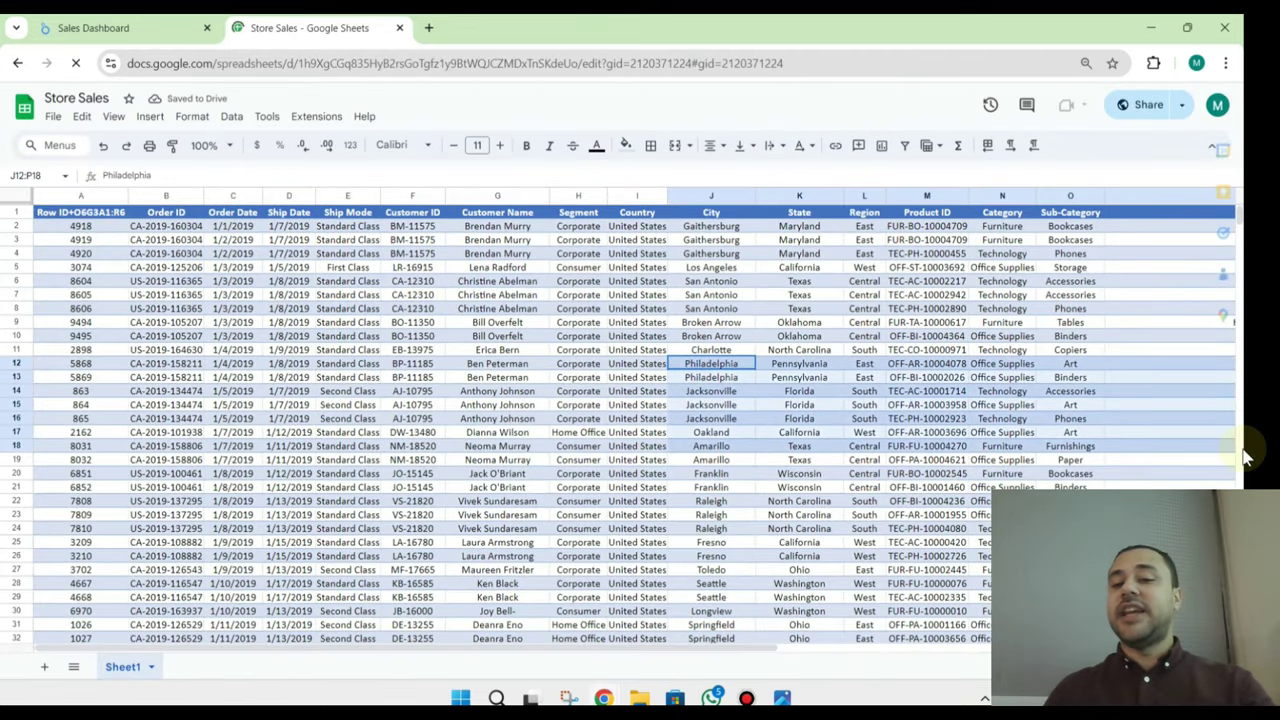
click(927, 281)
click(799, 267)
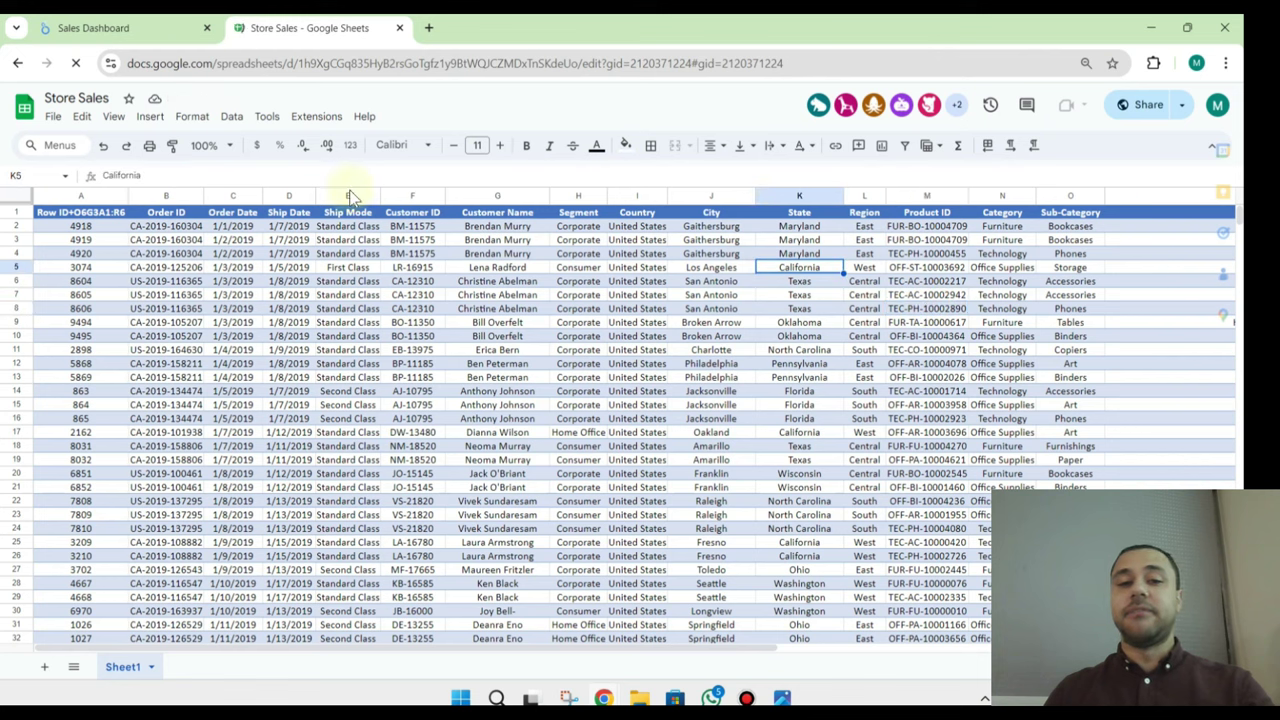
click(62, 213)
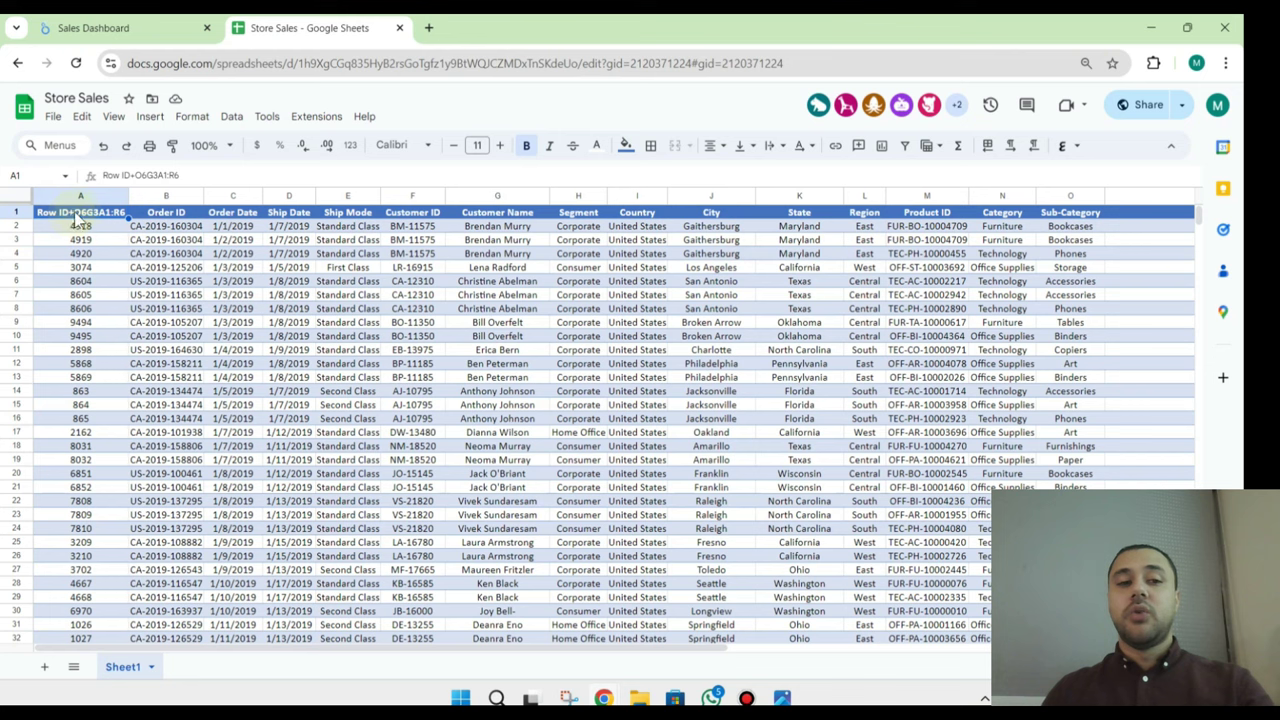
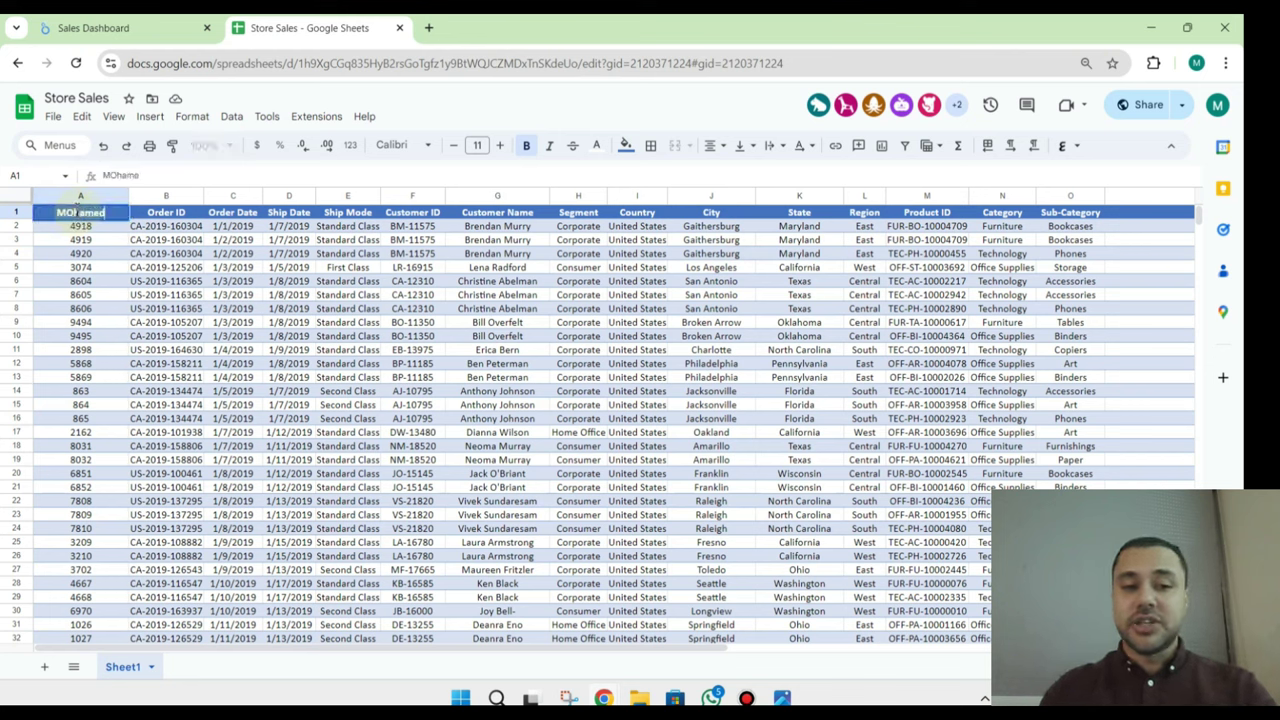
key(Return)
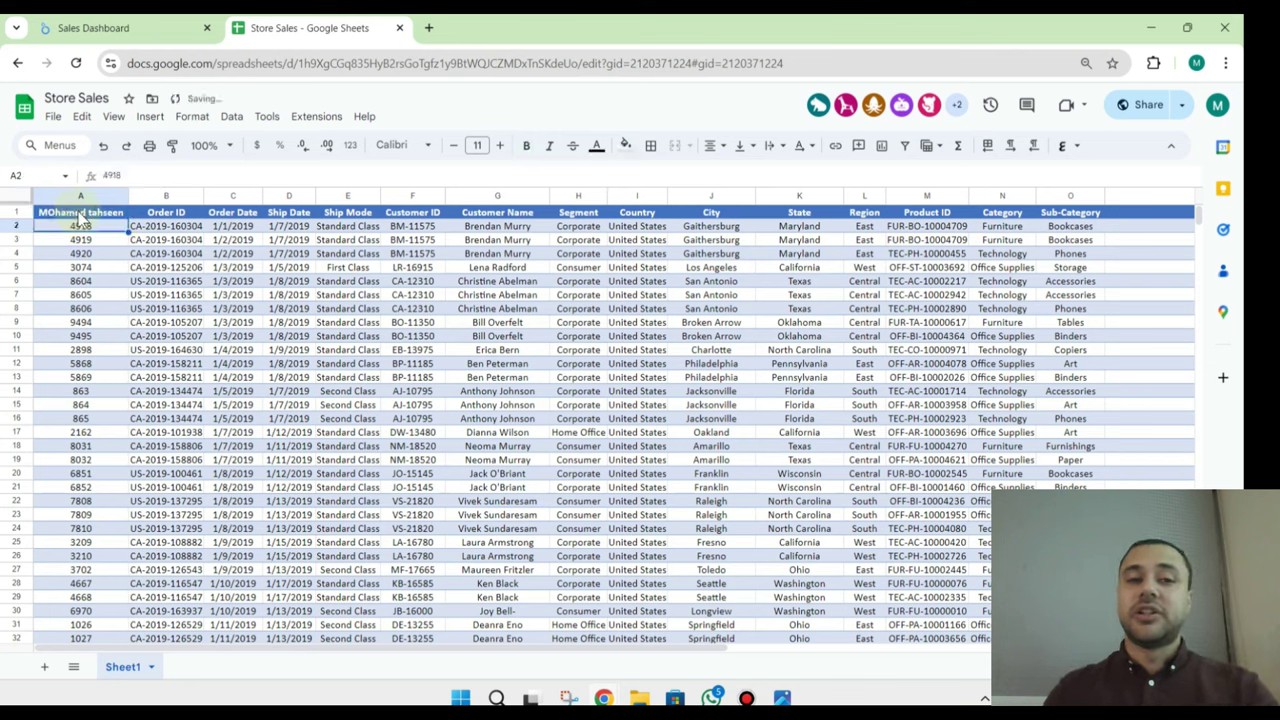
click(112, 28)
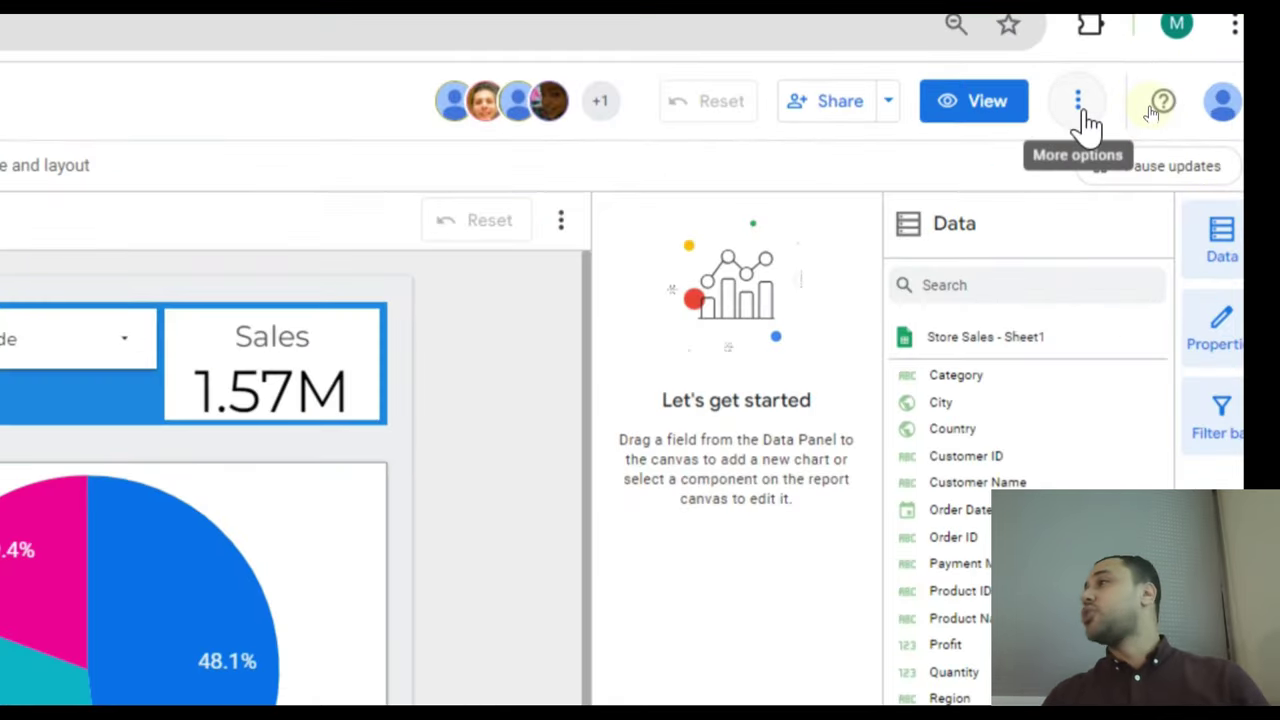
Refresh the report's data and open the Store Sales data source for editing
click(1082, 108)
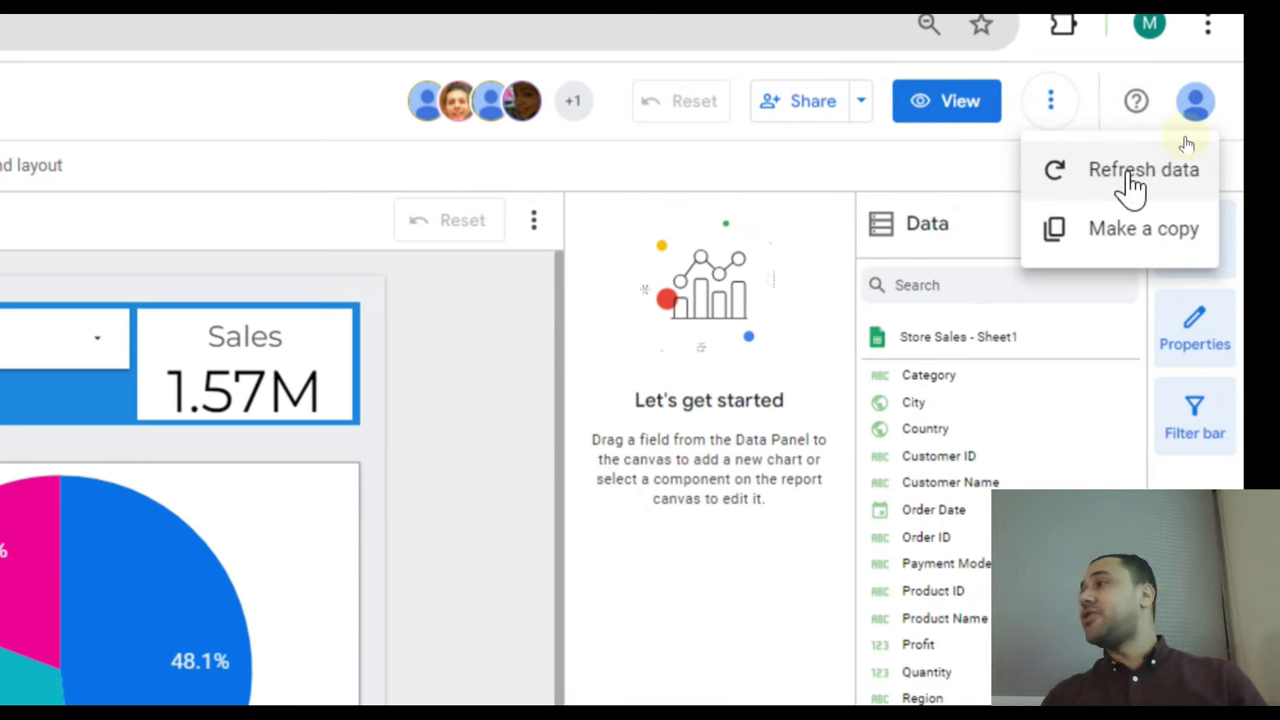
click(1130, 185)
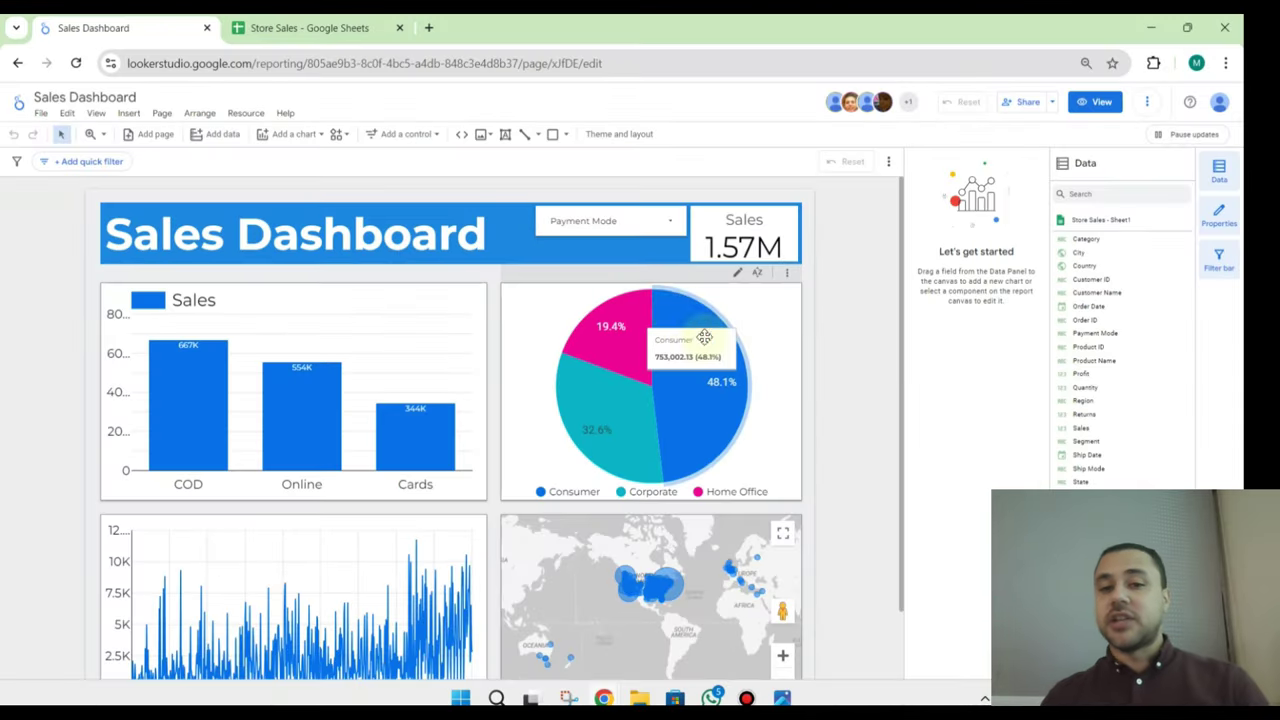
click(240, 114)
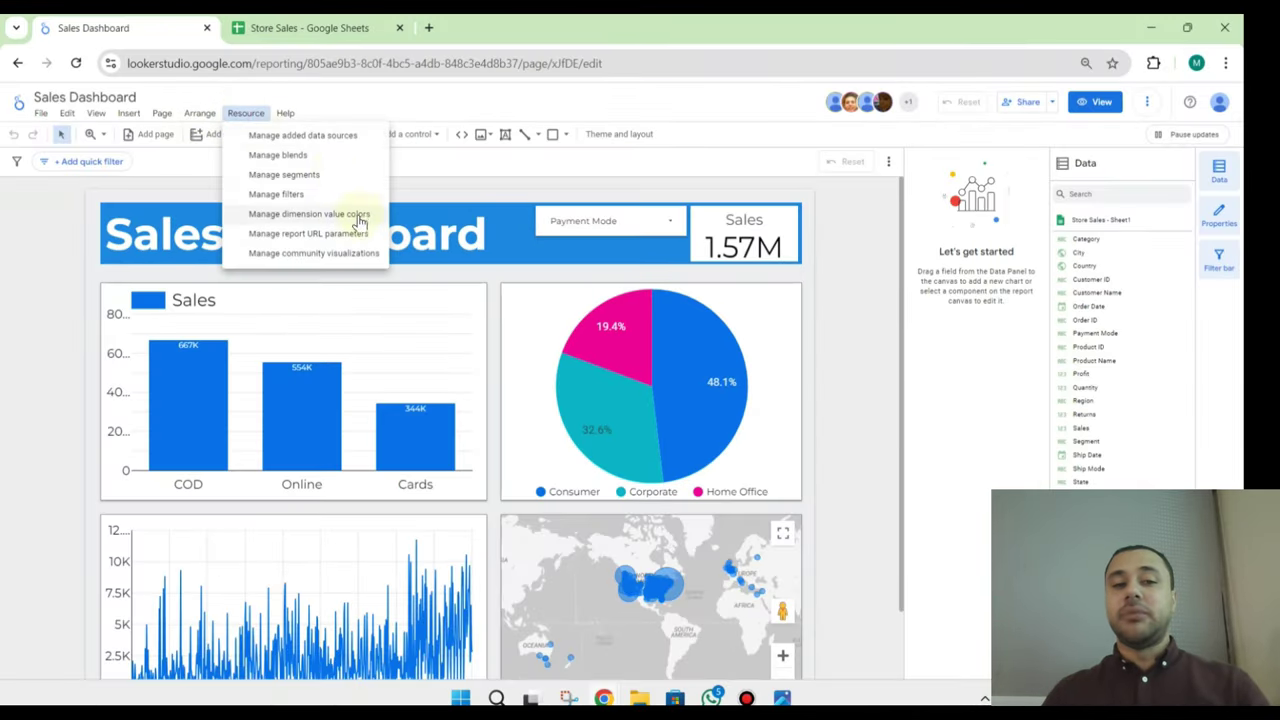
click(310, 136)
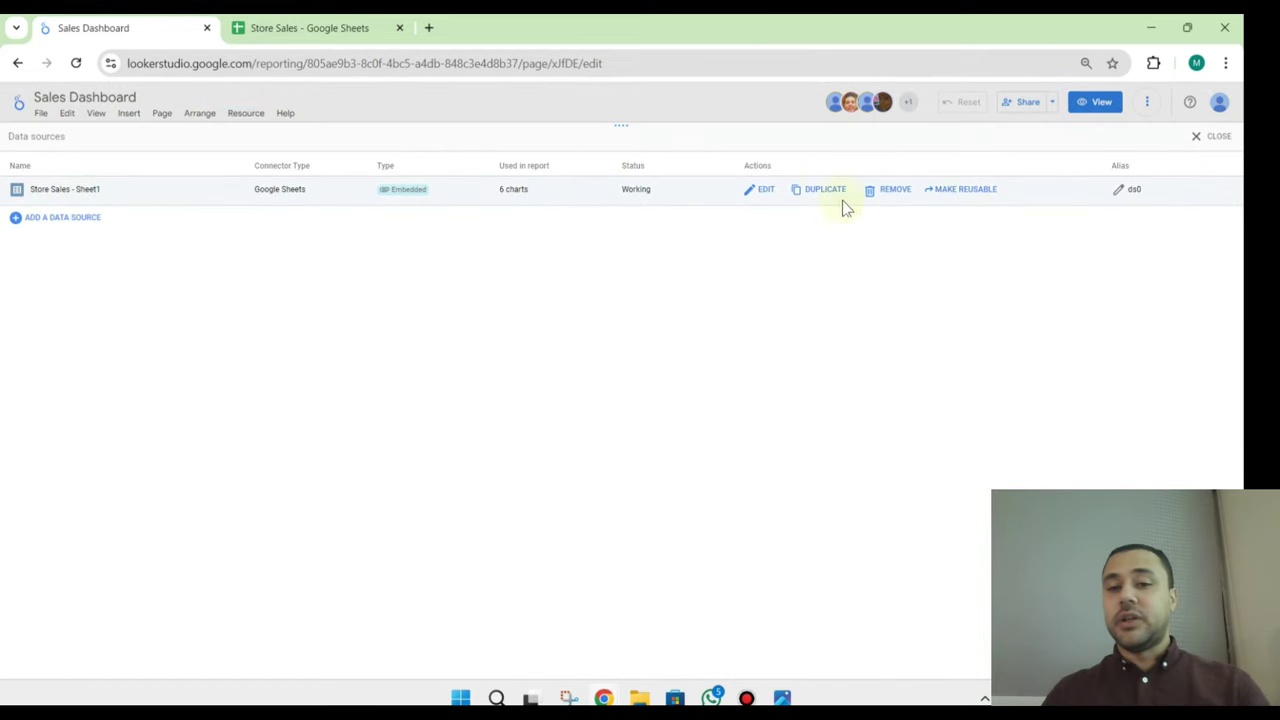
click(764, 190)
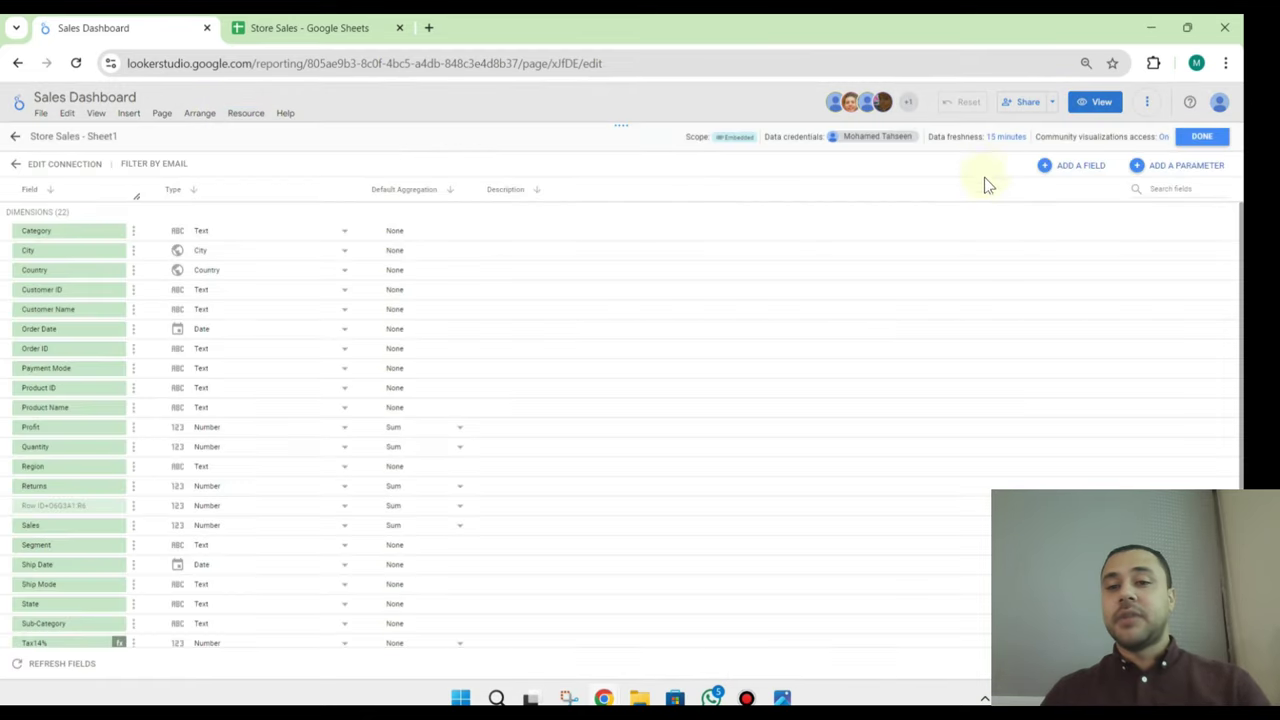
Leave Store Sales data freshness at 15 minutes, return to the canvas, and open sharing settings
click(1003, 137)
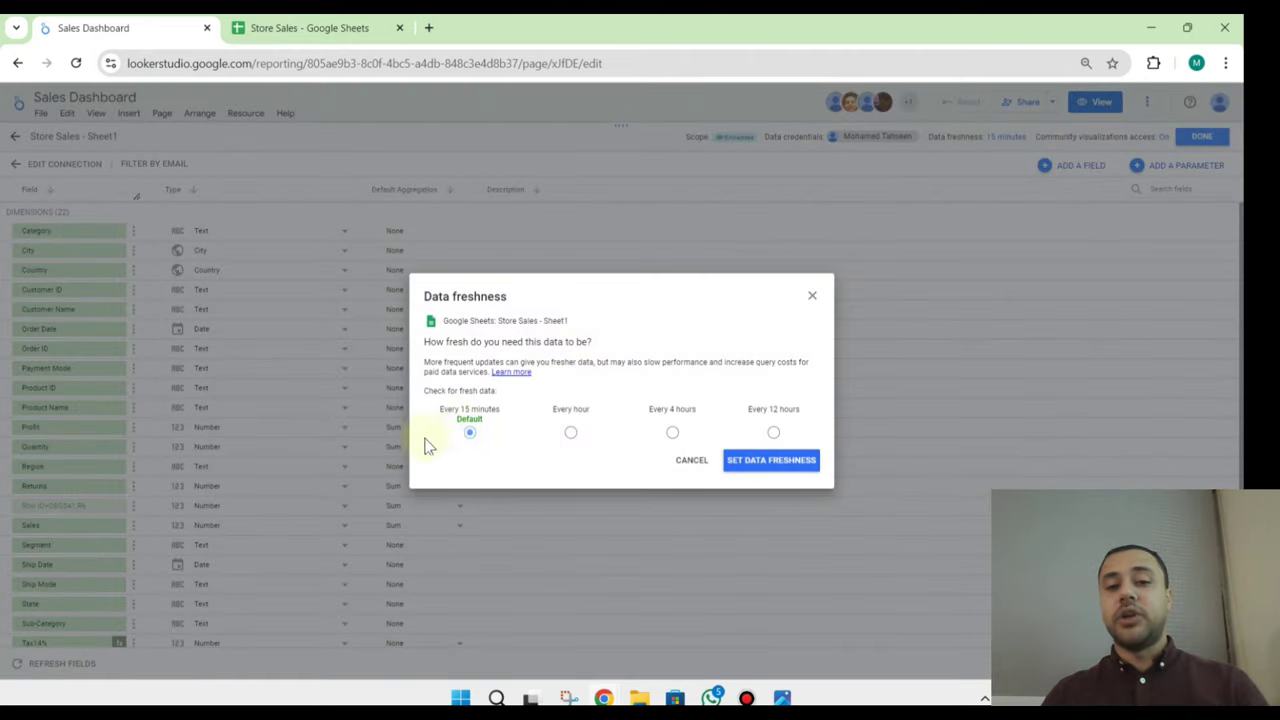
click(691, 461)
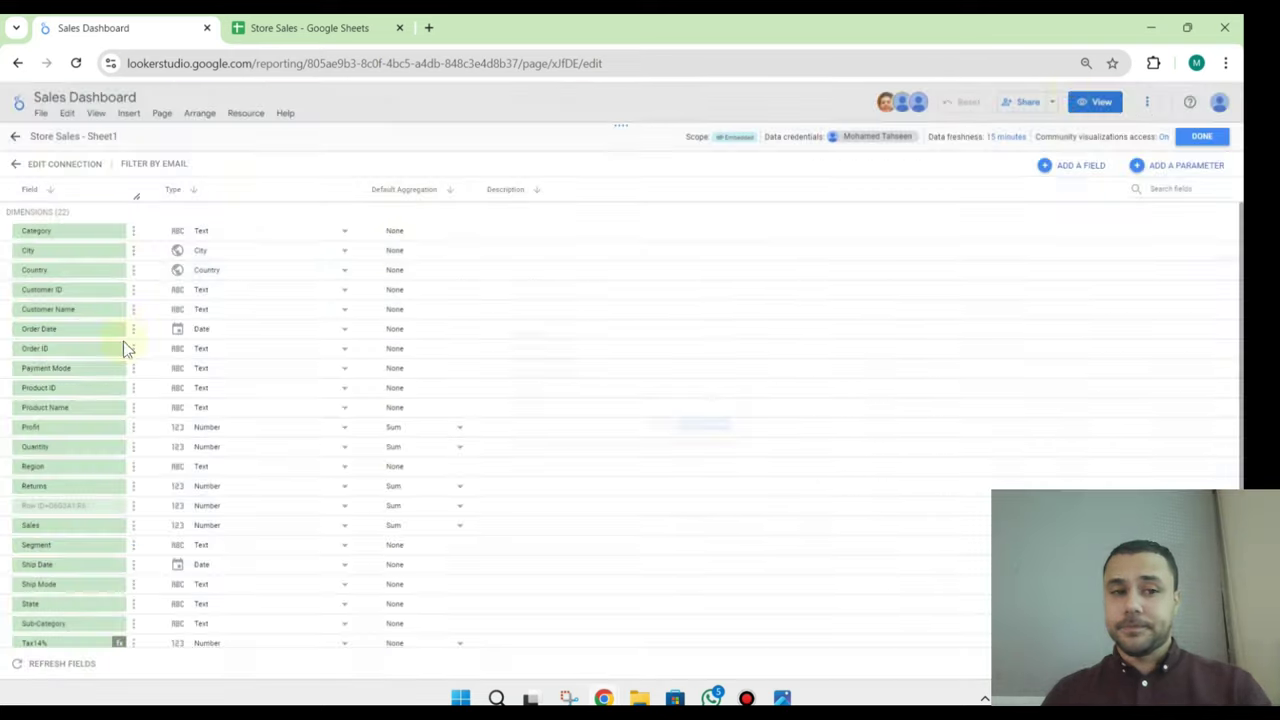
click(1202, 136)
click(1214, 135)
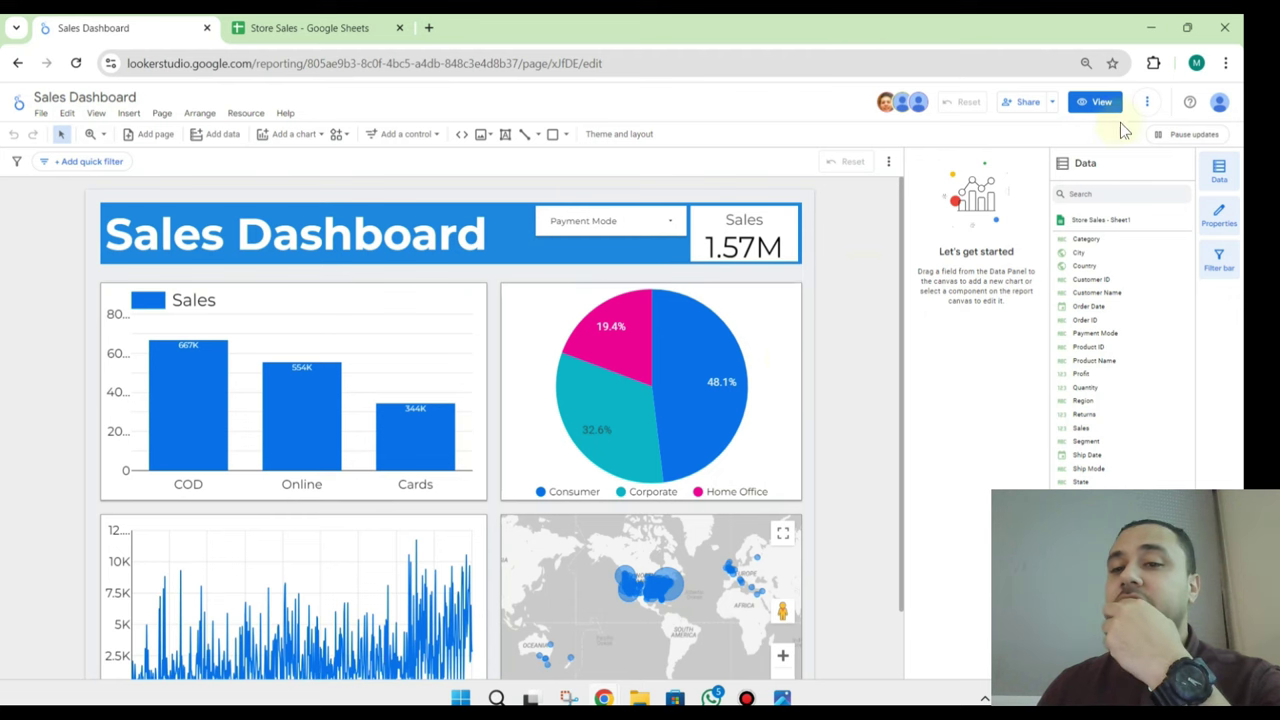
click(1027, 106)
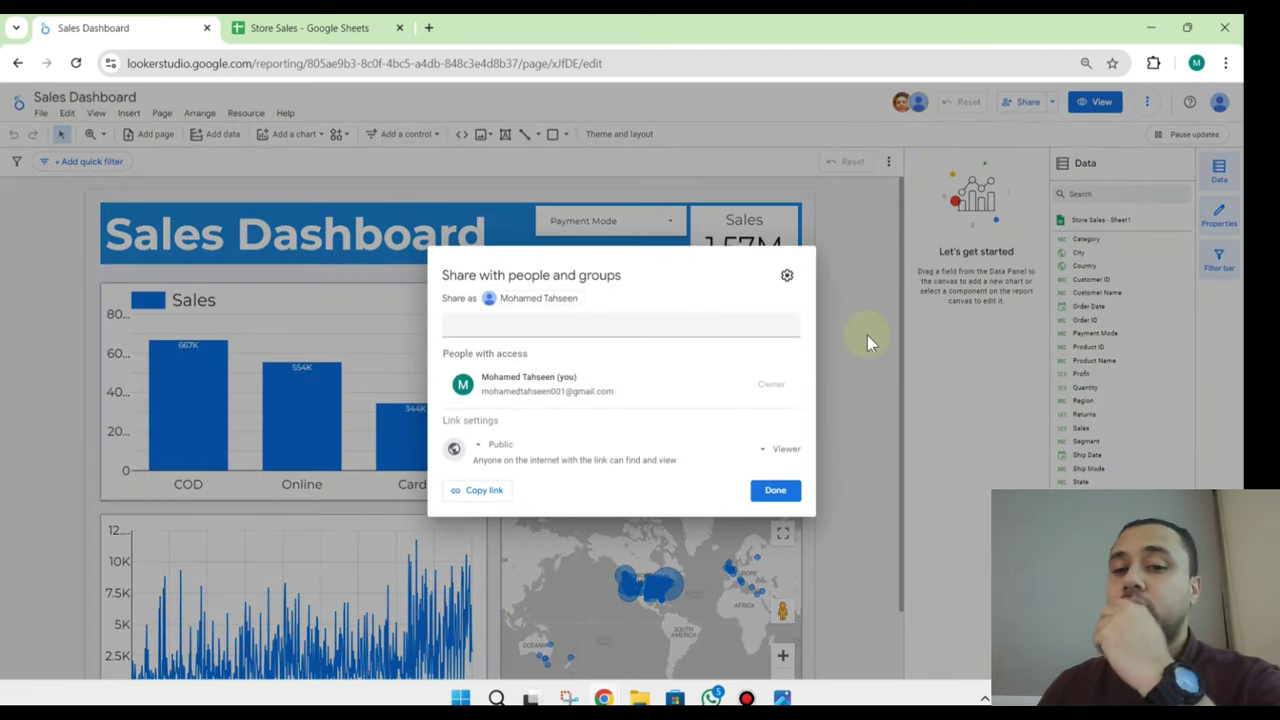
Close the sharing settings and open the Share dropdown's other sharing options
click(857, 240)
click(1052, 102)
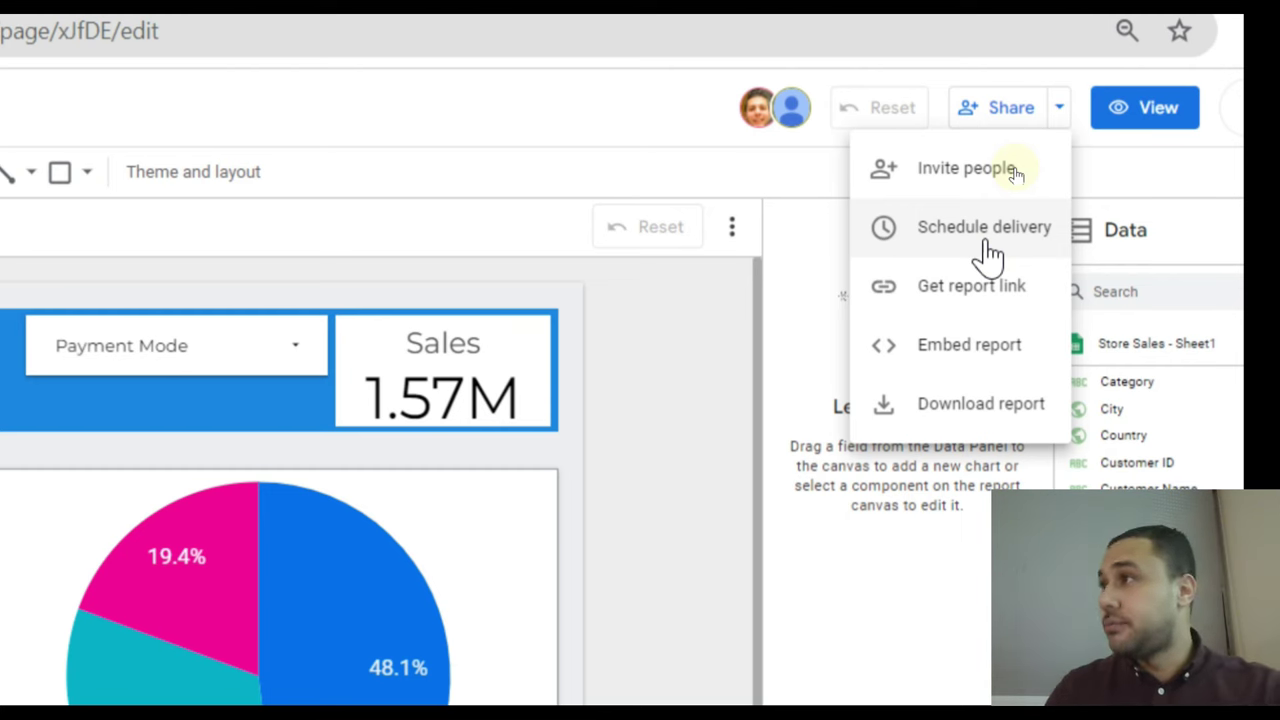
Start a scheduled delivery with custom subject 'Sales Dashboard AASTMT' and message 'HI'
click(988, 255)
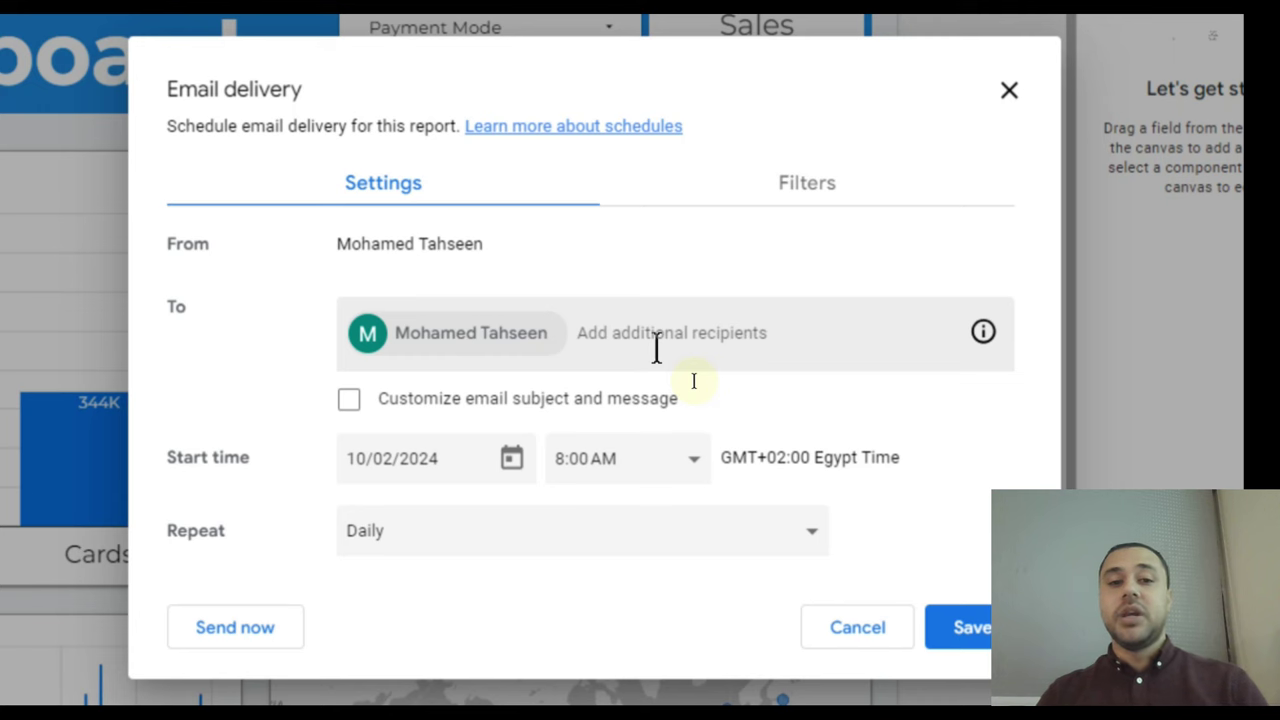
click(349, 405)
click(537, 363)
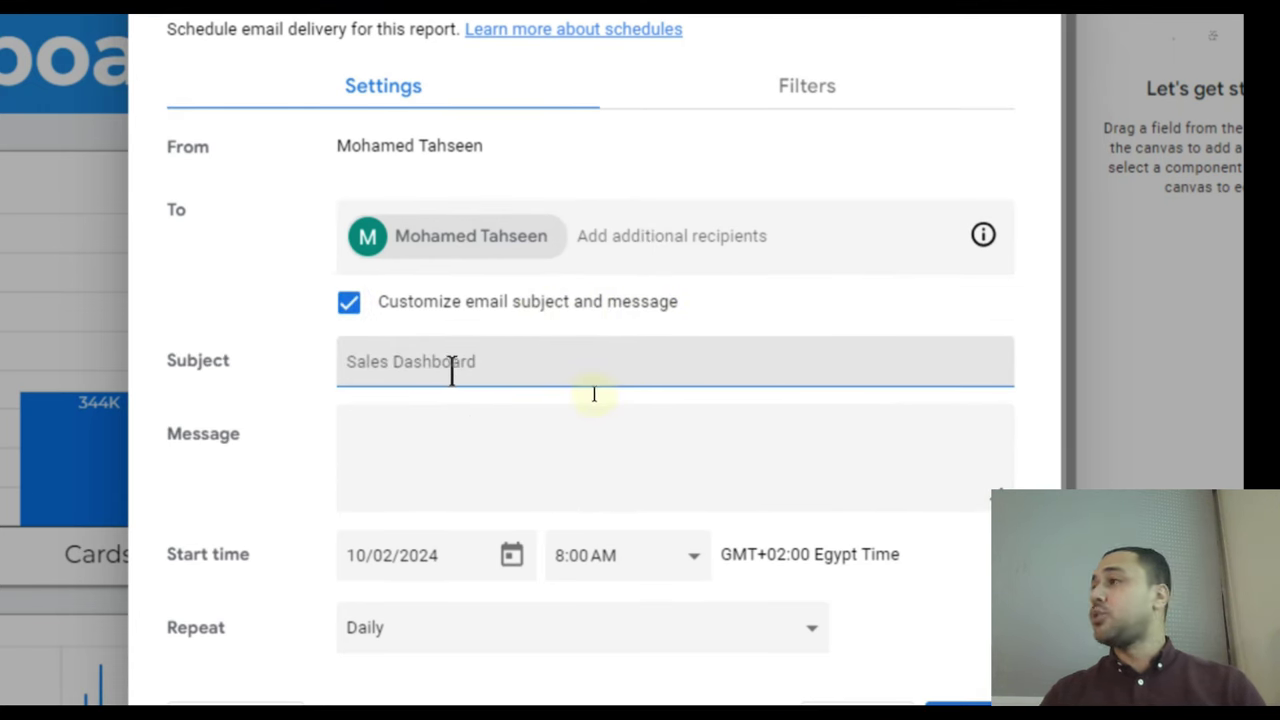
click(600, 423)
click(600, 381)
text(Sales Dashboard)
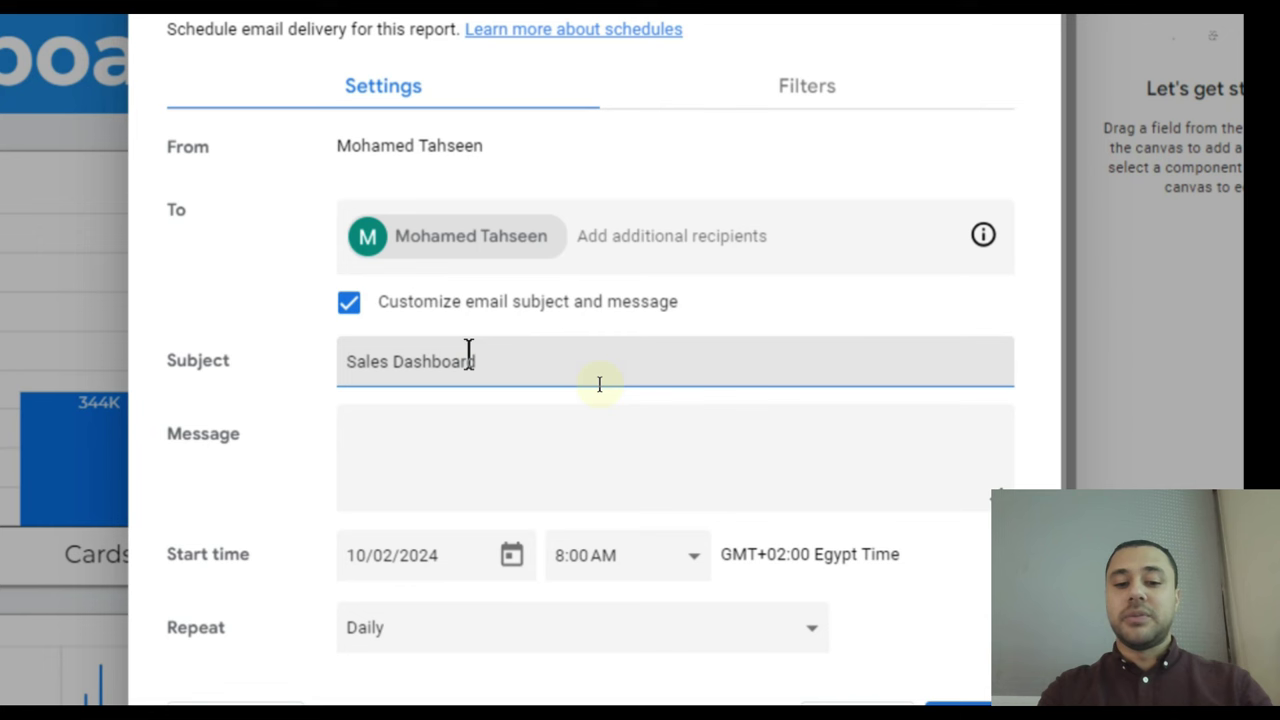
text( AASTMT)
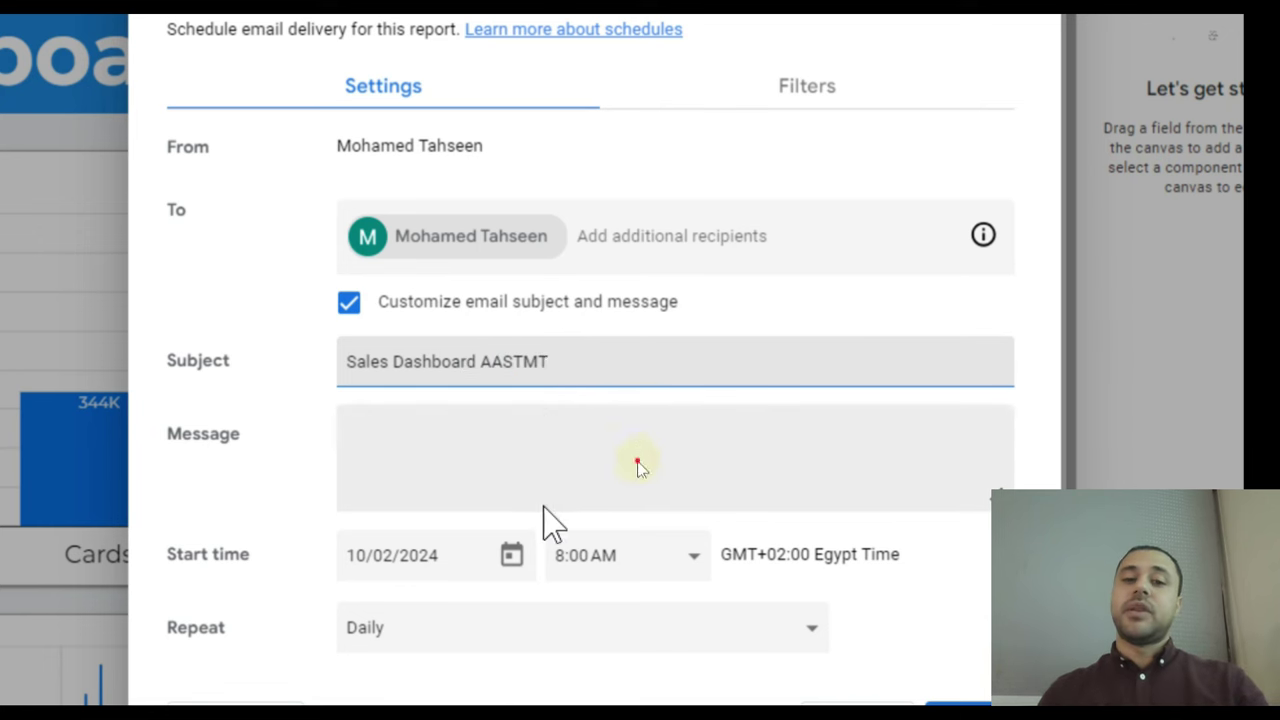
click(637, 465)
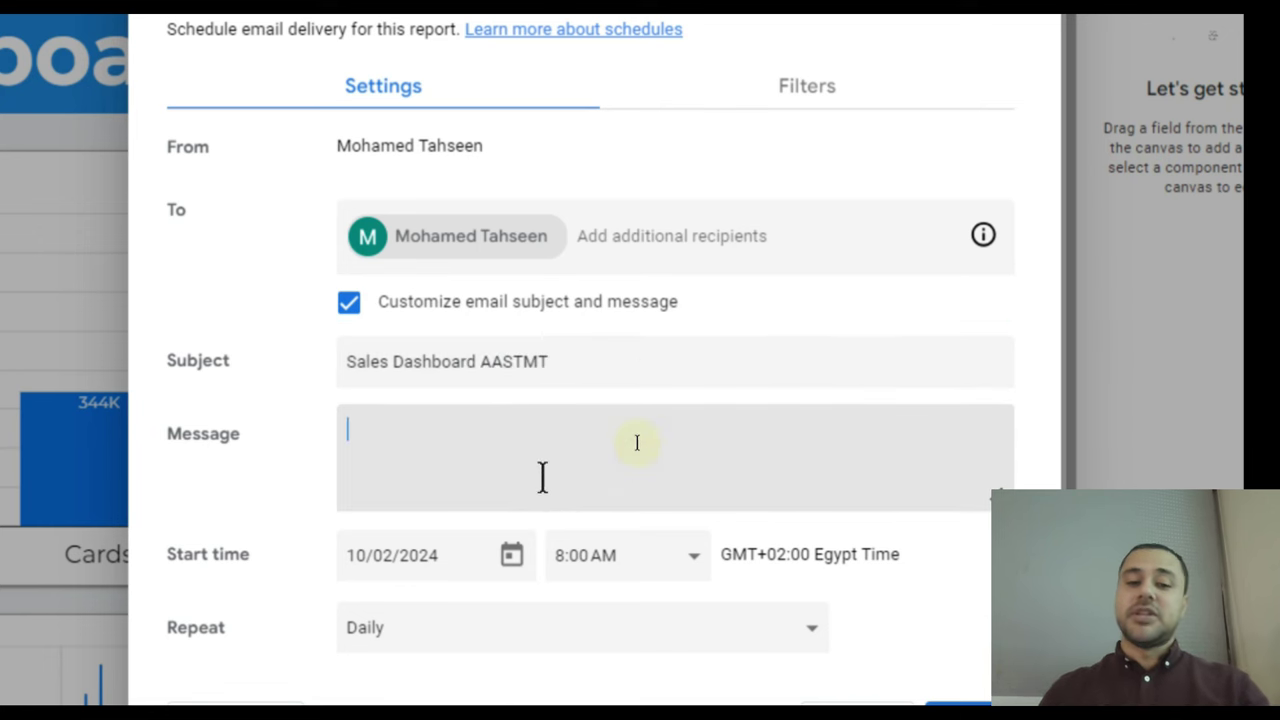
text(HI)
Keep the daily repeat at an 8:00 AM start time and send the report now
scroll(543, 471, down, 1)
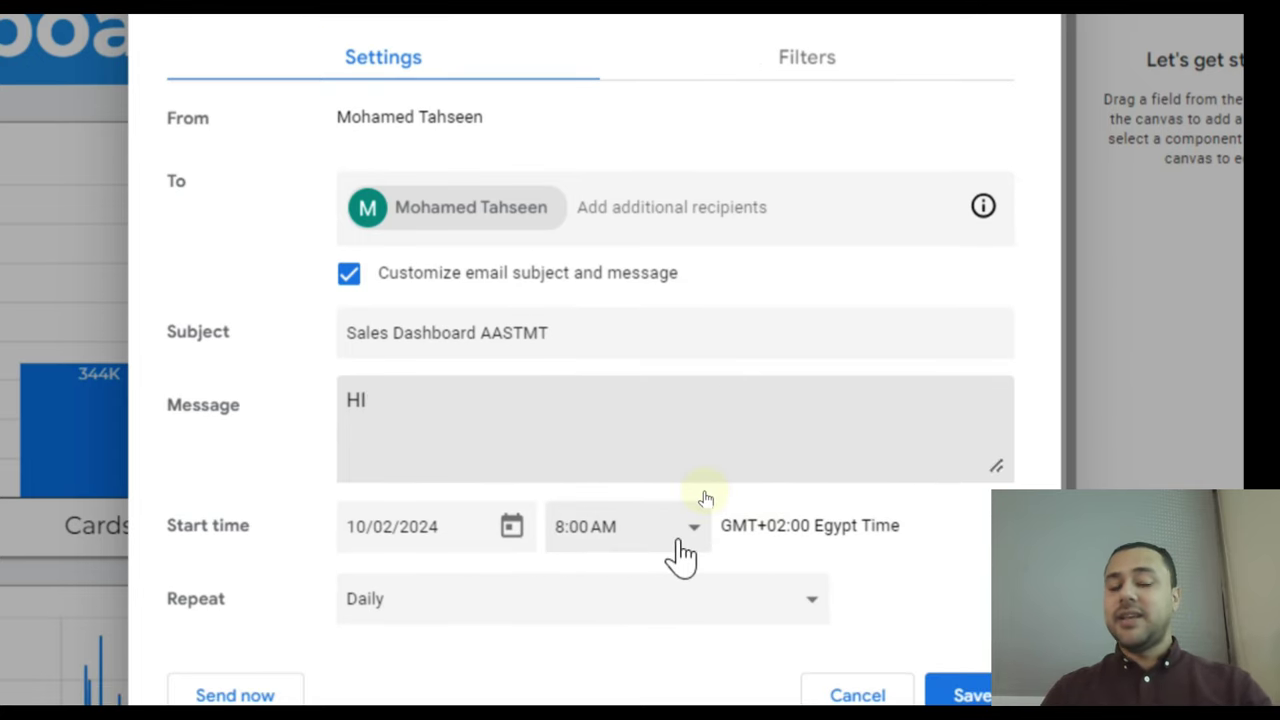
click(503, 611)
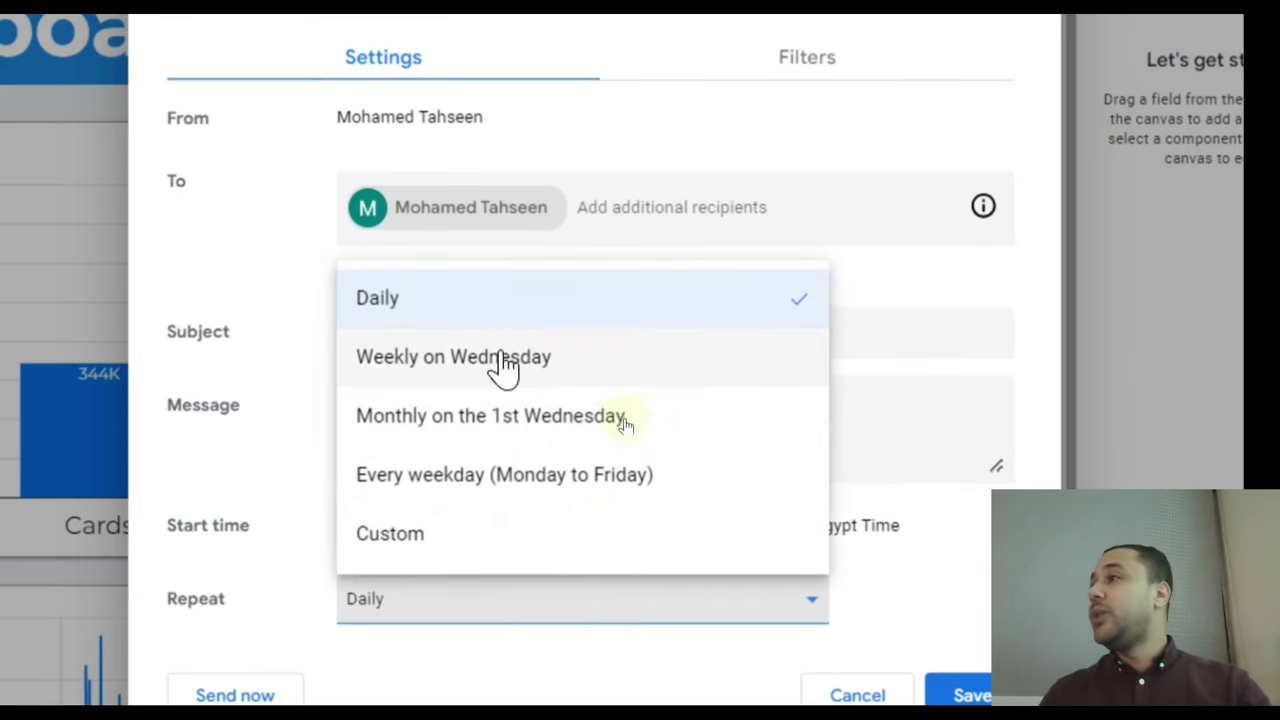
click(527, 590)
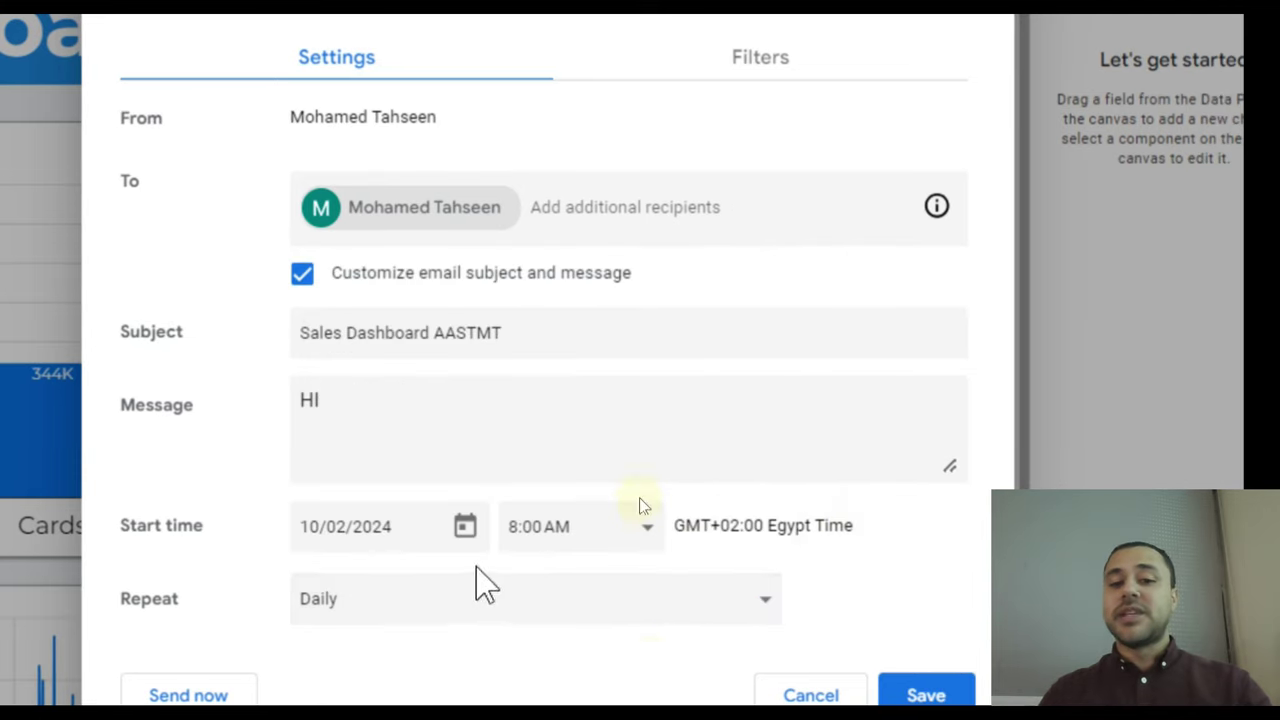
click(582, 612)
click(548, 626)
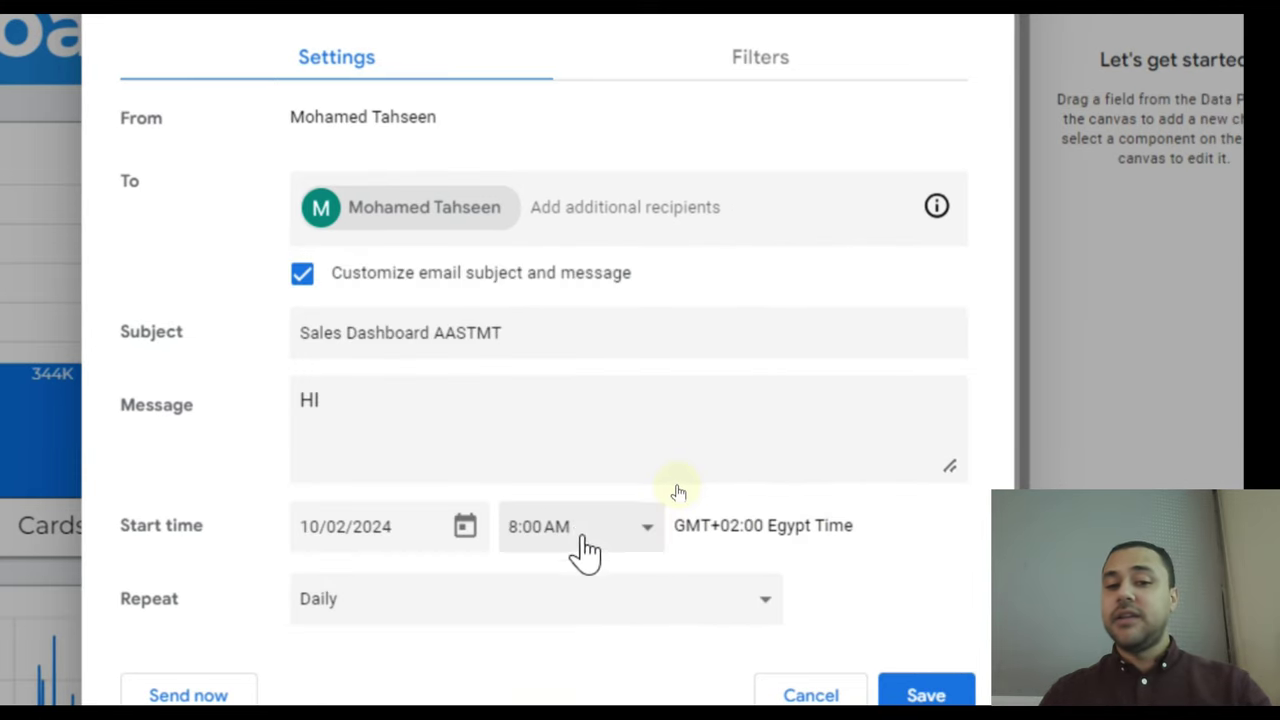
click(573, 540)
click(767, 540)
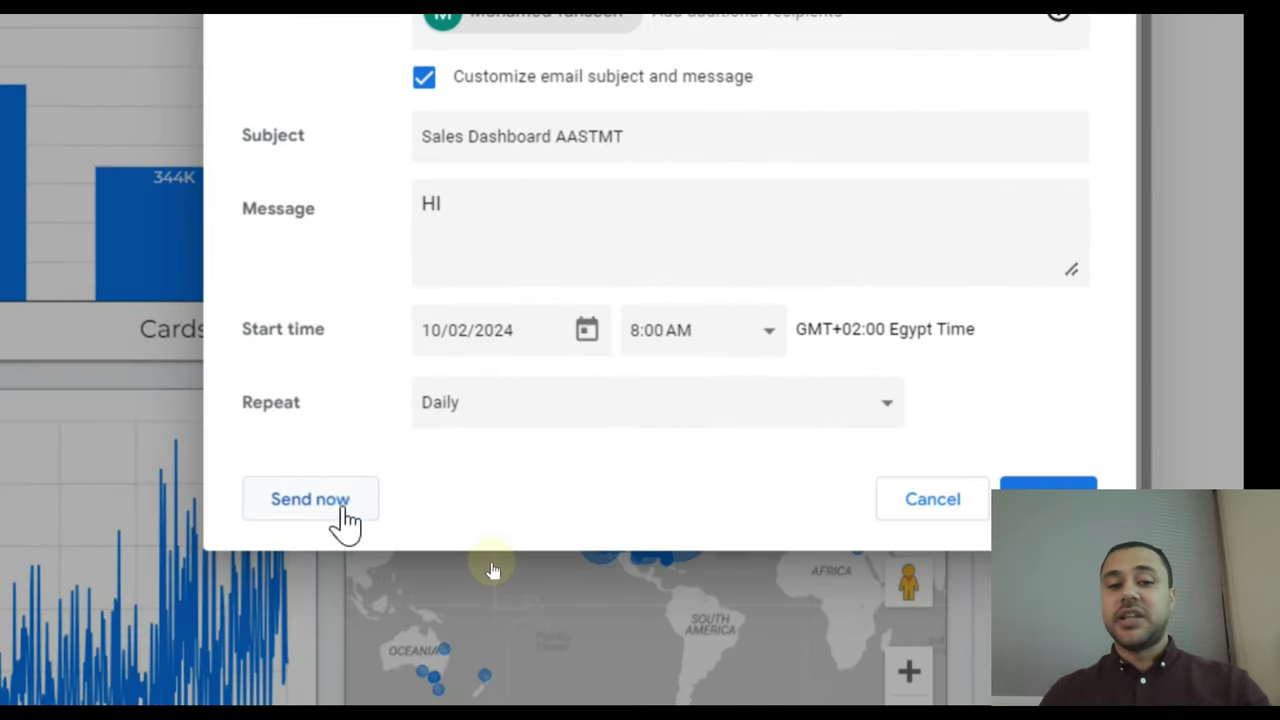
click(337, 607)
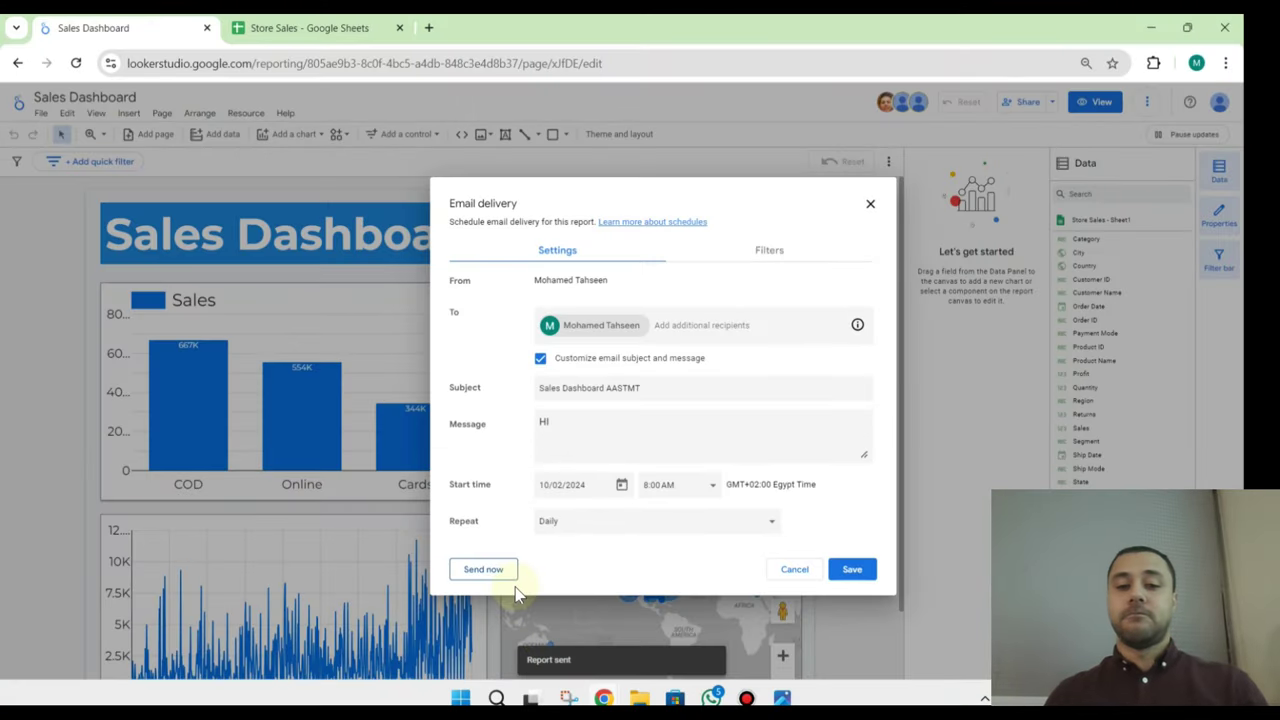
Open the Gmail inbox in a new tab and refresh it to look for the report
mouse_move(537, 686)
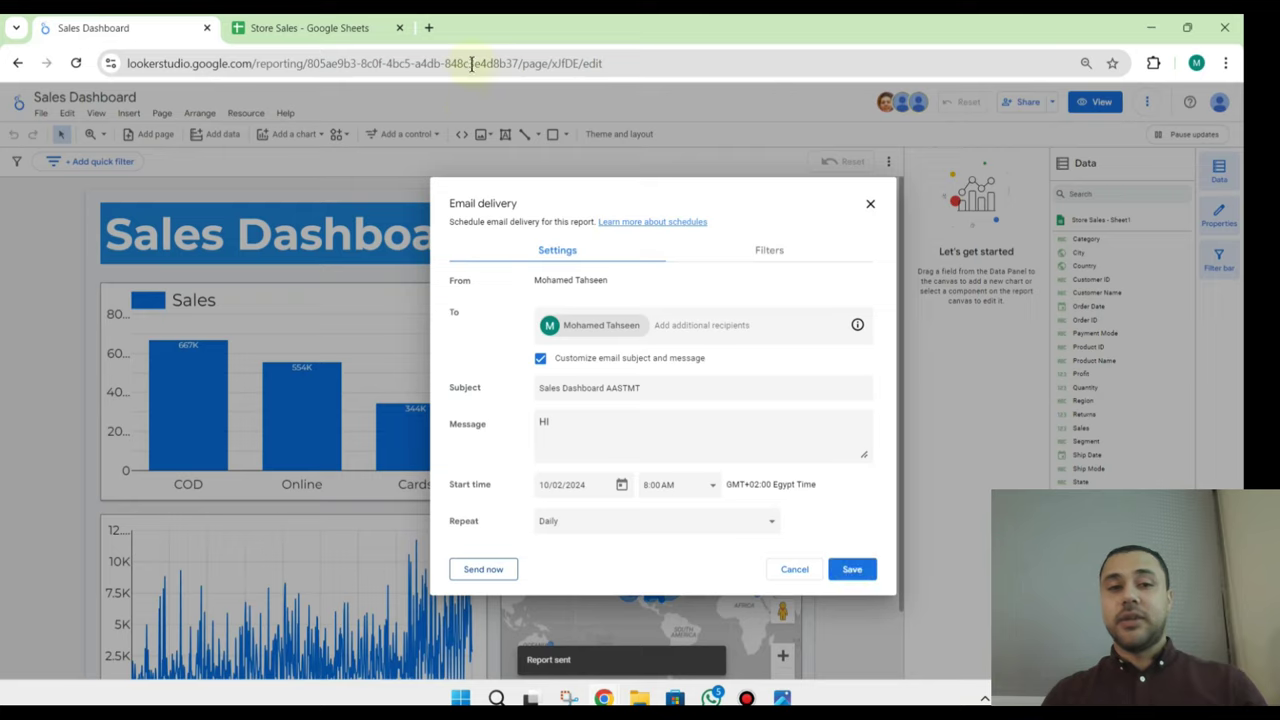
click(429, 26)
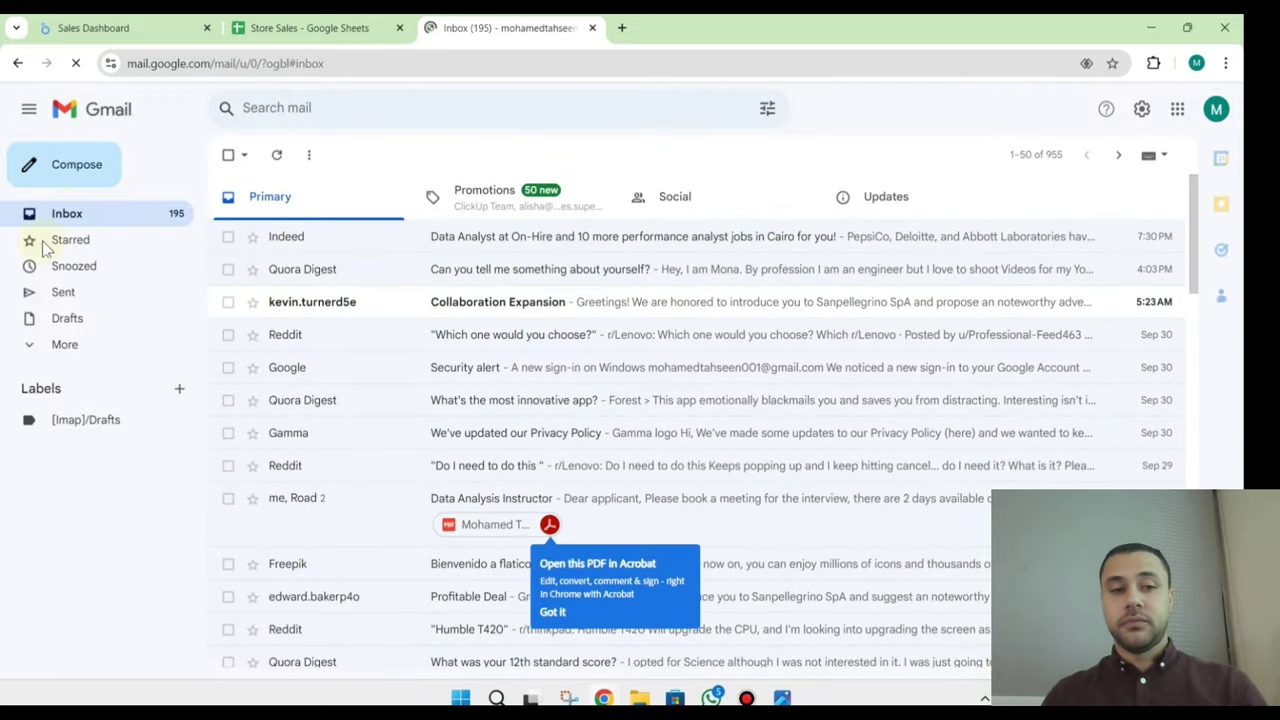
click(54, 207)
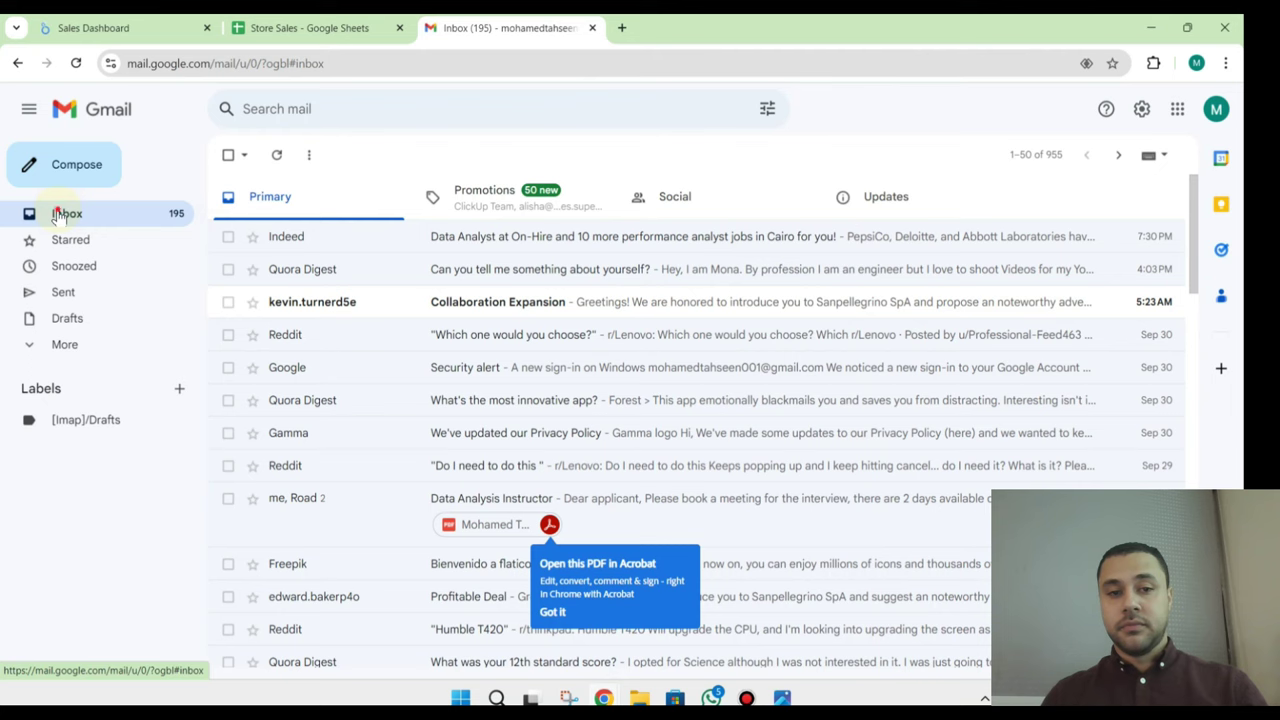
click(1216, 111)
click(494, 151)
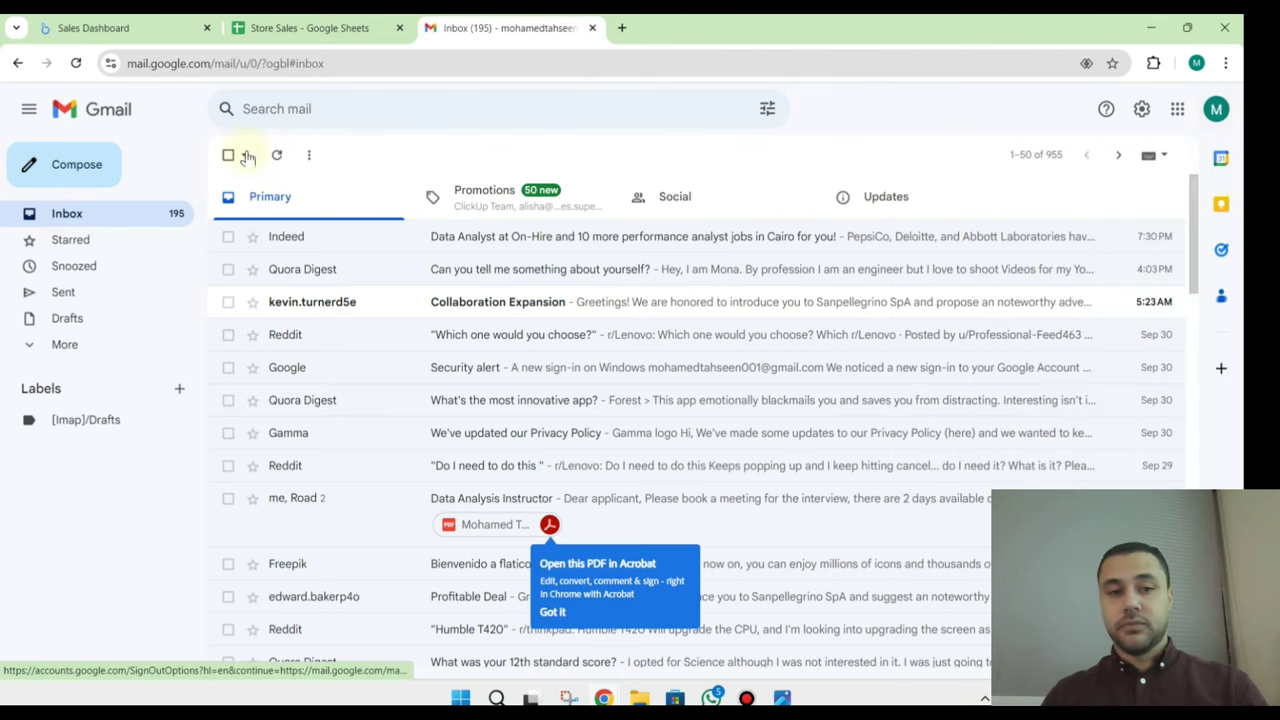
click(70, 214)
click(73, 216)
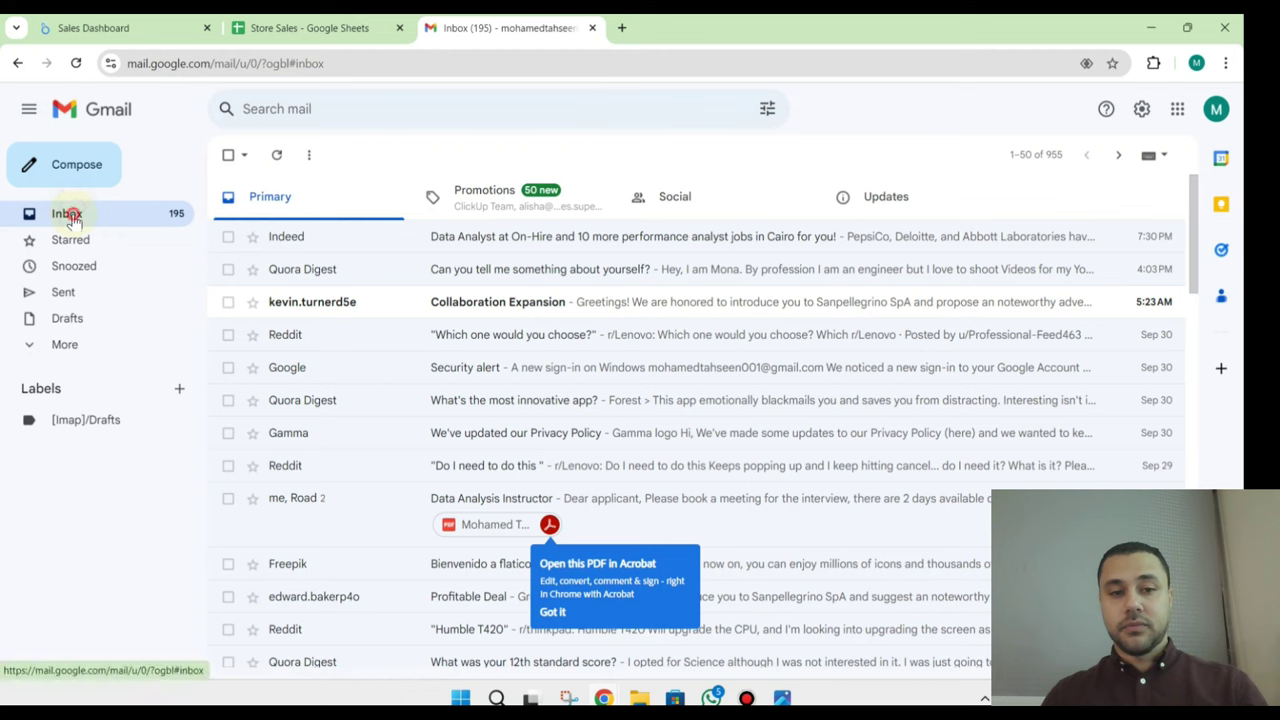
click(277, 156)
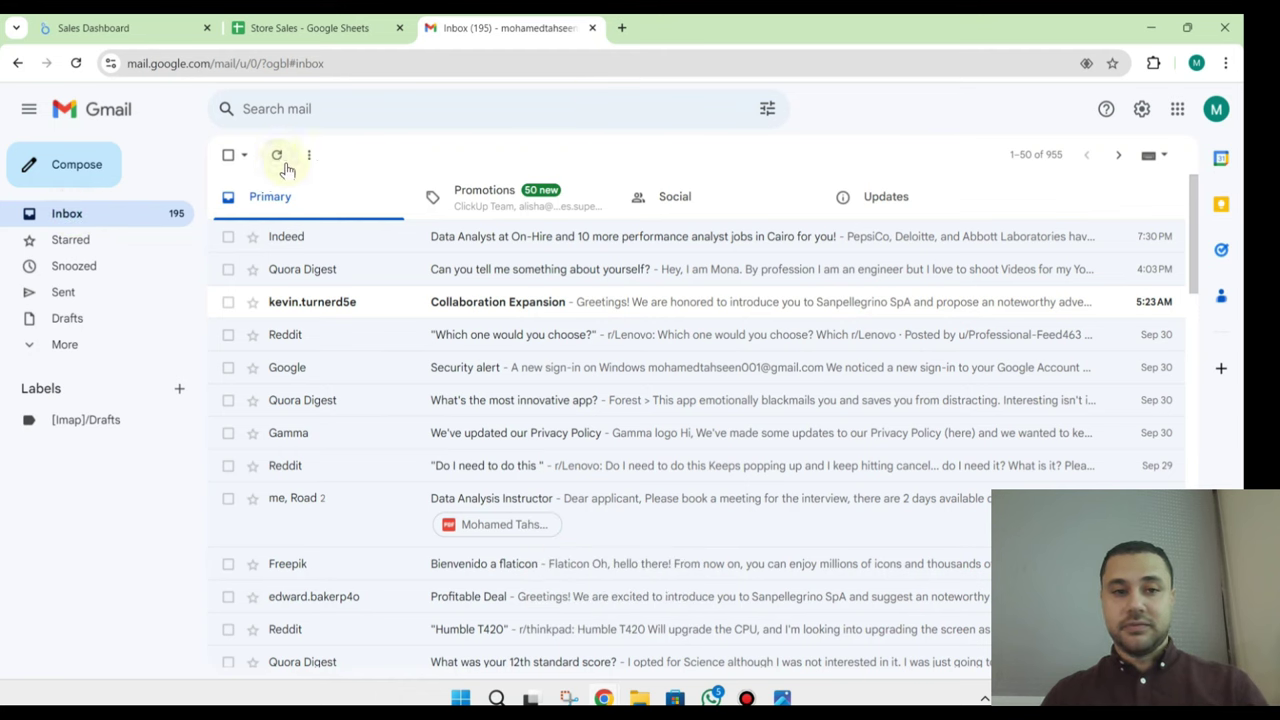
Check the Spam and Trash folders for the emailed report, then return to the inbox
click(165, 28)
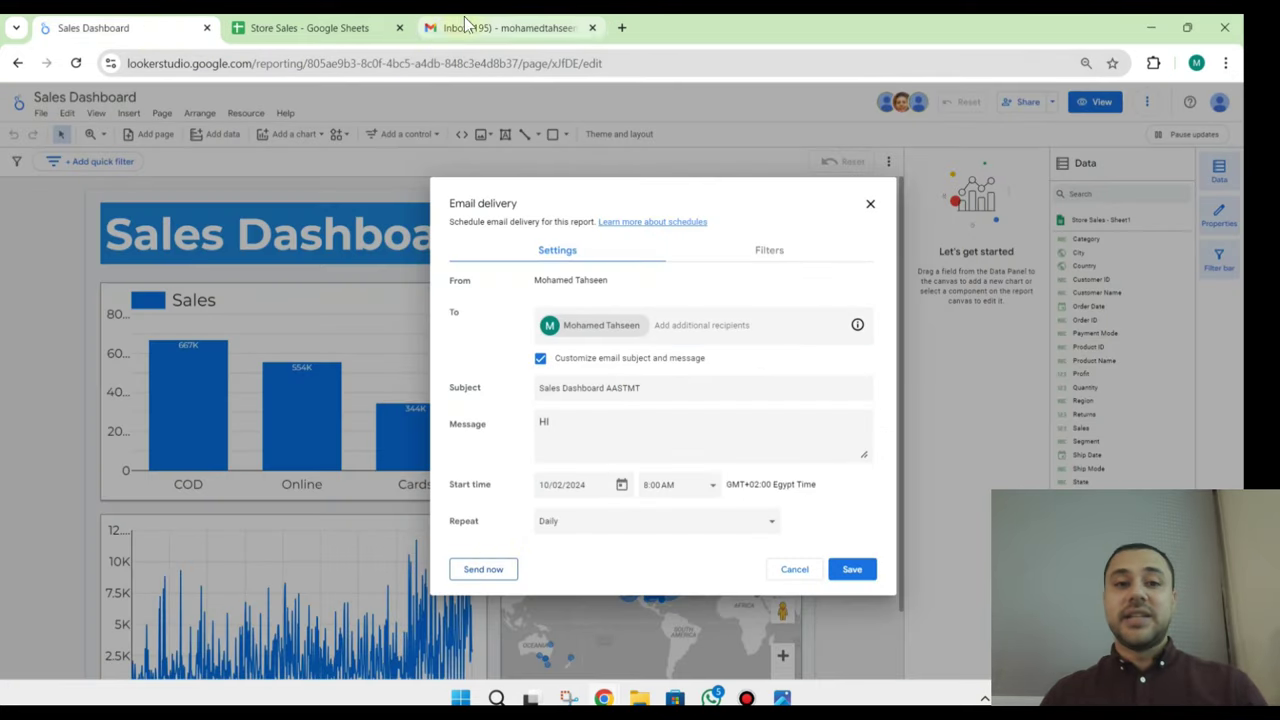
click(440, 26)
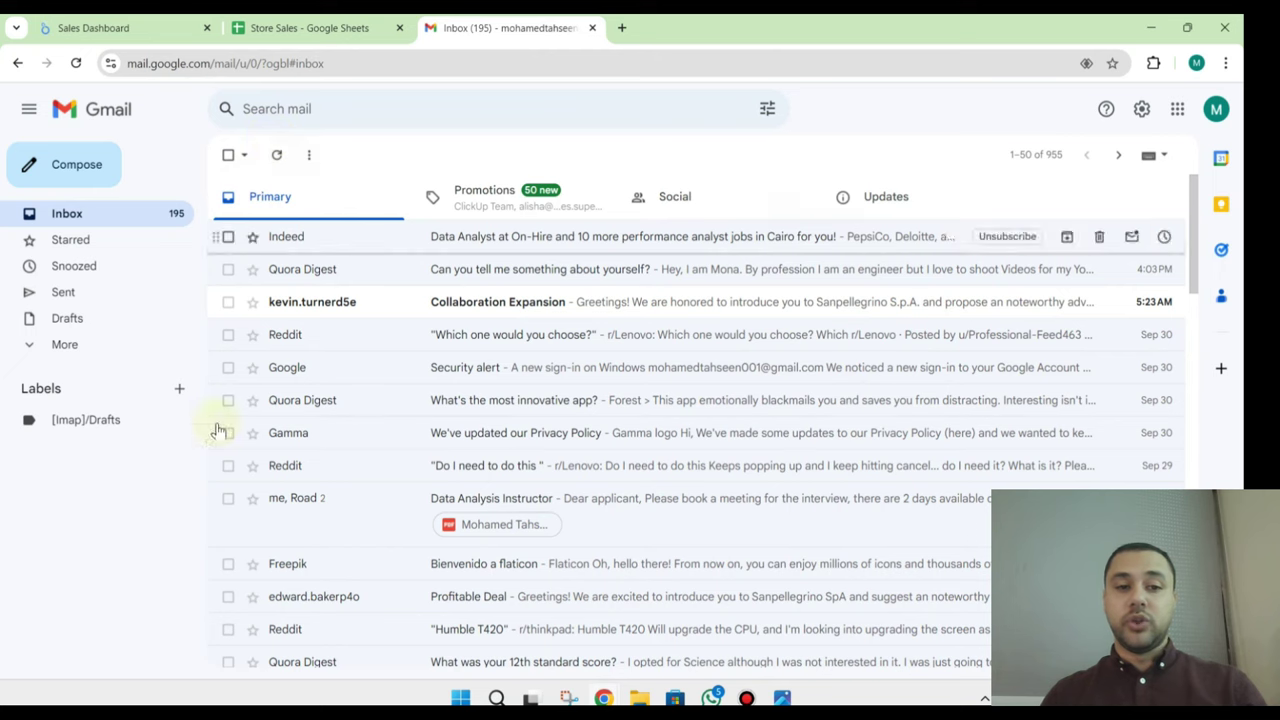
click(66, 344)
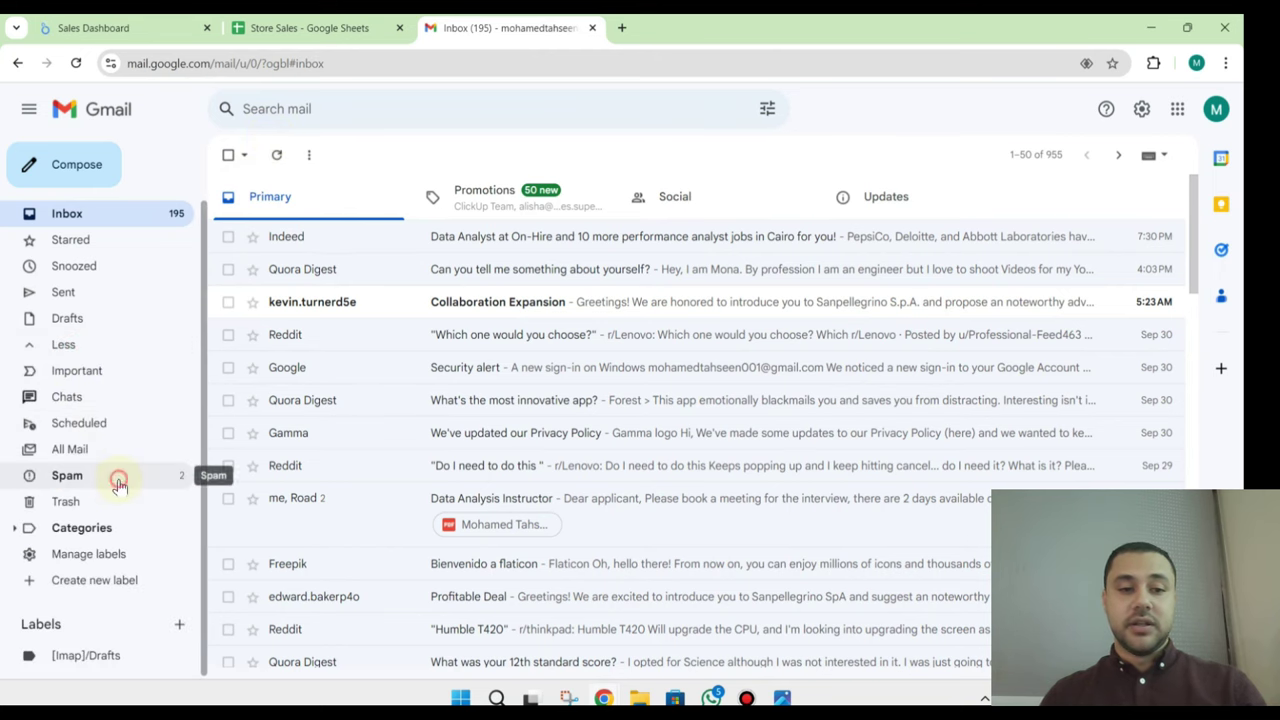
click(118, 484)
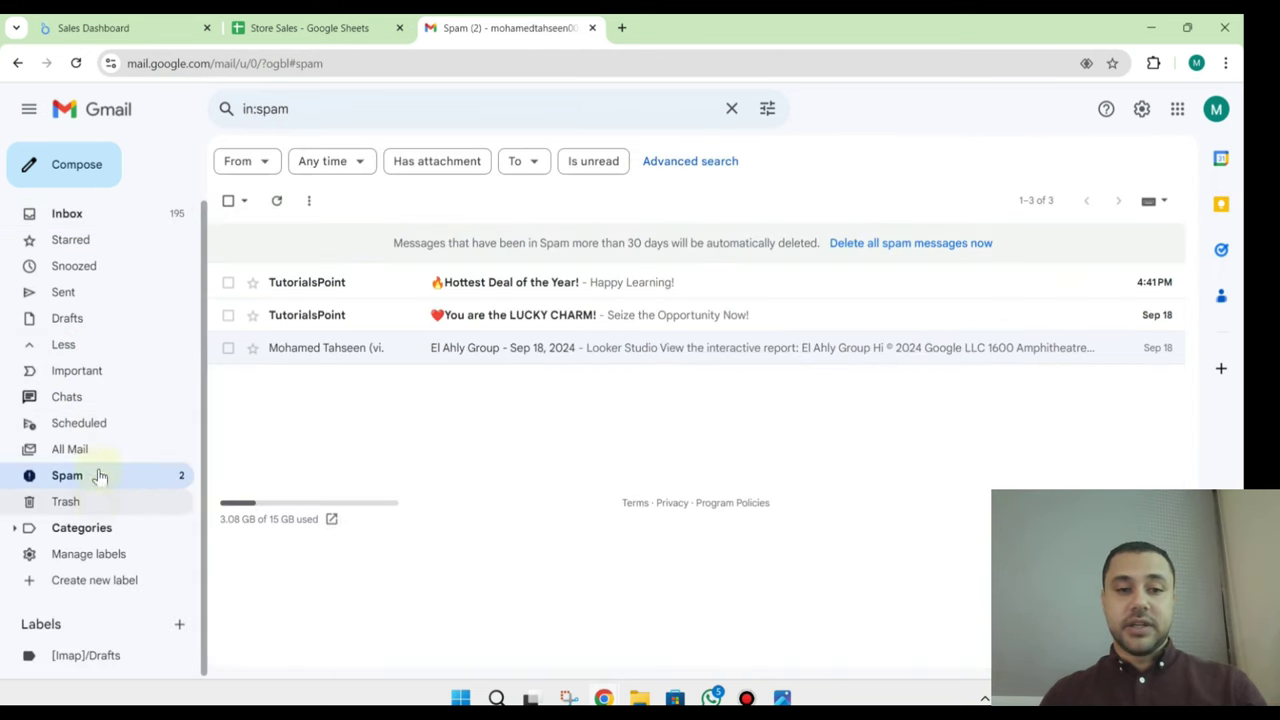
click(94, 500)
click(68, 213)
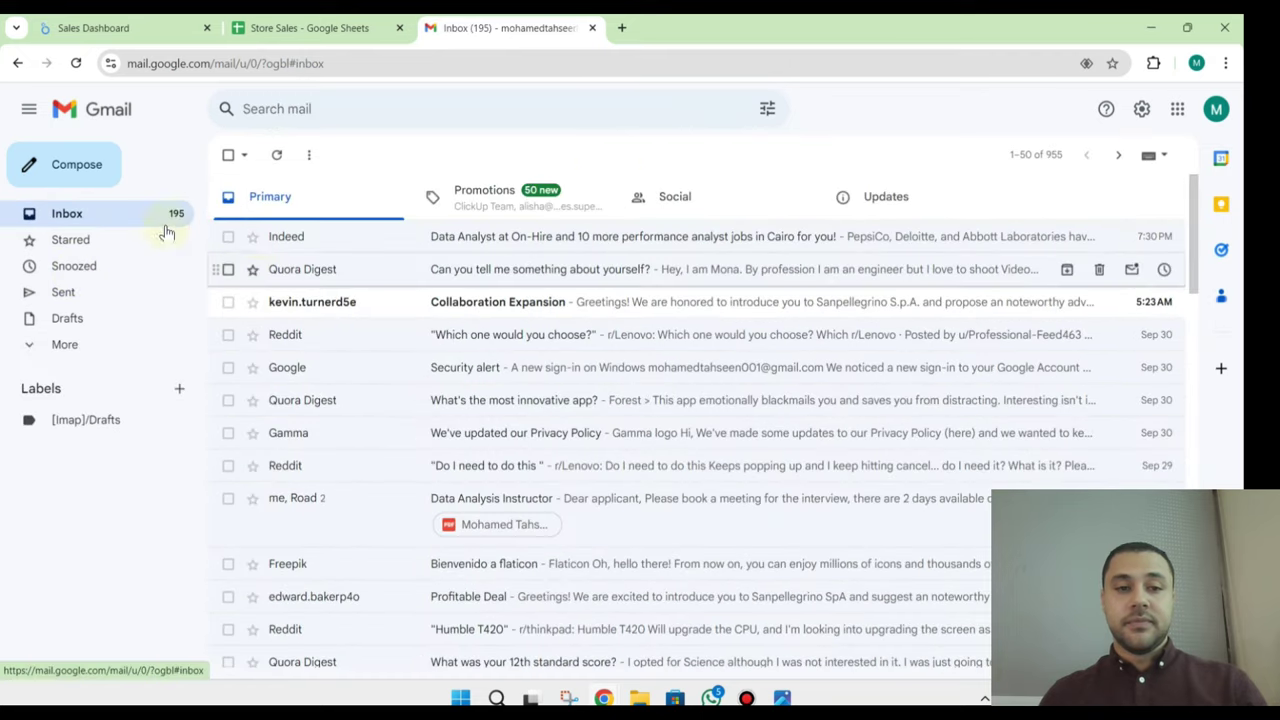
Refresh and reload the inbox again, then switch to the Store Sales spreadsheet tab
click(302, 28)
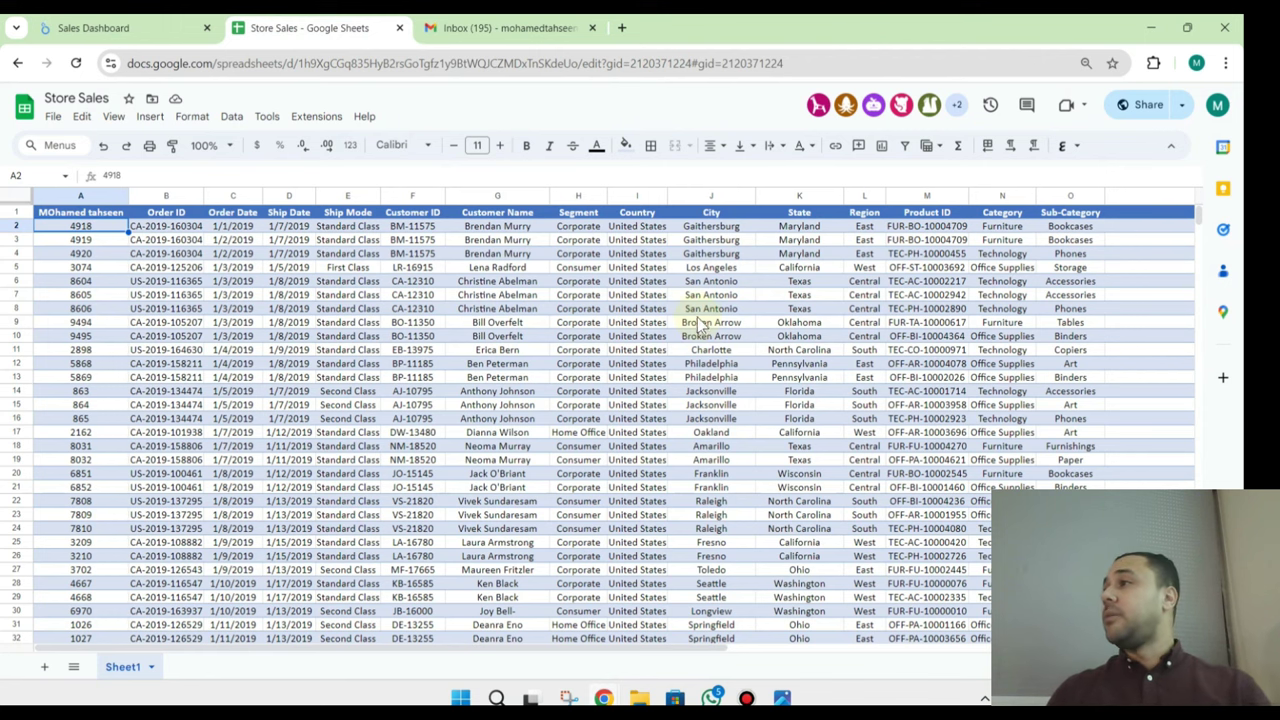
click(513, 31)
click(279, 157)
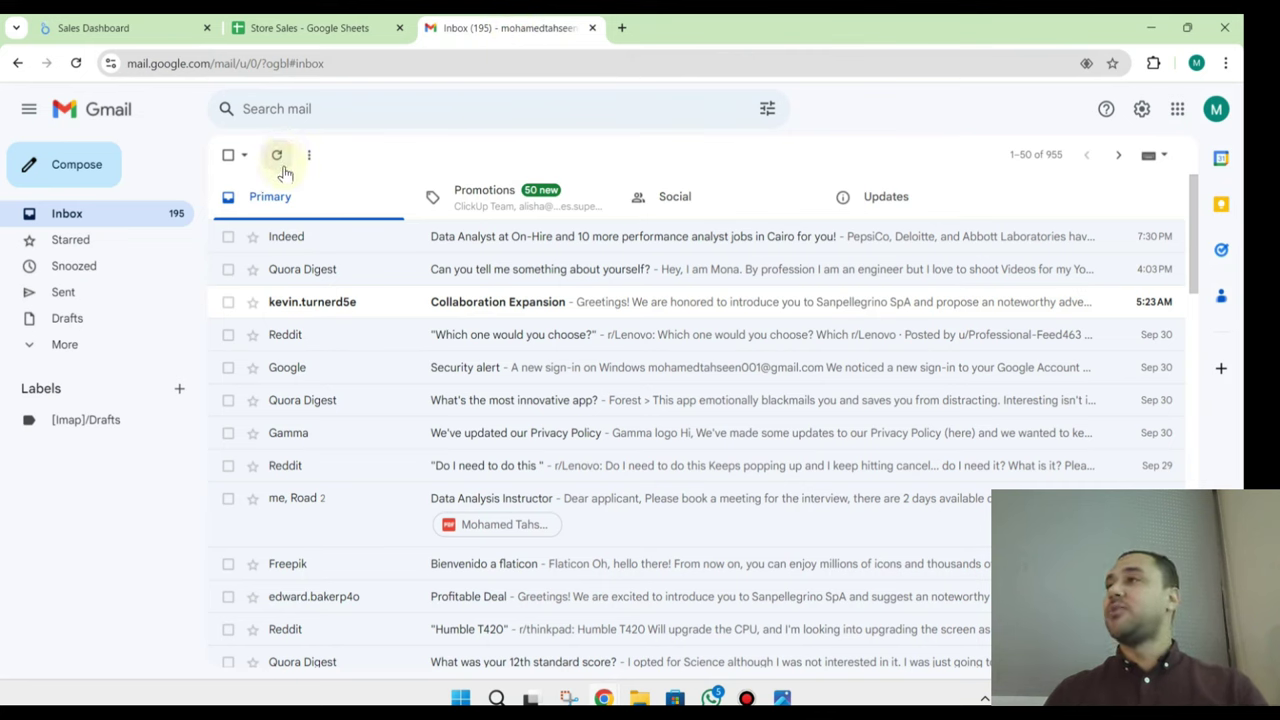
mouse_move(281, 272)
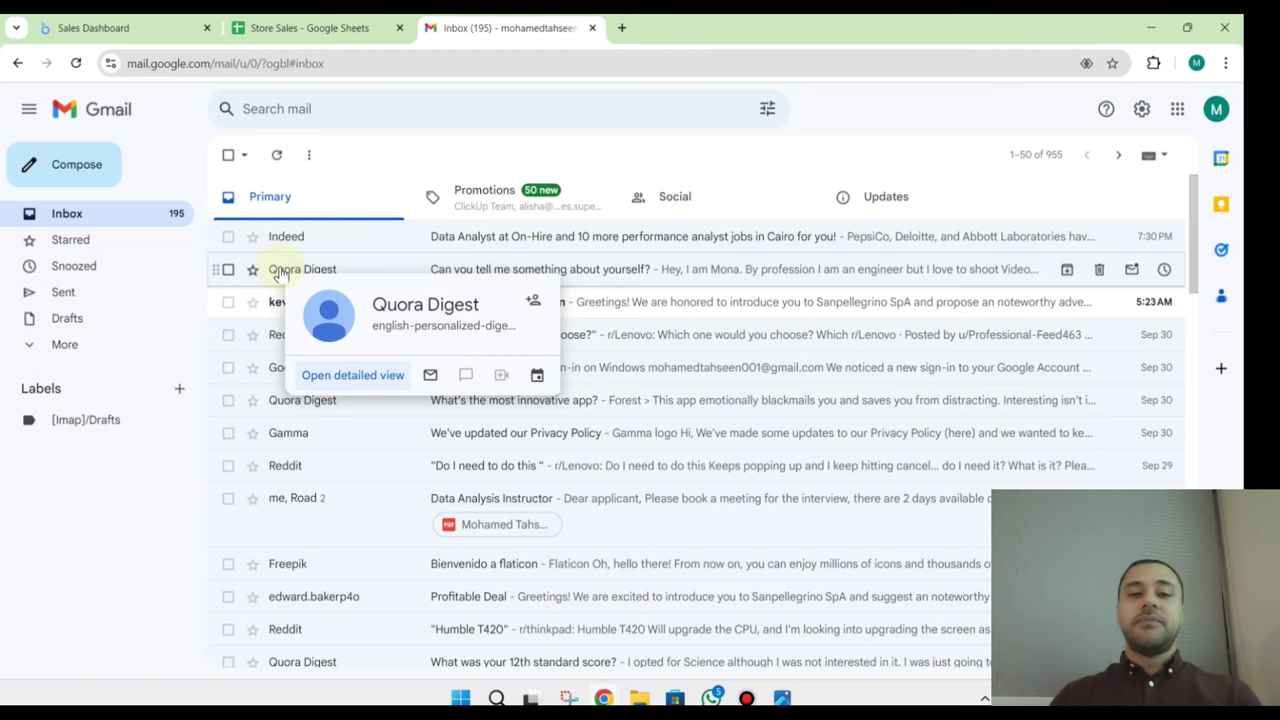
click(78, 63)
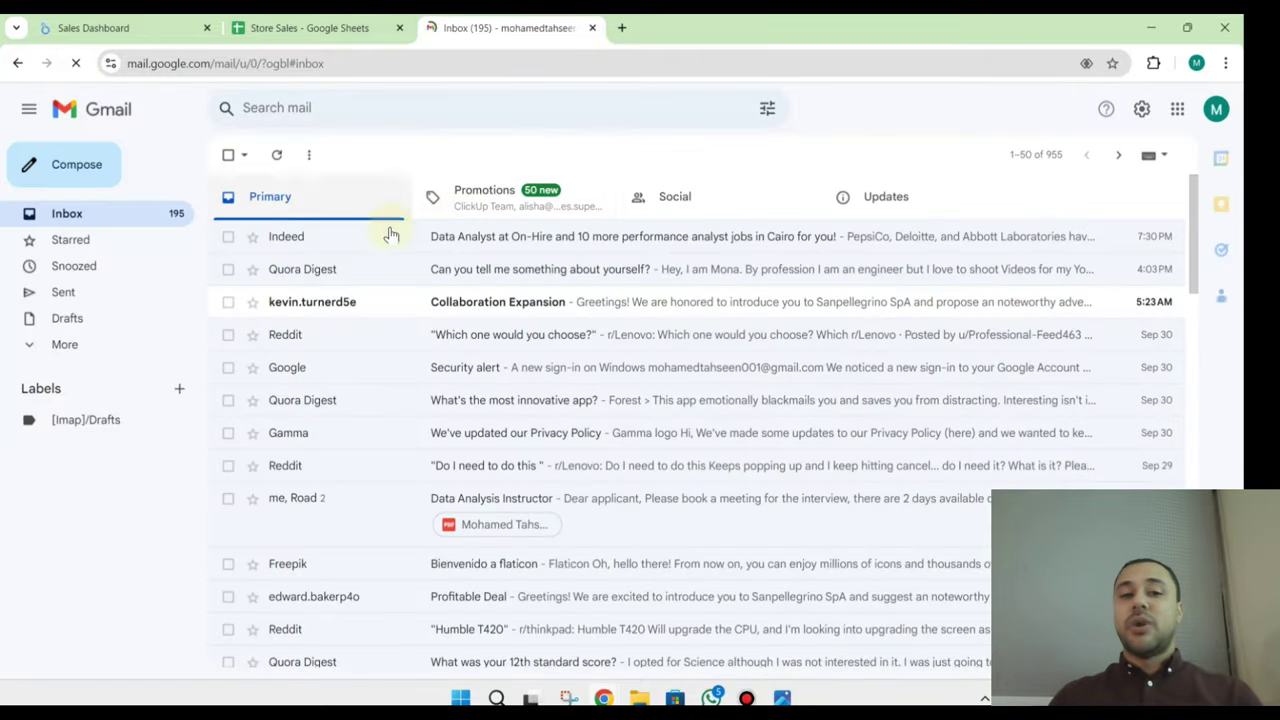
click(330, 27)
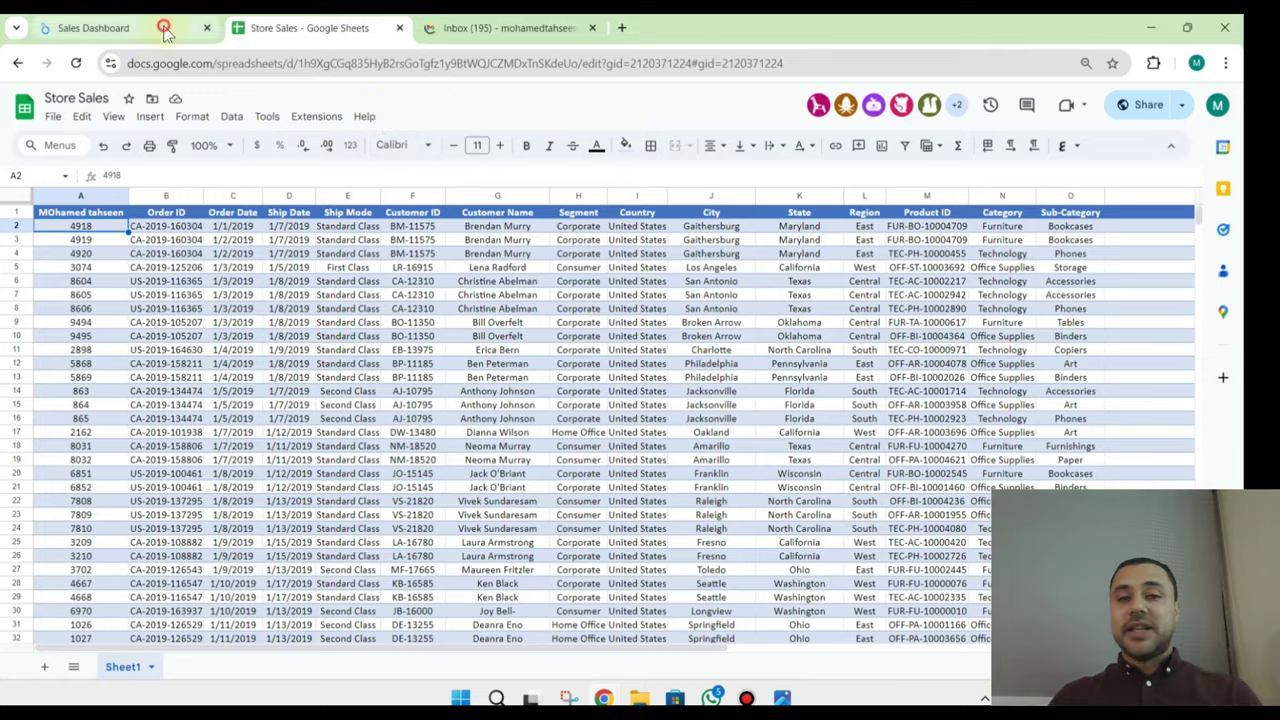
Add a second Gmail recipient to the Sales Dashboard email delivery and send the report immediately
click(100, 27)
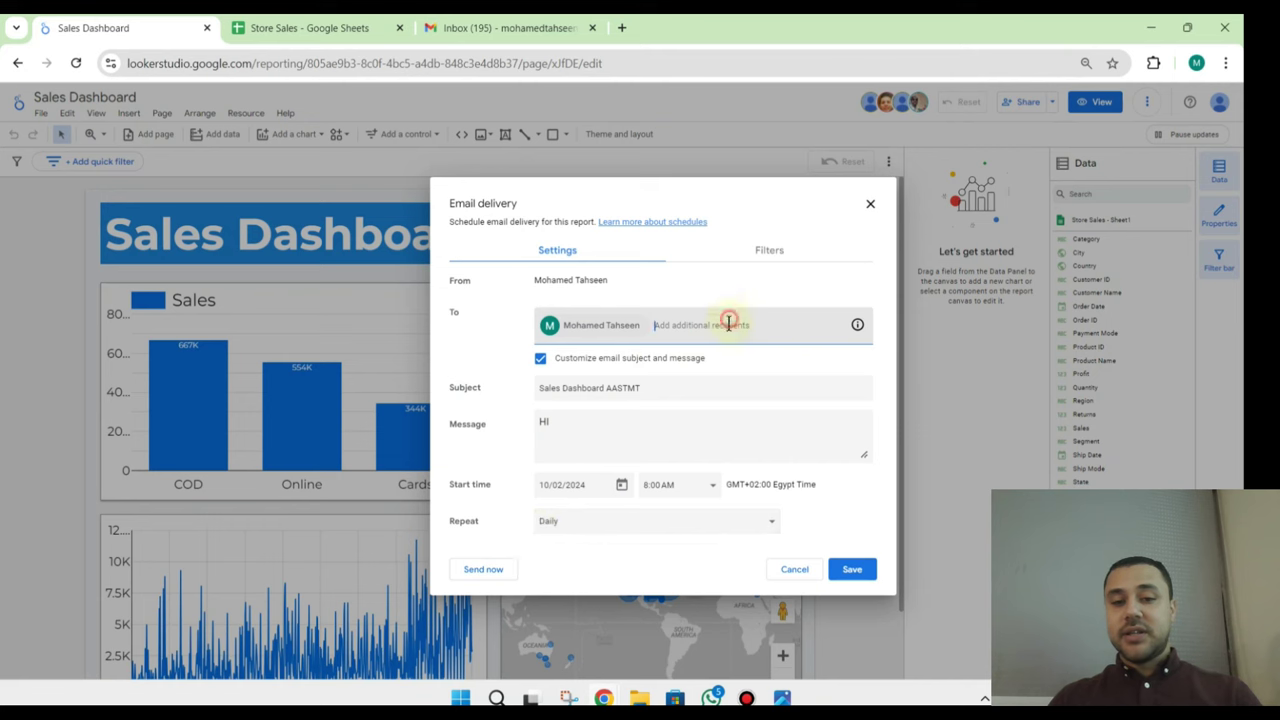
click(684, 336)
text(mohamedt)
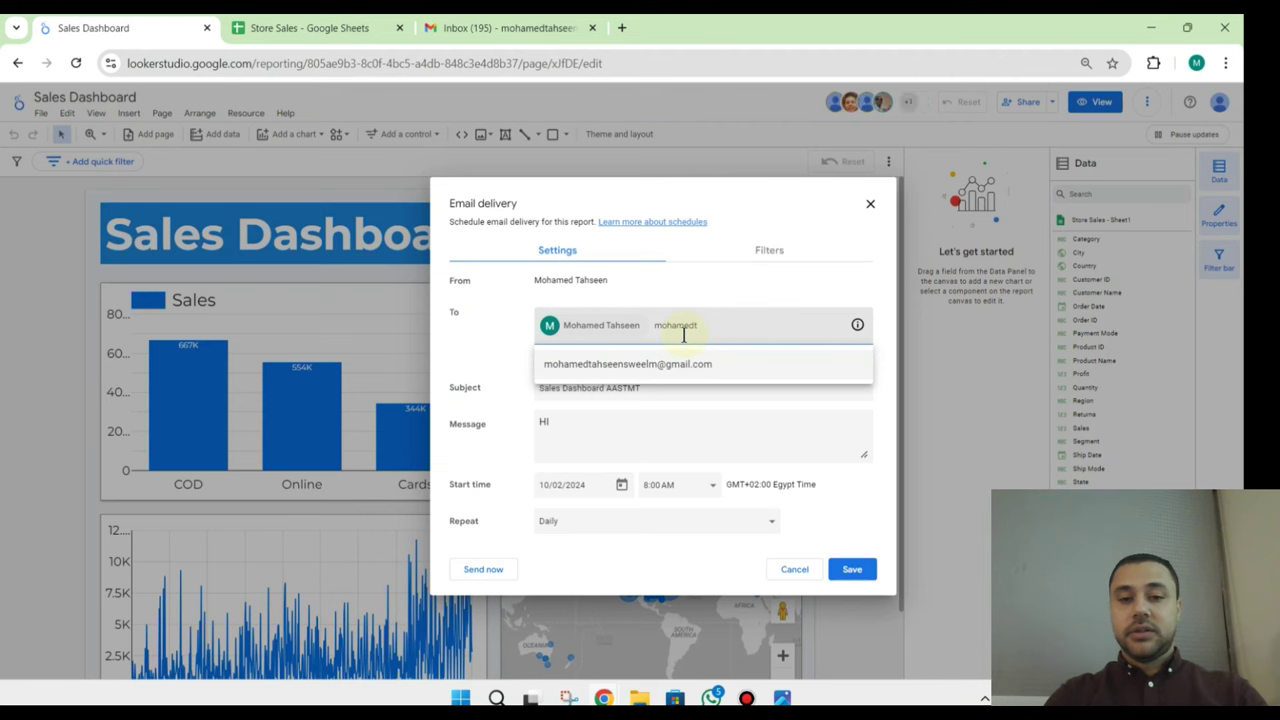
text(ha)
key(BackSpace)
key(BackSpace)
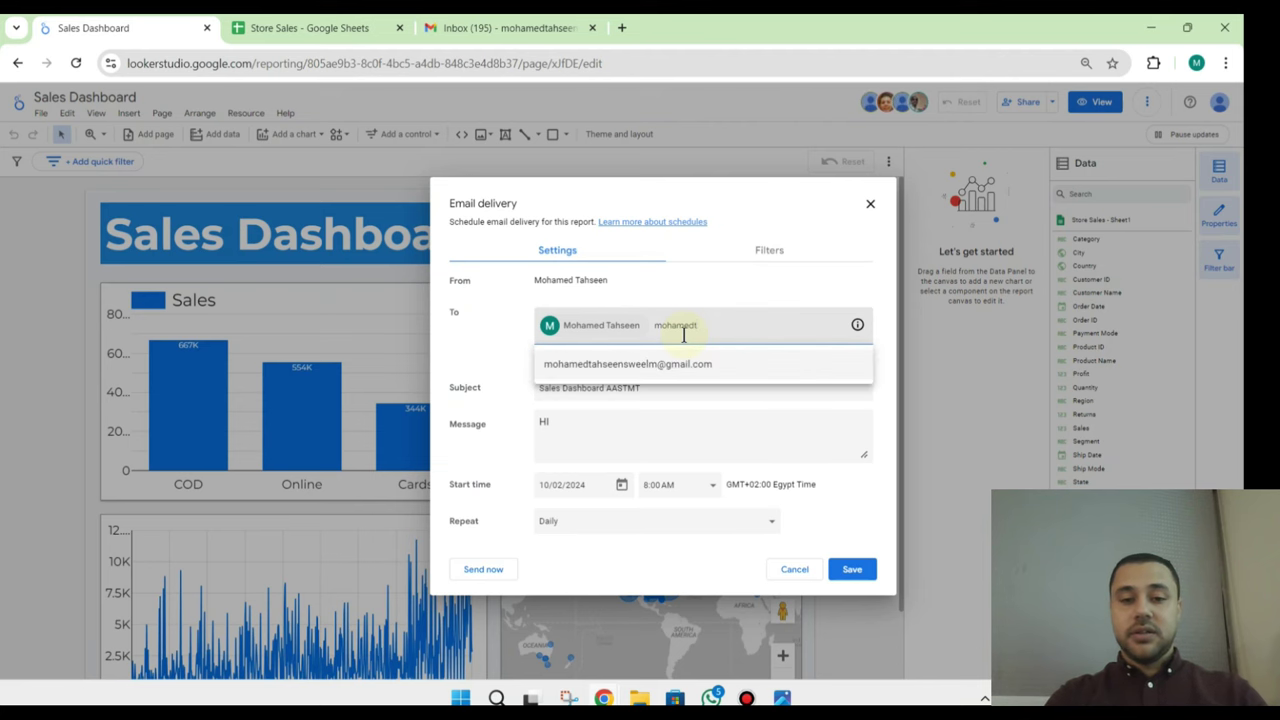
click(628, 364)
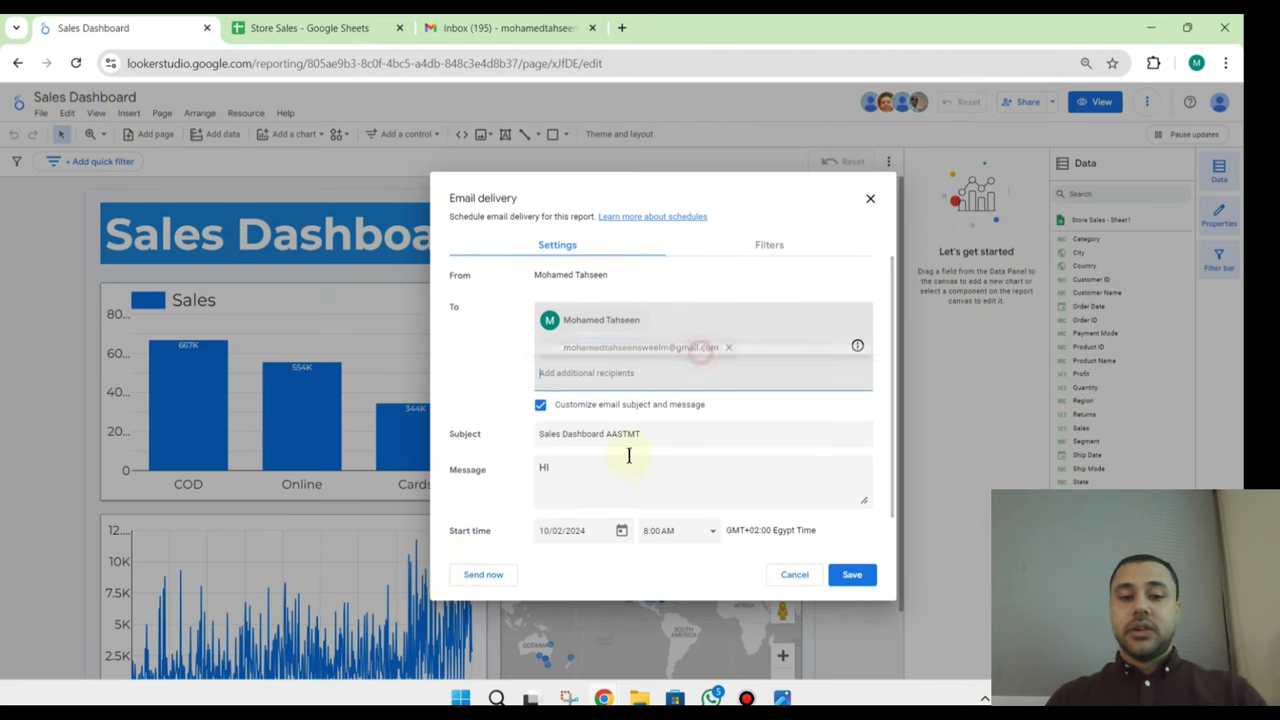
click(483, 576)
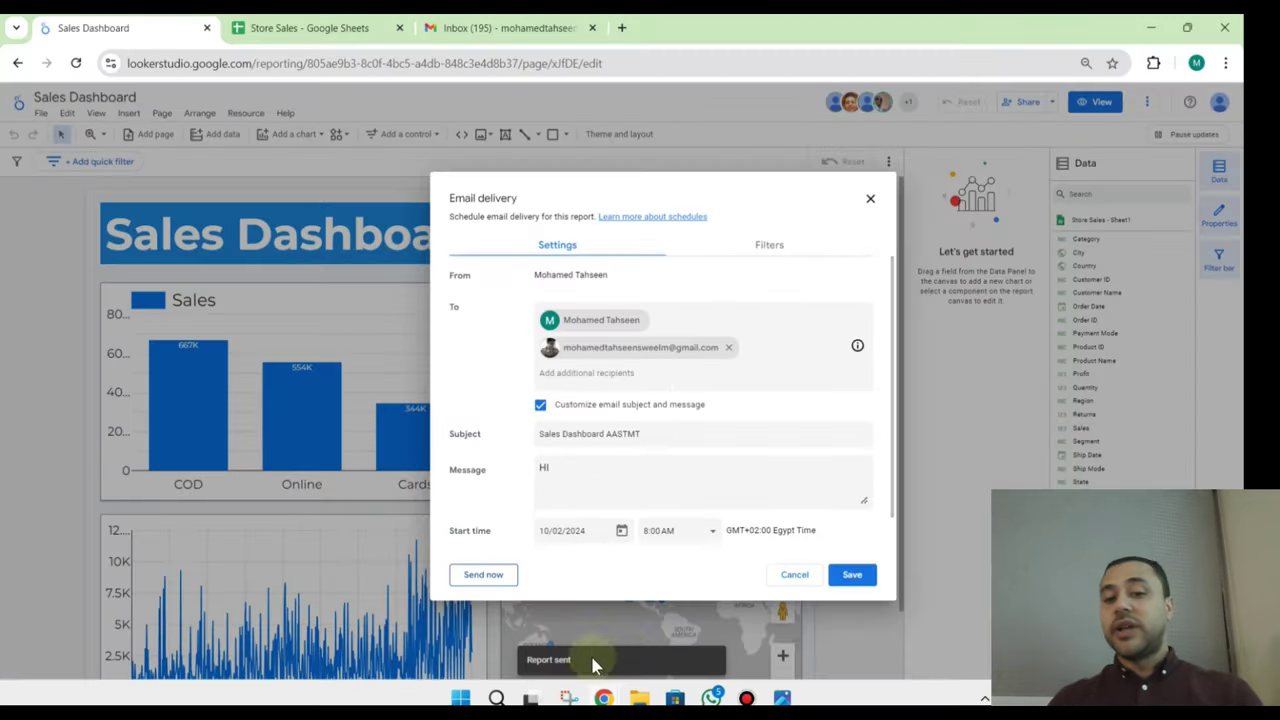
Launch Outlook (classic), read a recent email, then minimize Outlook and return to the Sales Dashboard
click(460, 697)
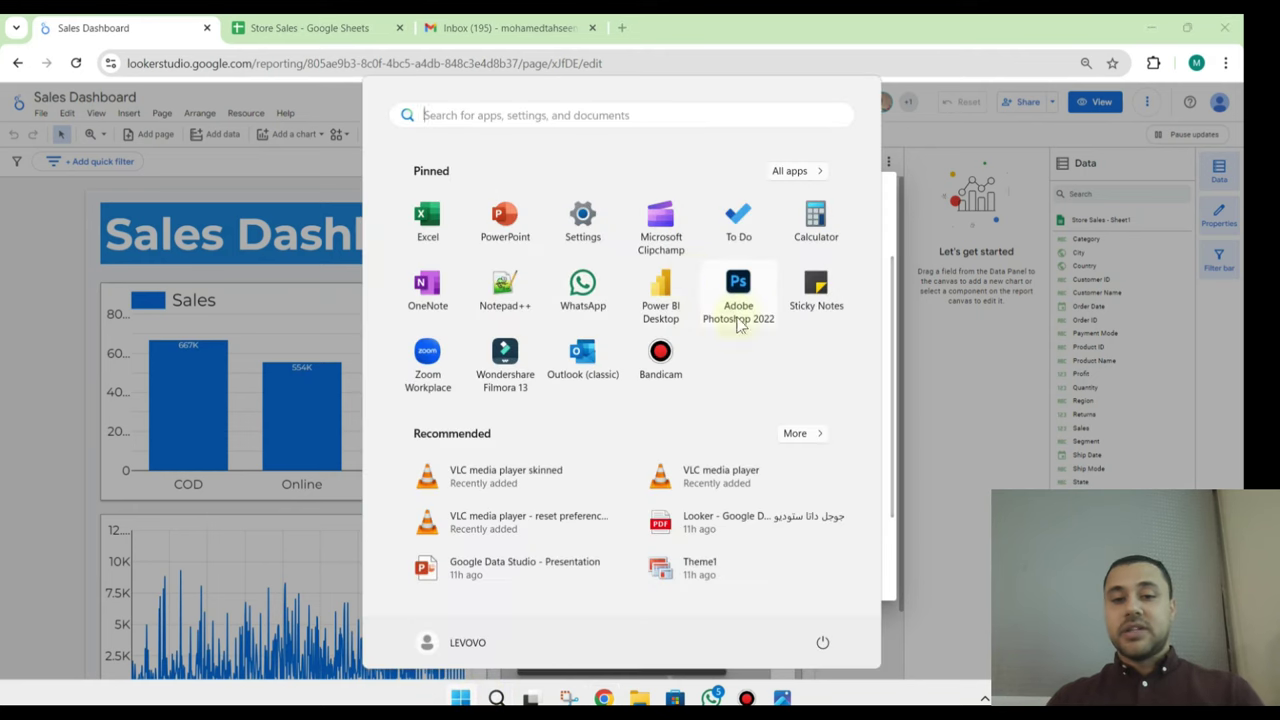
click(582, 358)
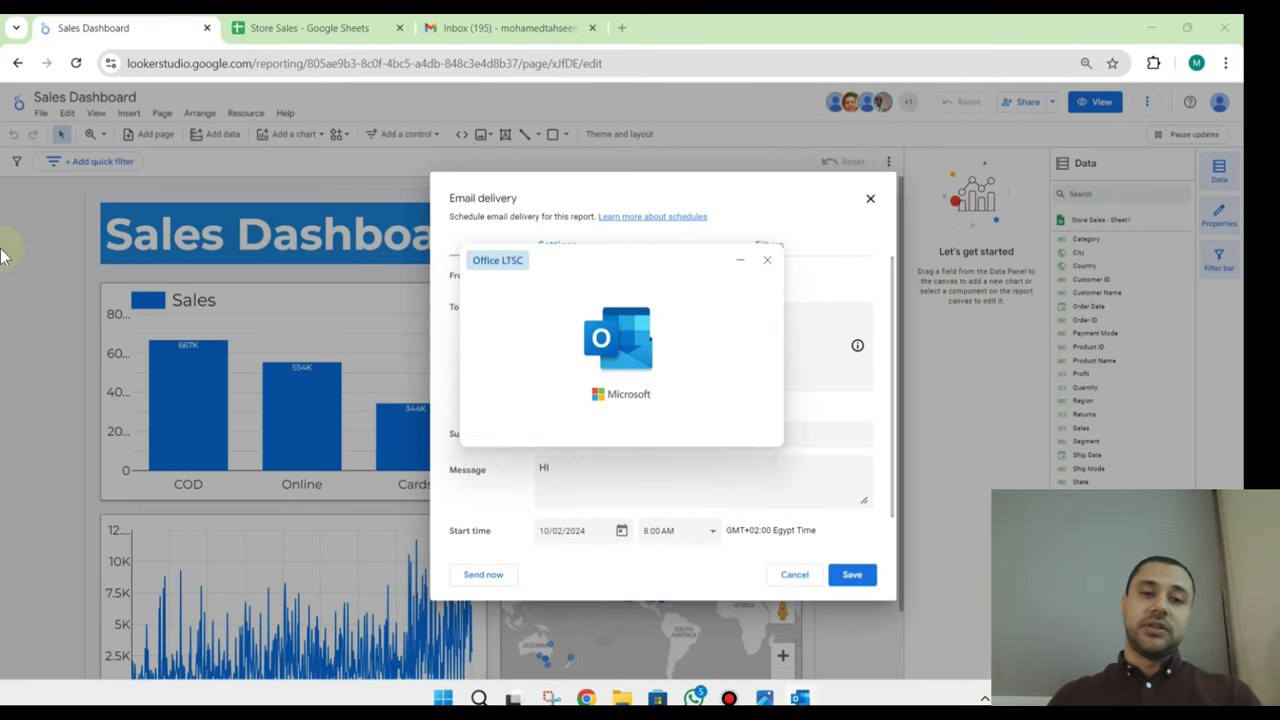
click(449, 31)
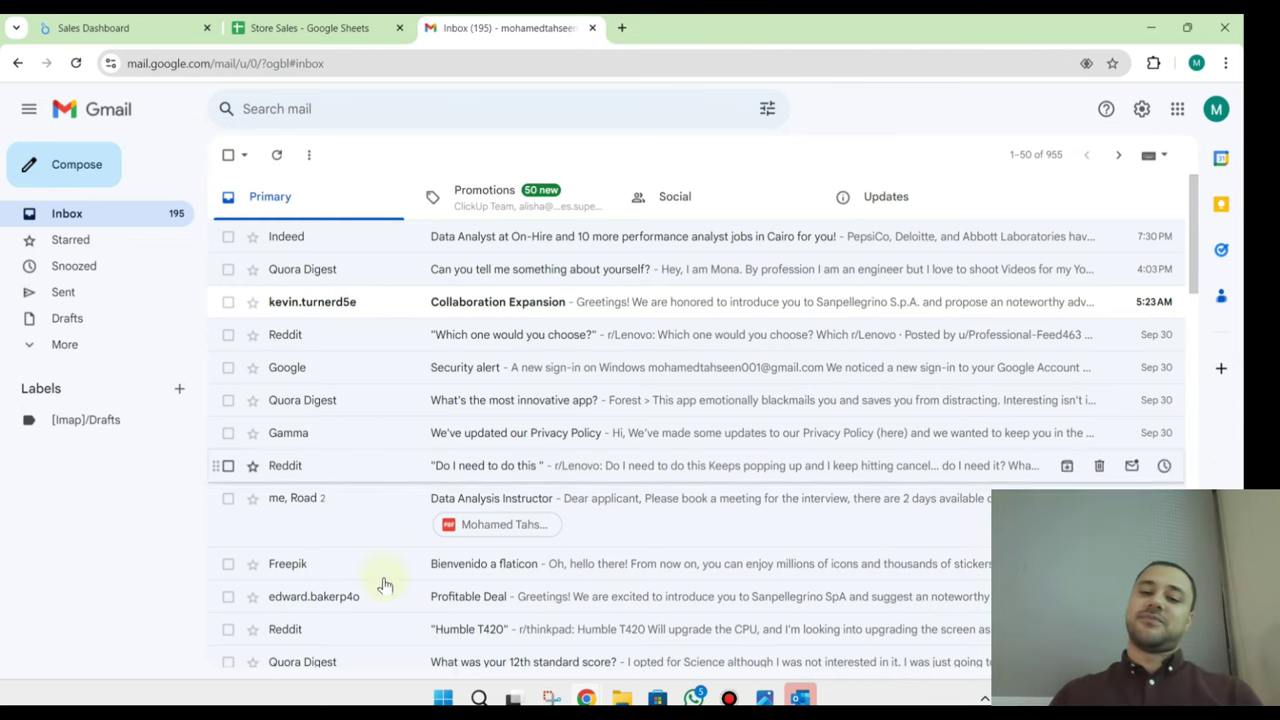
click(800, 697)
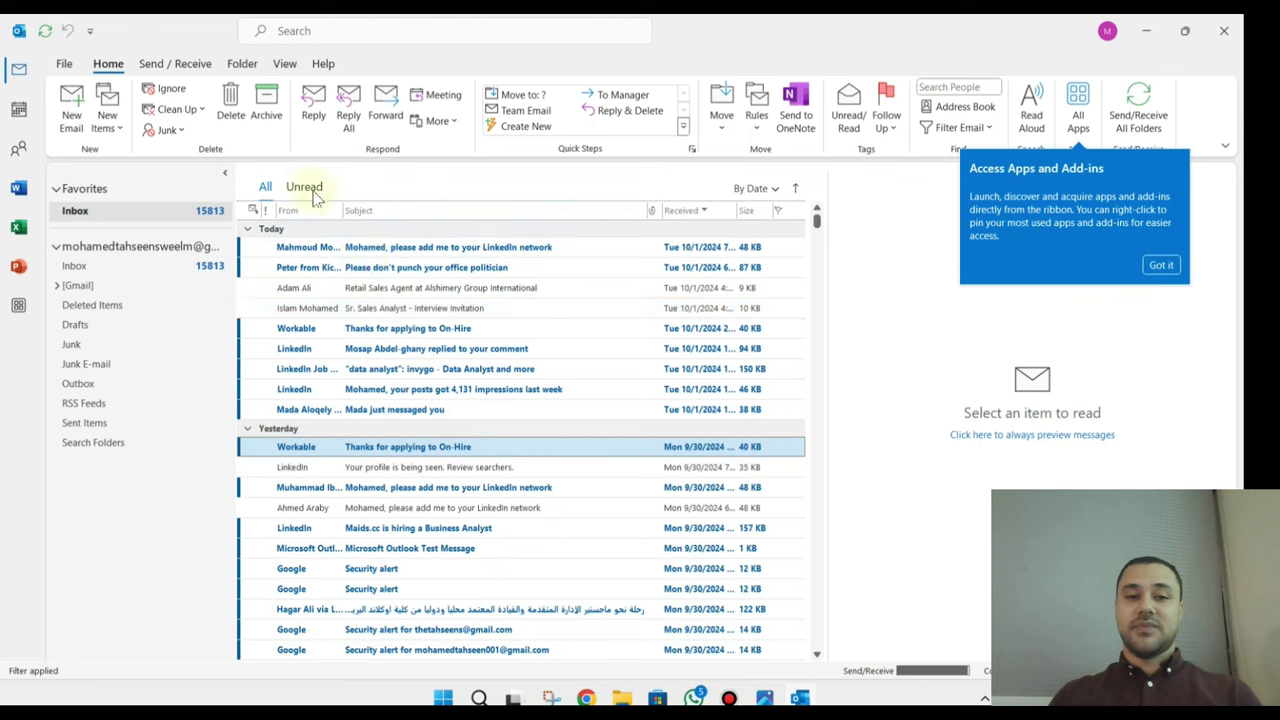
click(402, 289)
click(1148, 34)
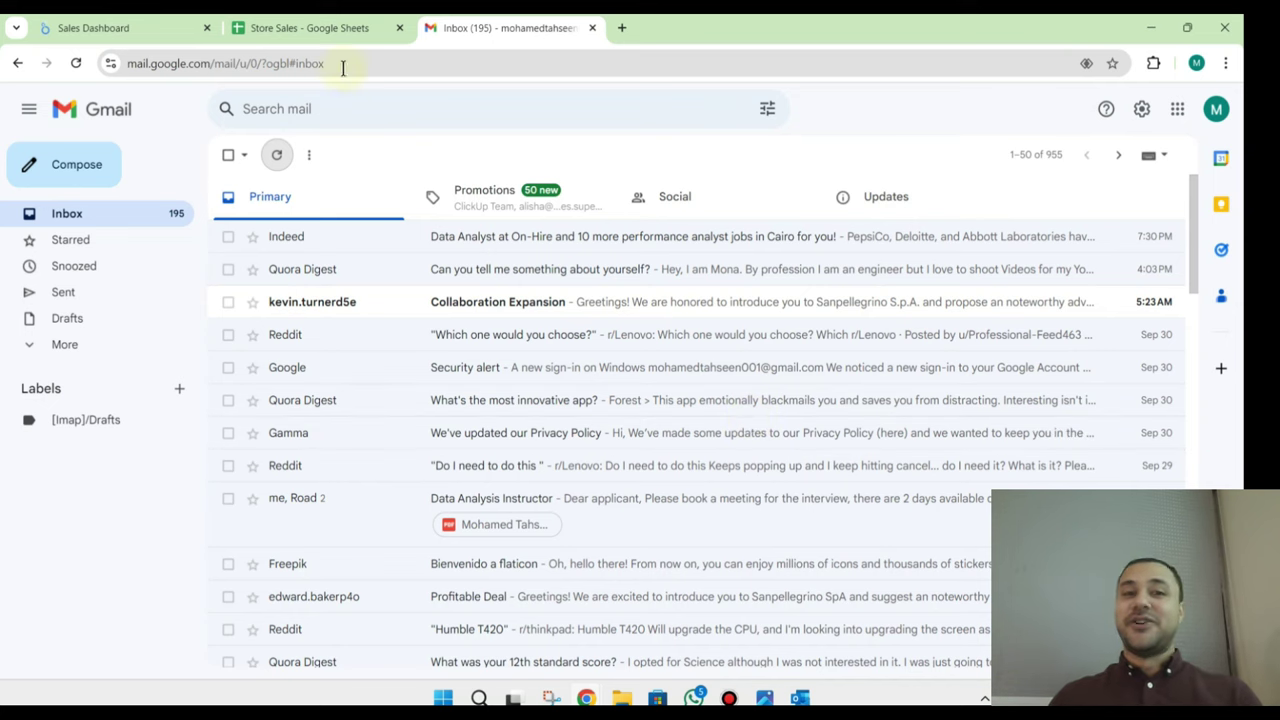
click(190, 30)
Save the daily 8:00 AM delivery schedule starting 10/02/2024 and scroll down the dashboard
click(852, 574)
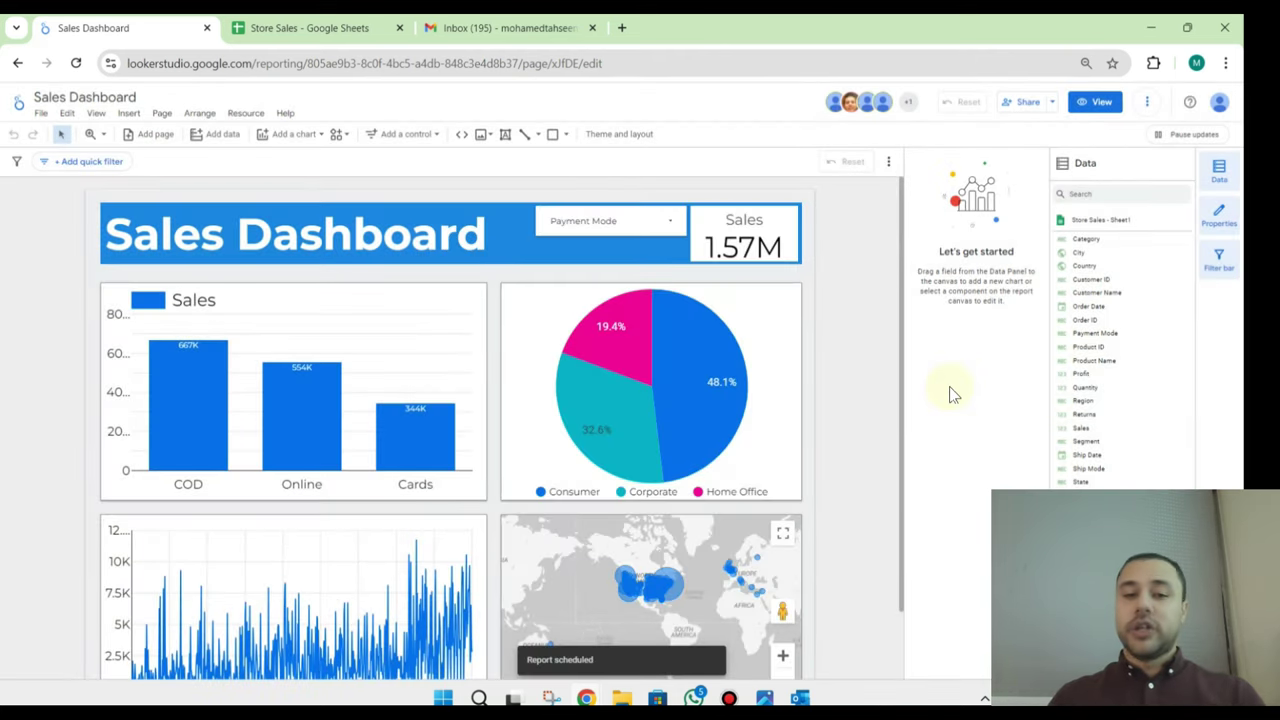
scroll(763, 334, down, 2)
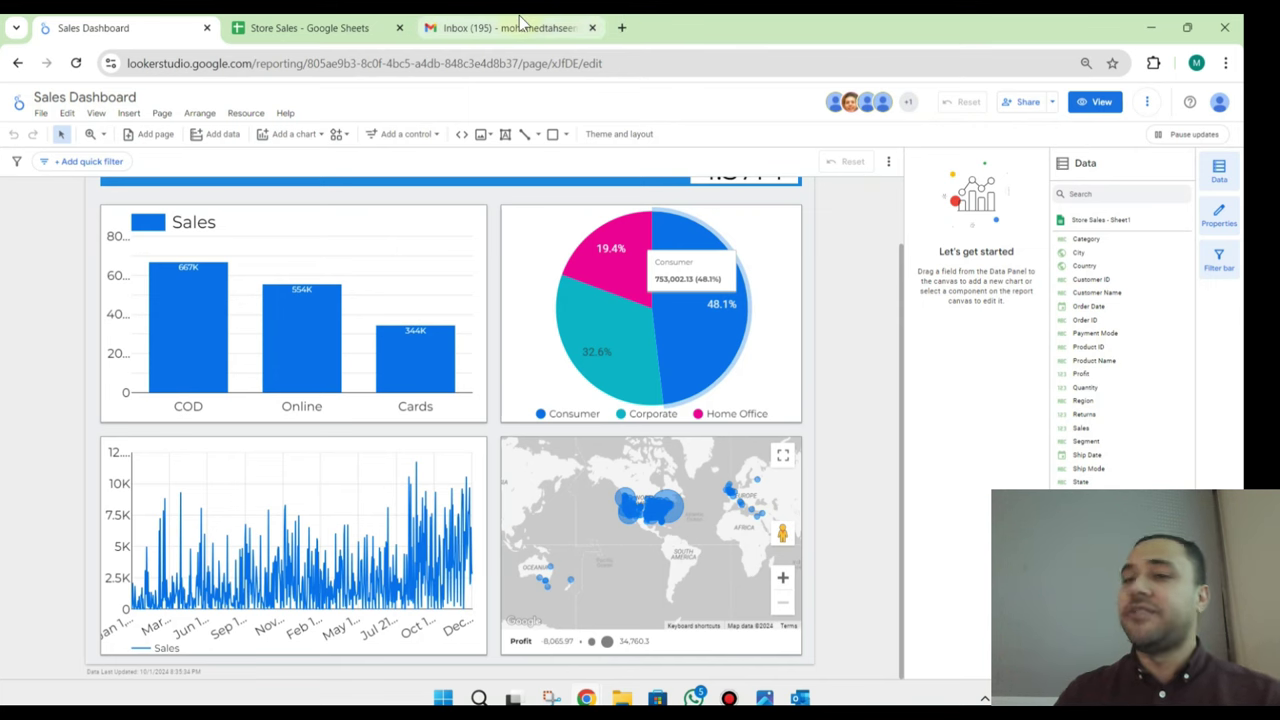
Pause the Bandicam recording and minimize its window to reveal the Contact Information form
mouse_move(731, 699)
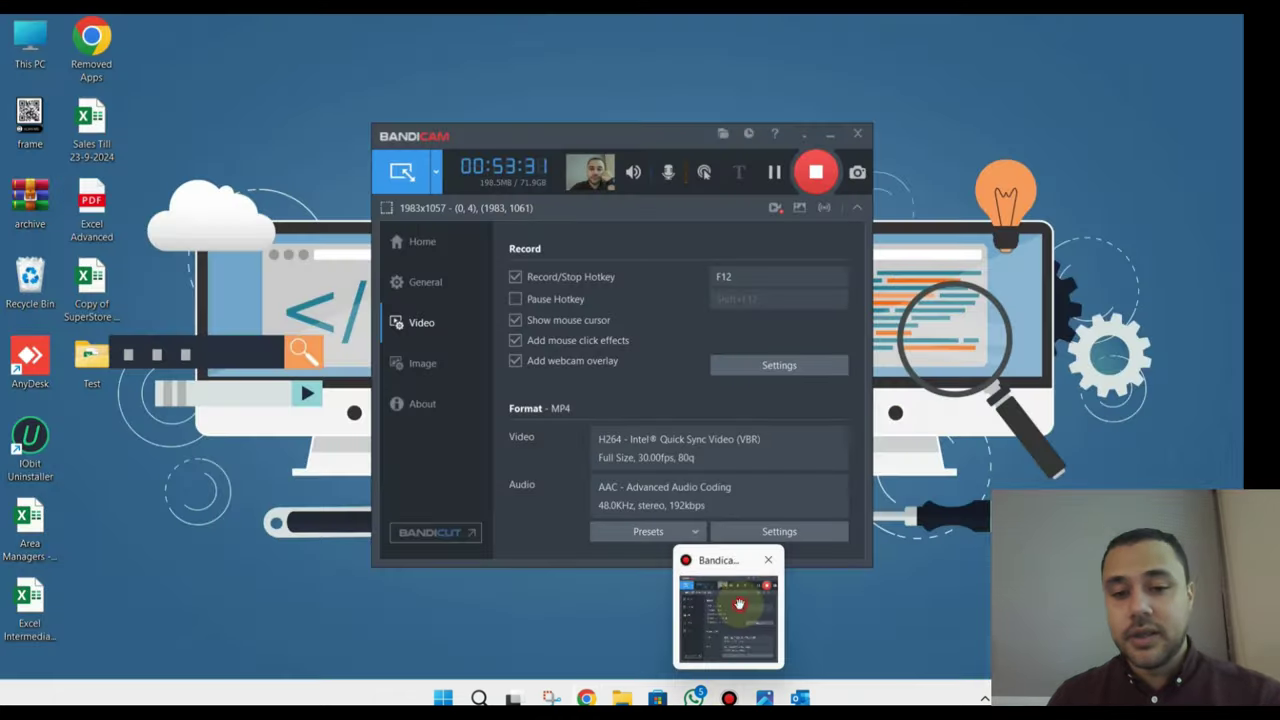
click(736, 600)
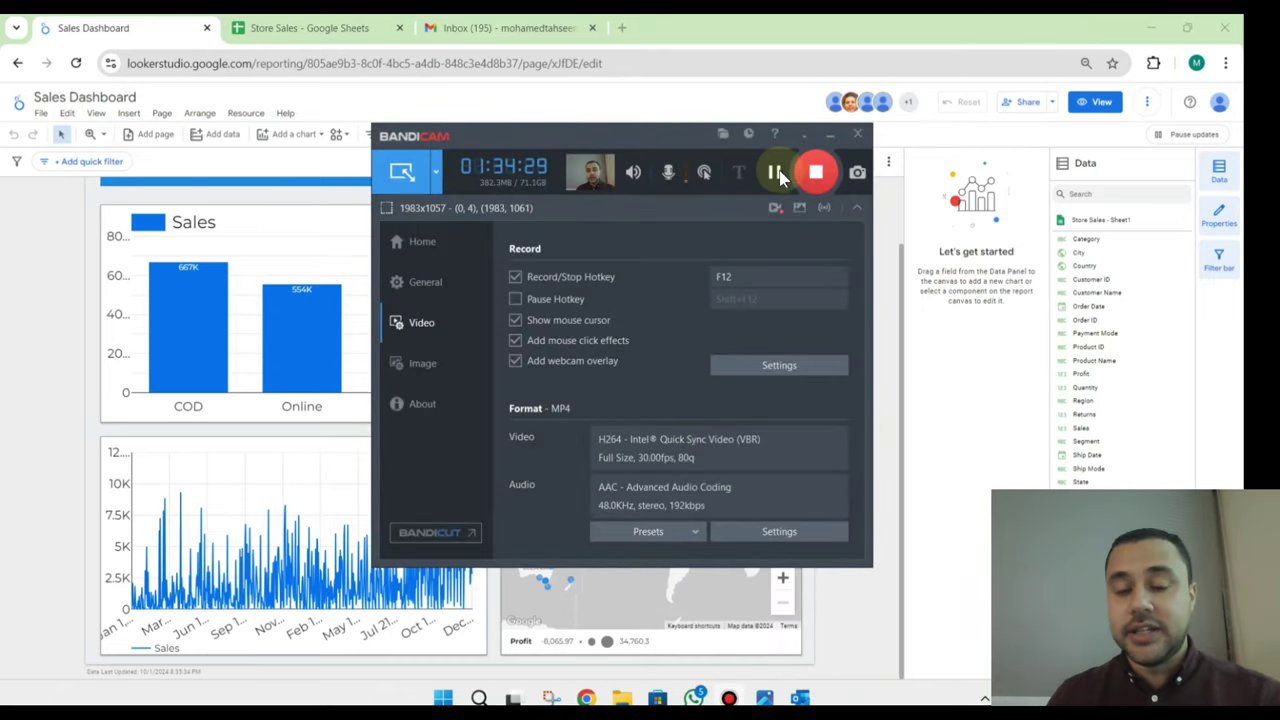
click(775, 172)
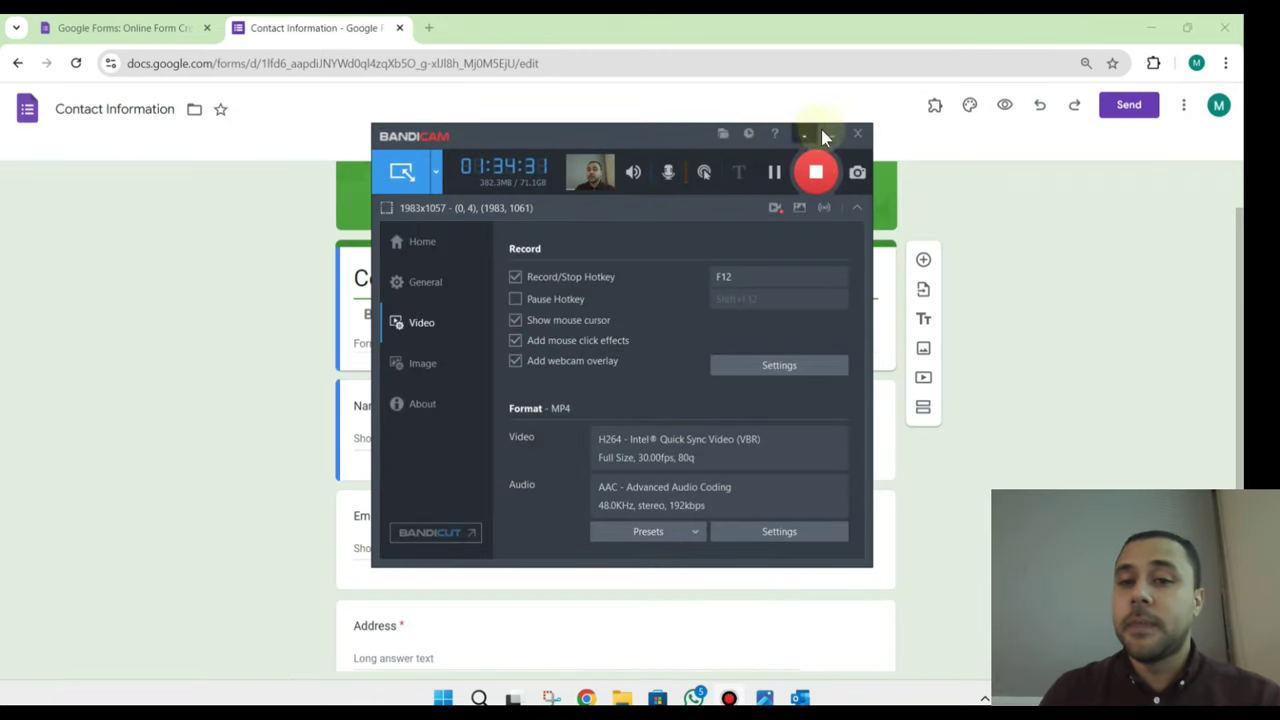
click(830, 133)
click(1033, 444)
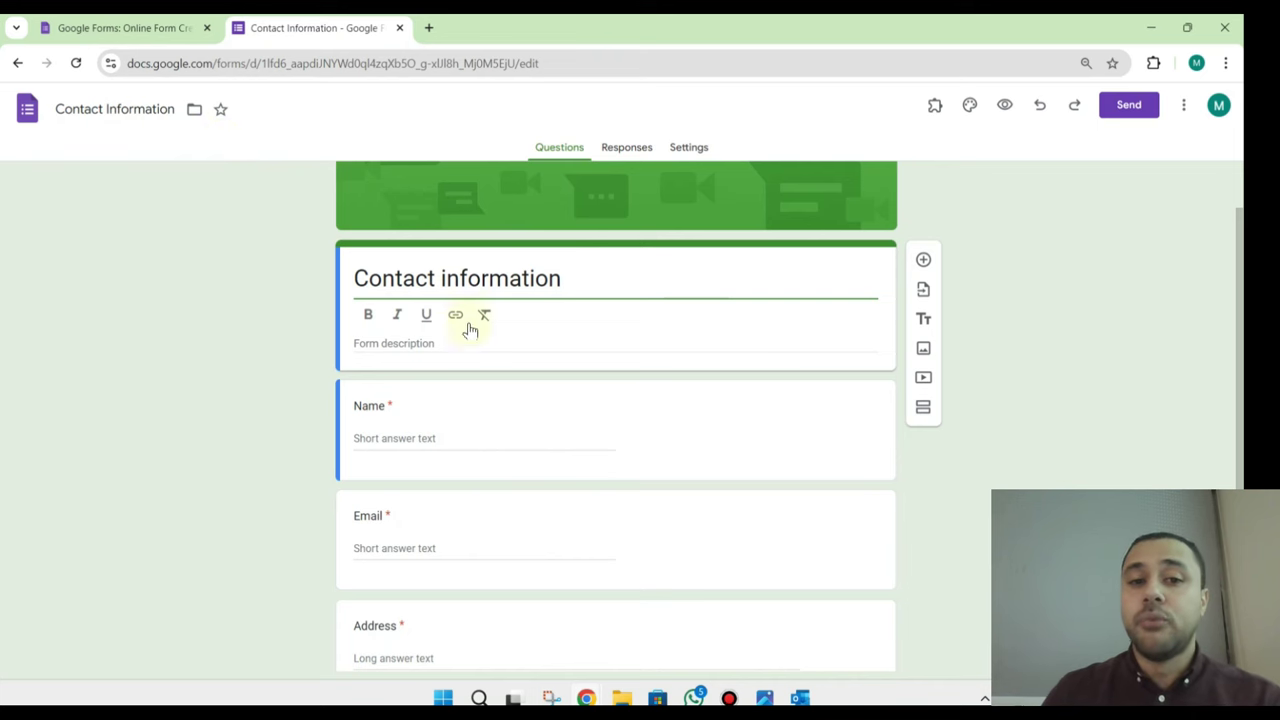
Retitle the form 'Customer Form'
scroll(511, 241, down, 1)
double_click(530, 197)
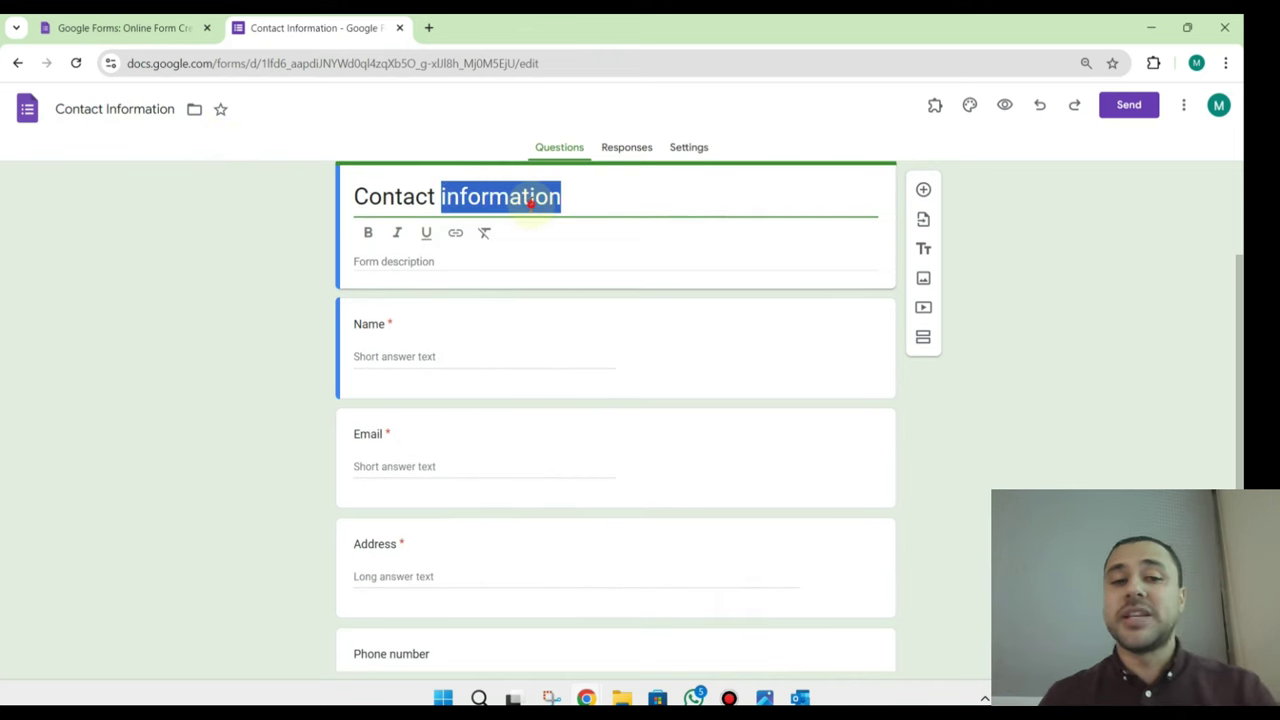
triple_click(530, 197)
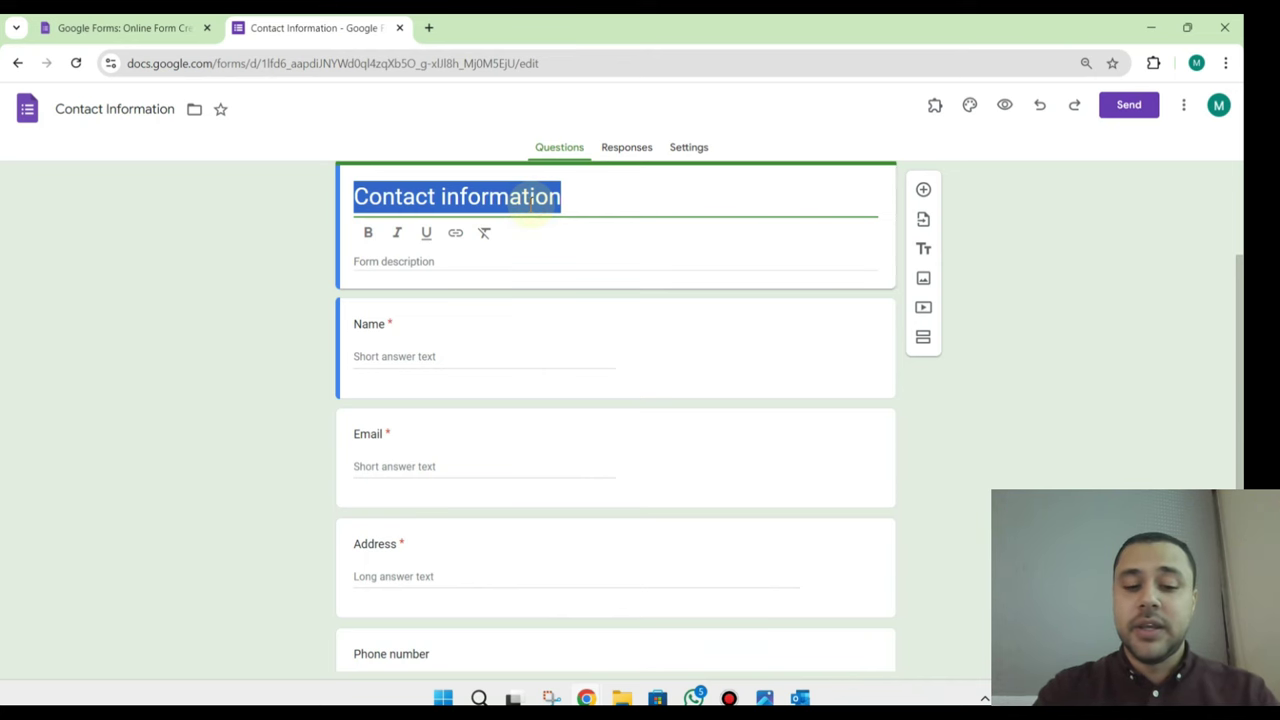
text(For)
key(BackSpace)
key(BackSpace)
key(BackSpace)
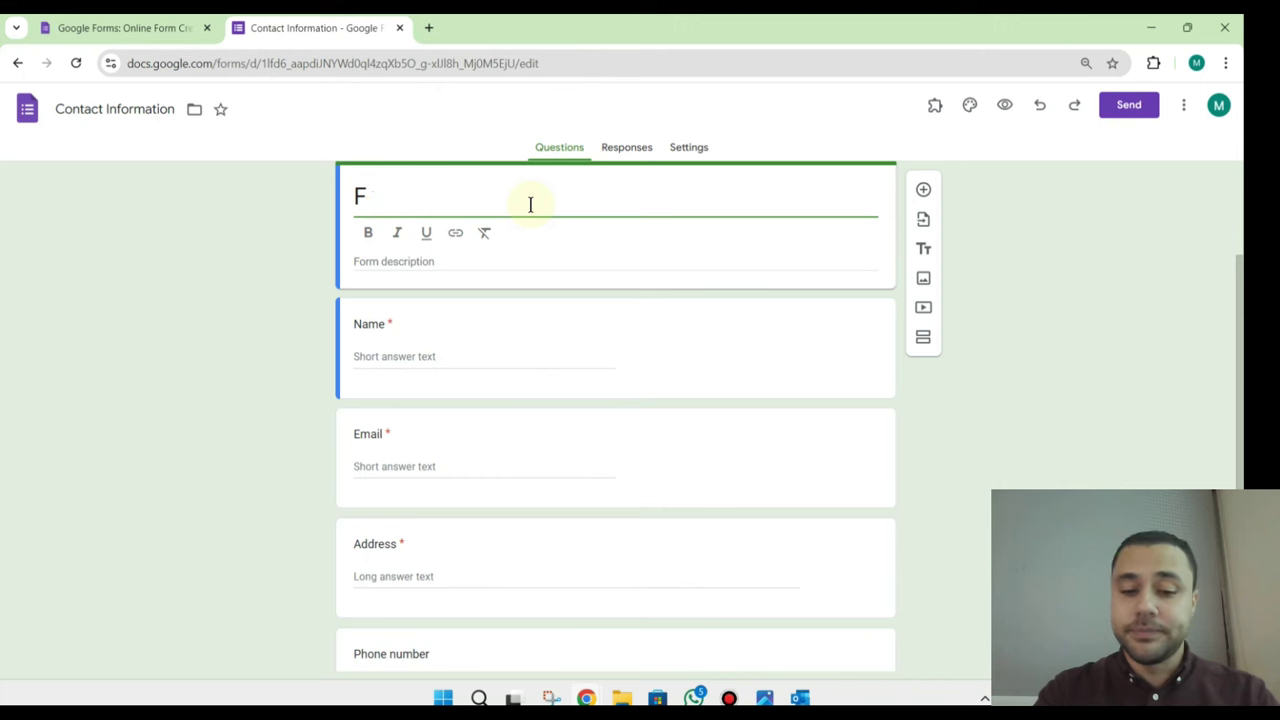
text(Custo)
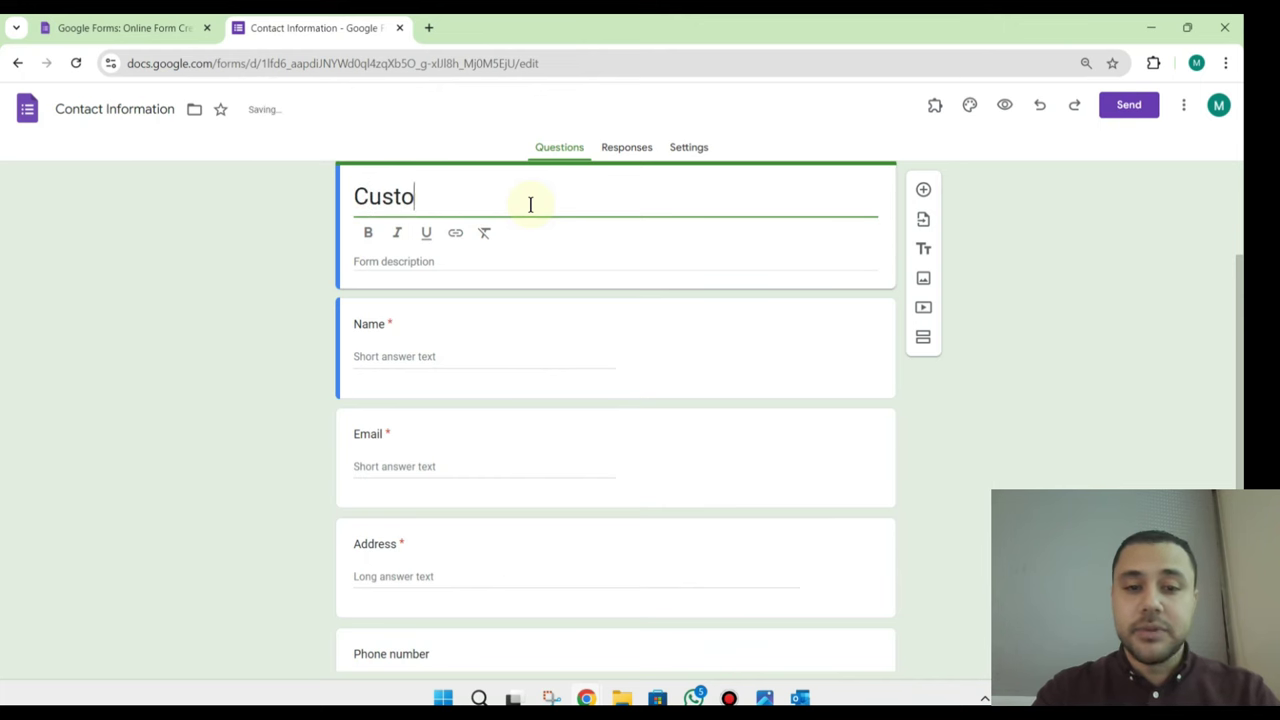
text(mer Form)
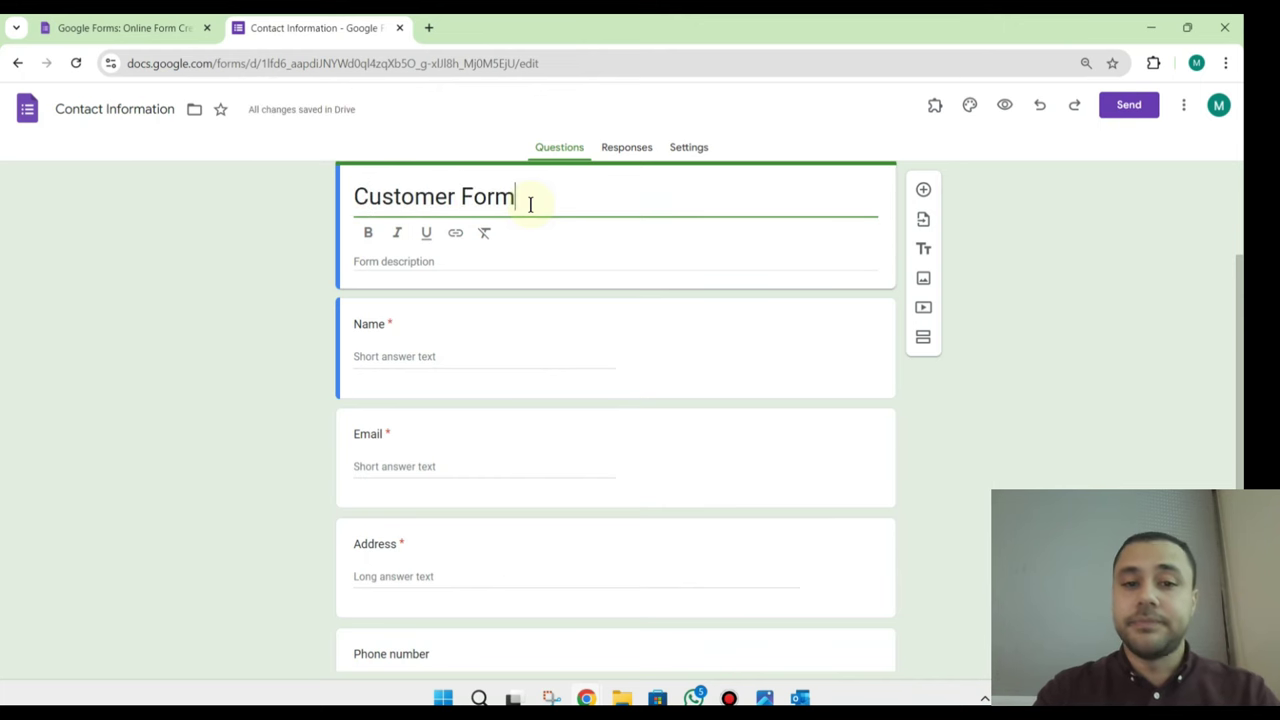
Try a character-length response validation on the Name question, then remove it
click(489, 328)
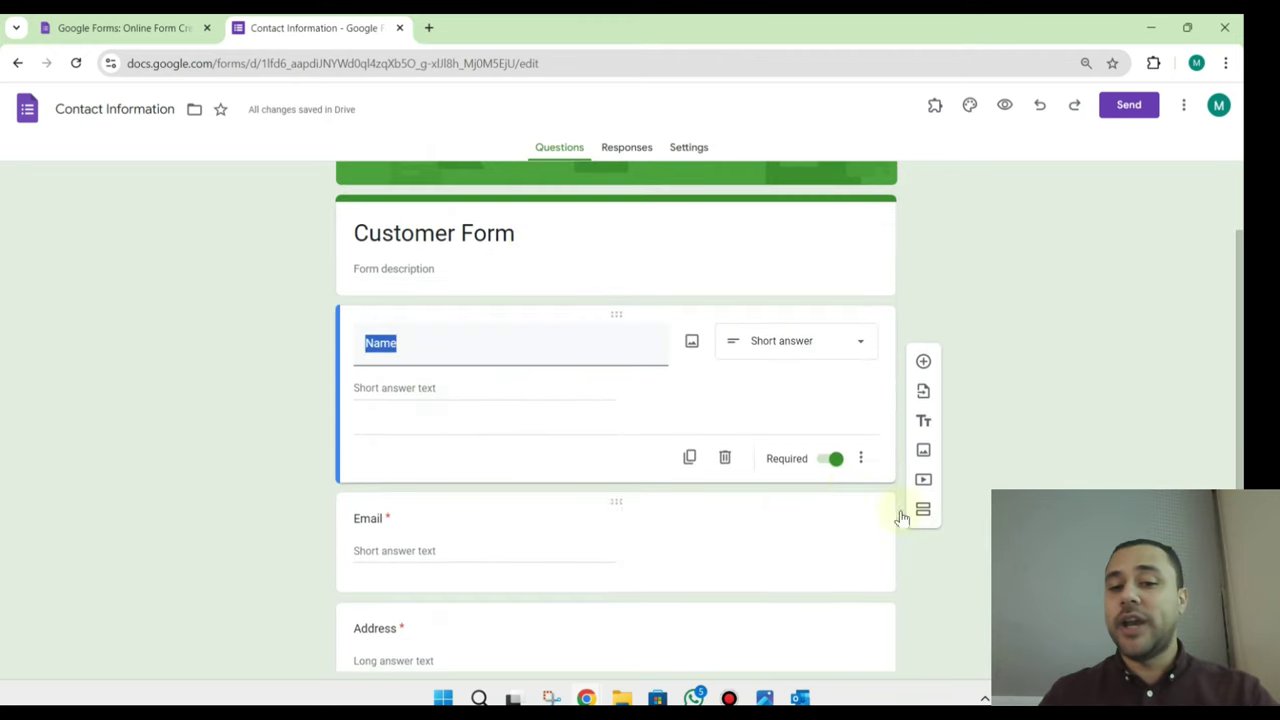
click(860, 457)
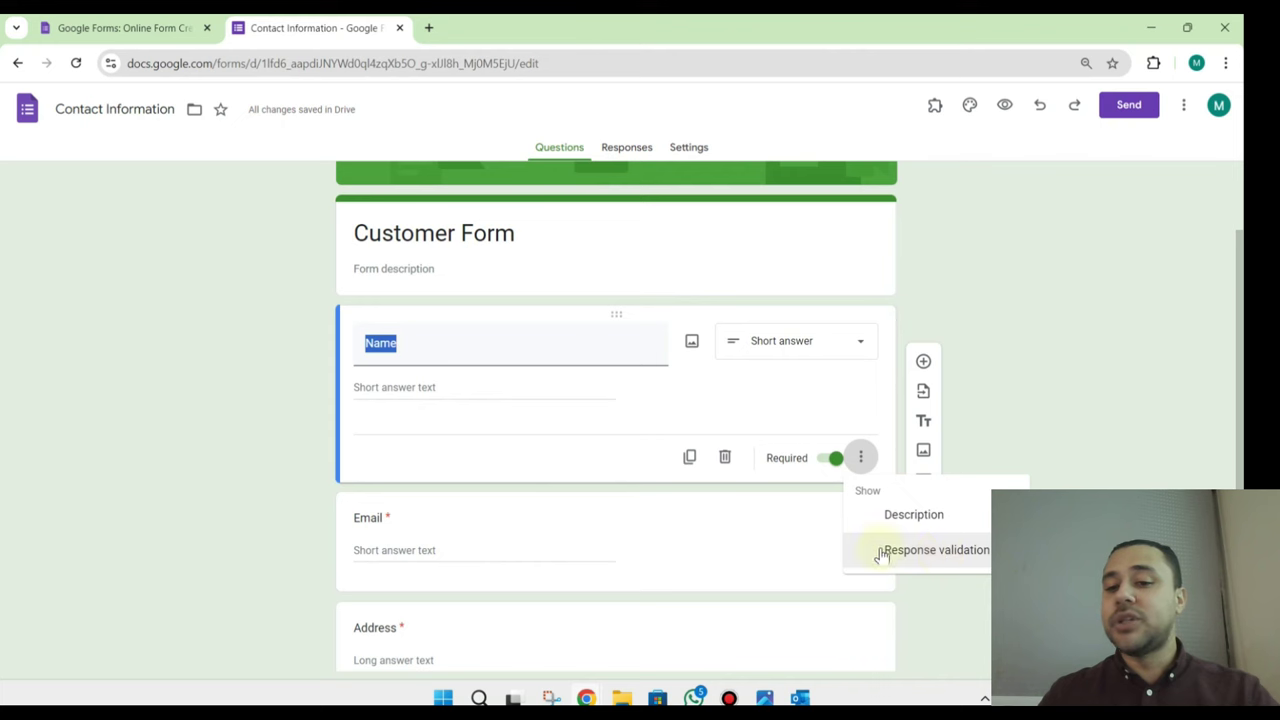
click(924, 555)
click(445, 433)
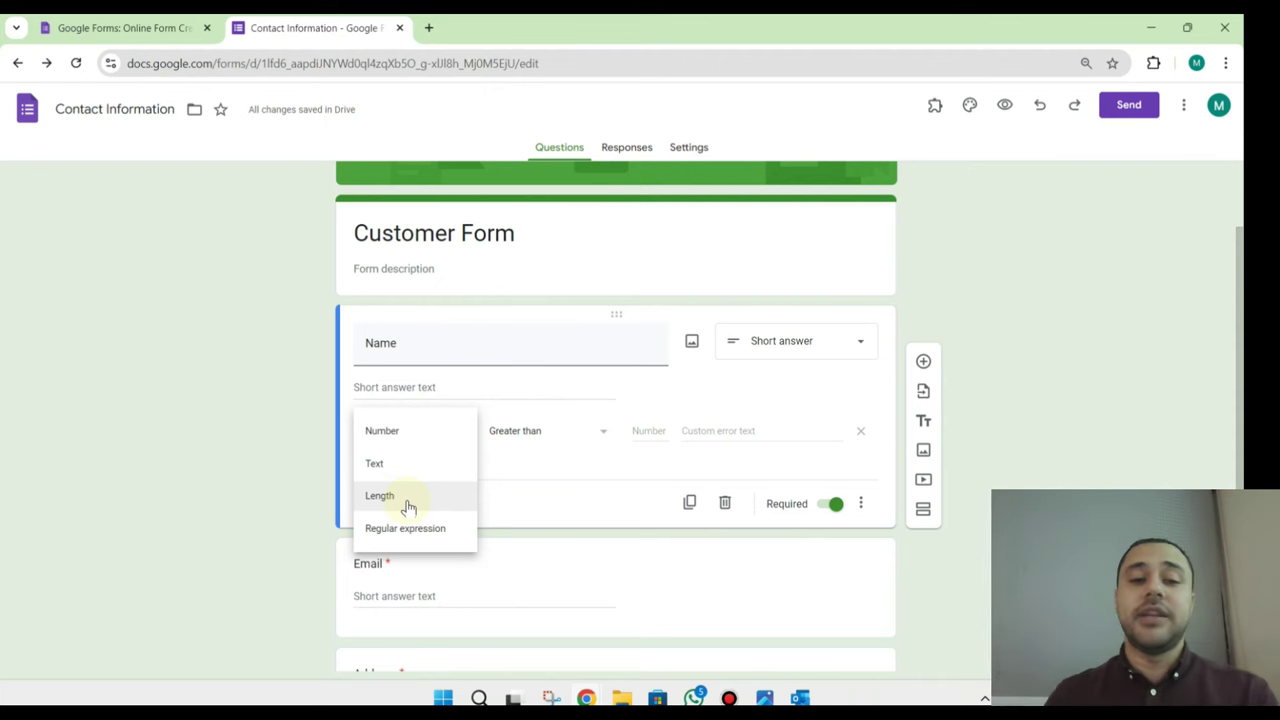
click(408, 507)
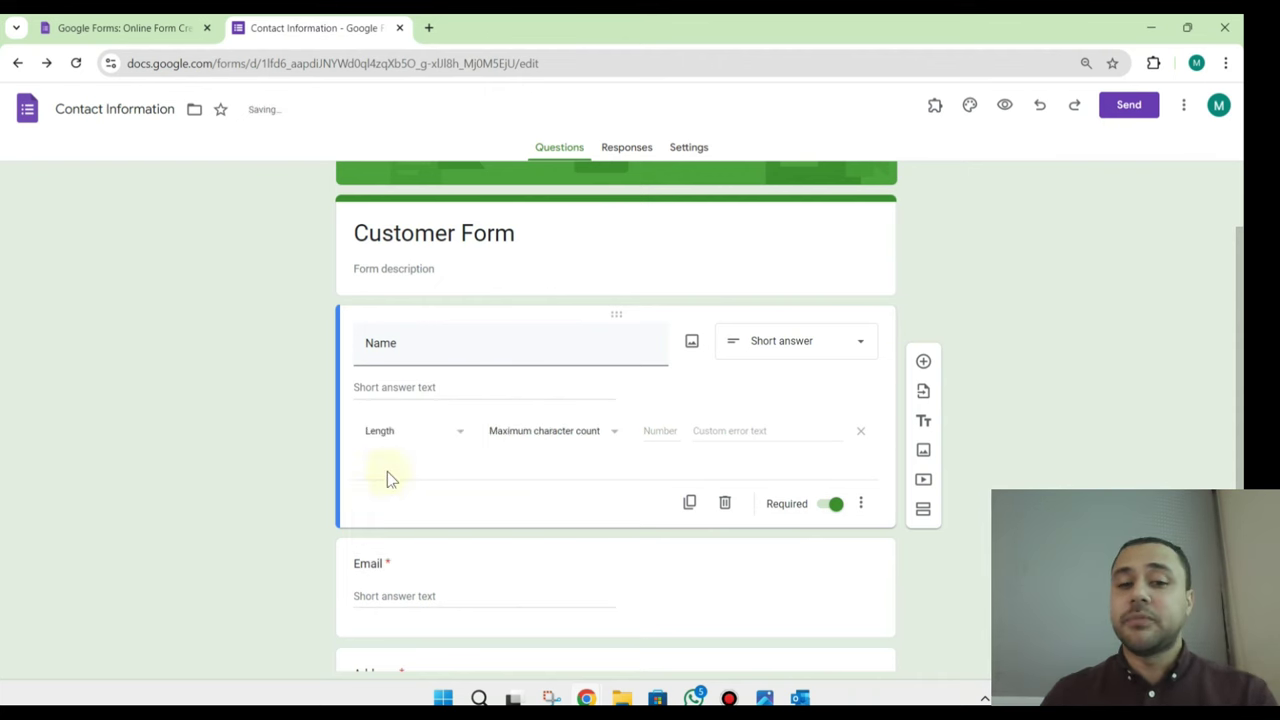
click(570, 432)
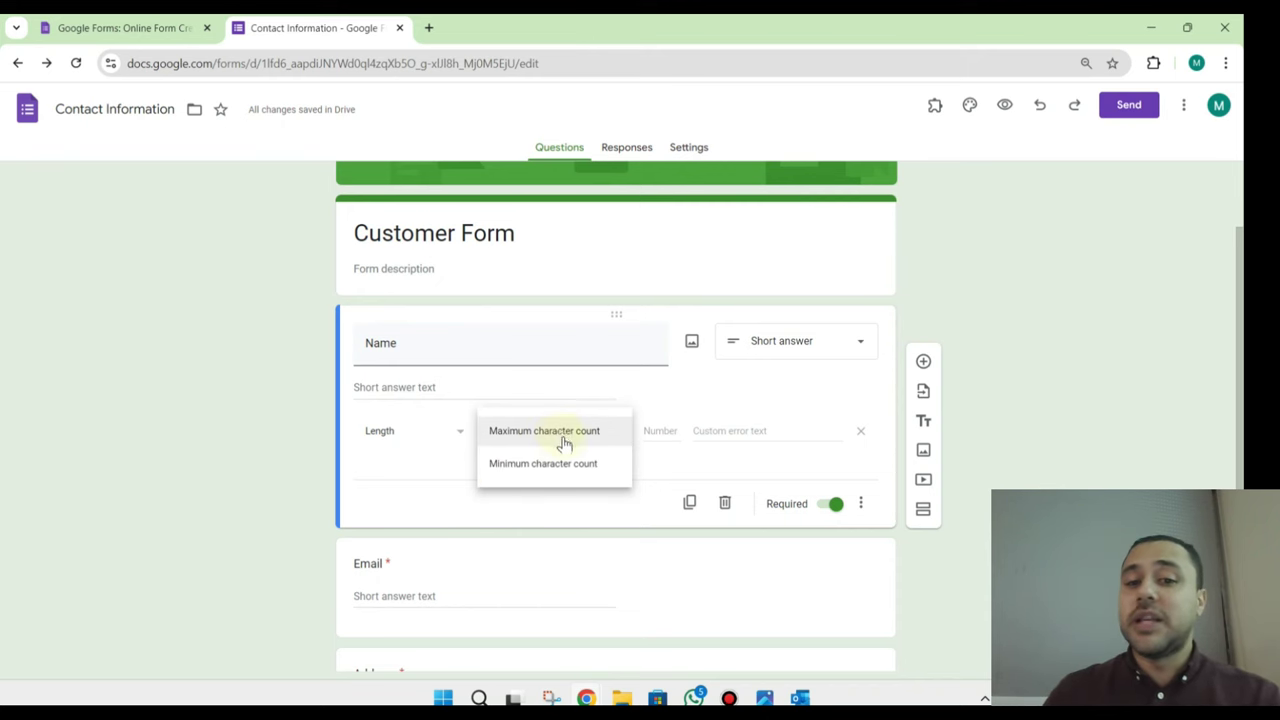
click(558, 432)
click(580, 436)
click(571, 465)
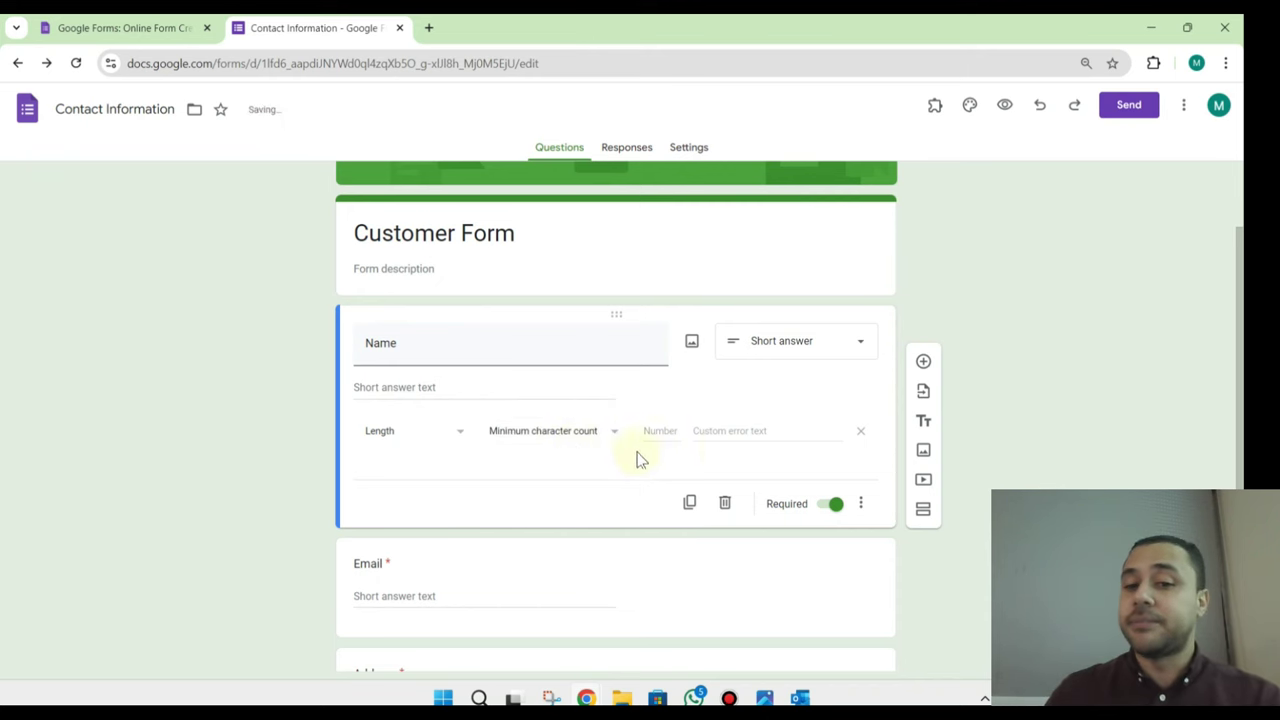
click(858, 431)
Delete the Address question from the form
scroll(430, 490, down, 1)
click(452, 468)
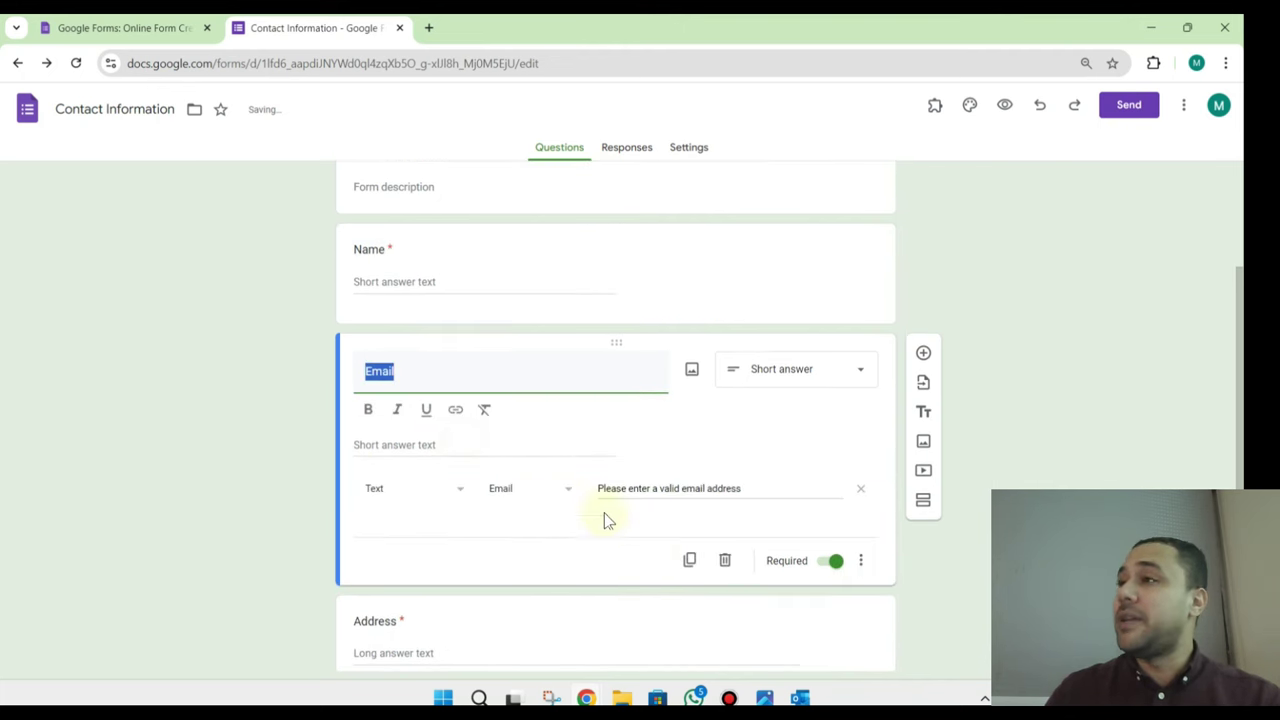
scroll(590, 518, down, 2)
scroll(520, 470, down, 1)
click(525, 450)
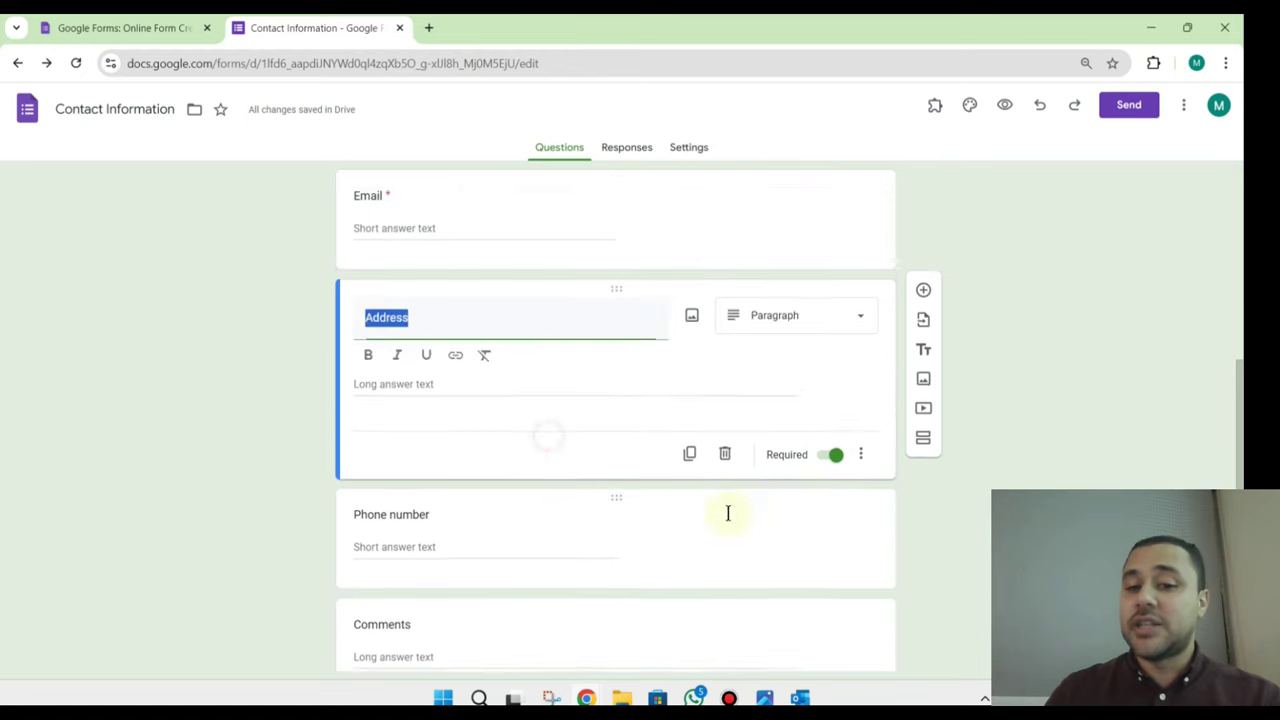
click(860, 461)
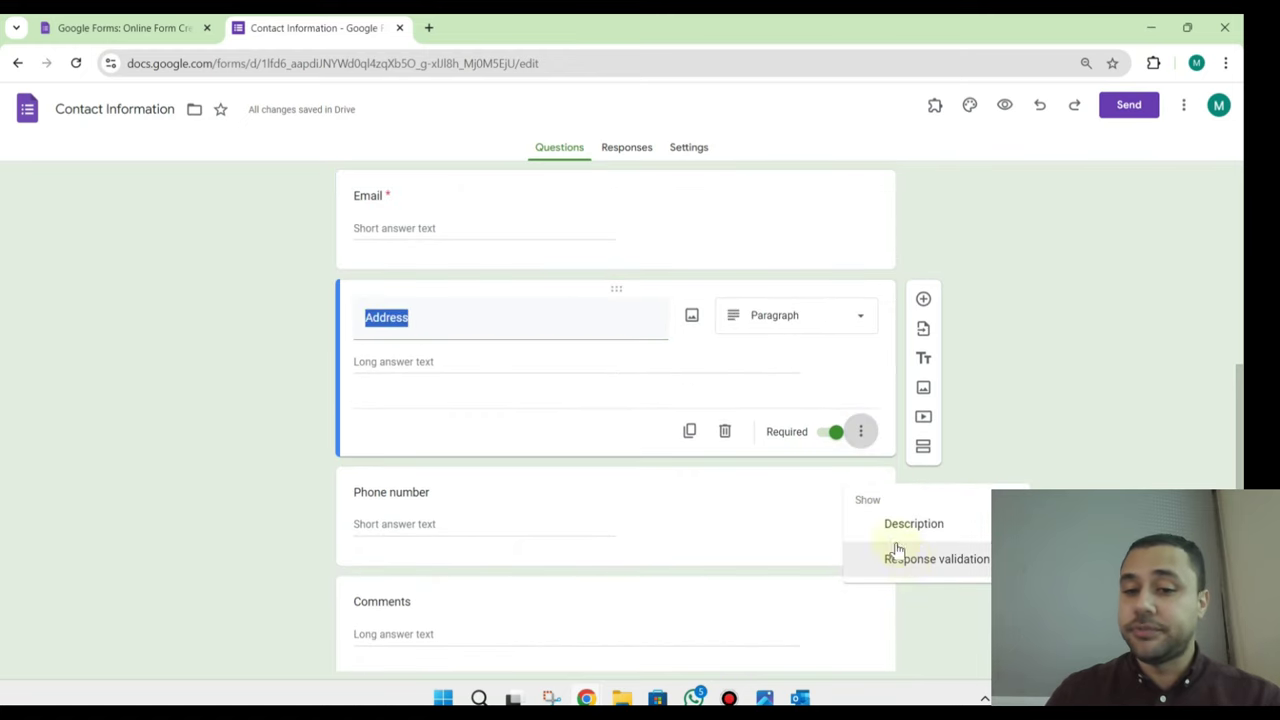
click(724, 440)
click(724, 440)
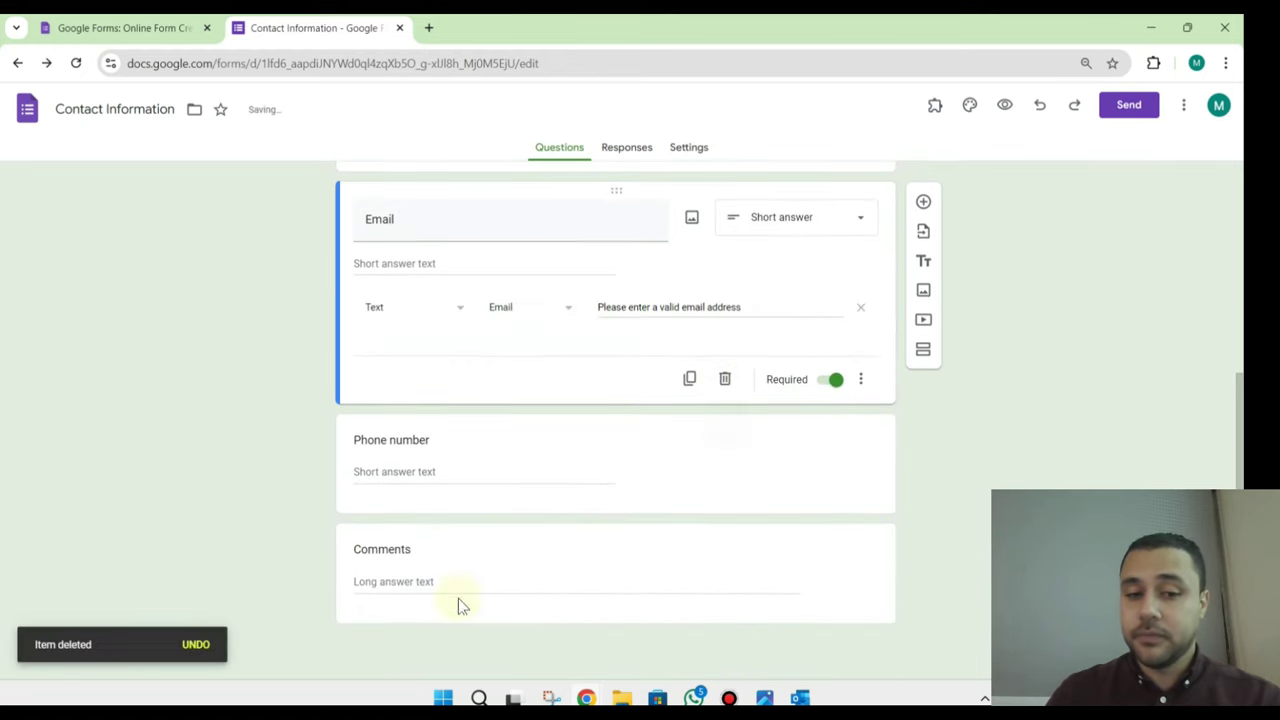
Make the Comments question required and preview the live form
click(506, 470)
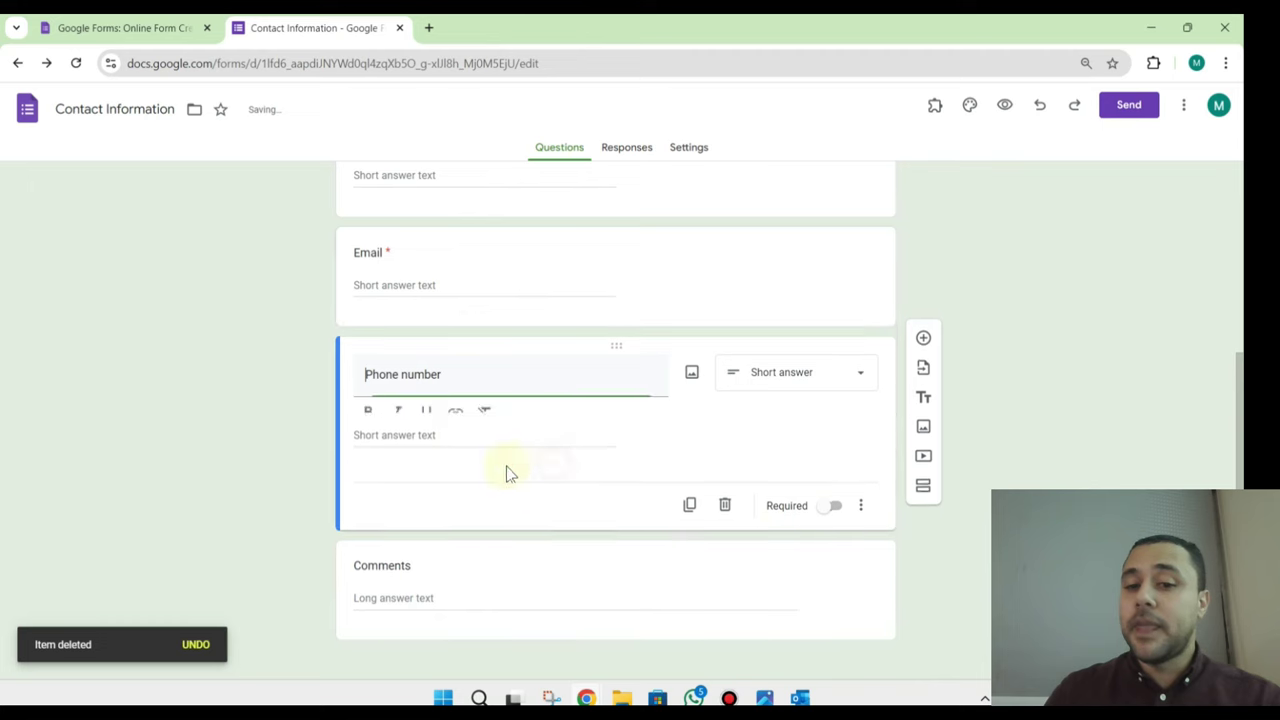
click(537, 537)
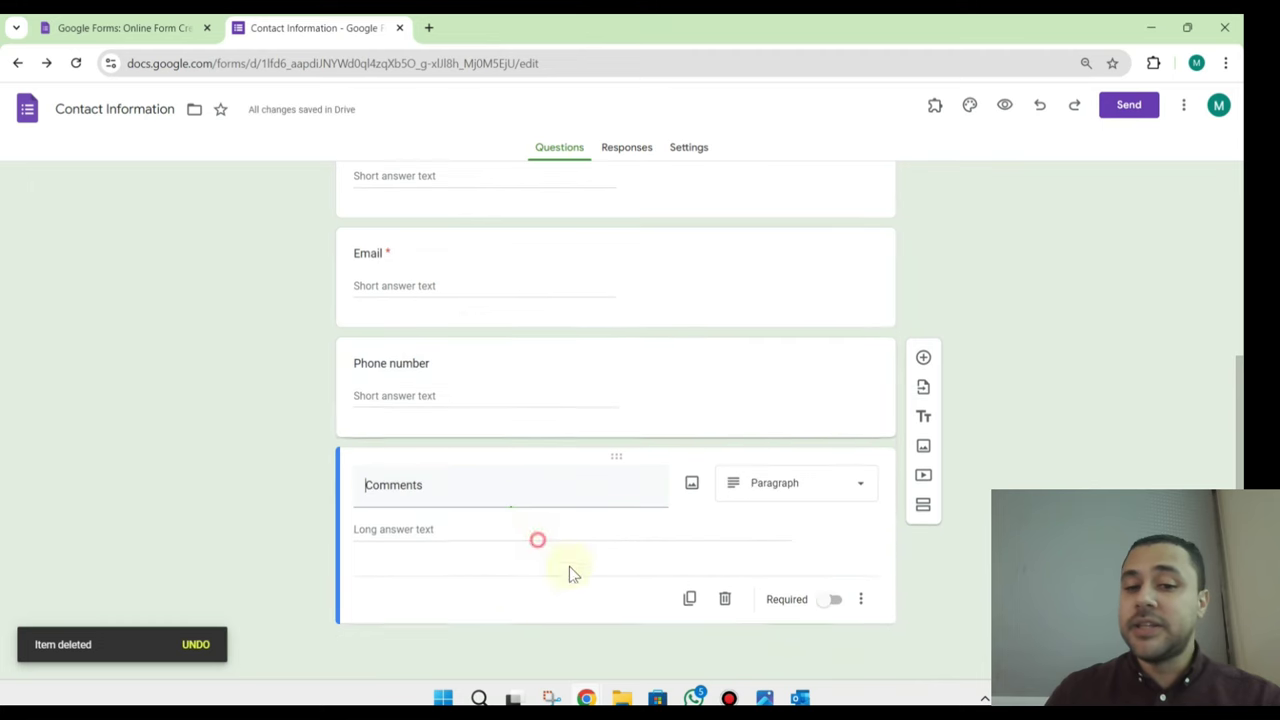
click(830, 601)
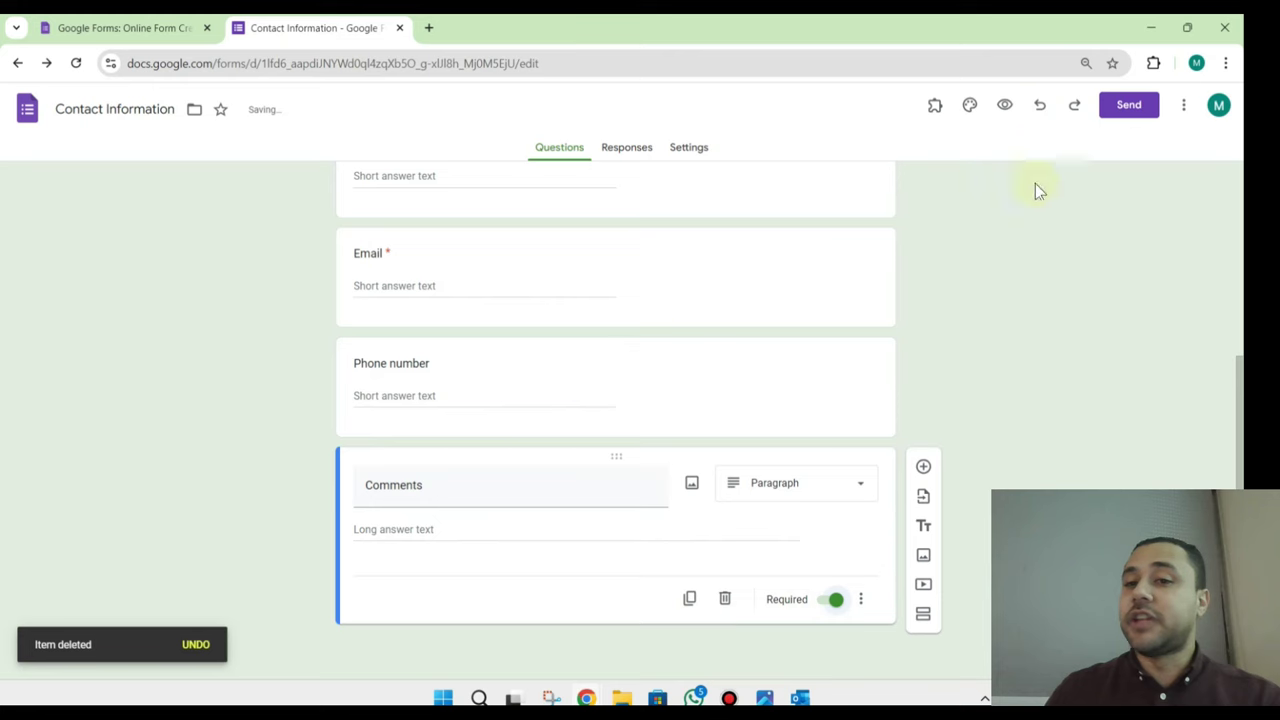
click(1005, 104)
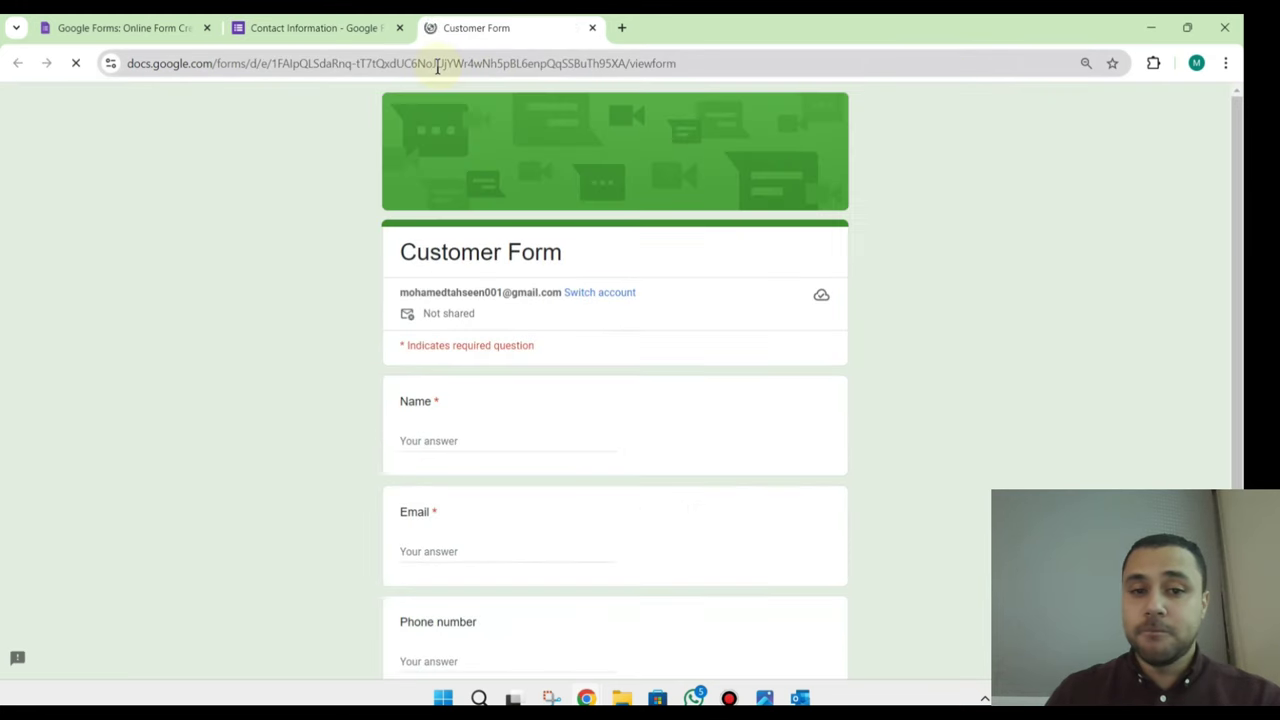
right_click(438, 68)
click(335, 28)
click(688, 147)
scroll(690, 350, down, 1)
click(846, 348)
scroll(800, 390, down, 1)
scroll(770, 435, down, 2)
scroll(800, 445, down, 1)
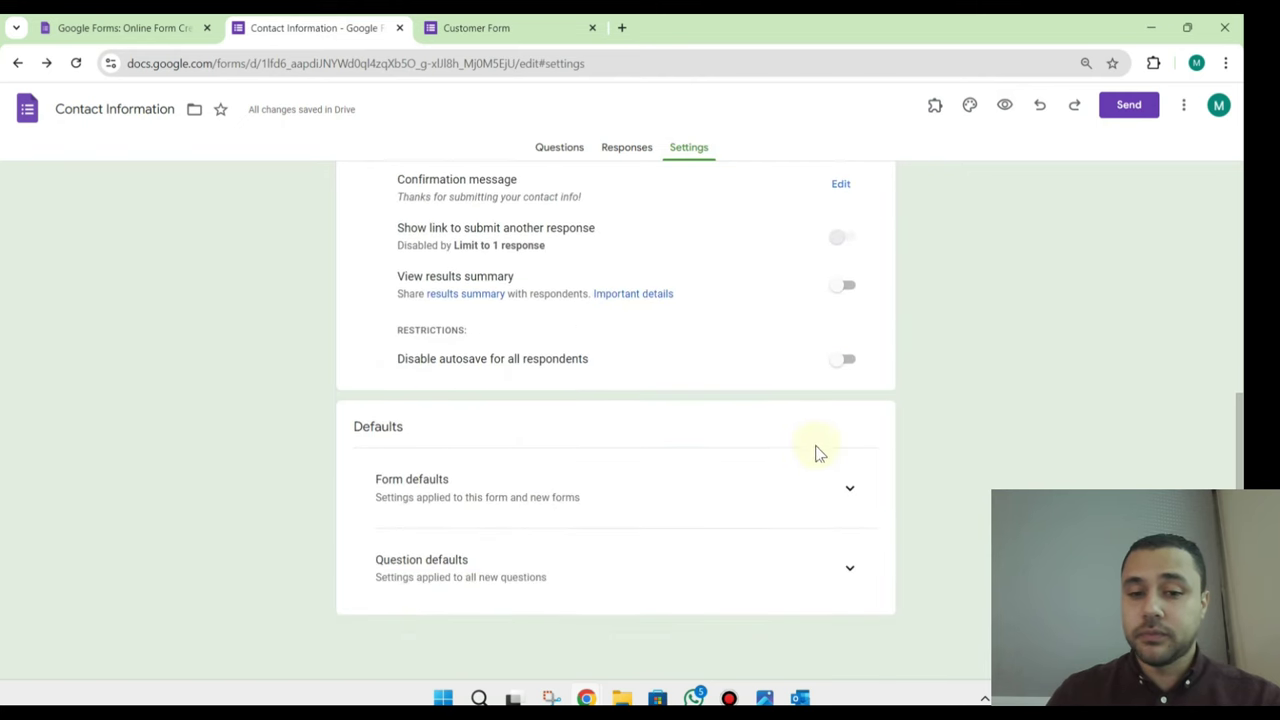
click(858, 484)
scroll(845, 430, up, 5)
click(850, 346)
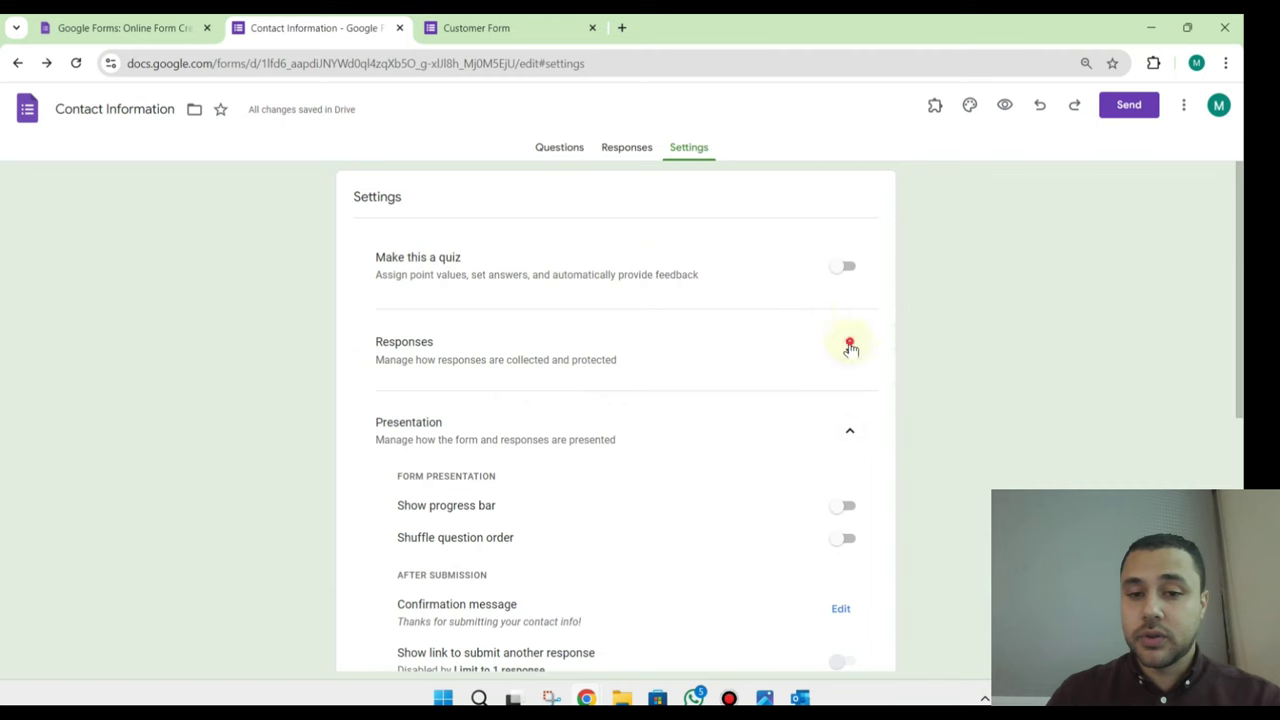
click(480, 28)
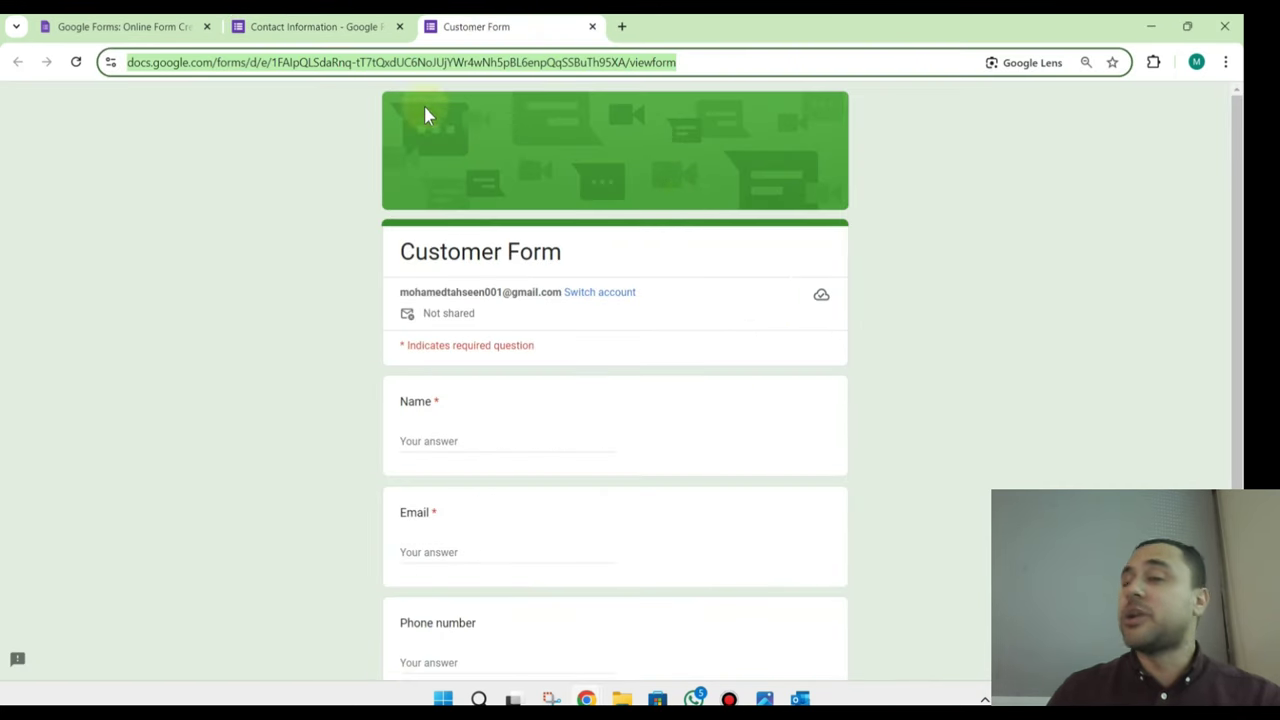
right_click(490, 62)
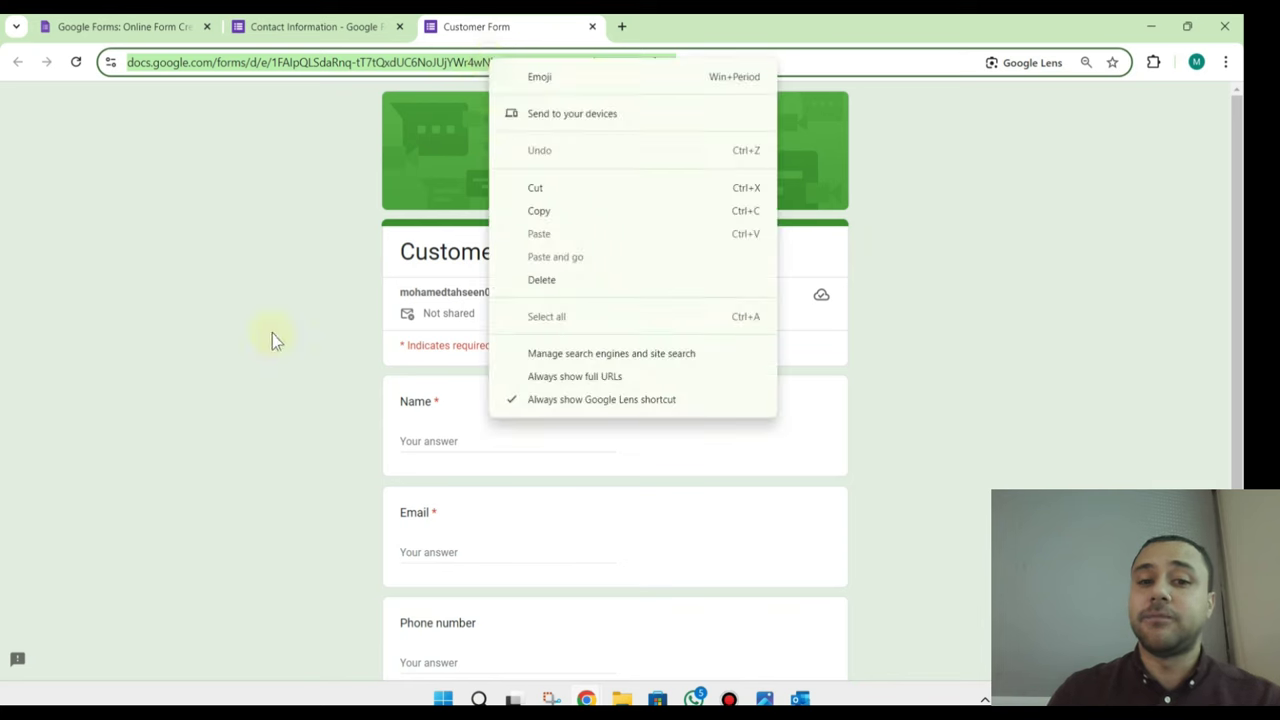
Fill in a test name and email address on the live Customer Form
click(265, 335)
click(493, 441)
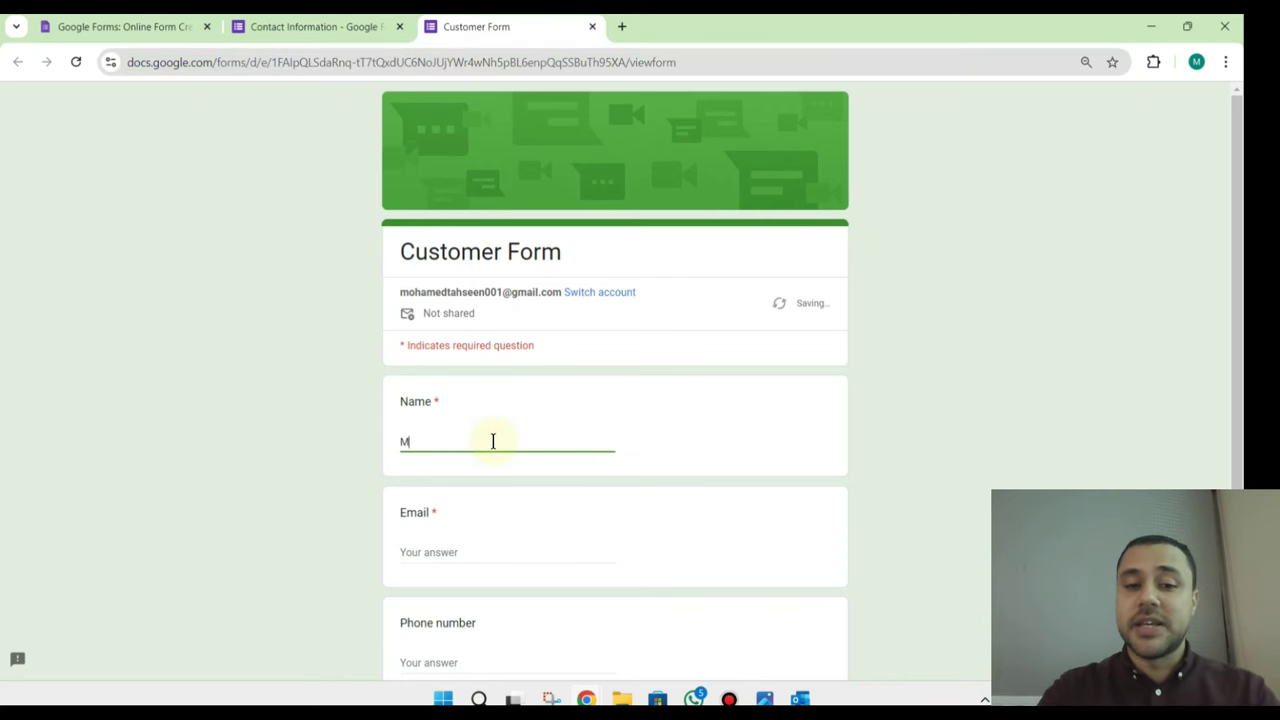
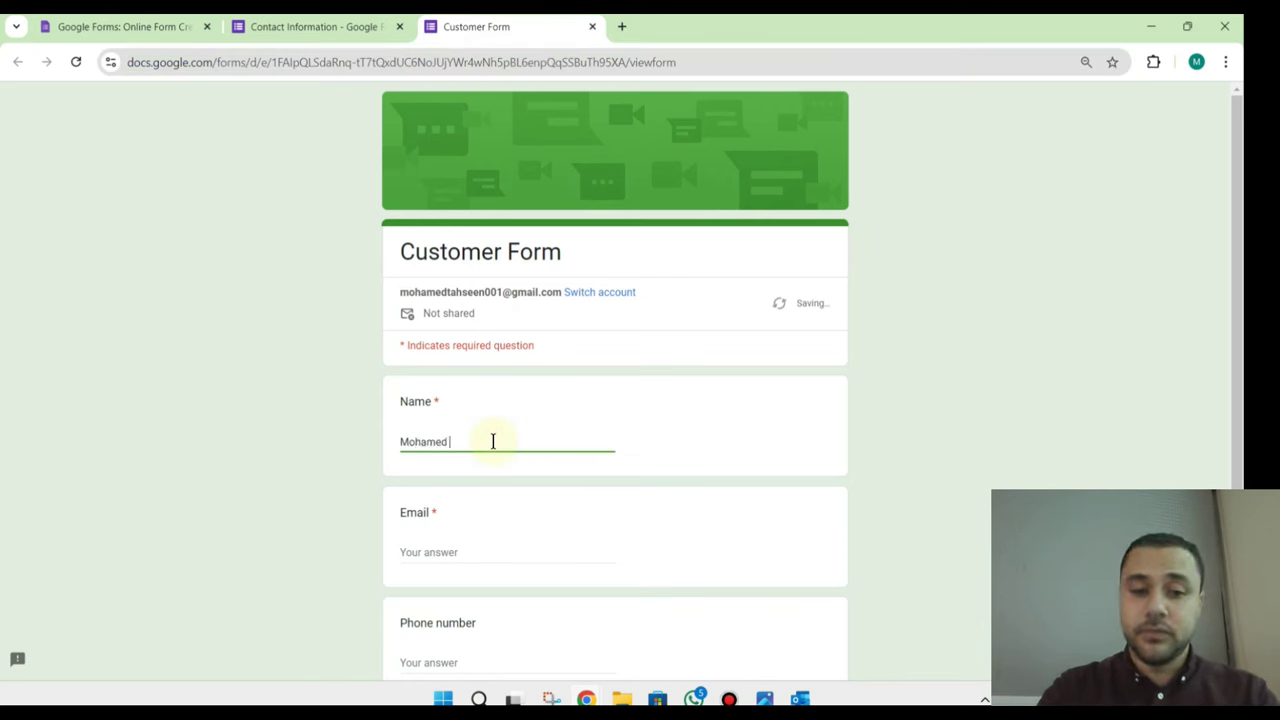
click(462, 550)
Enter a phone number and the comment 'Hi', submit, and return to the editor
scroll(420, 534, down, 3)
click(430, 393)
text(wqe)
key(BackSpace)
key(BackSpace)
key(BackSpace)
text(213213213)
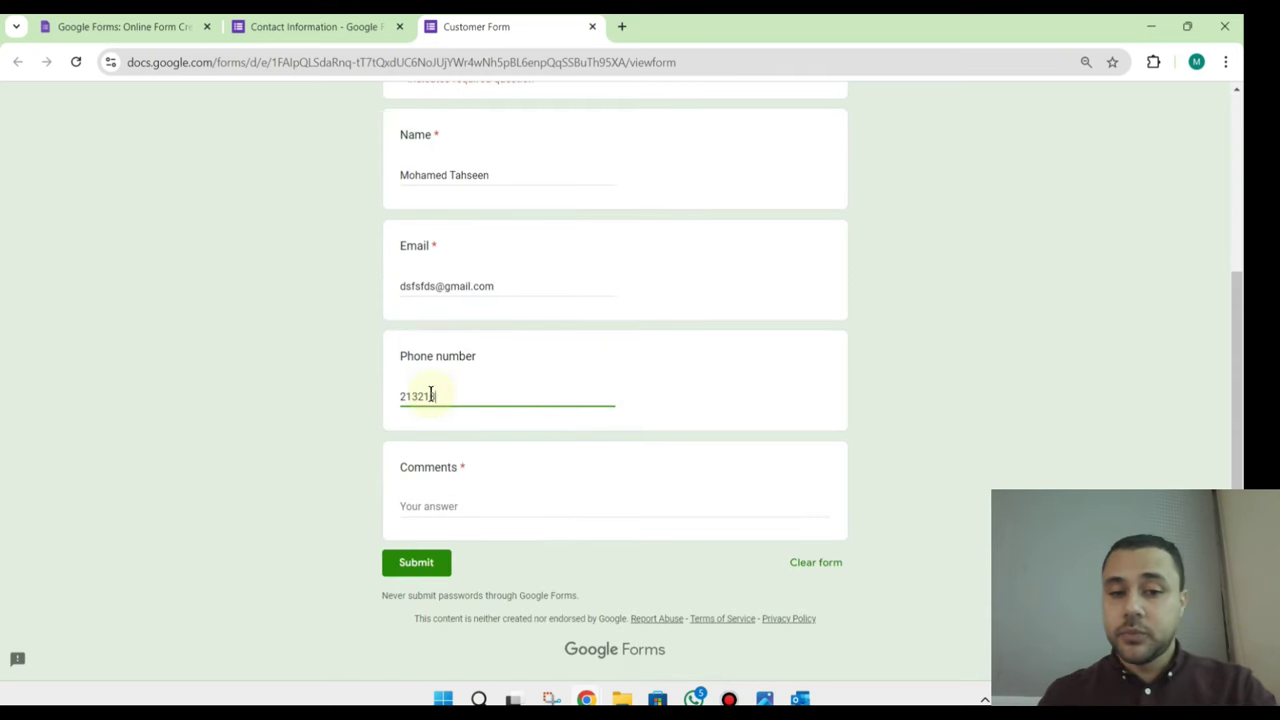
click(488, 510)
text(h)
key(BackSpace)
text(Hi)
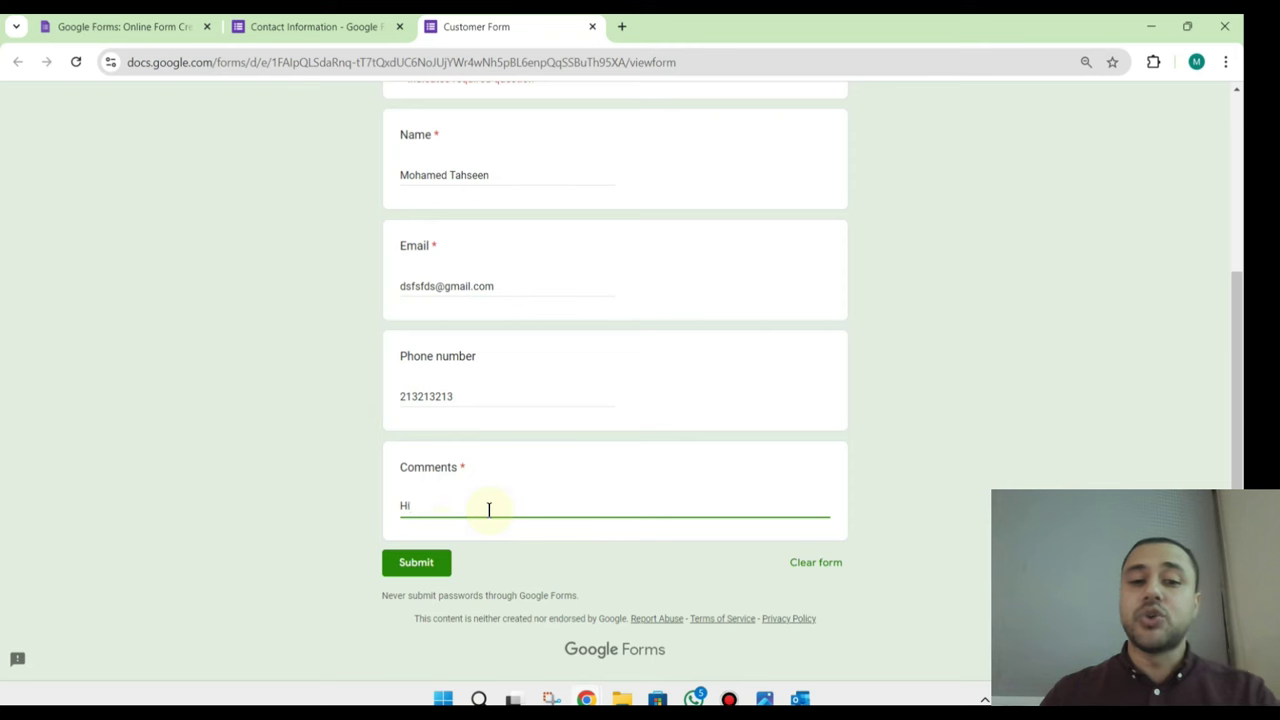
click(416, 561)
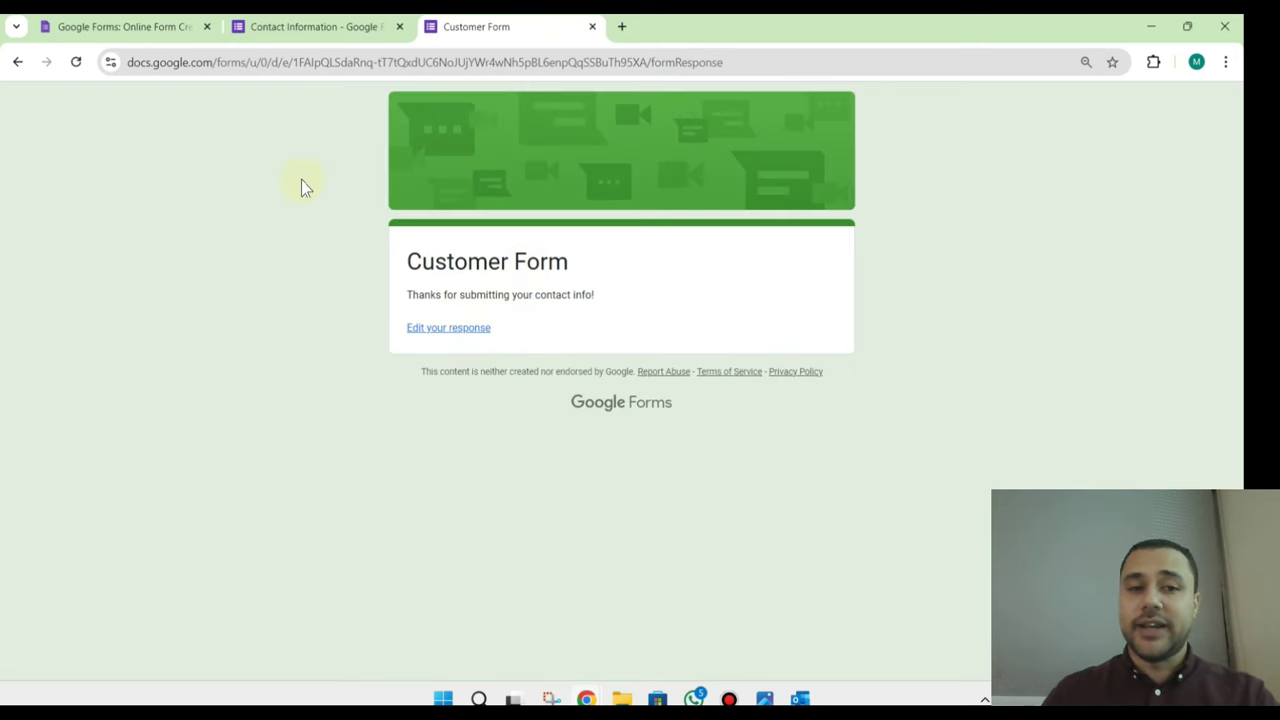
click(285, 26)
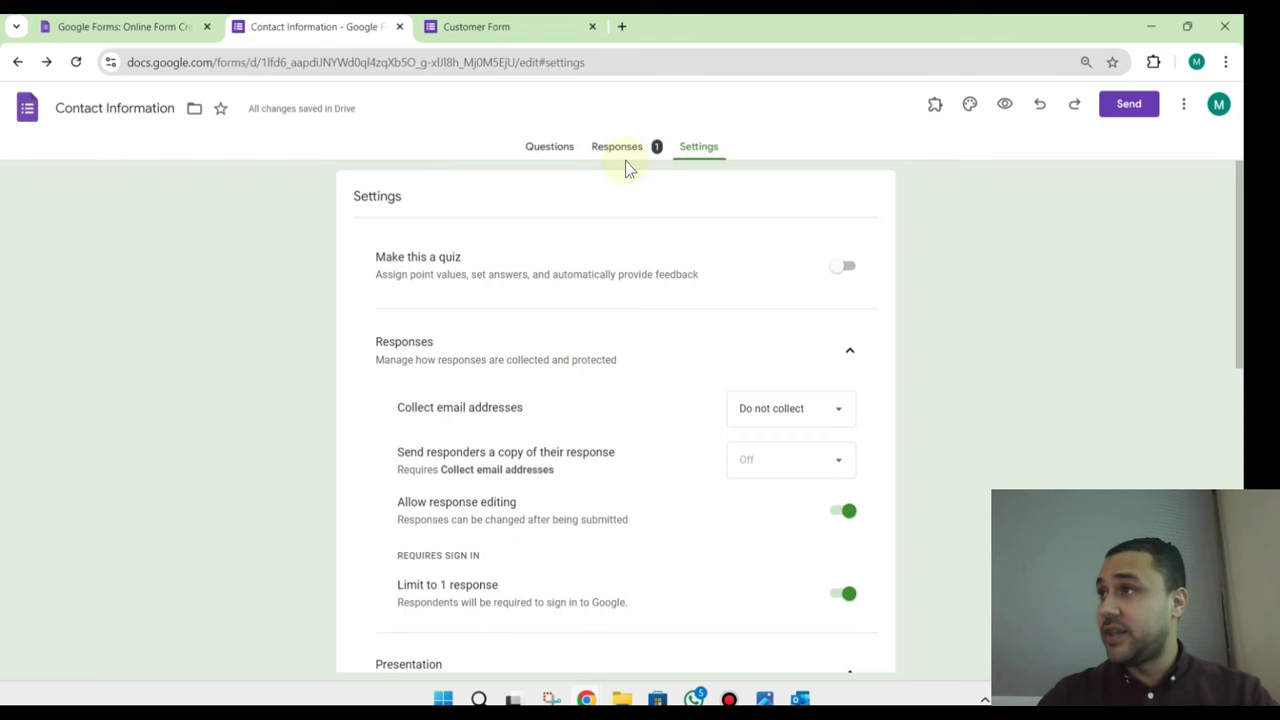
Link the form responses to a new spreadsheet, Contact Information (Responses)
click(638, 152)
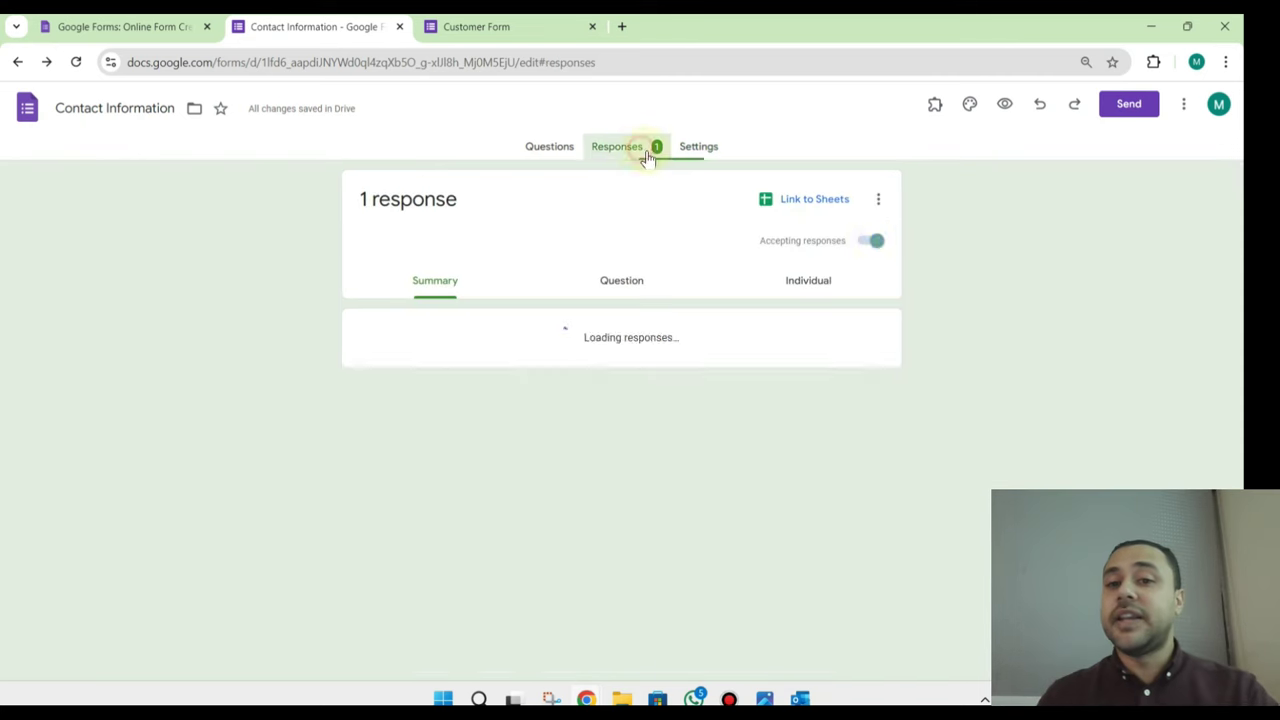
click(791, 205)
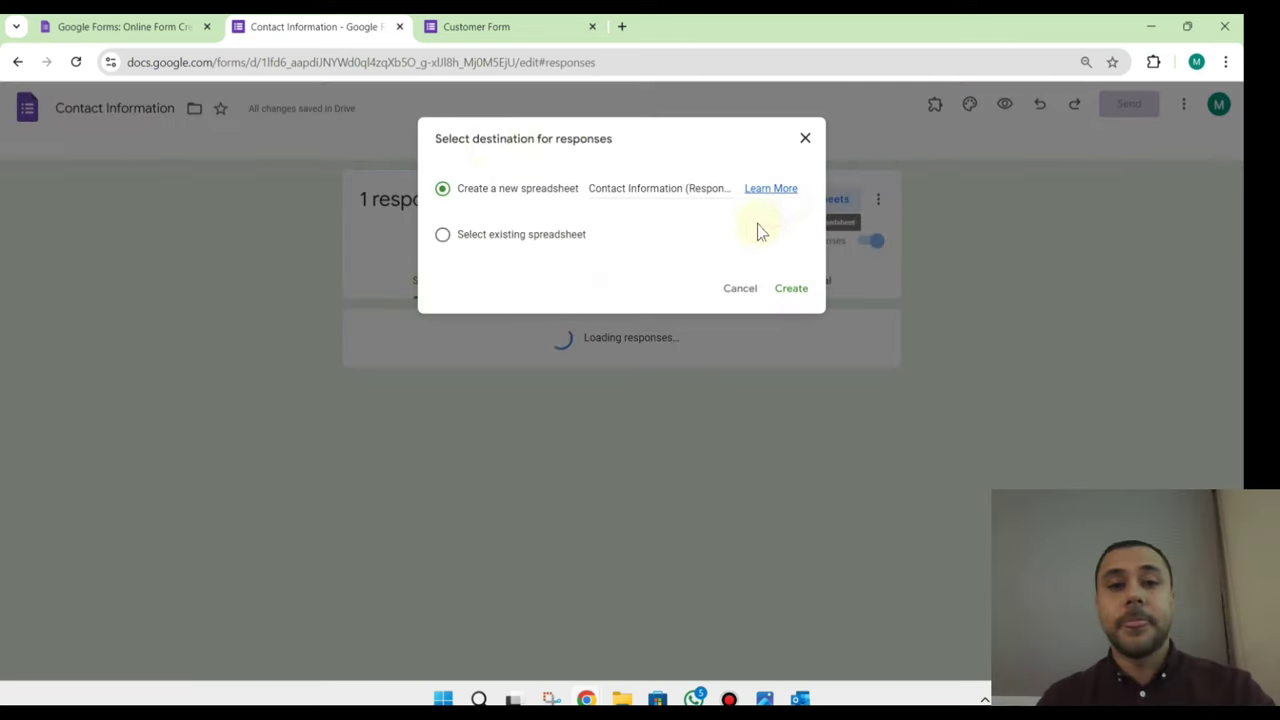
click(792, 289)
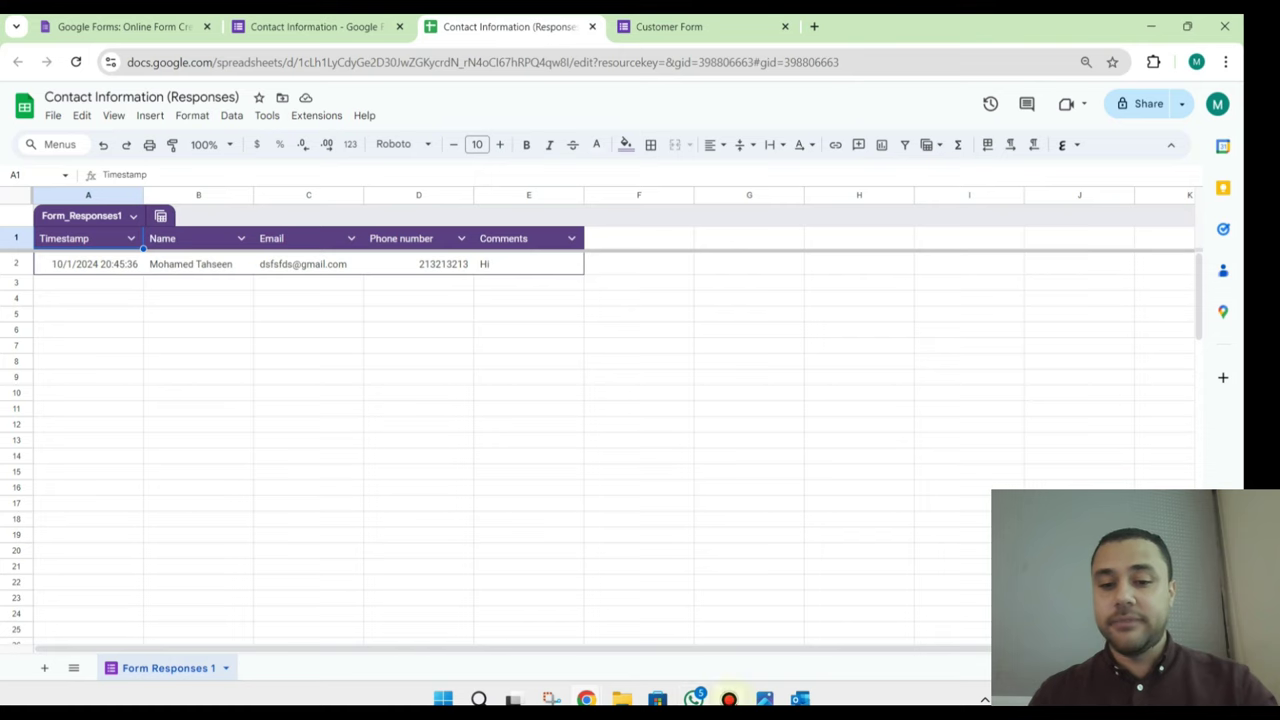
Hide the Bandicam window and close Microsoft Store to reach the Looker Studio add-data page
click(774, 171)
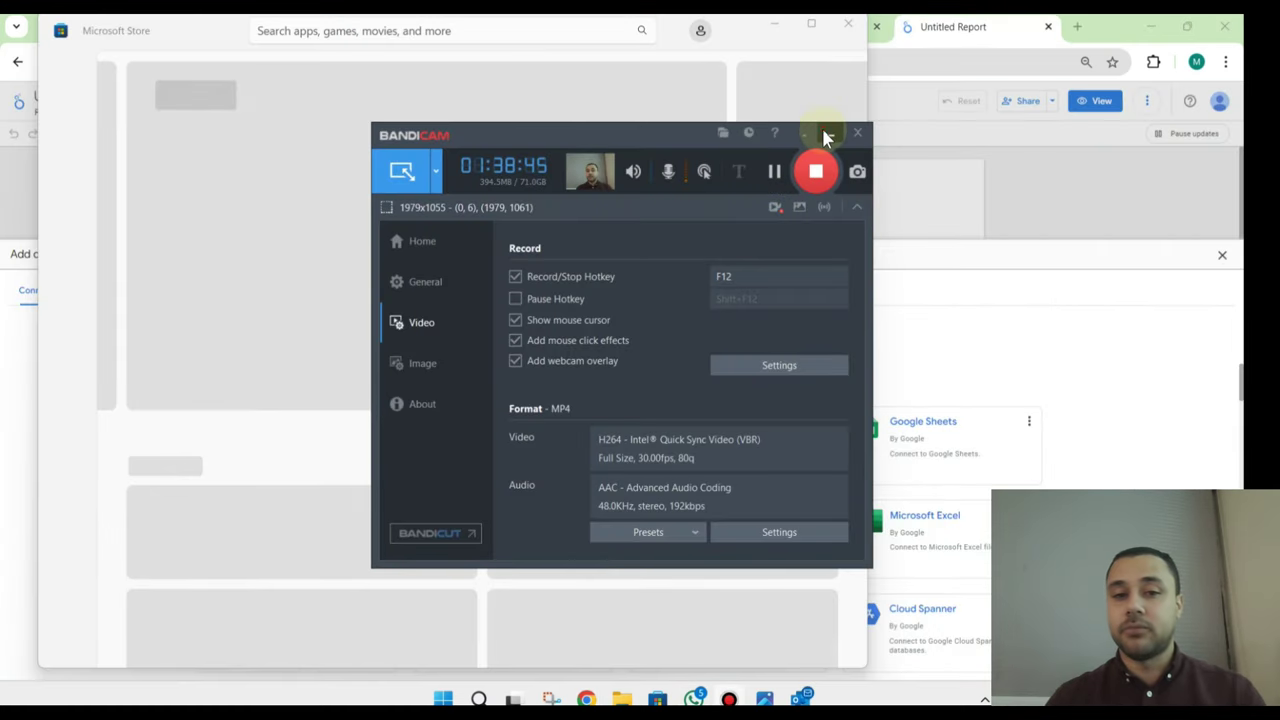
click(816, 132)
click(848, 23)
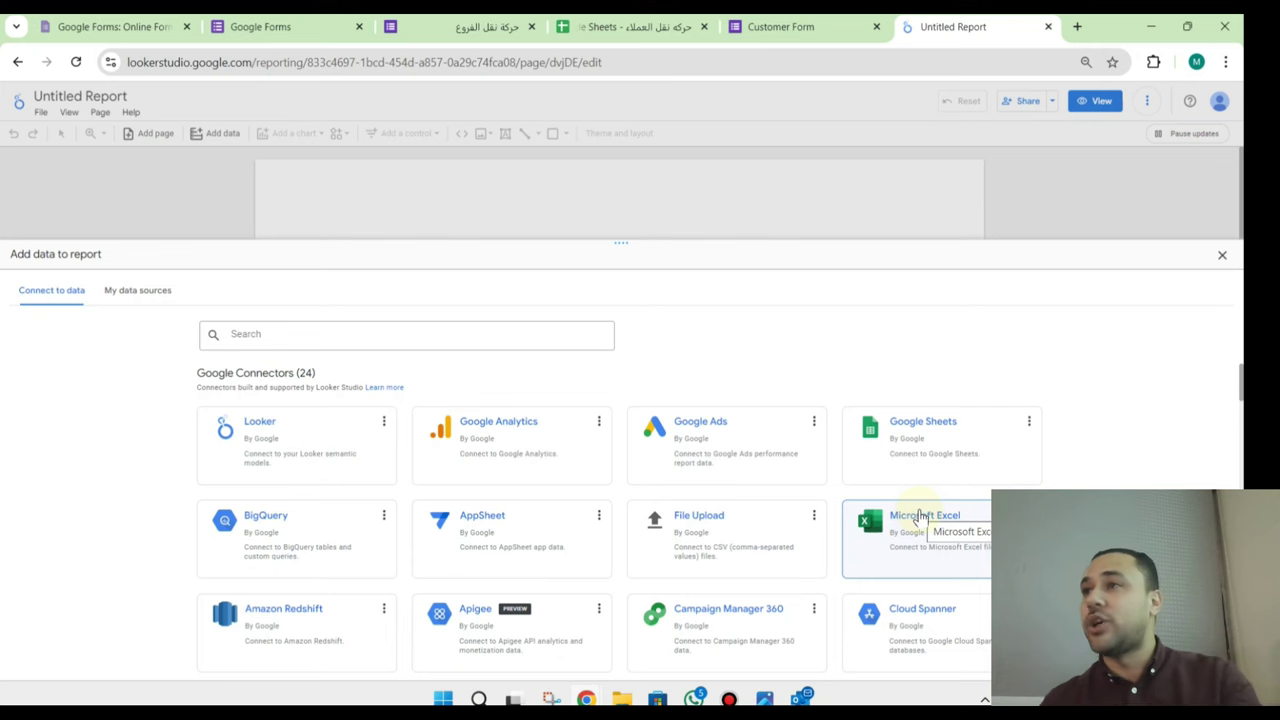
Browse Google Sheets files under Owned by me and All items, then close the Add data panel
click(921, 457)
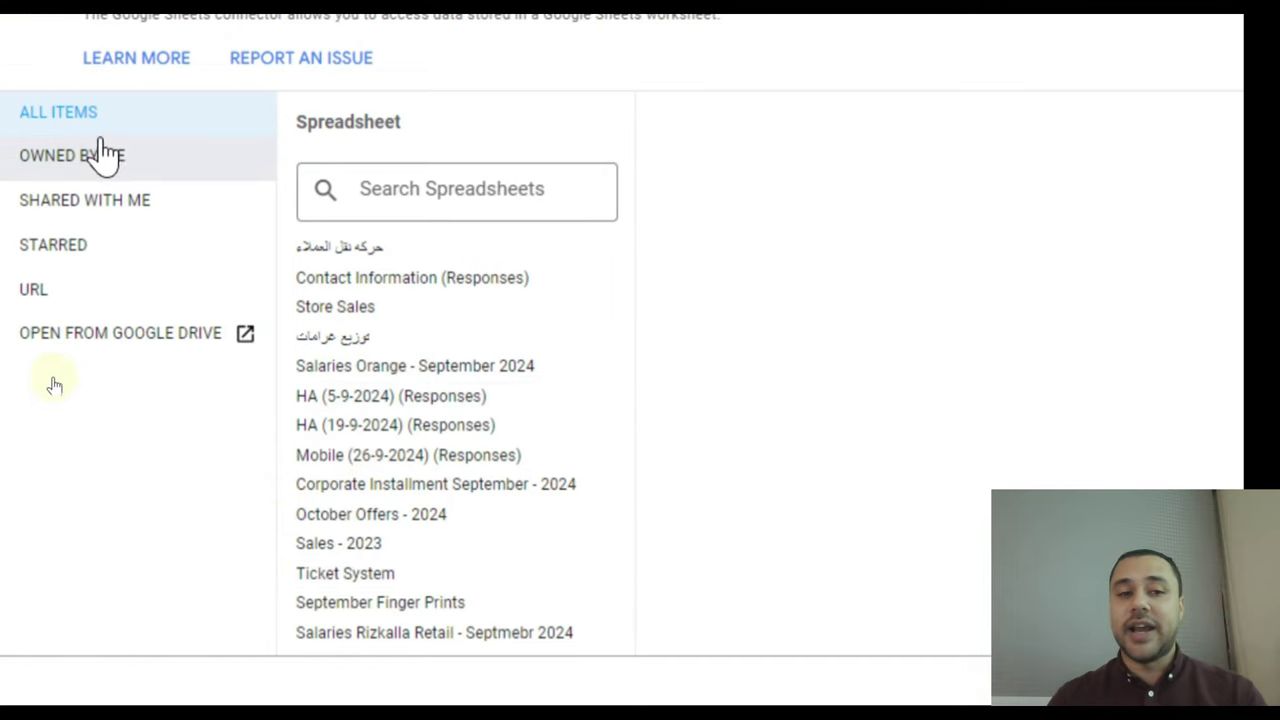
click(103, 157)
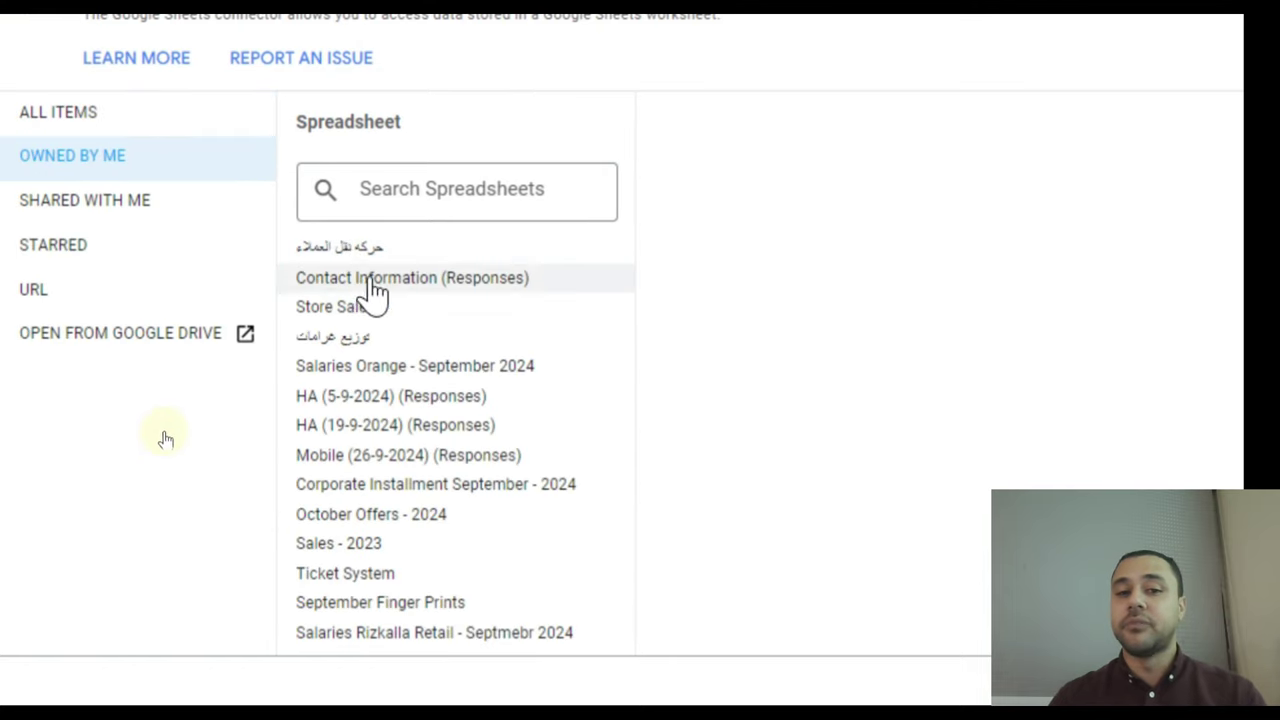
click(106, 120)
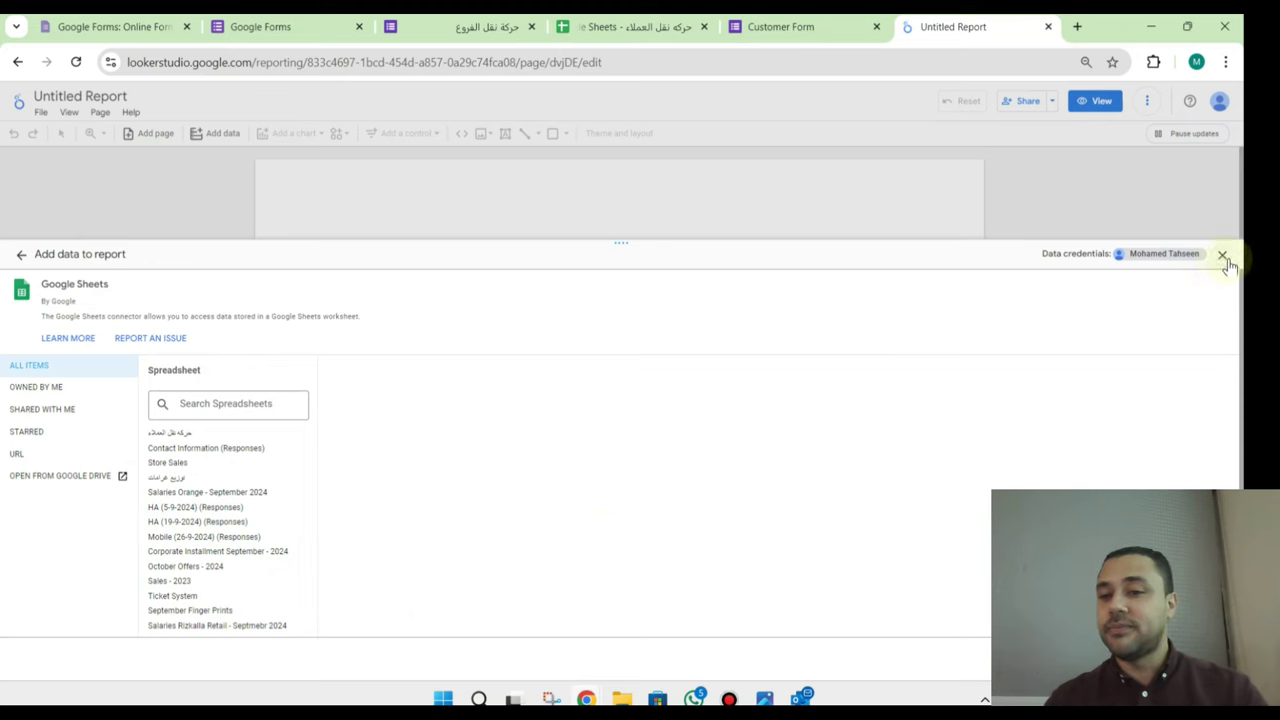
click(1223, 256)
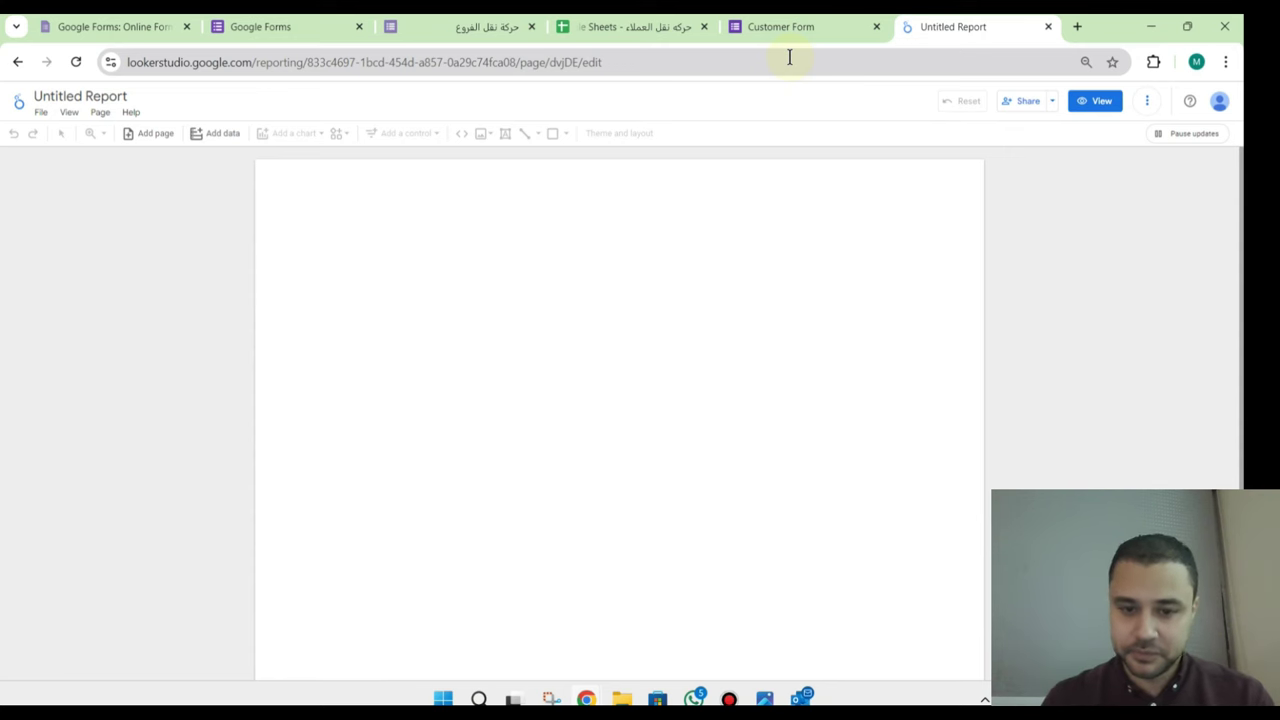
Close the Store Sales spreadsheet and go to the Looker Studio home page
click(729, 698)
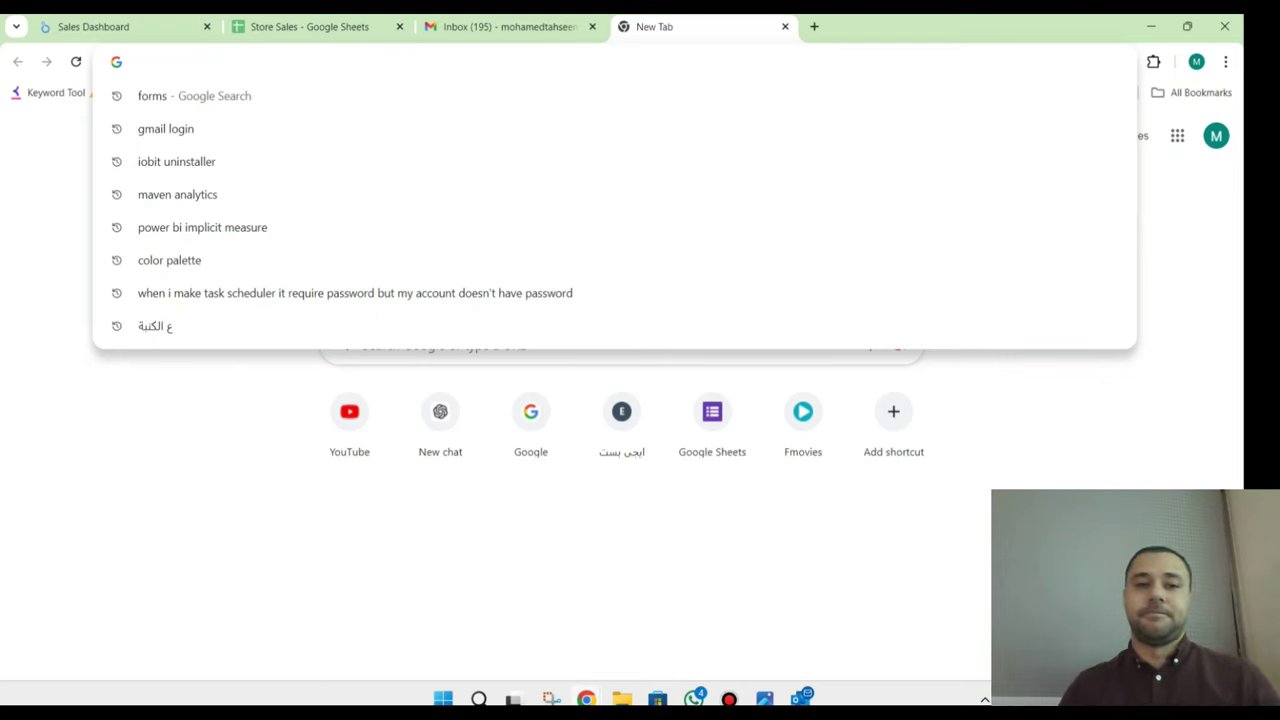
click(283, 34)
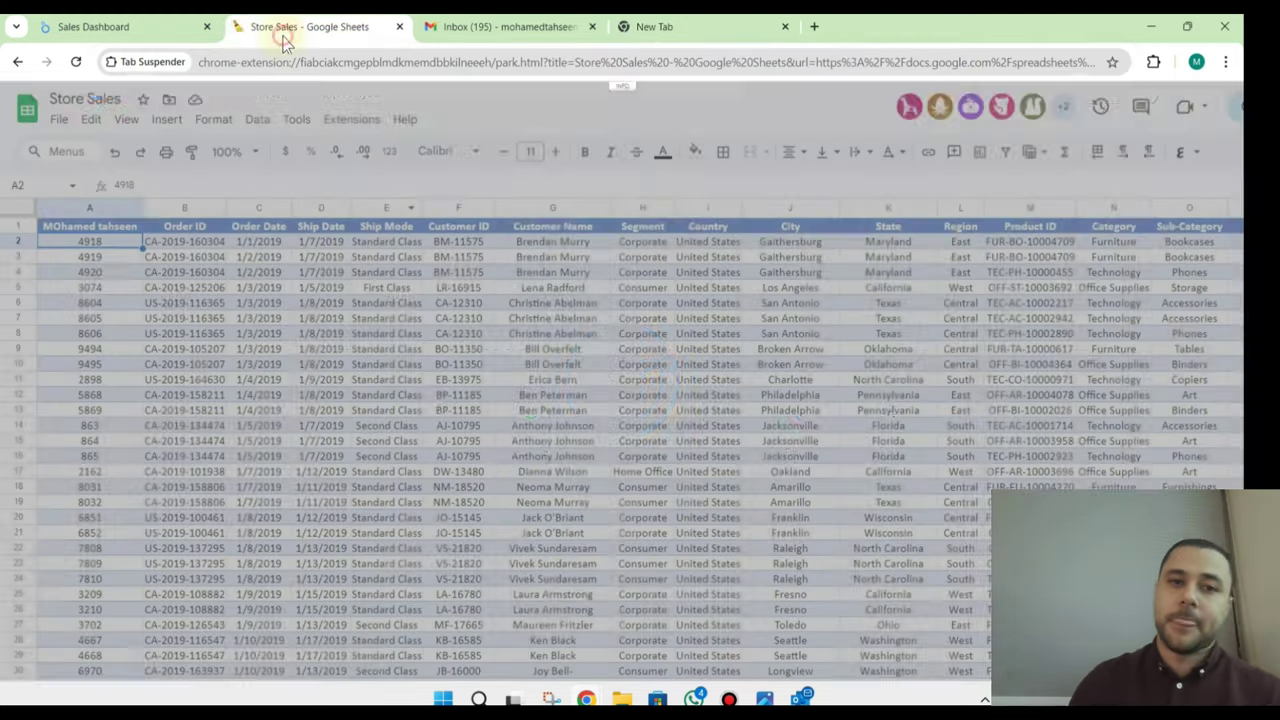
click(400, 27)
click(118, 30)
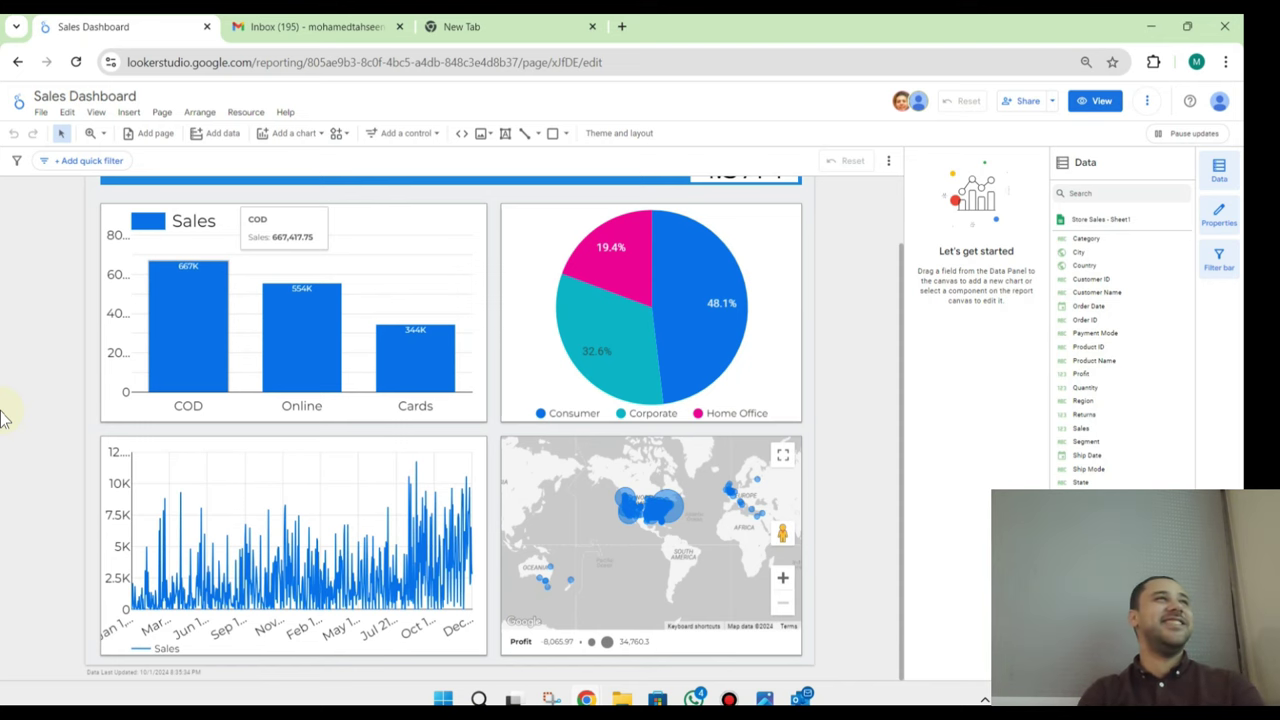
click(17, 103)
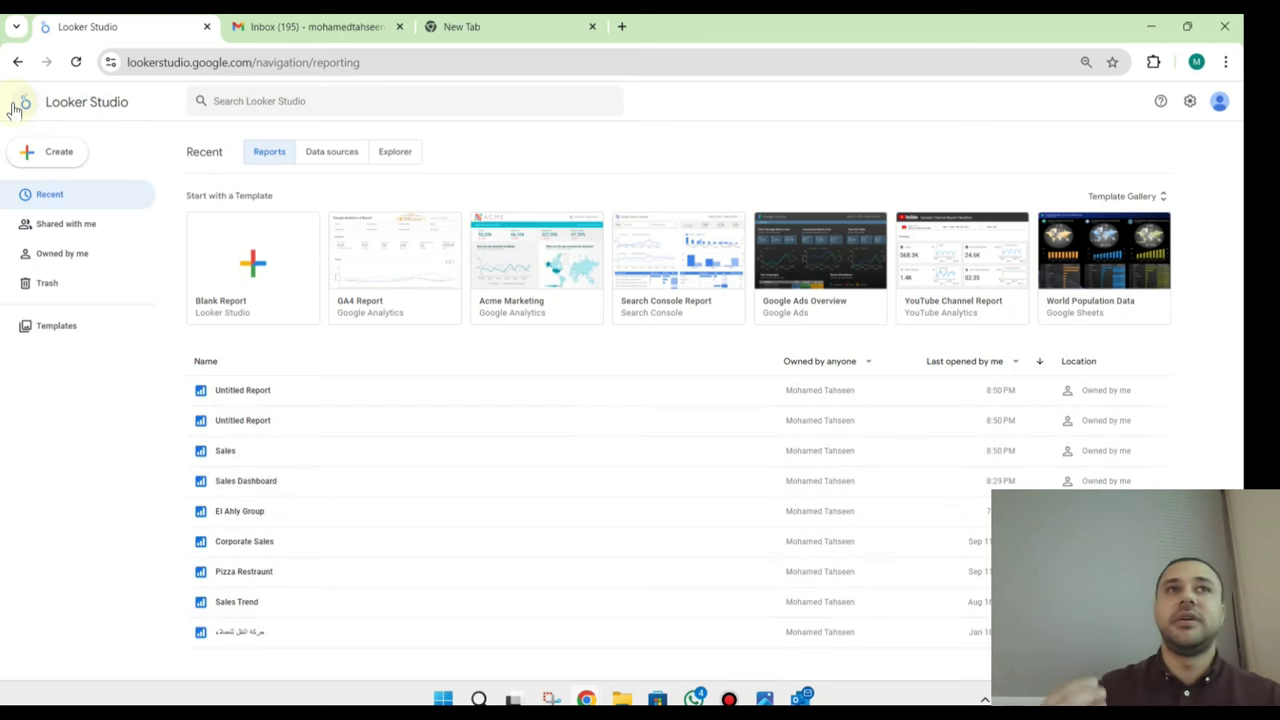
Load qr-code-generator.com in the blank new tab via a 'qr' address search
click(563, 37)
click(554, 61)
text(qr)
key(Return)
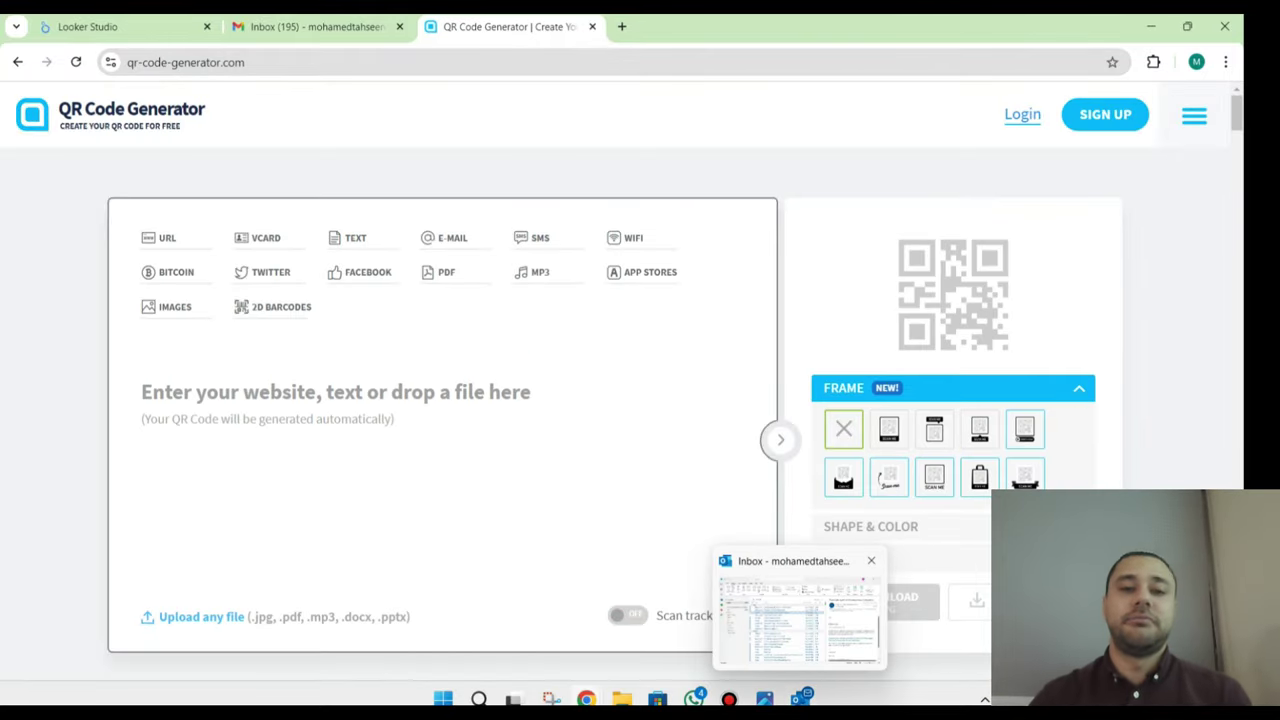
Log in to QR Code Generator and delete the Looker Studio QR code
click(1038, 120)
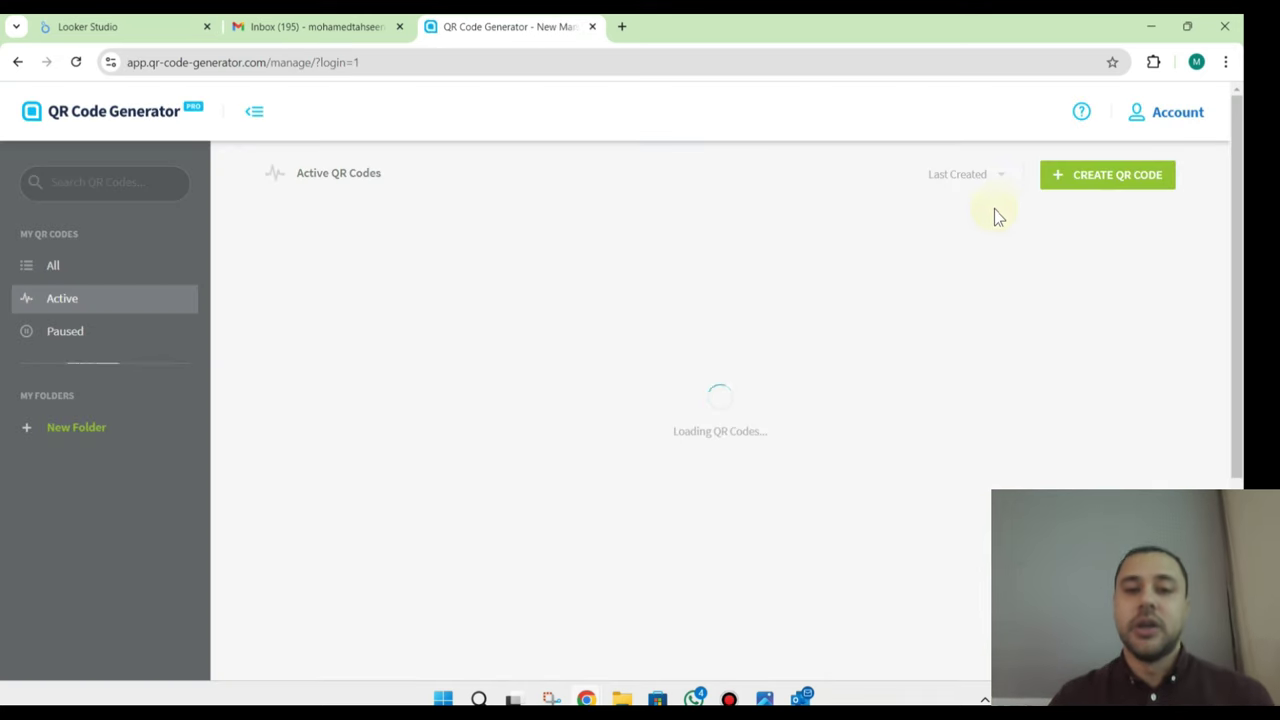
click(731, 698)
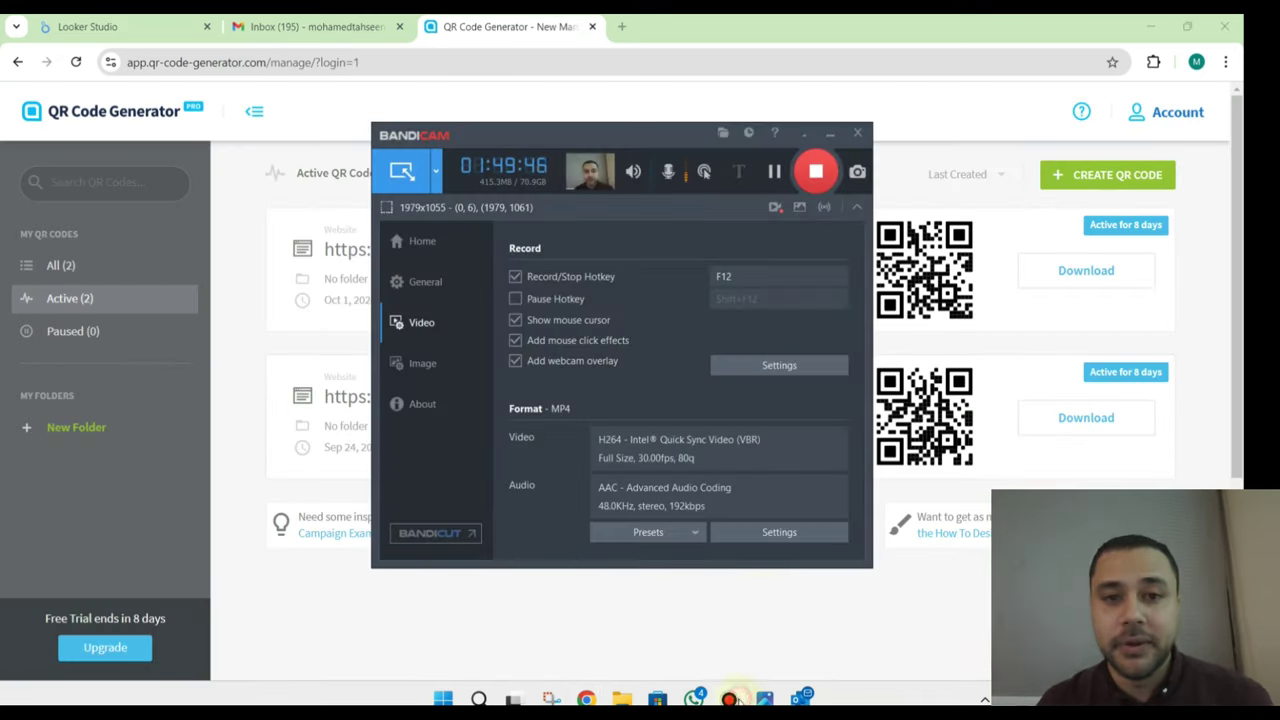
click(829, 133)
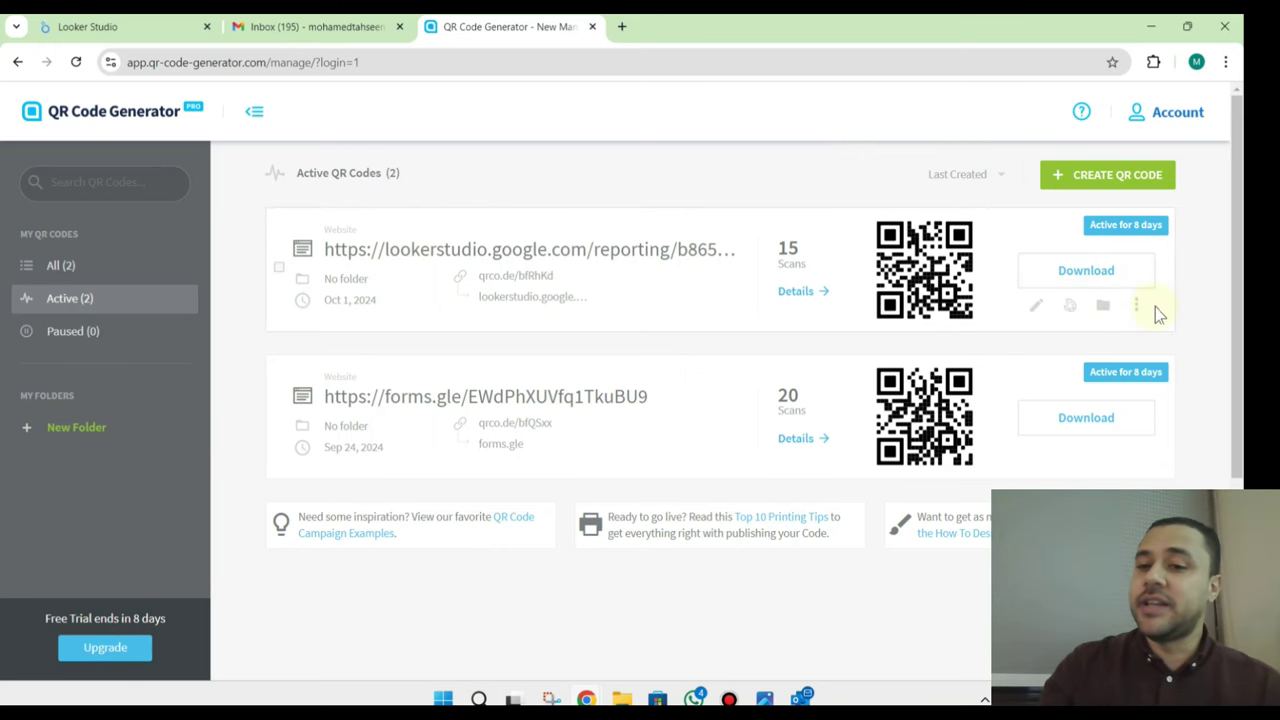
click(1136, 305)
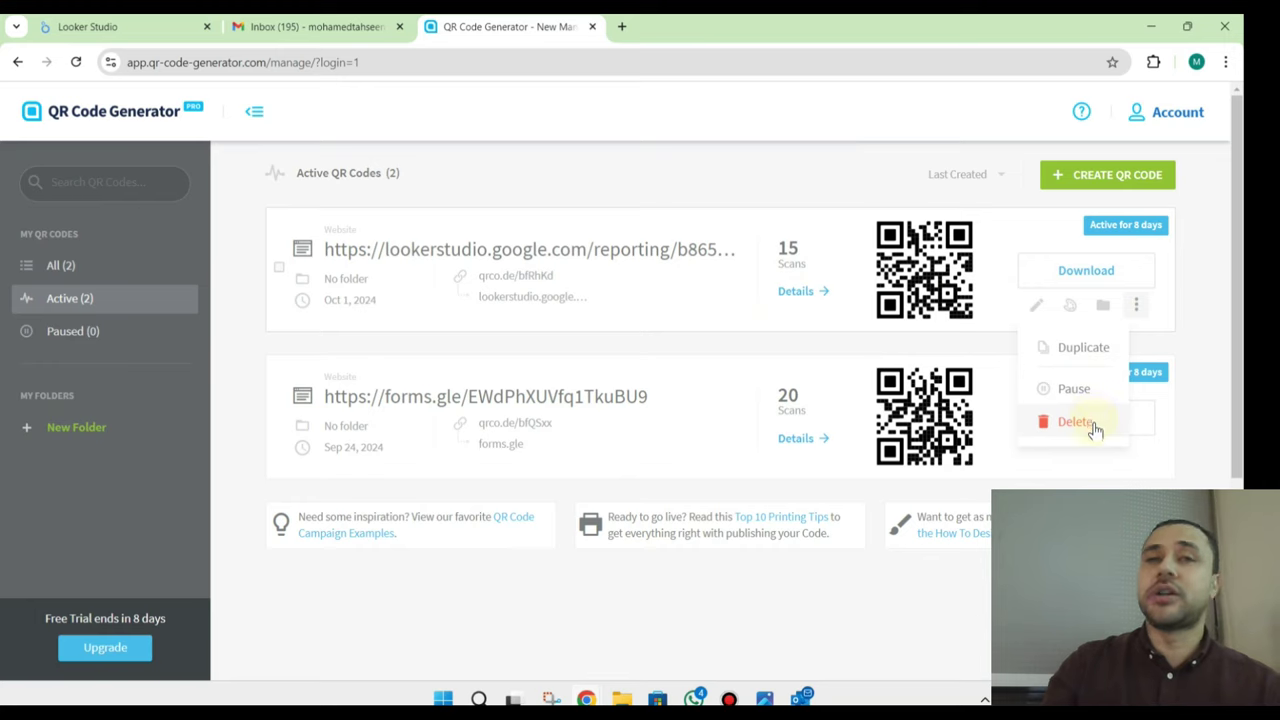
click(1095, 424)
click(966, 386)
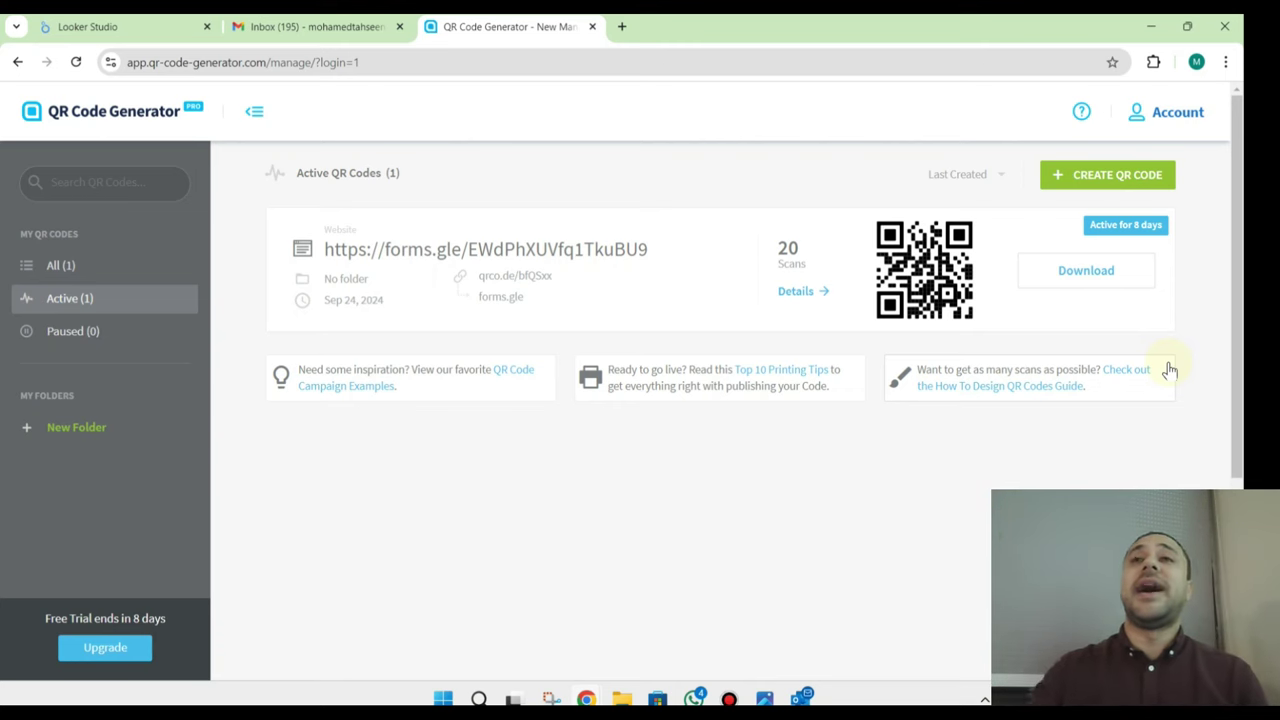
Delete the remaining forms QR code, leaving no active QR codes
mouse_move(1137, 277)
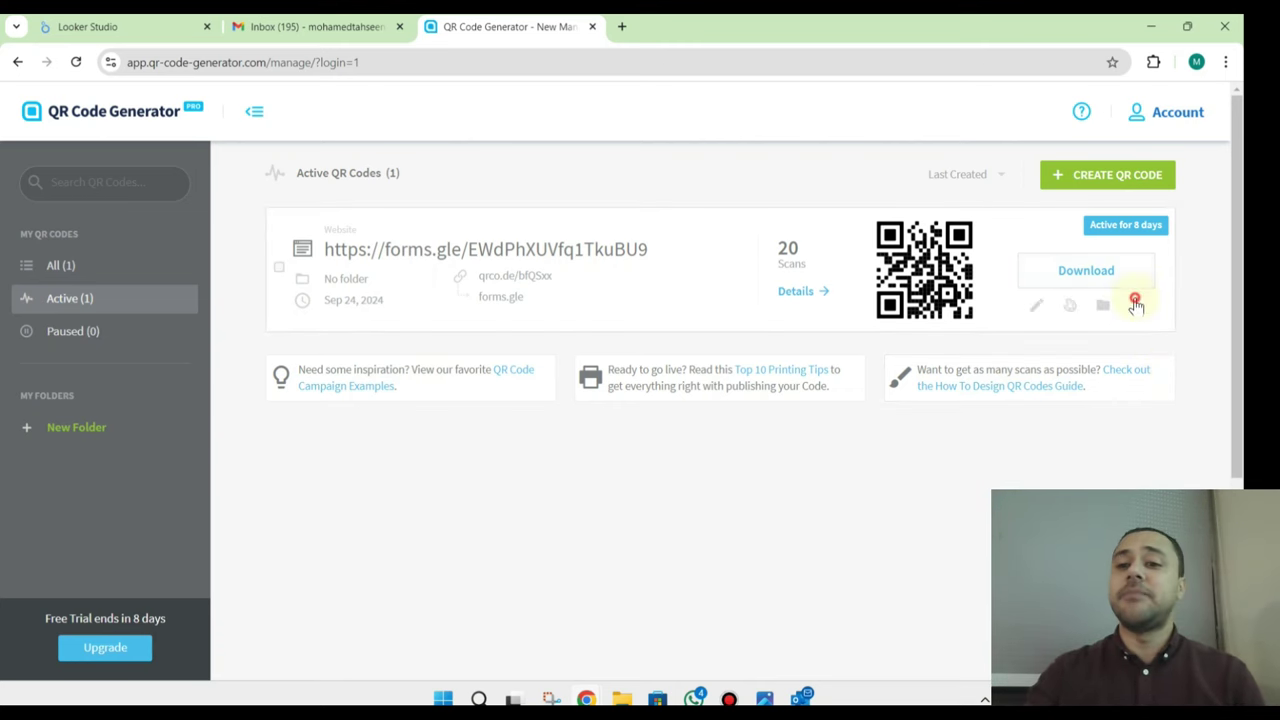
click(1136, 305)
click(1076, 422)
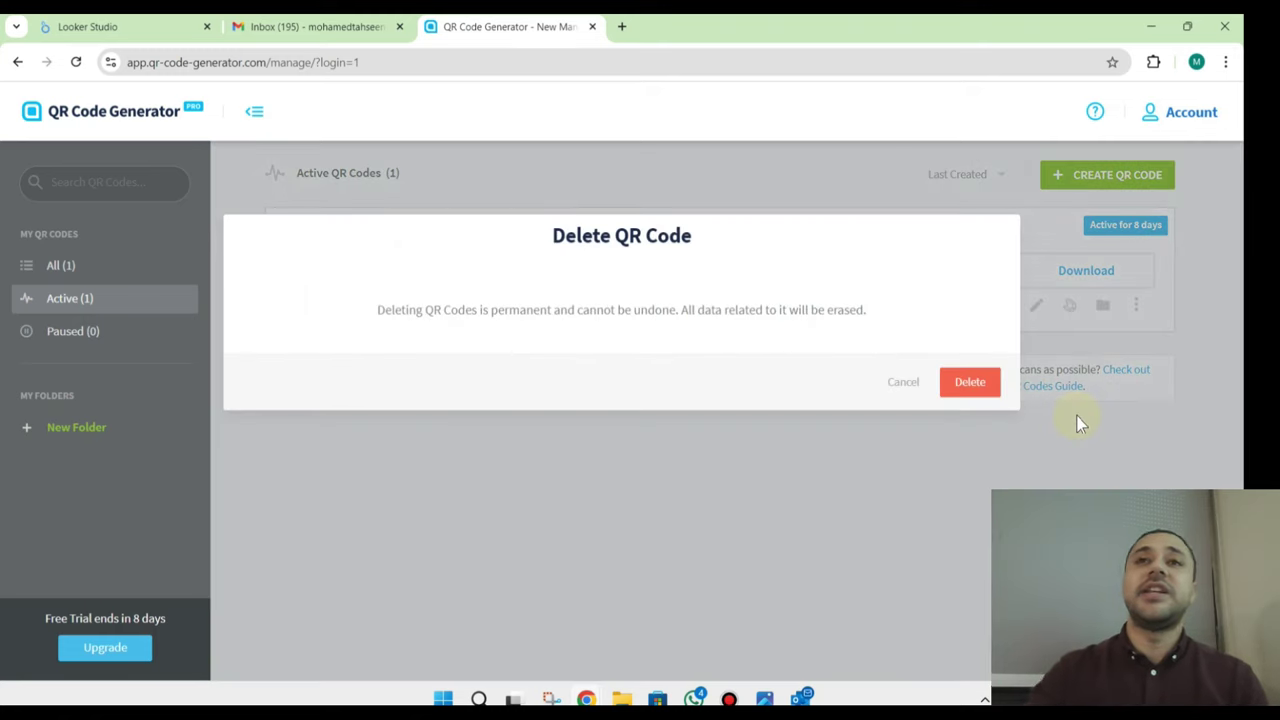
click(975, 381)
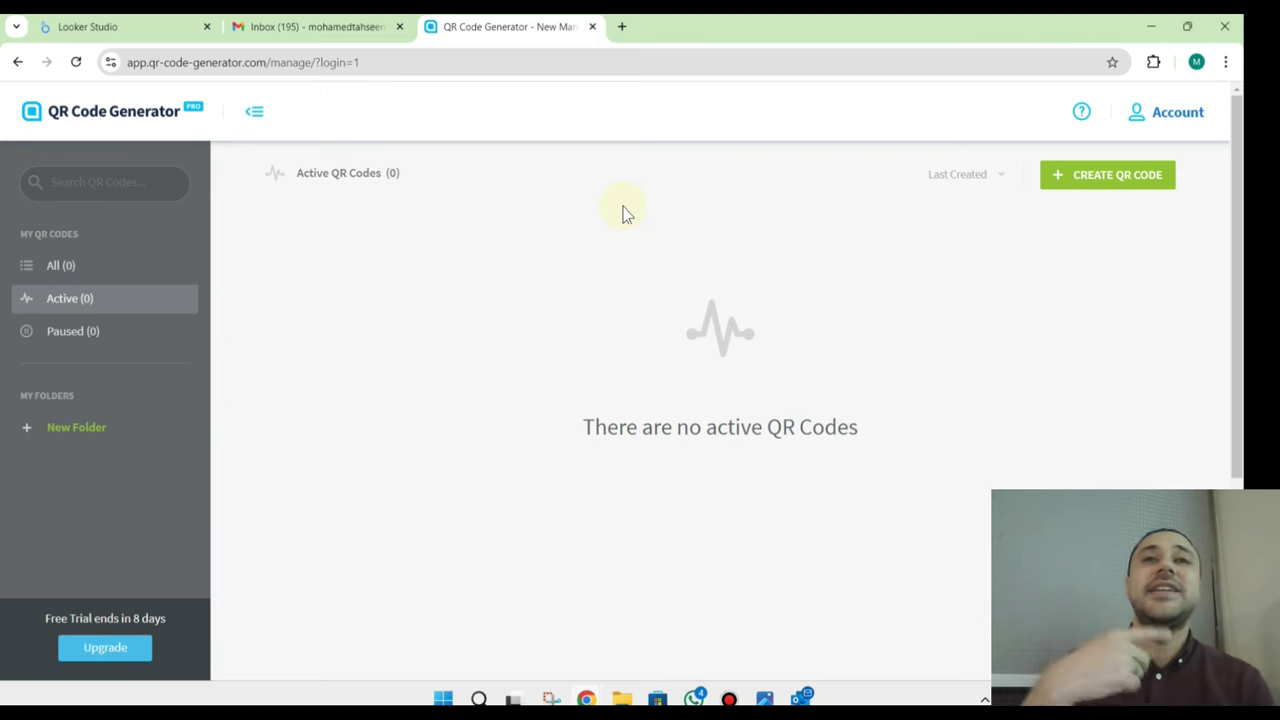
Search 'forms' in a new Chrome tab and reach the Google Forms home page
click(634, 27)
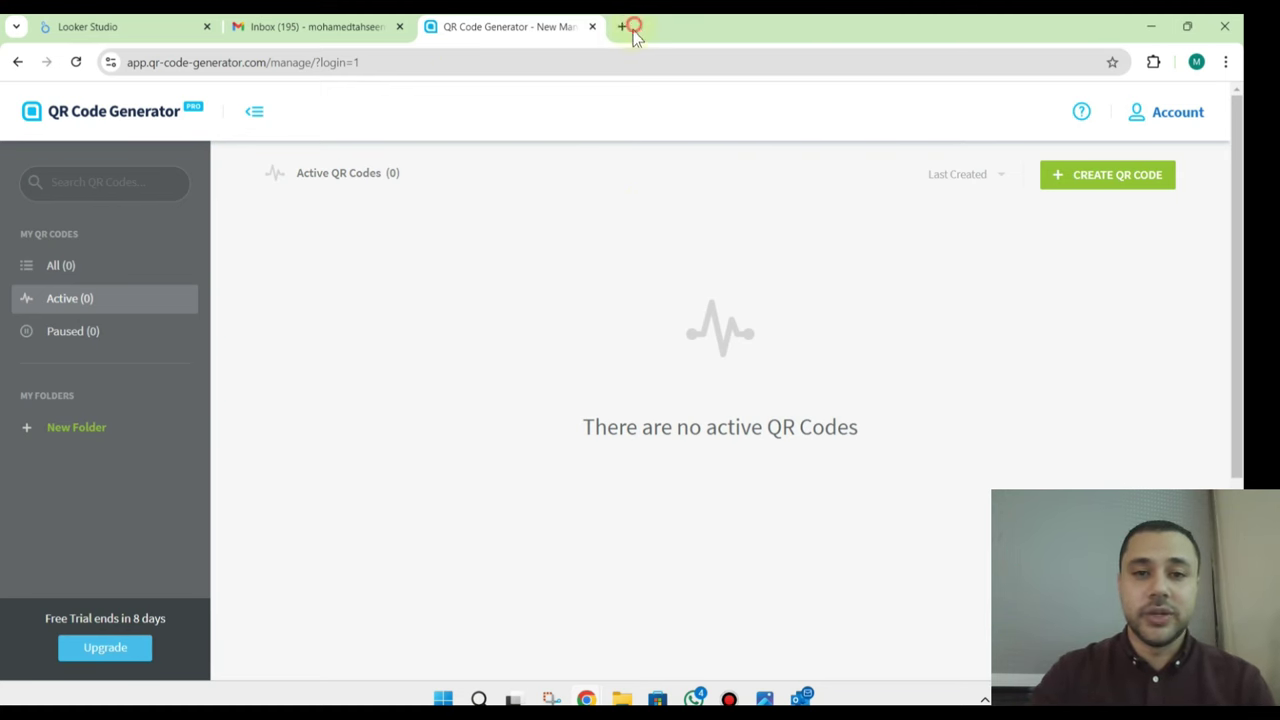
text(forms)
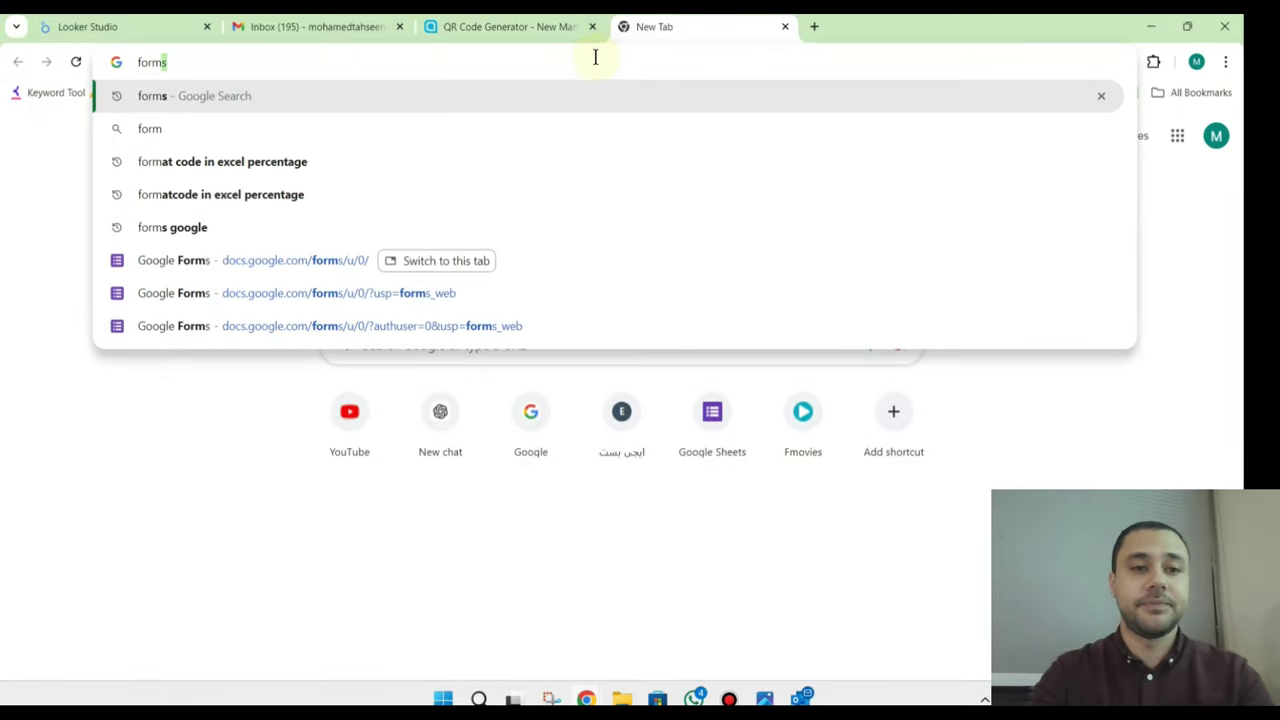
key(Return)
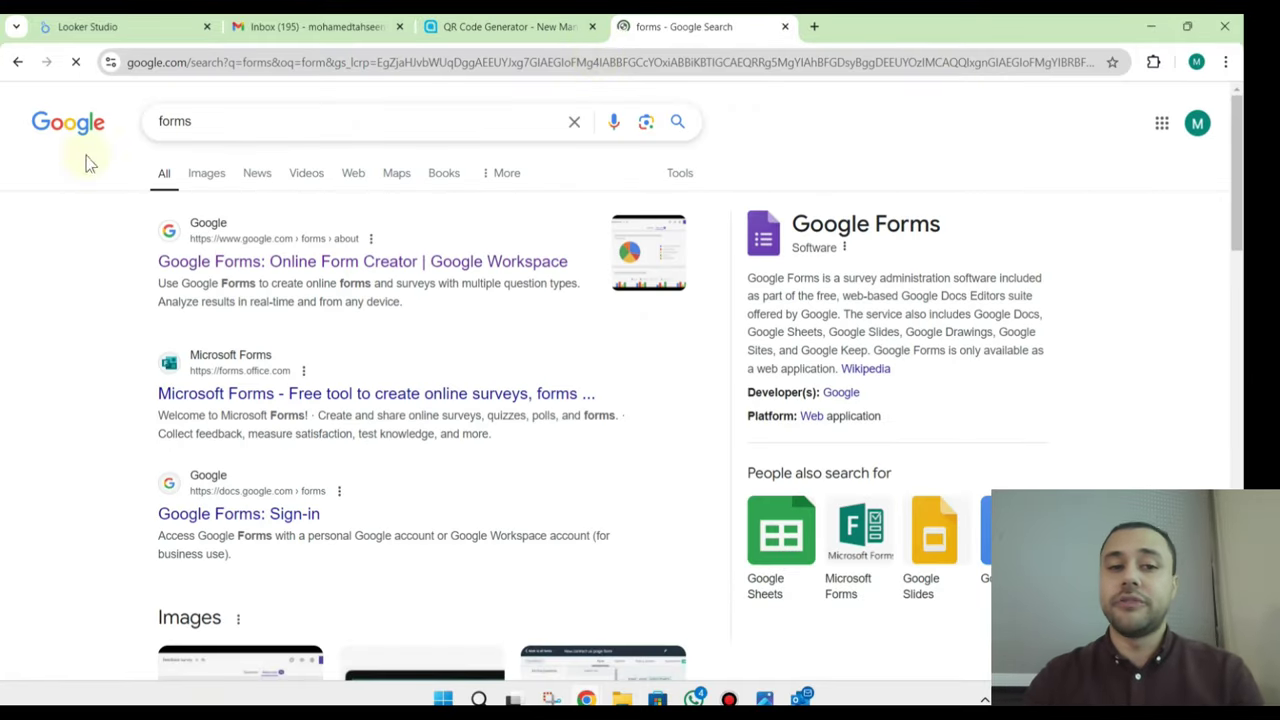
click(253, 268)
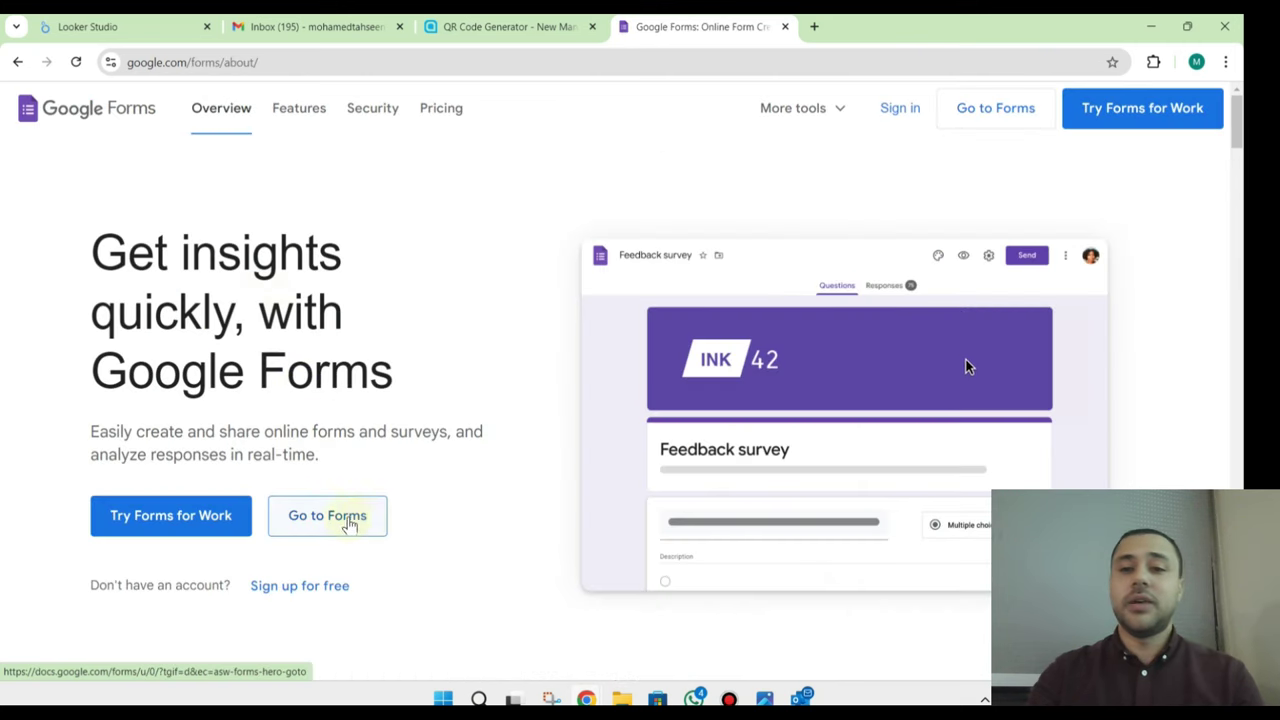
click(346, 521)
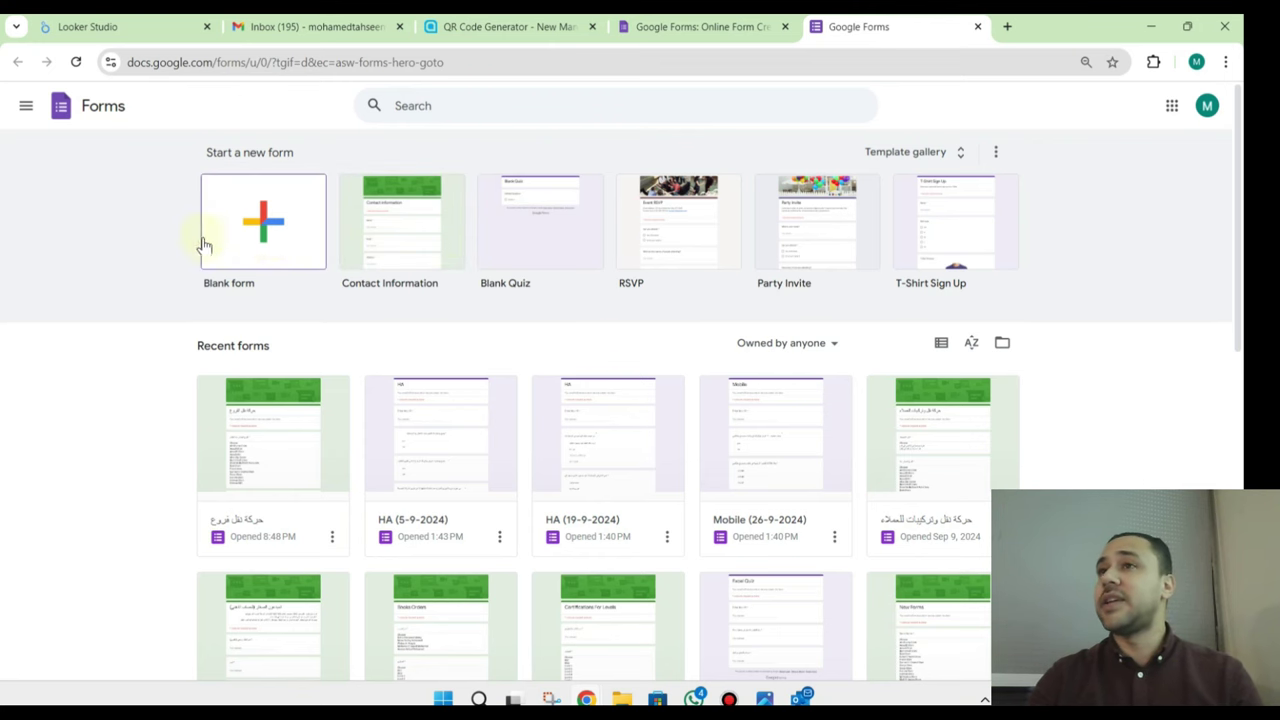
Start a new form from the Contact Information template in its own maximized window
click(388, 207)
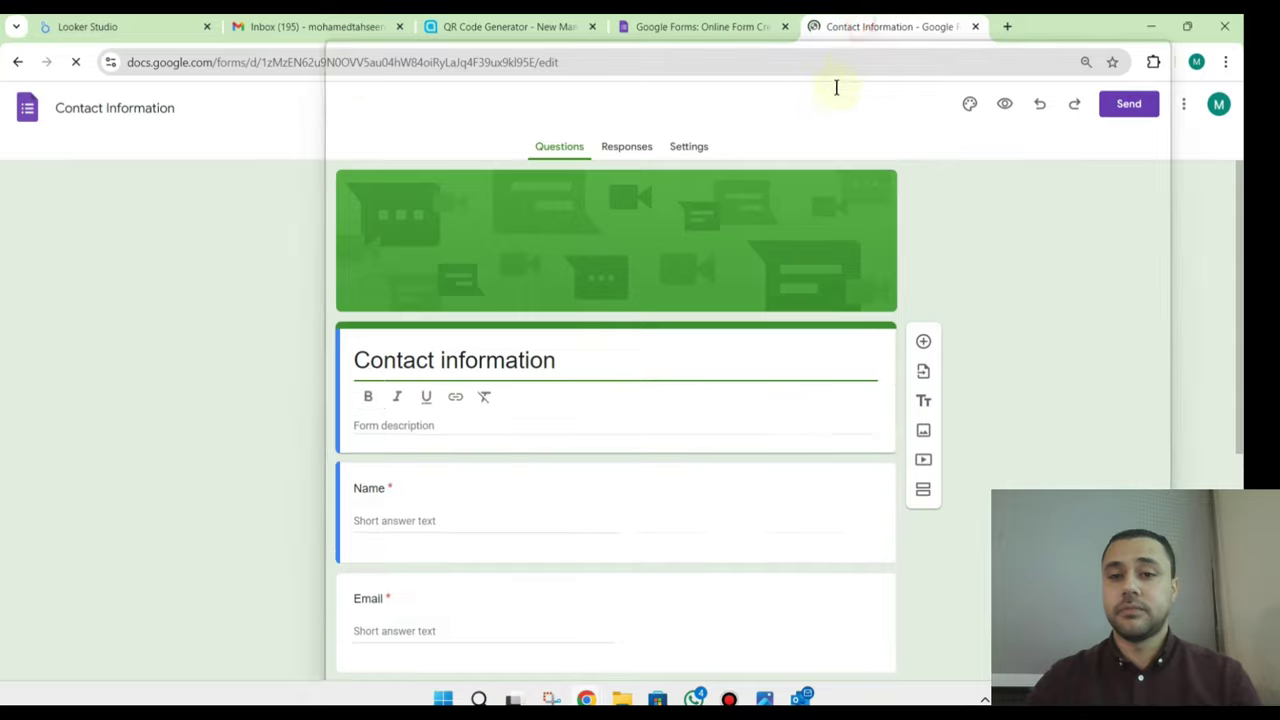
drag(846, 75, 785, 84)
double_click(788, 80)
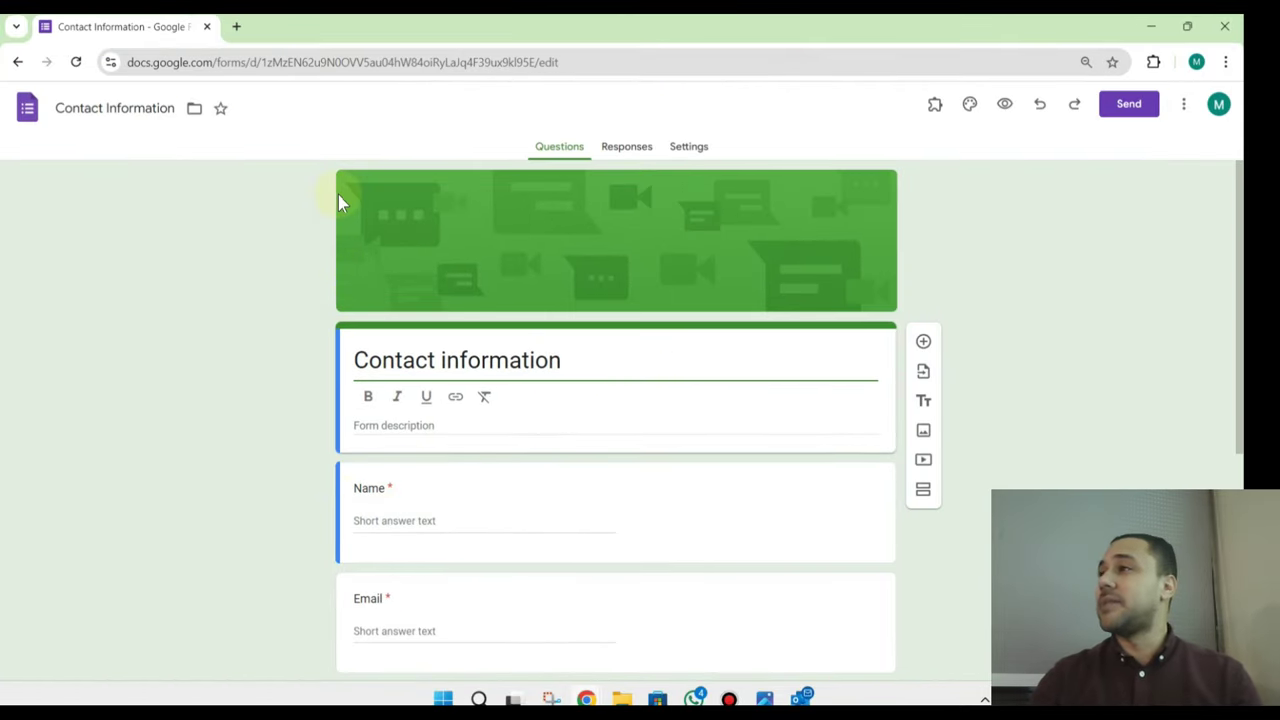
Rename the form title to 'AASTMT Attendance'
triple_click(404, 355)
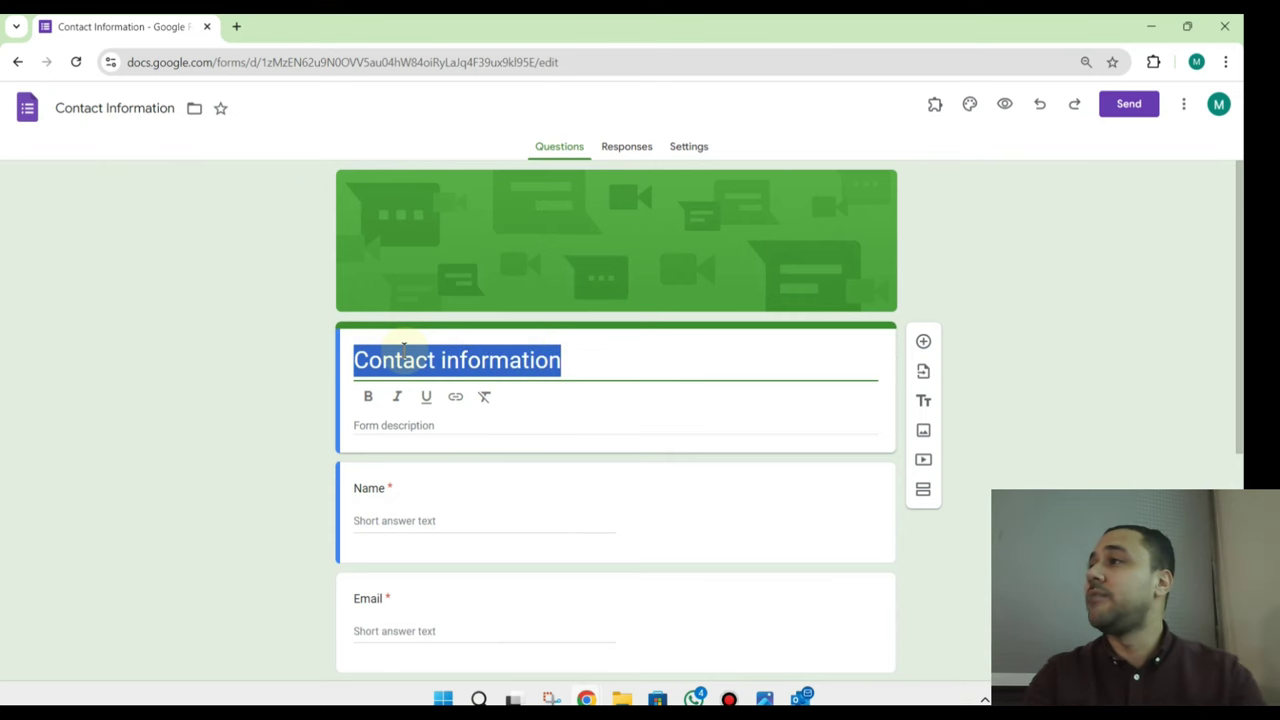
text(ASS)
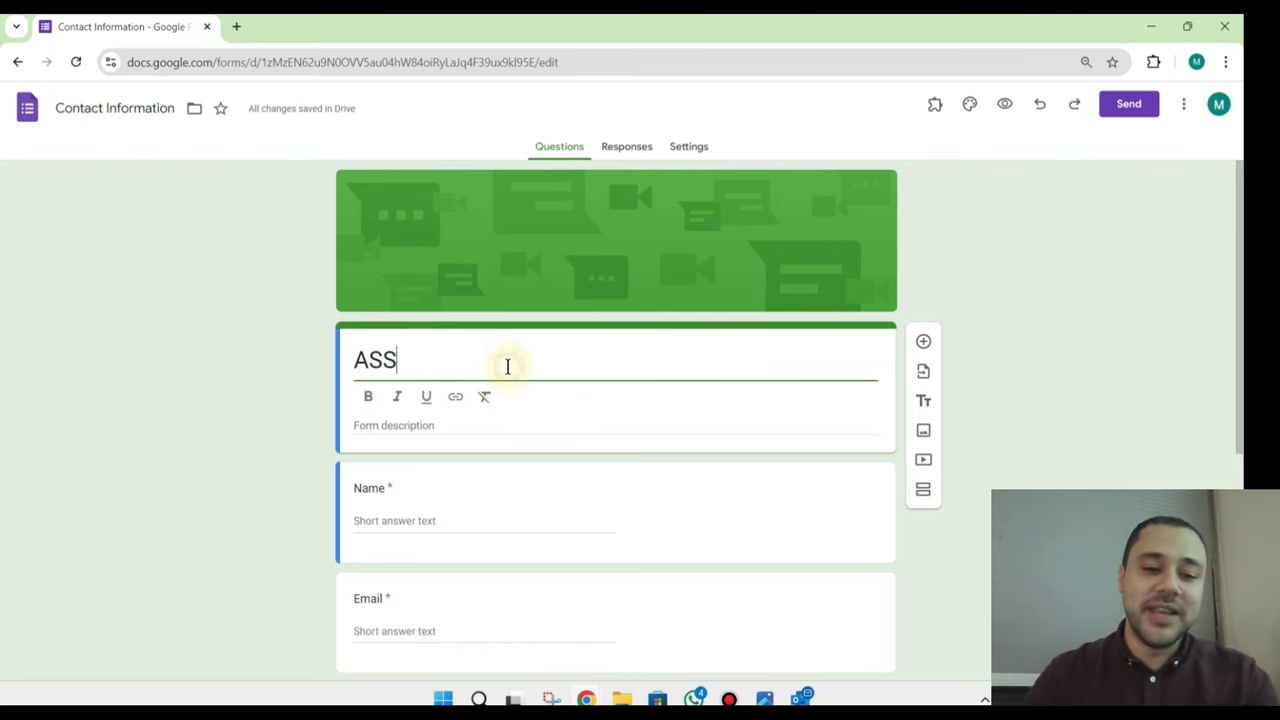
text(T)
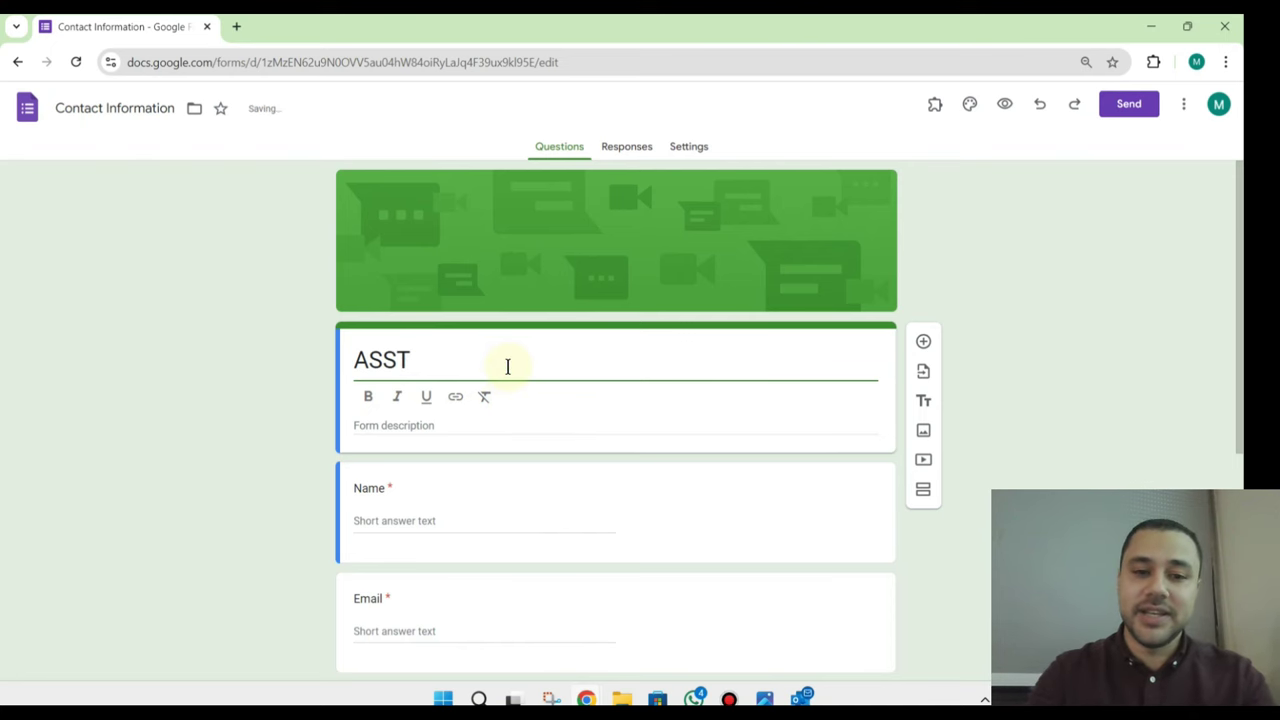
text(MT Atta)
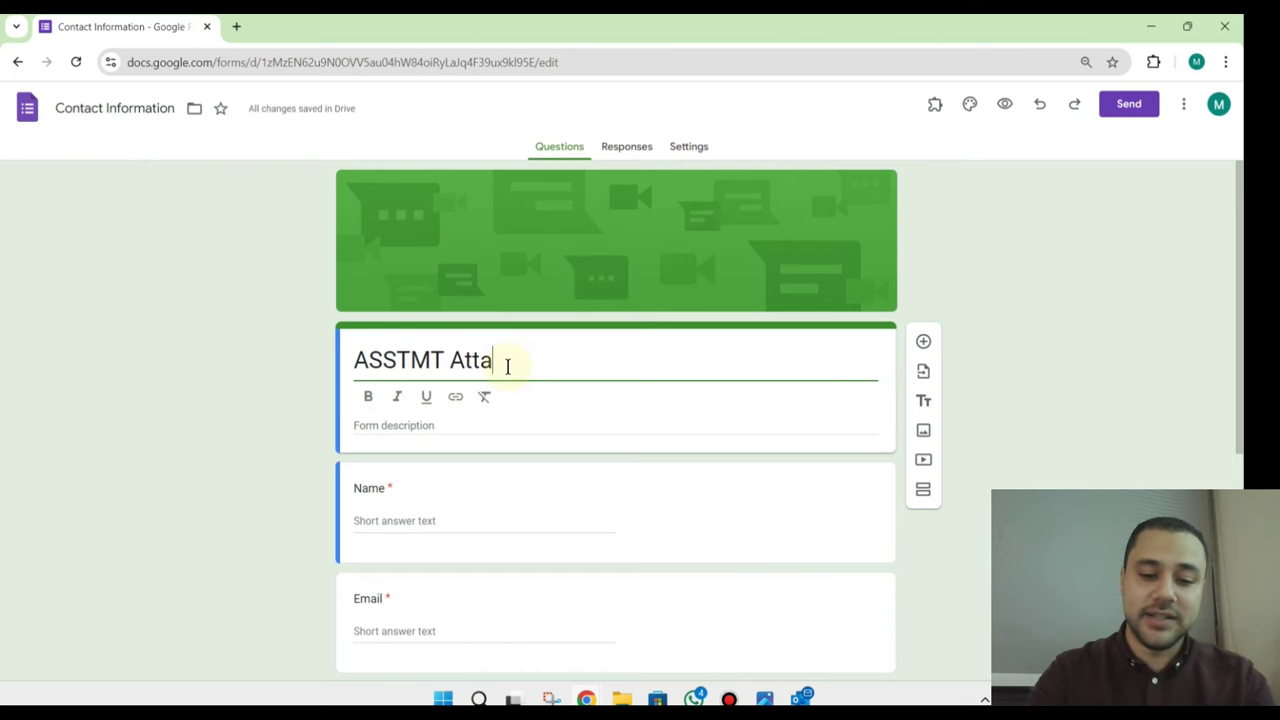
key(BackSpace)
text(endance)
click(382, 361)
key(BackSpace)
text(A)
click(200, 329)
scroll(298, 404, down, 2)
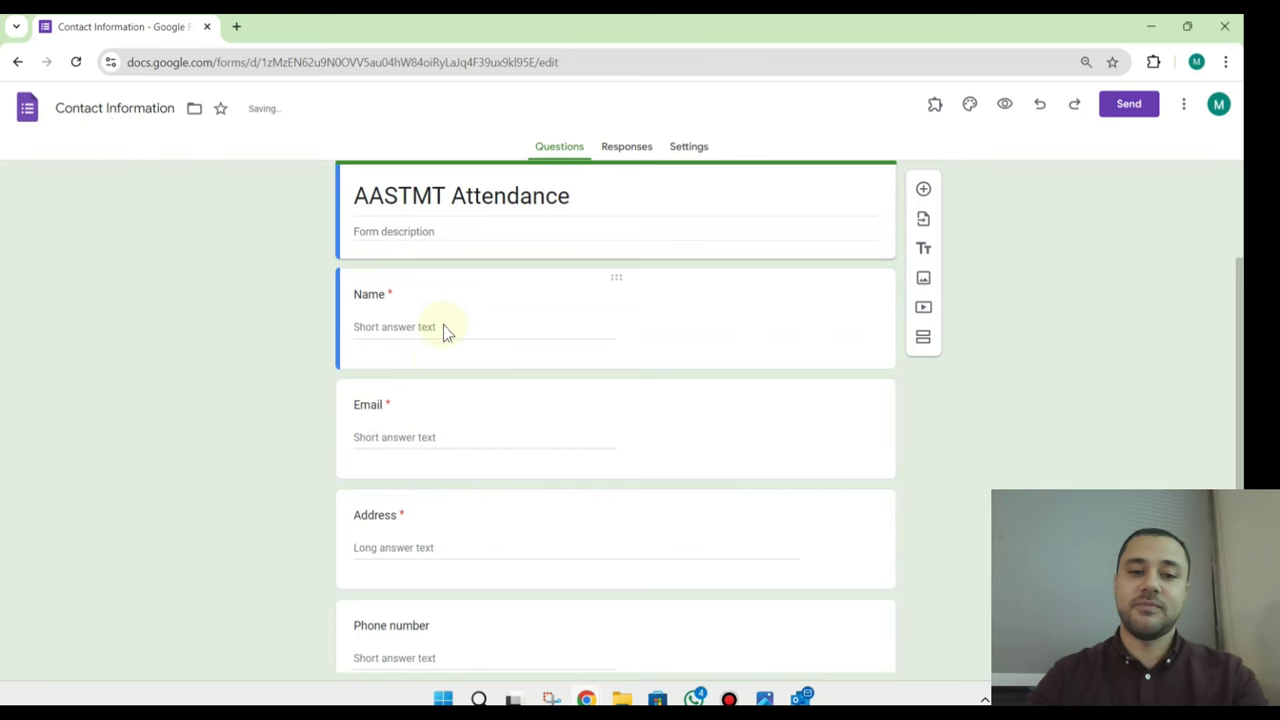
Delete the Address question, leaving Name and Email unchanged
click(414, 334)
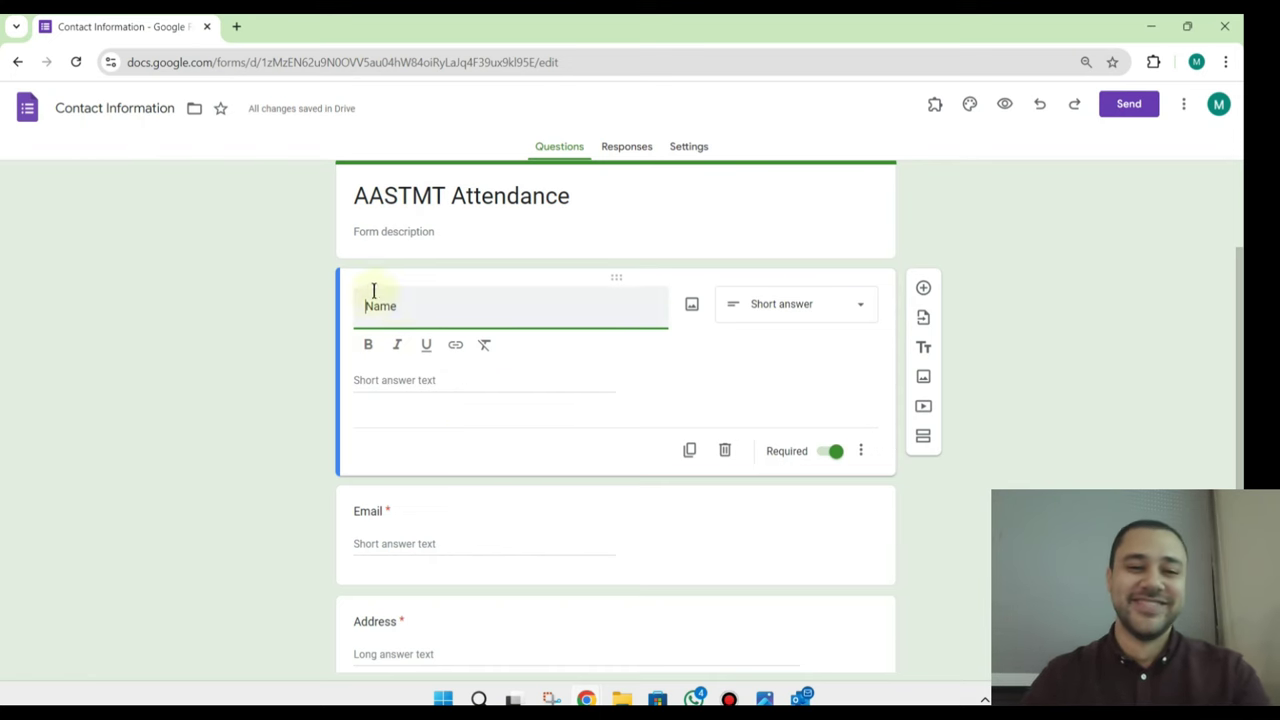
click(157, 317)
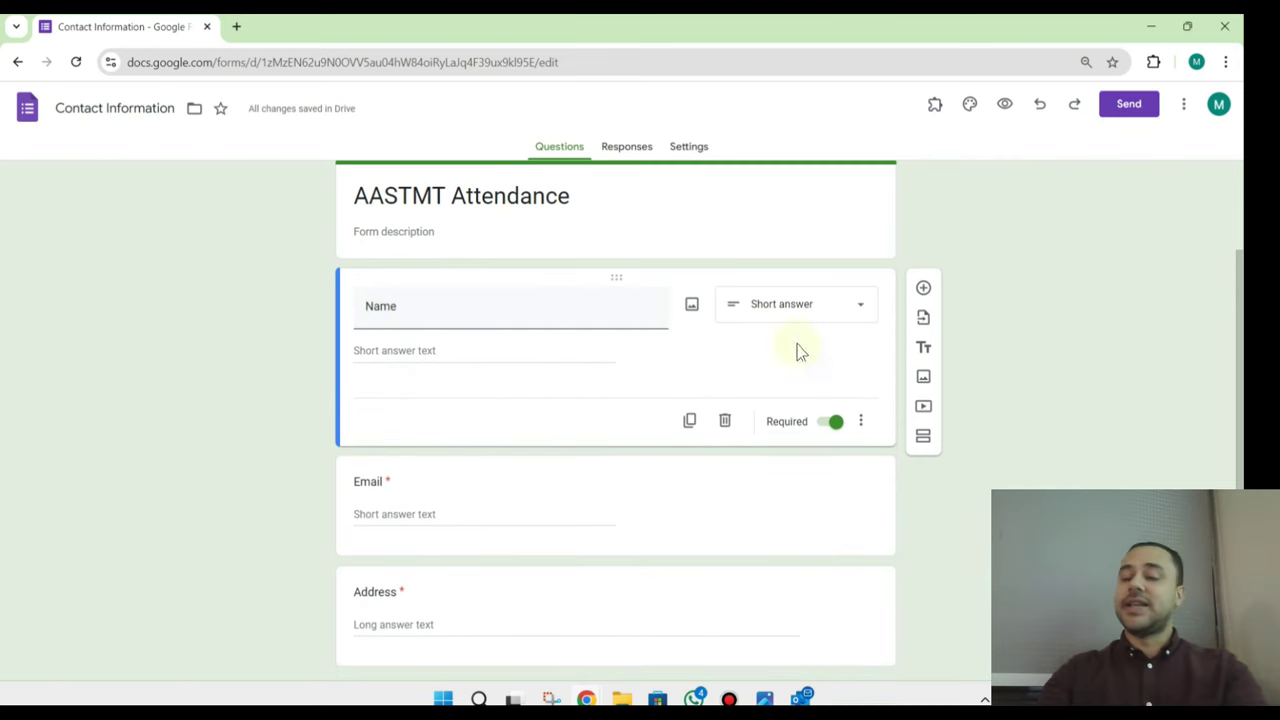
scroll(323, 420, down, 3)
click(451, 249)
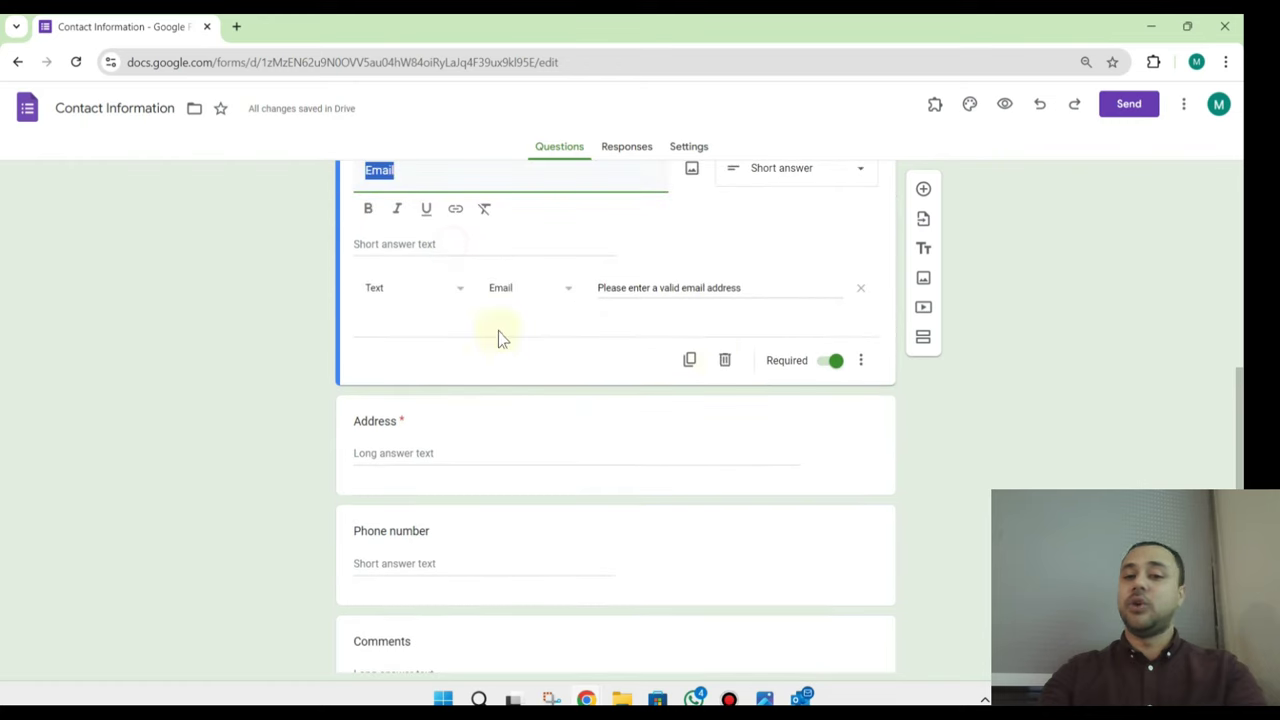
scroll(640, 414, down, 1)
click(450, 348)
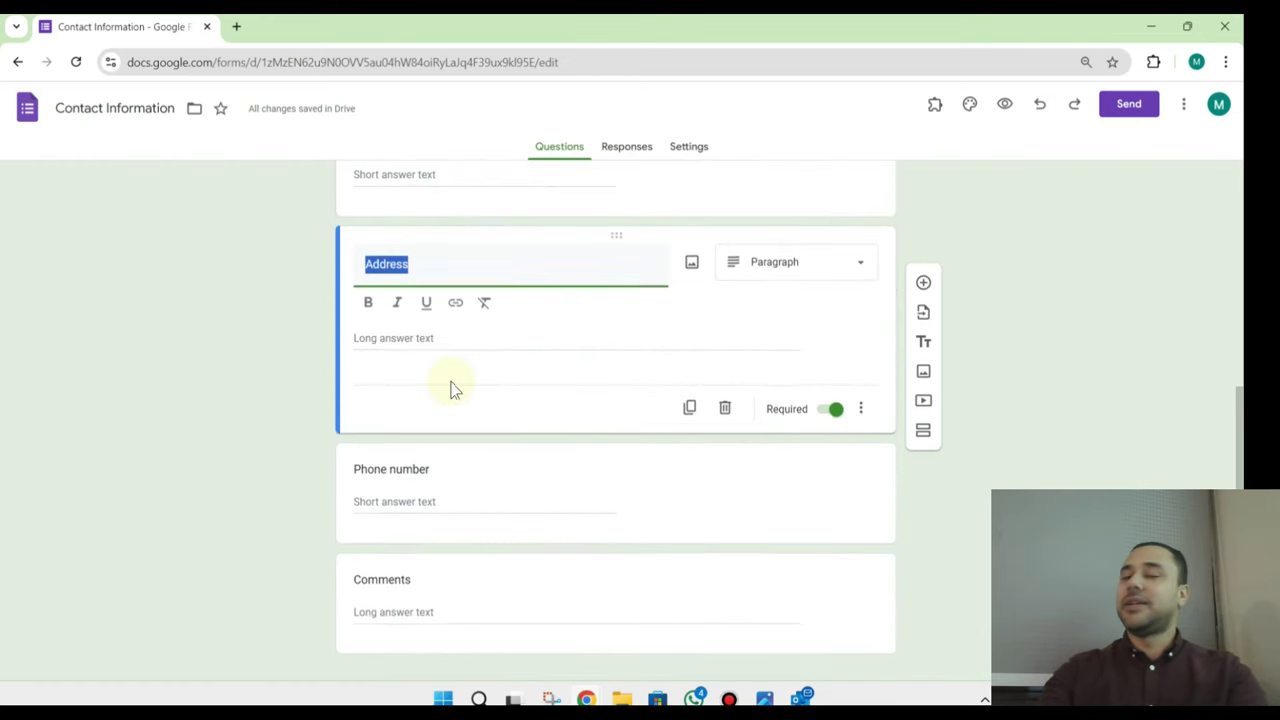
click(725, 408)
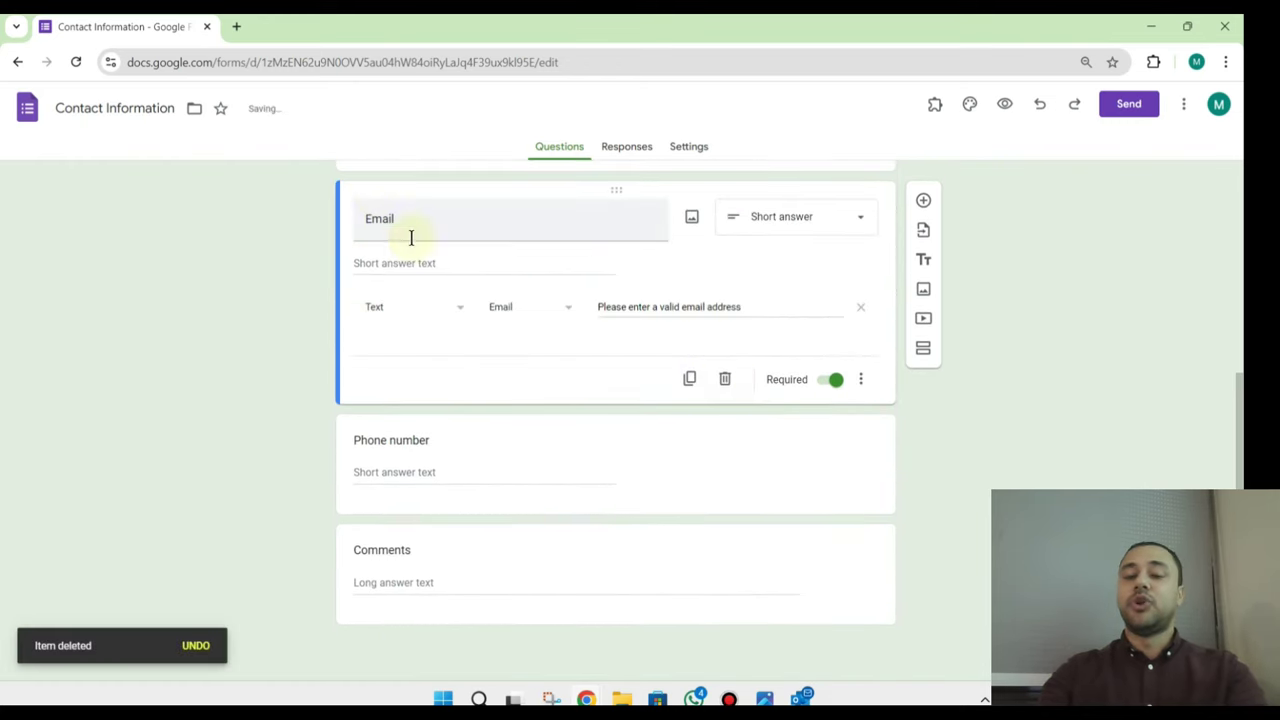
Make Phone number required and retitle the Comments question as Course
click(497, 445)
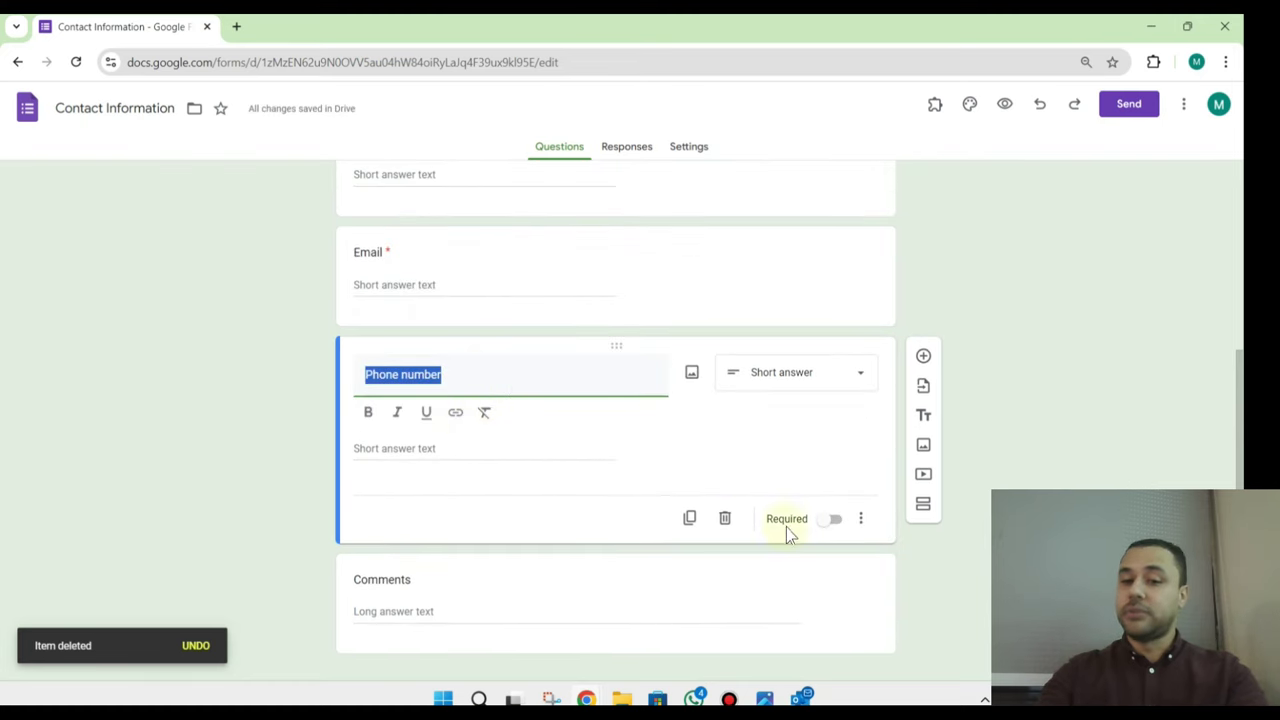
click(828, 520)
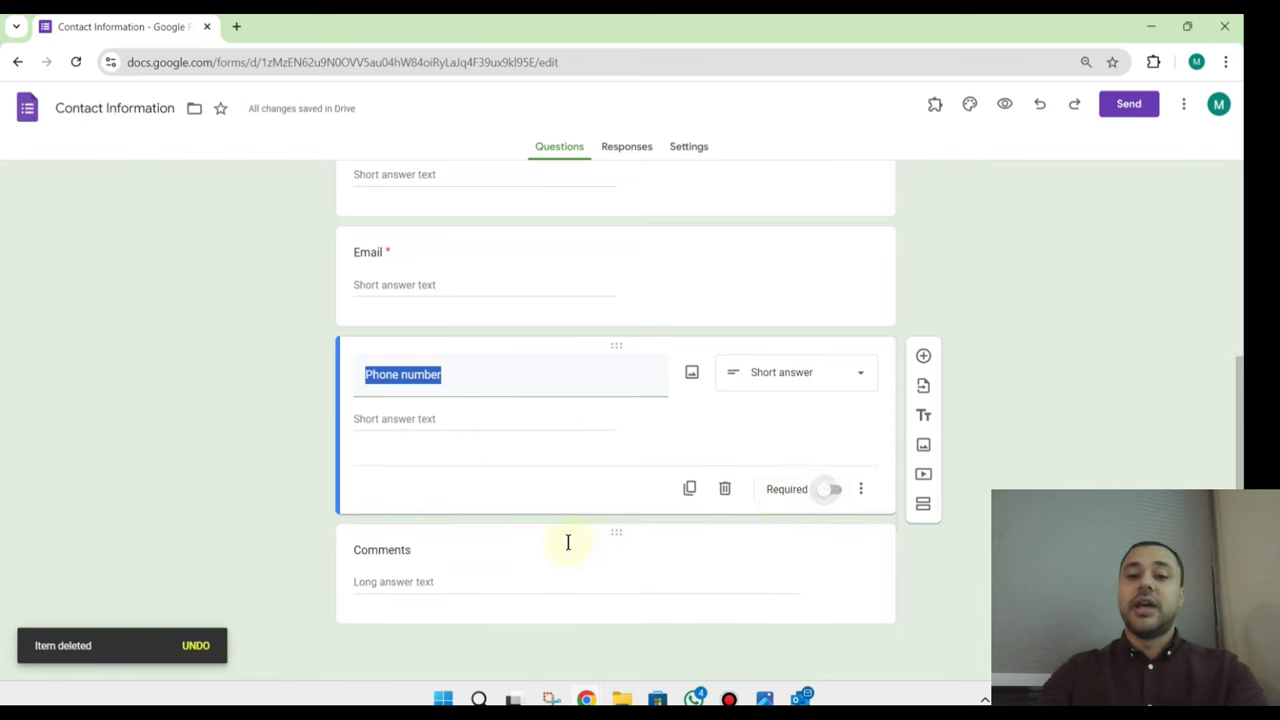
click(829, 495)
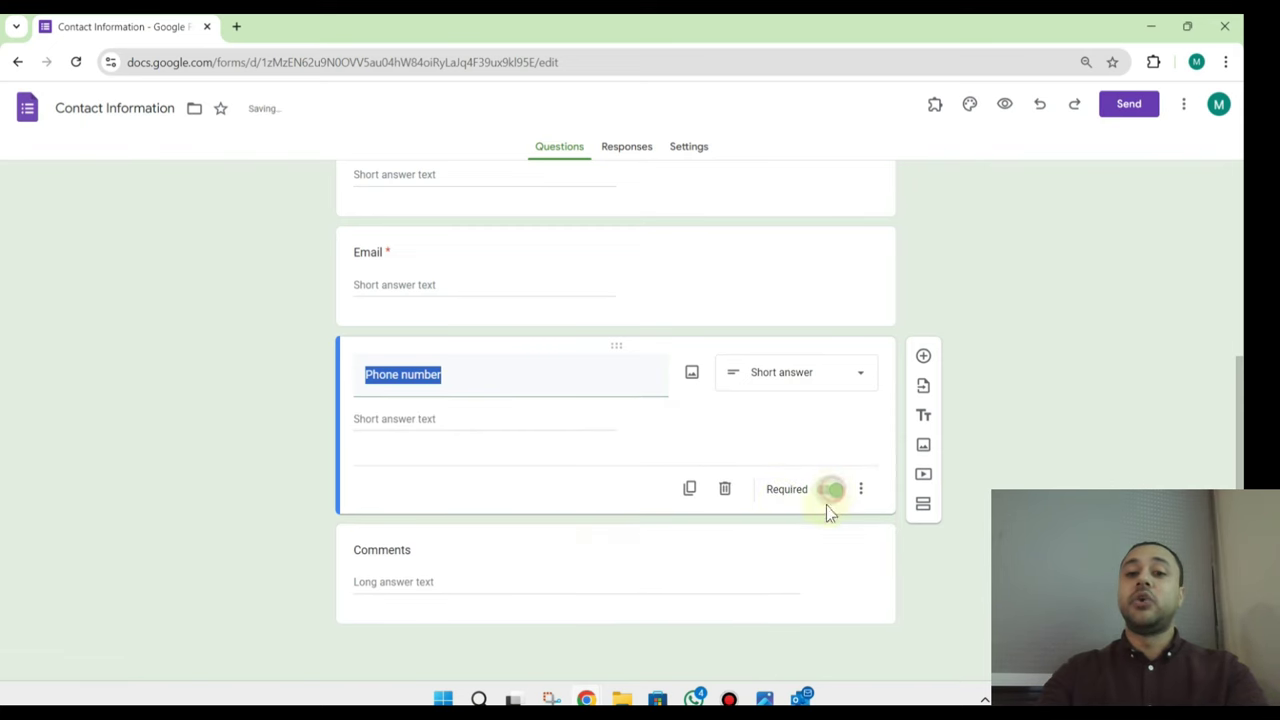
click(626, 546)
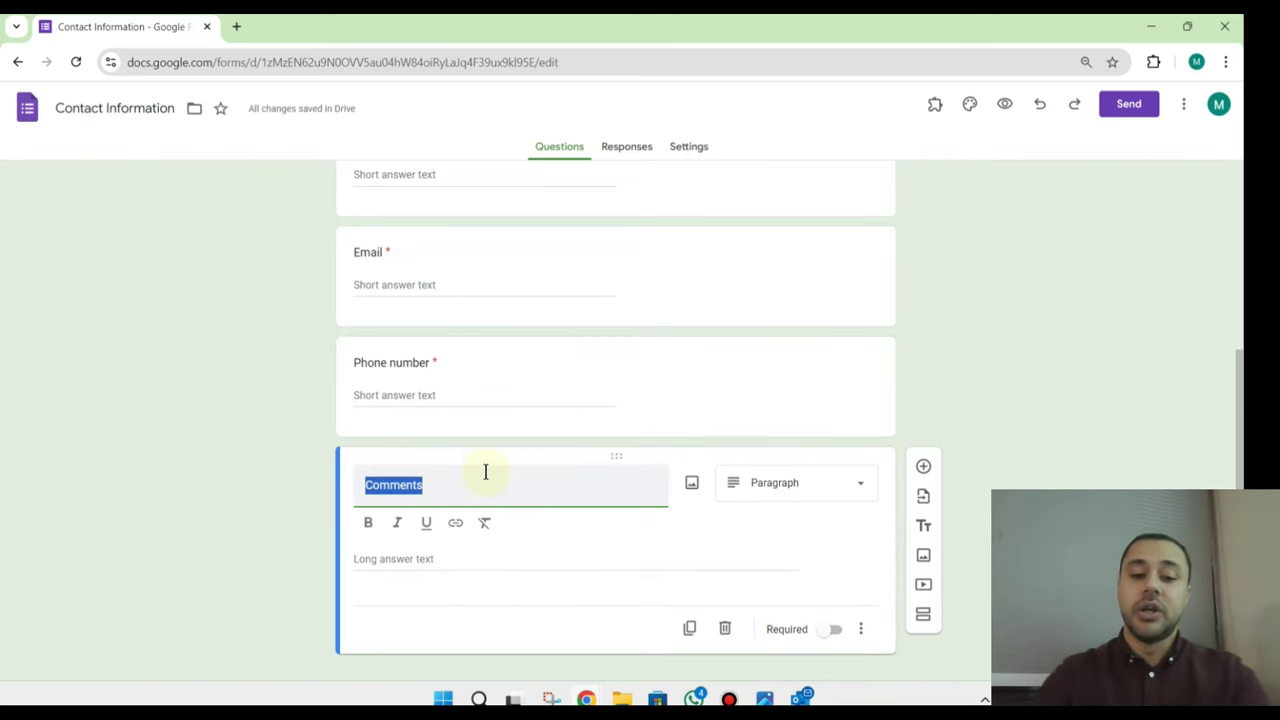
text(Course)
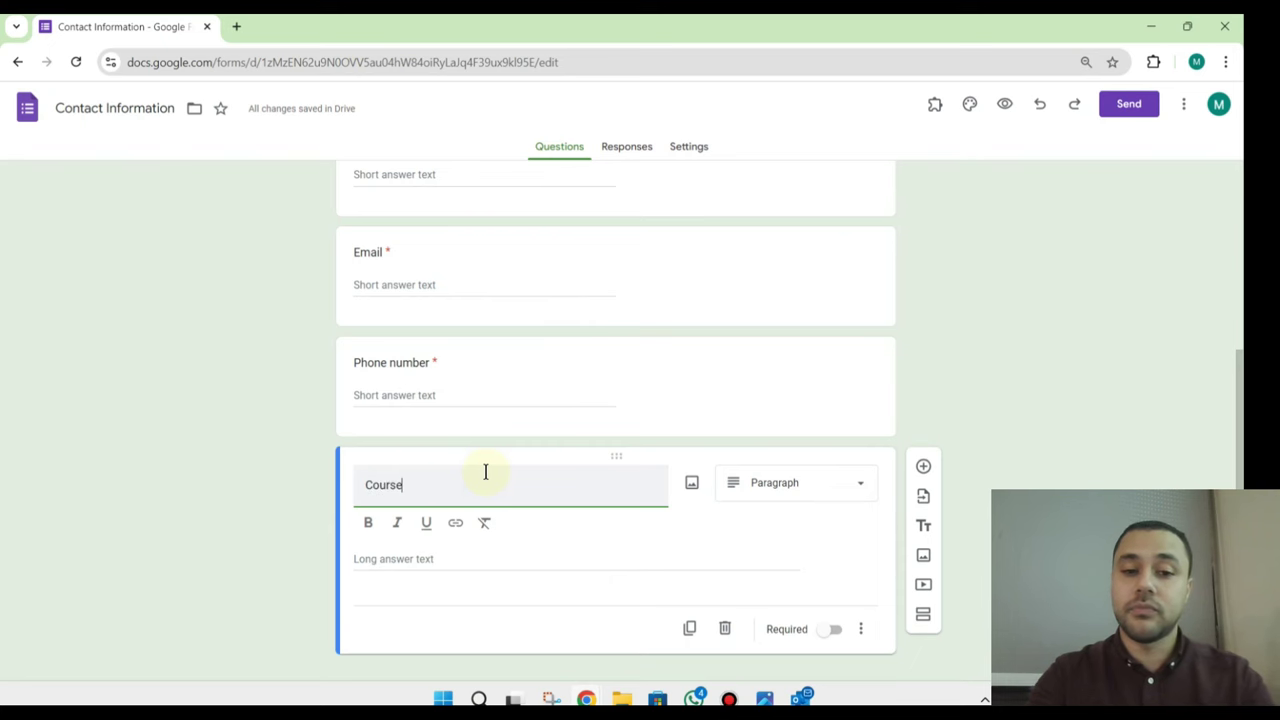
text(e)
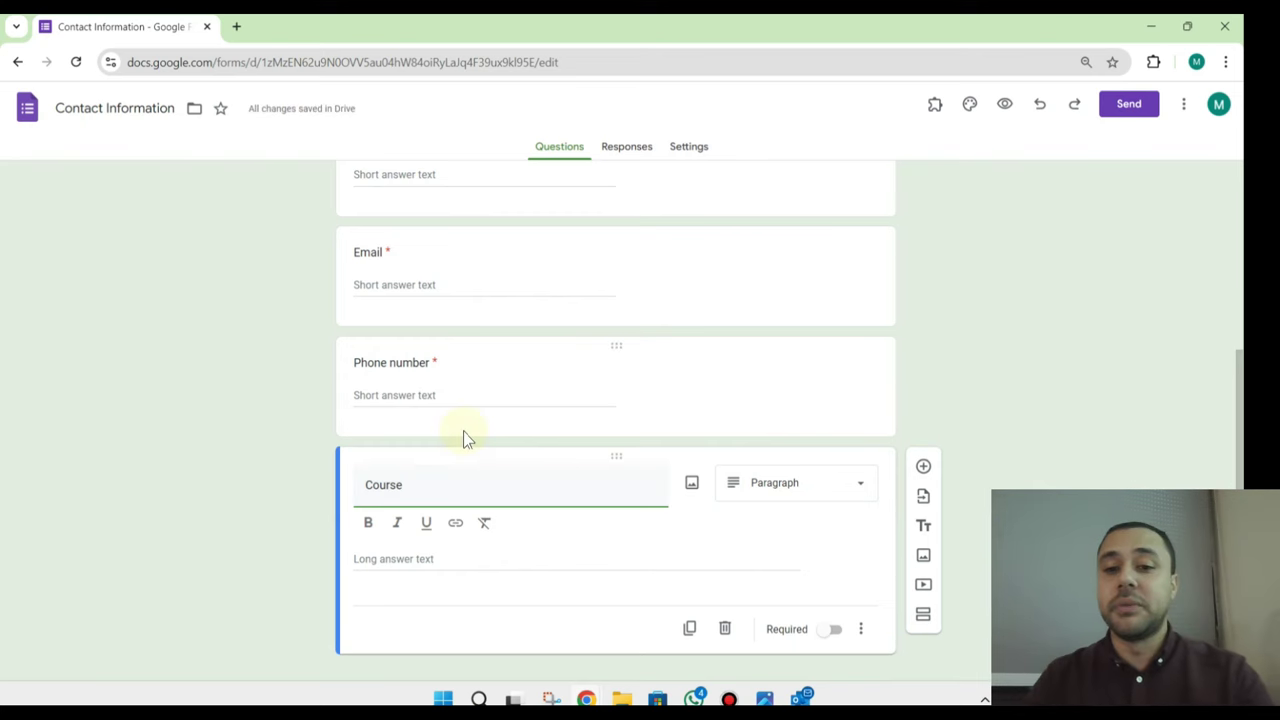
Make the Course question a dropdown with options Excel, Looker and Power BI
click(818, 489)
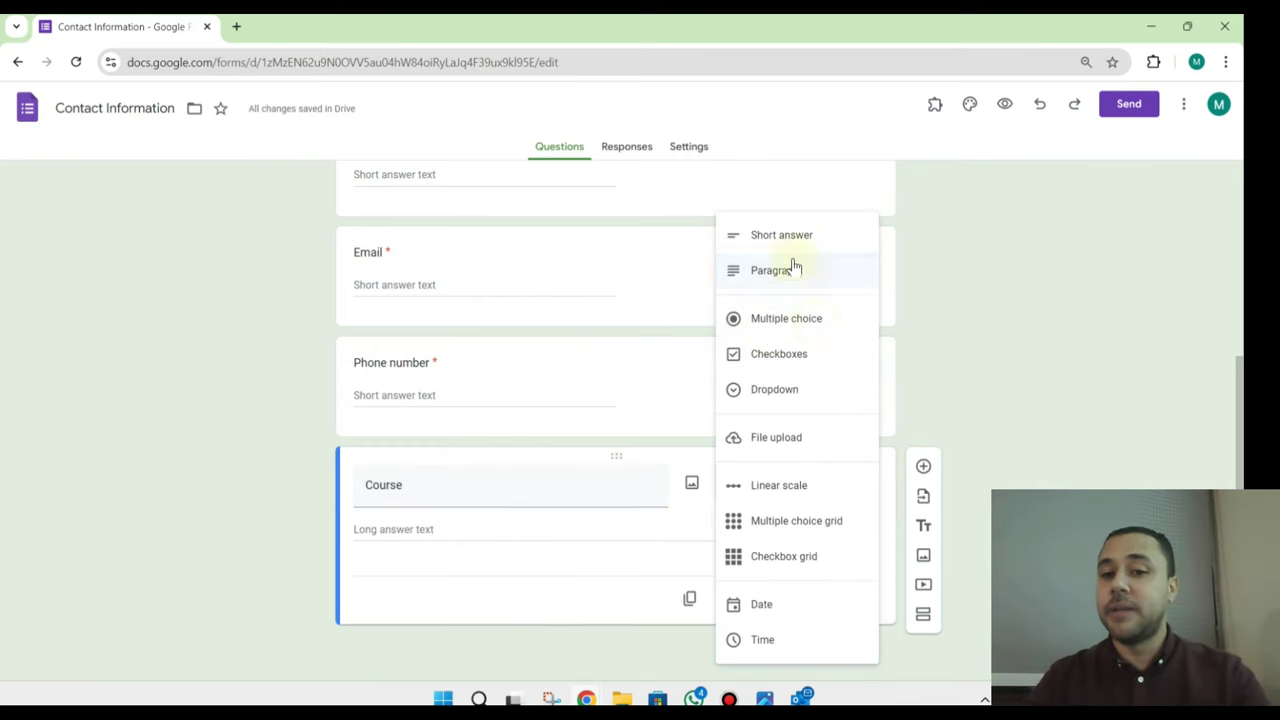
click(795, 399)
click(441, 535)
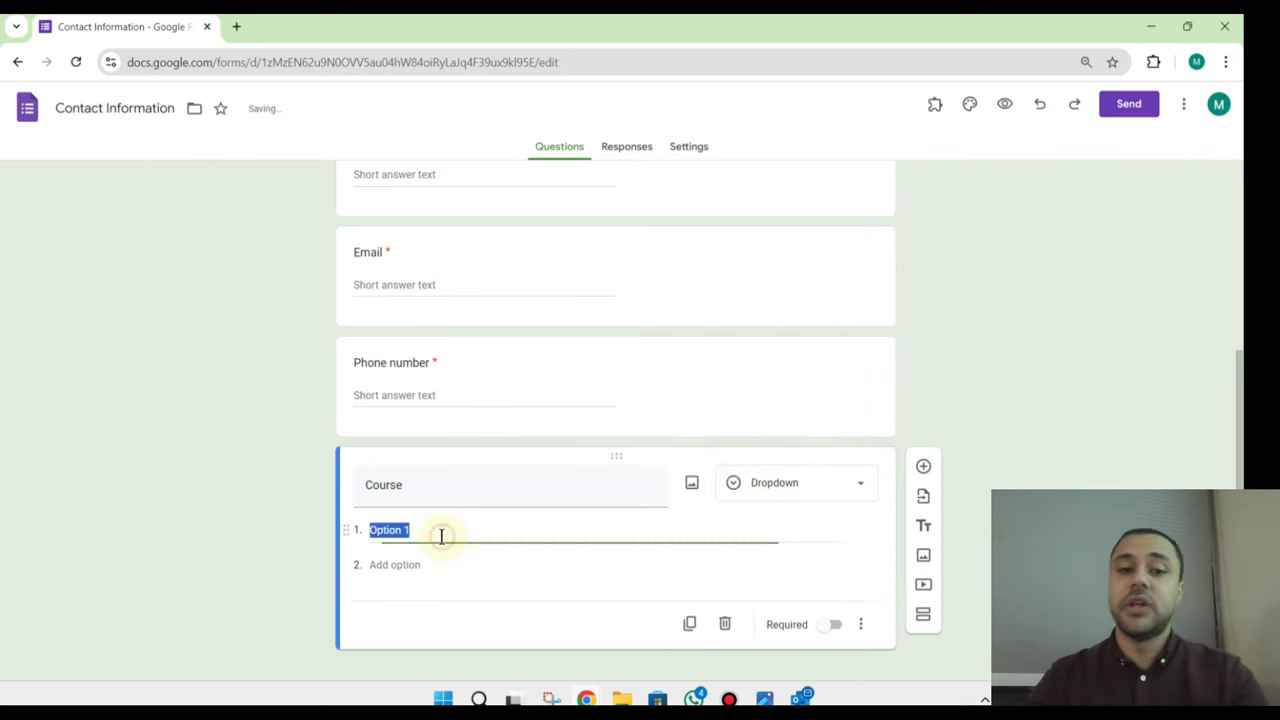
text(Excel)
key(Return)
text(Lookew)
text(rl)
key(BackSpace)
key(Return)
text(Power BI)
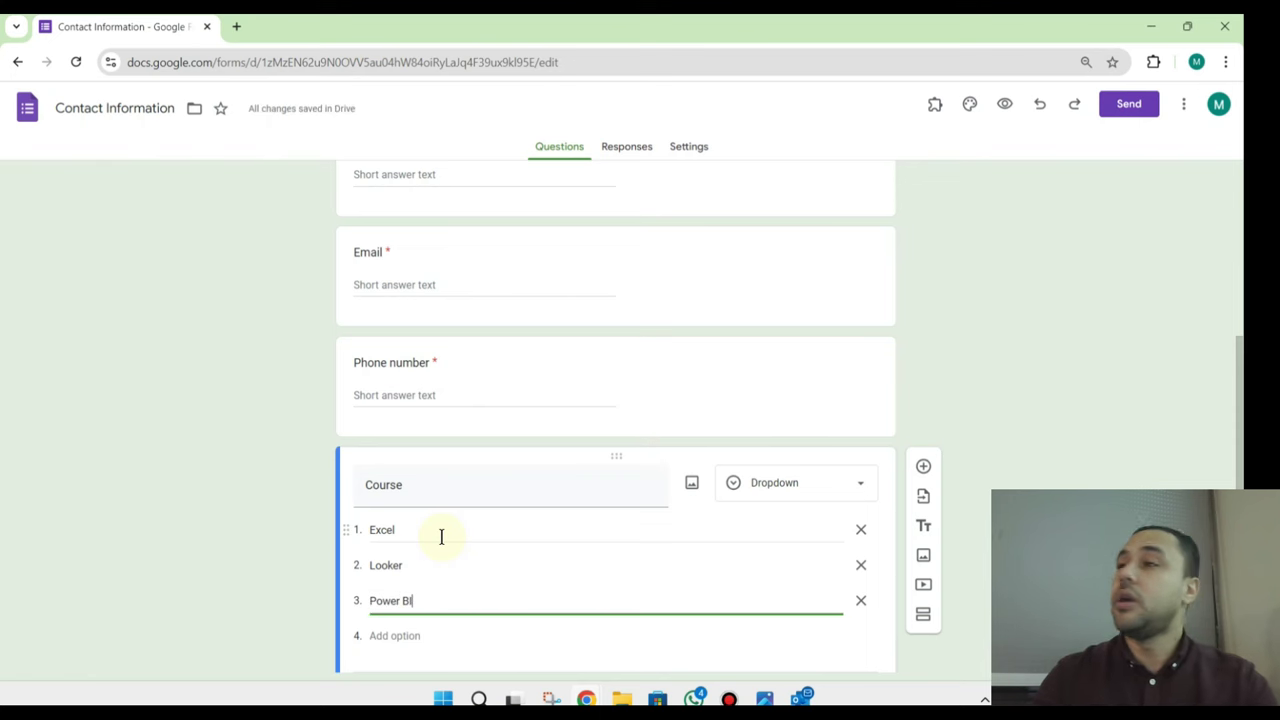
scroll(661, 636, down, 1)
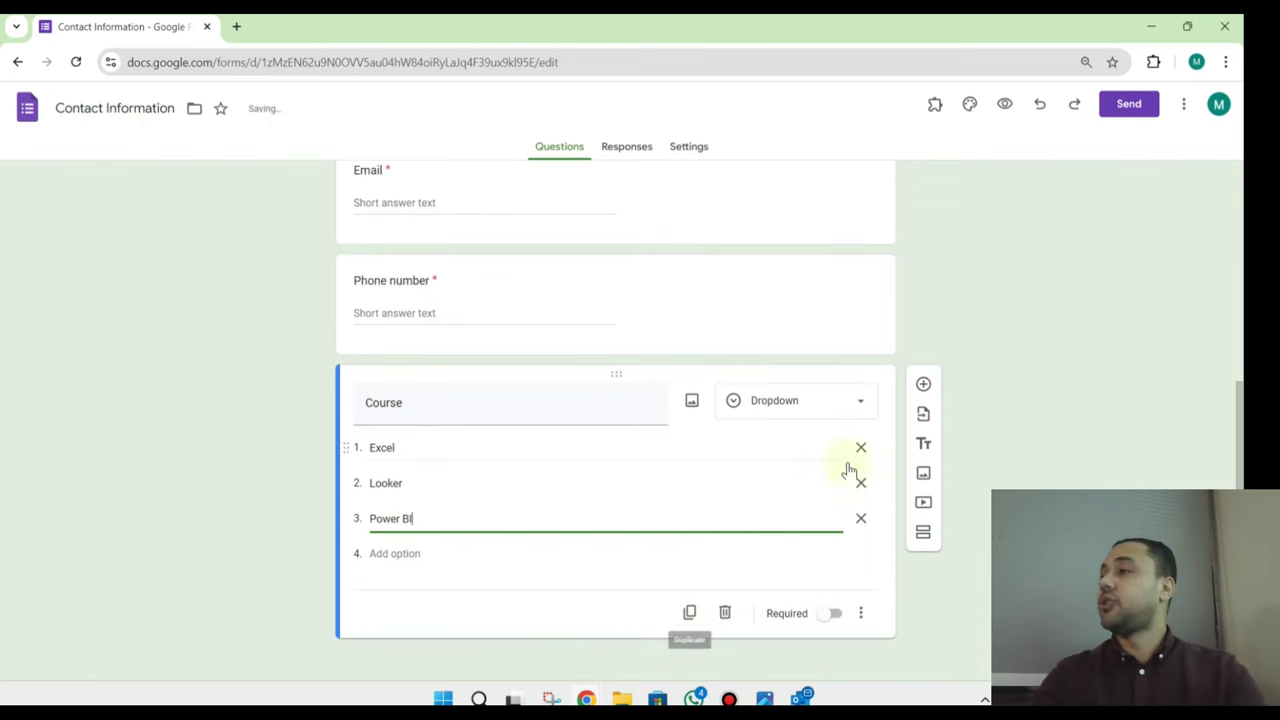
Add an optional Feedback question and a new question titled Session Number
click(918, 381)
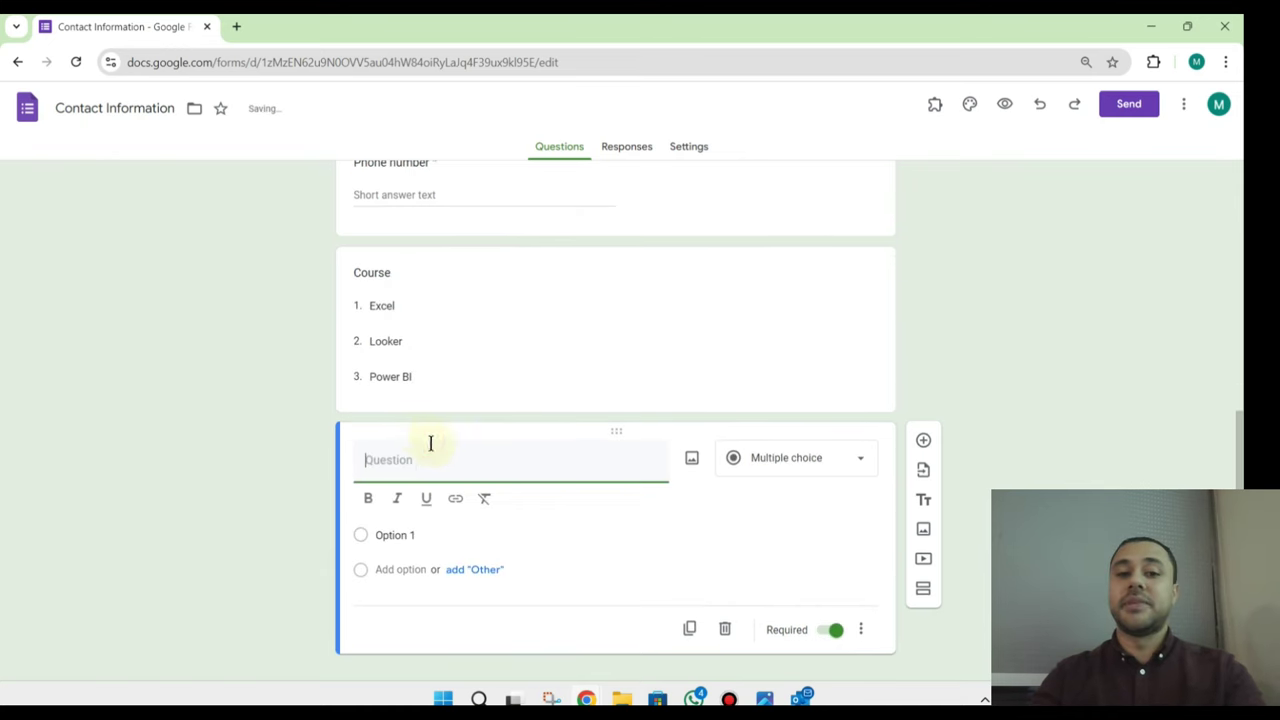
text(Feedback)
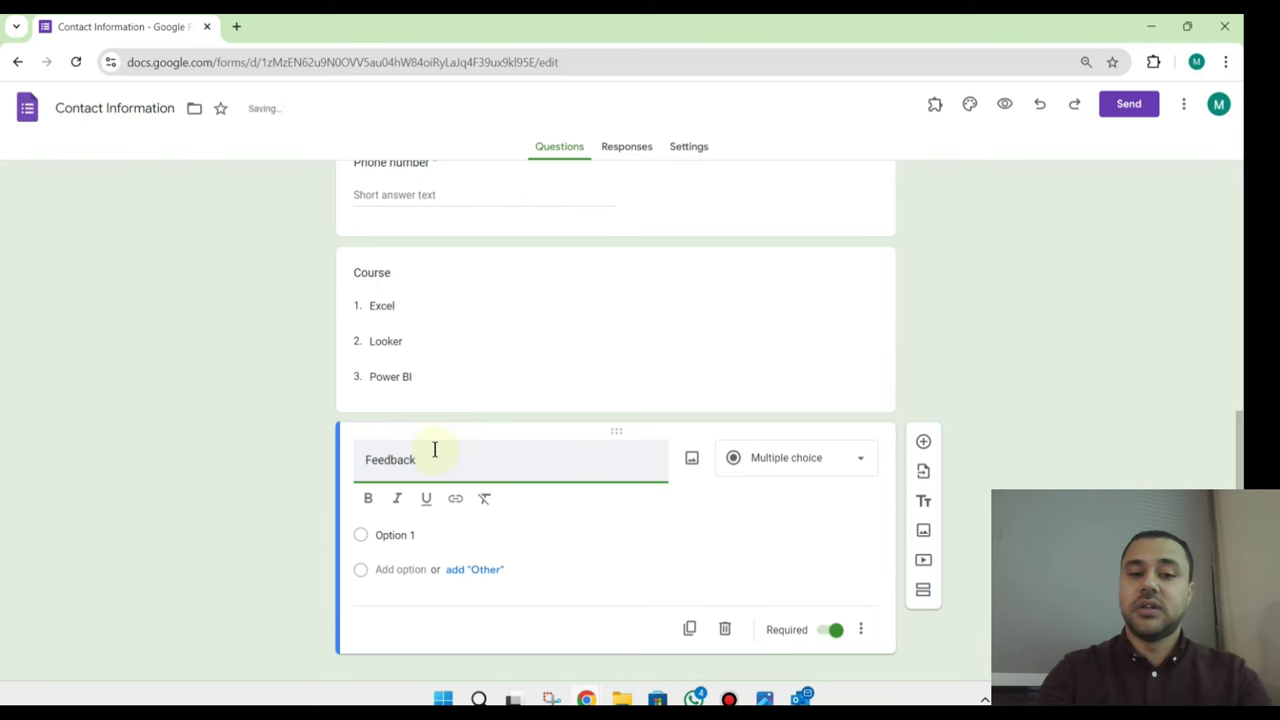
click(925, 442)
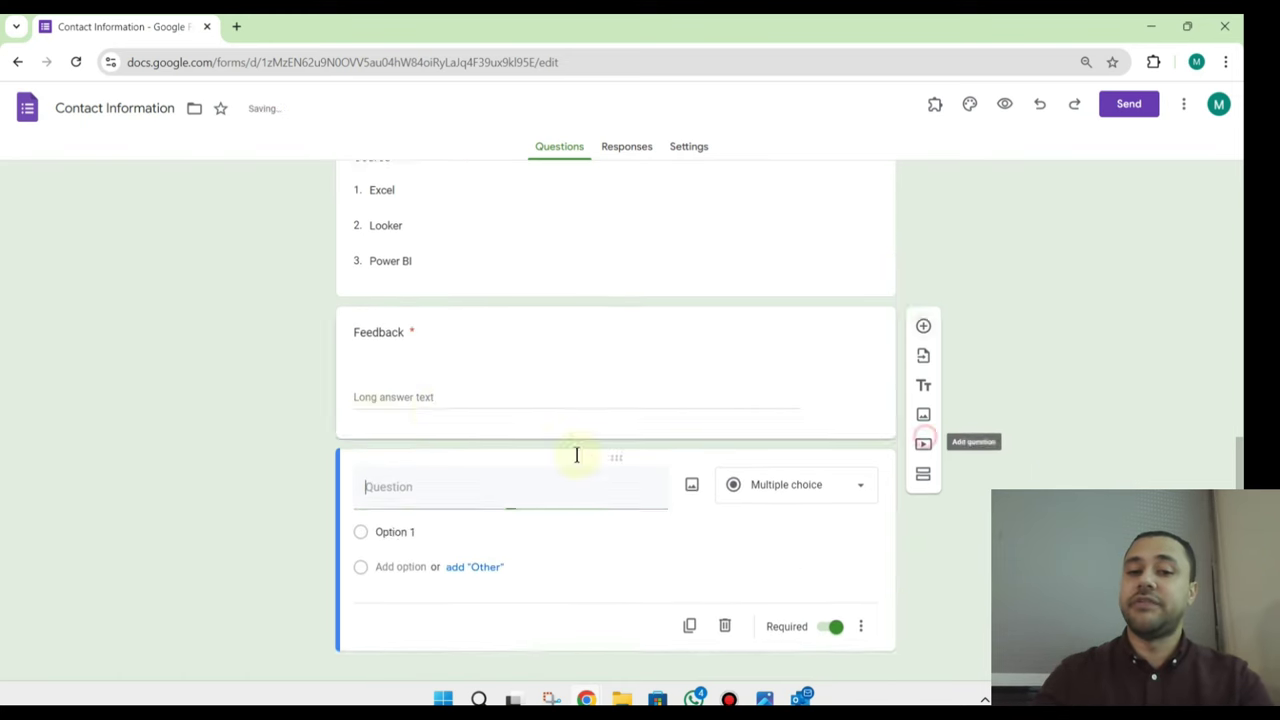
click(541, 405)
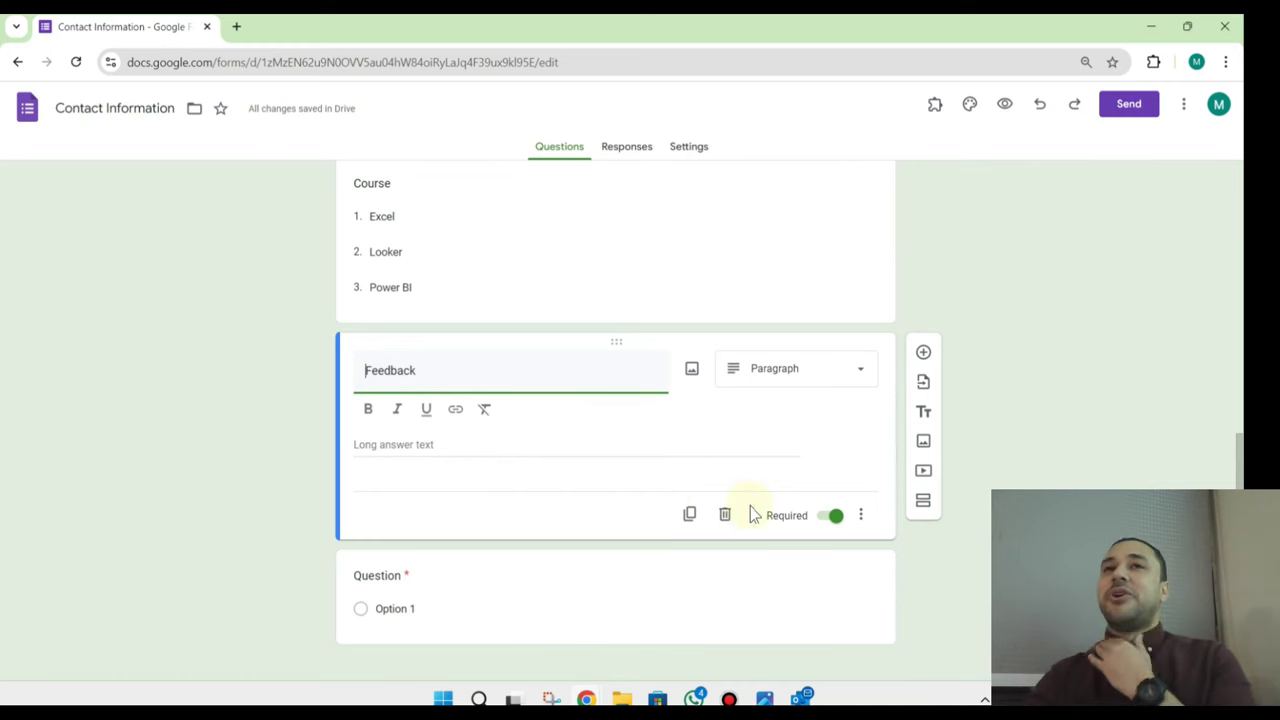
click(829, 522)
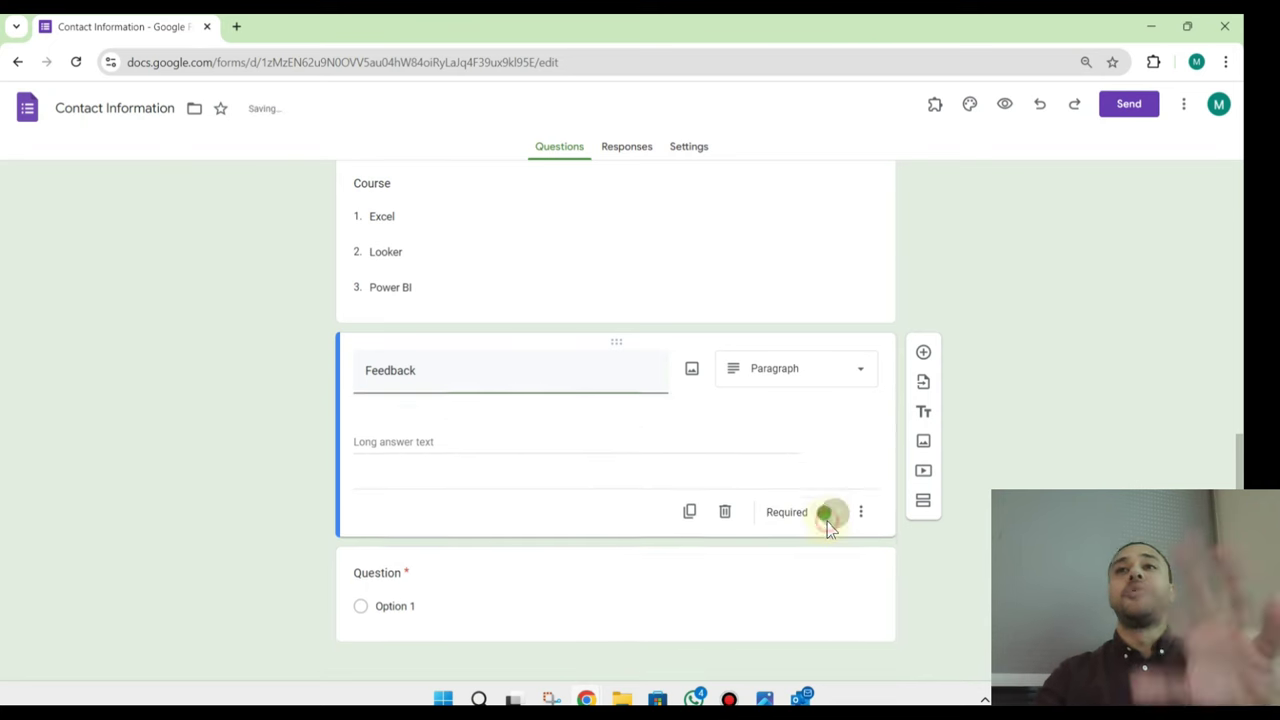
click(503, 558)
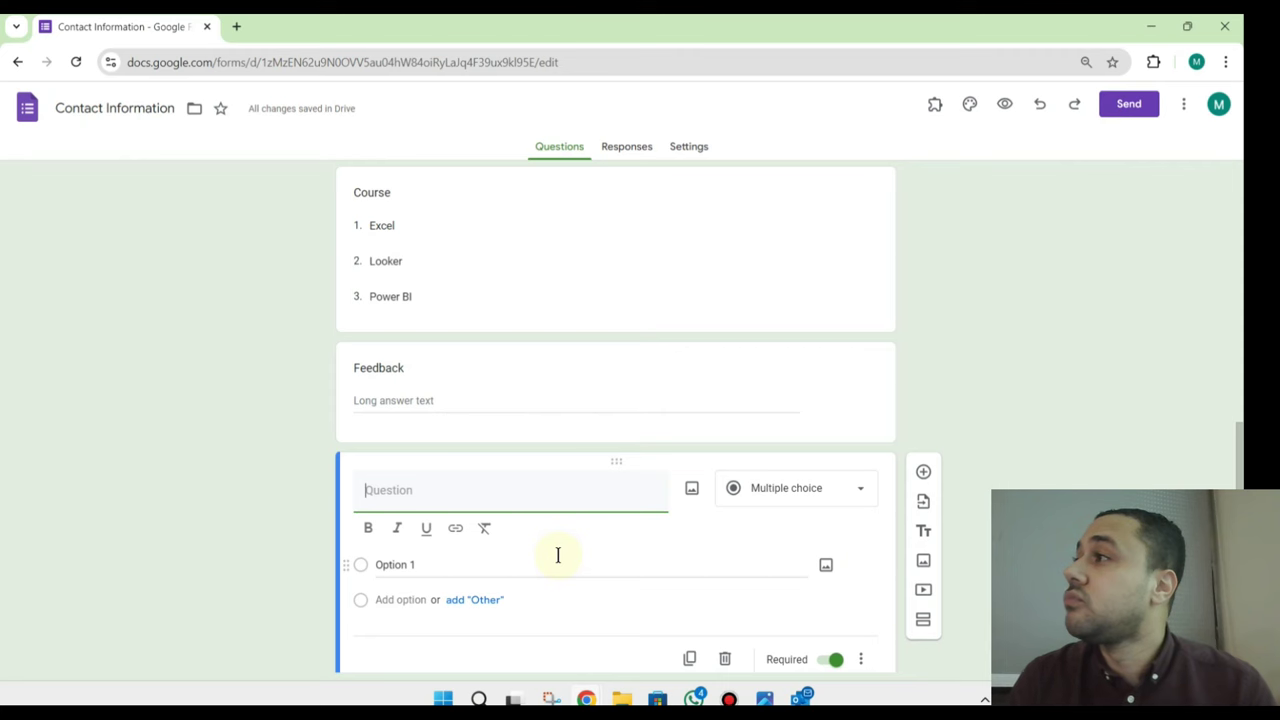
text(Session Number)
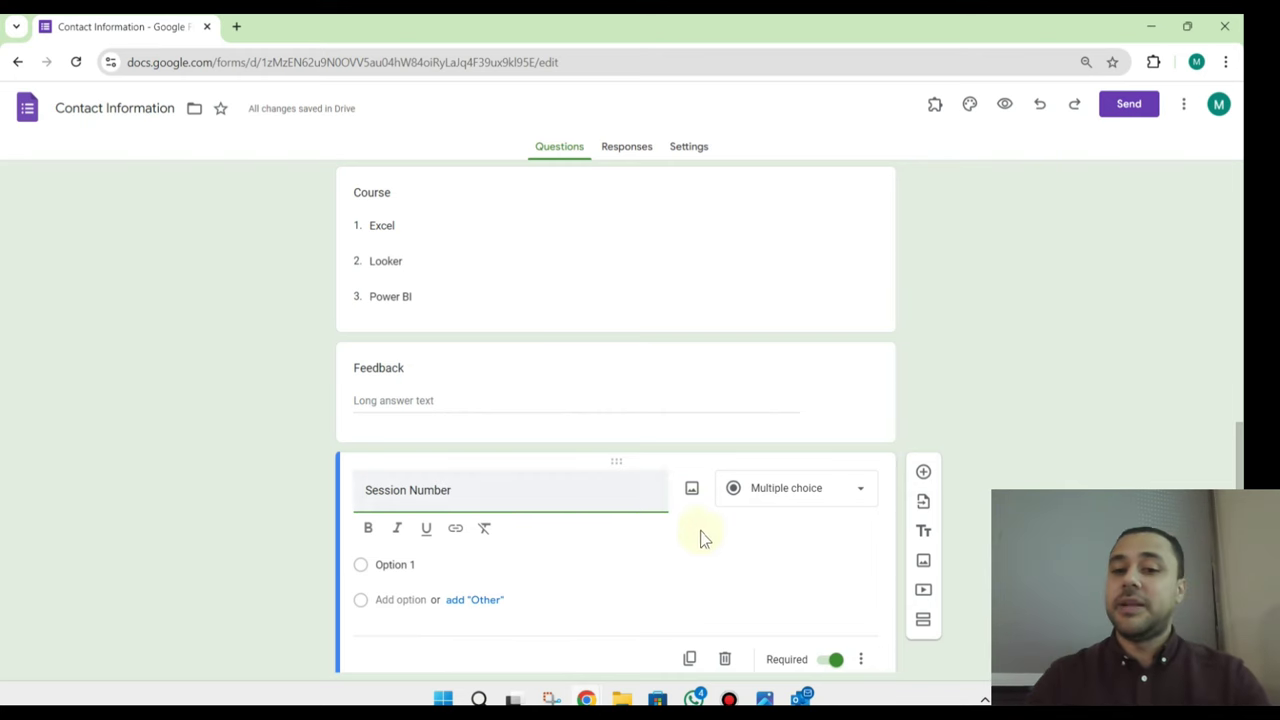
Make Session Number a dropdown with options 1 through 10
click(780, 500)
click(798, 389)
click(428, 536)
text(1)
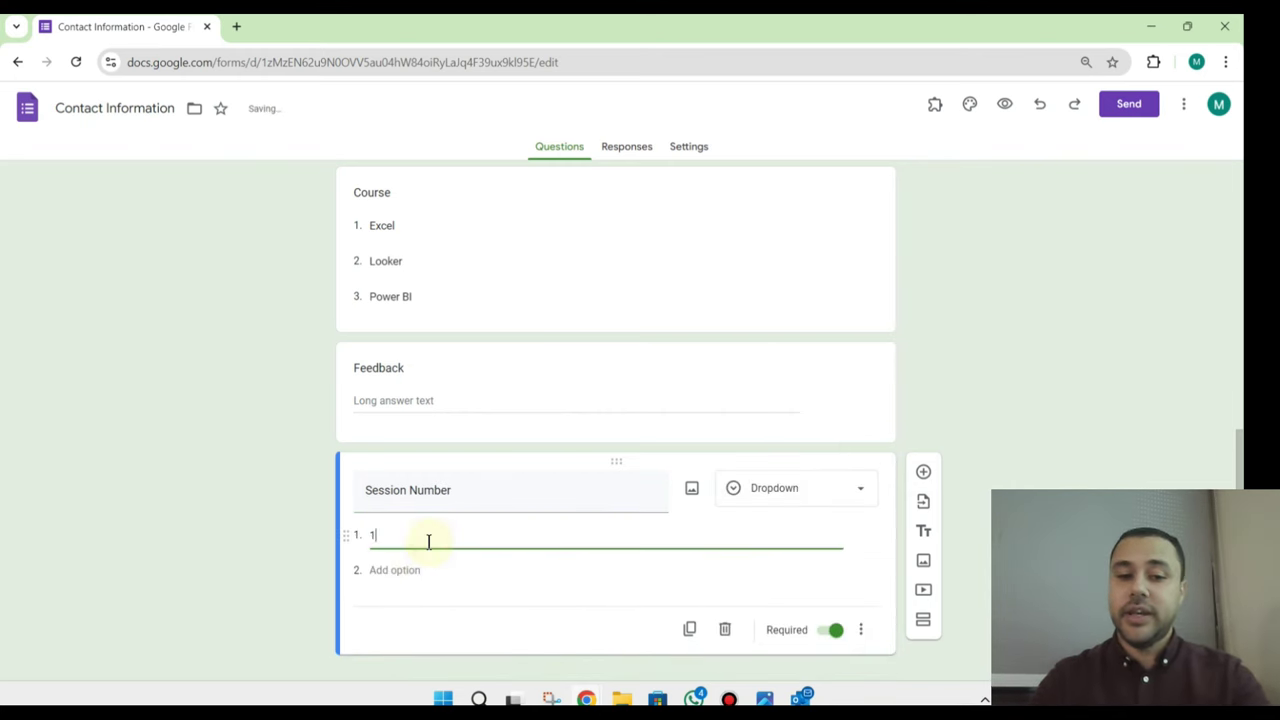
key(Return)
text(2)
key(Return)
text(3)
key(Return)
text(4)
key(Return)
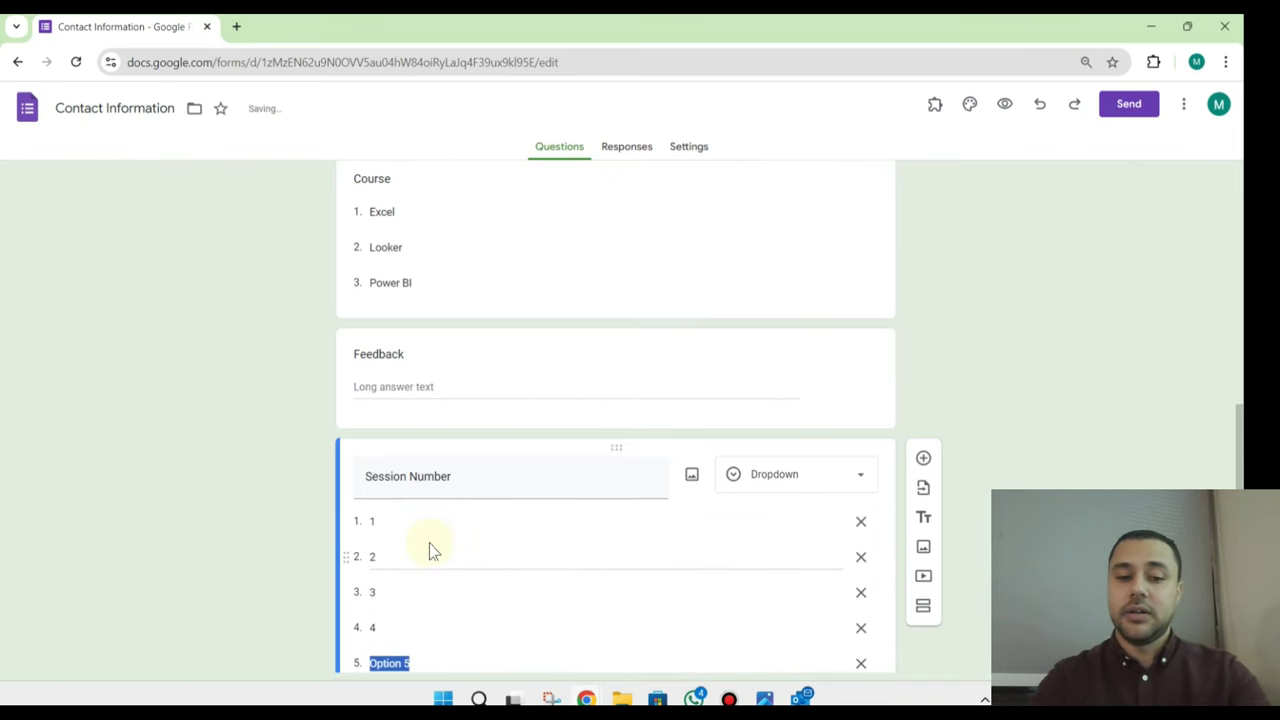
text(5)
key(Return)
text(6)
key(Return)
text(7)
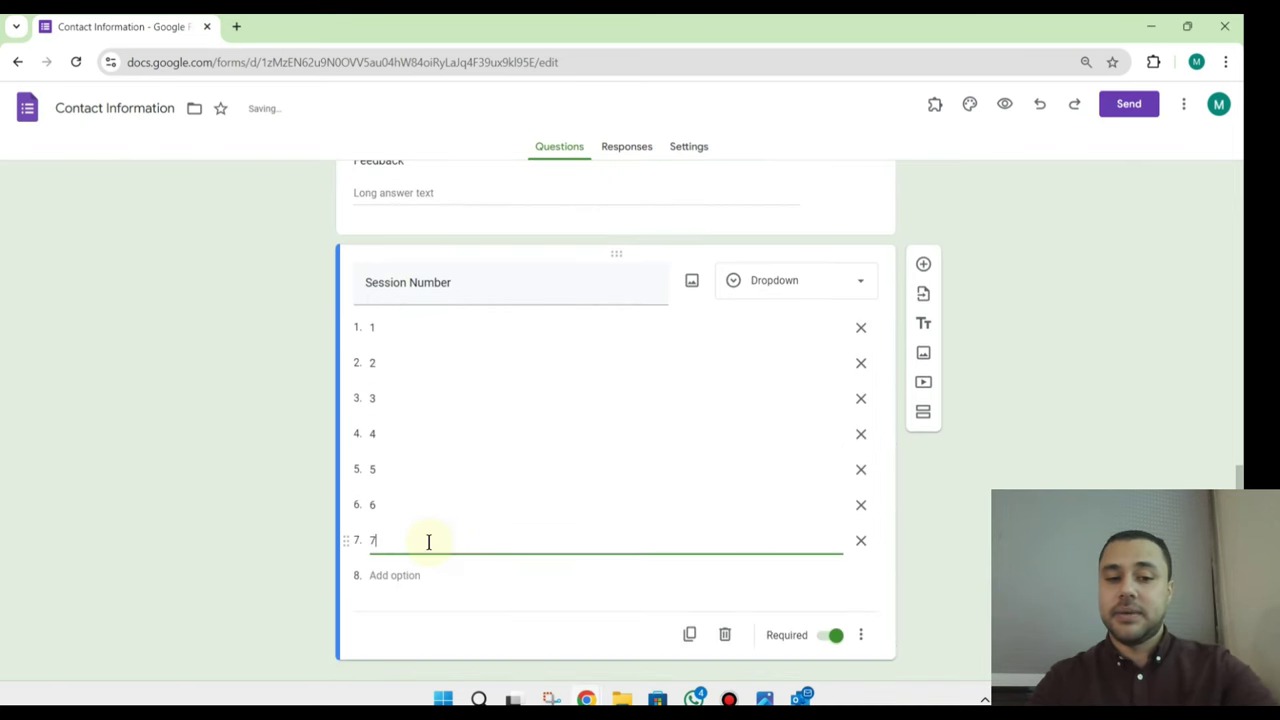
key(Return)
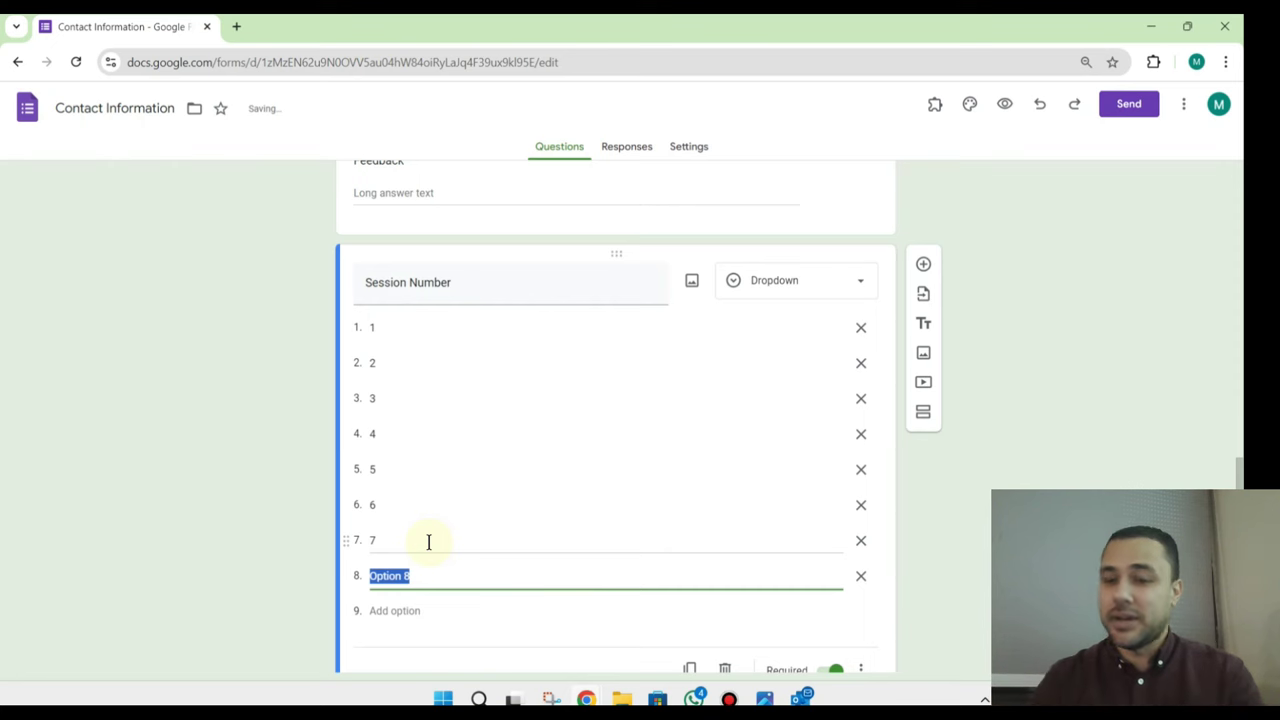
text(8)
key(Return)
text(9)
key(Return)
text(10)
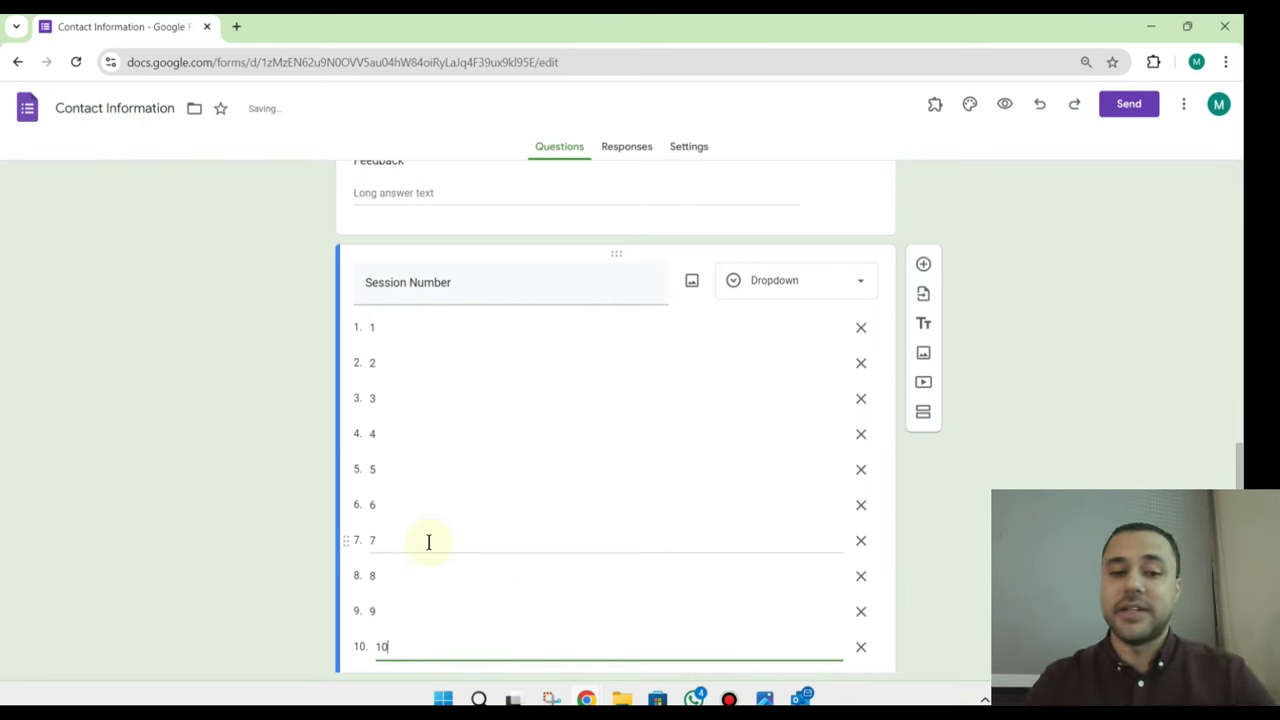
Add a blank question at the end and move Feedback below Session Number
click(923, 264)
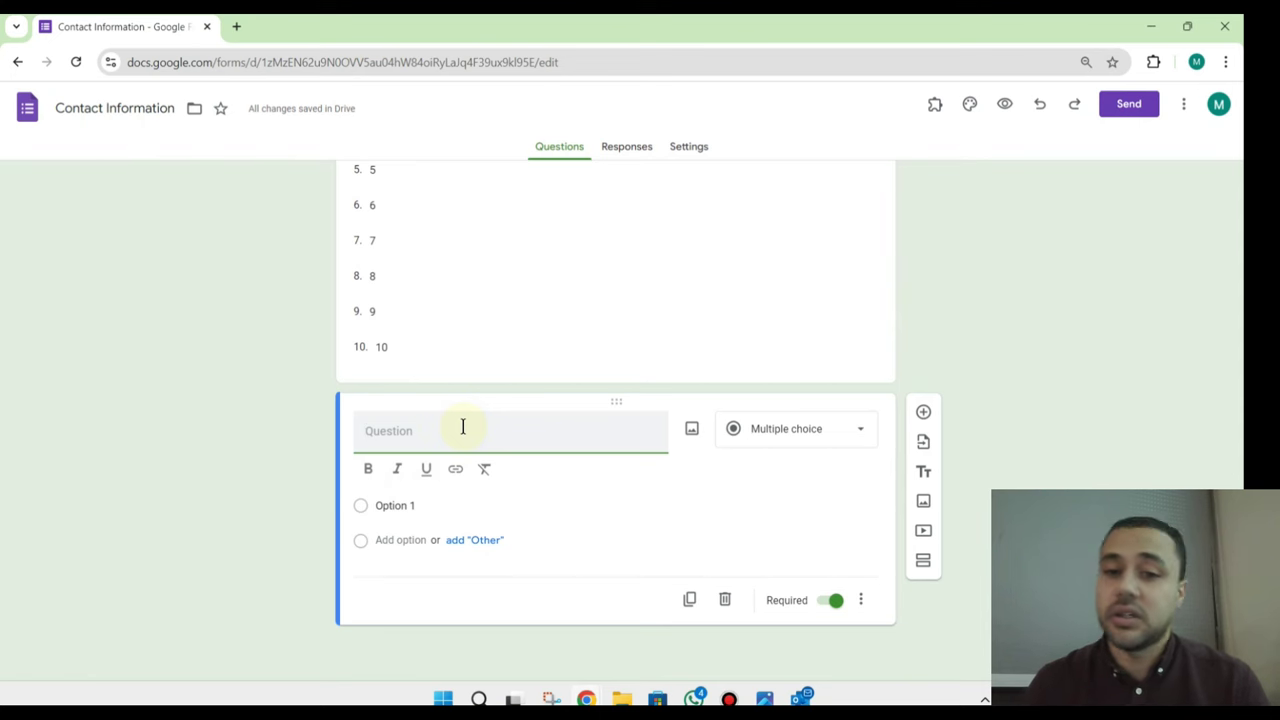
scroll(503, 471, up, 4)
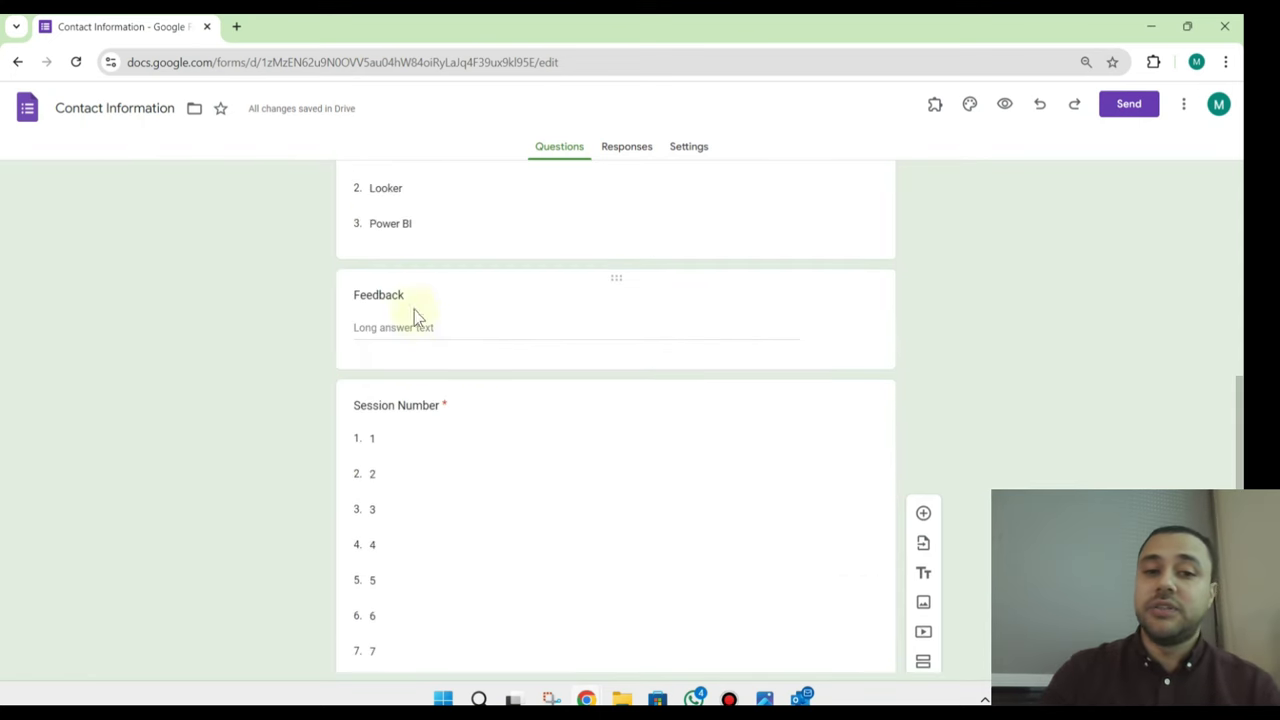
click(466, 290)
drag(509, 277, 488, 348)
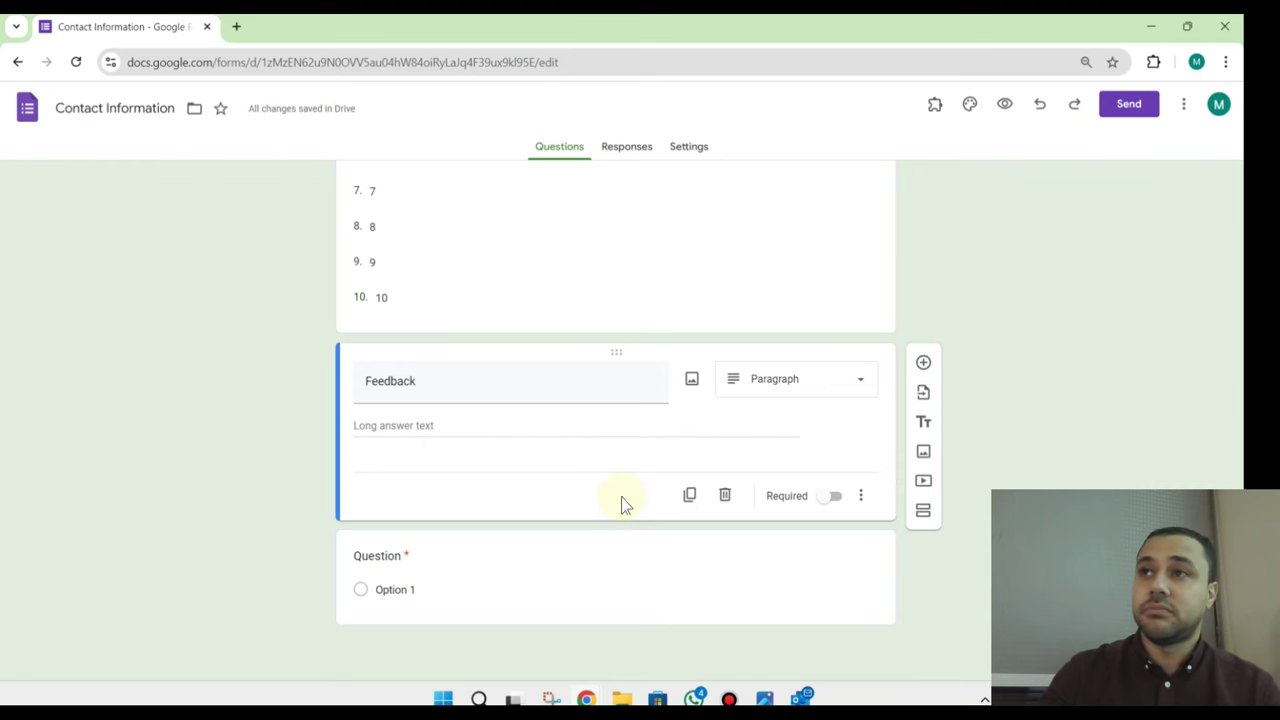
click(620, 543)
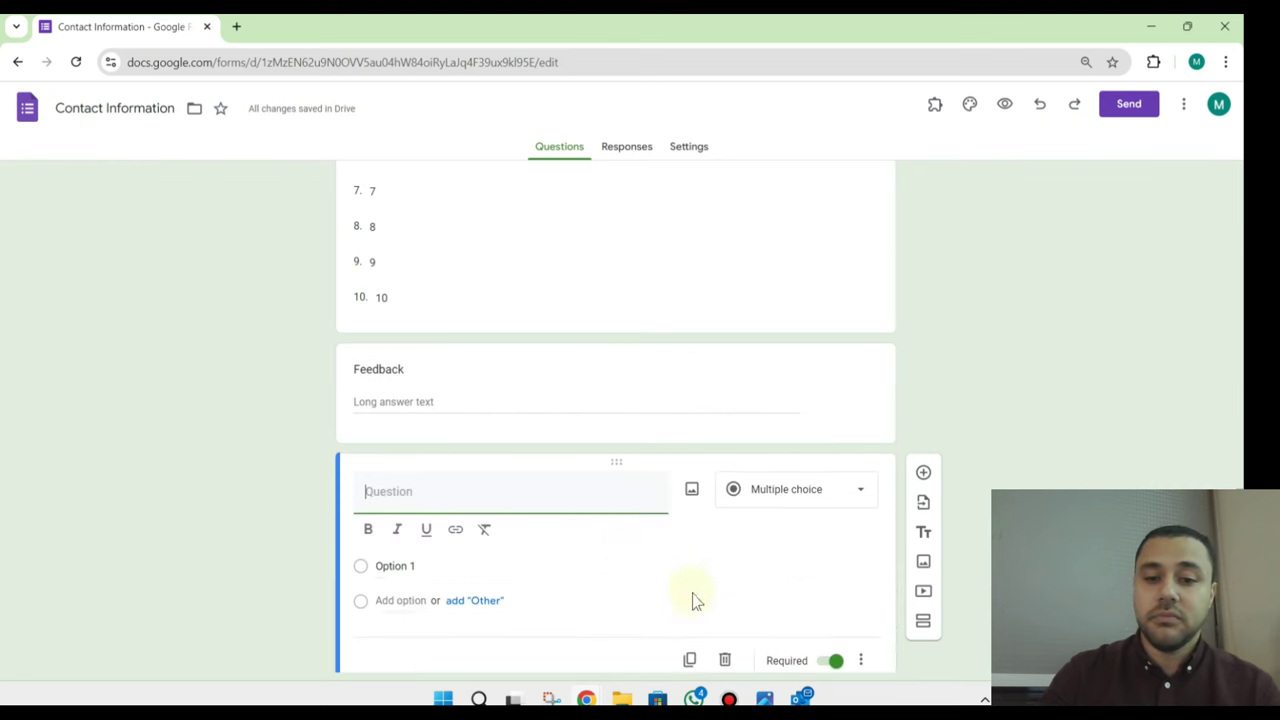
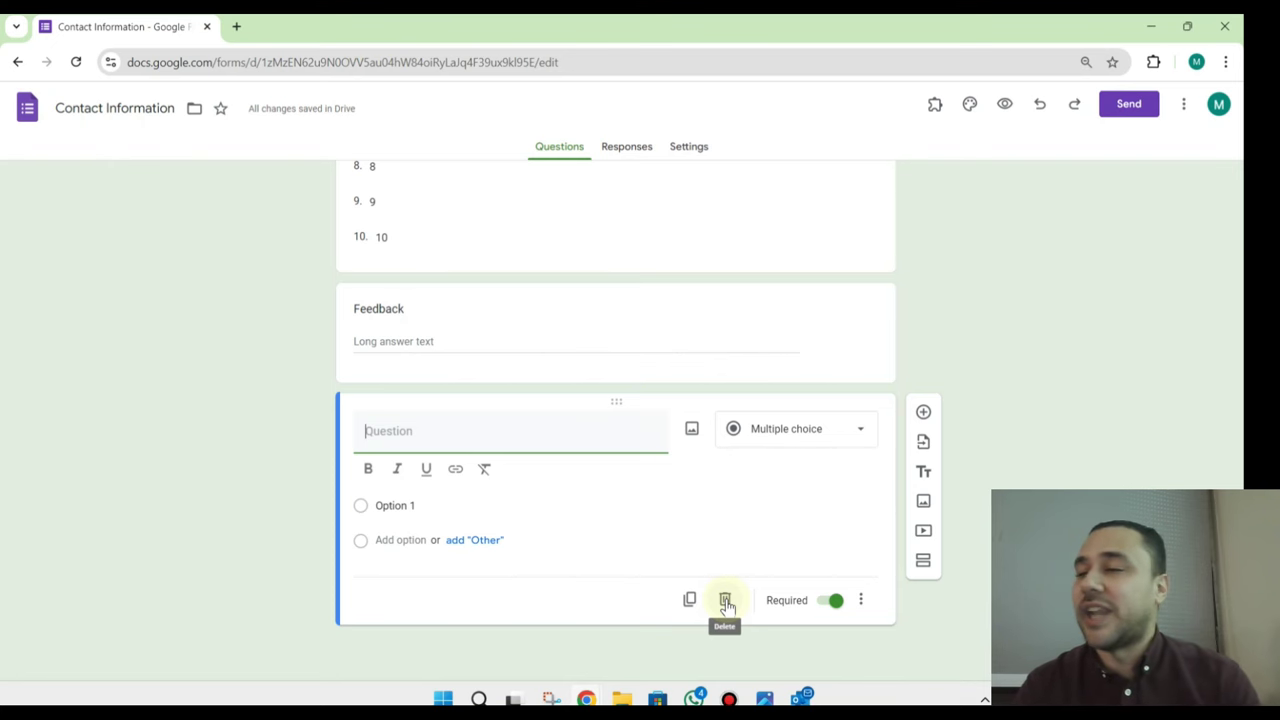
Delete the blank multiple-choice question from the AASTMT Attendance form
click(726, 600)
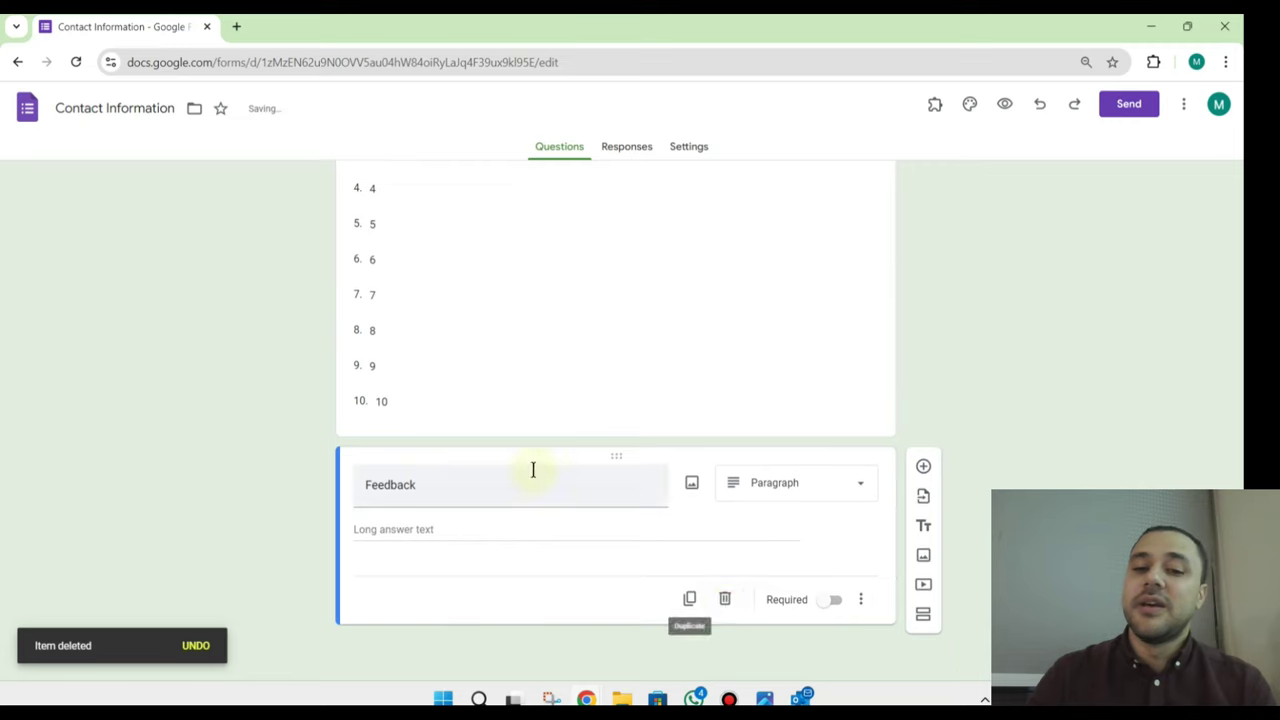
scroll(474, 451, up, 15)
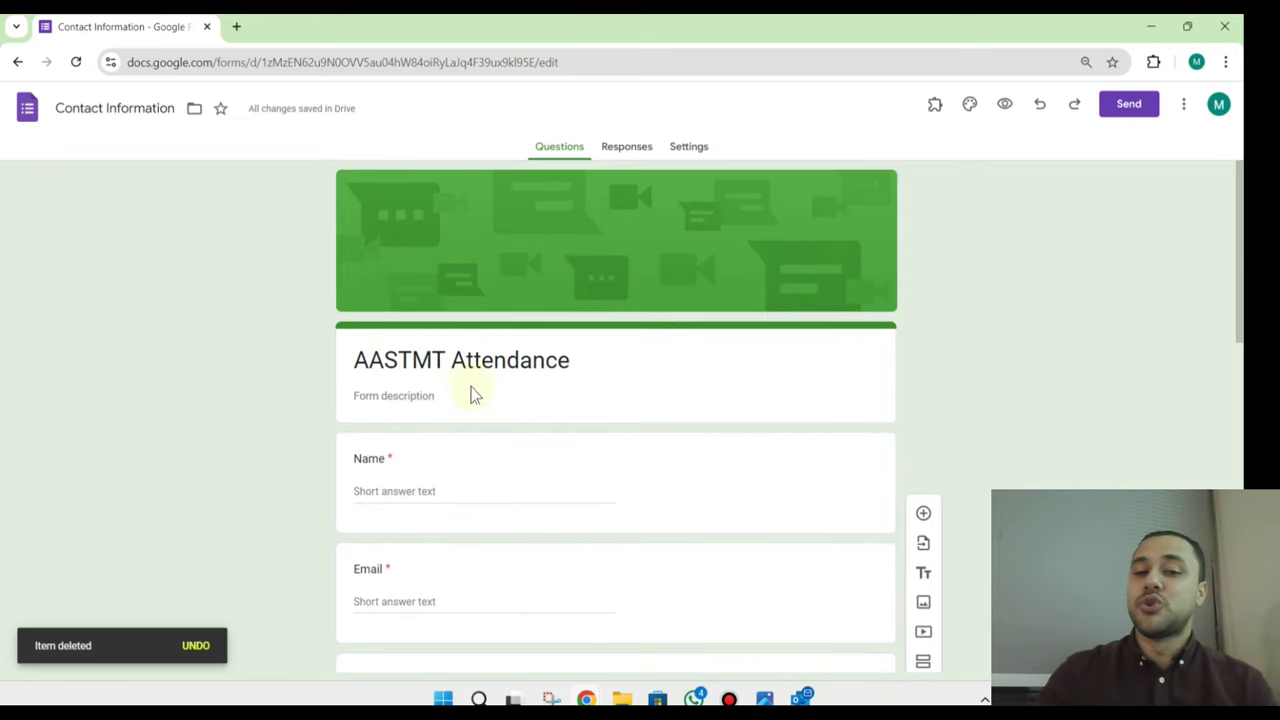
scroll(466, 371, down, 1)
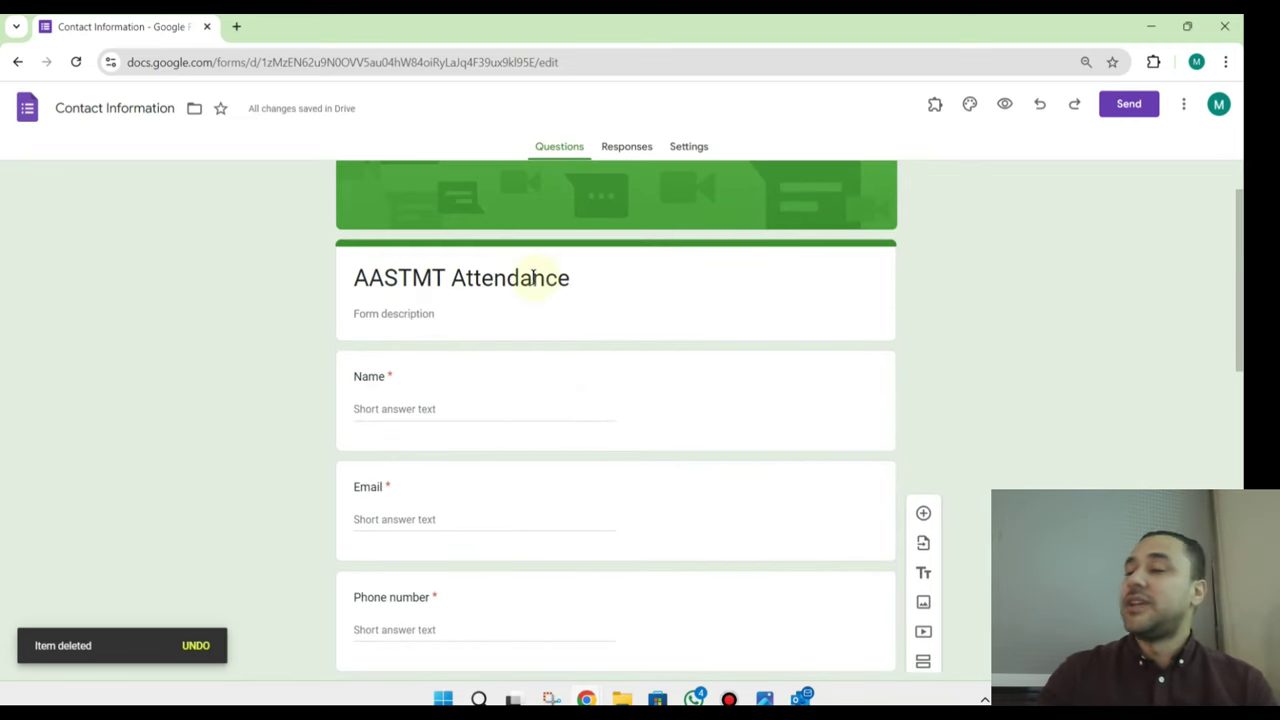
Set the form description to 'Test' and go to the form's Settings
click(433, 315)
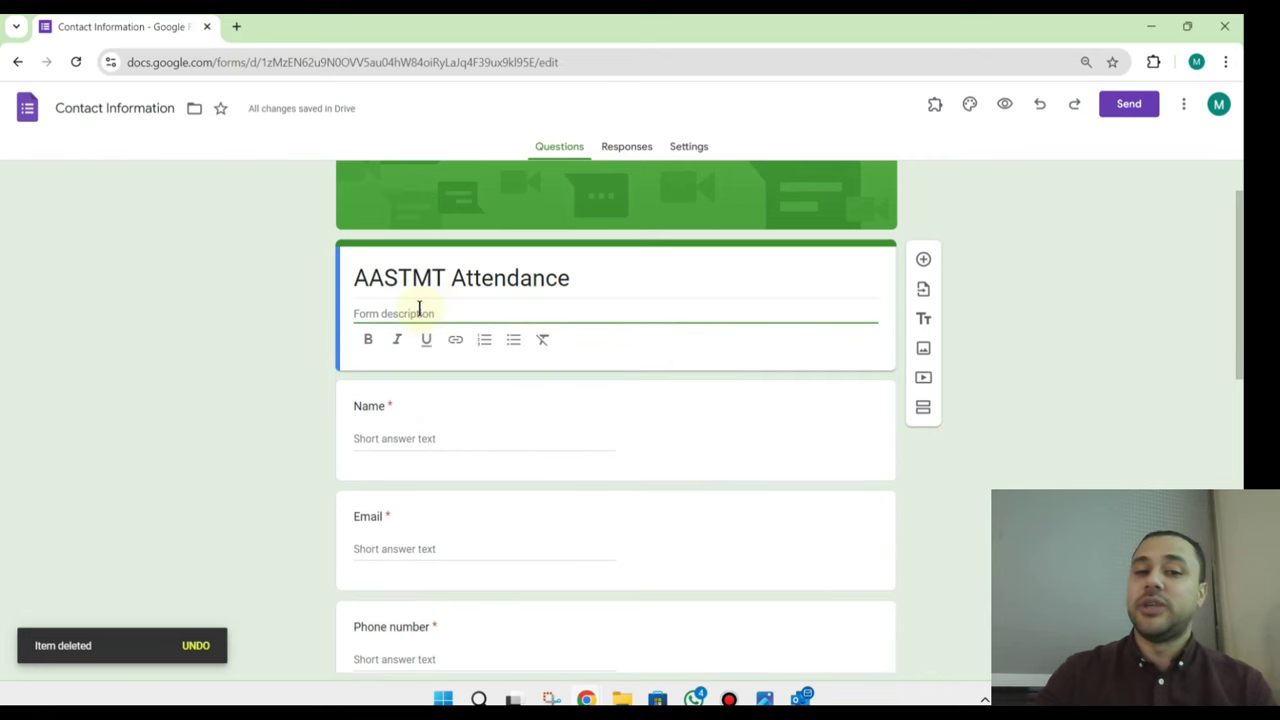
text(Te)
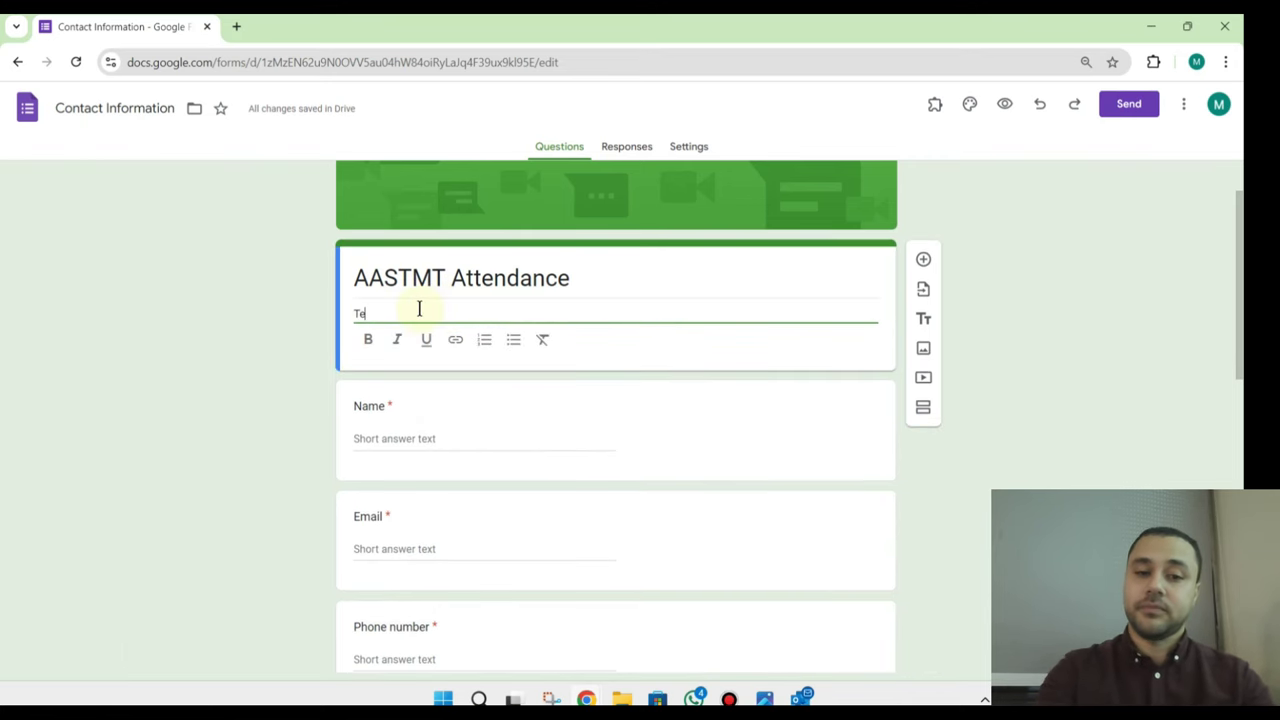
text(st)
click(251, 334)
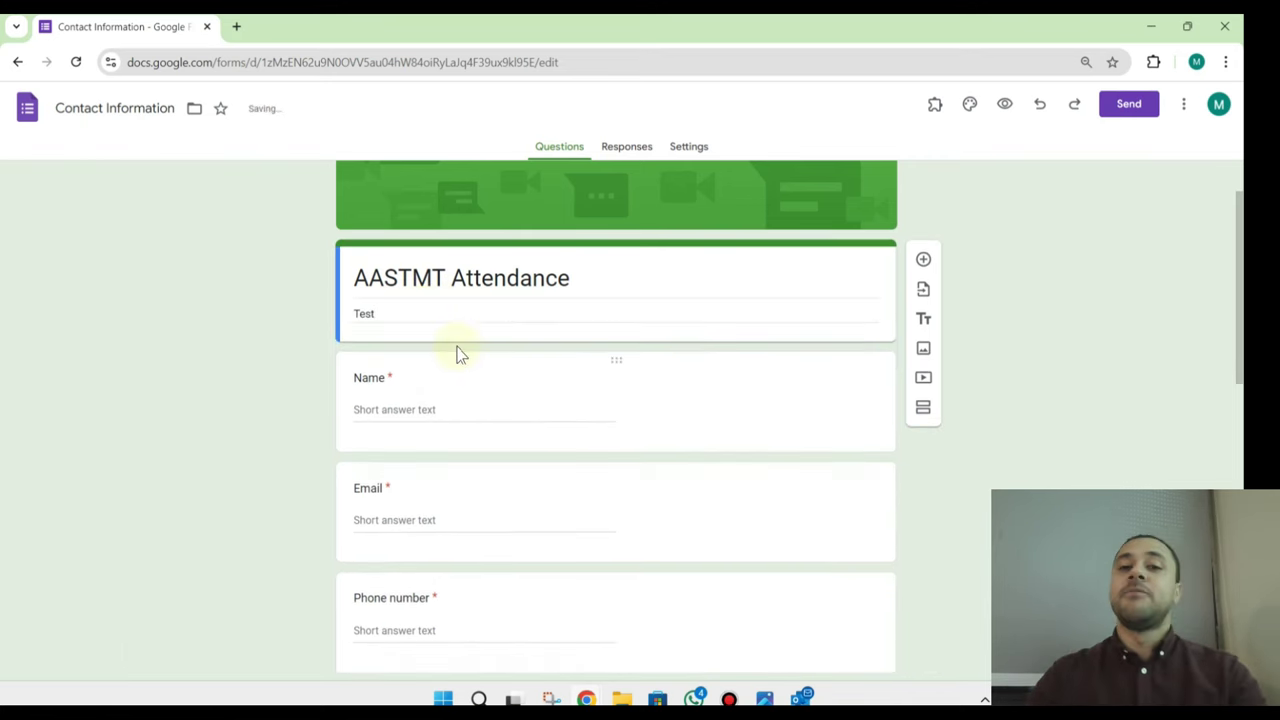
click(689, 147)
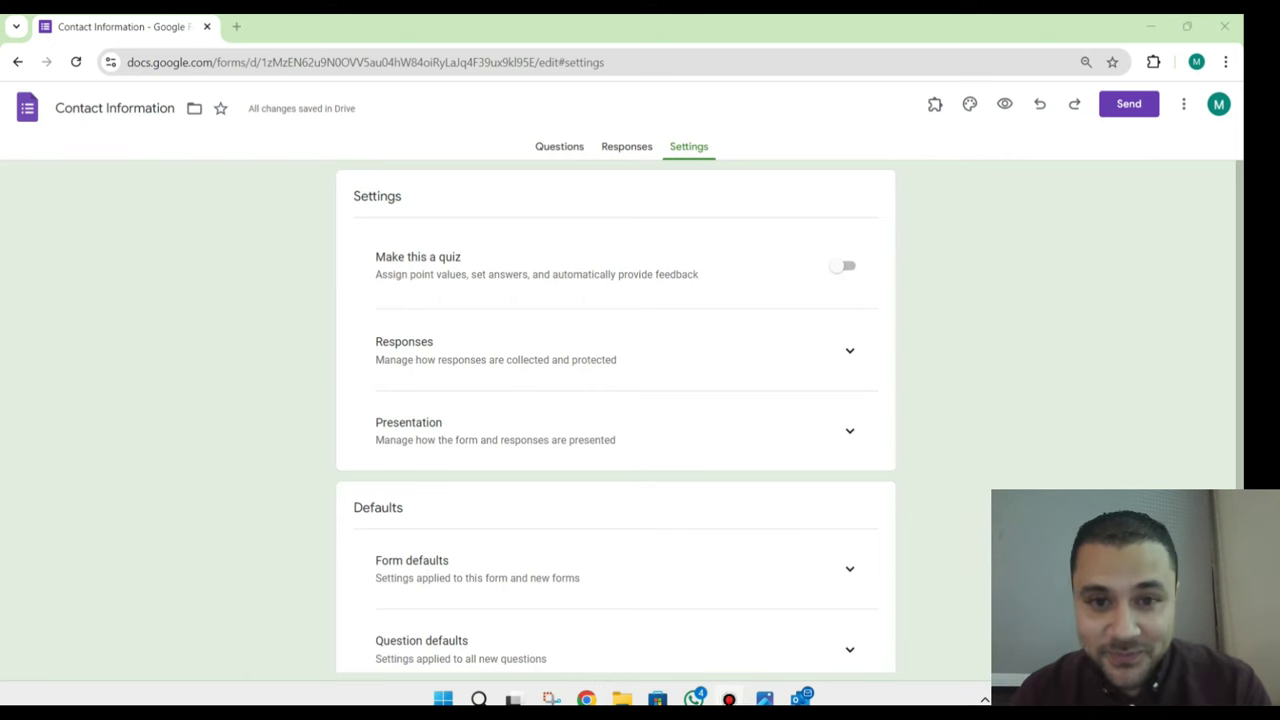
click(729, 697)
click(731, 698)
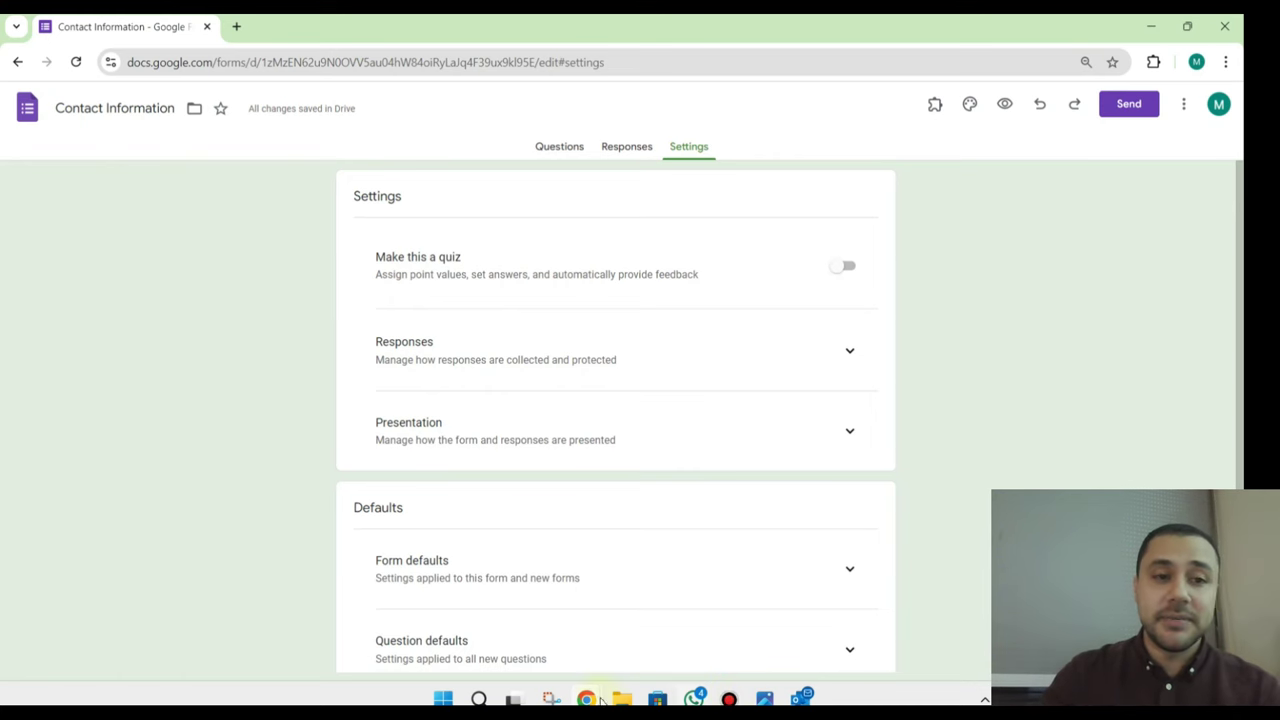
right_click(24, 108)
click(17, 122)
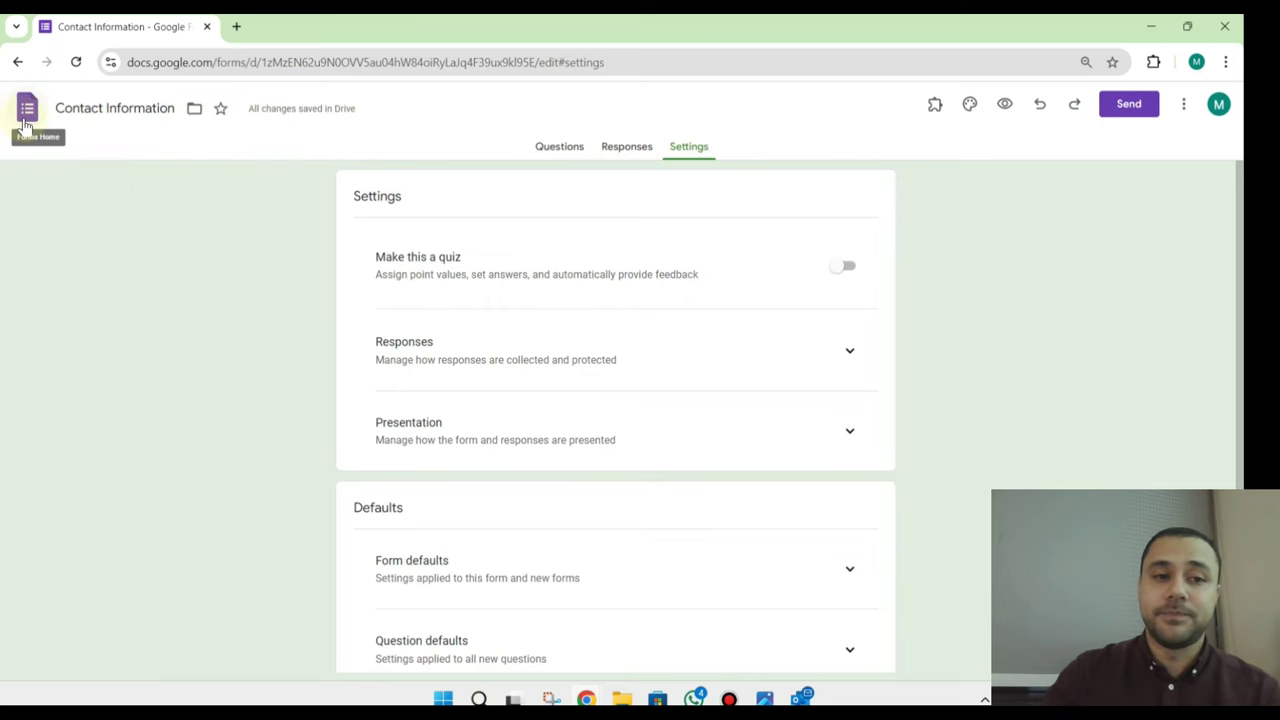
In a new Chrome tab, search for forms and go to the Google Forms home page
click(236, 26)
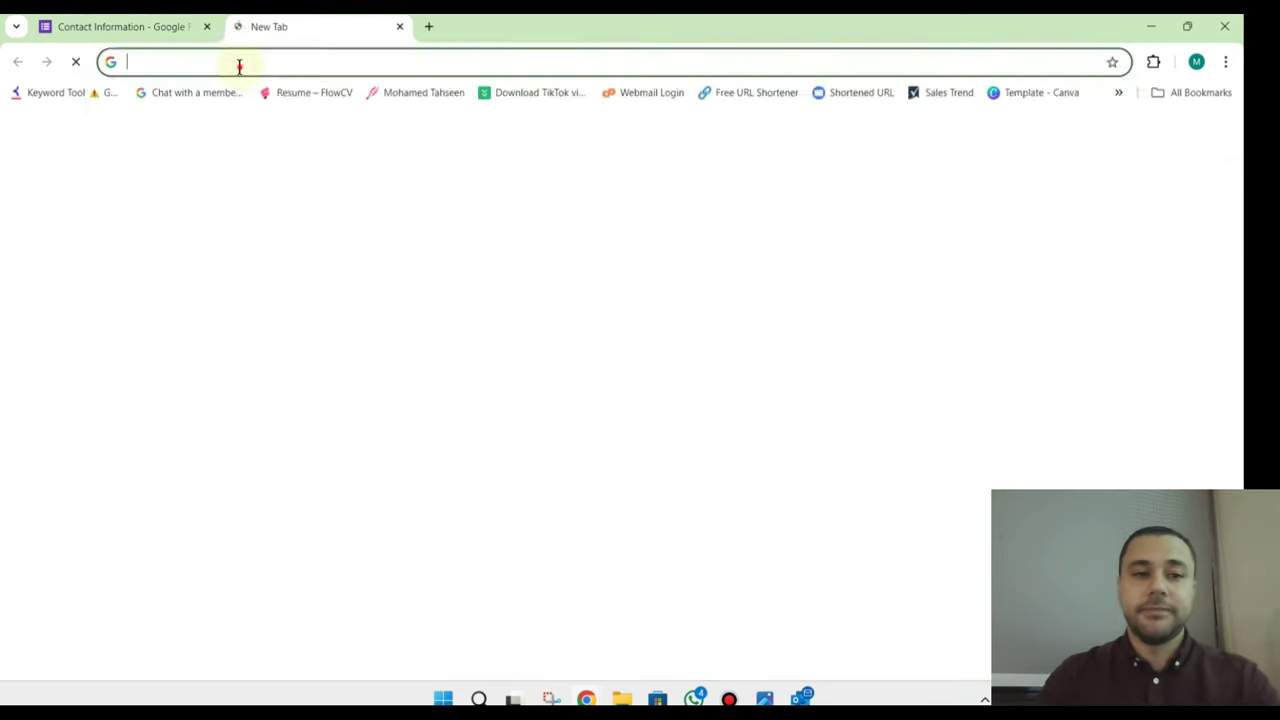
click(237, 63)
text(for)
key(Return)
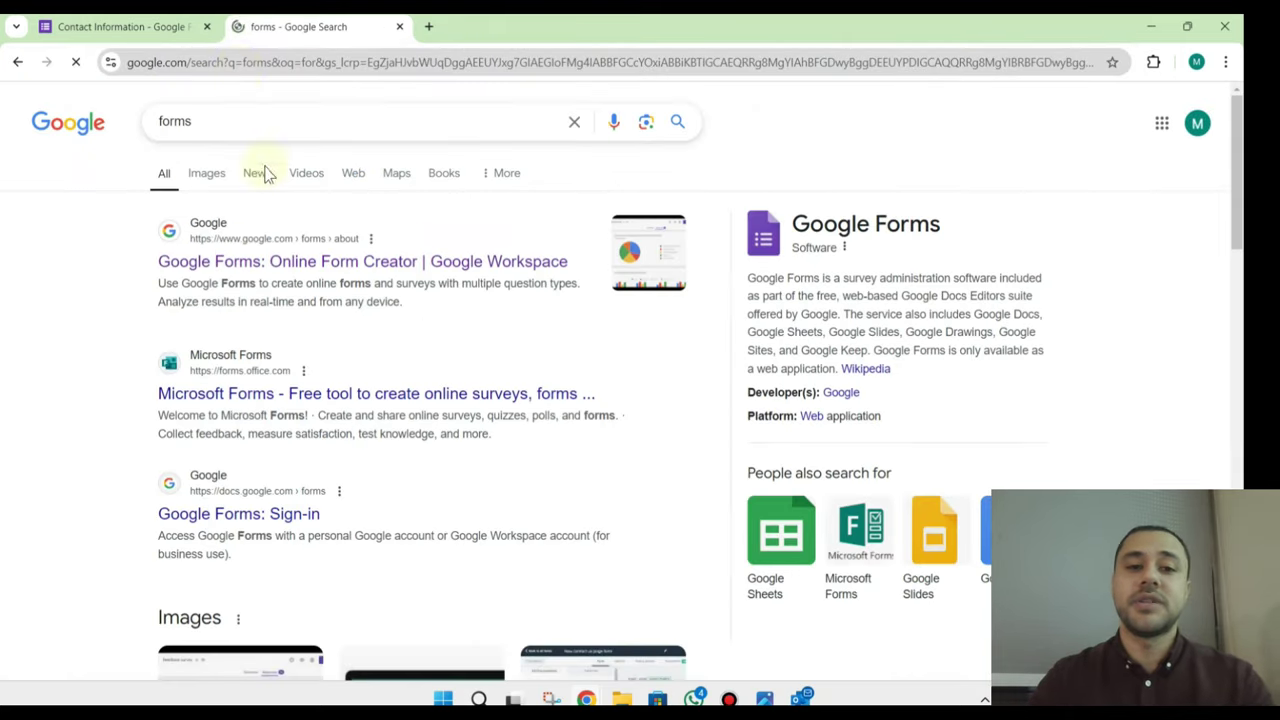
click(265, 268)
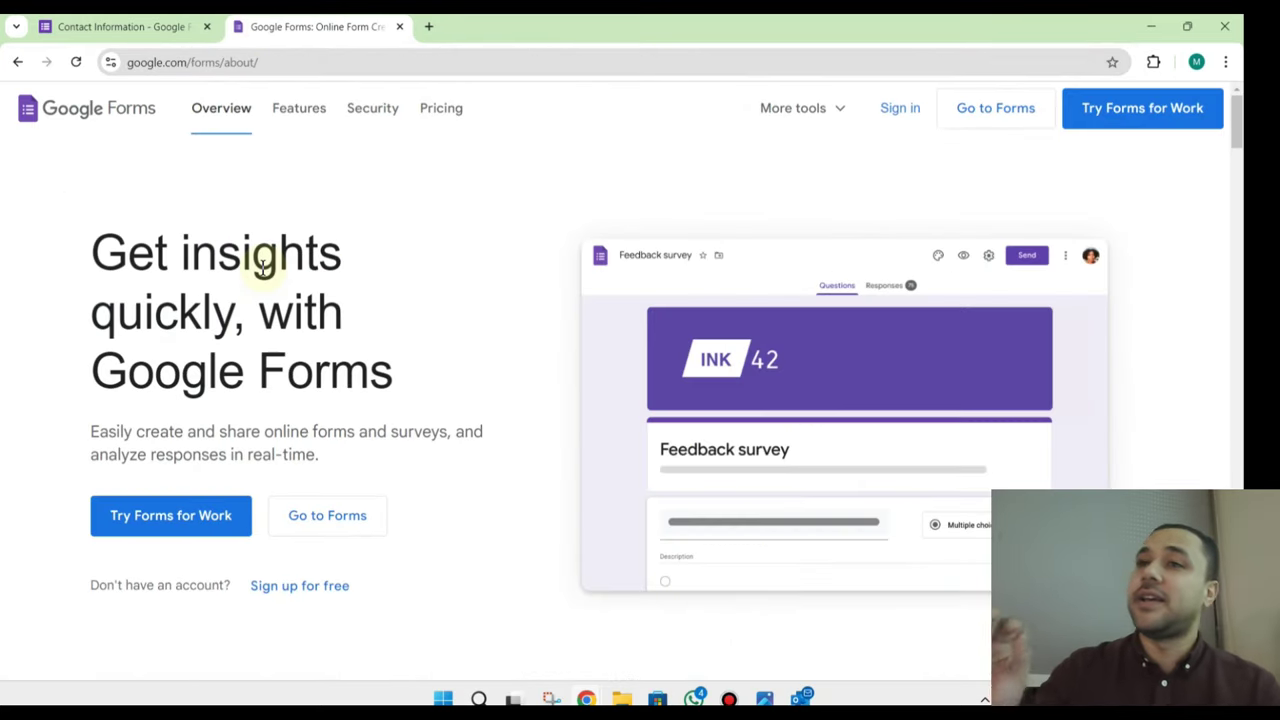
click(329, 516)
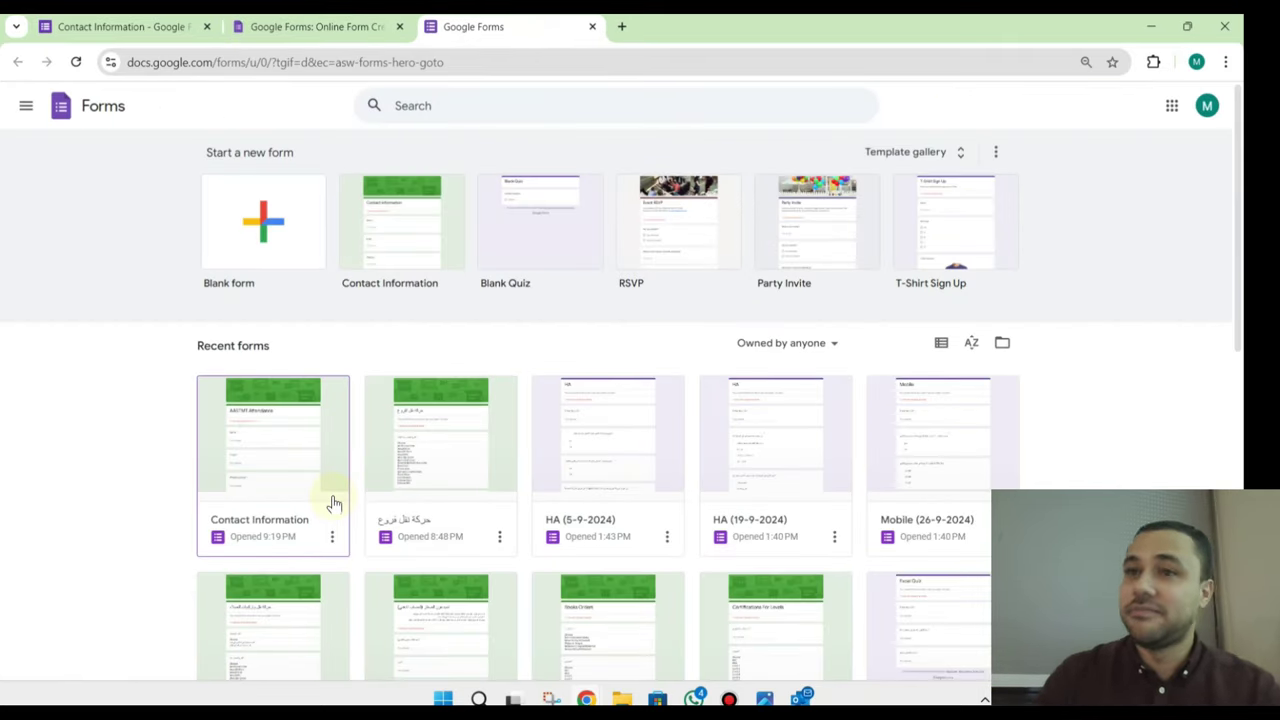
Open the Excel Quiz form from recent forms and preview it as a respondent
scroll(334, 503, down, 2)
scroll(940, 430, down, 2)
scroll(250, 440, down, 1)
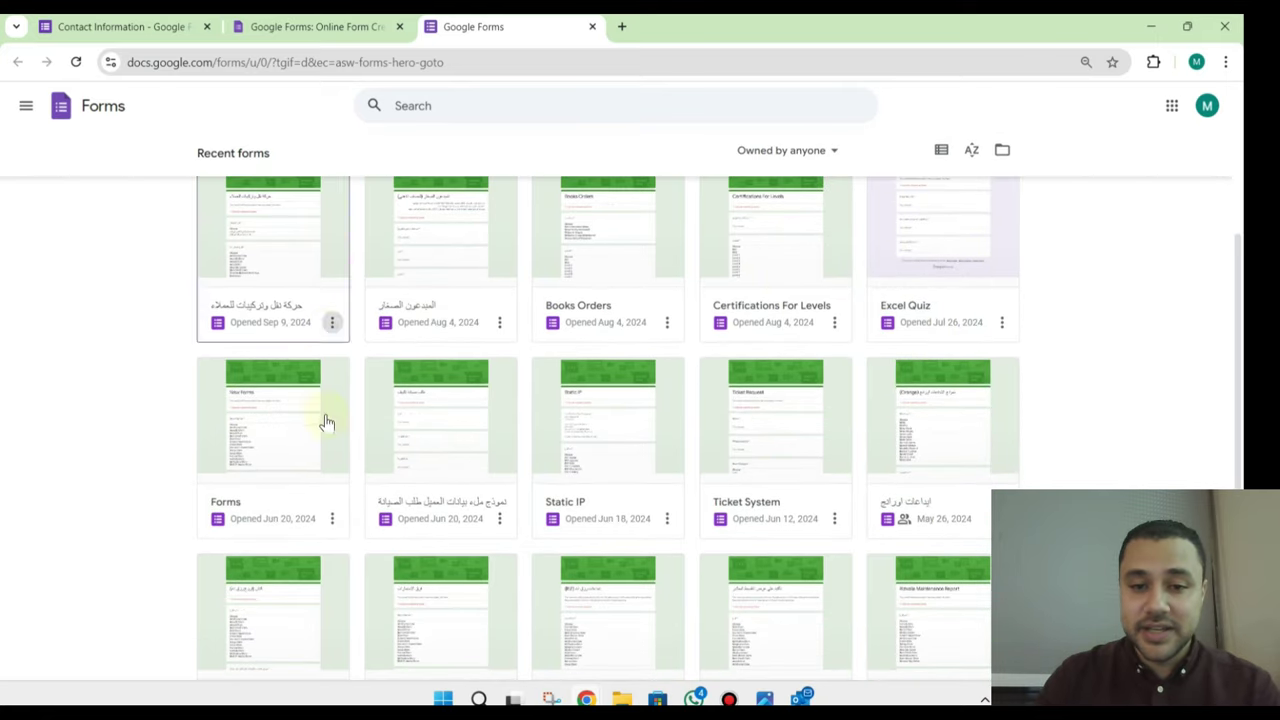
scroll(1068, 300, down, 1)
scroll(1000, 325, up, 2)
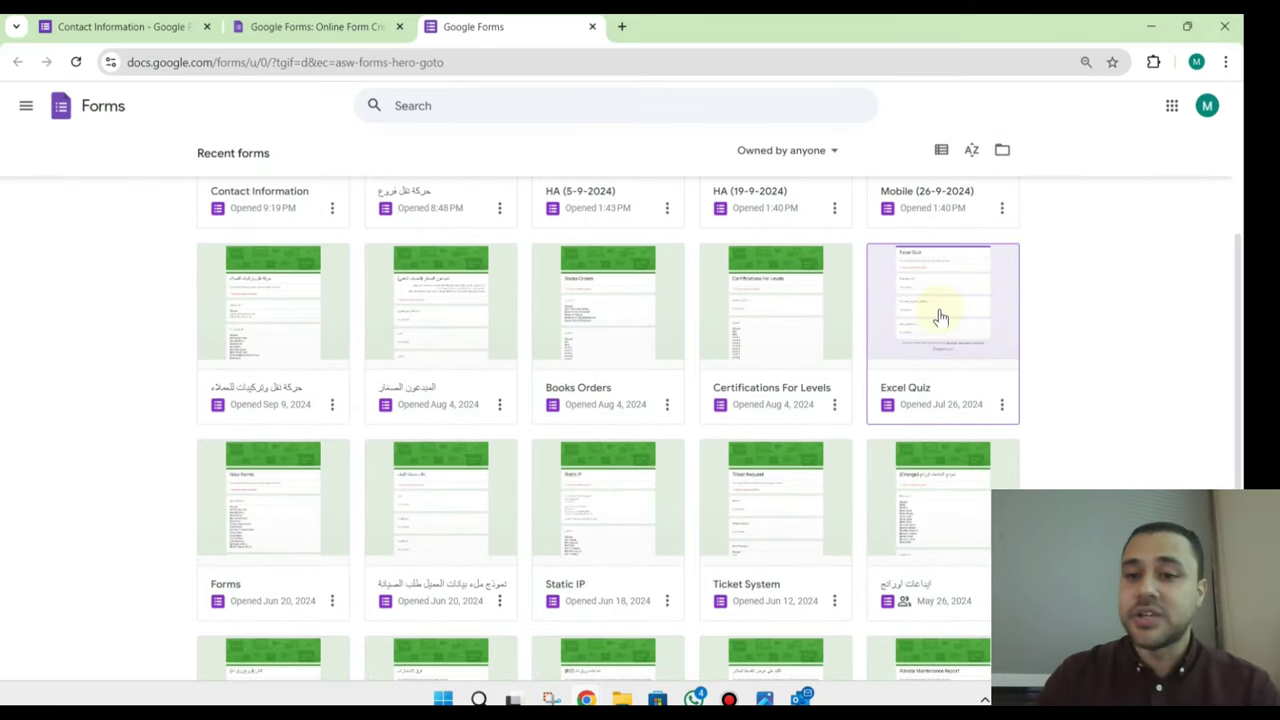
click(940, 316)
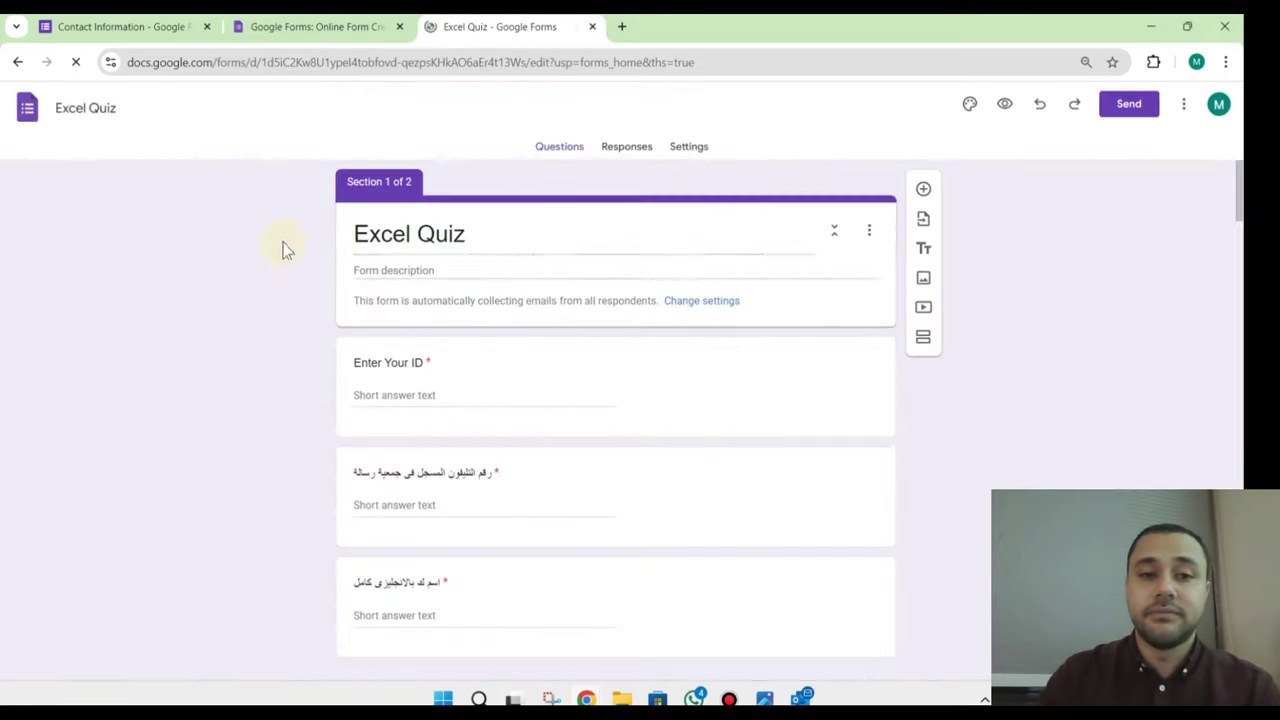
click(632, 200)
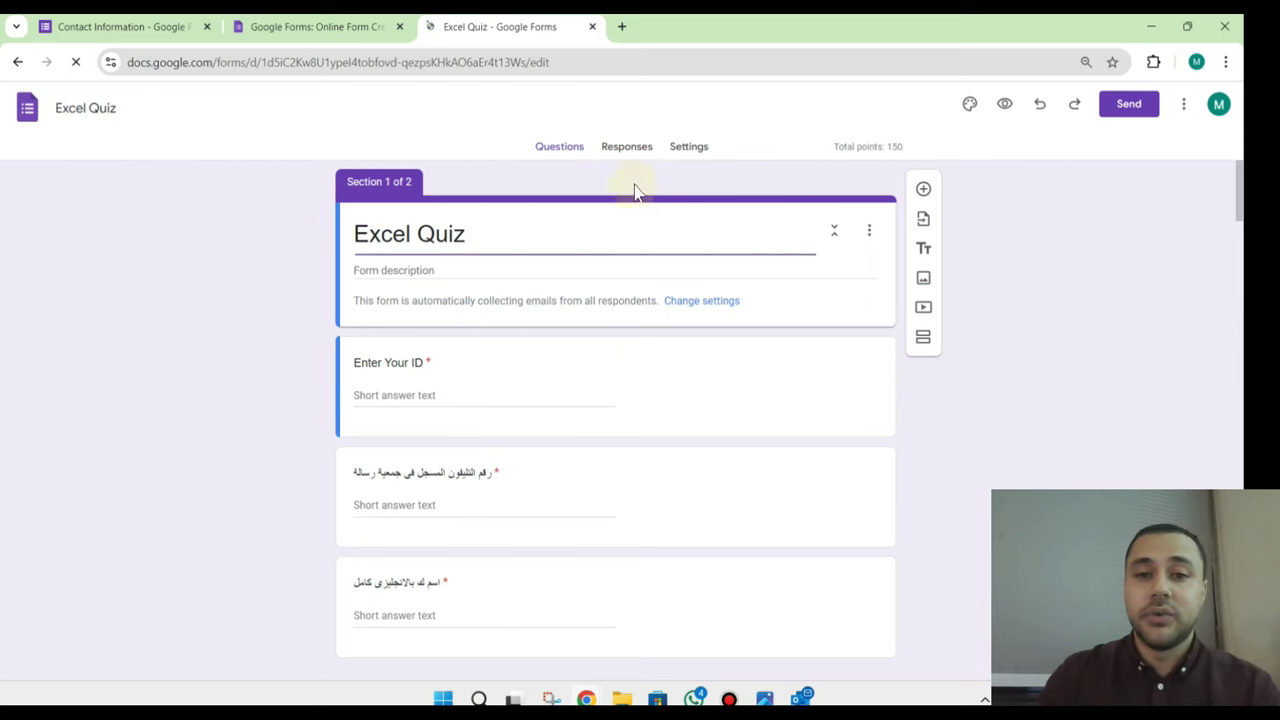
click(1004, 104)
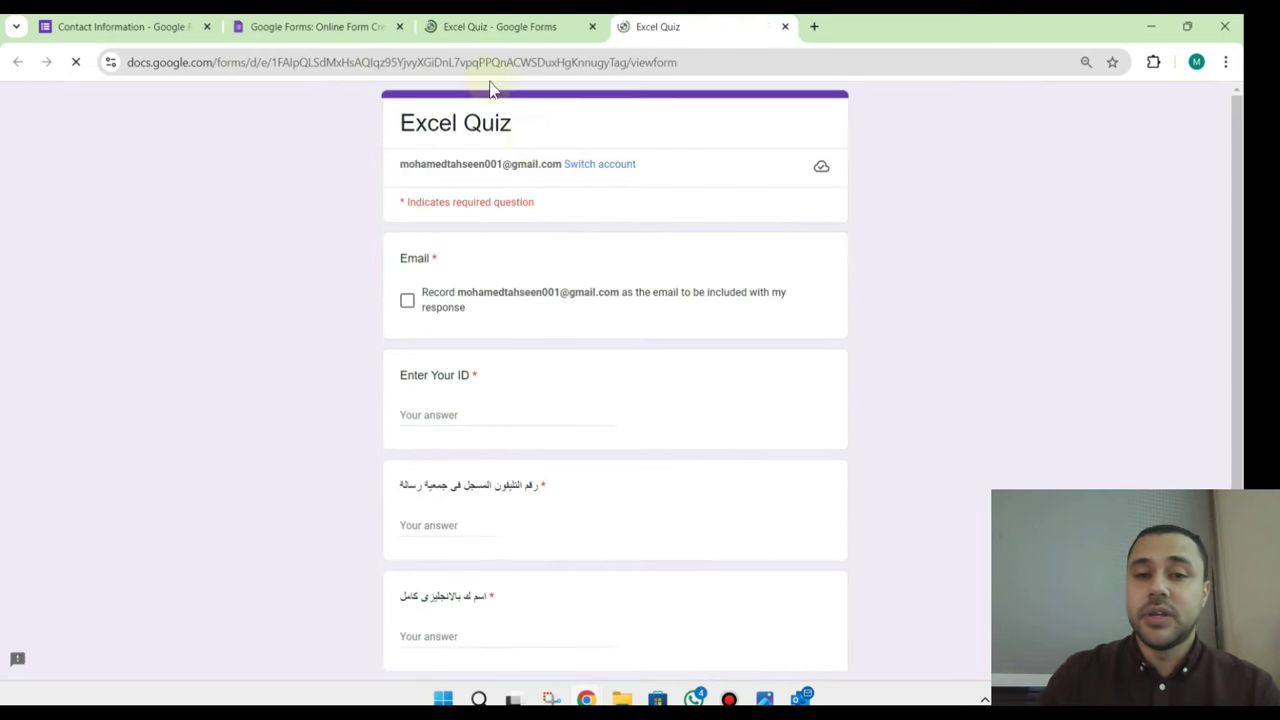
scroll(520, 371, down, 2)
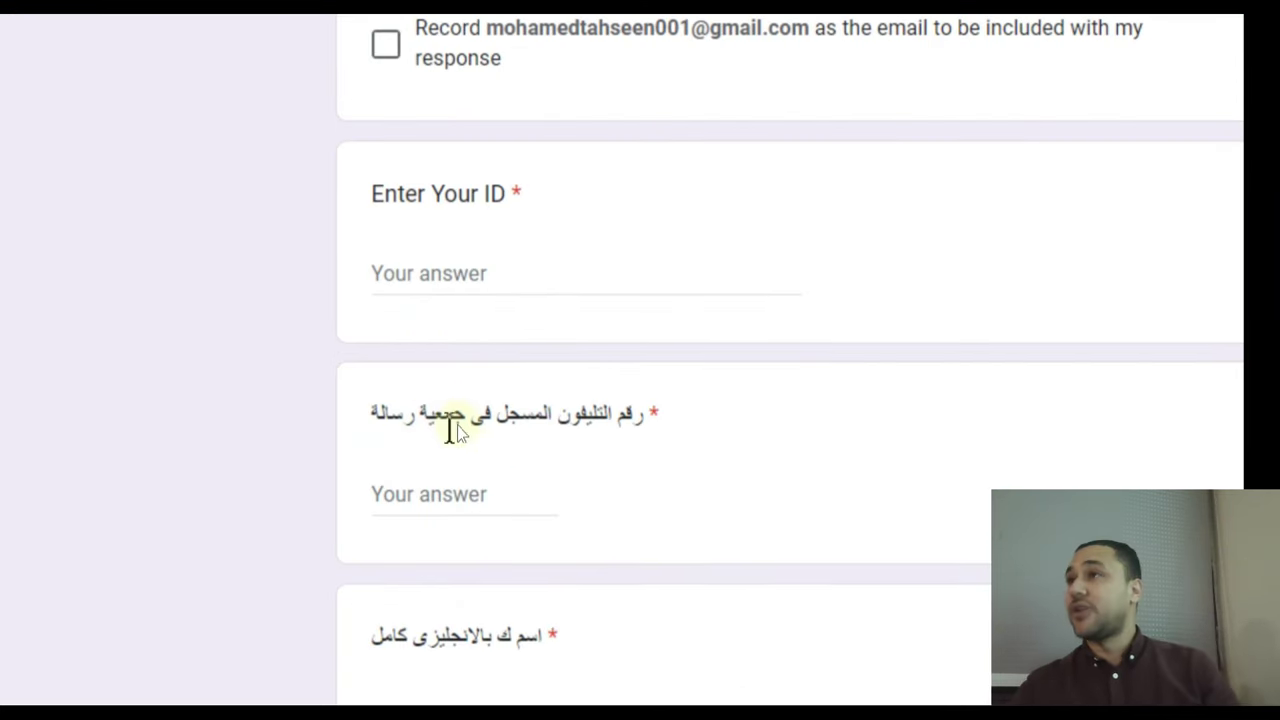
scroll(583, 526, down, 1)
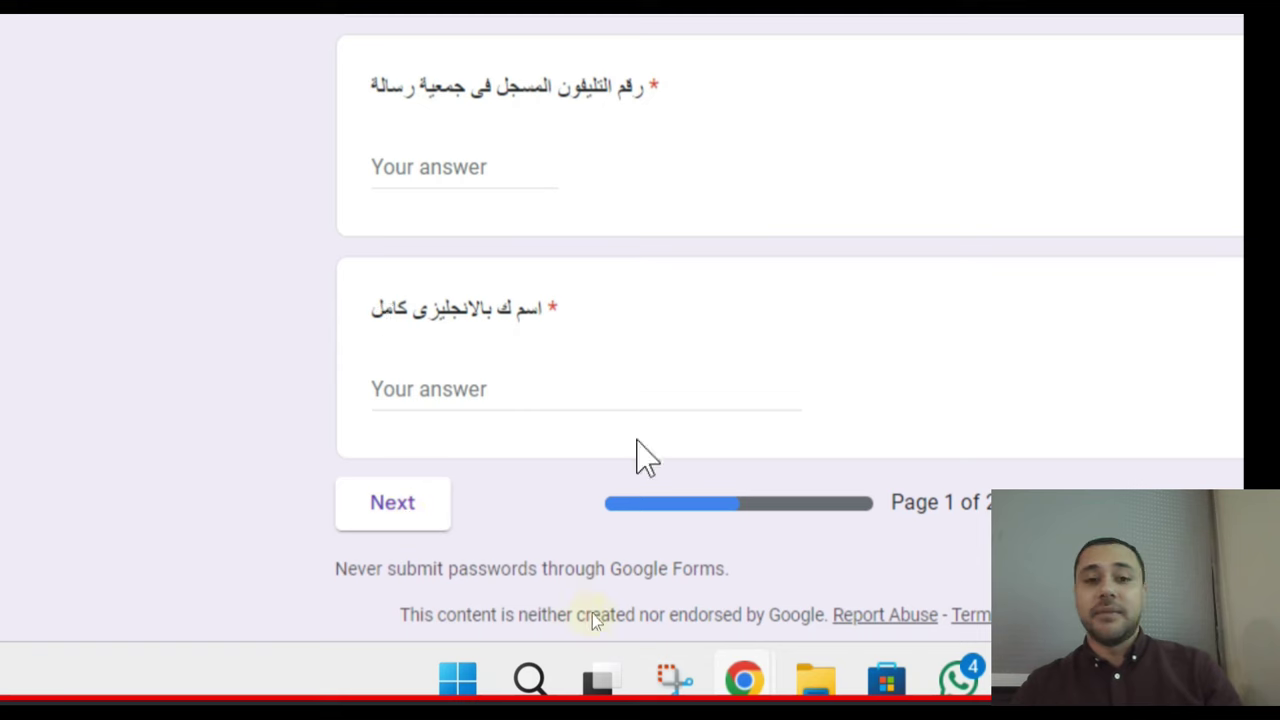
scroll(395, 525, up, 2)
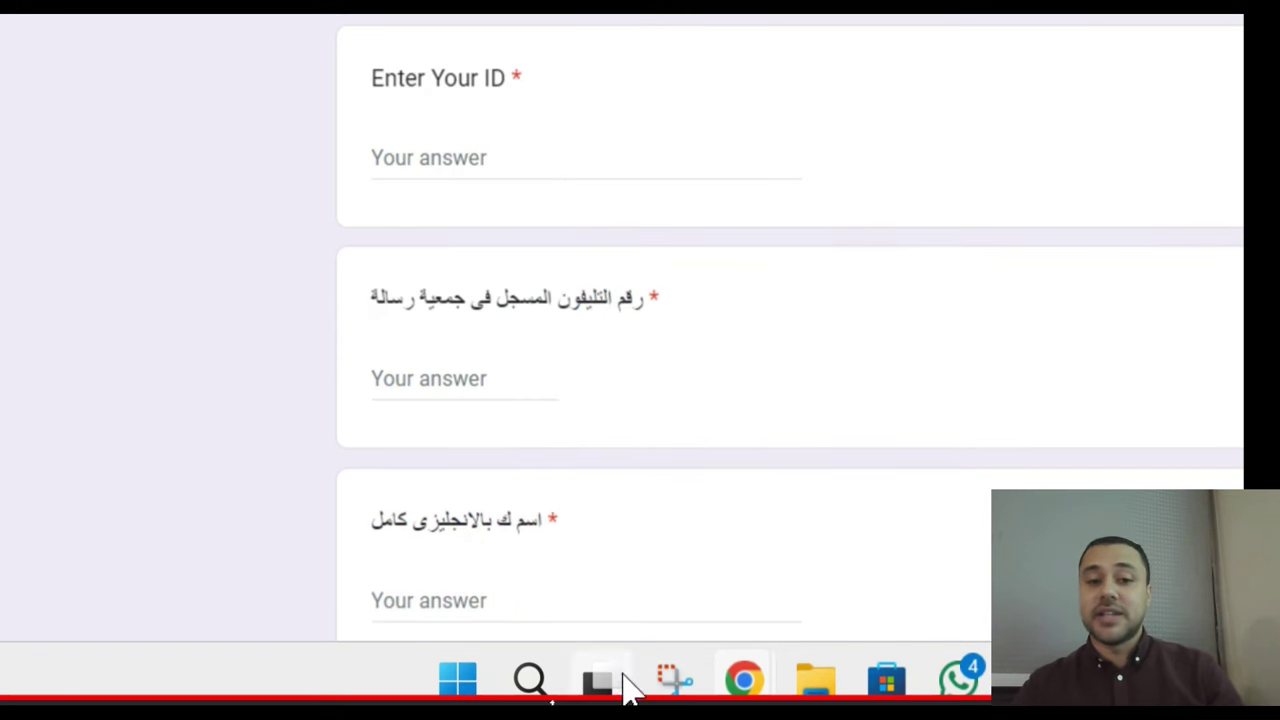
scroll(514, 612, down, 3)
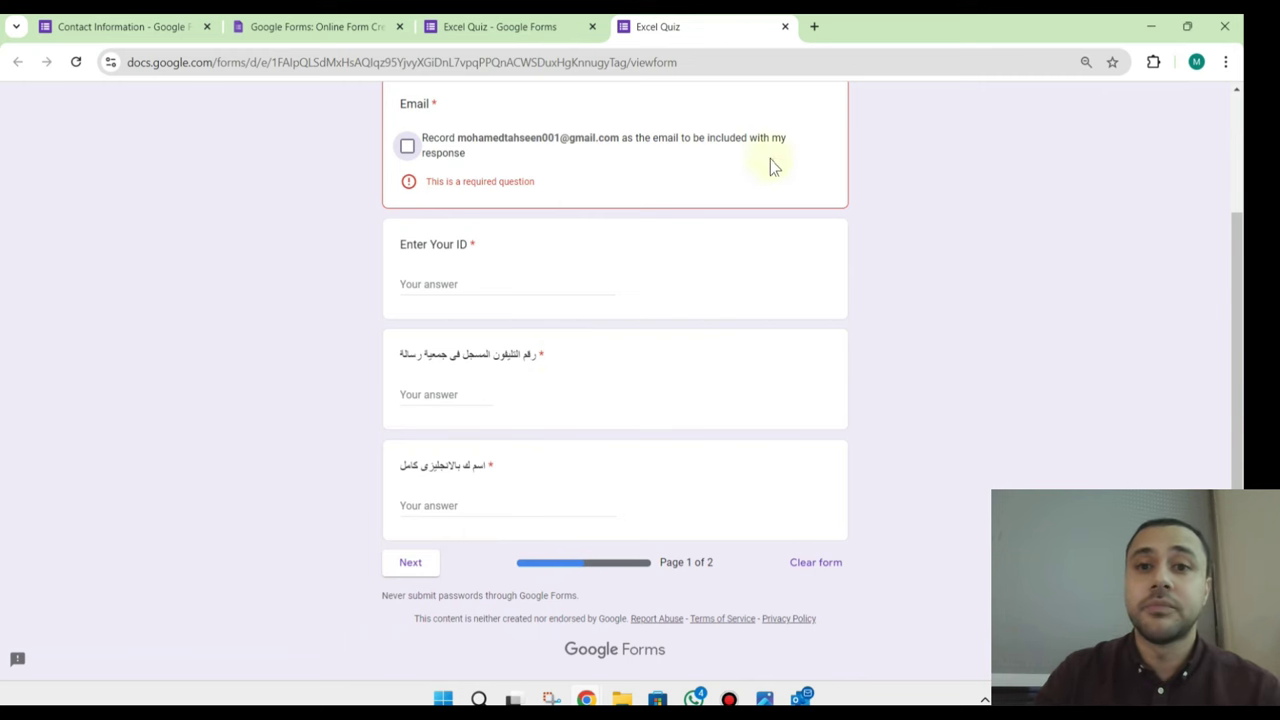
Close the Excel Quiz preview and editor tabs and return to the Contact Information form
click(785, 28)
scroll(274, 457, down, 3)
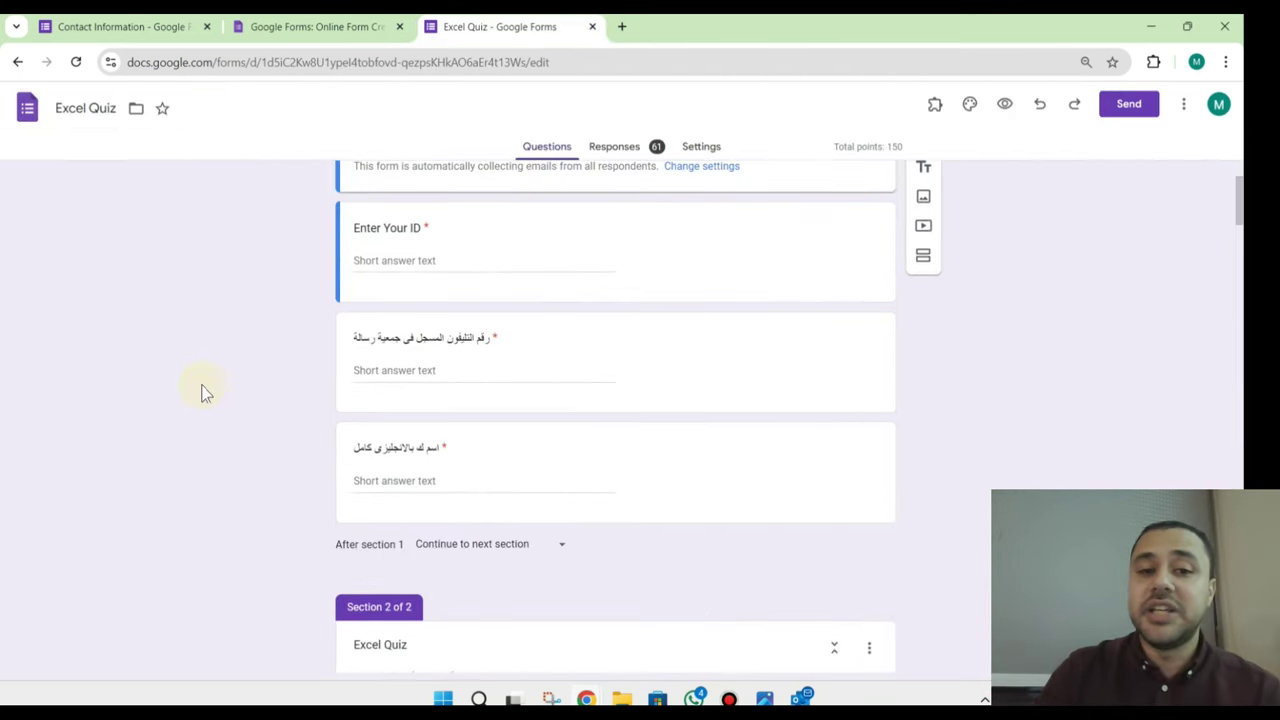
click(592, 26)
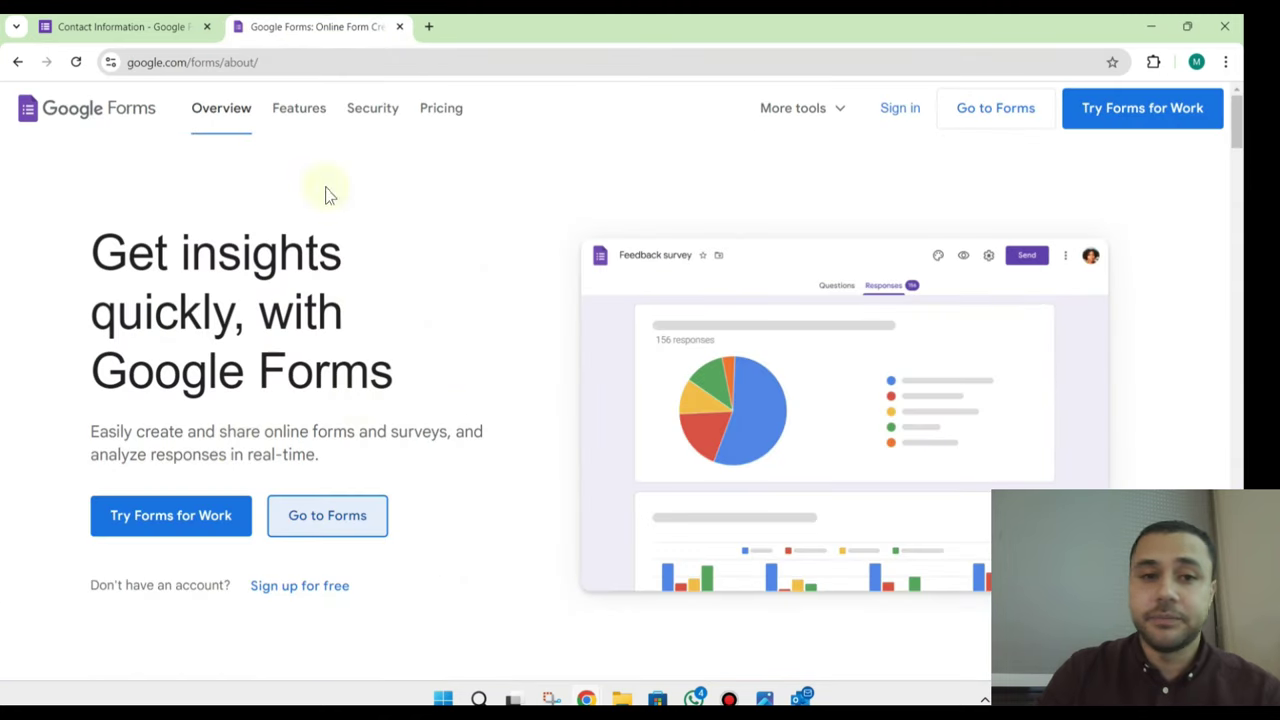
click(142, 30)
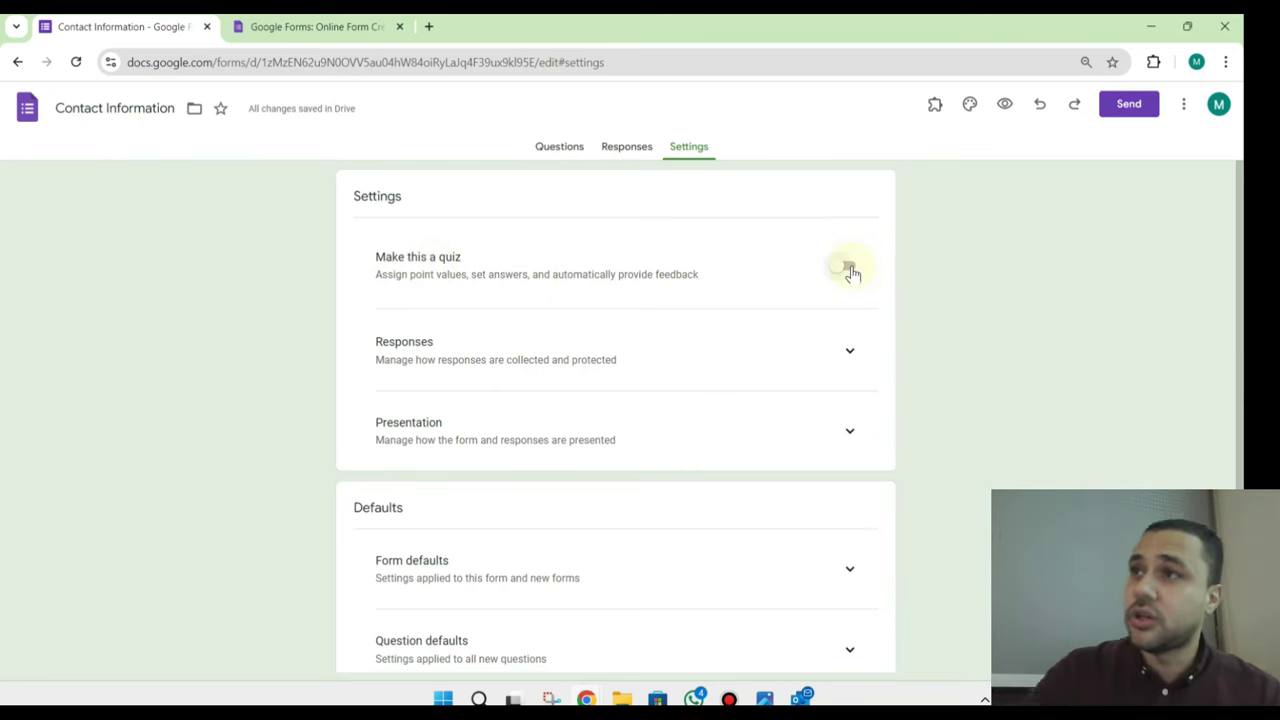
Expand the Responses settings and leave Collect email addresses on Do not collect
click(846, 349)
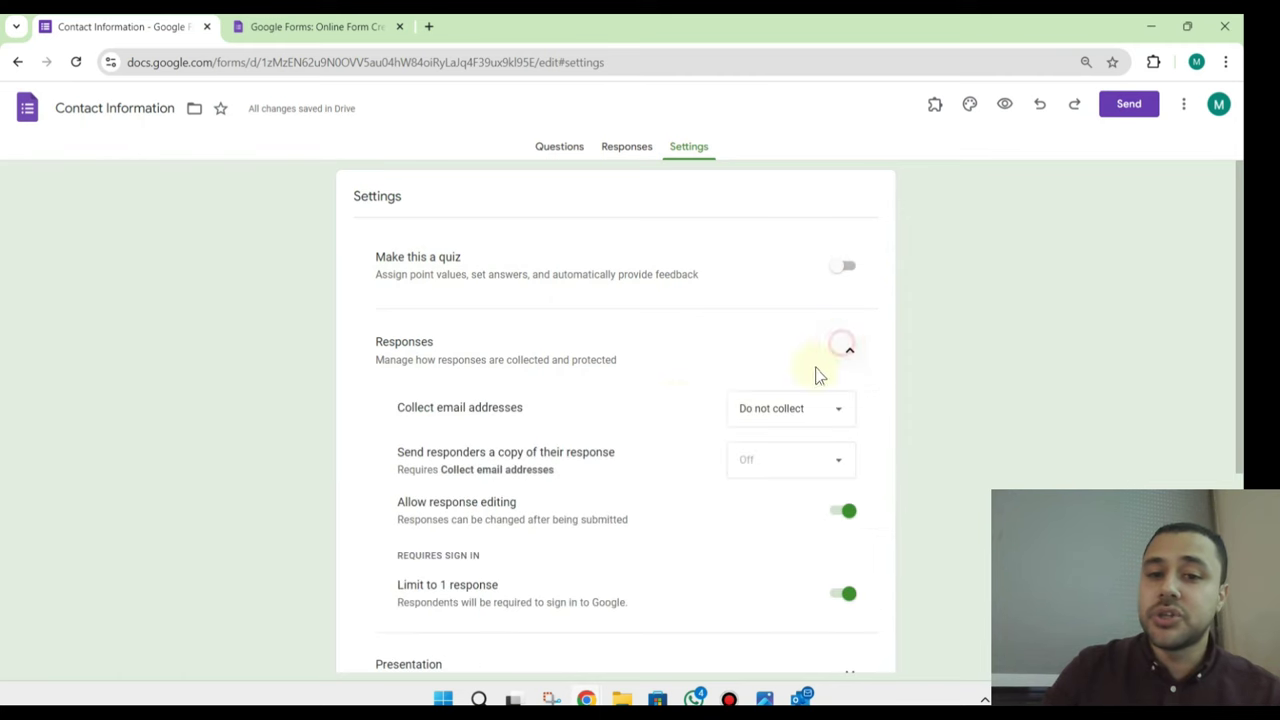
scroll(470, 420, down, 2)
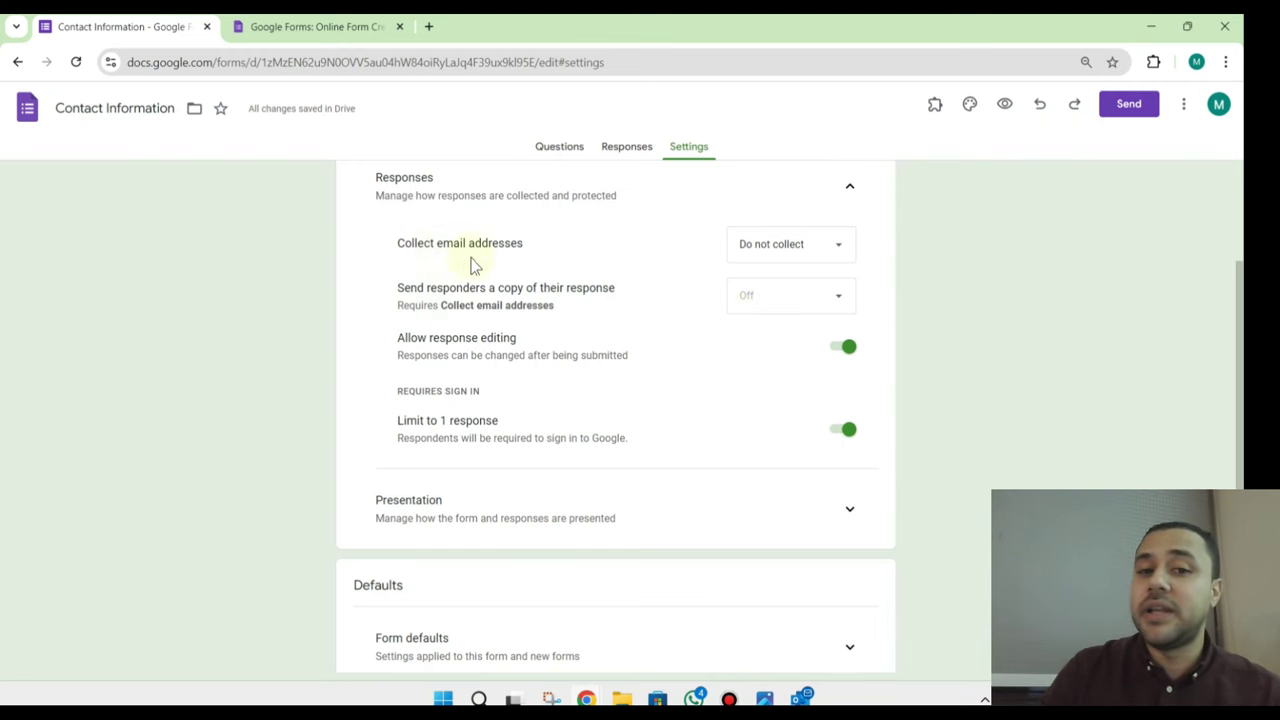
click(765, 249)
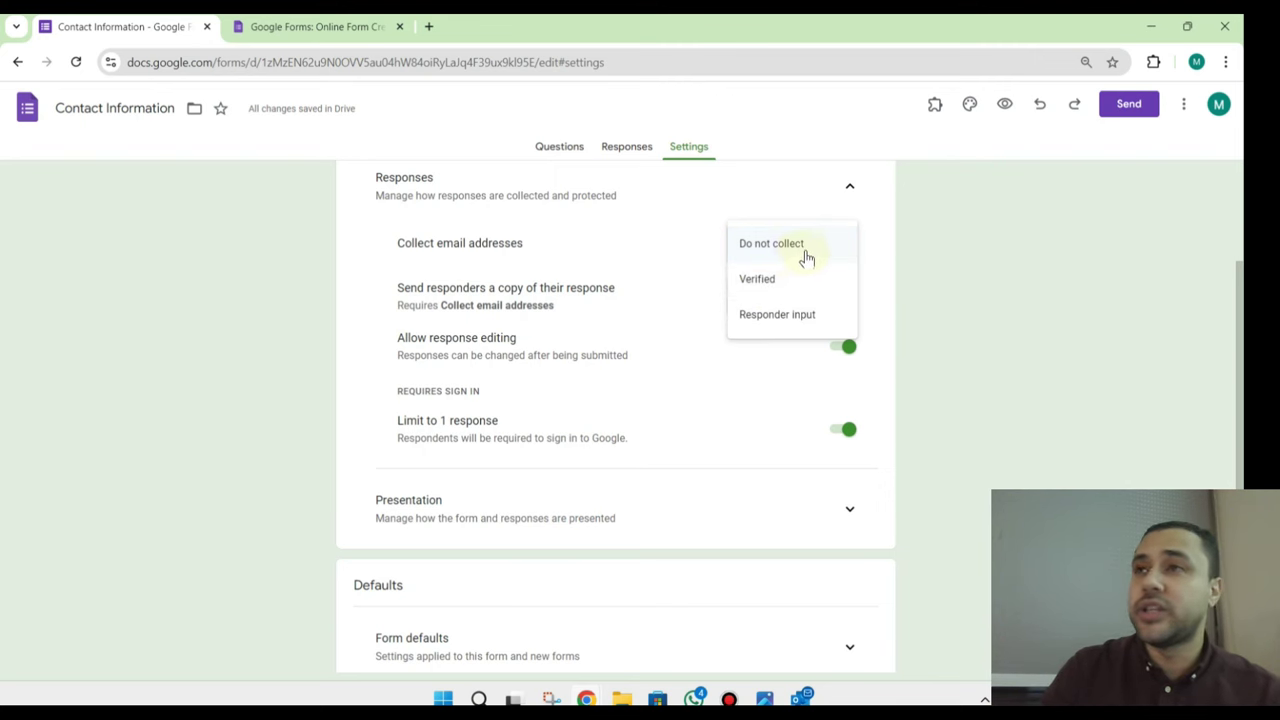
click(940, 249)
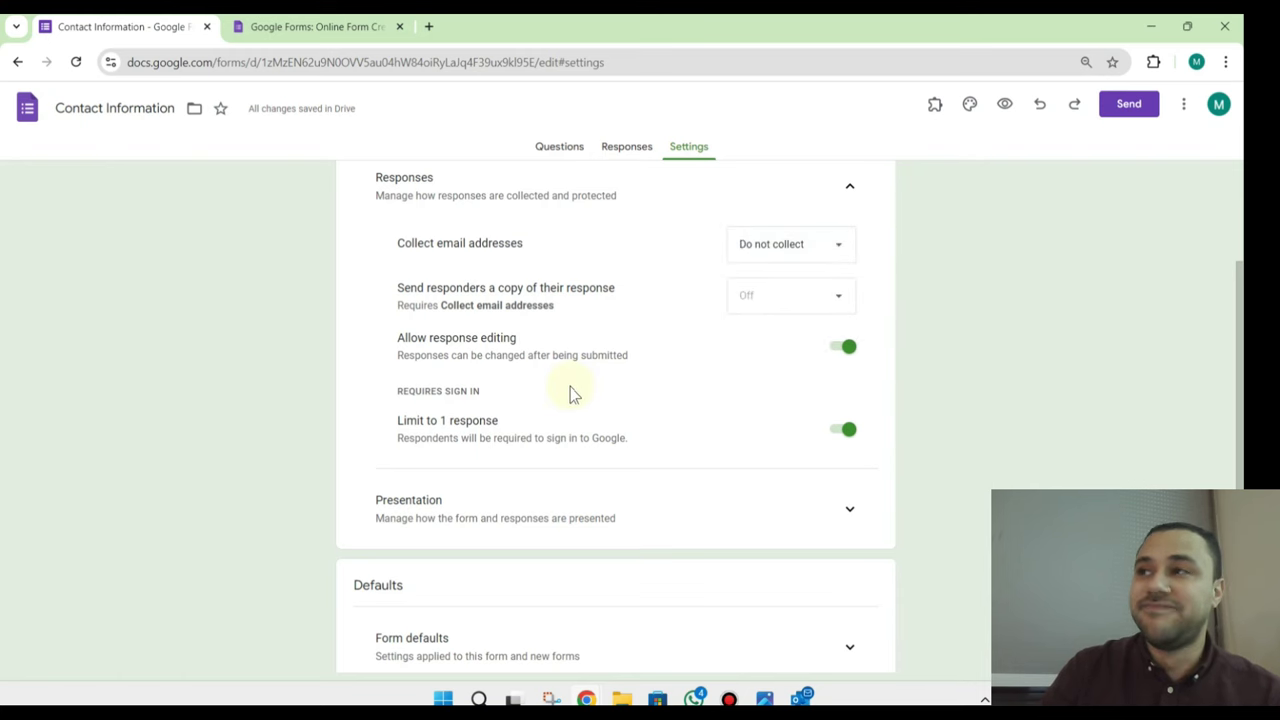
scroll(569, 396, down, 1)
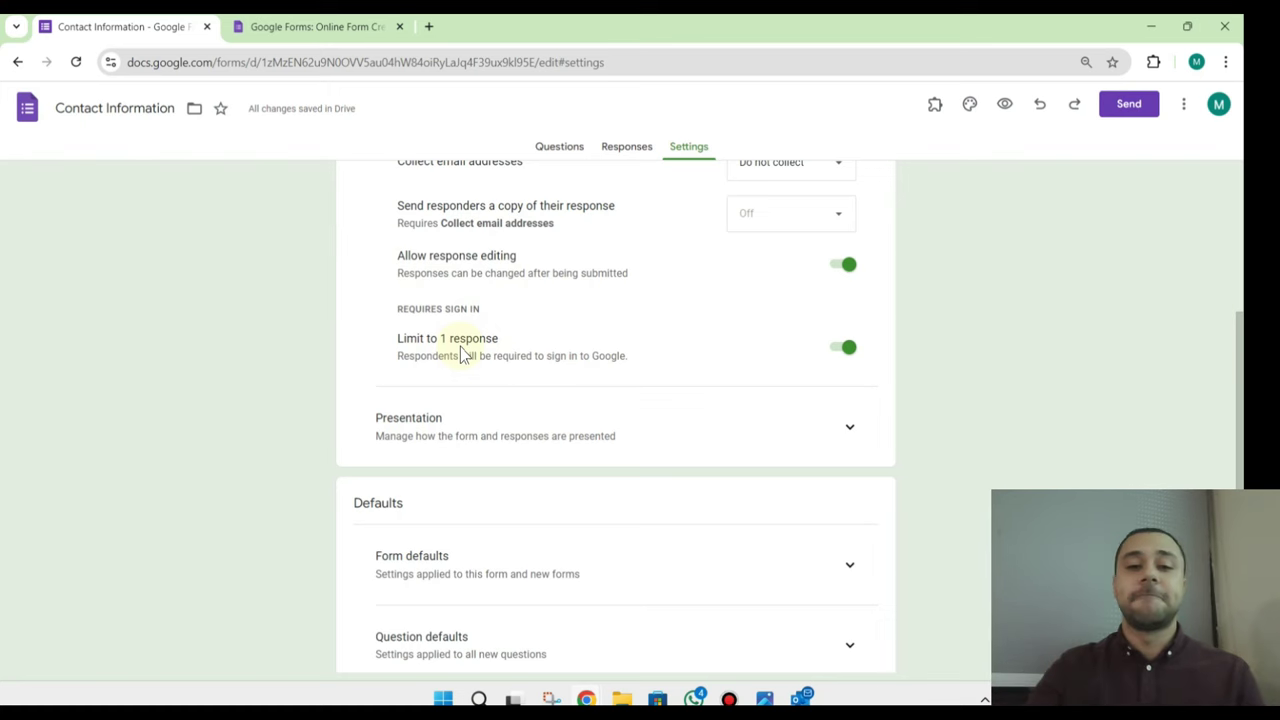
Expand the Presentation section to reveal progress bar, question order and confirmation message options
scroll(470, 360, down, 1)
click(851, 354)
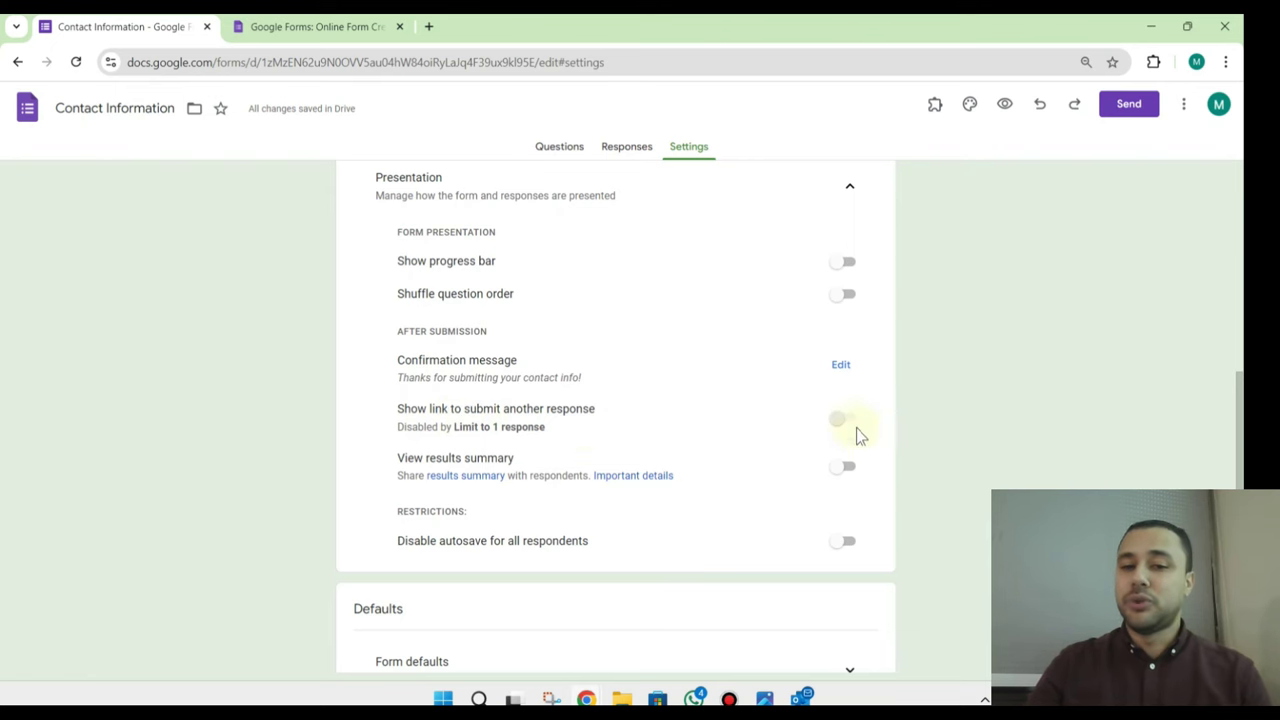
Turn off Limit to 1 response in the Responses settings
scroll(840, 440, up, 3)
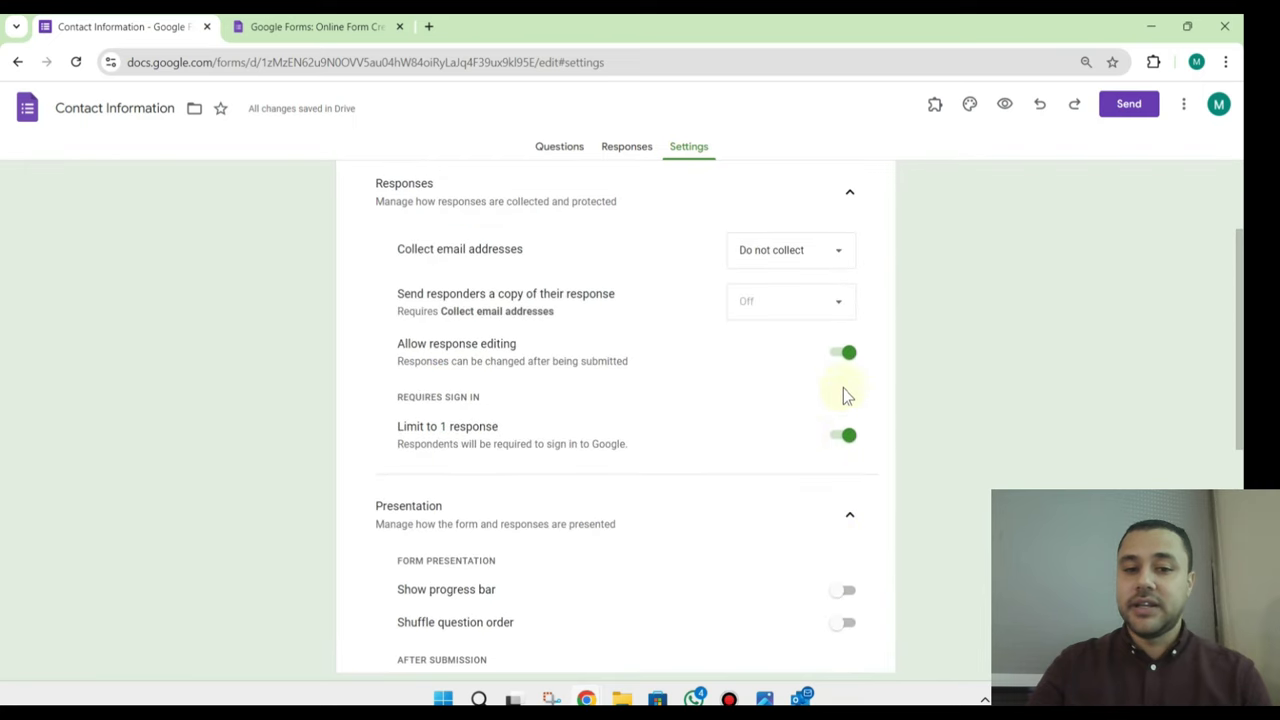
click(845, 446)
scroll(623, 443, down, 3)
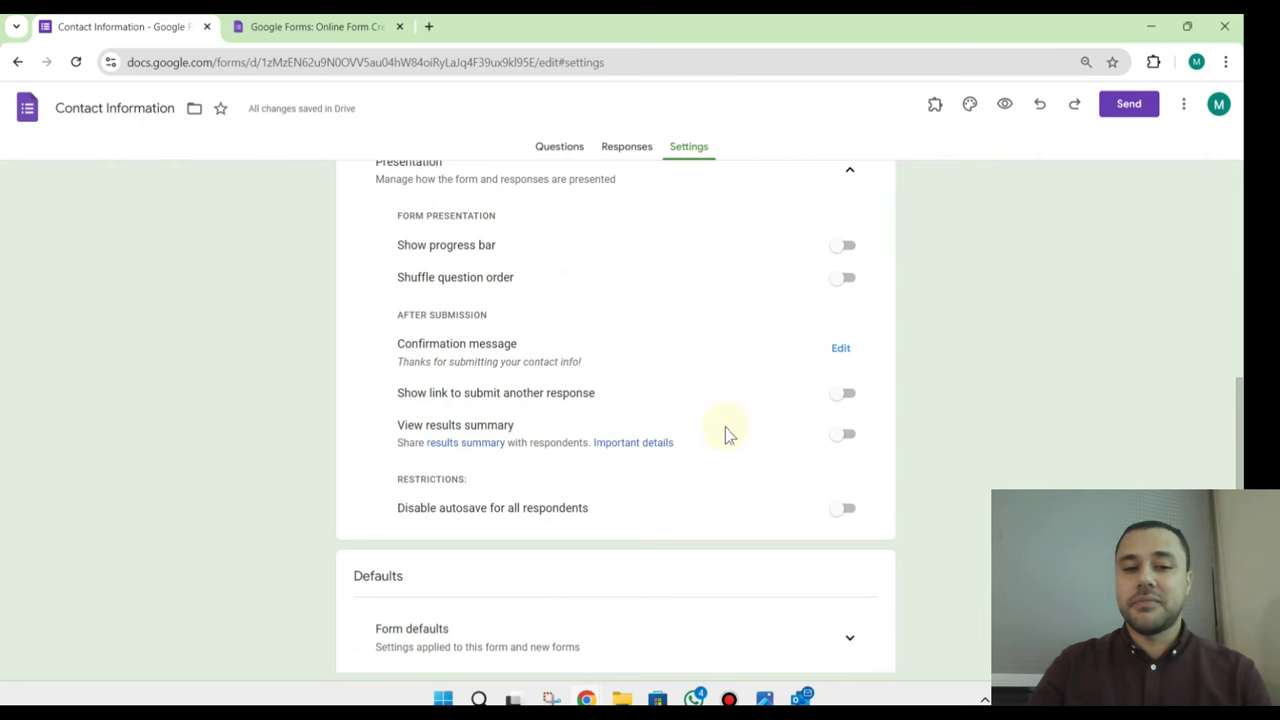
scroll(757, 450, down, 2)
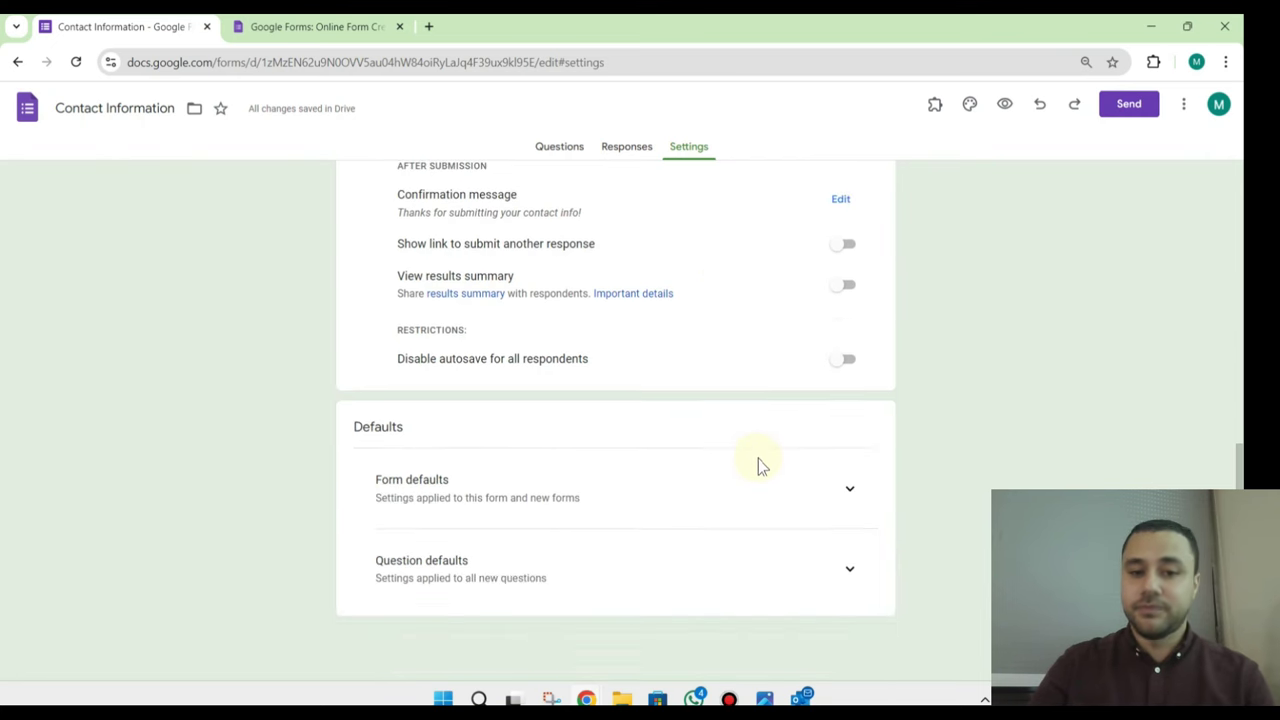
scroll(760, 460, up, 3)
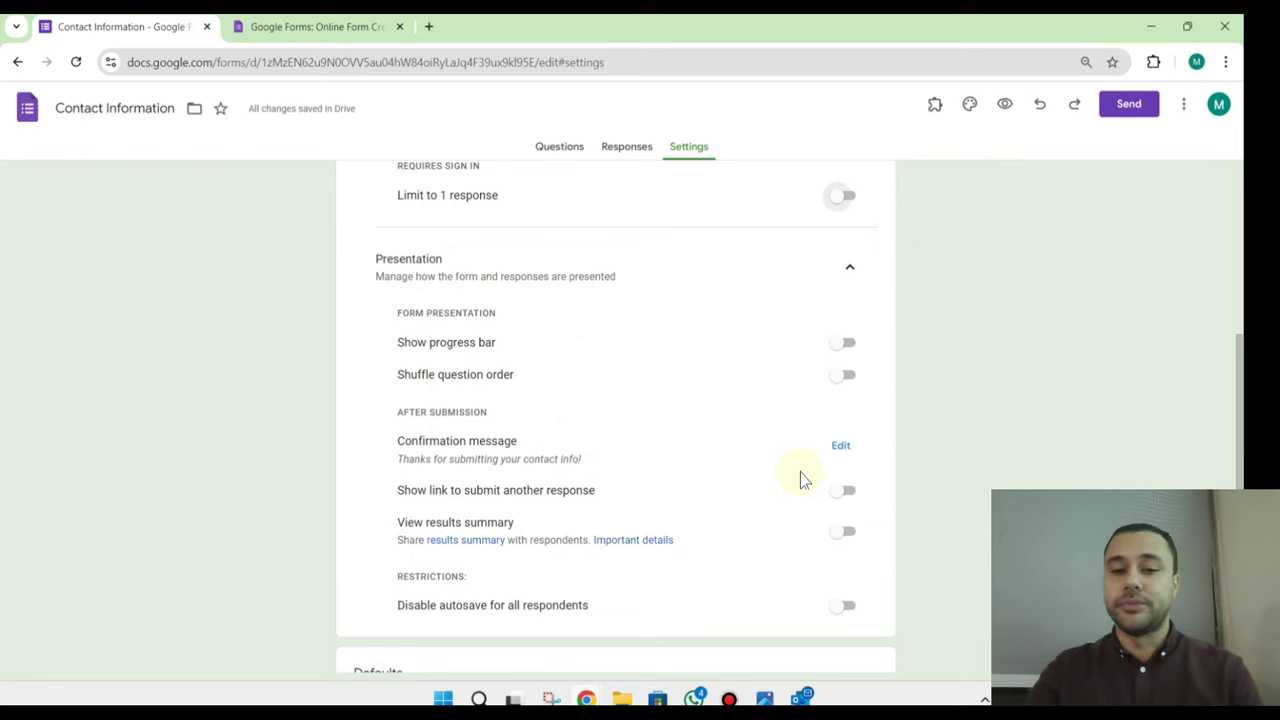
scroll(790, 578, down, 2)
scroll(814, 497, down, 1)
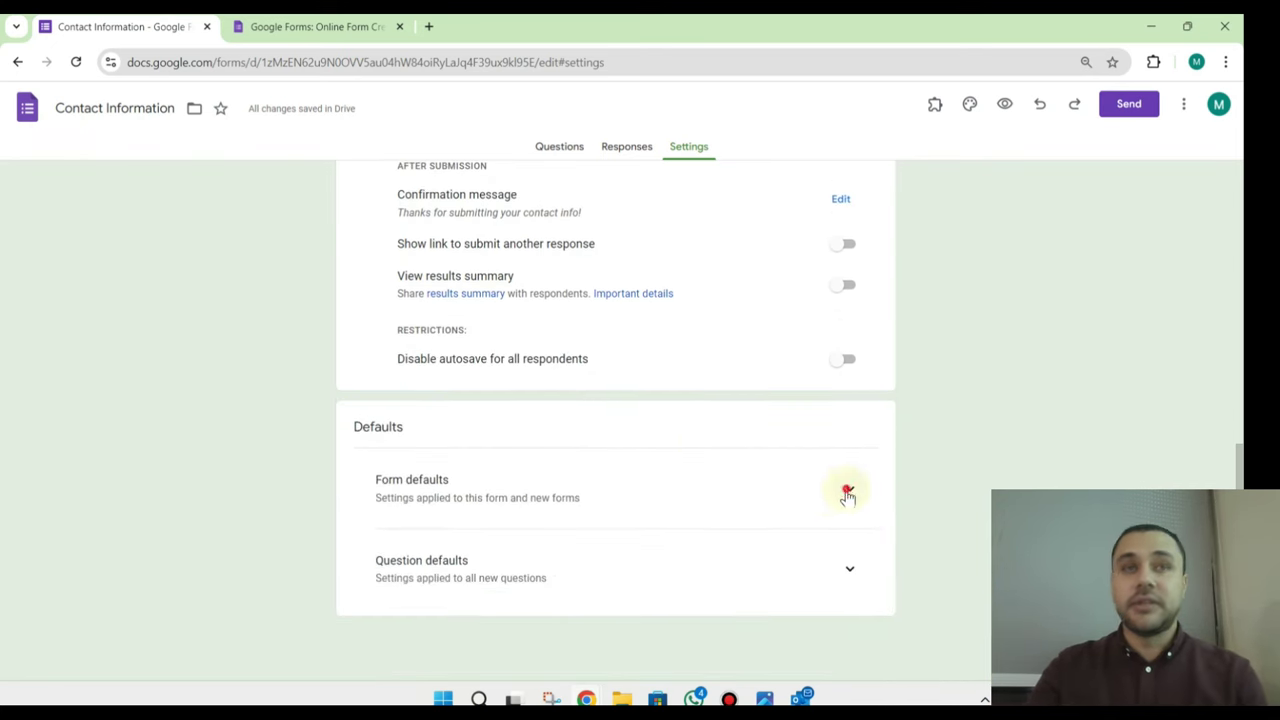
Expand the Form defaults and Question defaults settings
click(848, 492)
scroll(845, 510, down, 1)
click(849, 568)
scroll(794, 546, down, 1)
scroll(795, 543, up, 10)
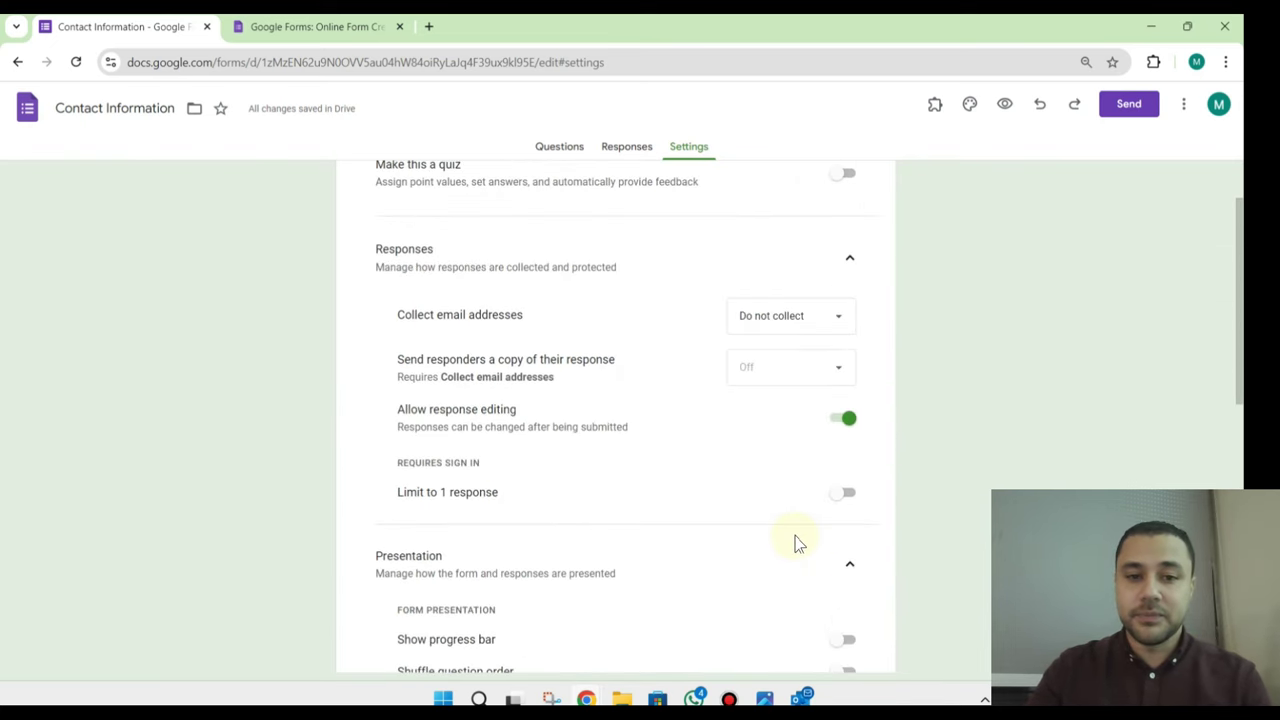
scroll(688, 478, down, 1)
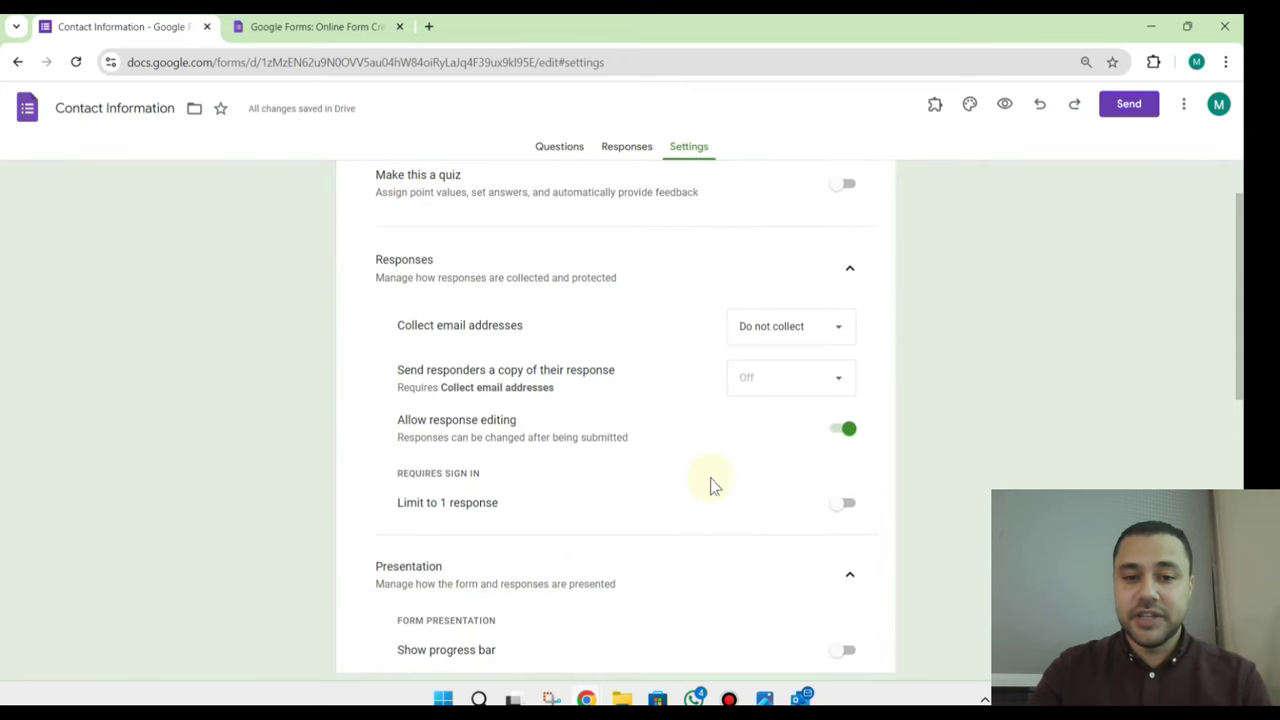
Toggle Allow response editing off and back on, then return to the Questions page
click(845, 430)
click(845, 430)
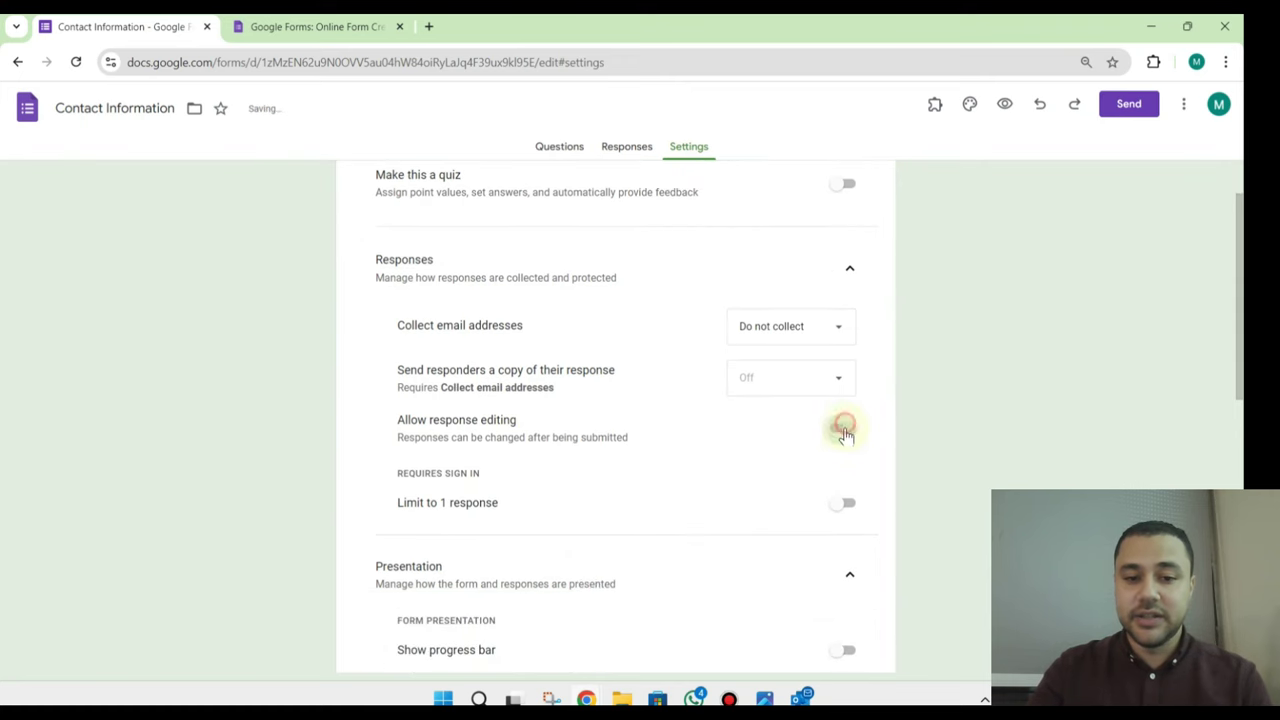
scroll(850, 460, down, 2)
scroll(851, 478, down, 1)
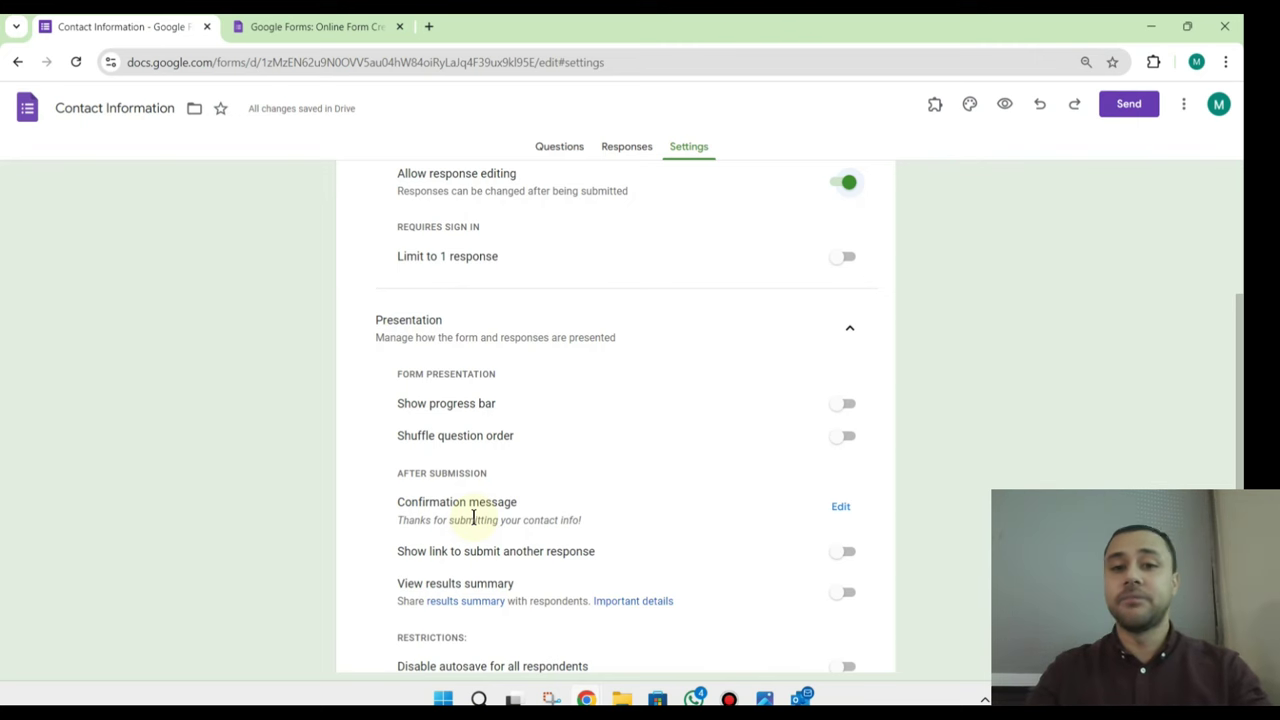
click(548, 146)
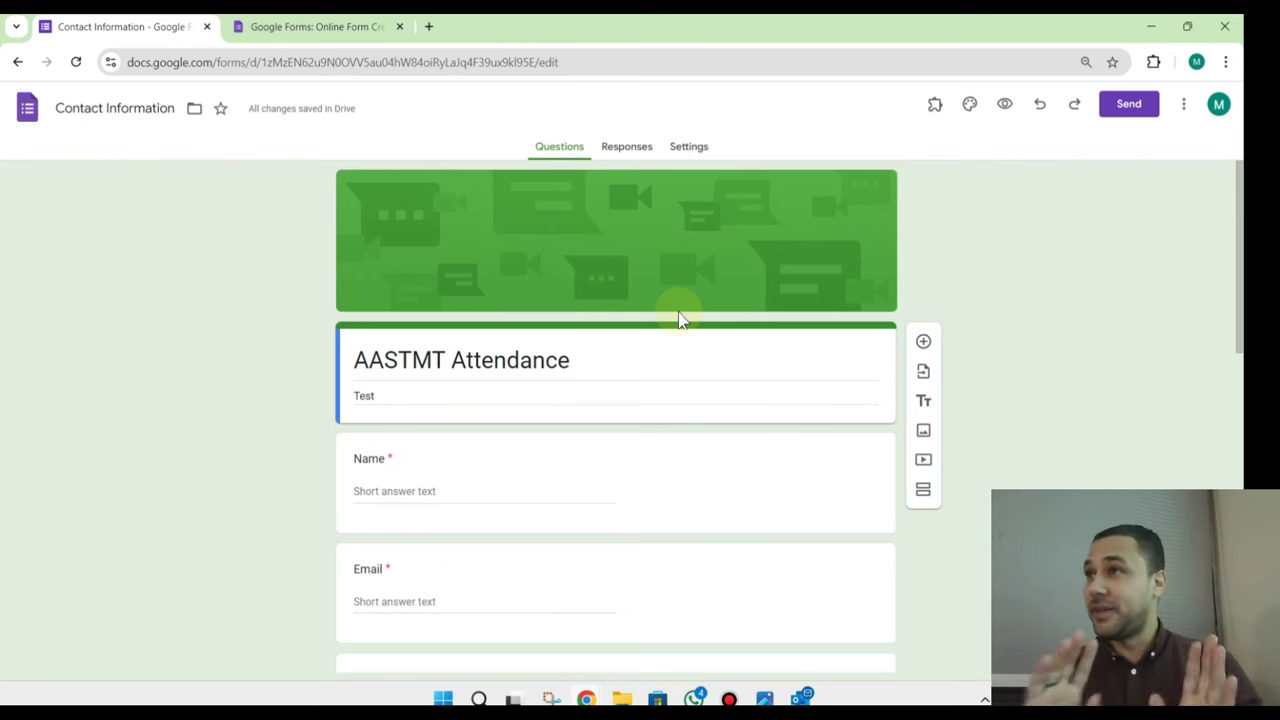
Make the Feedback question required and add a new question below it
scroll(687, 430, down, 8)
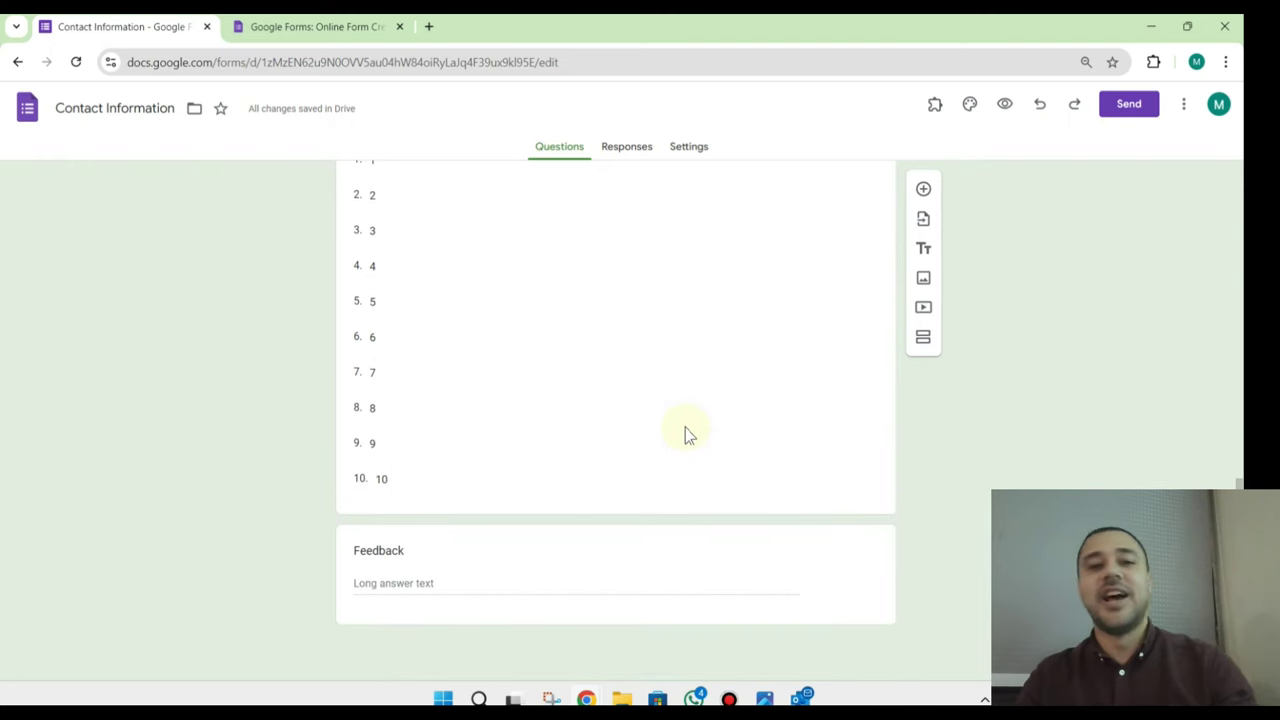
click(636, 586)
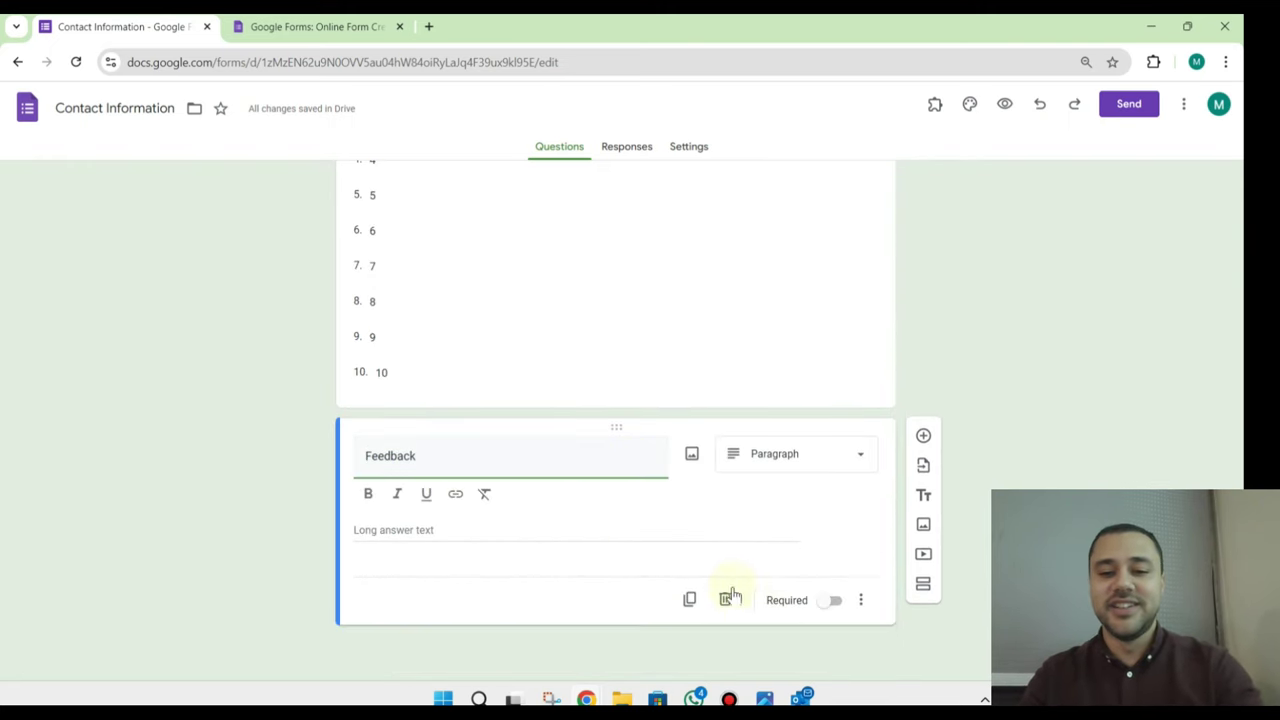
click(836, 602)
scroll(843, 535, up, 15)
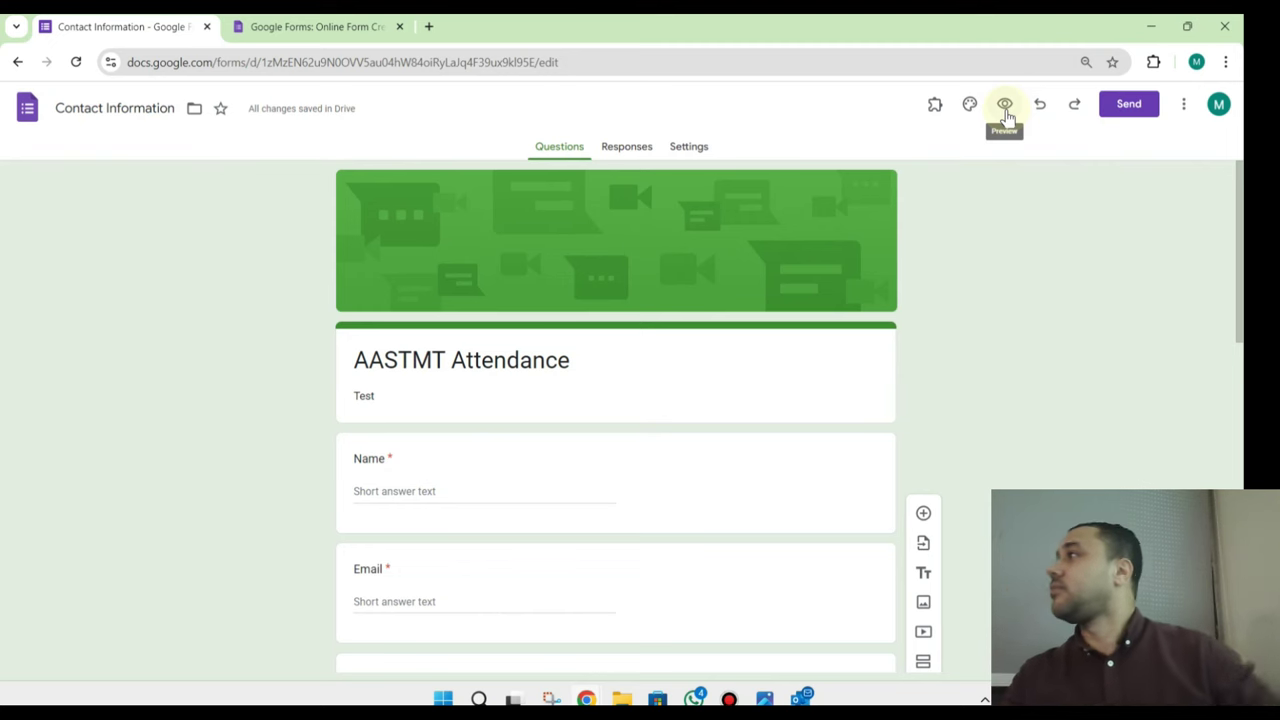
scroll(817, 374, down, 12)
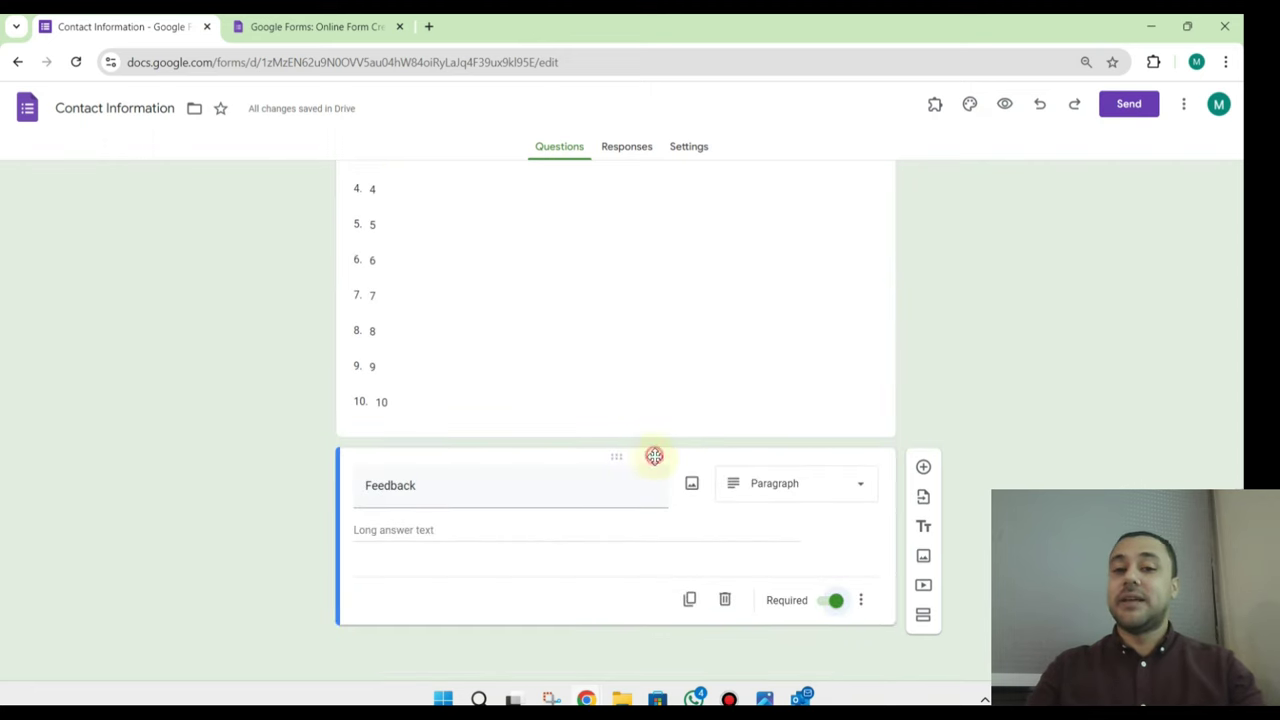
click(923, 467)
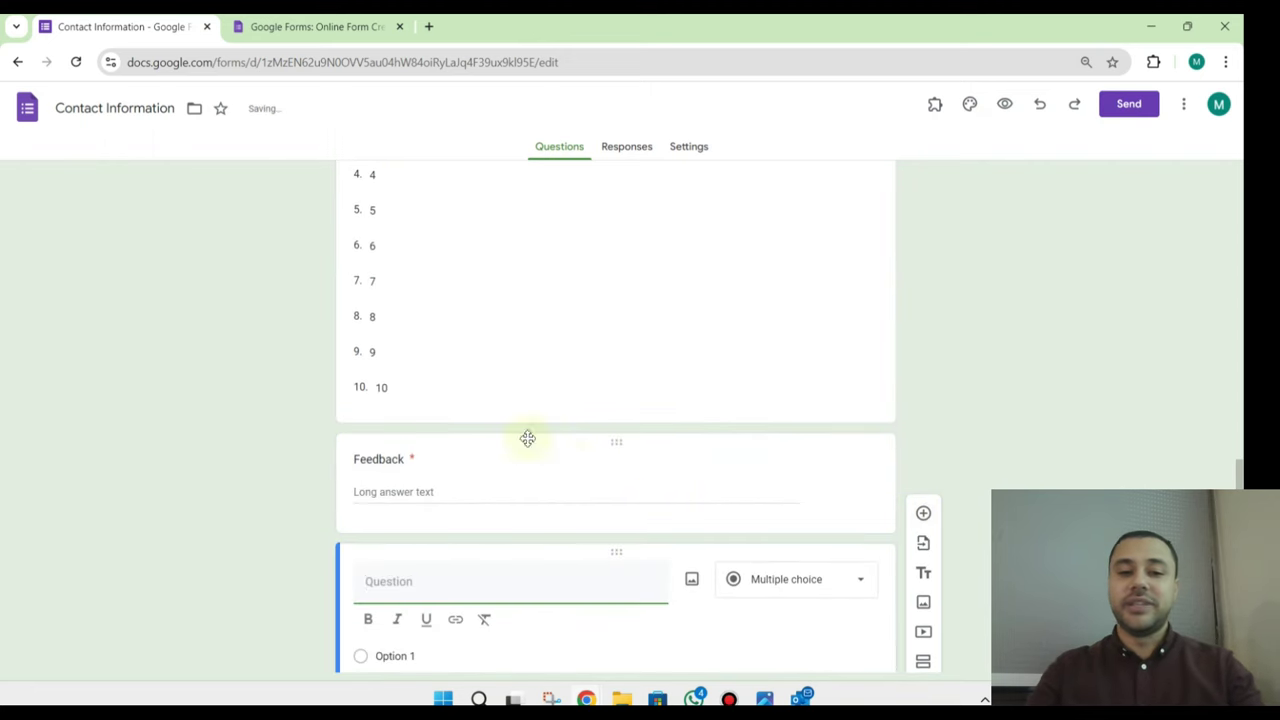
Rename the first question to Rate and title the new question Feedback
click(463, 453)
text(T)
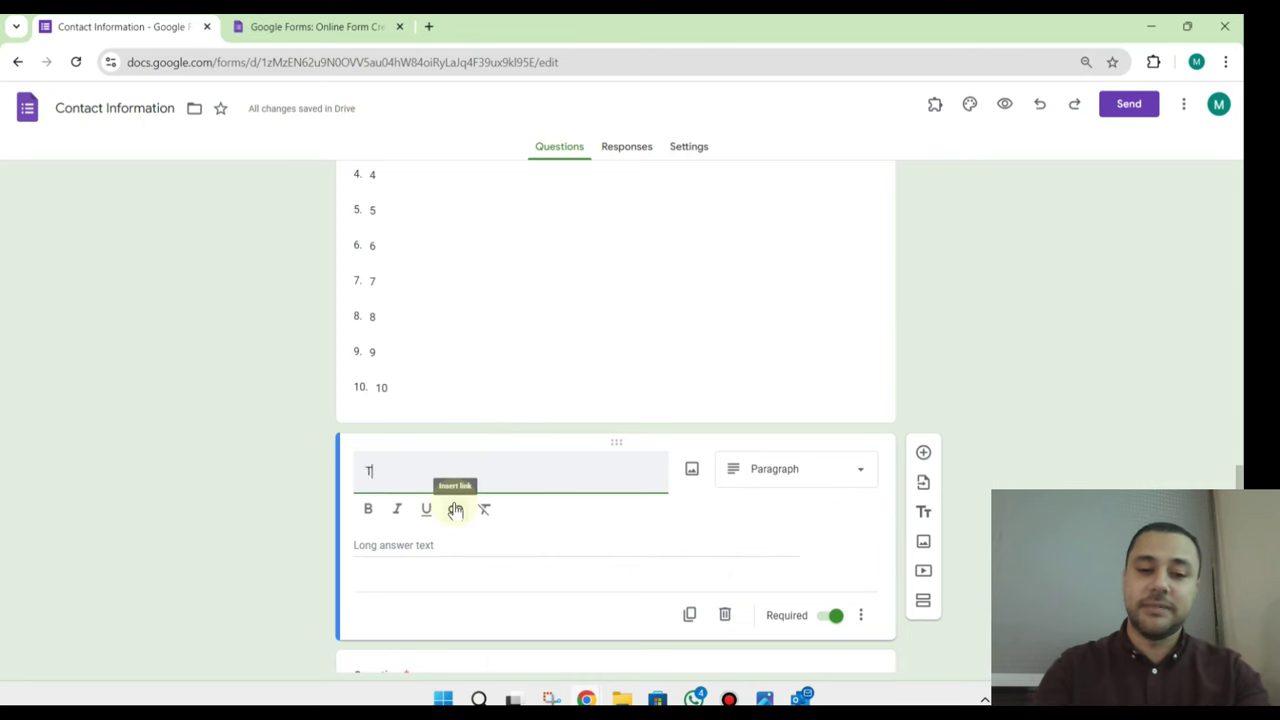
text(ate)
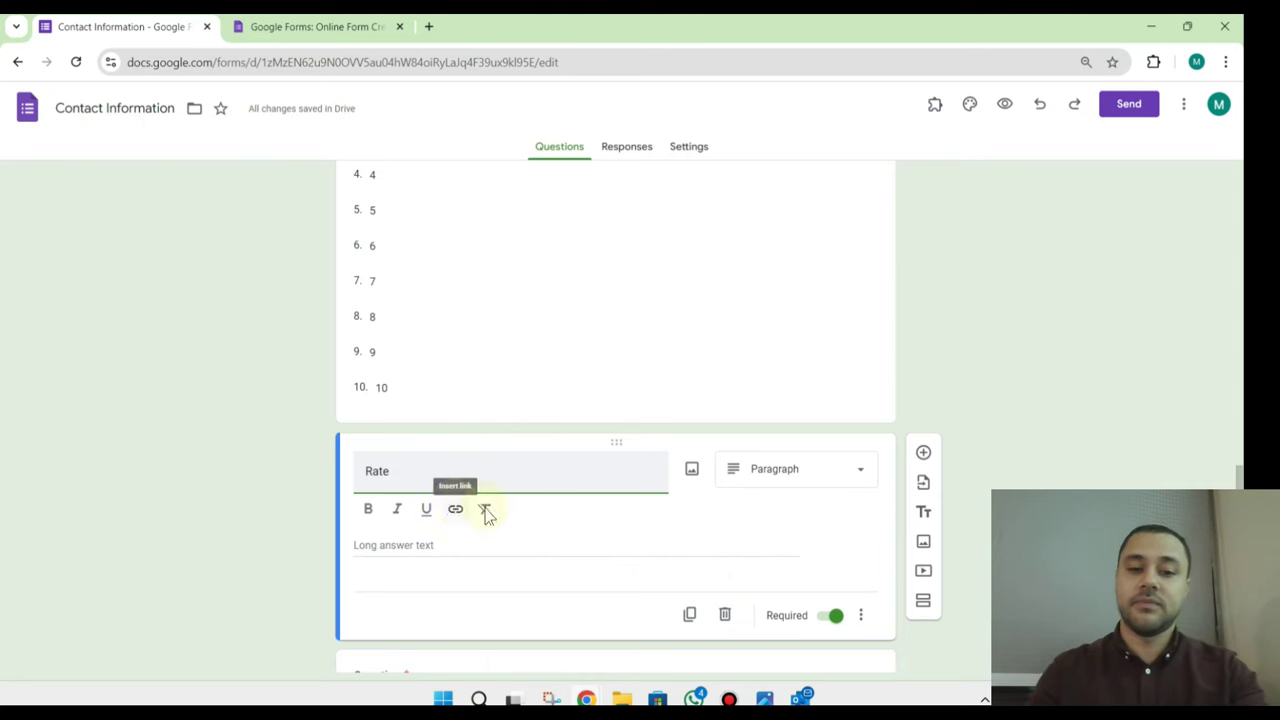
scroll(669, 574, down, 1)
click(662, 578)
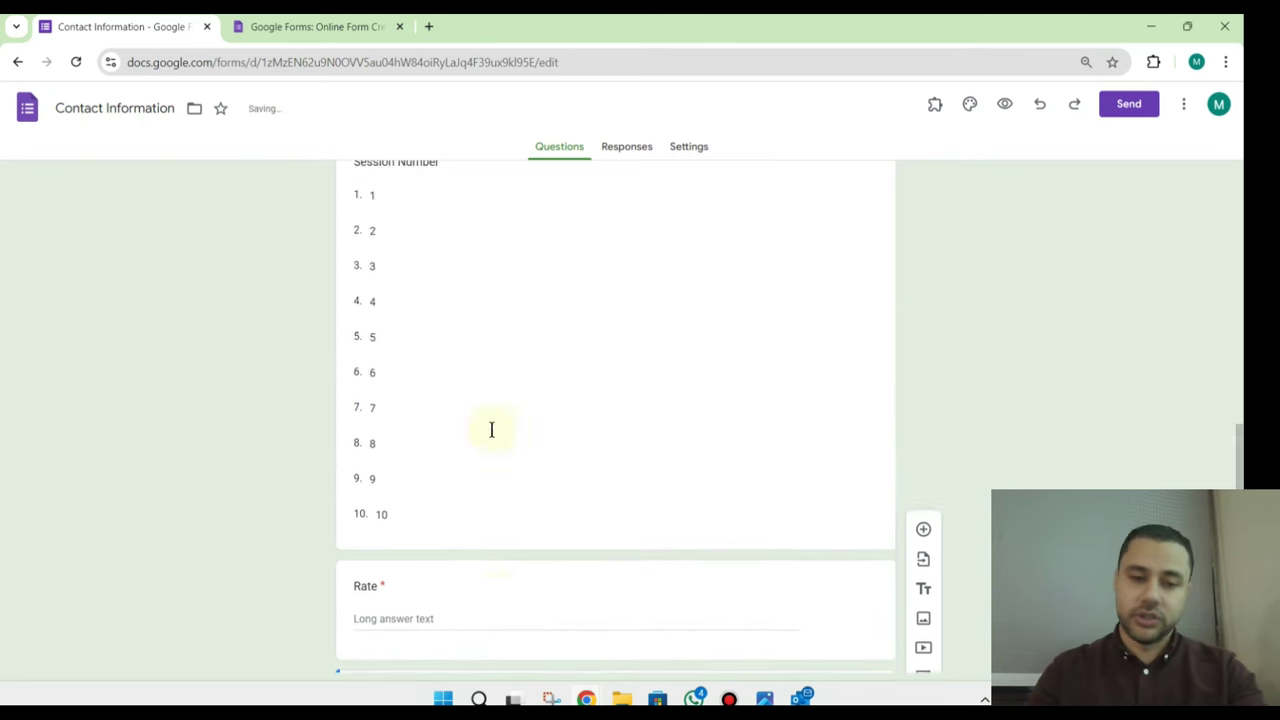
click(473, 466)
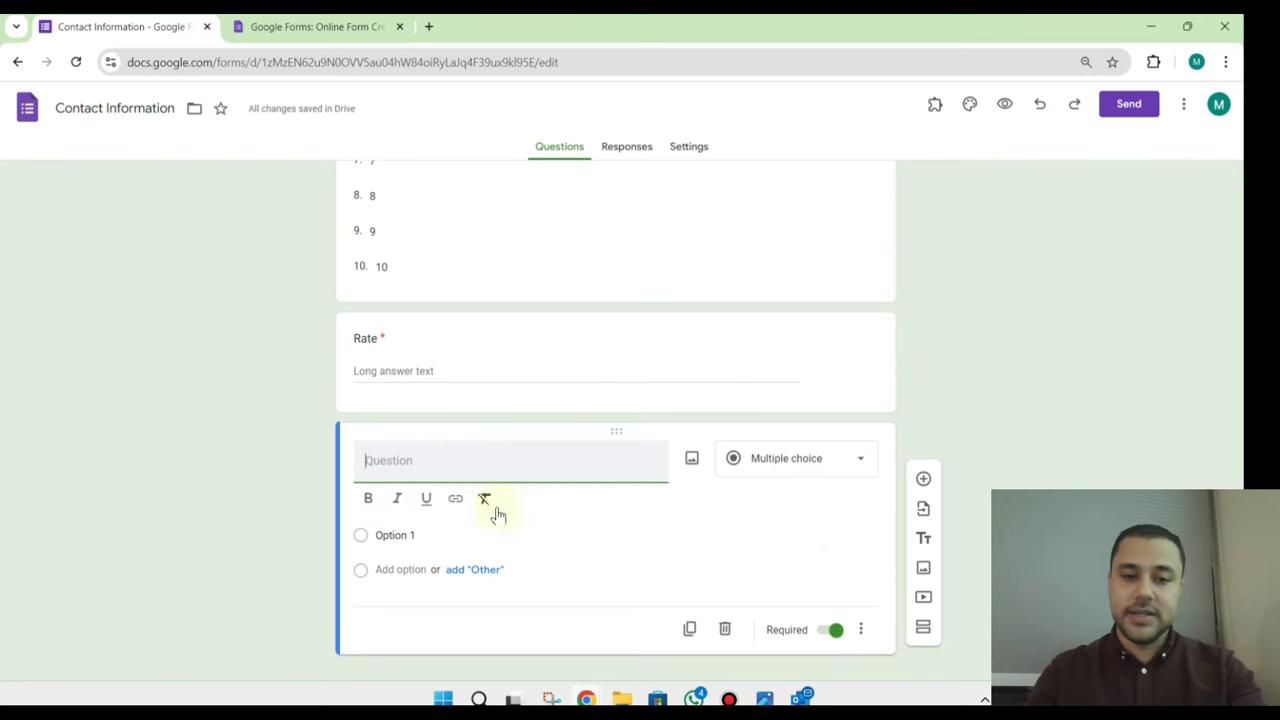
text(Fee)
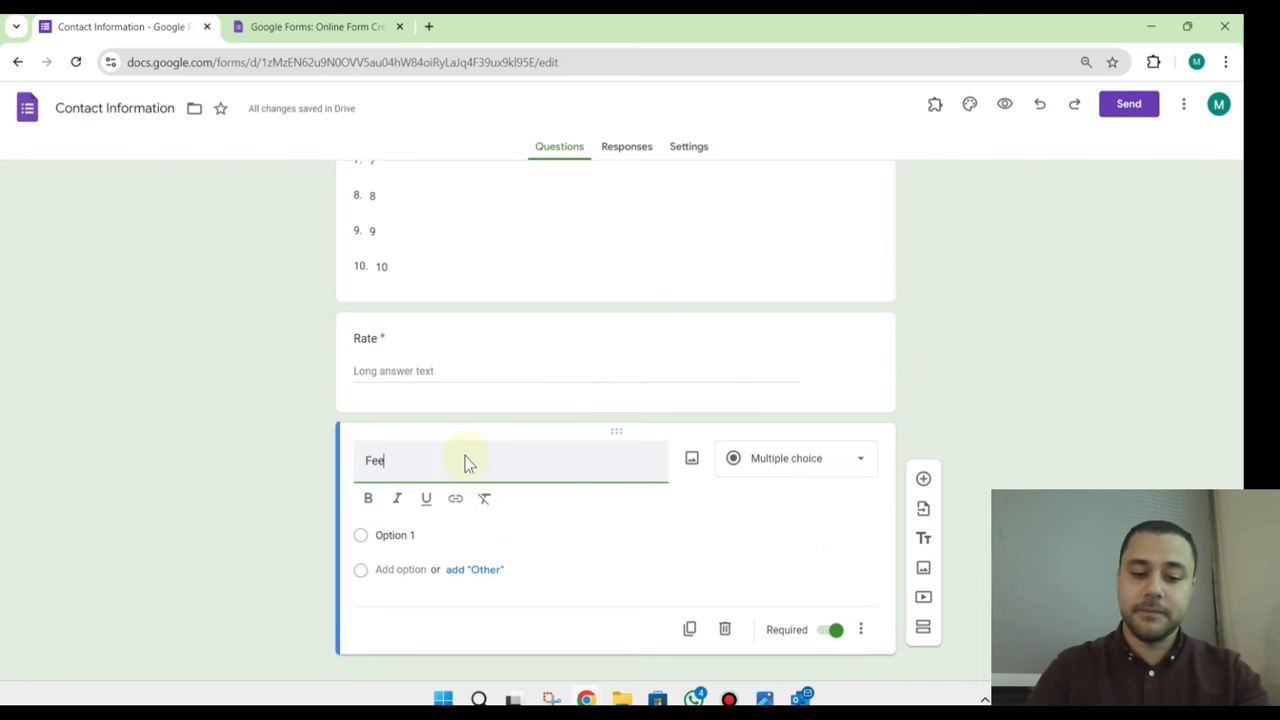
text(d)
key(BackSpace)
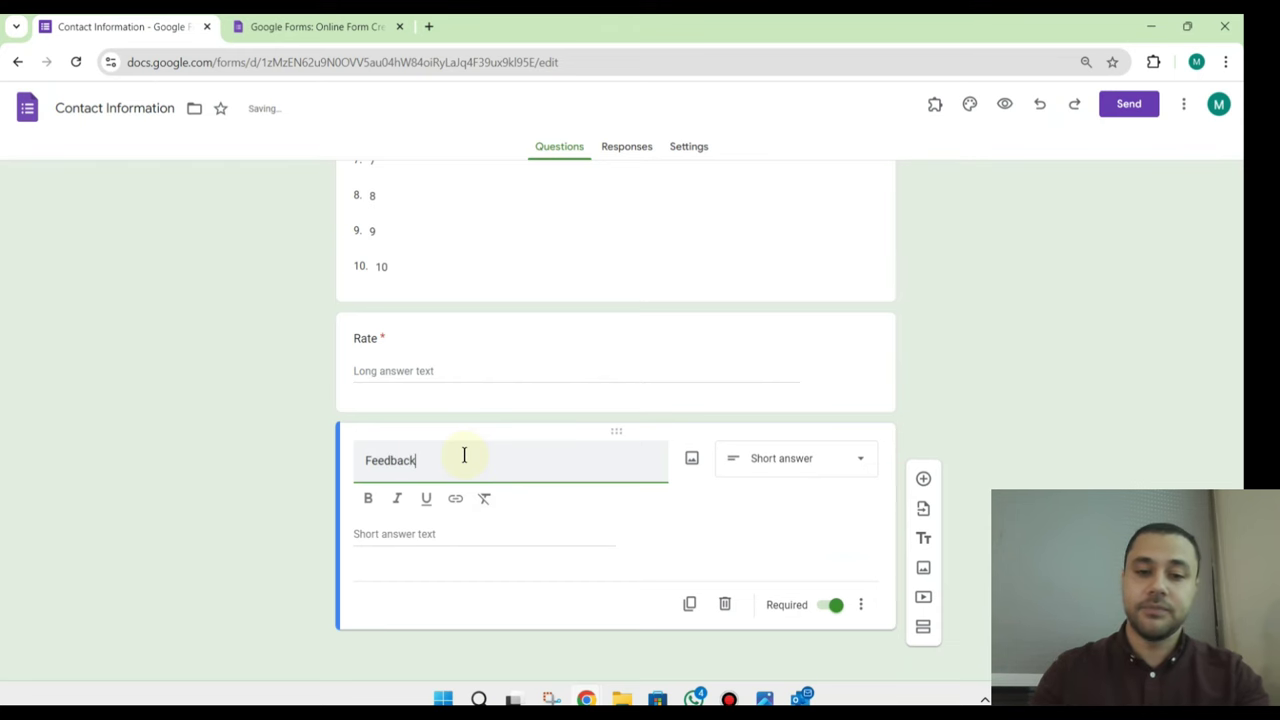
Make the Feedback question optional and change Rate to a Dropdown question
click(543, 391)
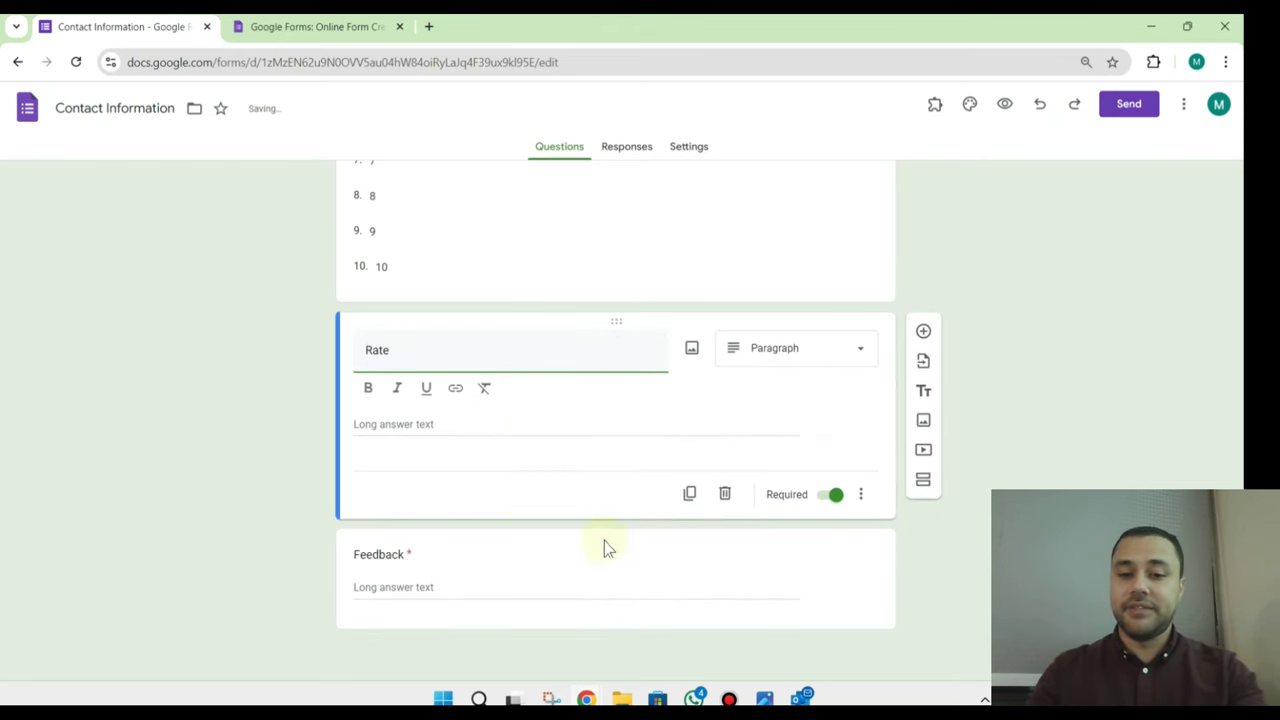
click(694, 580)
click(834, 643)
click(692, 384)
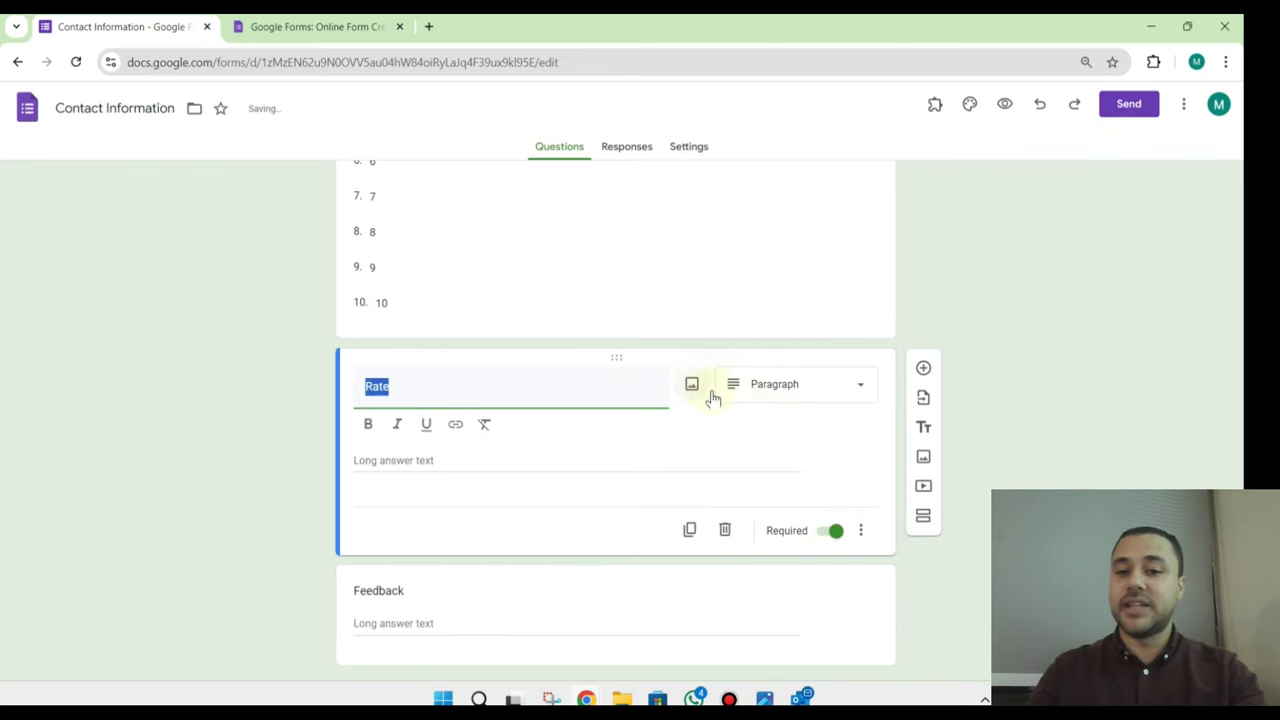
click(832, 388)
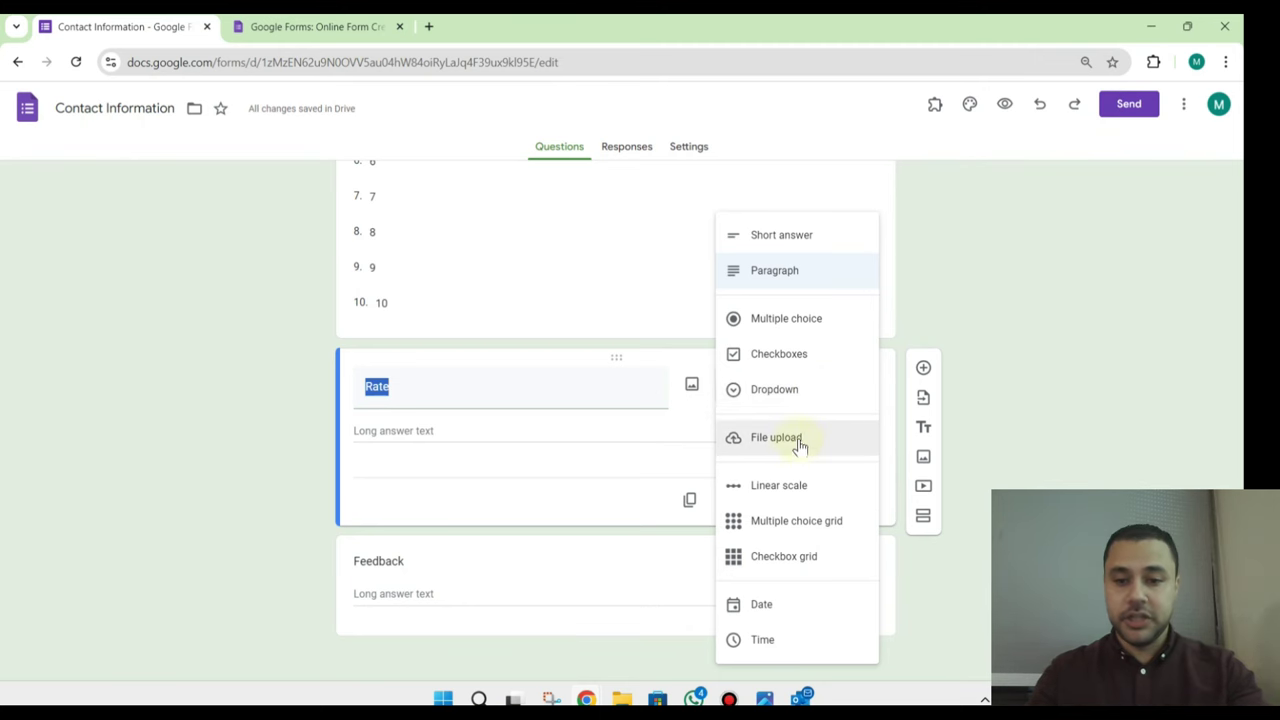
click(806, 389)
Give the Rate dropdown options 1, 2, 3, 4 and 5, deleting the empty sixth option
click(430, 431)
text(1)
key(Return)
text(2)
key(Return)
text(3)
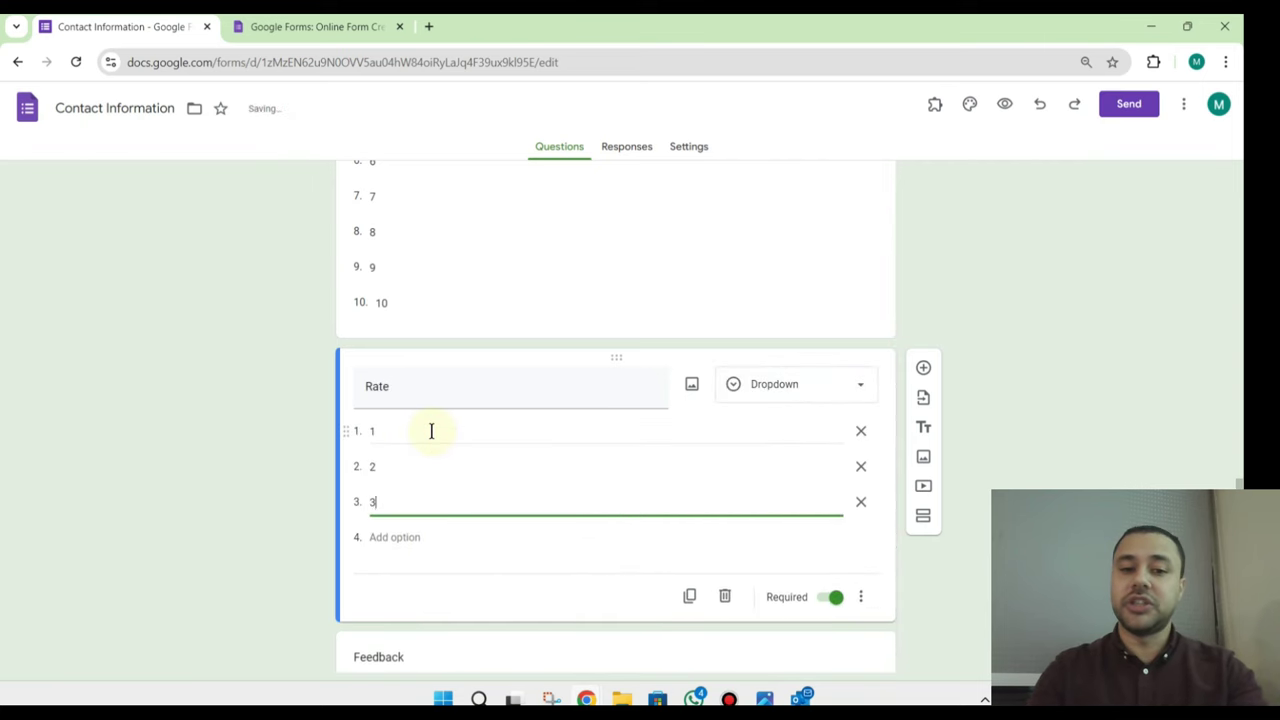
key(Return)
text(4)
key(Return)
text(5)
key(Return)
key(BackSpace)
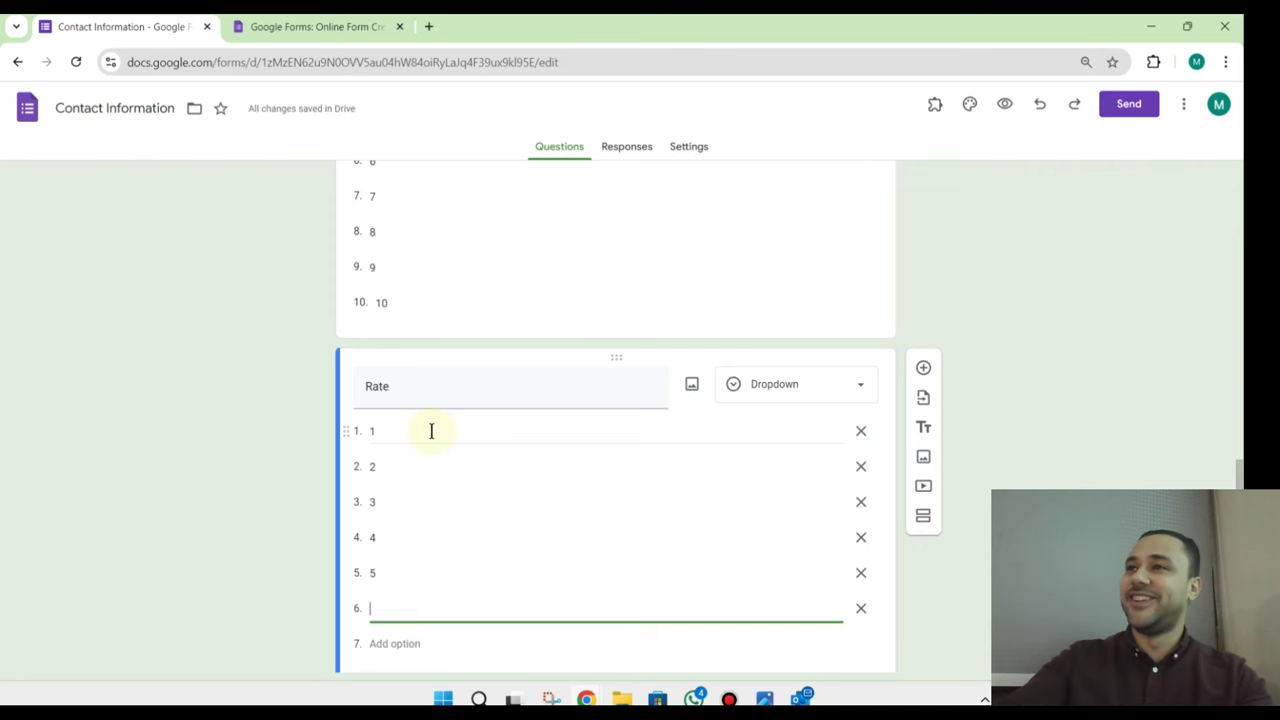
click(861, 608)
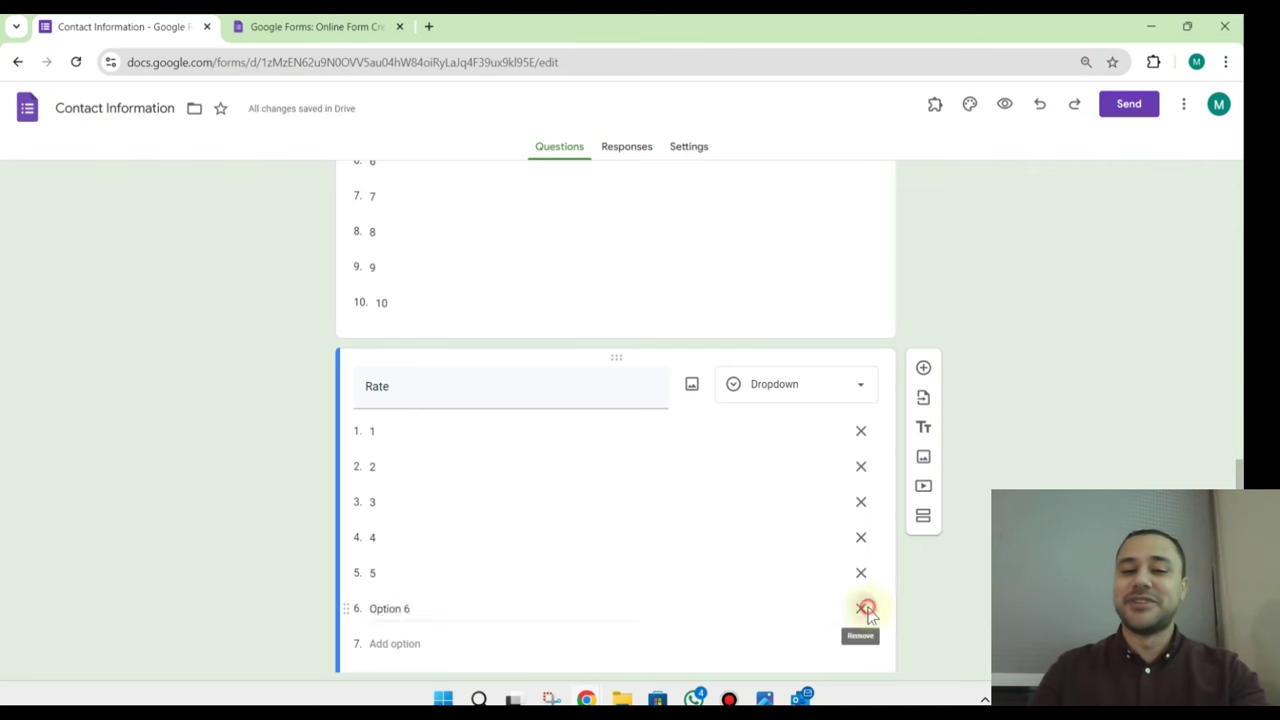
scroll(289, 486, down, 2)
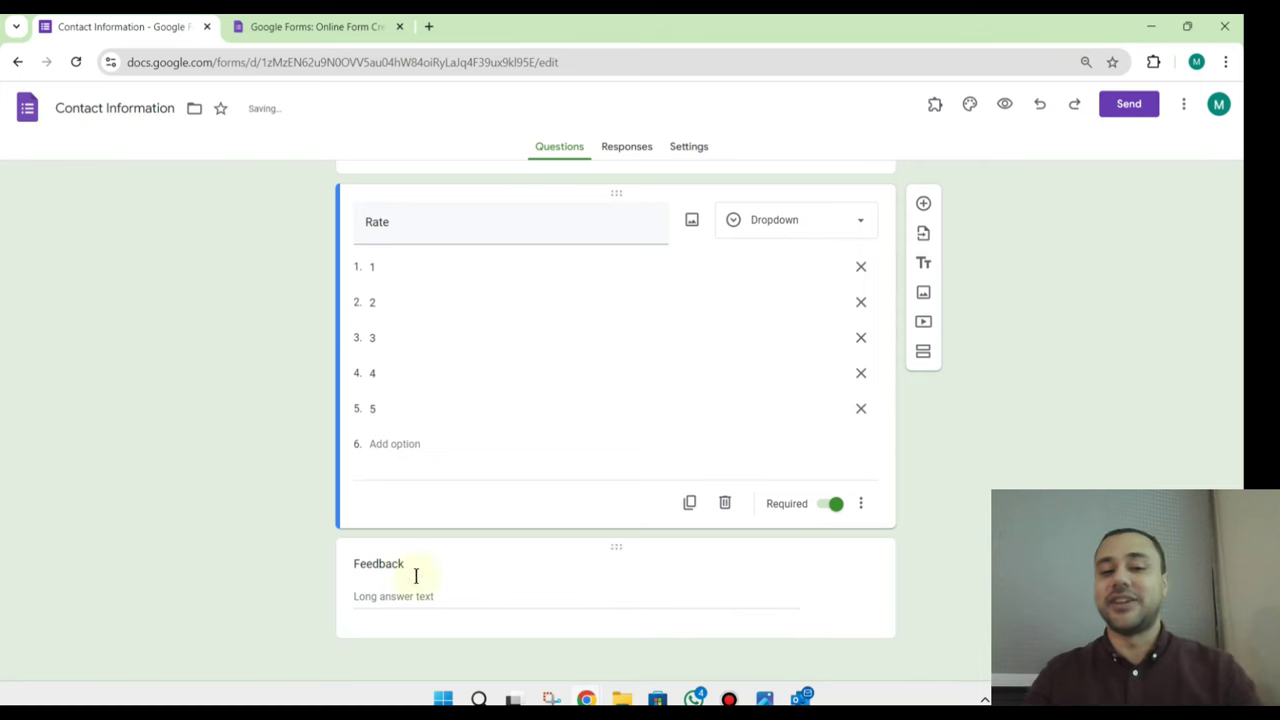
click(537, 586)
Preview the AASTMT Attendance form and copy its public /viewform link
scroll(508, 583, up, 20)
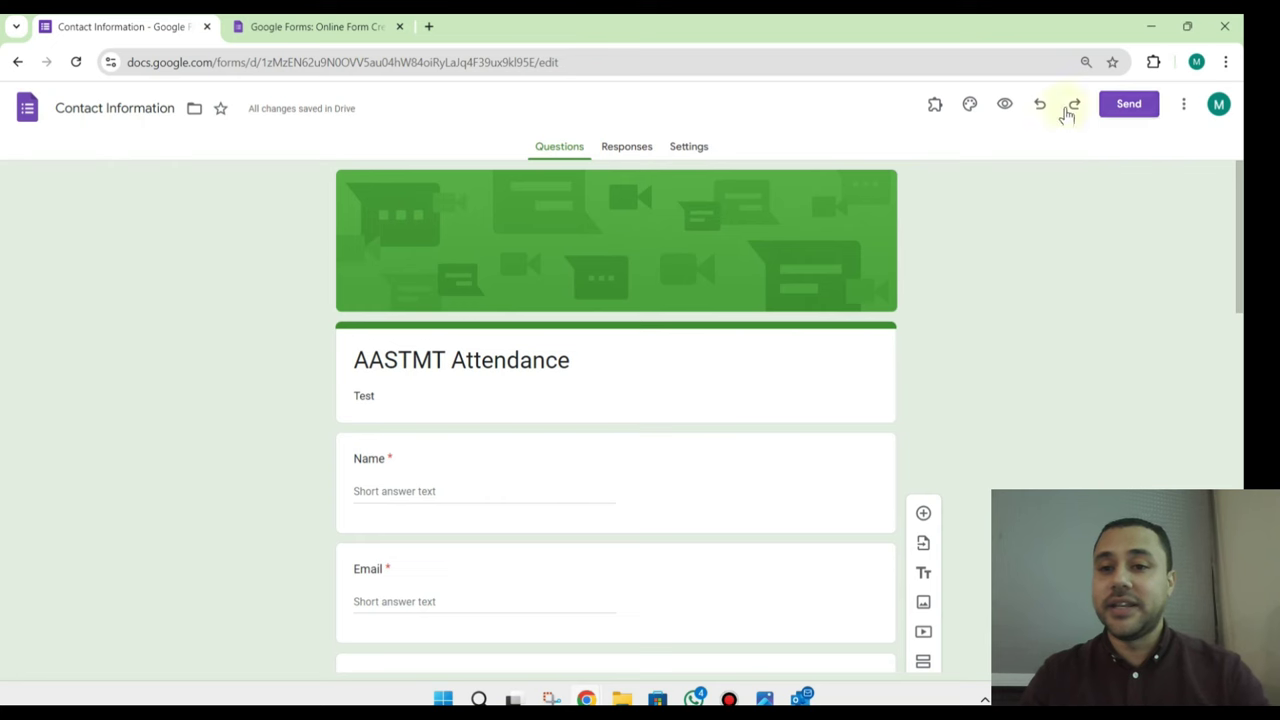
click(1005, 104)
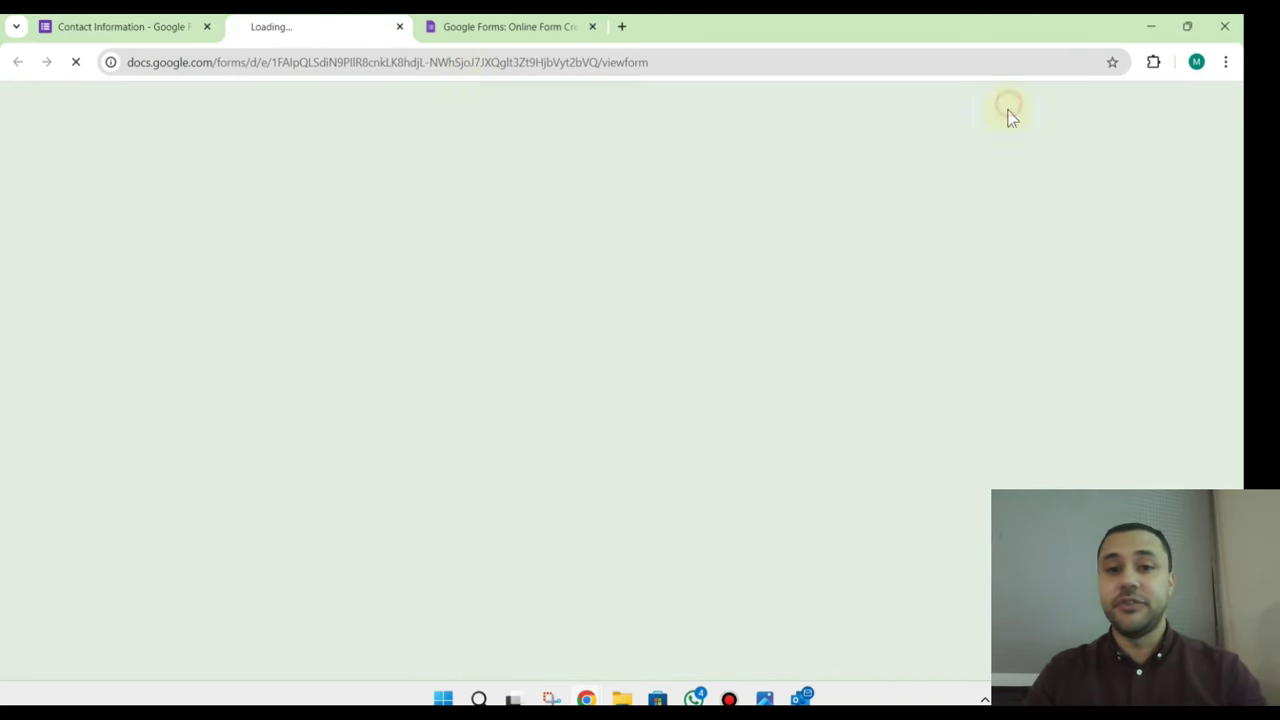
click(453, 63)
right_click(453, 63)
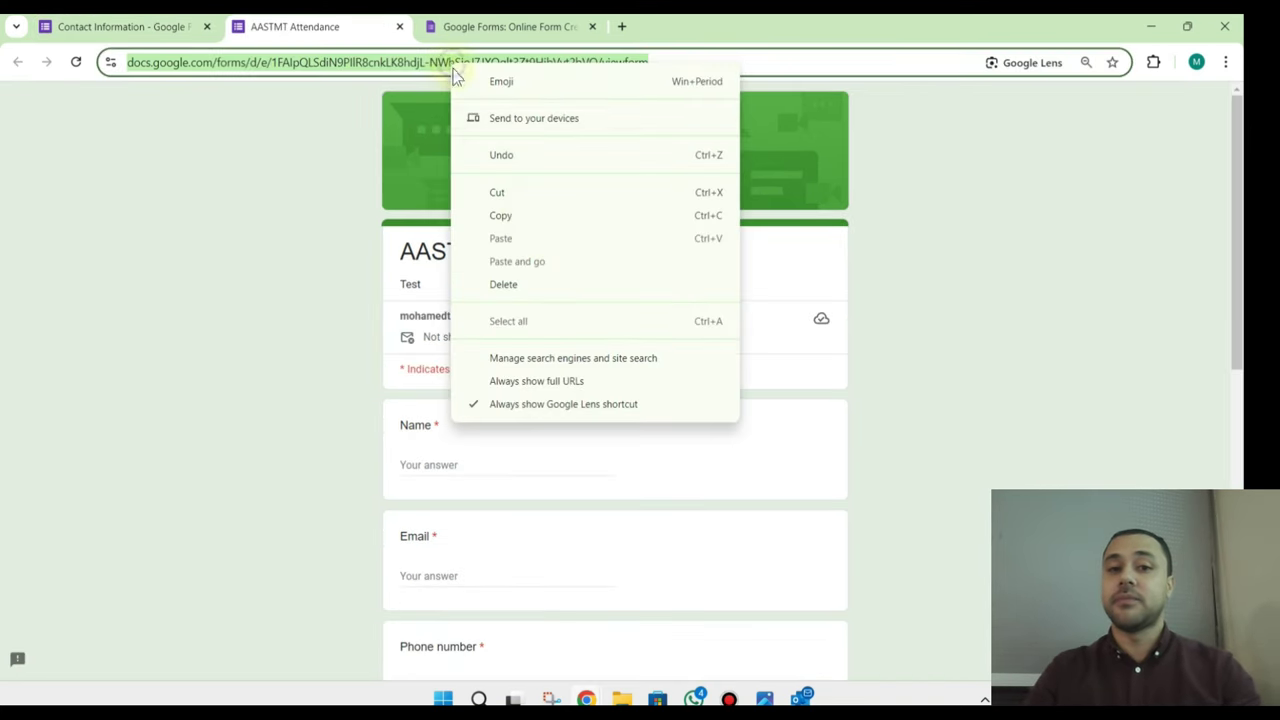
click(545, 218)
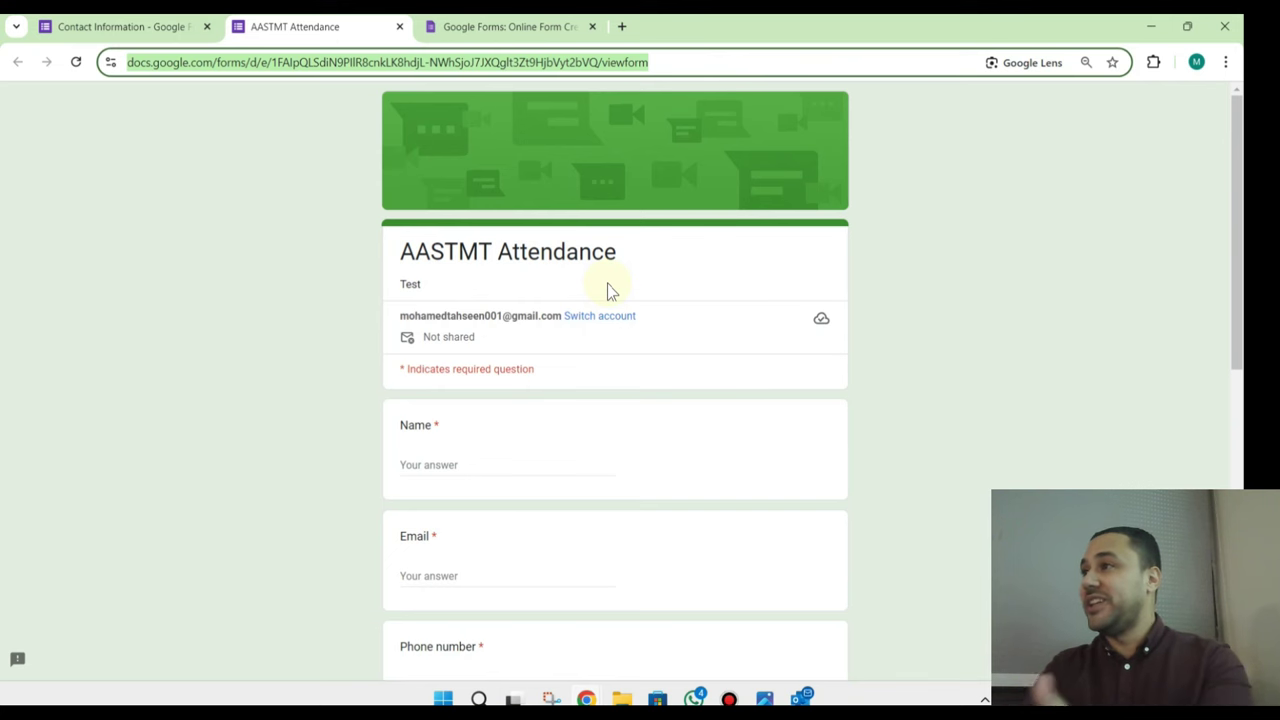
Open qr-code-generator.com, sign in, and start a new Website QR code
click(621, 26)
text(qr-code-generator.com)
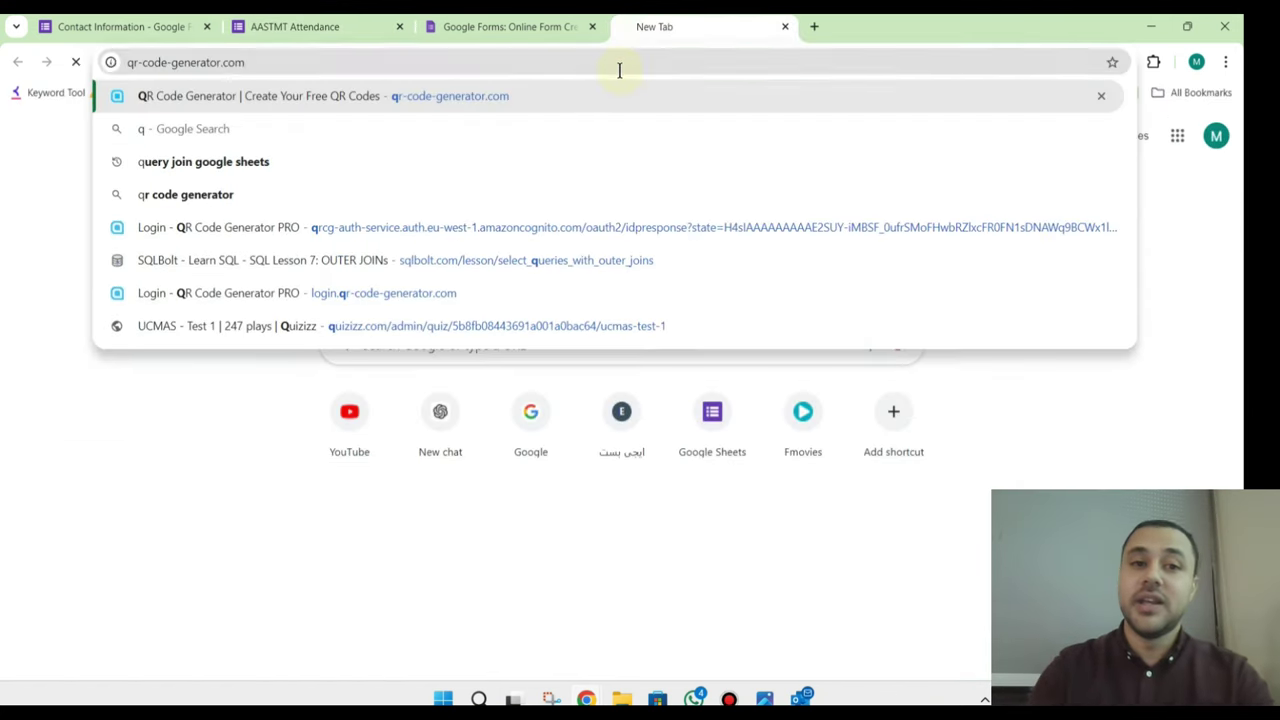
key(Return)
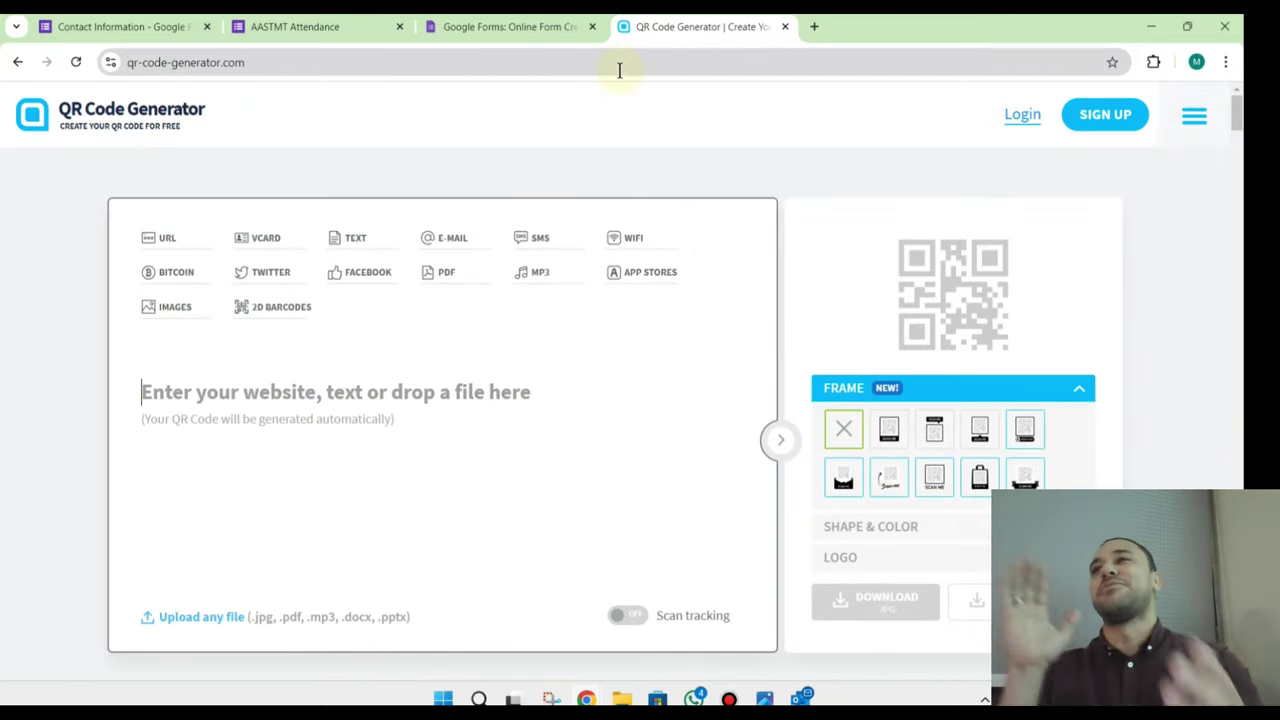
click(1020, 115)
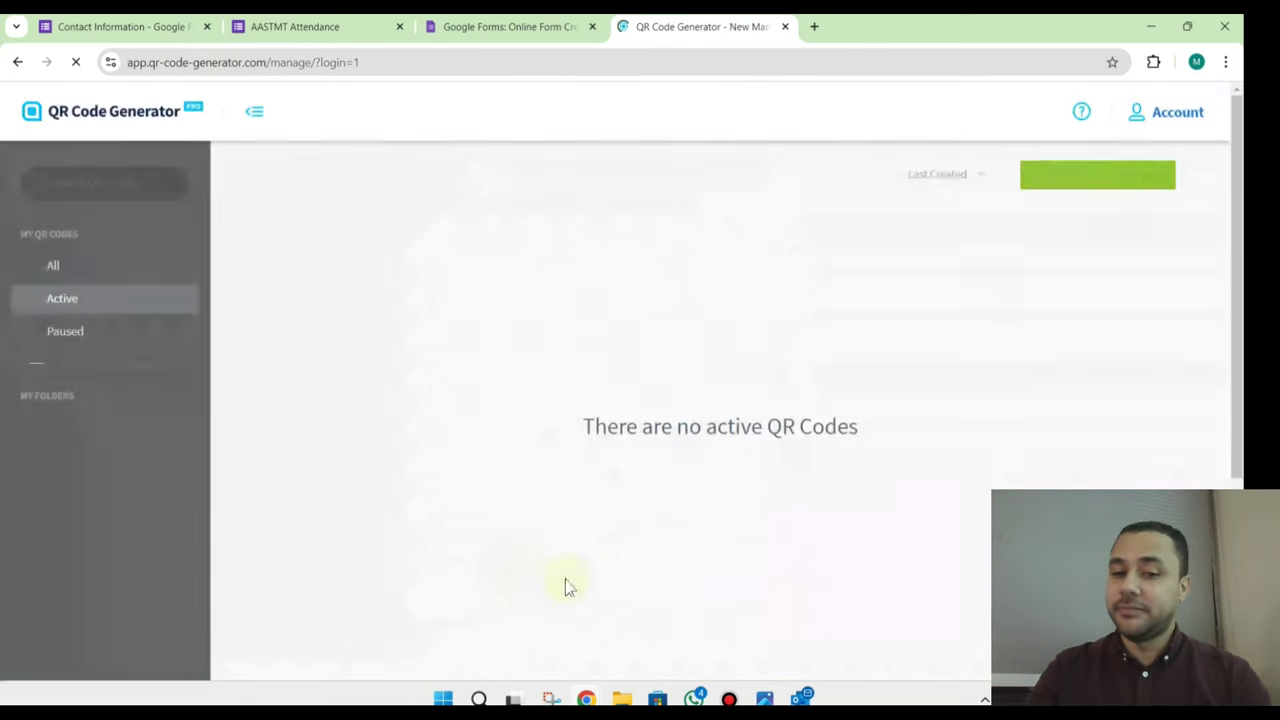
click(1107, 178)
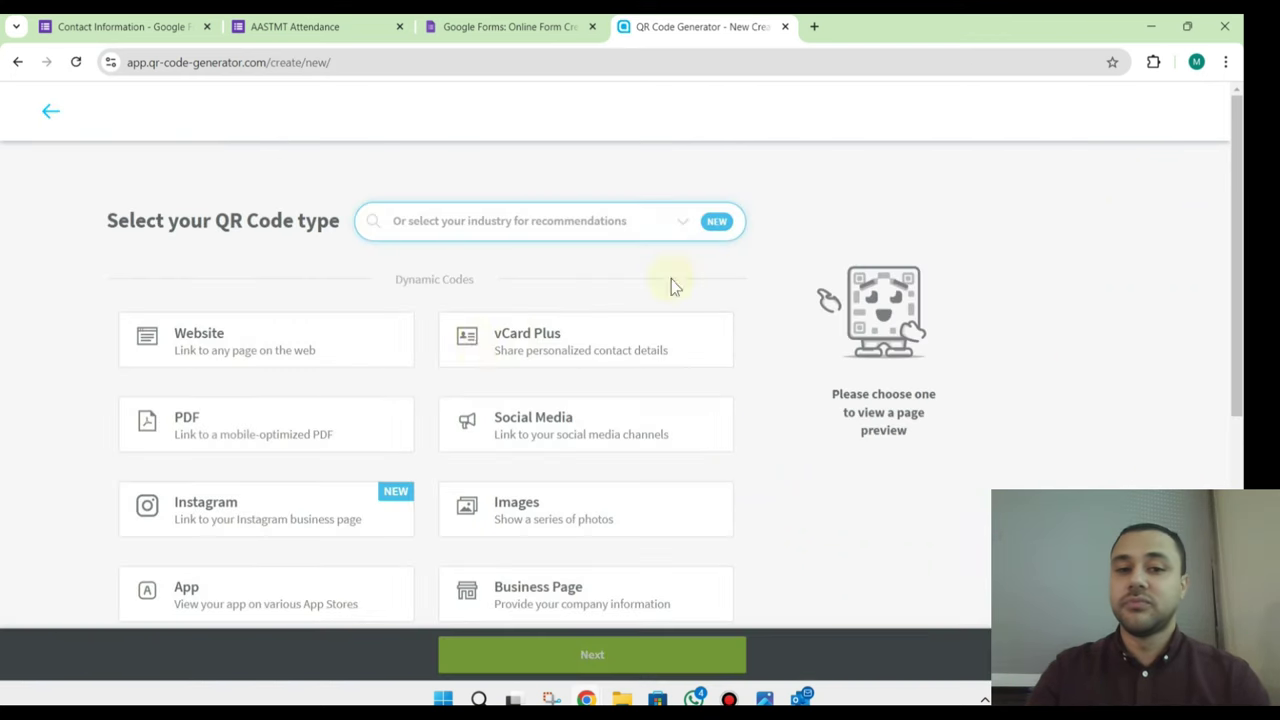
click(205, 342)
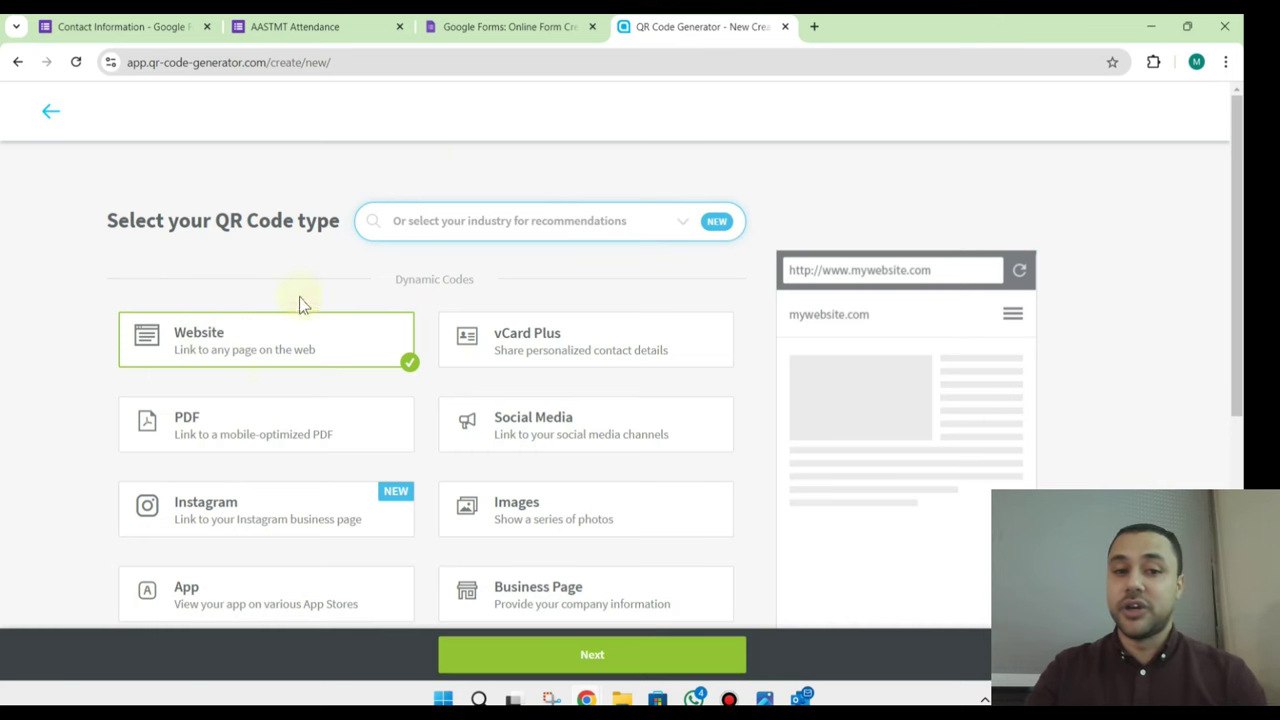
scroll(451, 409, down, 2)
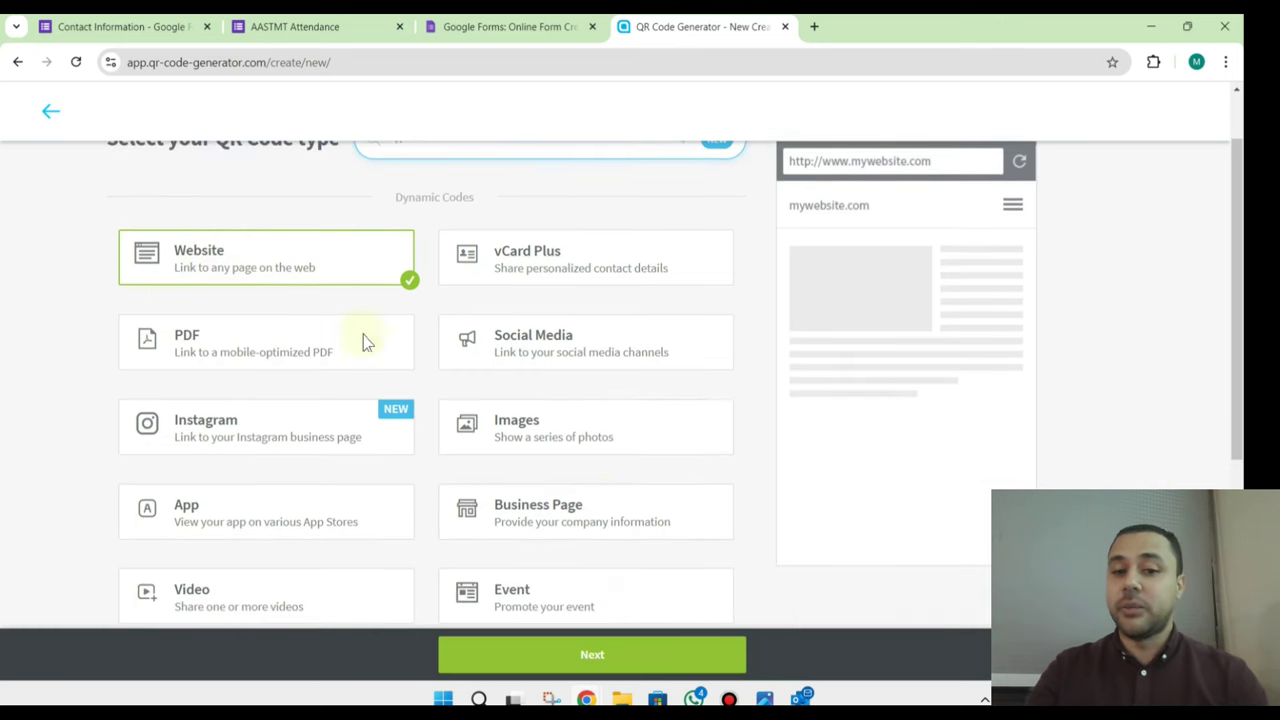
click(588, 662)
Paste the form's link as the website address and generate the QR code
click(479, 385)
key(ctrl+v)
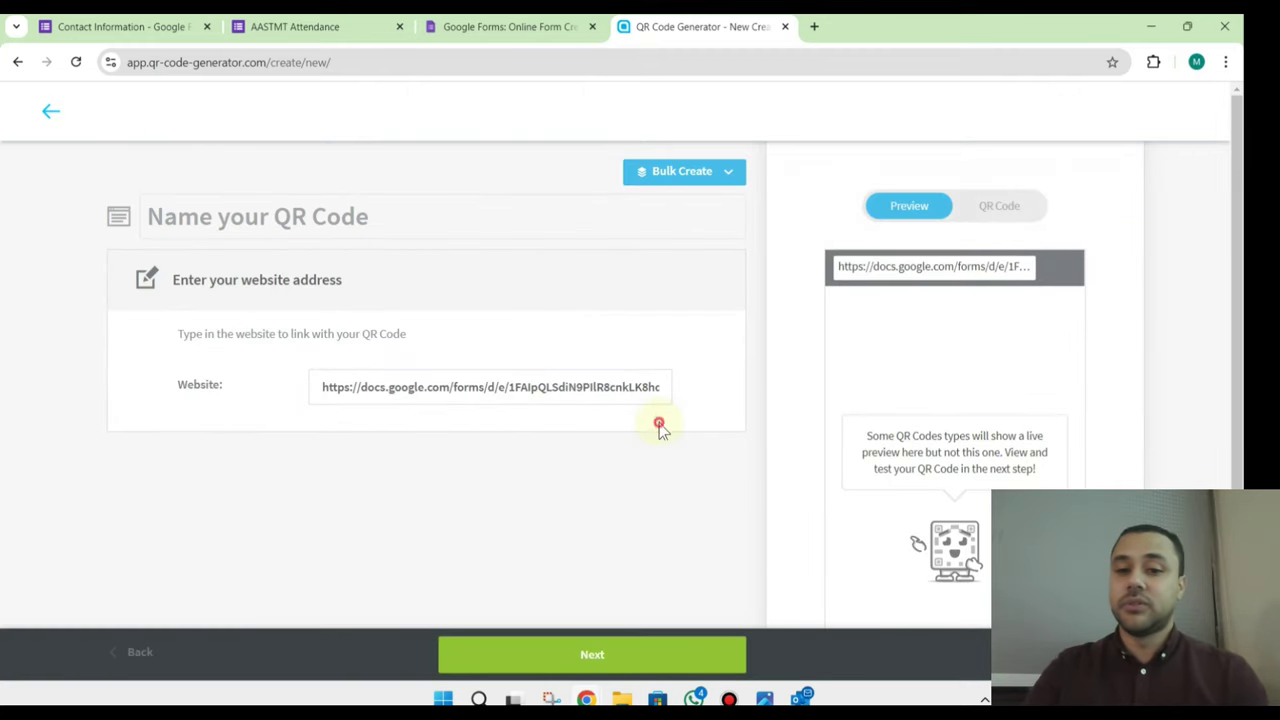
scroll(660, 428, down, 3)
click(625, 653)
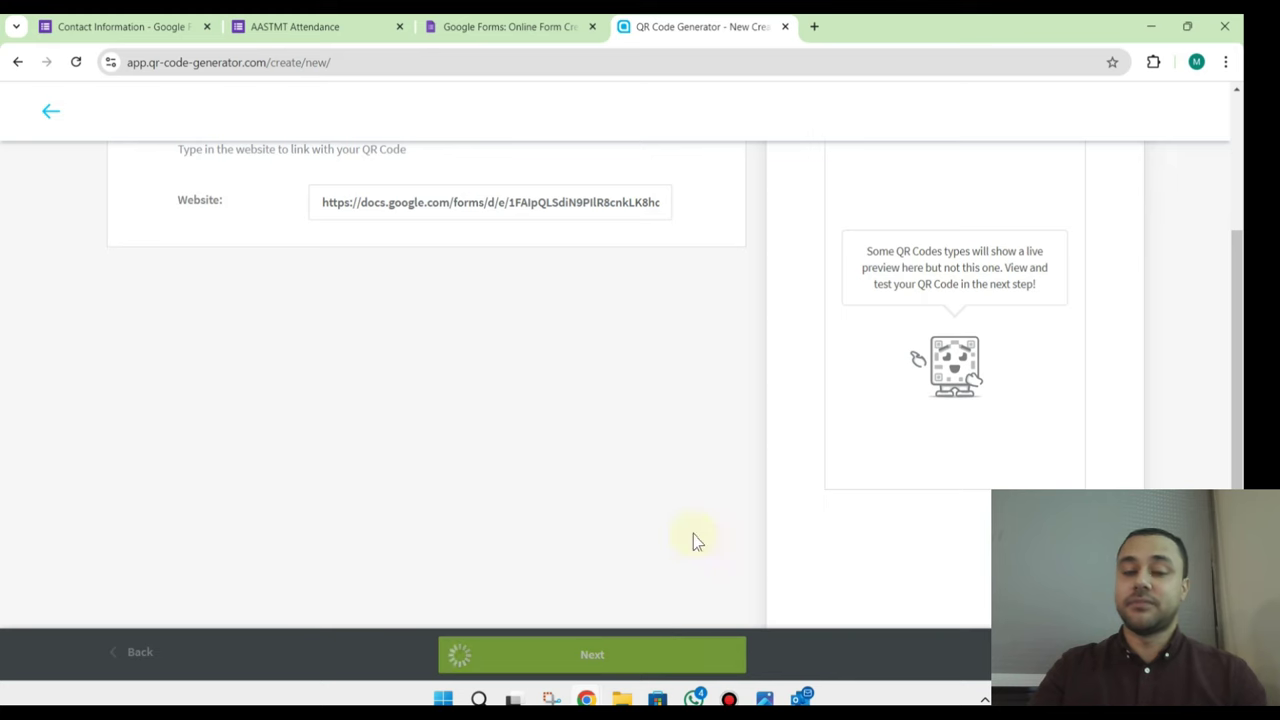
Minimize the windows and delete the old frame file from the desktop
click(1151, 26)
click(1151, 26)
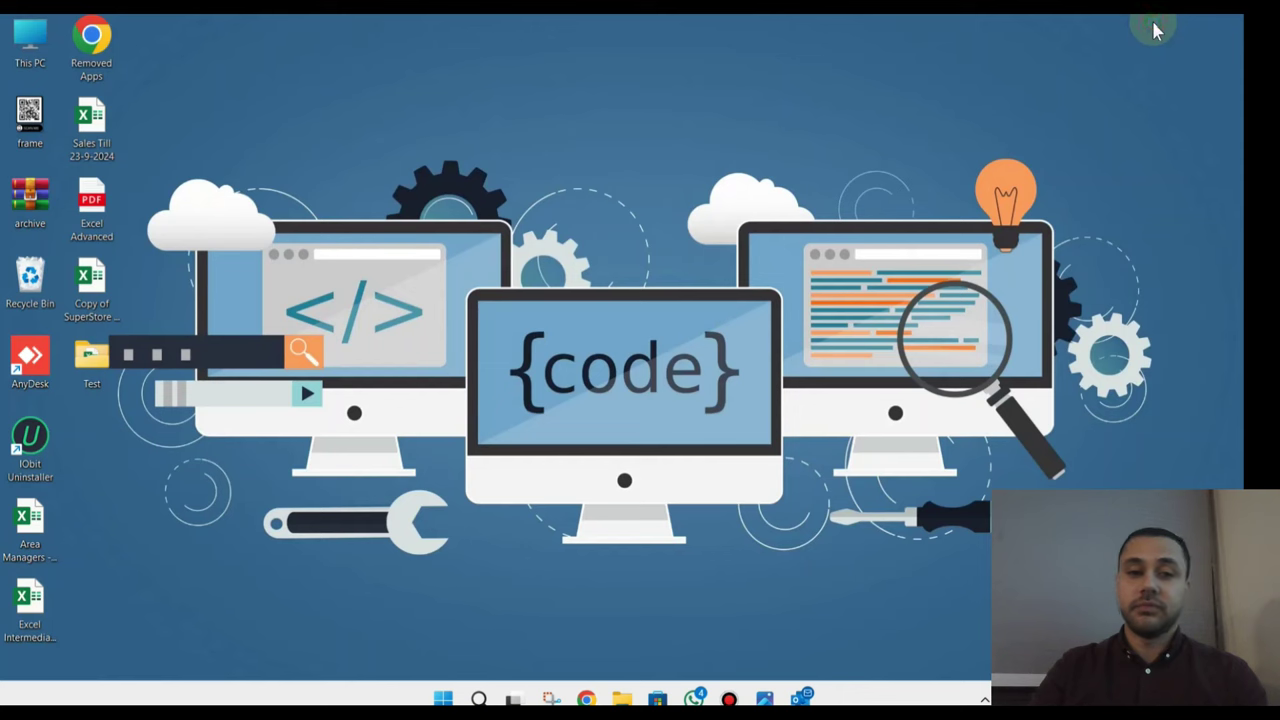
click(30, 125)
key(Delete)
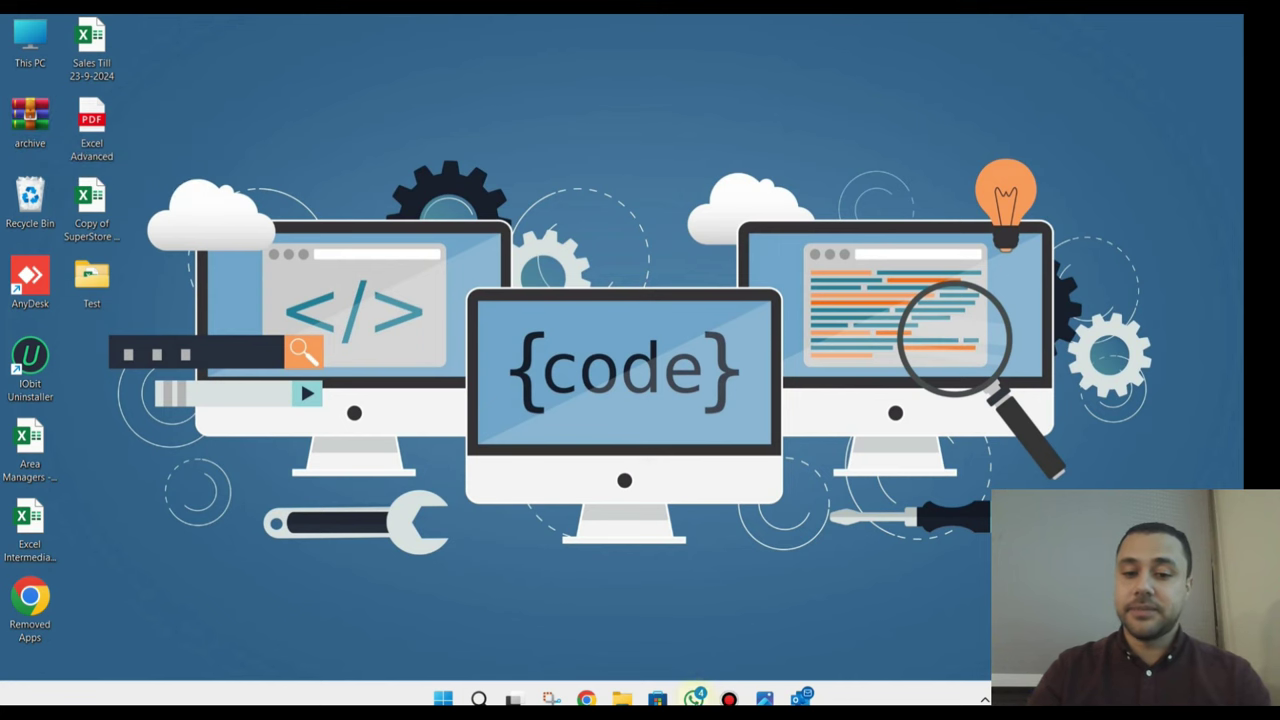
Download the QR code image and save it to the Desktop as frame
click(791, 623)
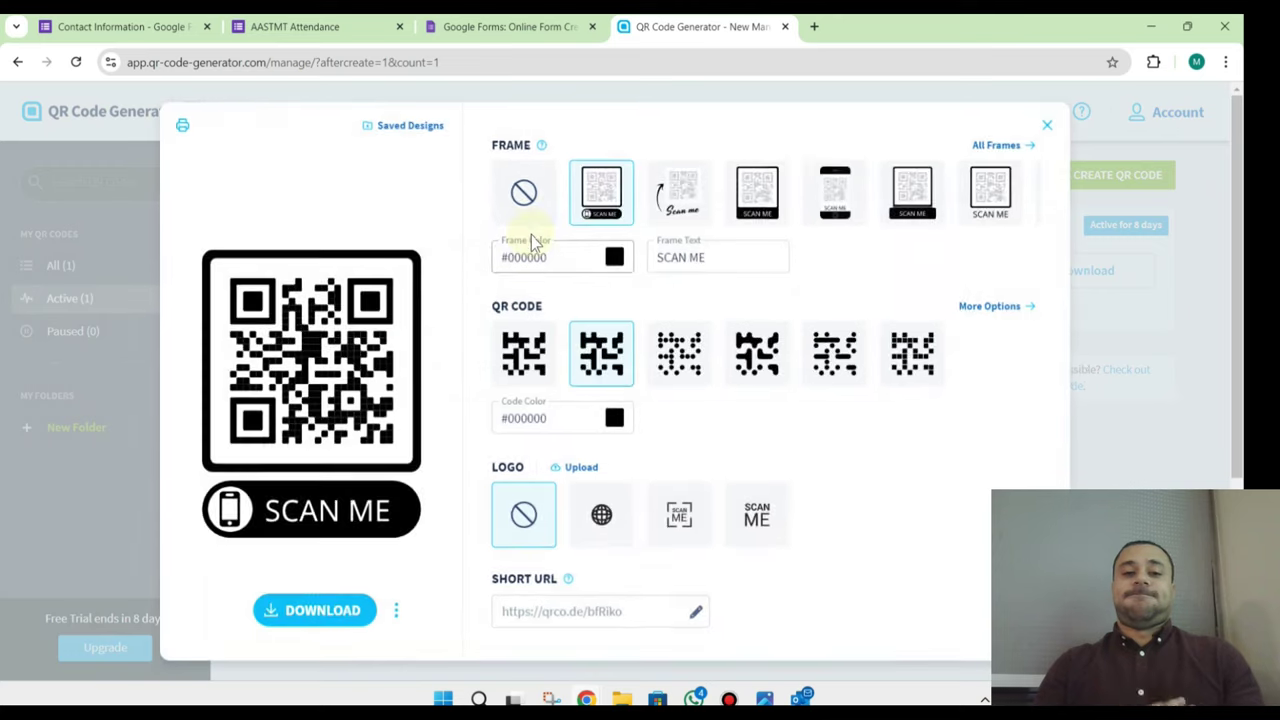
click(318, 610)
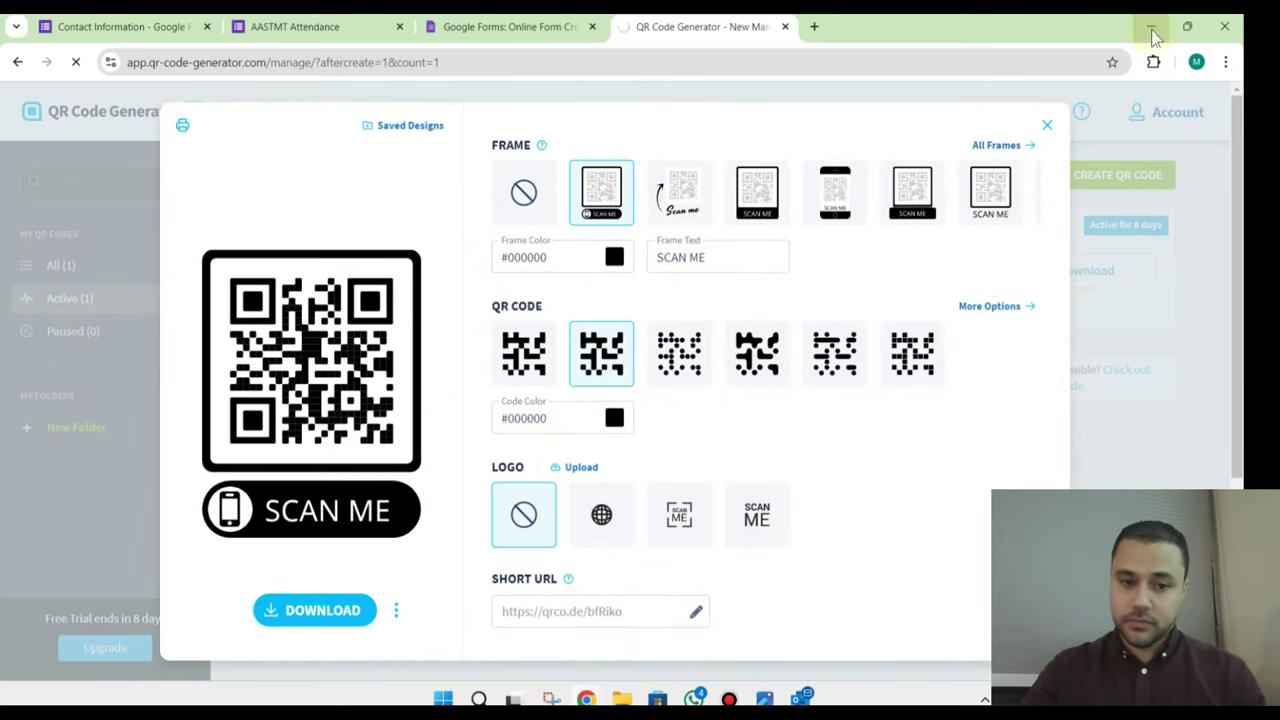
click(95, 227)
click(472, 372)
click(1151, 26)
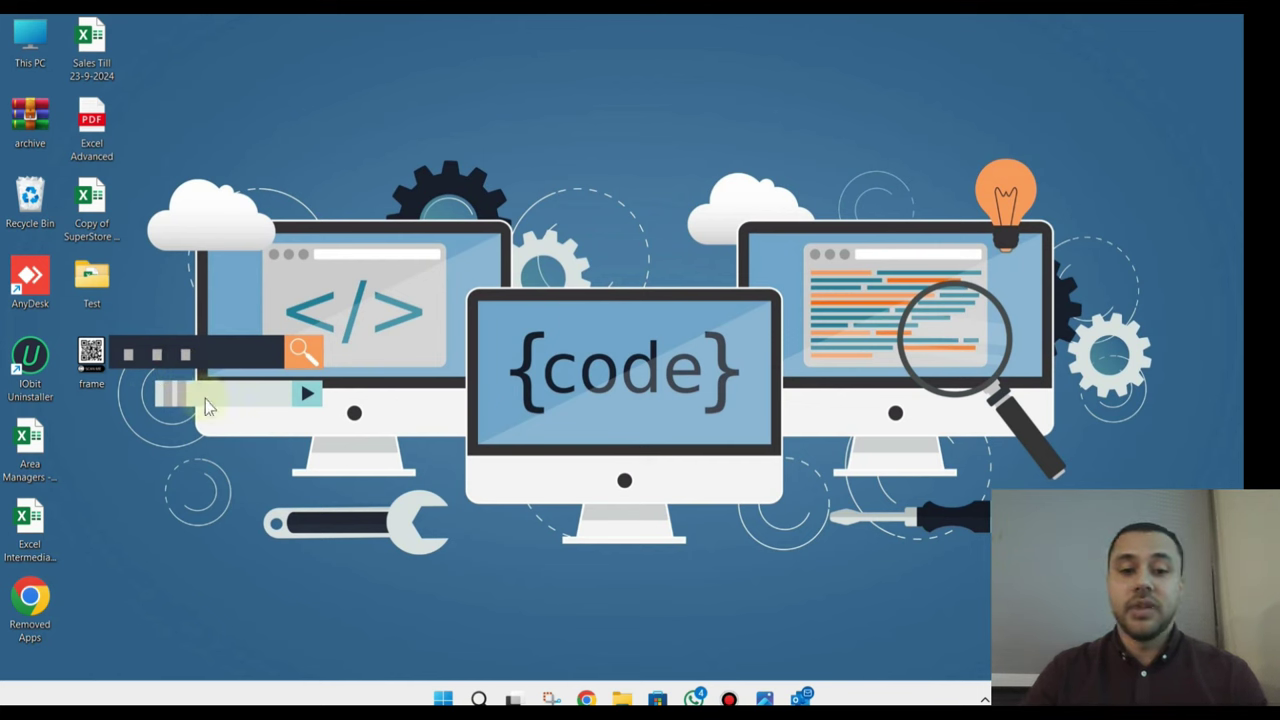
Return to Google Forms and open the Contact Information form from Recent forms
mouse_move(586, 697)
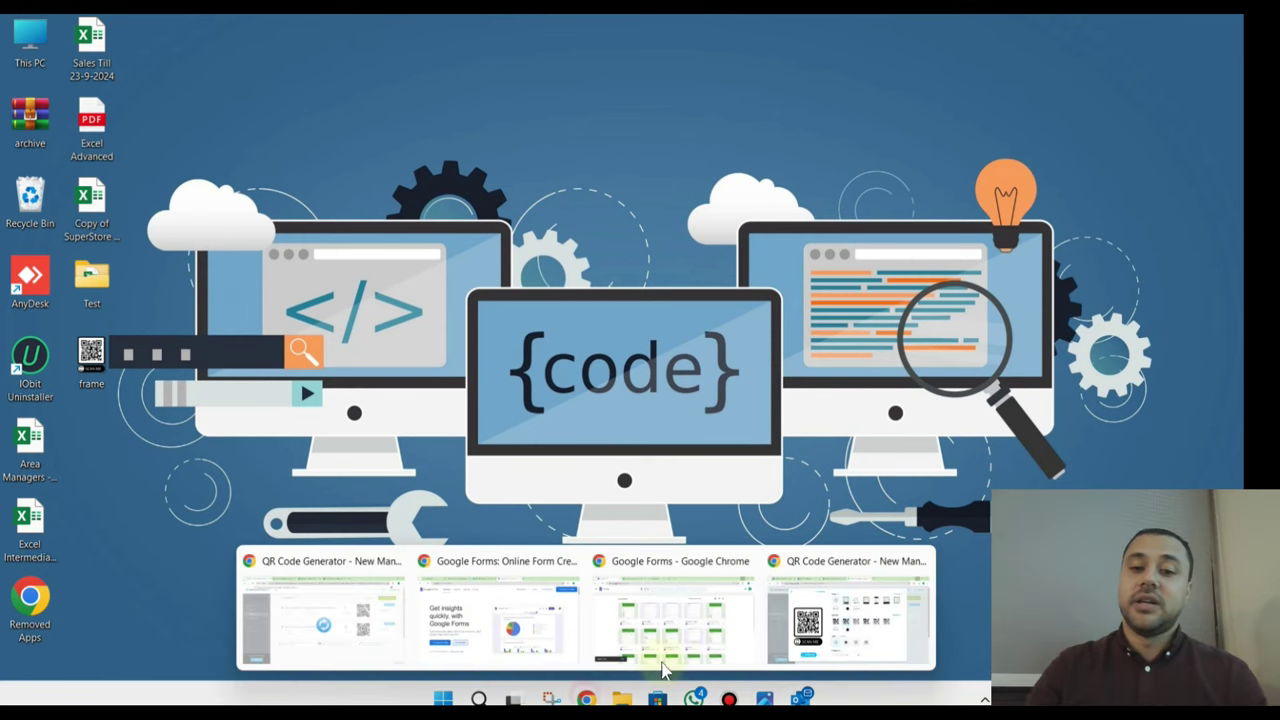
click(848, 622)
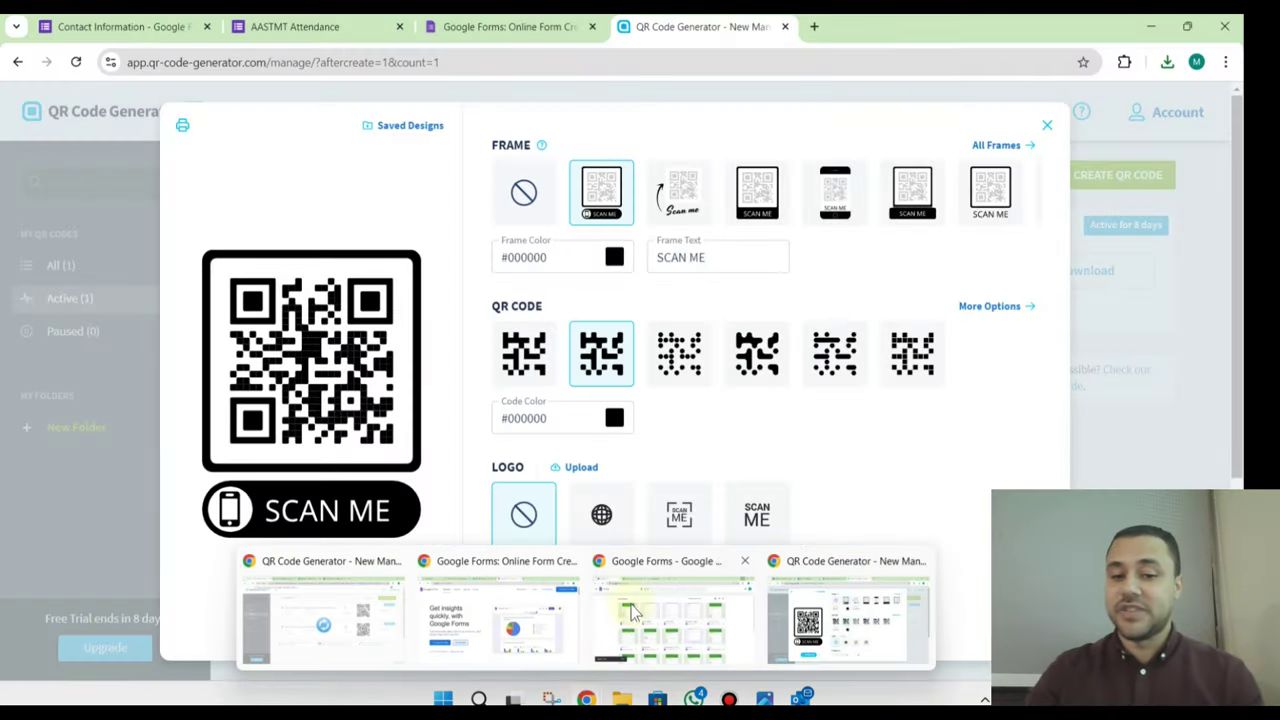
click(640, 606)
click(249, 246)
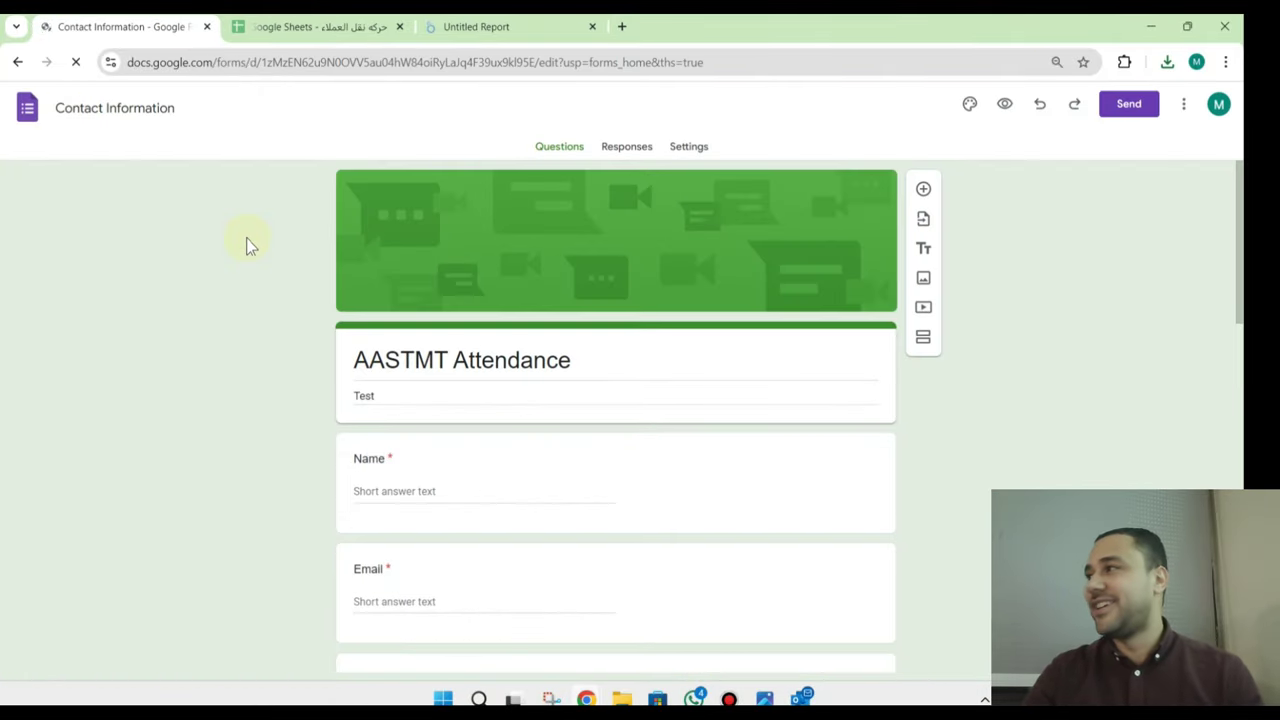
Revise the title of the existing Rate question
scroll(304, 423, down, 10)
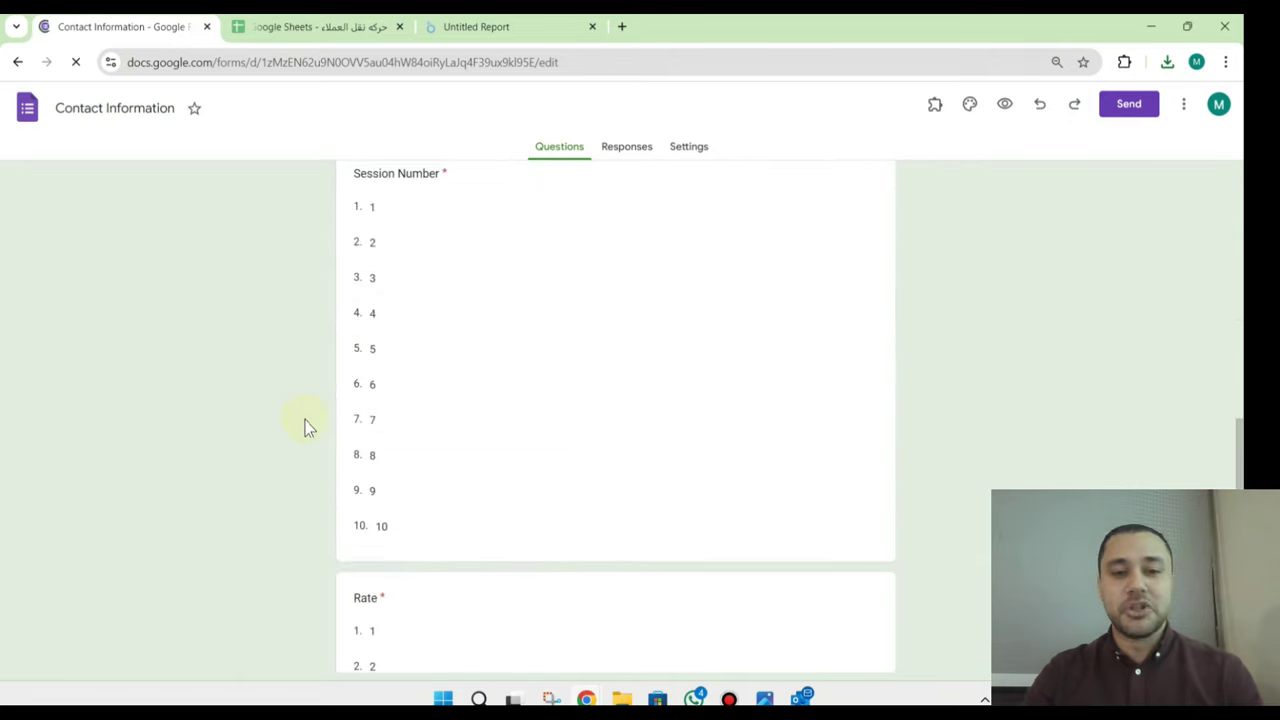
click(603, 354)
double_click(437, 321)
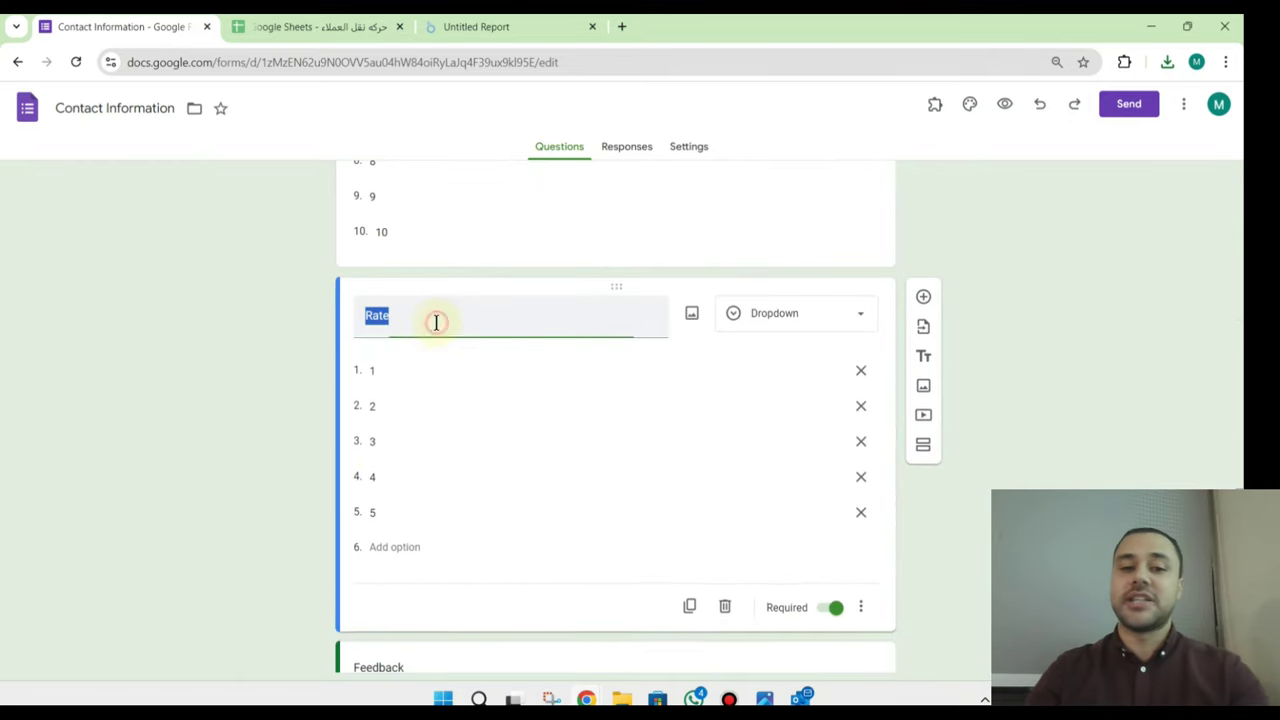
click(436, 322)
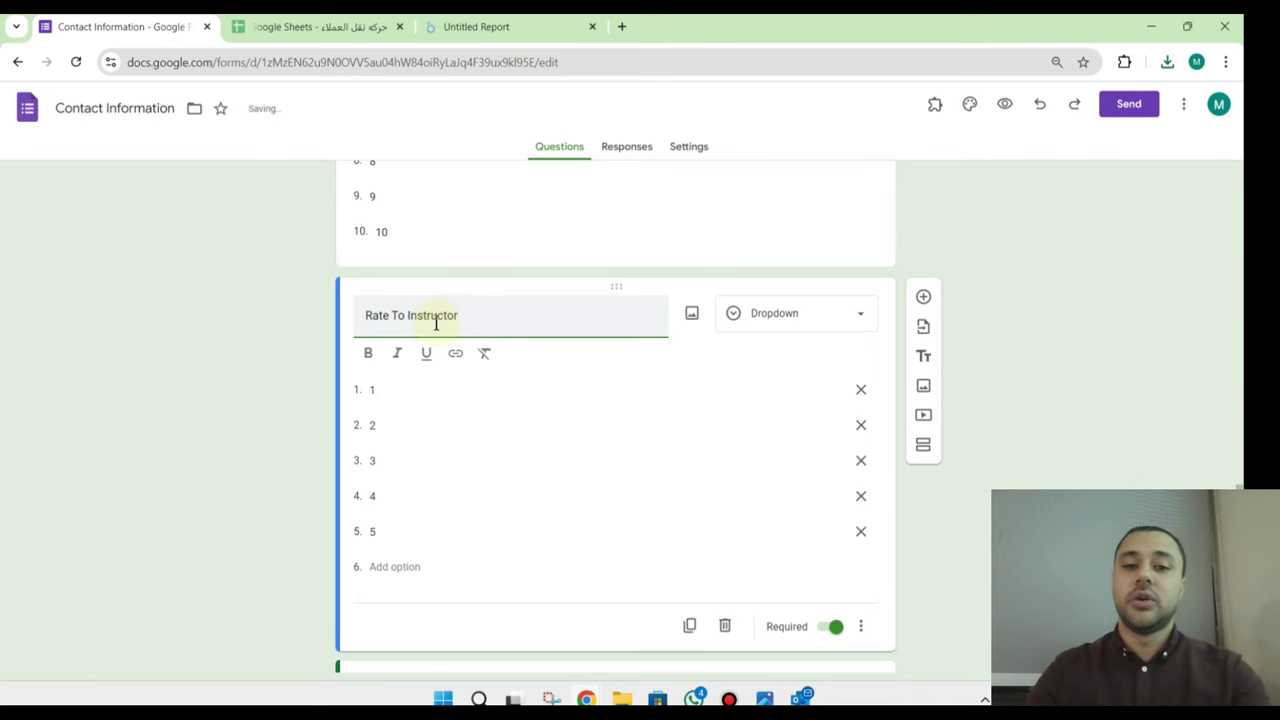
click(194, 394)
Add a new question below it titled 'Rate To Room', fixing a typo
scroll(474, 543, down, 1)
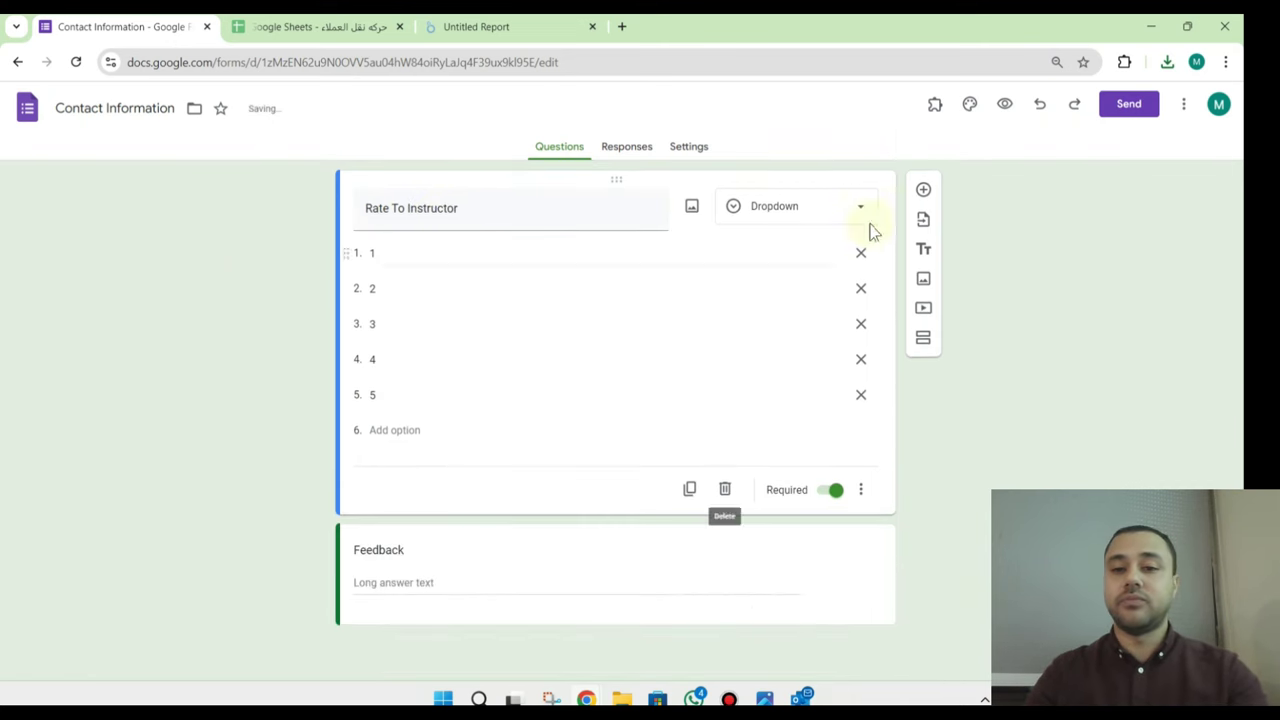
click(924, 191)
text(Rate To)
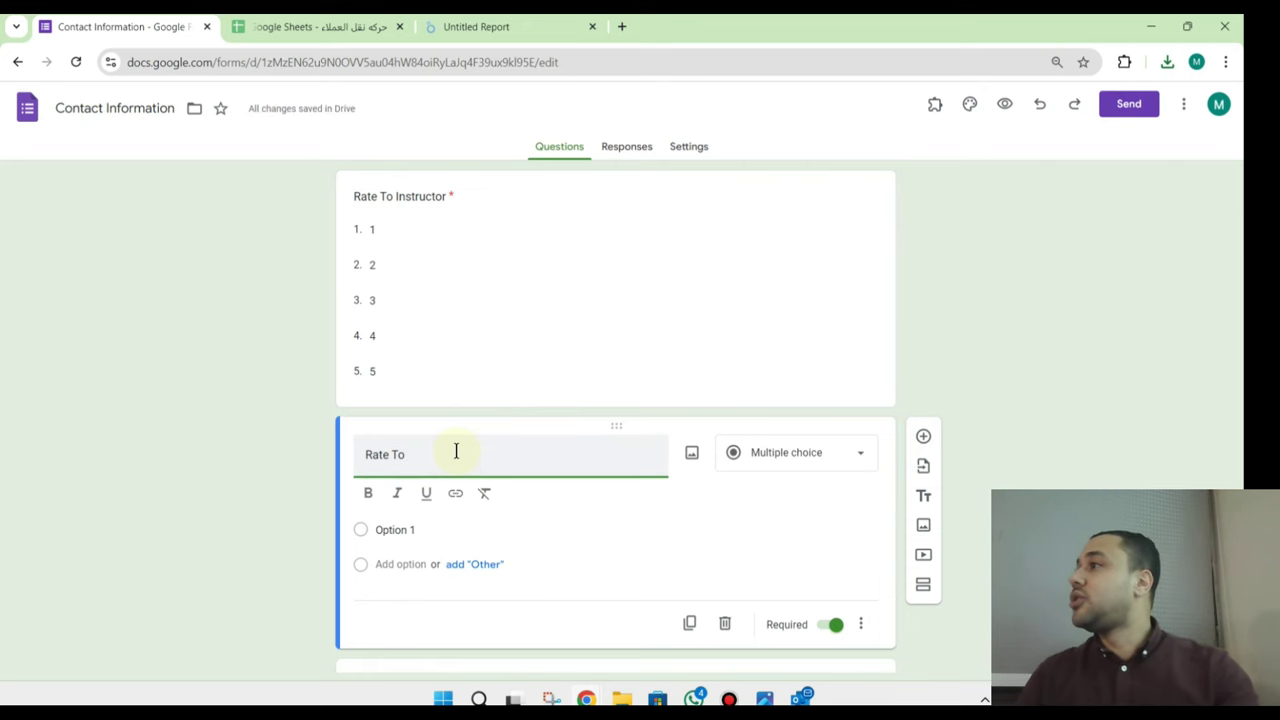
text(R)
text(m)
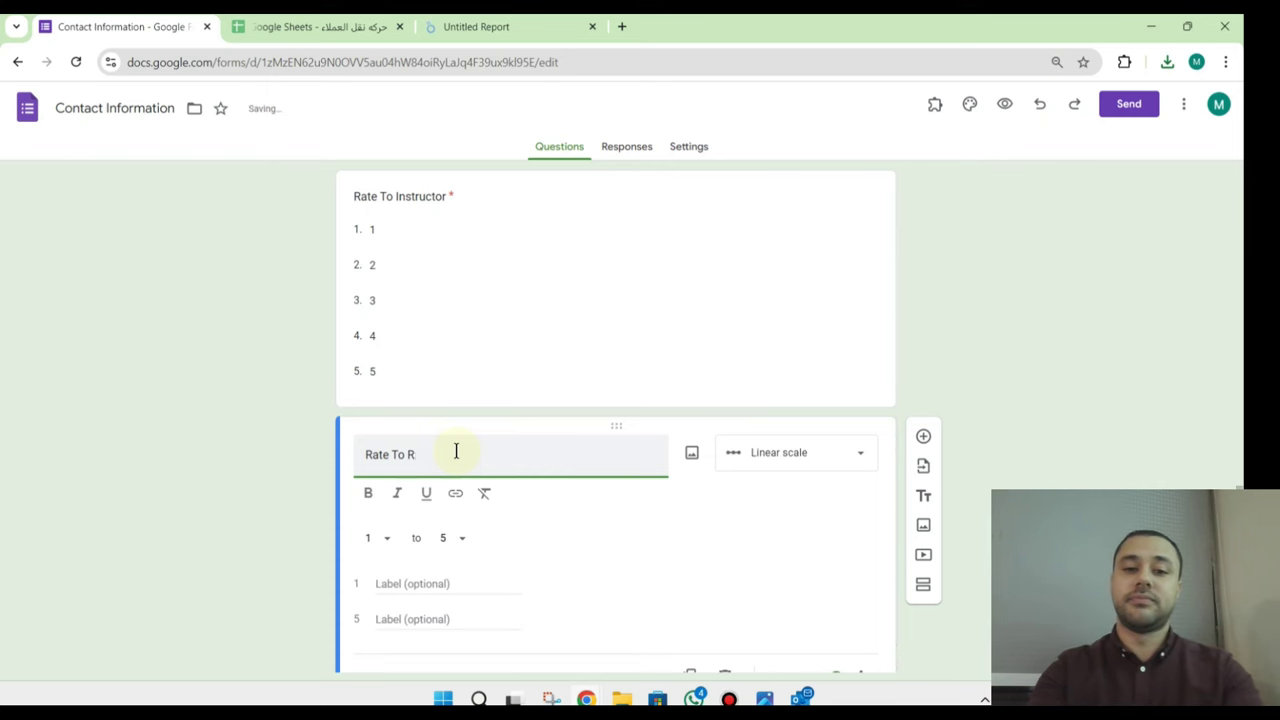
text(m)
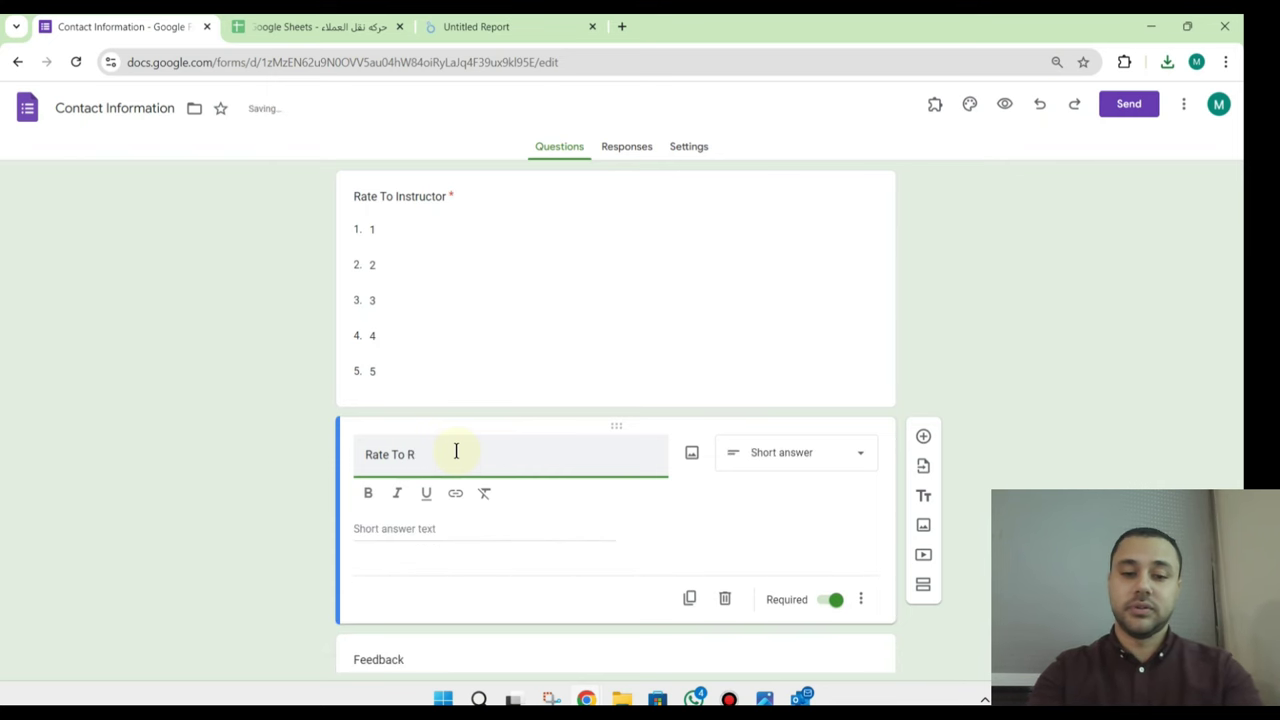
key(BackSpace)
key(BackSpace)
text(m)
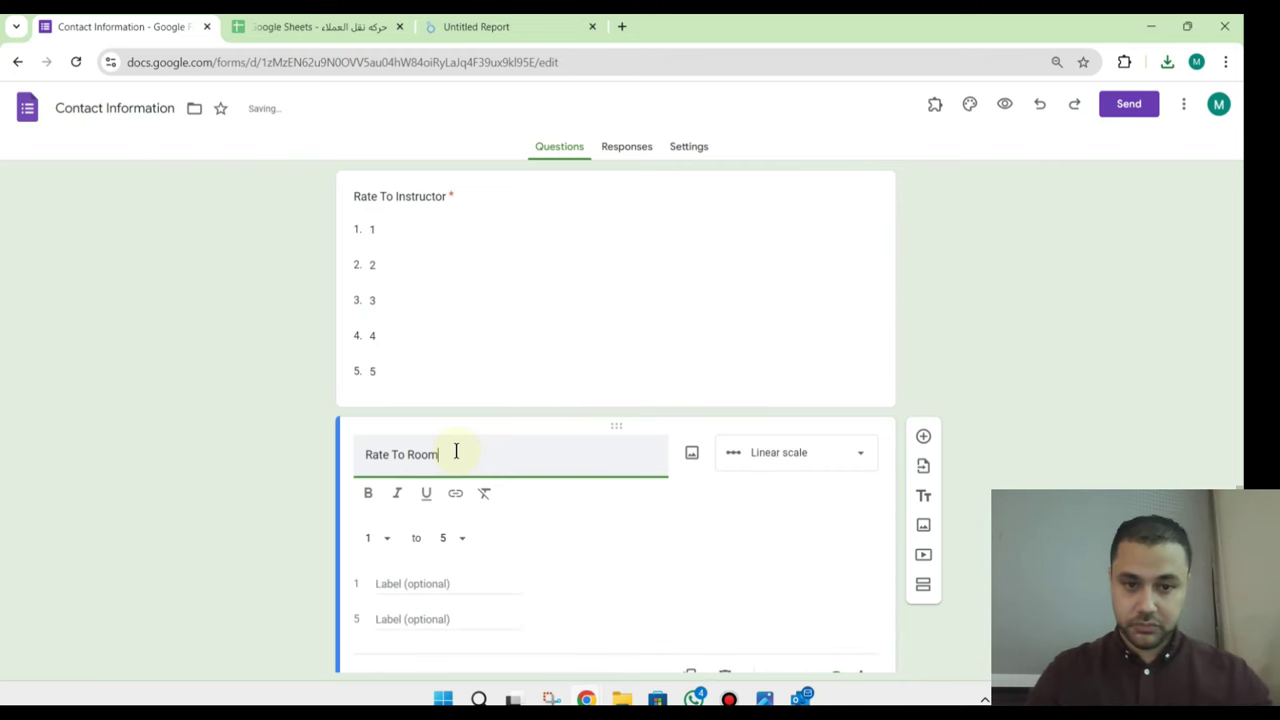
click(297, 477)
Make Rate To Room a dropdown with options 1, 2, 3, 4 and 5
scroll(614, 603, down, 2)
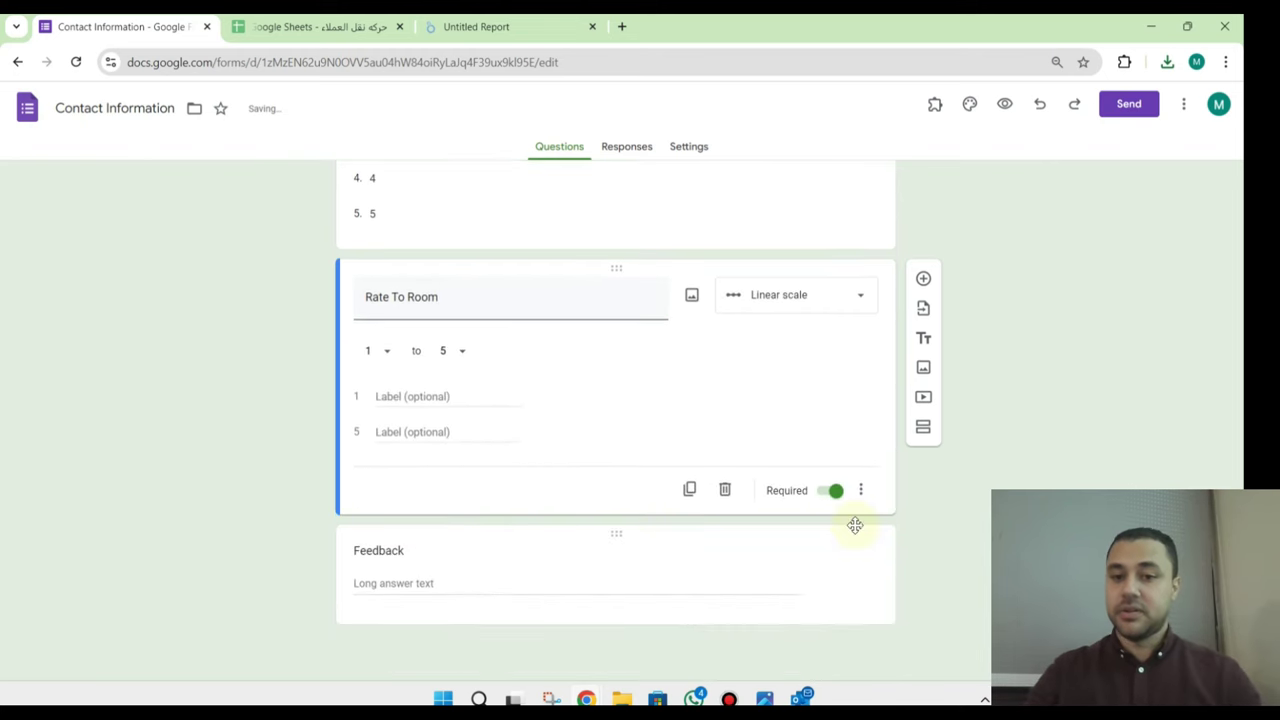
click(790, 296)
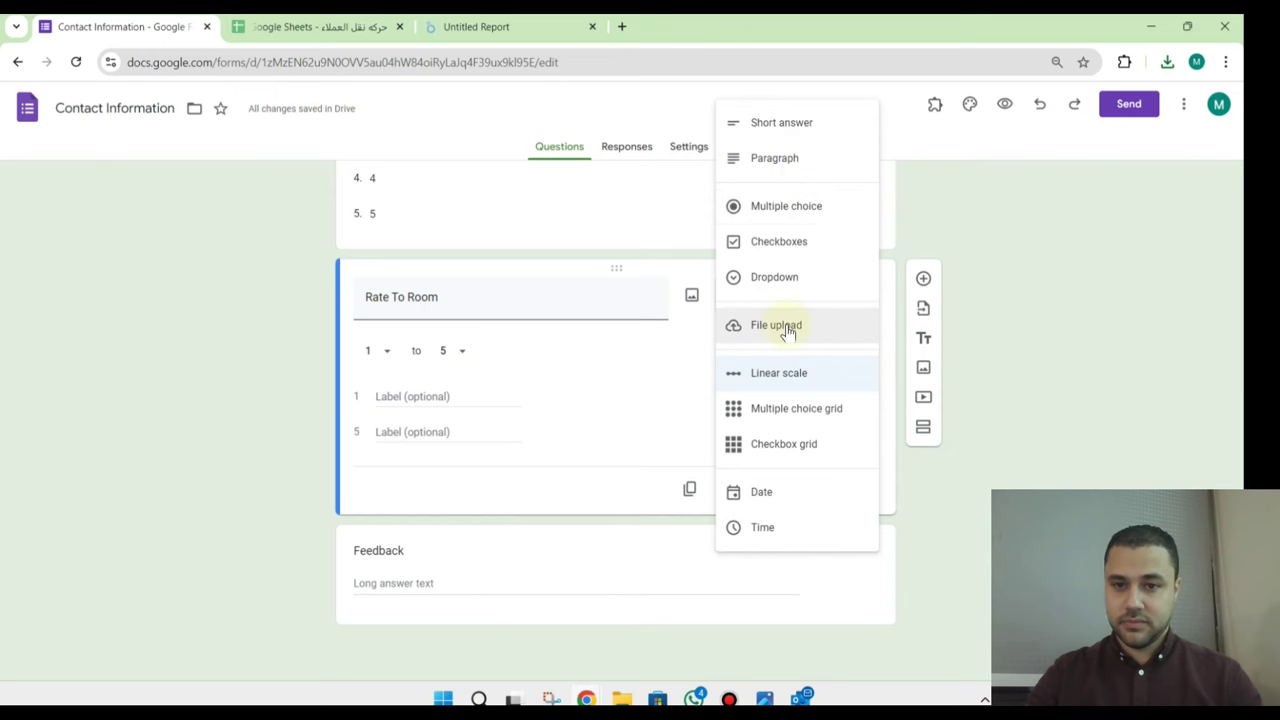
click(777, 277)
click(429, 397)
text(1)
key(Return)
text(2)
key(Return)
text(3)
key(Return)
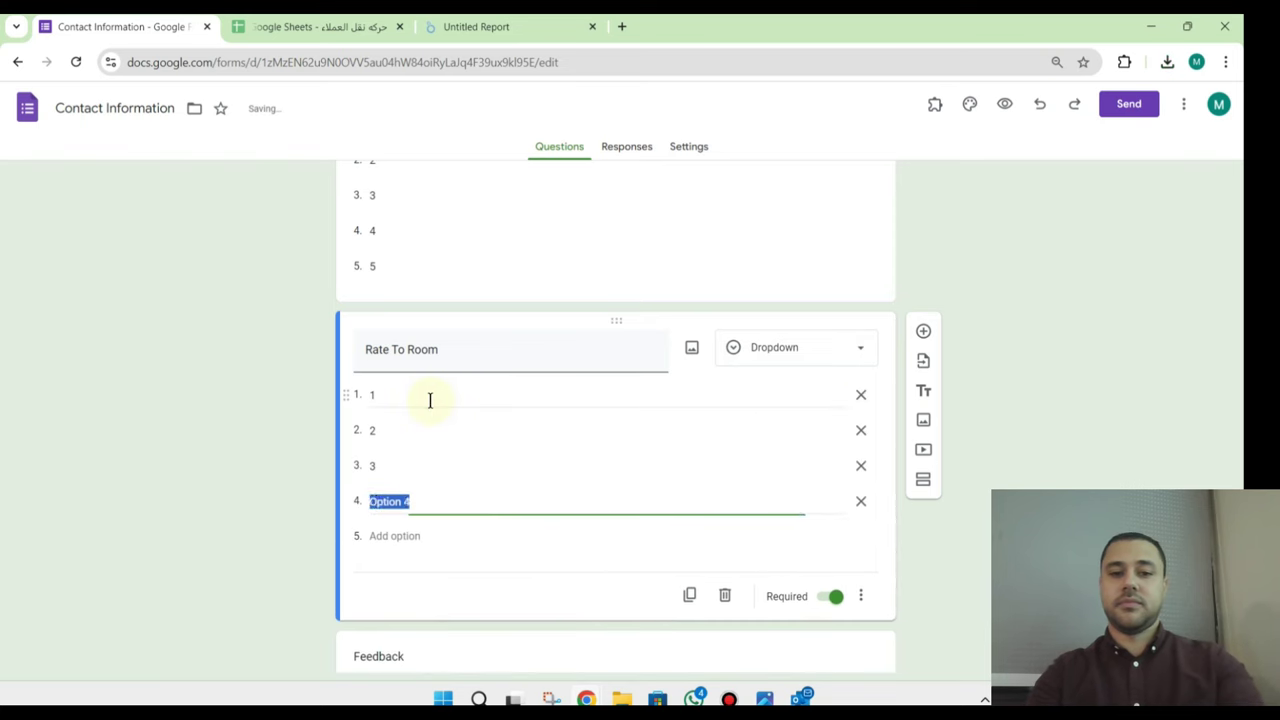
text(4)
key(Return)
text(5)
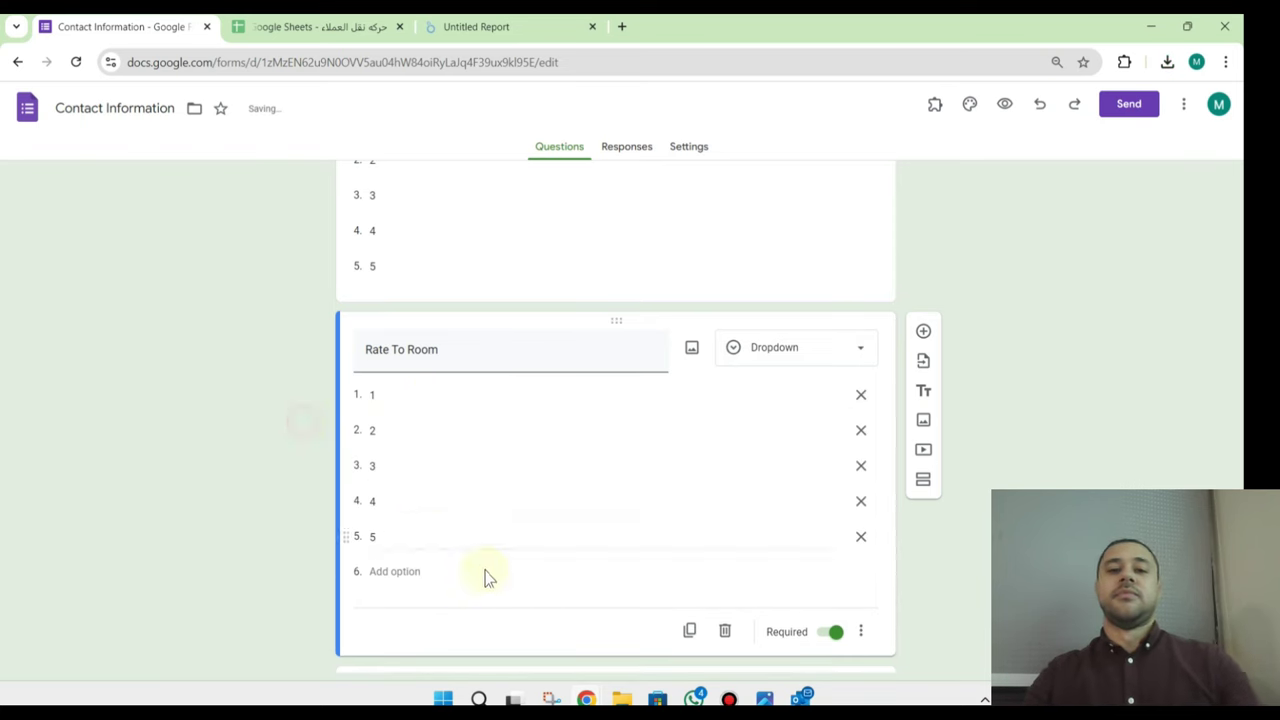
scroll(600, 560, down, 2)
scroll(638, 582, up, 3)
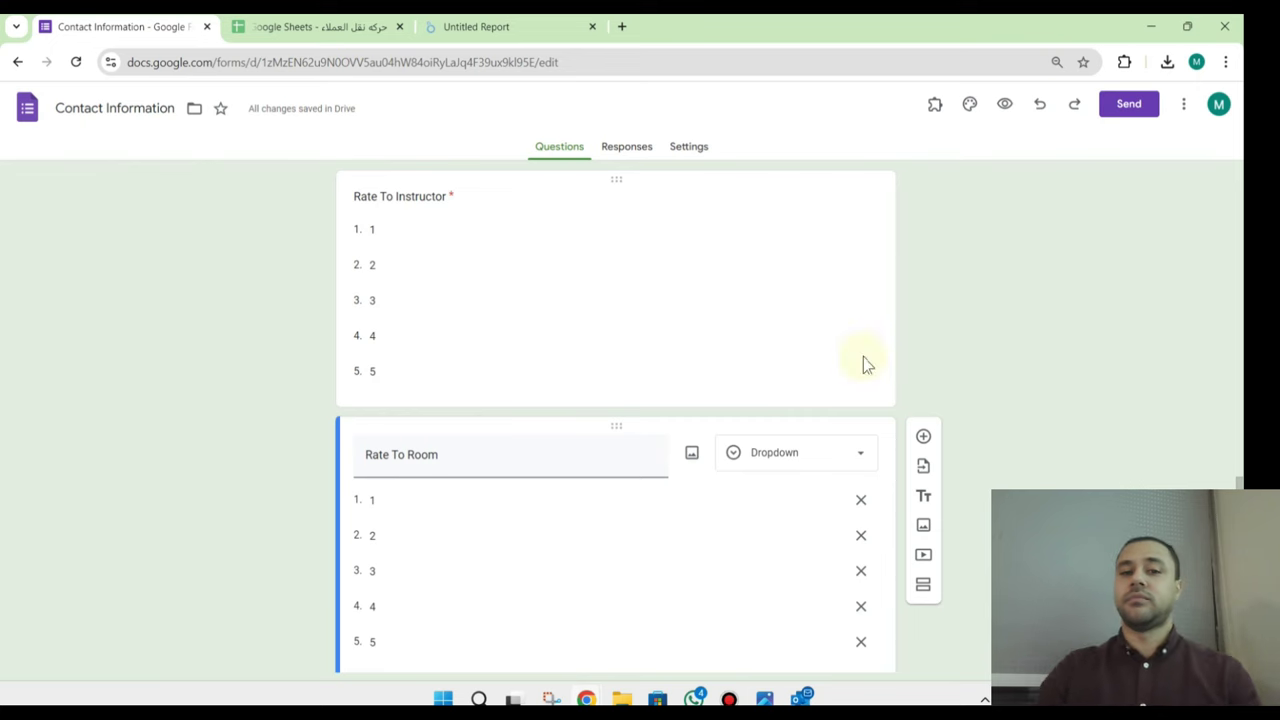
click(472, 345)
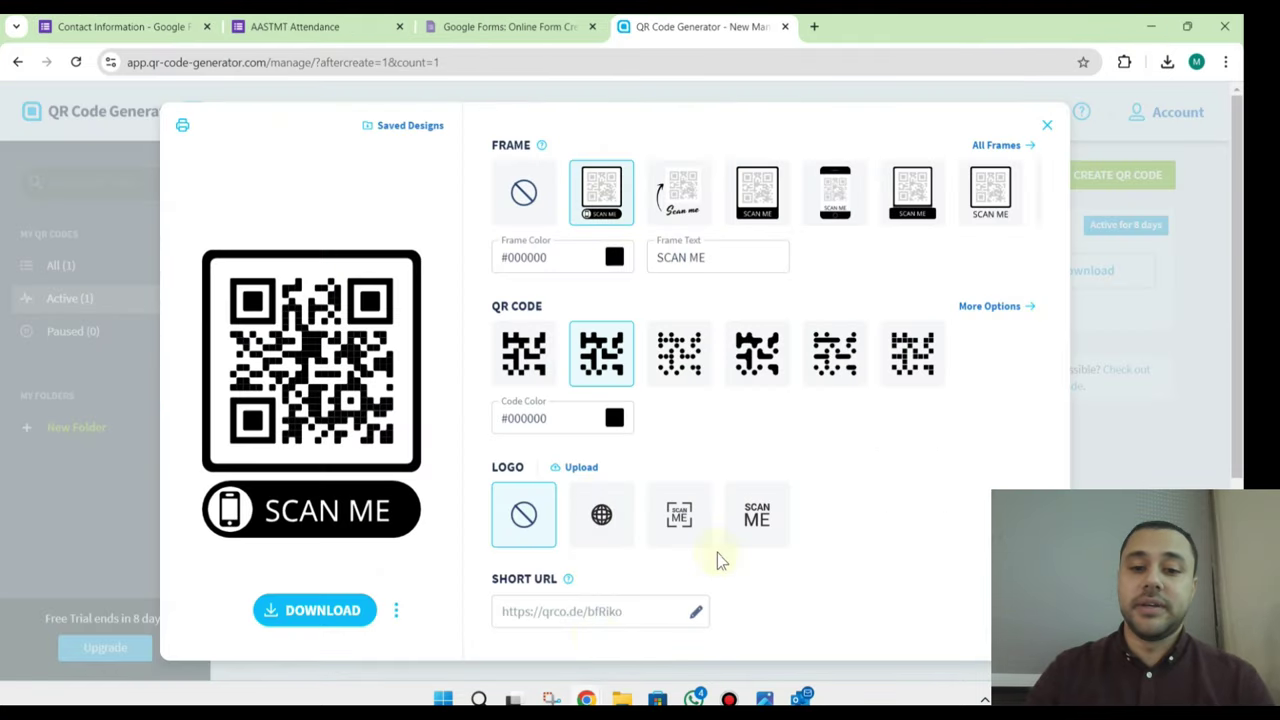
Return to the Contact Information form after briefly visiting the Forms overview and desktop
mouse_move(586, 698)
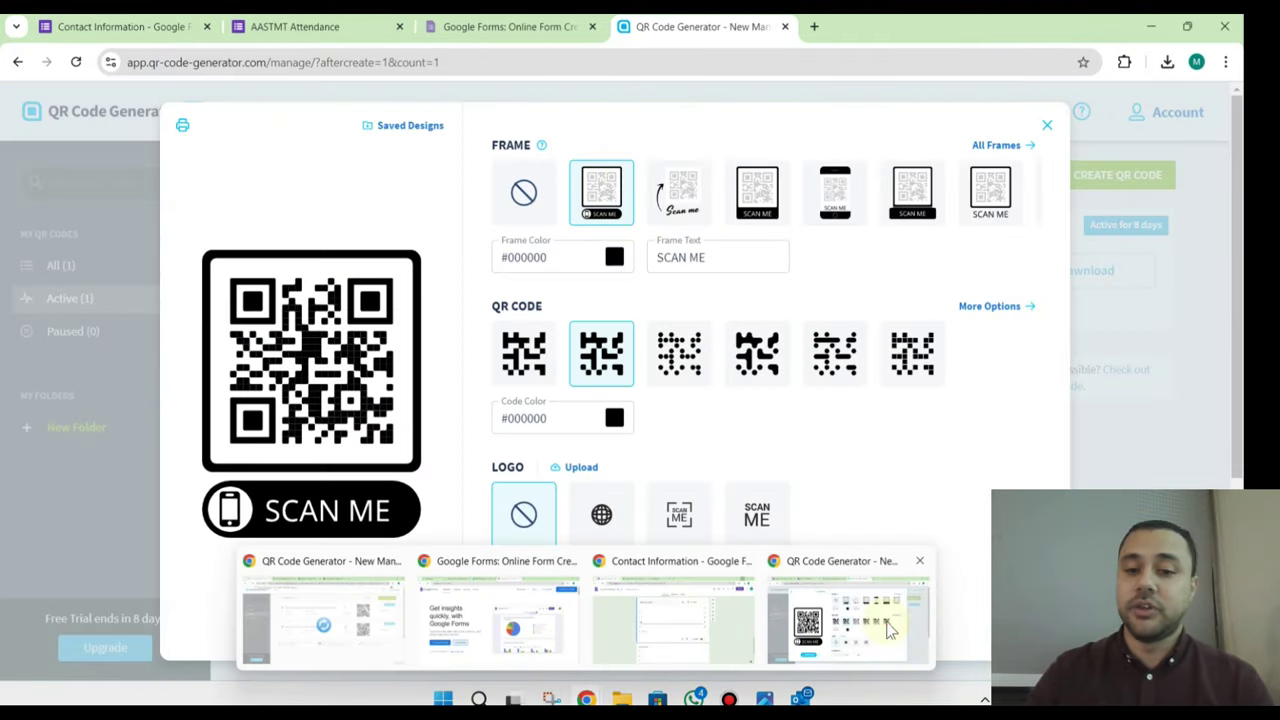
click(518, 28)
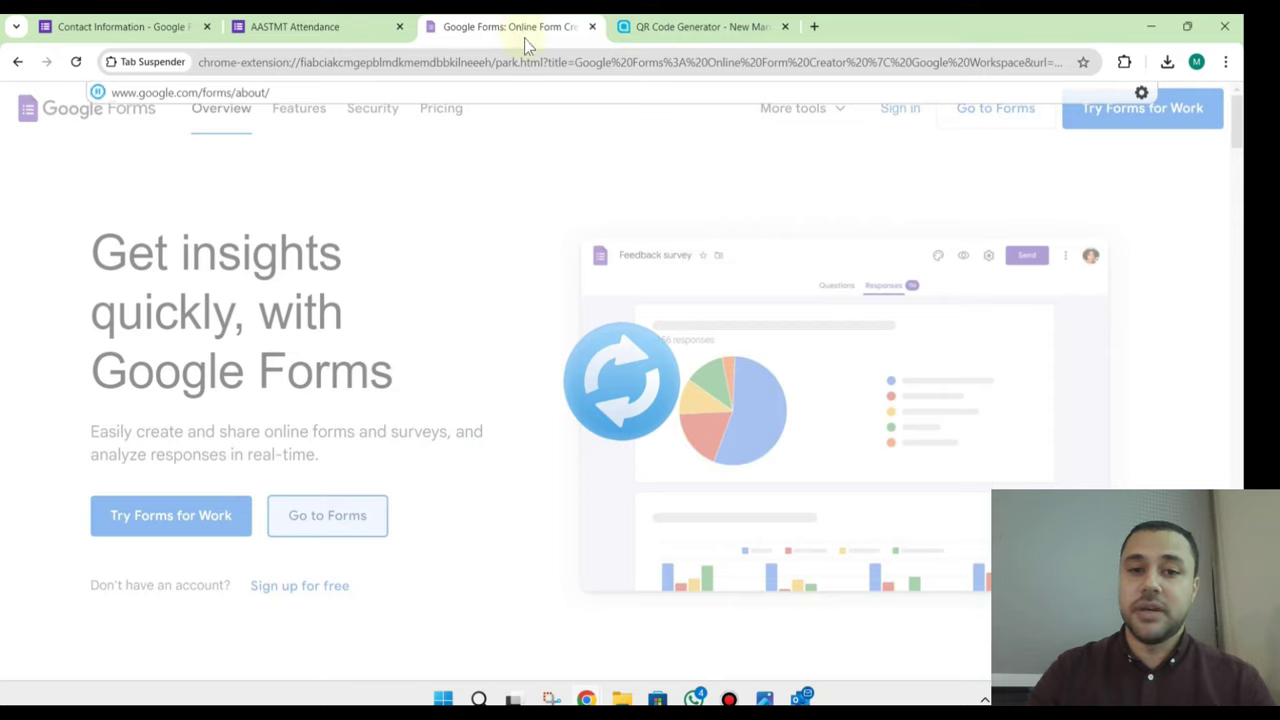
click(1151, 26)
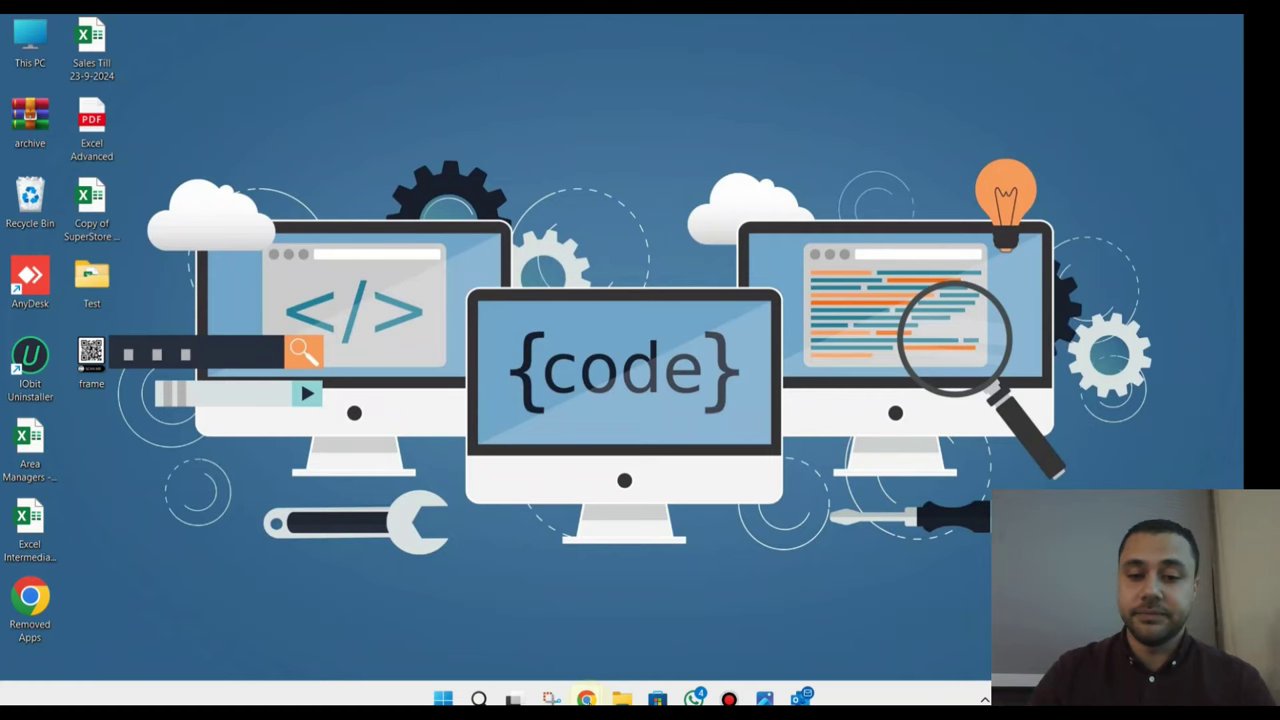
mouse_move(586, 698)
click(615, 625)
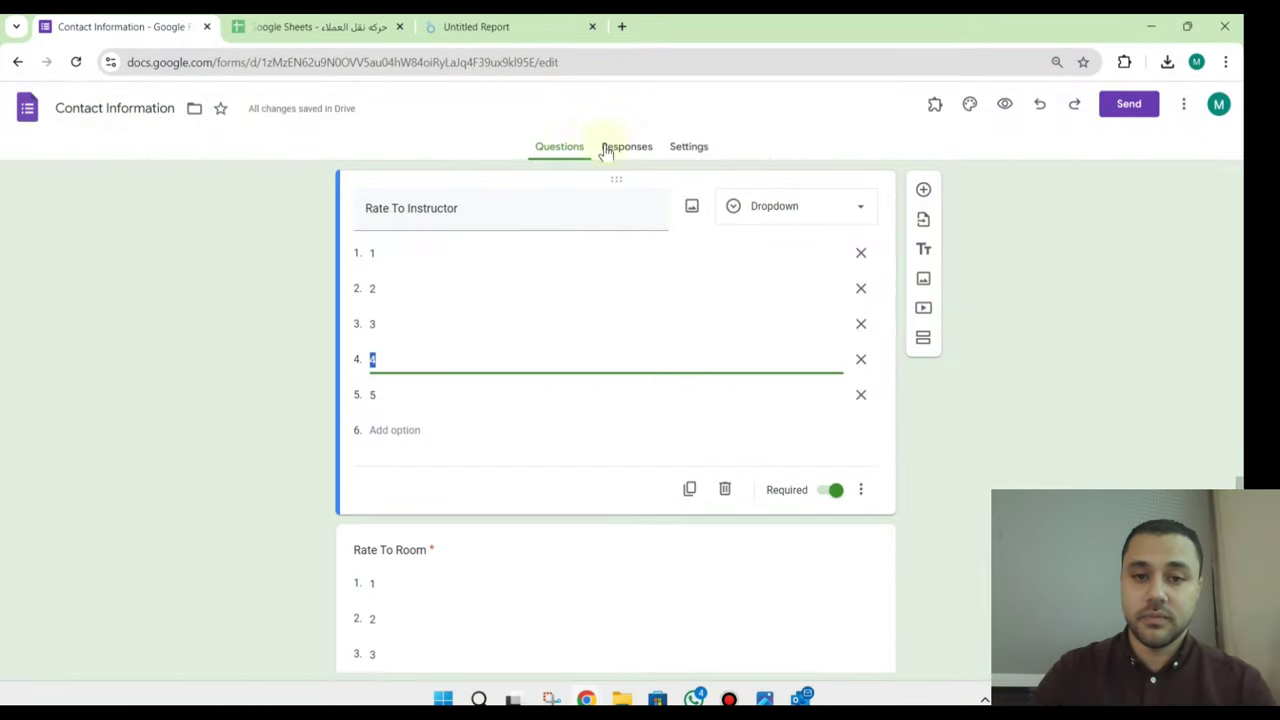
Link the form's responses to a new spreadsheet, then open the frame.png QR image
click(628, 147)
click(815, 200)
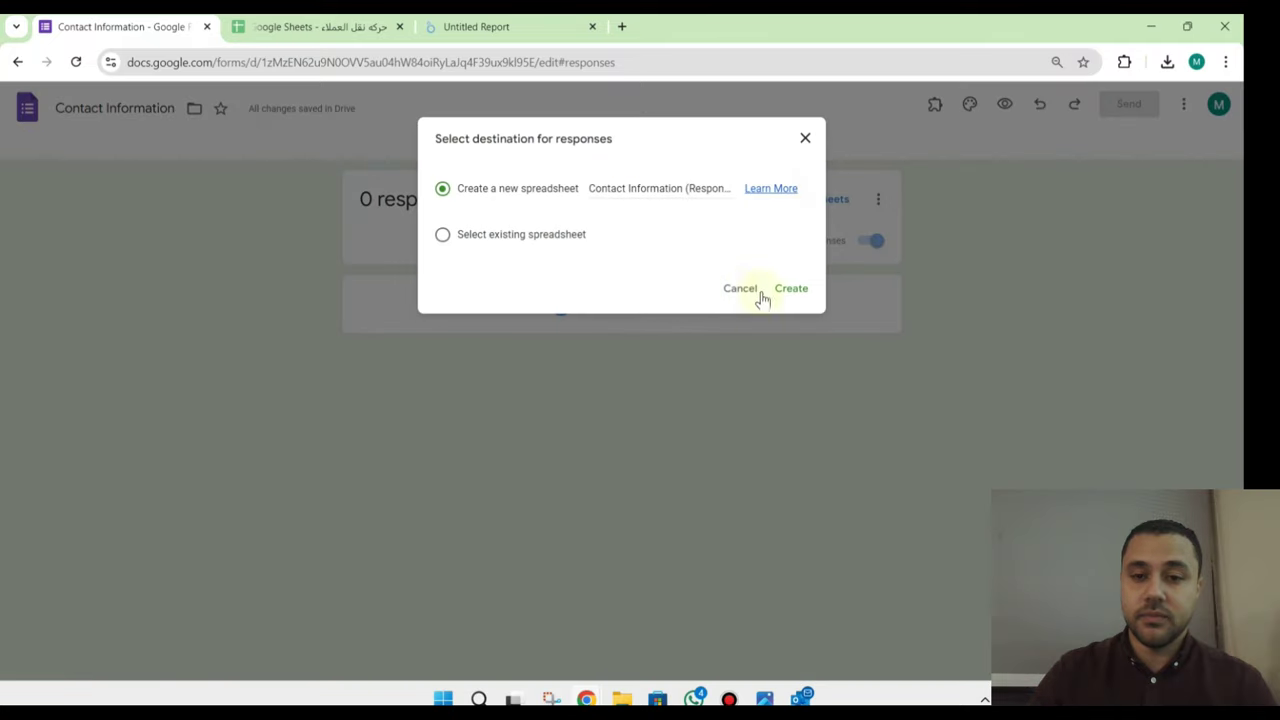
click(791, 290)
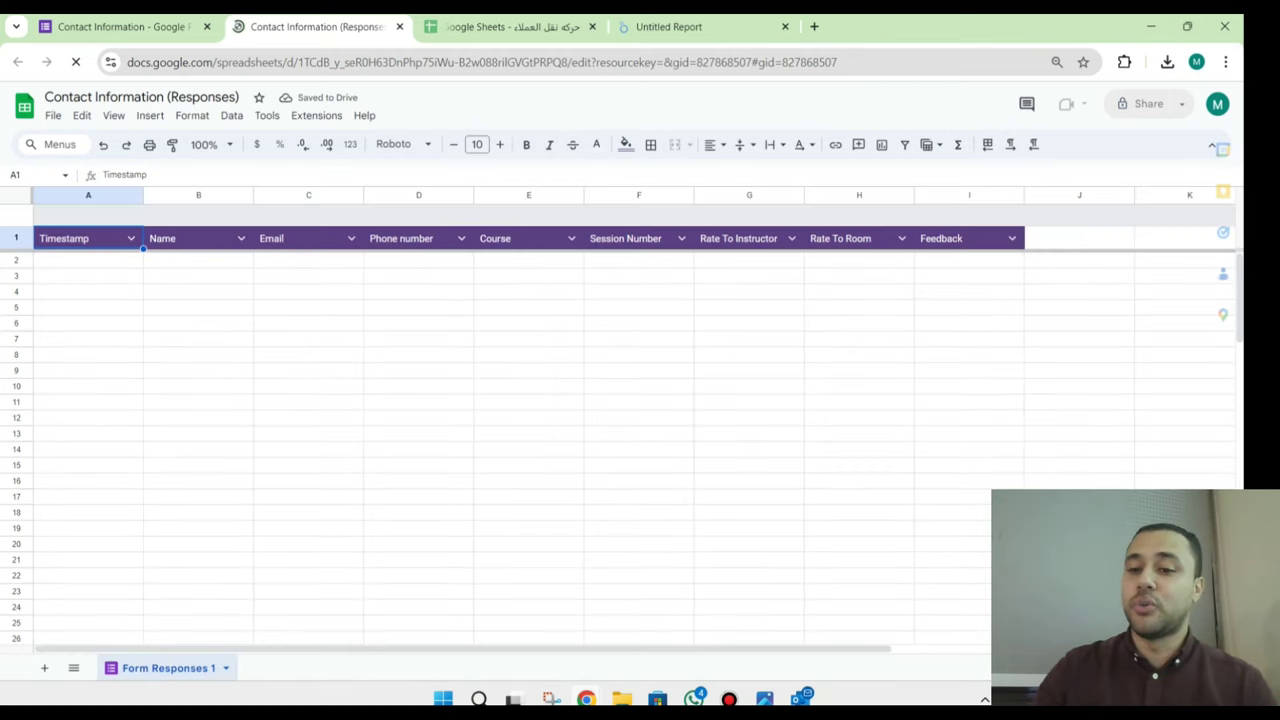
click(1151, 28)
double_click(90, 352)
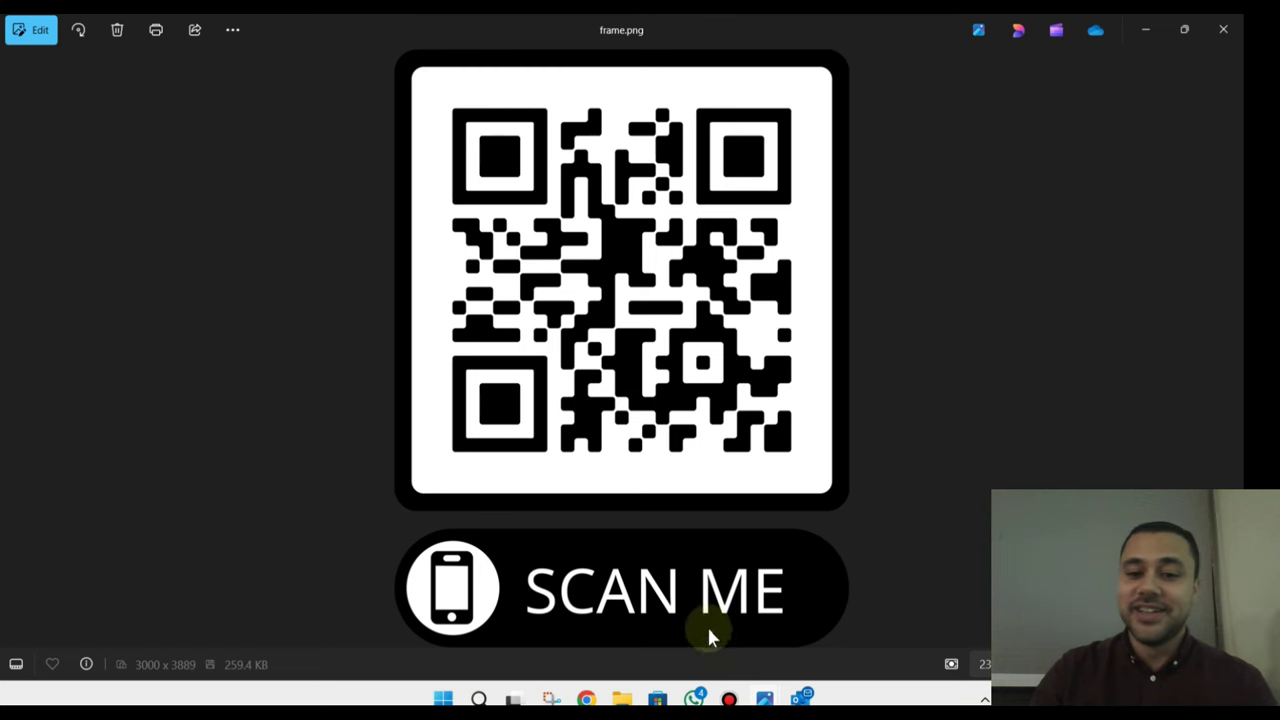
Bring the Contact Information (Responses) spreadsheet window to the front from the Chrome taskbar
mouse_move(586, 698)
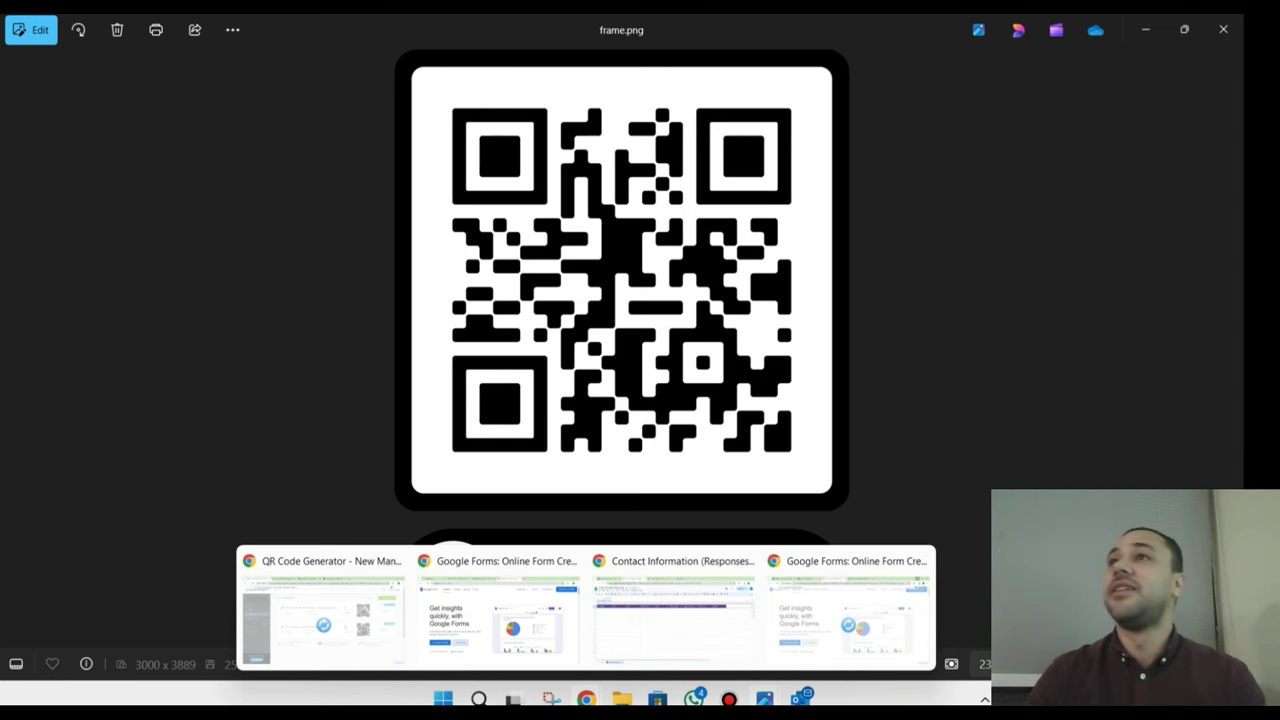
click(722, 615)
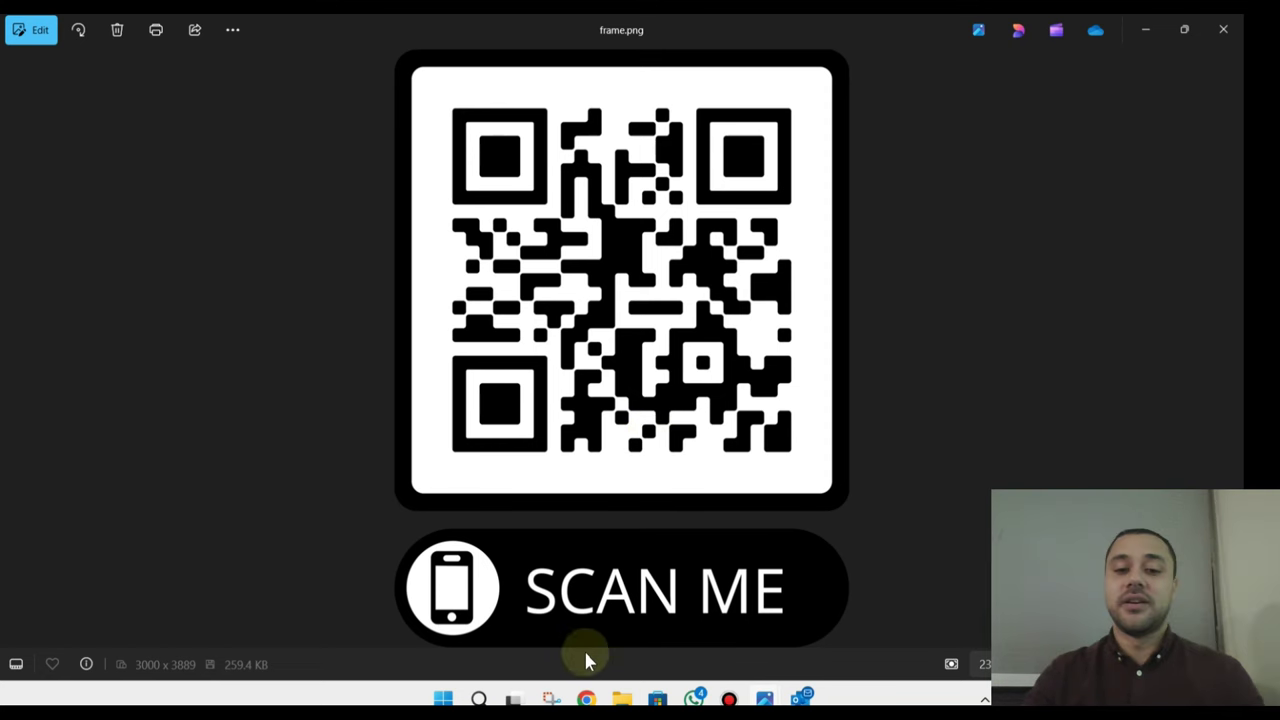
click(587, 698)
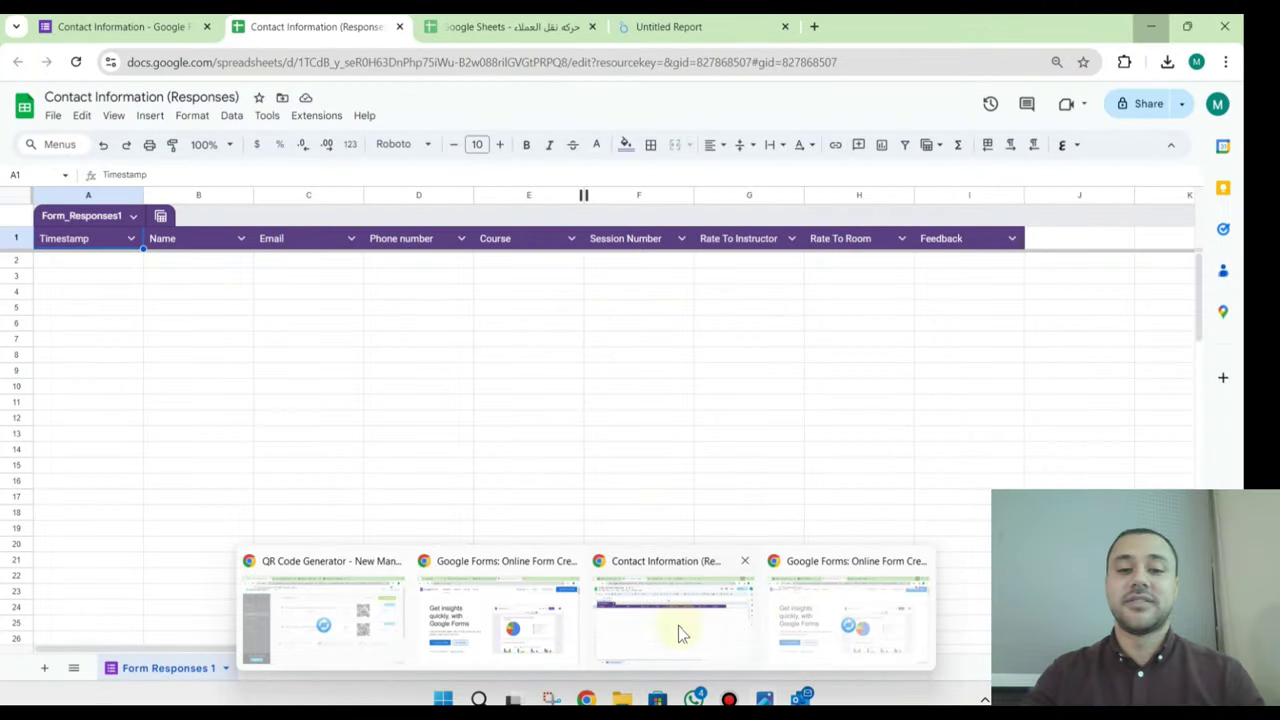
click(678, 626)
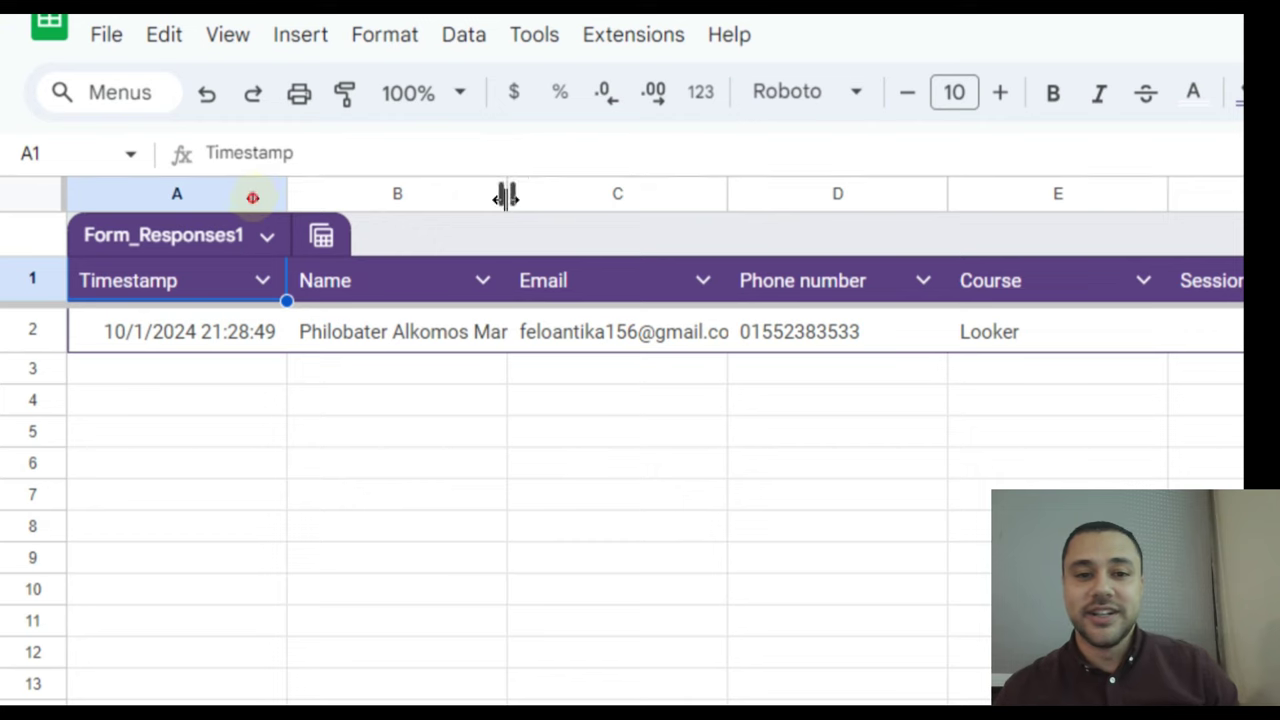
Auto-fit column B so the full names are visible
double_click(506, 193)
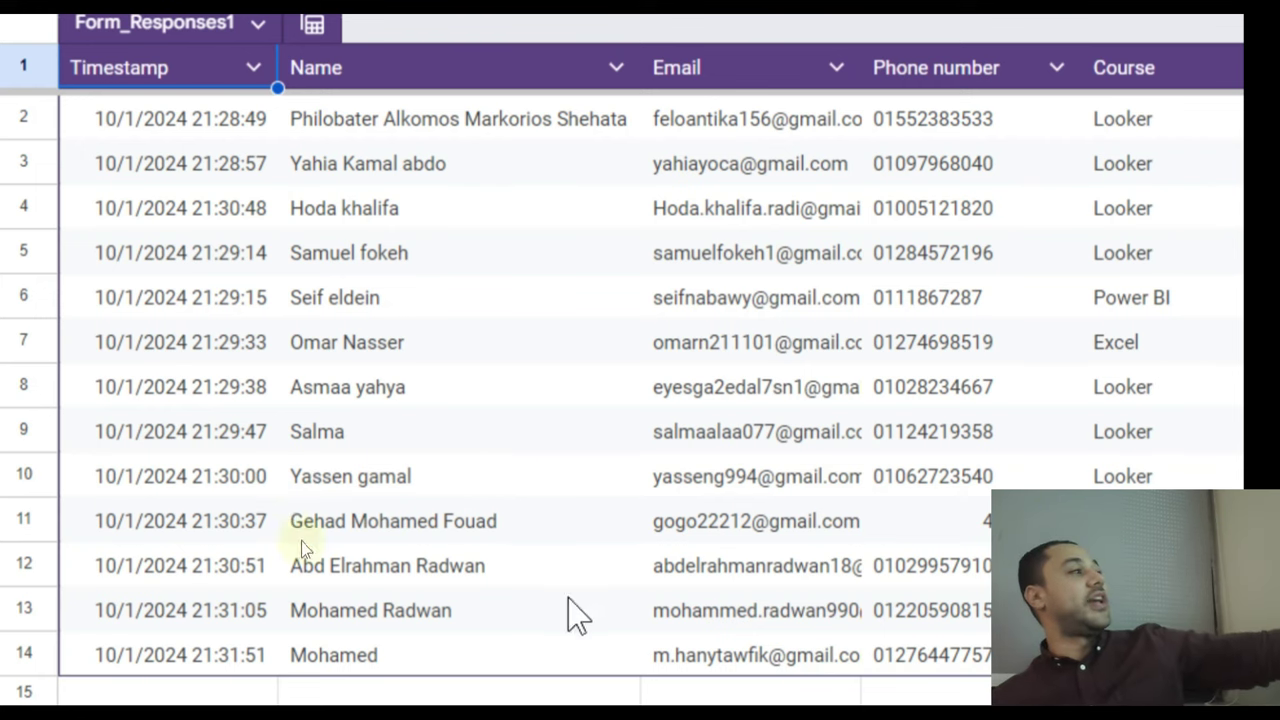
Widen the Feedback column and open long comments, such as row 13's, to read them
scroll(400, 605, down, 3)
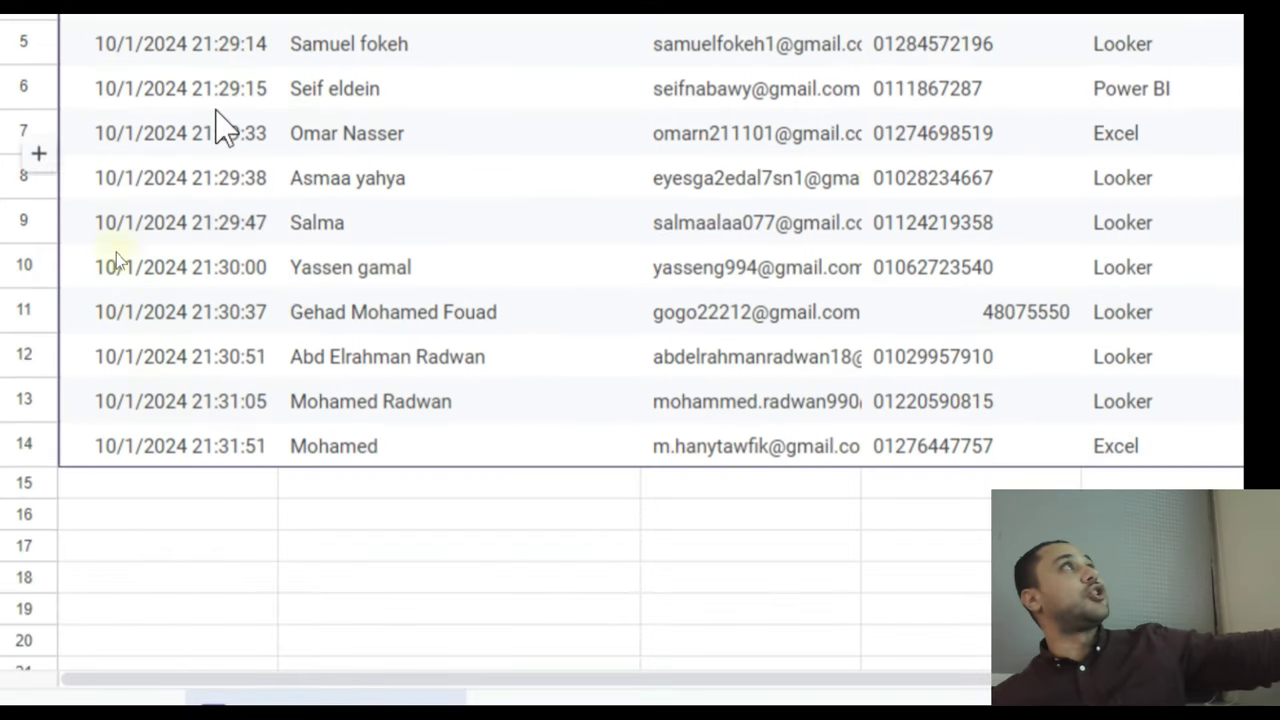
scroll(251, 229, up, 3)
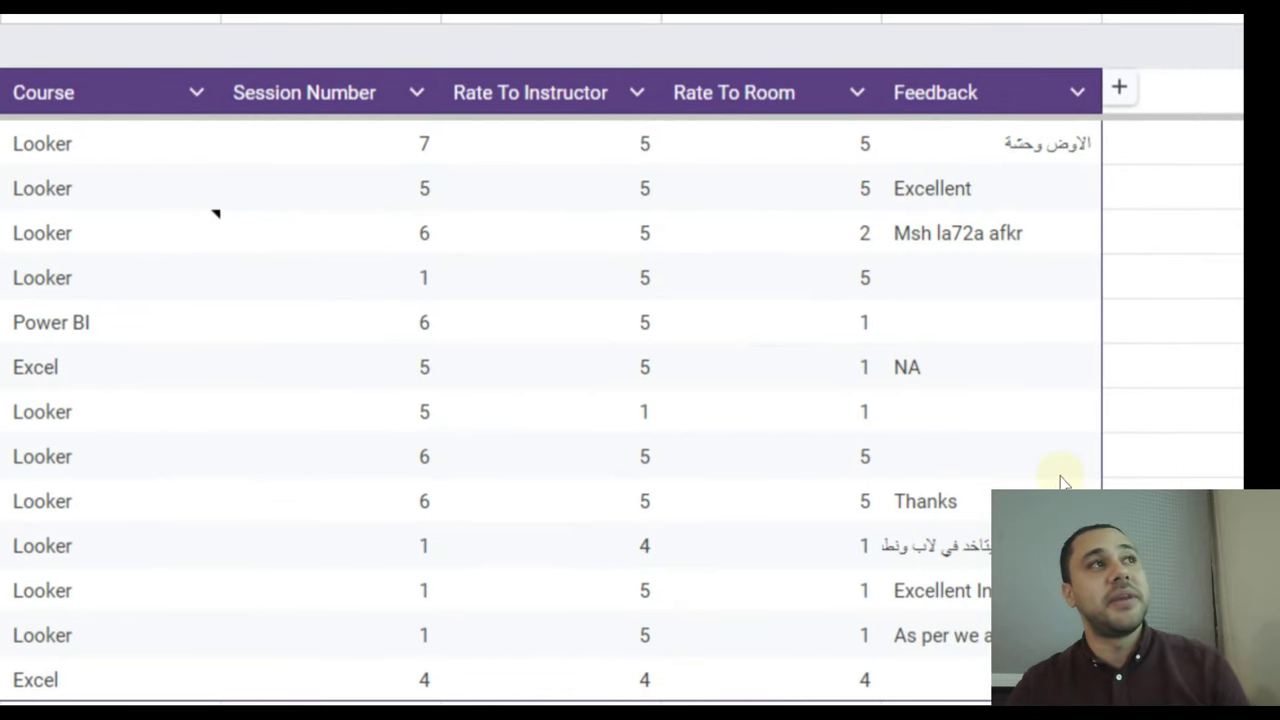
click(930, 550)
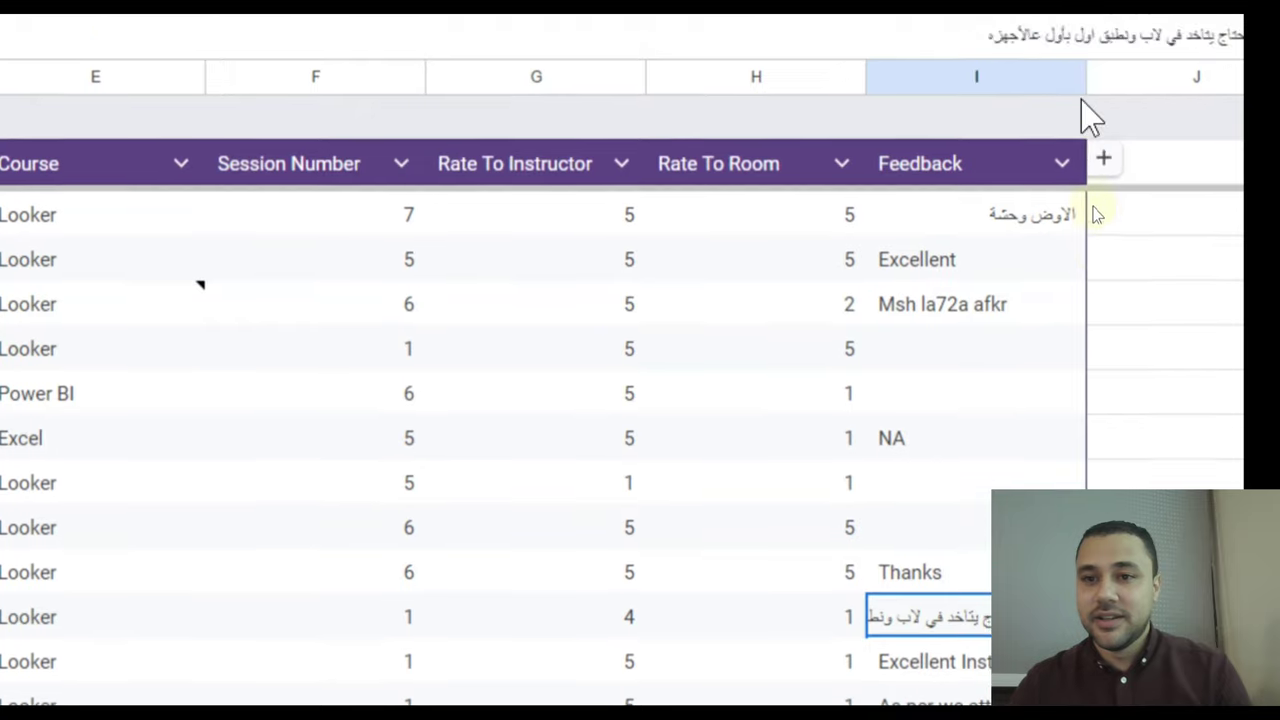
drag(1085, 91, 1279, 91)
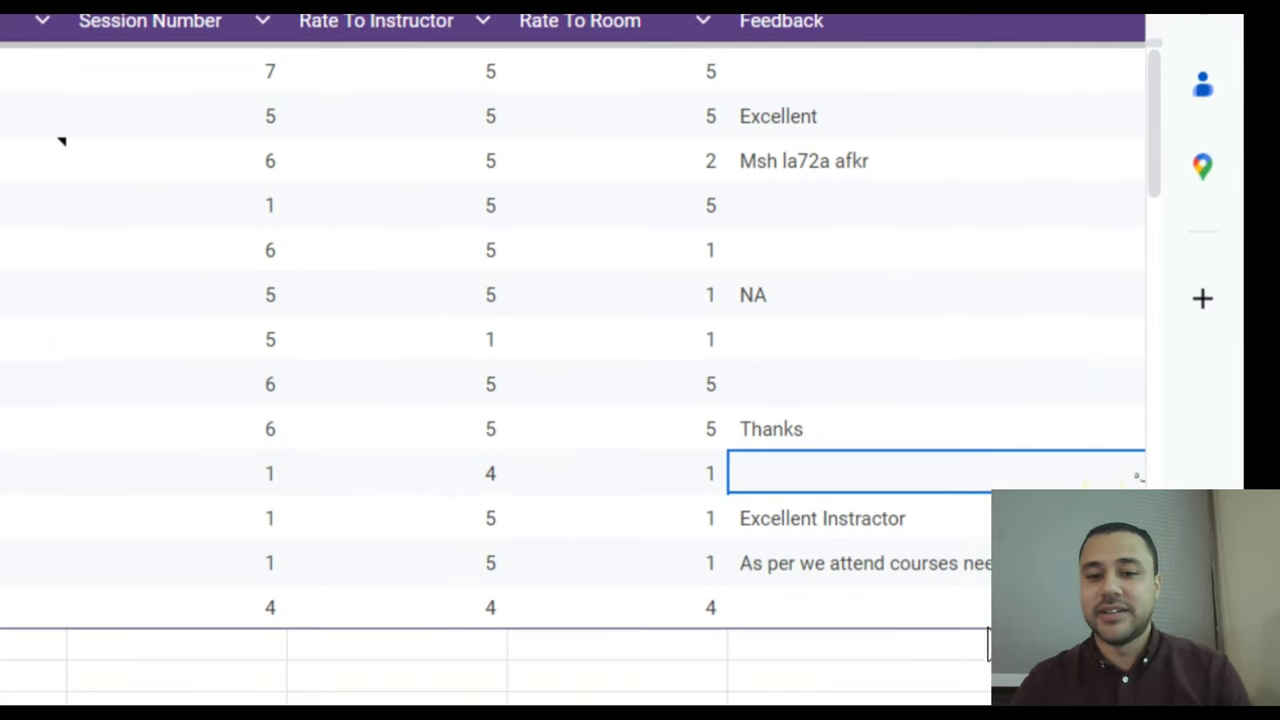
click(962, 565)
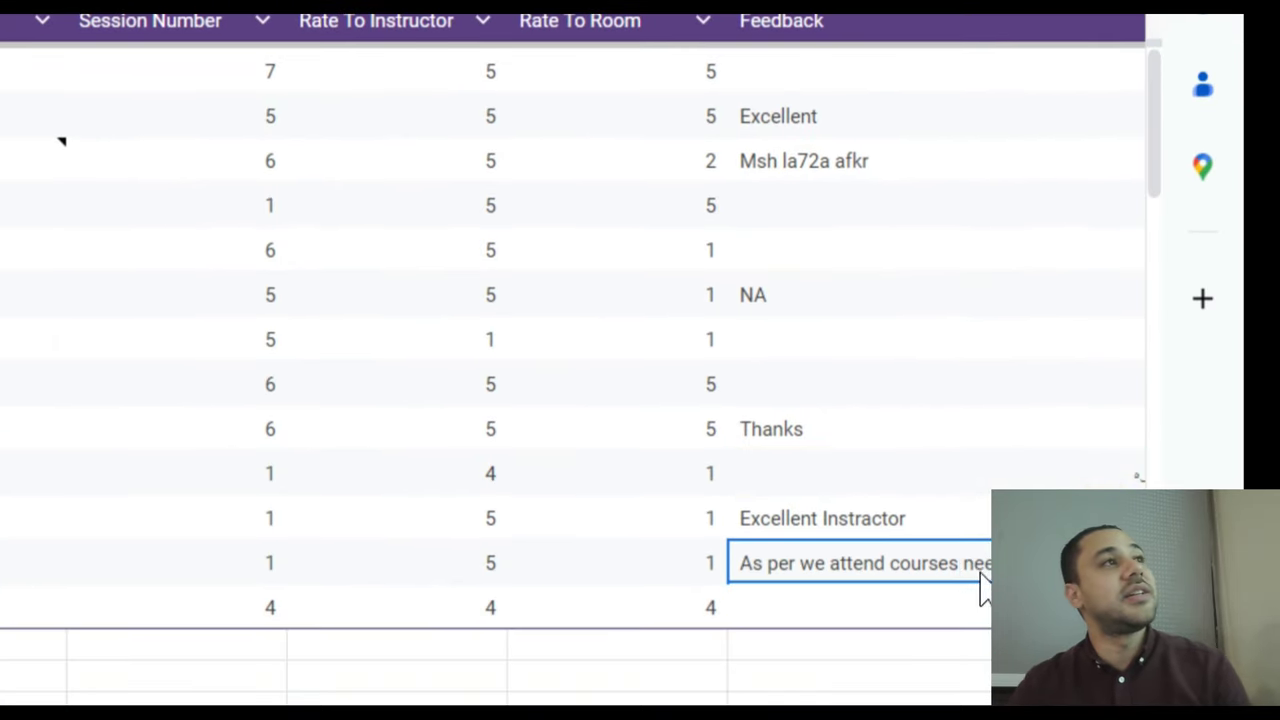
double_click(988, 565)
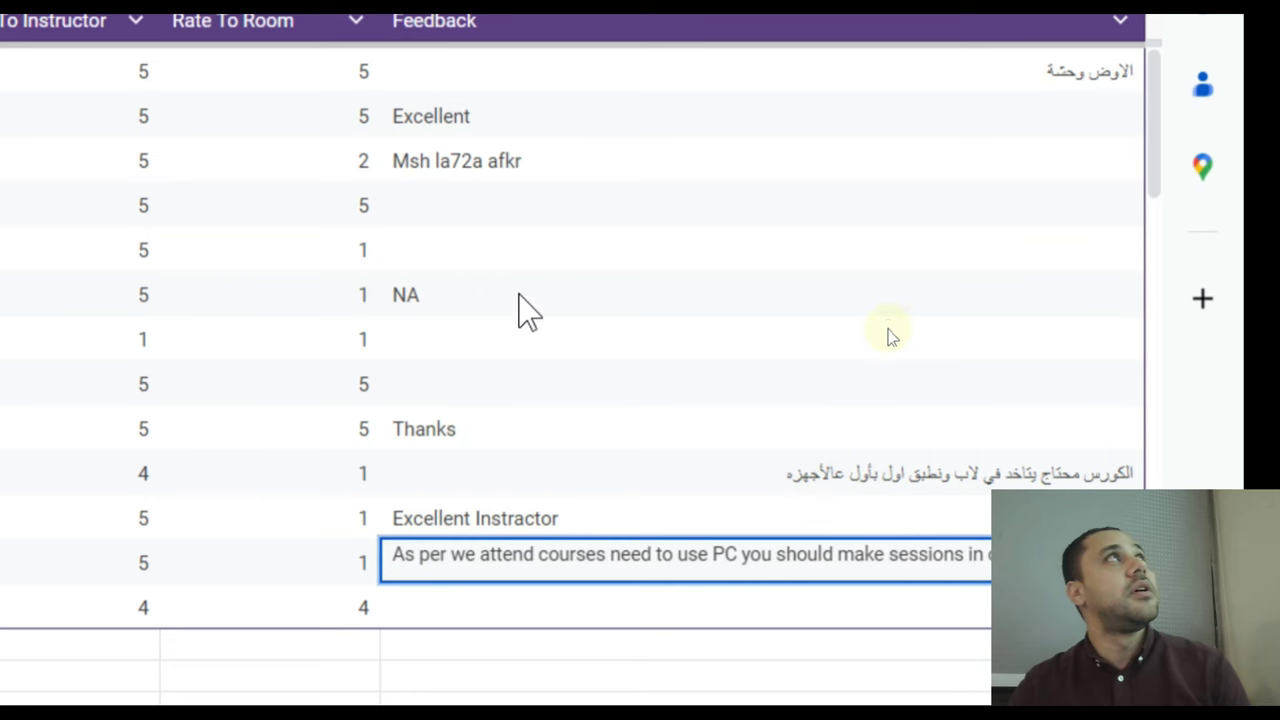
click(543, 205)
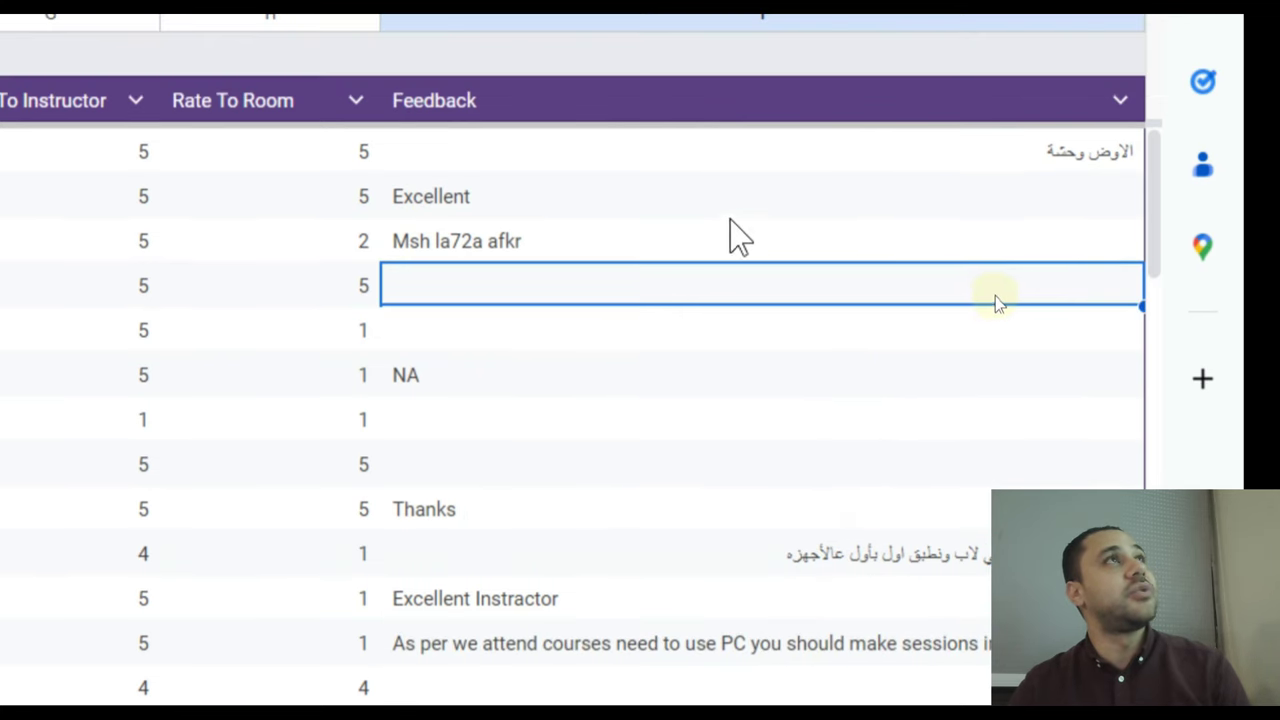
click(786, 200)
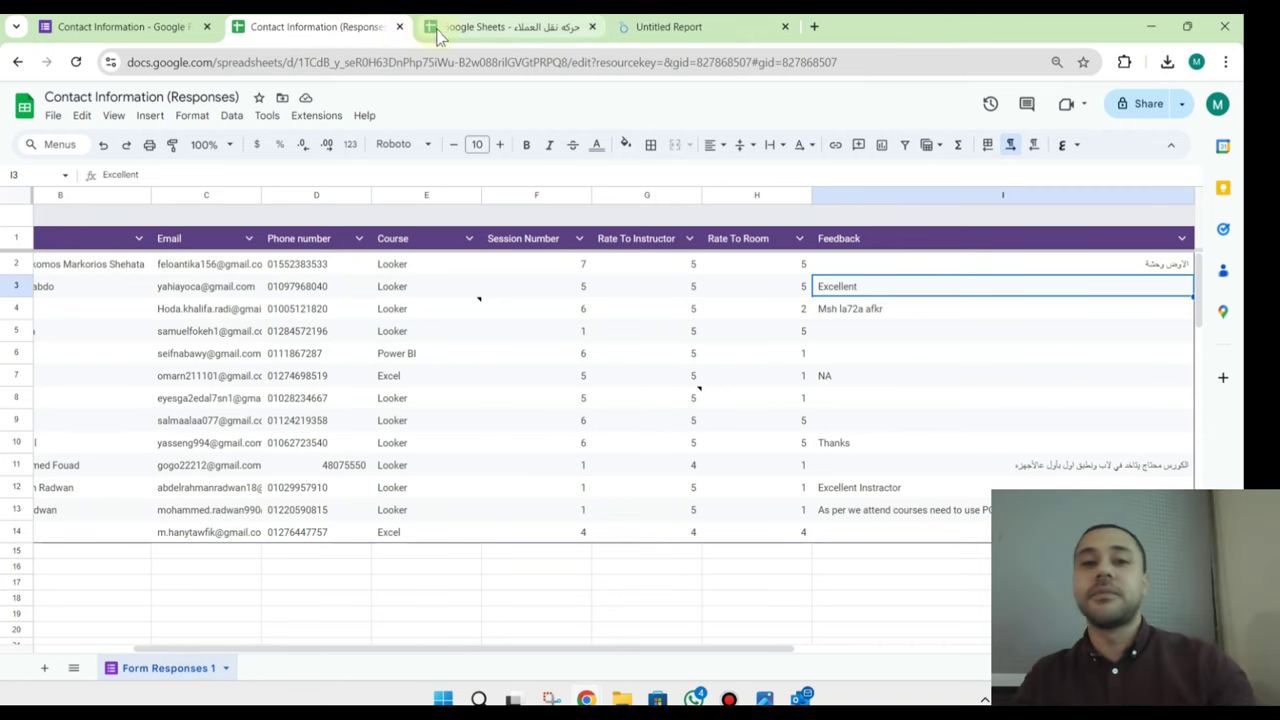
Close both spreadsheet tabs, check the form's Questions and Responses, and reopen the sheet via View in Sheets
click(401, 27)
click(401, 27)
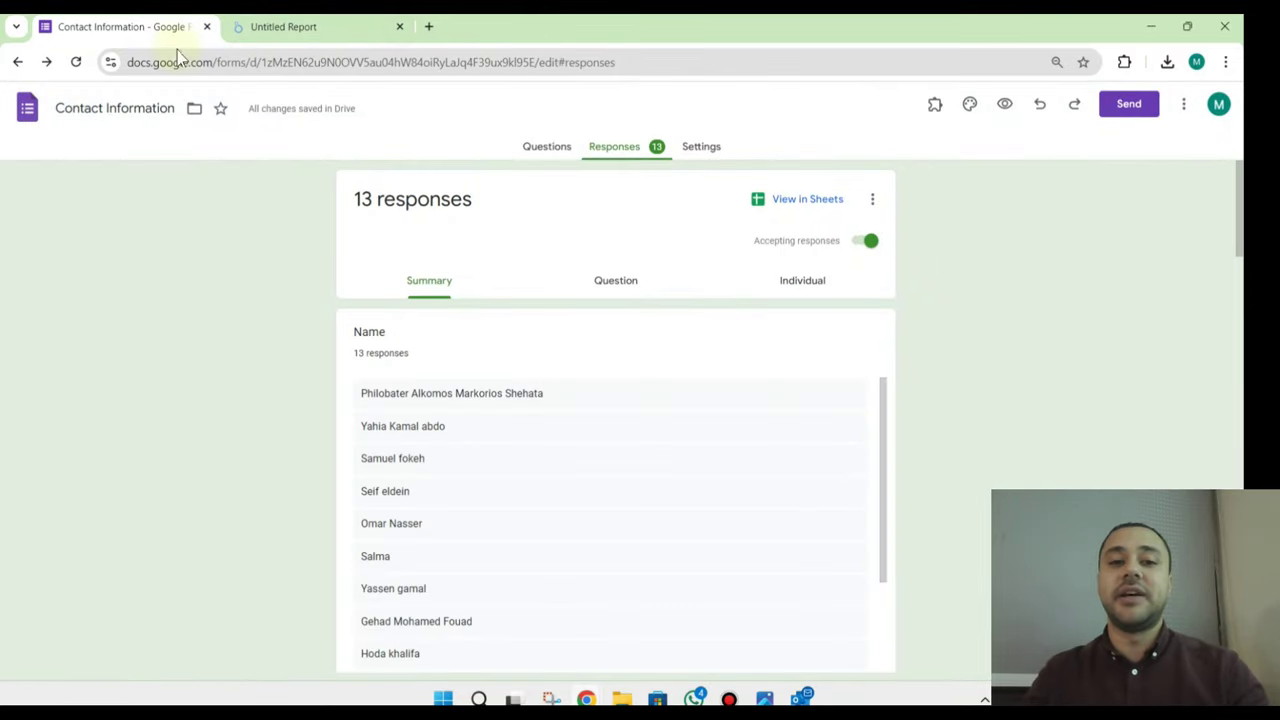
click(536, 148)
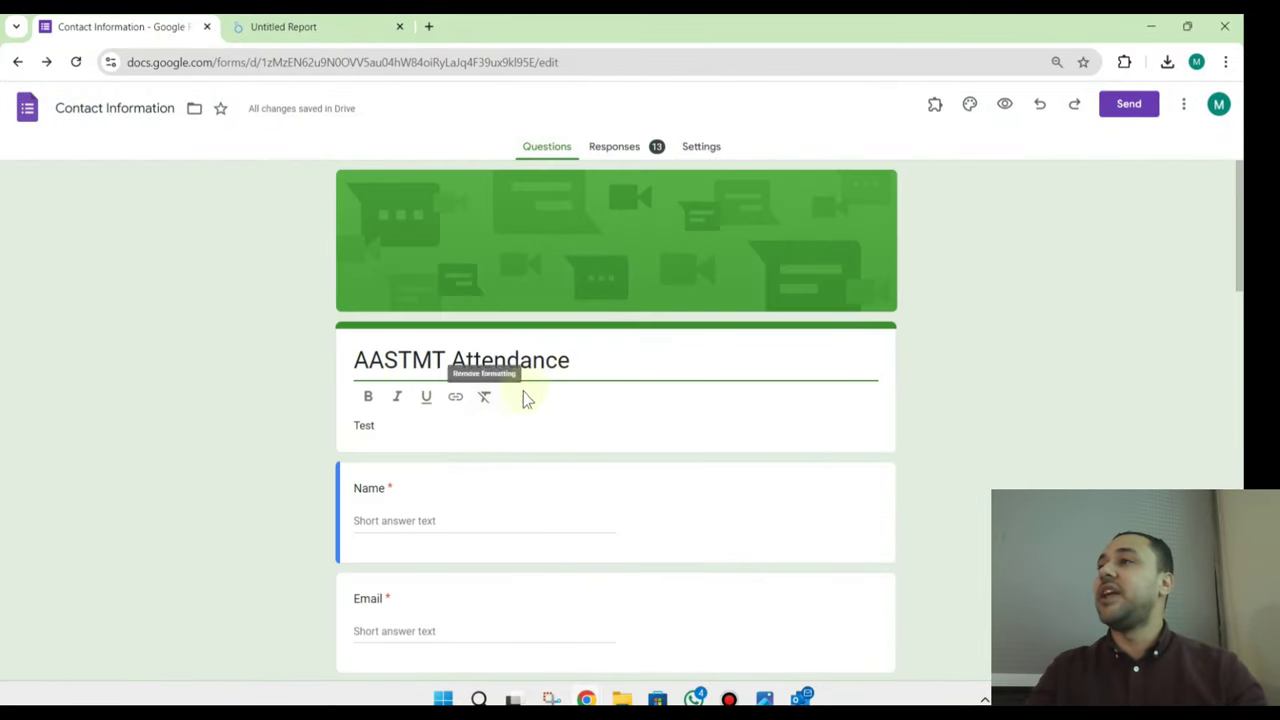
click(630, 150)
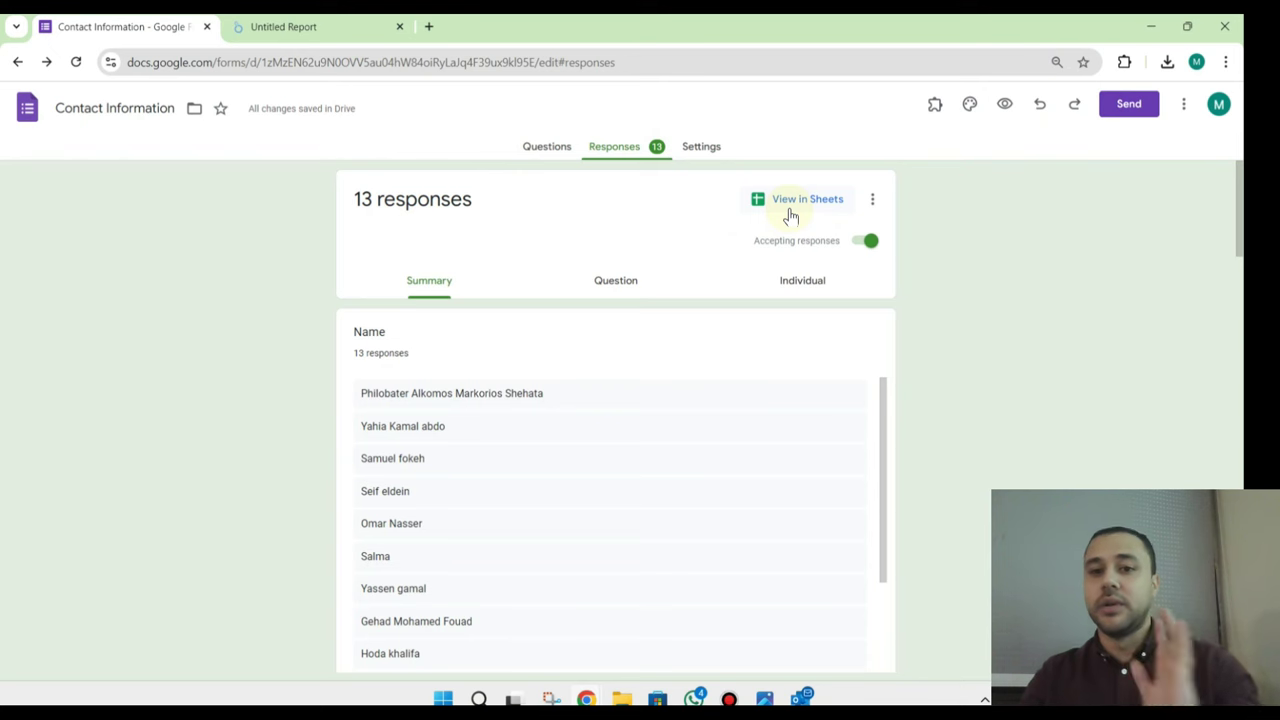
click(790, 212)
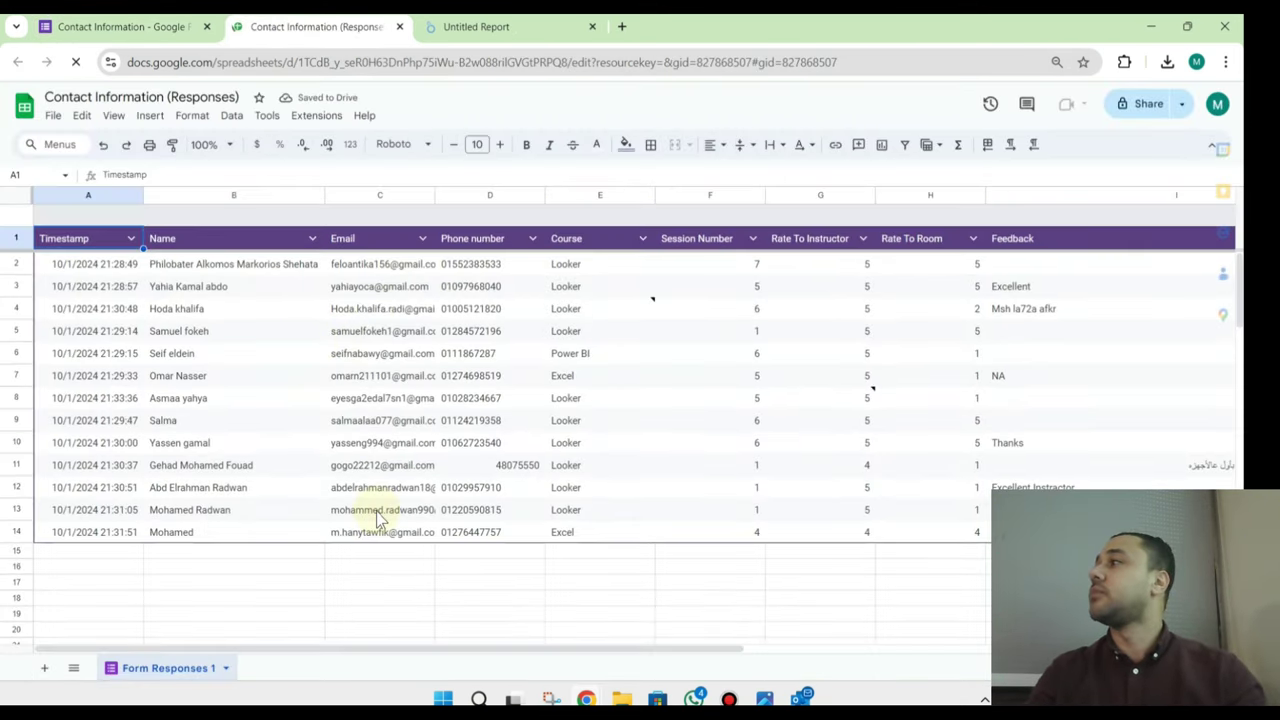
Select cells B5:B6, then reach Extensions > Looker Studio to show Create a report
click(316, 116)
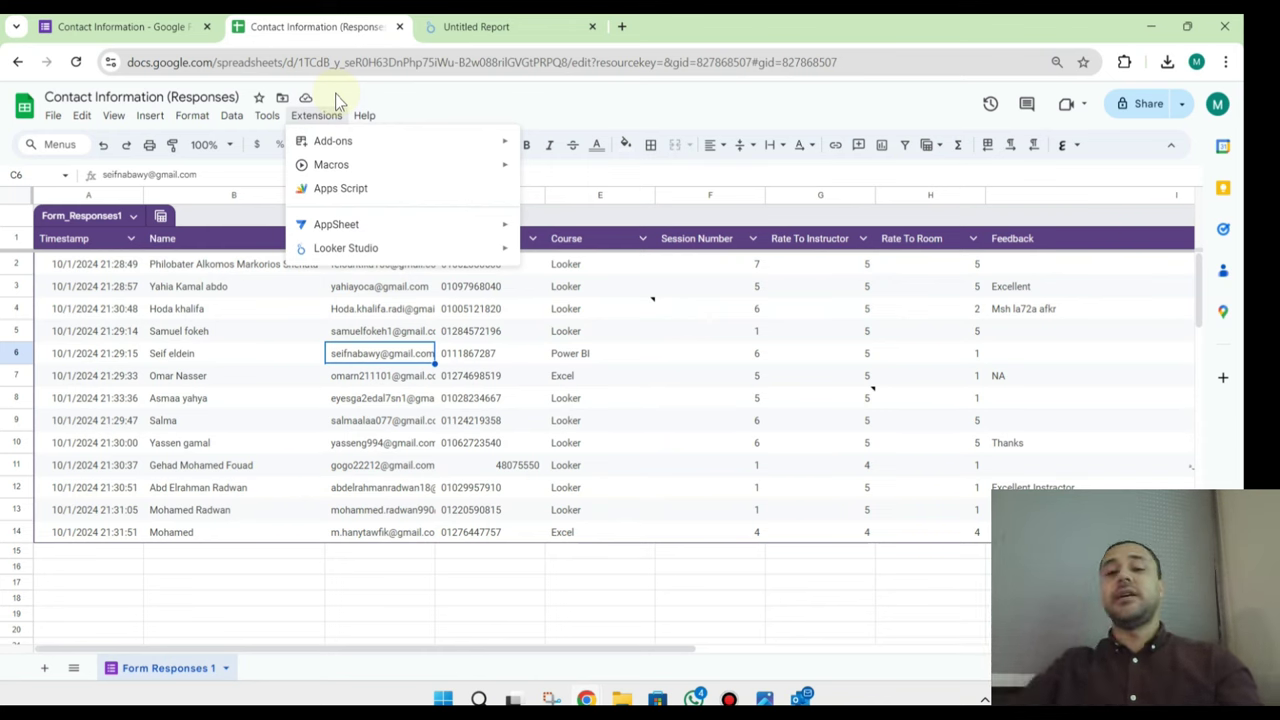
mouse_move(364, 116)
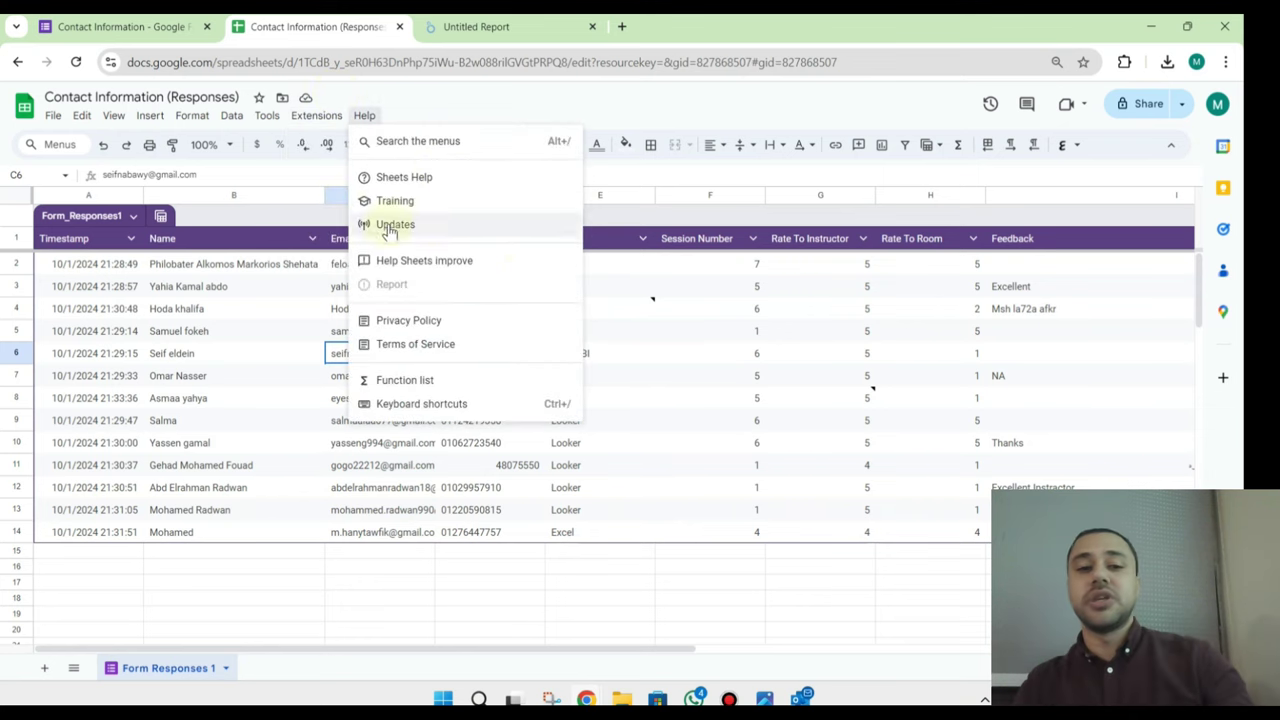
drag(200, 336, 279, 360)
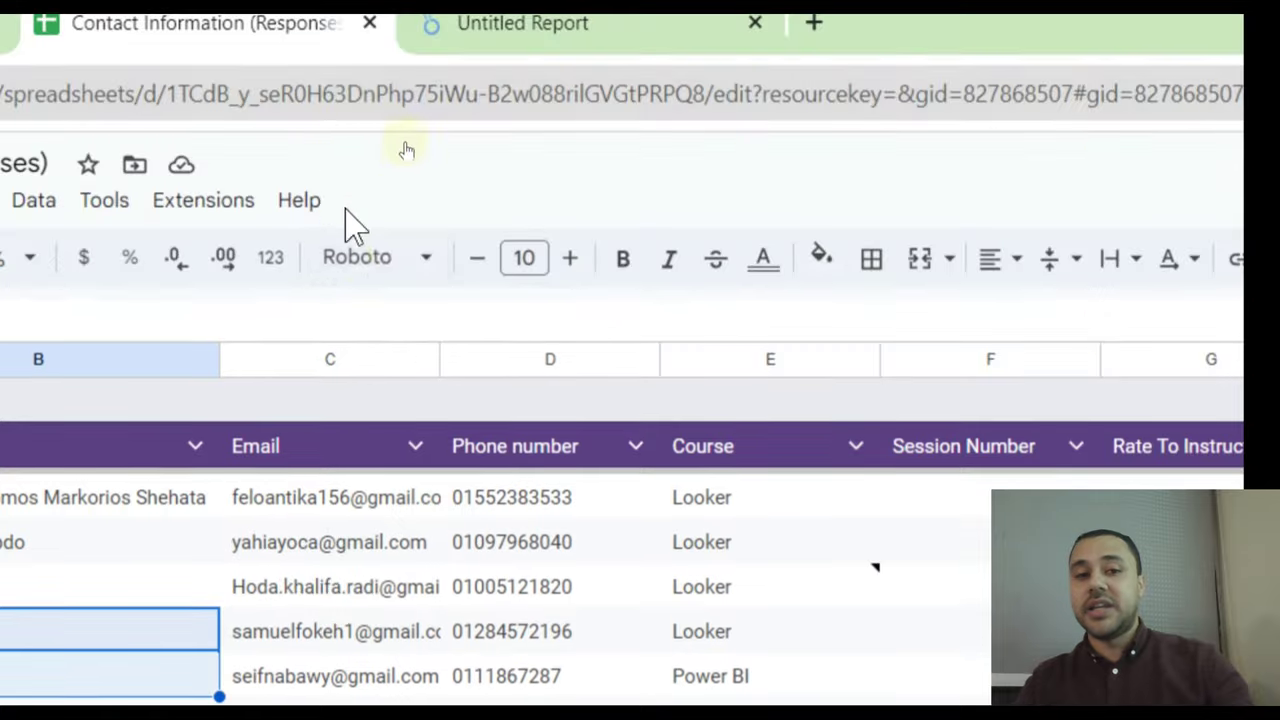
click(205, 205)
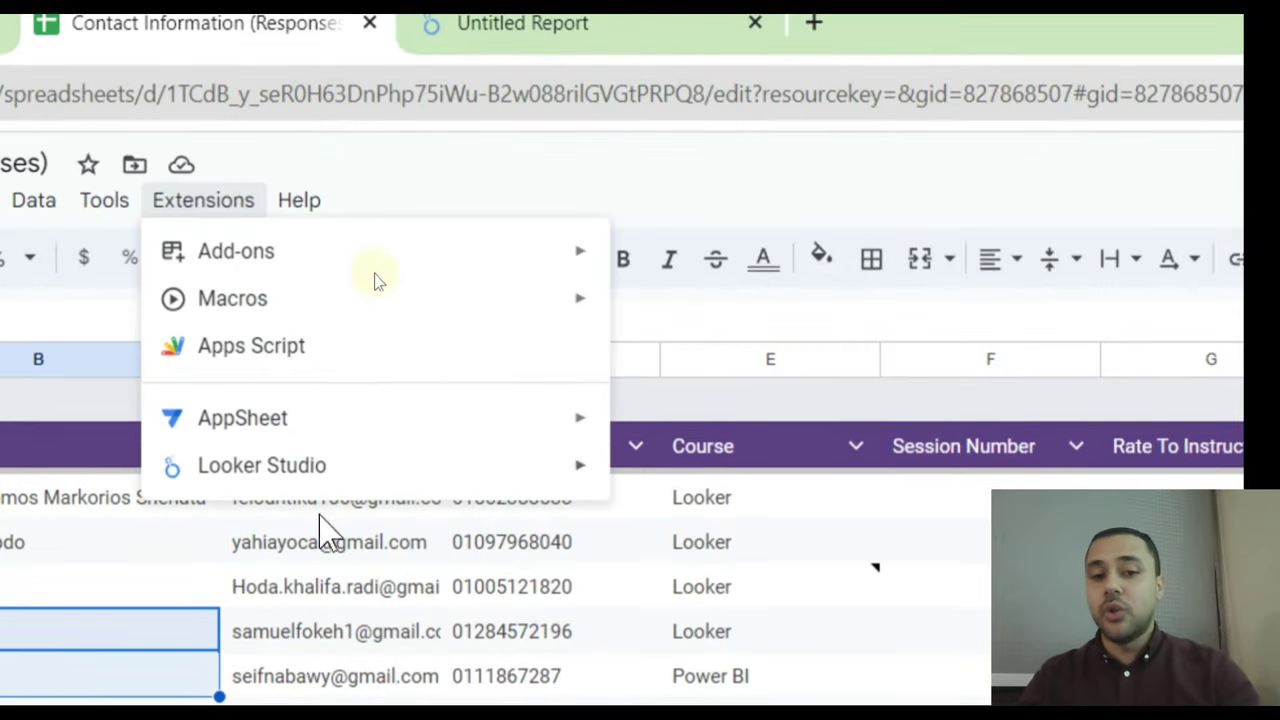
mouse_move(318, 487)
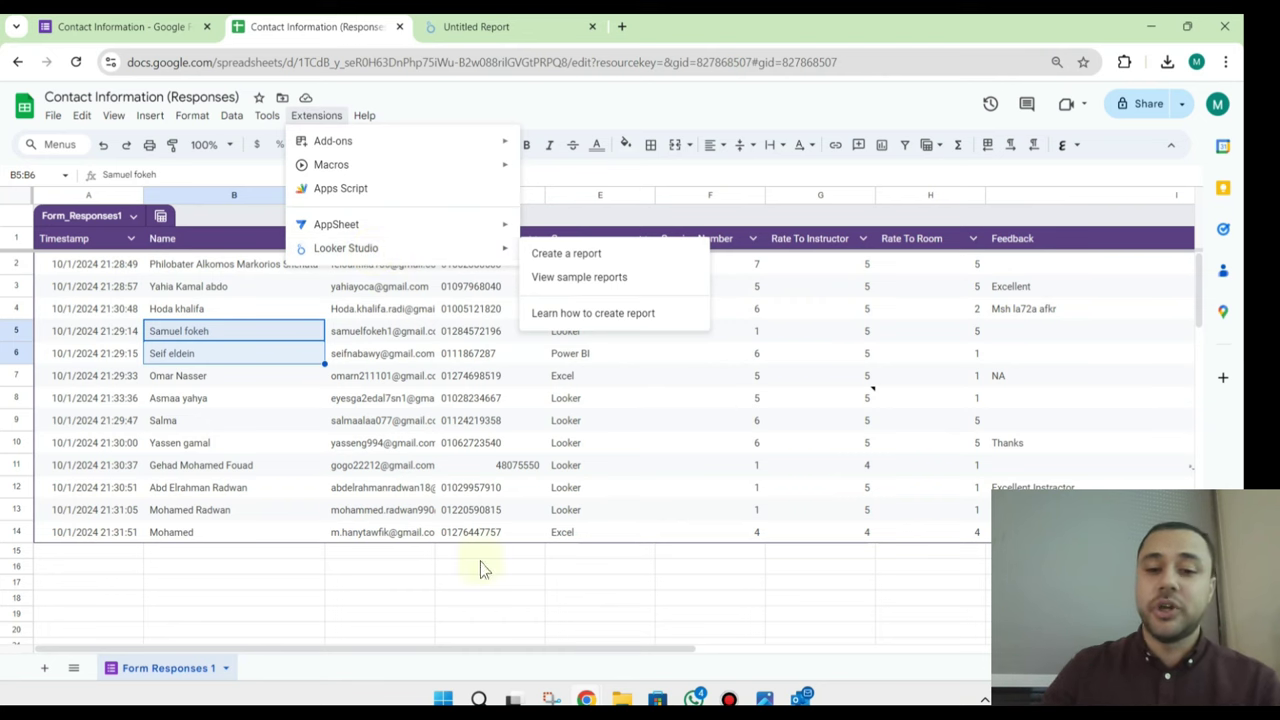
Dismiss the Looker Studio options and bring up Bandicam to end the recording
click(661, 680)
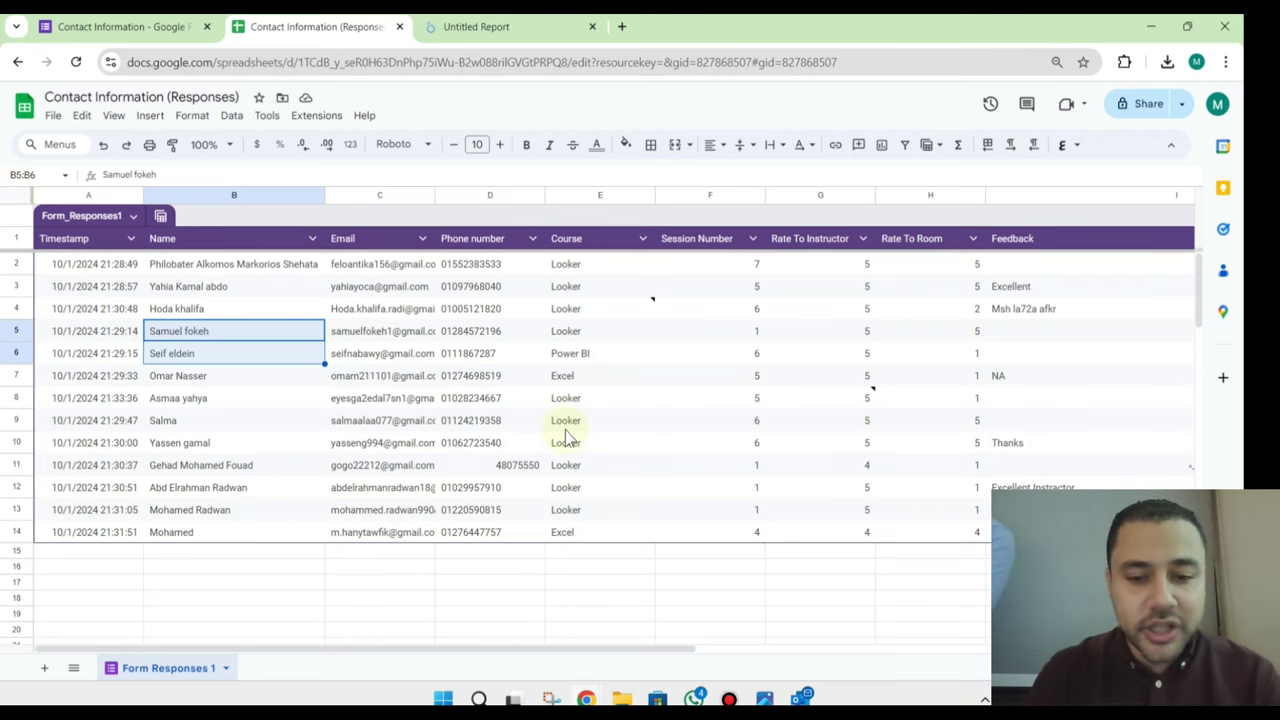
click(729, 697)
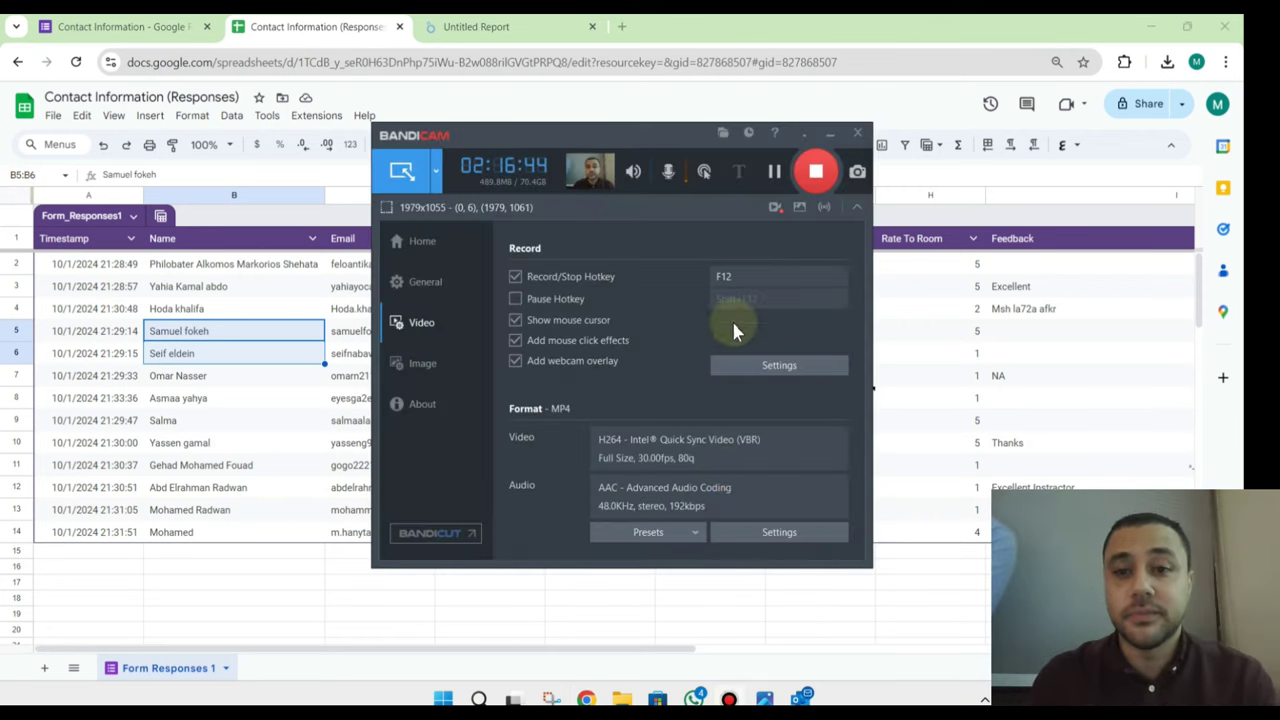